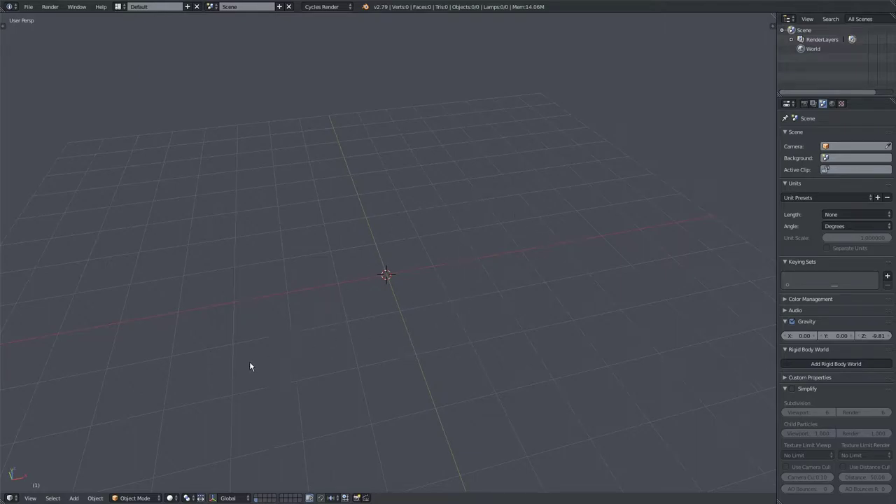
Step: Look through the GameTextures reference renders of the fabric tubes and their texture maps
middle_click_drag(353, 324, 347, 326)
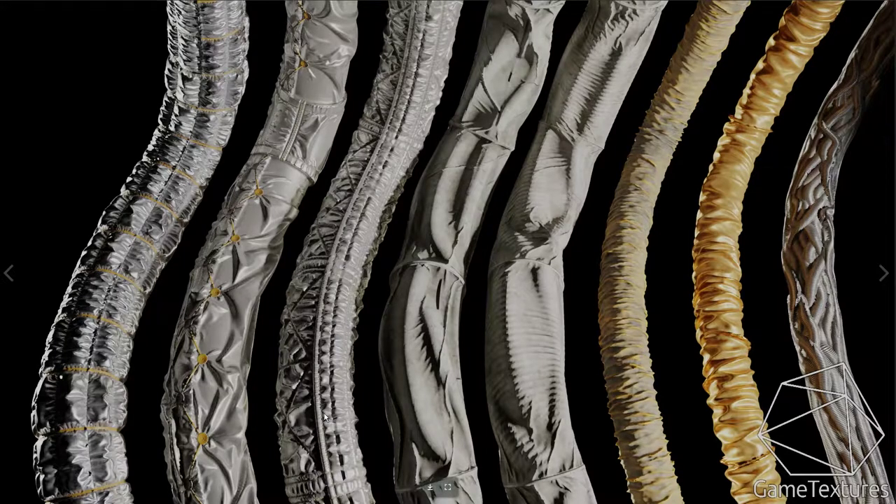
scroll(380, 323, "down", 1)
scroll(380, 323, "up", 1)
scroll(482, 163, "down", 1)
scroll(410, 299, "down", 10)
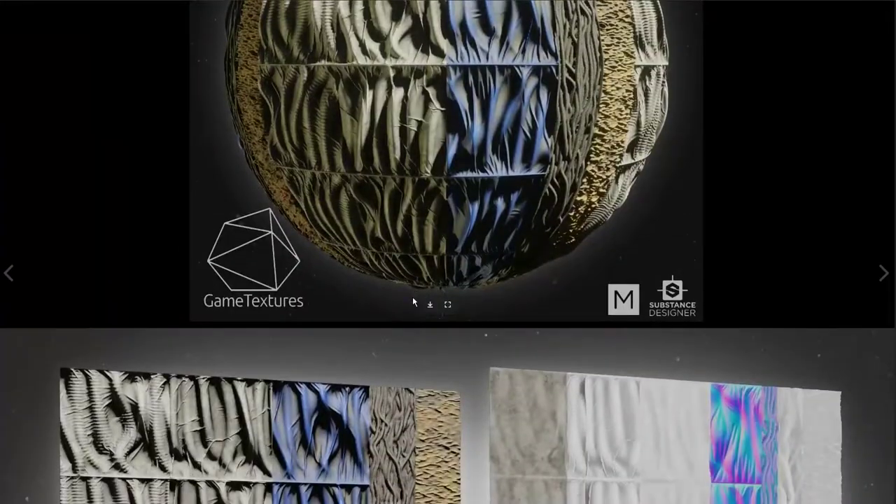
scroll(412, 296, "down", 2)
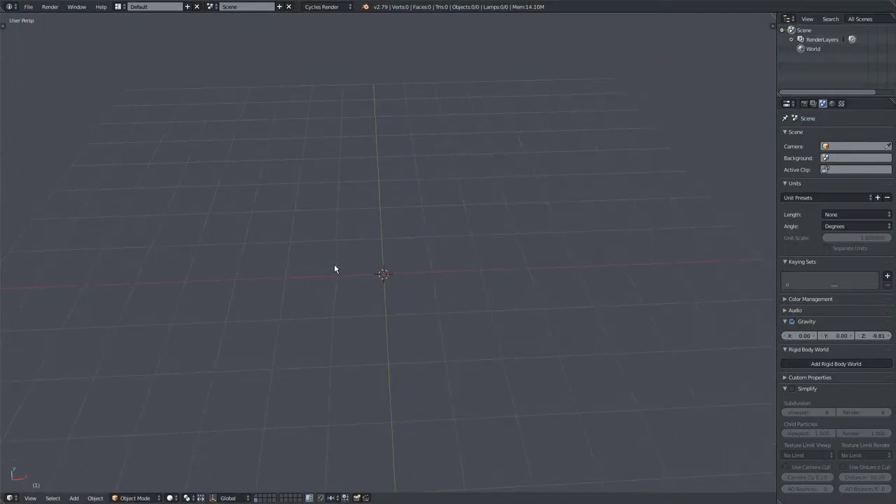
Step: Add a mesh plane at the scene origin
key("shift+a")
mouse_move(378, 261)
left_click(413, 262)
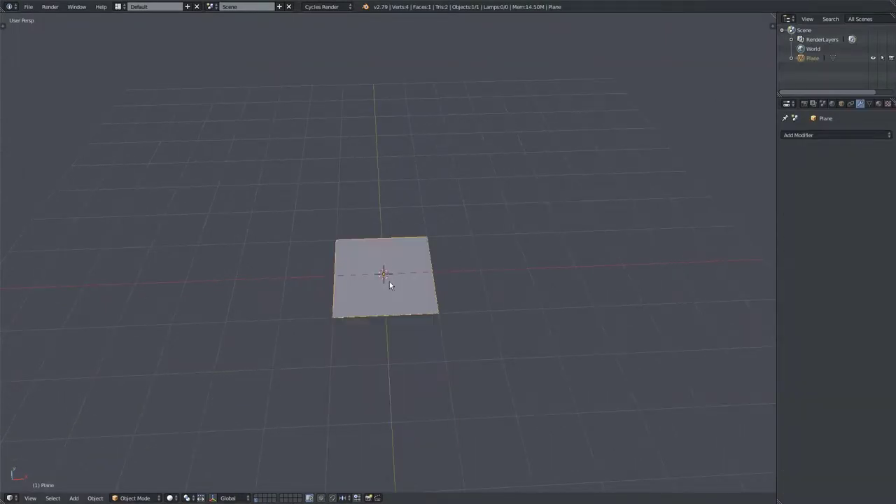
scroll(384, 305, "up", 3)
middle_click_drag(384, 305, 395, 267, "shift")
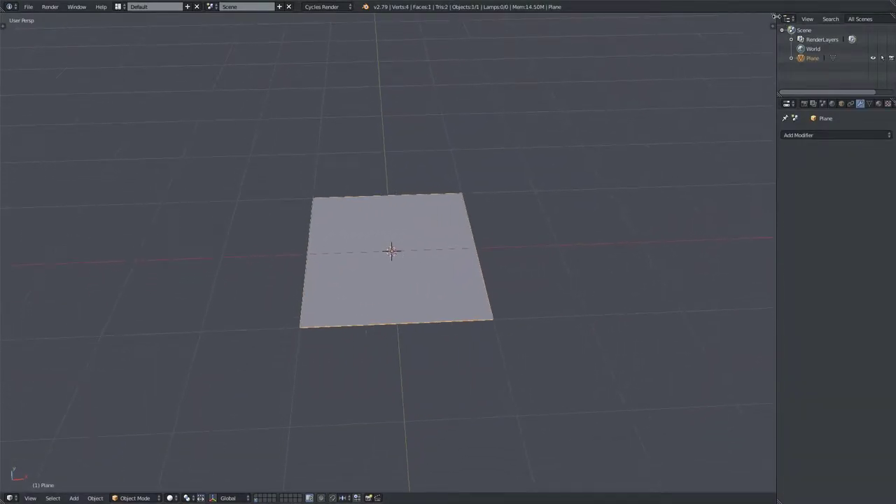
Step: Split off a UV/Image Editor beside the 3D view and enter Edit Mode on the plane to show its UVs
left_click_drag(775, 16, 464, 363)
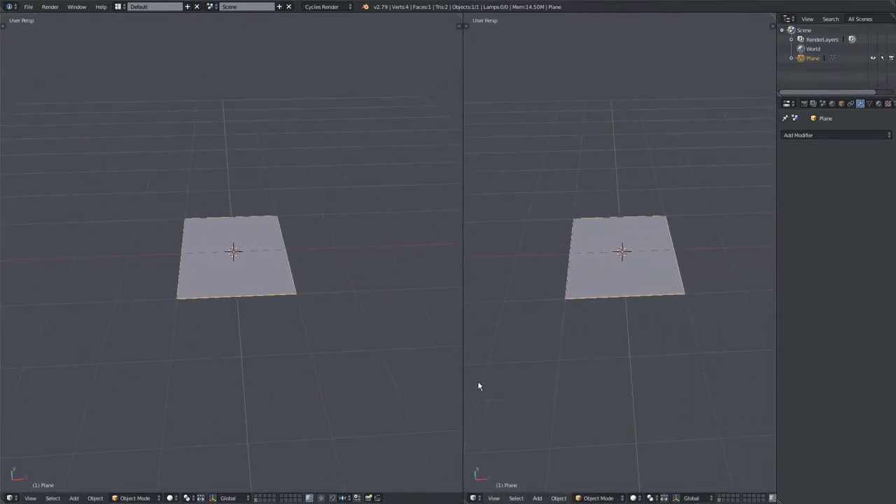
left_click(476, 497)
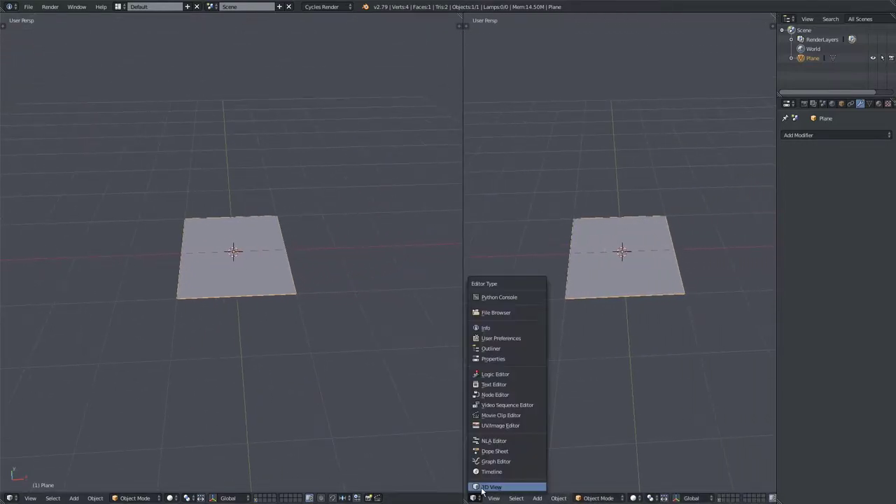
left_click(500, 426)
key("Tab")
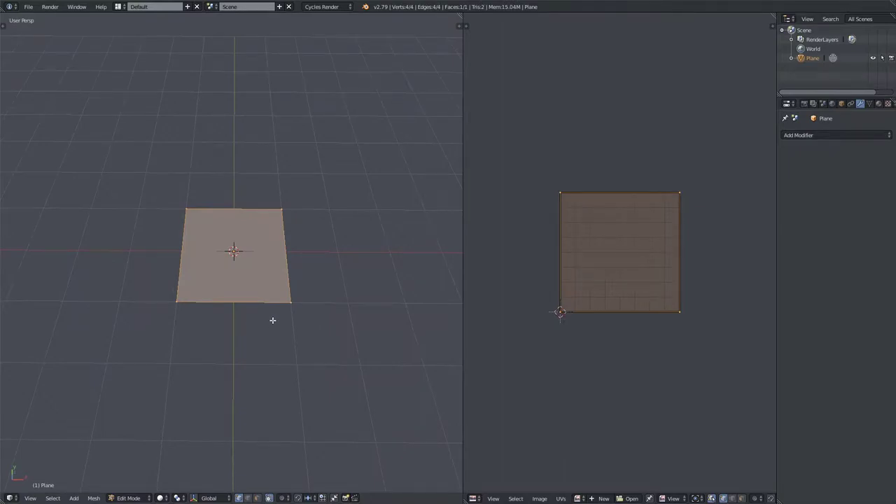
Step: Show the 3D view's tool shelf and replace the existing plane with a newly added mesh plane
key("t")
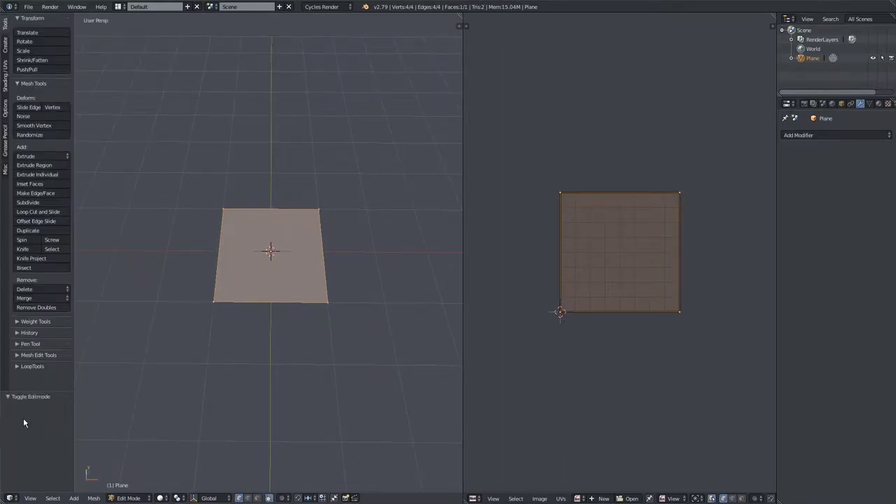
middle_click_drag(210, 354, 259, 305)
key("Tab")
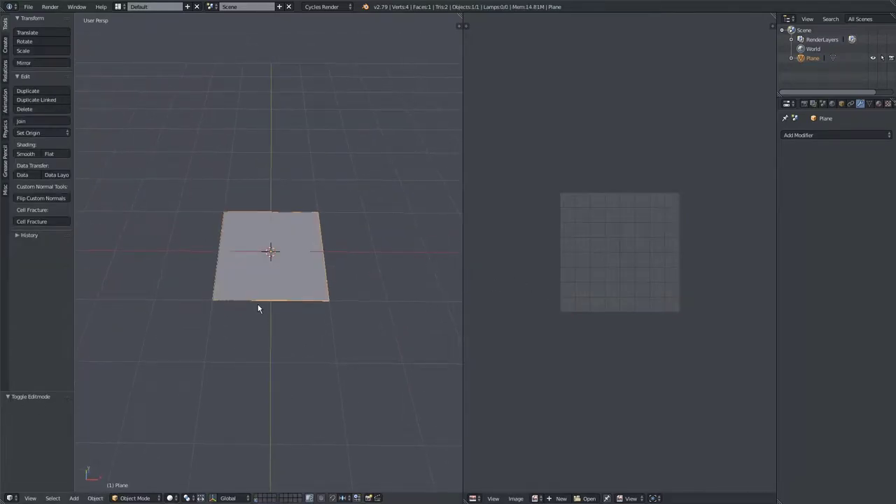
key("Delete")
key("shift+a")
mouse_move(259, 305)
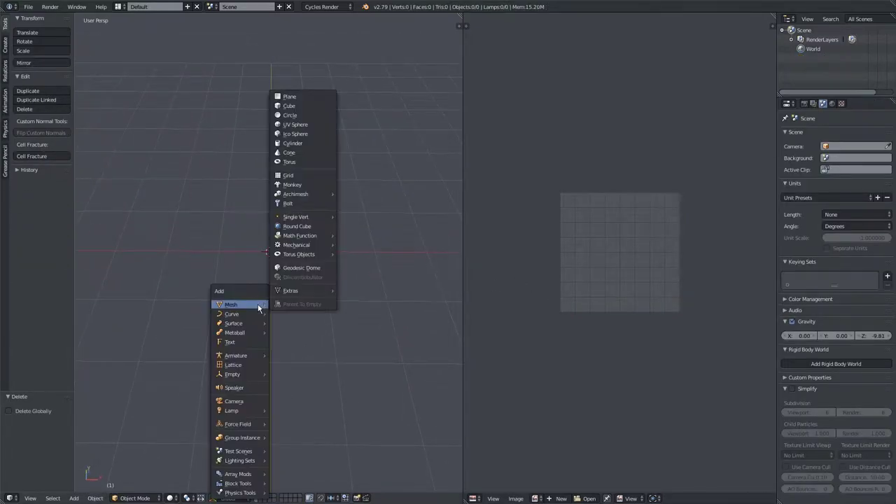
left_click(313, 101)
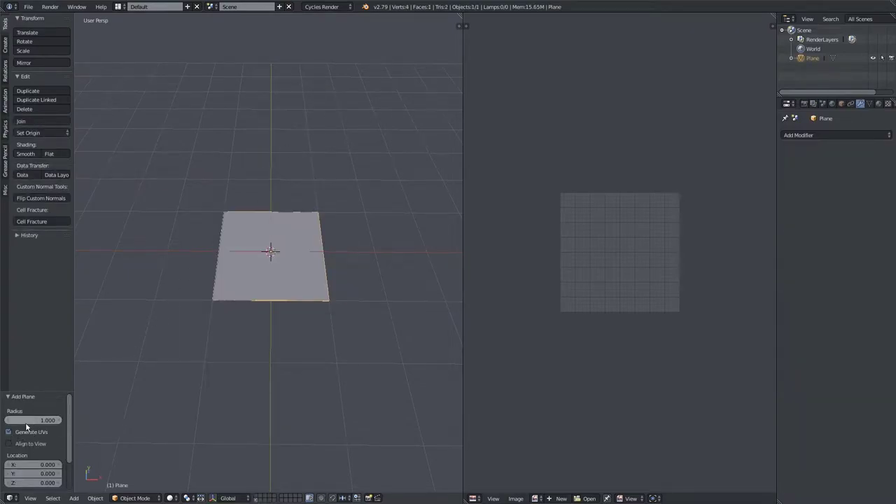
Step: Divide the plane lengthwise into four equal strips with three centred loop cuts in Edit Mode
middle_click_drag(213, 301, 343, 262)
key("Tab")
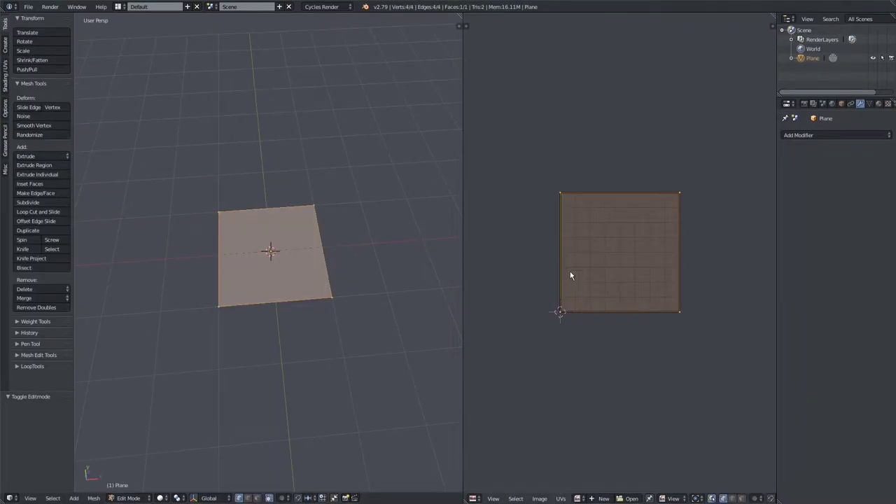
middle_click_drag(308, 292, 265, 267)
key("a")
key("ctrl+r")
scroll(235, 180, "up", 1)
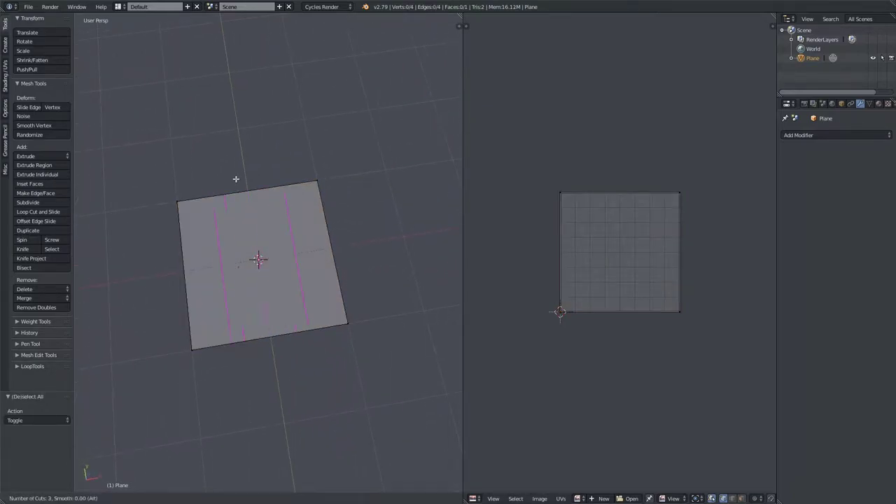
left_click(236, 180)
right_click(236, 179)
scroll(244, 259, "up", 1)
key("a")
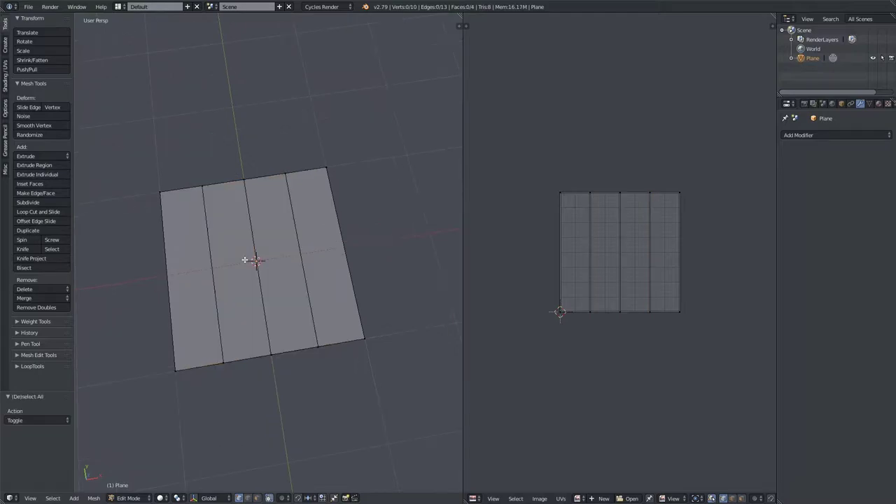
middle_click_drag(314, 271, 200, 234)
middle_click_drag(212, 277, 267, 222)
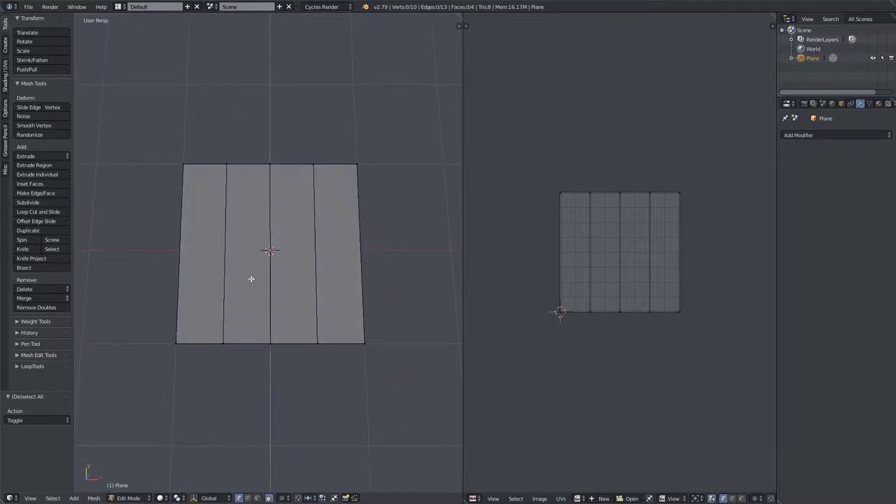
Step: Add one centred lengthwise loop cut to each of the plane's two middle strips
key("Tab")
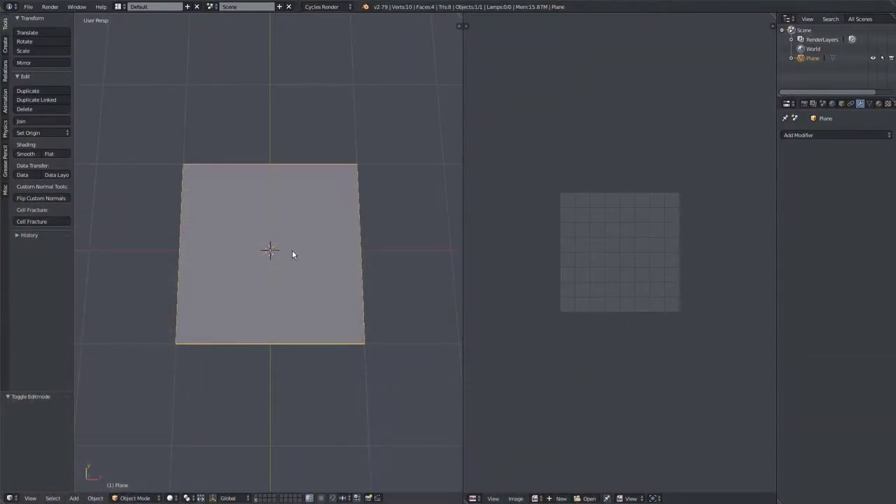
key("Tab")
key("ctrl+r")
left_click(254, 161)
right_click(254, 161)
key("a")
key("ctrl+r")
left_click(289, 163)
right_click(289, 163)
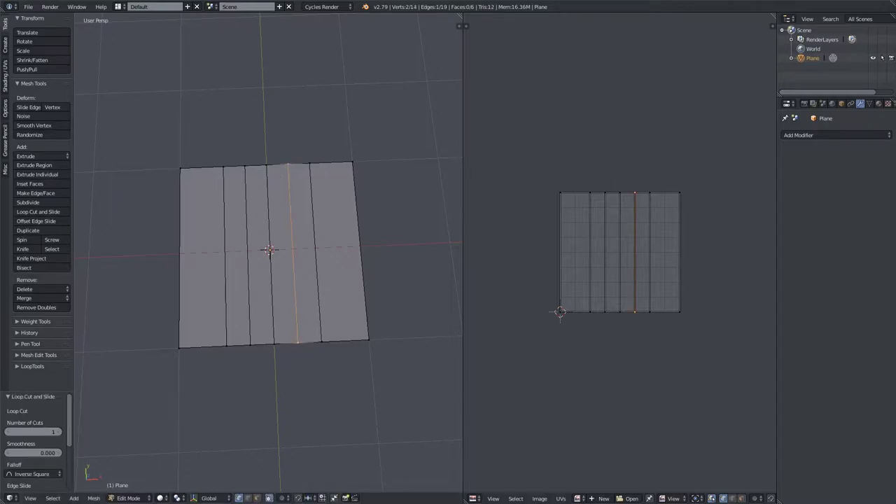
Step: Dissolve the three original lengthwise edges at the centre and quarter positions of the plane
right_click(271, 259)
right_click(227, 241, "shift")
right_click(313, 235, "shift")
key("x")
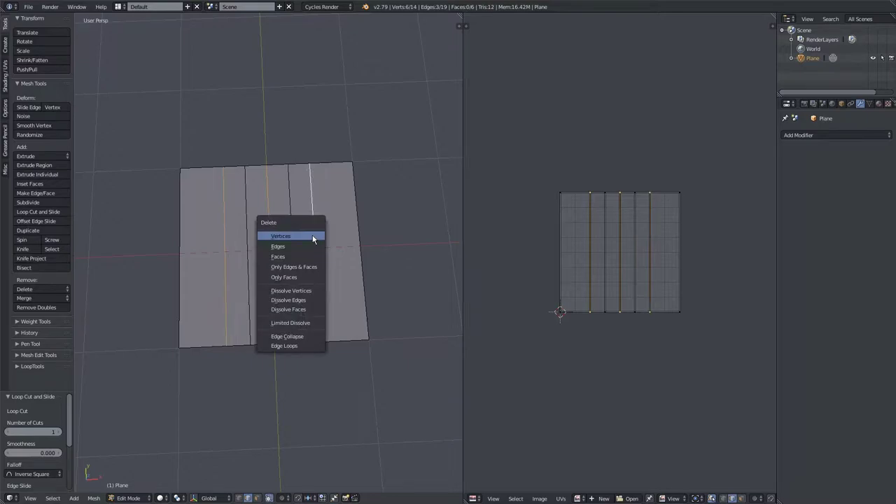
left_click(307, 297)
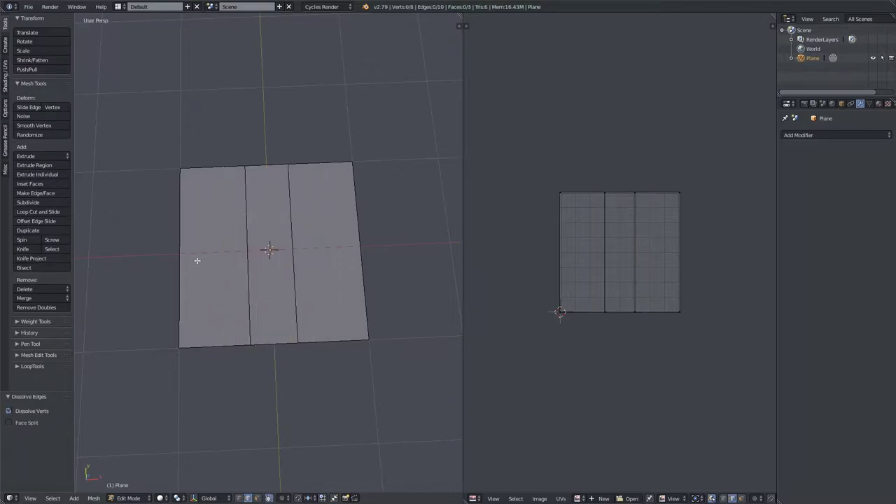
Step: Delete the plane's two outer side edges to remove the strips flanking the middle one
right_click(187, 254)
right_click(357, 221, "shift")
key("x")
left_click(342, 163)
key("Tab")
key("Tab")
scroll(595, 263, "up", 2)
scroll(596, 259, "up", 1)
middle_click_drag(595, 261, 597, 280)
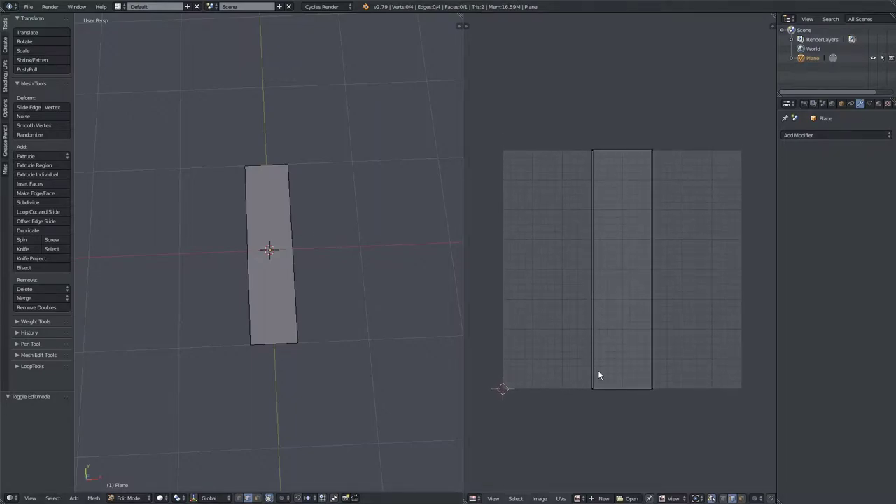
Step: Add nine evenly spaced lengthwise loop cuts to the remaining strip and return to Object Mode
middle_click_drag(329, 264, 222, 227)
scroll(316, 280, "up", 2)
scroll(313, 284, "down", 2)
middle_click_drag(296, 292, 276, 247)
key("ctrl+r")
scroll(276, 261, "up", 1)
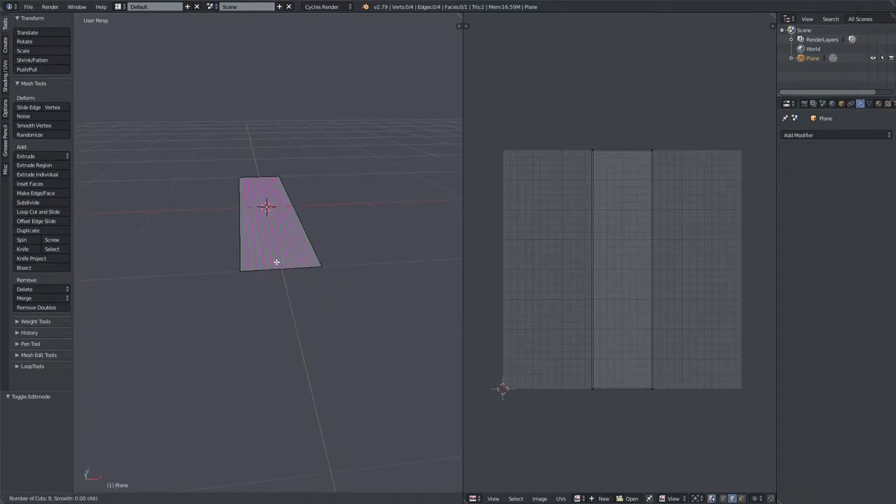
left_click(276, 260)
right_click(275, 260)
key("Tab")
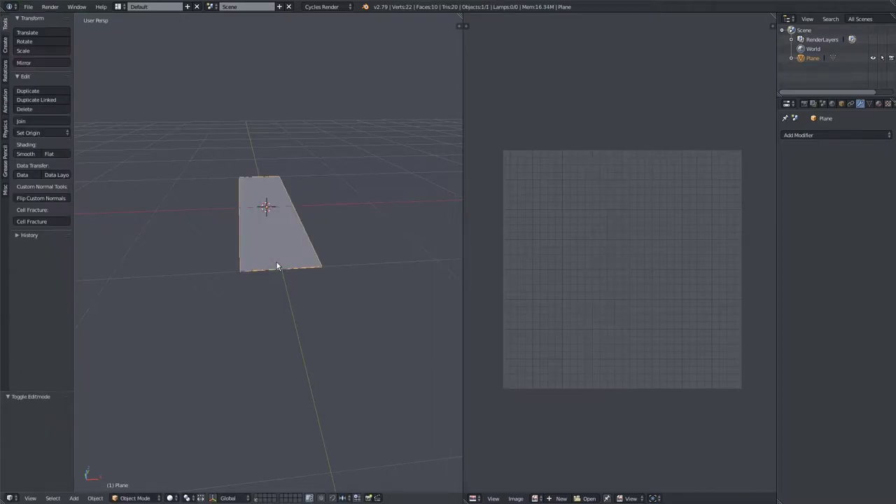
Step: Add a Simple Deform modifier in Bend mode to the strip and merge the UV editor area into the 3D view
left_click(835, 135)
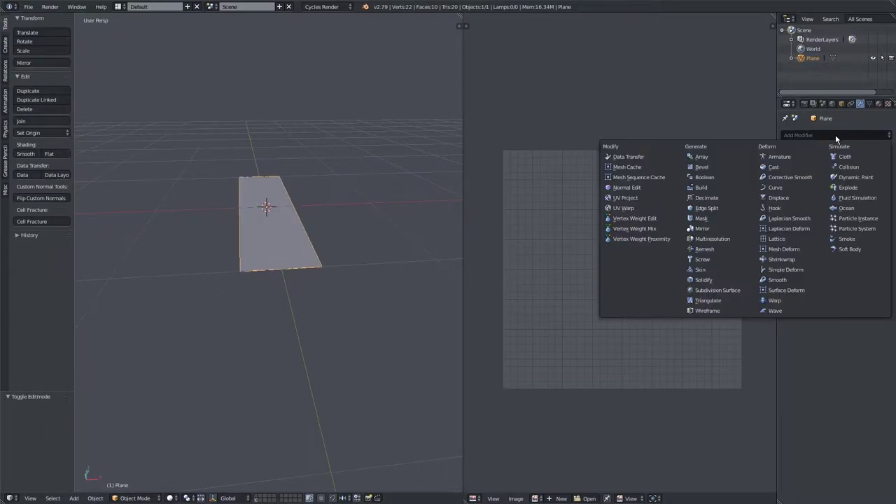
left_click(797, 269)
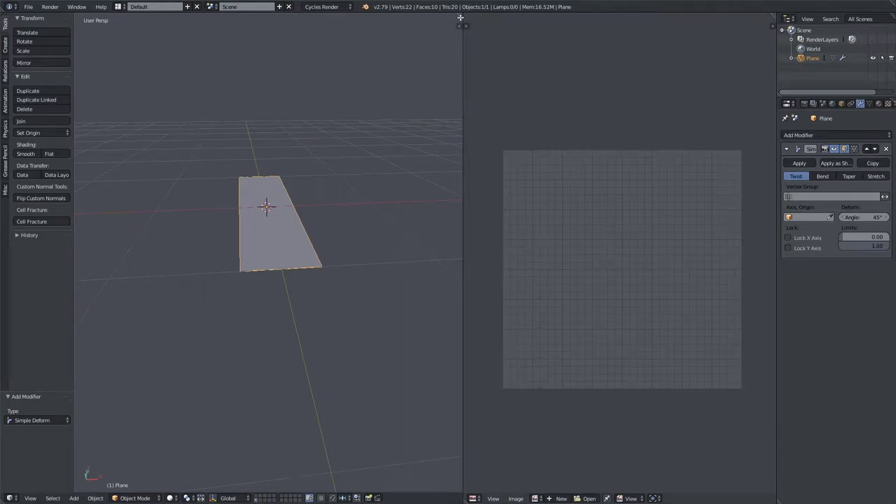
left_click_drag(459, 17, 575, 22)
middle_click_drag(501, 127, 690, 231)
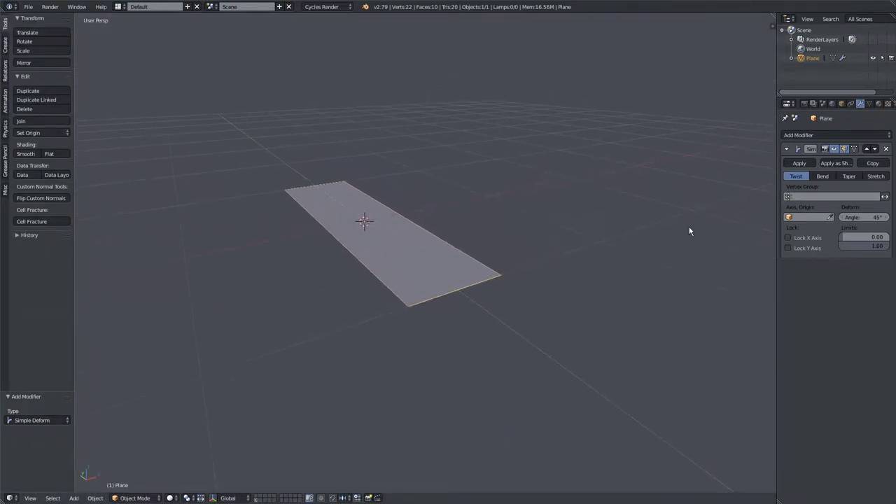
left_click(817, 177)
middle_click_drag(388, 240, 464, 272)
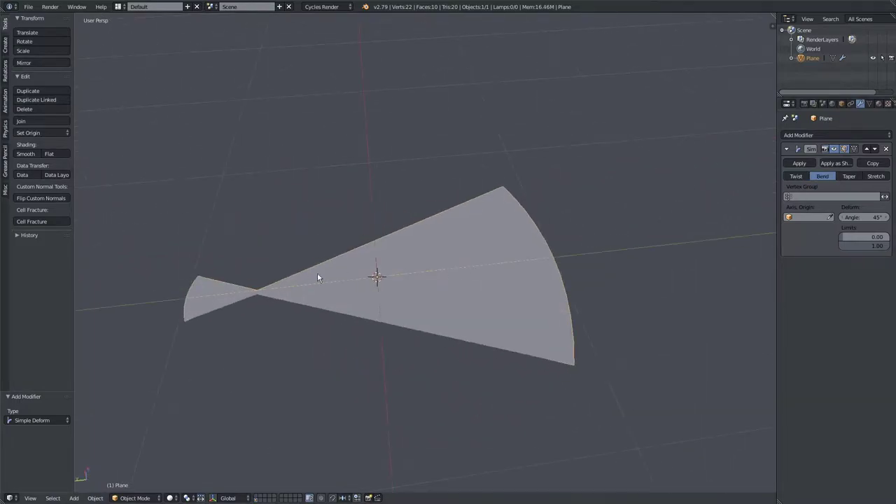
middle_click_drag(511, 252, 474, 242)
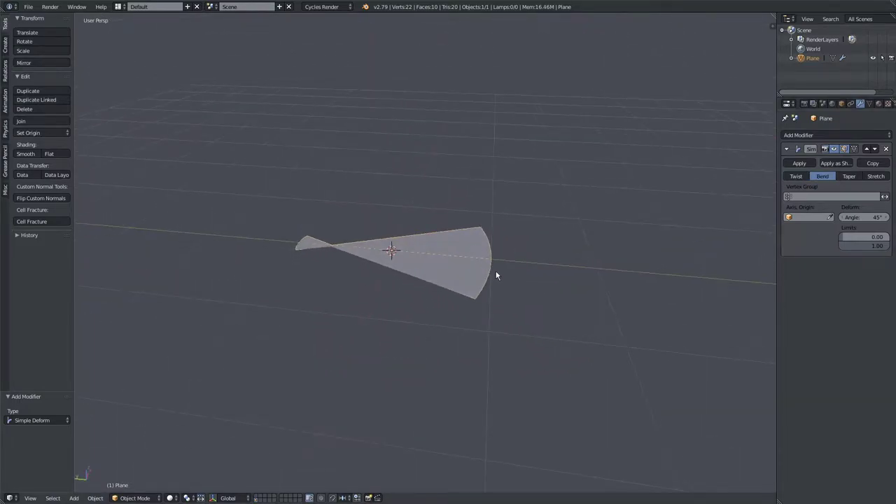
Step: Rotate all of the strip's geometry 90° about the global X axis in Edit Mode
key("Tab")
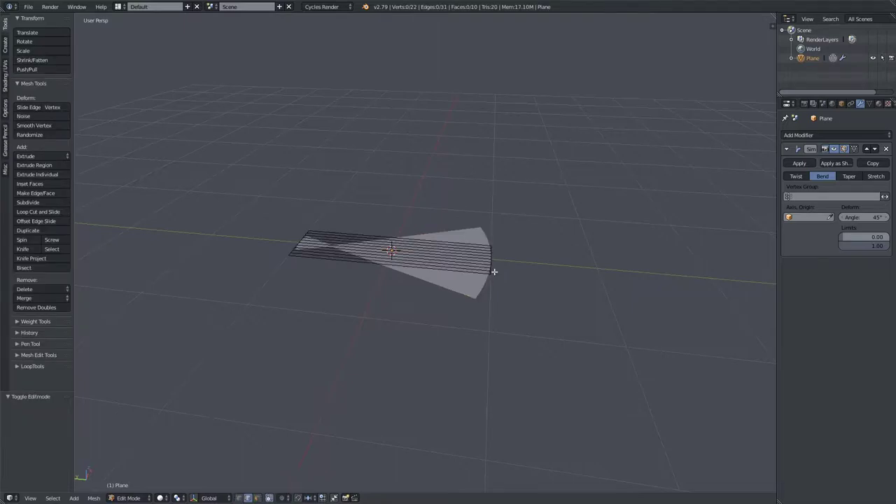
key("a")
middle_click_drag(492, 270, 590, 257)
type("rx")
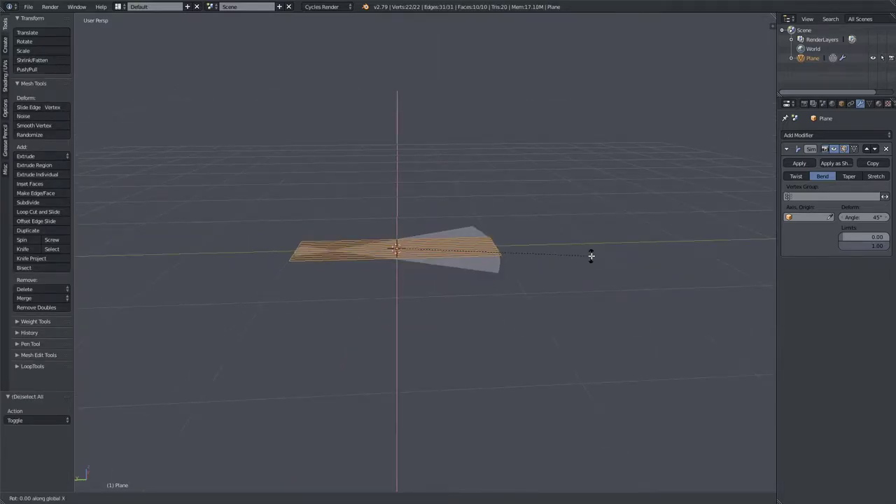
type("90")
key("Return")
key("Tab")
Step: Set the Simple Deform bend angle to 360° to roll the strip into a tube
middle_click_drag(591, 255, 422, 311)
left_click(865, 217)
type("3")
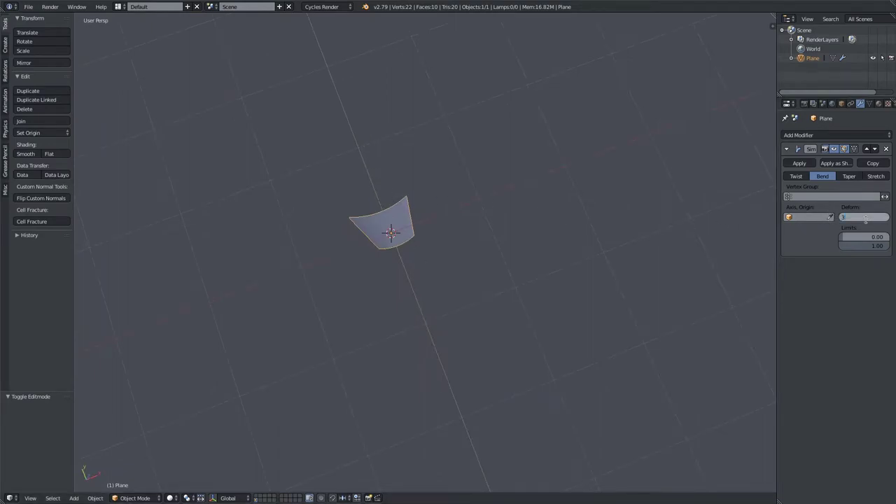
type("60")
key("Return")
middle_click_drag(644, 234, 546, 280)
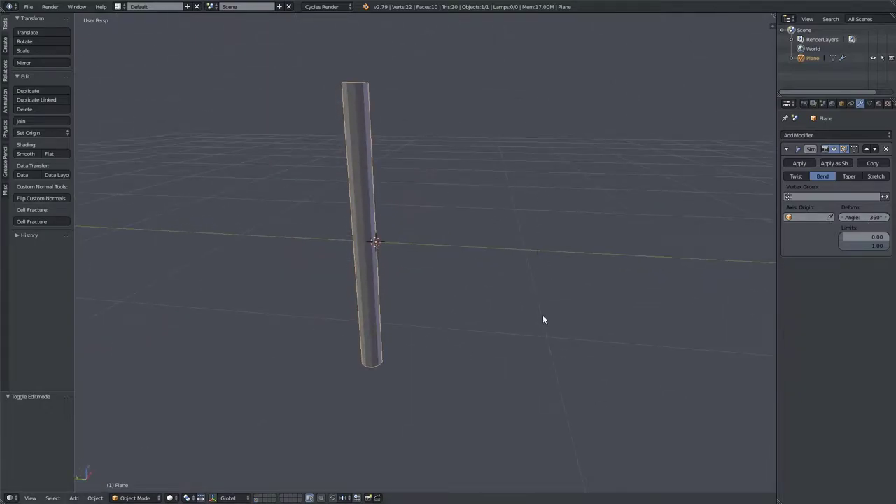
Step: Rotate the tube object 90° about the global X axis in Object Mode
type("rx90")
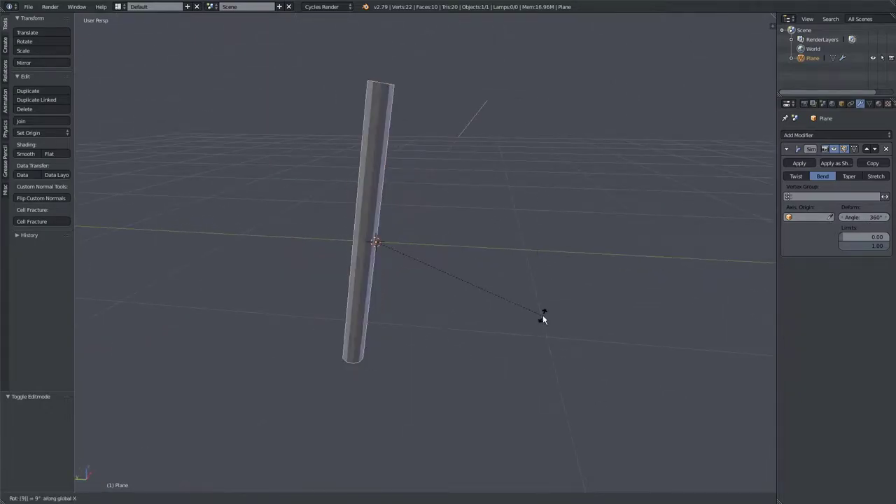
key("Return")
middle_click_drag(542, 314, 413, 273)
scroll(413, 273, "down", 2)
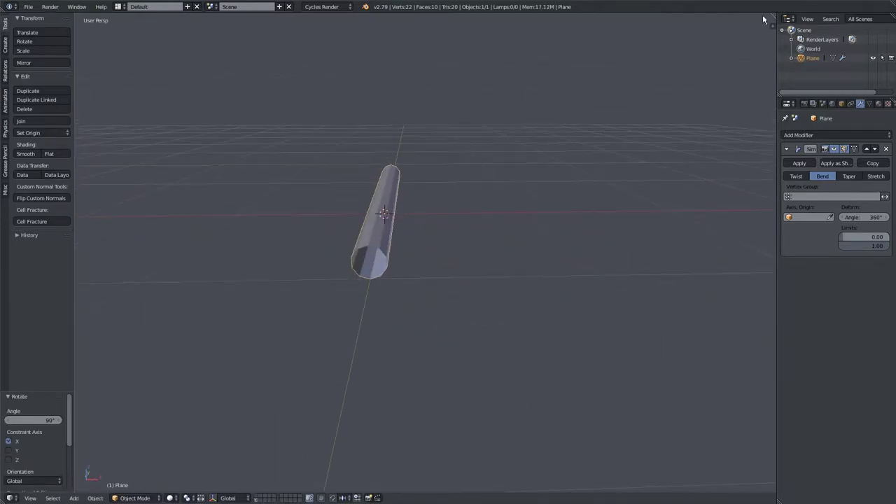
Step: Split the 3D view, turn the new area into a UV/Image Editor, and display the UVs of all the strip's geometry
left_click_drag(772, 15, 470, 39)
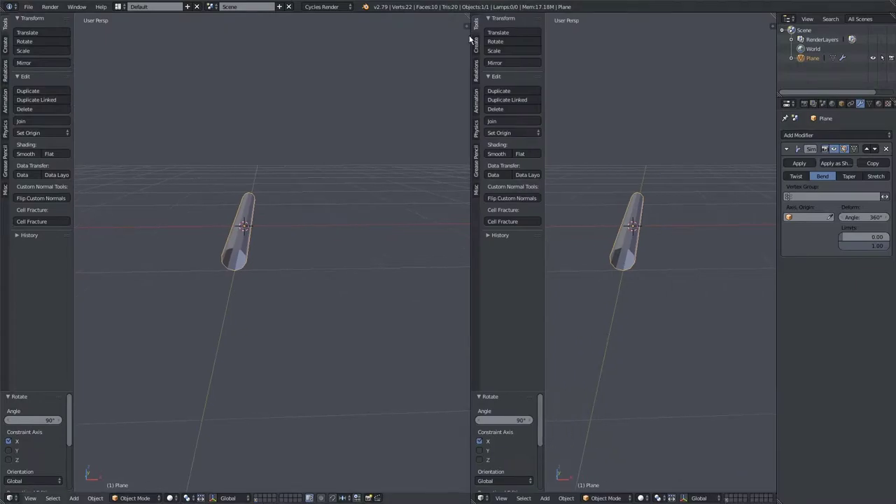
left_click(481, 498)
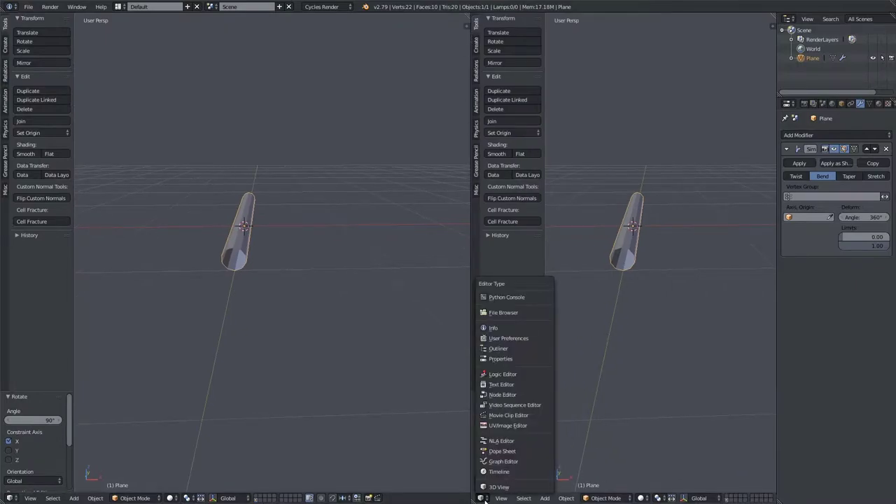
left_click(503, 425)
middle_click_drag(397, 353, 303, 254)
key("Tab")
key("a")
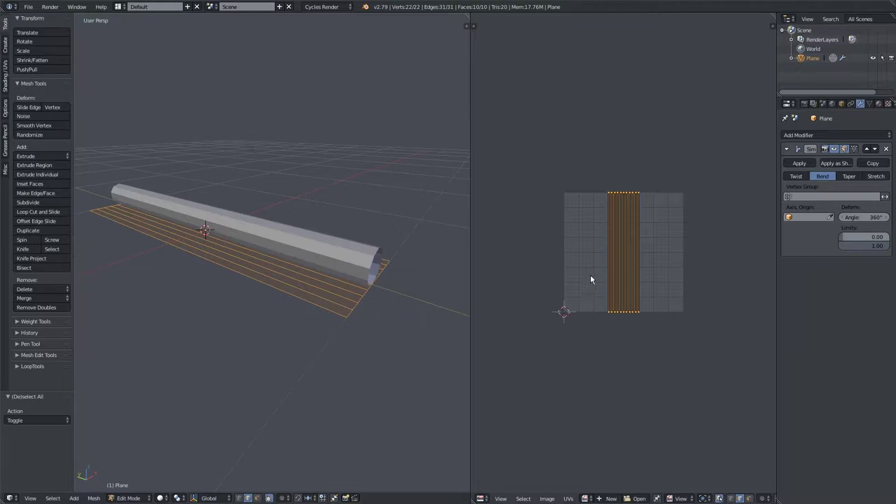
scroll(588, 282, "up", 4)
middle_click_drag(627, 214, 624, 207)
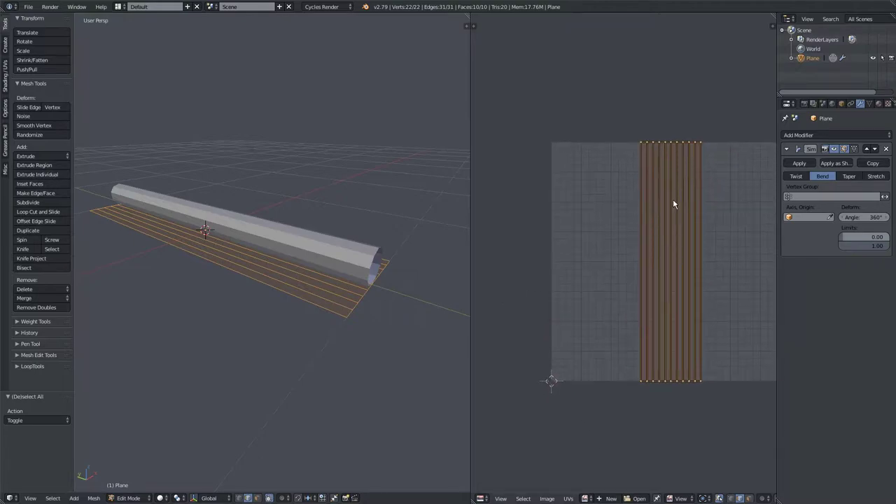
Step: Hide the 3D view's tool shelf and apply the Simple Deform modifier to the tube in Object Mode
mouse_move(276, 261)
middle_mouse_down()
mouse_move(260, 256)
mouse_move(266, 271)
mouse_move(253, 278)
mouse_move(263, 269)
middle_mouse_up()
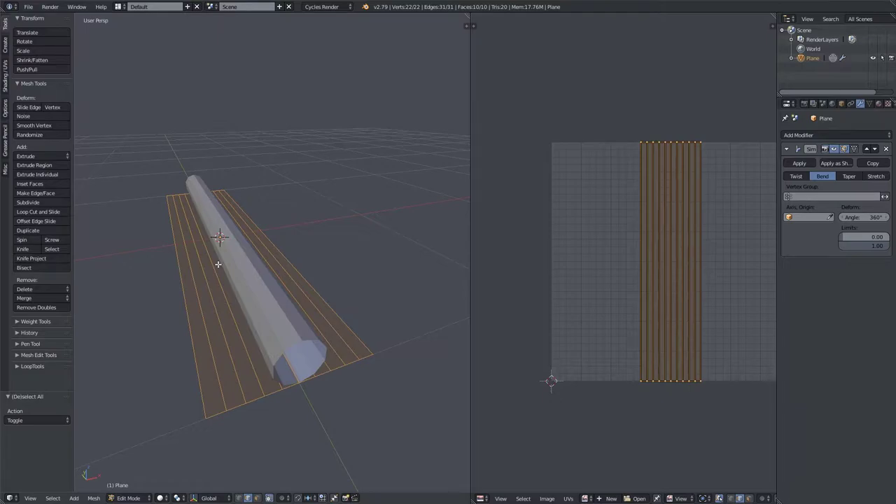
scroll(224, 257, "down", 1)
mouse_move(225, 257)
middle_mouse_down()
mouse_move(200, 249)
mouse_move(221, 249)
middle_mouse_up()
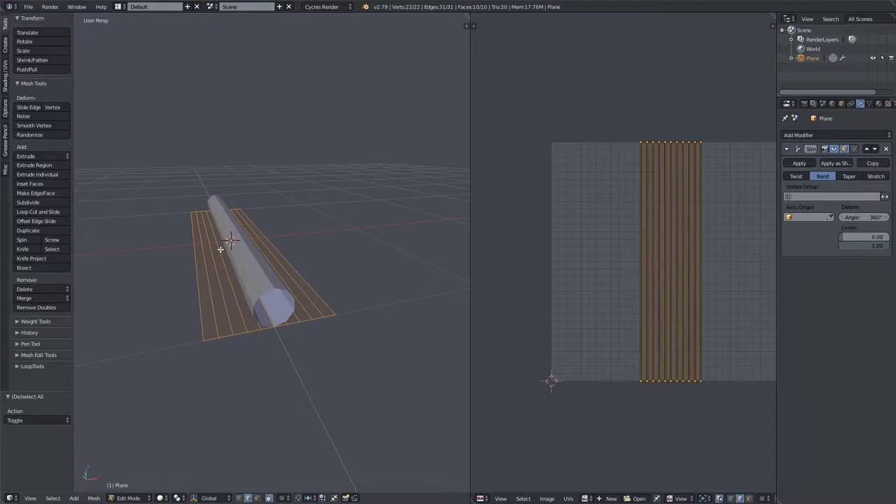
middle_click_drag(280, 280, 248, 296)
key("t")
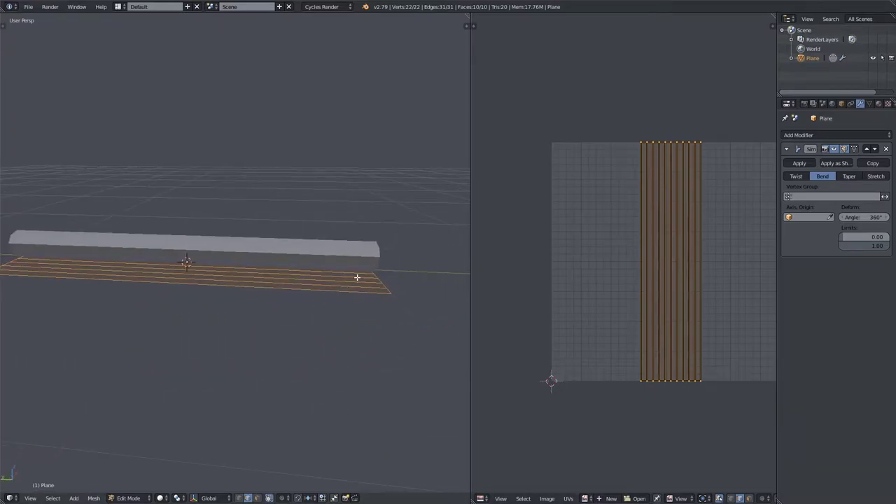
middle_click_drag(242, 273, 200, 262)
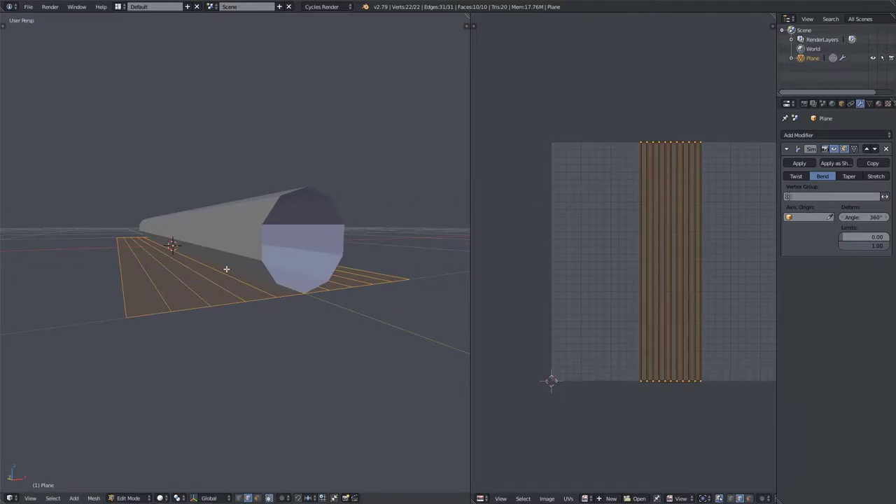
middle_click_drag(236, 266, 193, 286)
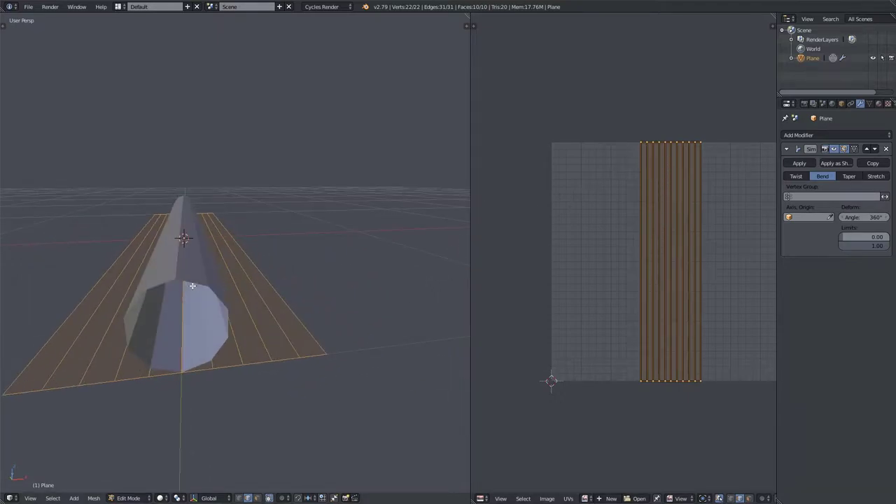
key("Tab")
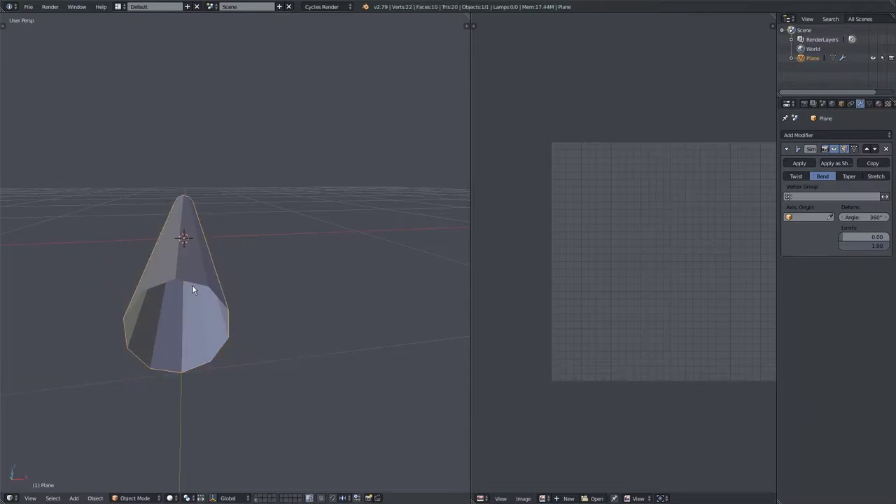
left_click(798, 164)
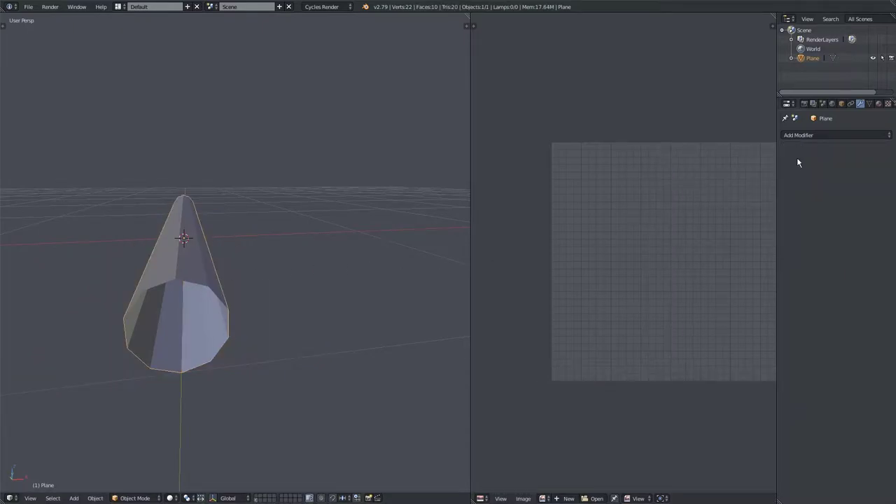
Step: Set the tube's origin to its geometry
middle_click_drag(250, 260, 192, 326)
key("Tab")
key("Tab")
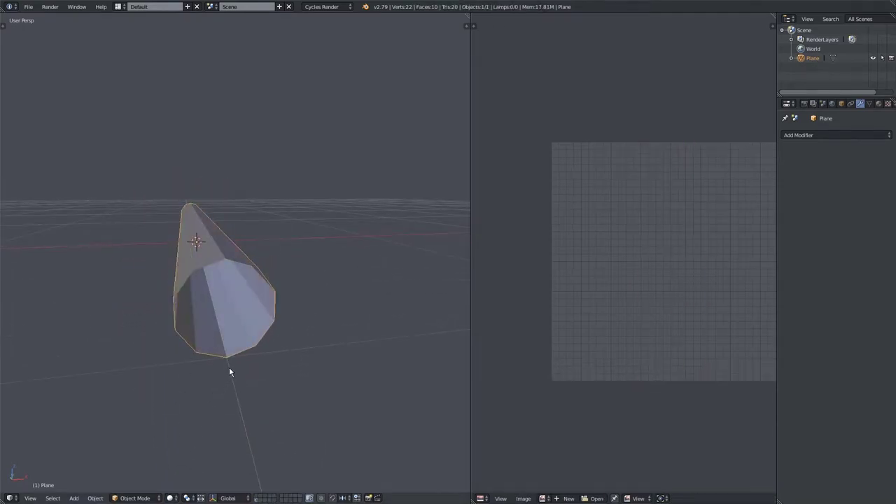
key("shift+ctrl+alt+c")
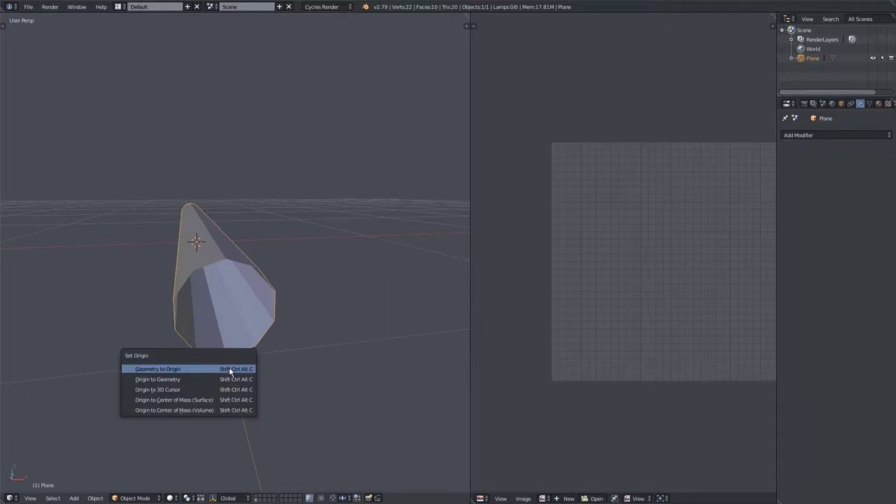
left_click(210, 379)
middle_click_drag(187, 351, 224, 232)
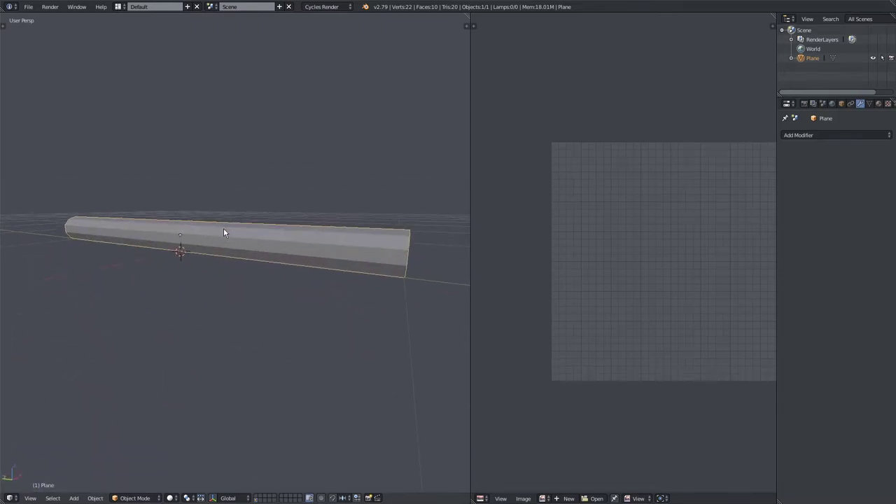
Step: Snap the tube to the 3D cursor at the world centre
key("shift+s")
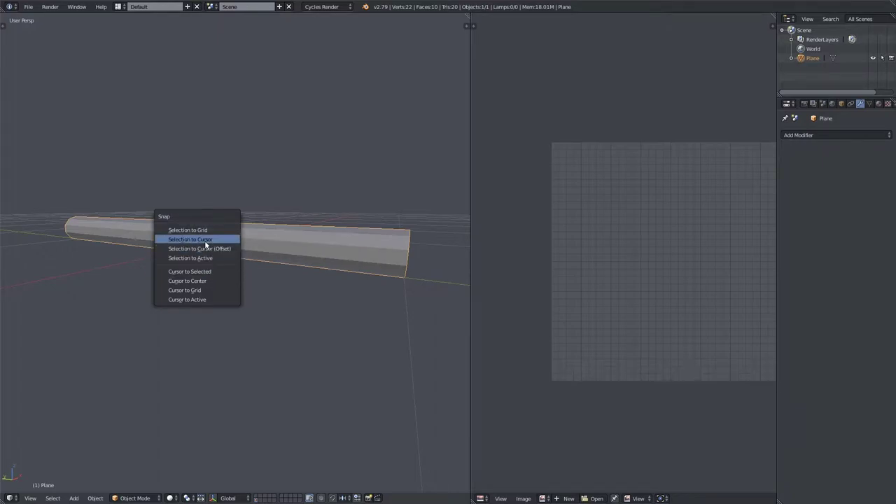
left_click(205, 242)
mouse_move(252, 282)
middle_mouse_down()
mouse_move(202, 295)
mouse_move(250, 280)
middle_mouse_up()
scroll(202, 294, "down", 4)
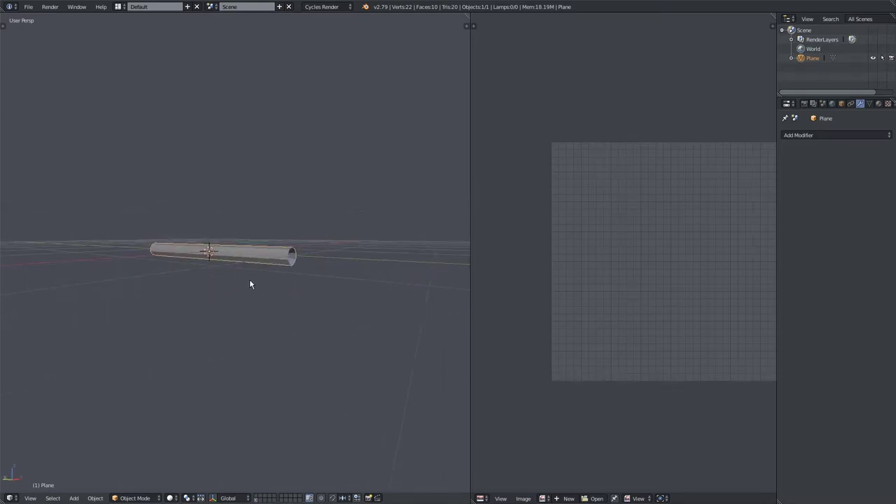
middle_click_drag(226, 253, 207, 378)
scroll(207, 378, "down", 2)
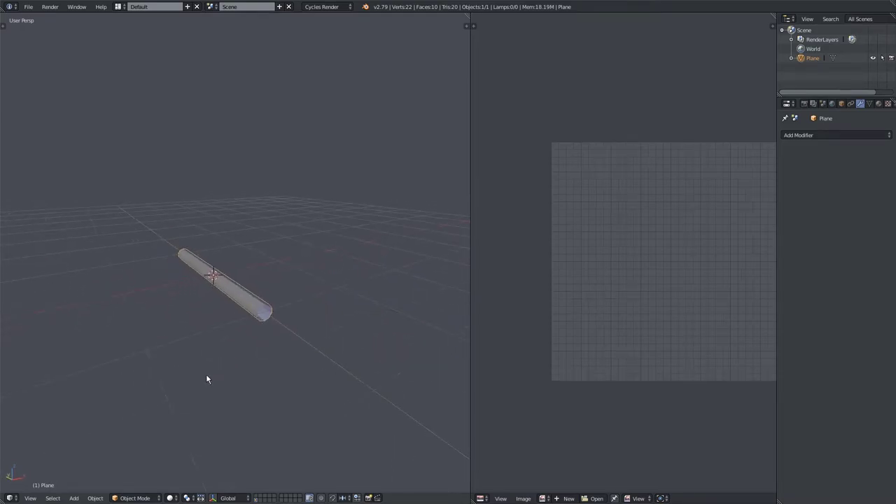
Step: Move the tube up 1 unit along the global Z axis
key("g")
key("z")
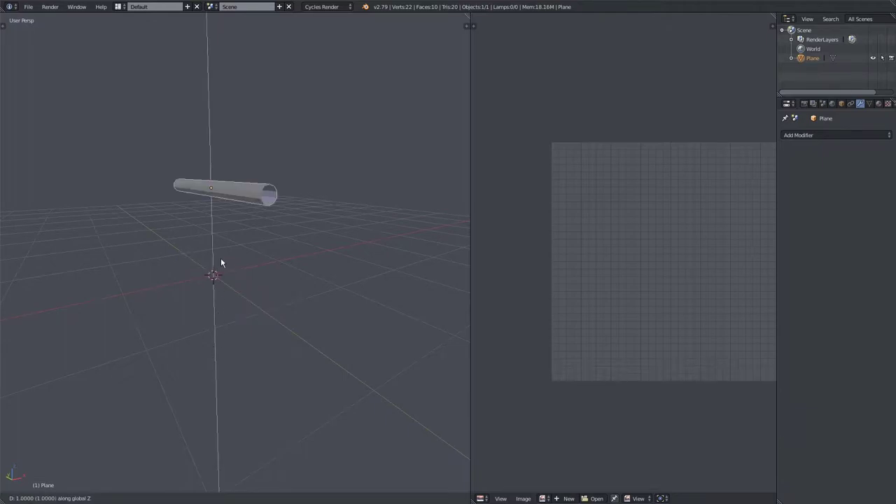
left_click(220, 262)
middle_click_drag(201, 284, 240, 362)
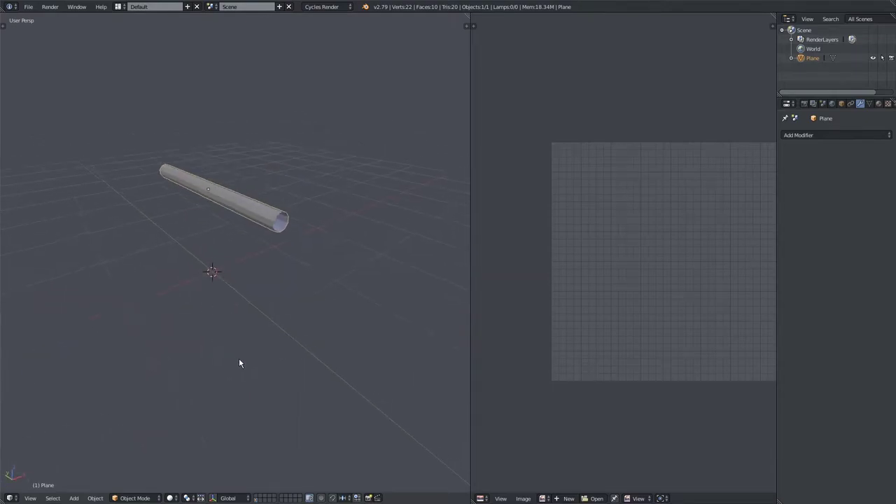
middle_click_drag(238, 320, 218, 292)
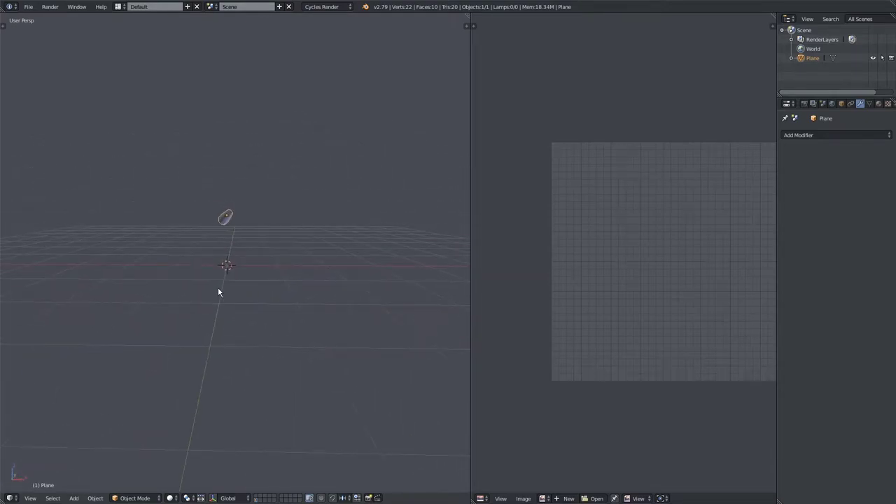
scroll(218, 287, "up", 3)
middle_click_drag(227, 183, 129, 326)
mouse_move(254, 302)
middle_mouse_down()
mouse_move(232, 314)
mouse_move(262, 297)
middle_mouse_up()
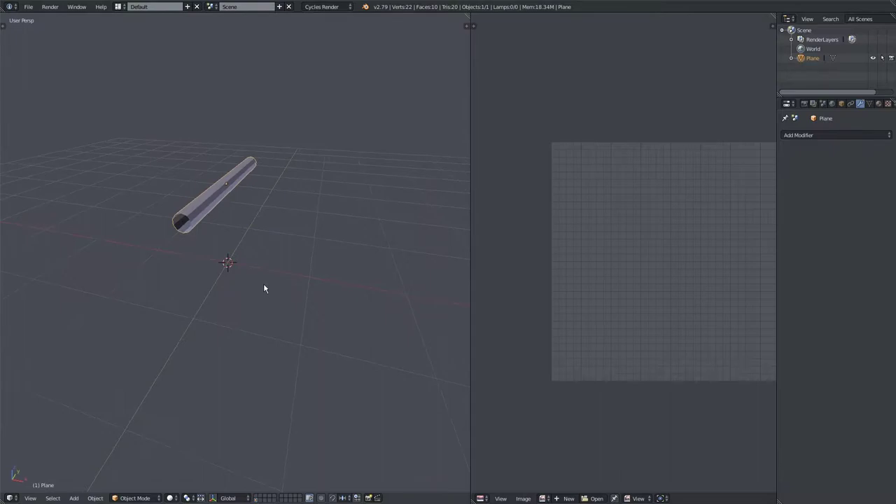
middle_click_drag(204, 253, 233, 308)
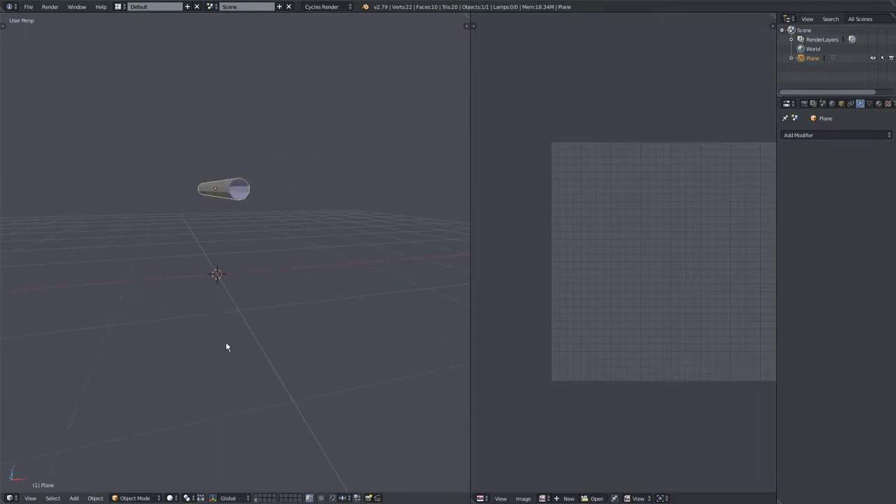
middle_click_drag(229, 250, 242, 295)
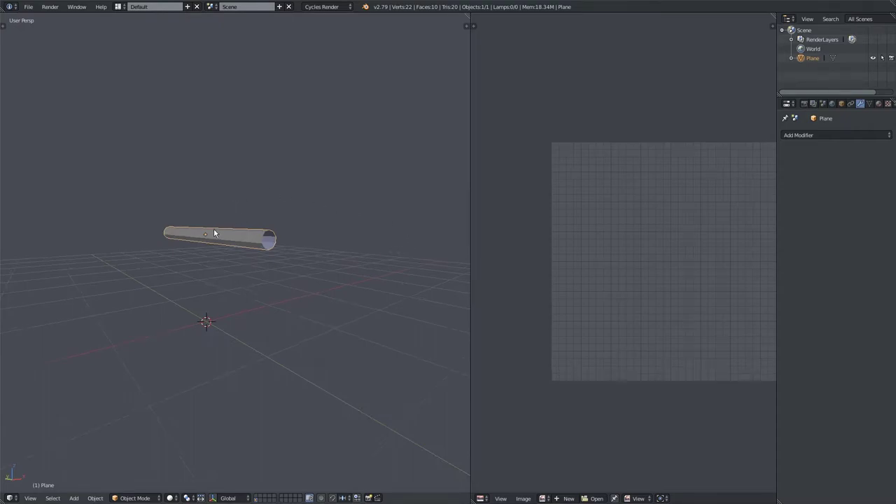
Step: Remove doubles from all of the tube's geometry in Edit Mode to close the seam
middle_click_drag(216, 232, 225, 276)
key("Tab")
key("a")
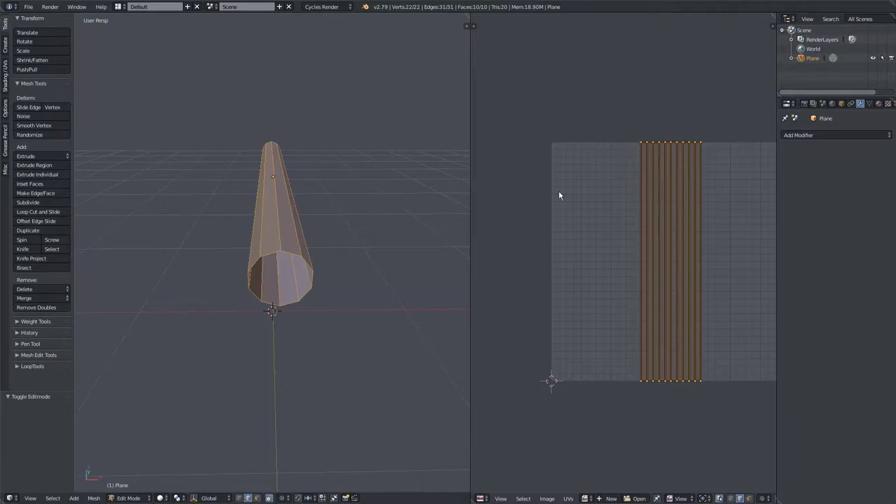
middle_click_drag(294, 267, 282, 228)
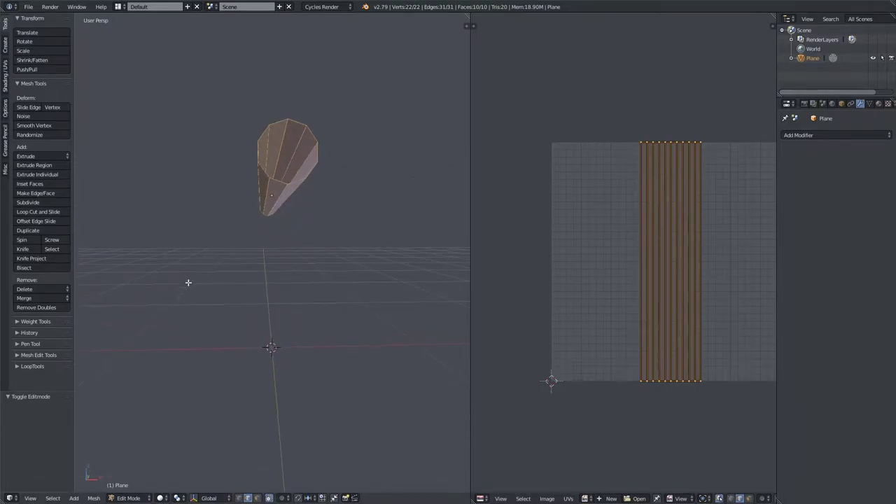
left_click(59, 311)
middle_click_drag(178, 285, 252, 299)
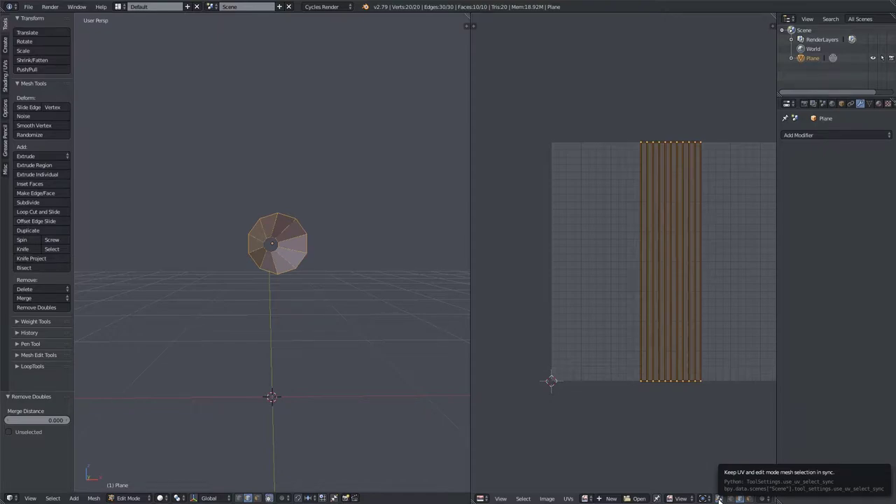
Step: Select individual lengthwise edges of the tube, including the seam on top, to check their UV positions, and return to Object Mode
middle_click_drag(296, 324, 266, 294)
key("a")
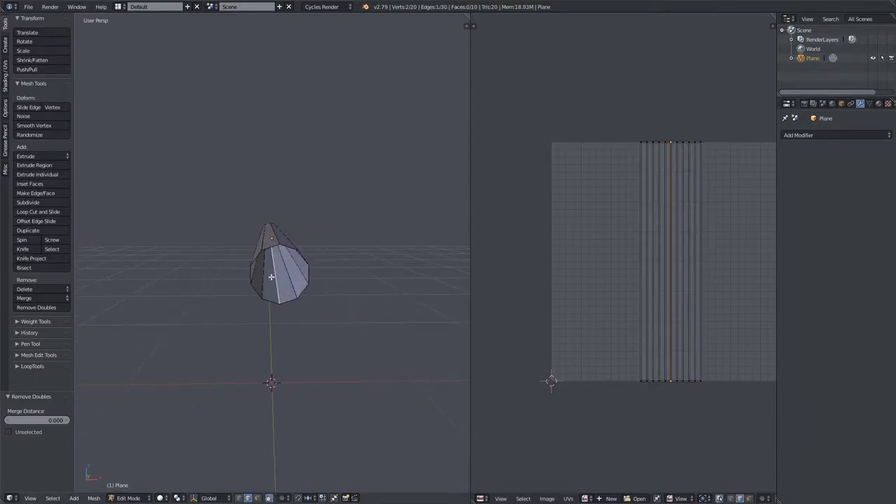
right_click(275, 296)
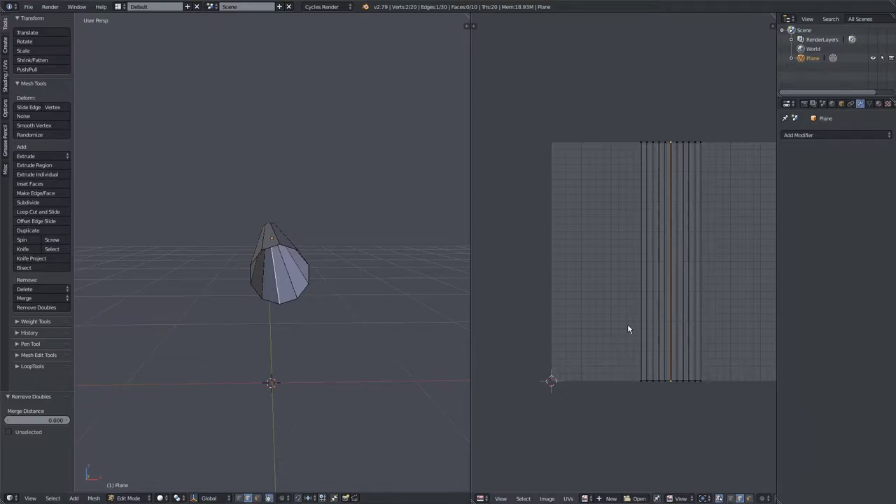
right_click(277, 238)
middle_click_drag(278, 238, 270, 266)
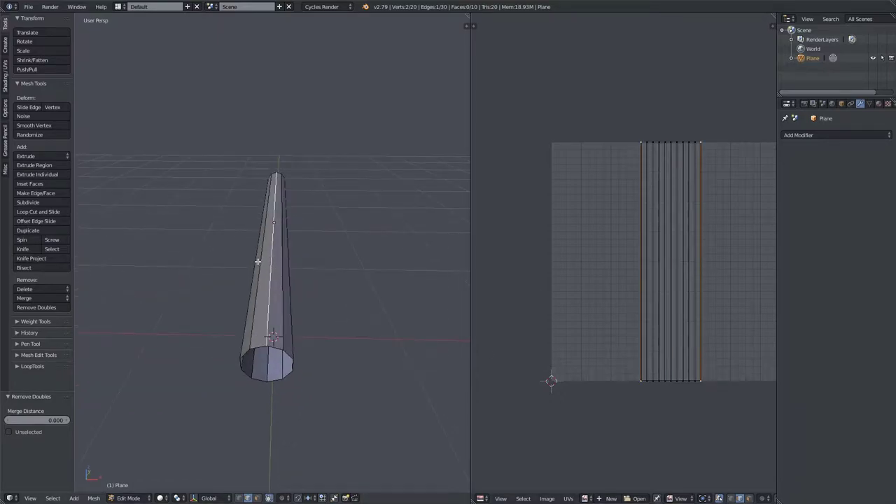
middle_click_drag(312, 304, 306, 250)
key("Tab")
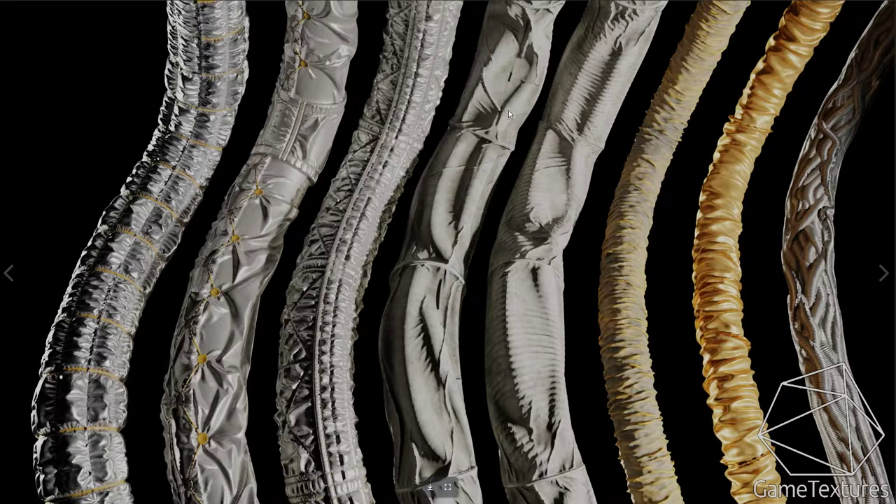
Step: Browse the reference renders of tubes textured with fabric trim sheets
scroll(398, 124, "down", 15)
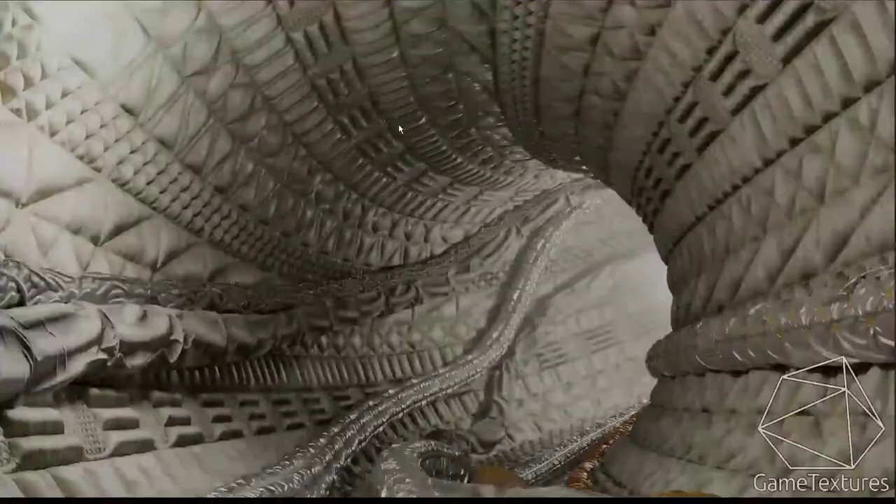
scroll(399, 124, "down", 2)
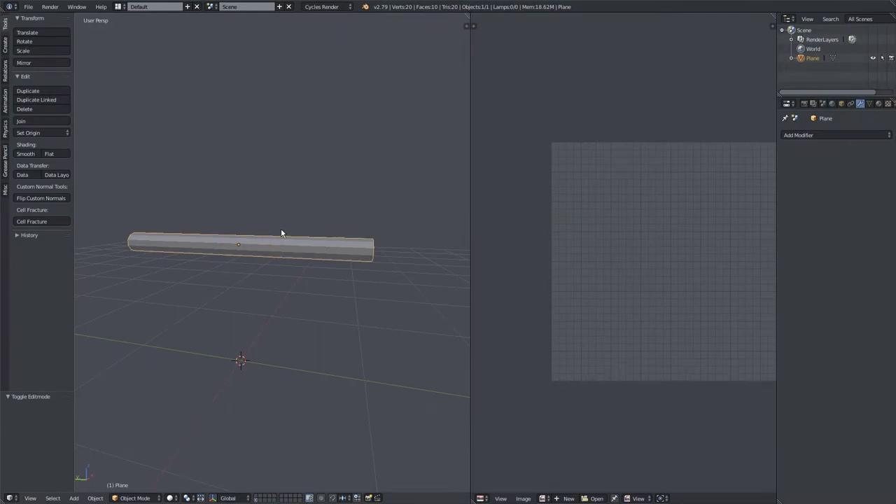
Step: Duplicate the tube in place and move the copy to the first layer
middle_click_drag(282, 232, 279, 259)
key("shift+d")
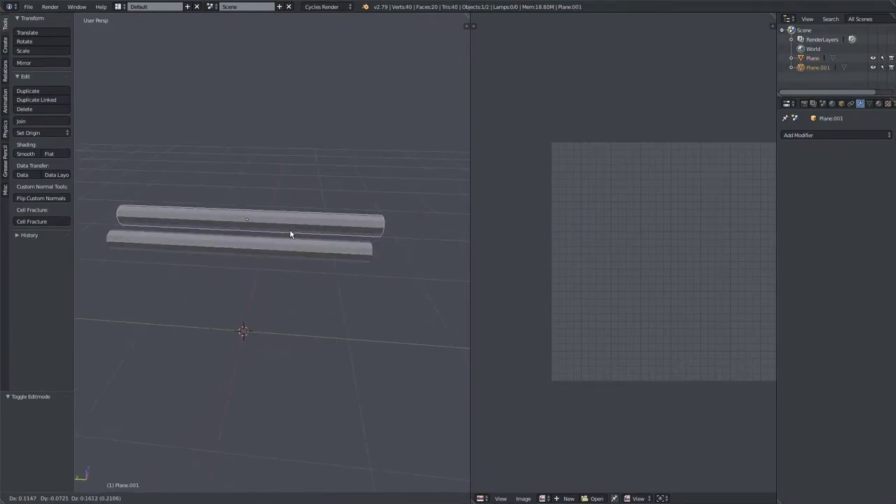
key("Escape")
middle_click_drag(292, 304, 222, 304)
key("m")
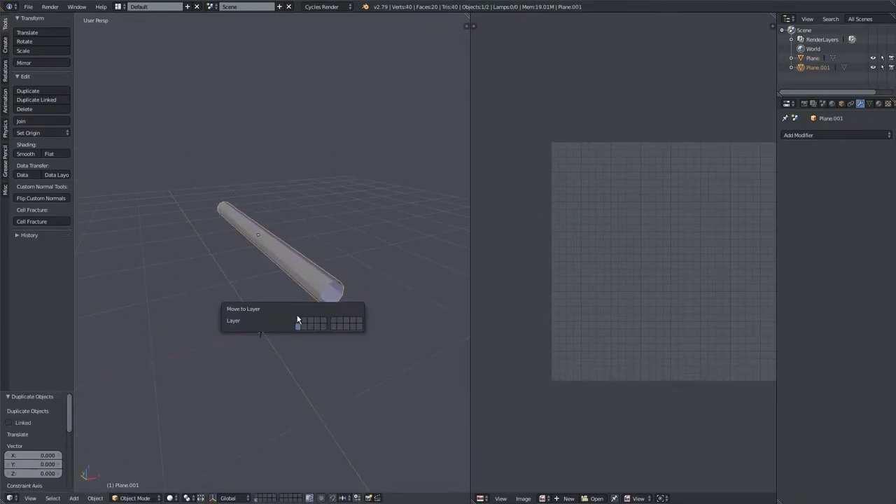
left_click(297, 320)
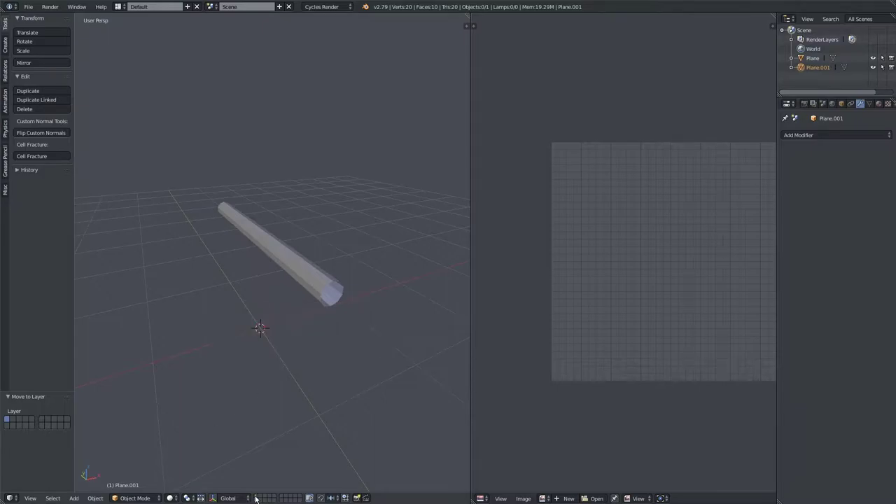
Step: Add three evenly spaced loop cuts across the tube's length in Edit Mode
key("a")
middle_click_drag(240, 404, 302, 298)
key("Tab")
key("a")
key("ctrl+r")
scroll(268, 239, "up", 1)
left_click(267, 240)
right_click(269, 249)
key("a")
middle_click_drag(280, 288, 236, 316)
scroll(354, 282, "up", 4)
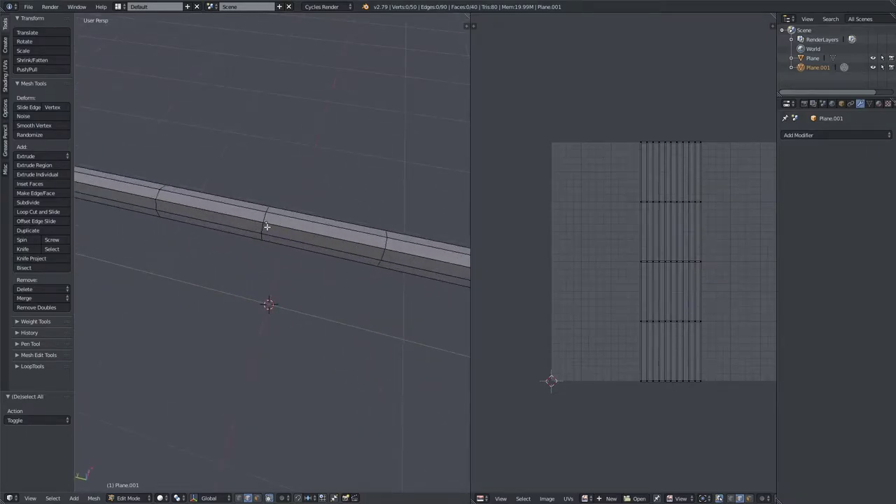
Step: Return to Object Mode and move the subdivided tube 0.25 units along the global Y axis
scroll(242, 250, "down", 4)
middle_click_drag(242, 250, 258, 243)
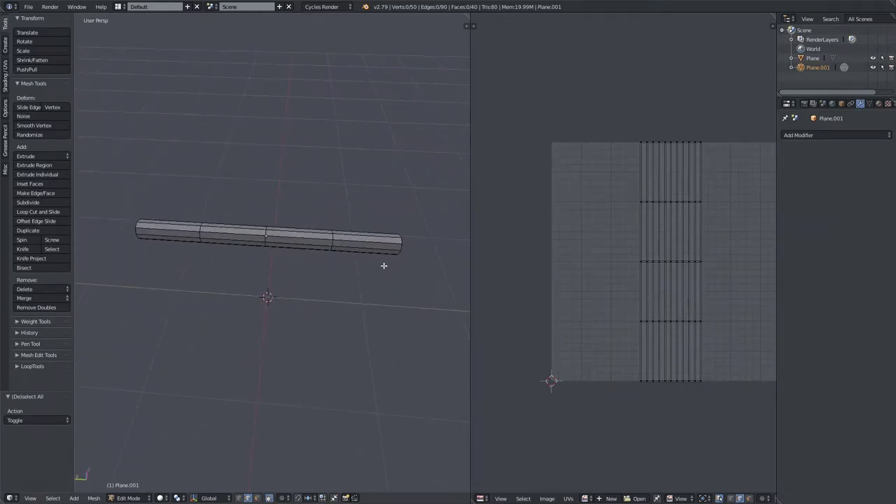
middle_click_drag(194, 236, 219, 260)
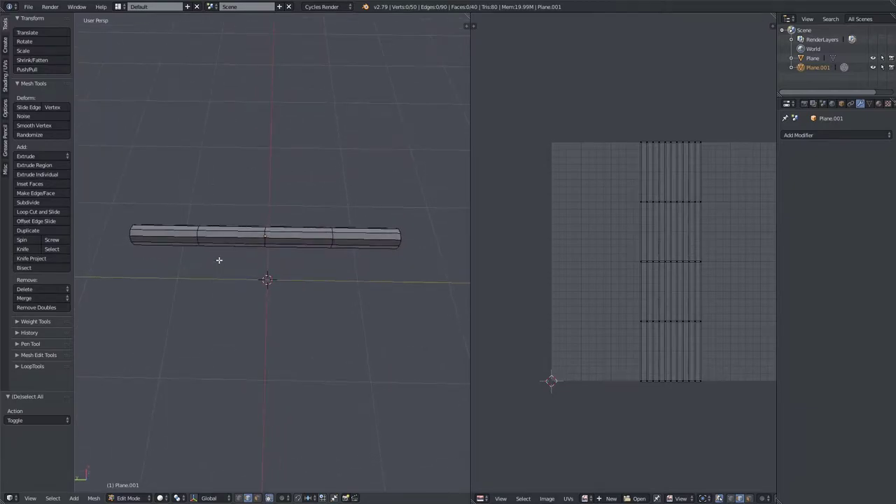
scroll(301, 248, "up", 3)
middle_click_drag(298, 252, 224, 241, "shift")
middle_click_drag(240, 211, 285, 223, "shift")
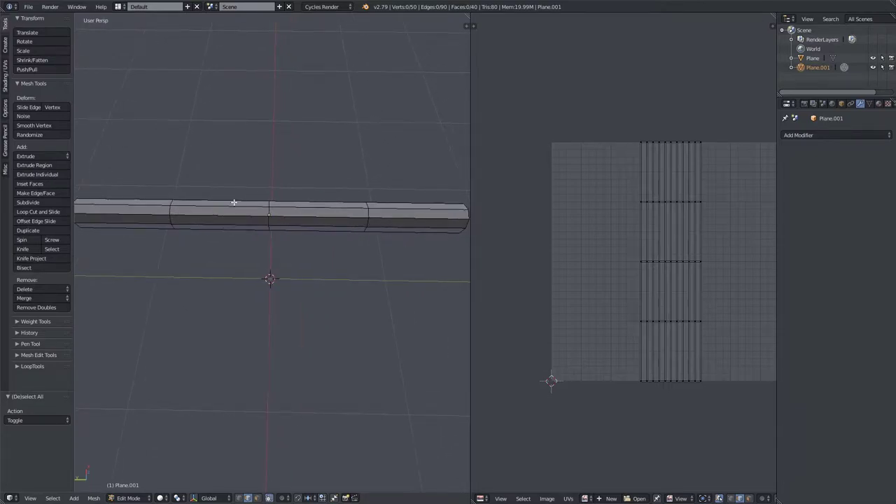
key("Tab")
scroll(234, 202, "down", 2)
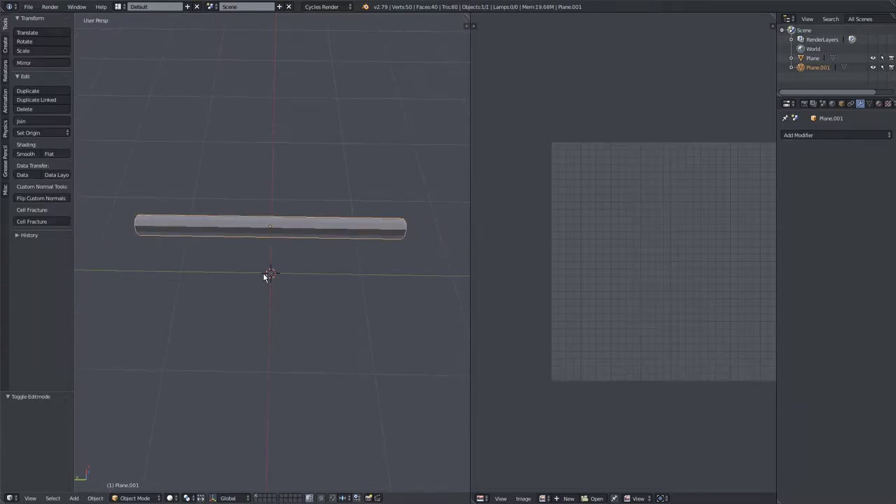
middle_click_drag(263, 266, 295, 280)
type("gy")
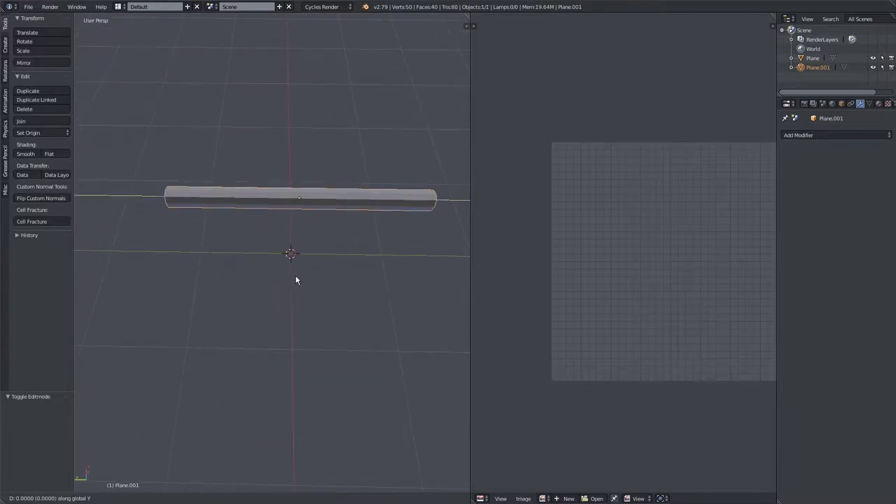
type(".25")
key("Return")
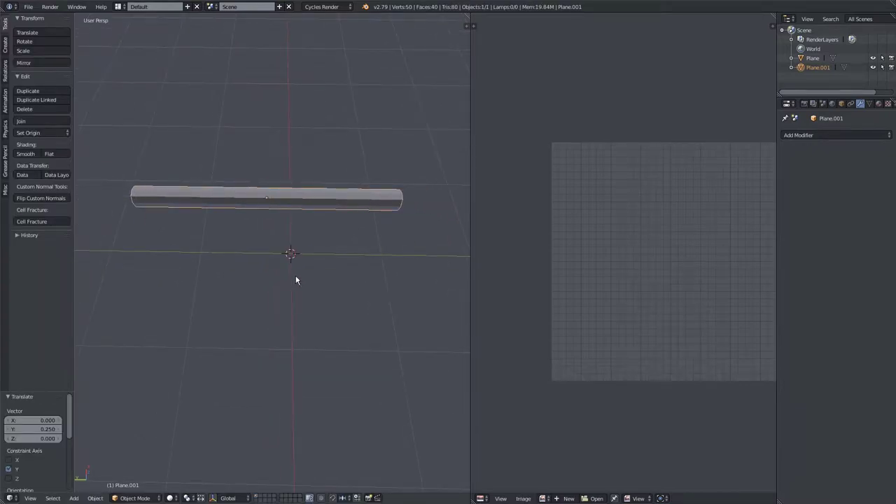
Step: Select the ring of faces in the tube segment above the 3D cursor, invert the selection and delete the other segments' faces
key("Tab")
scroll(295, 275, "up", 2)
middle_click_drag(291, 255, 258, 276, "shift")
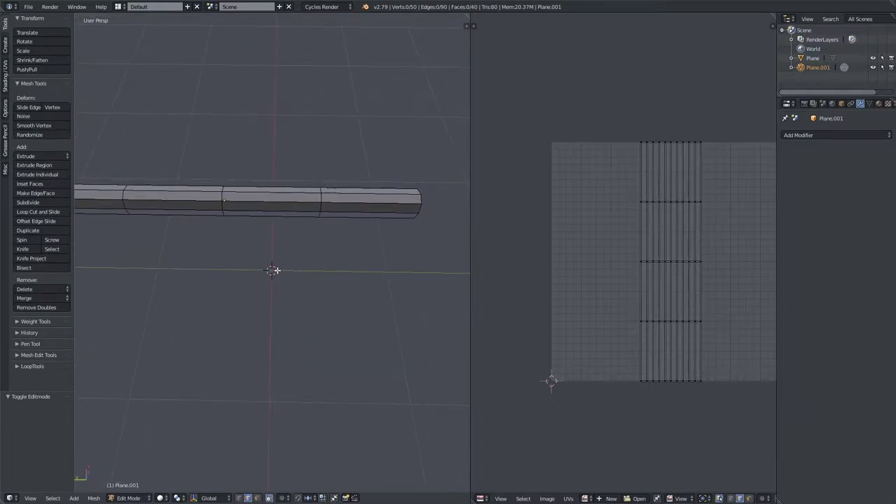
scroll(191, 363, "down", 2)
left_click(258, 497)
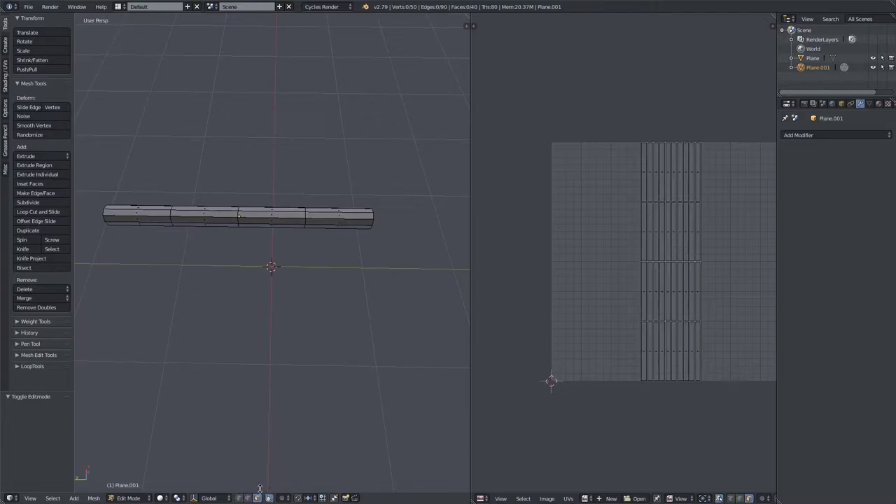
right_click(271, 211, "alt")
middle_click_drag(274, 280, 271, 308)
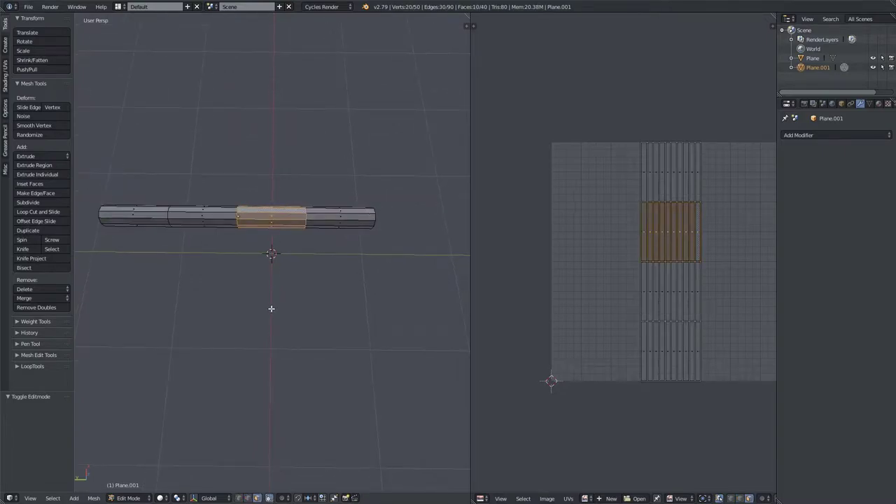
key("ctrl+i")
key("x")
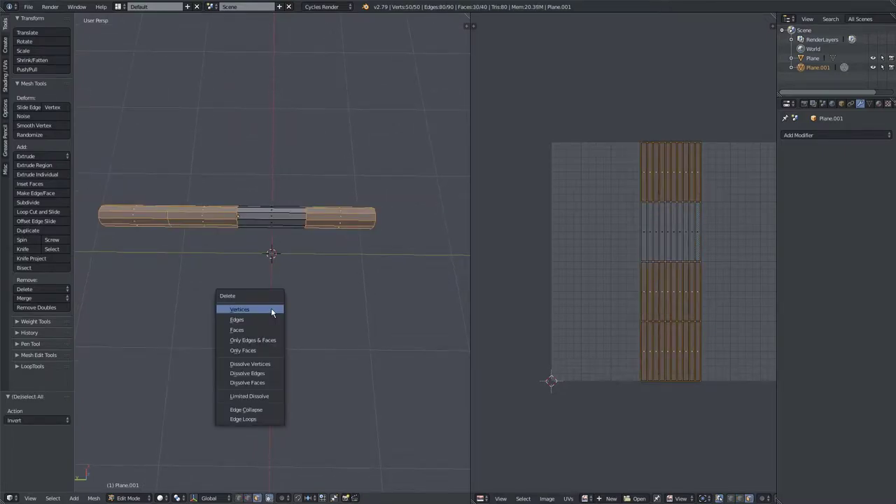
left_click(272, 328)
Step: Return to Object Mode and duplicate the short tube segment in place
scroll(290, 268, "up", 1)
middle_click_drag(291, 268, 232, 218)
middle_click_drag(314, 237, 302, 260, "shift")
scroll(275, 254, "up", 5)
scroll(302, 259, "down", 3)
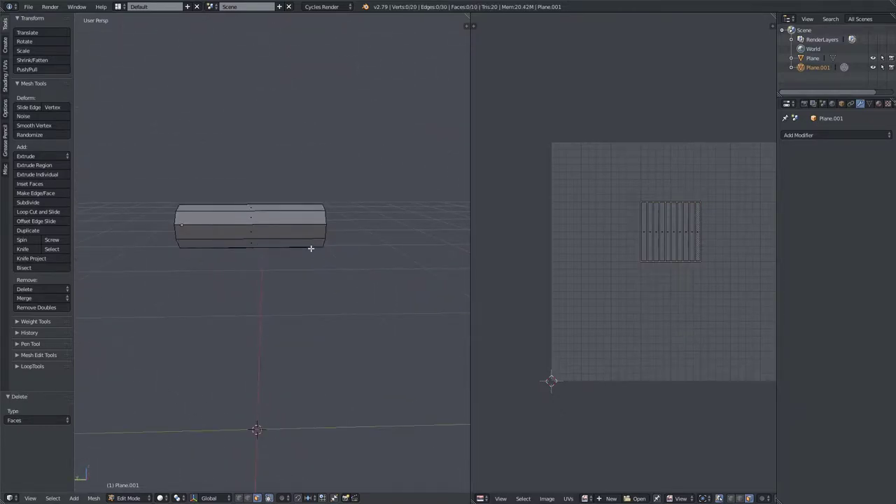
key("Tab")
scroll(284, 283, "up", 1)
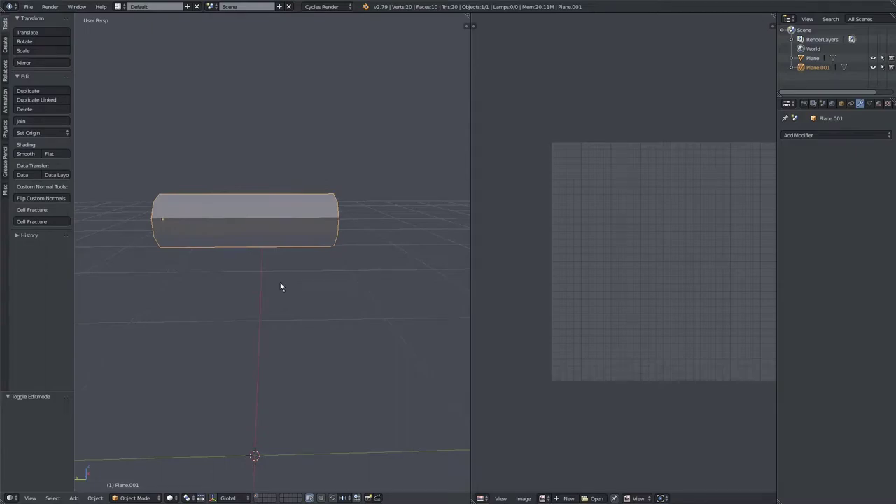
key("shift+d")
right_click(303, 244)
middle_click_drag(292, 268, 262, 294)
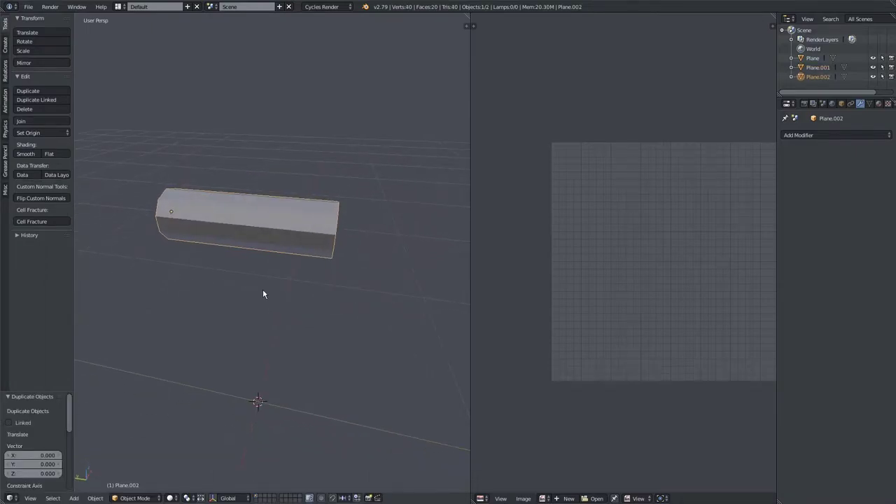
Step: Delete the vertices of one end edge loop on the duplicate to leave only the opposite end ring, and exit Edit Mode
key("Tab")
left_click(248, 498)
right_click(160, 207, "alt")
key("x")
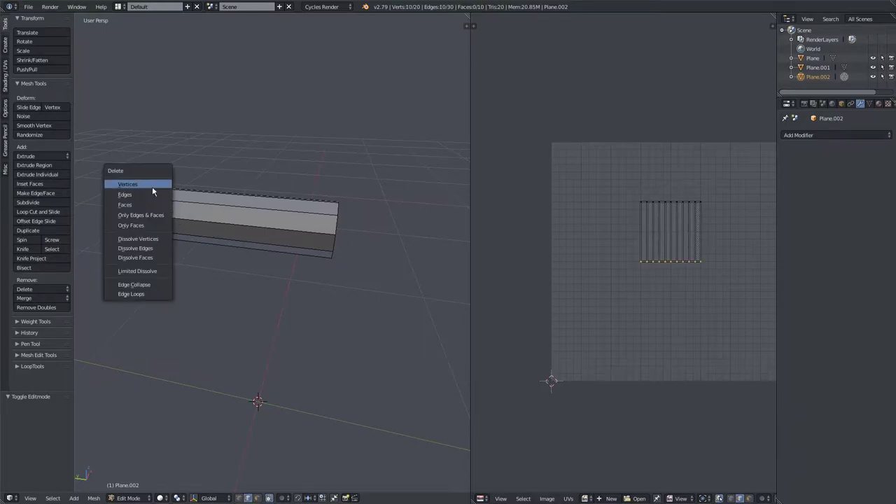
left_click(152, 185)
key("a")
middle_click_drag(300, 256, 222, 248)
key("Tab")
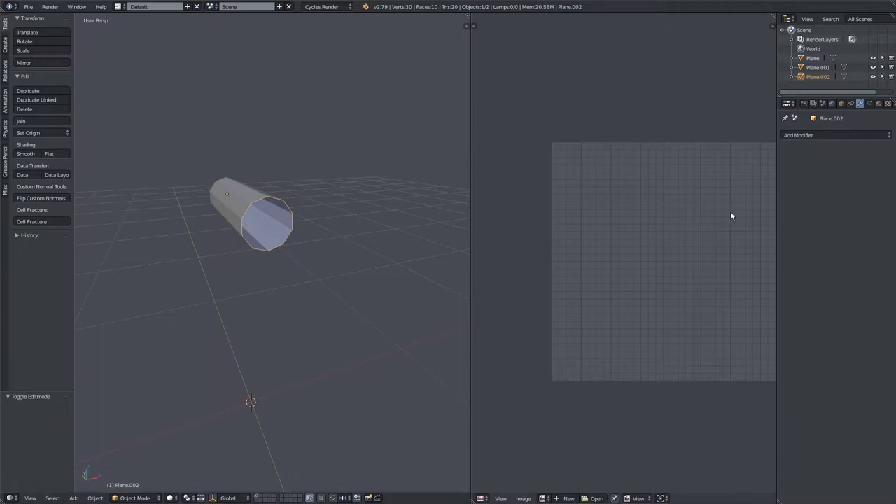
Step: Add a Subdivision Surface modifier followed by a Skin modifier to the end ring
left_click(801, 136)
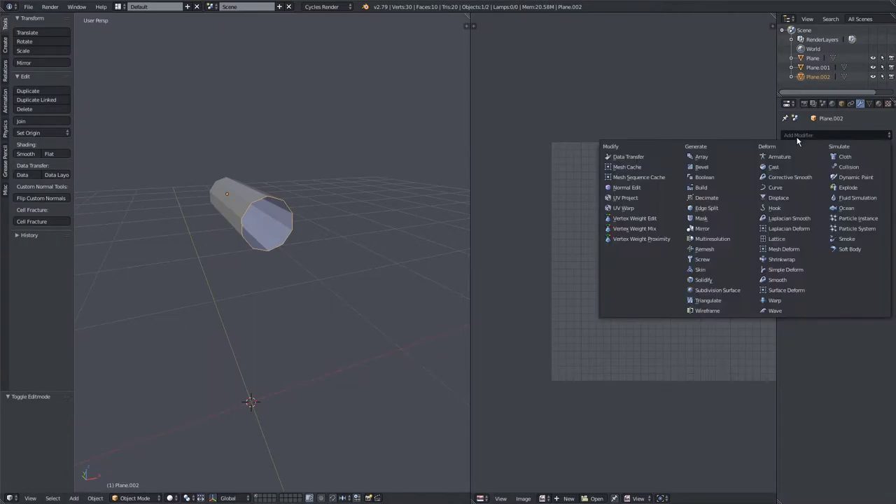
left_click(714, 290)
left_click(801, 137)
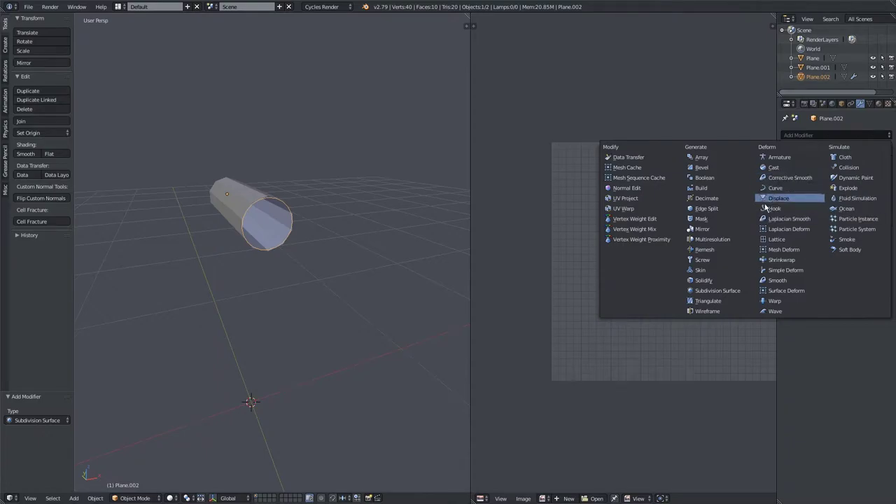
left_click(711, 271)
middle_click_drag(262, 286, 260, 264)
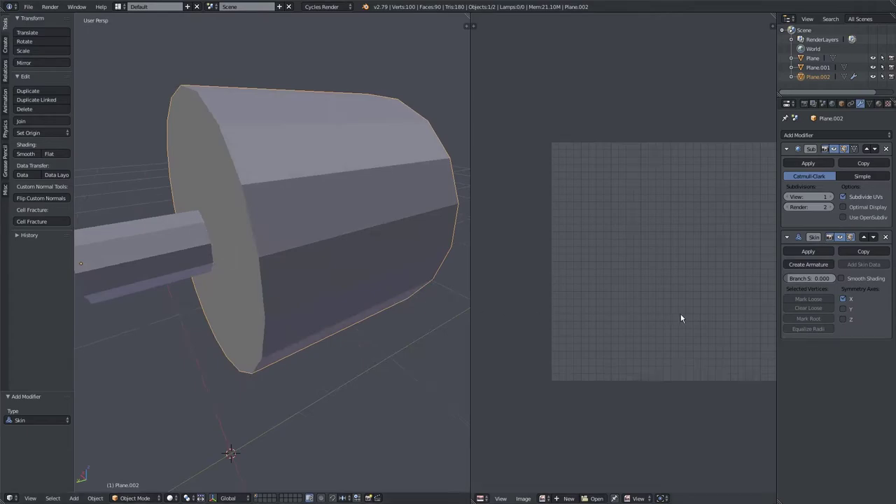
Step: Apply the rotation and scale of the skinned ring object
middle_click_drag(353, 254, 304, 270)
key("ctrl+a")
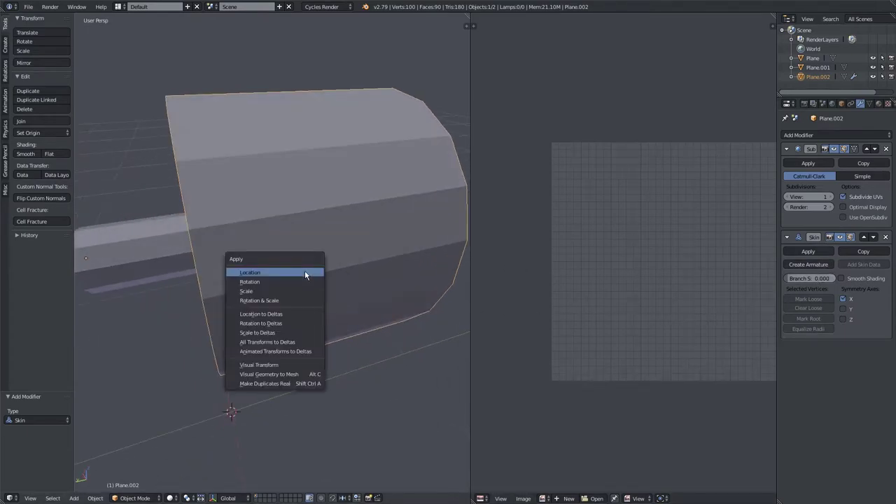
left_click(287, 300)
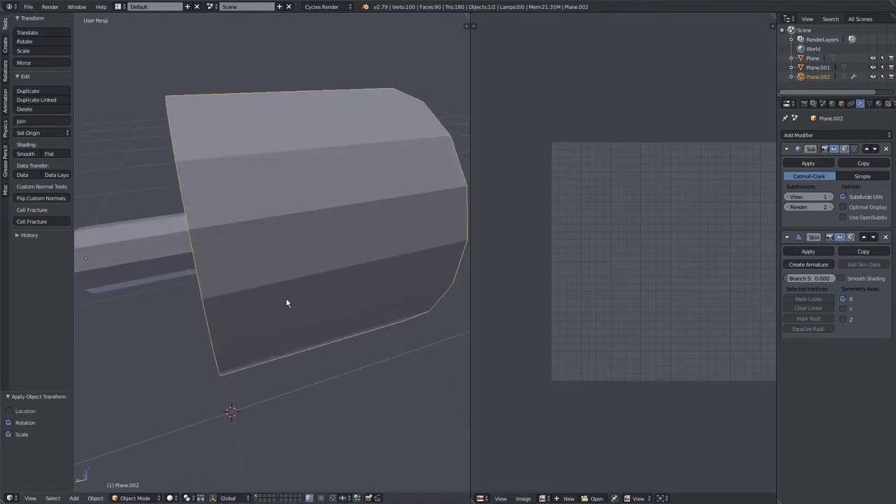
scroll(286, 300, "down", 2)
scroll(286, 300, "up", 1)
middle_click_drag(285, 302, 350, 299)
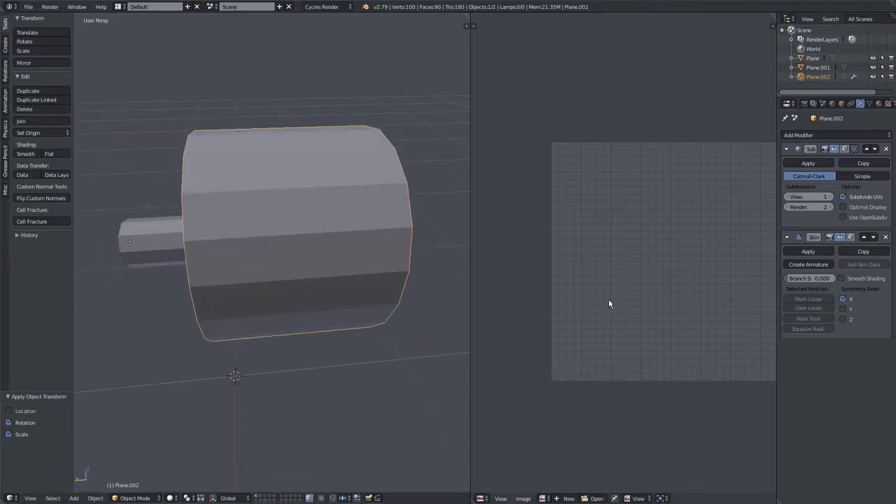
Step: Widen the modifier settings area, select one vertex of the ring in wireframe Edit Mode and mark it as the skin root
left_click_drag(777, 253, 690, 254)
mouse_move(238, 278)
middle_mouse_down()
mouse_move(296, 293)
mouse_move(256, 284)
mouse_move(274, 256)
middle_mouse_up()
key("Tab")
key("z")
left_click(239, 498)
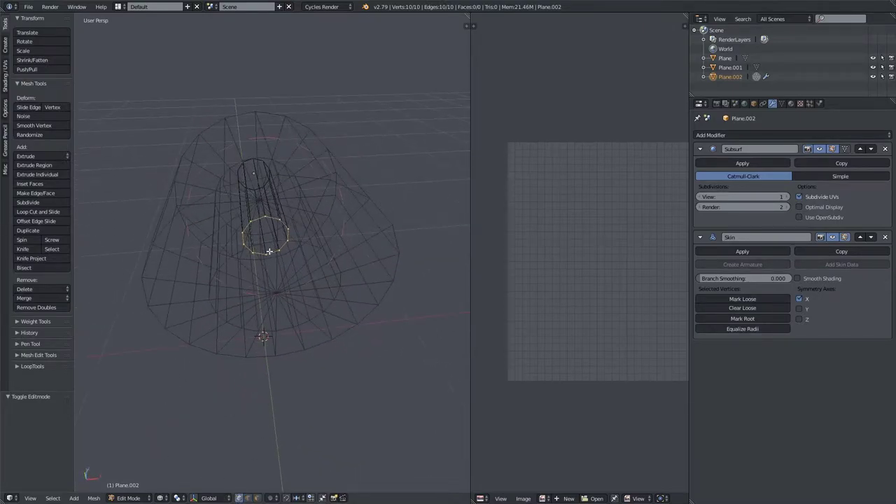
right_click(268, 254)
middle_click_drag(278, 270, 297, 263)
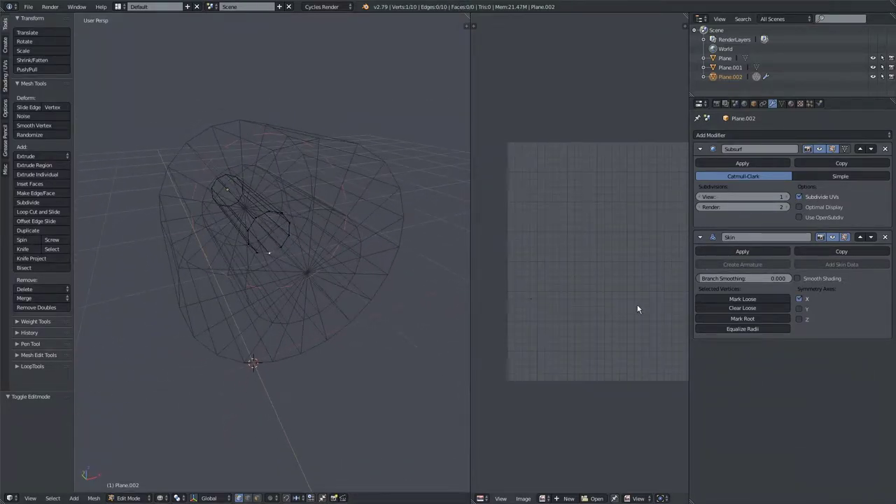
left_click(737, 319)
Step: Select all ring vertices and shrink their skin radius with Skin Resize, first by about 0.114, and again by about 0.21
middle_click_drag(350, 308, 294, 312)
key("a")
key("a")
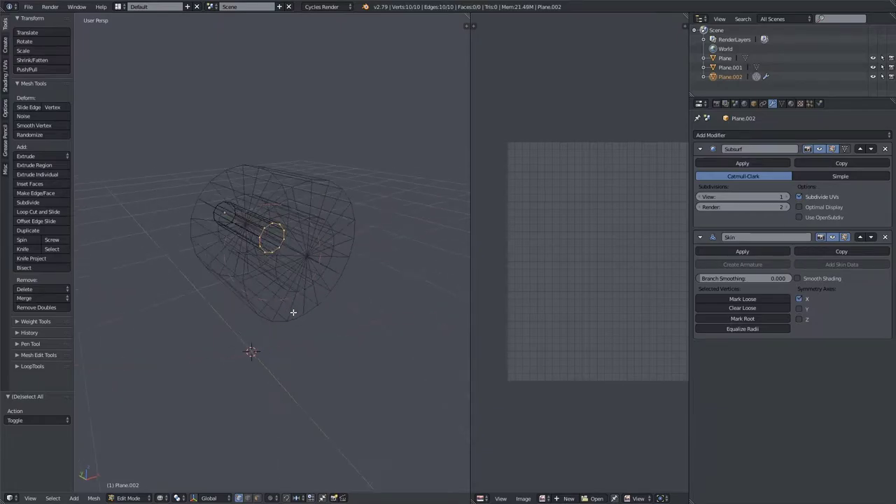
key("s")
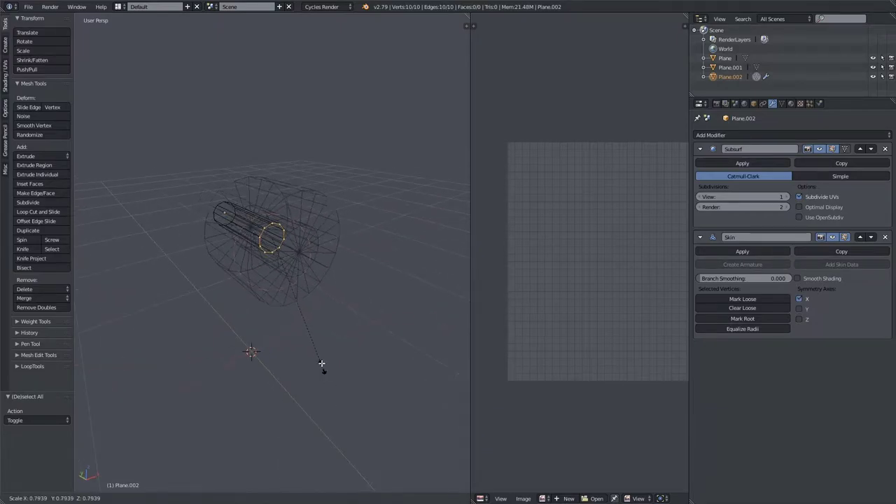
left_click(283, 254)
key("z")
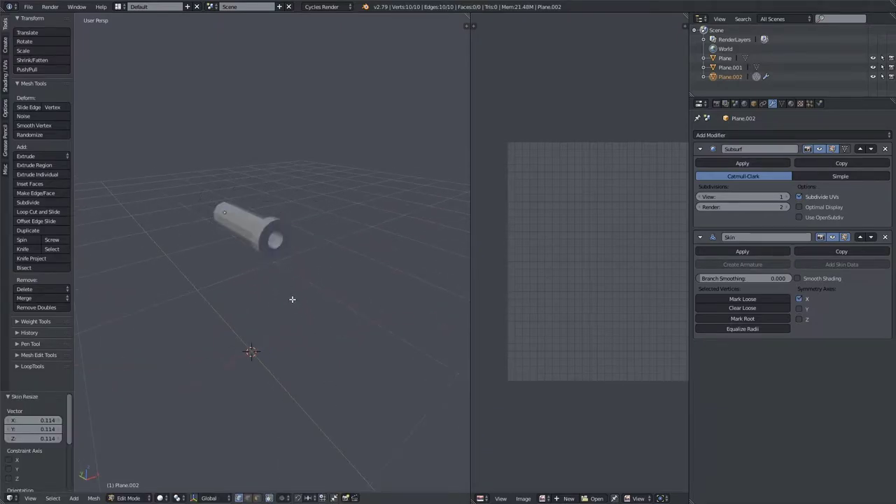
scroll(308, 364, "up", 2)
key("s")
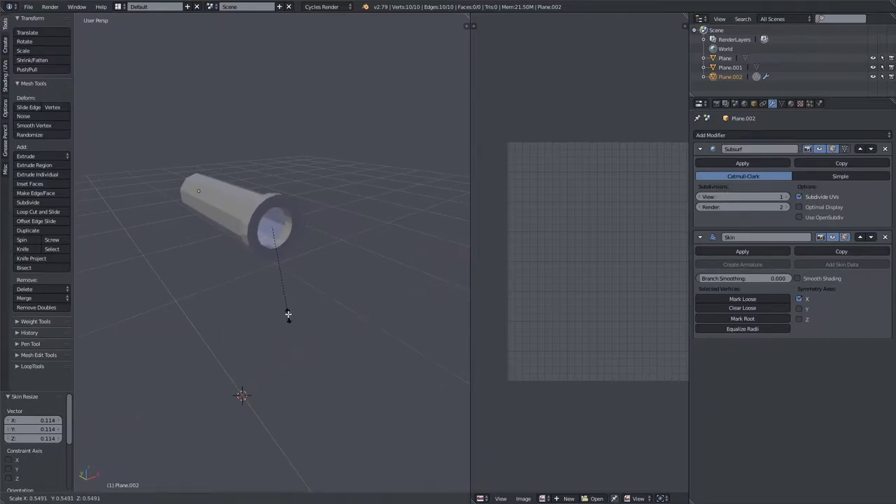
left_click(278, 260)
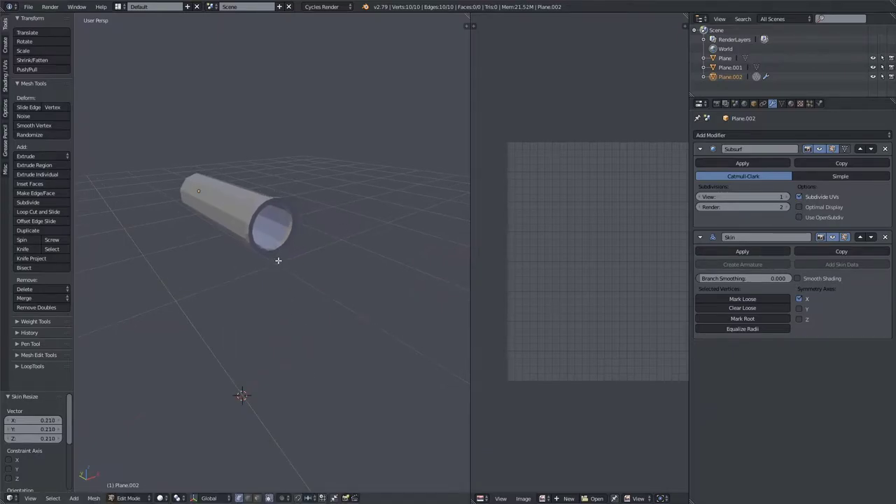
Step: Examine the ring vertices' mean skin radius values while trying a further Skin Resize, and cancel the resize
key("n")
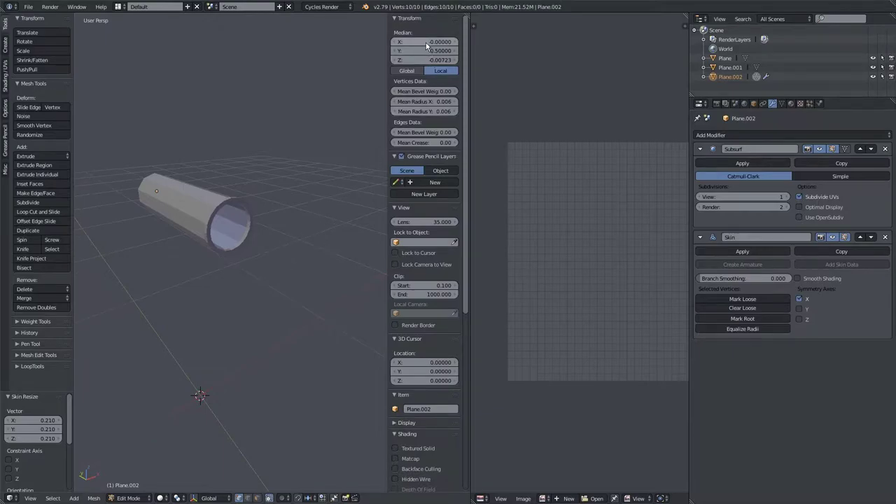
key("ctrl+a")
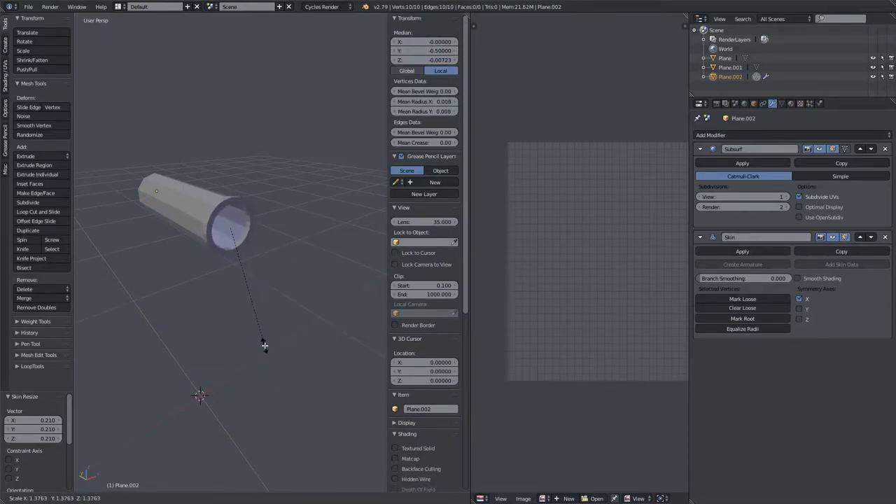
right_click(266, 342)
middle_click_drag(271, 204, 306, 347)
key("n")
Step: Hide the tool shelf, return to Object Mode and set the ring's render subdivisions to 1
key("t")
key("Tab")
left_click(699, 207)
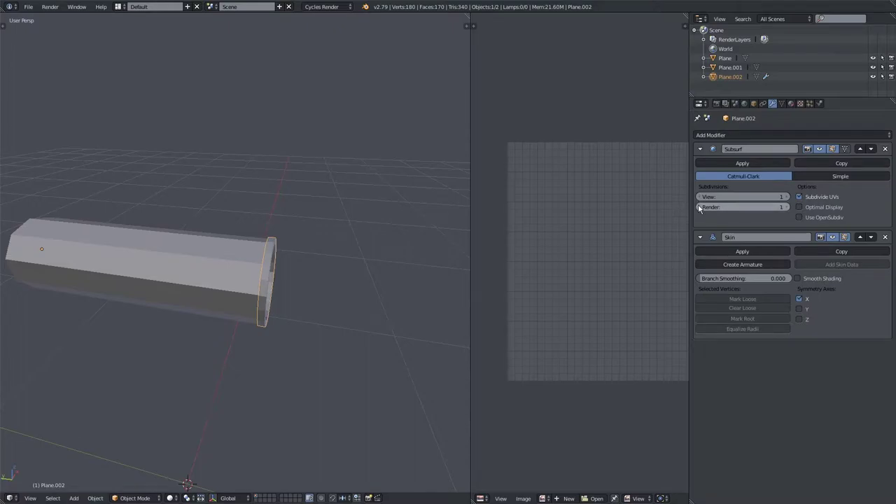
Step: Compare viewport subdivision levels 2 and 1 on the ring, ending on level 1
mouse_move(324, 281)
middle_mouse_down()
mouse_move(336, 275)
mouse_move(312, 285)
middle_mouse_up()
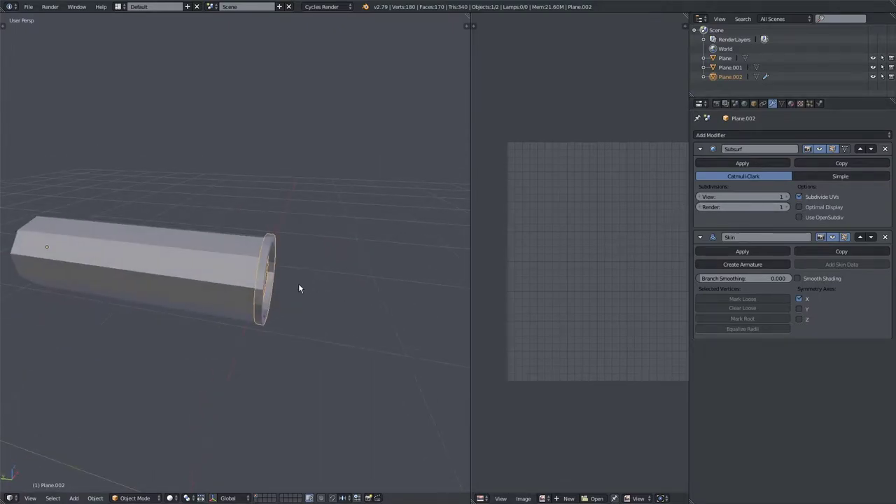
key("ctrl+2")
key("ctrl+1")
key("ctrl+2")
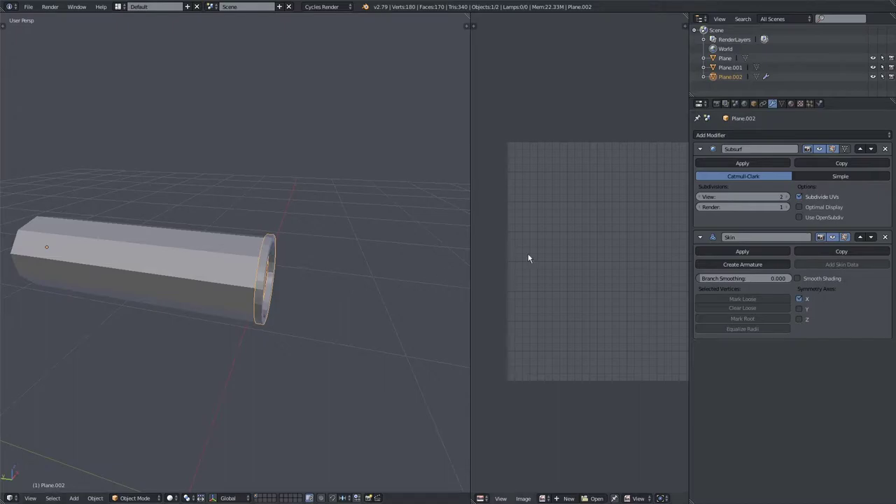
key("ctrl+1")
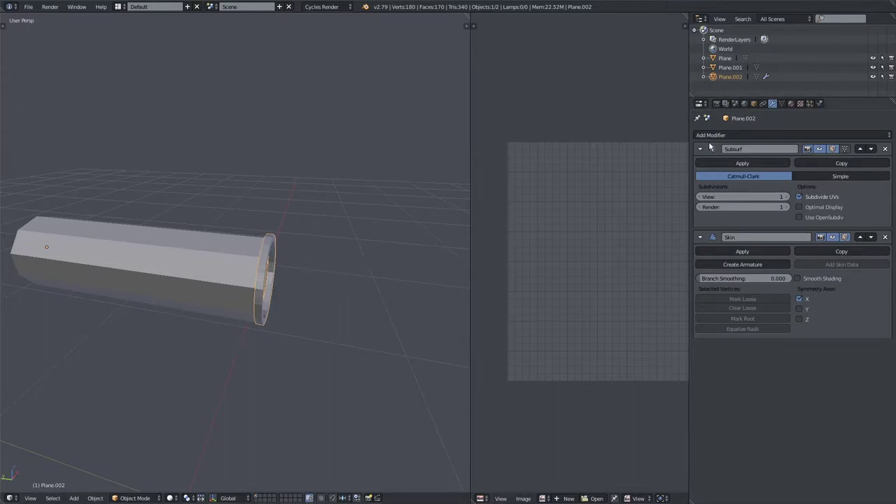
Step: Add a second Subdivision Surface modifier below the ring's Skin modifier and set its viewport subdivisions to 2
left_click(708, 135)
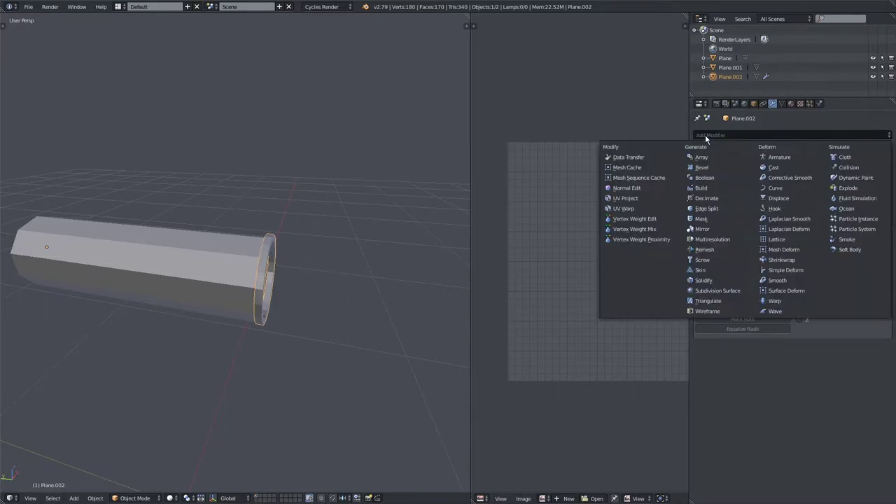
left_click(717, 293)
scroll(206, 271, "up", 1)
middle_click_drag(205, 271, 180, 256)
scroll(197, 280, "up", 3)
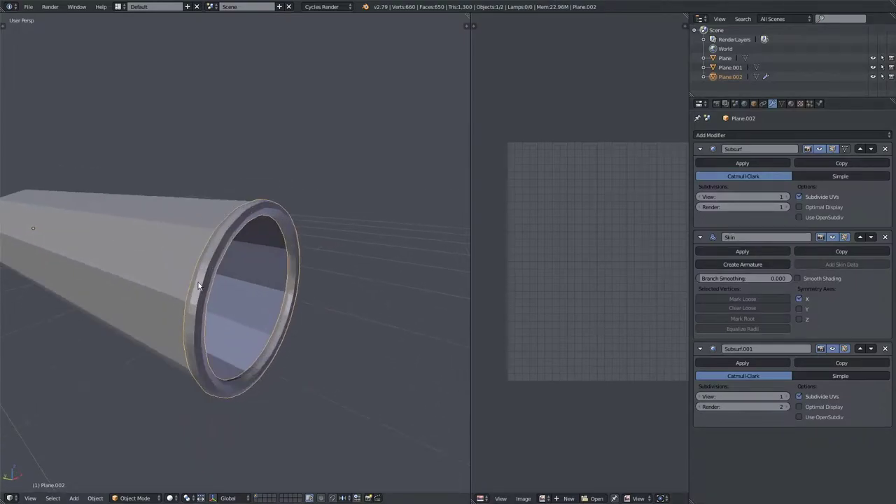
scroll(248, 296, "down", 3)
middle_click_drag(248, 296, 203, 342)
left_click(786, 396)
scroll(291, 279, "up", 1)
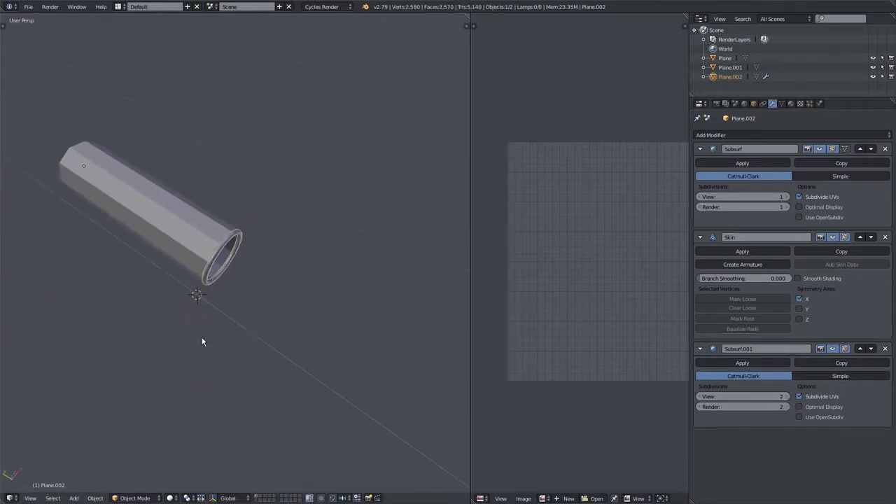
Step: Give the tube a Subdivision Surface modifier with 2 subdivisions and reselect the ring
right_click(188, 247)
middle_click_drag(166, 279, 279, 308)
right_click(230, 232)
scroll(280, 308, "down", 2)
Step: Add an Array modifier to the ring, replacing its relative offset with a constant offset
left_click(719, 137)
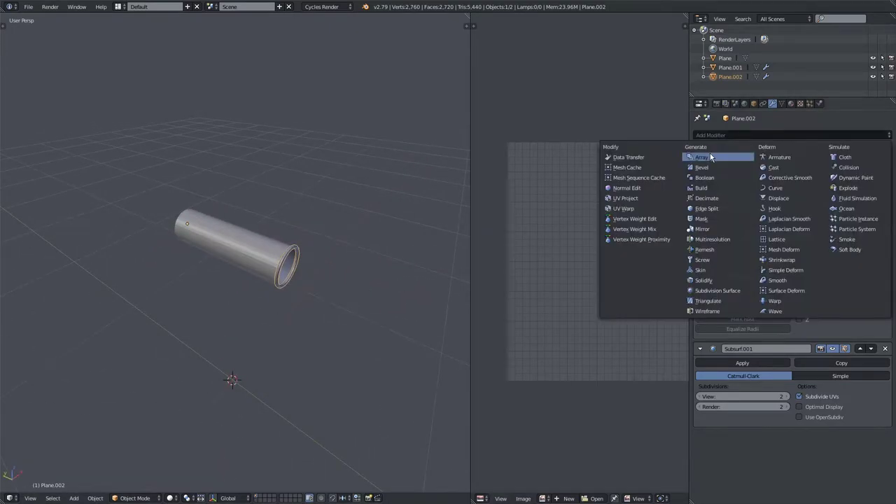
left_click(712, 157)
middle_click_drag(352, 306, 378, 301)
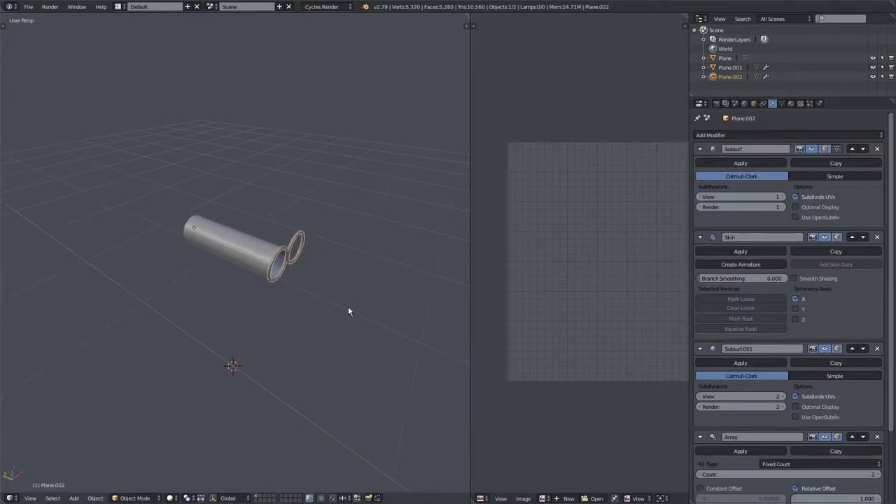
scroll(745, 420, "down", 3)
left_click(795, 403)
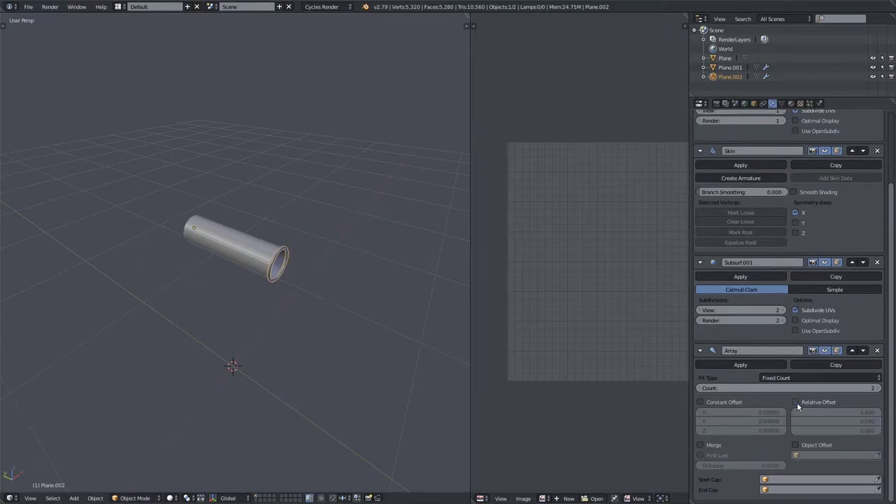
left_click(703, 400)
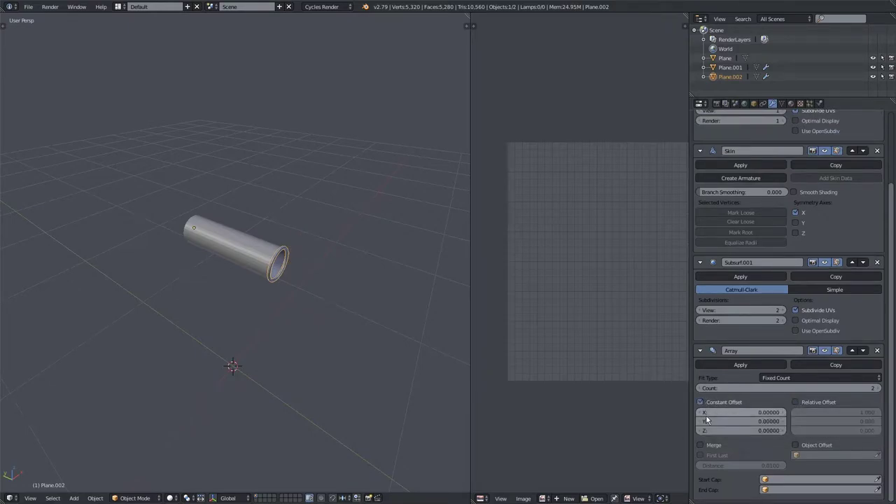
Step: Set the ring array's constant offset to 0.5 along Y
left_click_drag(707, 422, 735, 422)
left_click(707, 422)
key("BackSpace")
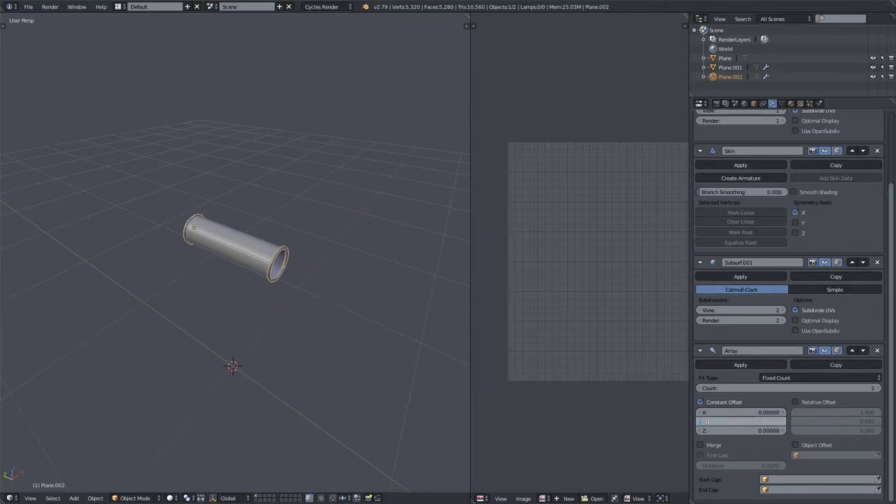
type("0.5")
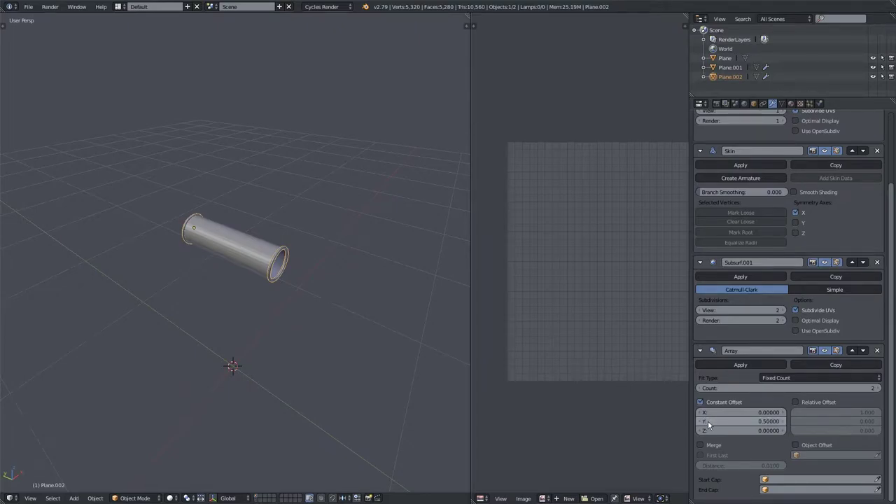
key("Return")
Step: In Edit Mode, thin the ring's skin with Skin Resize to about 0.79, and return to Object Mode
key("ctrl+a")
left_click(216, 233)
middle_click_drag(216, 234, 364, 238)
scroll(699, 281, "up", 3)
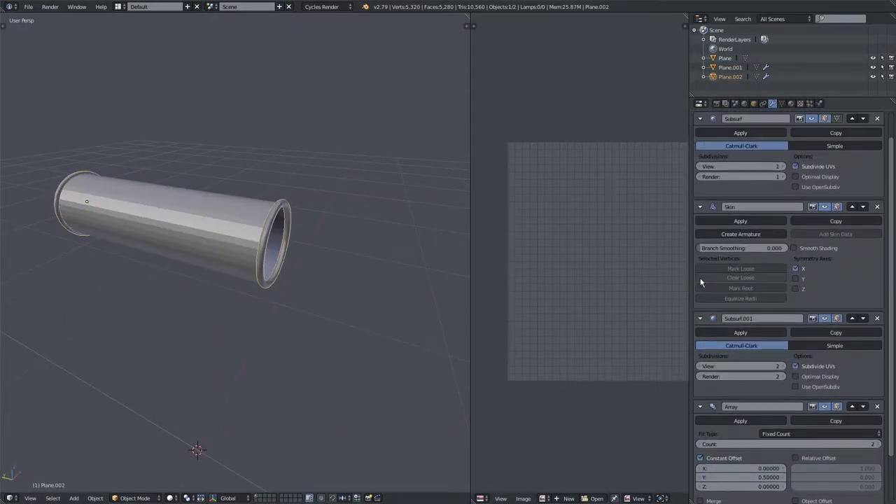
key("Tab")
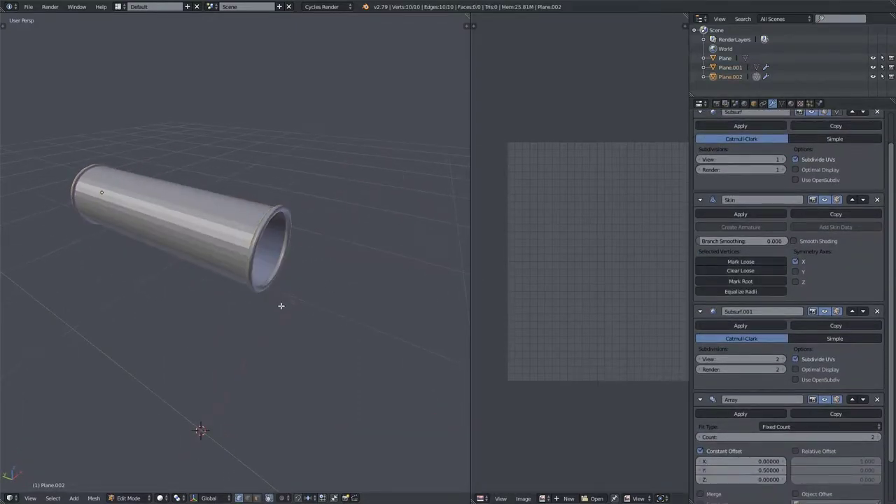
scroll(280, 306, "up", 4)
key("z")
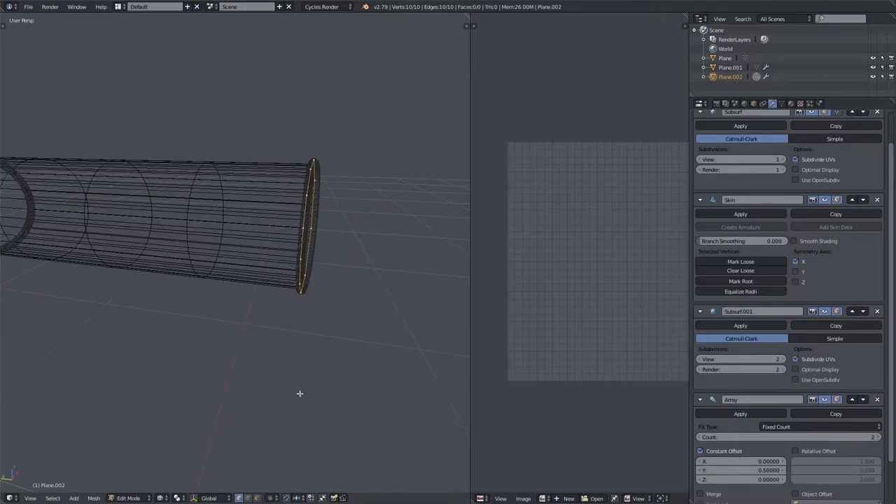
key("ctrl+a")
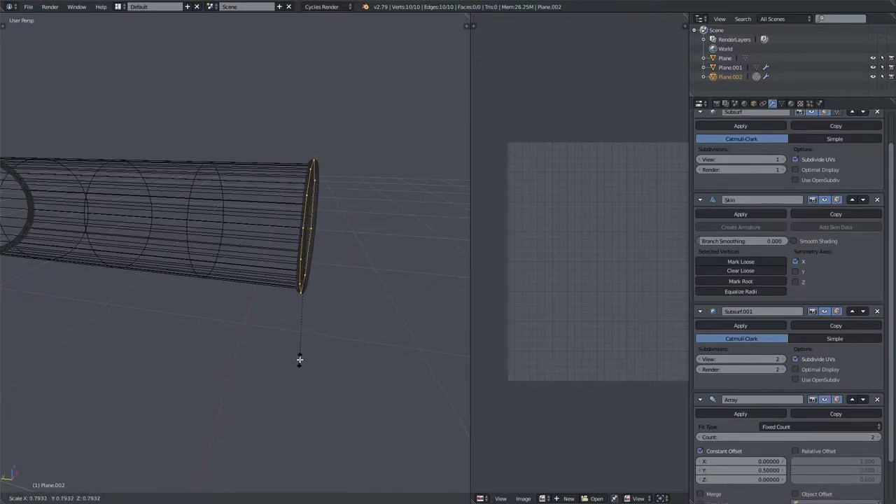
left_click(301, 354)
key("z")
mouse_move(280, 334)
middle_mouse_down()
mouse_move(316, 344)
mouse_move(332, 372)
mouse_move(282, 360)
mouse_move(237, 332)
middle_mouse_up()
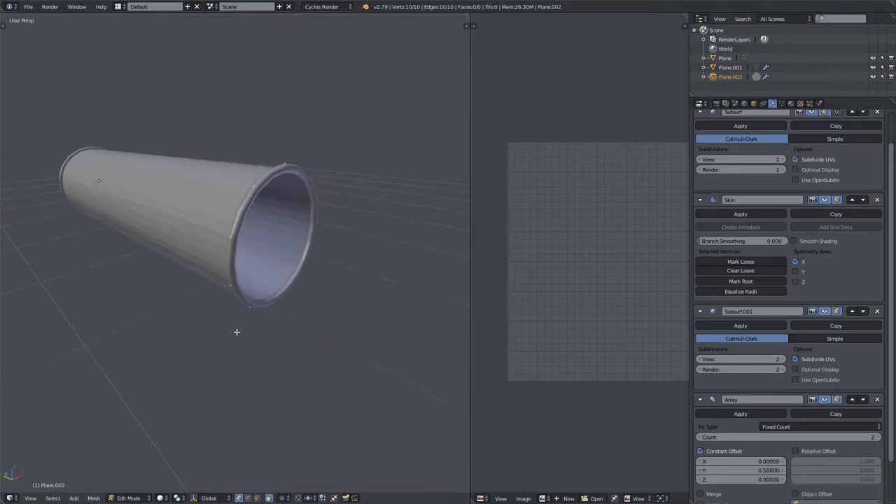
key("Tab")
Step: Close the UV editor area, deselect all objects and examine the tube and its two rims from several angles
middle_click_drag(227, 342, 261, 287)
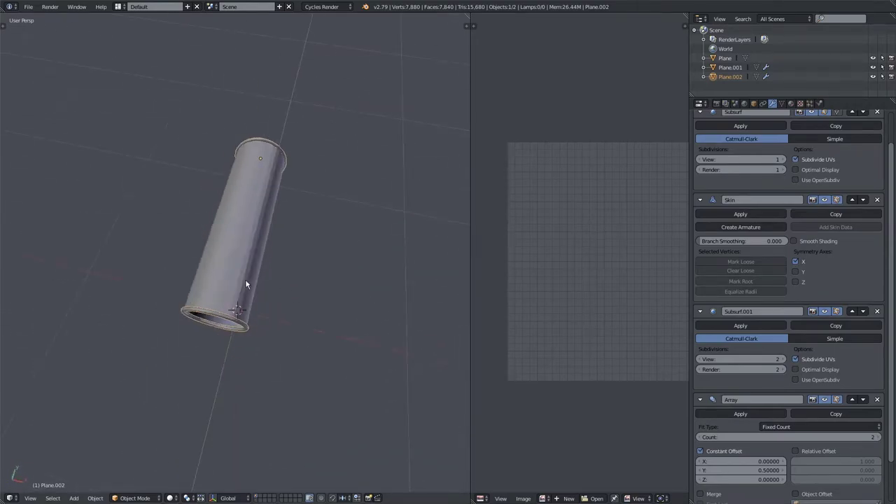
right_click(196, 259)
middle_click_drag(196, 259, 294, 287)
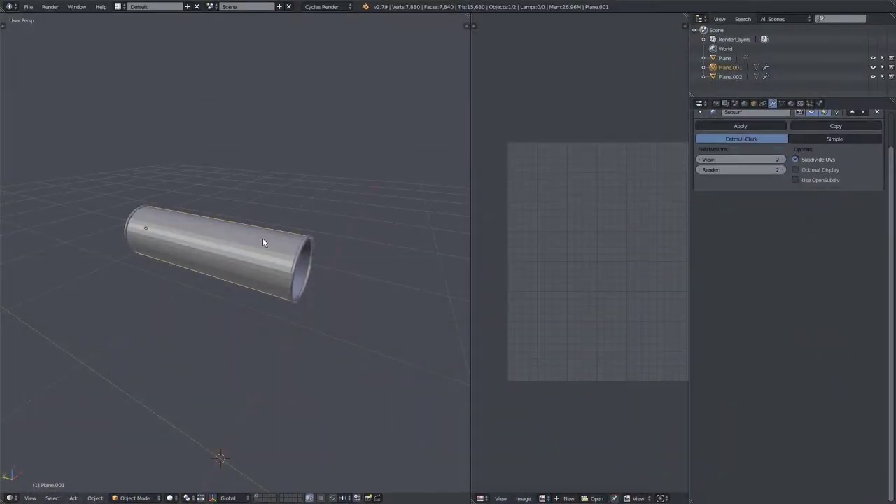
key("r")
middle_click_drag(192, 287, 225, 267)
key("a")
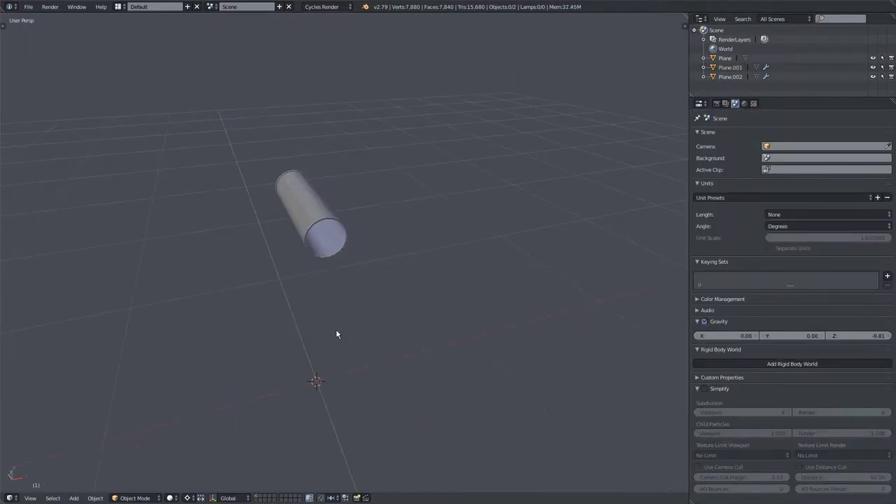
middle_click_drag(336, 334, 340, 296)
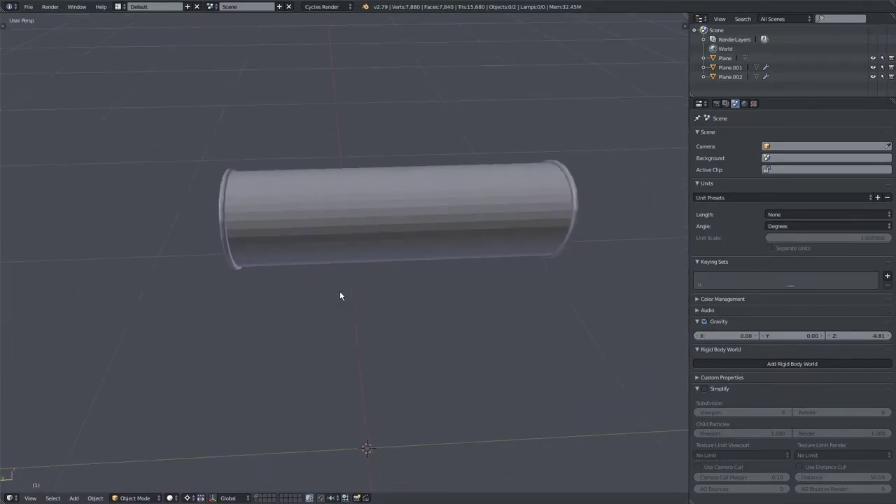
middle_click_drag(516, 206, 387, 270)
middle_click_drag(491, 154, 424, 224)
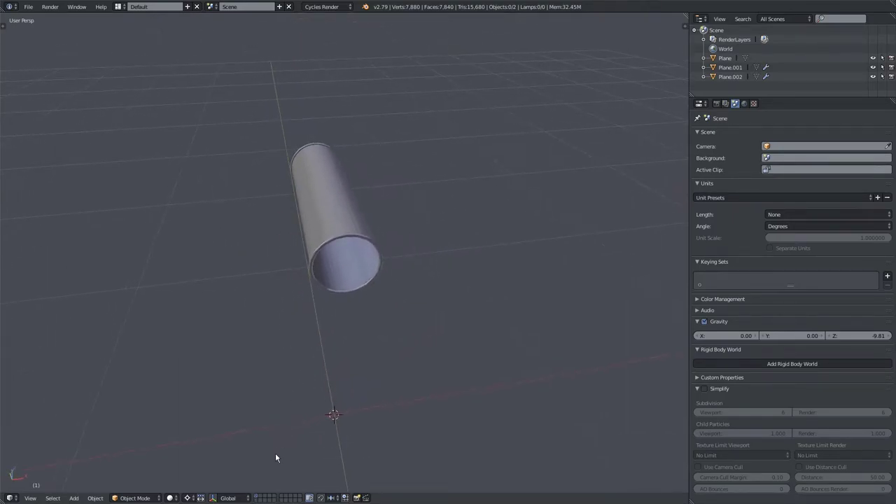
Step: Switch to the second layer, enlarge the outliner and limit its display to Visible Layers
key("2")
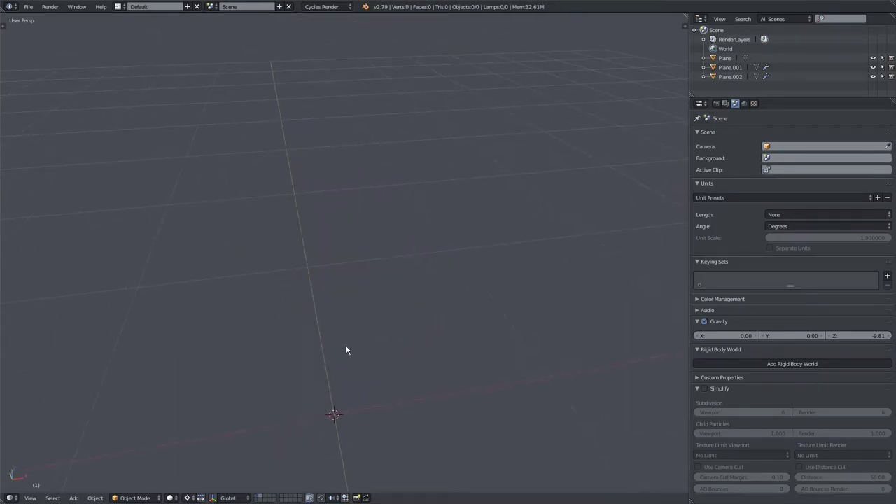
left_click_drag(697, 98, 697, 160)
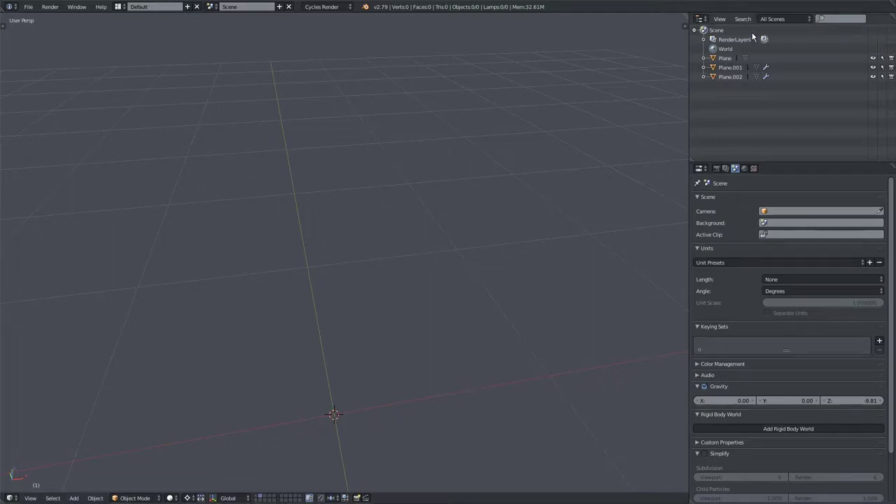
left_click(781, 21)
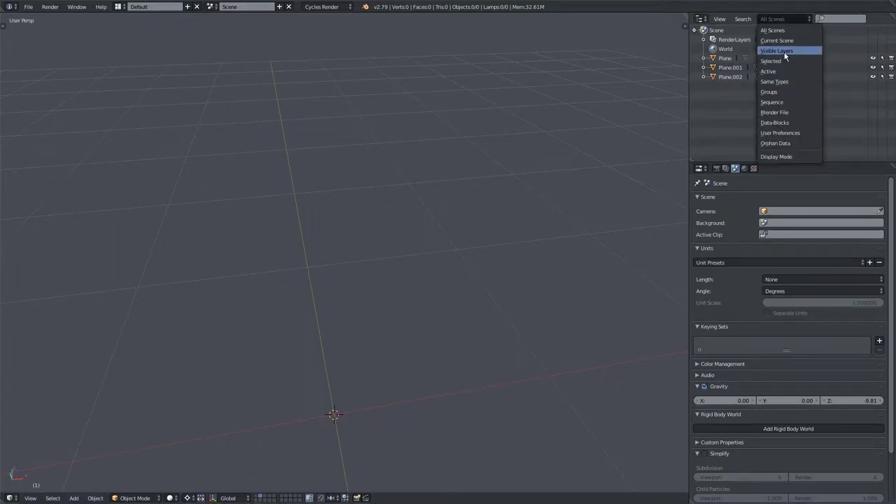
left_click(776, 50)
middle_click_drag(616, 116, 321, 212)
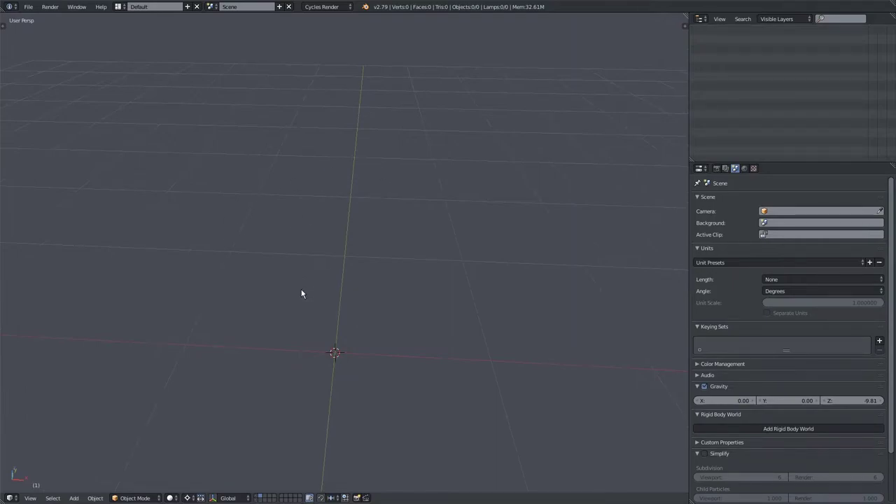
Step: Show the first layer again and rename the ring object as Rings
key("1")
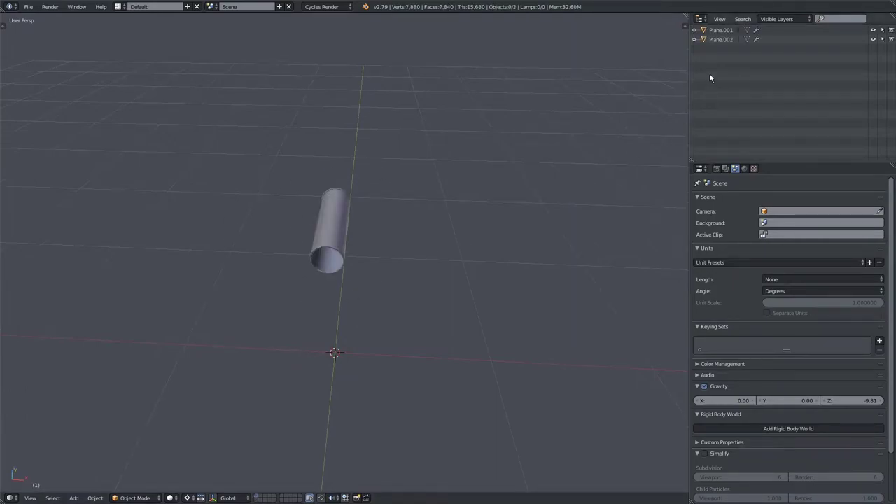
middle_click_drag(391, 227, 486, 223)
scroll(421, 250, "up", 5)
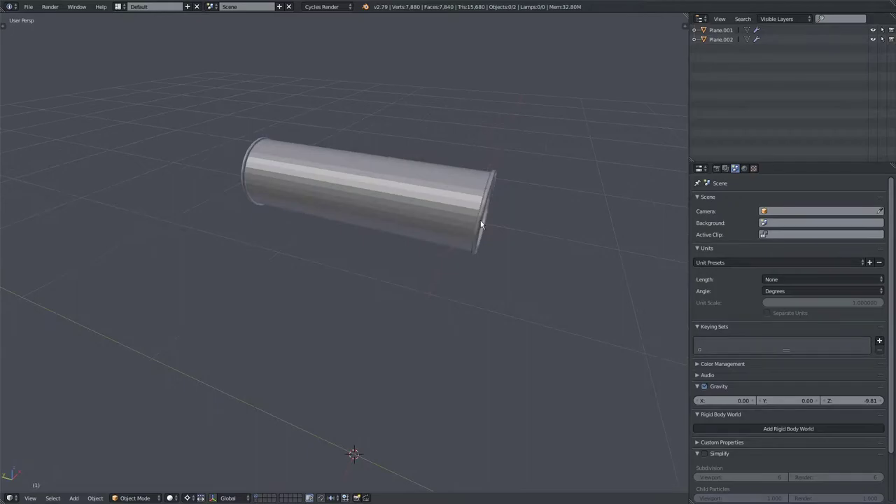
right_click(481, 222)
double_click(727, 40)
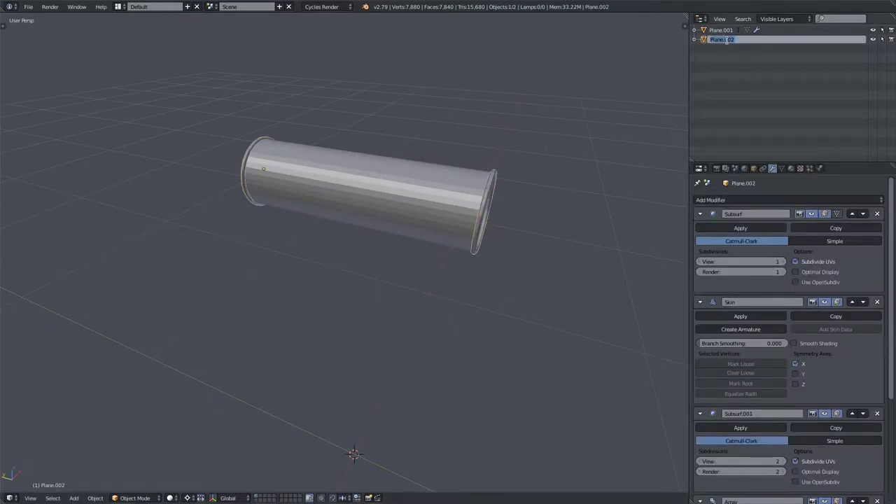
type("Rings")
key("Return")
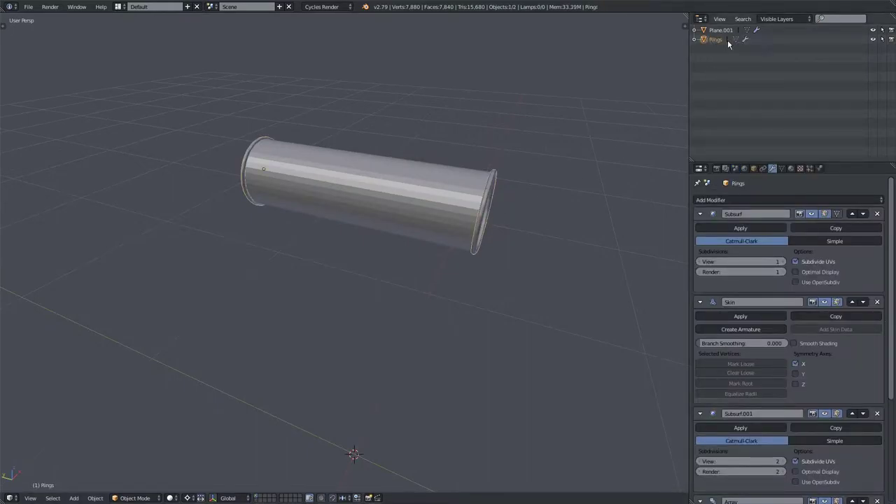
Step: Rename the tube object as Tube_Ref
double_click(728, 30)
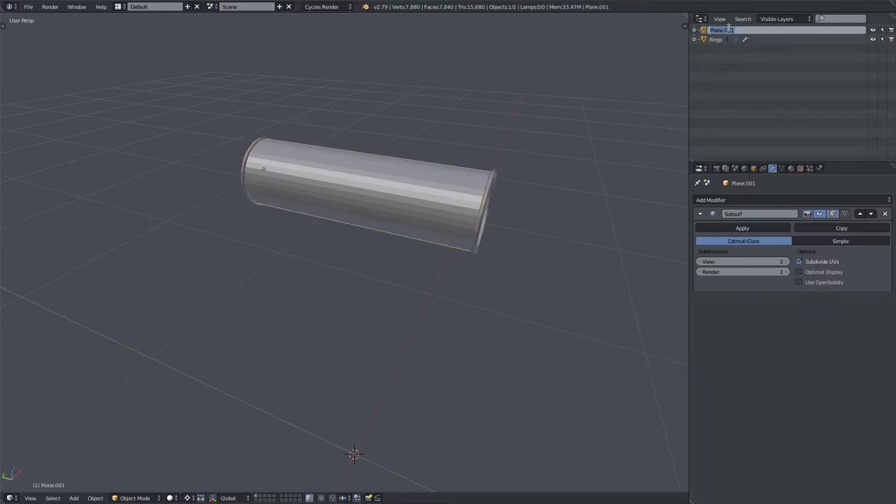
type("Tube_Ref")
key("Return")
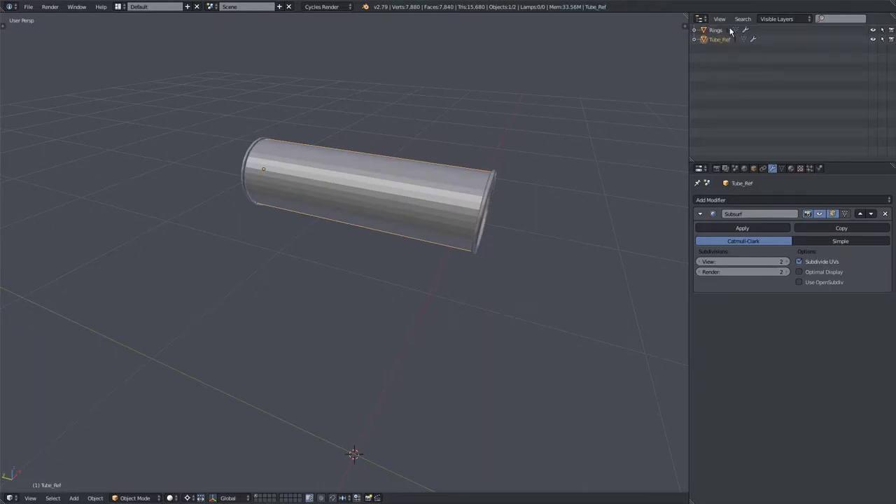
Step: Switch to the empty second layer and add a Path curve at the 3D cursor
middle_click_drag(338, 219, 306, 240)
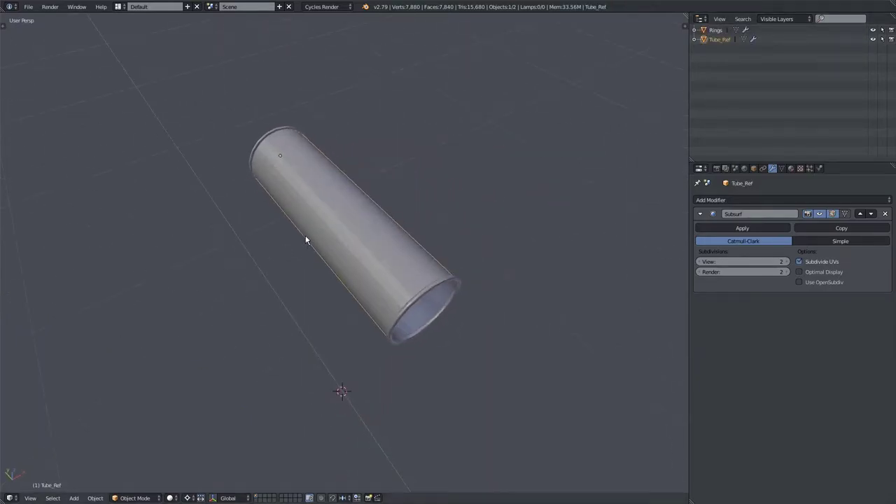
scroll(269, 302, "down", 2)
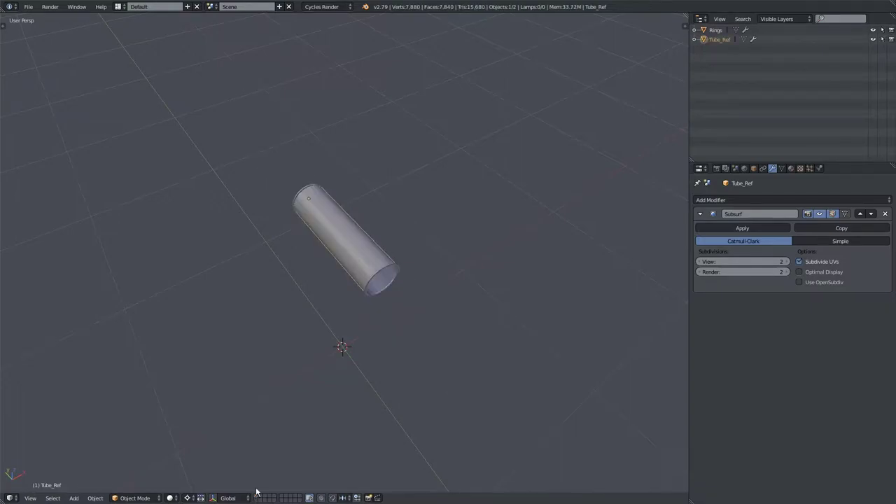
middle_click_drag(256, 494, 243, 337)
left_click(262, 496)
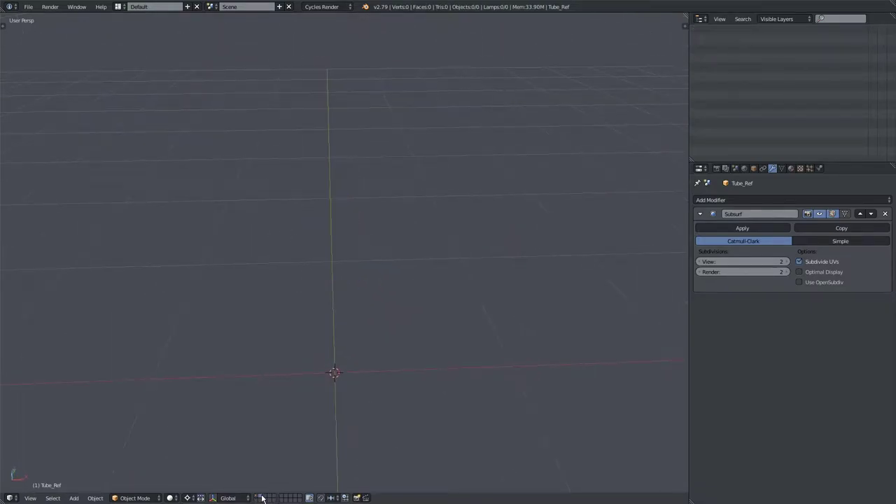
middle_click_drag(343, 350, 358, 258)
key("shift+a")
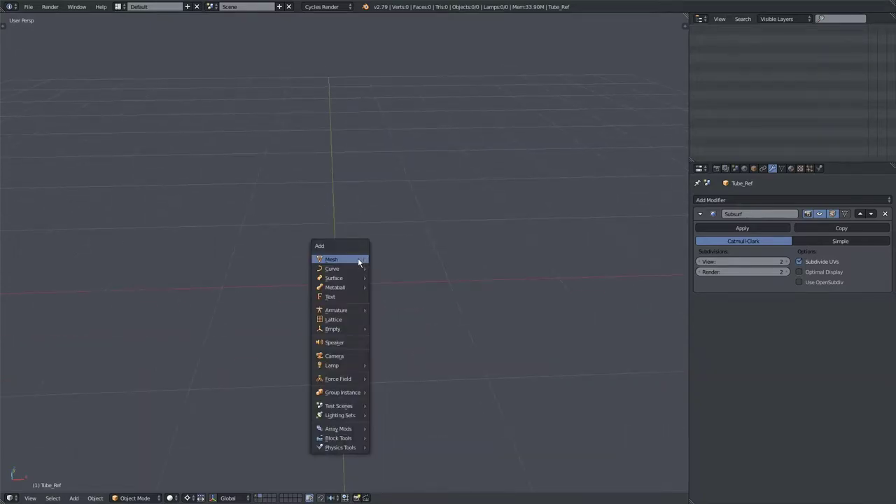
mouse_move(344, 268)
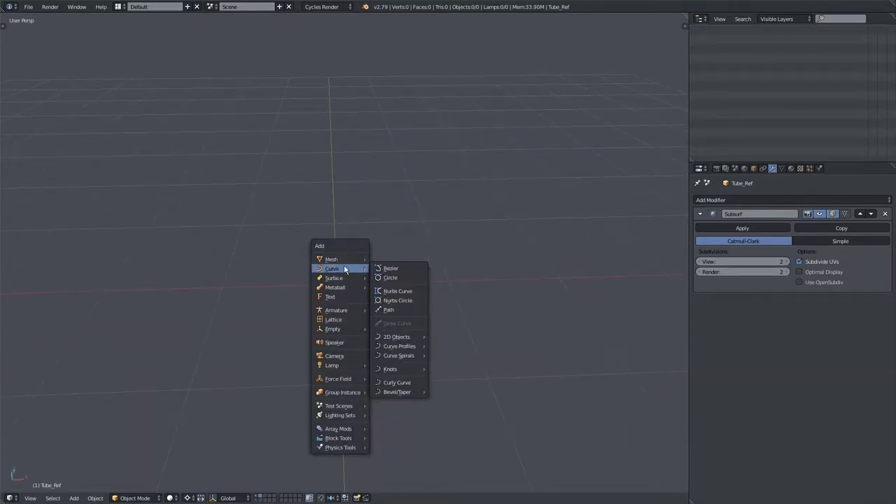
left_click(415, 310)
scroll(416, 311, "down", 2)
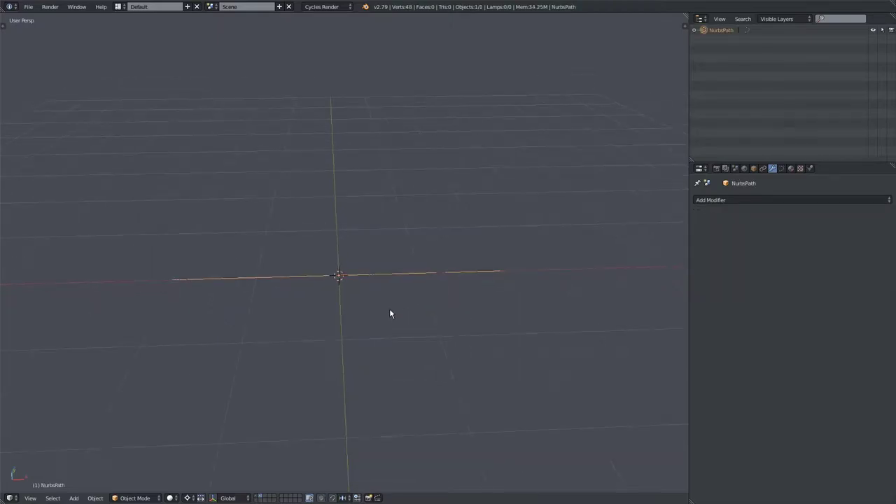
Step: Edit the path curve and move all its points along the X axis so its start sits at the object origin
key("Tab")
middle_click_drag(383, 309, 365, 354)
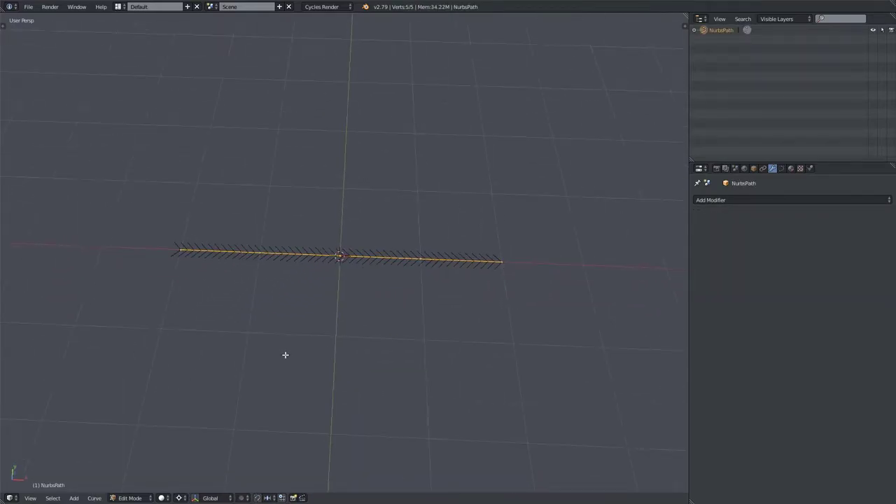
key("g")
key("x")
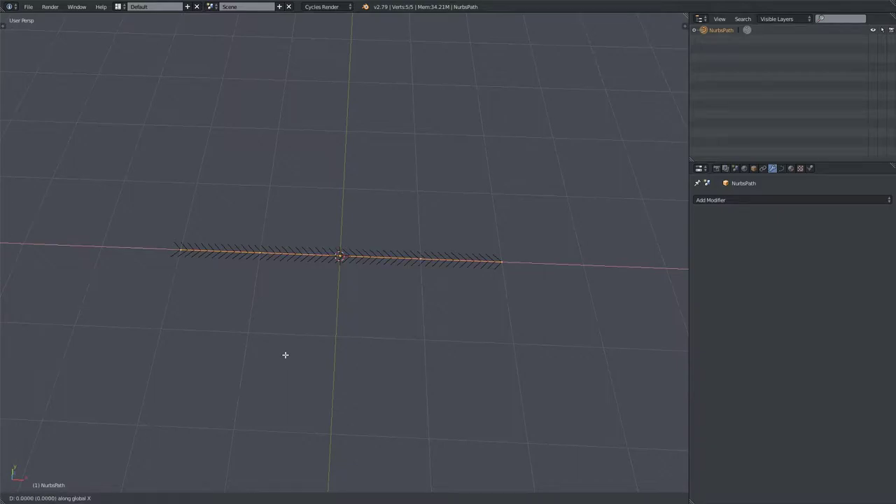
left_click(418, 362)
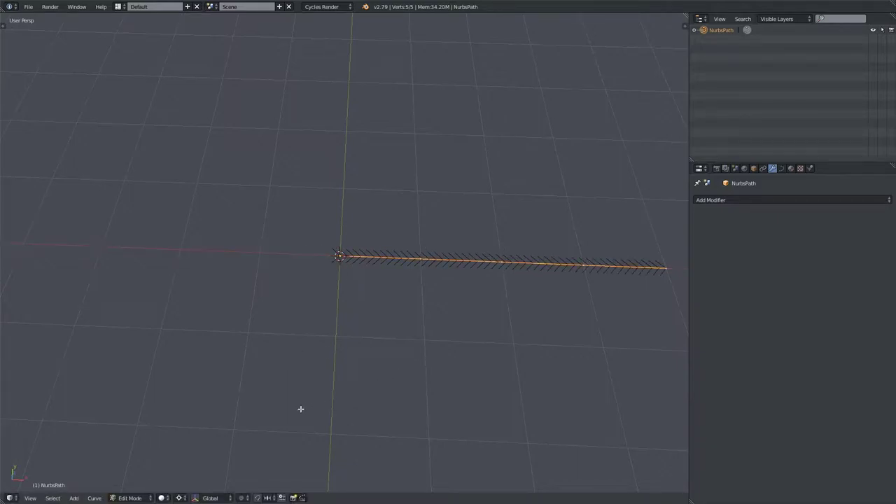
Step: Rotate the path's points about the Z axis so the curve runs along the Y axis, and finish editing
key("r")
key("z")
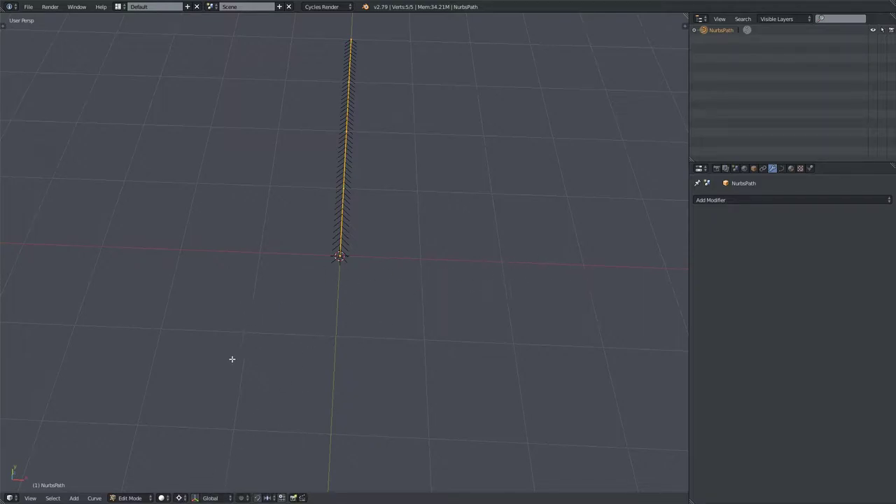
middle_click_drag(253, 369, 364, 268)
key("Tab")
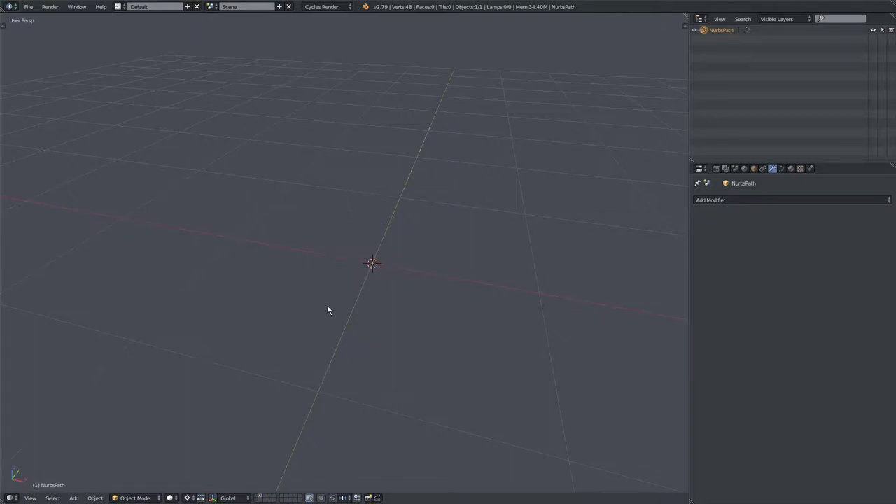
Step: Add a mesh circle with 12 vertices and a radius of 1 at the 3D cursor
middle_click_drag(432, 104, 457, 271)
key("shift+a")
mouse_move(459, 273)
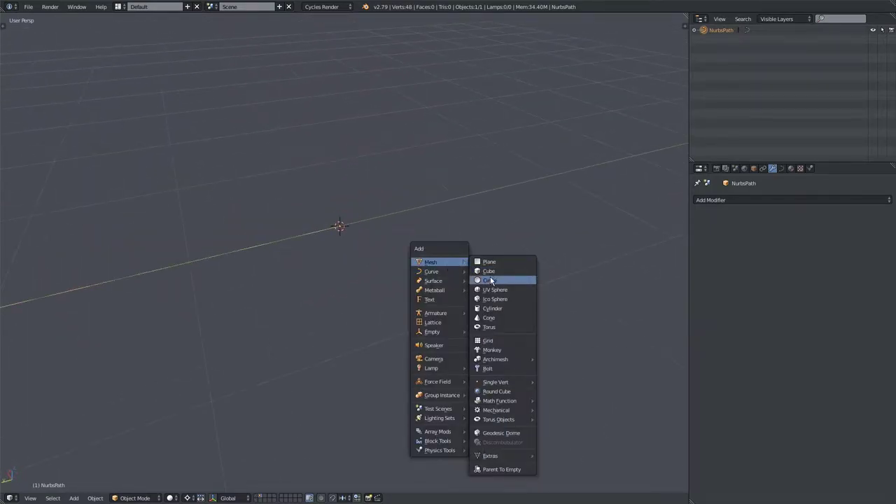
left_click(491, 280)
middle_click_drag(490, 280, 416, 341)
key("t")
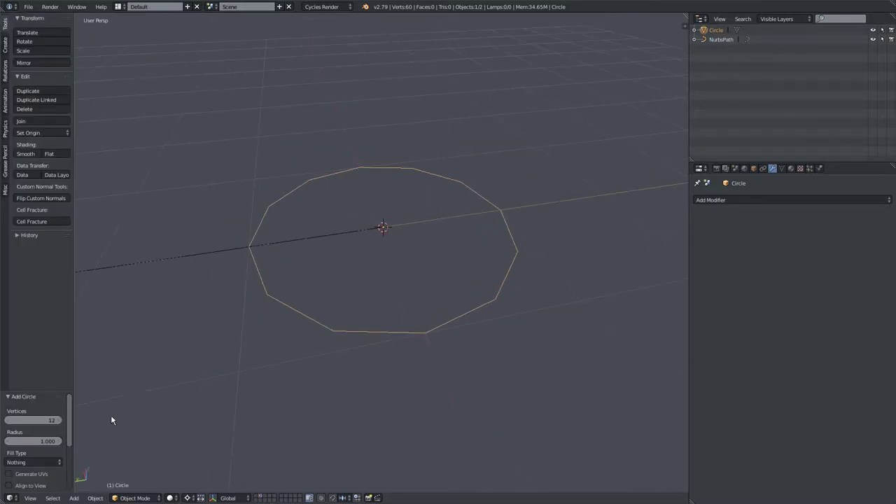
left_click_drag(70, 429, 71, 422)
middle_click_drag(280, 361, 297, 348)
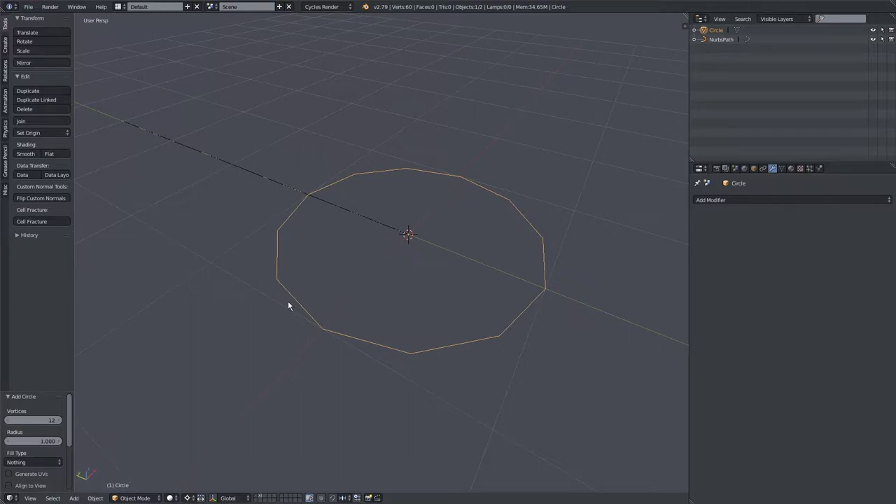
key("t")
Step: Rotate all the circle's vertices 90 degrees about the X axis in Edit Mode so it stands upright
scroll(300, 324, "down", 2)
key("Tab")
middle_click_drag(306, 328, 354, 299)
type("rx90")
key("Return")
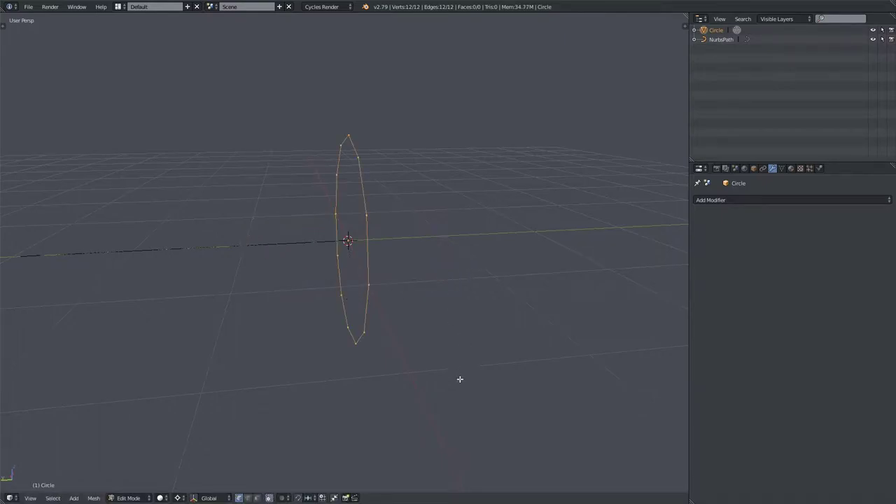
Step: Scale the circle's vertices down to a small ring around the start of the path and finish editing
key("s")
left_click(356, 292)
middle_click_drag(352, 296, 312, 313)
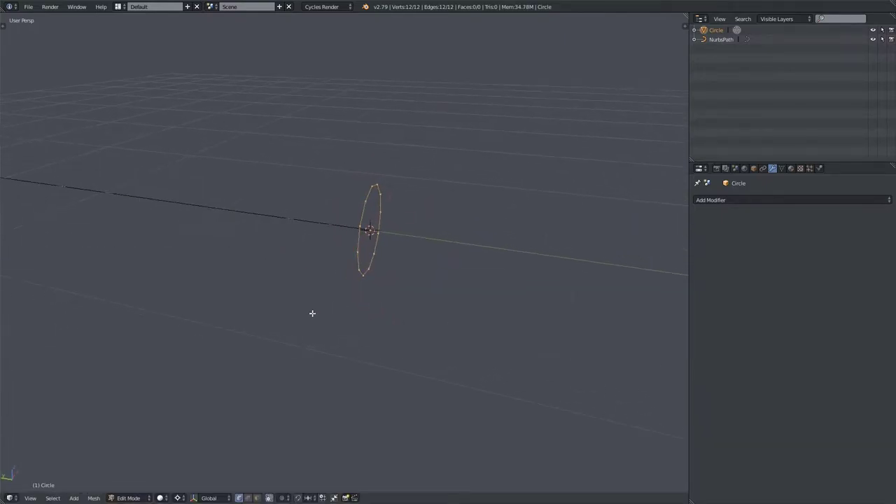
key("s")
left_click(377, 312)
middle_click_drag(370, 308, 374, 336)
scroll(374, 336, "up", 1)
key("s")
left_click(380, 327)
key("Tab")
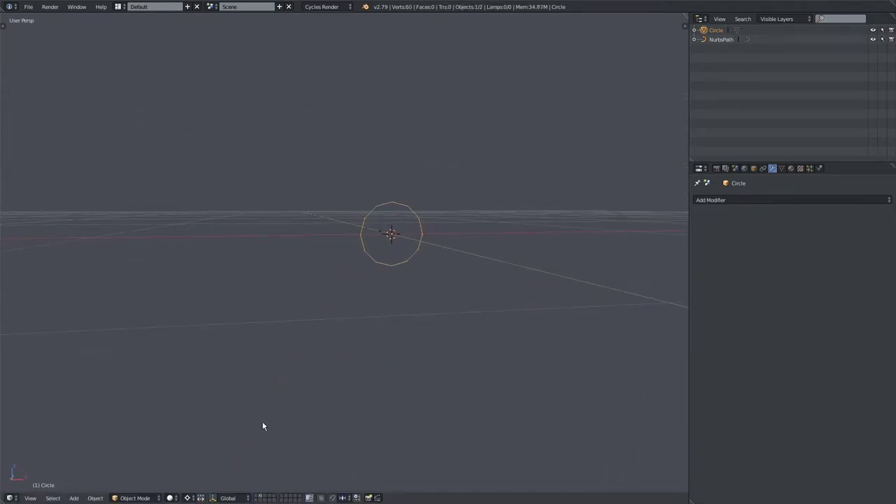
Step: Show the first layer alongside for reference and scale the circle's vertices down well below the reference tube's size
left_click(257, 495, "shift")
scroll(323, 315, "down", 4)
middle_click_drag(327, 310, 334, 332)
key("Tab")
key("s")
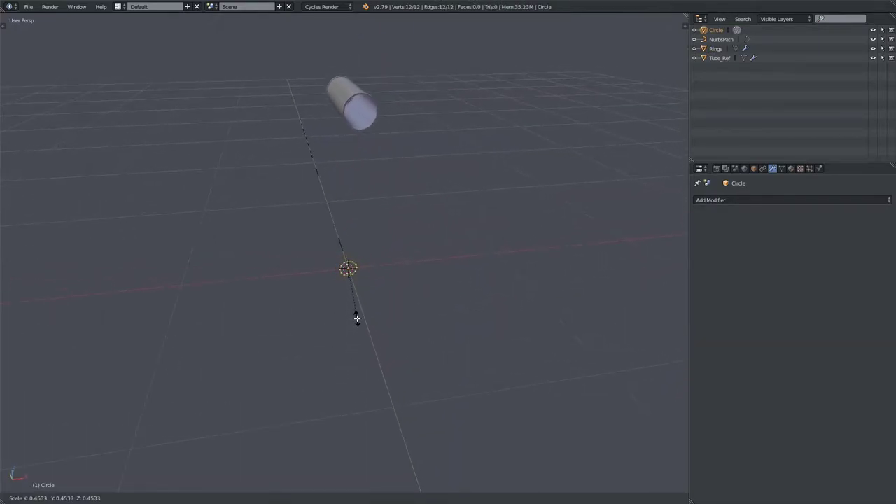
left_click(357, 312)
middle_click_drag(356, 310, 324, 216)
key("s")
left_click(354, 327)
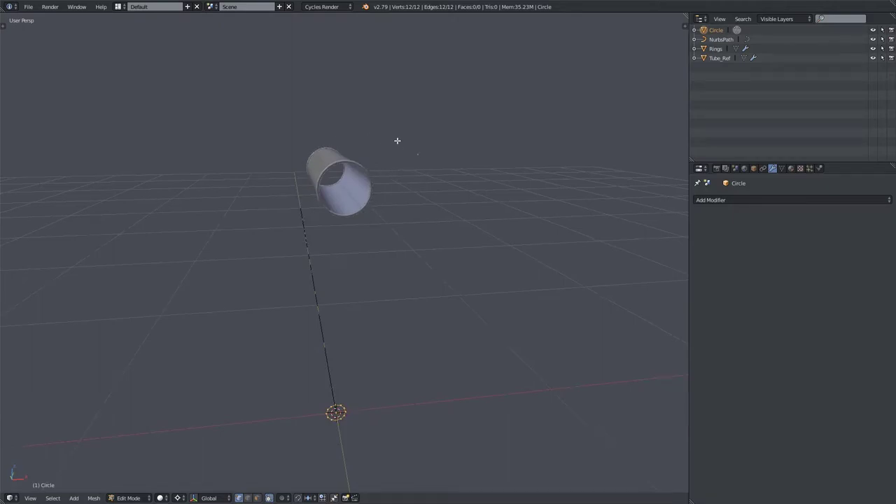
middle_click_drag(356, 354, 365, 299)
key("s")
left_click(367, 341)
key("Tab")
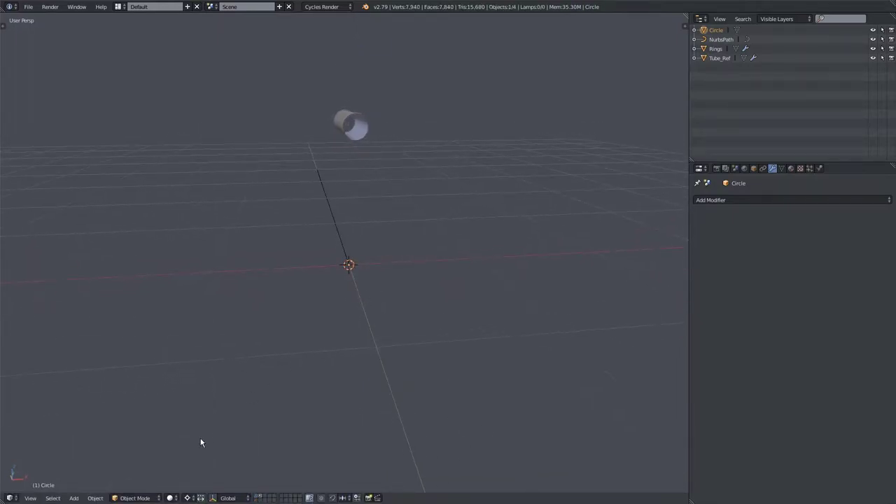
Step: Show only the second layer and extrude the circle a short distance along the Y axis into an open ring
left_click(260, 495)
middle_click_drag(302, 342, 368, 334)
key("Tab")
key("e")
key("y")
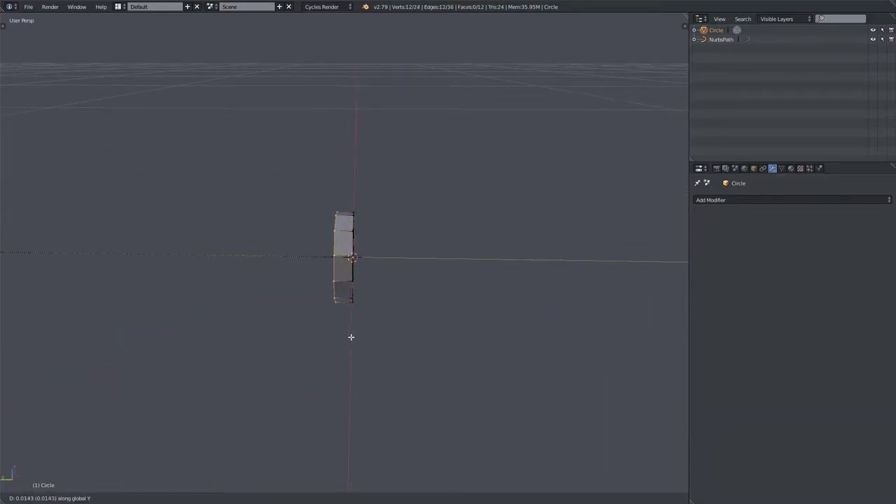
left_click(346, 338)
key("a")
key("Tab")
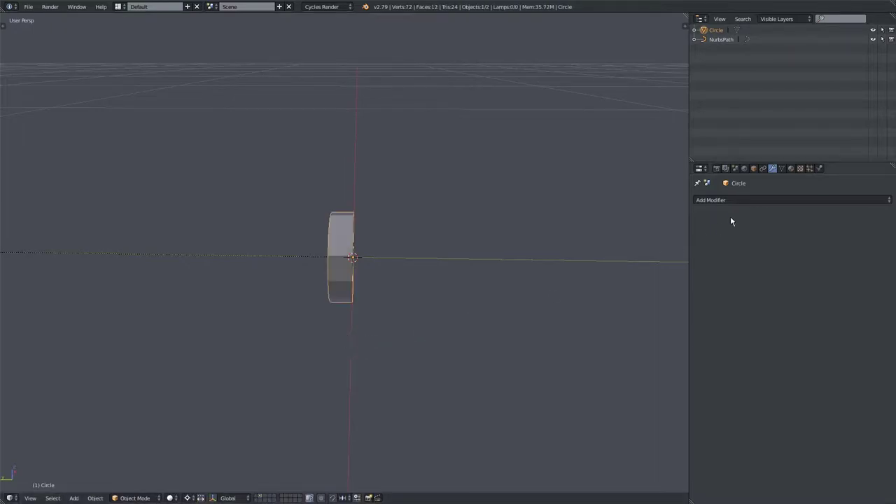
Step: Add an Array modifier to the ring with relative offset X 0 and Y 1, and enable Merge
left_click(749, 200)
left_click(701, 222)
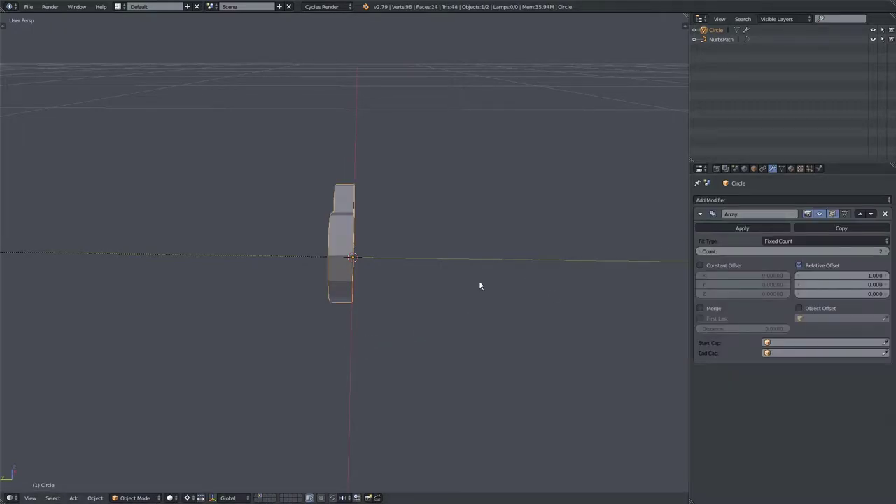
middle_click_drag(502, 276, 497, 304)
left_click(806, 274)
type("0")
key("Tab")
type("1")
key("Return")
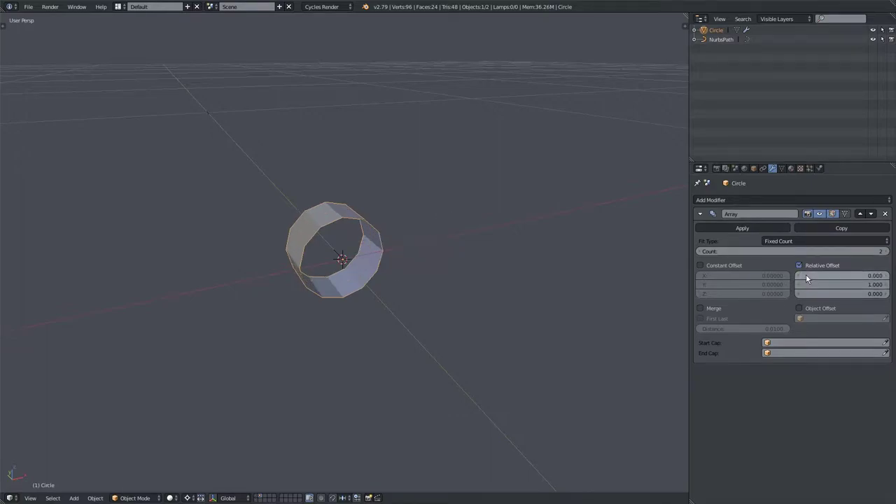
middle_click_drag(364, 392, 273, 286)
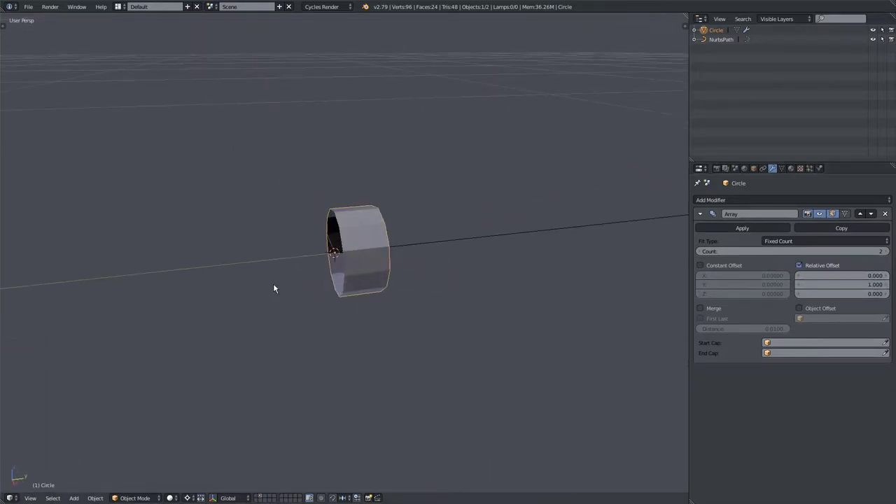
left_click(700, 308)
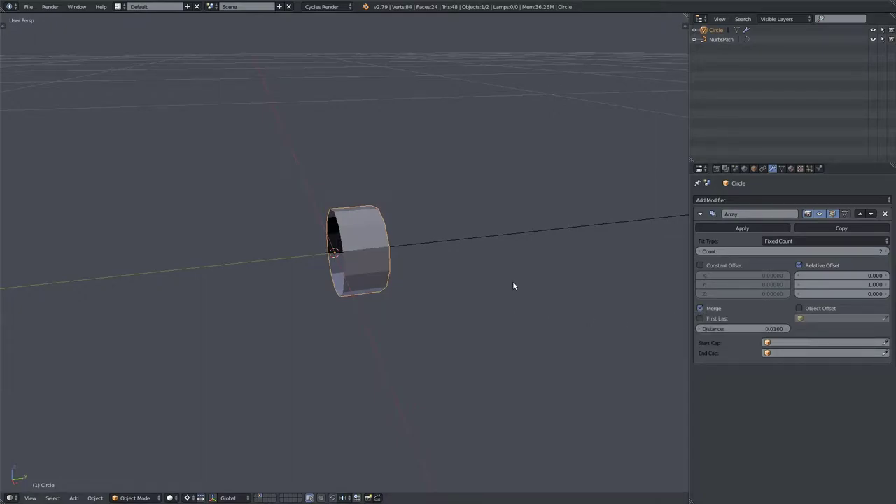
Step: Set the array's fit type to Fit Curve and pick the NurbsPath curve as its target
scroll(363, 246, "down", 4)
middle_click_drag(324, 286, 439, 332)
left_click(792, 243)
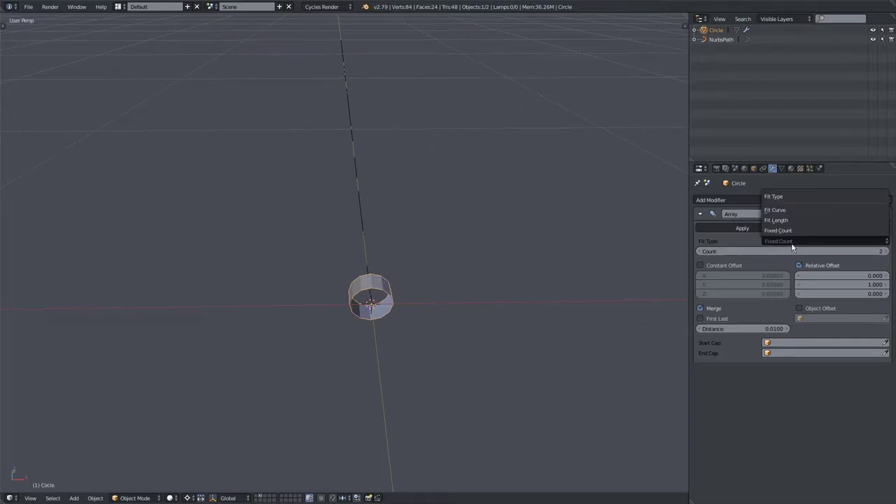
left_click(790, 210)
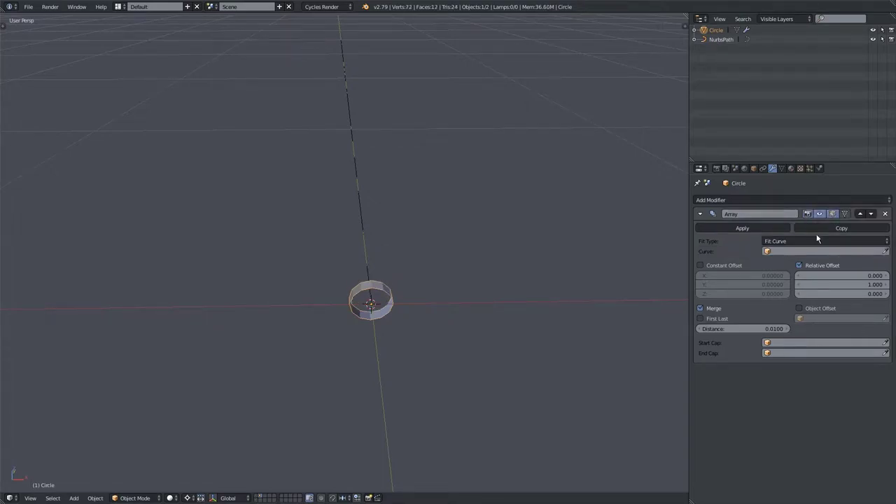
left_click(884, 252)
left_click(363, 194)
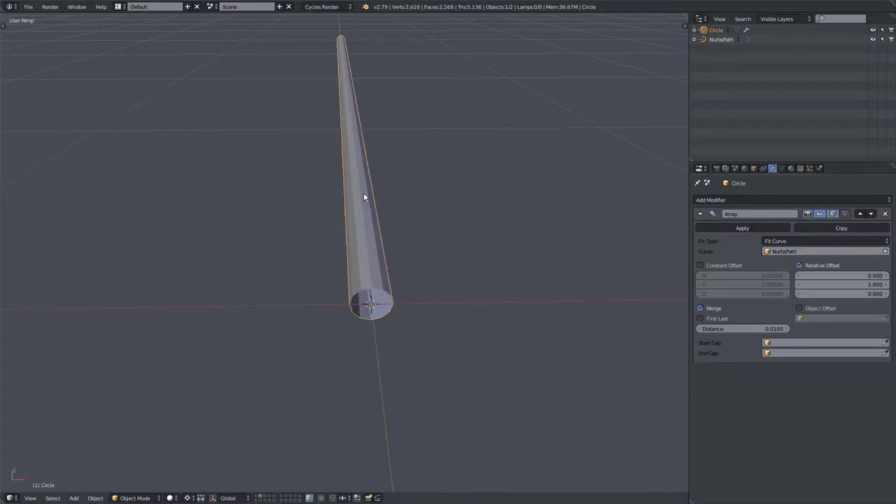
Step: Rename the NurbsPath curve object as CurveTube01
middle_click_drag(419, 266, 414, 238)
left_click(718, 38)
double_click(730, 39)
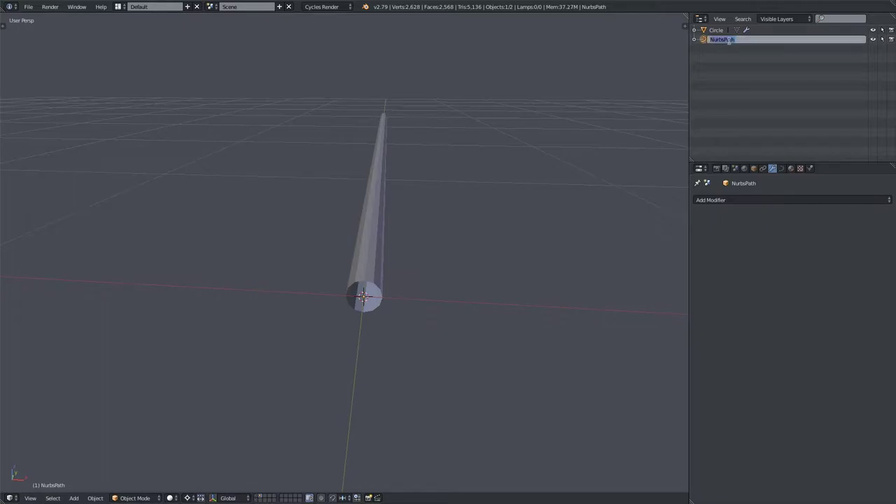
type("Tube01")
key("Return")
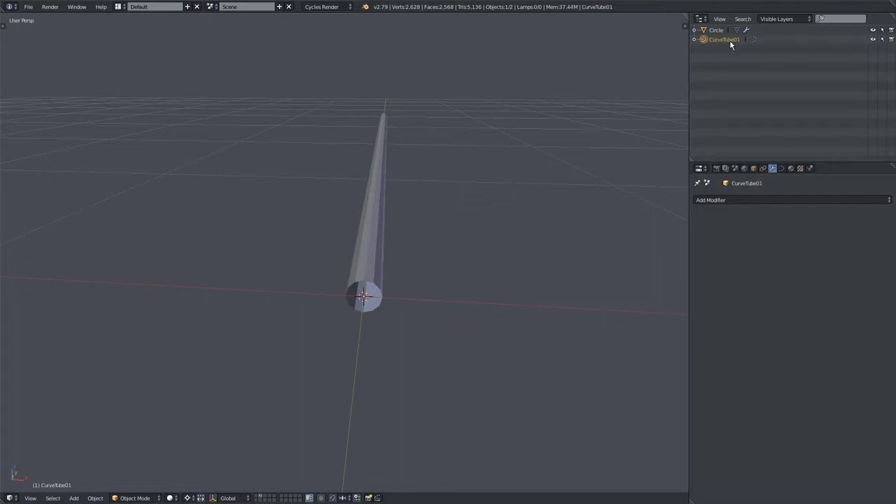
Step: Rename the arrayed Circle object as CurveTubeMesh01
double_click(715, 31)
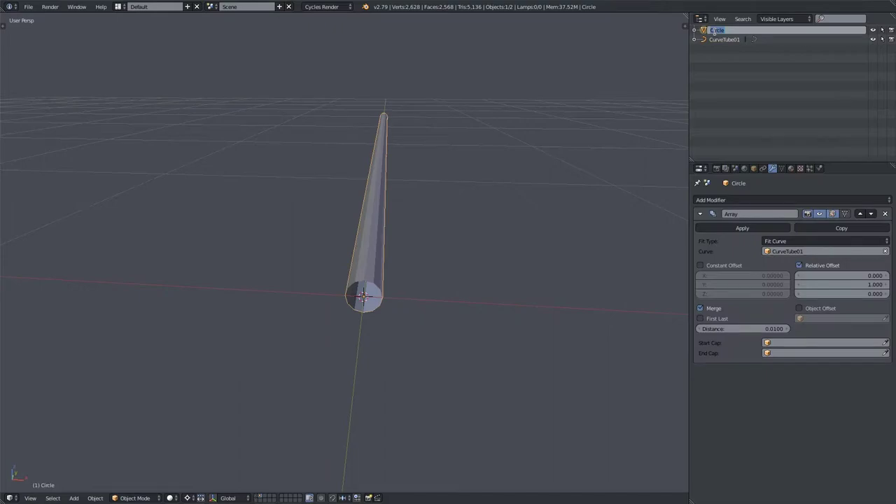
type("Cir")
key("Return")
Step: Add a Plain Axes empty at the 3D cursor
middle_click_drag(481, 214, 454, 238)
key("shift+a")
mouse_move(453, 238)
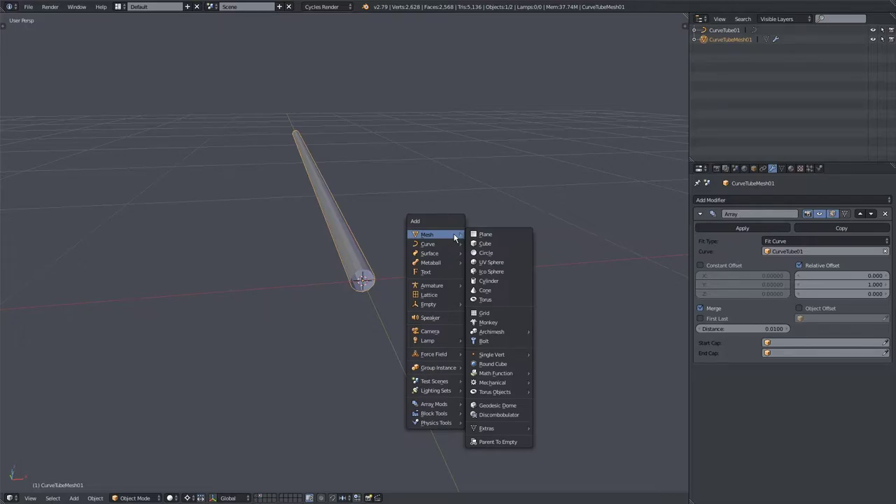
mouse_move(448, 304)
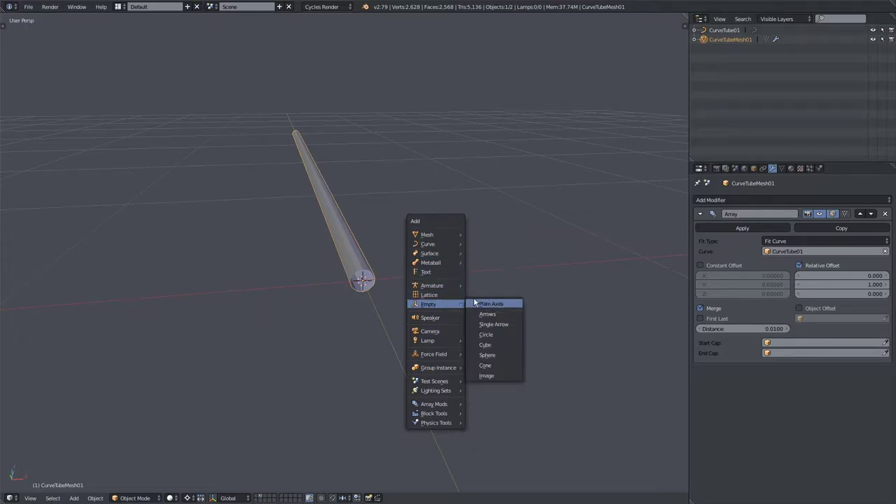
left_click(481, 304)
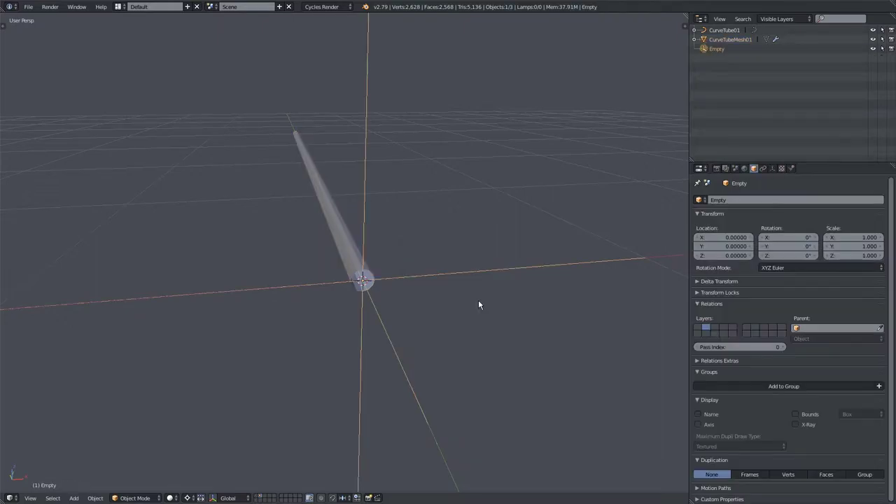
Step: Rename the empty as Tube01
double_click(721, 50)
key("BackSpace")
type("Tube01")
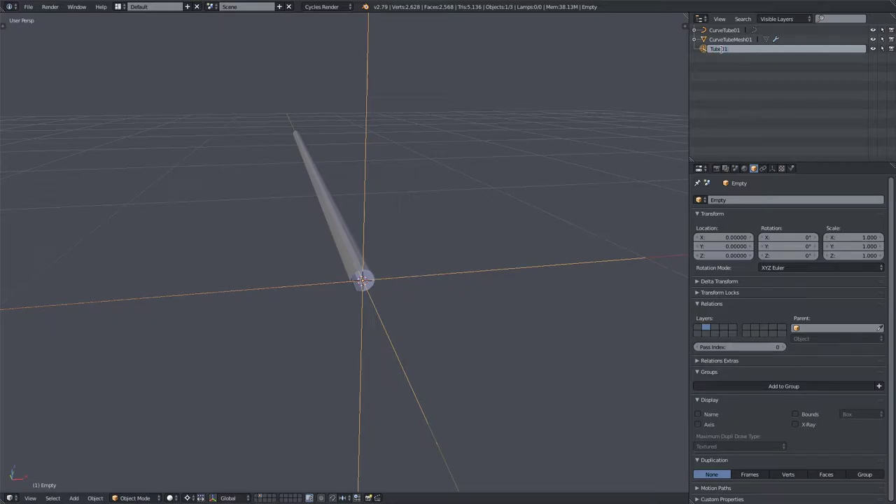
key("Return")
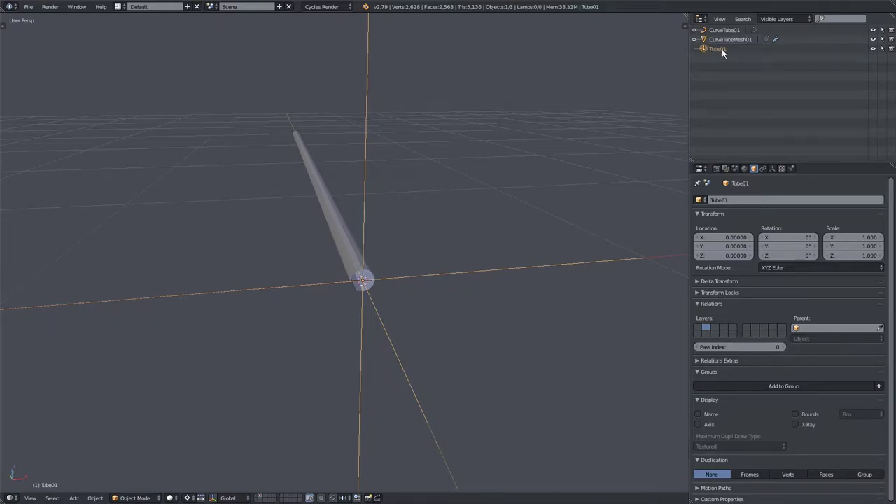
Step: Parent the CurveTubeMesh01 and CurveTube01 objects to the Tube01 empty in the outliner
left_click(704, 40)
right_click(704, 40)
left_click(707, 42)
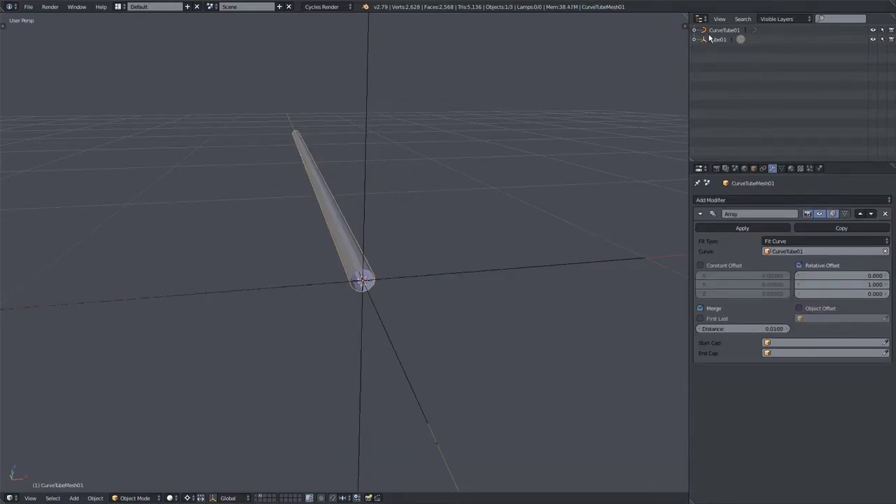
left_click_drag(704, 30, 704, 40)
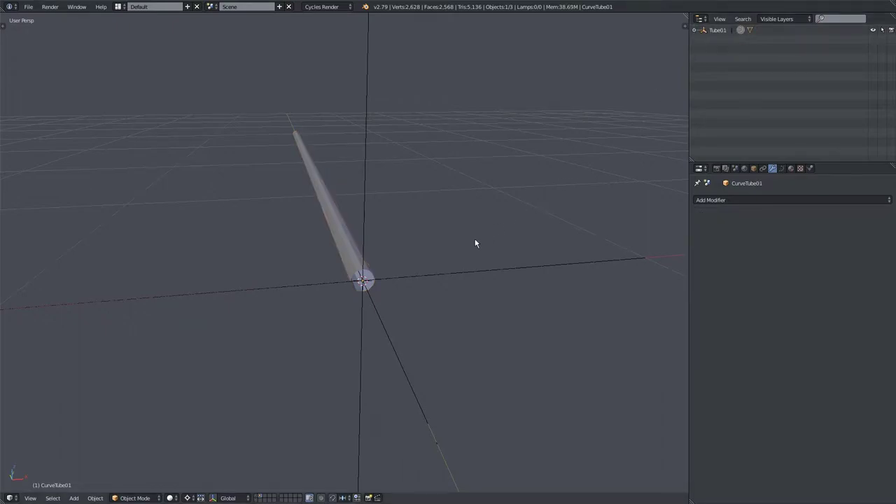
Step: Select the Tube01 empty and test-move it to check the parenting, cancelling the move
right_click(450, 272)
scroll(443, 285, "down", 2)
key("g")
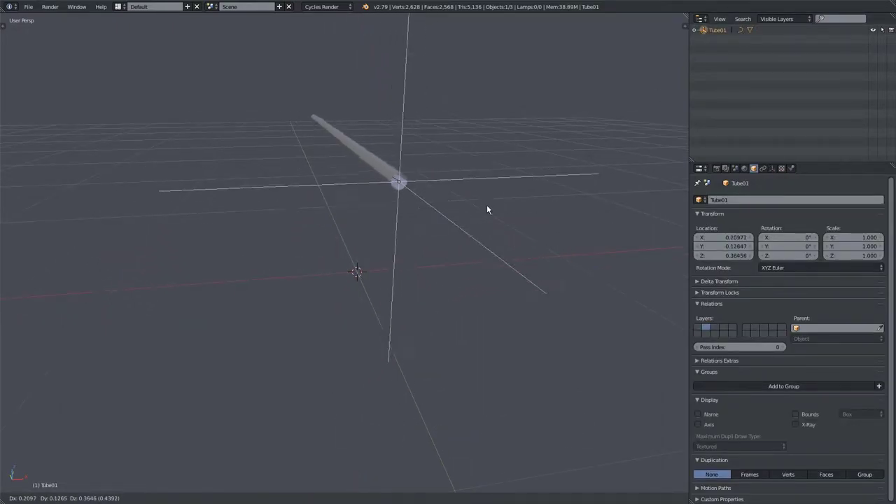
right_click(466, 230)
Step: Expand and collapse the Tube01 hierarchy in the outliner to examine its children, and look at the tube's open end
left_click(695, 31)
left_click(695, 31)
left_click(695, 32)
left_click(695, 31)
middle_click_drag(517, 159, 373, 187)
scroll(377, 200, "up", 5)
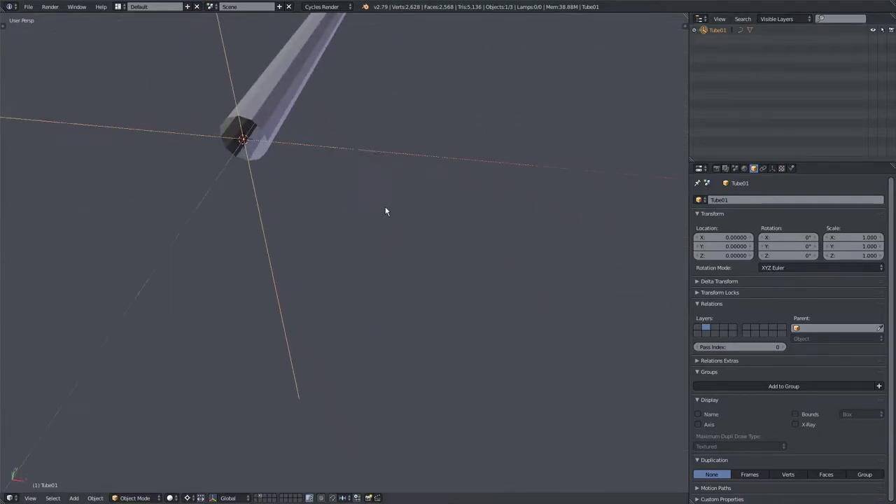
Step: Add a centred edge loop around the base ring segment of the CurveTubeMesh01 mesh
right_click(289, 106)
middle_click_drag(263, 128, 327, 189, "shift")
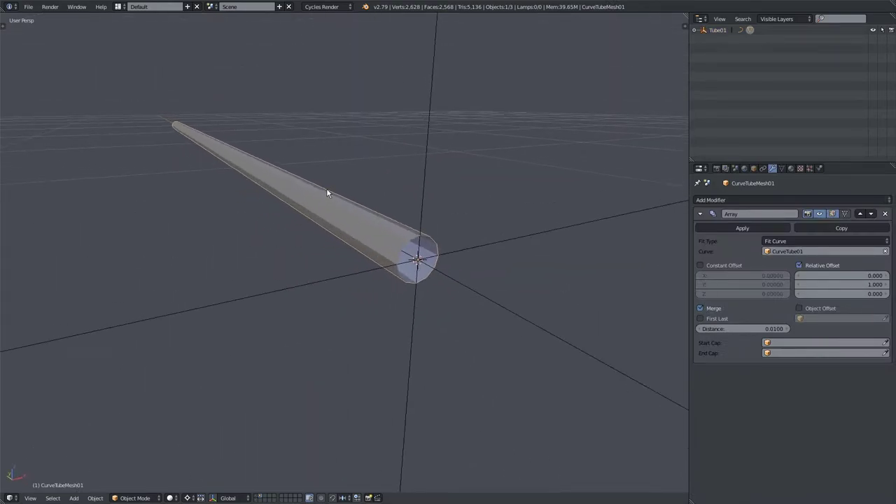
key("Tab")
middle_click_drag(387, 240, 402, 248)
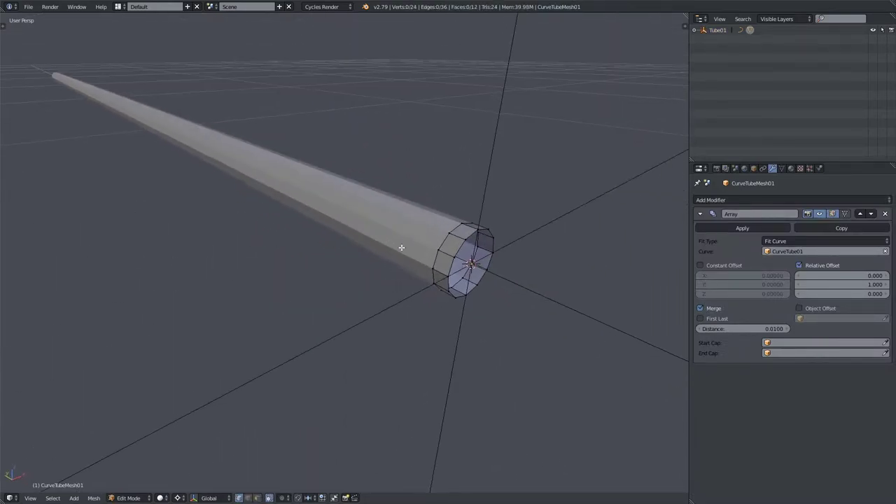
key("ctrl+r")
left_click(452, 250)
right_click(454, 277)
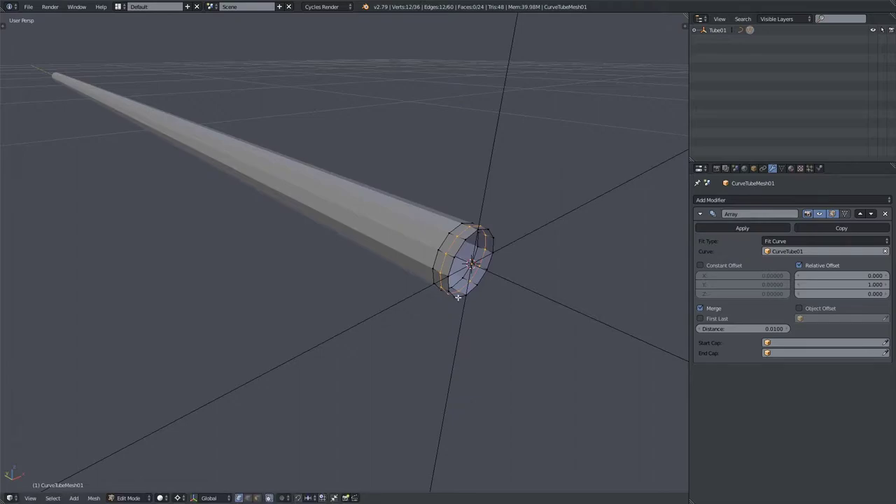
Step: Scale the new edge loop up to about 1.09 to form a raised rib, and return to object mode
key("s")
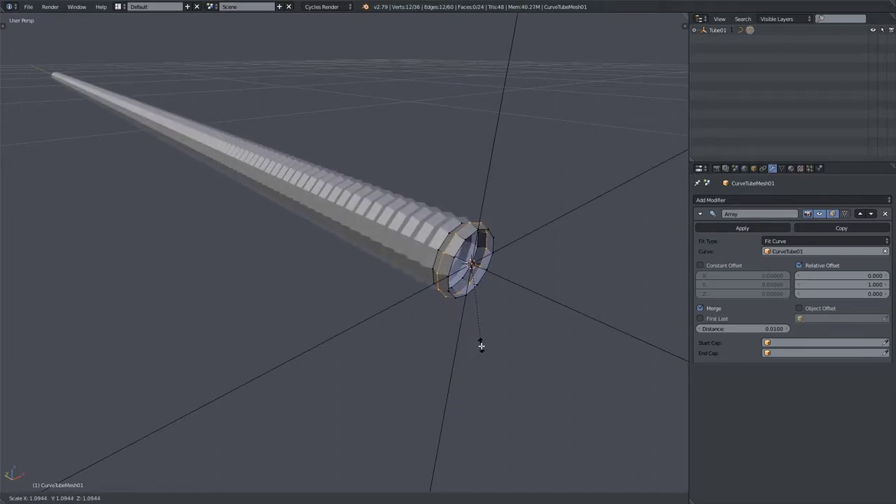
left_click(481, 348)
middle_click_drag(481, 348, 405, 166)
middle_click_drag(364, 192, 320, 269)
key("Tab")
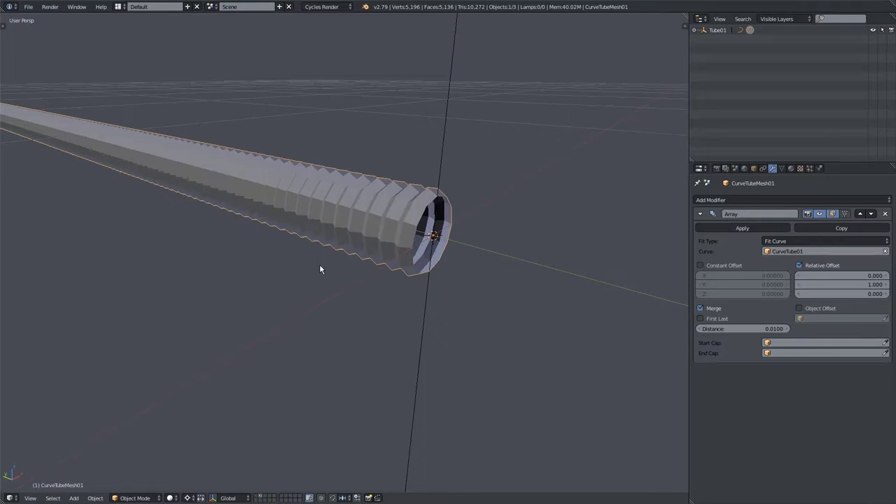
Step: Add a Subdivision Surface modifier with 2 viewport subdivisions to CurveTubeMesh01, and reopen the mesh for editing with nothing selected
key("ctrl+3")
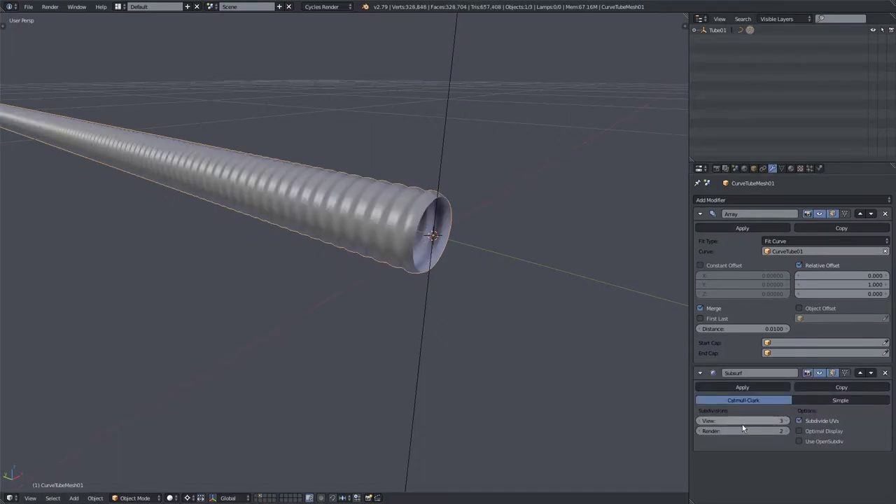
left_click(703, 422)
middle_click_drag(607, 382, 376, 184)
key("Tab")
key("a")
Step: Try adding another edge loop between the raised loop and the segment's inner edge, and undo it
key("ctrl+r")
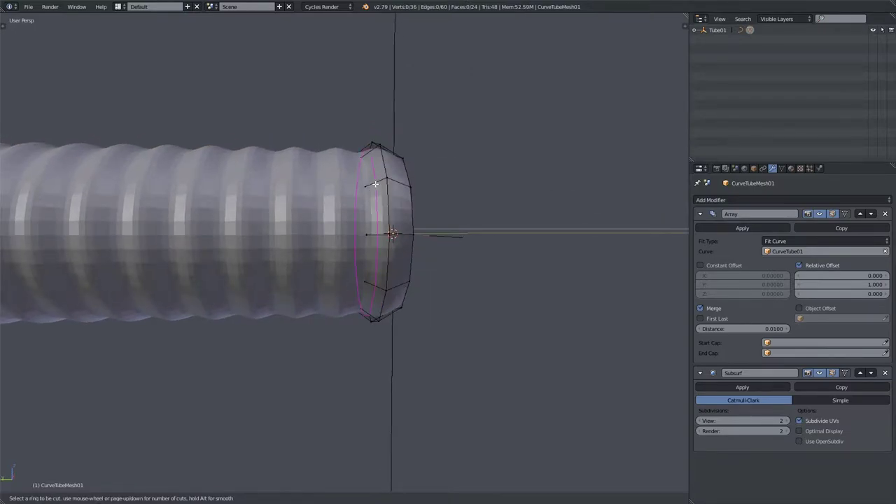
left_click(376, 183)
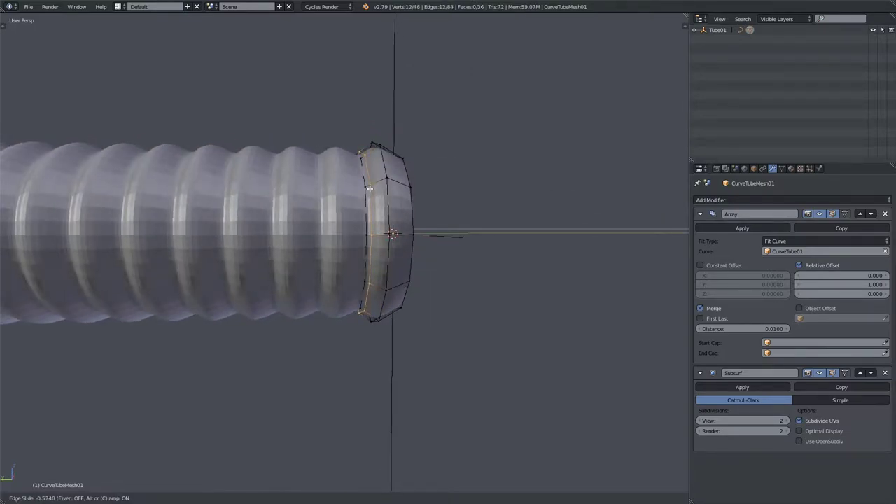
right_click(370, 188)
key("ctrl+z")
Step: Bevel the raised middle edge loop with 2 segments, profile 1.0 and an offset of about 0.0077, and leave edit mode
middle_click_drag(378, 210, 361, 284)
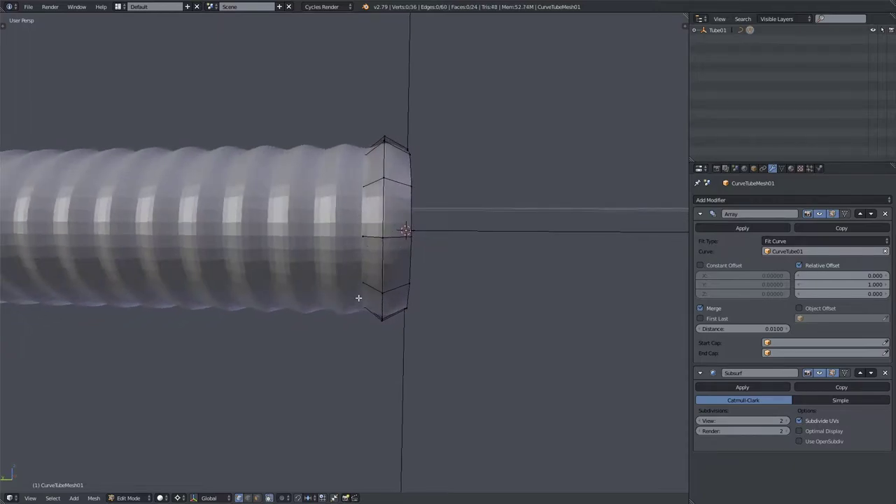
left_click(248, 498)
right_click(381, 192, "alt")
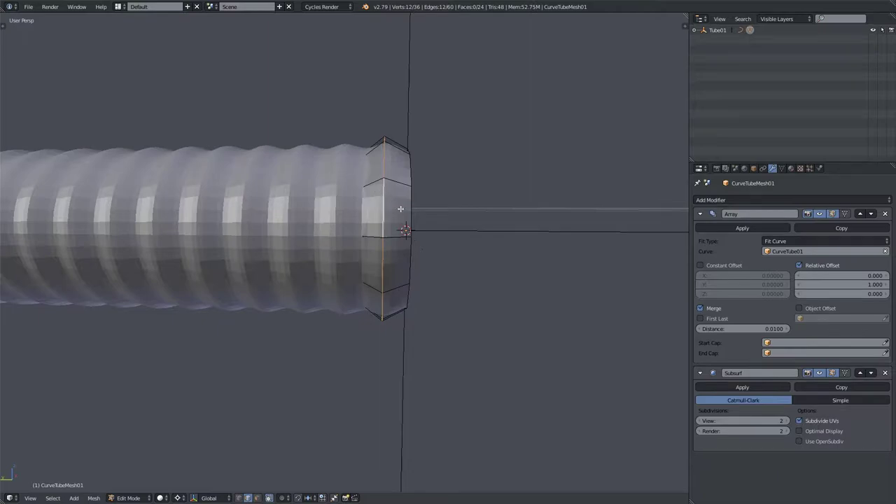
middle_click_drag(456, 248, 453, 240)
key("ctrl+b")
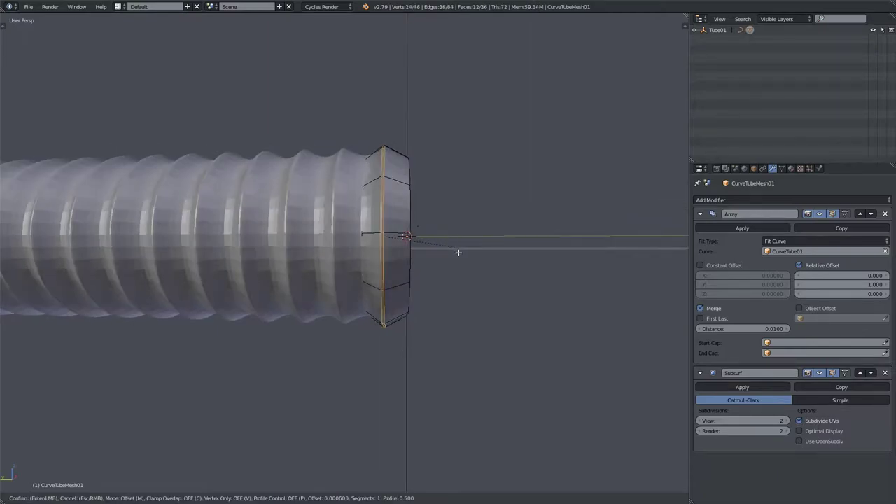
scroll(458, 255, "up", 1)
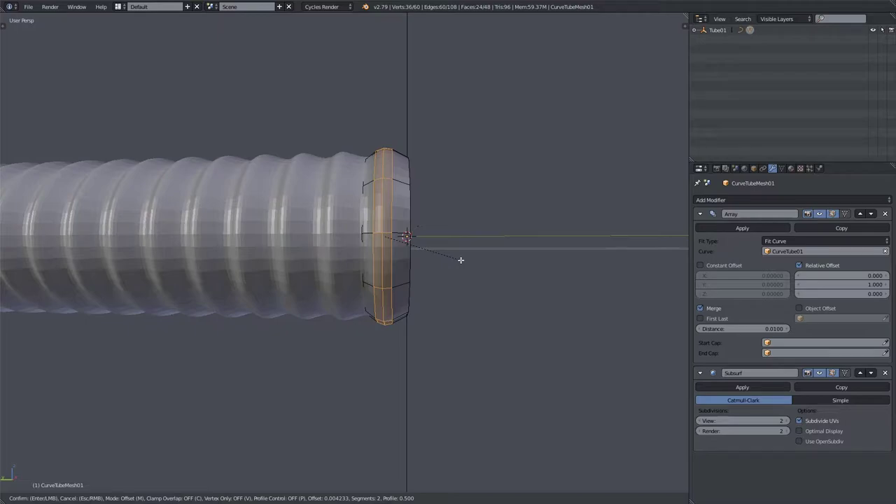
key("p")
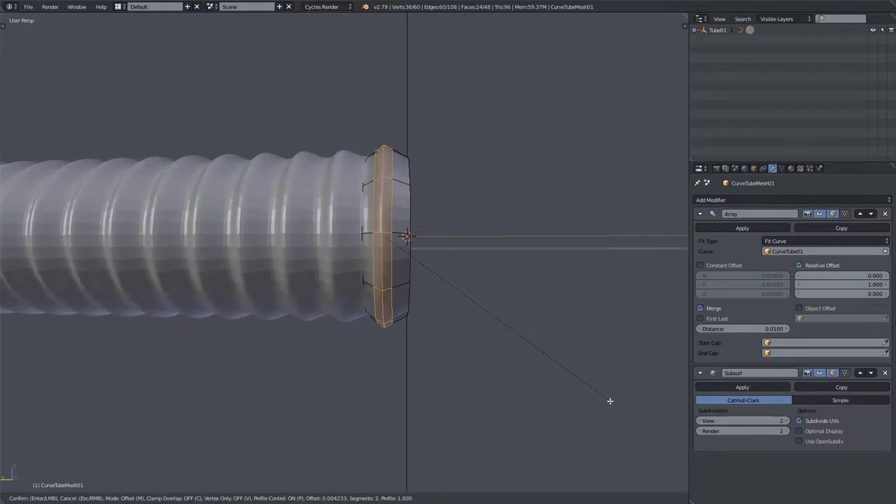
key("p")
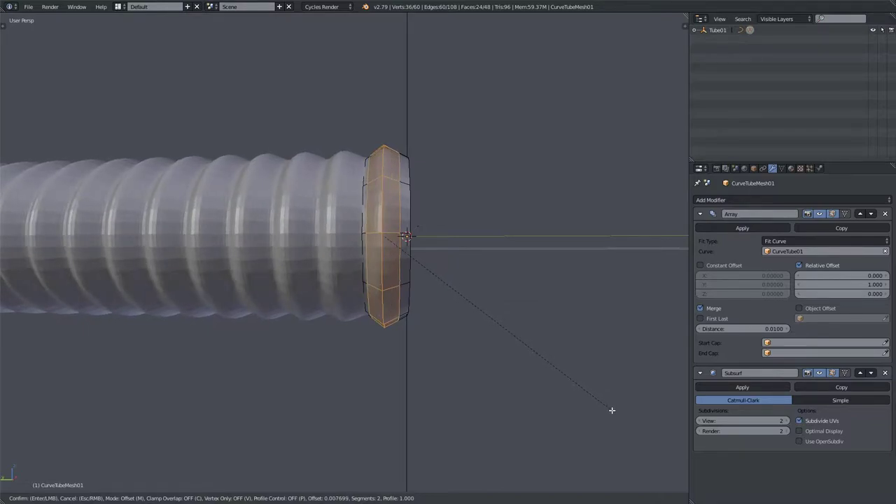
left_click(611, 410)
middle_click_drag(342, 250, 310, 290)
key("Tab")
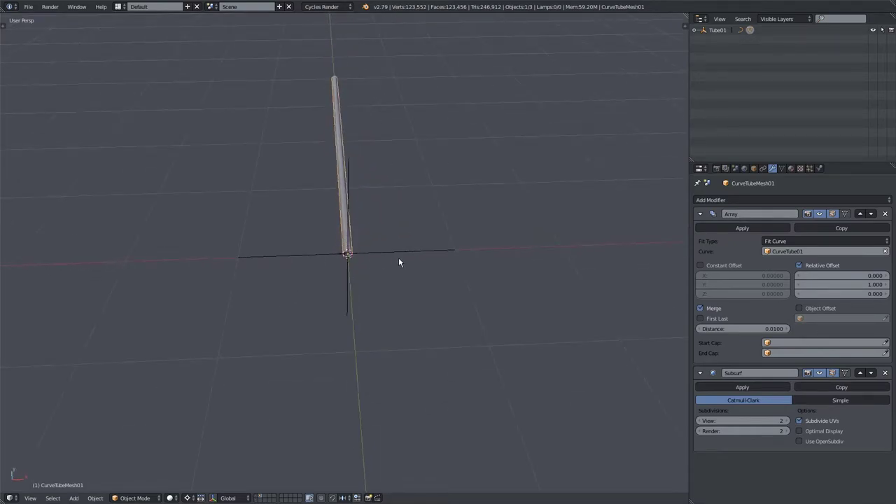
Step: Expand the Tube01 hierarchy in the outliner, select the Tube01 empty, and look into the tube's open end
left_click(693, 30)
middle_click_drag(483, 217, 364, 253)
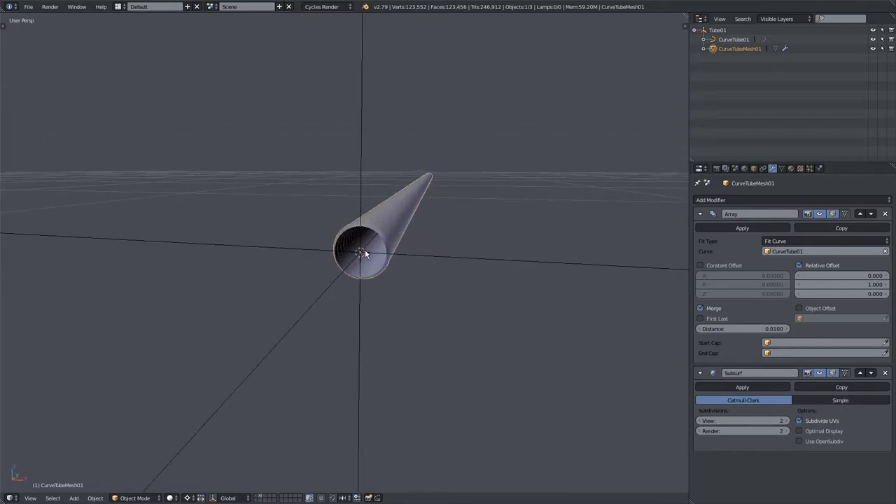
right_click(367, 246)
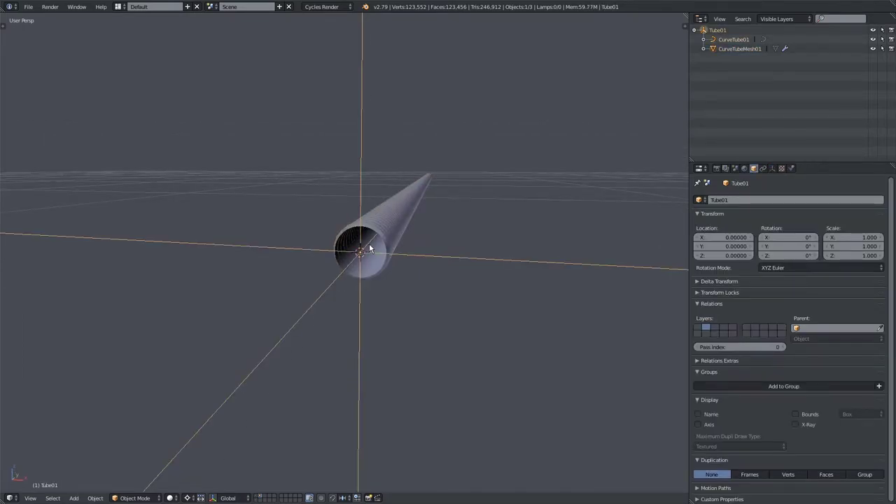
mouse_move(372, 243)
middle_mouse_down()
mouse_move(406, 240)
mouse_move(388, 270)
middle_mouse_up()
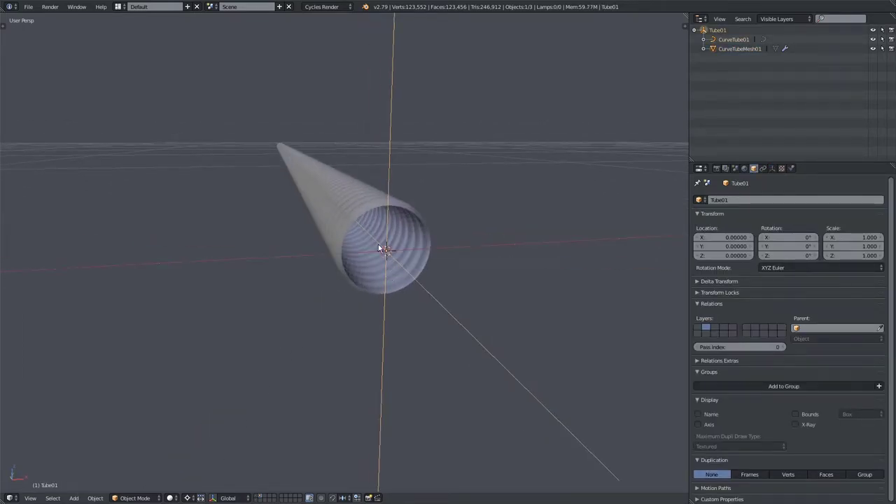
Step: Select CurveTube01 in wireframe view and test-move its second control point to check whether the tube follows, cancelling the move
key("z")
right_click(340, 197)
mouse_move(340, 197)
middle_mouse_down()
mouse_move(346, 234)
mouse_move(382, 259)
mouse_move(357, 285)
middle_mouse_up()
key("z")
key("Tab")
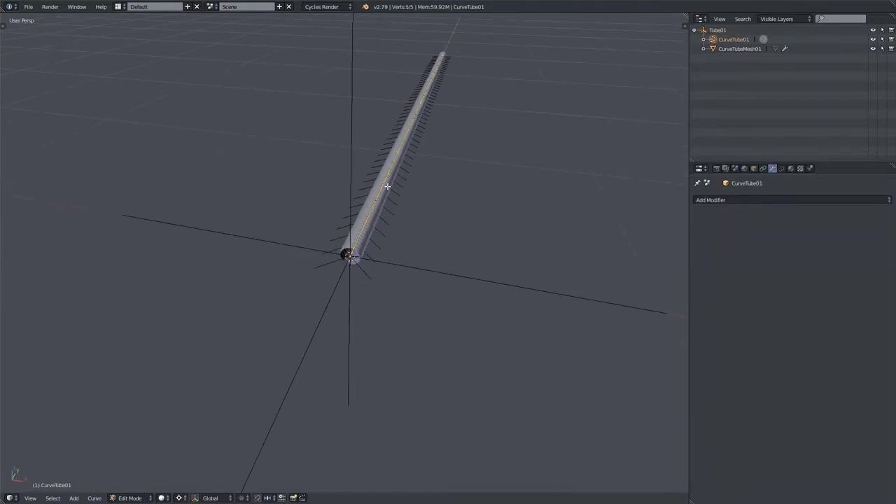
middle_click_drag(380, 202, 319, 308)
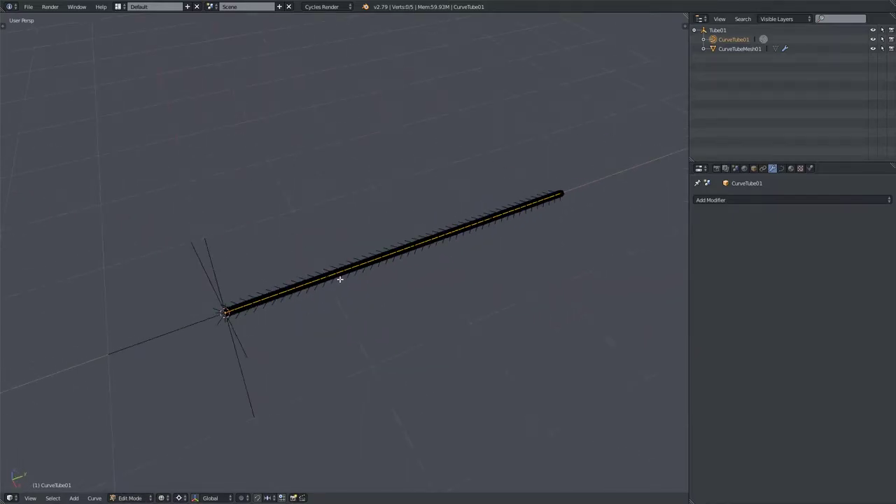
scroll(340, 338, "down", 3)
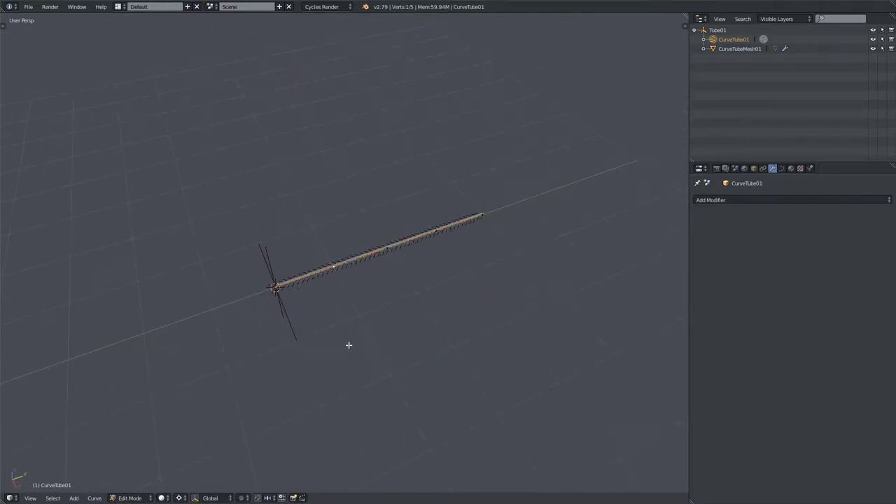
key("g")
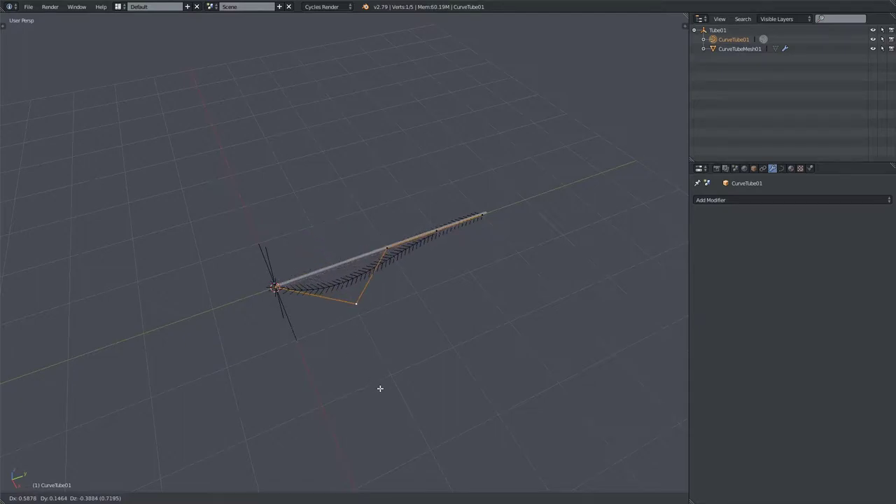
left_click(310, 328)
key("Tab")
Step: Select CurveTubeMesh01 and turn off its Subsurf modifier's viewport display
scroll(312, 318, "up", 6)
right_click(337, 294)
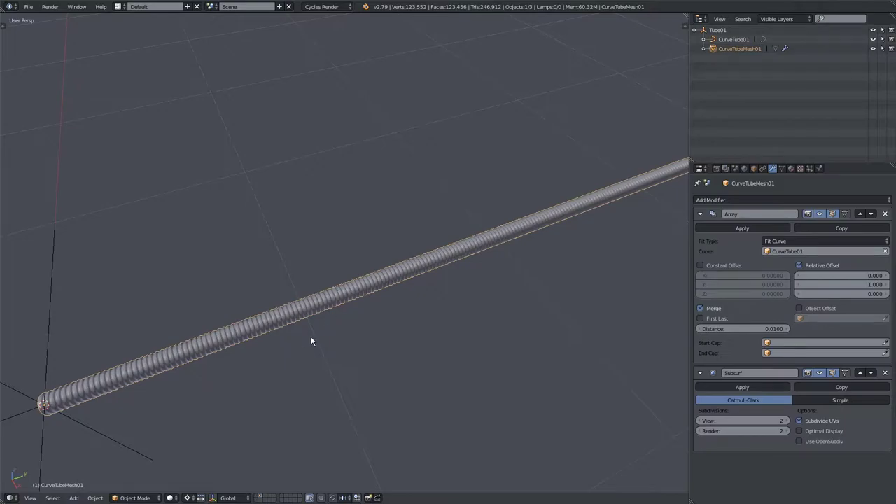
middle_click_drag(310, 340, 528, 224)
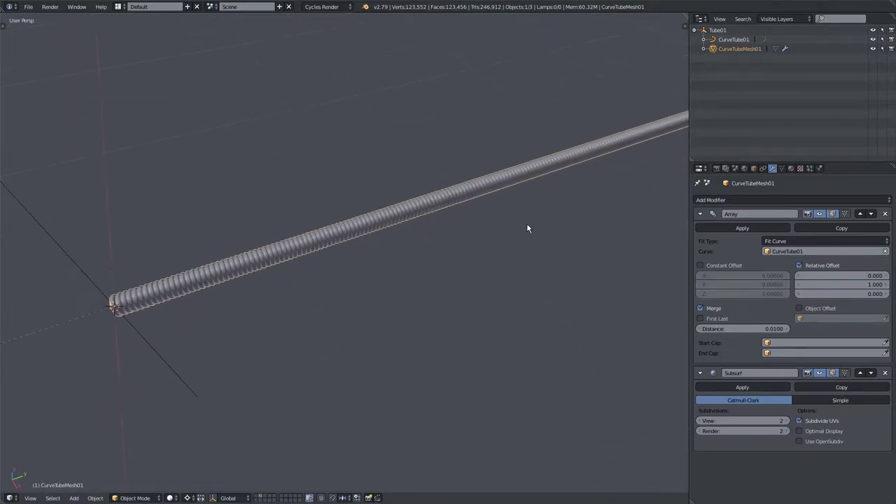
left_click(820, 373)
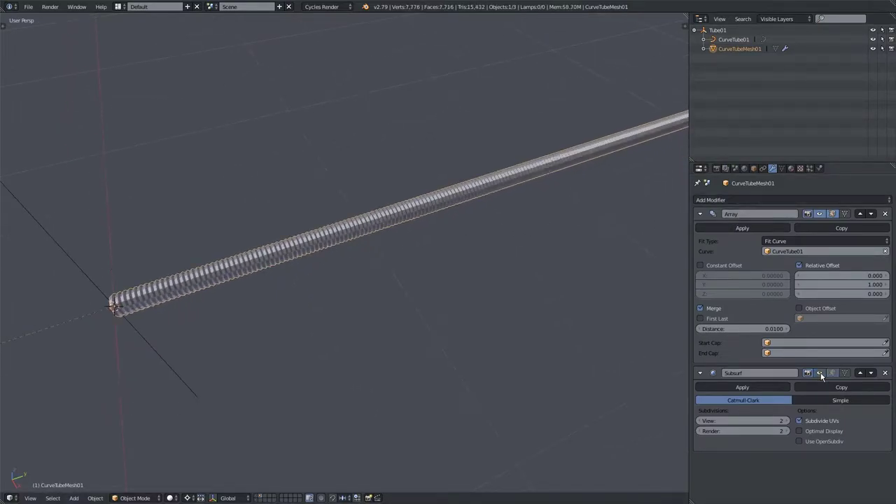
Step: Add a Curve modifier to CurveTubeMesh01 and place it above the Subsurf modifier in the stack
left_click(759, 201)
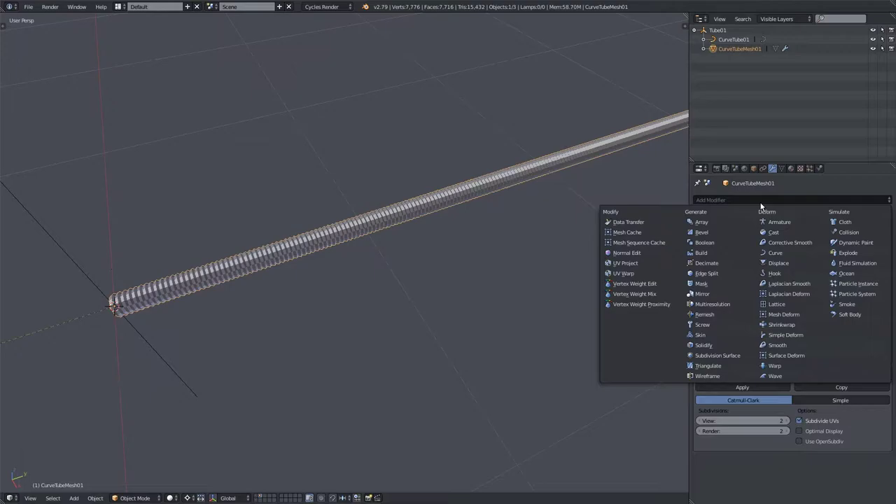
left_click(775, 252)
scroll(826, 427, "down", 1)
left_click(852, 431)
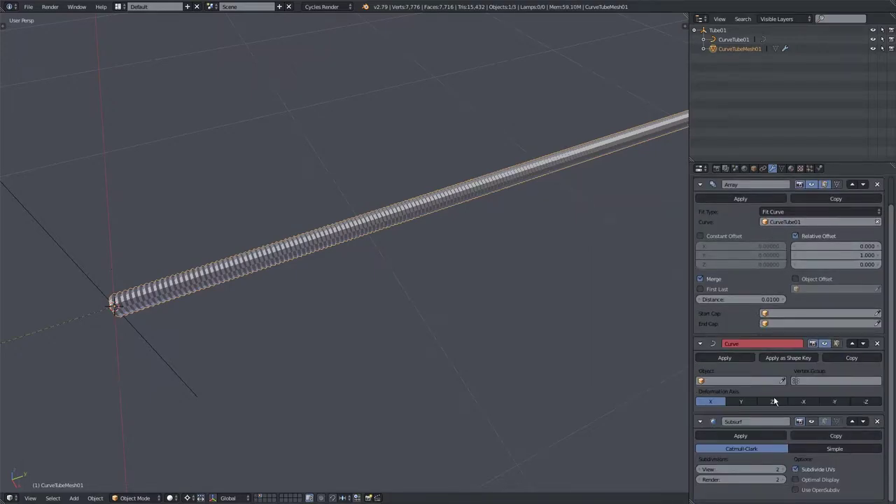
Step: Set the Curve modifier's object to CurveTube01 and its deformation axis to Y
middle_click_drag(327, 314, 392, 291)
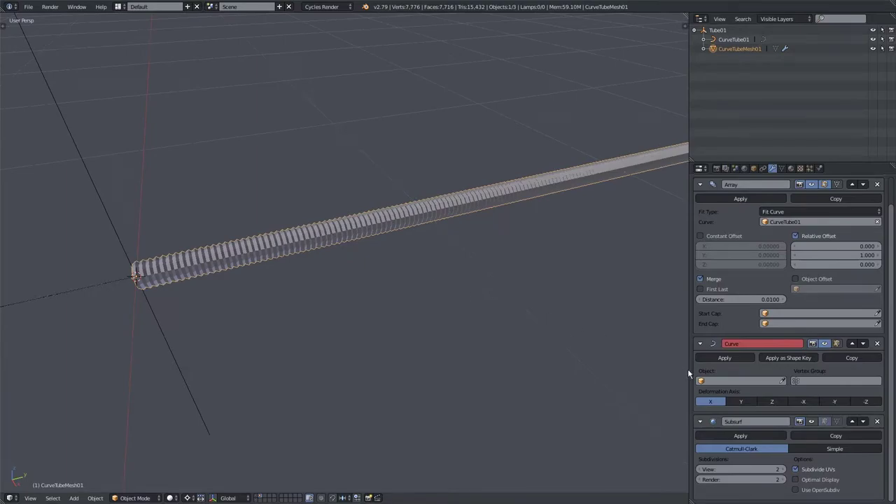
left_click(712, 380)
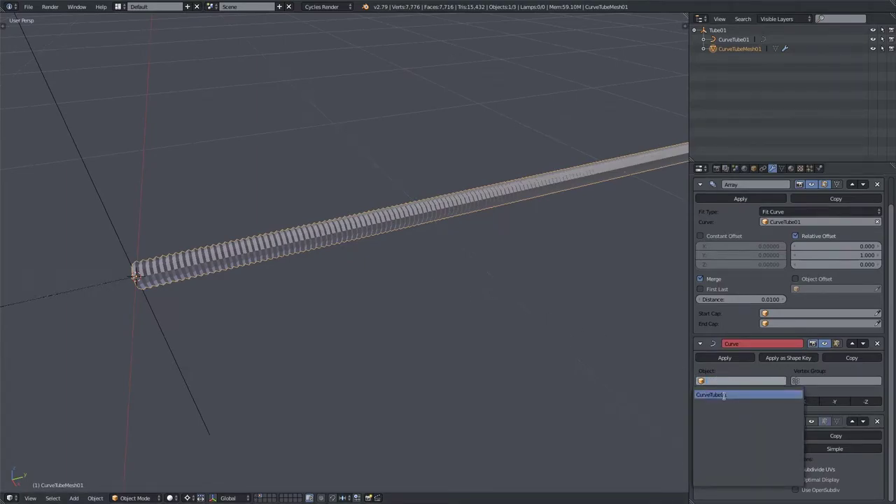
left_click(724, 396)
mouse_move(405, 311)
middle_mouse_down()
mouse_move(386, 304)
mouse_move(418, 308)
middle_mouse_up()
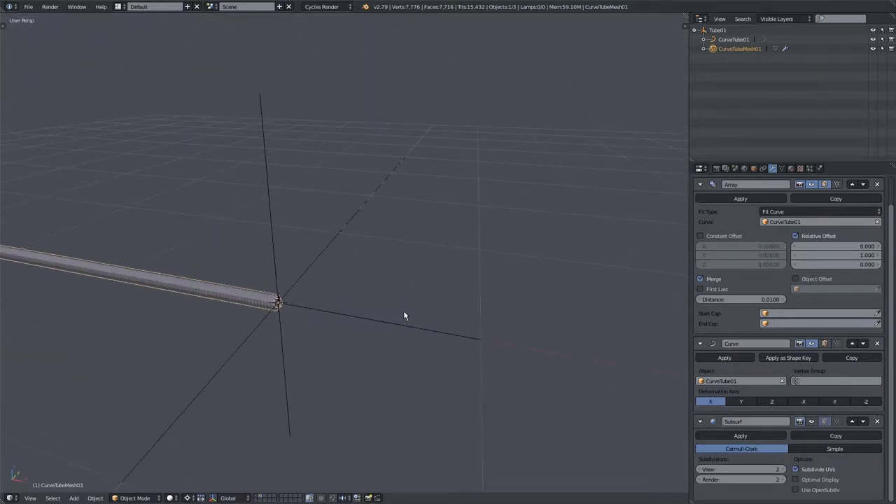
left_click(740, 401)
middle_click_drag(402, 142, 263, 288)
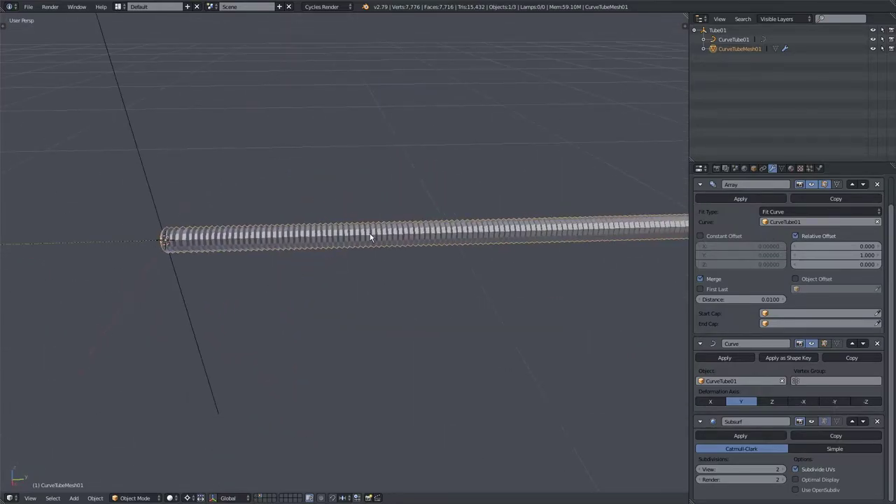
Step: Select CurveTube01 and test-move its second control point to check how the tube bends, cancelling the move and leaving edit mode
key("z")
right_click(401, 235)
right_click(493, 235)
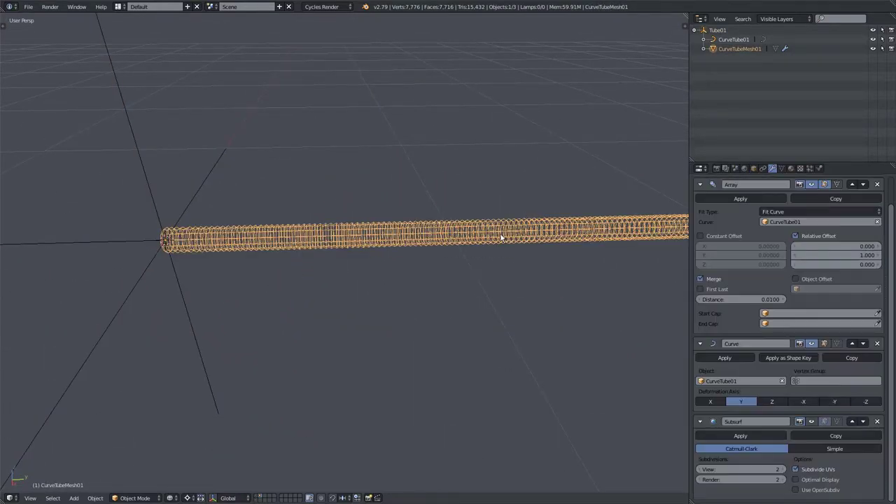
right_click(499, 232)
scroll(499, 256, "down", 5)
key("Tab")
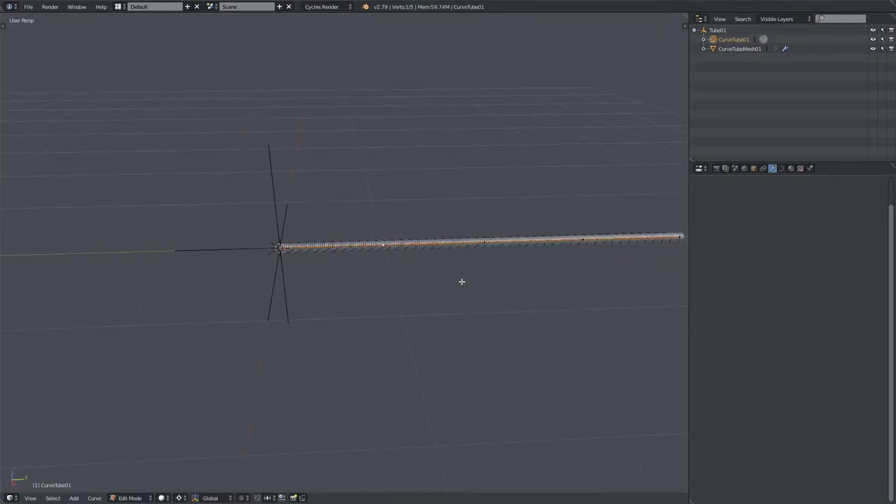
key("g")
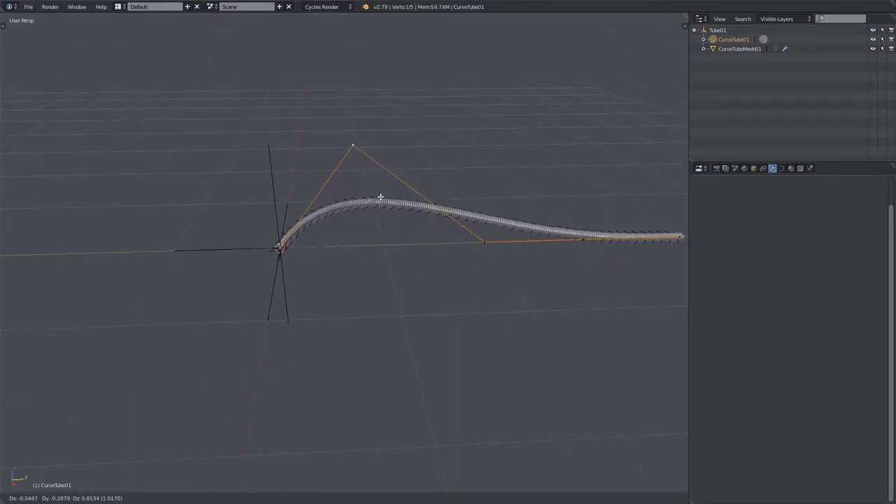
right_click(378, 267)
key("Tab")
middle_click_drag(360, 285, 306, 458)
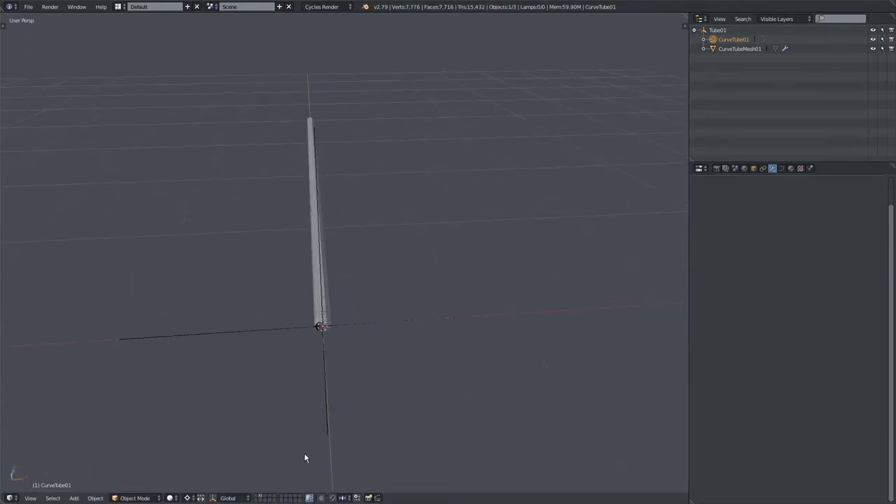
Step: Show the first layer together with the second and compare the curve tube with the reference tube in wireframe
left_click(259, 495, "shift")
middle_click_drag(260, 486, 382, 315)
key("z")
key("z")
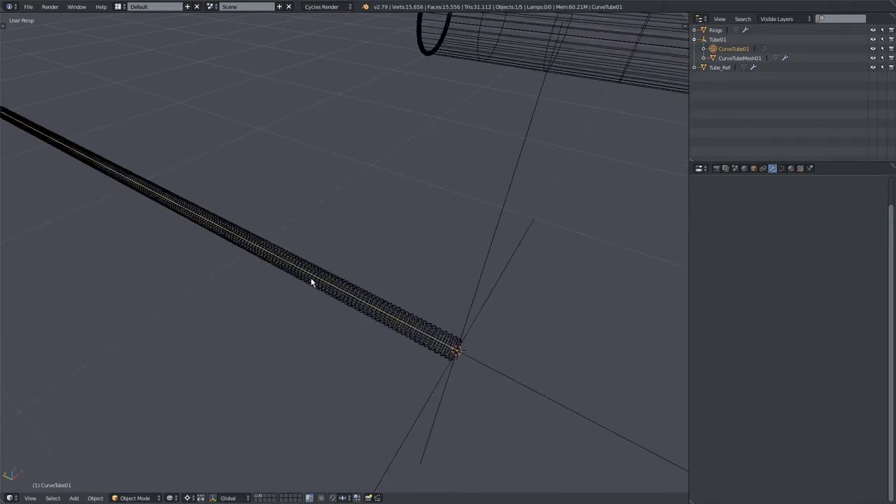
scroll(311, 283, "down", 5)
Step: Scale all control points of CurveTube01 down in edit mode
key("Tab")
middle_click_drag(340, 296, 507, 281)
key("s")
left_click(452, 262)
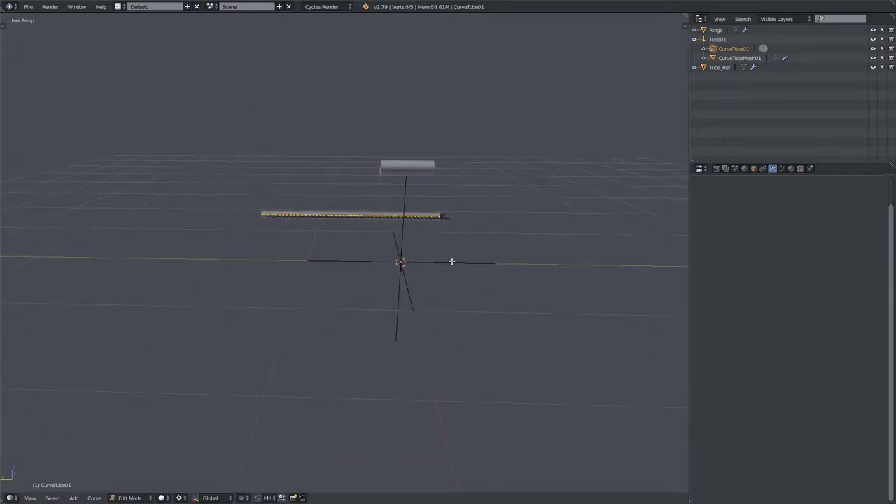
Step: Set the pivot point to Median Point and rescale the whole curve to roughly fit the reference tube's length
left_click(180, 497)
left_click(203, 458)
middle_click_drag(362, 273, 434, 303, "shift")
key("s")
left_click(328, 296)
key("s")
left_click(448, 259)
Step: Move the curve's control points into the reference tube so the ribbed tube runs through its inside
key("g")
left_click(373, 232)
middle_click_drag(374, 232, 425, 218)
middle_click_drag(319, 211, 350, 250, "shift")
key("g")
left_click(363, 227)
Step: Leave the curve's edit mode, select CurveTubeMesh01, and select all of its mesh in edit mode
scroll(366, 226, "up", 2)
scroll(366, 246, "up", 6)
key("Tab")
right_click(344, 199)
key("Tab")
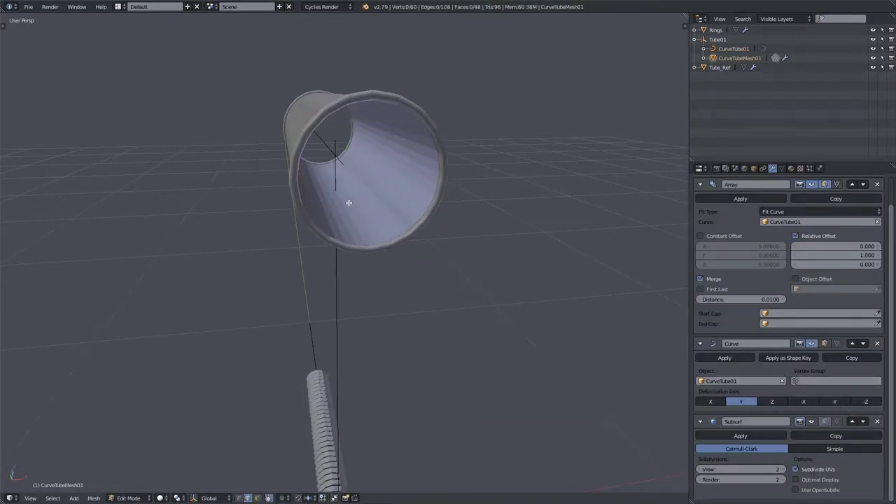
scroll(349, 252, "down", 5)
middle_click_drag(398, 331, 389, 76, "shift")
key("a")
middle_click_drag(359, 244, 334, 284)
scroll(348, 256, "up", 2)
key("s")
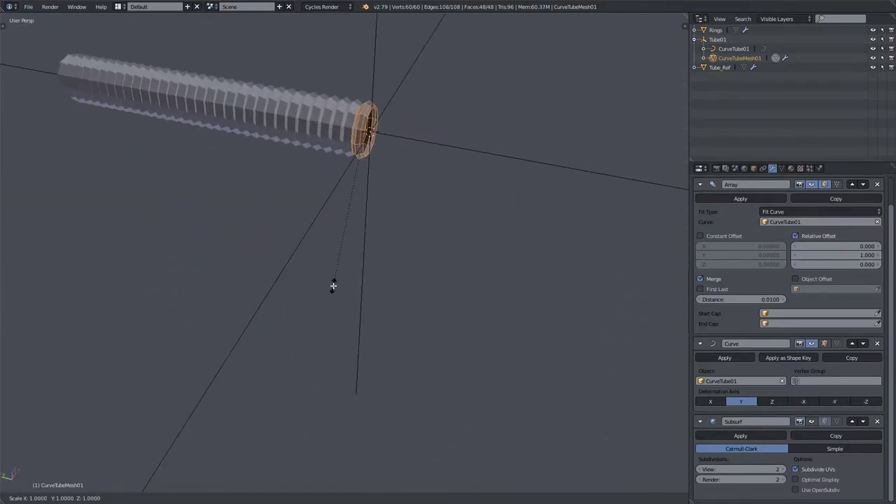
key("shift+y")
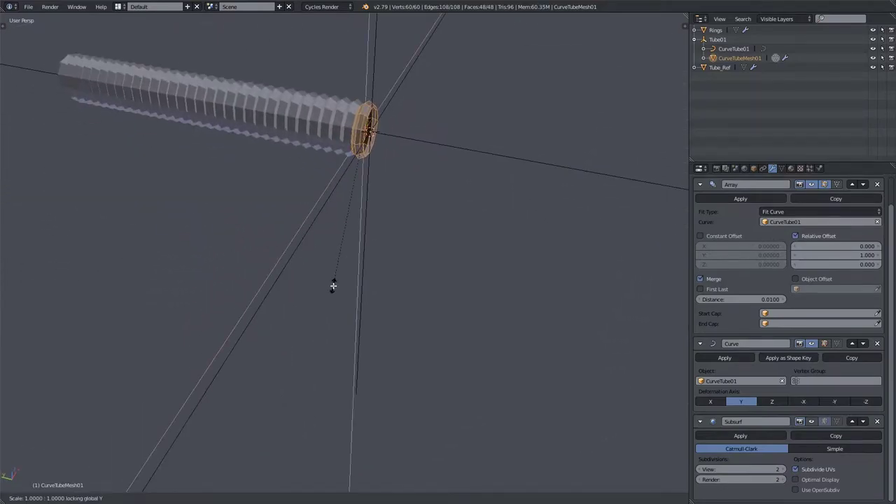
right_click(333, 286)
Step: Scale the selected ring segment of CurveTubeMesh01 down uniformly on all axes
key("s")
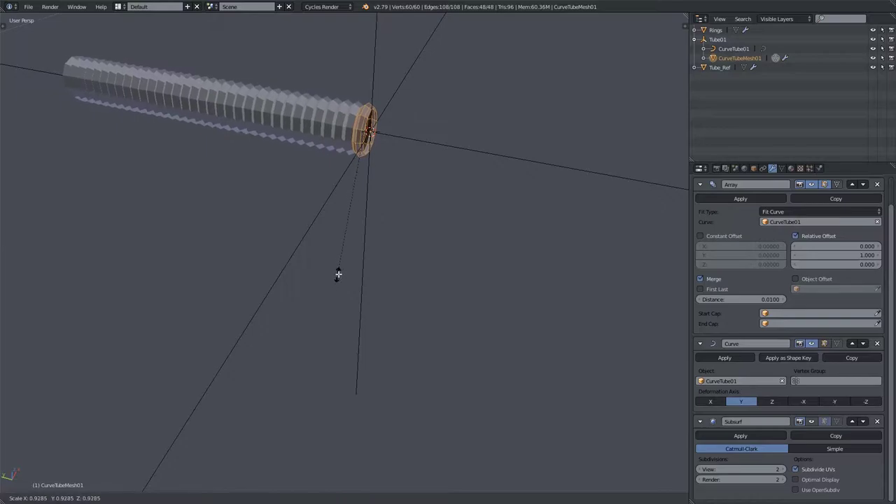
left_click(355, 242)
scroll(354, 202, "up", 2)
middle_click_drag(354, 202, 387, 320)
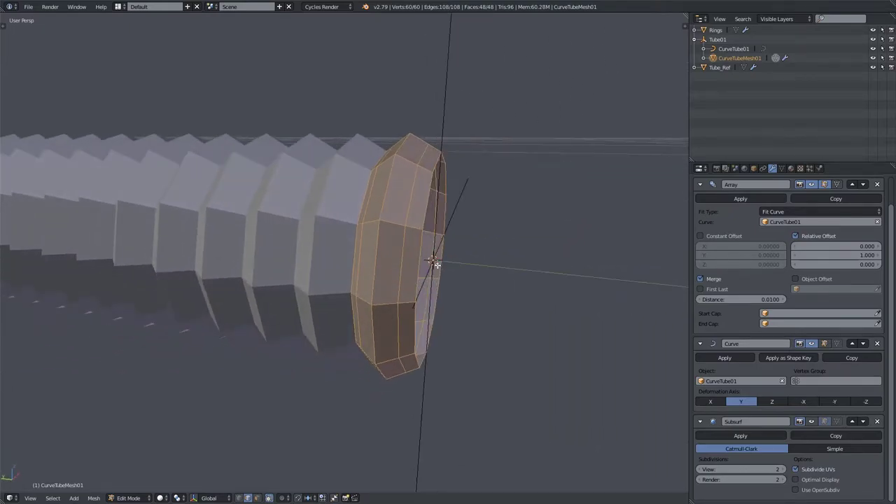
Step: Set the pivot point to 3D Cursor, scale the ring segment down further, and leave edit mode
left_click(179, 499)
left_click(190, 470)
key("s")
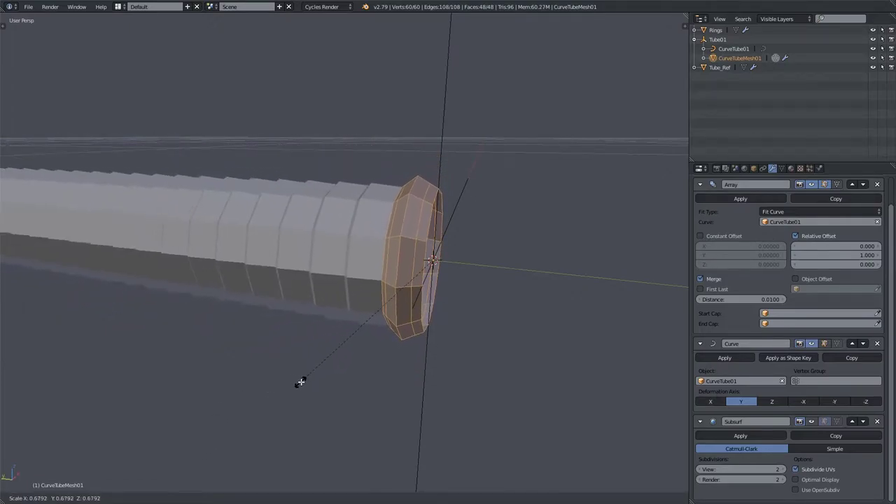
left_click(318, 378)
key("Tab")
Step: Apply CurveTubeMesh01's object transform and examine its source ring in edit mode
middle_click_drag(356, 352, 394, 259)
scroll(344, 205, "up", 6)
middle_click_drag(344, 205, 368, 269, "shift")
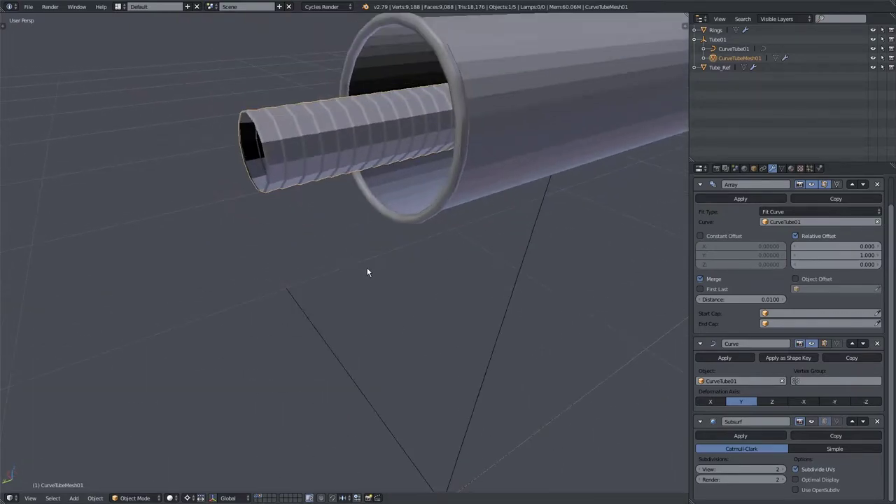
key("ctrl+a")
left_click(368, 269)
key("Tab")
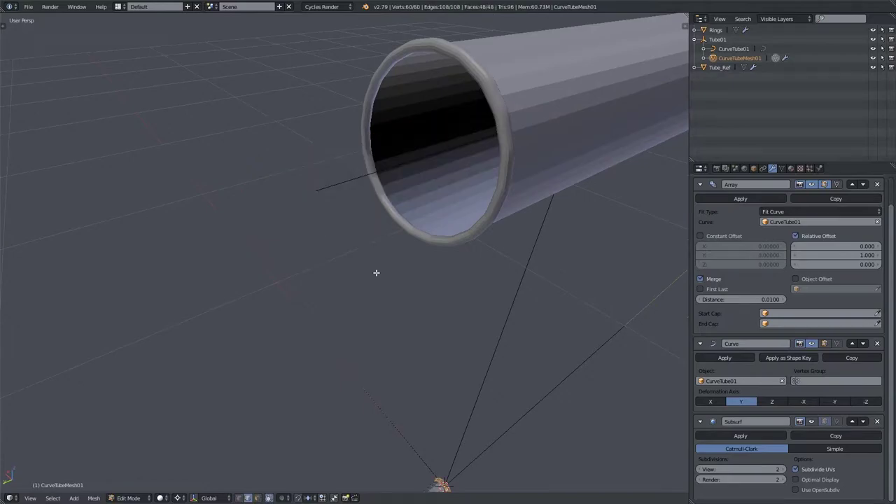
scroll(376, 273, "down", 4)
middle_click_drag(406, 305, 348, 186)
scroll(332, 320, "up", 4)
scroll(353, 252, "up", 2)
key("Tab")
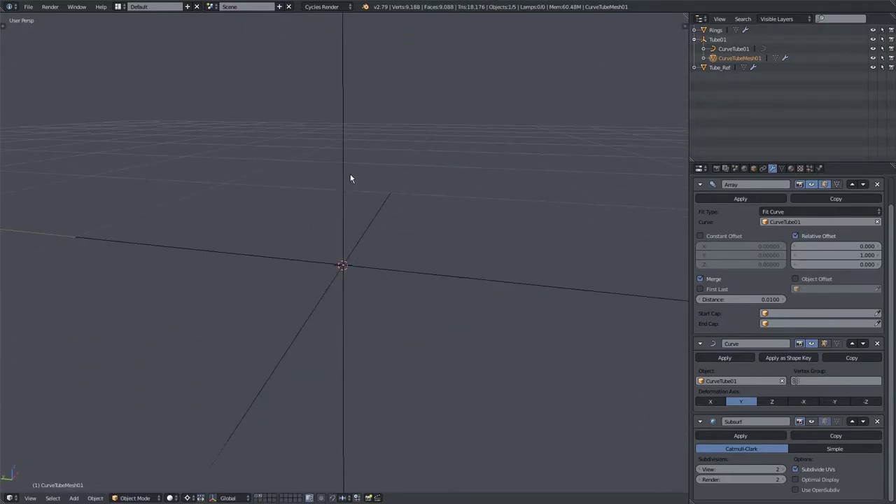
Step: Set the Array modifier's merge distance on CurveTubeMesh01 to 0.001
scroll(391, 332, "down", 5)
middle_click_drag(341, 263, 378, 308)
scroll(359, 245, "up", 6)
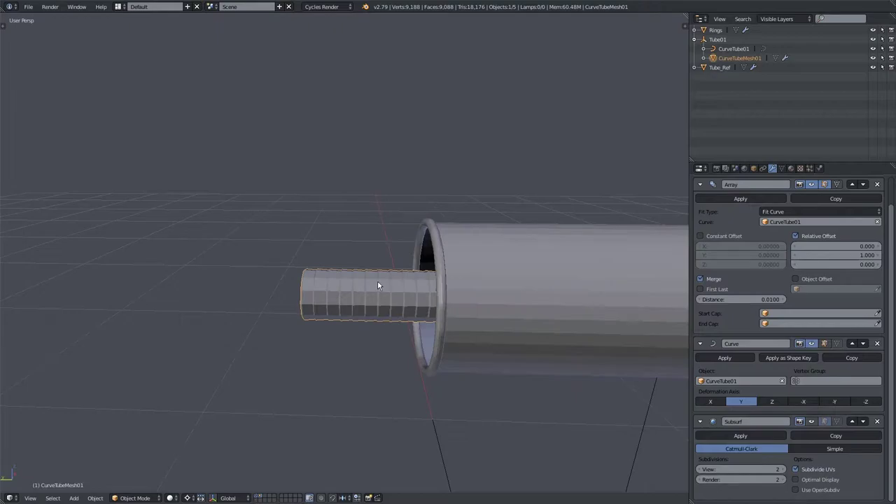
left_click(740, 299)
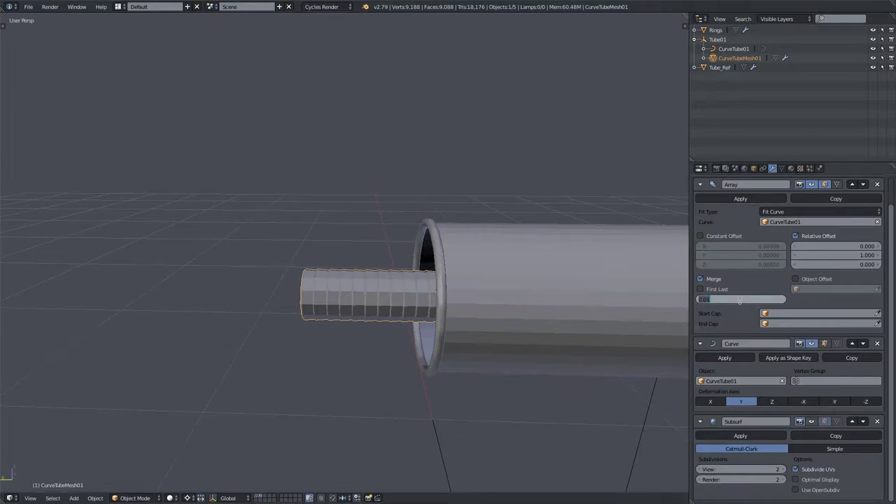
type(".001")
key("Return")
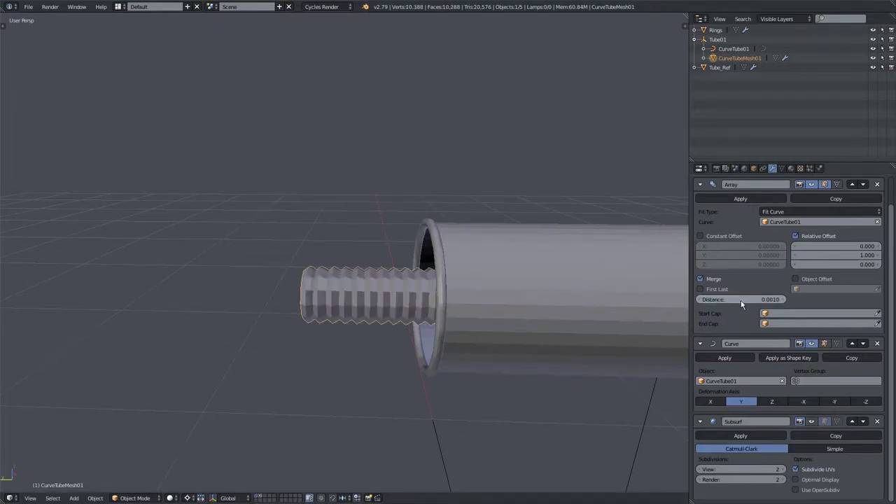
Step: Inspect the restored ribs up close and turn on the Subsurf modifier's viewport display for CurveTubeMesh01
middle_click_drag(394, 336, 346, 276)
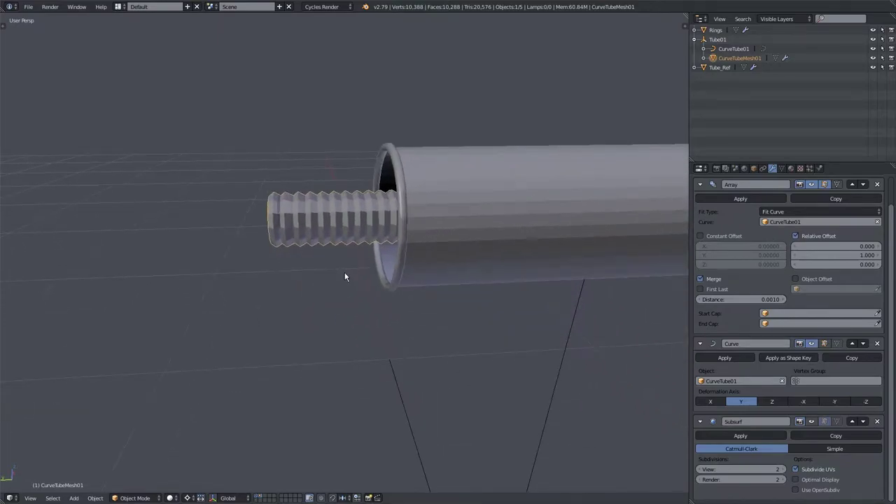
scroll(345, 276, "up", 6)
scroll(345, 277, "down", 6)
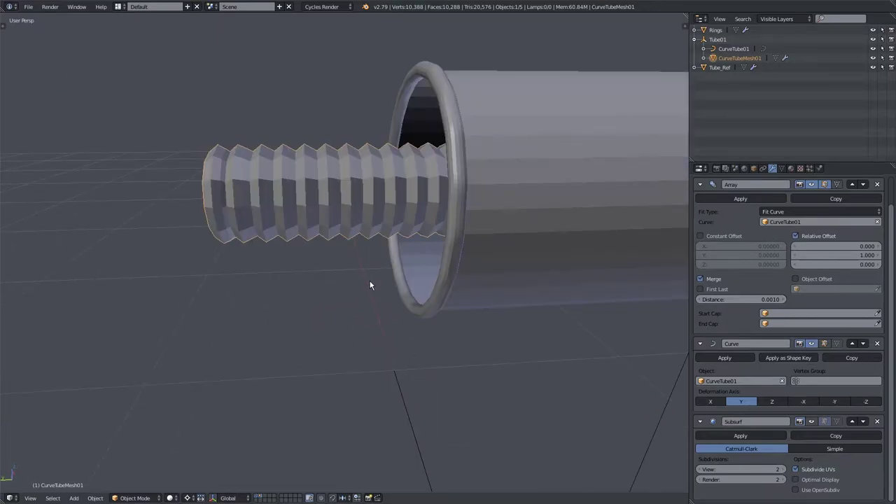
key("z")
key("z")
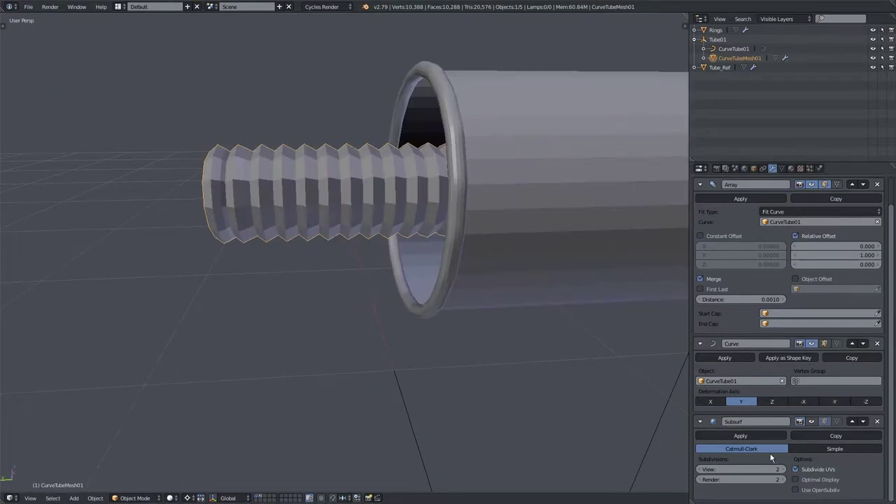
left_click(812, 421)
Step: Select Tube_Ref and set its maximum draw type to Wire
scroll(275, 314, "down", 5)
mouse_move(274, 309)
middle_mouse_down()
mouse_move(146, 334)
mouse_move(260, 305)
middle_mouse_up()
right_click(311, 236)
middle_click_drag(311, 236, 453, 213)
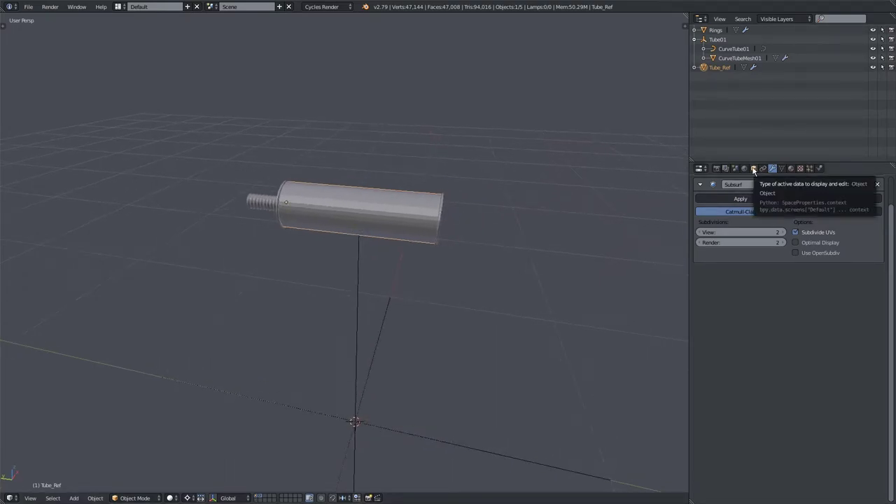
left_click(754, 168)
scroll(738, 415, "down", 2)
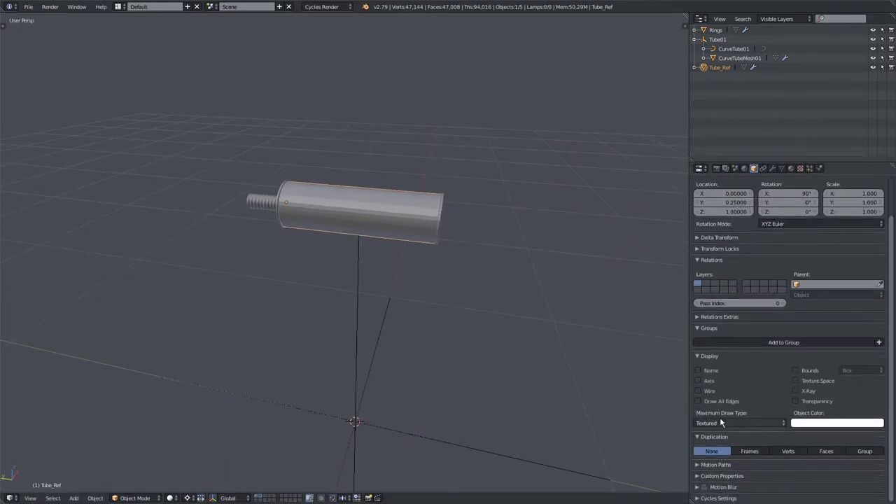
left_click(721, 423)
left_click(707, 403)
mouse_move(350, 294)
middle_mouse_down()
mouse_move(374, 273)
mouse_move(435, 285)
mouse_move(368, 298)
mouse_move(274, 282)
mouse_move(298, 263)
middle_mouse_up()
Step: Try to move CurveTube01 on its own in object mode
key("a")
right_click(363, 226)
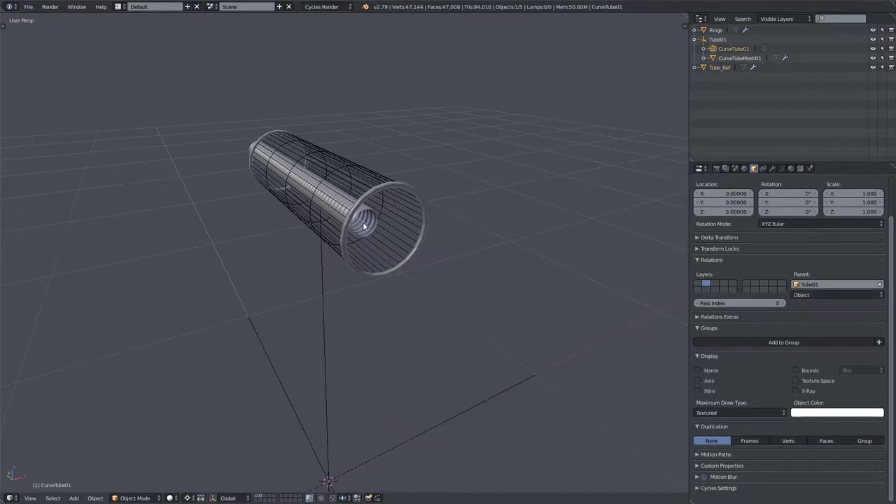
middle_click_drag(333, 296, 343, 256)
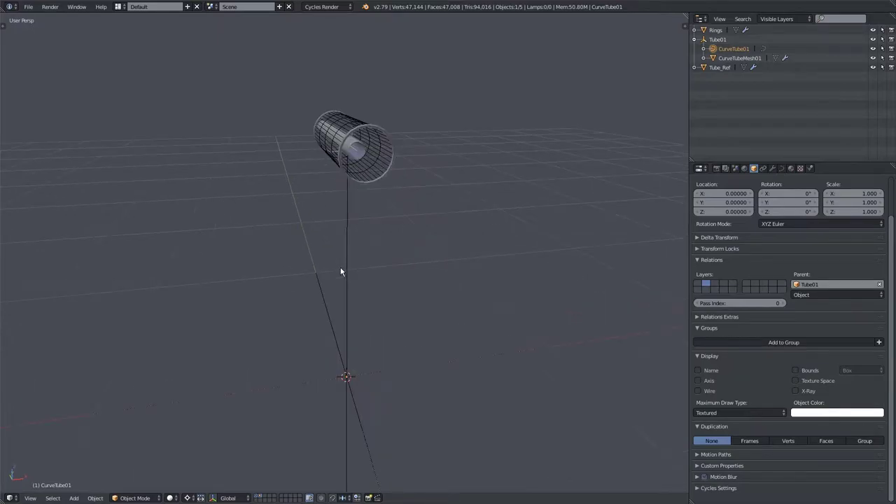
key("g")
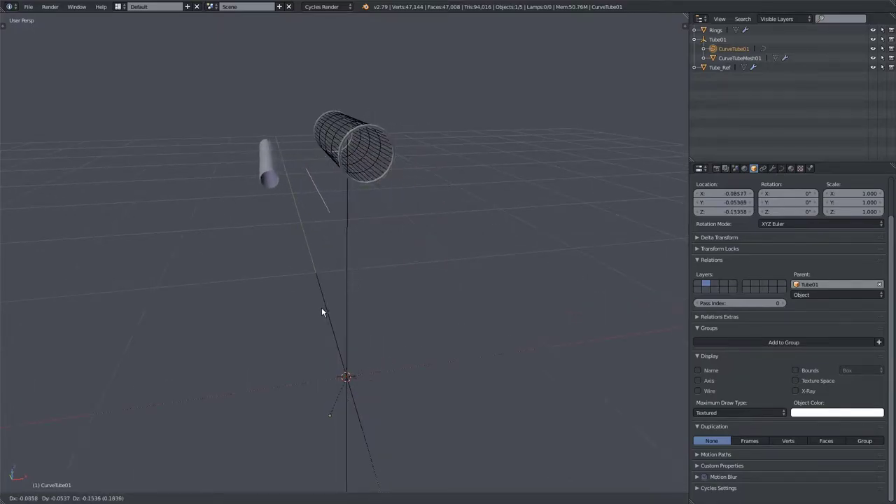
right_click(320, 310)
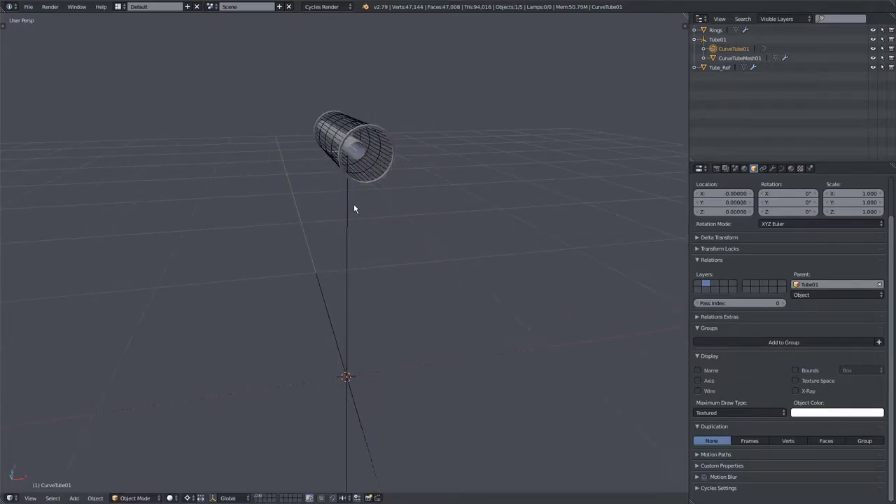
right_click(349, 149)
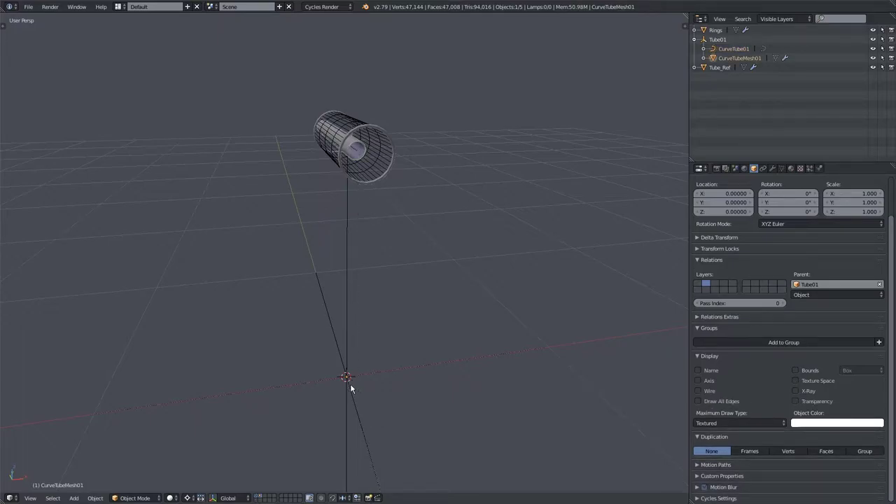
Step: In CurveTube01's edit mode, move one end control point sideways to about X -0.041, Y -0.254, Z 1.007
right_click(358, 153)
key("Tab")
middle_click_drag(357, 157, 294, 286)
scroll(390, 191, "up", 3)
scroll(294, 286, "up", 7)
key("g")
right_click(292, 316)
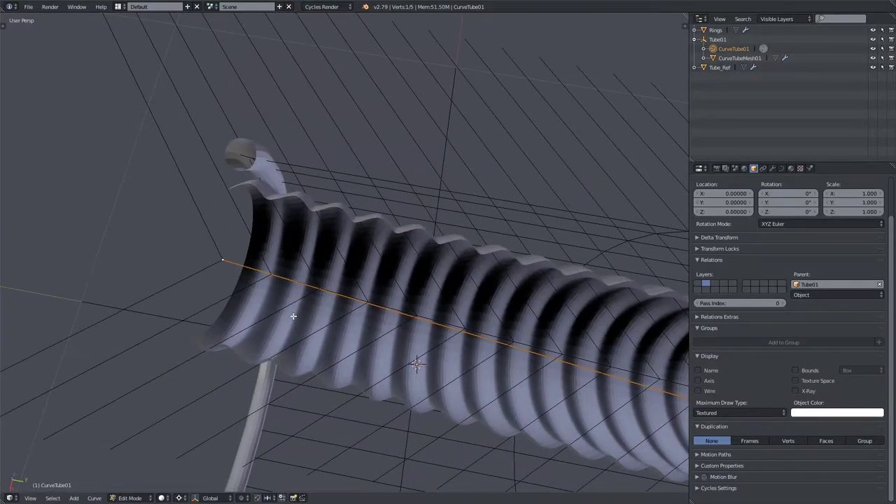
Step: Show the viewport properties and set the view's clip start to 0.01
key("n")
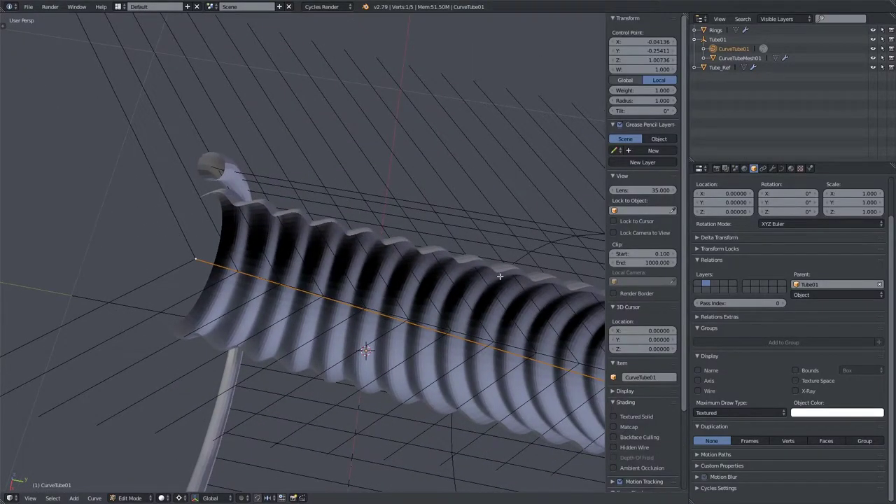
mouse_move(644, 254)
left_mouse_down()
mouse_move(622, 254)
mouse_move(661, 254)
mouse_move(640, 254)
left_mouse_up()
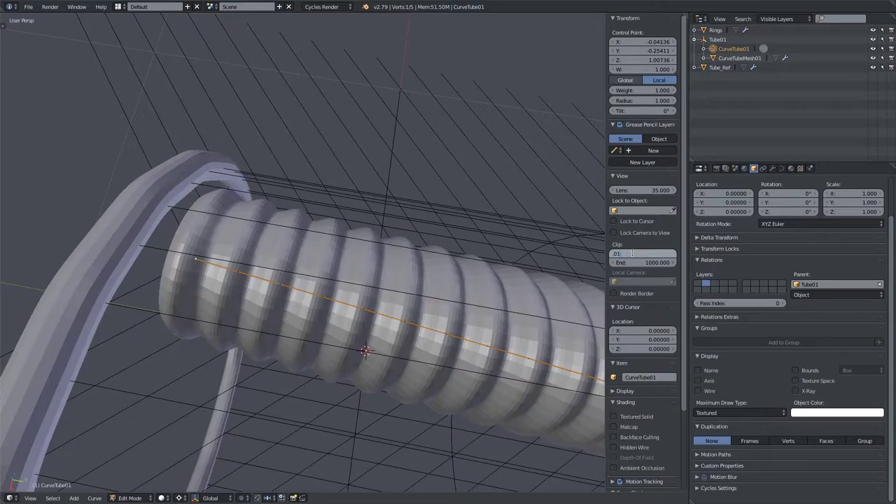
middle_click_drag(422, 301, 196, 246)
Step: Move the curve's second control point sideways toward the reference tube's wall to start a bend
middle_click_drag(271, 185, 303, 161, "shift")
middle_click_drag(388, 193, 371, 212)
key("g")
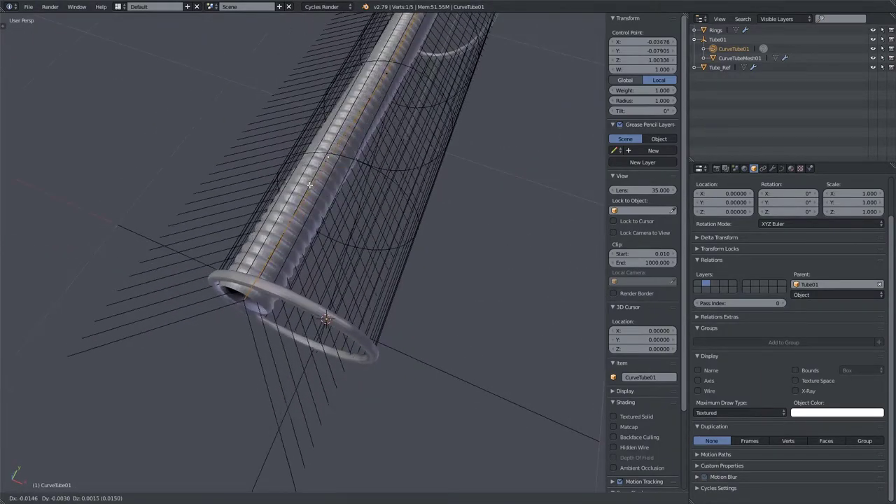
left_click(299, 181)
Step: Move the curve's near end control point with Z locked to about X -0.041, Y -0.248
middle_click_drag(265, 304, 208, 316)
key("g")
key("shift+z")
left_click(209, 316)
middle_click_drag(268, 275, 318, 266)
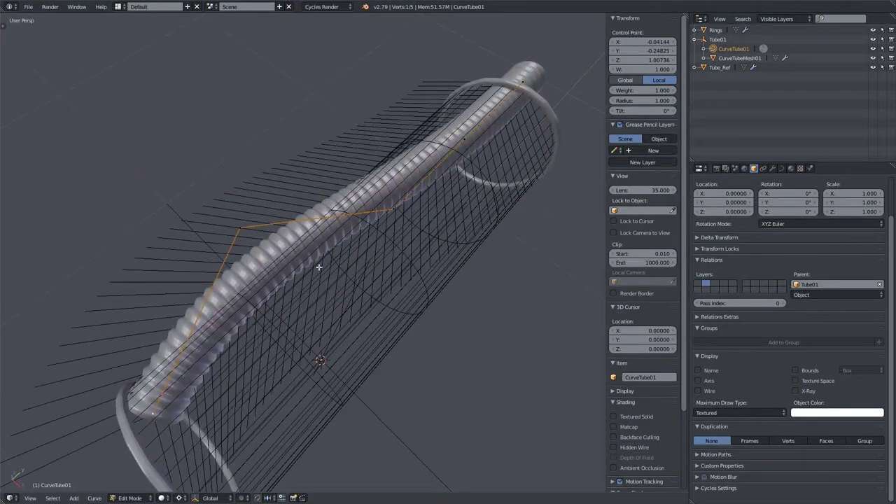
Step: Move the curve's fourth control point toward the opposite wall, to about X 0.057, Y 0.145, Z 0.980
mouse_move(385, 210)
middle_mouse_down()
mouse_move(372, 201)
mouse_move(415, 174)
mouse_move(379, 221)
mouse_move(375, 196)
middle_mouse_up()
key("g")
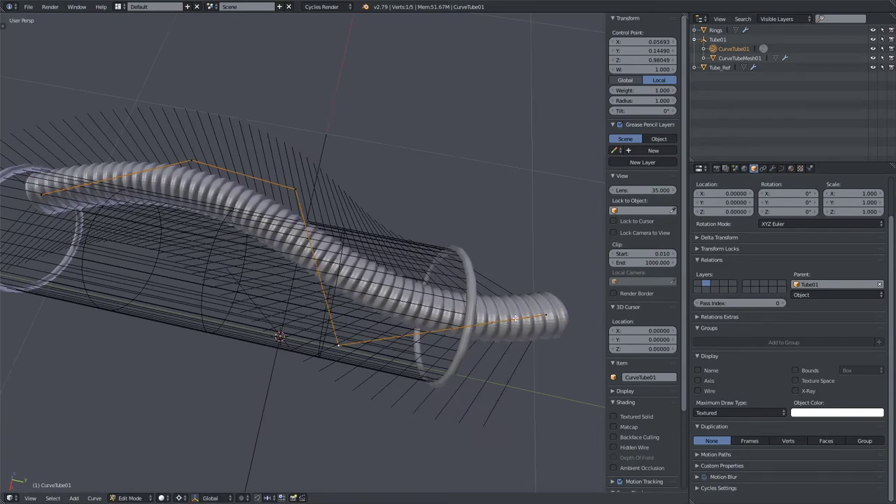
left_click(510, 325)
Step: Change the pivot point mode and shift the curve's far end control point just inside the reference tube's end ring
middle_click_drag(474, 352, 378, 335)
left_click(180, 498)
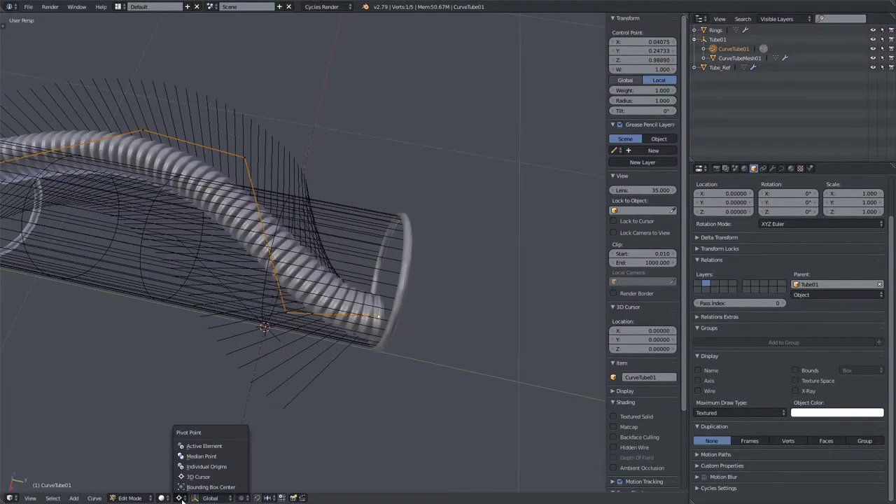
left_click(212, 439)
key("g")
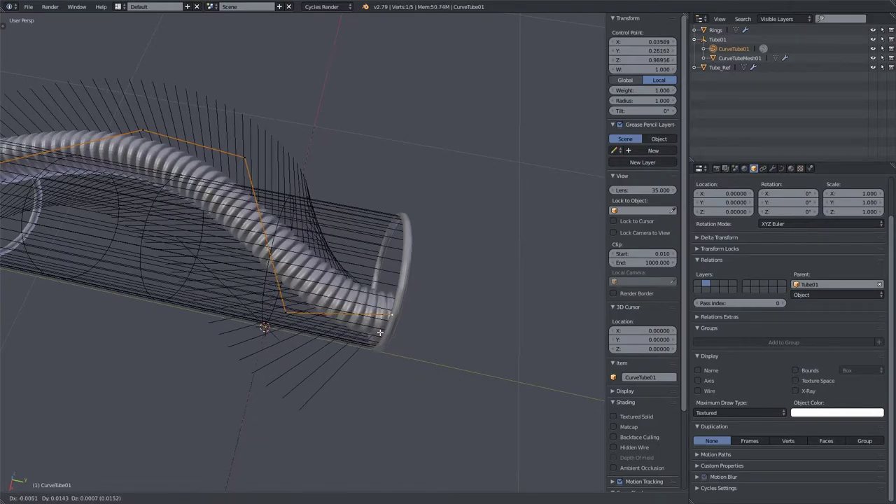
left_click(360, 336)
Step: Nudge the far end control point to about X 0.045, Y 0.248, Z 0.985 and leave edit mode
middle_click_drag(360, 336, 266, 260)
key("g")
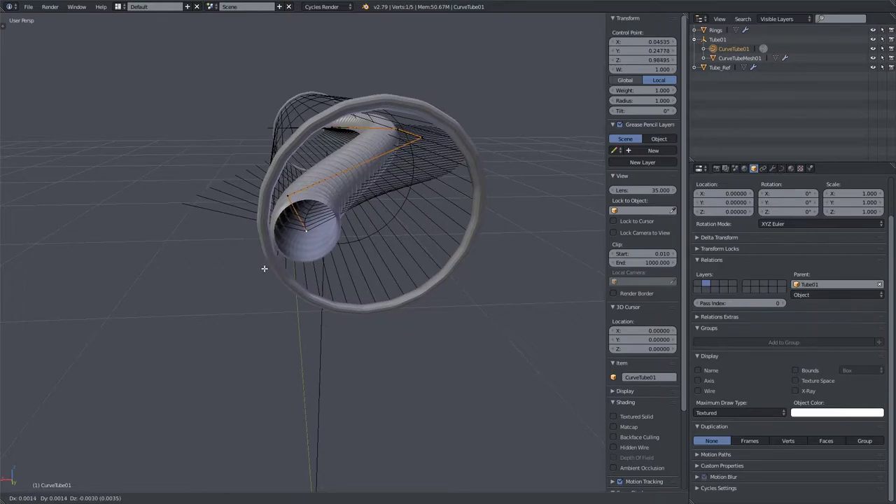
left_click(264, 267)
middle_click_drag(264, 266, 244, 338)
scroll(274, 288, "down", 4)
key("Tab")
scroll(369, 224, "down", 3)
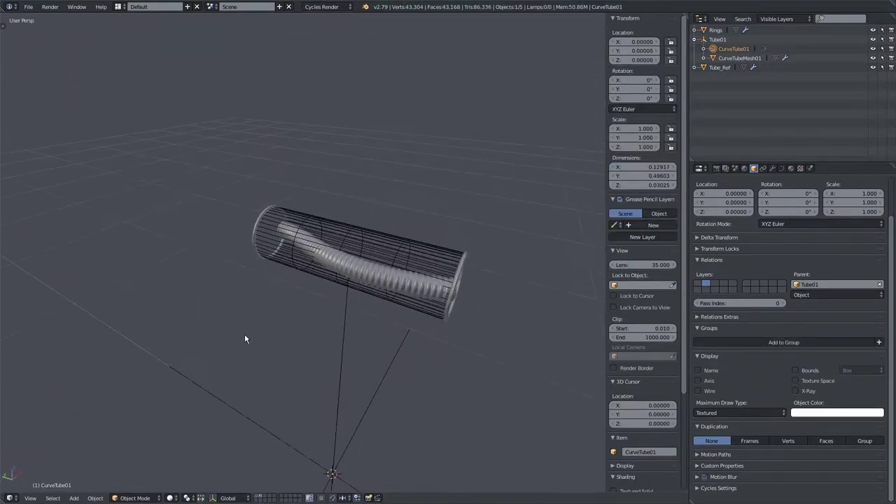
Step: Show only the layer that holds the curve tube, hiding the rings and the reference tube
left_click(260, 496)
scroll(296, 424, "down", 3)
middle_click_drag(296, 424, 326, 283)
Step: Duplicate the Tube01 empty with its curve and mesh in place and expand the copy's hierarchy
key("shift+d")
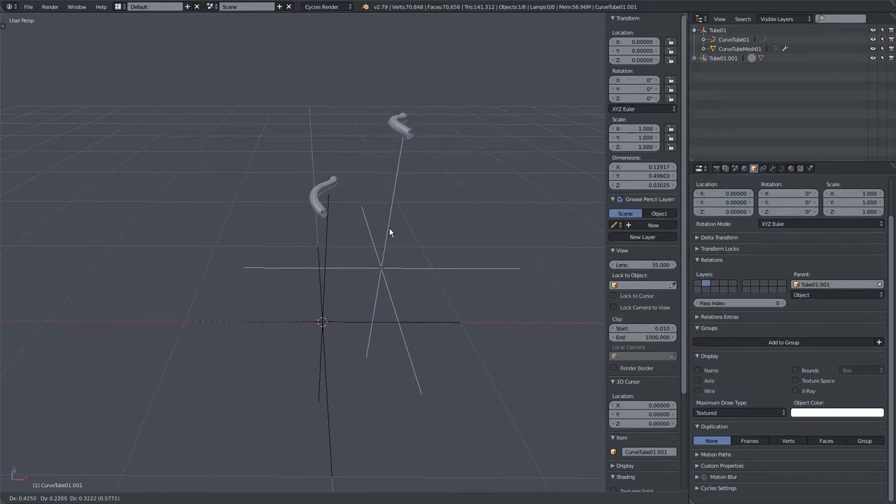
key("Escape")
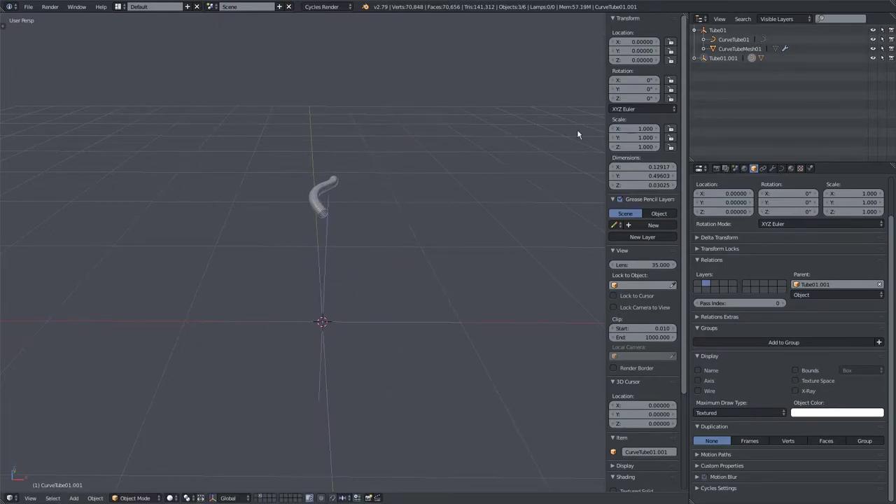
left_click(695, 58)
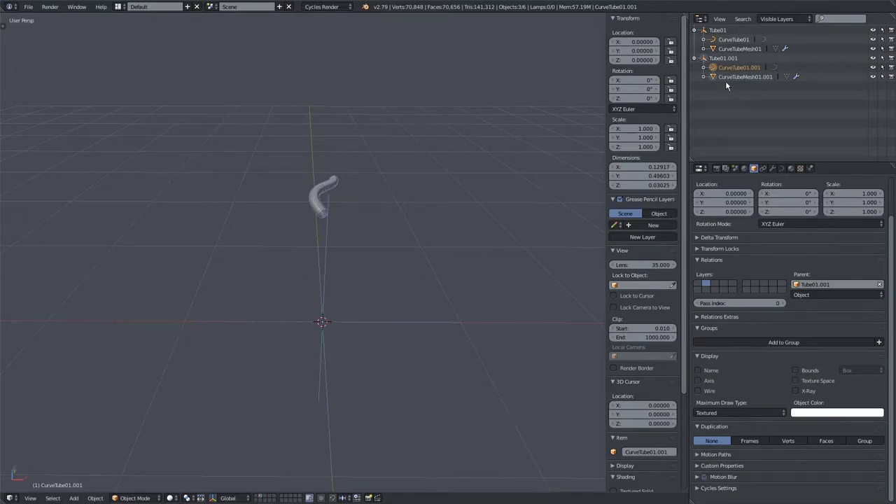
Step: Try moving all control points of the duplicated curve CurveTube01.001 away from the original tube
left_click(726, 68)
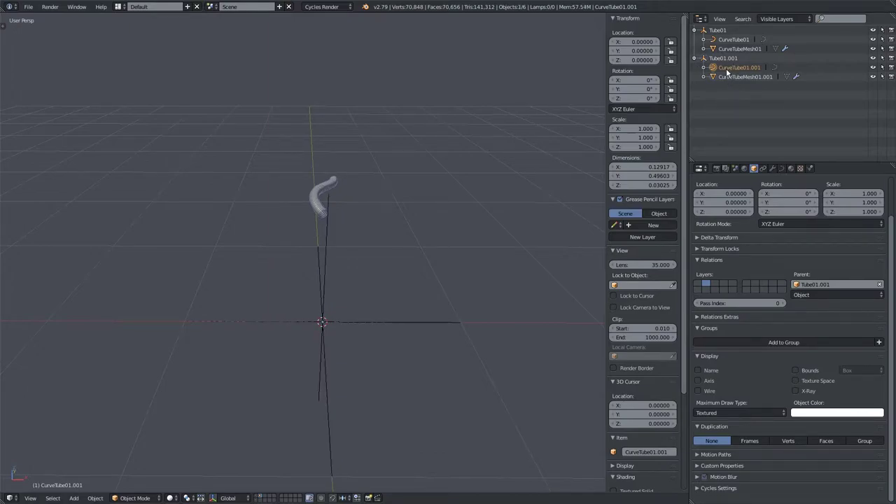
scroll(336, 193, "up", 1)
middle_click_drag(336, 193, 360, 195)
key("Tab")
key("a")
key("g")
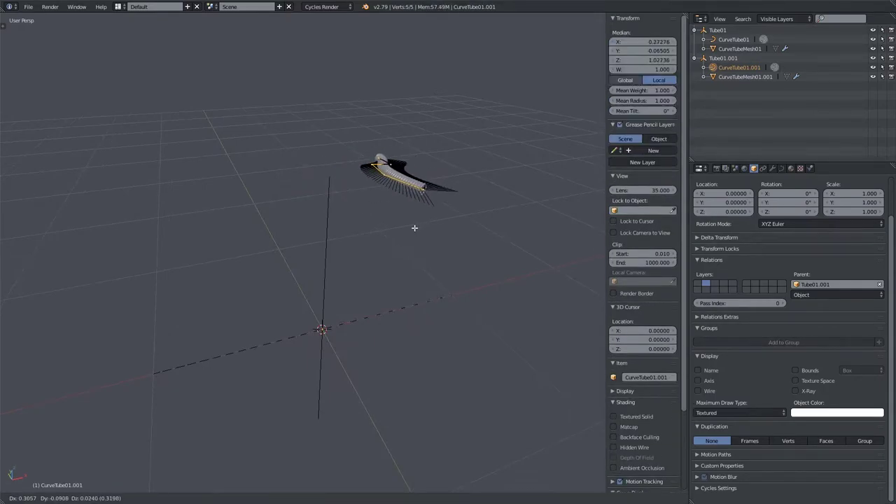
right_click(410, 236)
key("Tab")
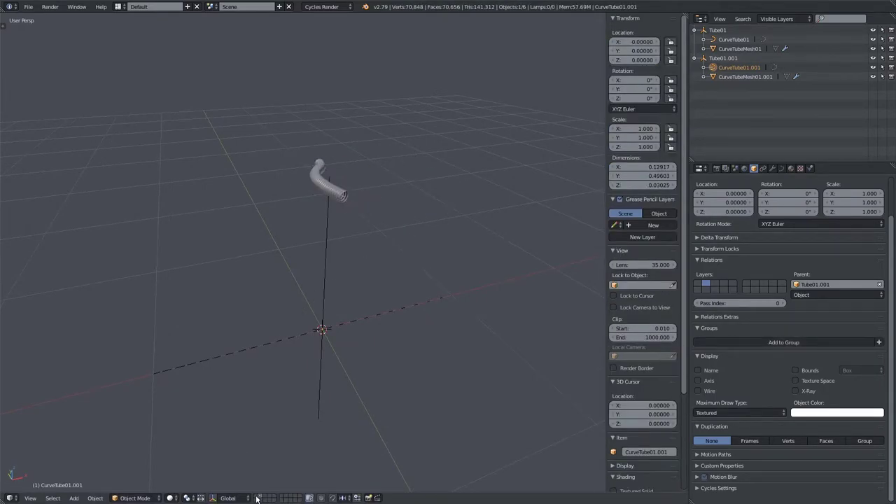
key("Tab")
key("g")
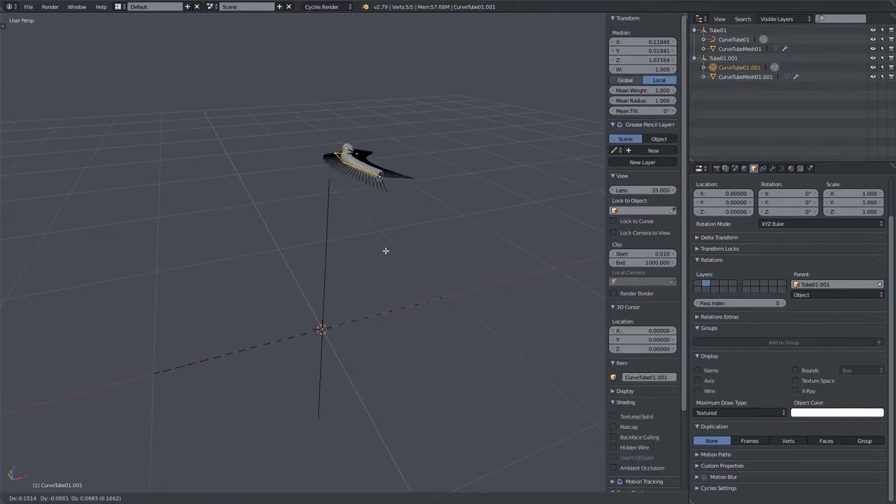
right_click(380, 259)
scroll(380, 260, "up", 1)
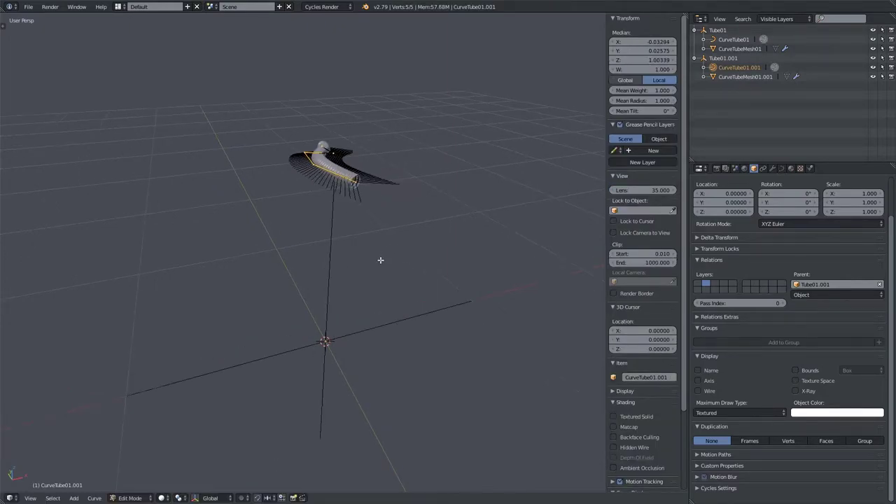
middle_click_drag(478, 223, 443, 236)
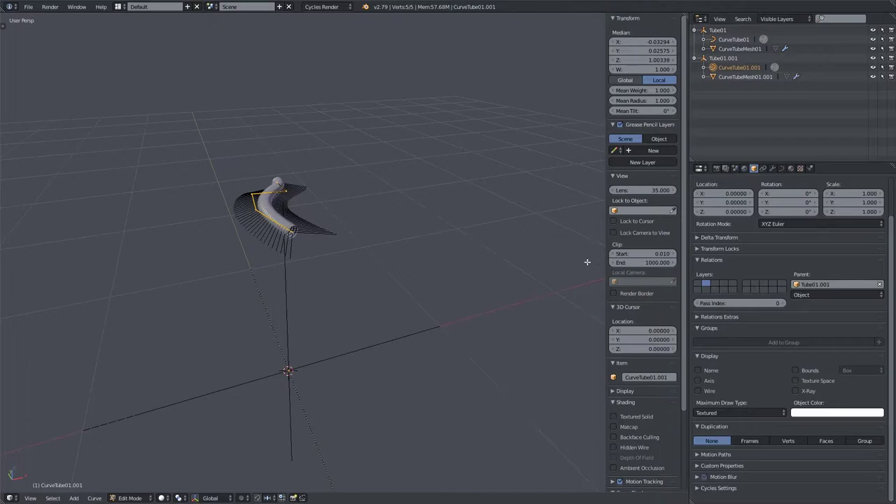
key("Tab")
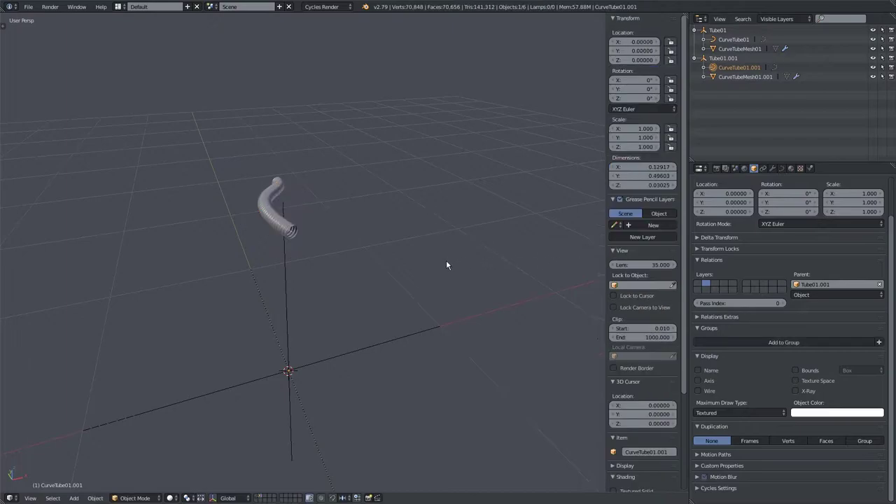
Step: Compare the Array and Curve modifier targets of CurveTubeMesh01.001 with those of CurveTubeMesh01
right_click(272, 220)
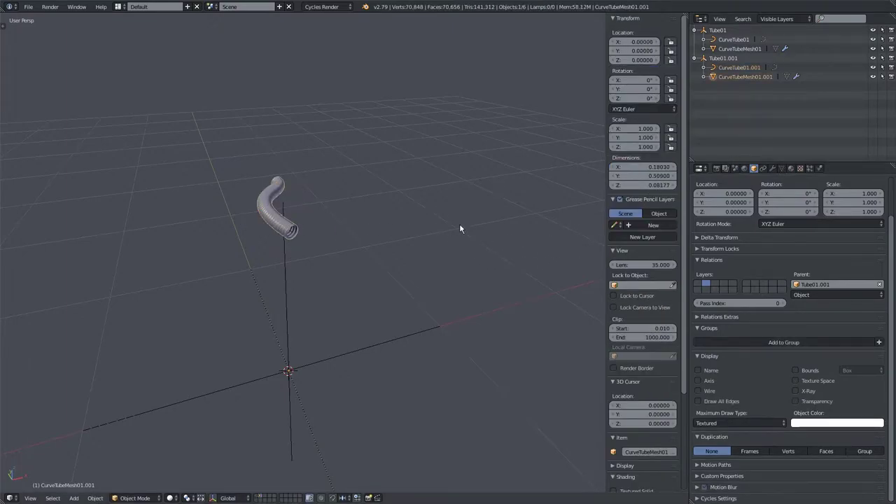
left_click(773, 169)
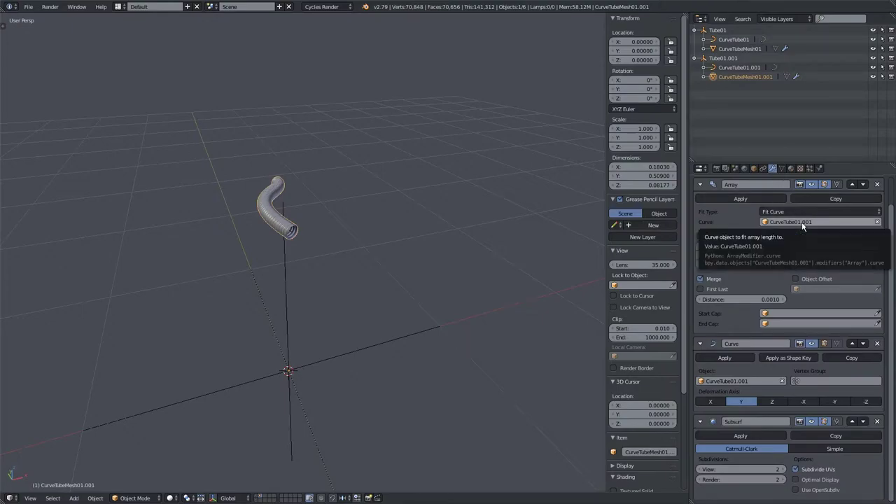
middle_click_drag(328, 278, 264, 272)
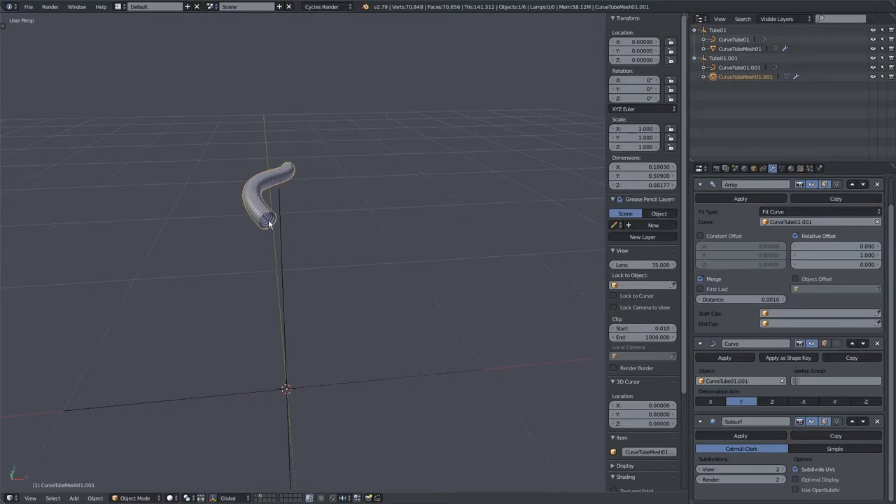
left_click(728, 50)
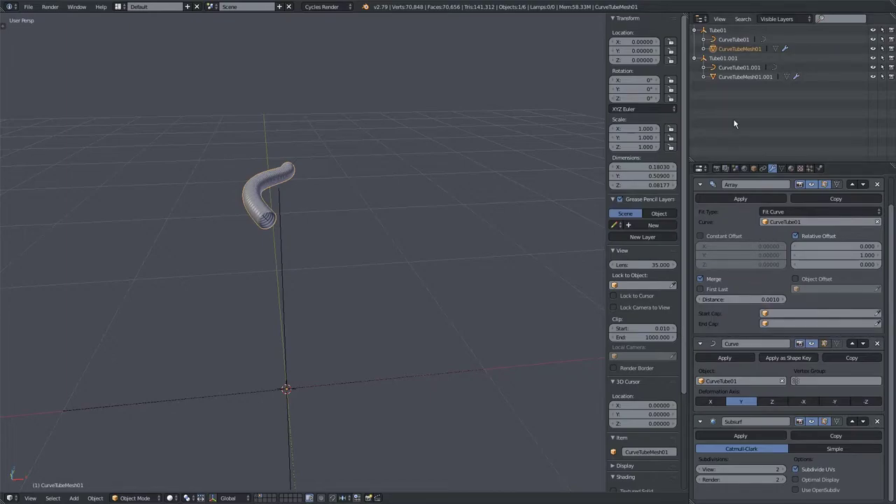
left_click(749, 78)
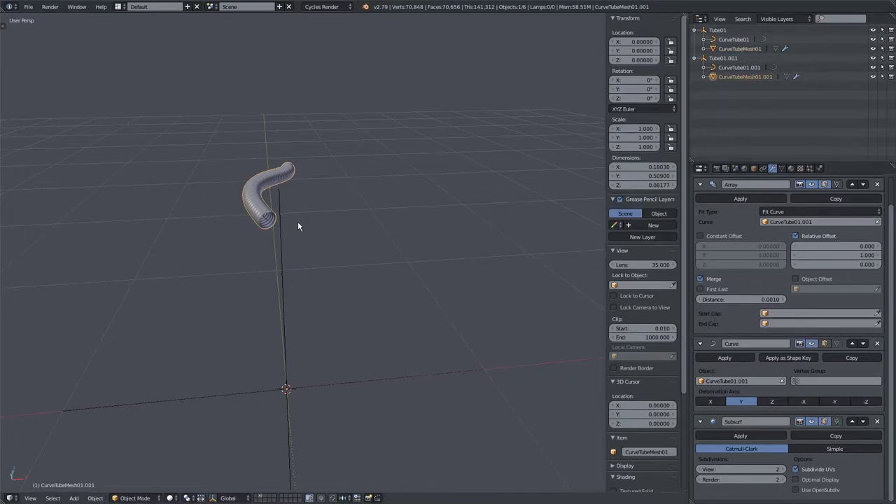
Step: Select the duplicated curve CurveTube01.001 and move all its control points off the original tube
left_click(738, 68)
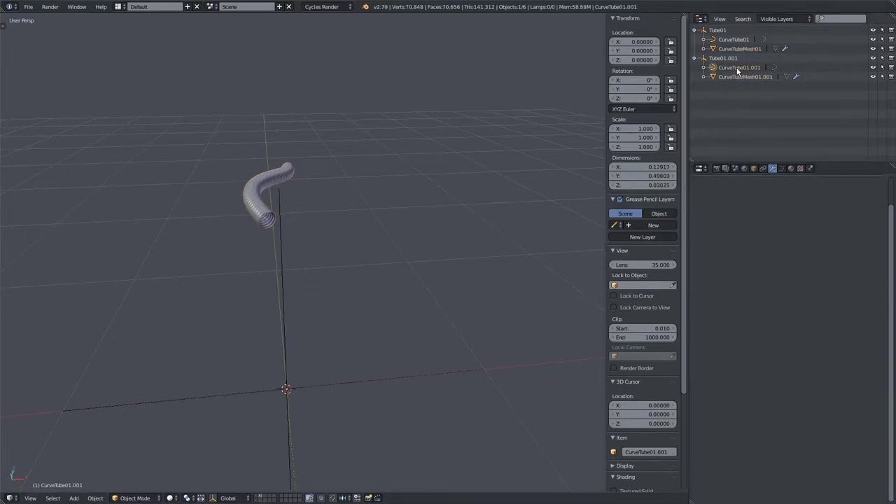
right_click(263, 218)
right_click(265, 217)
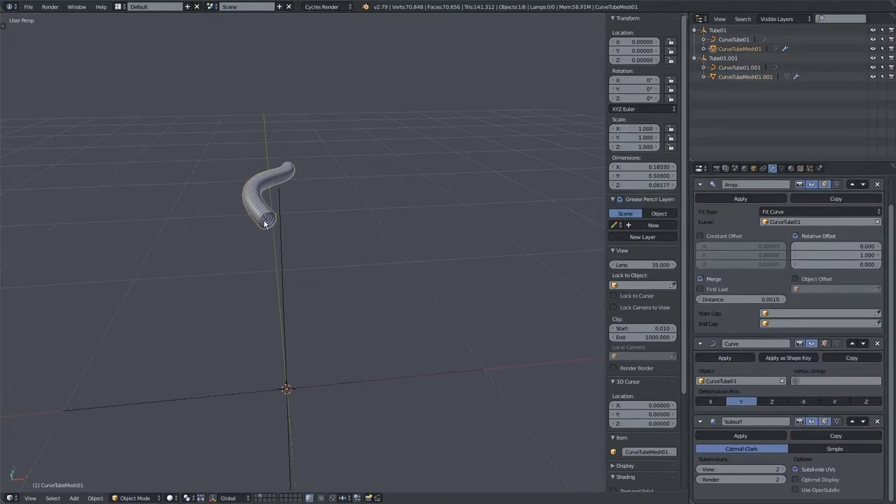
right_click(266, 220)
key("Tab")
key("g")
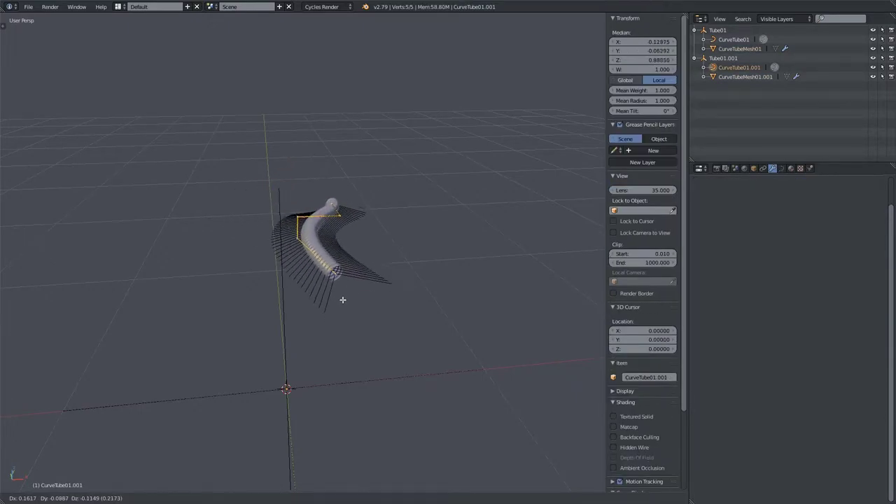
left_click(338, 295)
key("Tab")
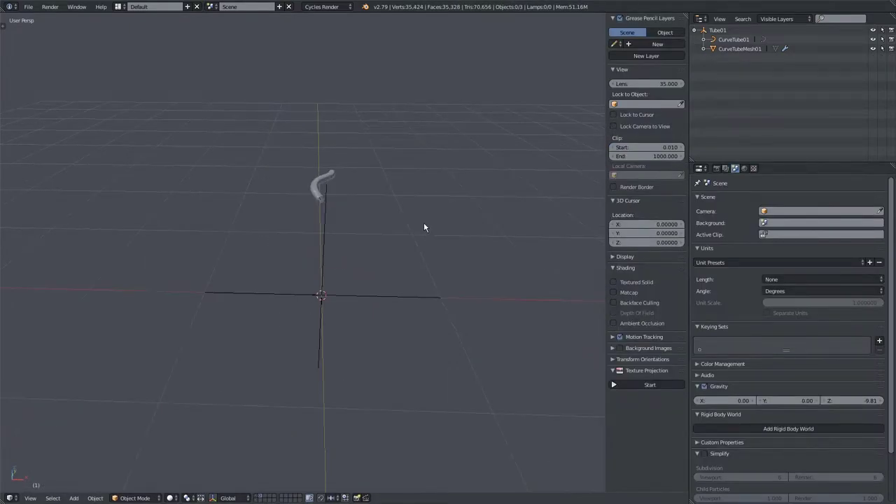
Step: Examine the original tube's mesh, its deforming curve and the parent empty Tube01
middle_click_drag(423, 227, 329, 299)
scroll(329, 298, "up", 1)
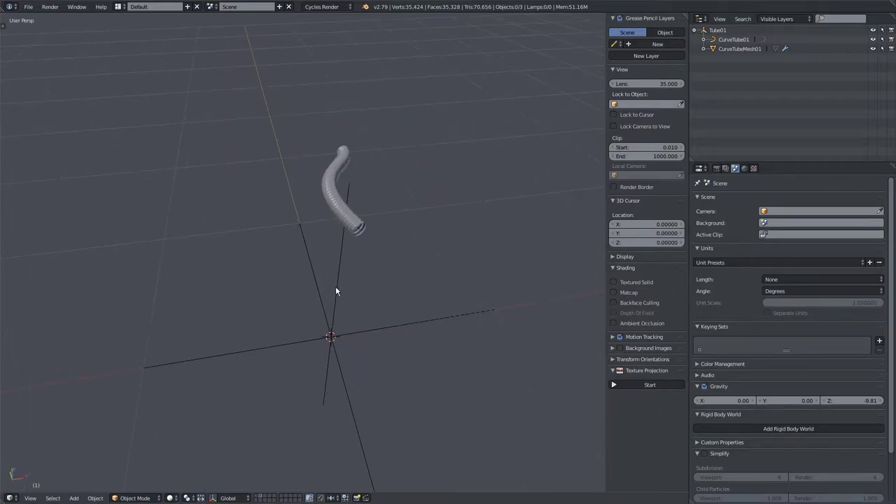
right_click(355, 222)
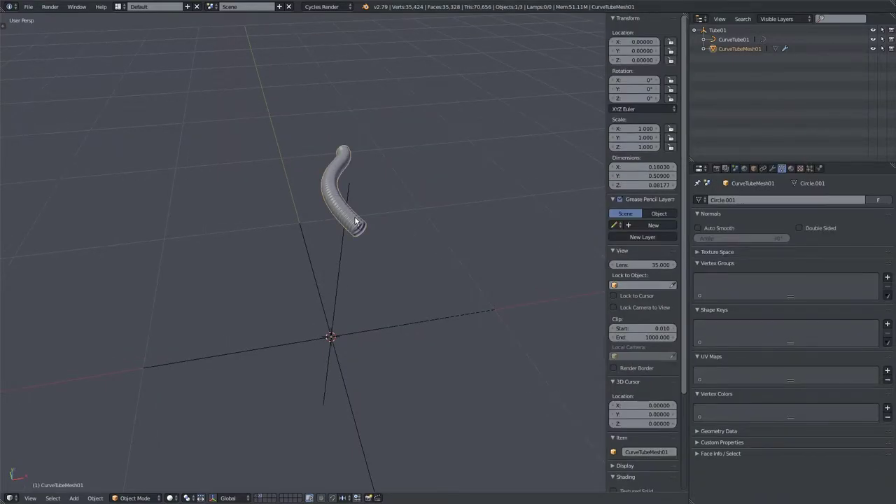
middle_click_drag(357, 277, 309, 262)
scroll(310, 262, "up", 2)
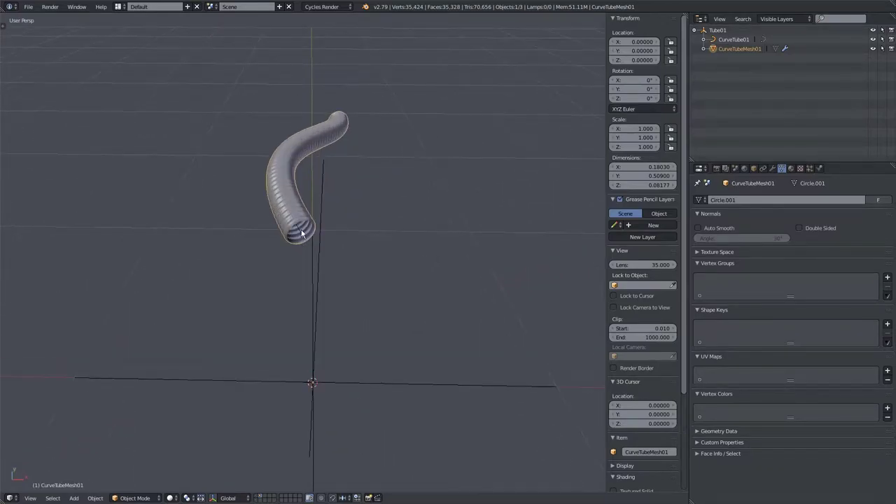
right_click(302, 233)
scroll(307, 238, "down", 2)
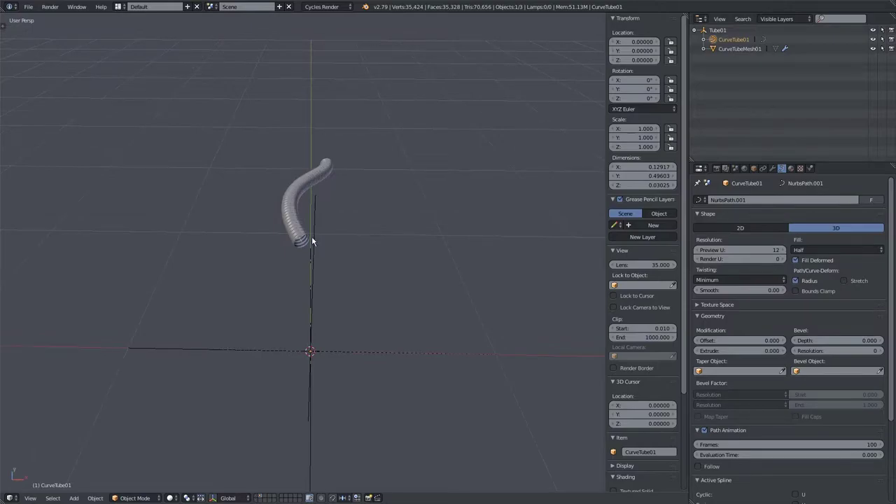
right_click(318, 277)
middle_click_drag(344, 312, 429, 311)
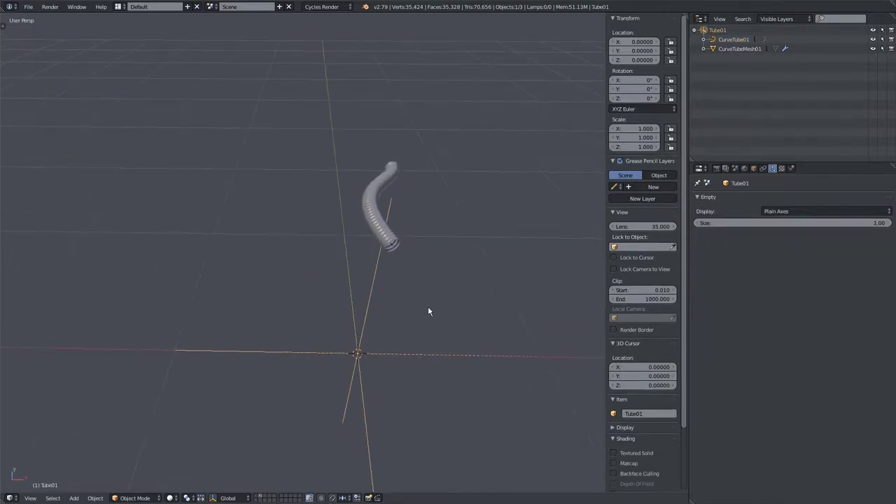
scroll(427, 306, "up", 1)
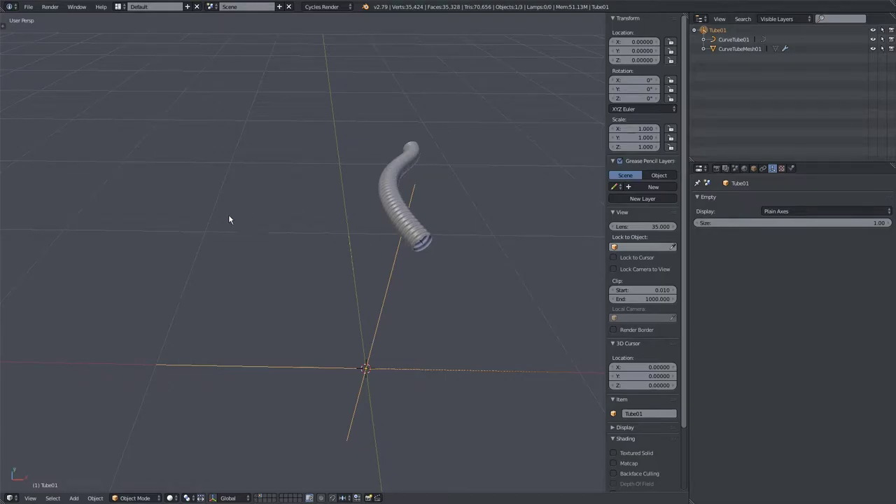
middle_click_drag(311, 219, 292, 196)
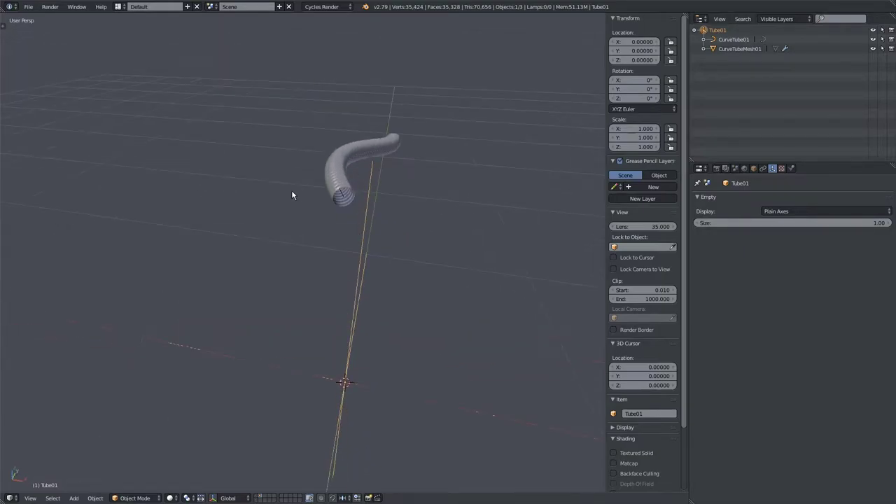
Step: Select CurveTubeMesh01 and rename its mesh data to Tube_Mesh
right_click(343, 196)
middle_click_drag(343, 196, 334, 239)
right_click(342, 201)
scroll(342, 237, "up", 1)
scroll(335, 239, "down", 2)
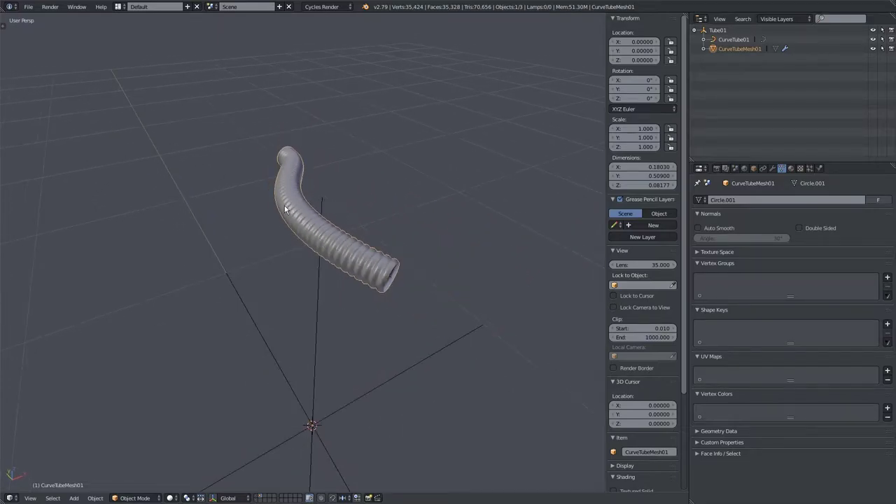
left_click(742, 200)
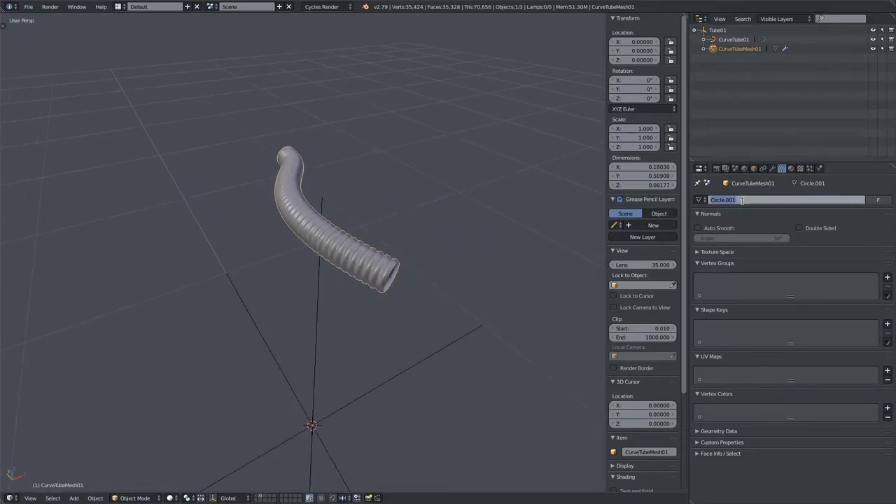
type("Tube_Mesh")
key("Return")
Step: Duplicate the Tube01 empty with its curve and mesh, and move the copy along the X axis beside the original
middle_click_drag(434, 265, 370, 262)
key("shift+d")
right_click(354, 289)
middle_click_drag(348, 315, 336, 304)
key("g")
key("x")
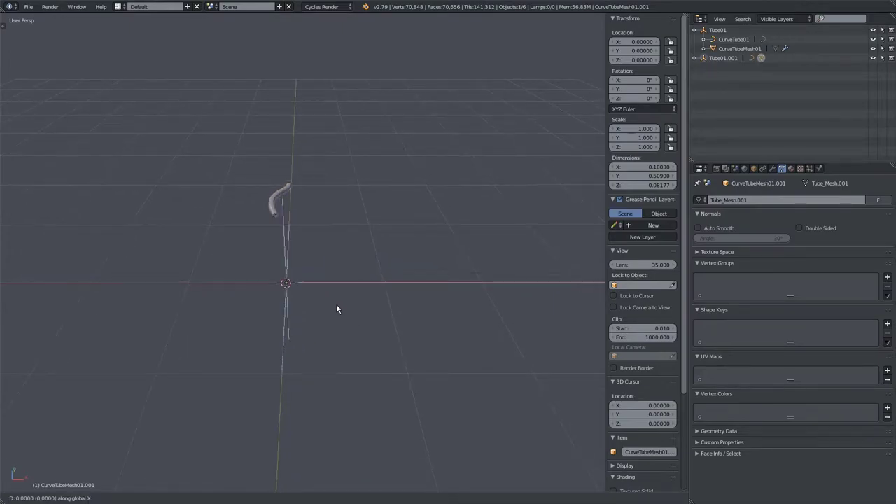
left_click(410, 309)
key("a")
Step: Check the mesh data assigned to the original and the duplicated tube
middle_click_drag(411, 312, 355, 287)
right_click(276, 238)
scroll(277, 238, "up", 2)
right_click(535, 183)
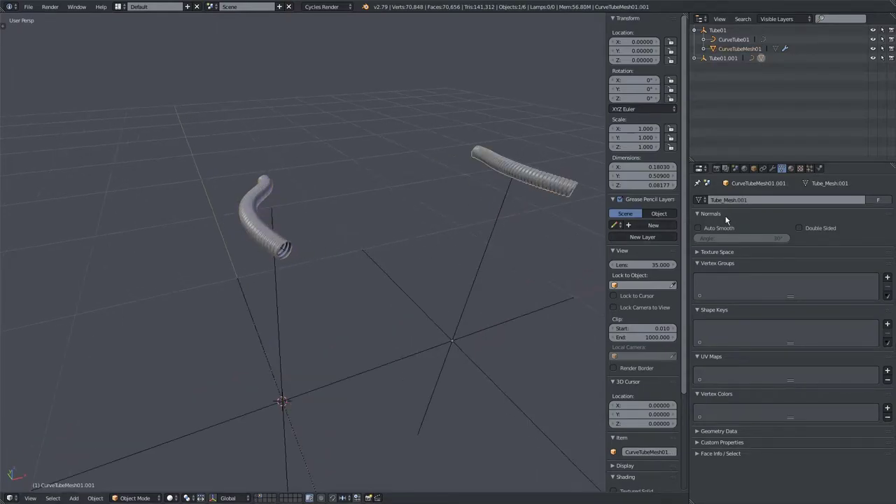
middle_click_drag(464, 255, 430, 276)
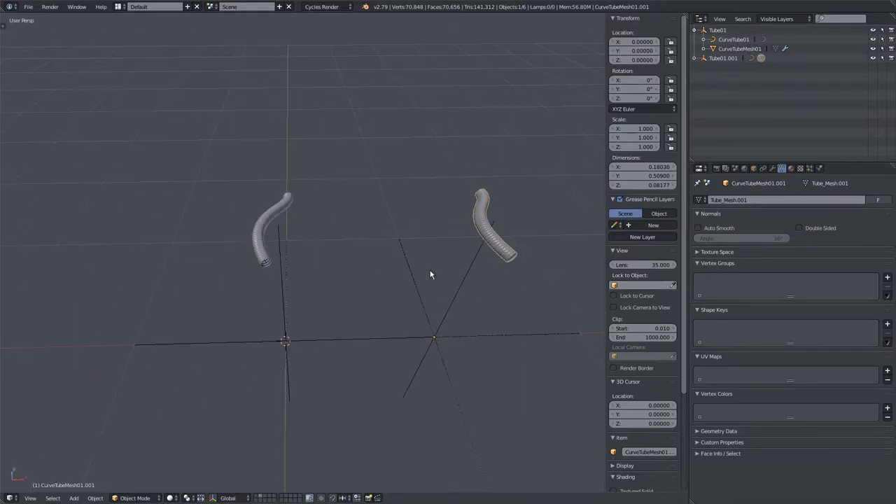
Step: Inspect the original tube's base ring segment in edit mode
right_click(283, 255)
middle_click_drag(284, 256, 301, 279)
key("Tab")
scroll(309, 329, "up", 2)
middle_click_drag(309, 329, 403, 302)
key("KP_Decimal")
key("KP_Decimal")
scroll(332, 251, "down", 8)
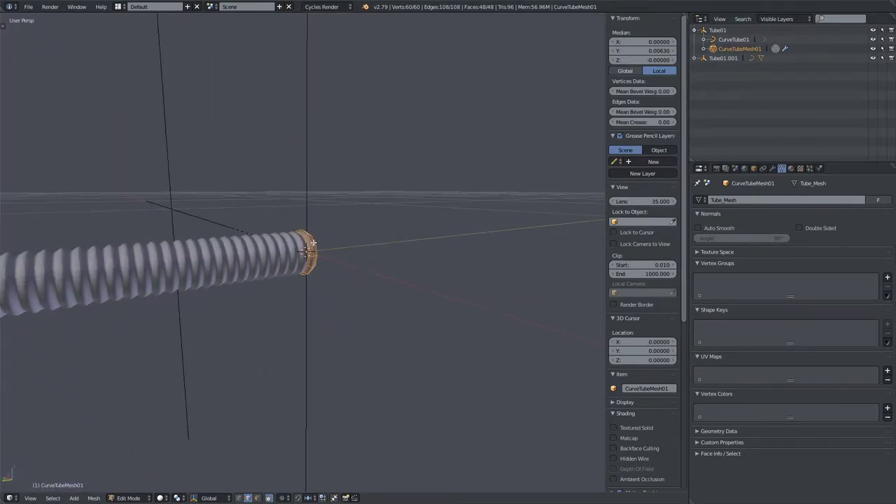
middle_click_drag(317, 217, 263, 266)
key("Tab")
scroll(256, 235, "up", 2)
Step: Link the duplicated tube CurveTubeMesh01.001 to the shared Tube_Mesh mesh data
right_click(416, 185)
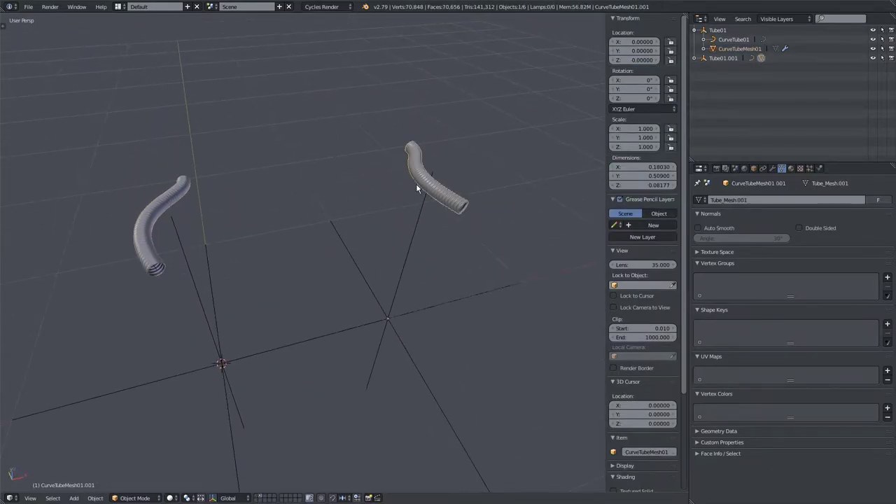
left_click(704, 200)
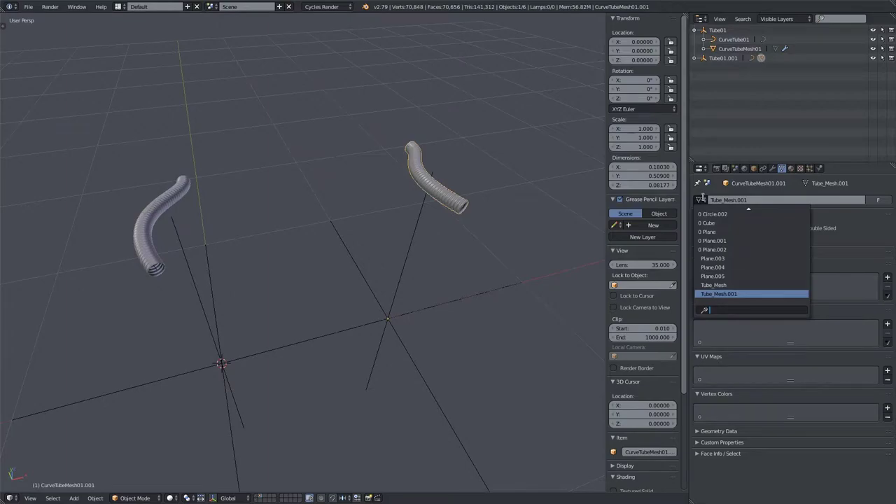
left_click(723, 286)
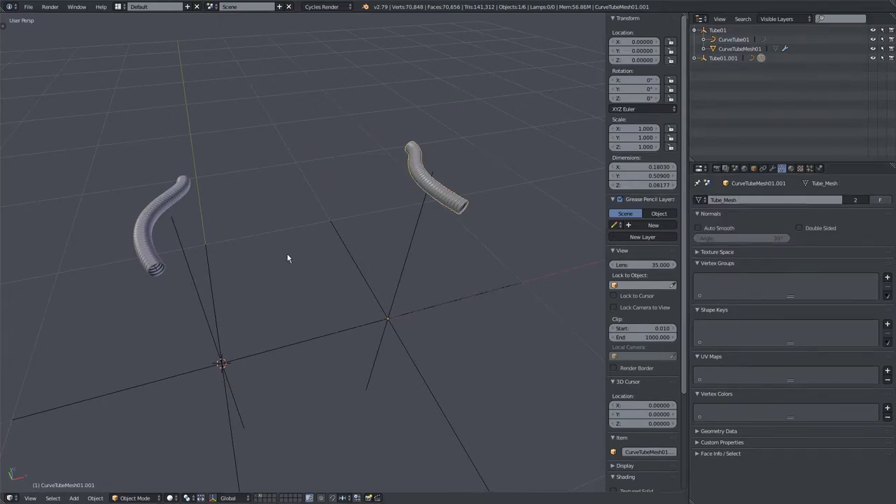
Step: Scale the middle edge loop of the original tube's ring segment inward in the shared mesh
right_click(457, 206)
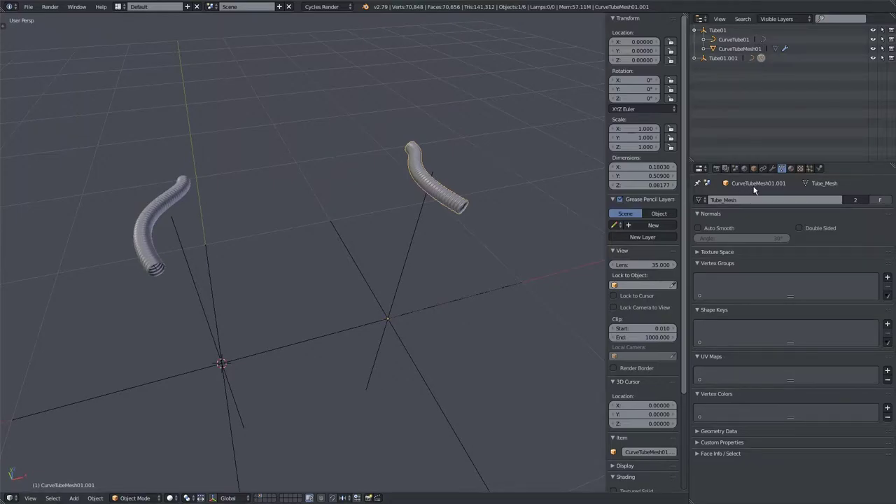
right_click(134, 239)
middle_click_drag(134, 239, 354, 226)
key("Tab")
key("KP_Decimal")
scroll(336, 199, "down", 4)
key("a")
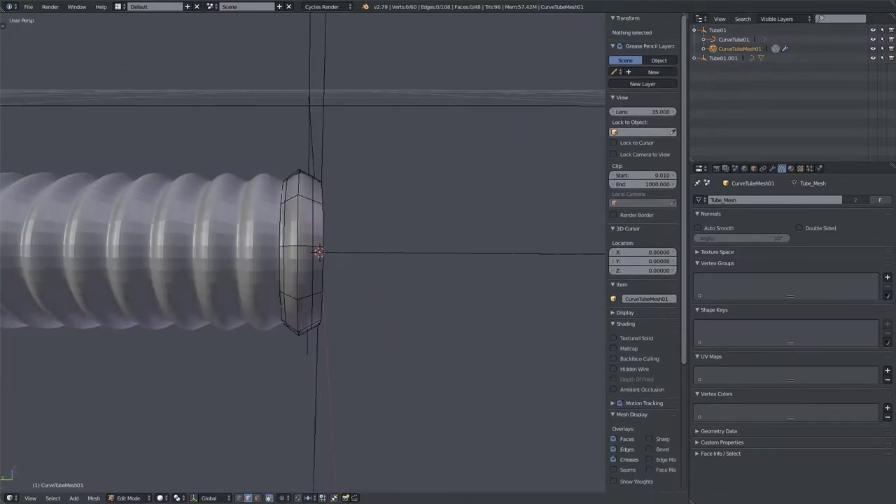
right_click(303, 234, "alt")
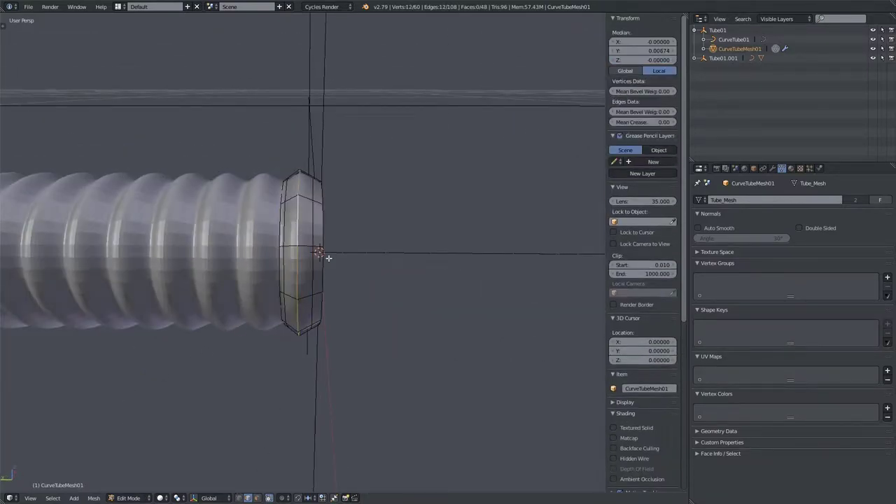
key("s")
left_click(421, 354)
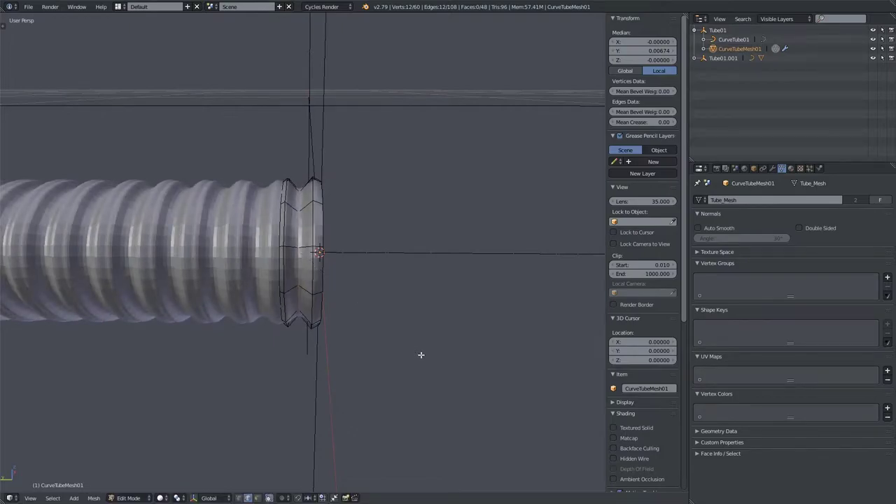
key("Tab")
Step: Compare the ribs of the original and duplicated tubes, and undo the edge loop scaling
scroll(396, 308, "down", 6)
middle_click_drag(395, 306, 270, 231)
middle_click_drag(314, 210, 217, 273, "shift")
scroll(218, 273, "up", 7)
middle_click_drag(193, 161, 342, 198, "shift")
scroll(343, 198, "down", 6)
middle_click_drag(224, 274, 279, 248, "shift")
scroll(279, 248, "up", 1)
key("ctrl+z")
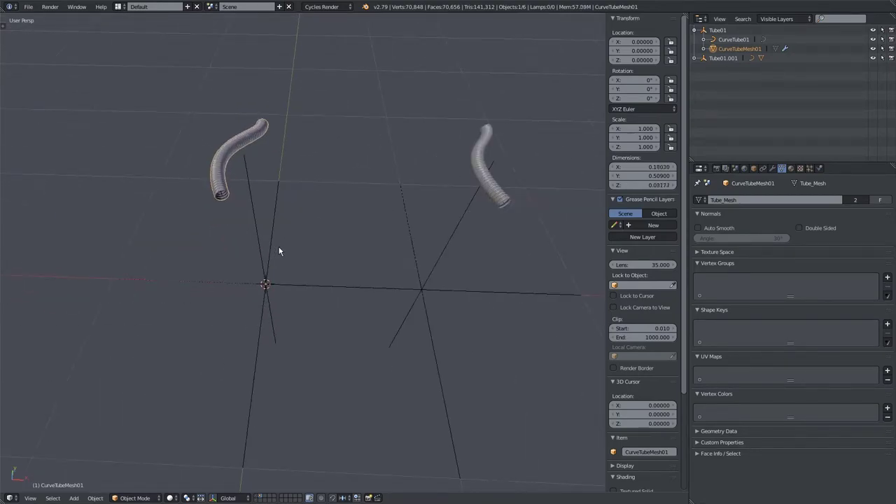
Step: Move the Tube01.001 empty along X back onto the original at X 0, and select its curve CurveTube01.001
middle_click_drag(362, 238, 273, 258)
right_click(343, 302)
middle_click_drag(343, 301, 367, 269)
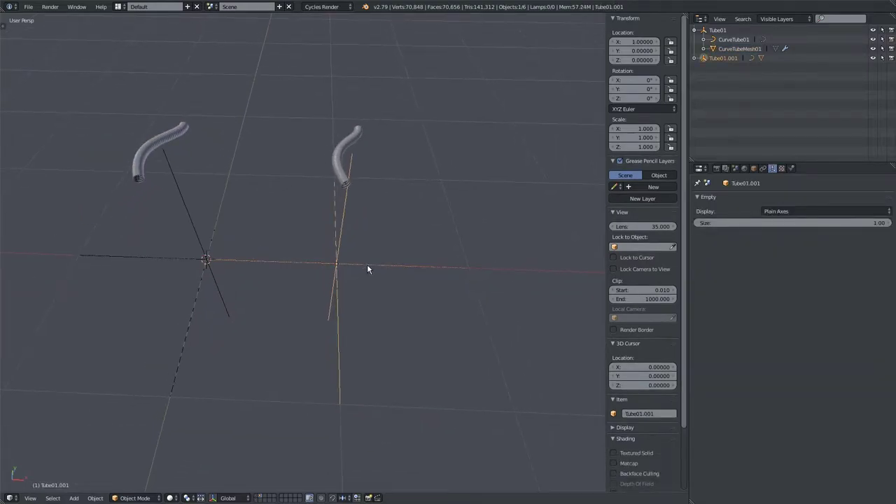
key("x")
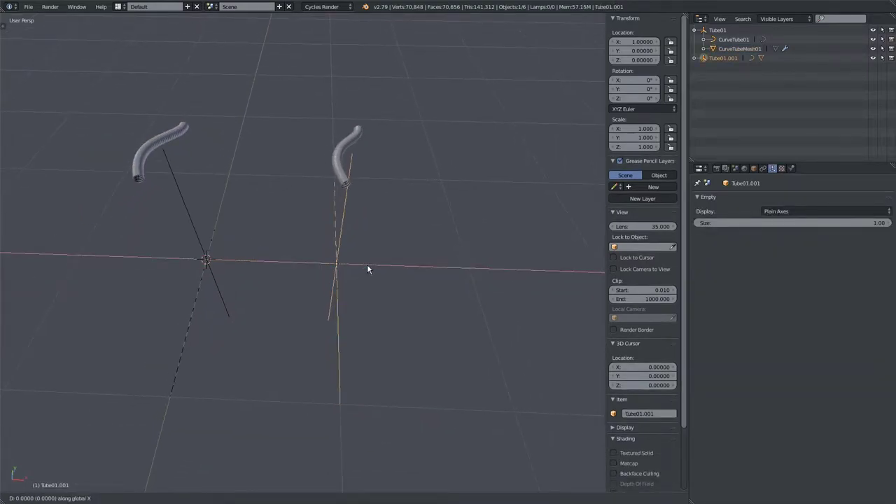
left_click(248, 271)
middle_click_drag(307, 223, 388, 239)
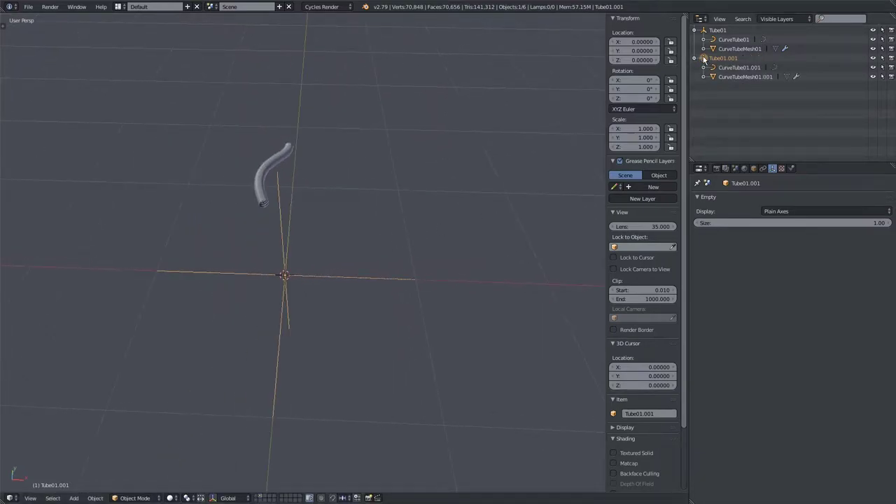
left_click(734, 67)
Step: Try moving the control points of CurveTube01.001 in edit mode
key("Tab")
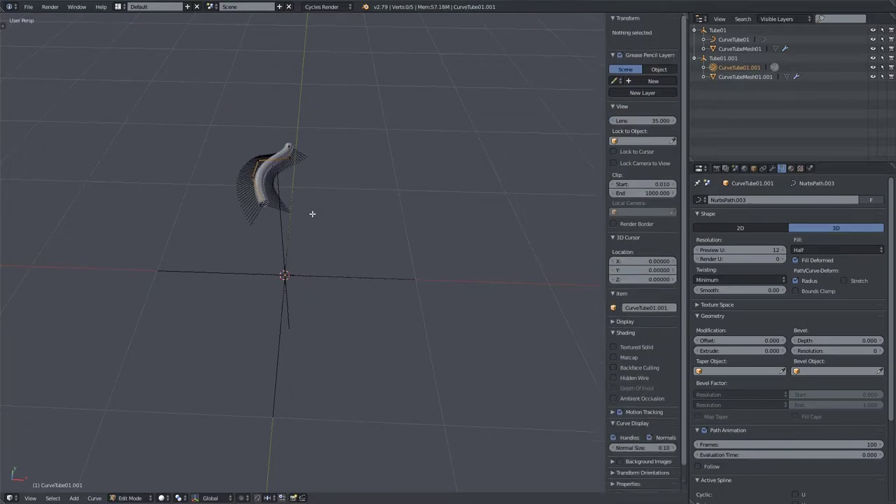
key("g")
right_click(339, 225)
key("Tab")
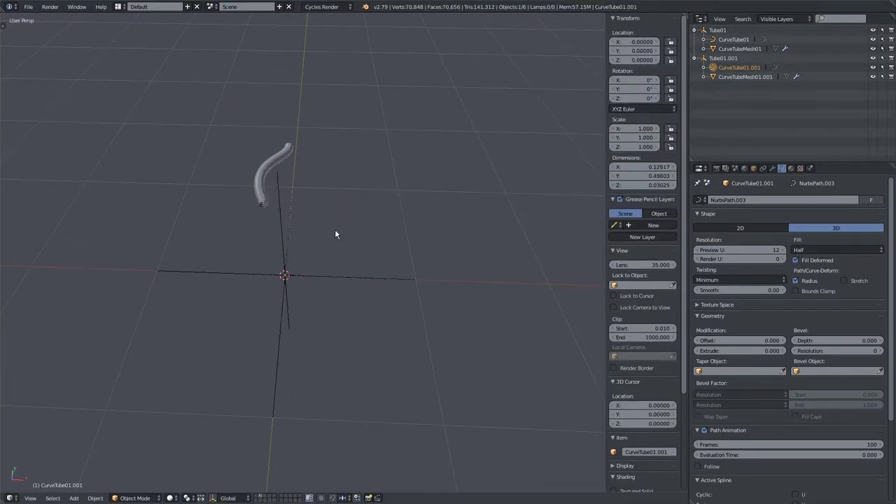
middle_click_drag(246, 313, 280, 280)
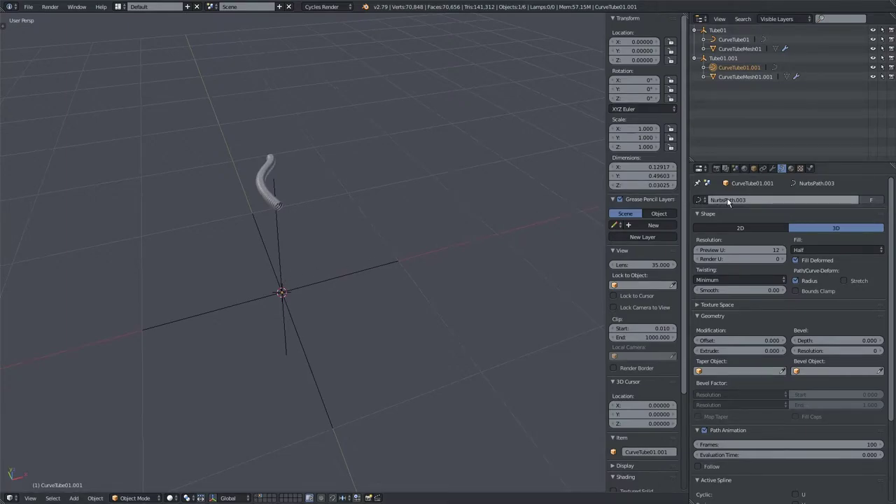
middle_click_drag(233, 204, 256, 229)
key("Tab")
key("g")
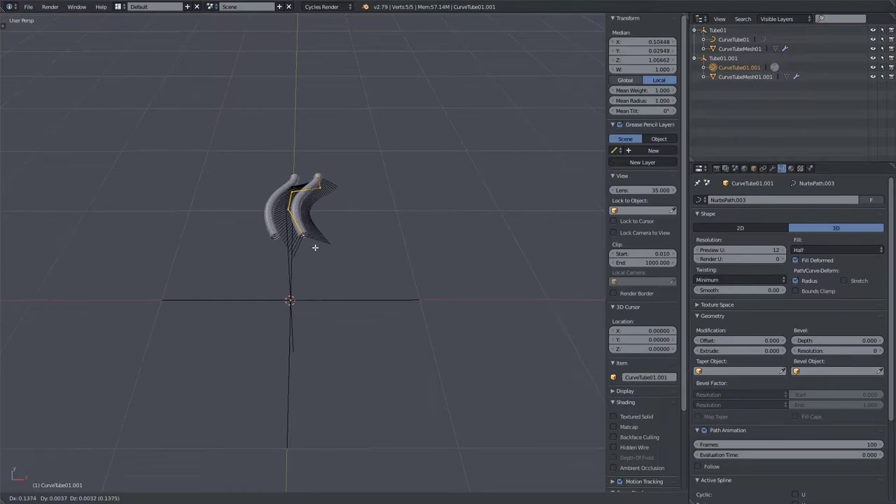
right_click(262, 238)
key("Tab")
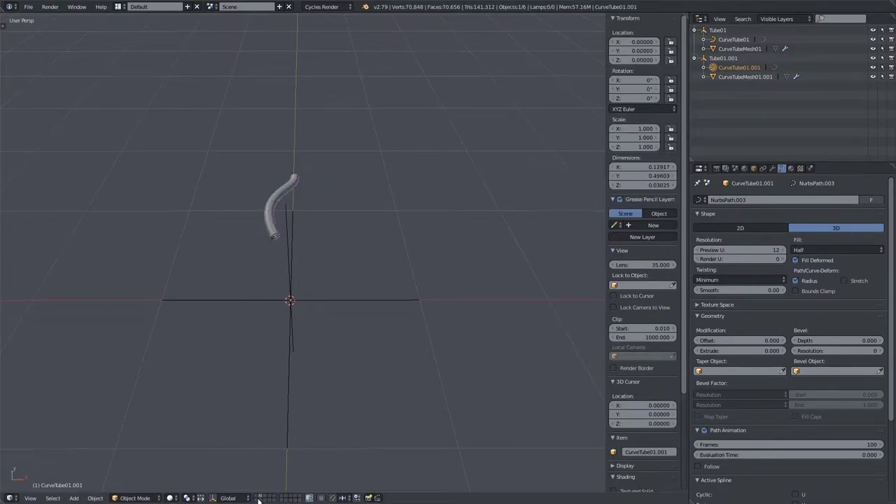
Step: Show the layer with the reference tube and rings alongside the tubes, and start editing the control points of CurveTube01.001
left_click(257, 497, "shift")
middle_click_drag(274, 400, 143, 218)
key("Tab")
scroll(282, 230, "up", 3)
middle_click_drag(210, 178, 260, 248, "shift")
key("a")
key("a")
scroll(324, 222, "up", 3)
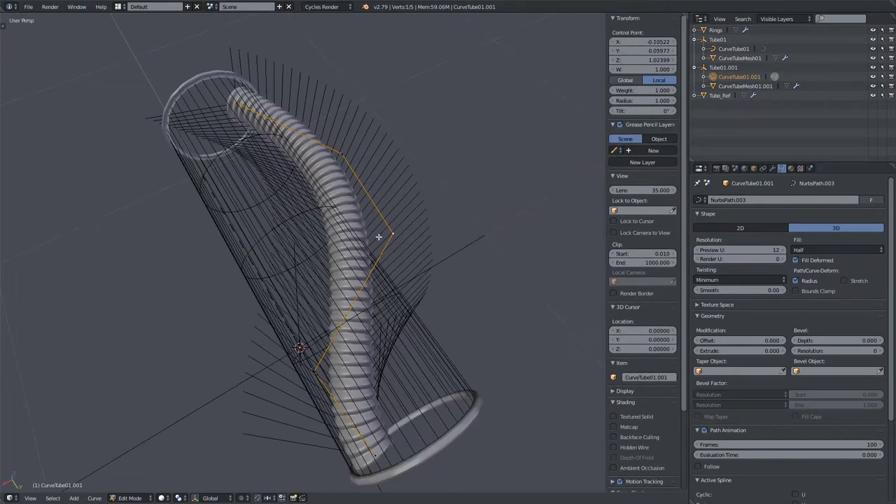
Step: Reposition the control points of CurveTube01.001 inside the reference tube, placing one end at about X 0.047, Y -0.255, Z 0.990
key("g")
left_click(230, 141)
middle_click_drag(233, 128, 284, 216)
key("g")
left_click(211, 116)
scroll(262, 203, "up", 5)
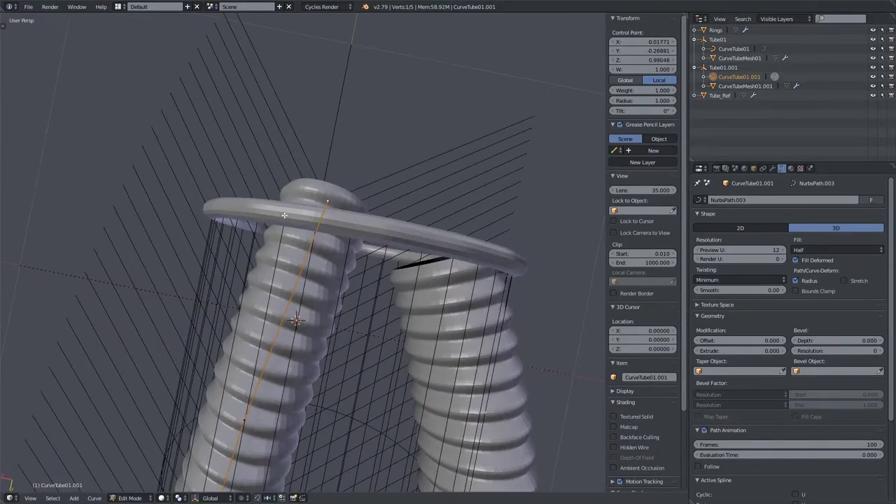
key("g")
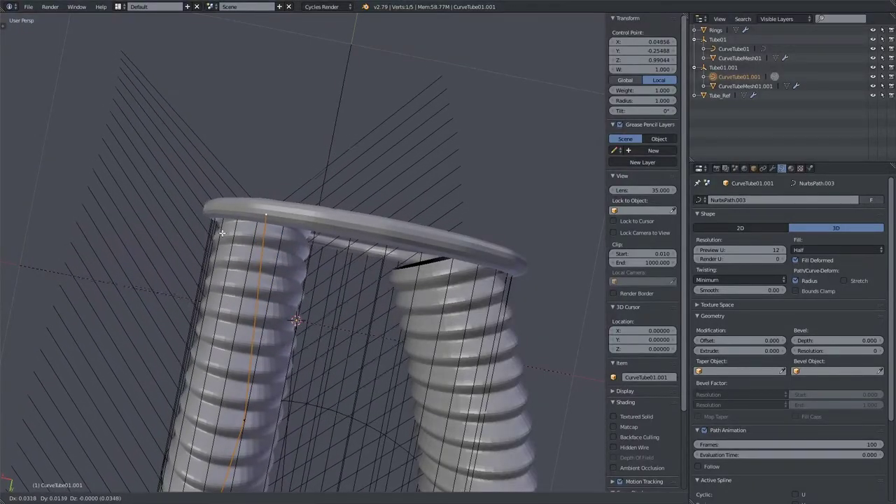
left_click(227, 233)
scroll(238, 294, "down", 8)
middle_click_drag(240, 299, 267, 257)
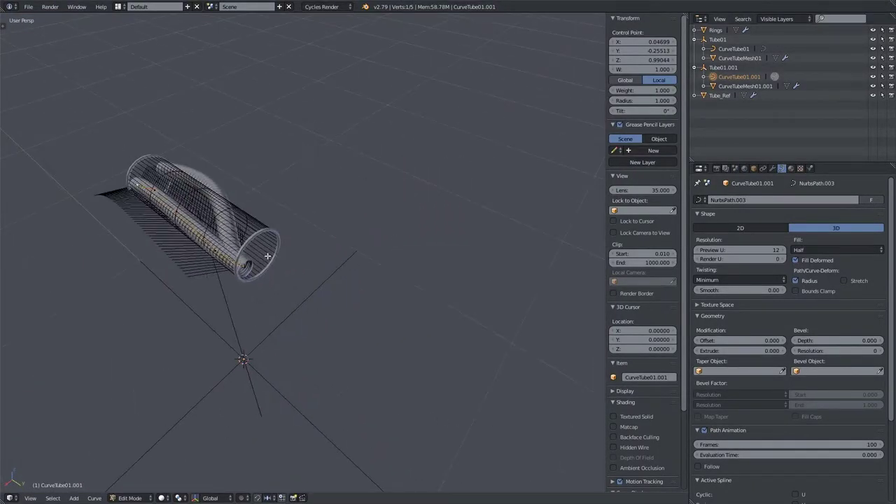
Step: Raise the curve's control point near the rear of the reference tube to bend the duplicated tube upward
key("g")
left_click(231, 219)
middle_click_drag(231, 219, 276, 184)
key("KP_Decimal")
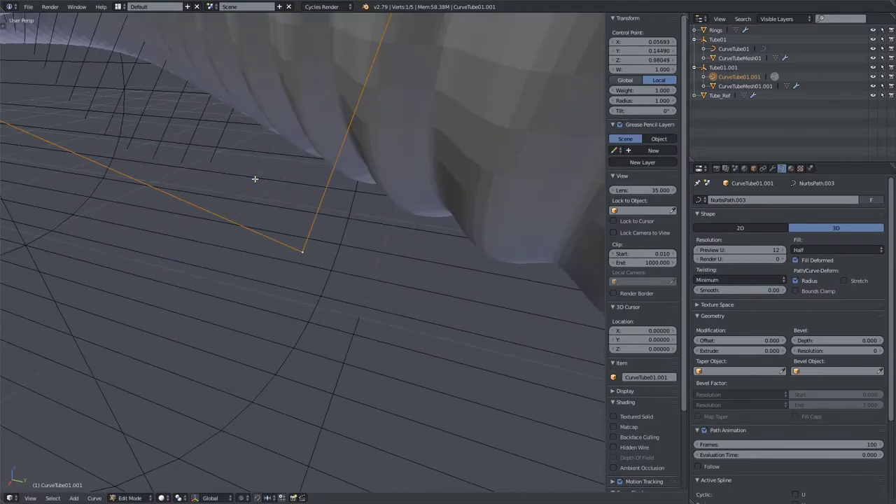
scroll(264, 168, "down", 9)
middle_click_drag(341, 228, 283, 213)
key("g")
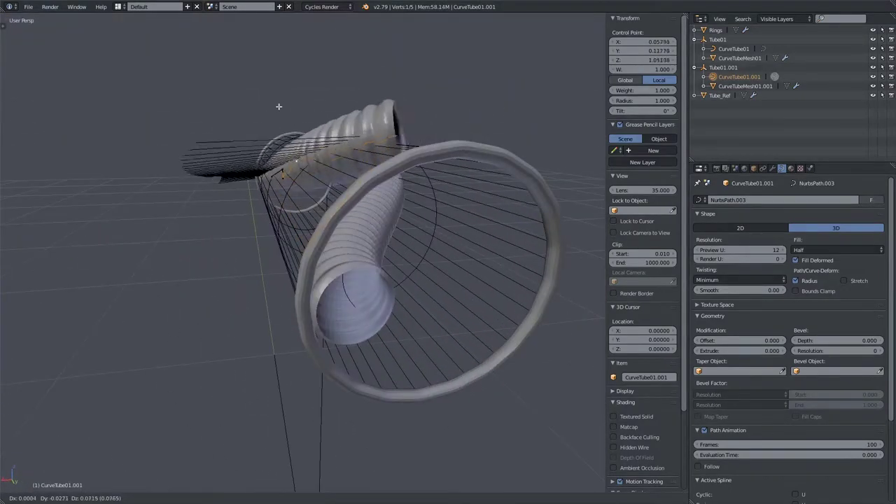
middle_click_drag(501, 217, 292, 268)
left_click(368, 355)
Step: Add a sixth control point and reposition the rear points, placing the curve's end at about X -0.041, Y 0.250, Z 0.986
key("g")
left_click(285, 254)
right_click(382, 182)
key("g")
left_click(386, 224)
middle_click_drag(387, 225, 364, 347)
key("g")
left_click(435, 245)
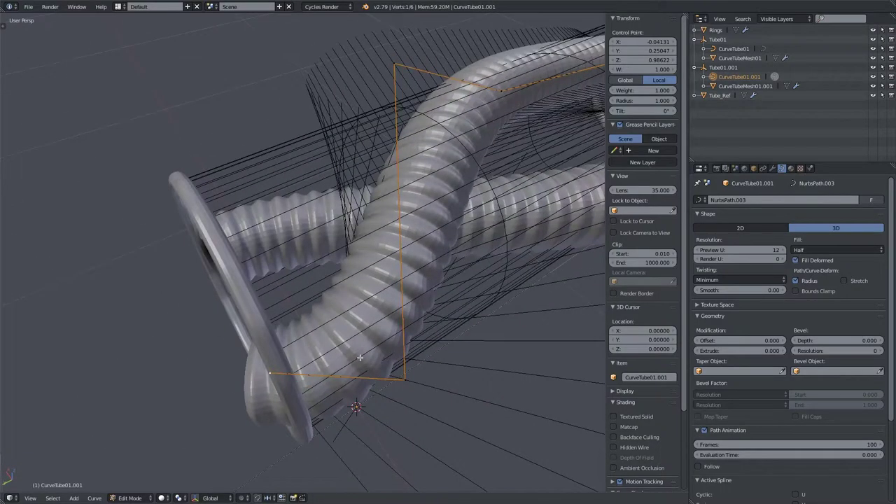
Step: Shift the point beside the rear end horizontally, and move the end point to about X -0.045, Y 0.250, Z 0.984
key("g")
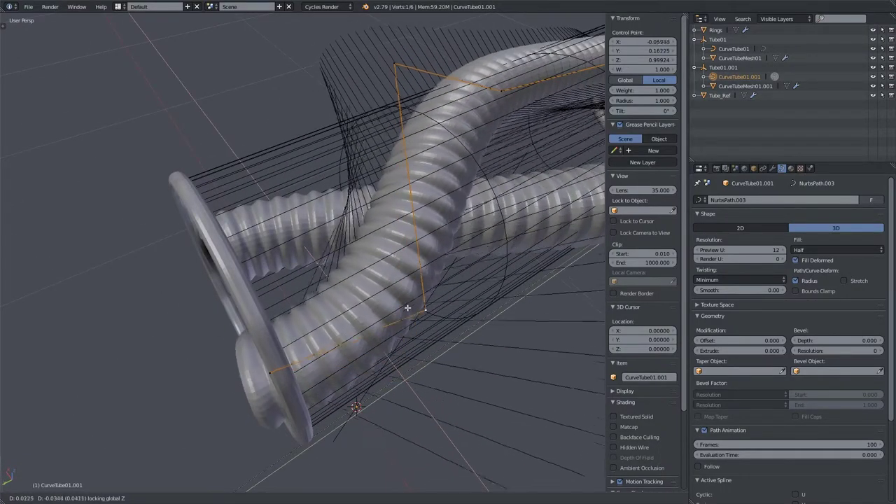
left_click(287, 365)
key("g")
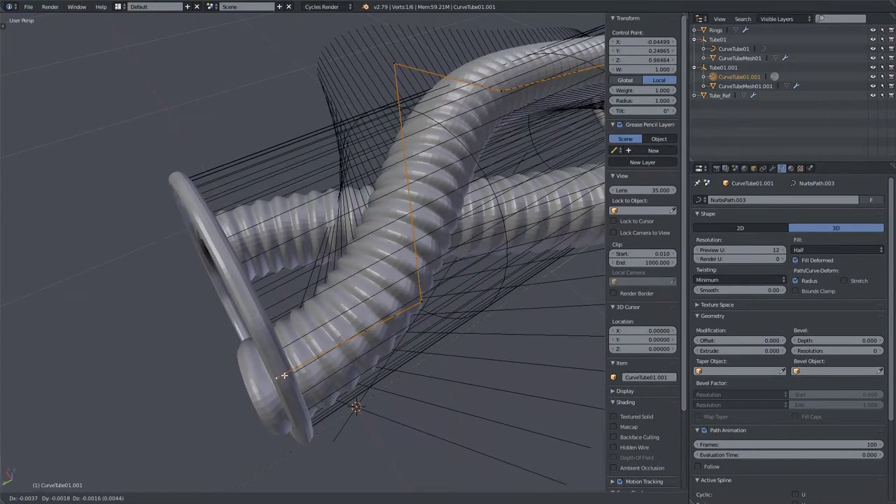
left_click(283, 375)
middle_click_drag(284, 375, 259, 260)
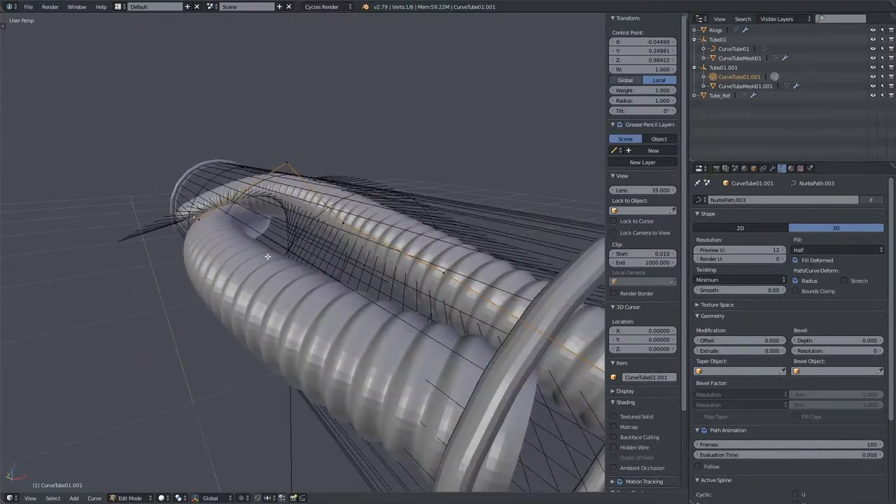
Step: Lower one middle control point to about Z 0.883, and raise the neighbouring point toward the rear to increase the curve's bend
middle_click_drag(346, 242, 322, 230)
key("g")
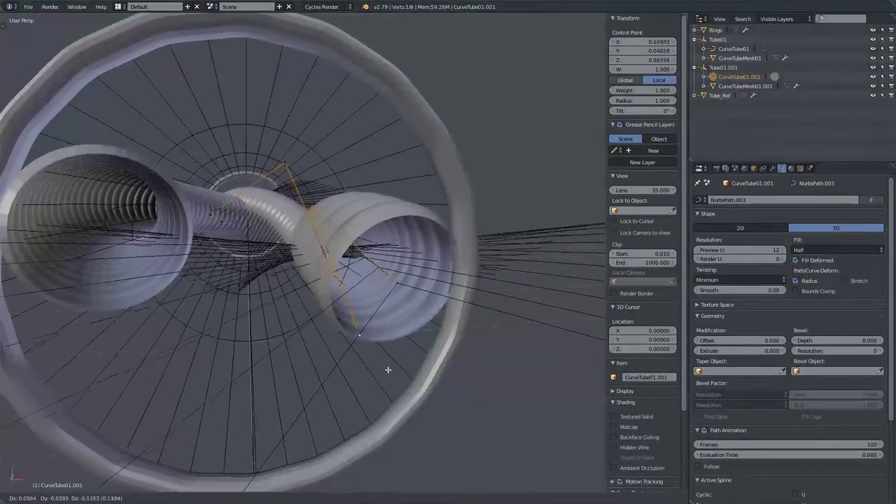
left_click(386, 369)
middle_click_drag(334, 318, 288, 183)
key("g")
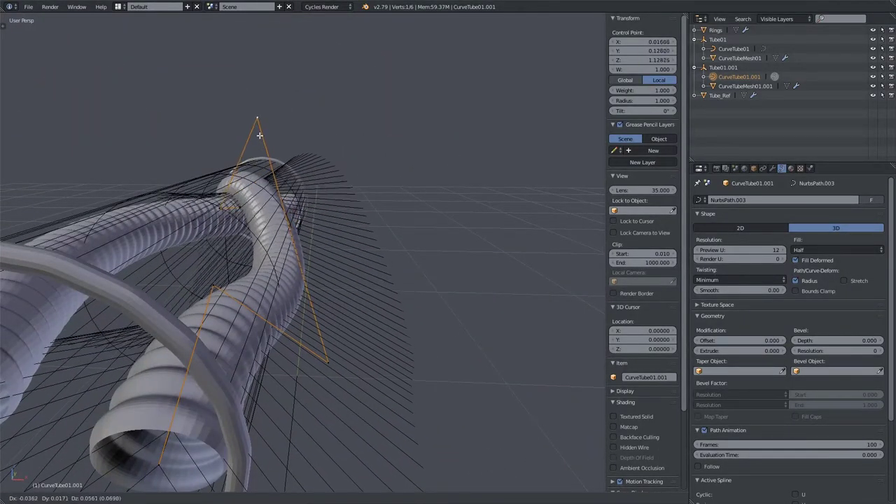
left_click(256, 110)
Step: Move a middle control point down to about X 0.117, Y -0.051, Z 0.863, and finish editing the curve
middle_click_drag(256, 110, 301, 225)
key("g")
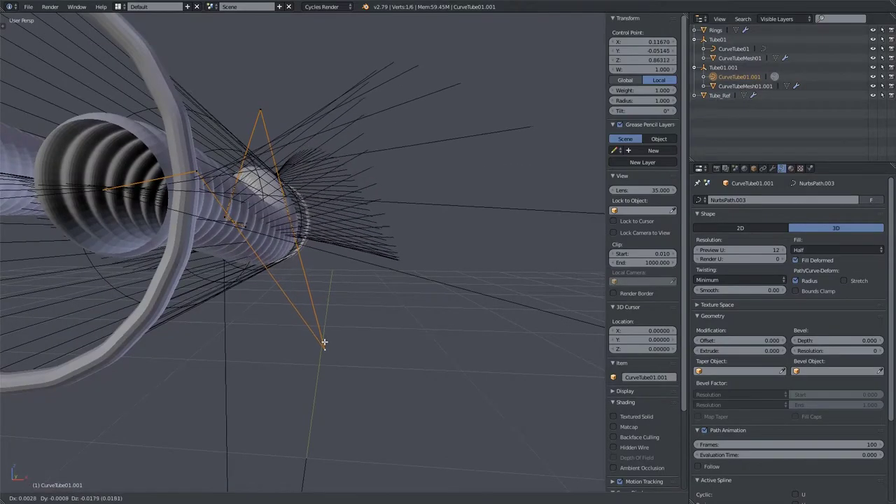
left_click(324, 342)
scroll(302, 280, "down", 6)
key("Tab")
mouse_move(302, 280)
middle_mouse_down()
mouse_move(285, 298)
mouse_move(293, 294)
middle_mouse_up()
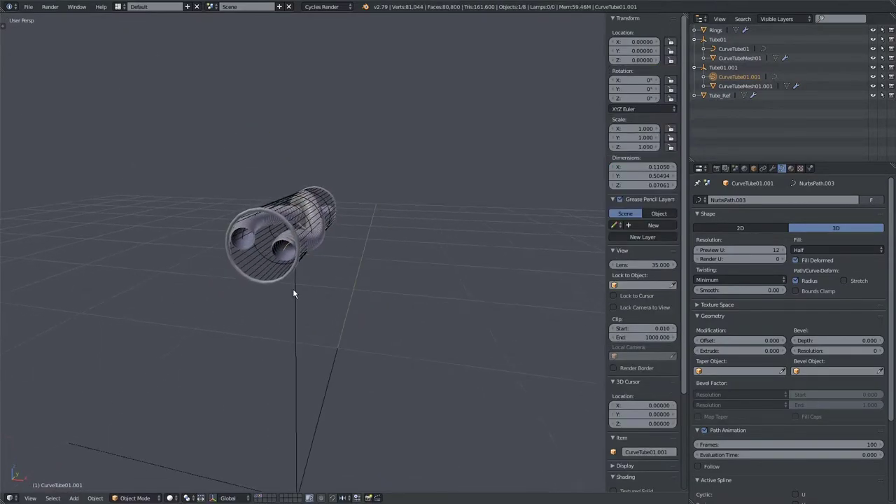
Step: Show only the tube layer, and duplicate the Tube01.001 empty with its curve and mesh in place
left_click(260, 499)
middle_click_drag(278, 440, 336, 301)
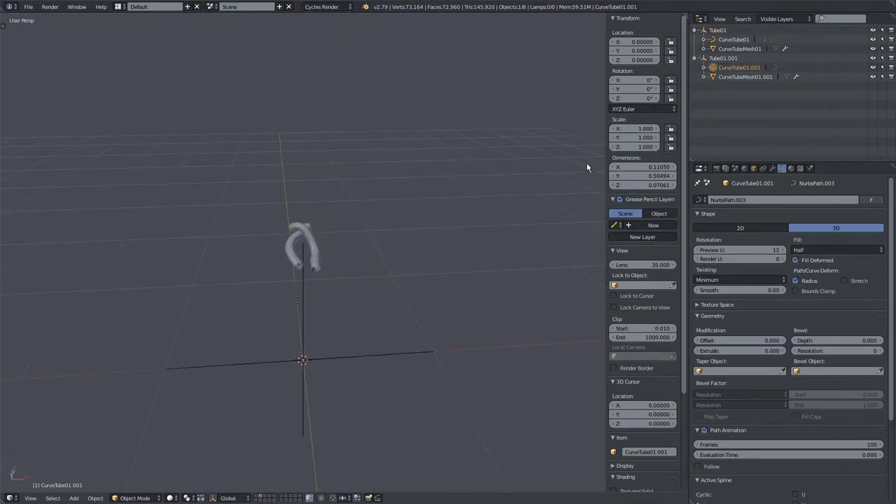
left_click(723, 58)
left_click(735, 68, "ctrl")
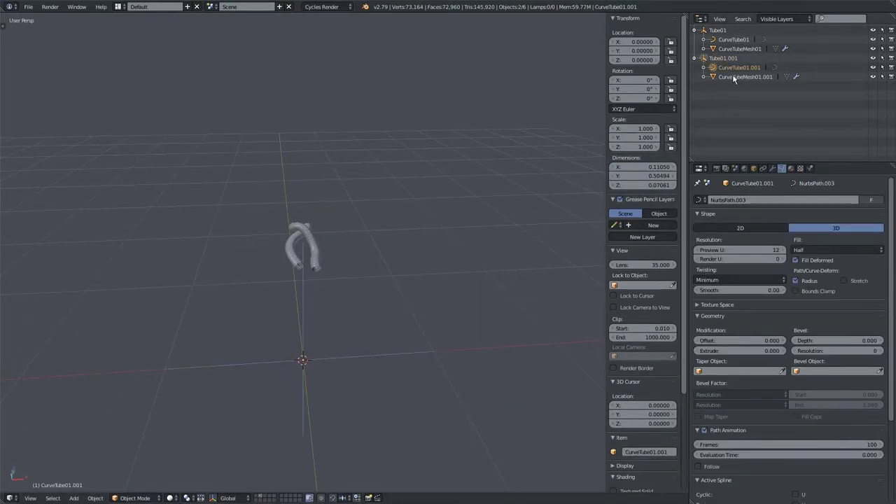
left_click(742, 76, "ctrl")
middle_click_drag(361, 244, 342, 267)
key("shift+d")
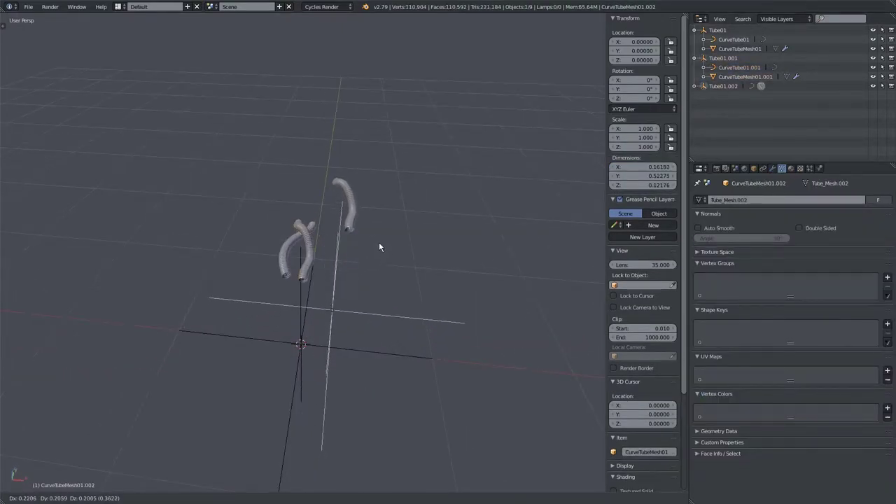
right_click(383, 234)
Step: Link CurveTubeMesh01.002 to the shared Tube_Mesh data, and select its curve CurveTube01.002
left_click(693, 87)
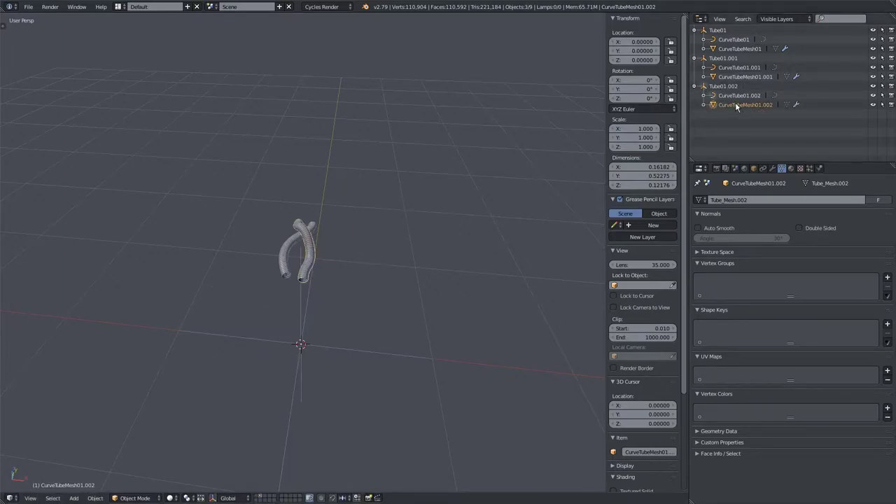
left_click(704, 199)
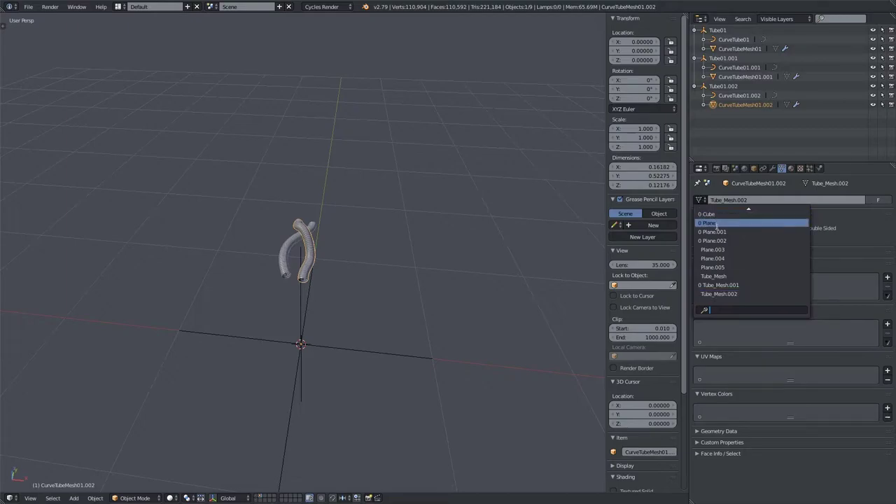
left_click(728, 276)
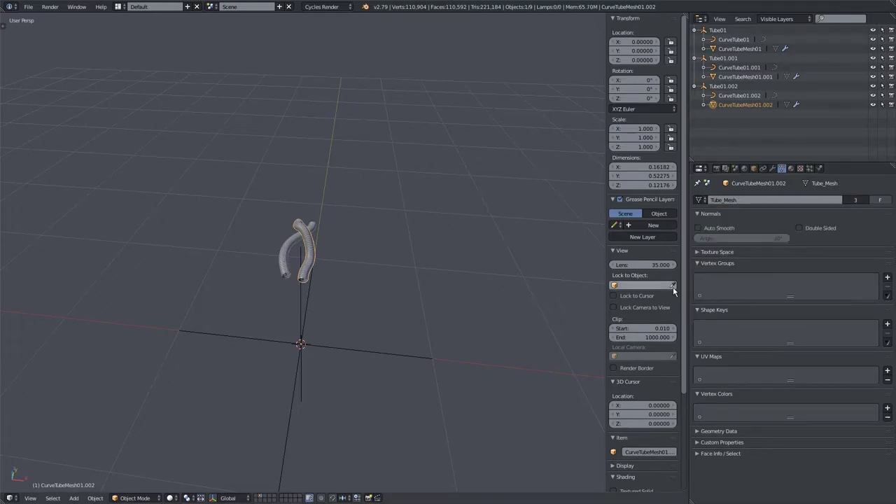
left_click(735, 96)
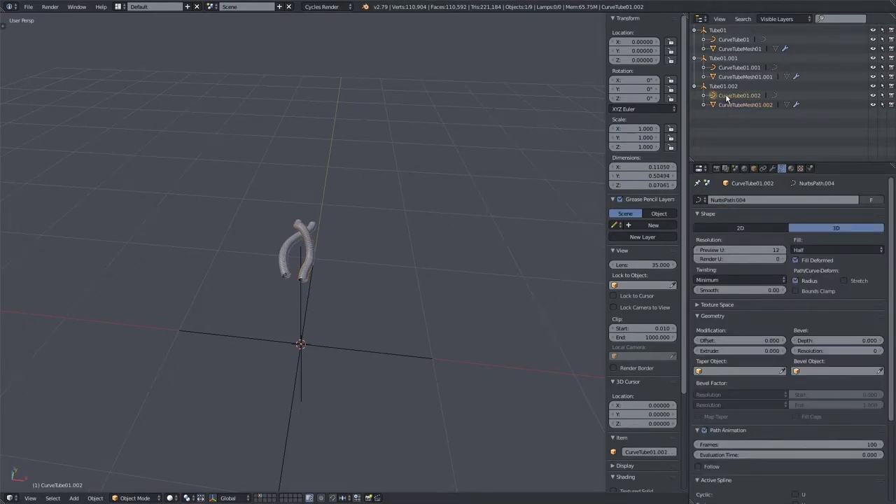
middle_click_drag(343, 231, 357, 220)
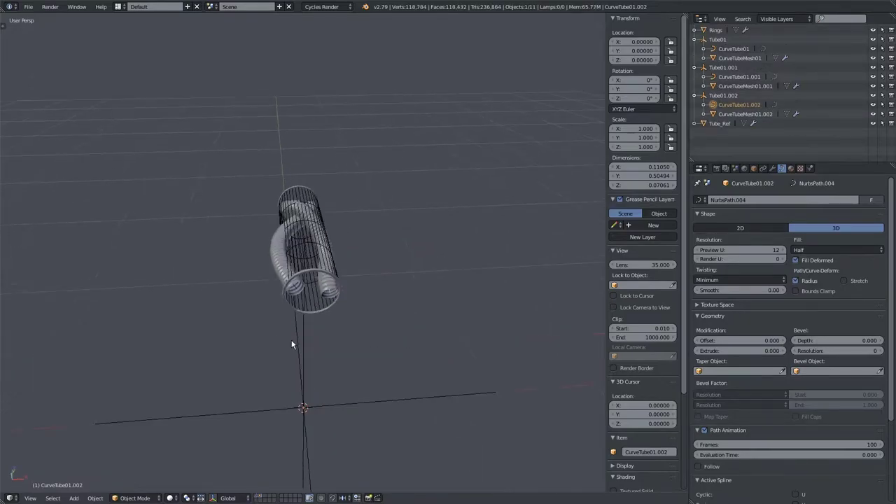
Step: Edit CurveTube01.002 and move all of its control points together into a different position within the reference tube
key("Tab")
middle_click_drag(292, 340, 226, 280)
key("g")
left_click(315, 297)
scroll(315, 297, "up", 5)
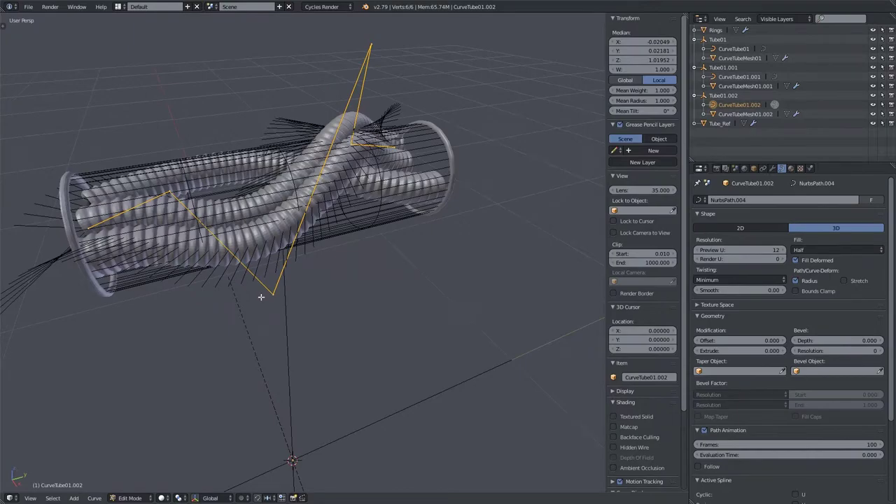
key("g")
left_click(198, 206)
middle_click_drag(198, 206, 324, 286)
Step: Reposition individual control points near one end of CurveTube01.002, placing one at about X -0.031, Y 0.209, Z 0.929
key("g")
key("g")
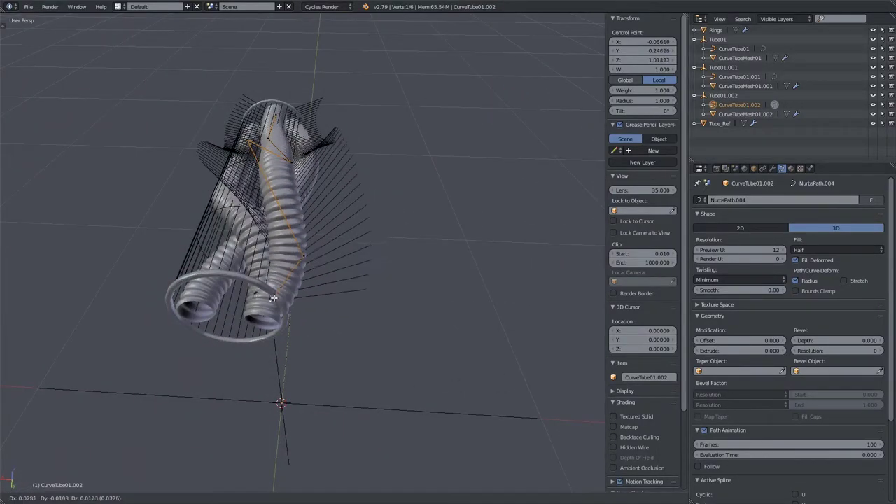
left_click(252, 283)
key("g")
left_click(309, 242)
middle_click_drag(309, 242, 219, 197)
key("g")
left_click(236, 253)
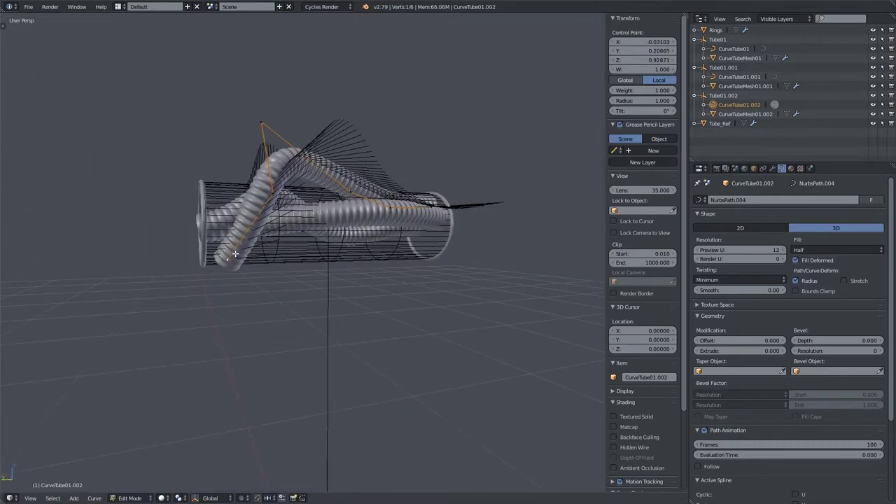
Step: Move further control points of CurveTube01.002 to refine its bend around the neighbouring tubes
key("g")
left_click(235, 260)
middle_click_drag(235, 261, 319, 305)
scroll(313, 268, "up", 3)
key("g")
left_click(282, 262)
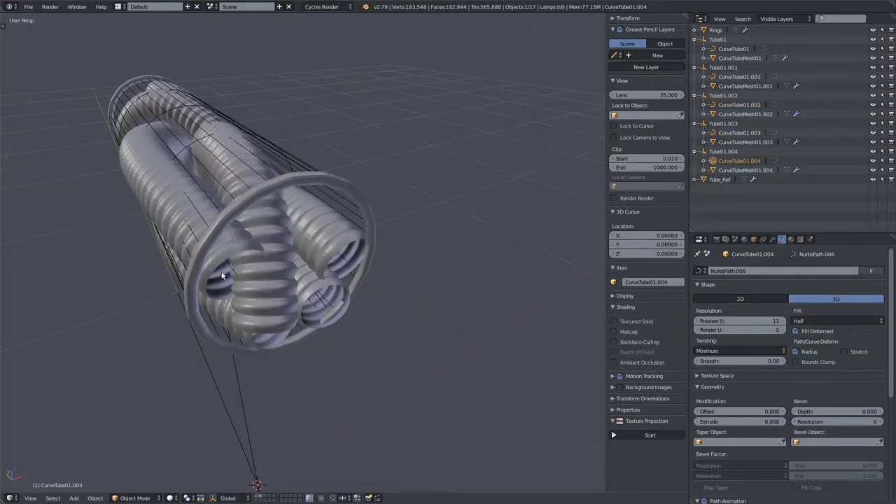
Step: Examine the five-tube bundle from all sides and up close for how the tubes cross and fill the reference tube
middle_click_drag(276, 255, 217, 278)
scroll(216, 280, "down", 2)
mouse_move(495, 214)
middle_mouse_down()
mouse_move(404, 225)
mouse_move(528, 168)
mouse_move(566, 203)
mouse_move(174, 222)
mouse_move(255, 247)
mouse_move(315, 224)
mouse_move(287, 184)
mouse_move(358, 220)
mouse_move(405, 224)
middle_mouse_up()
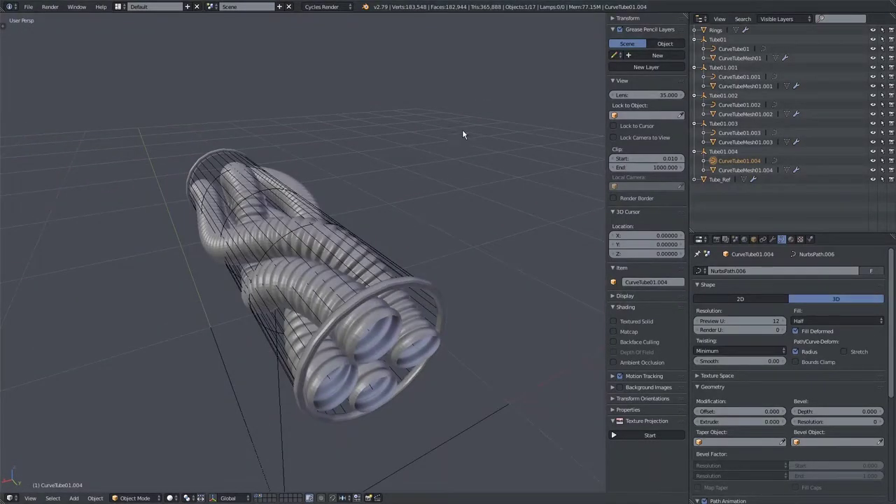
middle_click_drag(297, 230, 297, 293)
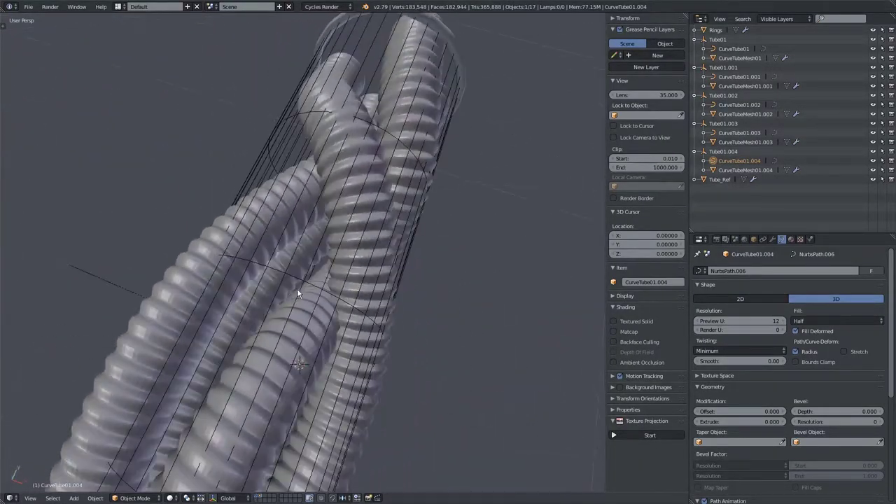
right_click(351, 279)
right_click(313, 327)
middle_click_drag(330, 308, 282, 247)
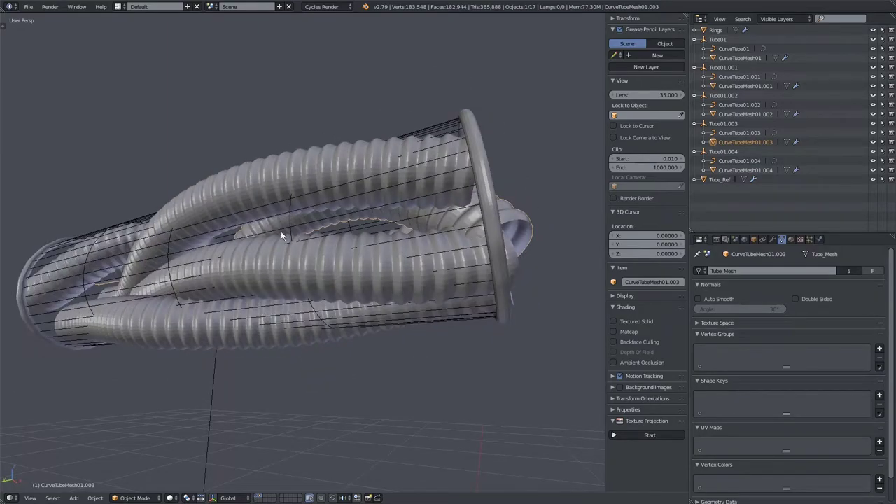
middle_click_drag(331, 284, 136, 260)
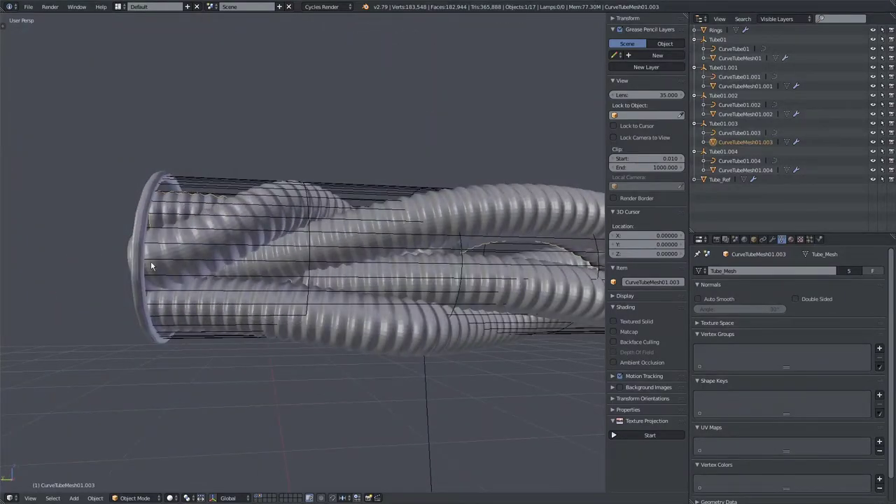
scroll(319, 298, "up", 3)
scroll(270, 287, "down", 5)
middle_click_drag(275, 281, 278, 208)
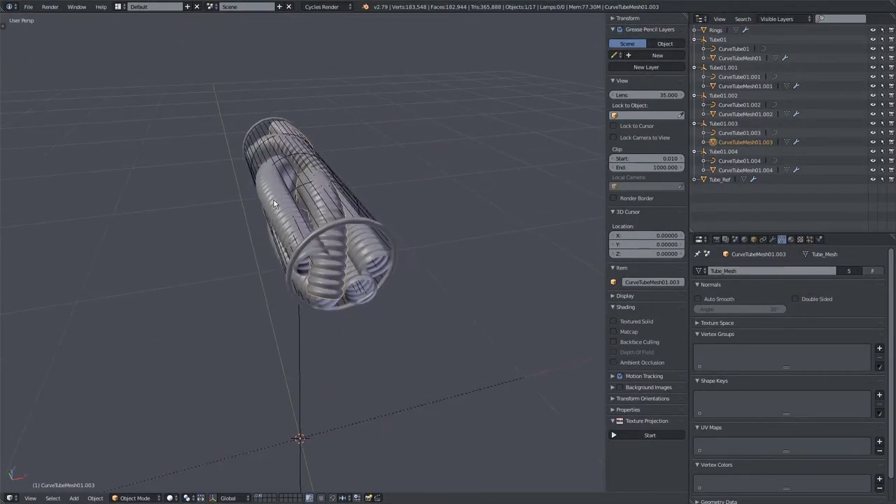
Step: Show only the tube layer, and save the file over the existing version
left_click(260, 495)
middle_click_drag(282, 384, 362, 250)
key("ctrl+s")
left_click(241, 288)
key("a")
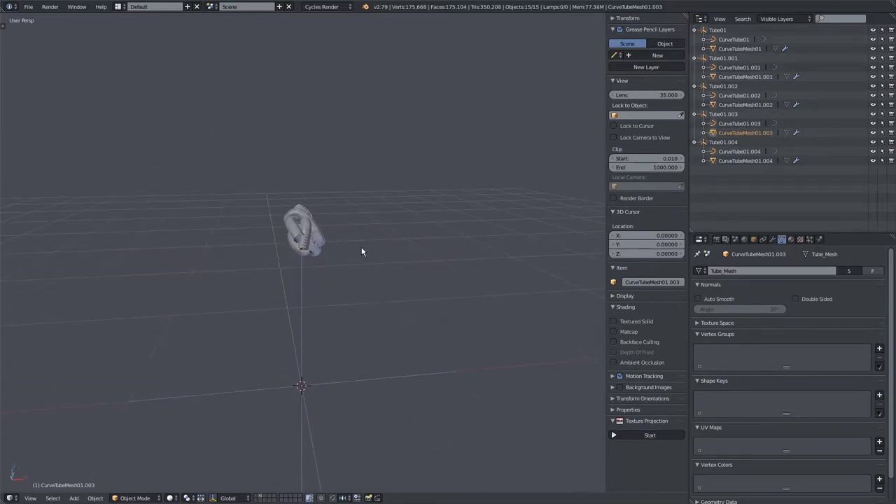
left_click(29, 7)
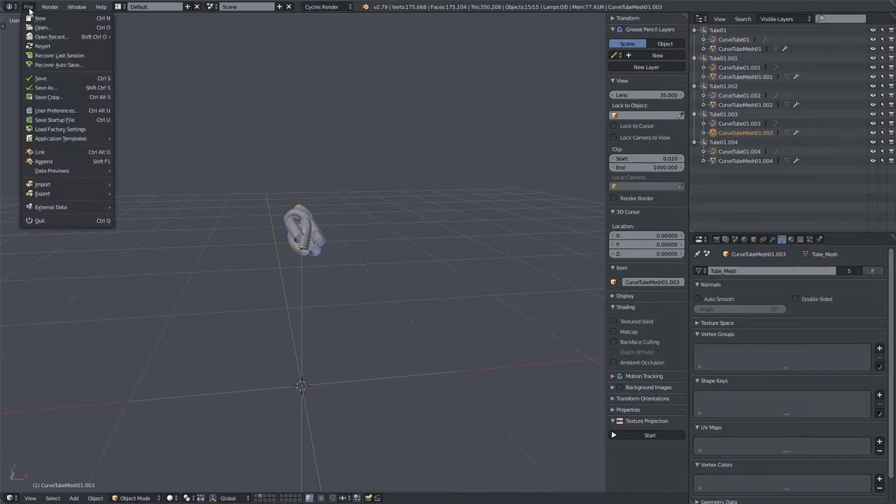
mouse_move(72, 195)
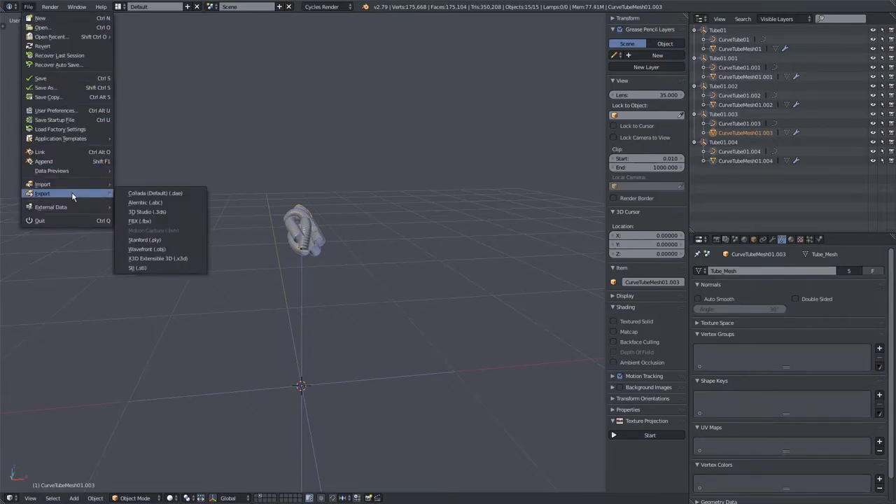
left_click(180, 249)
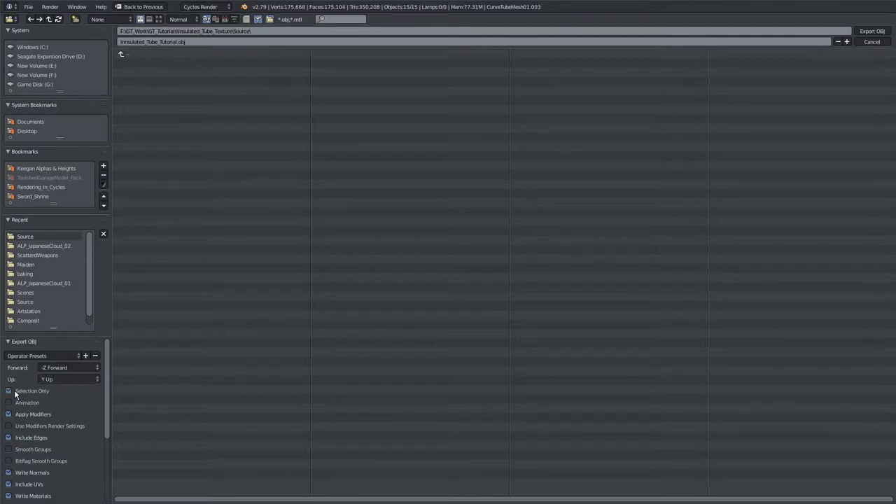
left_click_drag(107, 396, 100, 417)
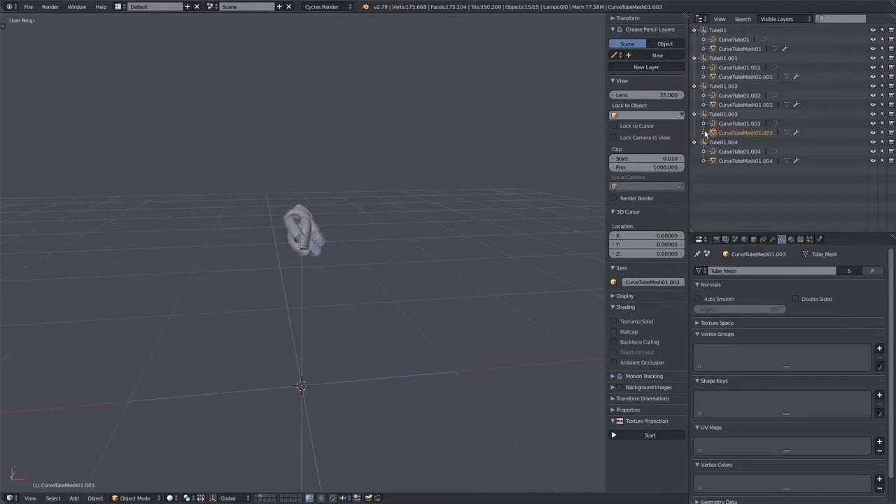
Step: Raise the Subsurf modifier's view subdivisions on CurveTubeMesh01.004 to 3
scroll(310, 230, "up", 4)
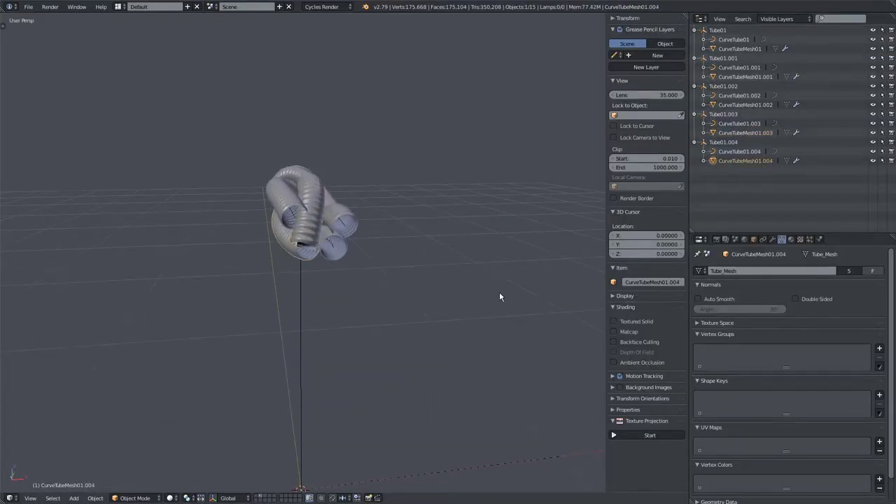
left_click(772, 239)
scroll(341, 273, "up", 3)
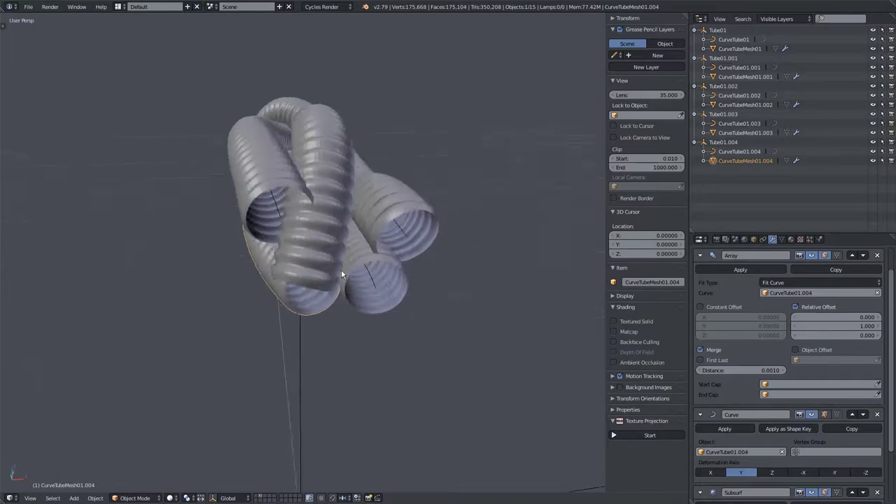
scroll(336, 263, "up", 5)
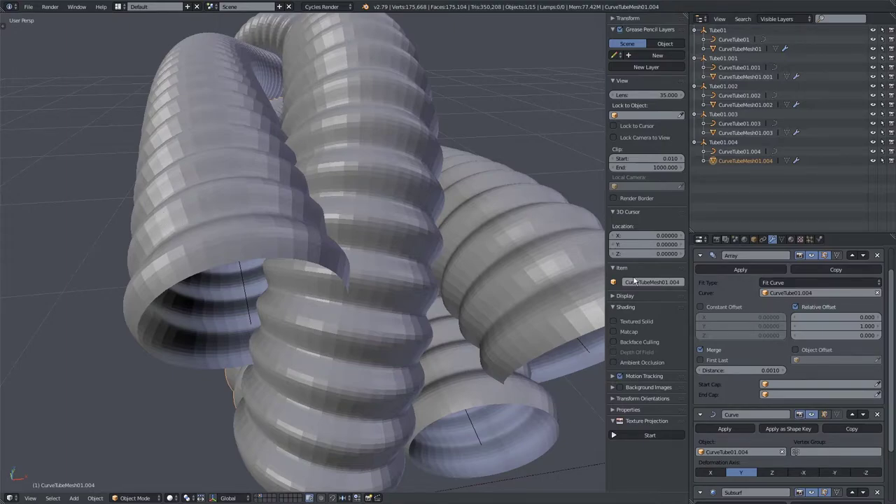
scroll(724, 308, "up", 2)
left_click(700, 285)
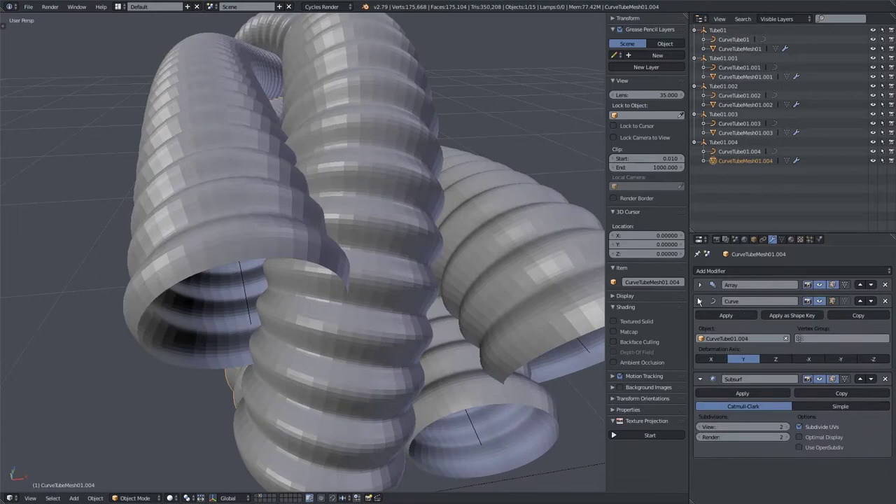
scroll(291, 291, "down", 5)
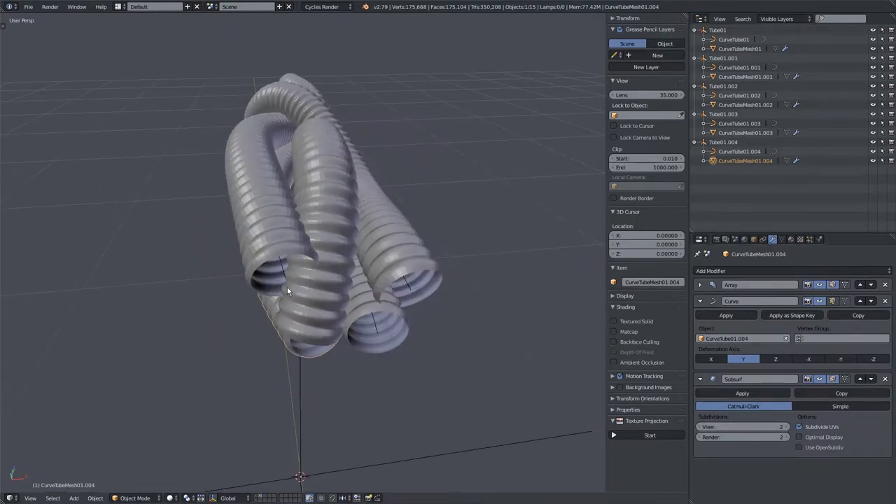
middle_click_drag(316, 325, 349, 292)
scroll(306, 317, "up", 5)
scroll(307, 317, "down", 3)
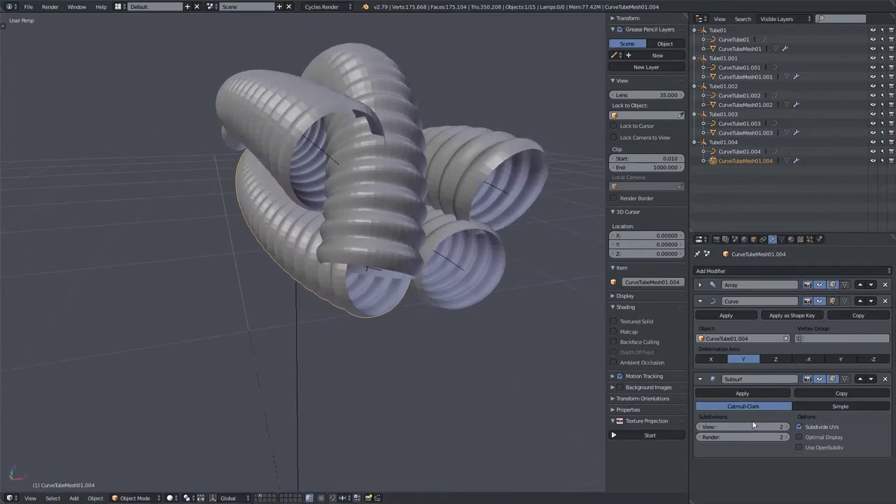
left_click(784, 427)
Step: Select the other four tube meshes, set their Subsurf view level to 3, and check the smoothed ribs
right_click(398, 242)
scroll(763, 452, "down", 4)
right_click(442, 234, "shift")
right_click(465, 190, "shift")
right_click(285, 160, "shift")
key("ctrl+3")
middle_click_drag(280, 172, 348, 226)
middle_click_drag(291, 231, 242, 249, "shift")
scroll(306, 265, "up", 4)
scroll(350, 294, "down", 5)
scroll(244, 290, "down", 3)
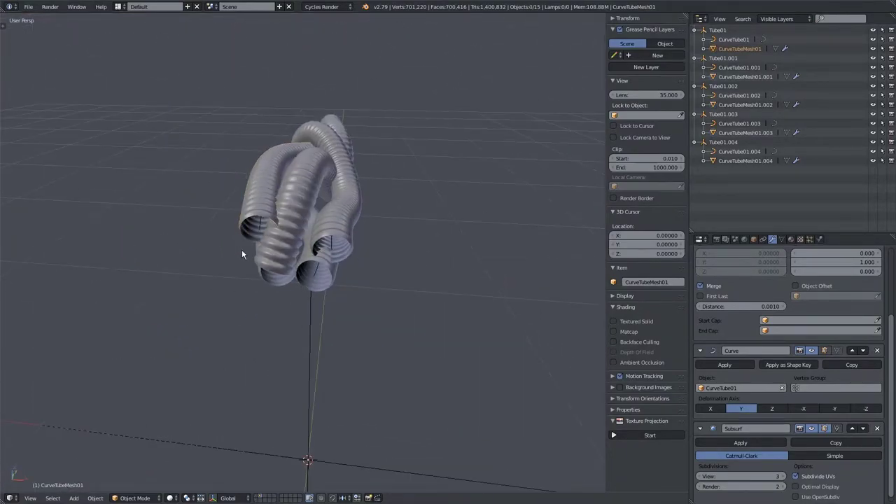
Step: Select all tube objects and set up a Wavefront OBJ export with Selection Only enabled
key("a")
left_click(28, 6)
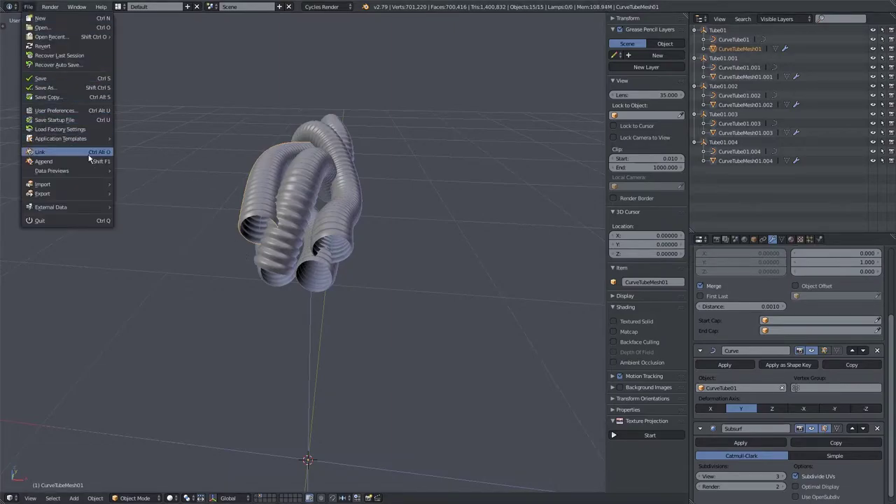
mouse_move(91, 195)
left_click(175, 255)
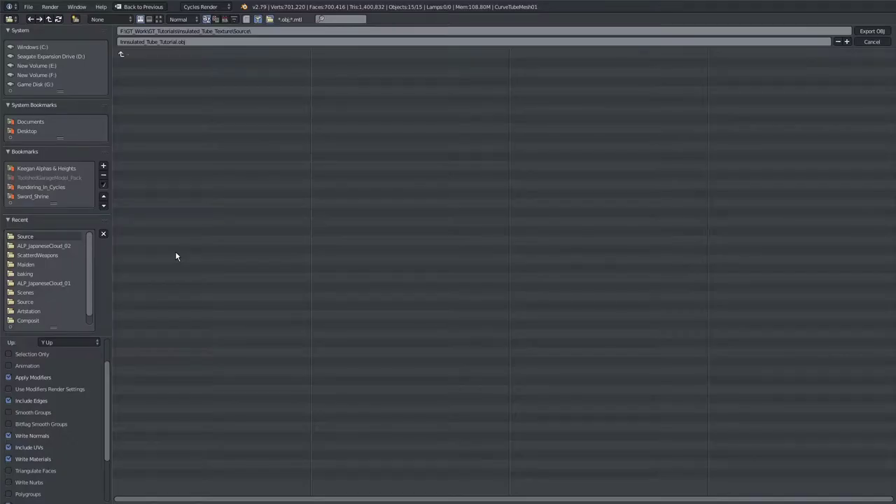
scroll(112, 360, "up", 2)
scroll(111, 364, "up", 1)
left_click(15, 391)
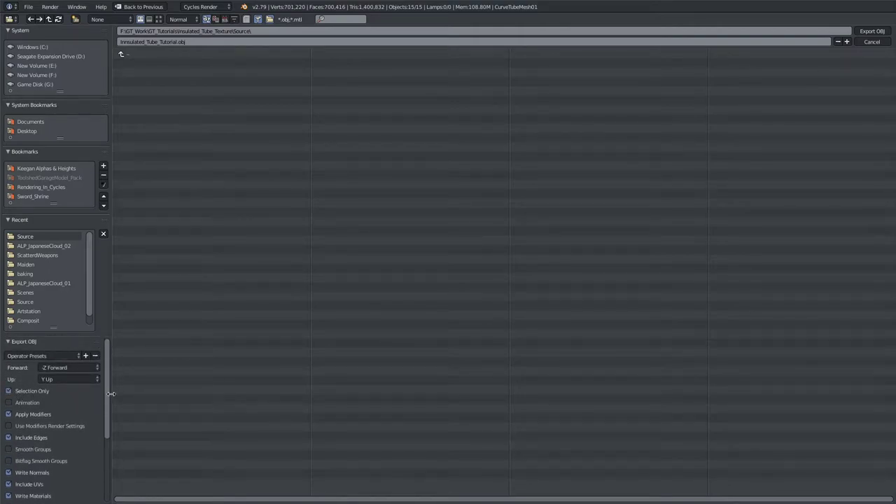
Step: Review the remaining OBJ options and export the tubes as Innsulated_Tube_Tutorial.obj to the Insulated_Tube_Texture Source folder
scroll(108, 393, "down", 1)
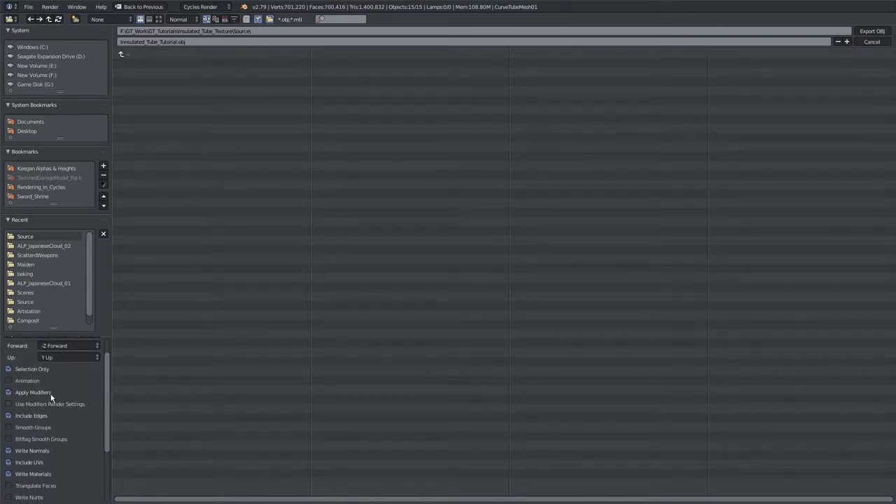
left_click_drag(104, 415, 104, 478)
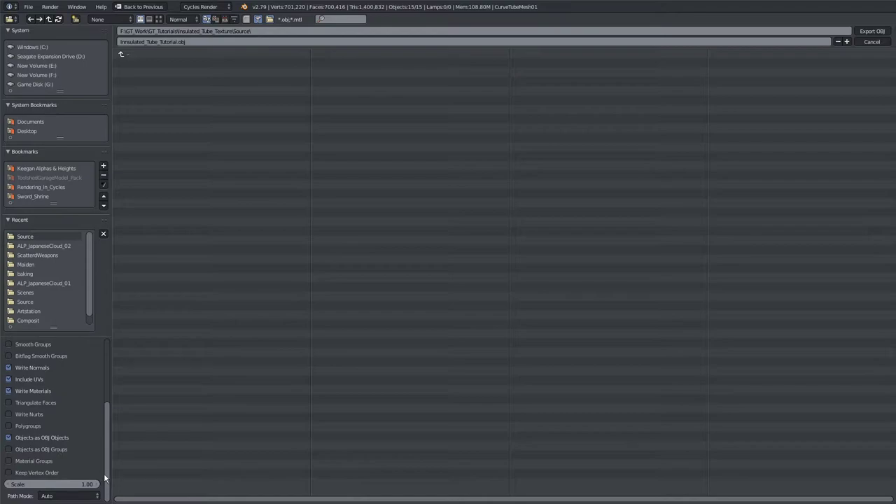
left_click_drag(105, 478, 128, 363)
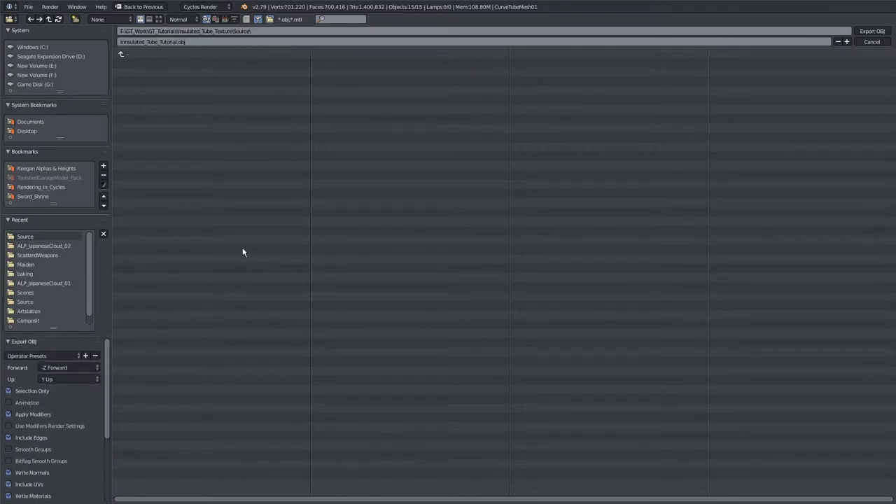
left_click(868, 32)
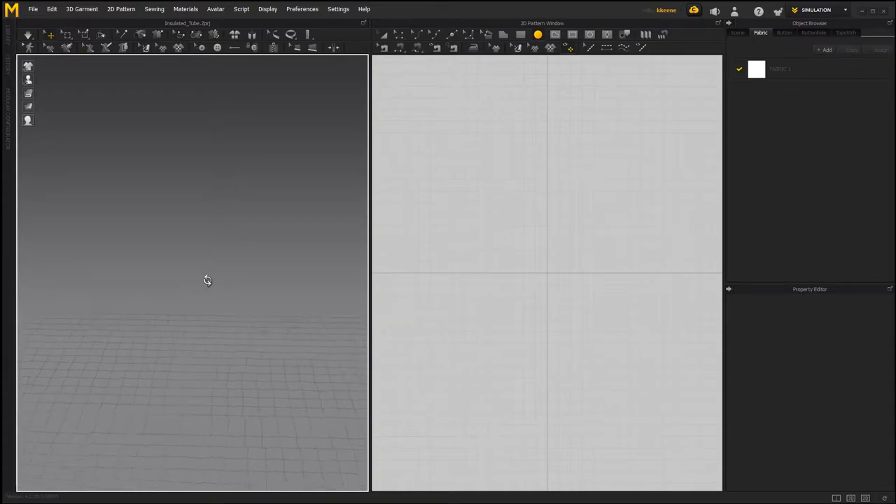
Step: Import Innsulated_Tube_Tutorial.obj as an avatar with the scale in metres, and dismiss the Avatar Editor
mouse_move(213, 279)
right_mouse_down()
mouse_move(209, 238)
mouse_move(172, 250)
mouse_move(194, 238)
mouse_move(202, 274)
mouse_move(226, 274)
right_mouse_up()
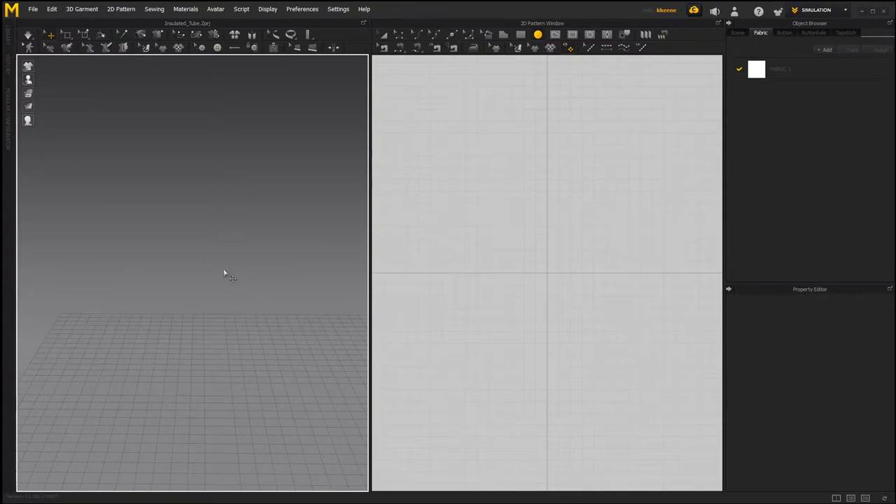
left_click(33, 11)
mouse_move(52, 109)
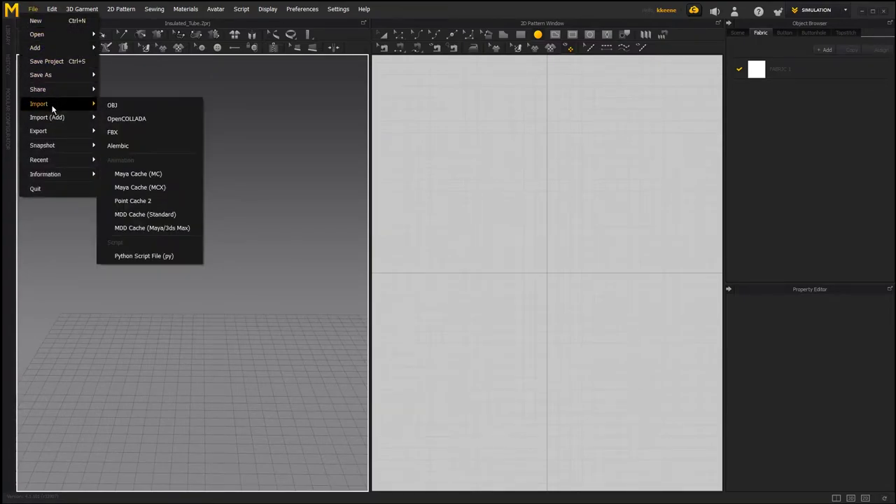
left_click(113, 106)
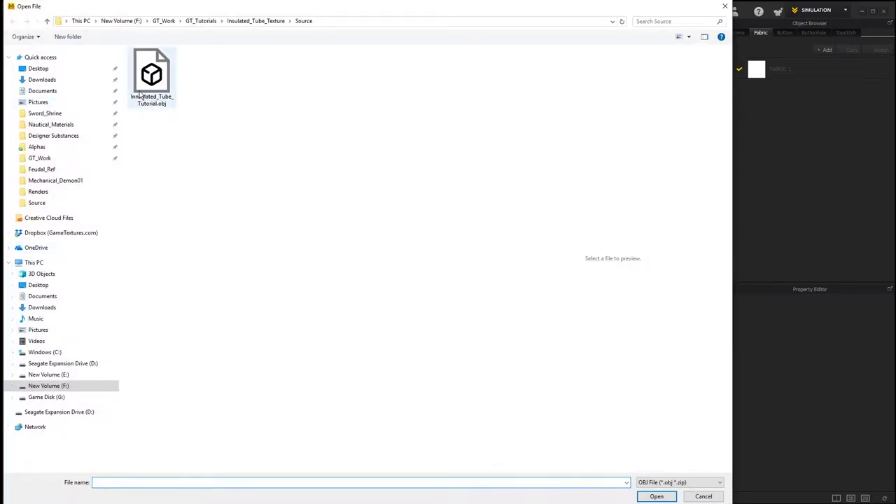
left_click(139, 94)
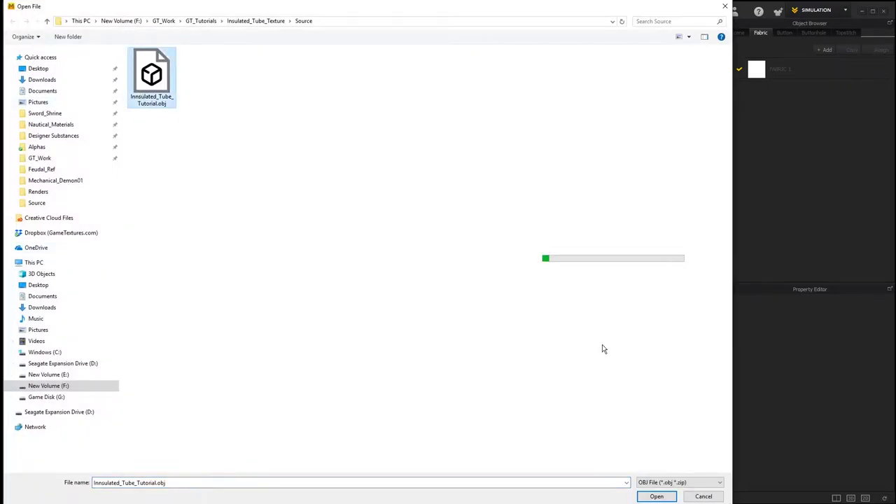
left_click(657, 496)
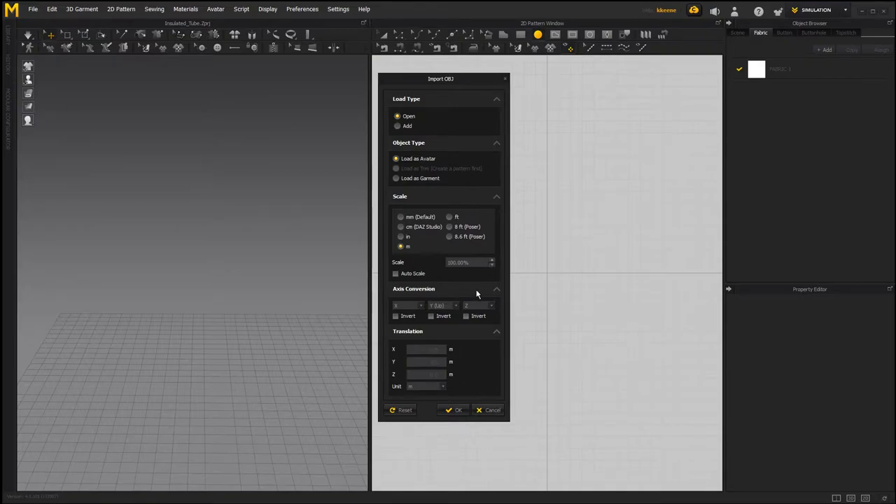
left_click(452, 410)
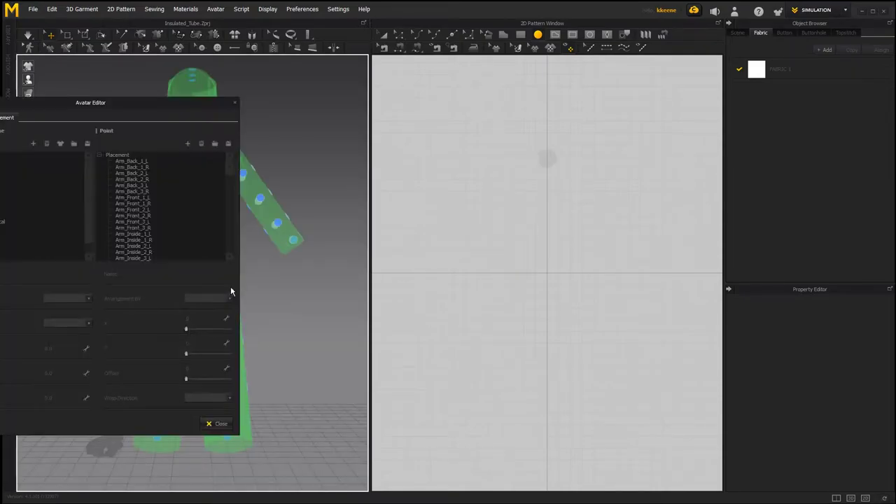
left_click_drag(103, 103, 429, 113)
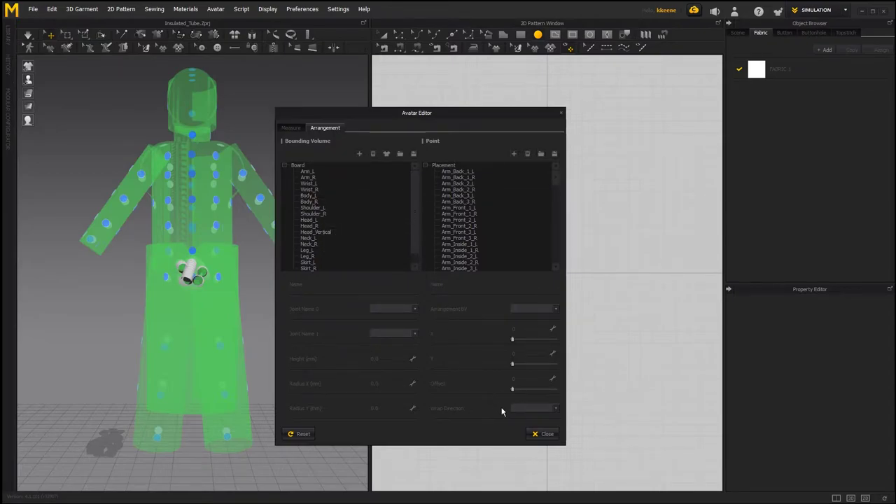
left_click(542, 434)
right_click_drag(218, 243, 248, 264)
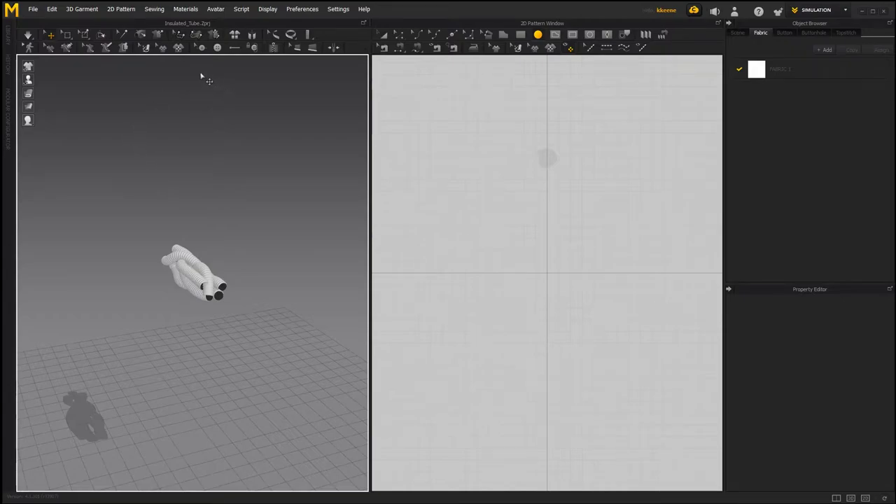
Step: Show the avatar's arrangement points and bounding volumes around the tubes, and hide both again
mouse_move(30, 81)
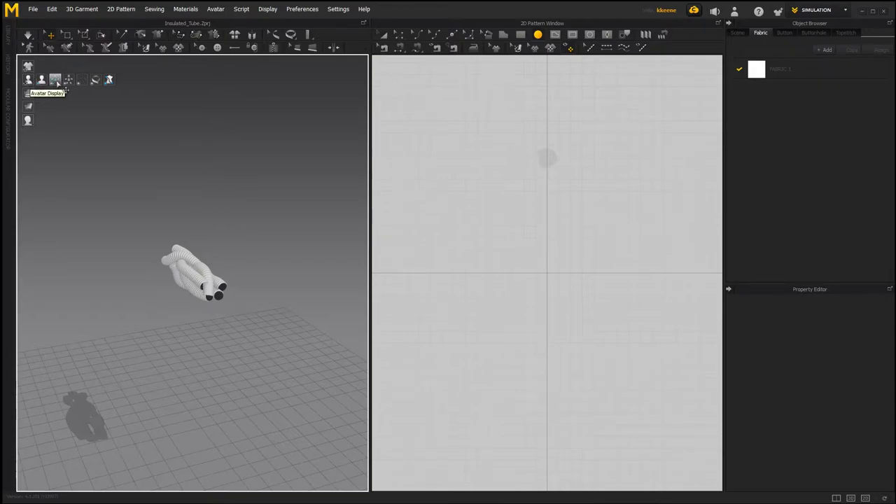
left_click(54, 80)
left_click(70, 81)
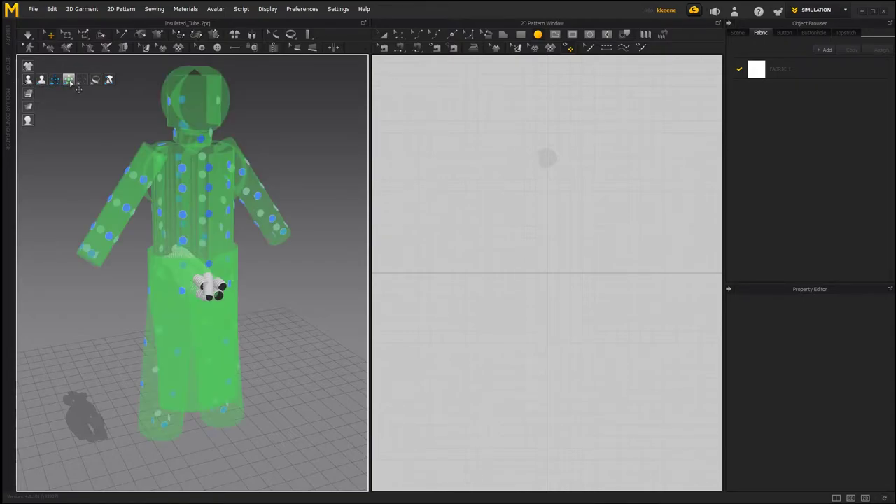
left_click(70, 80)
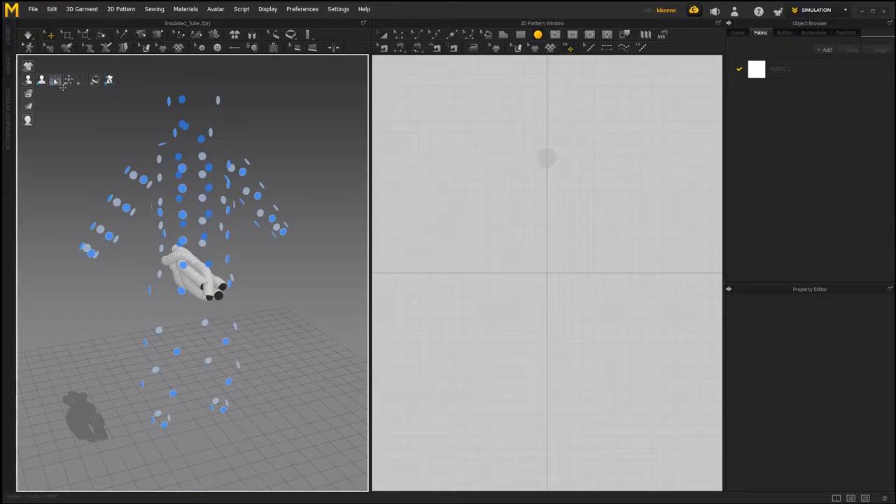
left_click(54, 80)
Step: Examine the imported tube bundle from several angles and its placement relative to the 2D pattern area
right_click_drag(174, 133, 184, 219)
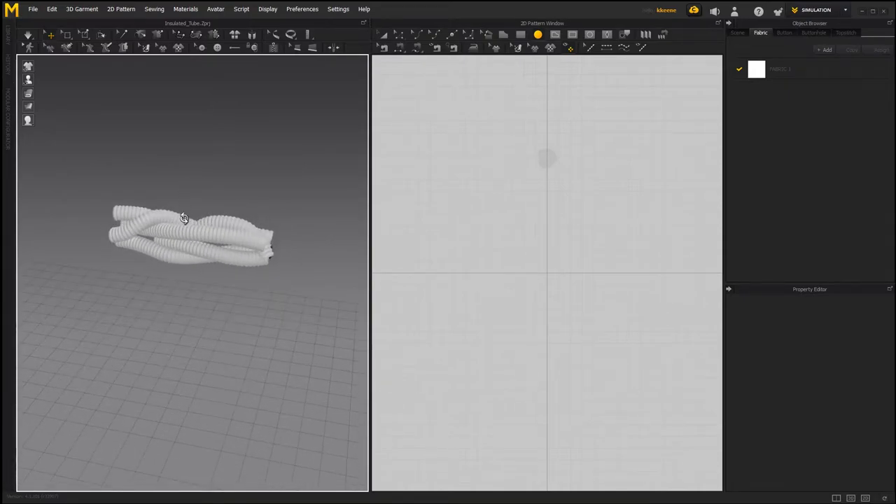
right_click_drag(184, 218, 166, 242)
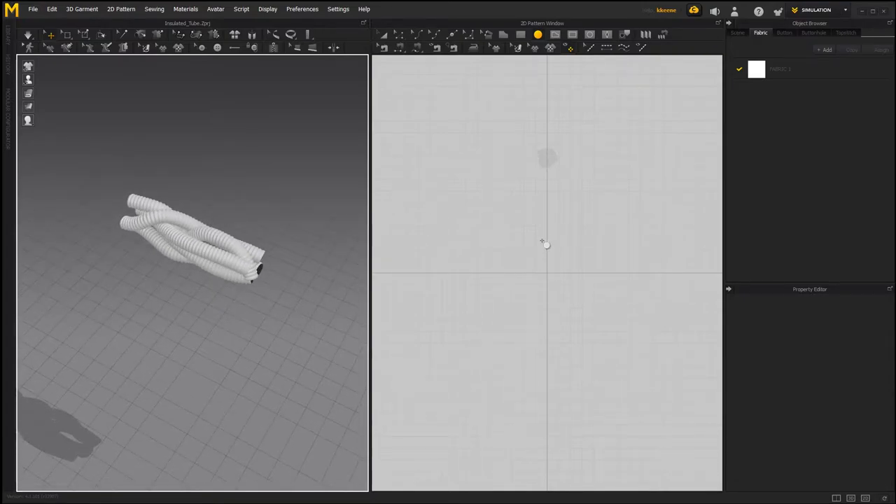
scroll(554, 268, "down", 3)
middle_click_drag(555, 269, 553, 300)
right_click_drag(553, 300, 550, 308)
scroll(542, 311, "down", 3)
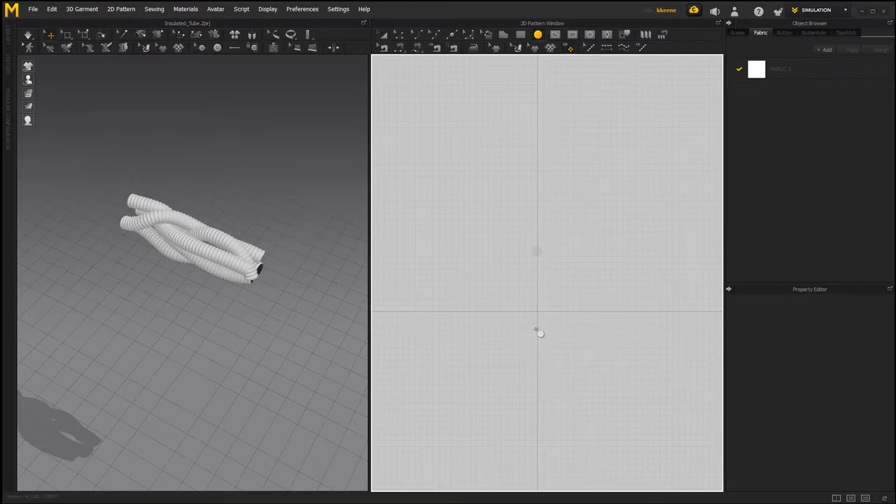
right_click_drag(236, 245, 174, 203)
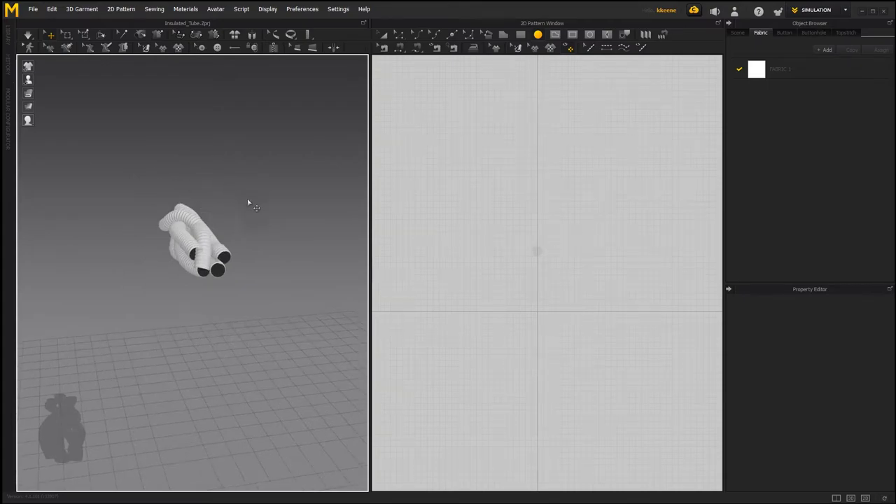
right_click_drag(164, 275, 200, 310)
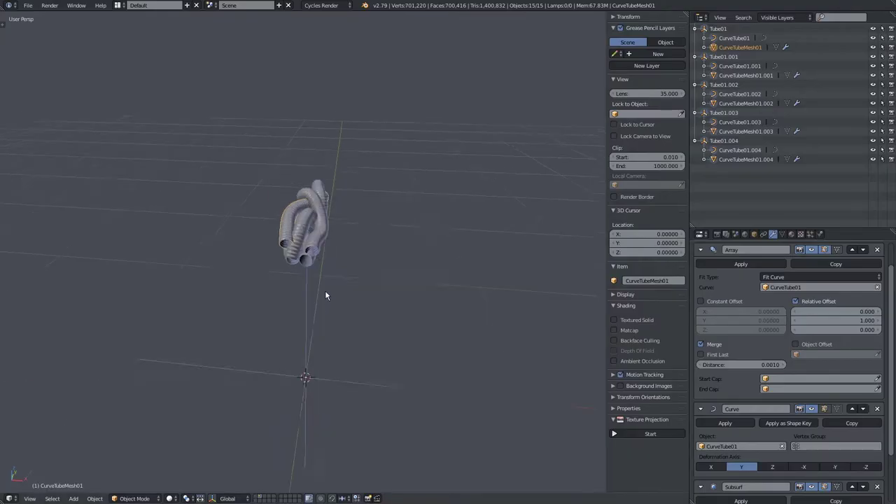
Step: Switch to Blender and examine the intertwined tube bundle and its position above the scene origin
middle_click_drag(325, 295, 319, 270)
scroll(318, 271, "up", 4)
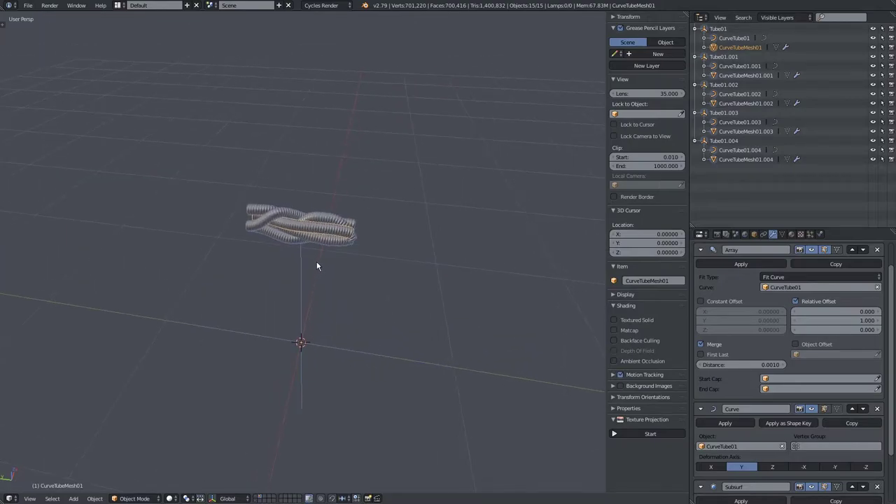
middle_click_drag(220, 284, 246, 363)
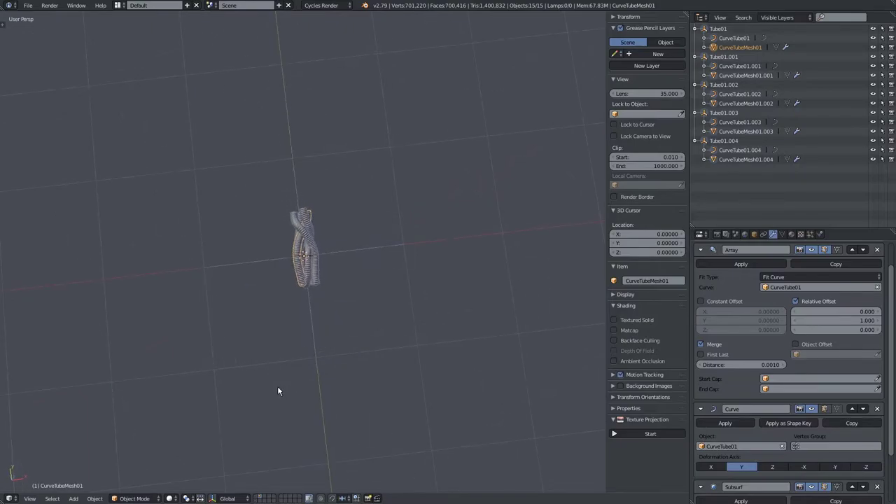
middle_click_drag(278, 298, 334, 255)
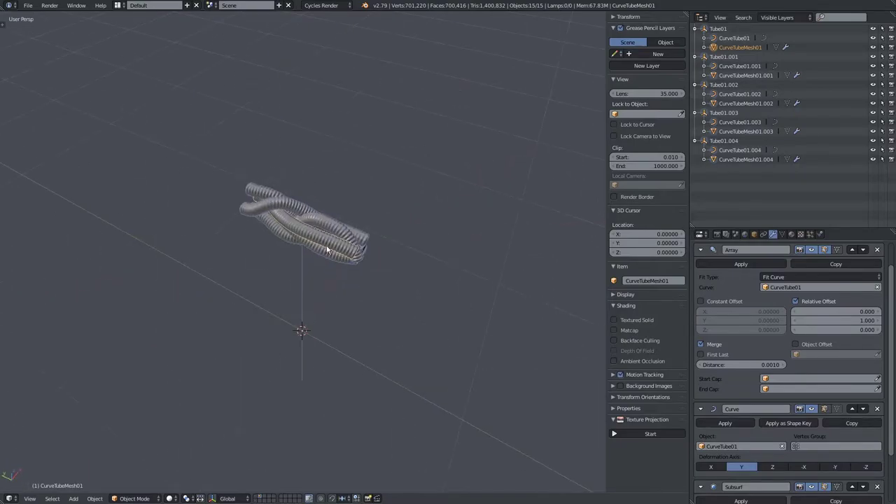
middle_click_drag(293, 280, 228, 240)
scroll(254, 318, "up", 4)
mouse_move(362, 278)
middle_mouse_down()
mouse_move(256, 308)
mouse_move(370, 288)
middle_mouse_up()
middle_click_drag(359, 292, 385, 260)
scroll(352, 290, "down", 4)
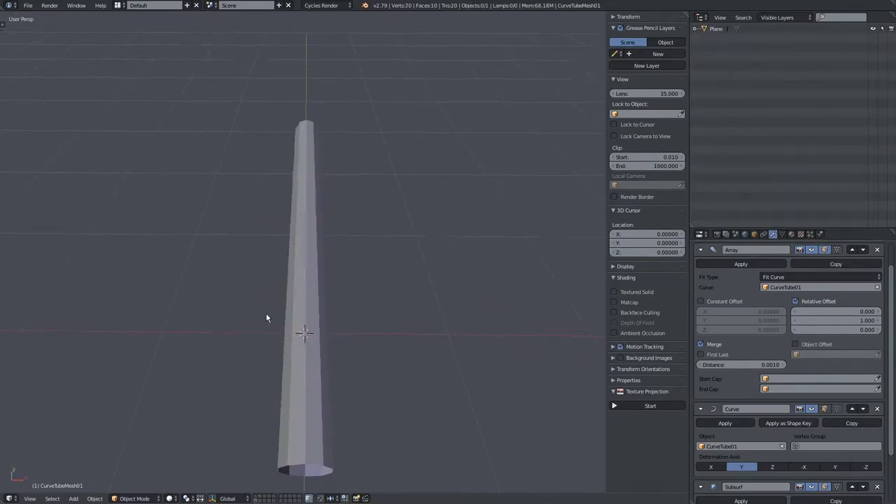
Step: Examine the simpler tube meshes on the other layers, including the Rings and Tube_Ref objects
middle_click_drag(262, 315, 268, 462)
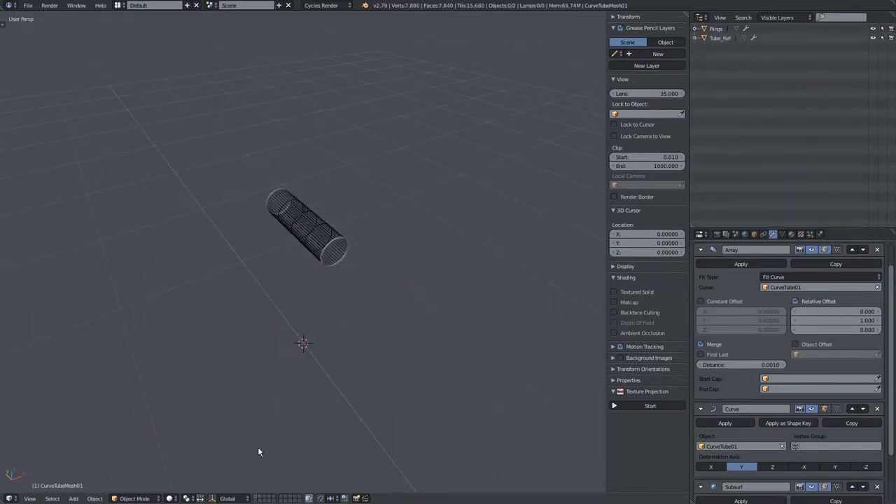
middle_click_drag(256, 450, 334, 375)
scroll(320, 249, "up", 2)
right_click(320, 248)
middle_click_drag(324, 276, 339, 341)
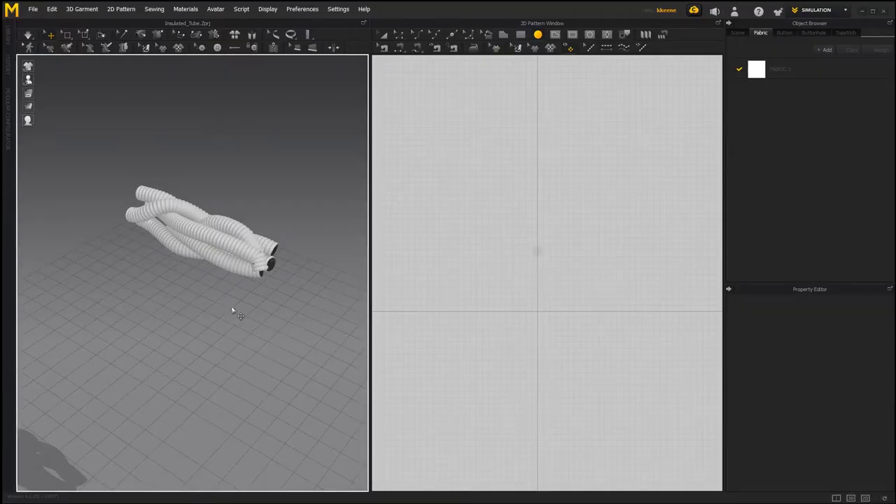
Step: Switch back to Marvelous Designer and create a circular pattern with a 500 mm circumference on the vertical centre line
right_click_drag(233, 310, 245, 232)
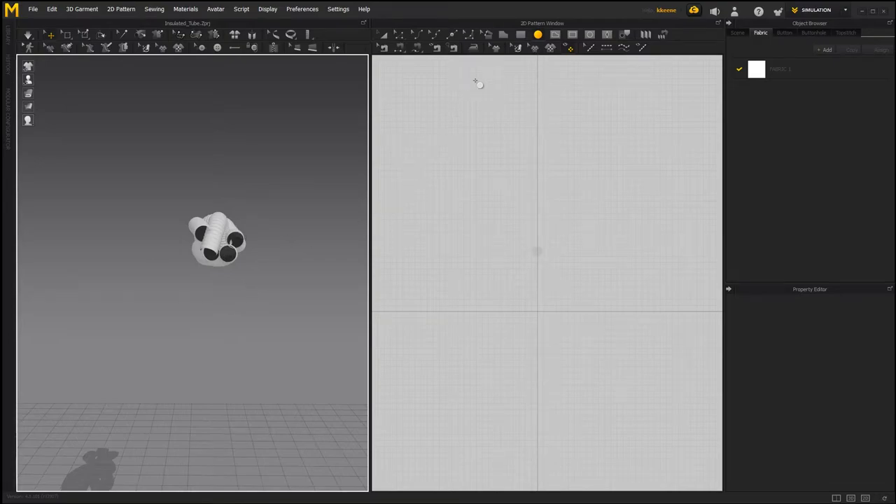
right_click_drag(217, 234, 208, 254)
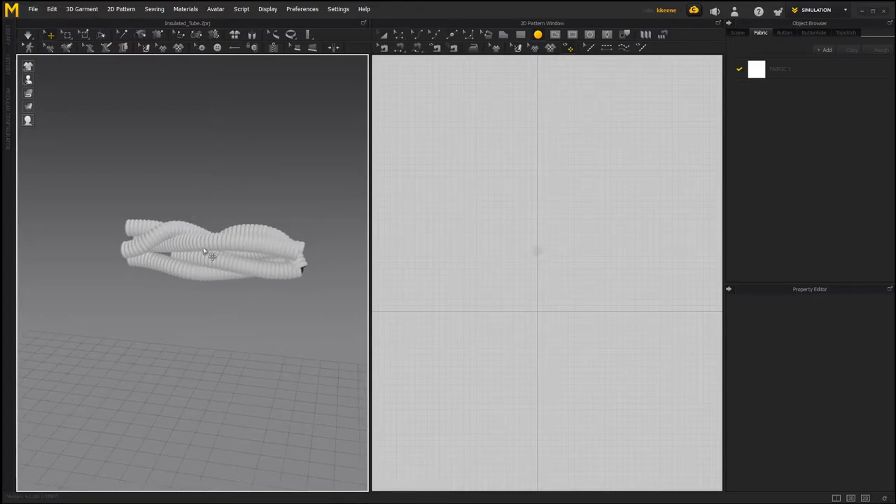
left_click(537, 37)
scroll(532, 250, "up", 3)
middle_click_drag(539, 284, 533, 256)
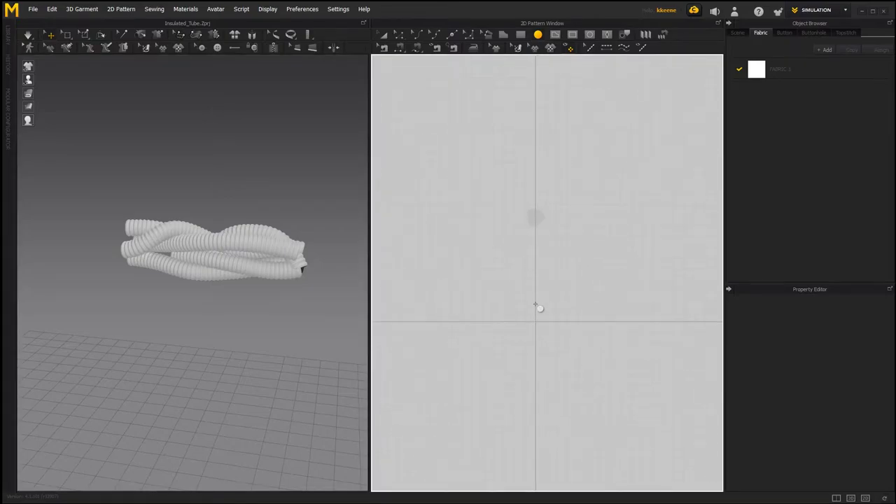
left_click(536, 306)
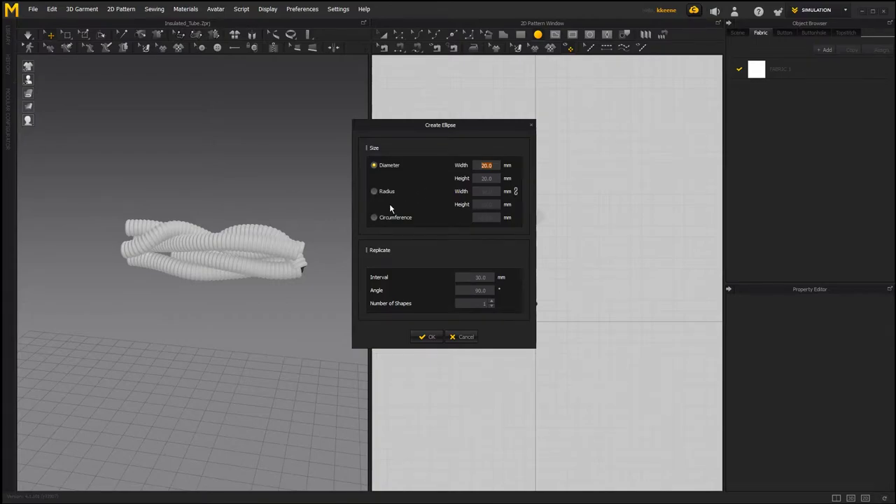
left_click(375, 218)
type("500")
left_click(430, 337)
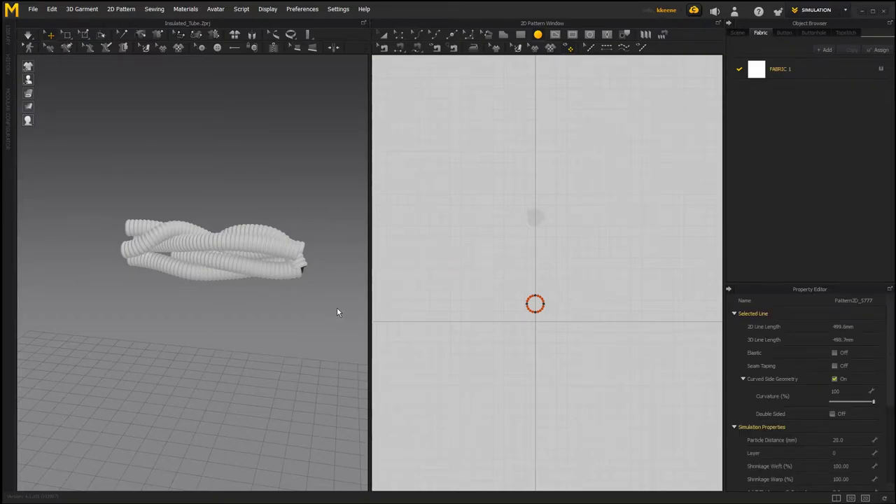
Step: Select the circular pattern in the 2D area with the Transform Pattern tool
scroll(314, 304, "down", 1)
scroll(454, 302, "down", 3)
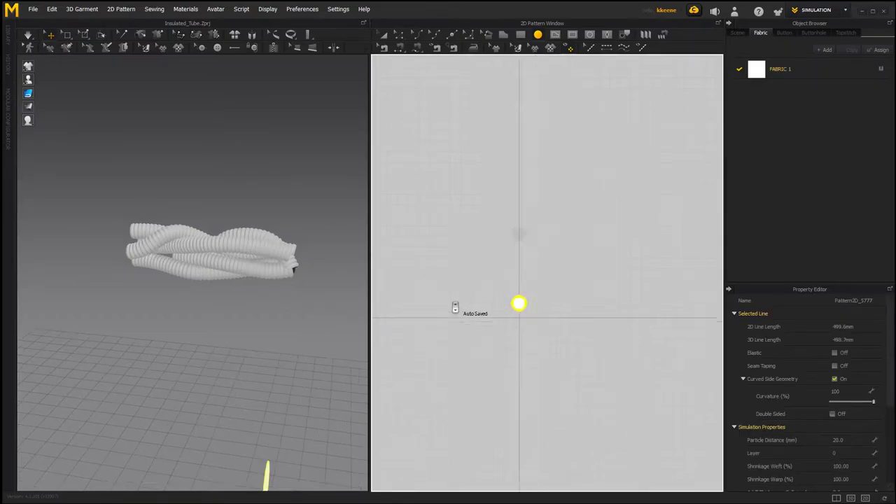
middle_click_drag(455, 292, 449, 293)
right_click_drag(275, 329, 226, 264)
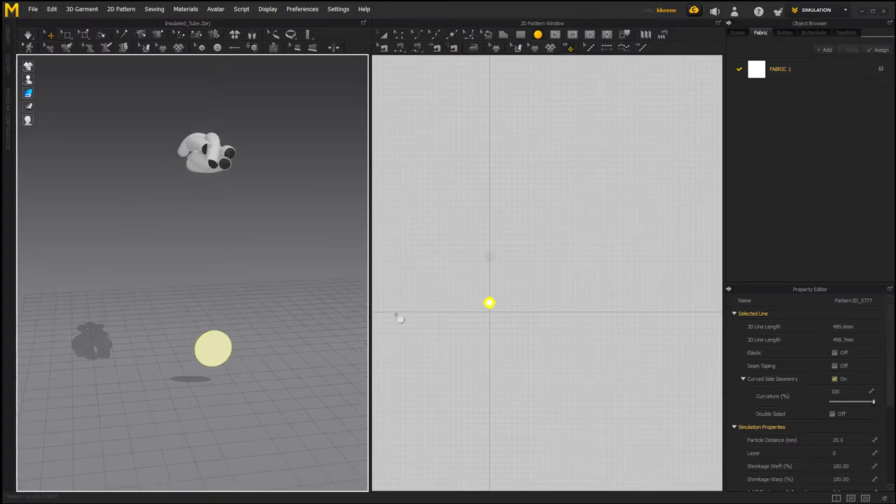
left_click(384, 35)
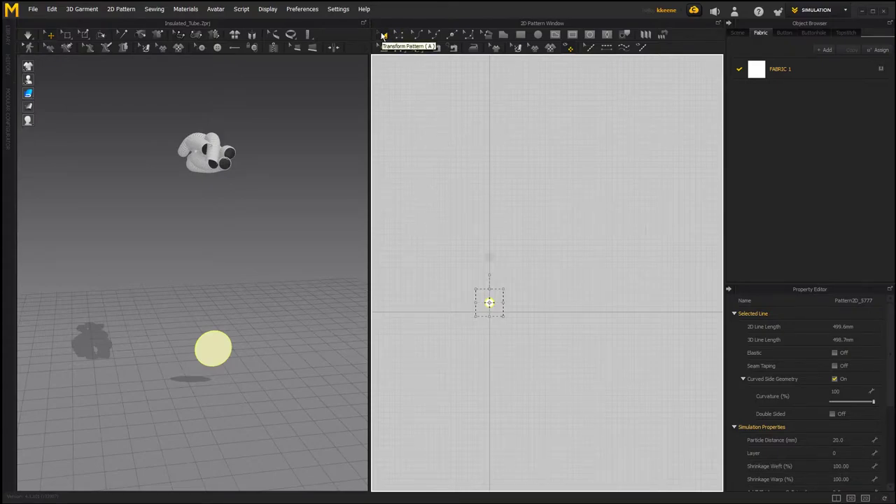
left_click(455, 122)
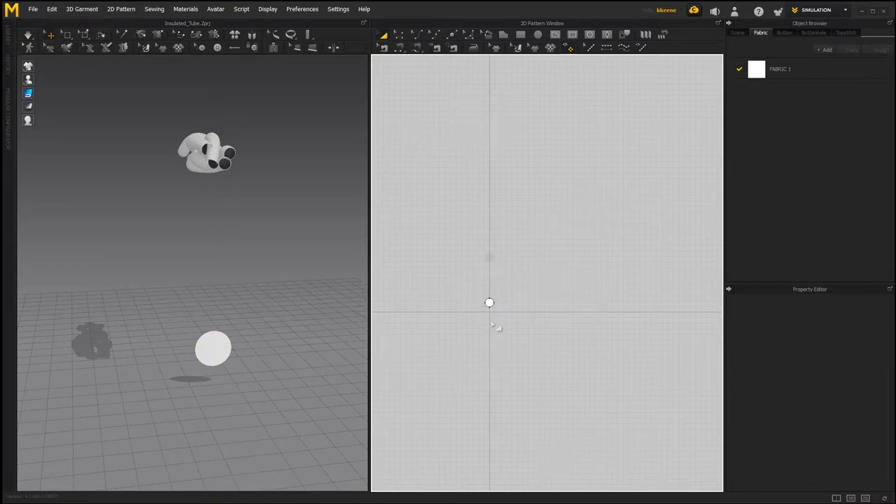
scroll(492, 319, "up", 5)
left_click(487, 242)
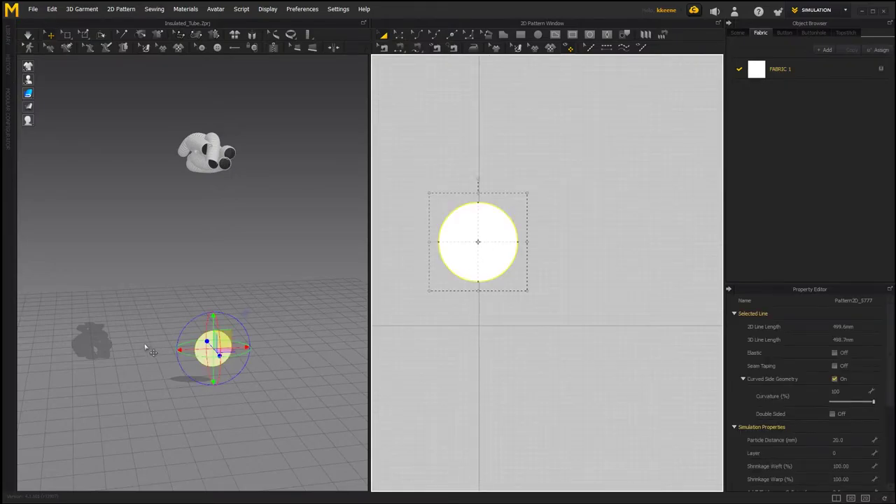
Step: Examine the circular pattern's placement below the tube bundle in the 3D view from several angles
key("space")
left_click(135, 262)
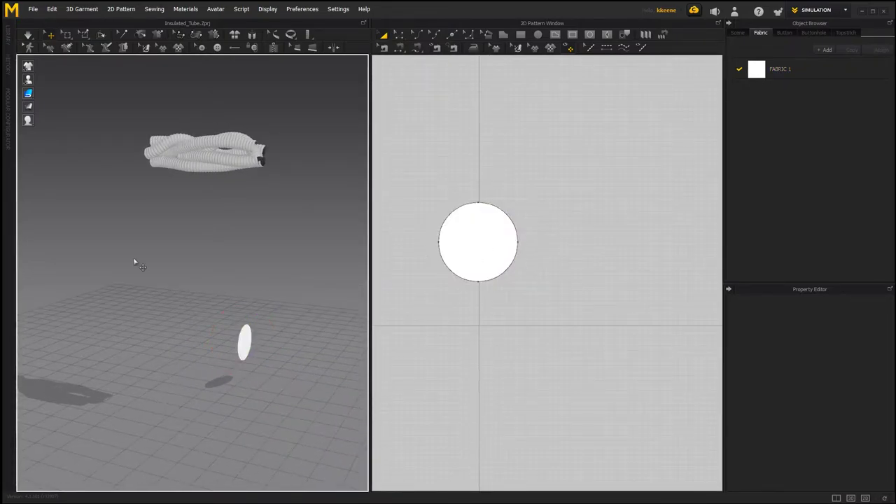
left_click(245, 341)
right_click_drag(164, 320, 165, 294)
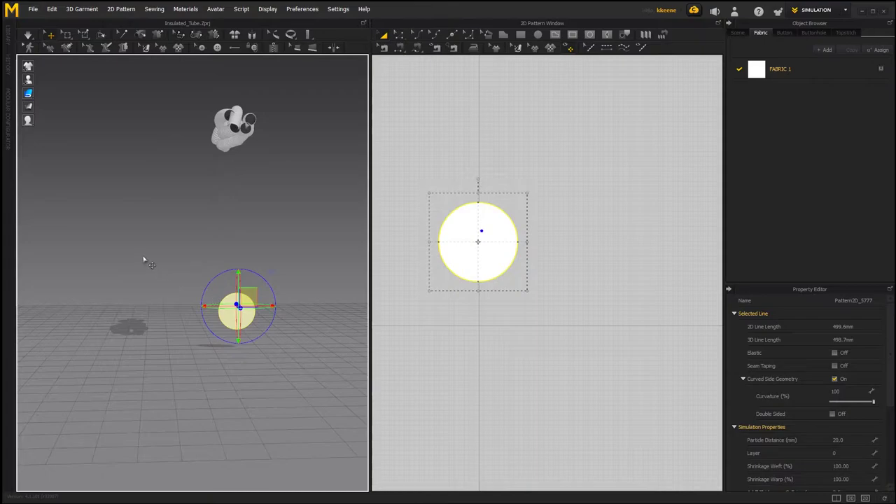
left_click(143, 260)
left_click(229, 319)
right_click_drag(238, 362, 230, 376)
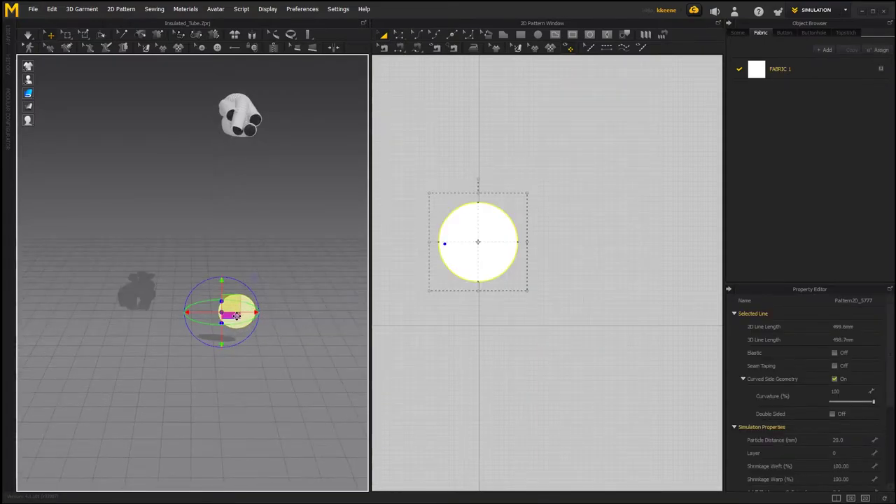
left_click(292, 269)
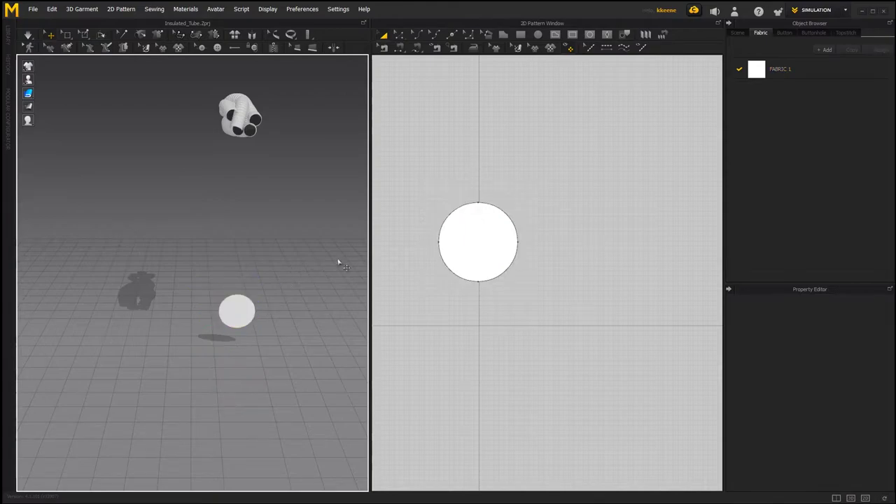
Step: Move the circular pattern up in 3D to the tube bundle's height and align it with the bundle's near end
left_click(462, 235)
right_click_drag(248, 324, 270, 330)
right_click_drag(241, 301, 188, 343)
left_click_drag(200, 343, 205, 122)
right_click_drag(242, 200, 243, 242)
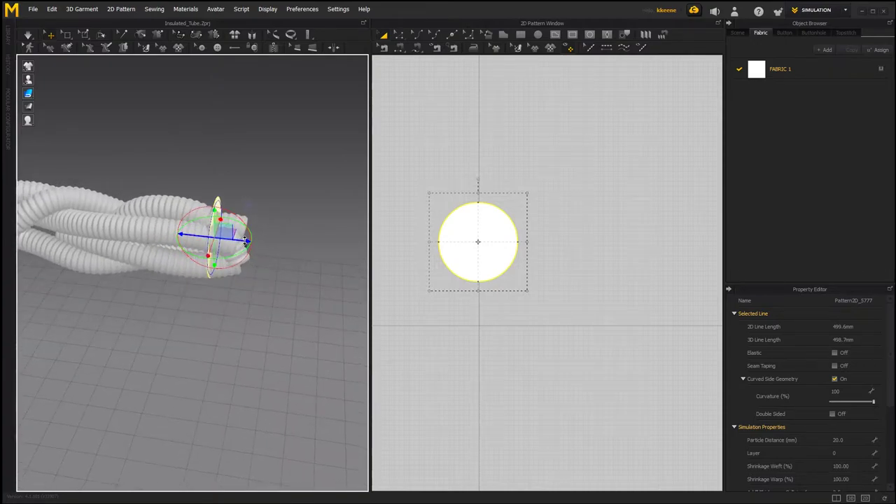
left_click_drag(245, 241, 261, 243)
mouse_move(259, 243)
right_mouse_down()
mouse_move(203, 236)
mouse_move(238, 259)
mouse_move(208, 210)
mouse_move(274, 262)
right_mouse_up()
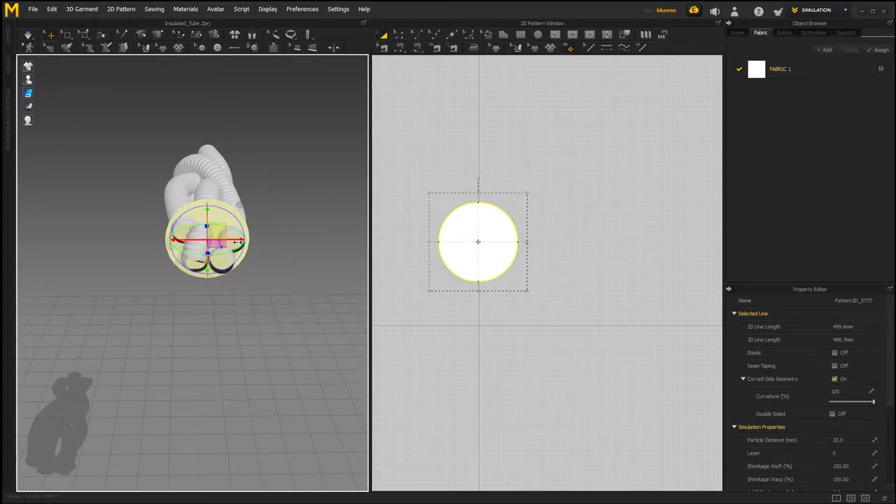
right_click_drag(238, 241, 244, 296)
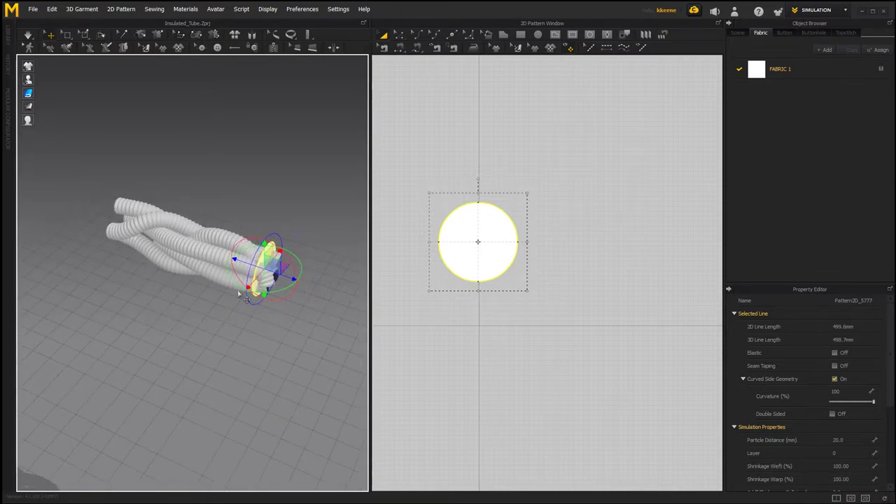
Step: Try placing a freehand copy of the circular pattern above the original on the vertical centre line, and delete it
scroll(467, 294, "down", 3)
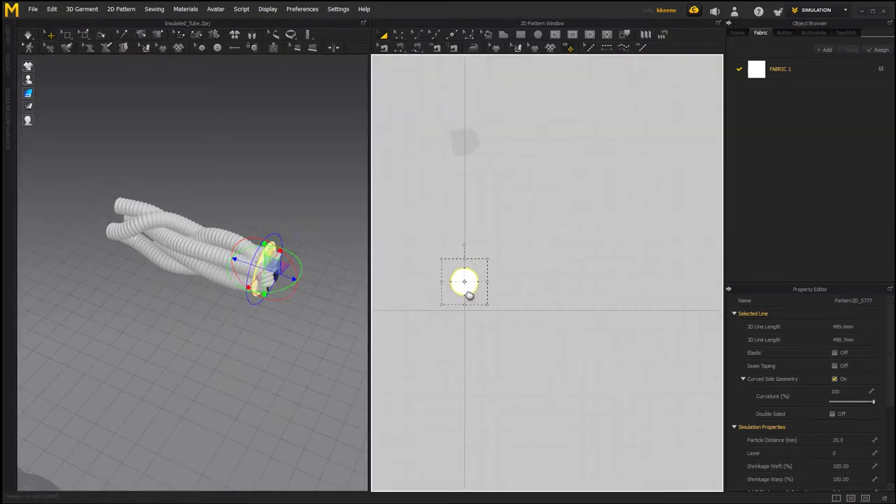
right_click_drag(210, 290, 225, 303)
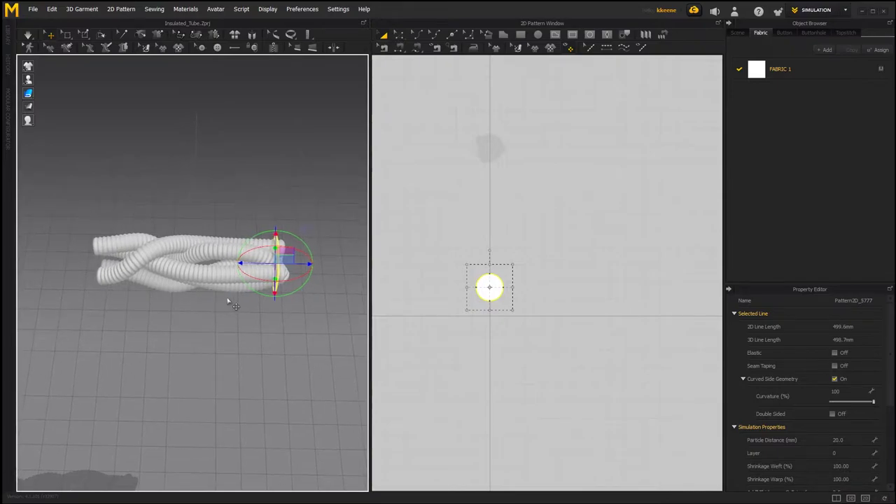
right_click_drag(215, 263, 189, 306)
scroll(422, 246, "up", 2)
scroll(417, 235, "down", 3)
left_click(436, 257)
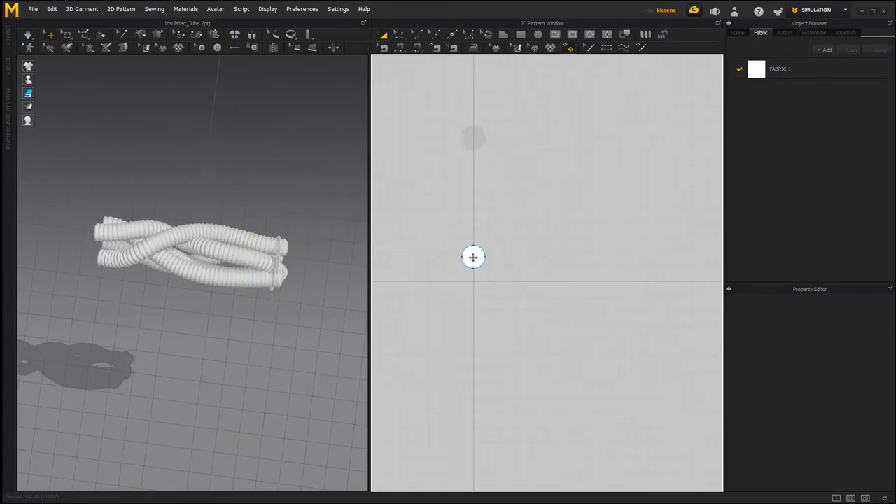
left_click(473, 257)
middle_click_drag(488, 326, 494, 358)
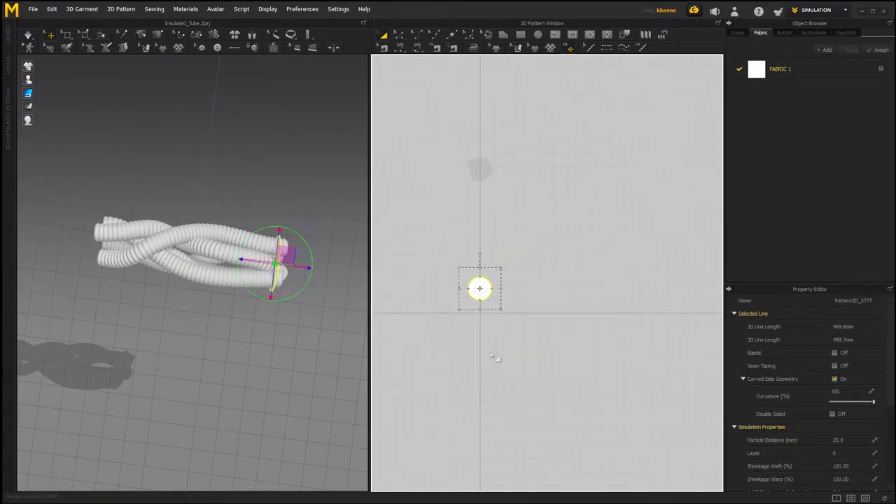
key("ctrl+v")
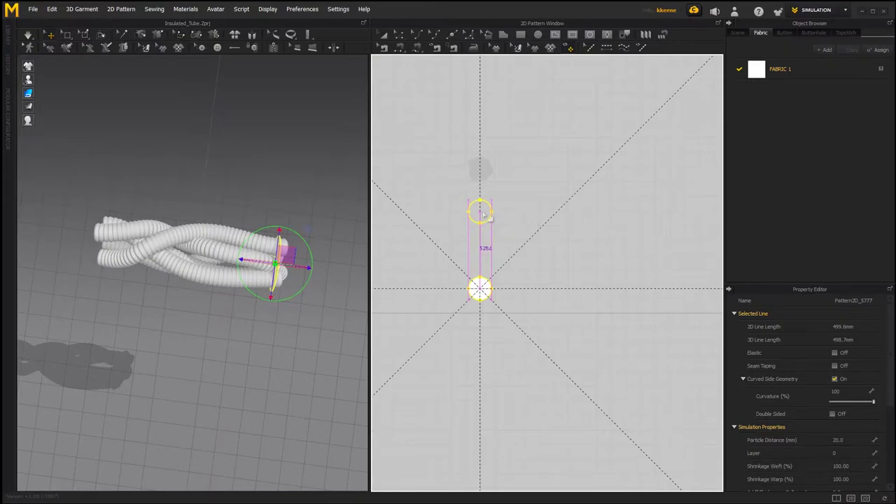
left_click(486, 217)
scroll(416, 286, "up", 1)
right_click_drag(311, 305, 208, 272)
key("Delete")
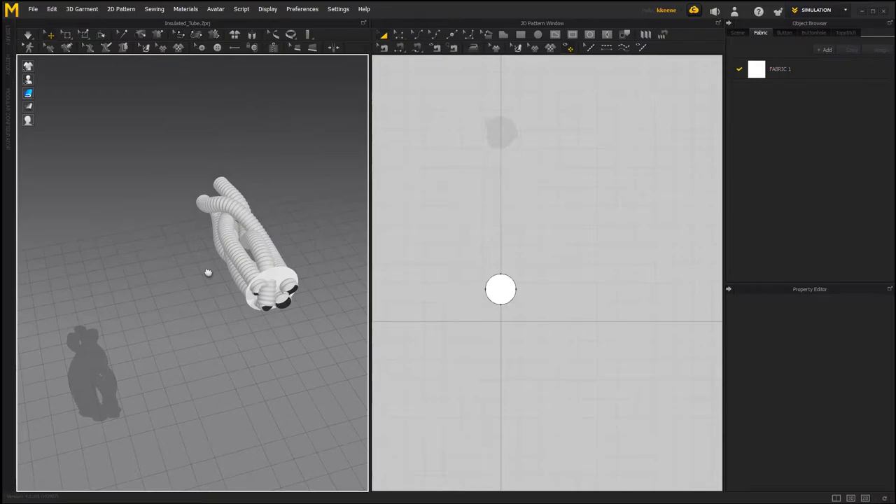
Step: Paste one copy of the circular pattern directly above the original on the centre line with a 500 mm interval
left_click(505, 287)
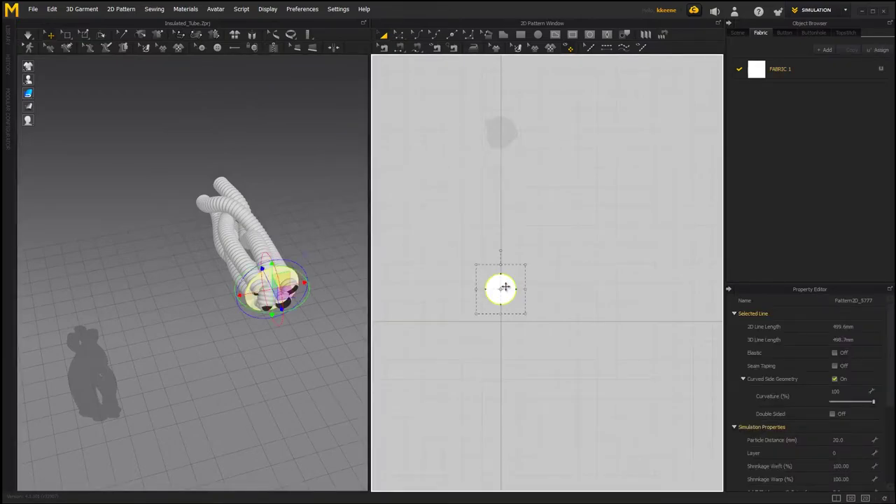
key("ctrl+v")
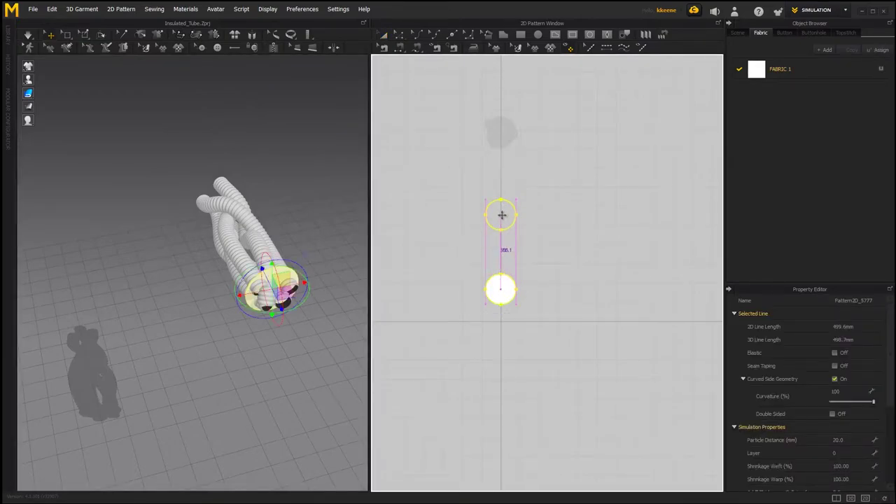
right_click(501, 214)
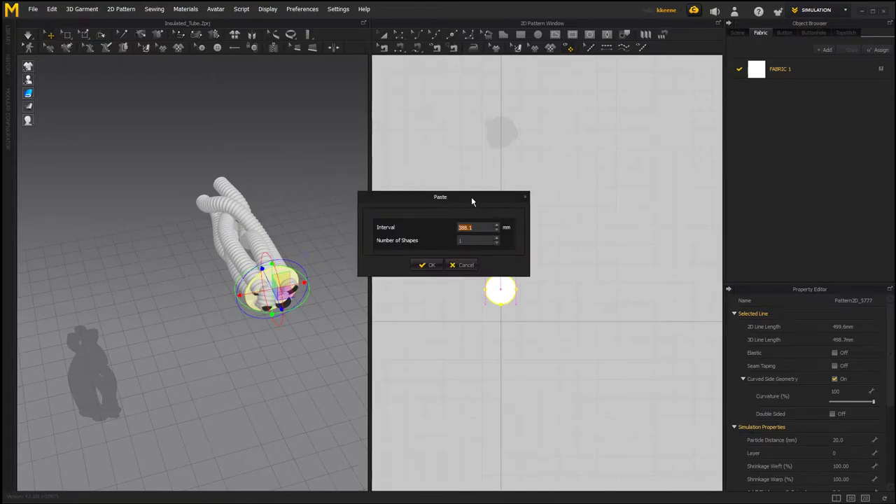
left_click_drag(473, 198, 488, 184)
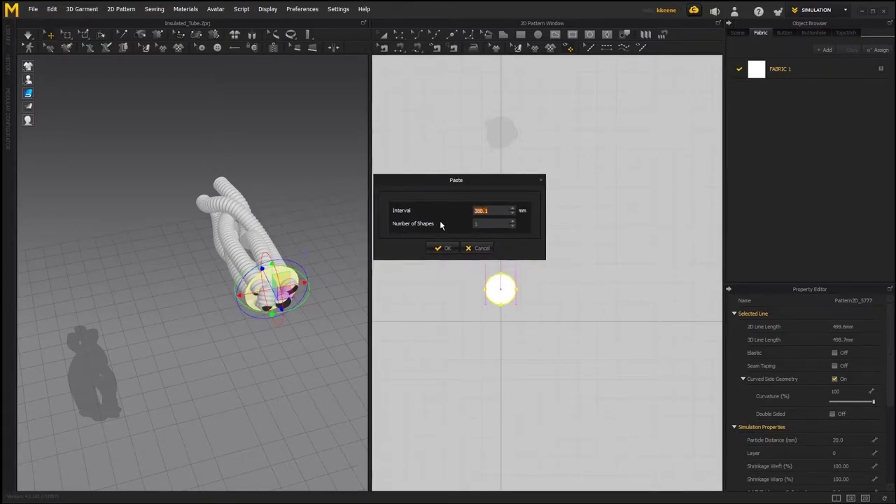
type("500")
left_click(444, 247)
Step: Rotate the copied circle in 3D so that it lies flat above the tube bundle
right_click_drag(224, 299, 292, 247)
middle_click_drag(293, 247, 302, 254)
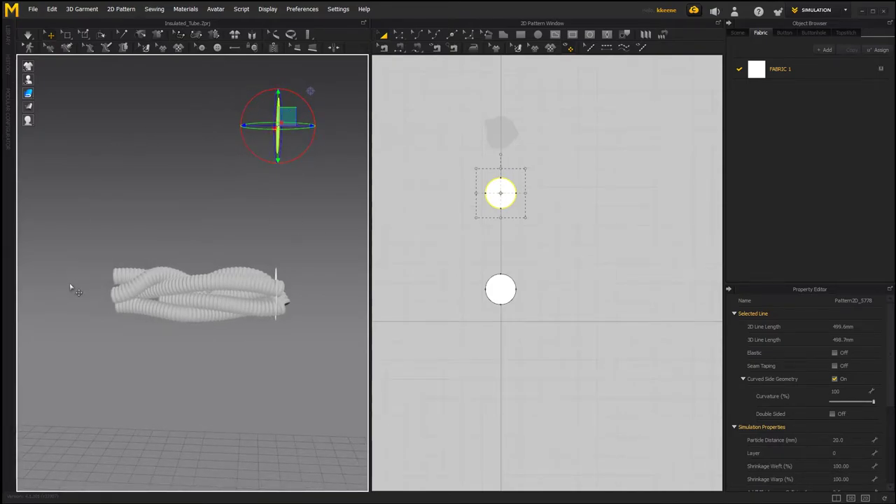
middle_click_drag(490, 267, 483, 280)
right_click_drag(214, 228, 170, 266)
left_click_drag(258, 147, 212, 134)
right_click_drag(253, 267, 264, 264)
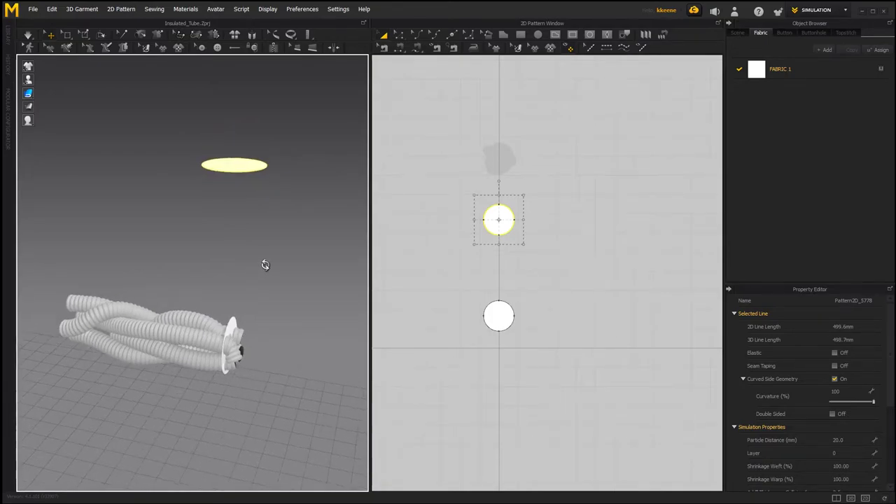
Step: Rotate the original circle at the bundle's end in 3D so that it lies flat beneath the copy
left_click(502, 325)
right_click_drag(274, 332, 256, 320)
left_click_drag(247, 330, 294, 388)
right_click_drag(286, 385, 340, 394)
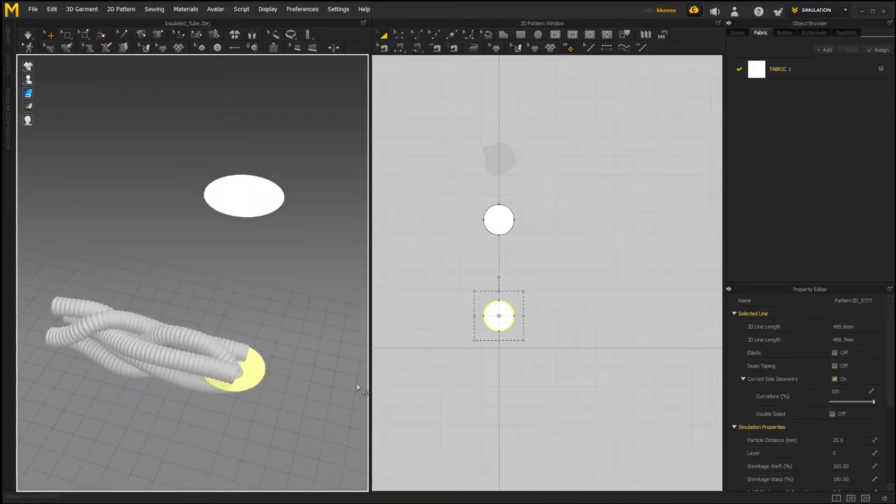
Step: Select both circles and rotate them together in 3D so that they stand upright, facing each other across the bundle's length
left_click(493, 226)
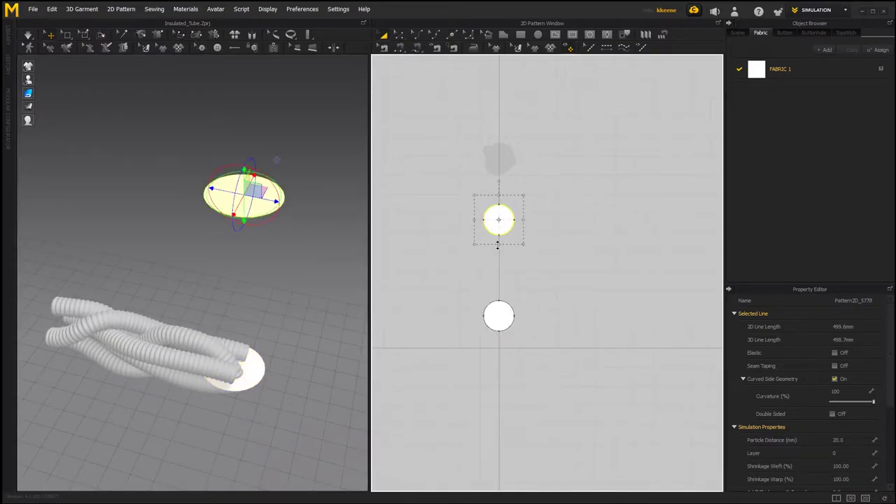
left_click(492, 314, "shift")
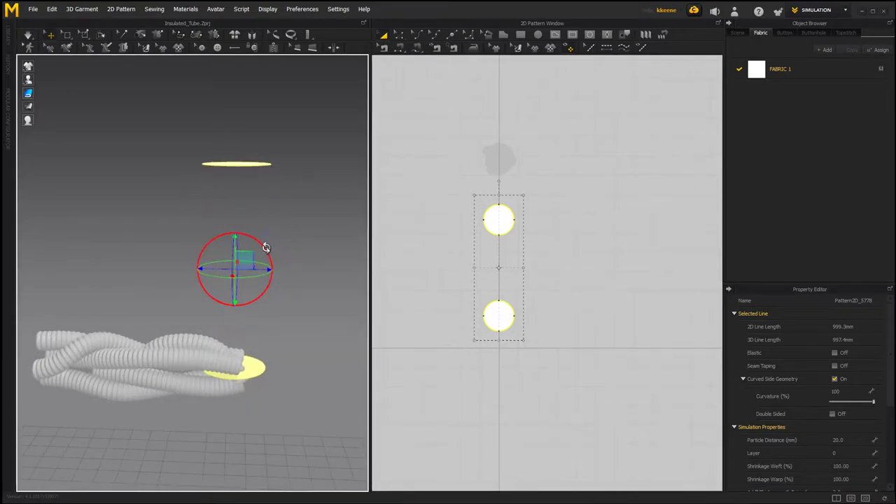
left_click_drag(262, 248, 207, 235)
left_click(226, 249)
left_click(424, 302)
left_click(494, 223)
left_click(497, 307, "shift")
Step: Move both circles together along the bundle and down so that one sits at each end of the tubes
right_click_drag(245, 320, 281, 215)
middle_click_drag(282, 205, 225, 204)
left_click_drag(225, 204, 198, 203)
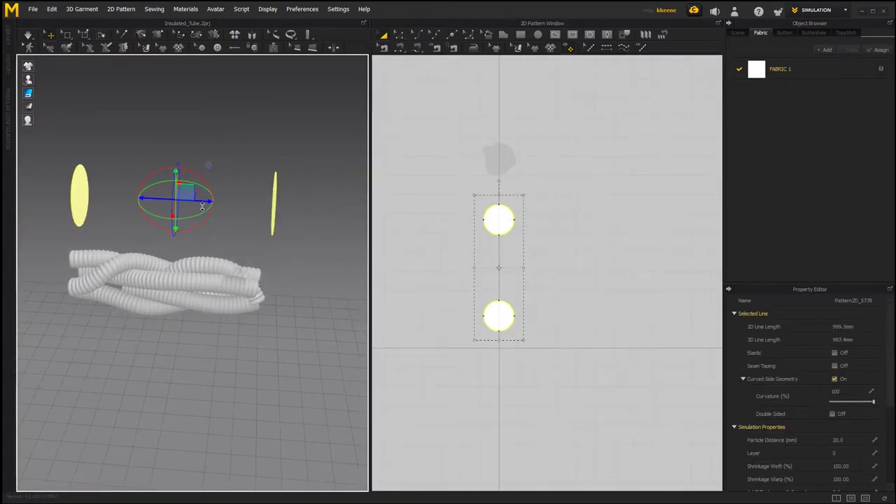
right_click_drag(226, 254, 186, 196)
left_click_drag(171, 193, 172, 286)
right_click_drag(189, 266, 206, 289)
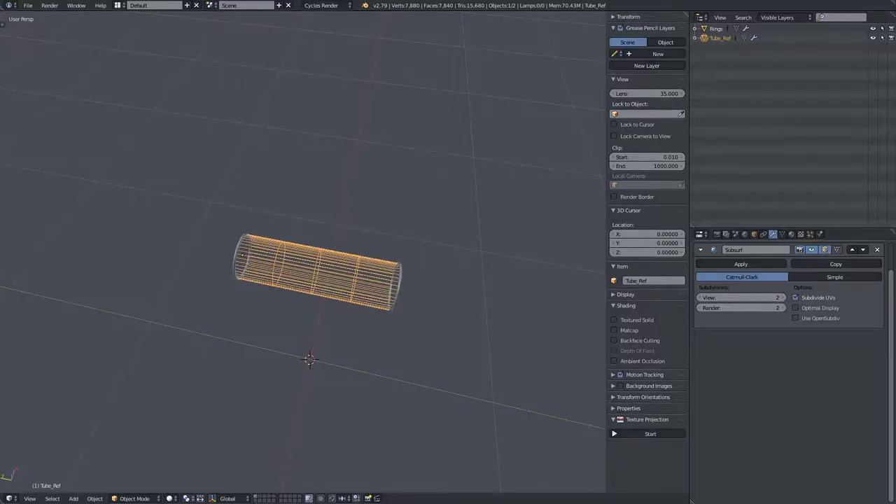
Step: Switch to Blender and show the tube bundle's layer together with the Rings and Tube_Ref objects for reference
middle_click_drag(378, 350, 247, 376)
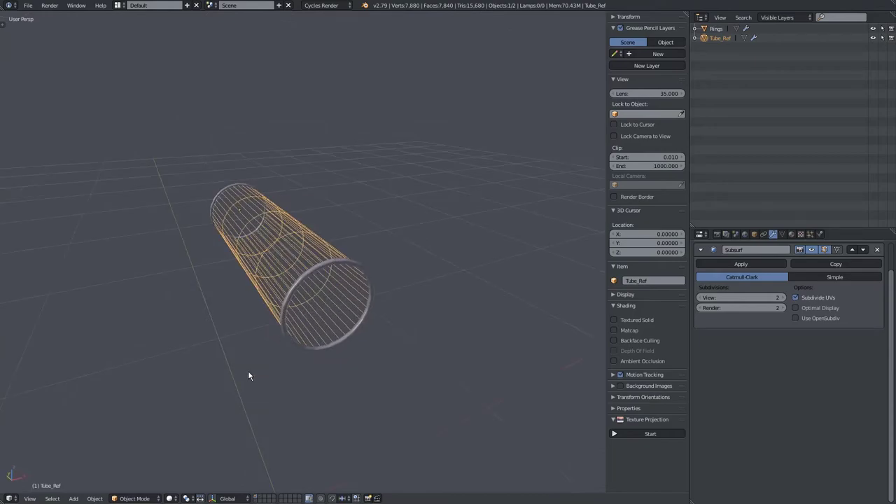
left_click(258, 498, "shift")
middle_click_drag(283, 402, 293, 318)
scroll(313, 340, "up", 2)
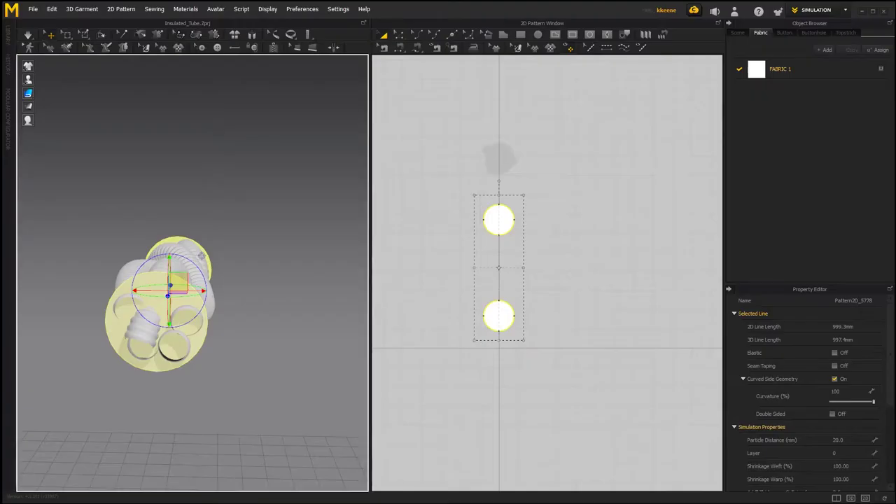
Step: Switch back to Marvelous Designer and nudge both circles along the bundle's length and slightly down to centre them on the tube ends
right_click_drag(125, 434, 130, 303)
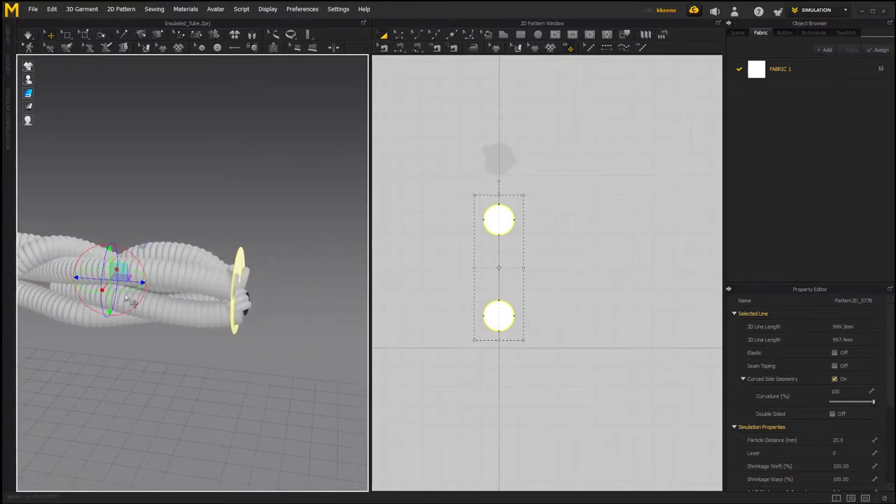
left_click_drag(135, 280, 136, 280)
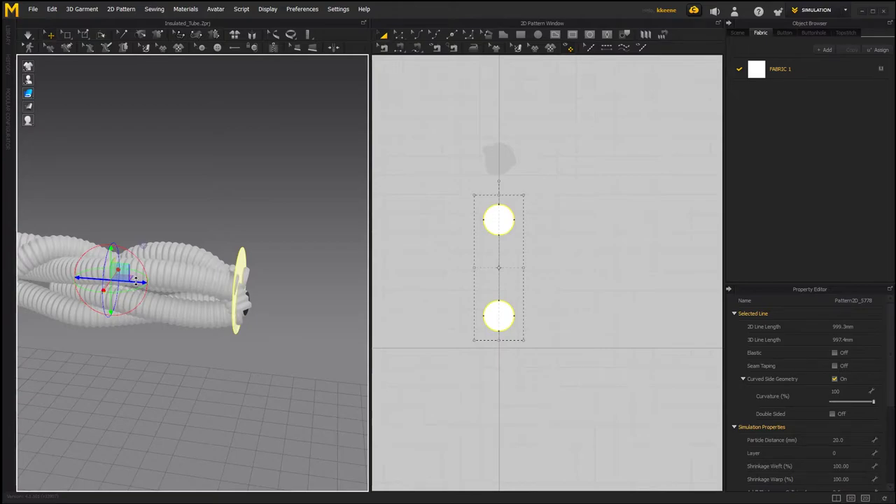
mouse_move(171, 300)
right_mouse_down()
mouse_move(140, 302)
mouse_move(226, 306)
mouse_move(175, 294)
right_mouse_up()
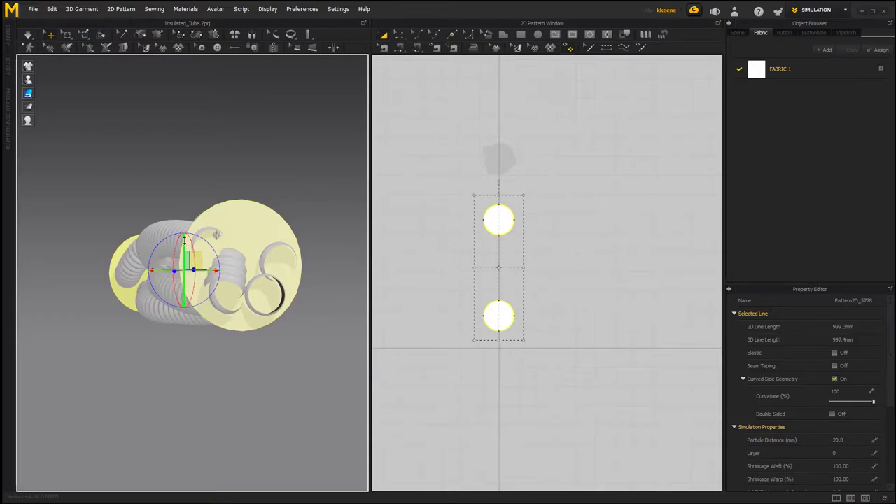
left_click_drag(183, 239, 184, 241)
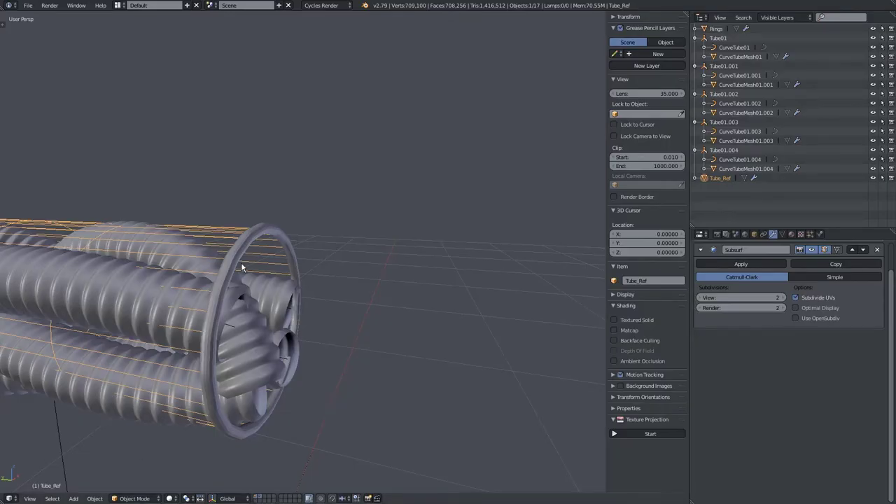
Step: Compare how the Rings and Tube_Ref enclose the bundle in Blender, return to Marvelous Designer and deselect both circles
middle_click_drag(243, 266, 201, 280)
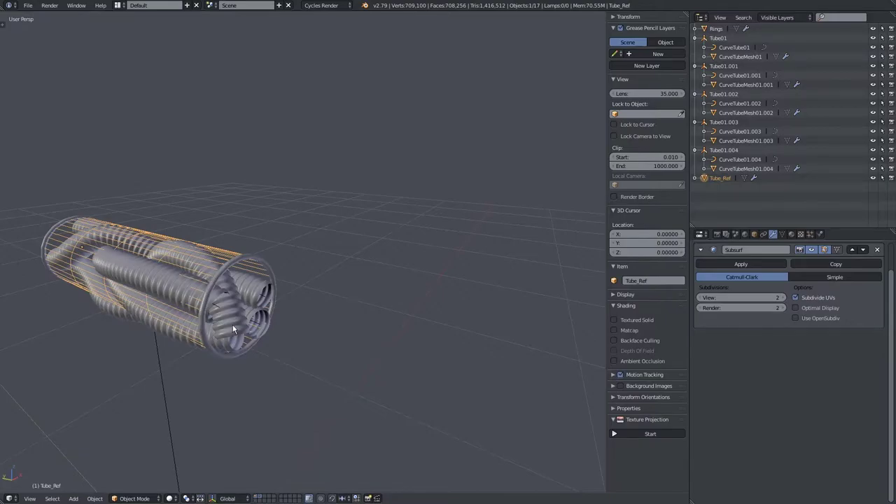
scroll(209, 308, "up", 2)
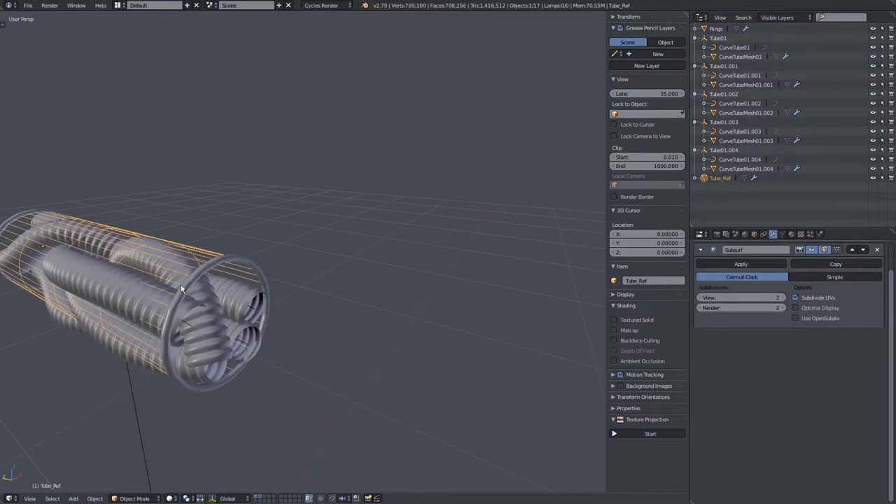
middle_click_drag(168, 296, 217, 305)
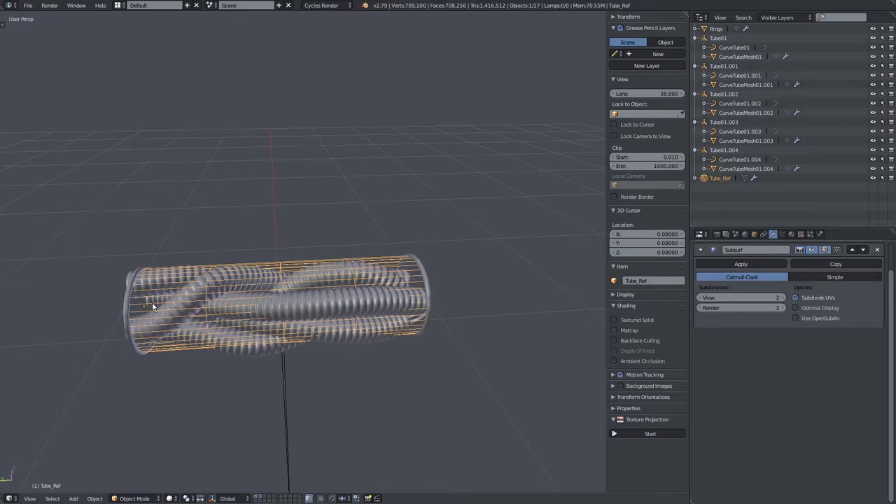
middle_click_drag(236, 305, 167, 339)
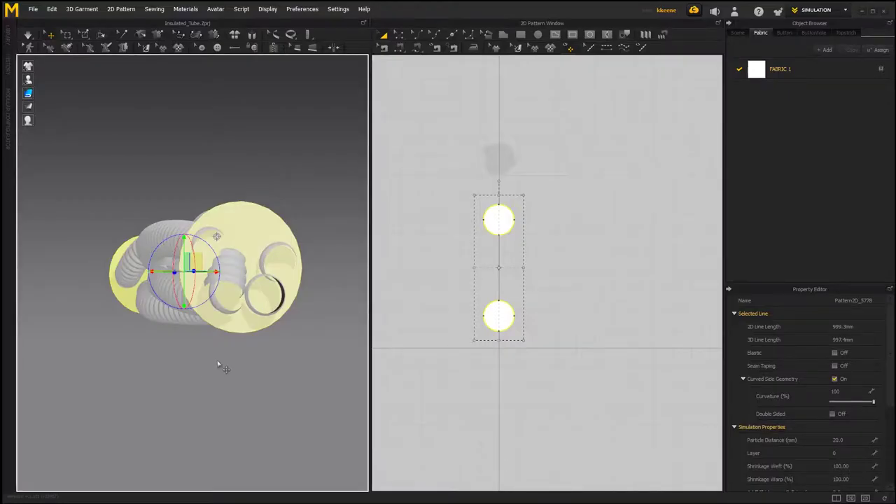
right_click_drag(220, 364, 239, 376)
left_click(438, 364)
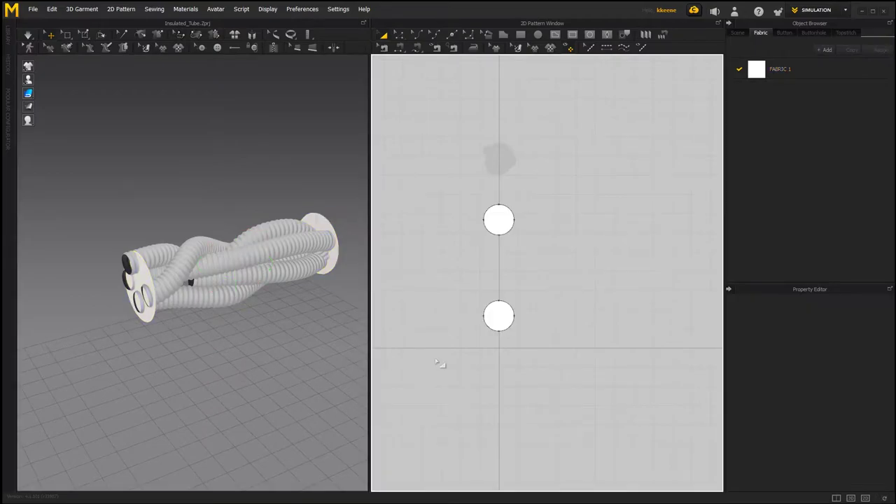
Step: Create a 500 × 500 mm rectangular pattern beside the two circles in the 2D pattern layout
right_click_drag(278, 350, 212, 324)
right_click_drag(455, 314, 448, 282)
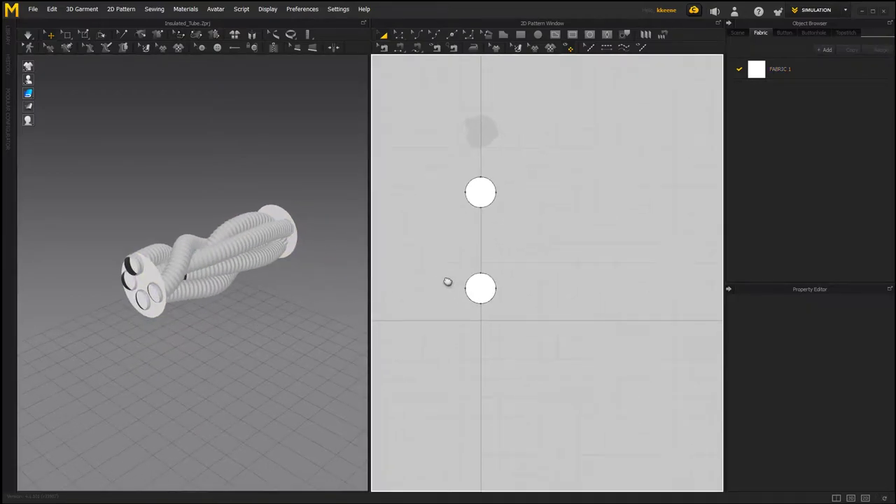
right_click_drag(207, 317, 151, 321)
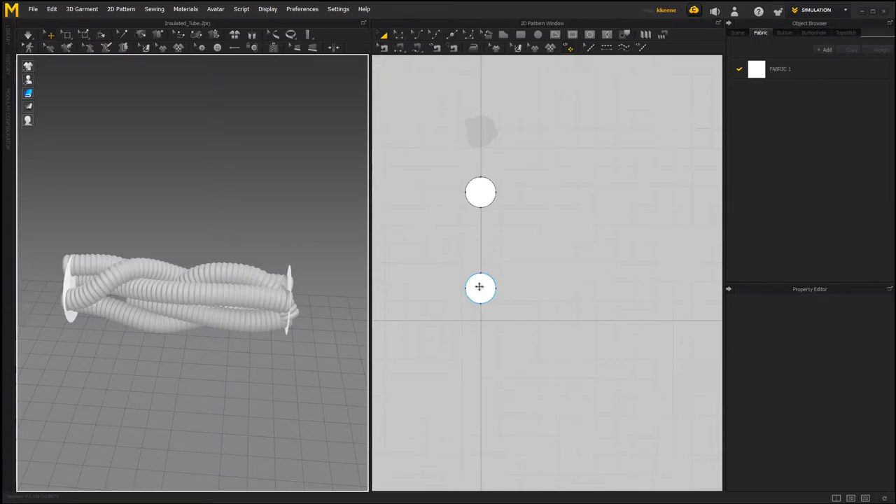
right_click_drag(187, 328, 166, 205)
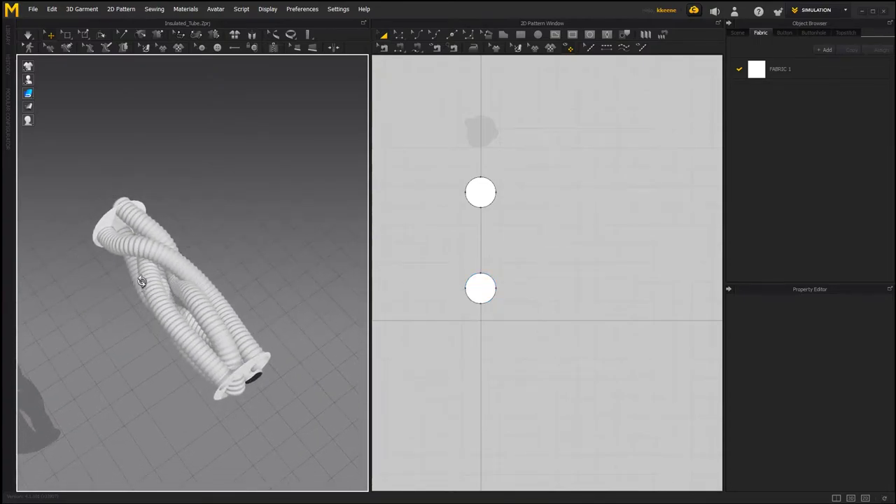
right_click_drag(140, 284, 123, 249)
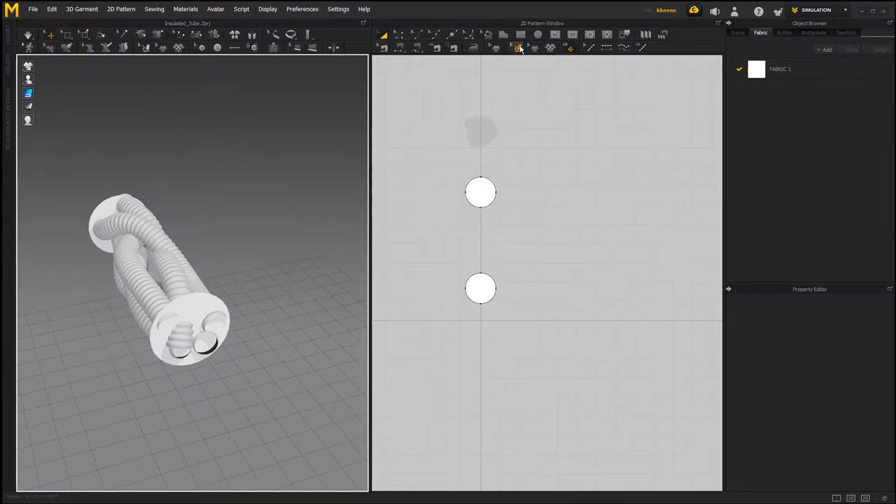
left_click(525, 38)
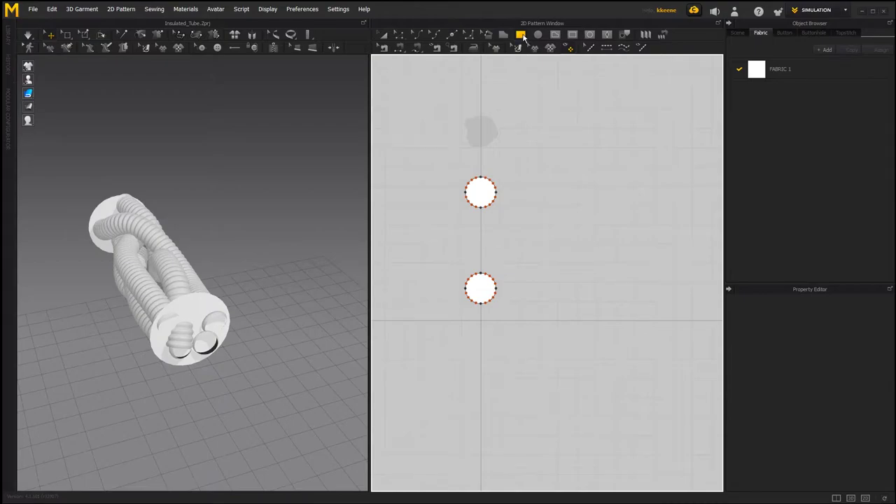
left_click(579, 238)
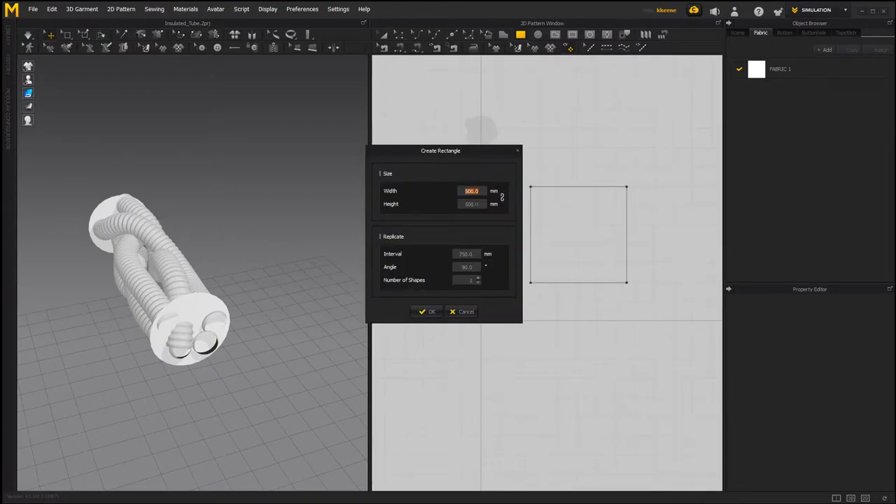
left_click(427, 312)
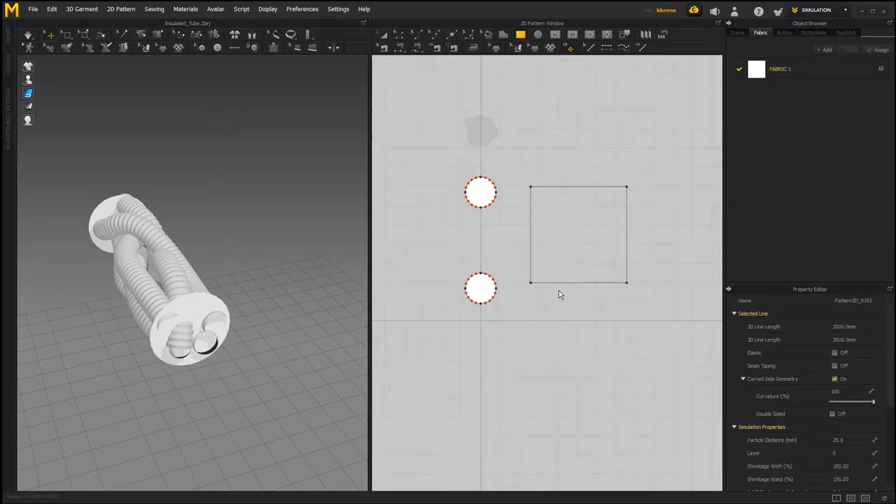
Step: Spread the two circles further apart vertically in the 2D layout to leave room between them for the square
scroll(241, 251, "down", 2)
right_click_drag(240, 250, 186, 253)
left_click(385, 35)
scroll(412, 233, "down", 2)
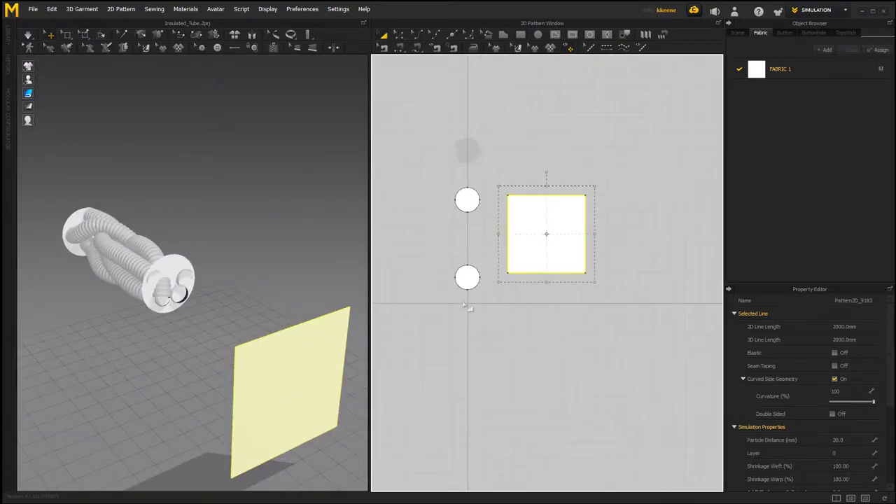
right_click_drag(480, 299, 504, 285)
left_click(491, 263)
left_click_drag(494, 269, 491, 384)
left_click(561, 343)
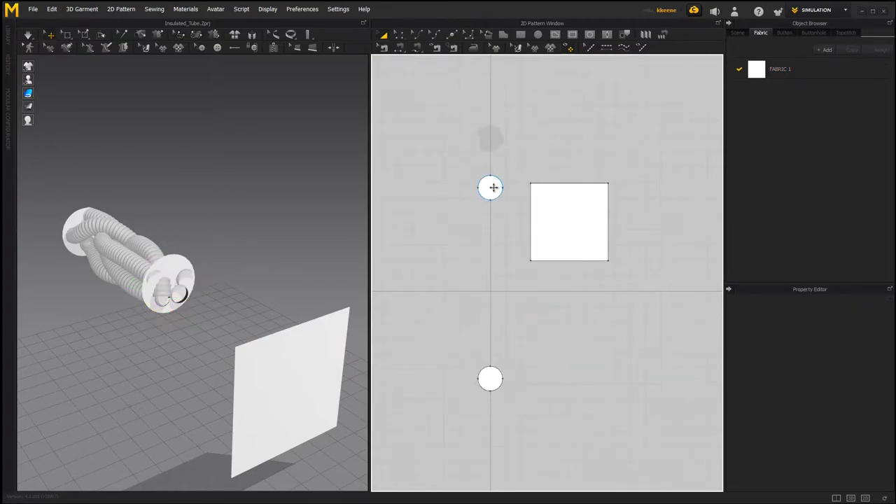
left_click(493, 187)
left_click_drag(494, 187, 493, 159)
Step: Move the square pattern between the two circles in the 2D layout, centred on their vertical axis
left_click(530, 259)
left_click_drag(569, 234, 501, 273)
scroll(501, 294, "up", 5)
scroll(505, 298, "up", 3)
scroll(488, 245, "down", 8)
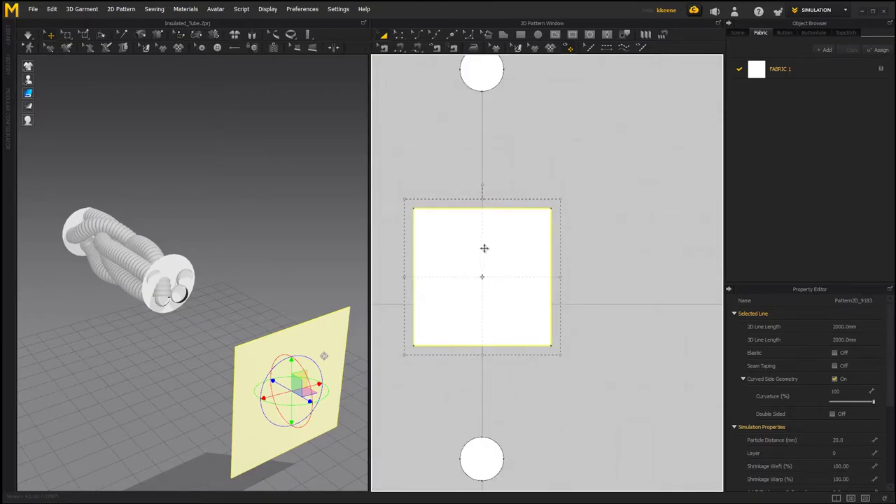
Step: Apply Reset 2D Arrangement (Selected) to the square so its 3D placement follows its 2D position
right_click_drag(317, 348, 319, 322)
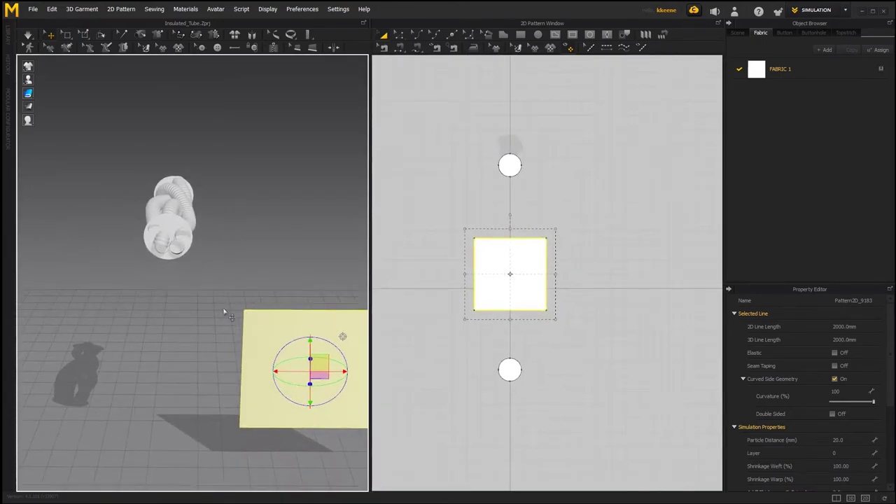
scroll(174, 339, "down", 2)
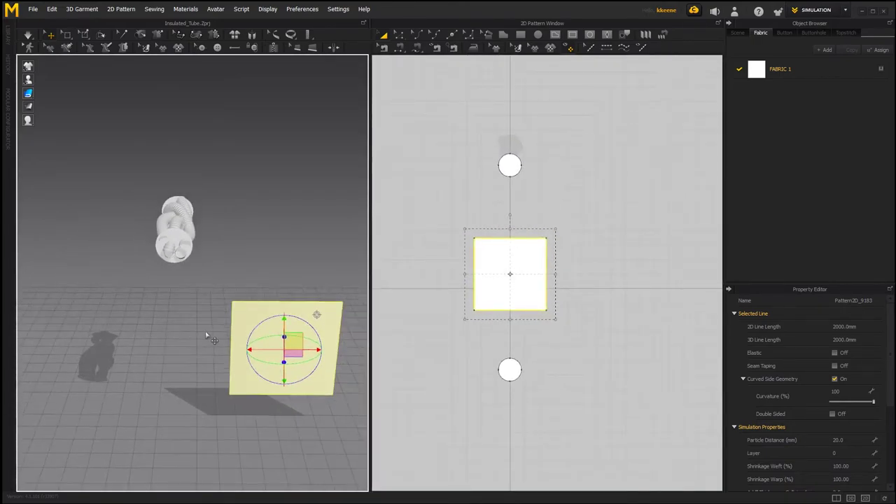
right_click(241, 316)
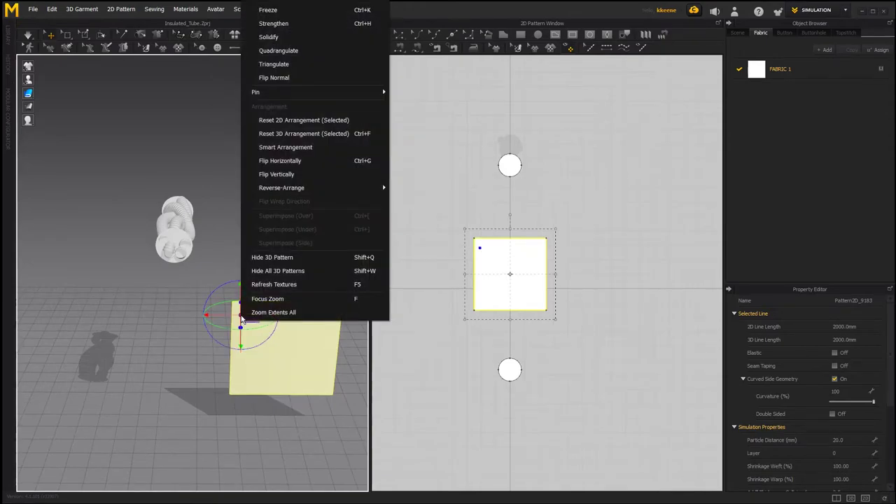
left_click(296, 120)
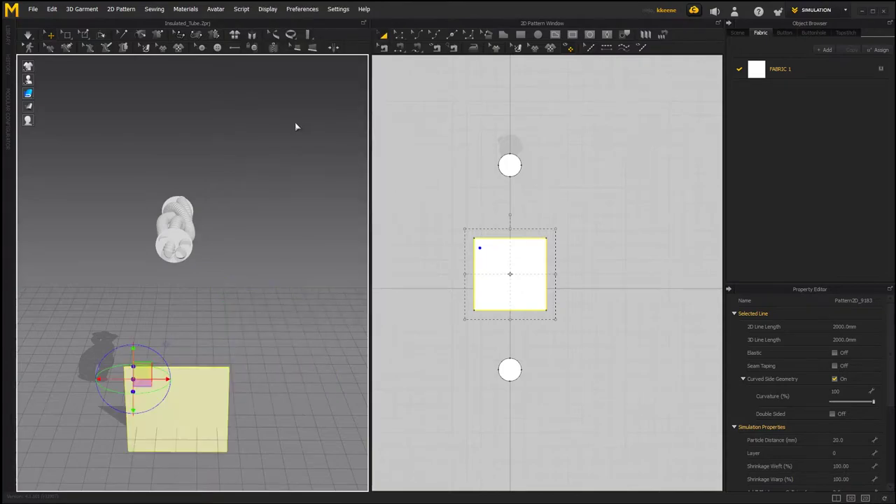
scroll(500, 238, "down", 3)
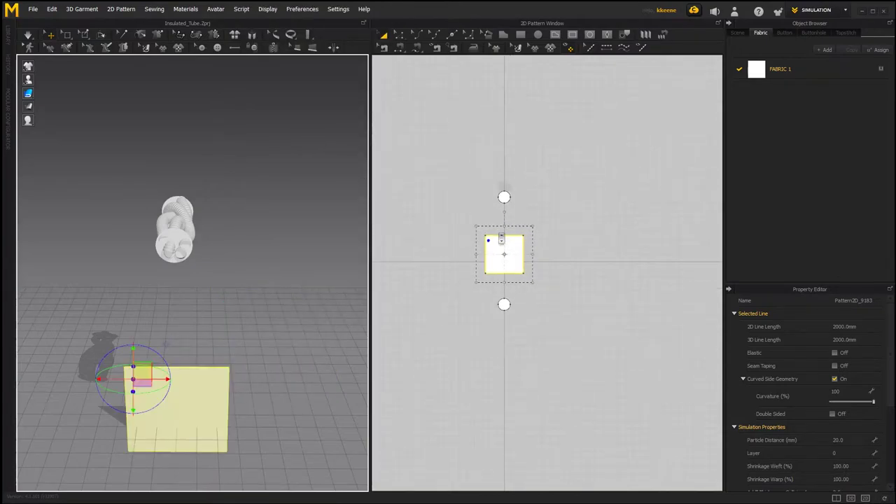
Step: Rotate the square in 3D until it lies flat and parallel to the tube bundle
middle_click_drag(502, 239, 536, 250)
right_click_drag(212, 347, 324, 324)
left_click_drag(294, 354, 242, 352)
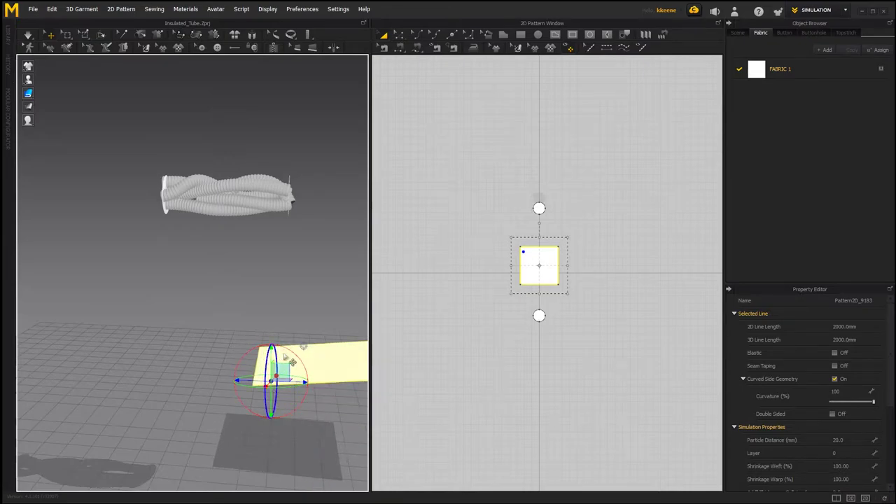
right_click_drag(290, 354, 261, 317)
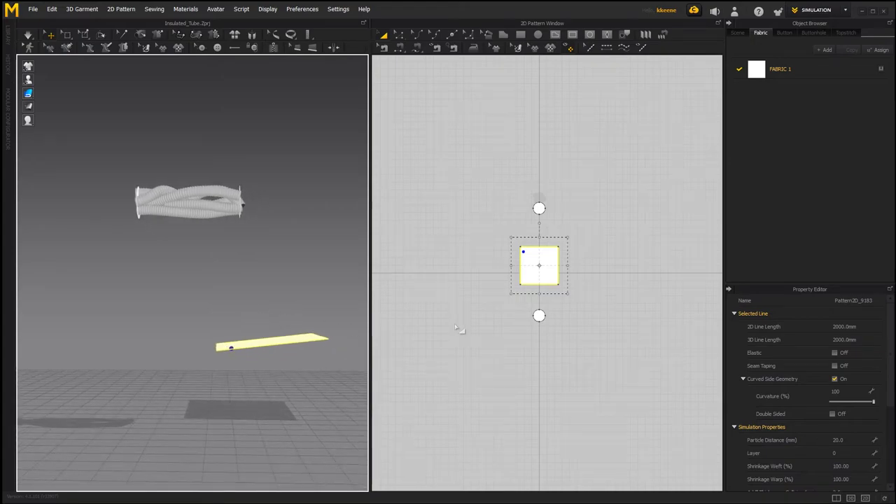
left_click(426, 196)
left_click(533, 270)
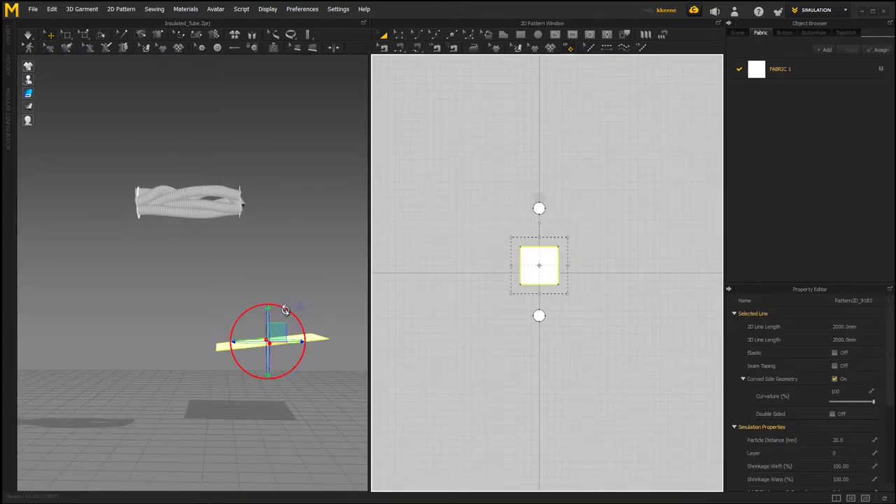
left_click_drag(287, 309, 290, 310)
Step: Raise the flat square and centre it just above the tube bundle in 3D, then deselect it
right_click_drag(354, 350, 263, 299)
middle_click_drag(263, 299, 253, 314)
right_click_drag(294, 220, 229, 285)
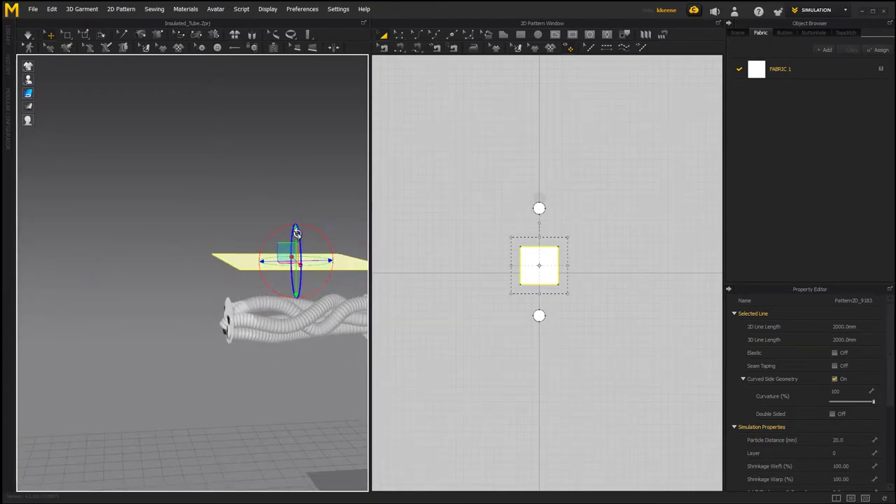
right_click_drag(296, 232, 195, 300)
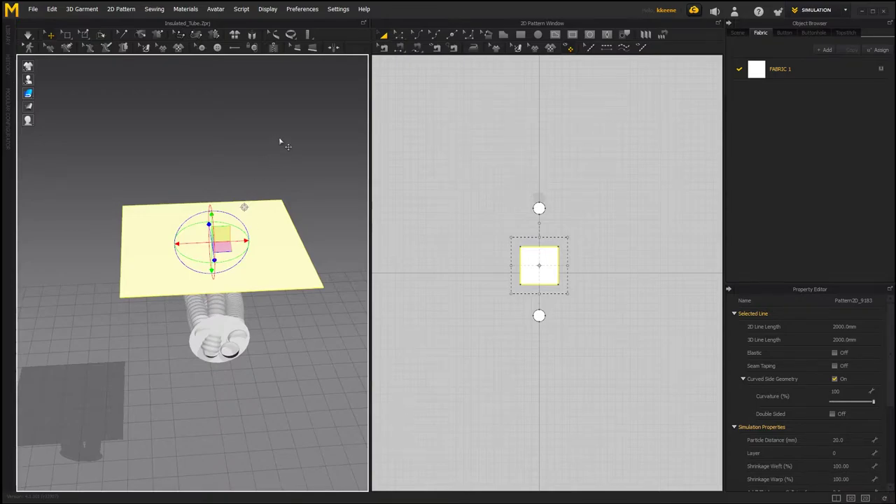
left_click(412, 103)
Step: Examine how the square's two end edges correspond to the circles in the 2D layout and around the bundle in 3D
scroll(392, 217, "up", 3)
right_click_drag(511, 276, 429, 217)
right_click_drag(558, 226, 532, 165)
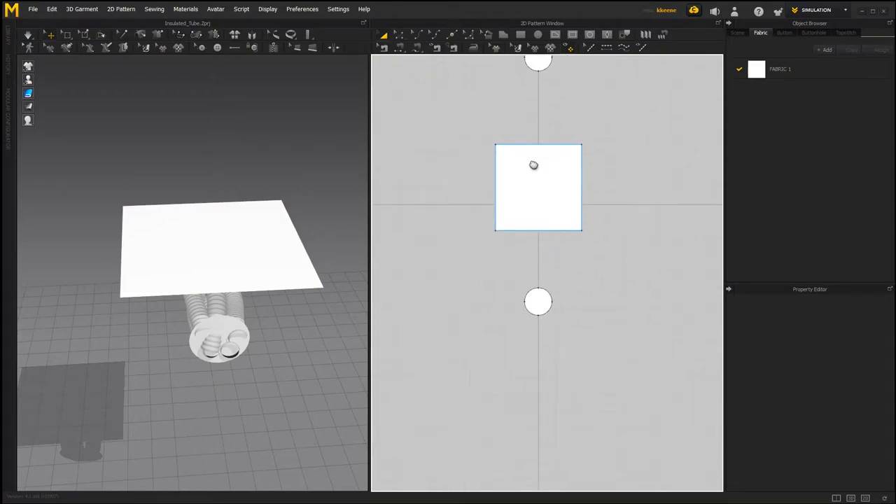
scroll(530, 289, "up", 2)
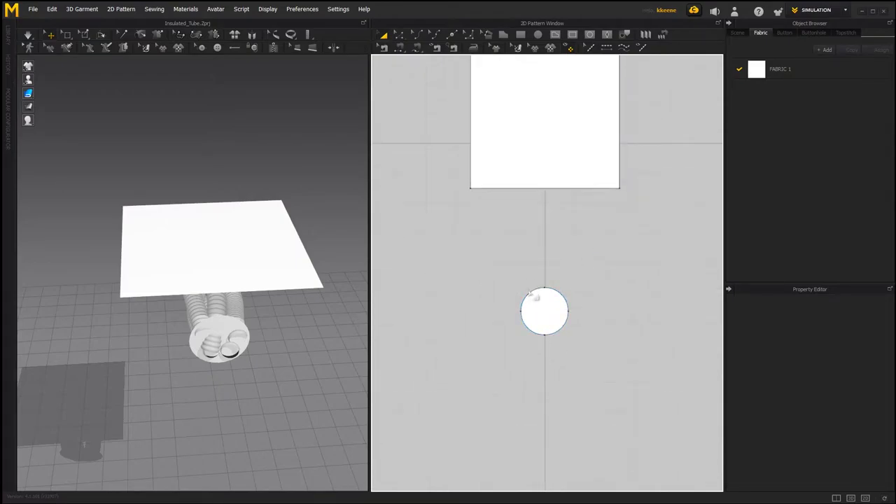
right_click_drag(530, 289, 533, 299)
right_click_drag(506, 222, 506, 260)
right_click_drag(140, 300, 237, 295)
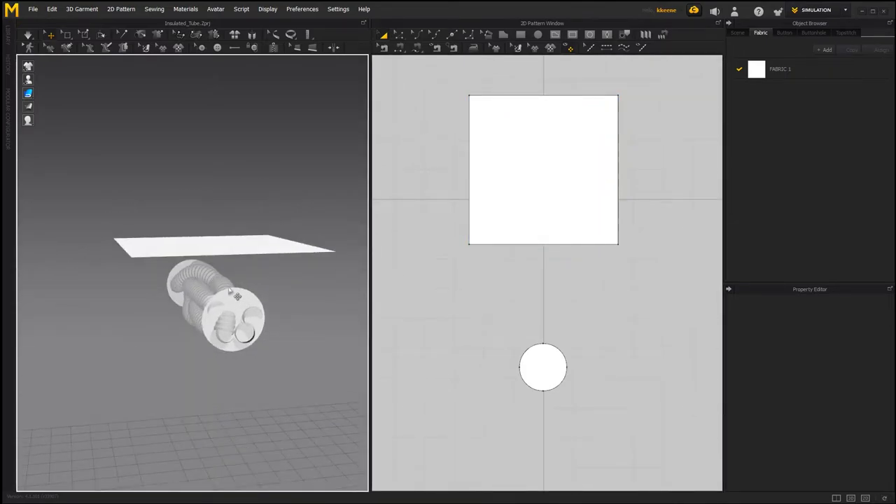
middle_click_drag(516, 132, 517, 246)
right_click_drag(148, 247, 175, 357)
middle_click_drag(506, 238, 510, 252)
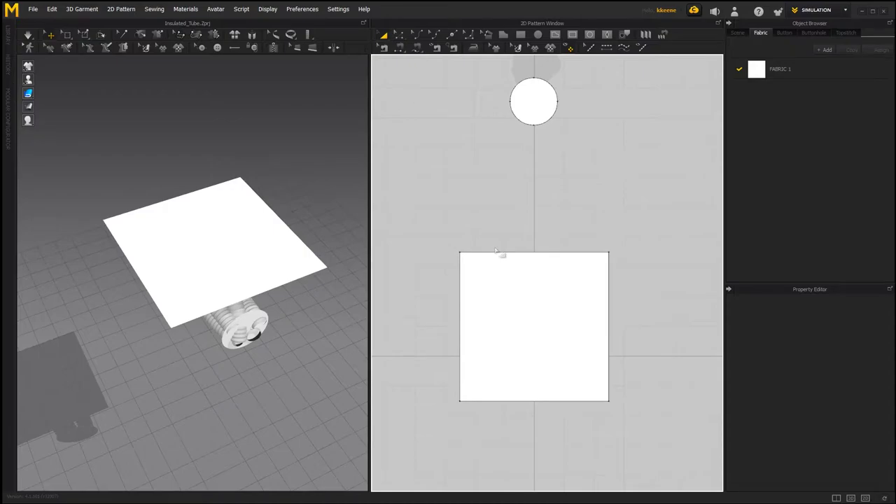
Step: Split the square's upper edge uniformly into 4 segments
left_click(450, 36)
scroll(520, 190, "down", 3)
scroll(510, 184, "up", 1)
scroll(524, 191, "down", 1)
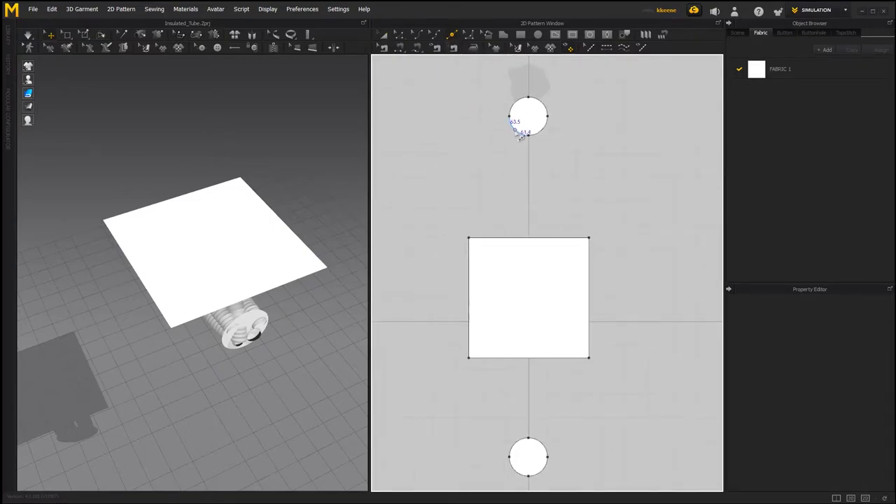
right_click(527, 239)
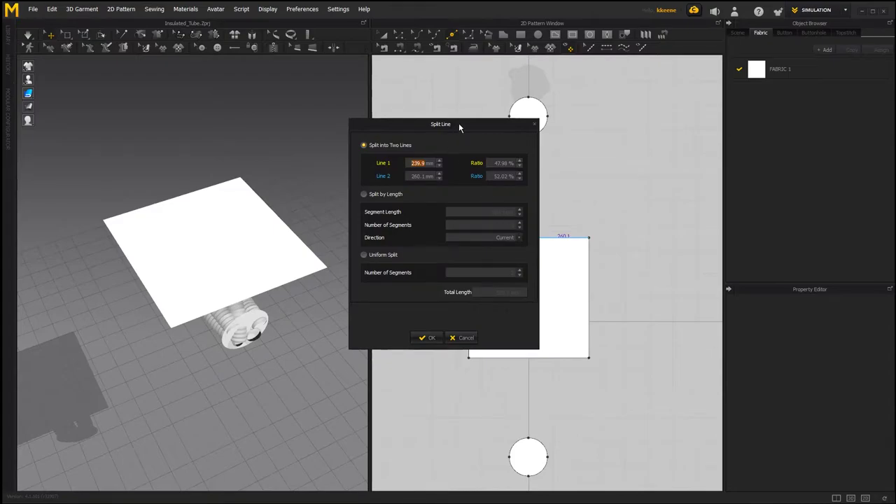
left_click_drag(459, 126, 415, 128)
left_click(319, 257)
left_click(475, 273)
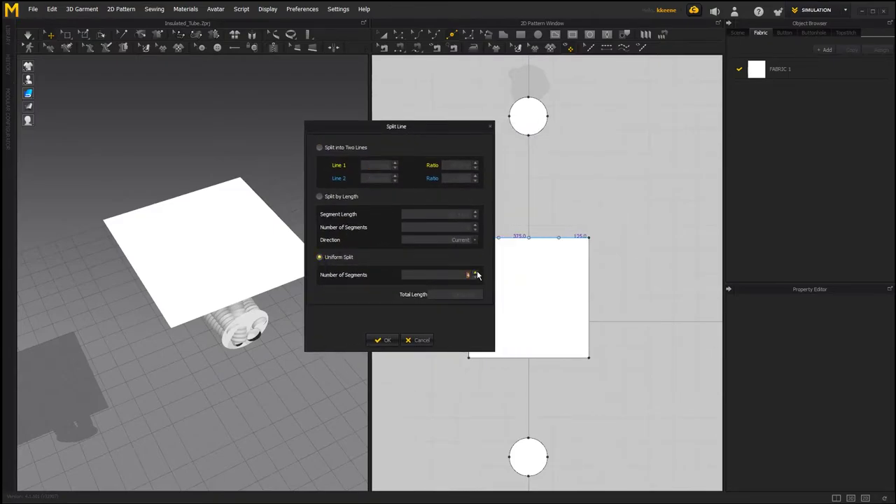
left_click_drag(443, 122, 374, 112)
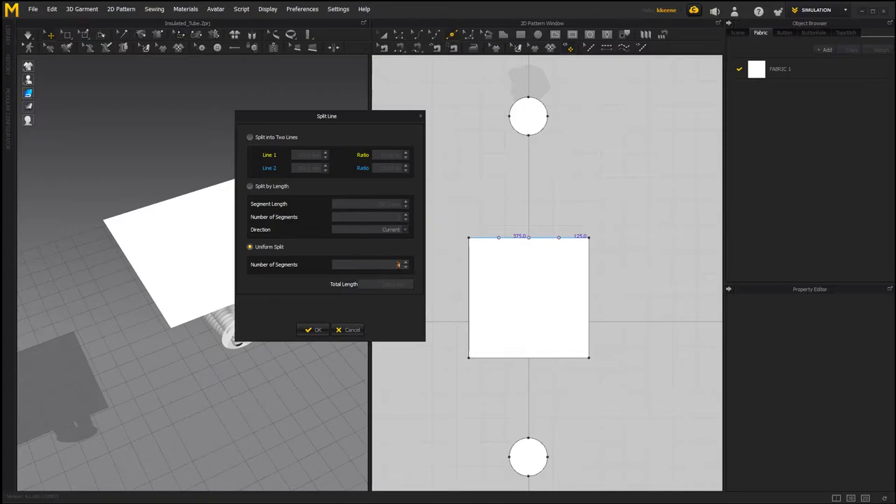
left_click(313, 329)
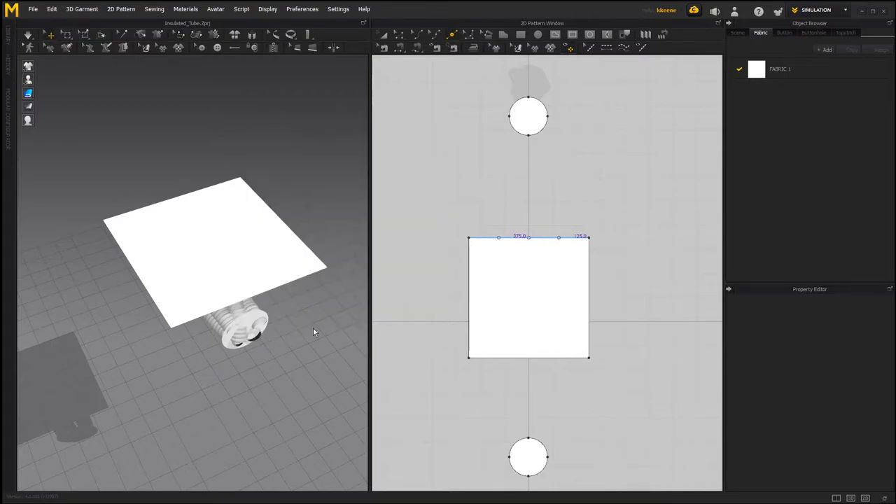
Step: Split the square's lower edge uniformly into 4 segments and deselect the pattern
left_click(524, 357)
left_click(372, 256)
left_click(519, 271)
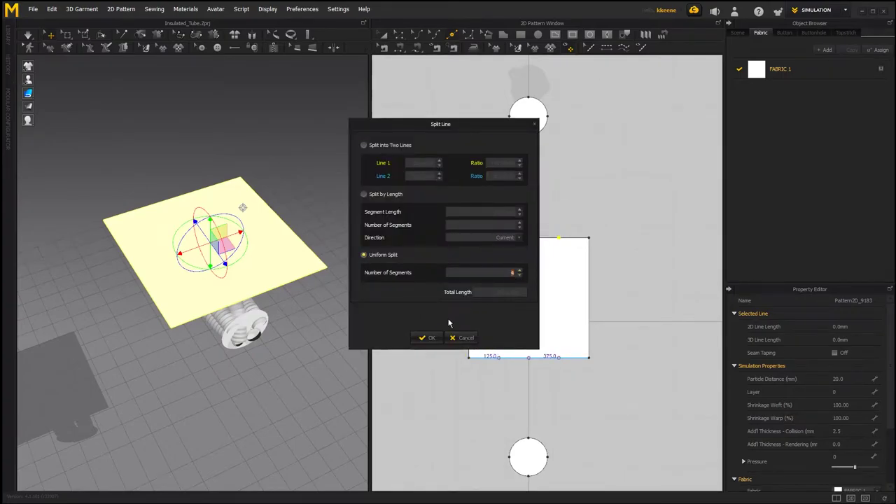
left_click(427, 337)
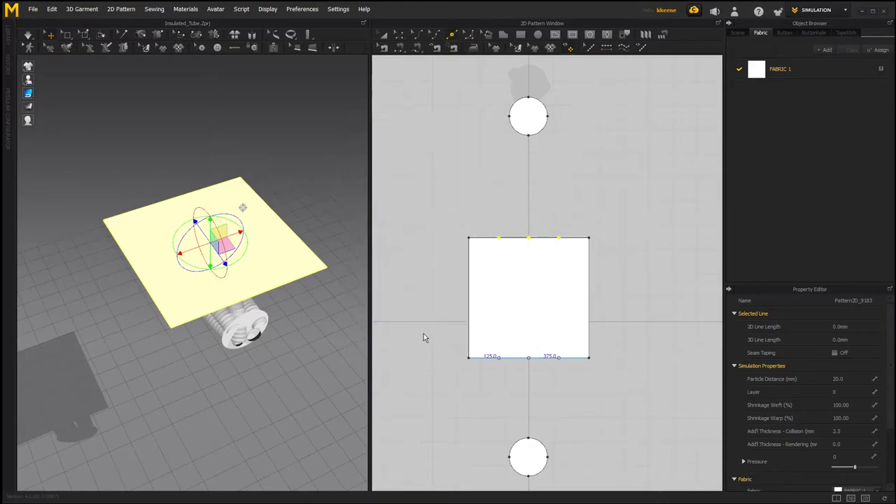
scroll(430, 336, "down", 1)
left_click(380, 35)
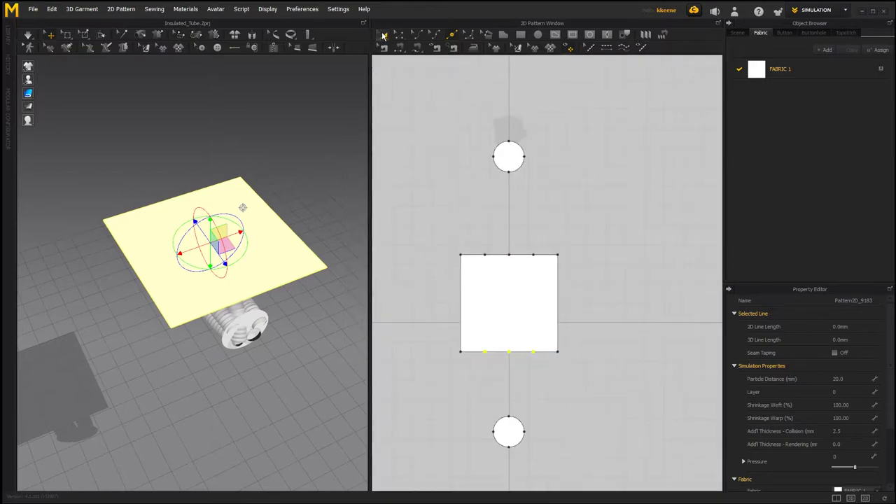
left_click(282, 180)
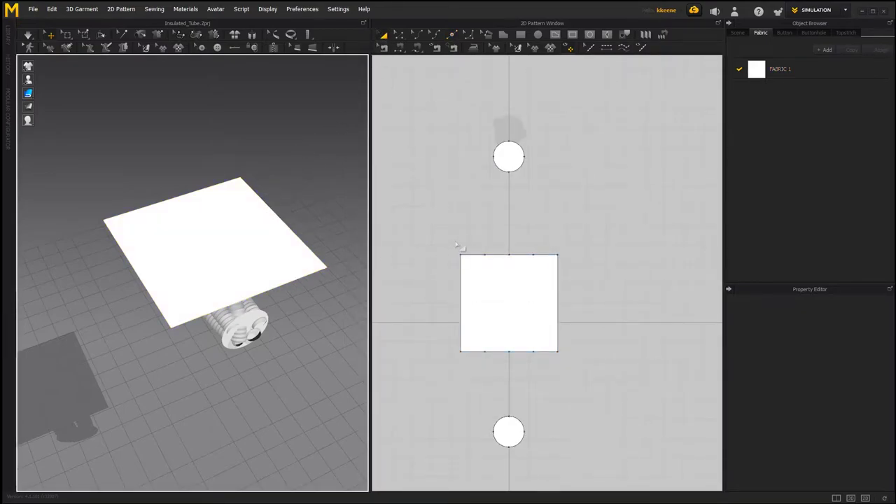
Step: Try segment-sewing the lower edge segment just left of the square's centre to the lower circle's upper-left arc and check the seam in 3D
left_click(399, 49)
scroll(456, 225, "up", 1)
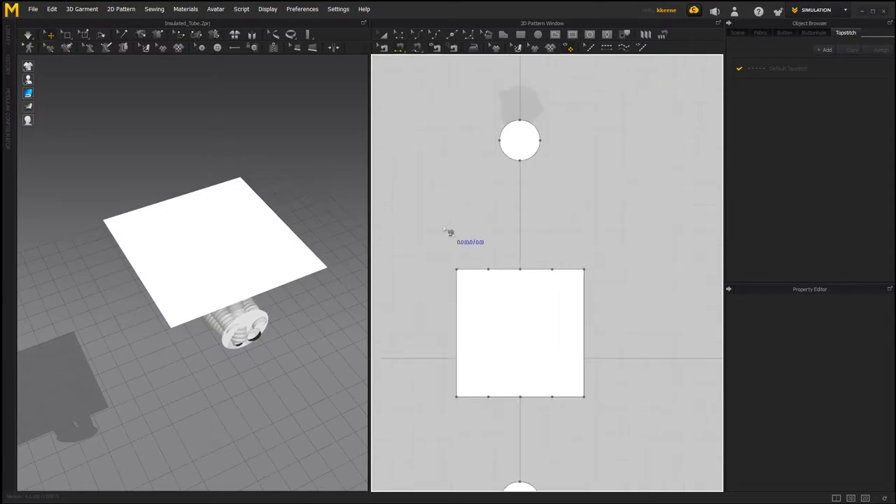
right_click_drag(242, 236, 205, 222)
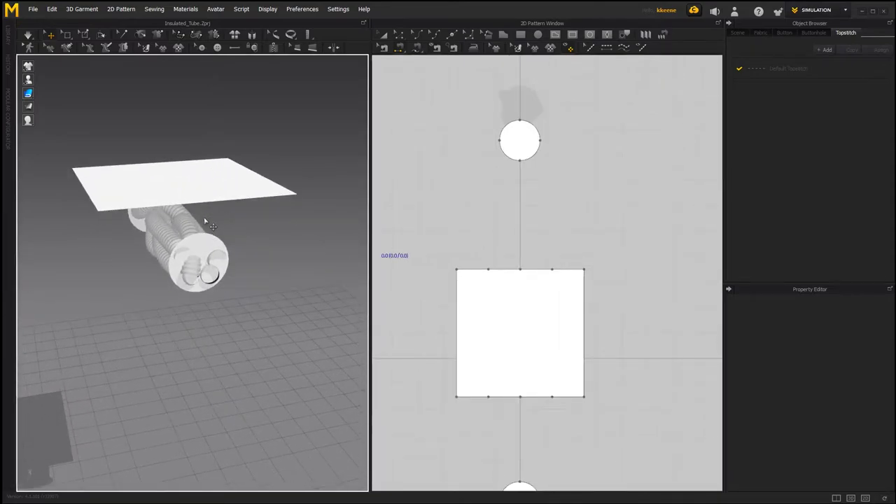
right_click_drag(522, 364, 553, 224)
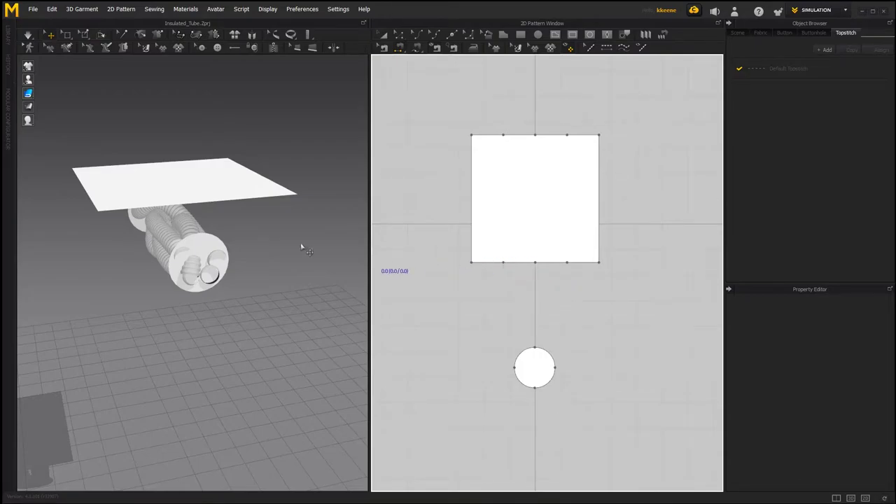
left_click(530, 264)
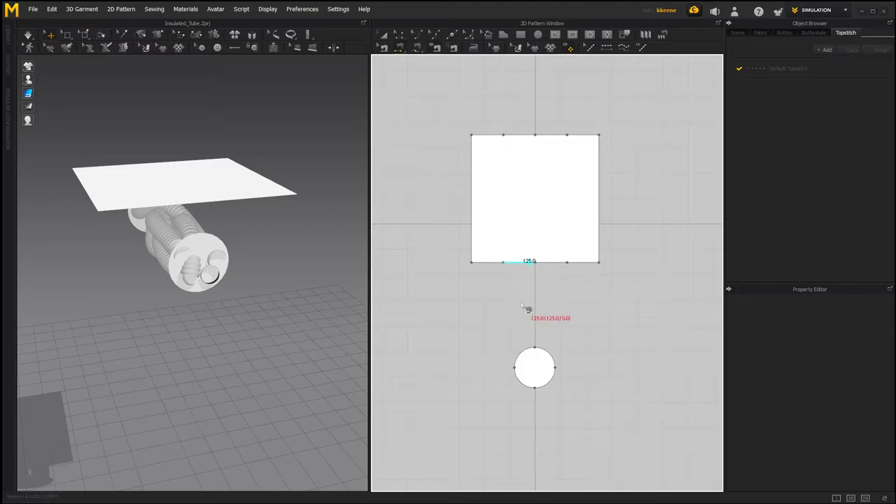
left_click(534, 354)
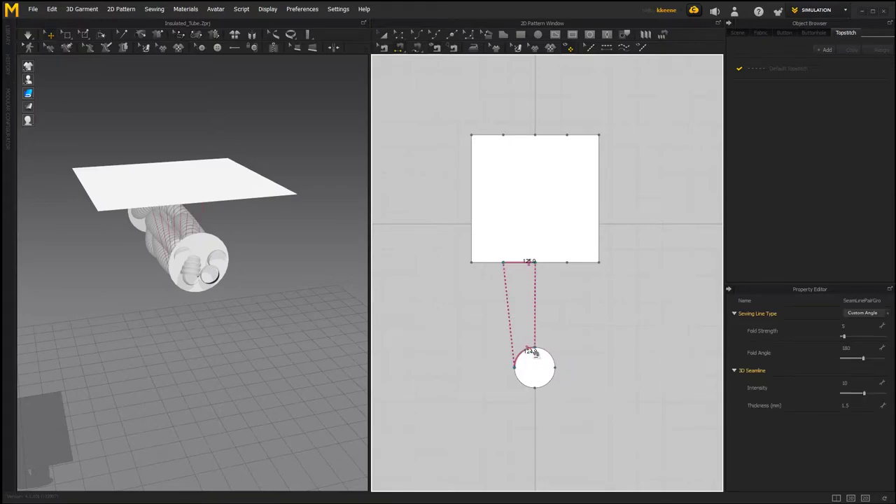
right_click_drag(282, 287, 231, 261)
middle_click_drag(231, 261, 242, 282)
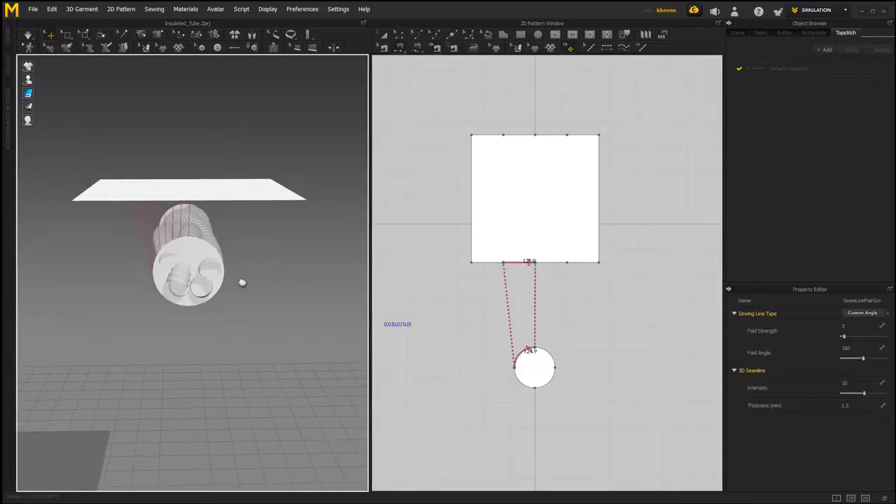
scroll(242, 282, "up", 2)
right_click_drag(208, 267, 224, 281)
middle_click_drag(224, 282, 242, 302)
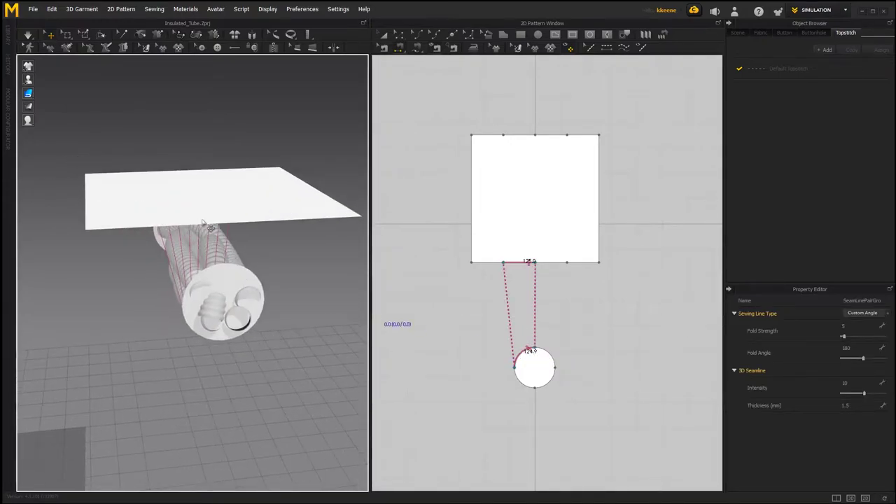
left_click(452, 302)
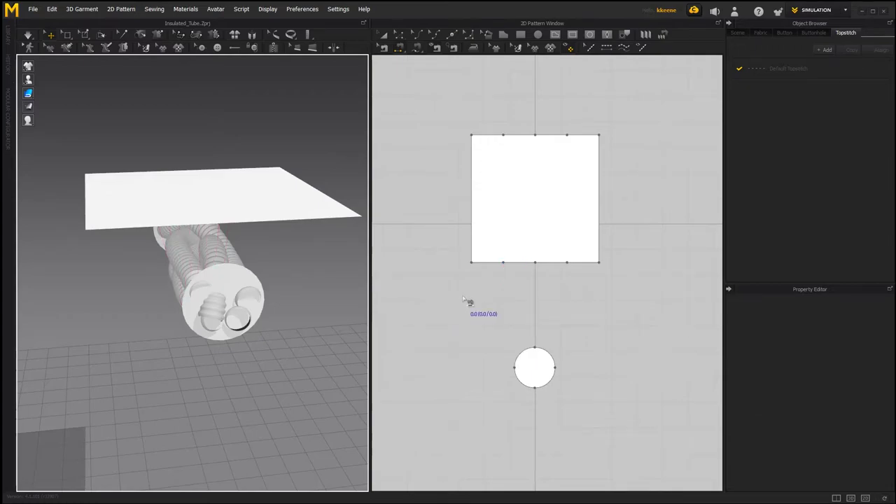
Step: Demonstrate a crossed seam between the same lower edge segment and the circle's upper-left arc, inspect it in 3D, and delete it
left_click(534, 270)
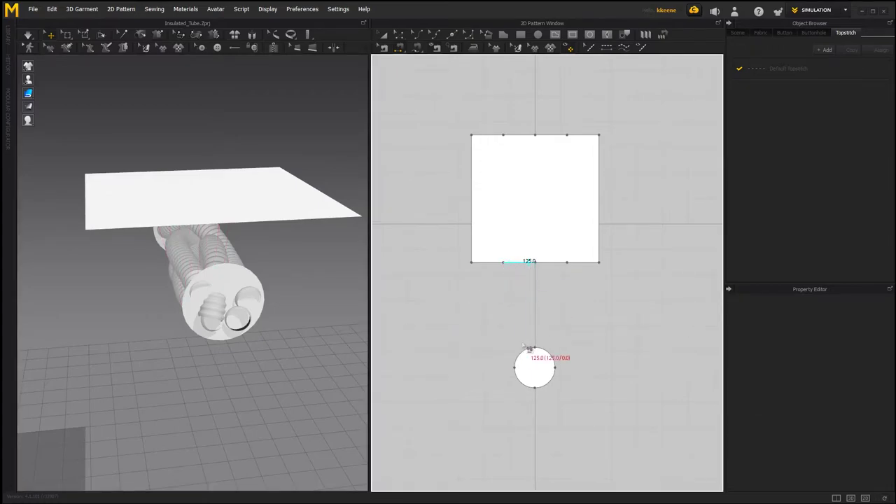
left_click(521, 365)
right_click_drag(240, 265, 243, 250)
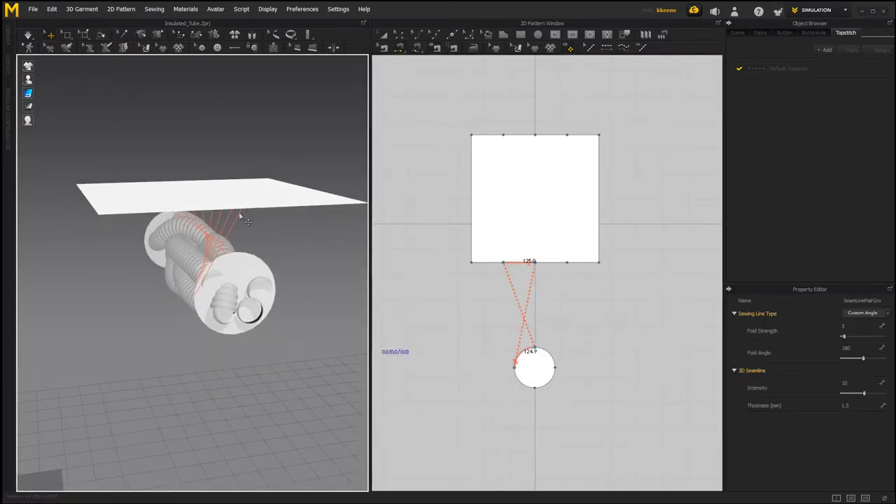
right_click_drag(180, 274, 175, 280)
key("Delete")
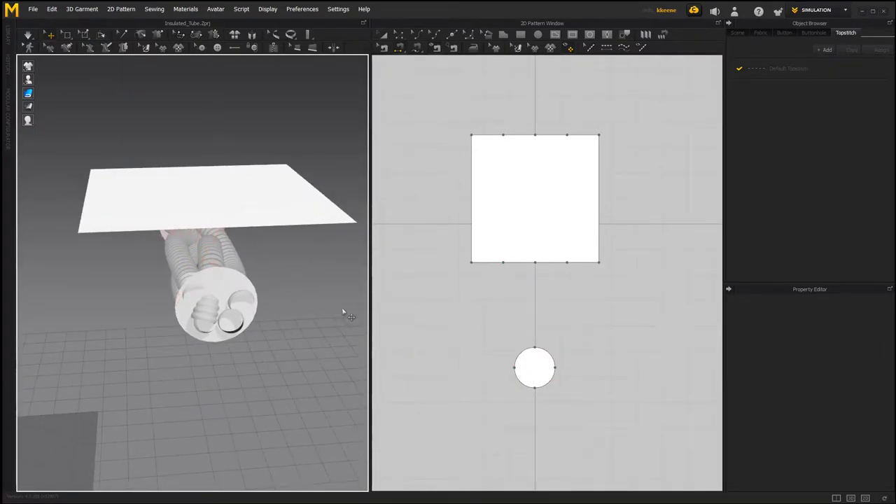
Step: Sew the four segments of the square's lower edge to the matching quarter arcs of the lower circle without crossing the seam directions
left_click(530, 262)
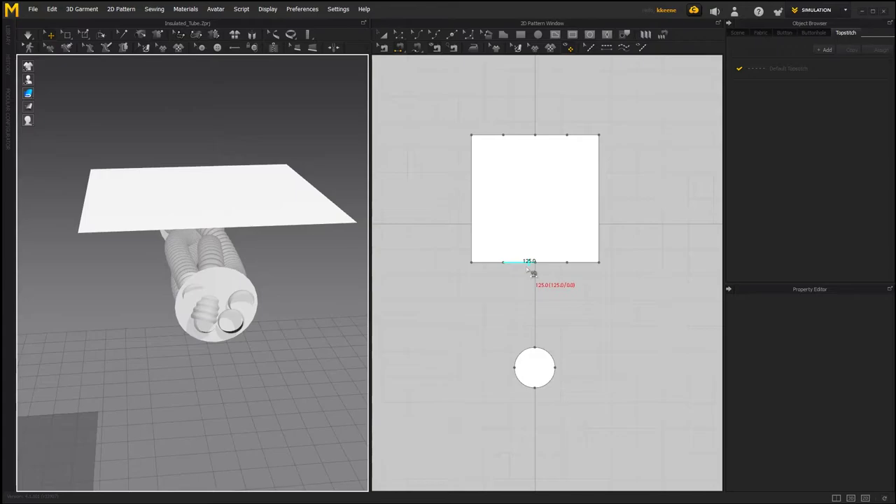
left_click(530, 352)
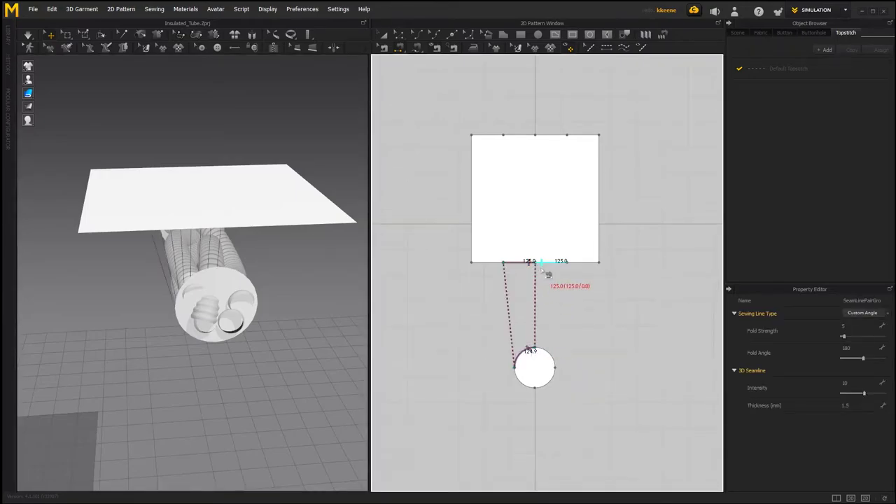
left_click(551, 350)
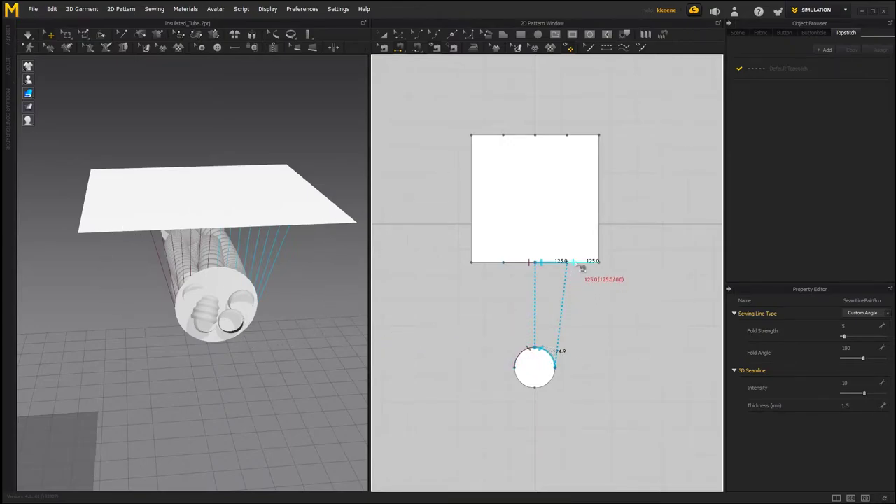
left_click(581, 266)
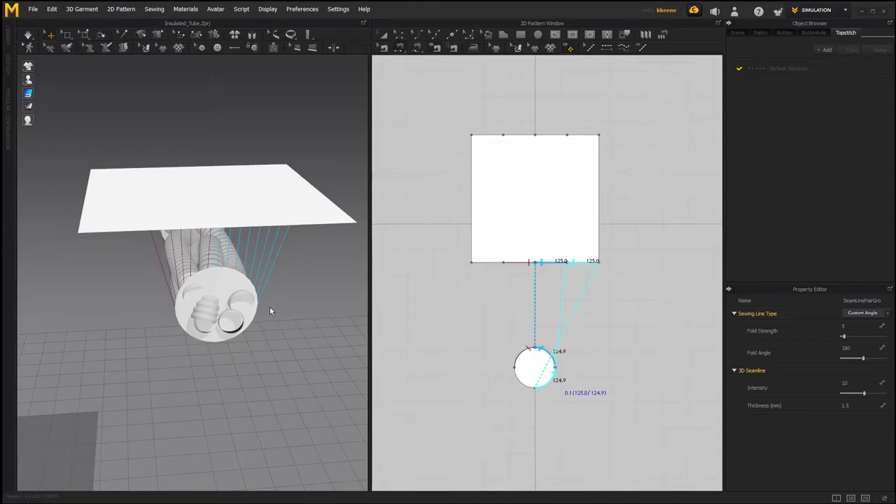
scroll(272, 310, "down", 1)
scroll(272, 310, "up", 1)
right_click_drag(272, 310, 269, 290)
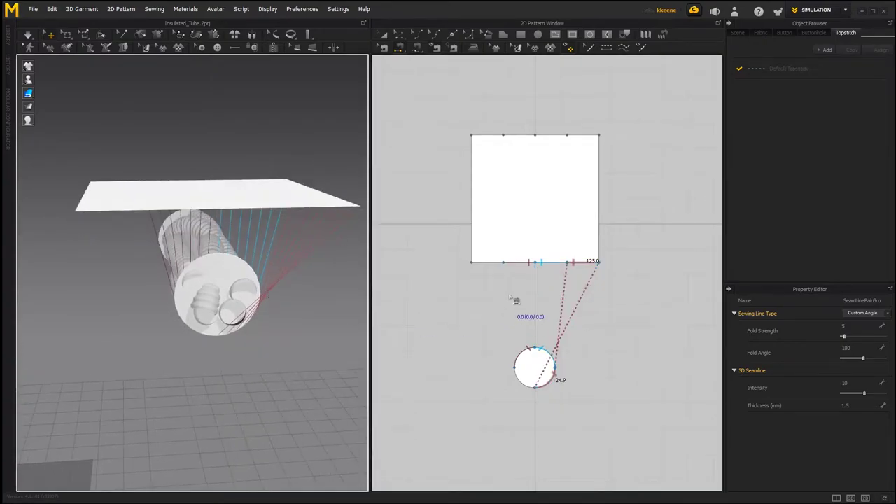
left_click(497, 265)
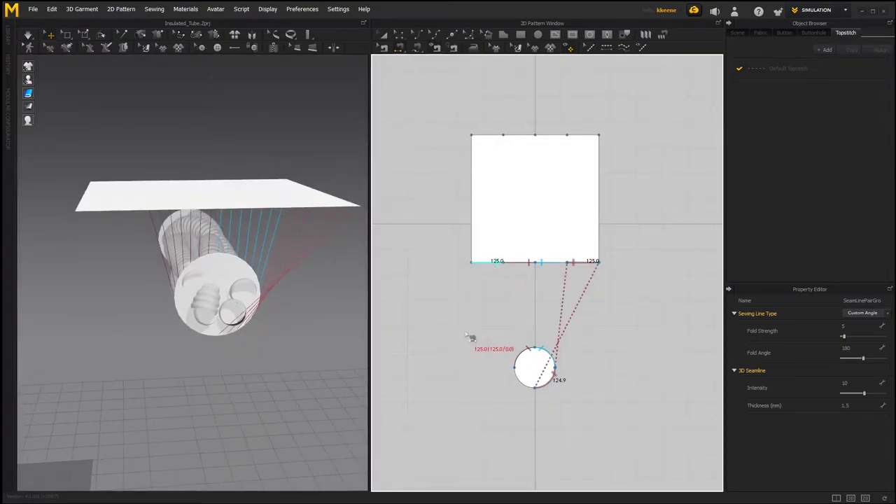
left_click(514, 378)
Step: Sew the four segments of the square's upper edge to the matching quarter arcs of the upper circle without crossing the seam directions
scroll(193, 298, "down", 1)
right_click_drag(193, 298, 352, 278)
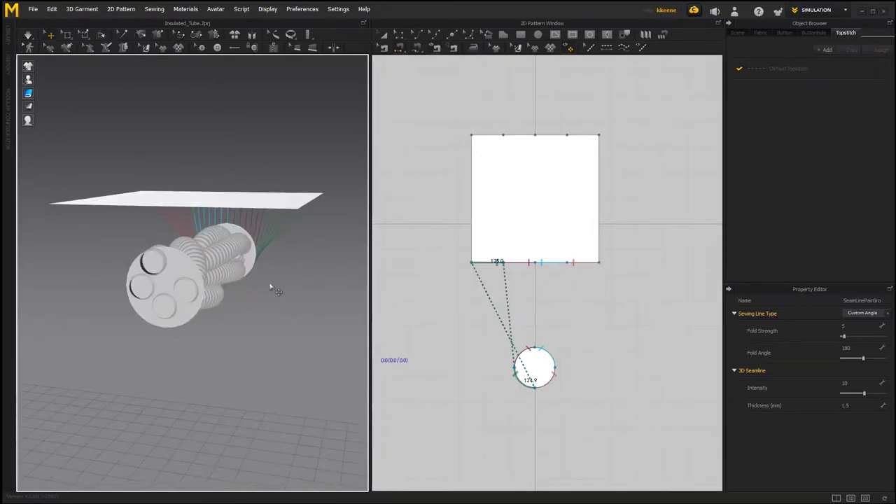
right_click_drag(184, 284, 241, 298)
middle_click_drag(476, 198, 467, 289)
right_click_drag(468, 288, 470, 389)
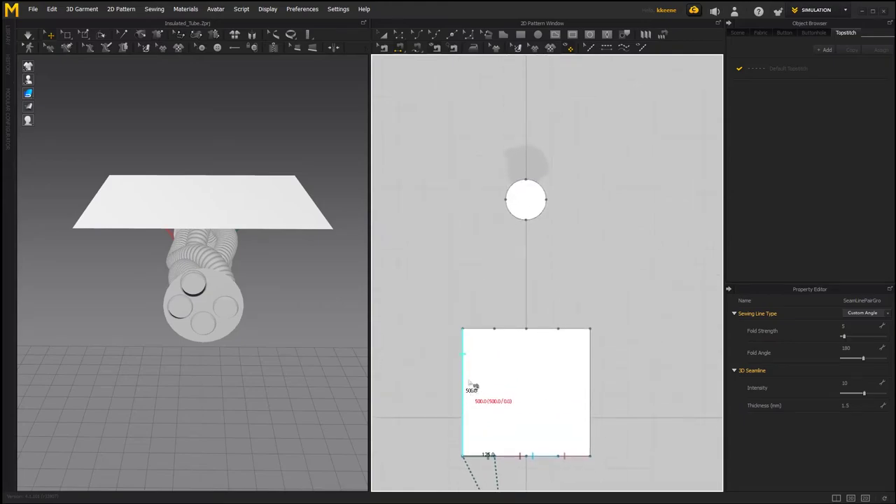
left_click(524, 226)
left_click(542, 335)
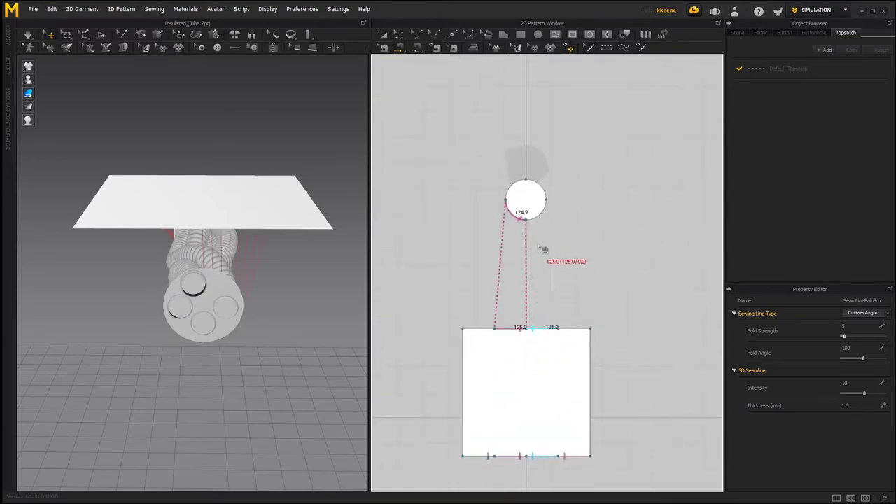
left_click(547, 209)
left_click(574, 327)
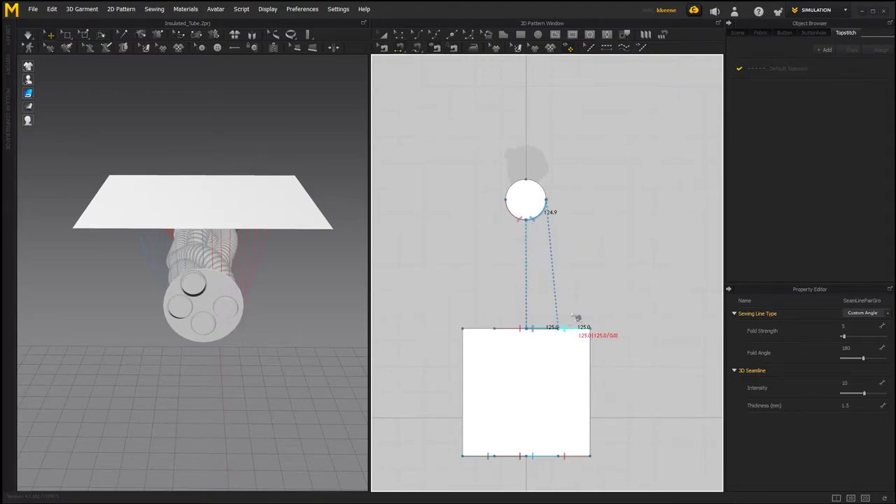
left_click(543, 219)
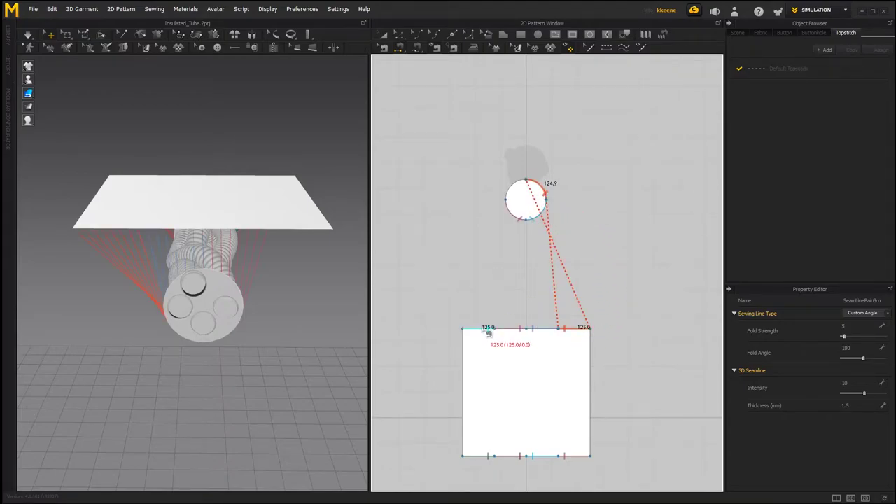
left_click(488, 329)
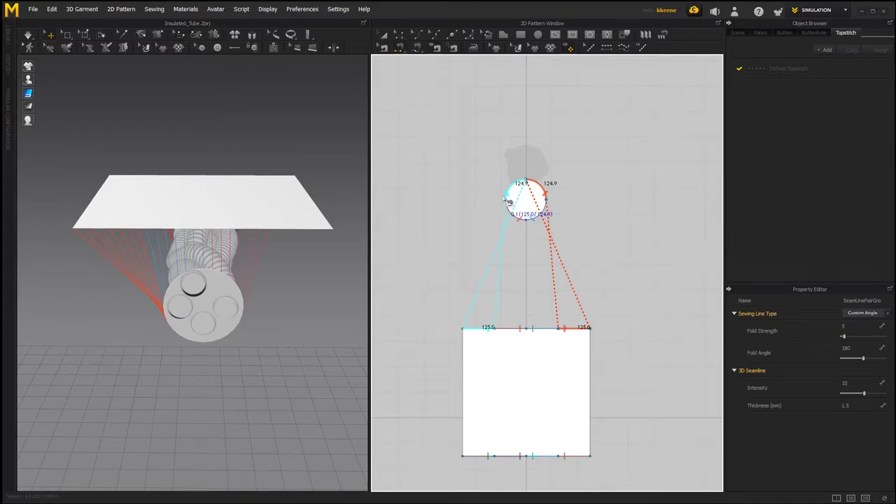
left_click(507, 201)
Step: Select both circle patterns together and raise them slightly in 3D at the ends of the tube bundle
right_click_drag(140, 259, 158, 256)
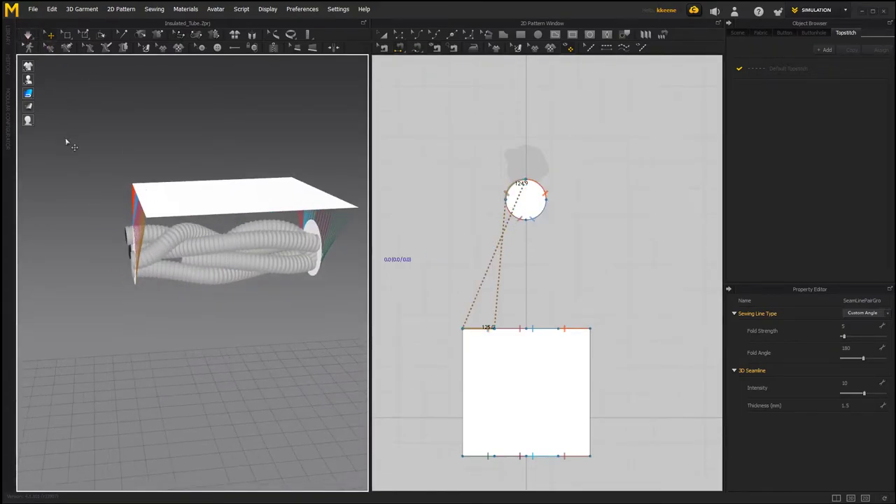
right_click_drag(78, 136, 70, 65)
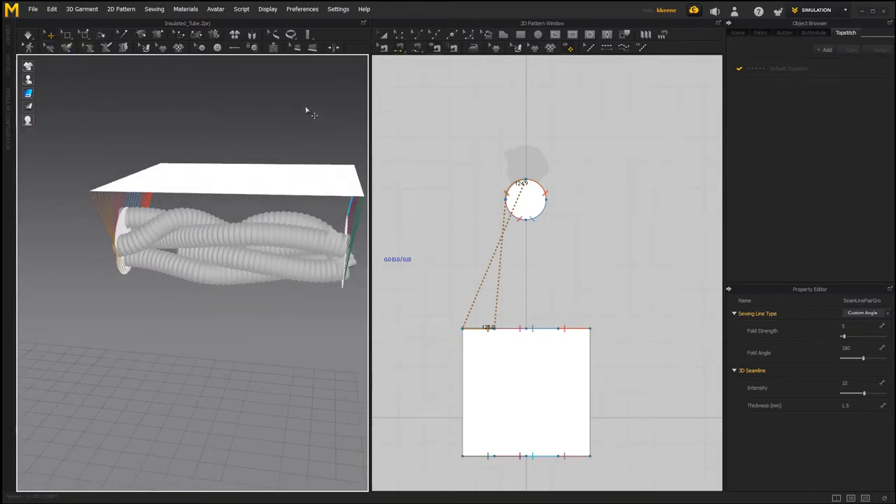
left_click(384, 37)
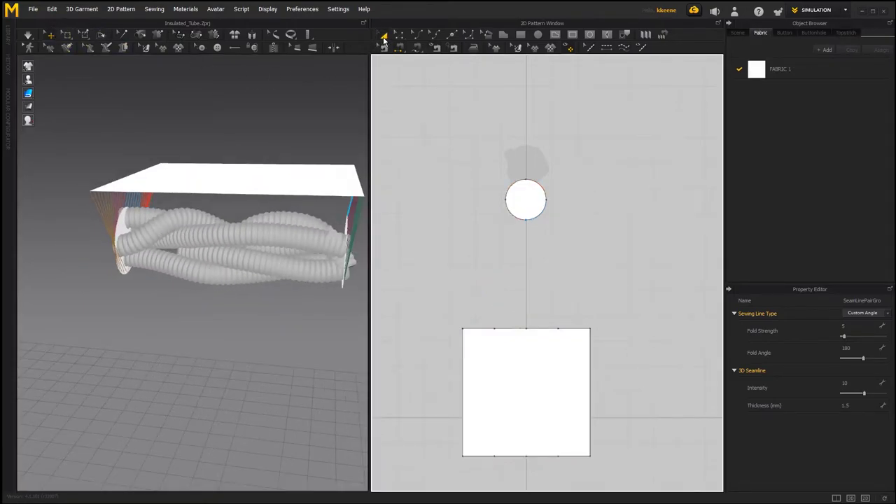
left_click(517, 191)
scroll(498, 240, "down", 5)
left_click(509, 350, "shift")
right_click_drag(240, 304, 259, 252)
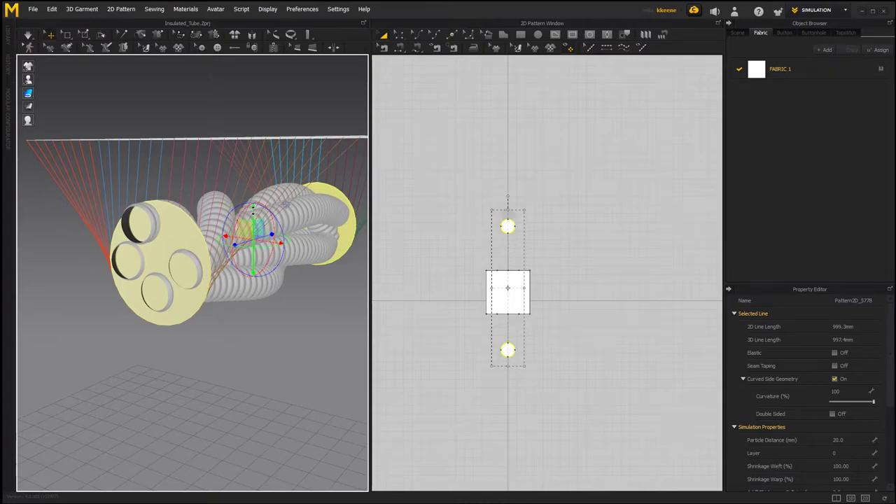
left_click_drag(253, 208, 254, 205)
right_click_drag(254, 205, 105, 233)
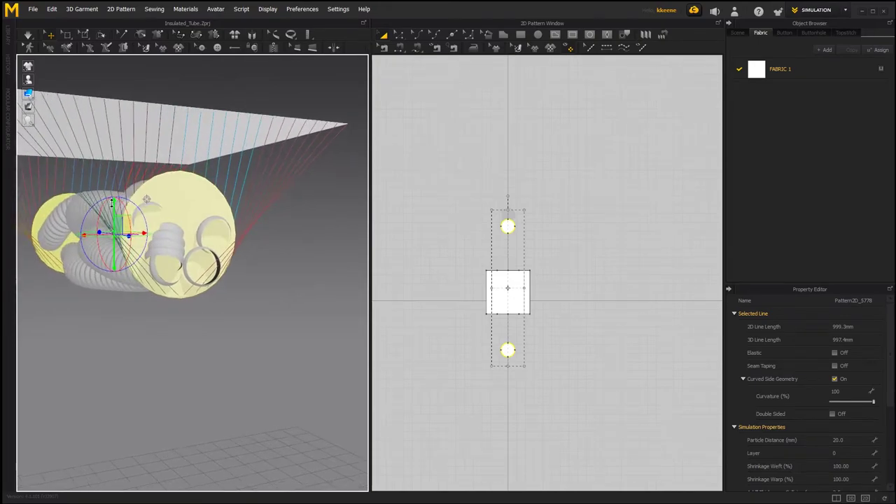
right_click_drag(146, 199, 175, 213)
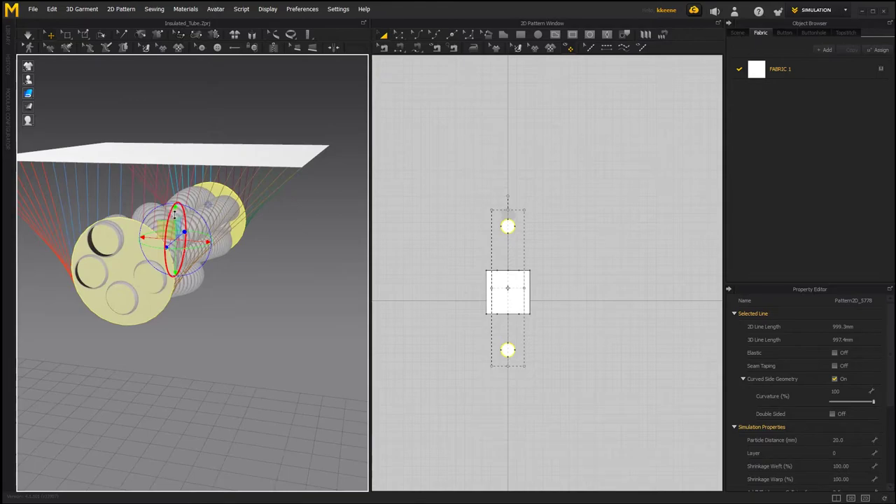
left_click_drag(176, 212, 177, 211)
Step: Freeze both selected circle patterns at the ends of the tube bundle and deselect them
right_click_drag(238, 260, 158, 295)
middle_click_drag(158, 295, 147, 286)
scroll(147, 286, "down", 1)
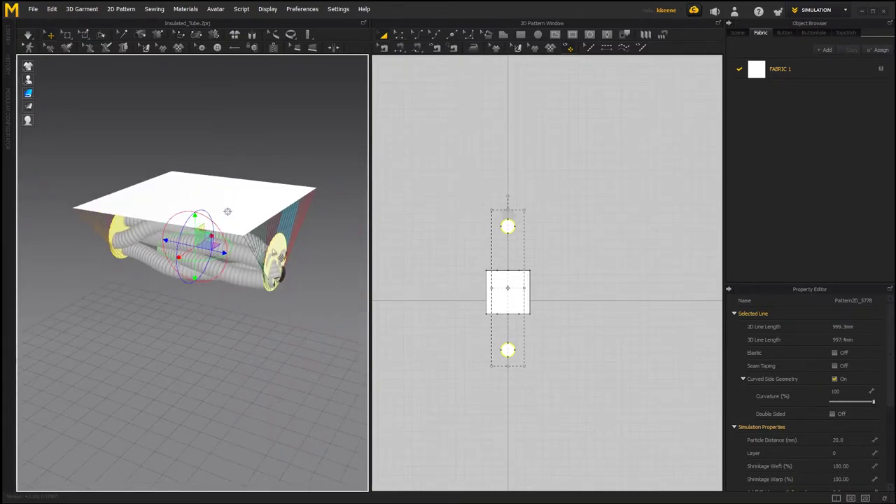
right_click_drag(105, 283, 165, 289)
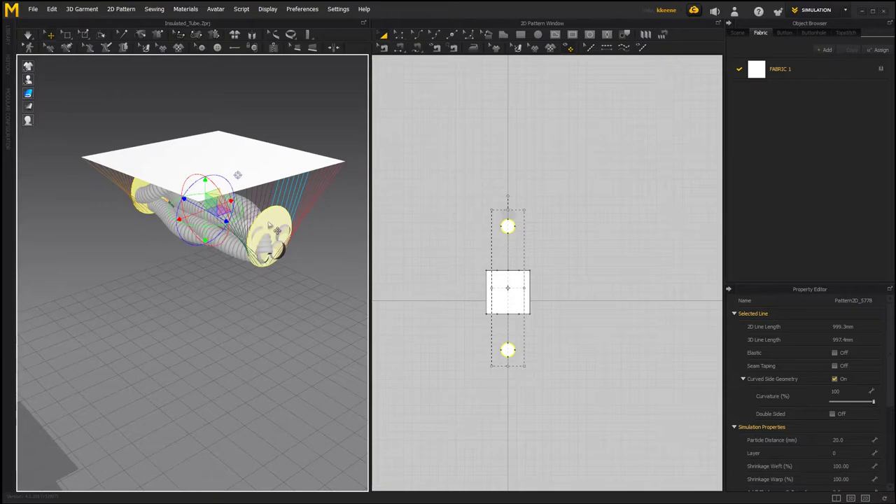
right_click(267, 223)
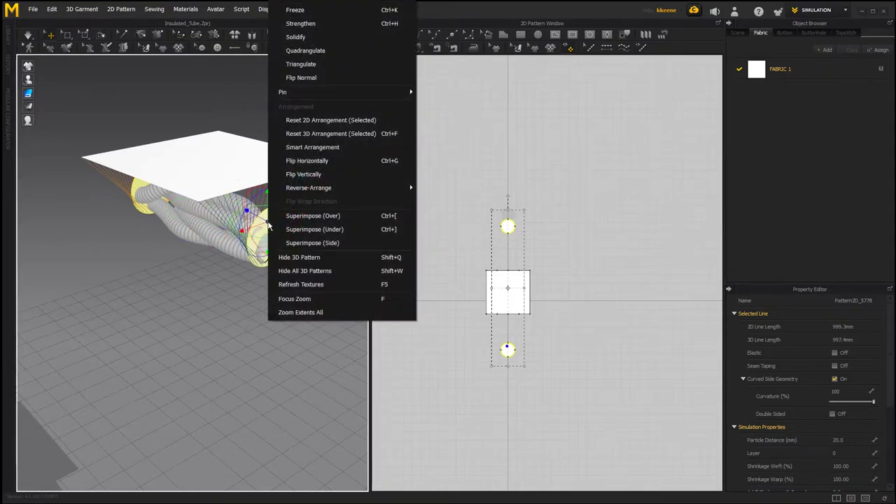
left_click(314, 11)
left_click(68, 86)
Step: Save the project with the sewn square and frozen circles
right_click_drag(89, 190, 102, 157)
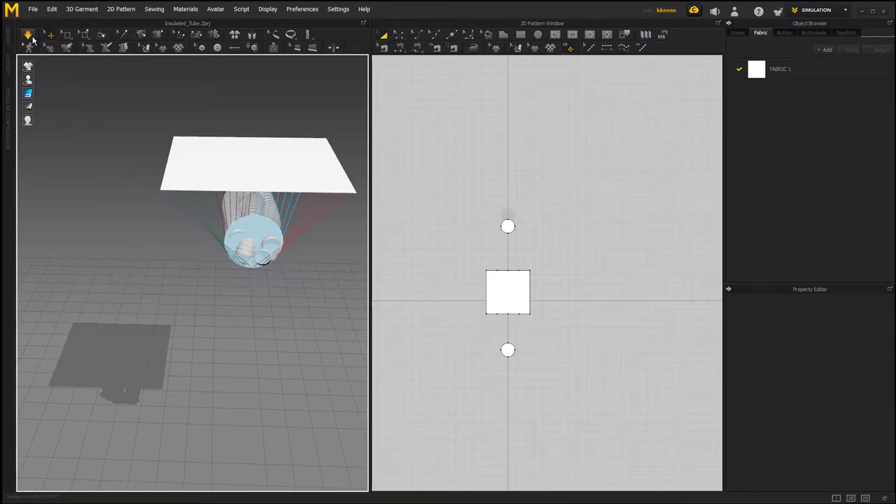
left_click(32, 9)
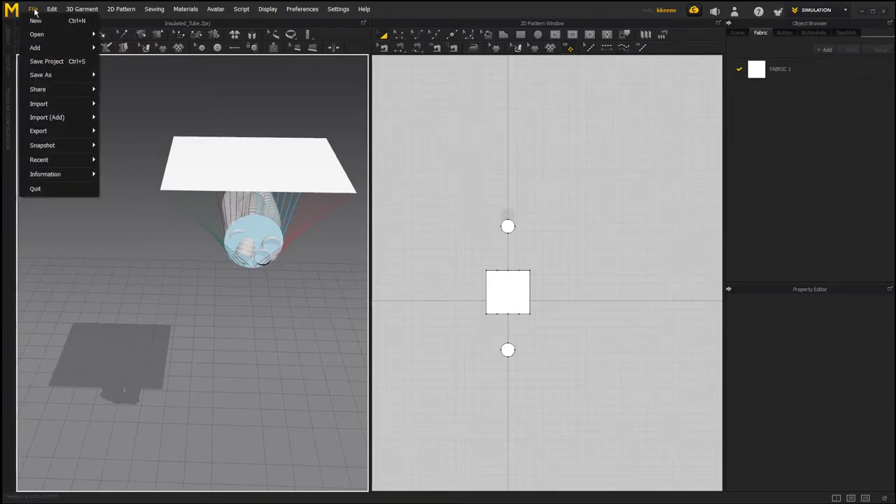
left_click(45, 61)
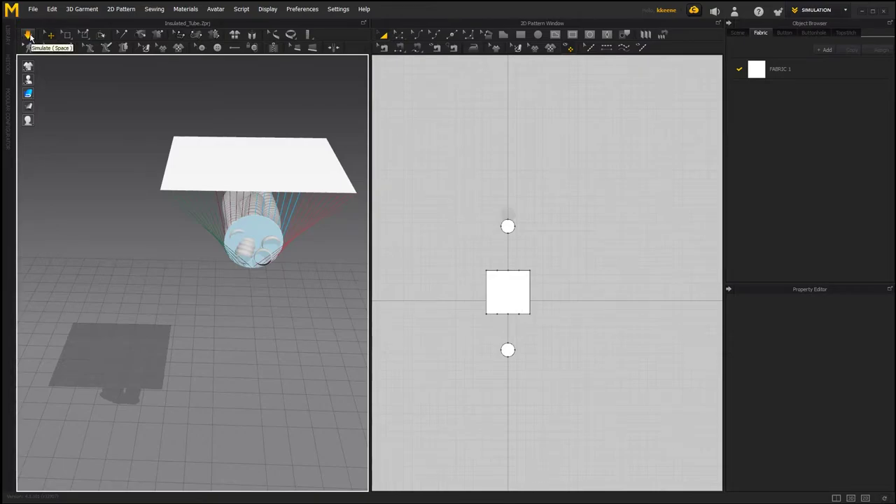
Step: Simulate the sewn patterns so the square cloth wraps around the tube bundle, and inspect the open underside
left_click(28, 35)
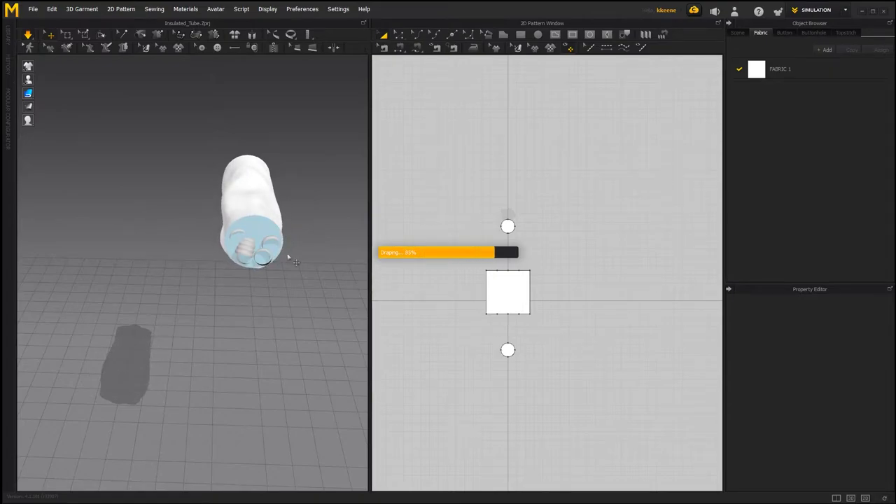
right_click_drag(238, 257, 216, 201)
scroll(213, 287, "up", 1)
right_click_drag(212, 289, 158, 292)
right_click_drag(246, 301, 215, 265)
left_click(226, 267)
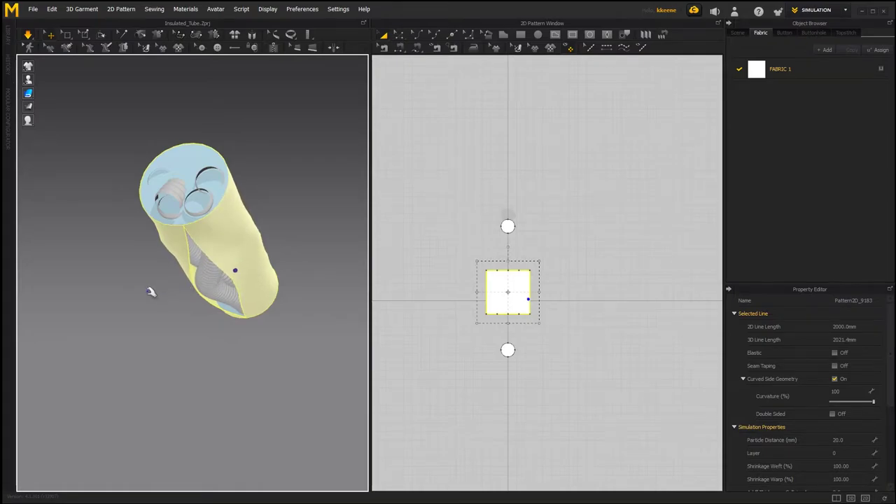
right_click_drag(152, 300, 192, 310)
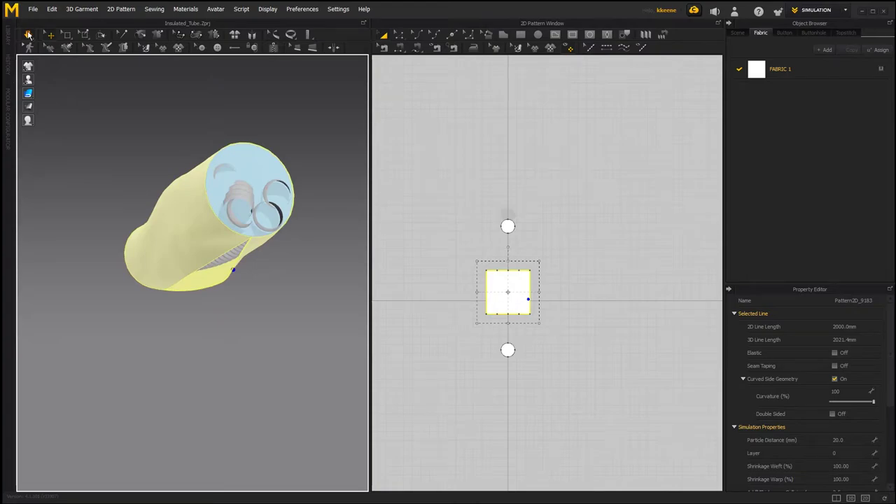
right_click_drag(110, 187, 70, 207)
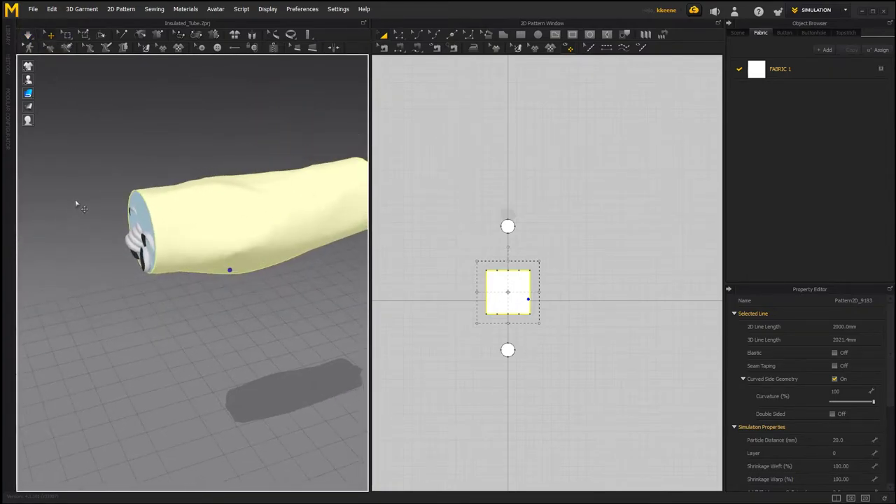
right_click_drag(213, 256, 221, 280)
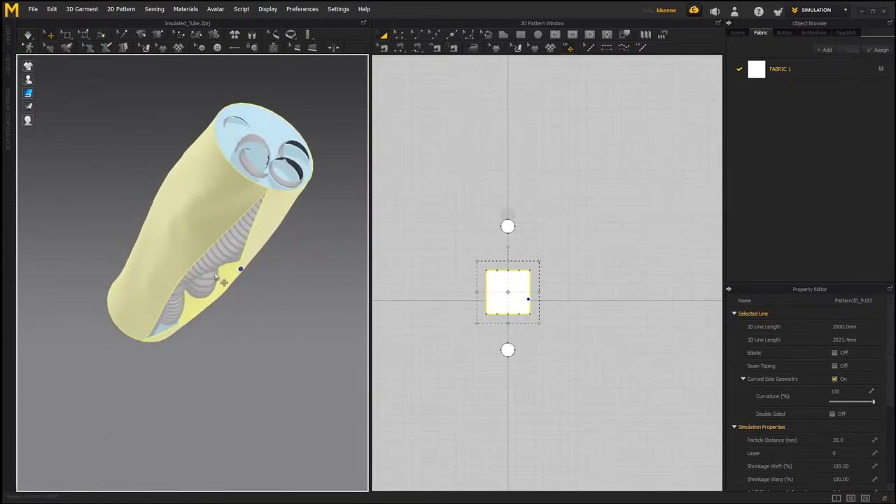
Step: Sew the square's two 500 mm vertical side edges together and simulate to close the gap along the tube
scroll(484, 204, "up", 4)
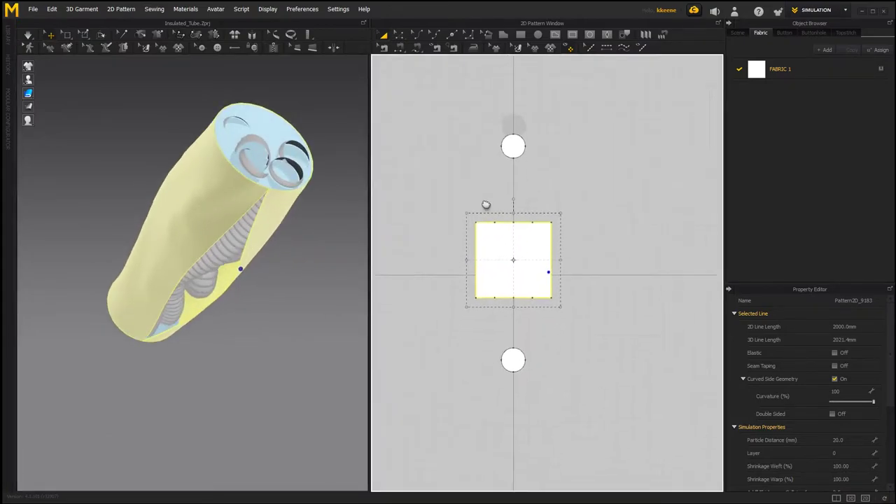
left_click(433, 197)
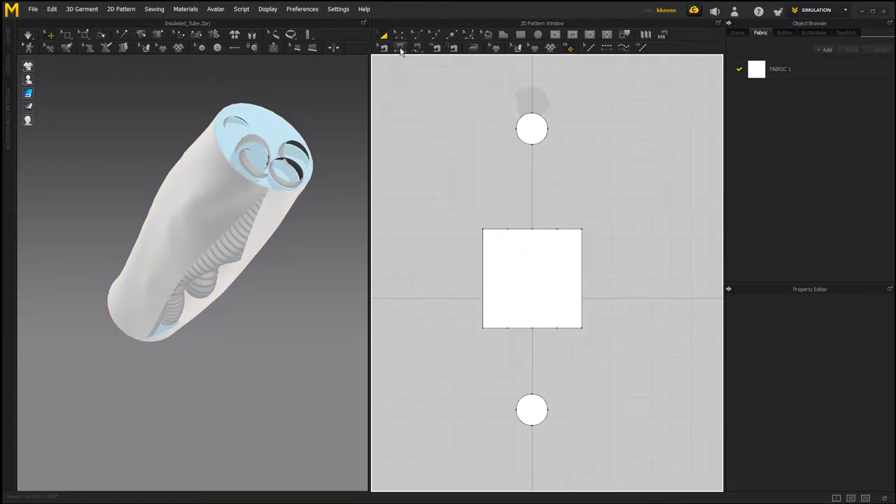
left_click(401, 50)
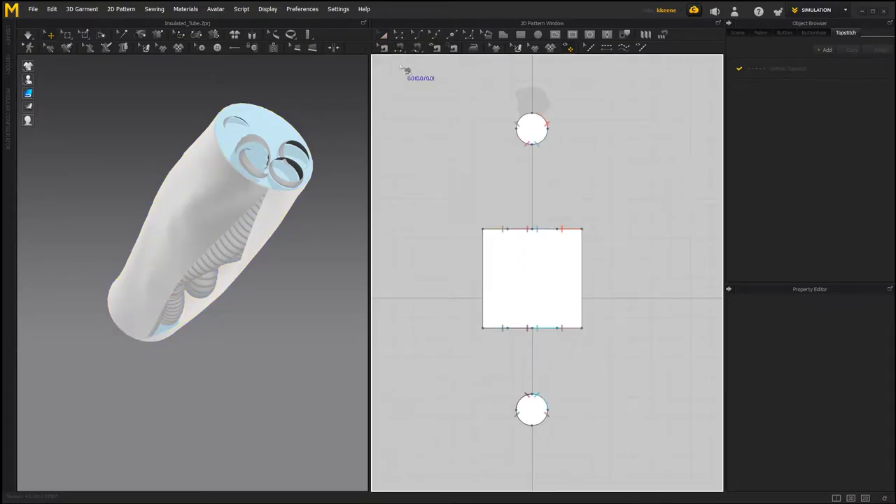
left_click(483, 253)
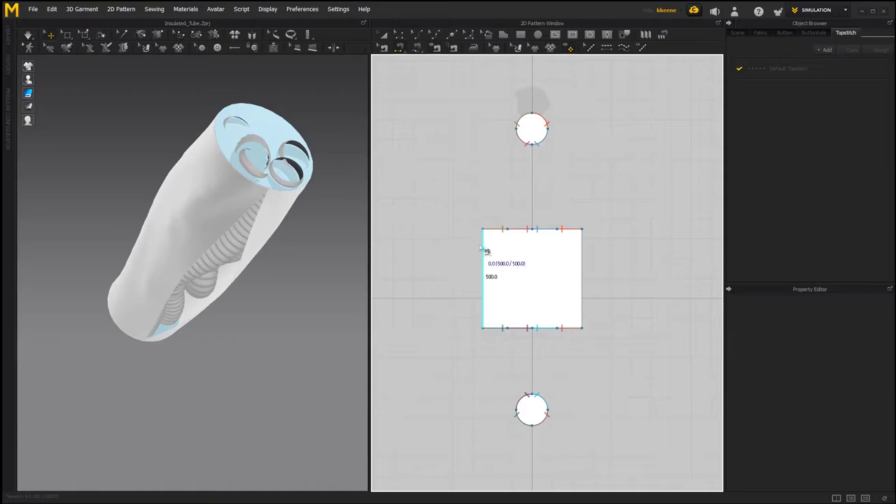
left_click(581, 256)
right_click_drag(150, 276, 172, 262)
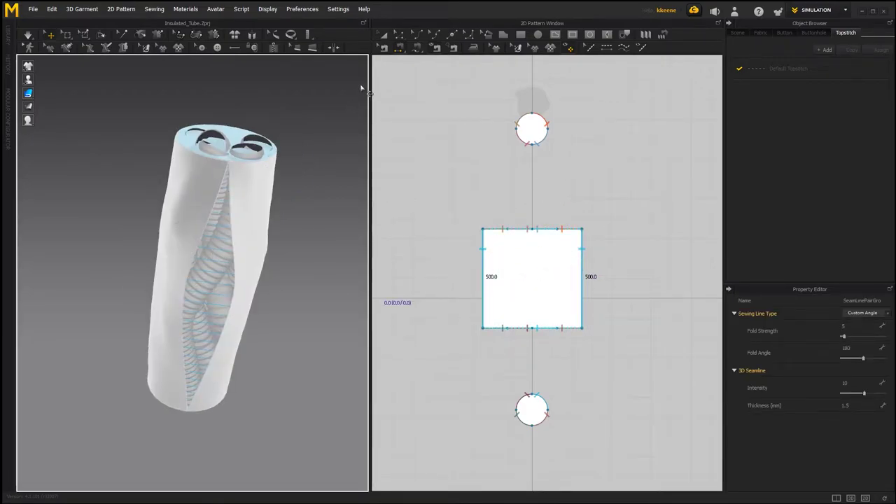
left_click(383, 35)
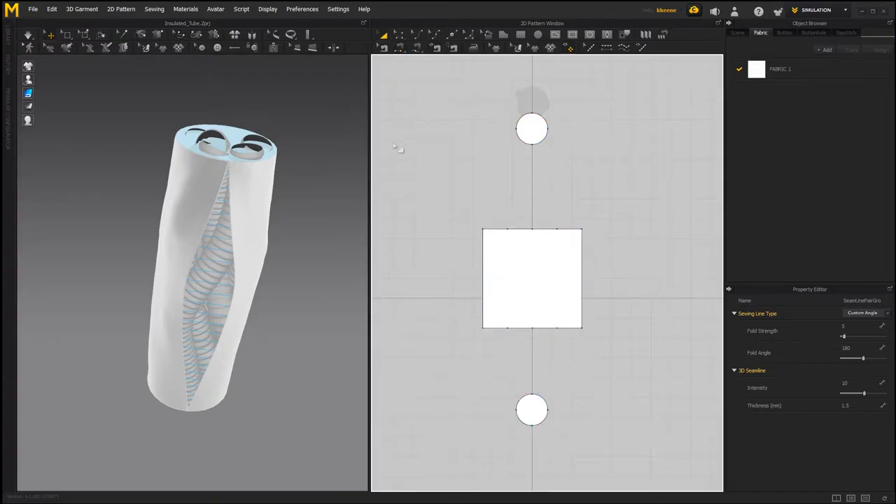
left_click(29, 37)
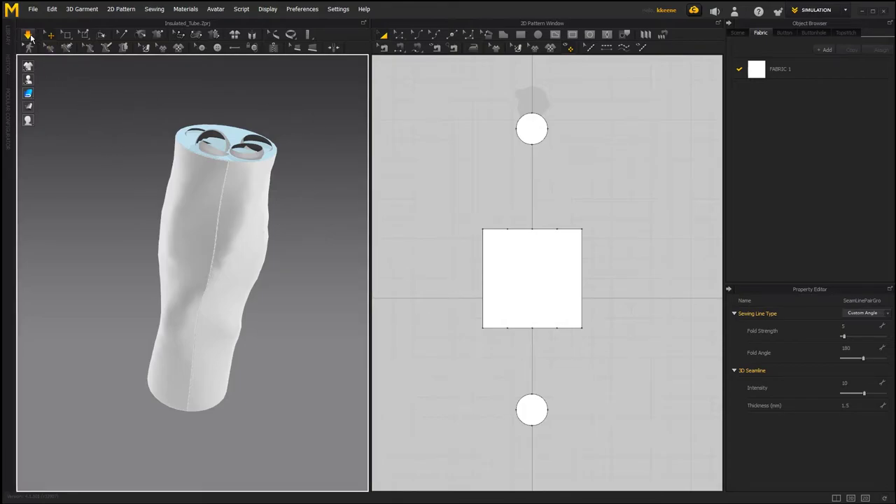
Step: Set the side seam's fold strength and fold angle to 0 and its 3D seamline intensity to 0
left_click(384, 47)
scroll(488, 290, "up", 3)
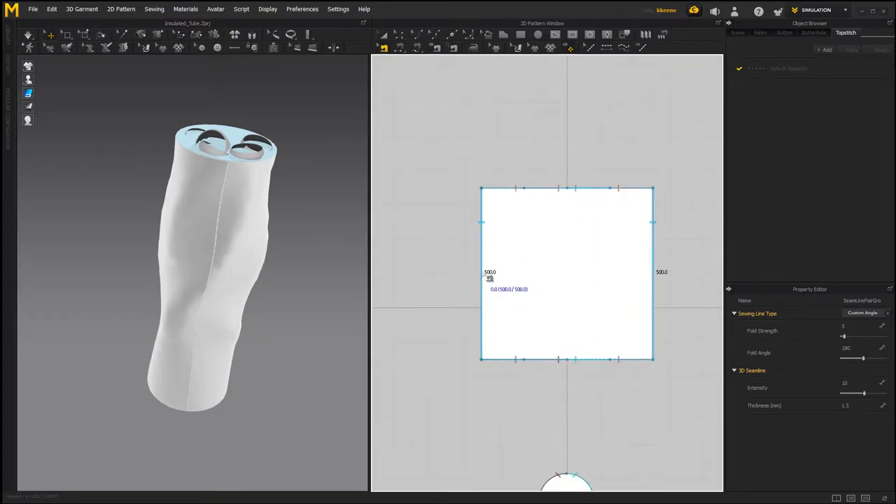
scroll(489, 277, "down", 3)
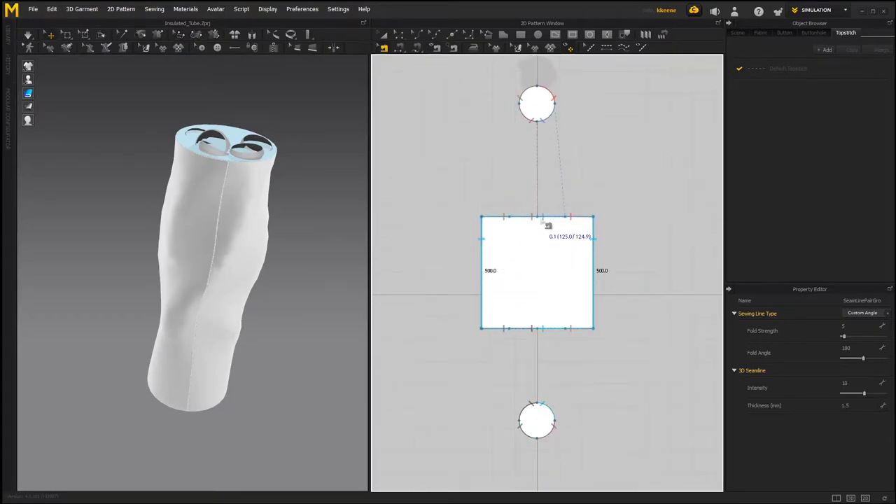
left_click_drag(553, 223, 486, 244)
left_click(844, 336)
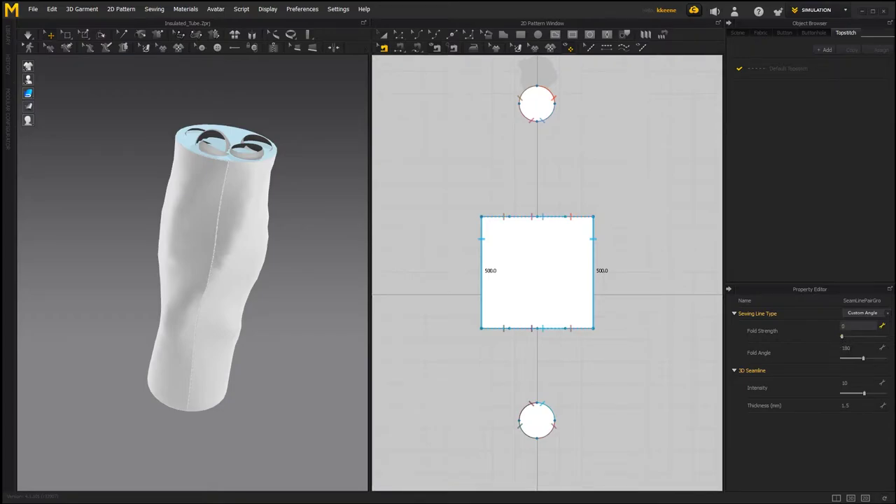
left_click_drag(863, 358, 844, 364)
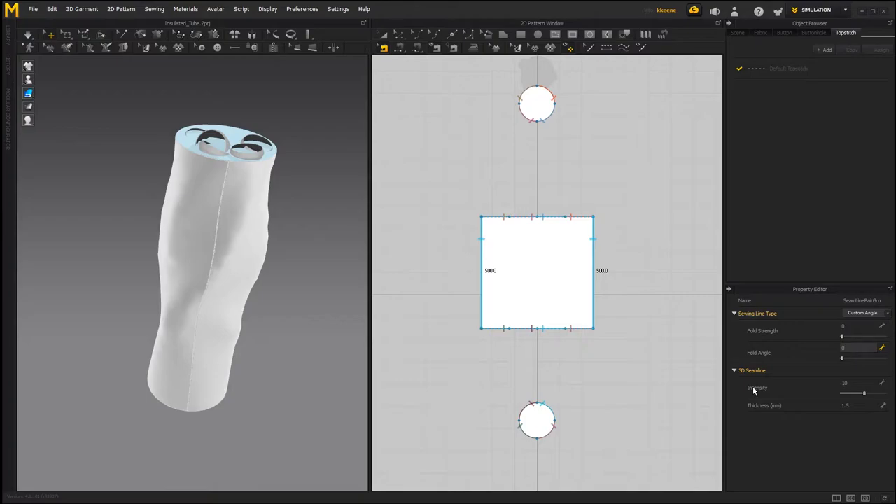
left_click_drag(865, 397, 855, 396)
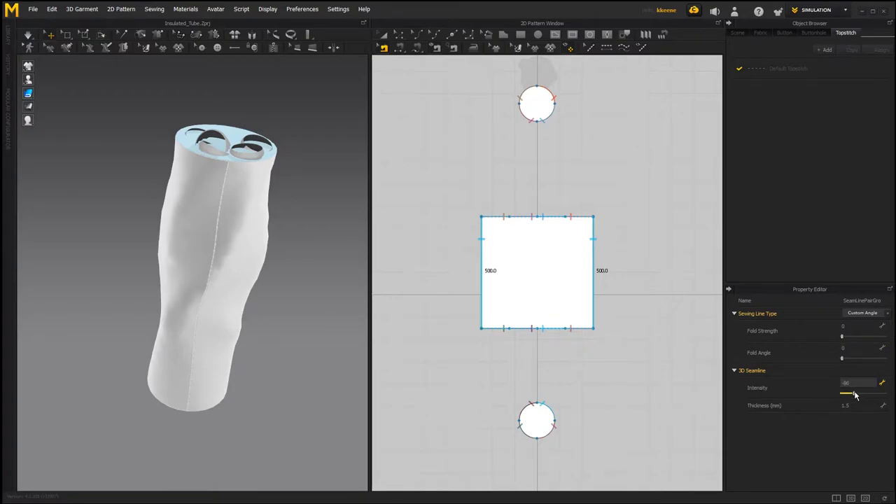
left_click(853, 383)
type("0")
key("Return")
Step: Simulate the covering again, stop the simulation and examine the side seam and the drape over the tubes
right_click_drag(175, 277, 162, 291)
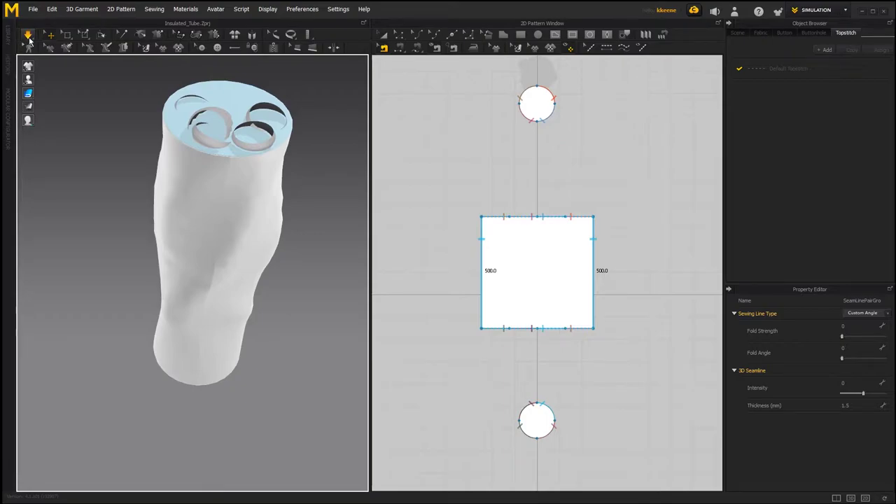
scroll(199, 257, "up", 6)
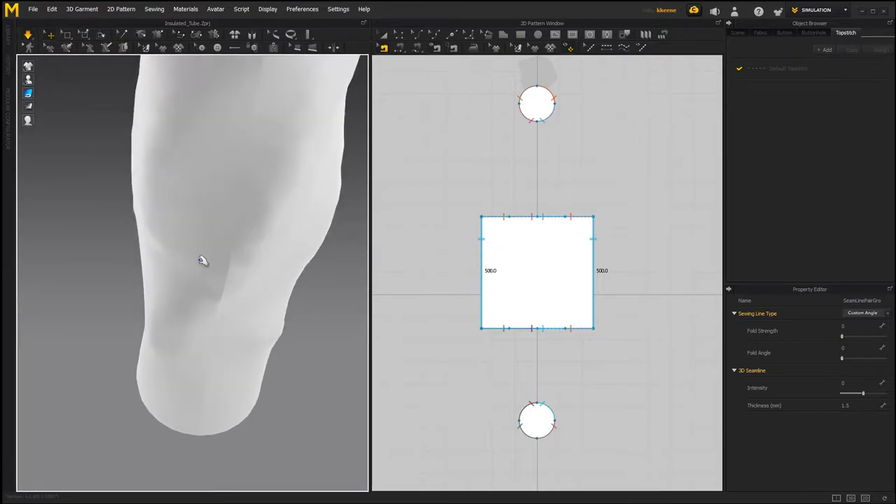
scroll(201, 261, "up", 8)
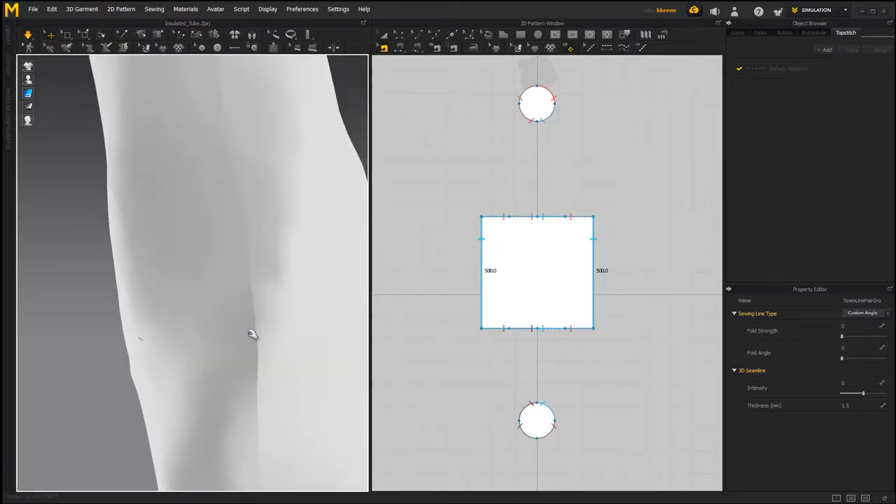
left_click(250, 333)
right_click_drag(250, 303, 105, 238)
left_click(101, 217)
right_click_drag(98, 168, 140, 267)
scroll(140, 266, "down", 5)
right_click_drag(164, 296, 65, 289)
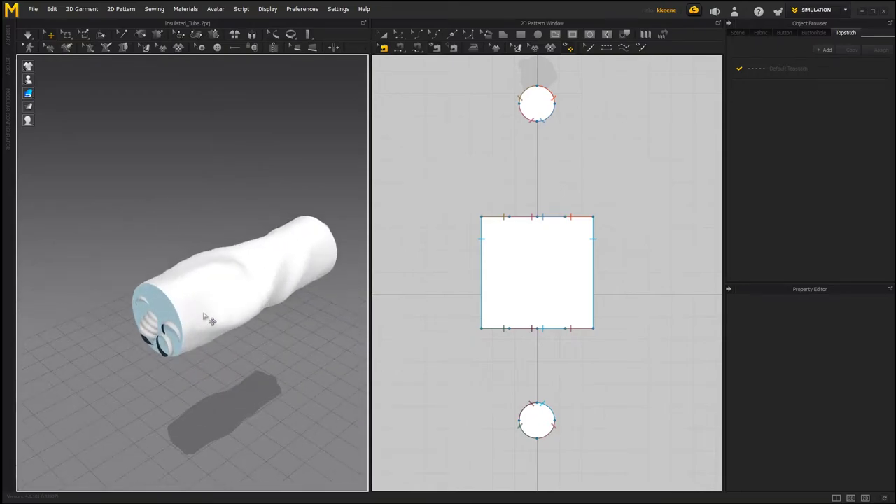
scroll(241, 291, "up", 1)
right_click_drag(241, 292, 142, 289)
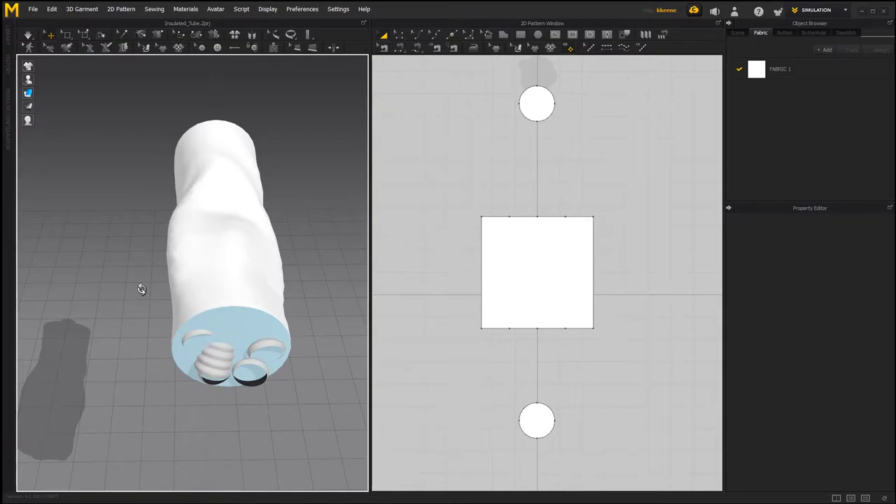
right_click_drag(142, 289, 110, 280)
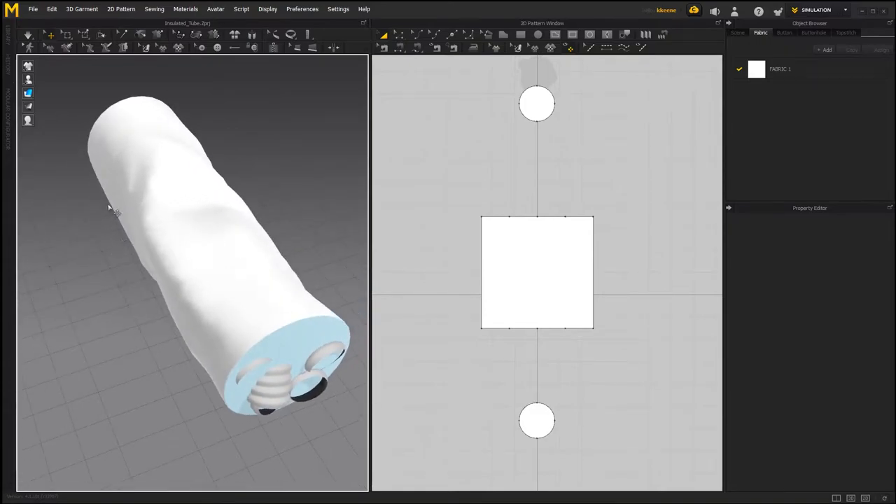
Step: Show the cloth as a wireframe mesh to examine its triangles over the tubes, and restore the surface display
left_click(41, 93)
right_click_drag(224, 197, 282, 244)
right_click_drag(238, 217, 259, 203)
scroll(207, 197, "down", 3)
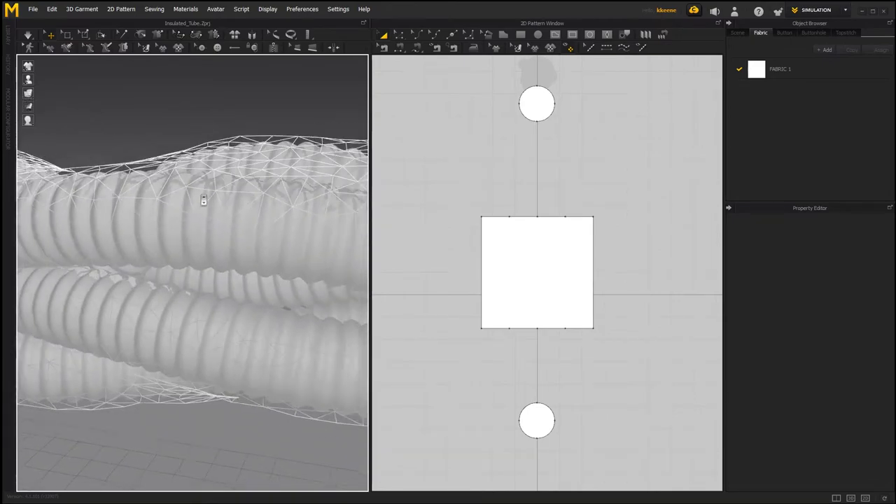
right_click_drag(205, 222, 130, 208)
scroll(130, 208, "down", 1)
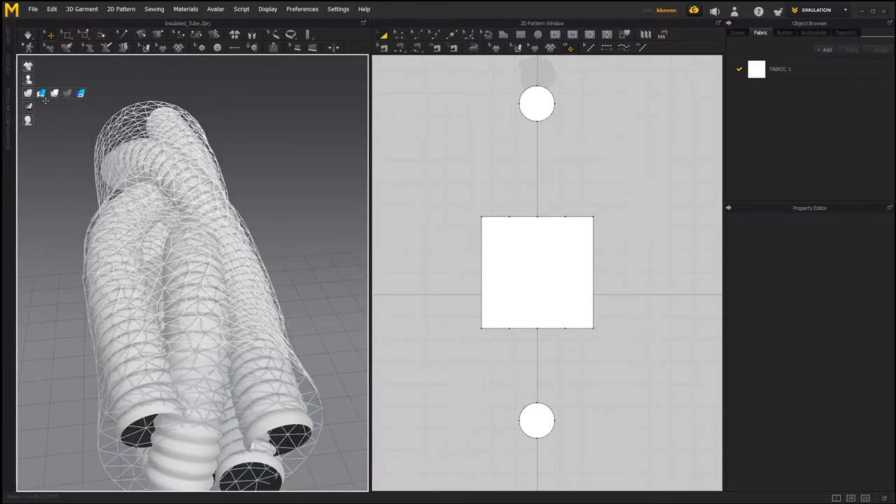
left_click(41, 93)
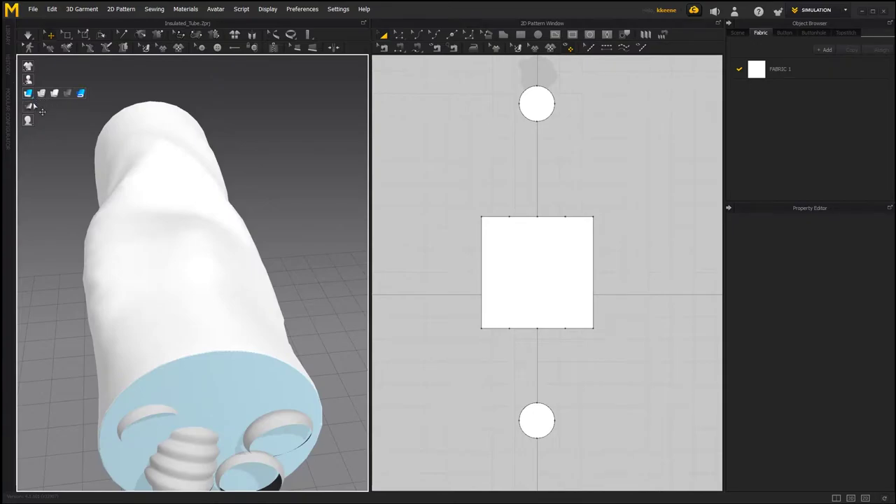
right_click_drag(72, 131, 177, 197)
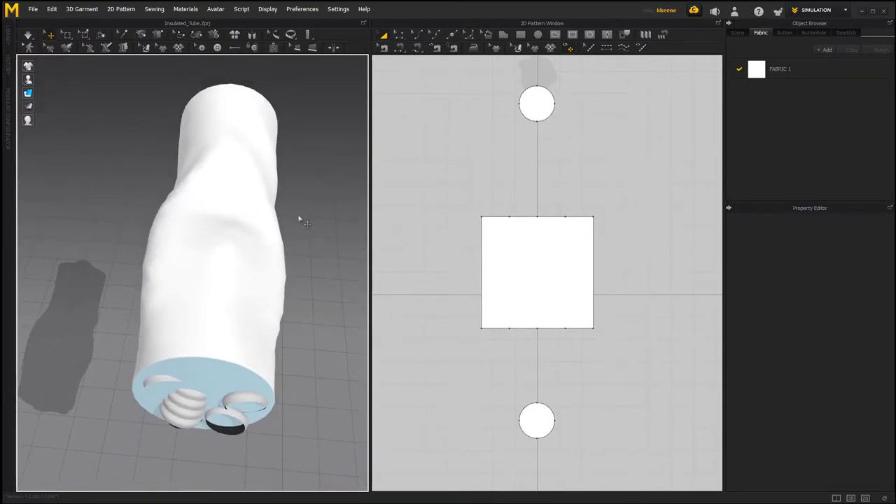
Step: Set the square pattern's particle distance to 10 mm
left_click(494, 257)
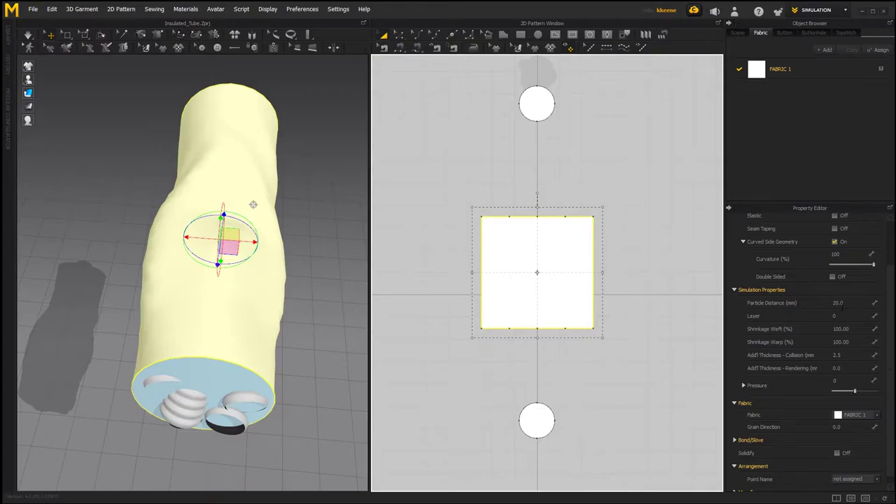
left_click(843, 305)
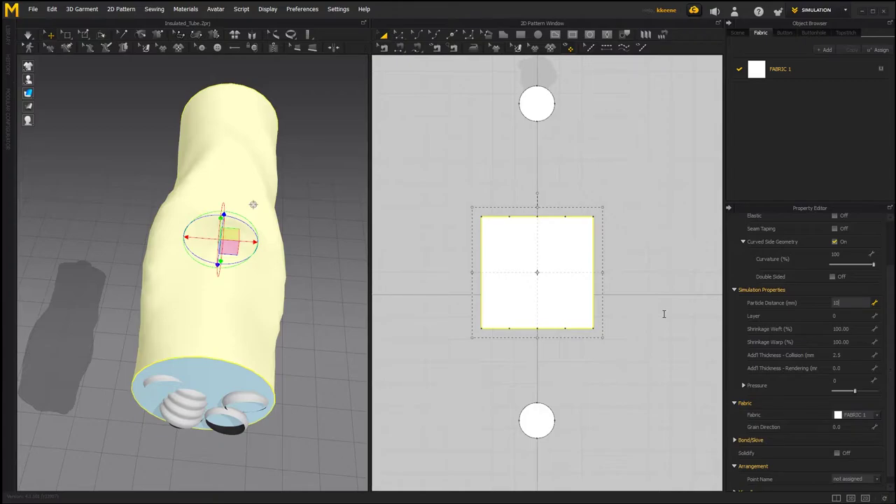
key("Return")
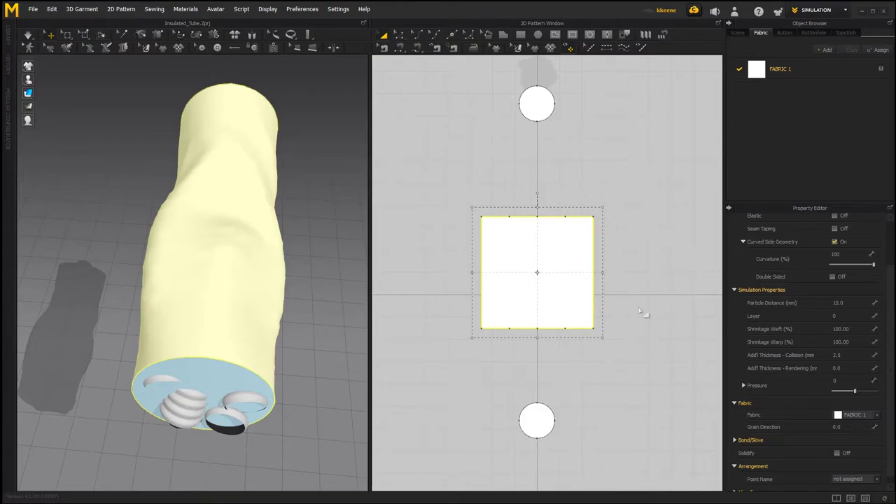
Step: Examine the density of the square's refined mesh in wireframe display from several angles, and return to the surface display
right_click_drag(254, 236, 121, 193)
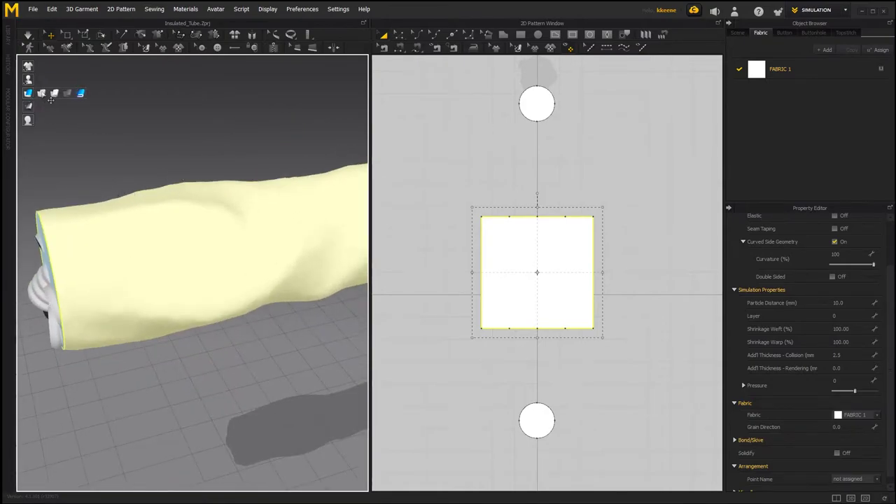
left_click(41, 93)
right_click_drag(131, 184, 266, 210)
scroll(233, 270, "up", 3)
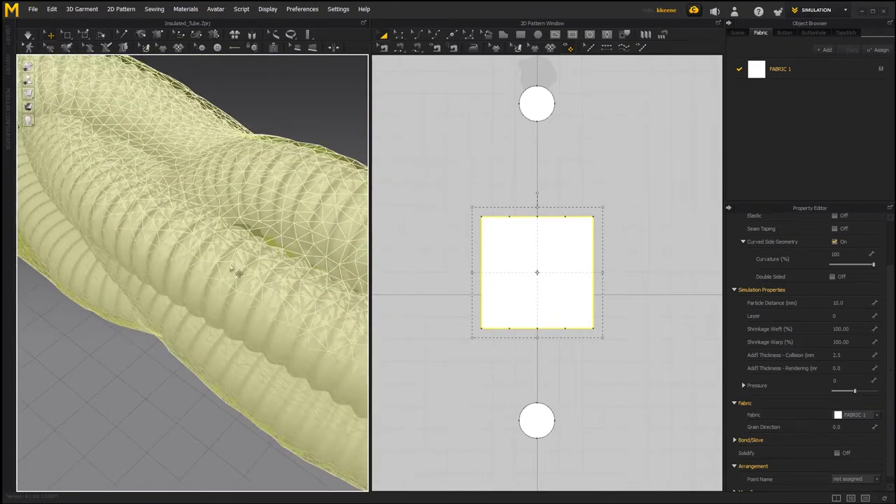
scroll(233, 292, "down", 3)
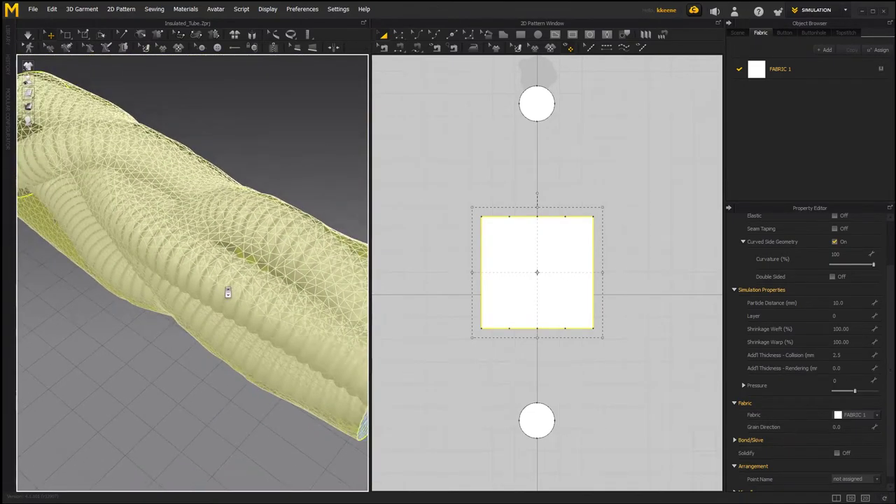
scroll(227, 292, "down", 3)
right_click_drag(233, 294, 150, 261)
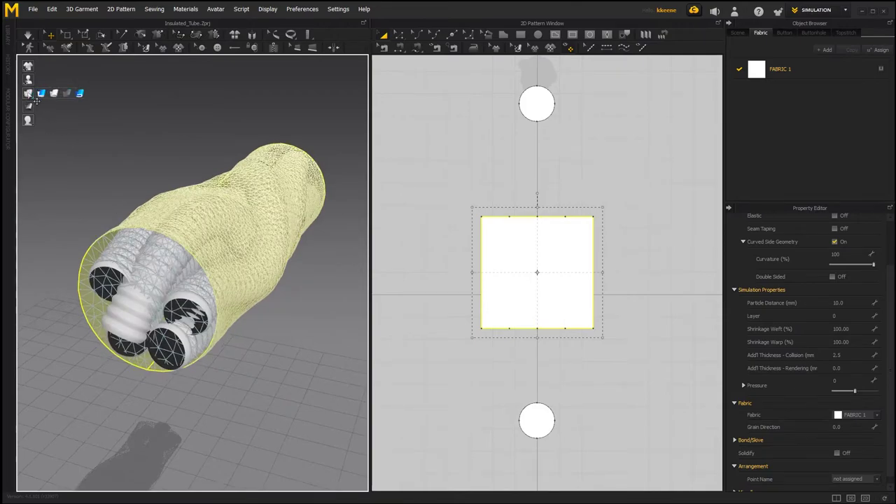
left_click(38, 93)
mouse_move(72, 138)
right_mouse_down()
mouse_move(117, 171)
mouse_move(112, 186)
mouse_move(133, 224)
mouse_move(169, 230)
right_mouse_up()
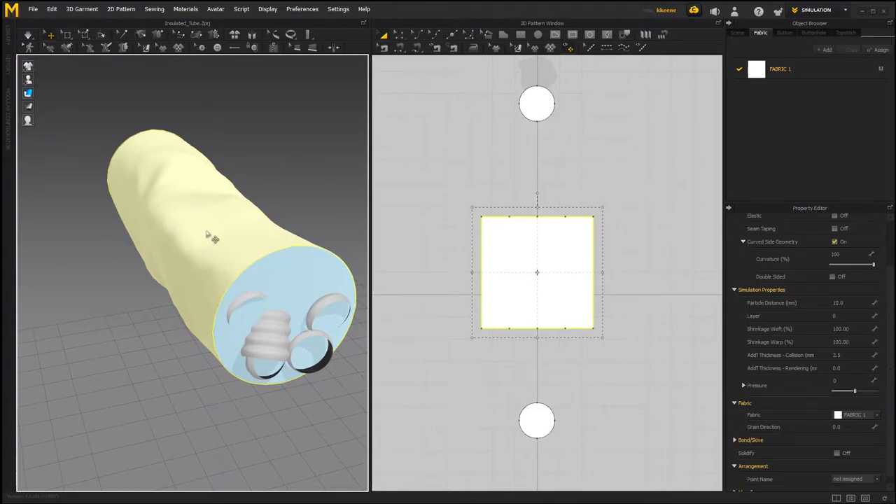
Step: Set the square pattern's pressure to 30 and simulate the covering to inflate it around the tubes
scroll(418, 258, "down", 1)
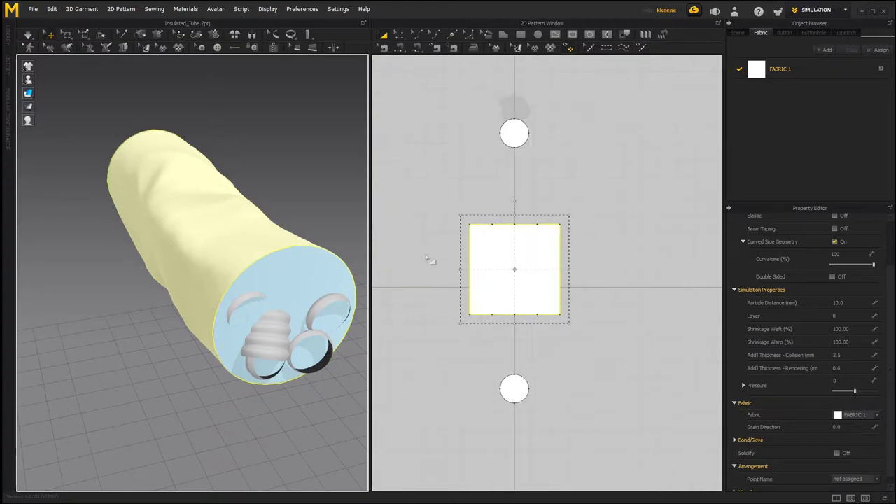
scroll(742, 389, "down", 1)
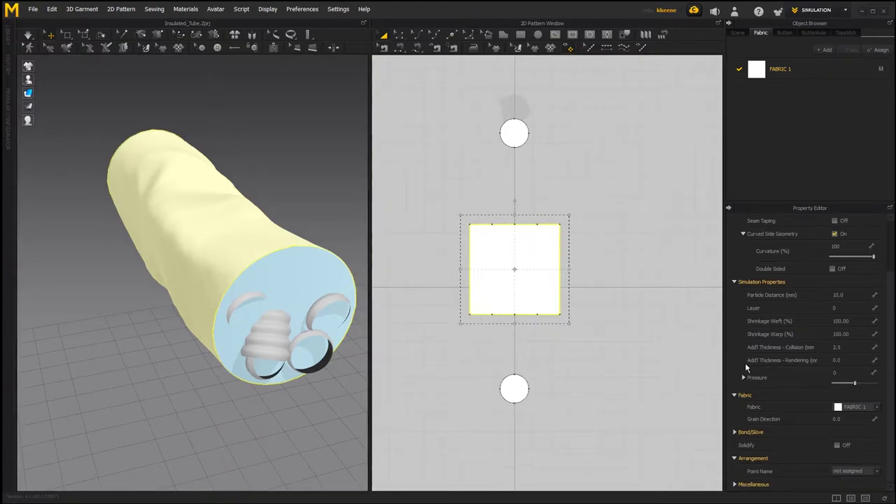
left_click(855, 384)
key("space")
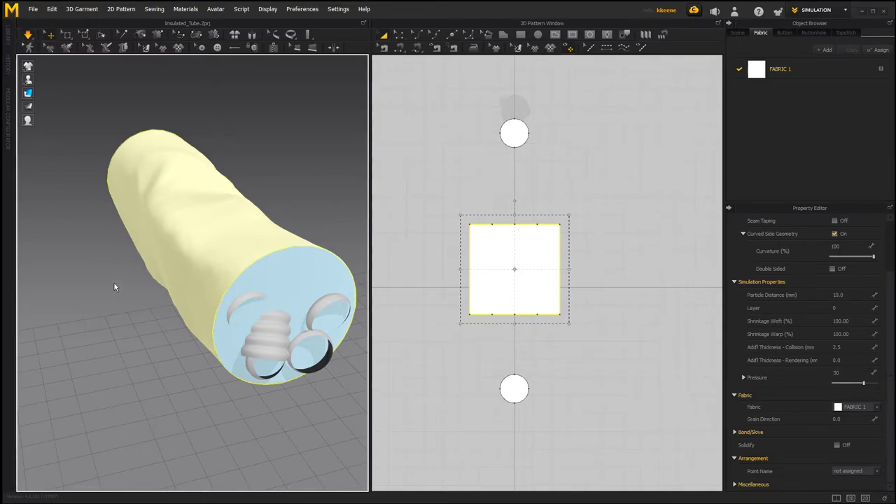
right_click_drag(140, 266, 175, 245)
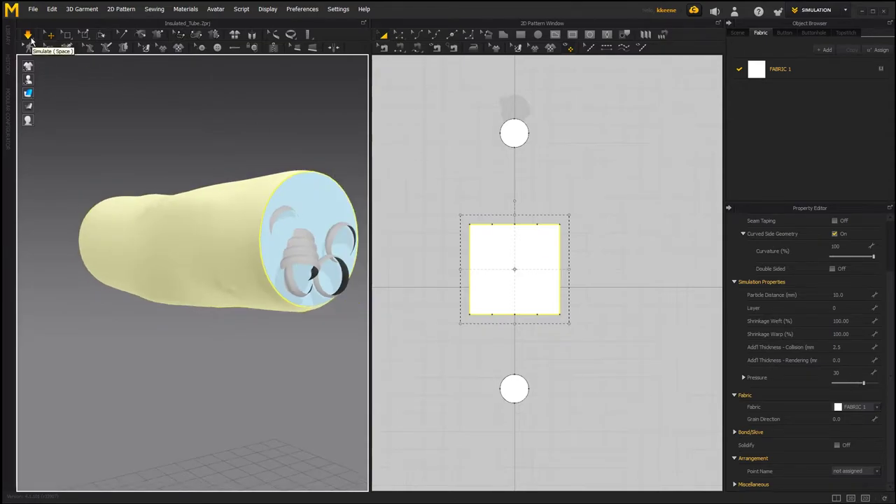
right_click_drag(198, 167, 194, 184)
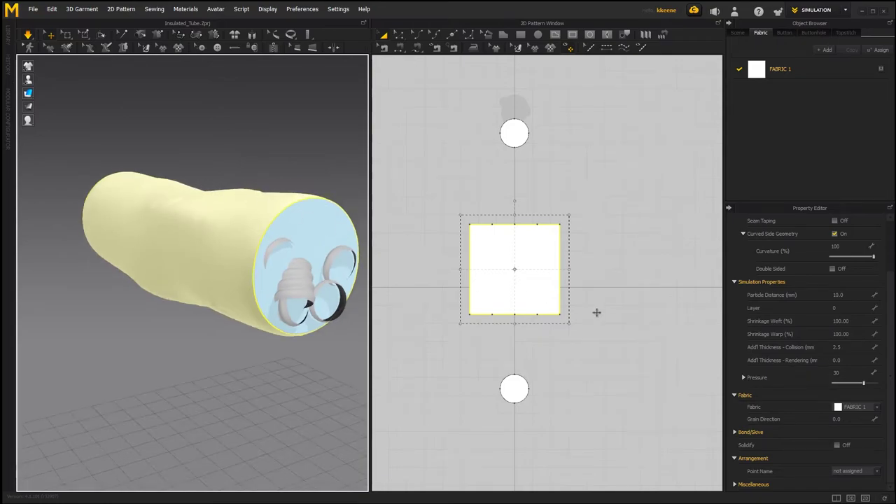
Step: Set the square's pressure to -70 so the running simulation pulls the cloth against the tubes, and stop the simulation
left_click_drag(863, 386, 835, 396)
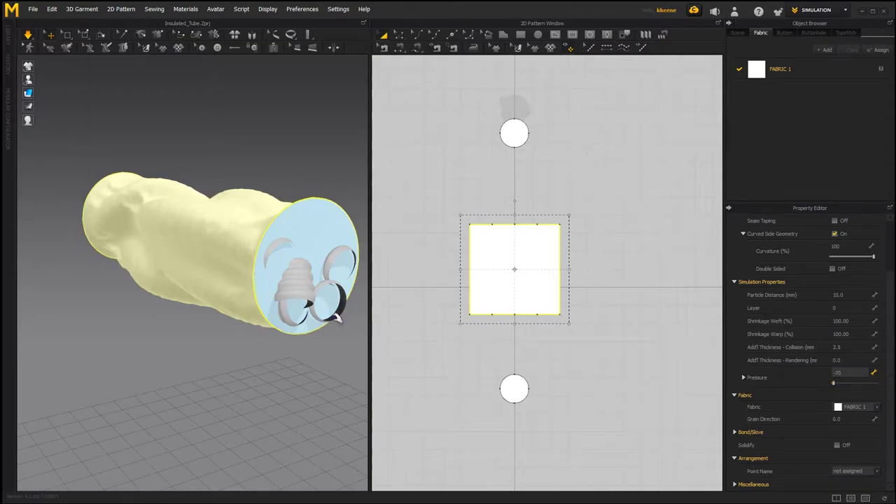
scroll(198, 244, "up", 2)
right_click_drag(198, 245, 177, 265)
scroll(193, 263, "up", 3)
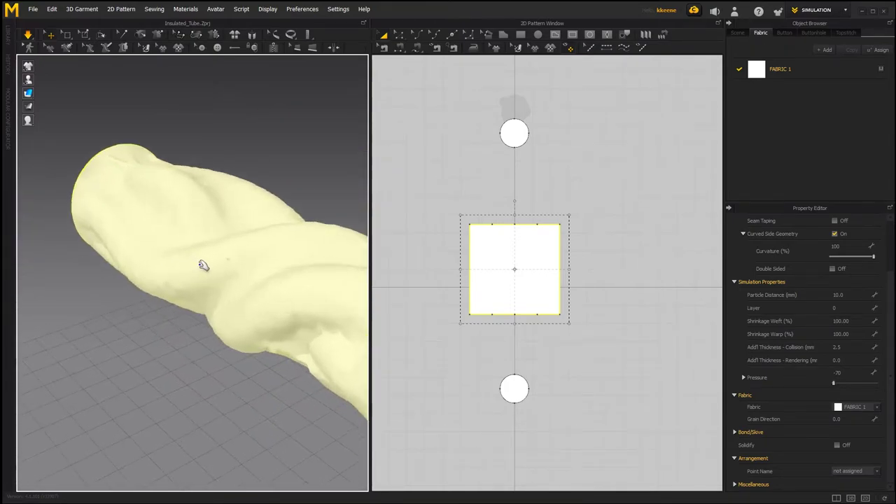
left_click(28, 35)
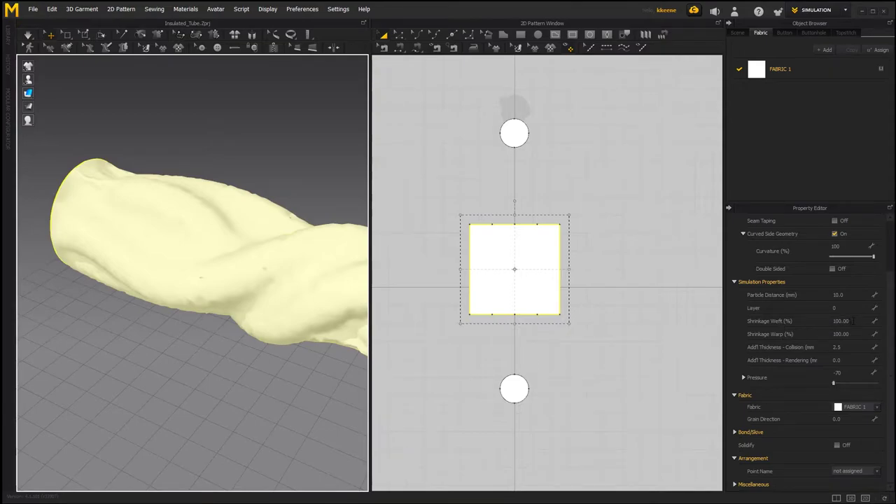
Step: Set the square pattern's weft and warp shrinkage both to 105%
left_click(853, 321)
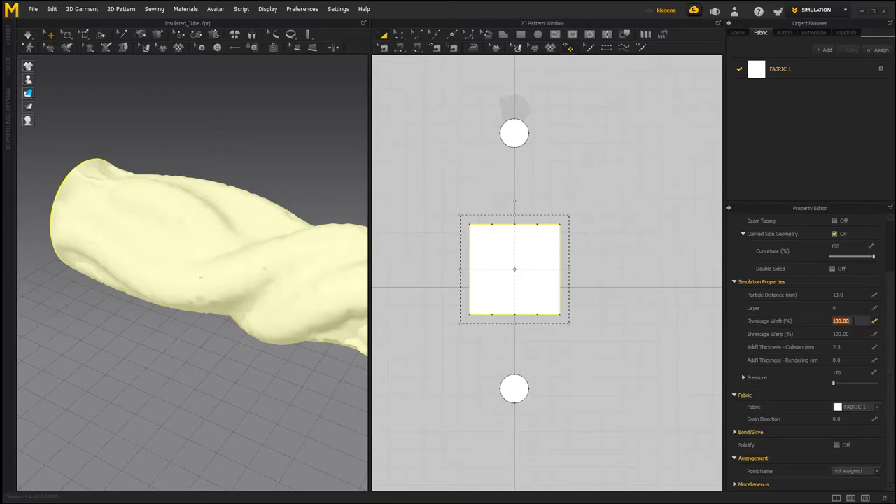
type("105")
key("Return")
left_click(844, 333)
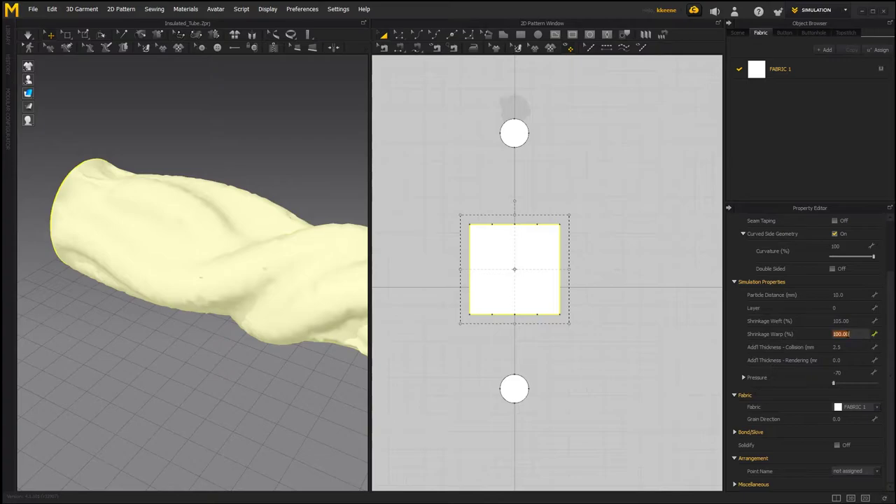
type("105")
key("Return")
Step: Simulate the covering with the enlarged shrinkage values, examine the wrinkles along the bundle and stop the simulation
mouse_move(200, 280)
right_mouse_down()
mouse_move(255, 285)
mouse_move(235, 302)
mouse_move(194, 290)
right_mouse_up()
left_click(24, 39)
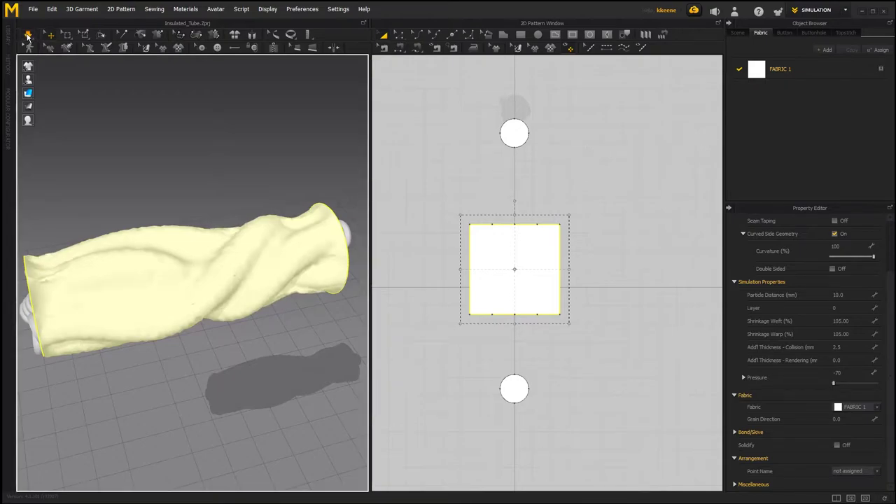
right_click_drag(172, 240, 286, 242)
right_click_drag(67, 202, 172, 259)
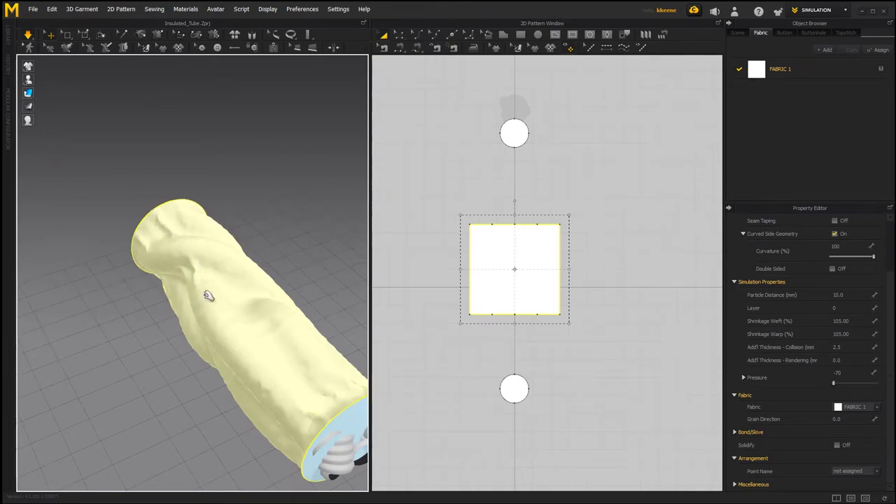
right_click_drag(205, 297, 203, 252)
mouse_move(175, 191)
right_mouse_down()
mouse_move(158, 201)
mouse_move(185, 227)
mouse_move(165, 190)
right_mouse_up()
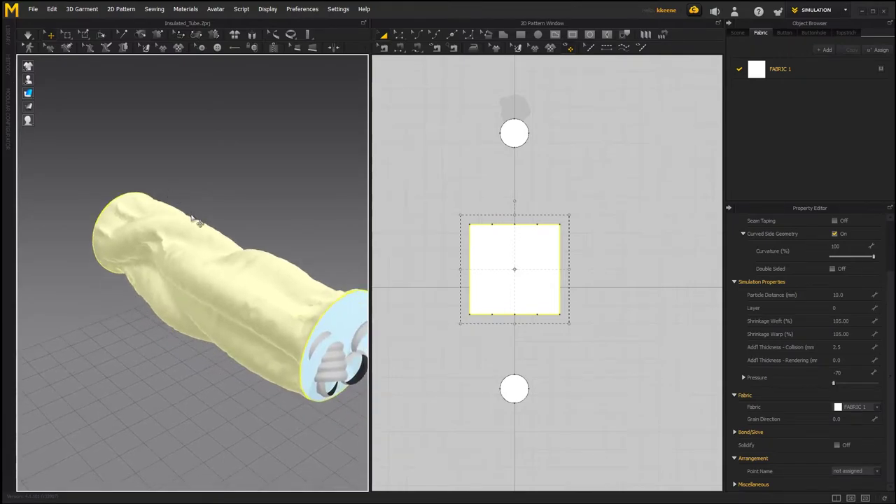
right_click_drag(216, 271, 212, 284)
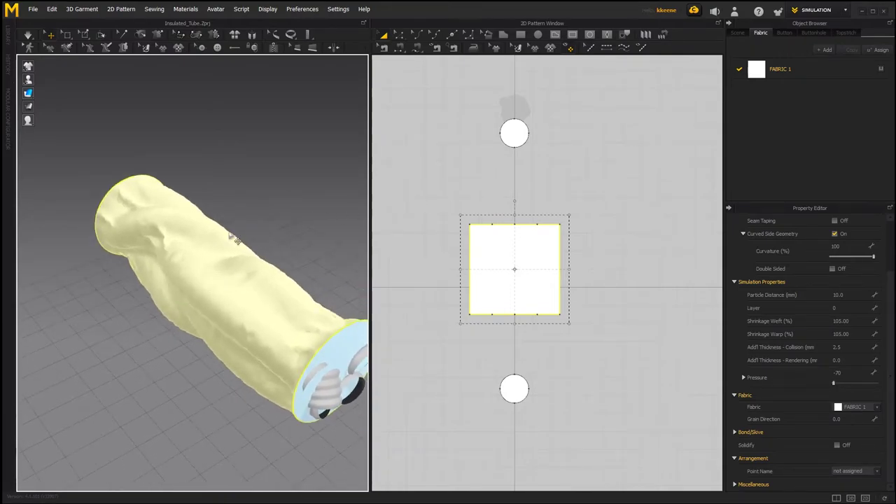
right_click_drag(236, 238, 217, 234)
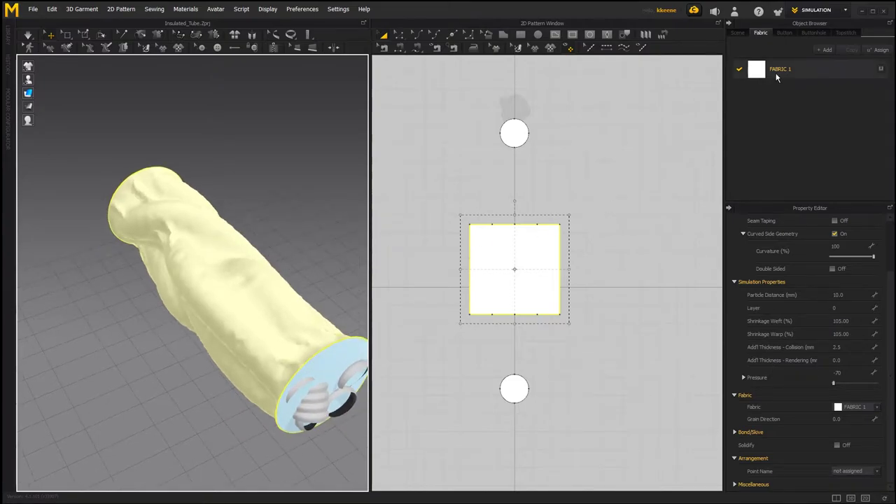
Step: Apply the R_Ponte_Knit physical property preset to FABRIC 1 and simulate the covering
left_click(777, 72)
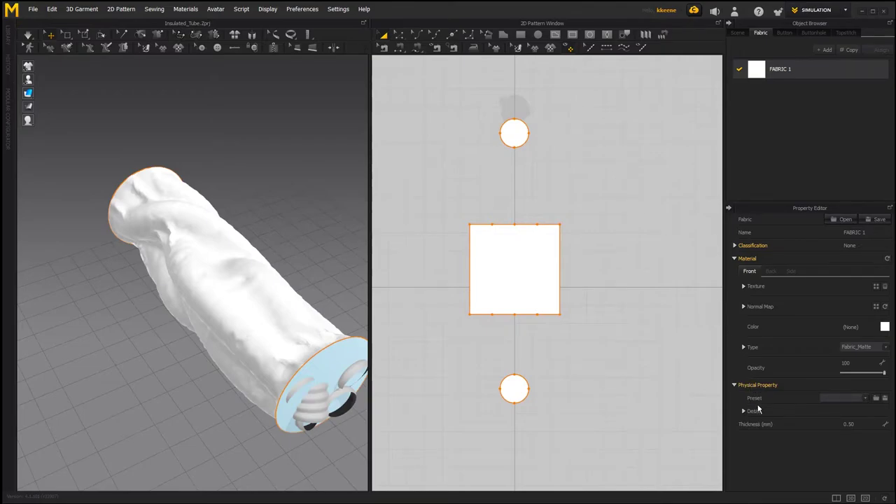
left_click(862, 399)
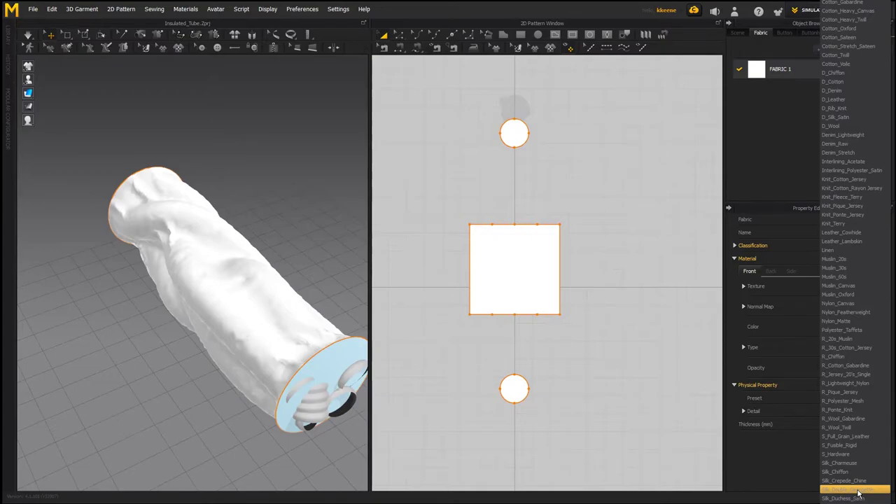
left_click(849, 410)
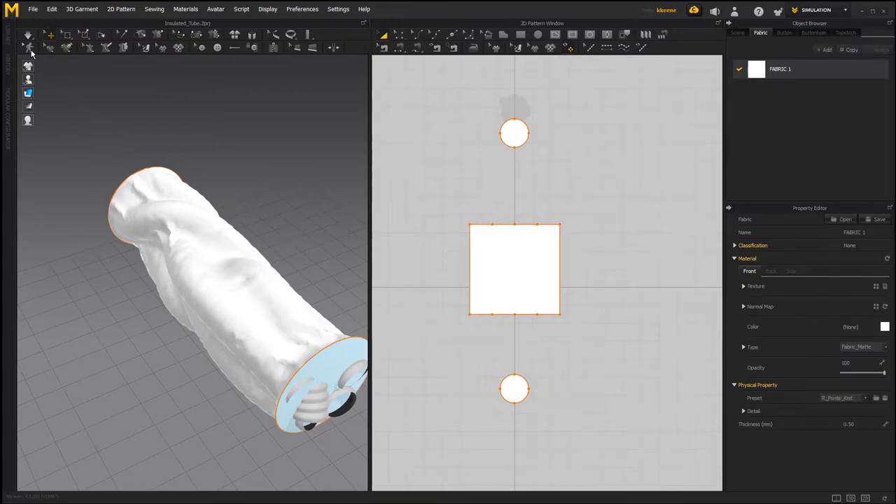
right_click_drag(148, 282, 220, 260)
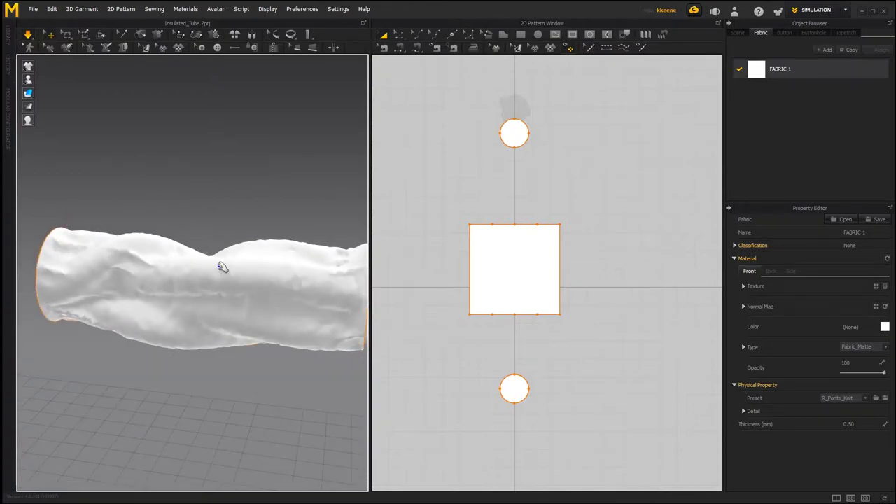
Step: Change FABRIC 1's physical property preset to Muslin_Canvas during the simulation, inspect the folds and stop the simulation
left_click(863, 399)
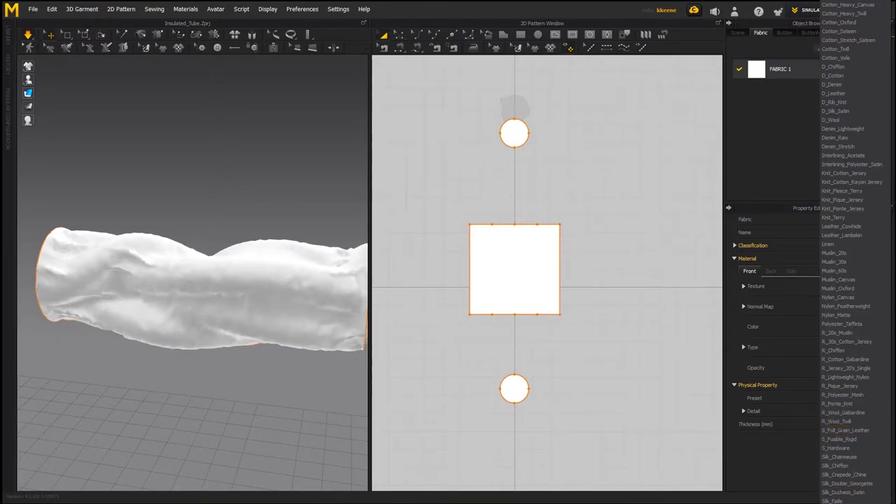
left_click(851, 281)
right_click_drag(217, 282, 89, 287)
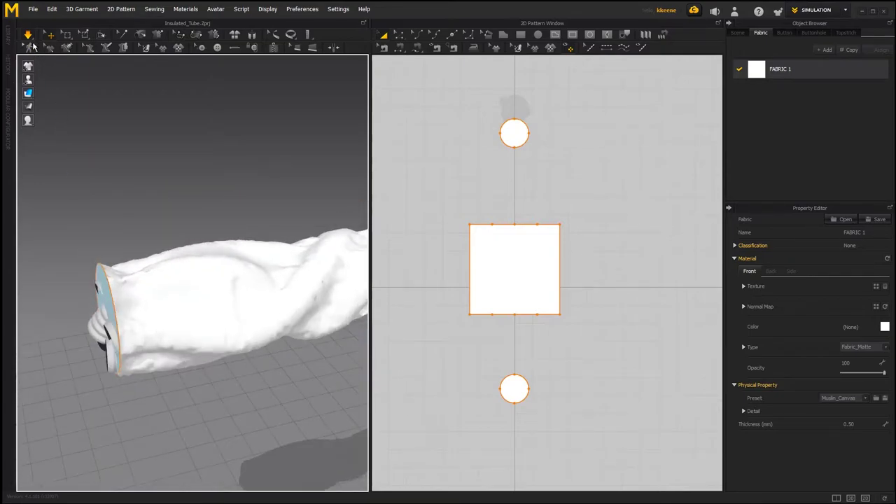
right_click_drag(134, 187, 183, 203)
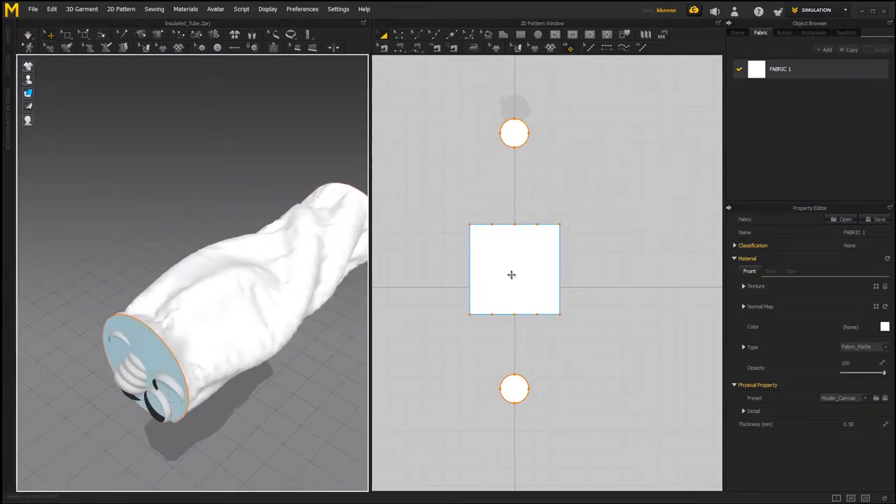
Step: Select the square pattern and set its particle distance to 5 mm
left_click(514, 272)
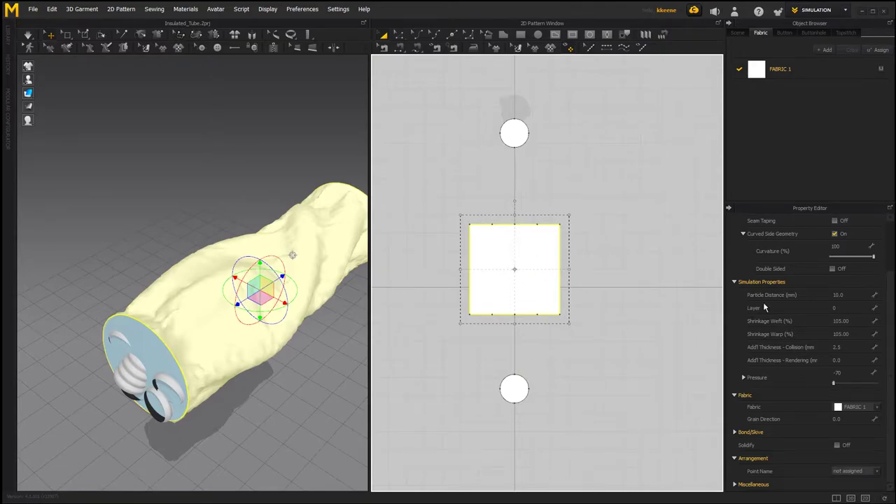
left_click(848, 294)
type("5")
key("Return")
Step: Simulate the covering with the finer mesh, examine its folds from both sides and stop the simulation
right_click_drag(140, 236, 87, 150)
key("space")
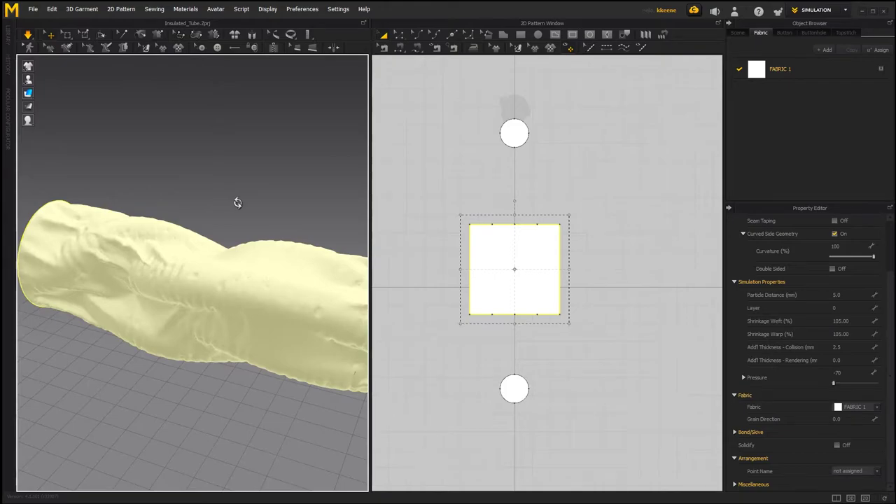
right_click_drag(236, 200, 249, 202)
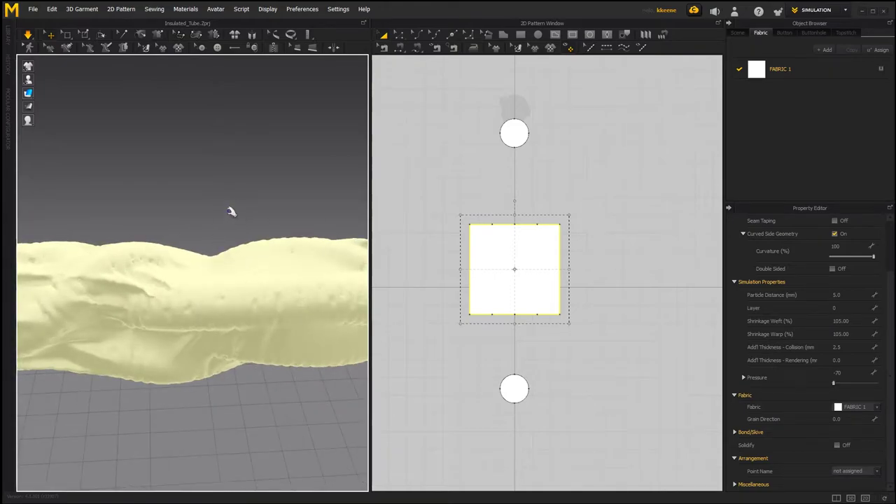
right_click_drag(200, 212, 98, 209)
left_click(28, 35)
right_click_drag(170, 187, 308, 228)
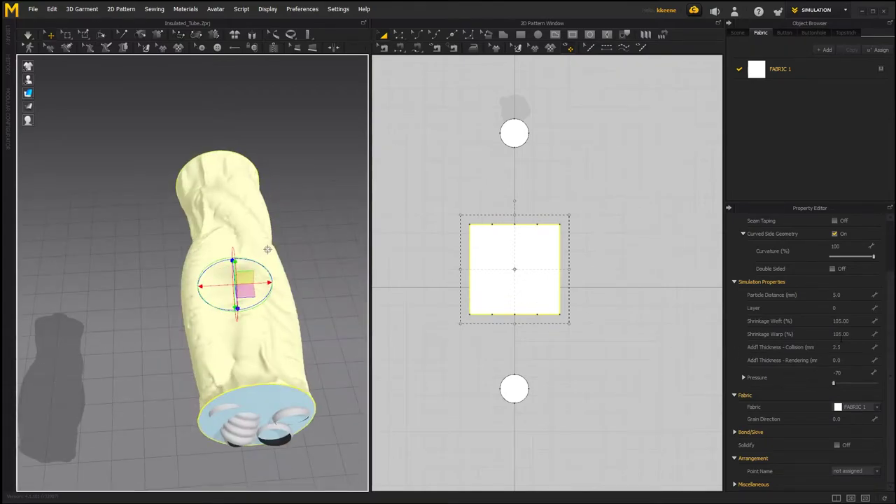
Step: Set the square pattern's warp shrinkage to 110%
left_click(844, 334)
type("110")
key("Return")
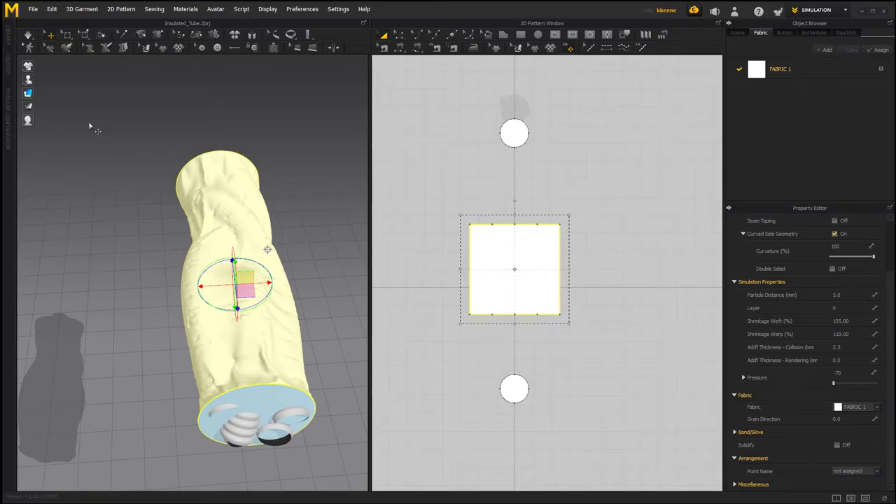
Step: Simulate the covering with the increased warp shrinkage, inspect the added wrinkles around the bundle and stop the simulation
left_click(28, 35)
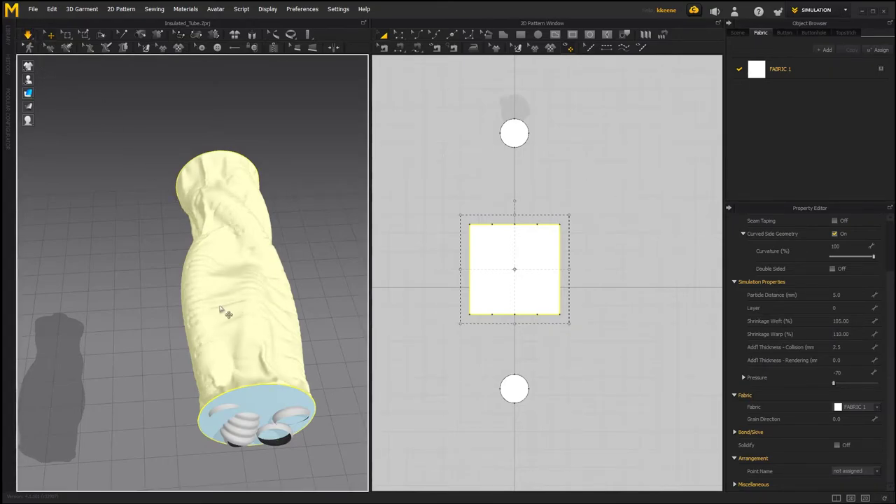
right_click_drag(120, 214, 200, 198)
right_click_drag(150, 221, 206, 197)
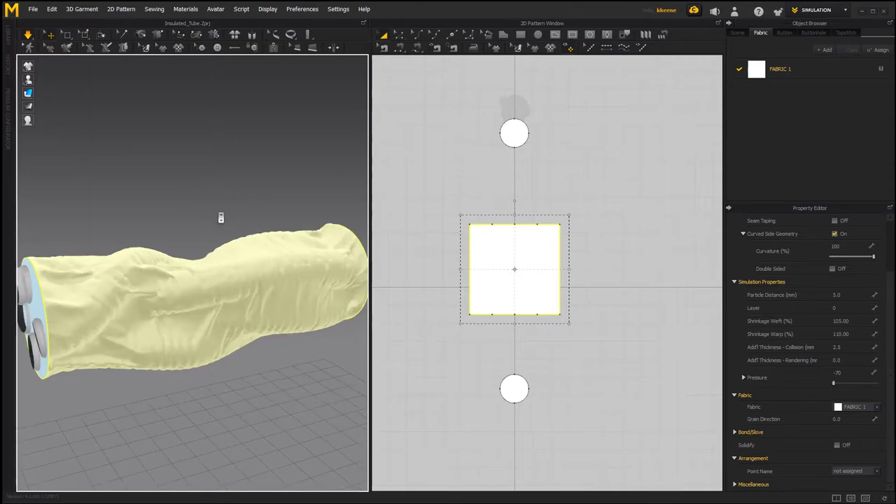
right_click_drag(194, 196, 131, 136)
right_click_drag(210, 304, 273, 424)
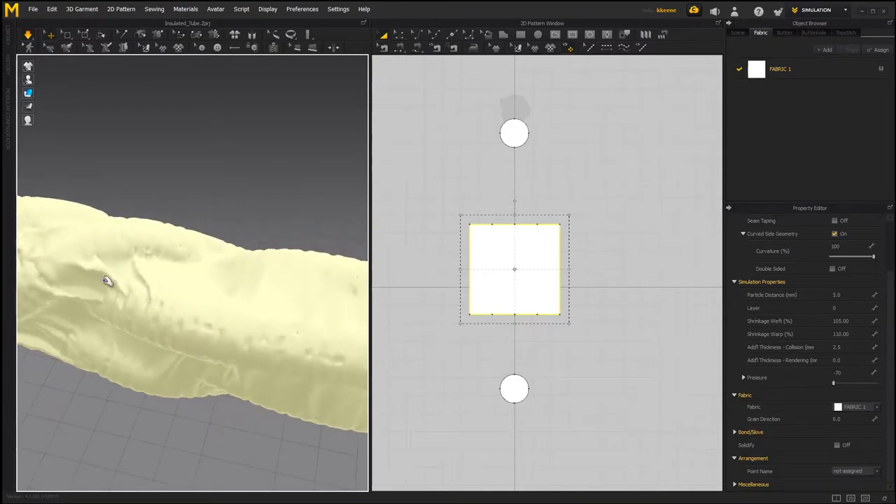
left_click(29, 36)
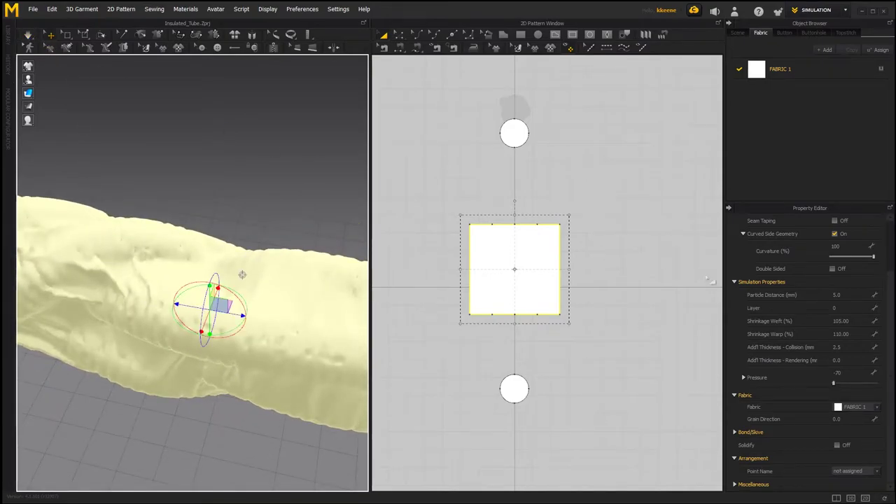
Step: Set the square pattern's particle distance to 2.5 mm, accept the slowdown notice and run the simulation again
left_click(852, 296)
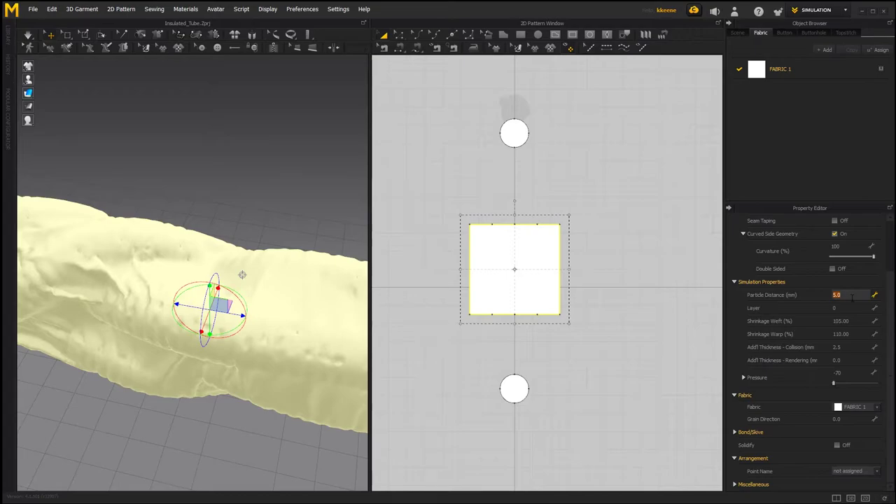
key("Return")
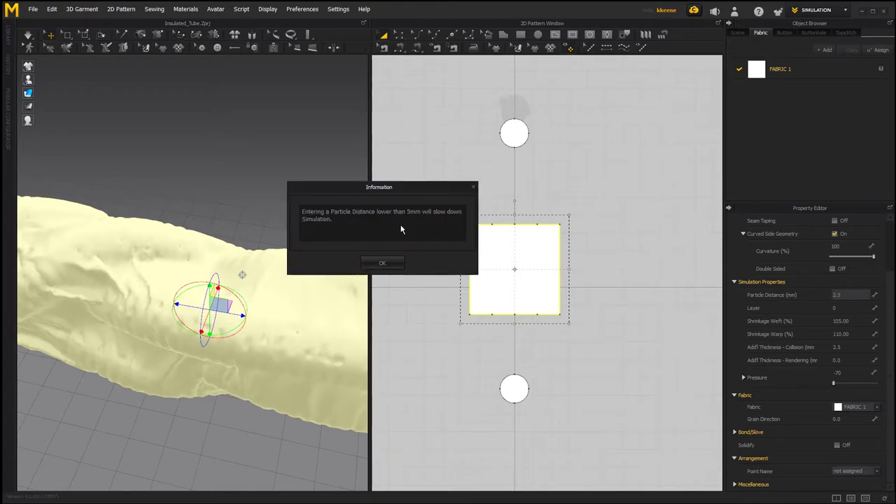
left_click(390, 264)
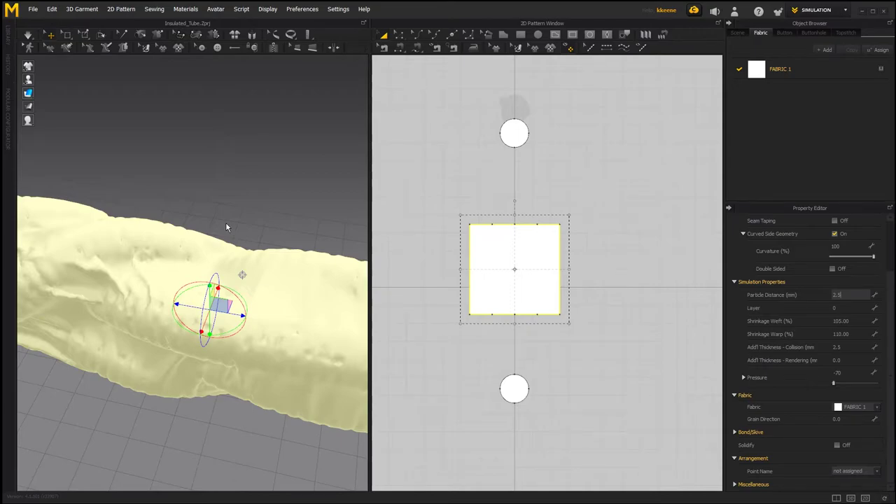
key("Return")
key("space")
right_click_drag(240, 222, 171, 266)
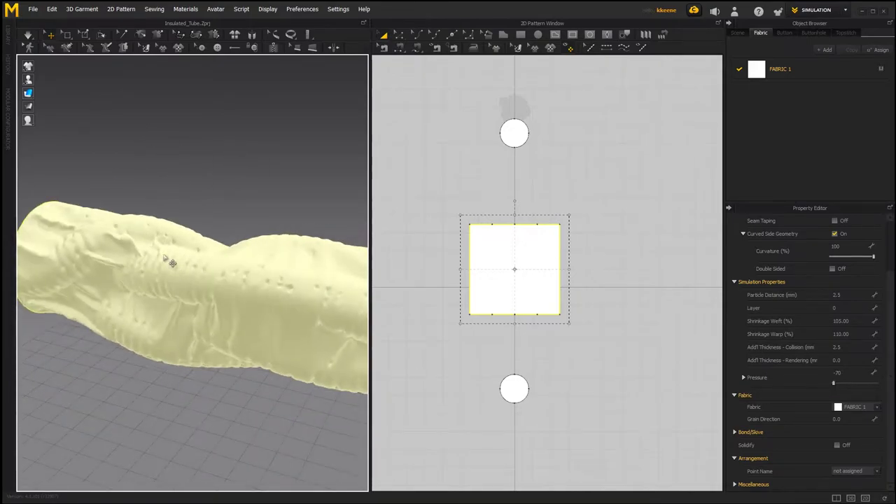
Step: Simulate the covering with the 2.5 mm particle distance, stop the simulation and inspect the ribbed folds with nothing selected
left_click(28, 33)
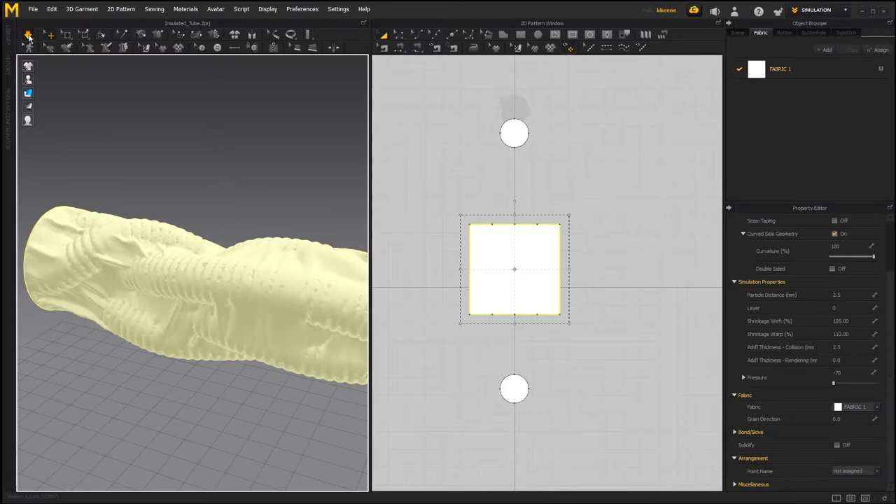
key("space")
right_click_drag(196, 164, 202, 179)
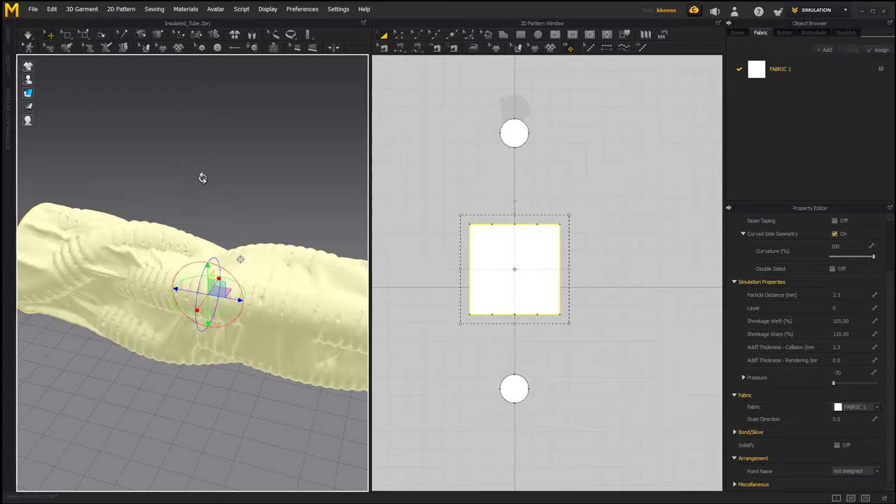
left_click(202, 178)
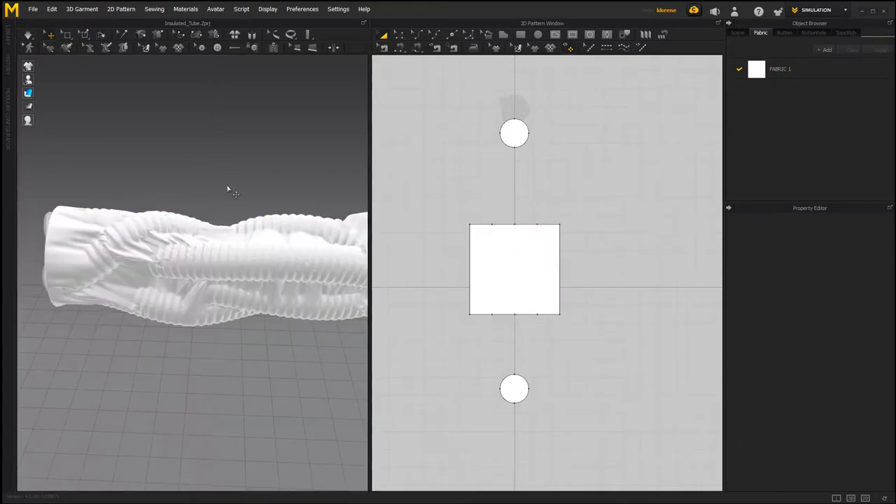
right_click_drag(243, 178, 368, 246)
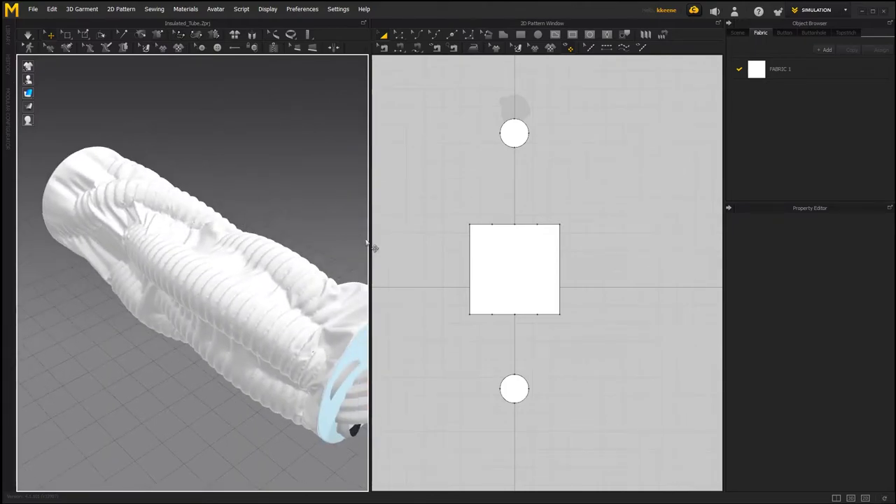
Step: Select the square pattern and examine the covering's wrinkles up close, around the tube openings and from both sides
left_click(545, 267)
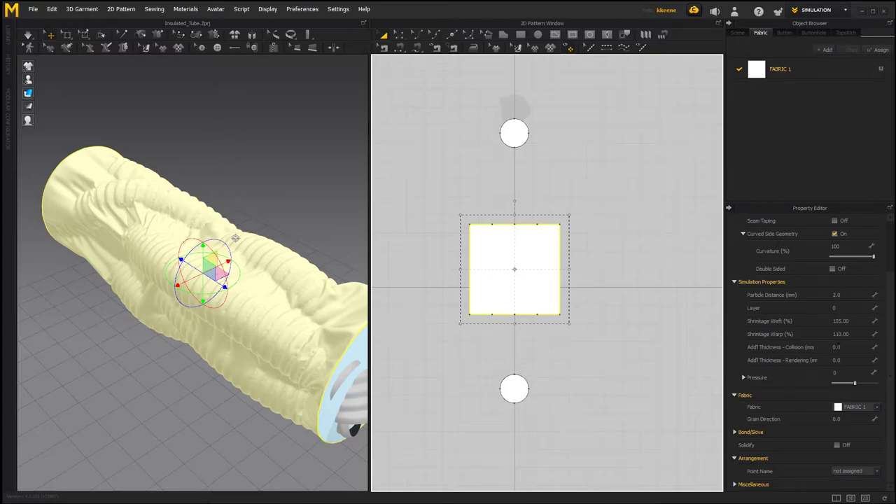
scroll(209, 267, "up", 6)
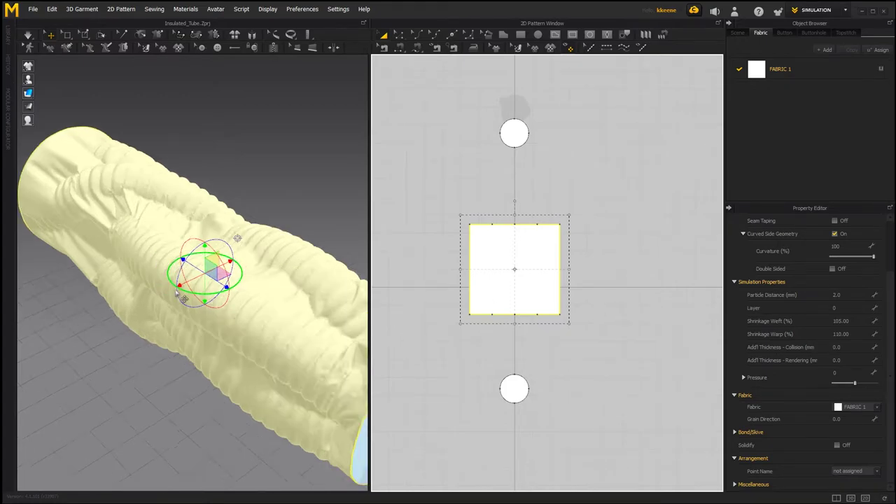
right_click_drag(173, 300, 148, 300)
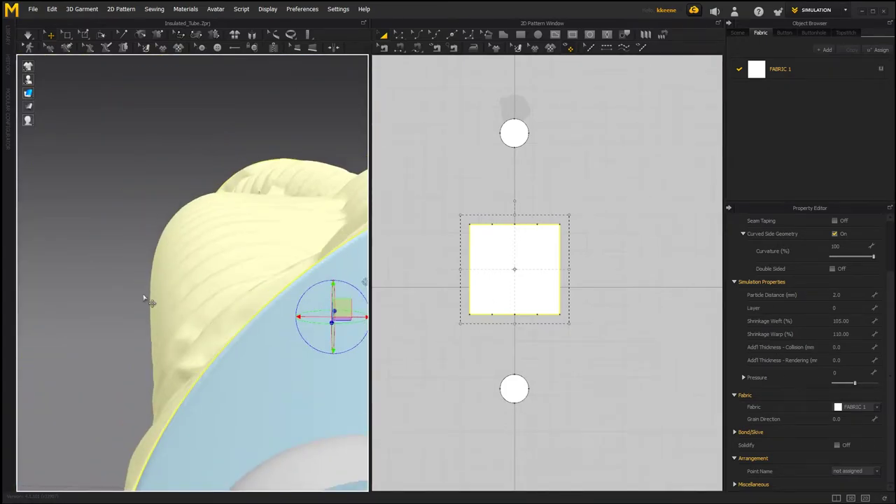
scroll(145, 285, "up", 5)
scroll(137, 270, "up", 6)
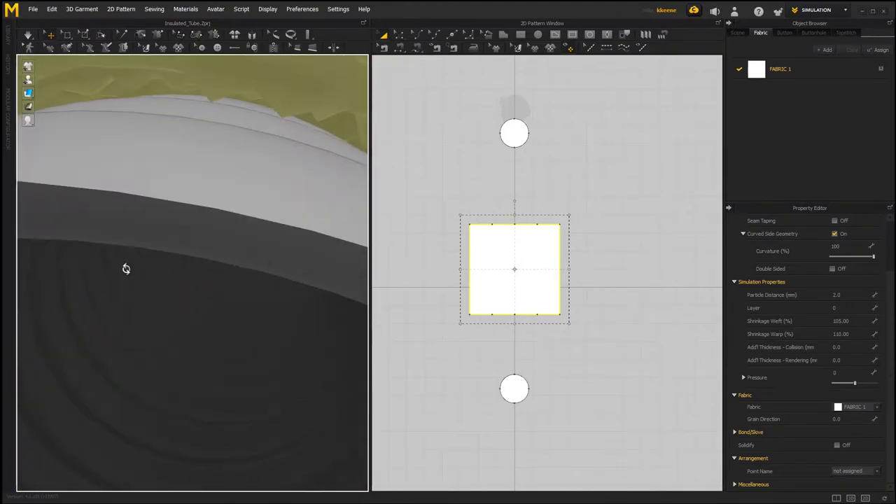
scroll(210, 140, "down", 8)
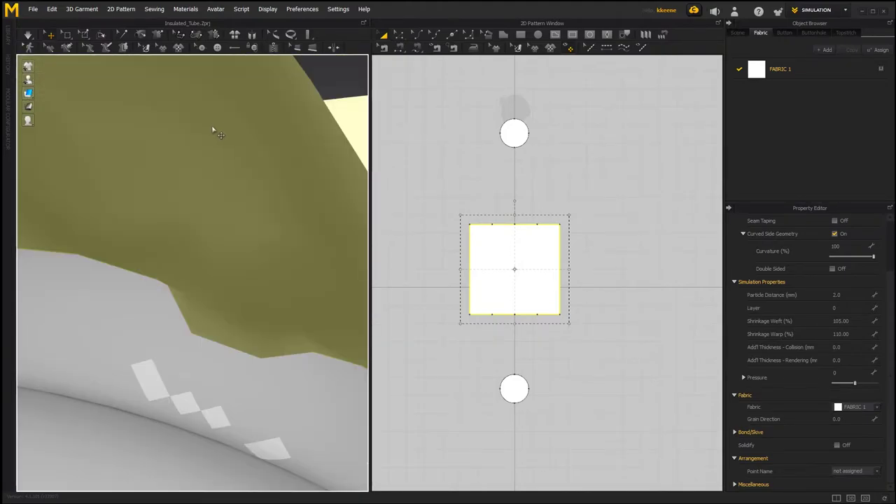
right_click_drag(206, 175, 269, 234)
scroll(228, 272, "down", 6)
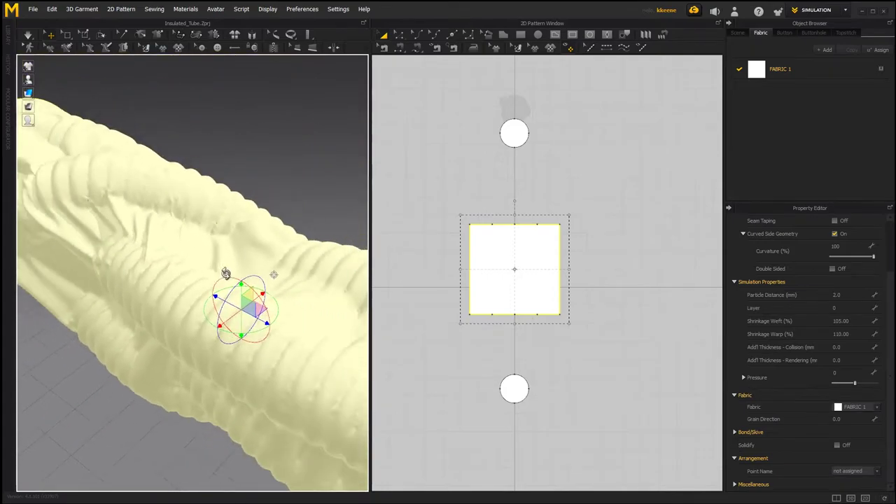
scroll(262, 343, "down", 3)
right_click_drag(252, 344, 242, 323)
scroll(243, 324, "up", 3)
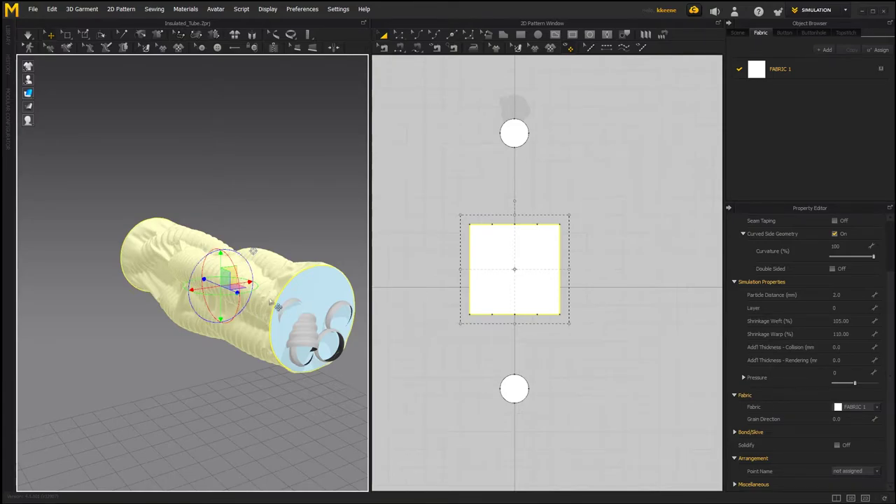
scroll(256, 277, "up", 5)
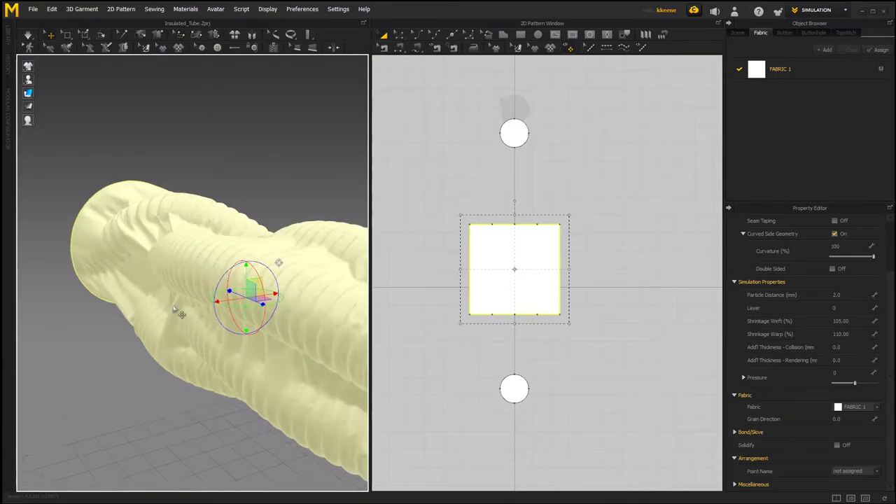
right_click_drag(212, 309, 217, 312)
scroll(212, 315, "down", 4)
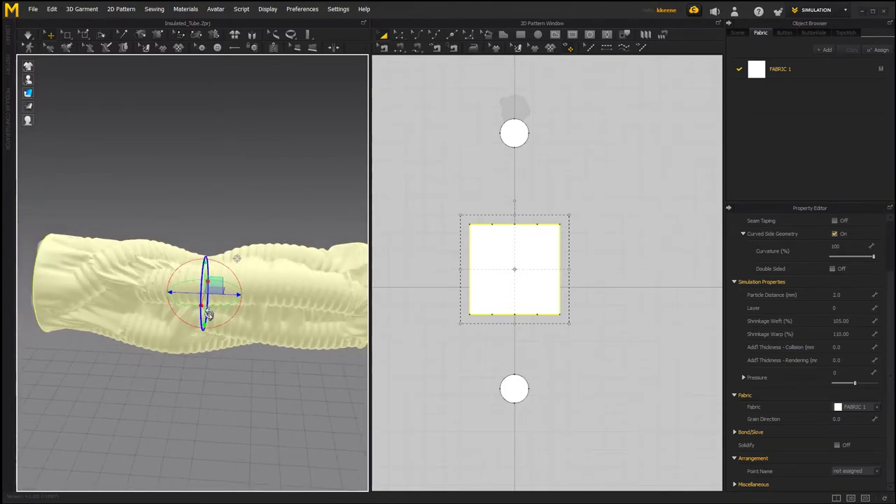
scroll(212, 319, "up", 1)
scroll(212, 320, "up", 1)
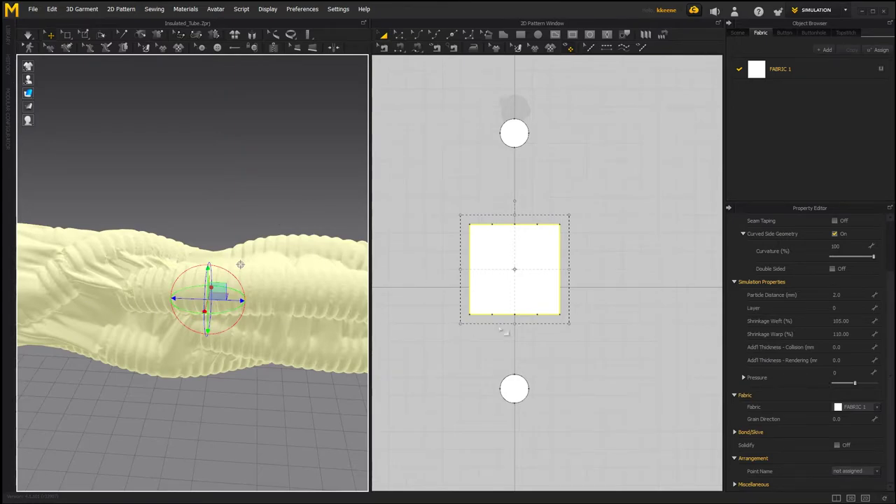
right_click_drag(325, 304, 251, 314)
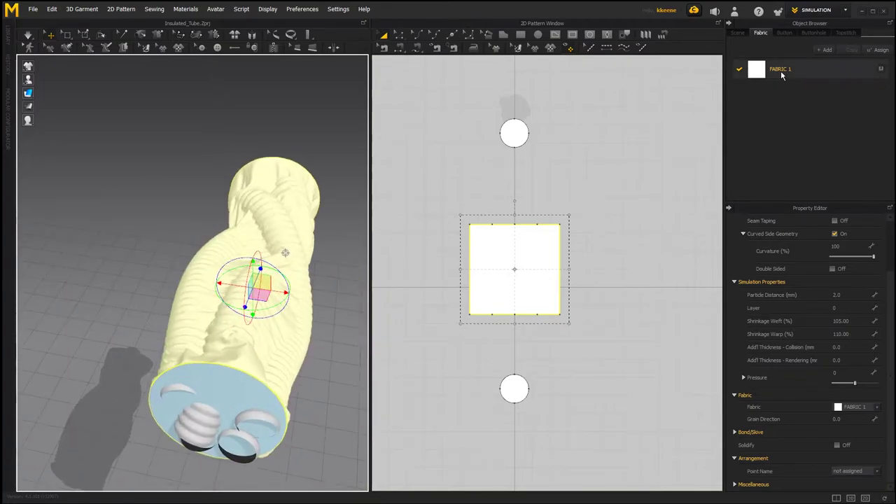
Step: Review FABRIC 1's material and physical properties, the covering's surface, and the square pattern's simulation properties
left_click(781, 73)
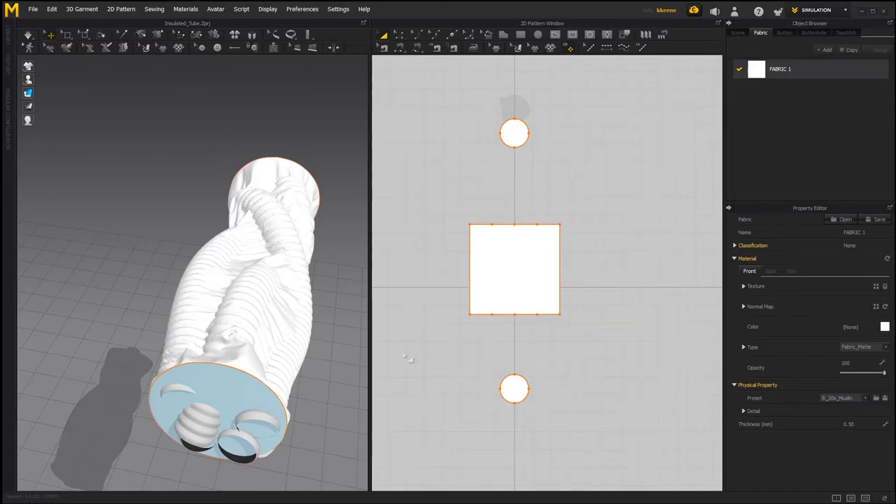
scroll(240, 305, "up", 3)
right_click_drag(234, 302, 127, 298)
right_click_drag(196, 290, 174, 290)
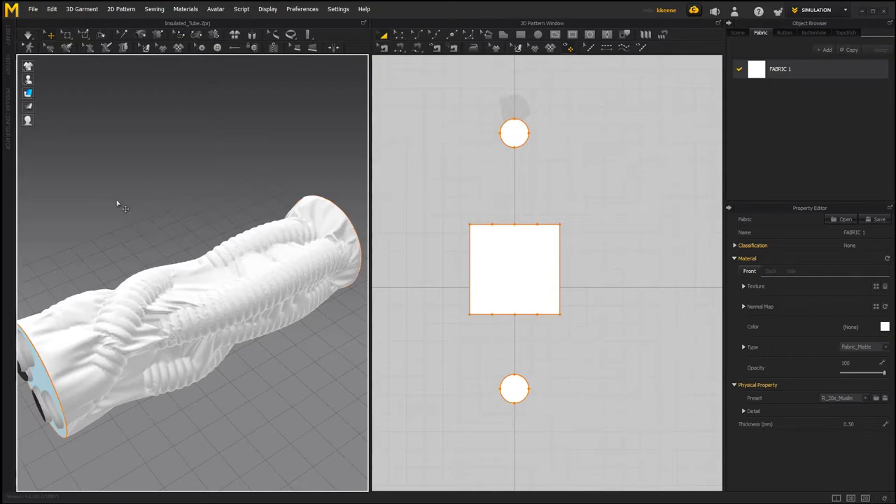
left_click(488, 282)
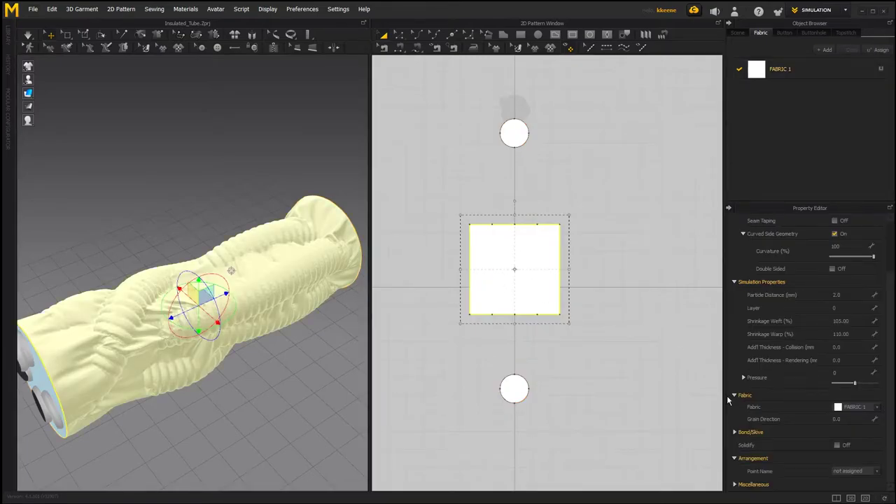
scroll(736, 408, "up", 3)
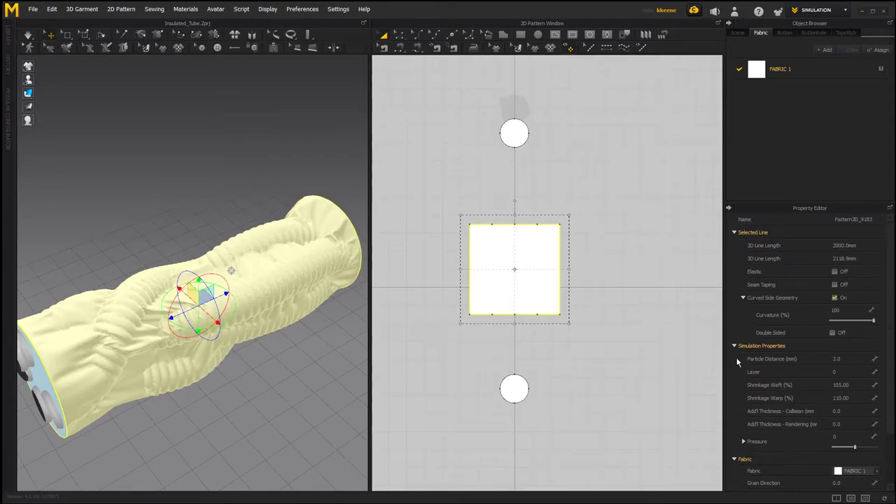
Step: Set FABRIC 1's material type to Fabric_Shiny and check the covering's shading from several angles
left_click(785, 76)
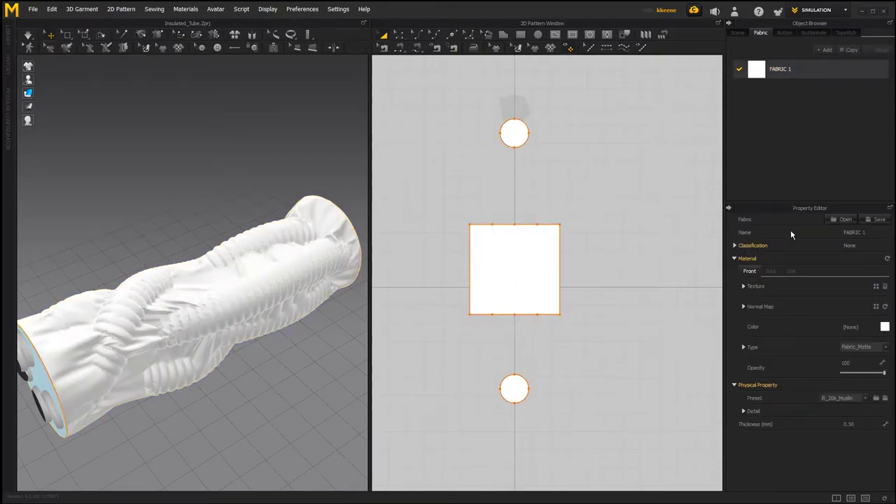
left_click(884, 348)
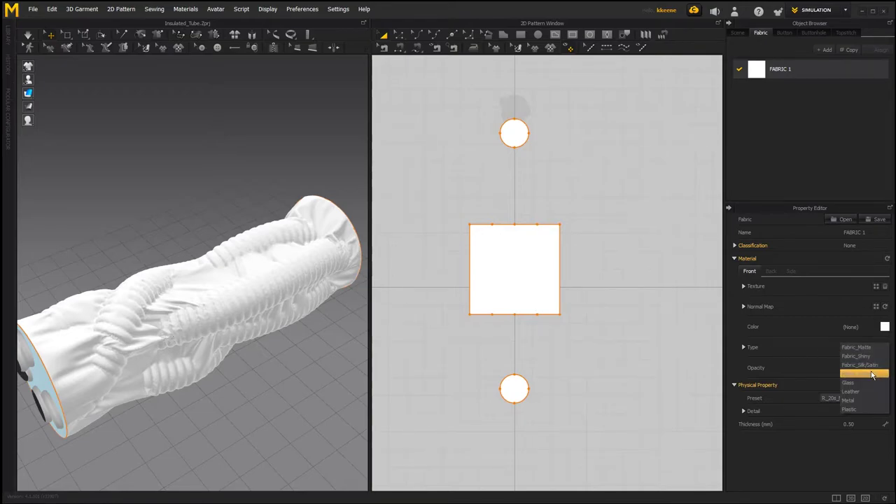
left_click(872, 356)
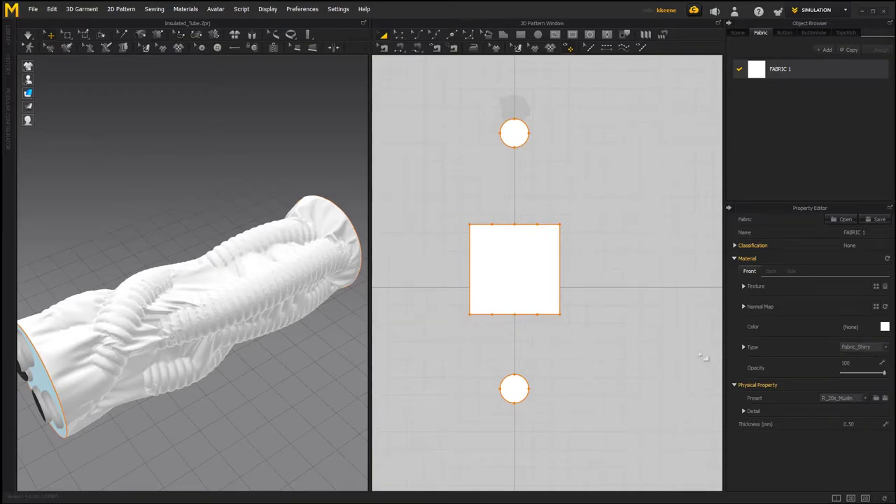
right_click_drag(224, 302, 122, 310)
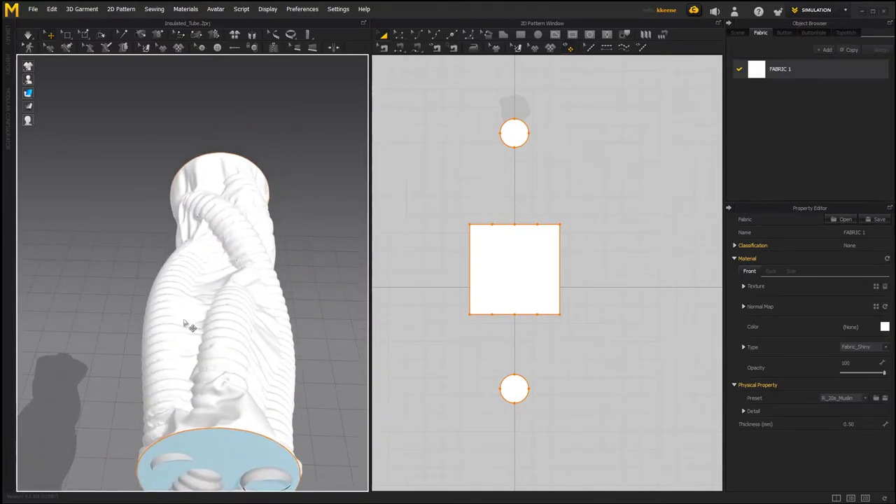
scroll(188, 325, "down", 3)
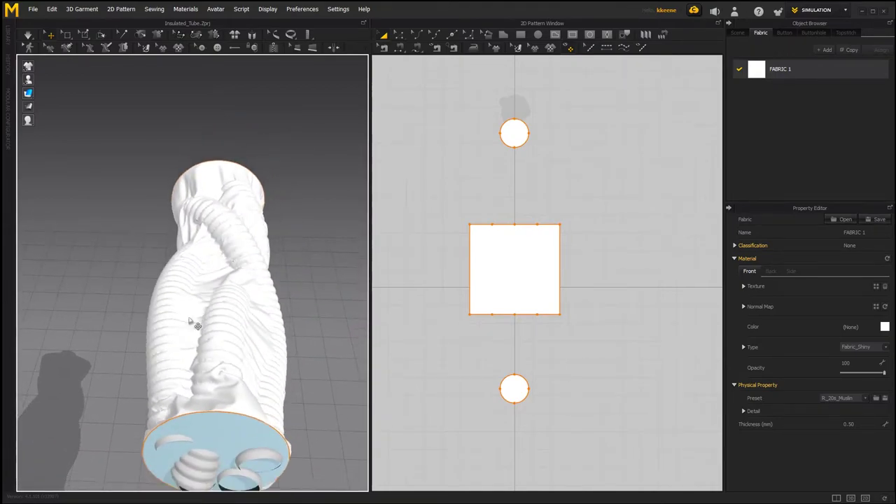
right_click_drag(189, 300, 253, 296)
scroll(253, 296, "up", 2)
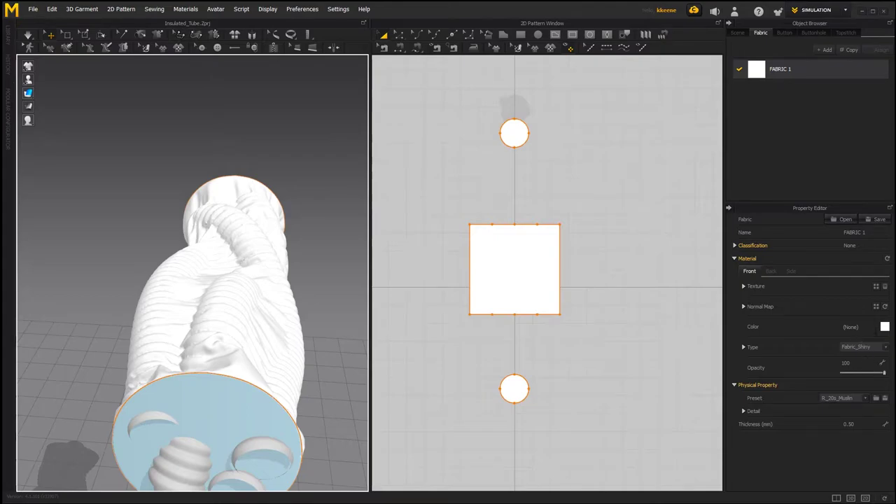
Step: Change FABRIC 1's color to a dark reddish brown, RGB 54, 25, 25
left_click(885, 326)
left_click(395, 150)
left_click_drag(395, 150, 440, 163)
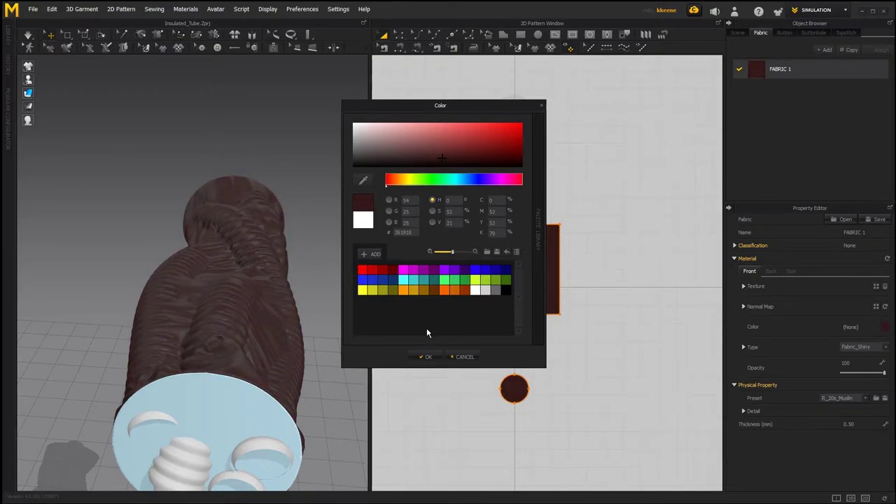
left_click(426, 356)
Step: Inspect the brown covering's ribbed folds up close and save the project
right_click_drag(265, 324, 211, 276)
scroll(231, 308, "up", 6)
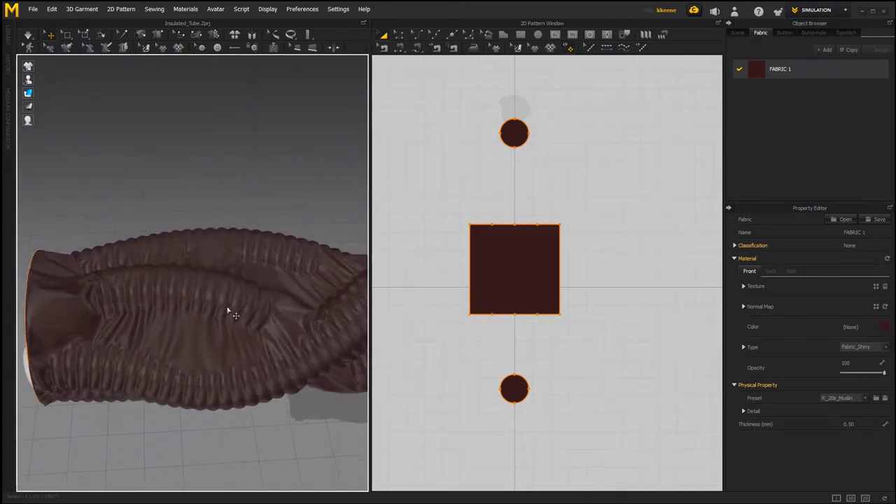
scroll(189, 323, "up", 2)
scroll(191, 328, "down", 4)
middle_click_drag(182, 323, 267, 252)
scroll(270, 254, "down", 6)
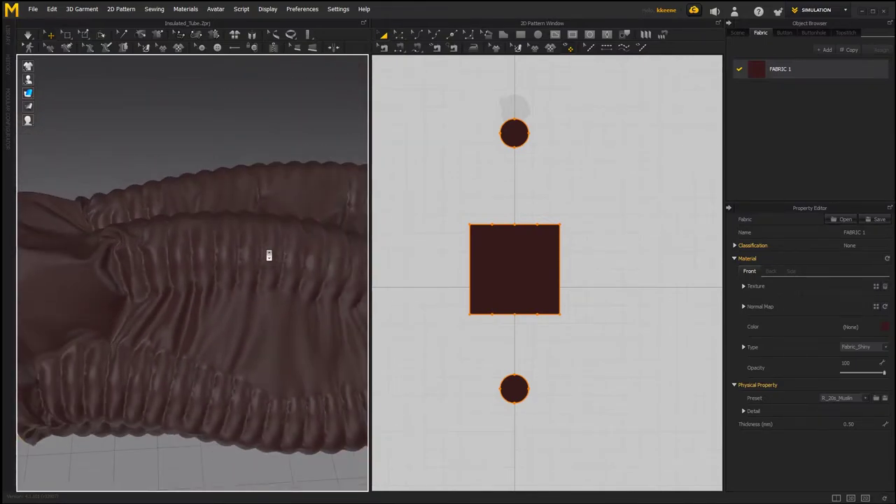
right_click_drag(184, 264, 224, 214)
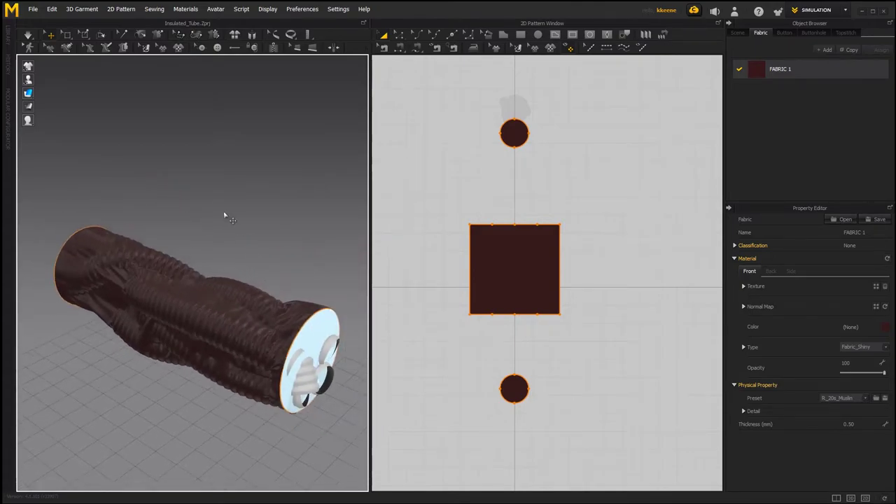
left_click(33, 8)
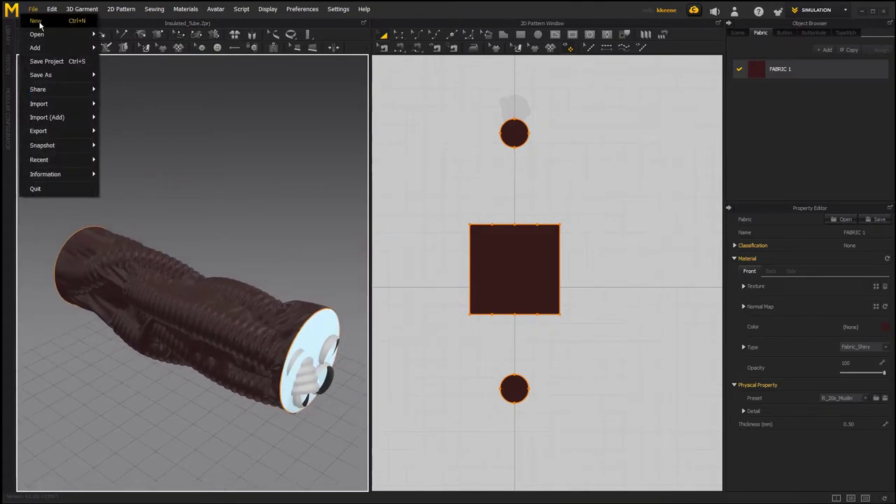
left_click(45, 61)
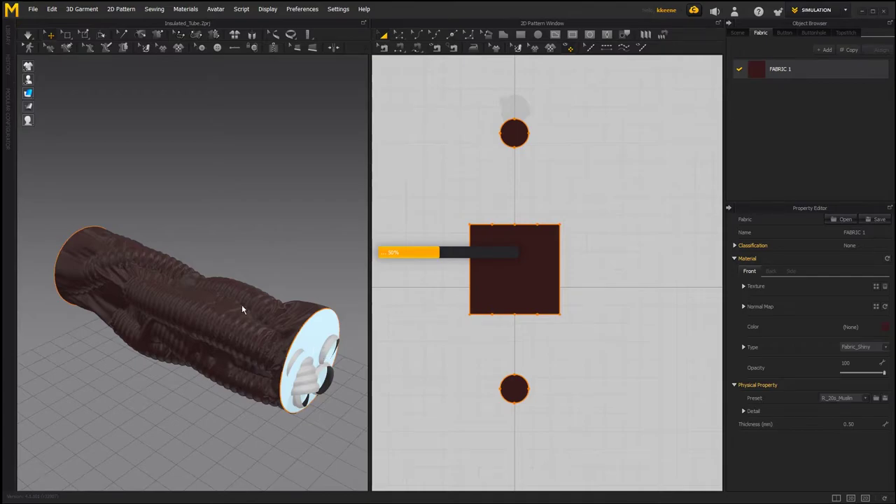
Step: Select the square covering pattern and start an OBJ export of only the selected pattern
left_click(504, 257)
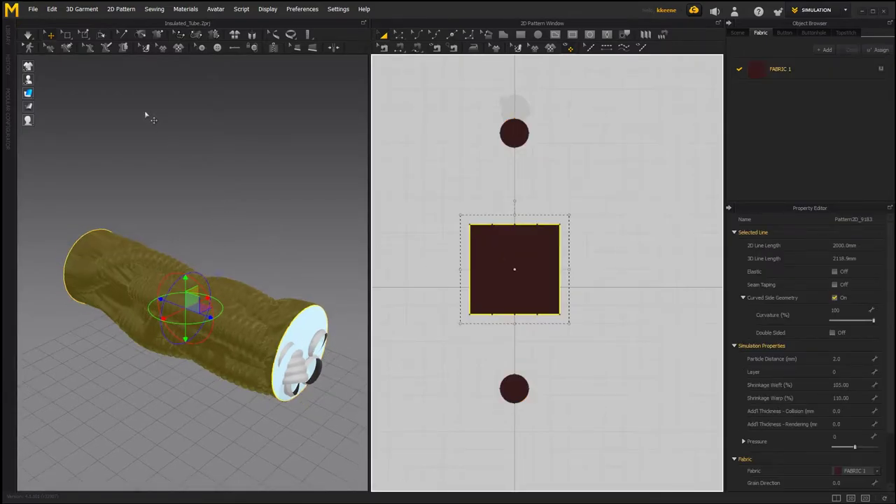
left_click(33, 10)
mouse_move(50, 133)
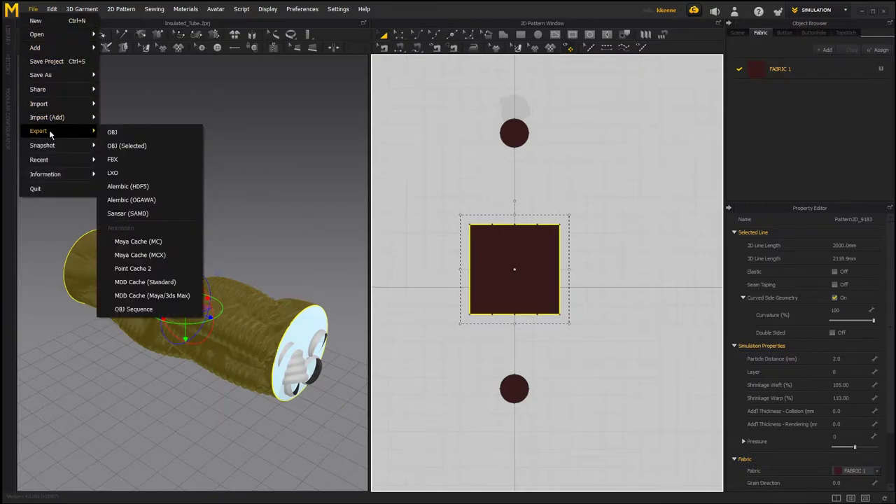
left_click(129, 146)
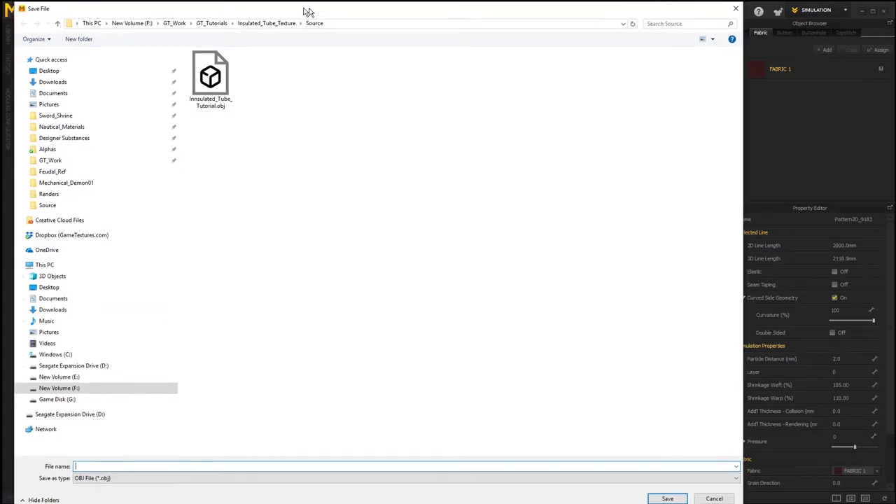
Step: Name the file Innsulated_Tube_MD_Export.obj in the Insulated_Tube_Texture Source folder and export it with the current OBJ options
left_click_drag(305, 10, 380, 24)
left_click(298, 88)
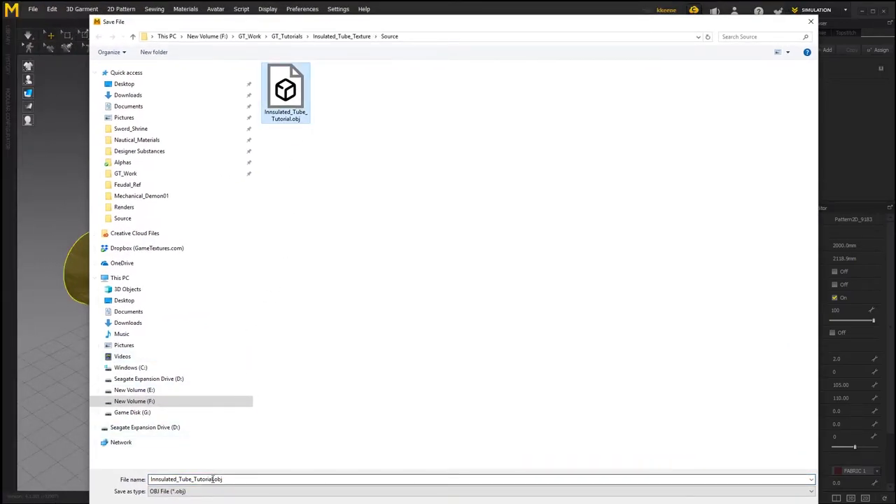
left_click(360, 36)
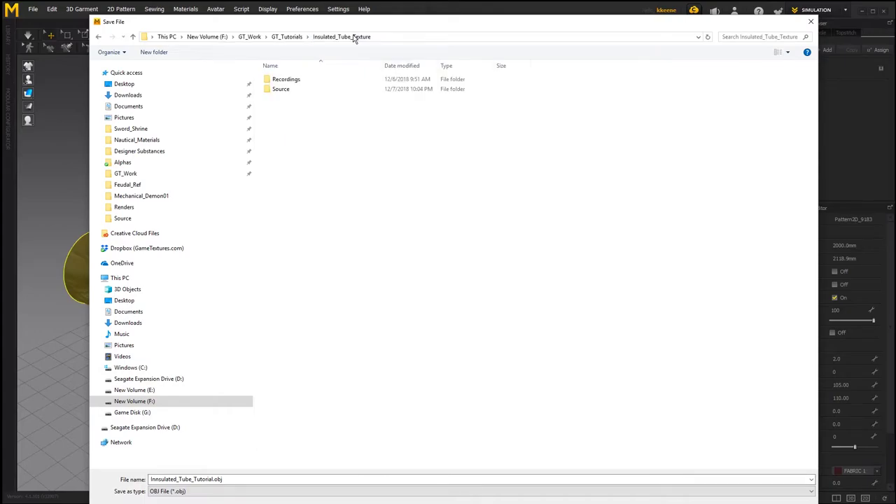
double_click(296, 93)
double_click(212, 480)
left_click(212, 480)
key("BackSpace")
key("BackSpace")
key("BackSpace")
key("BackSpace")
key("BackSpace")
key("BackSpace")
key("BackSpace")
key("BackSpace")
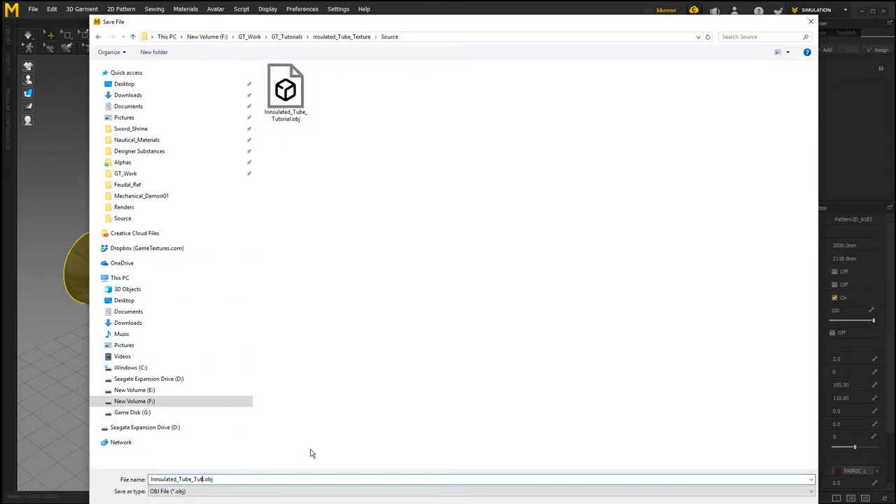
type("MD_Excport")
key("BackSpace")
key("Return")
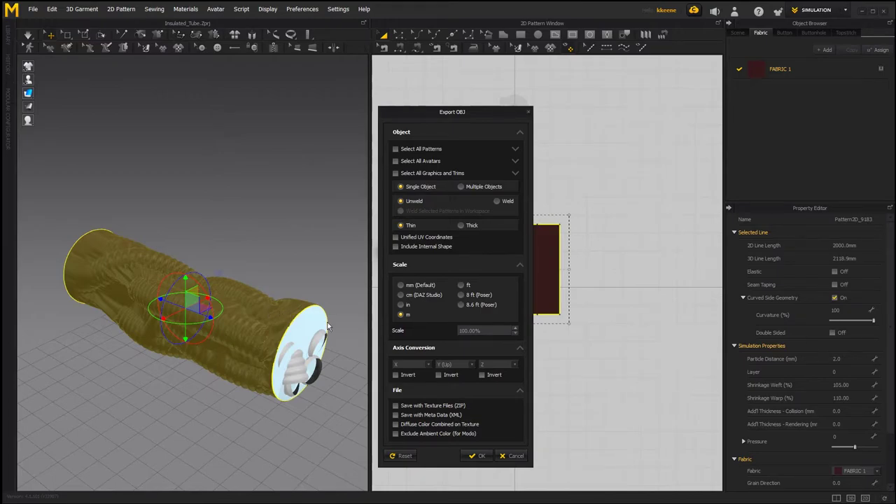
left_click(475, 456)
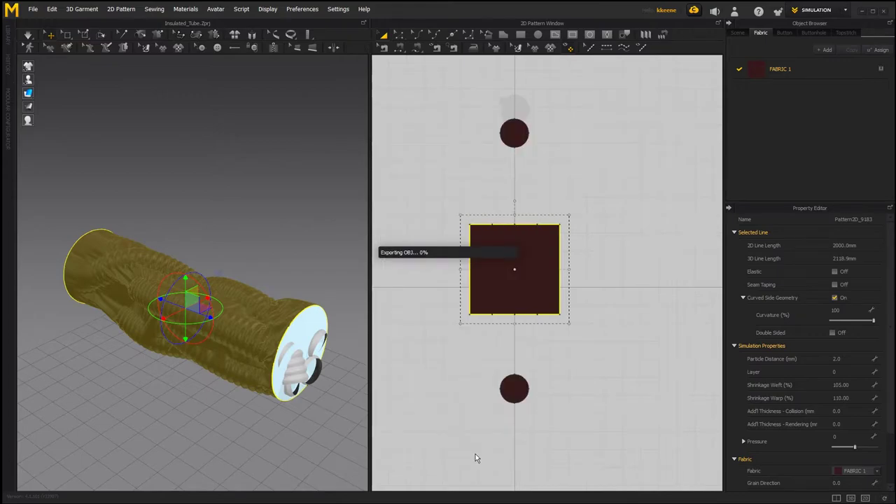
right_click_drag(250, 412, 231, 390)
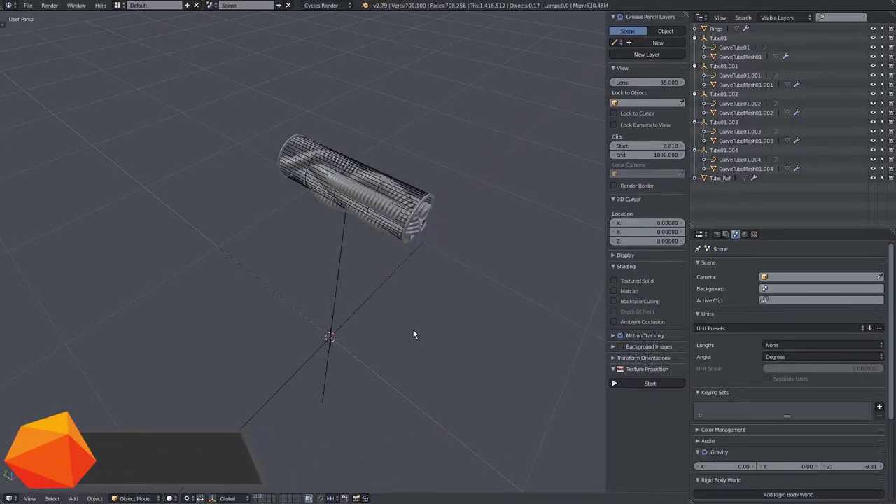
Step: Switch to Blender and import Innsulated_Tube_MD_Export.obj from the Source folder onto an empty layer
middle_click_drag(394, 297, 309, 398)
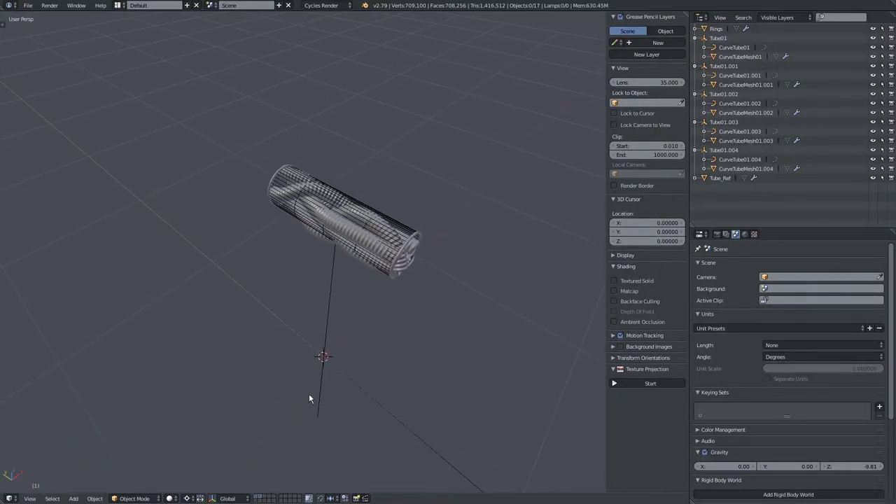
left_click(281, 497)
left_click(24, 8)
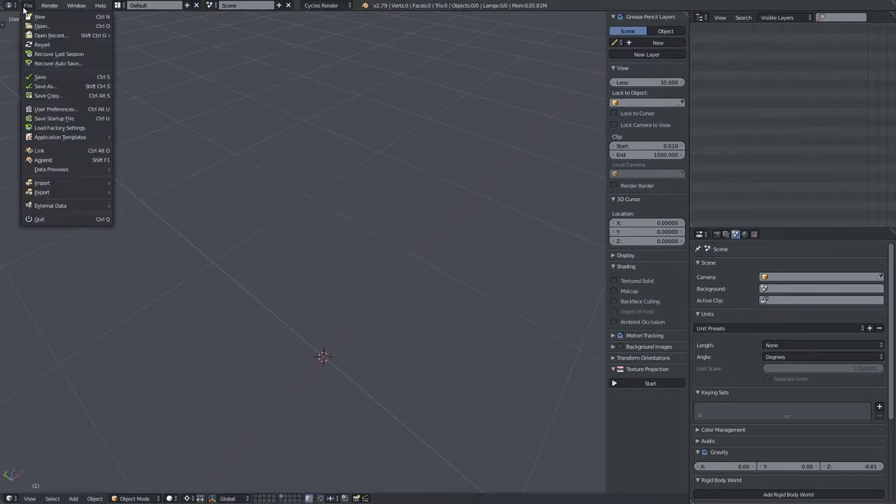
mouse_move(55, 184)
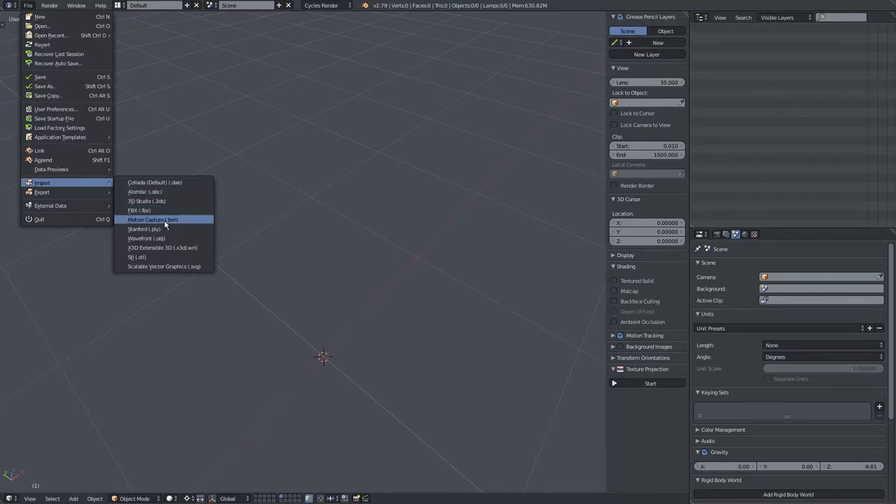
left_click(163, 237)
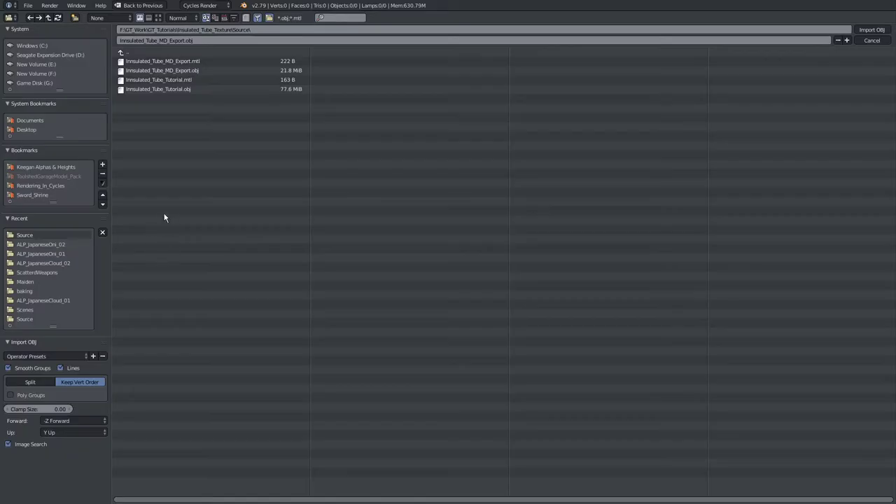
left_click(162, 73)
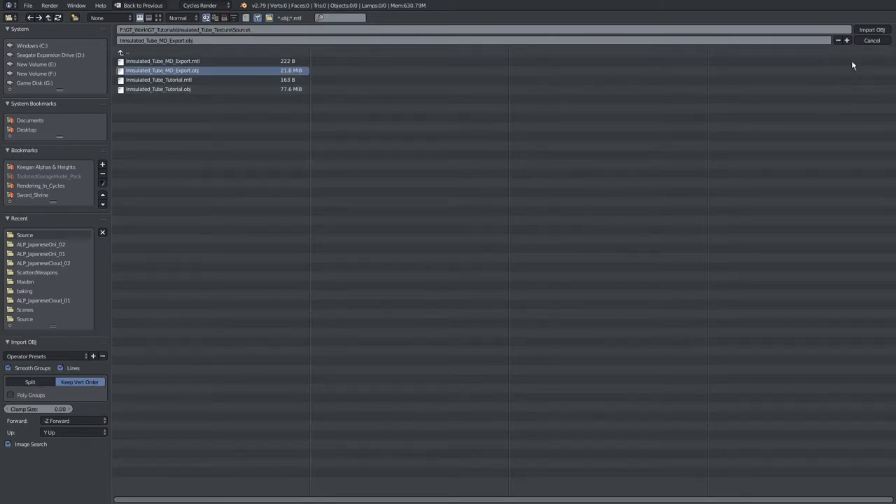
left_click(878, 31)
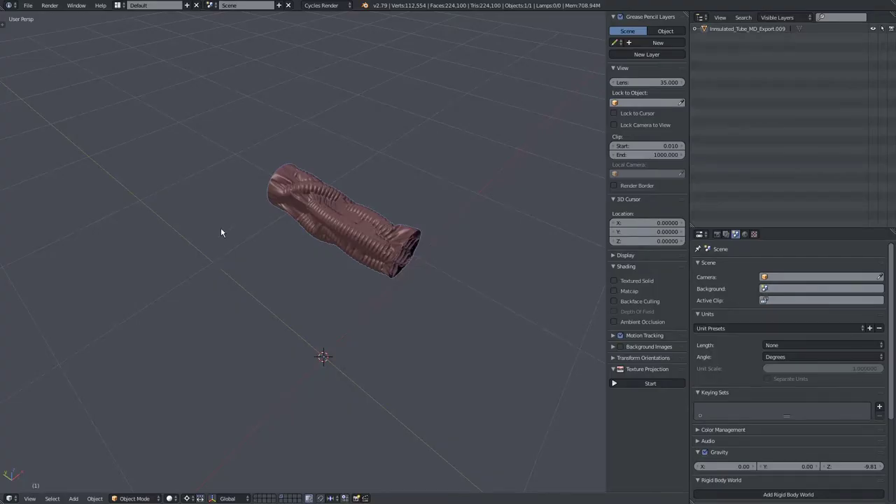
Step: Examine the imported covering's ribbed folds and open end from several angles and distances
middle_click_drag(279, 246, 344, 302)
right_click(373, 153)
middle_click_drag(336, 207, 280, 269)
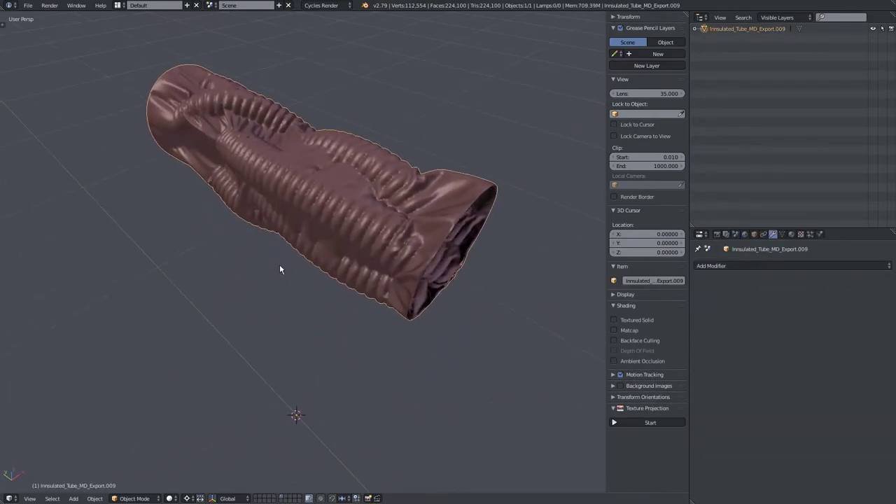
scroll(279, 268, "down", 4)
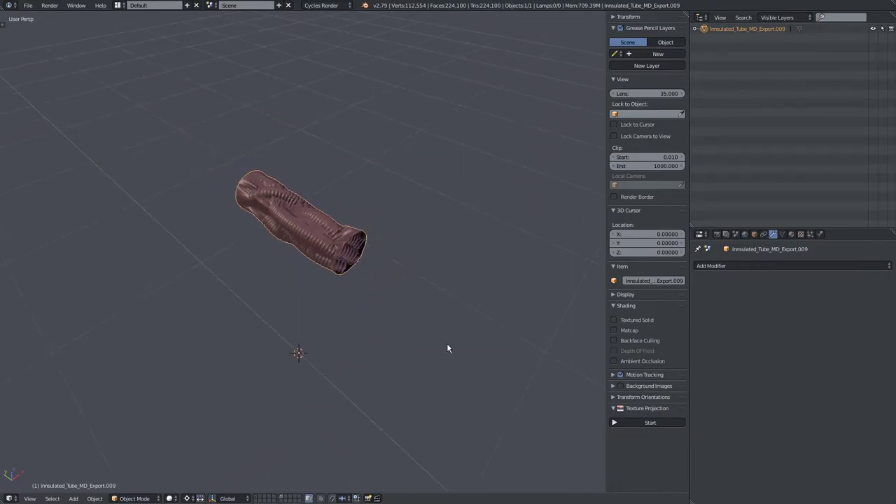
middle_click_drag(274, 226, 331, 243)
scroll(331, 241, "up", 3)
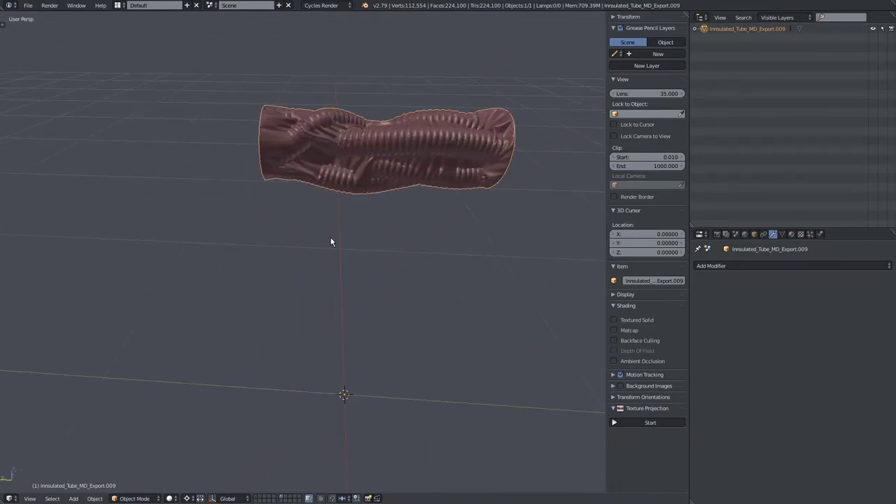
scroll(368, 157, "up", 2)
middle_click_drag(360, 175, 308, 226)
scroll(301, 334, "down", 2)
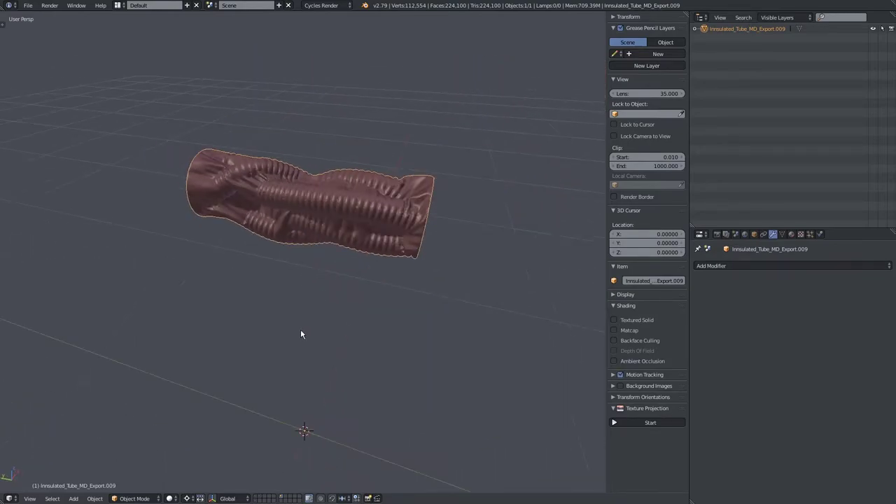
Step: Duplicate the end rings on the reference tube's layer in place and move the copy to the imported covering's layer
left_click(258, 498)
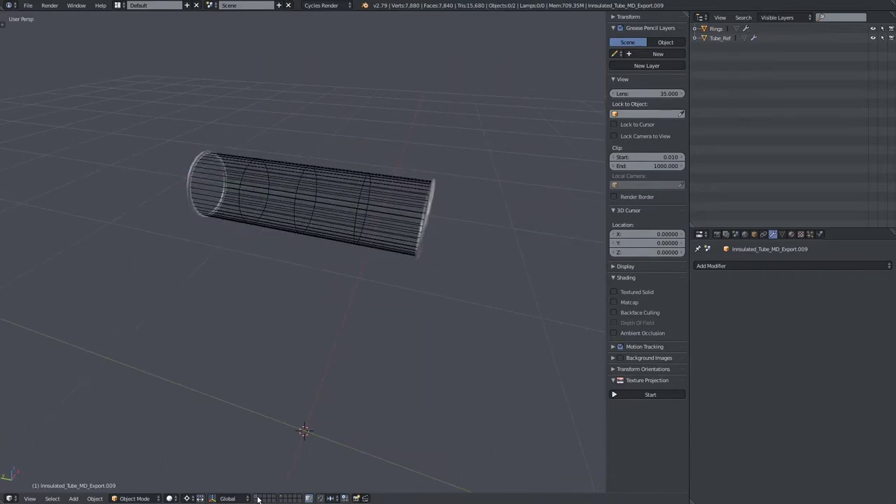
right_click(429, 212)
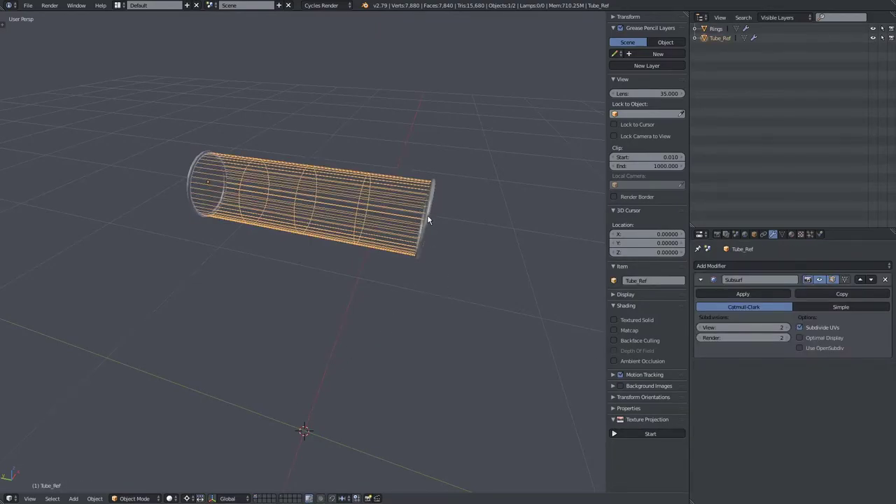
key("shift+d")
right_click(421, 270)
middle_click_drag(373, 290, 360, 298)
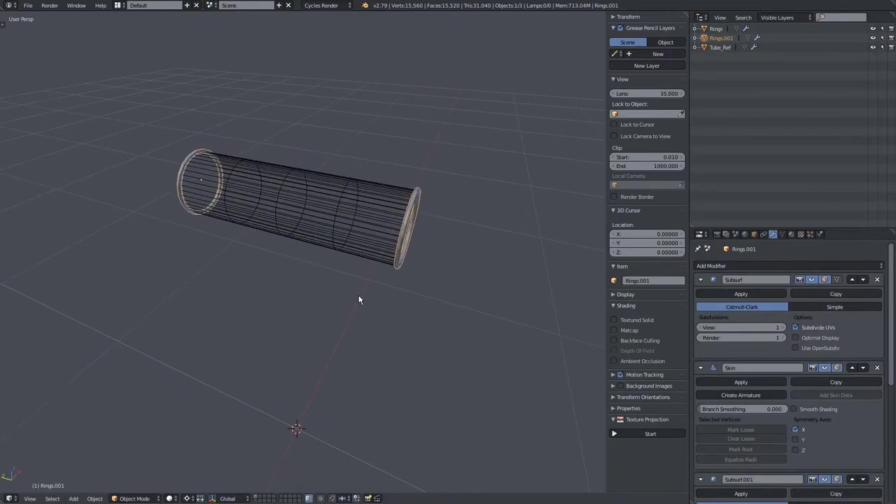
key("m")
left_click(470, 313)
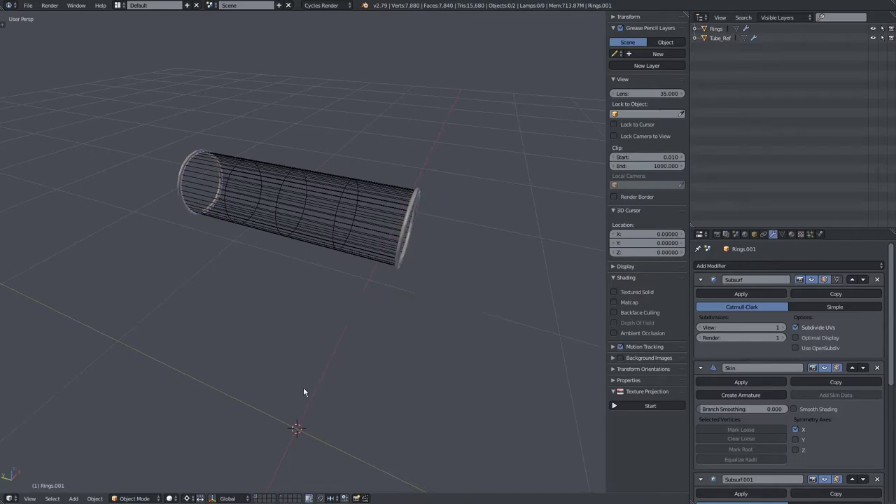
left_click(281, 495)
middle_click_drag(309, 347, 250, 274)
scroll(250, 270, "down", 2)
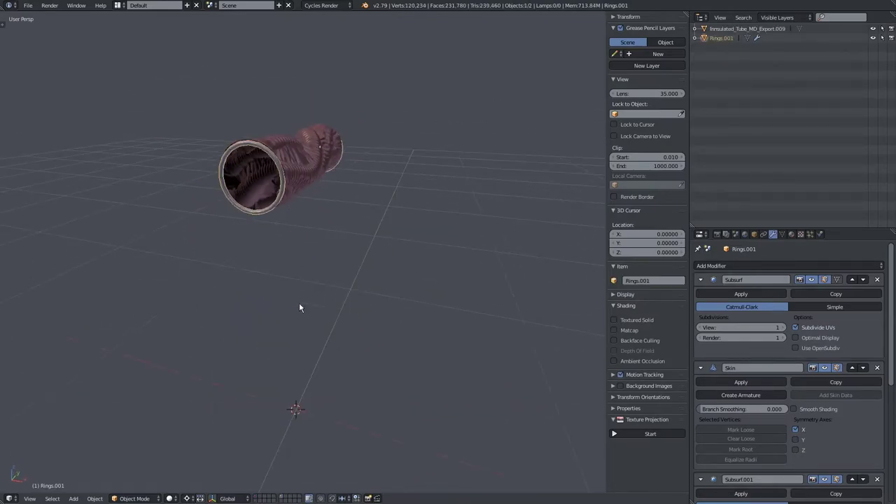
middle_click_drag(285, 387, 262, 255)
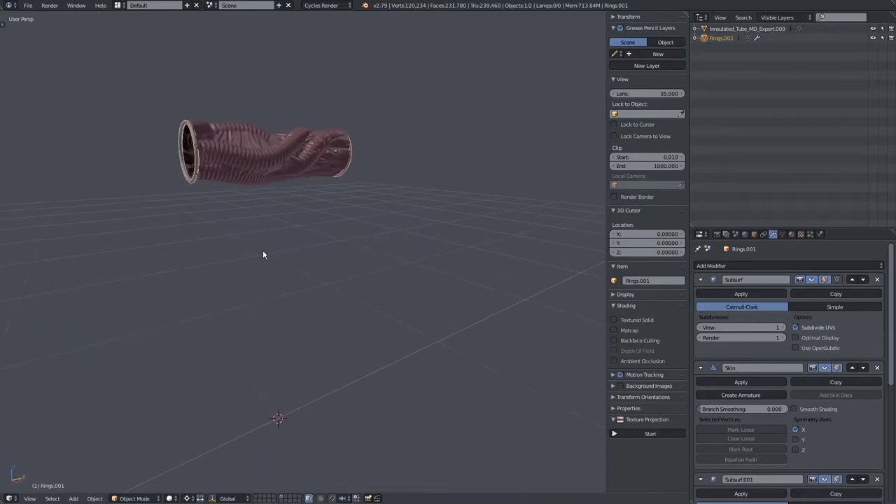
Step: Select the covering together with the duplicated rings and move both down along Z to the 3D cursor's height
right_click(240, 180)
right_click(194, 157, "shift")
middle_click_drag(226, 208, 256, 188)
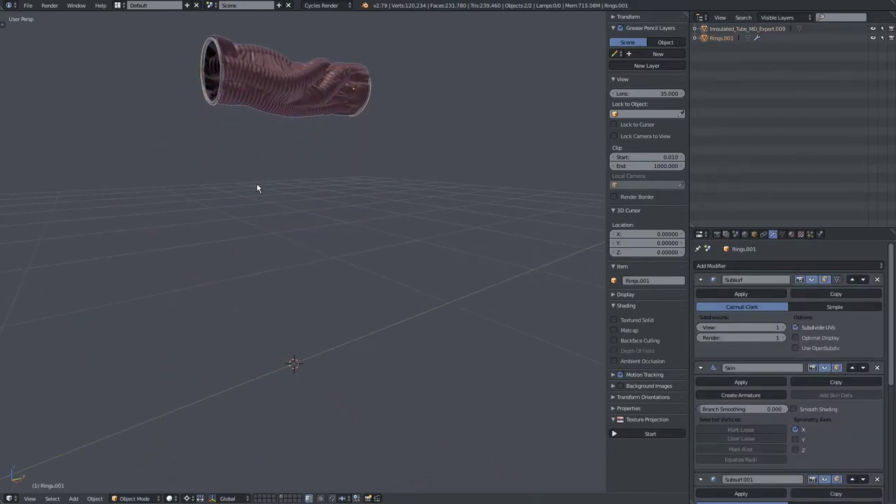
key("g")
key("z")
left_click(294, 353)
middle_click_drag(294, 353, 350, 289)
scroll(296, 253, "up", 3)
scroll(349, 288, "up", 3)
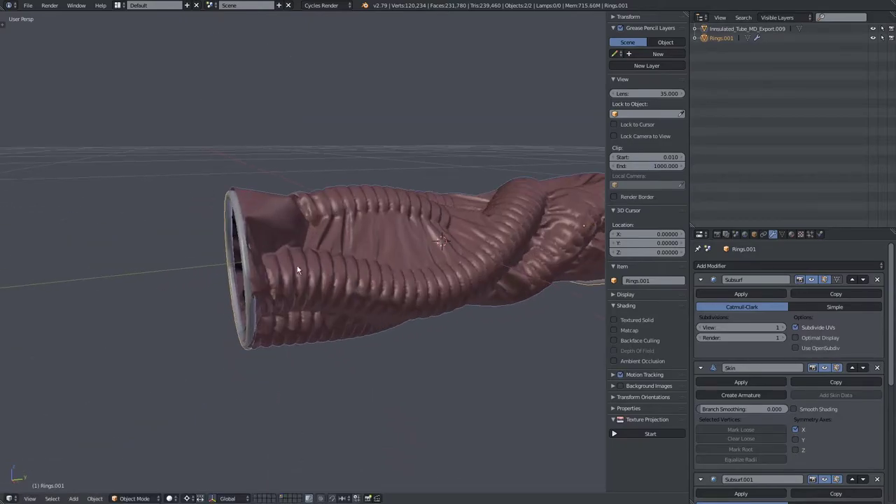
Step: Check the duplicated rings' base loop in wireframe and set the rings' origin to their geometry
right_click(238, 237)
right_click(236, 212)
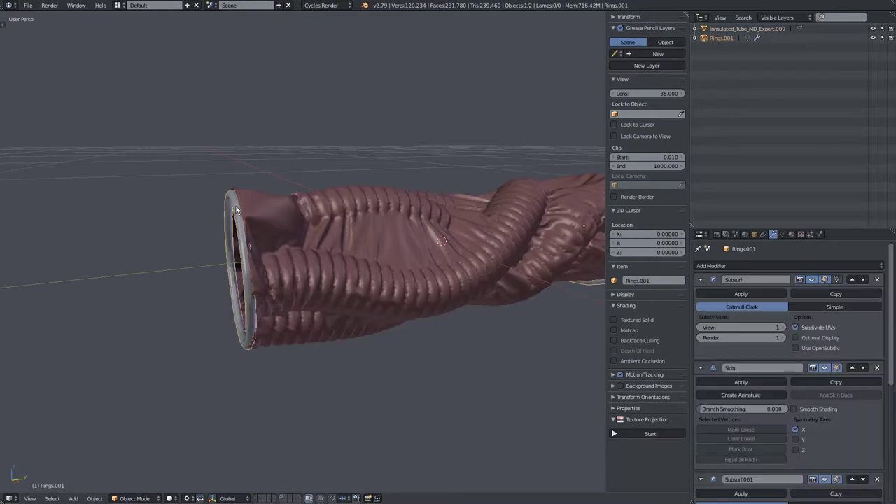
mouse_move(239, 242)
middle_mouse_down()
mouse_move(283, 249)
mouse_move(263, 220)
mouse_move(306, 191)
mouse_move(299, 181)
mouse_move(313, 185)
mouse_move(290, 208)
mouse_move(310, 252)
mouse_move(270, 240)
middle_mouse_up()
key("Tab")
key("z")
middle_click_drag(294, 206, 283, 241)
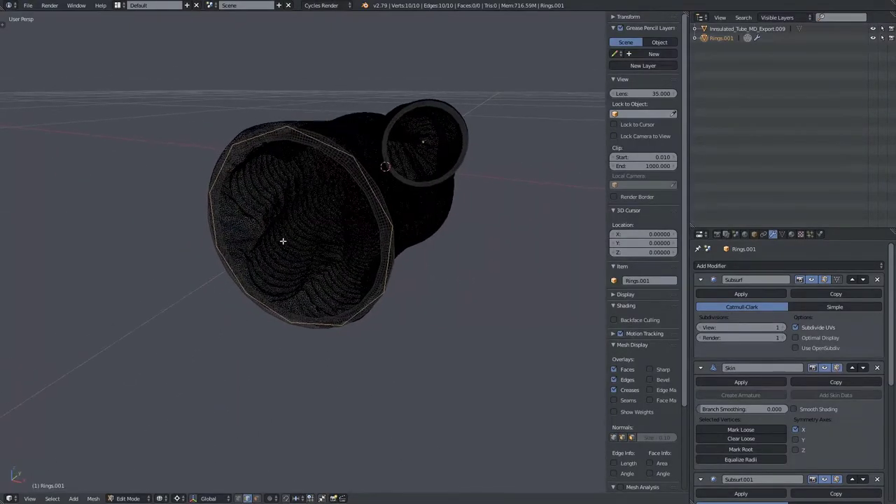
key("Tab")
key("Tab")
key("Tab")
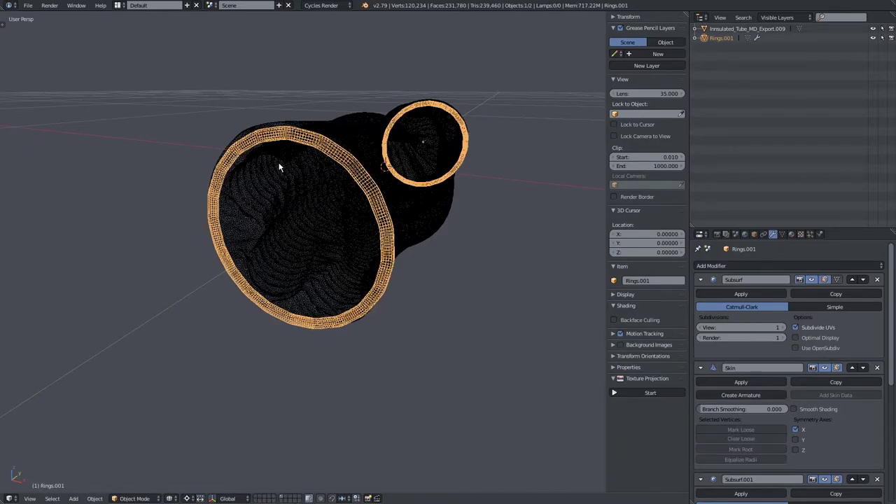
key("ctrl+shift+alt+c")
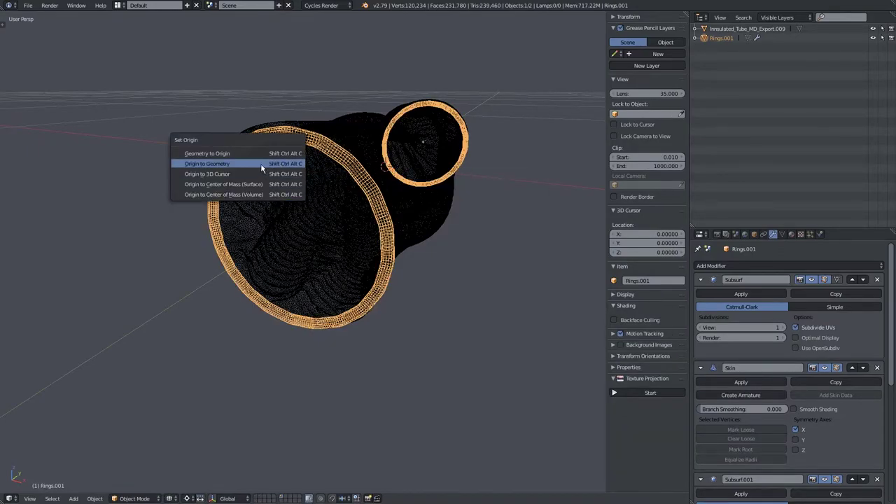
left_click(260, 163)
Step: Turn off viewport display for the rings' Subsurf, Skin, Subsurf.001 and Array modifiers, leaving only the base loop
scroll(812, 399, "down", 7)
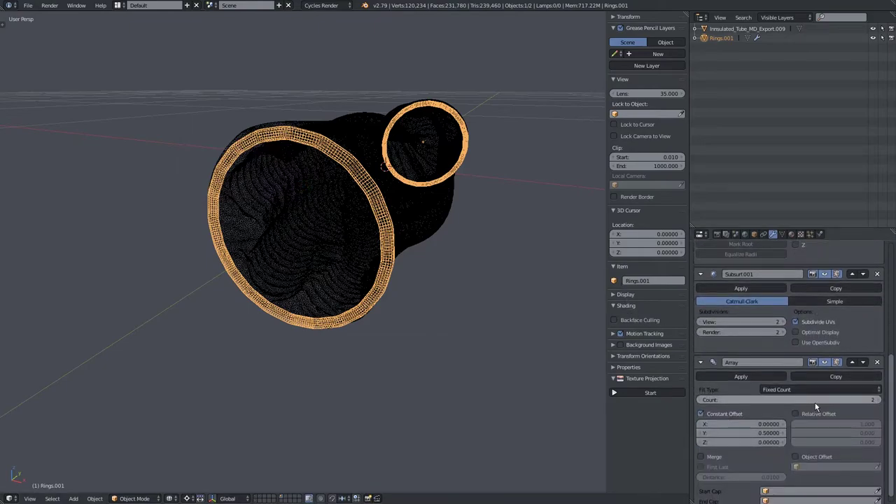
scroll(814, 399, "down", 1)
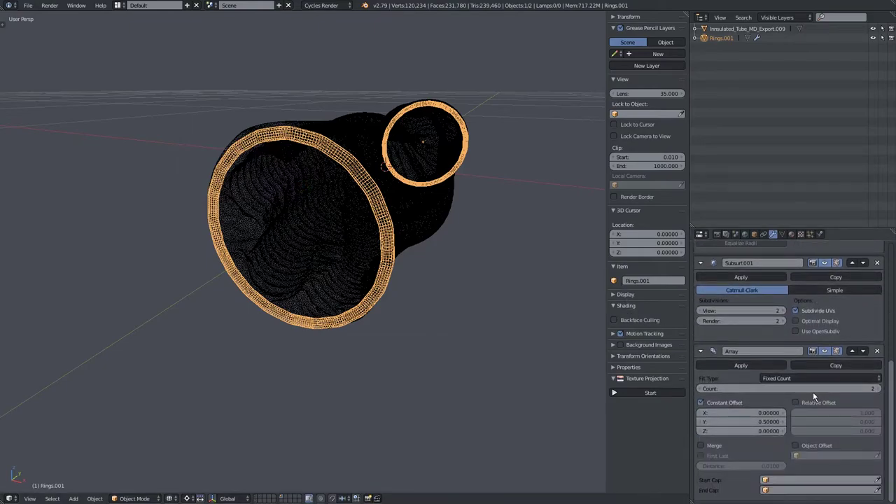
left_click(825, 352)
scroll(825, 351, "up", 7)
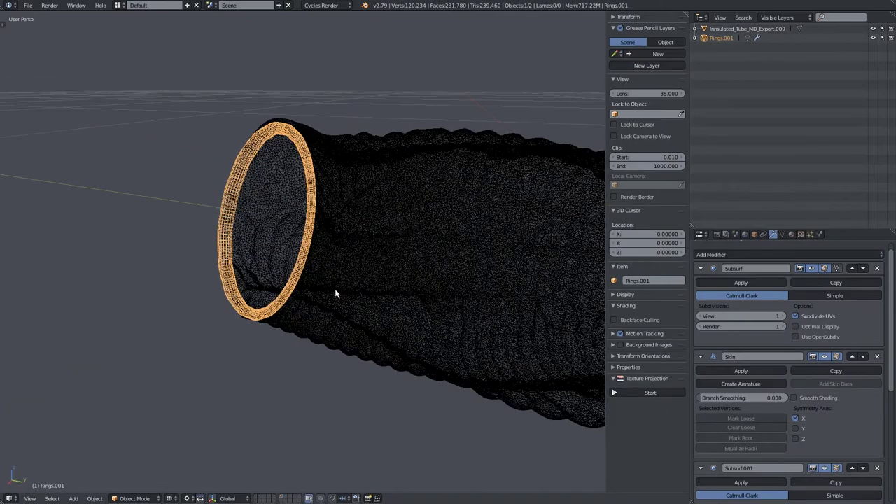
left_click(812, 268)
left_click(825, 357)
scroll(825, 356, "down", 5)
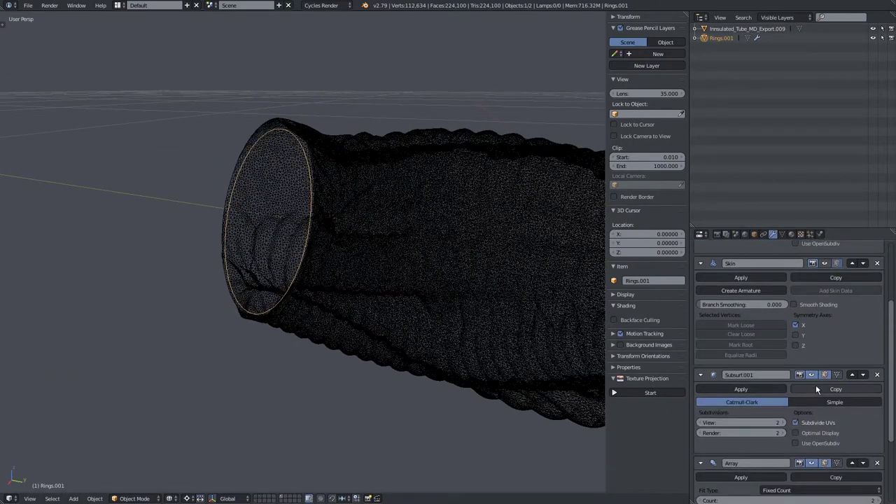
left_click(811, 375)
scroll(811, 376, "down", 5)
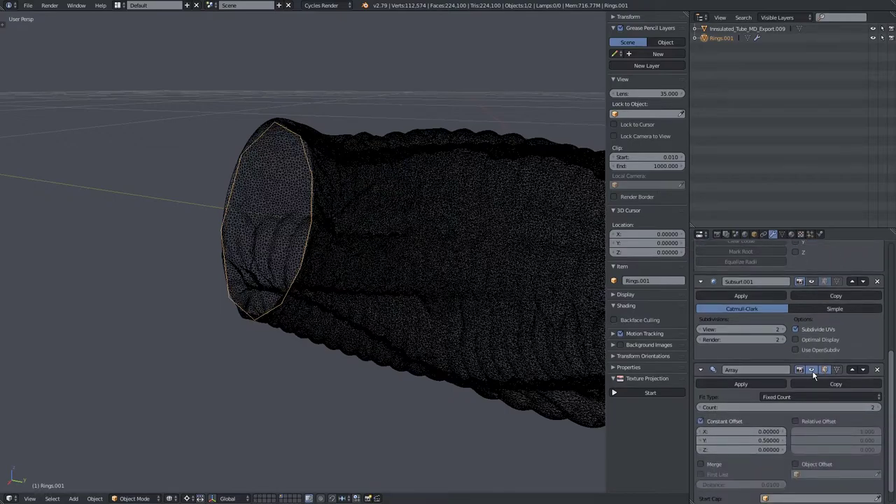
left_click(811, 371)
scroll(812, 371, "down", 1)
Step: Set the base loop's origin to its geometry and return the viewport to solid shading
middle_click_drag(297, 228, 354, 233)
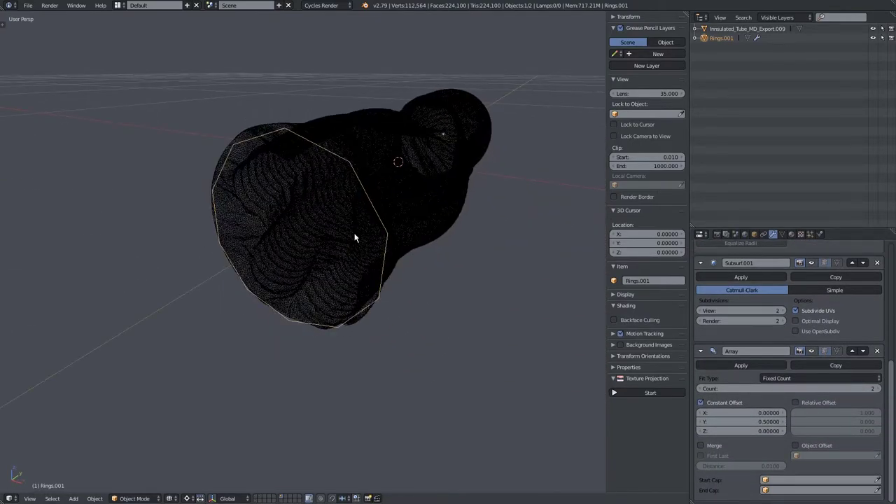
key("ctrl+shift+alt+c")
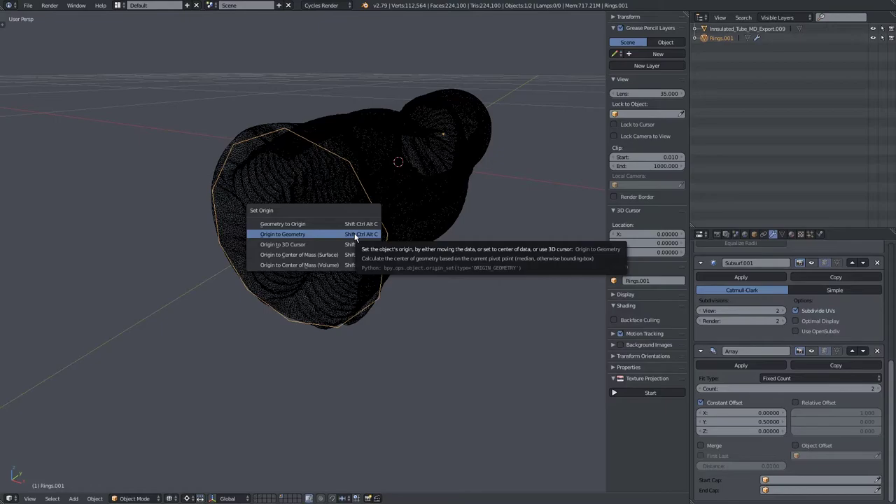
left_click(355, 236)
mouse_move(355, 237)
middle_mouse_down()
mouse_move(332, 238)
mouse_move(325, 224)
mouse_move(287, 243)
mouse_move(261, 231)
mouse_move(432, 241)
middle_mouse_up()
scroll(325, 225, "up", 3)
key("z")
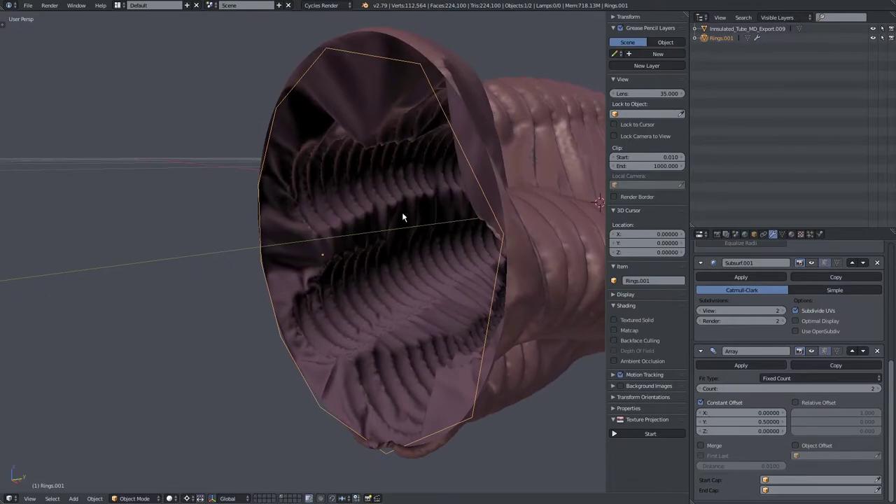
Step: Select the base loop of the rings again and snap it to the 3D cursor
scroll(353, 256, "up", 3)
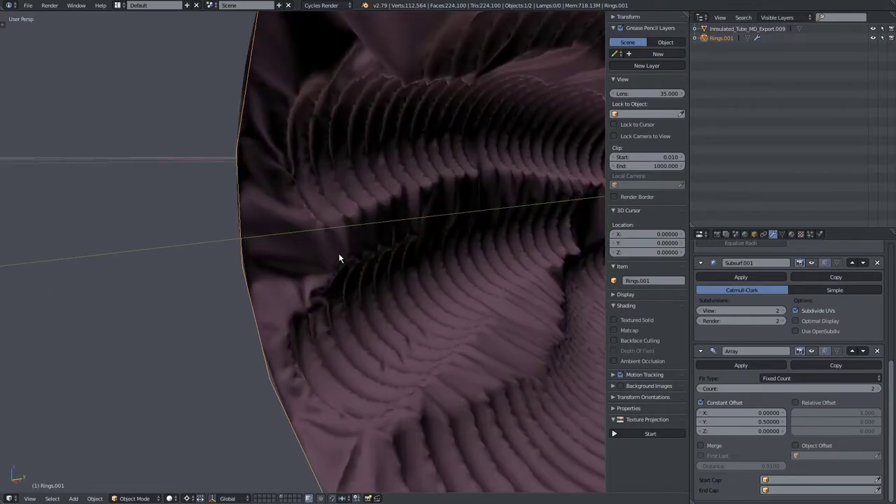
scroll(338, 270, "down", 8)
middle_click_drag(352, 265, 435, 242)
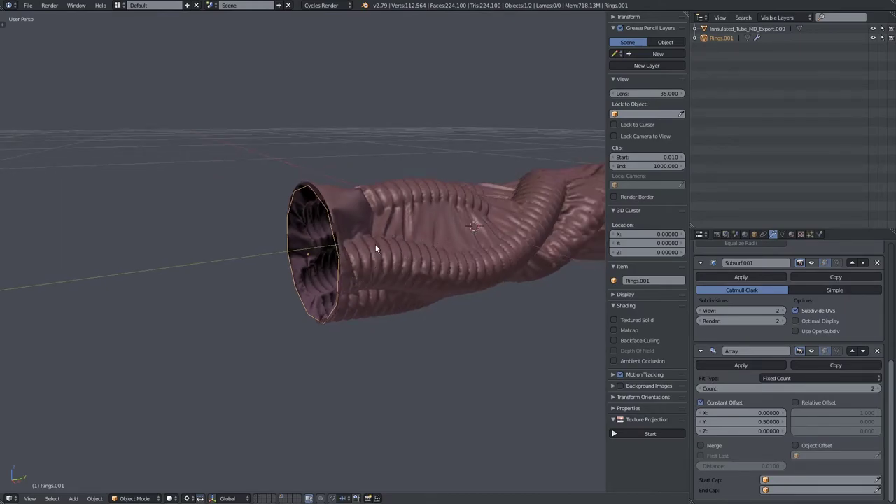
right_click(336, 254)
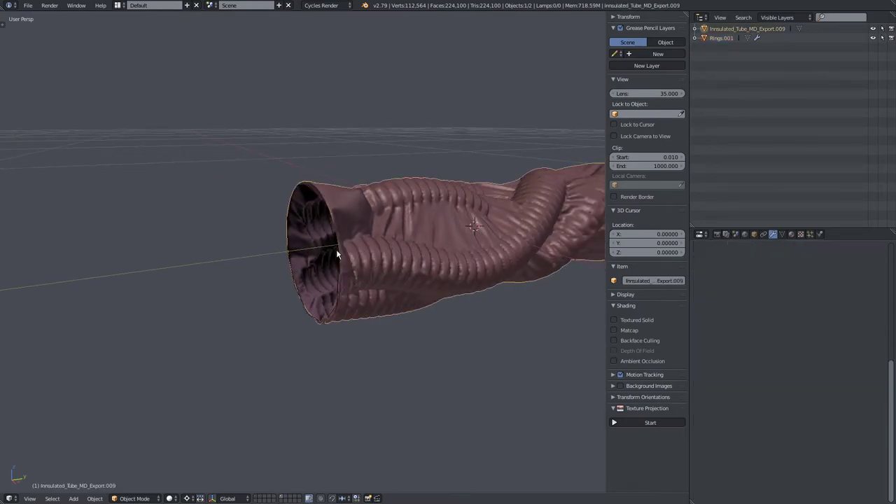
right_click(335, 248)
middle_click_drag(336, 247, 346, 240)
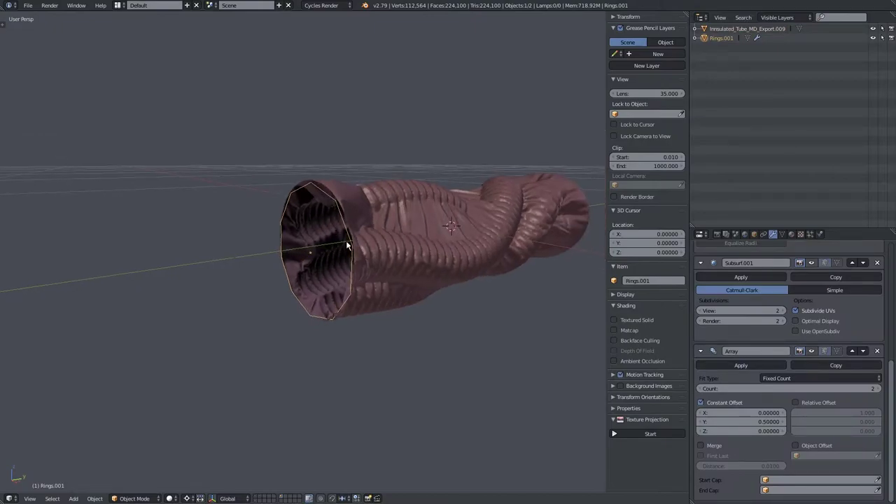
key("shift+s")
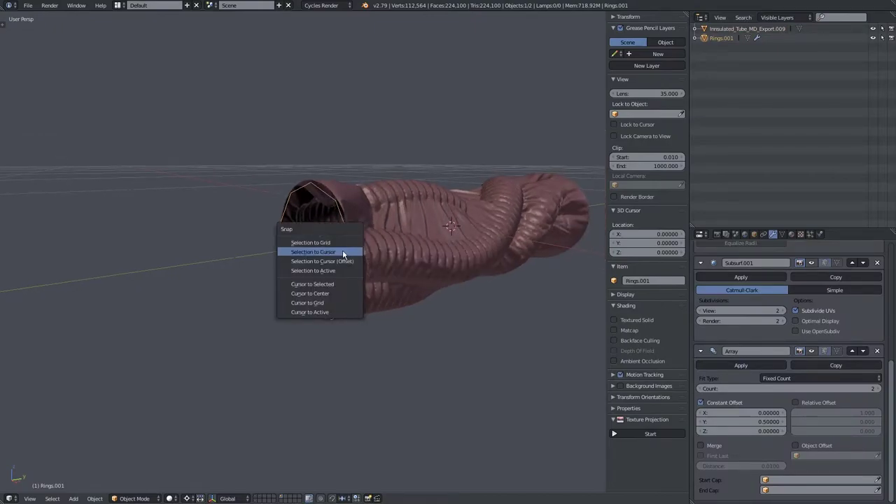
left_click(343, 254)
Step: Move the base loop about -0.24 along Y to the covering's open end
middle_click_drag(436, 266, 429, 304)
key("g")
key("y")
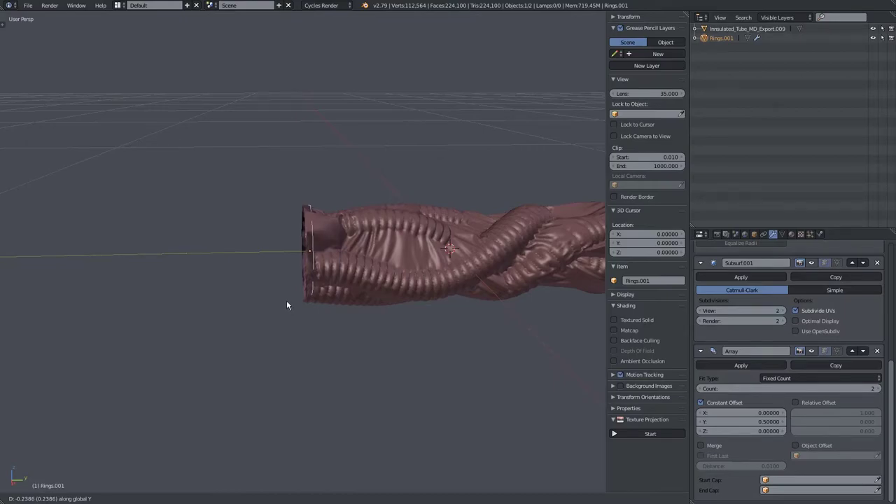
key("Return")
Step: Re-enable viewport display for all four ring modifiers and collapse their settings
middle_click_drag(286, 305, 316, 301)
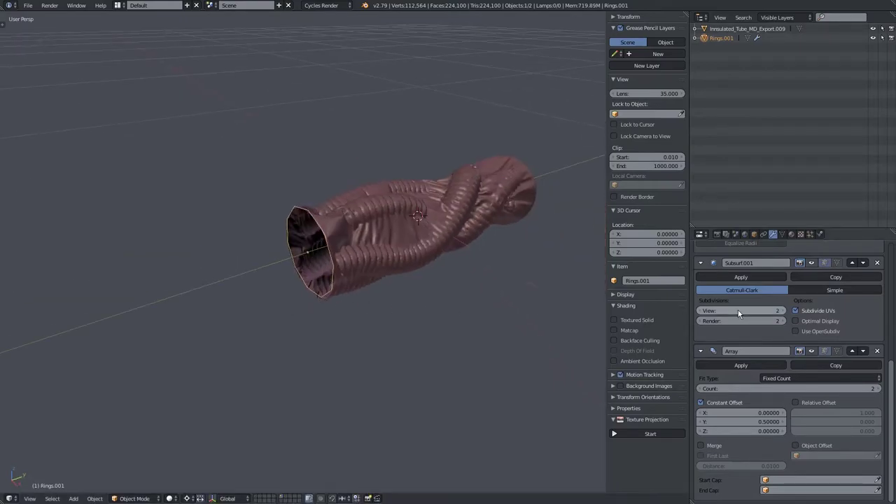
scroll(814, 357, "up", 3)
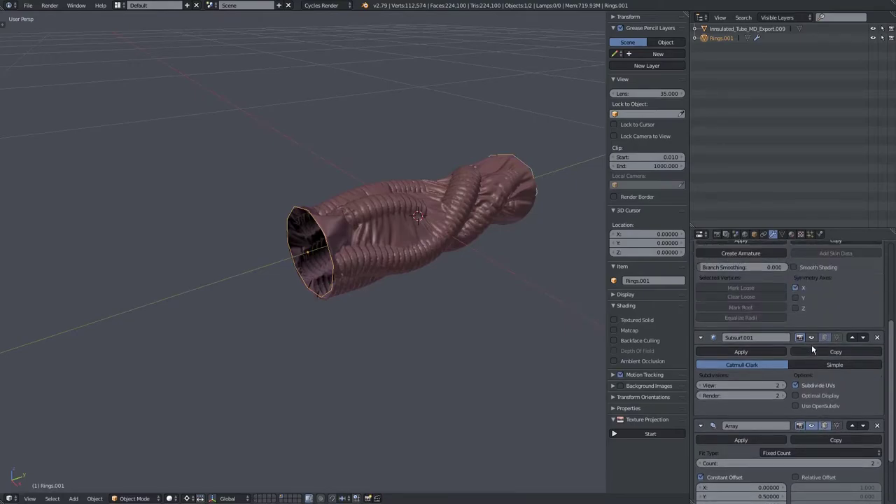
scroll(811, 343, "up", 3)
left_click(824, 319)
scroll(798, 322, "up", 3)
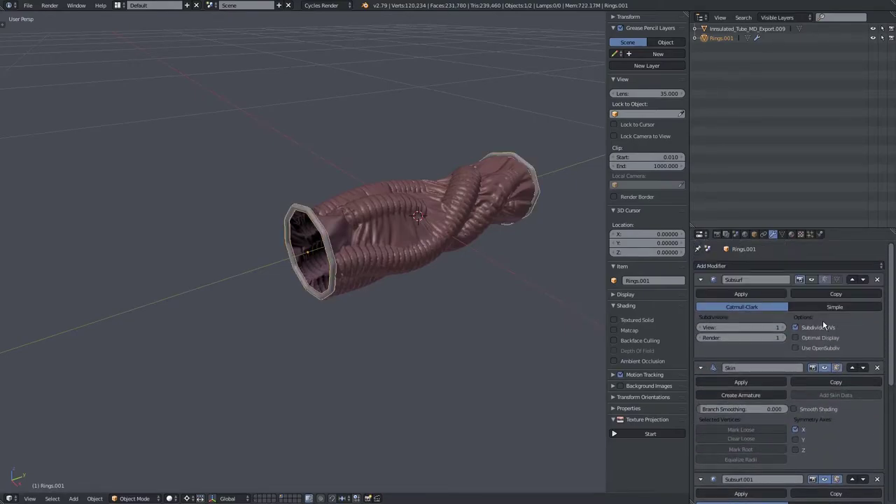
left_click_drag(700, 280, 701, 332)
scroll(360, 262, "up", 4)
Step: Select the covering and nudge it slightly along Z to line up its open end with the ring
middle_click_drag(360, 262, 248, 235)
right_click(248, 235)
scroll(268, 228, "up", 3)
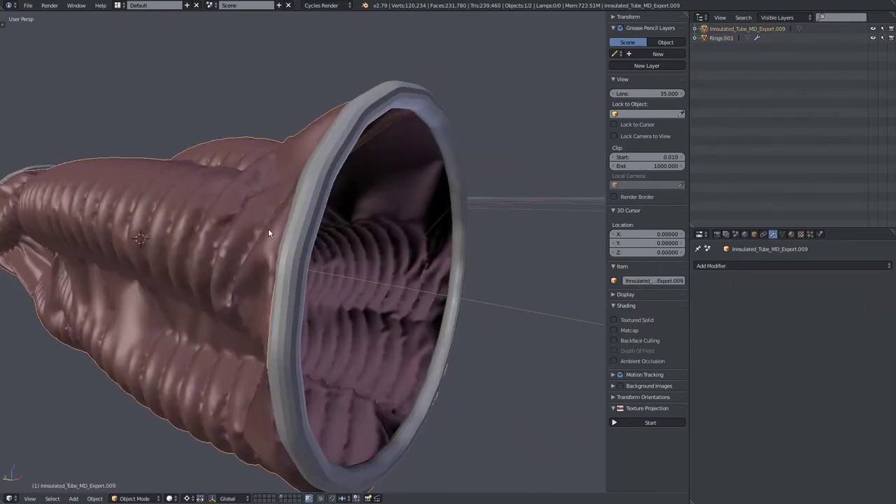
middle_click_drag(269, 228, 303, 272)
key("g")
key("z")
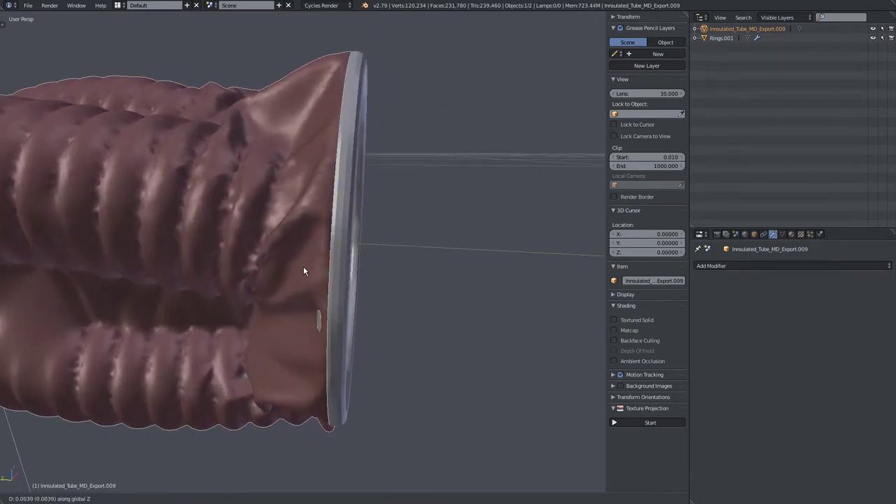
left_click(303, 266)
middle_click_drag(360, 278, 233, 286)
key("g")
key("z")
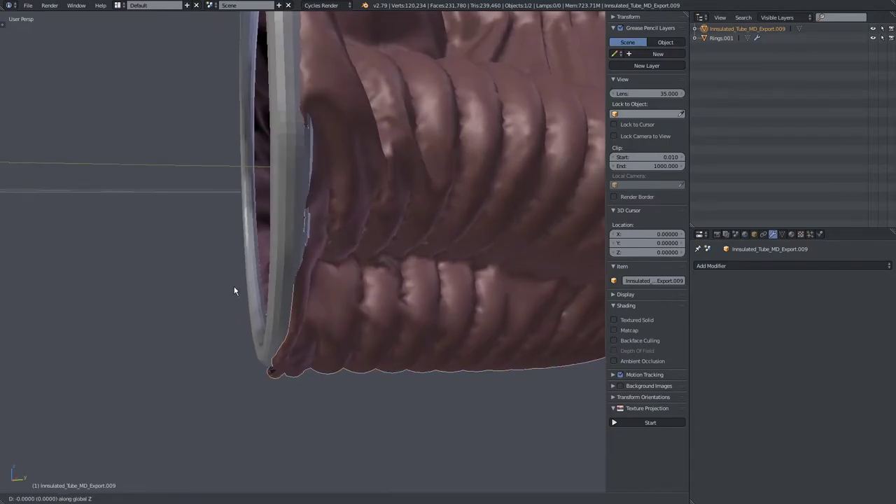
left_click(234, 287)
Step: Scale the covering down to about 0.96 on X and Z, keeping its Y length locked
middle_click_drag(233, 287, 328, 306)
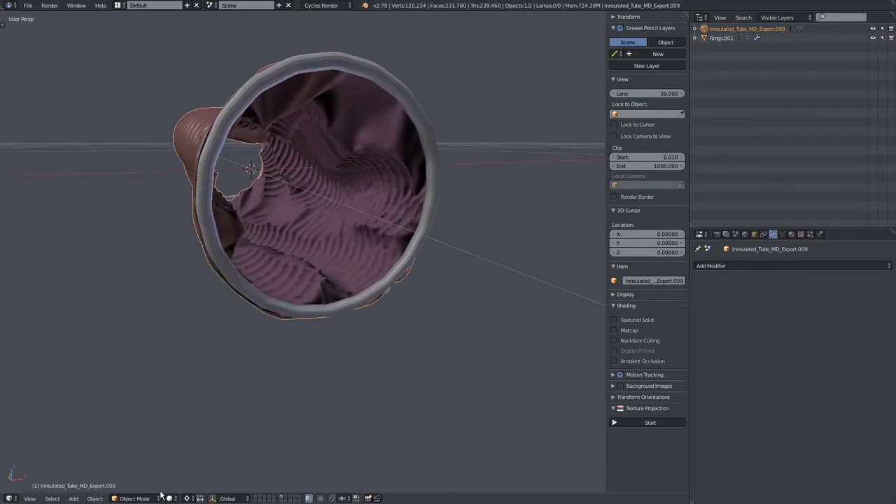
middle_click_drag(217, 347, 276, 344)
scroll(275, 344, "up", 1)
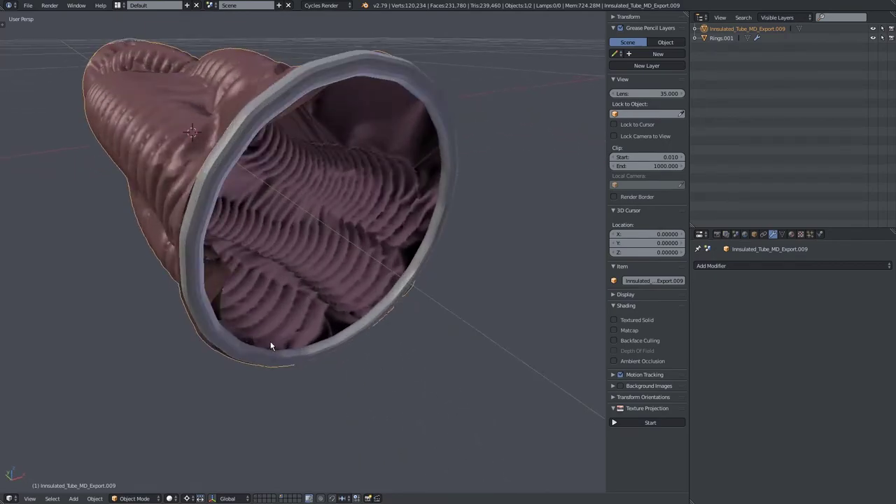
key("s")
key("y")
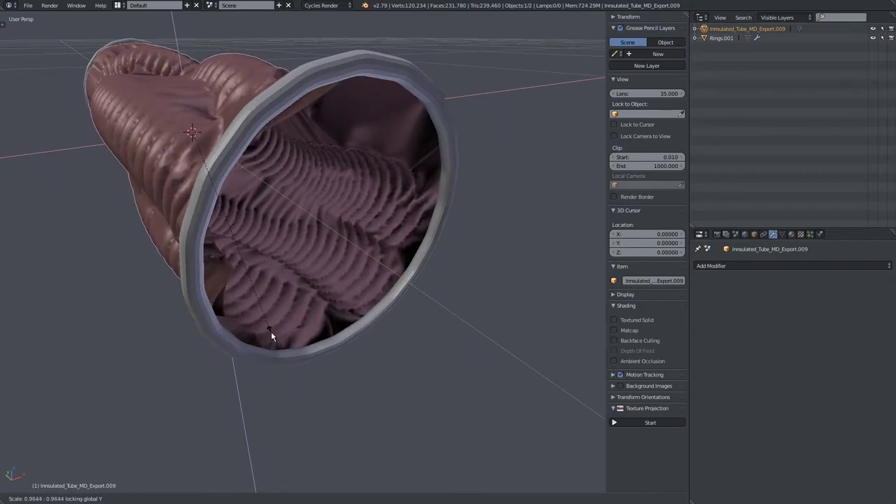
left_click(272, 335)
Step: Scale the covering to about 0.99 along Y to adjust its edge against the end ring
middle_click_drag(272, 335, 336, 347)
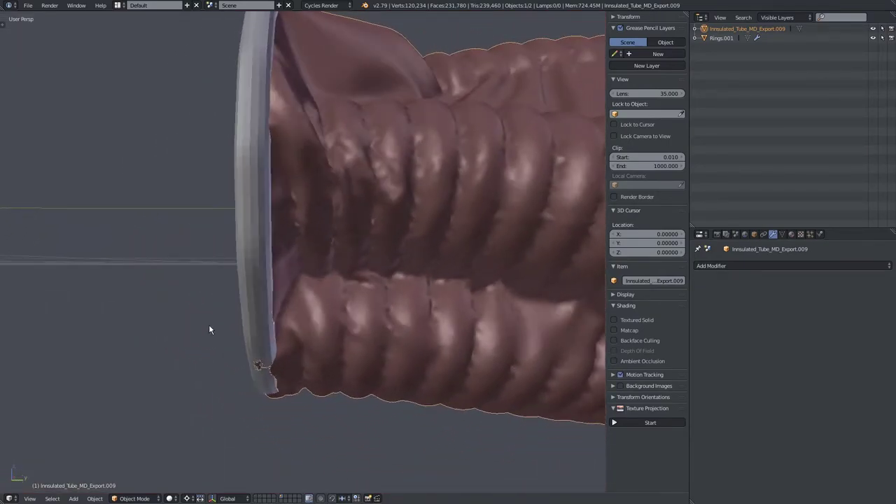
middle_click_drag(196, 327, 105, 365)
key("s")
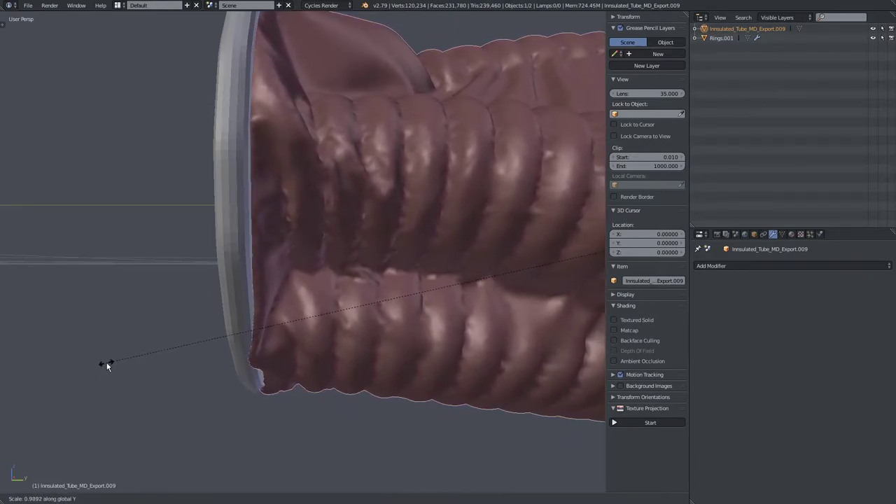
left_click(109, 372)
Step: Scale the covering again to about 0.975 on X and Z with Y locked, tucking its edge into the ring
scroll(103, 380, "up", 1)
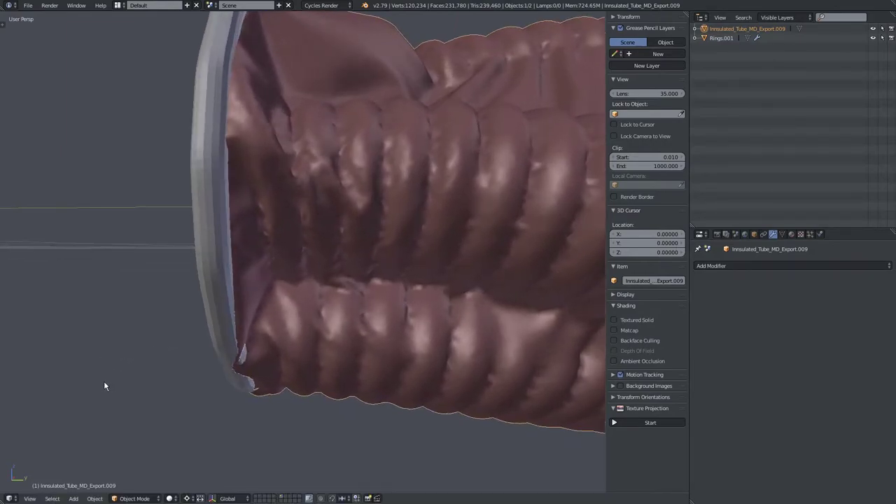
key("s")
key("shift+y")
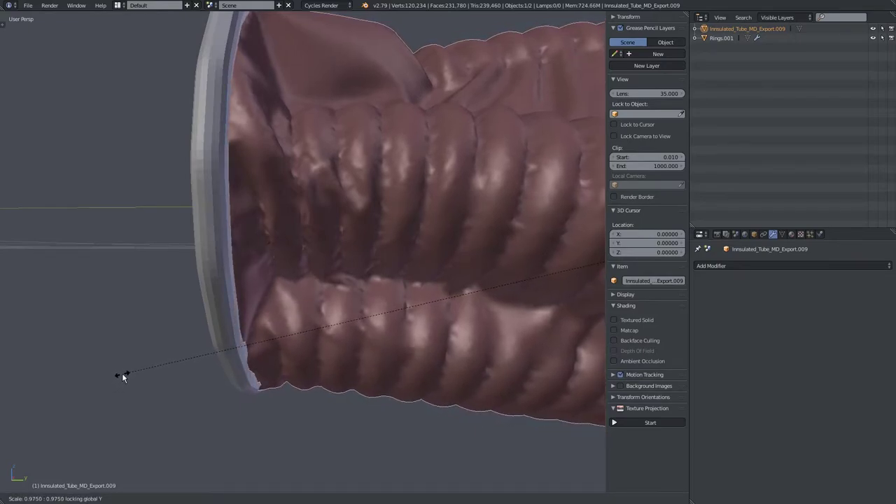
left_click(123, 372)
middle_click_drag(123, 372, 274, 386)
Step: Set the viewport subdivisions of the rings' first Subsurf modifier to 3 and collapse its settings
right_click(284, 384)
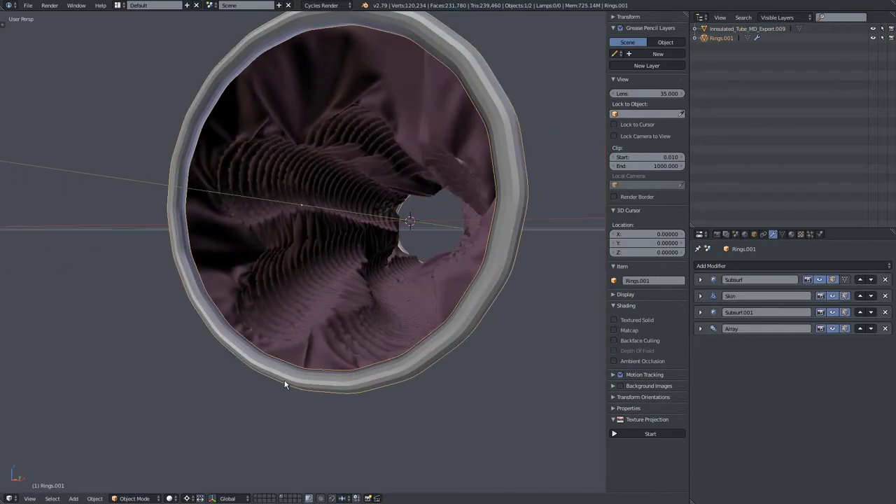
left_click(699, 280)
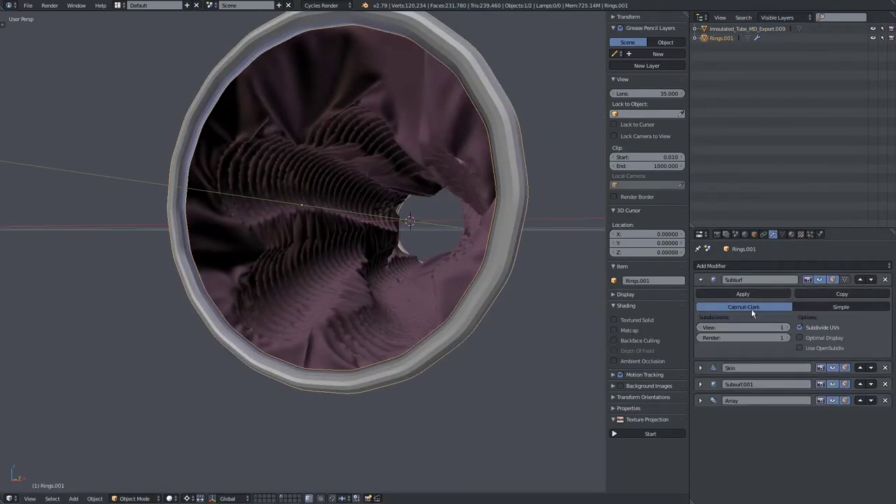
left_click(786, 329)
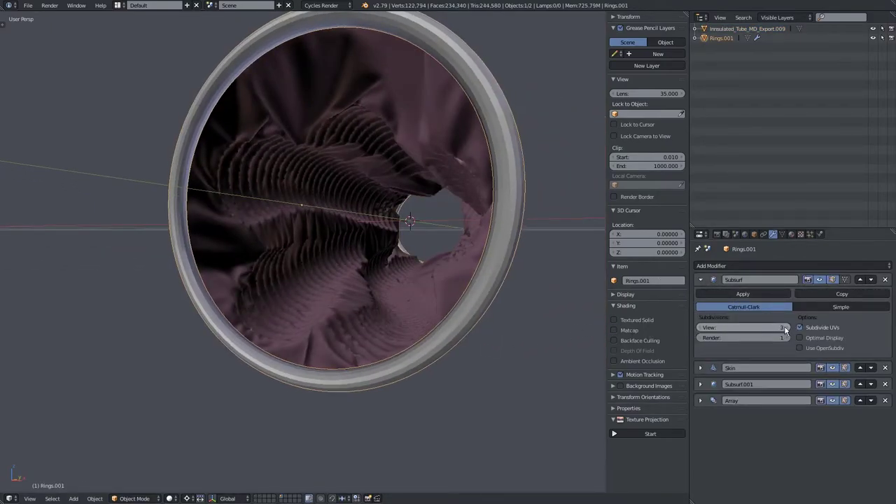
left_click(700, 279)
Step: Select the covering and fine-tune its X and Z scale with Y locked, checking the fit from below
middle_click_drag(414, 299, 302, 289)
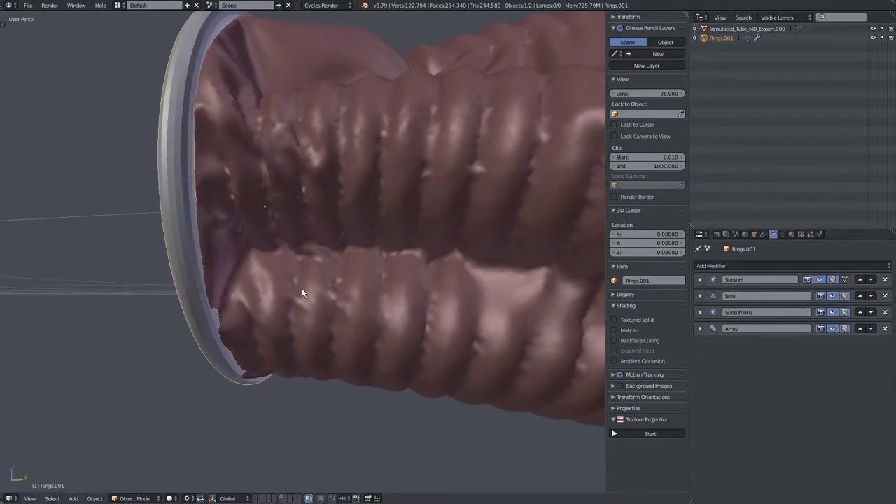
right_click(278, 324)
middle_click_drag(279, 326, 57, 321)
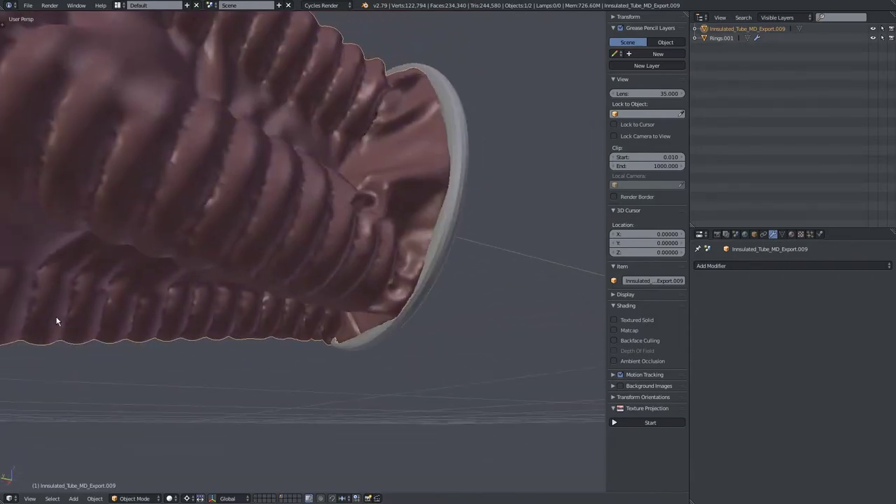
middle_click_drag(186, 363, 198, 367)
key("s")
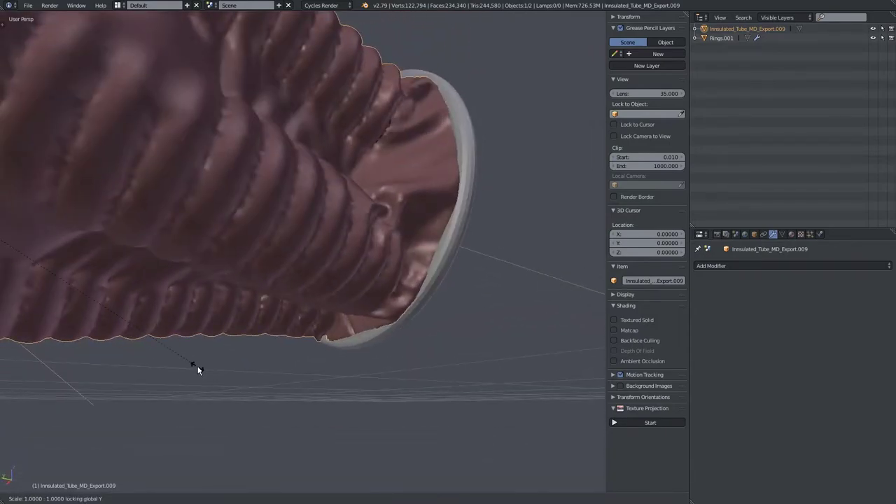
left_click(211, 338)
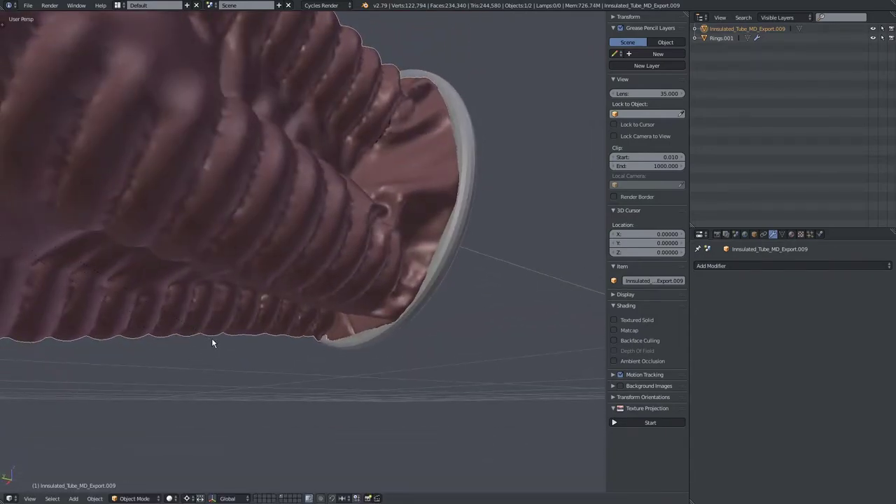
Step: Check the covering's edge against the end ring in the right orthographic view
middle_click_drag(269, 347, 256, 354)
key("KP_3")
key("KP_5")
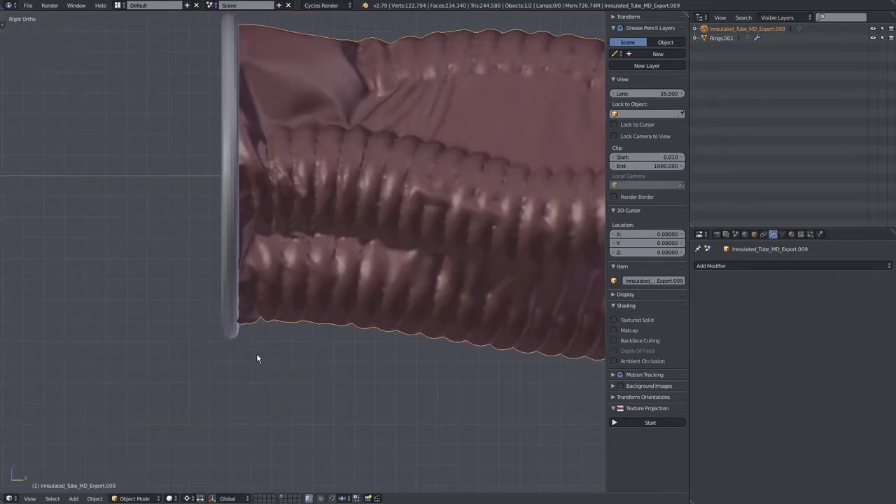
Step: Examine the covering's fit against both end rings in wireframe from the right, and again in shaded perspective
key("z")
middle_click_drag(247, 353, 225, 448, "shift")
scroll(229, 402, "down", 3)
middle_click_drag(392, 353, 168, 334, "shift")
scroll(168, 334, "down", 3)
middle_click_drag(519, 314, 236, 311, "shift")
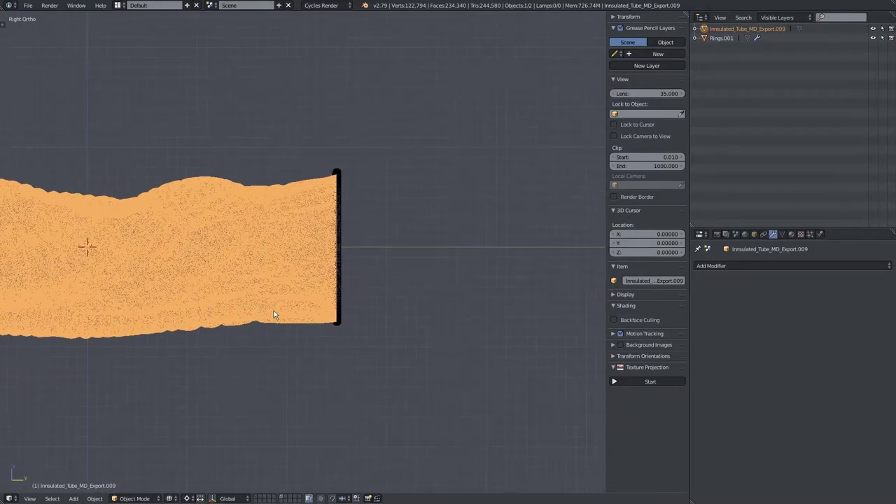
key("z")
scroll(280, 287, "up", 5)
middle_click_drag(277, 269, 288, 363, "shift")
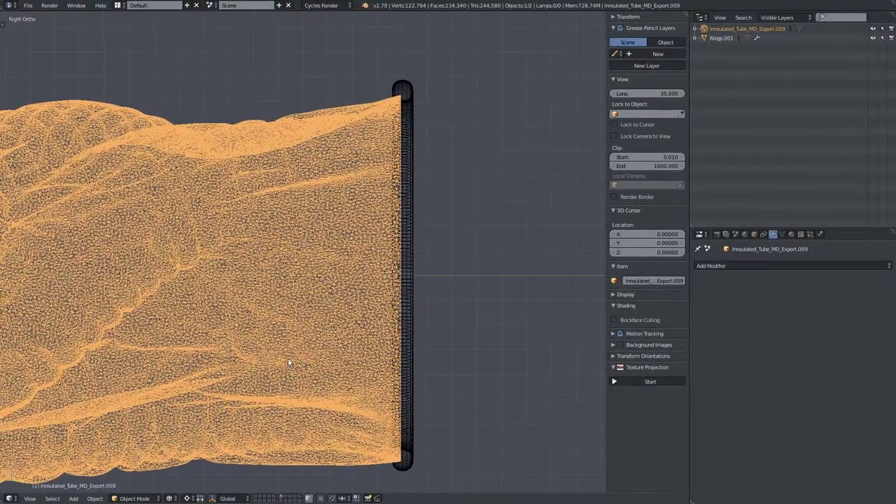
scroll(398, 168, "down", 2)
middle_click_drag(105, 261, 291, 224, "shift")
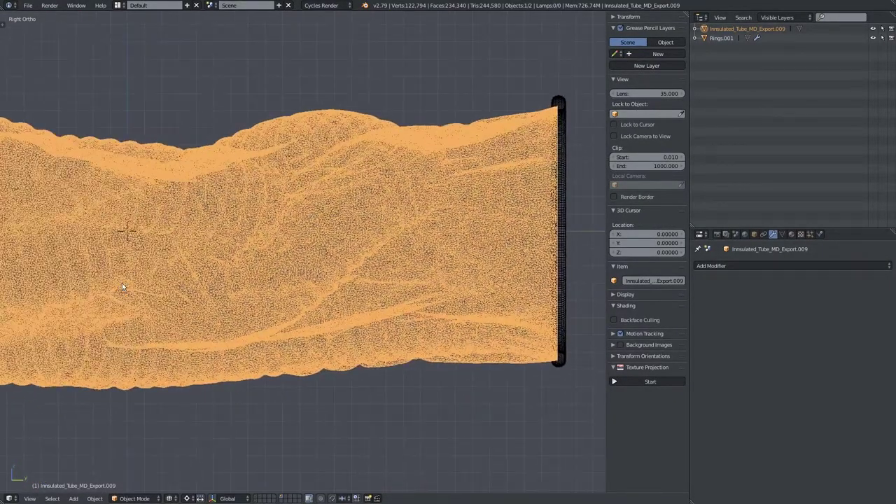
middle_click_drag(122, 283, 305, 230, "shift")
mouse_move(196, 263)
middle_mouse_down("shift")
mouse_move(350, 230)
mouse_move(356, 295)
middle_mouse_up("shift")
key("KP_5")
scroll(349, 231, "down", 6)
key("z")
middle_click_drag(246, 263, 313, 298, "shift")
scroll(287, 250, "up", 3)
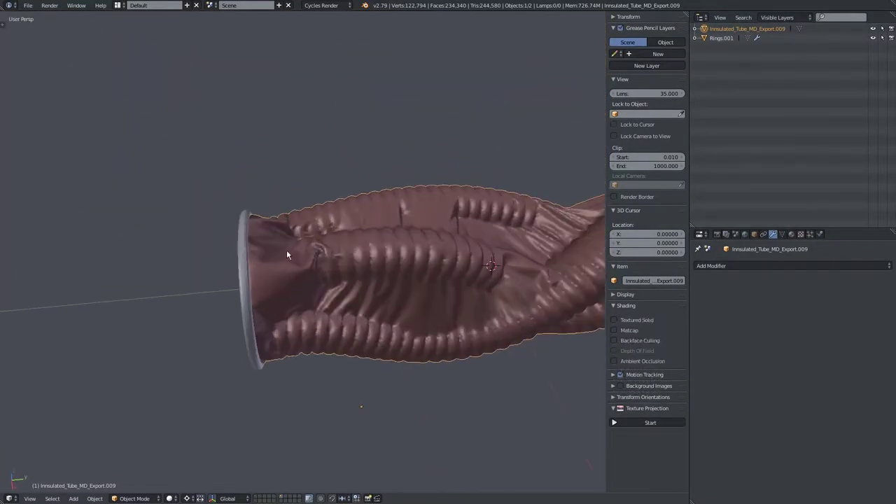
Step: Scale the covering to about 0.973 on X and Z with Y locked, pulling its edge inside the ring
middle_click_drag(290, 255, 222, 238)
scroll(203, 212, "up", 1)
scroll(326, 213, "up", 3)
middle_click_drag(128, 248, 167, 222)
middle_click_drag(277, 249, 336, 312)
scroll(238, 237, "up", 3)
key("s")
key("shift+y")
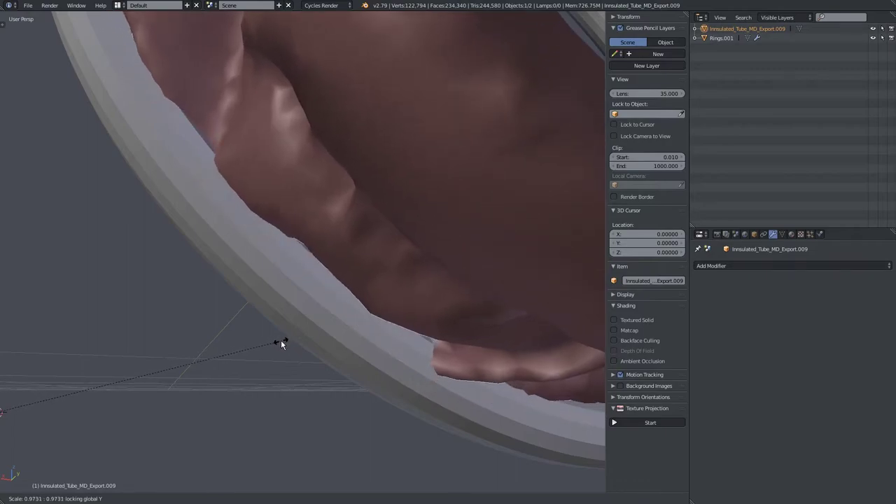
left_click(281, 340)
Step: Nudge the covering slightly along the Z axis twice to centre it within the end rings
mouse_move(281, 339)
middle_mouse_down()
mouse_move(380, 314)
mouse_move(420, 310)
mouse_move(431, 323)
mouse_move(329, 329)
mouse_move(280, 360)
mouse_move(288, 343)
middle_mouse_up()
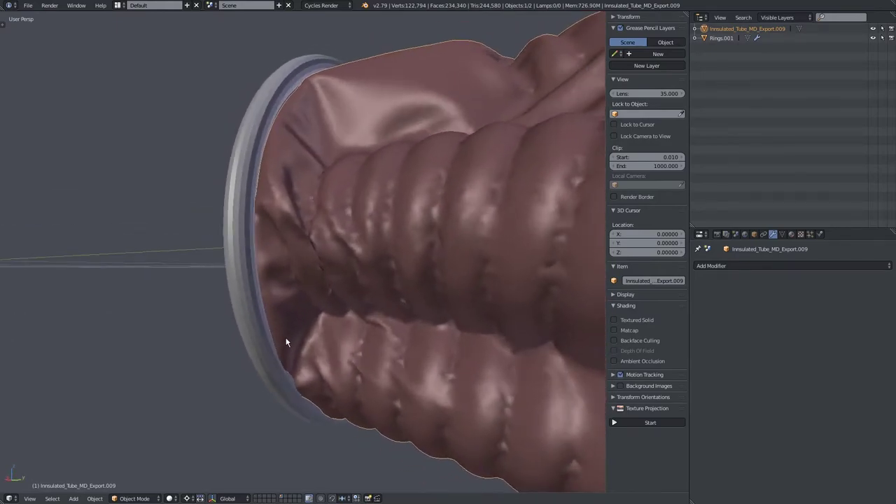
key("g")
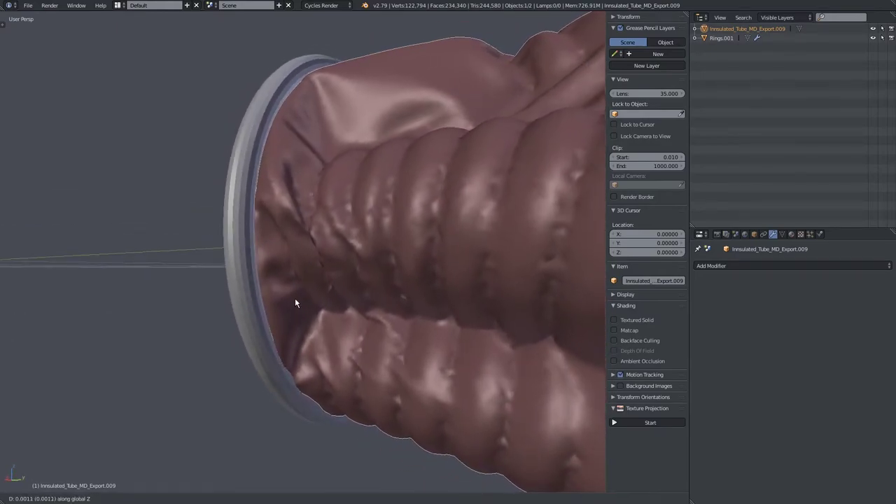
left_click(312, 261)
middle_click_drag(313, 258, 208, 272)
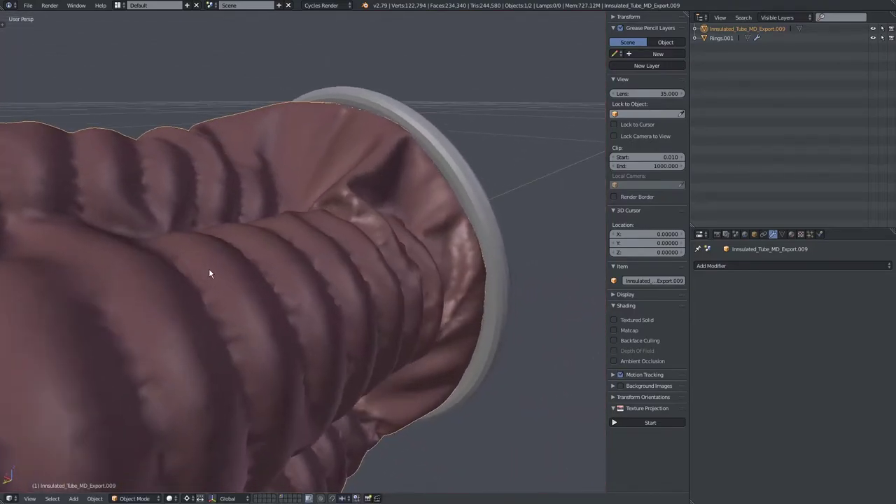
key("g")
key("z")
left_click(216, 261)
mouse_move(259, 268)
middle_mouse_down()
mouse_move(234, 268)
mouse_move(266, 256)
mouse_move(198, 266)
mouse_move(168, 244)
mouse_move(192, 250)
mouse_move(264, 213)
mouse_move(247, 264)
middle_mouse_up()
scroll(265, 257, "up", 5)
scroll(264, 256, "down", 8)
key("g")
key("z")
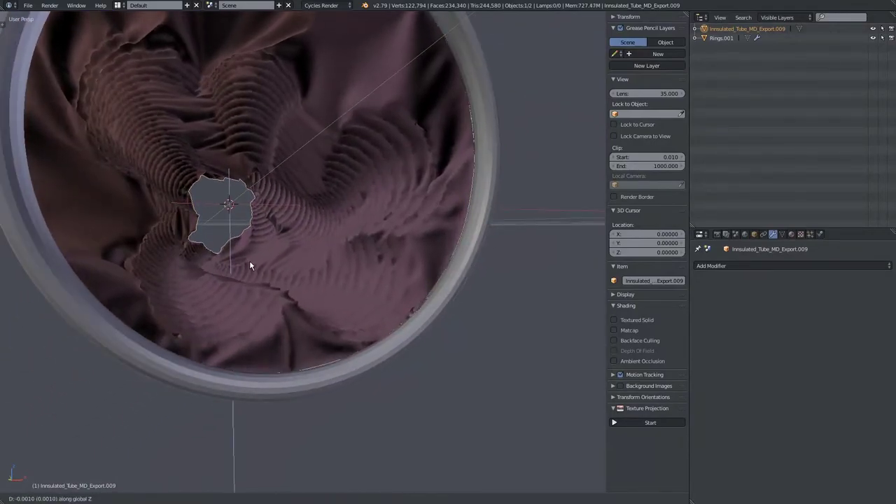
right_click(252, 262)
scroll(257, 258, "up", 3)
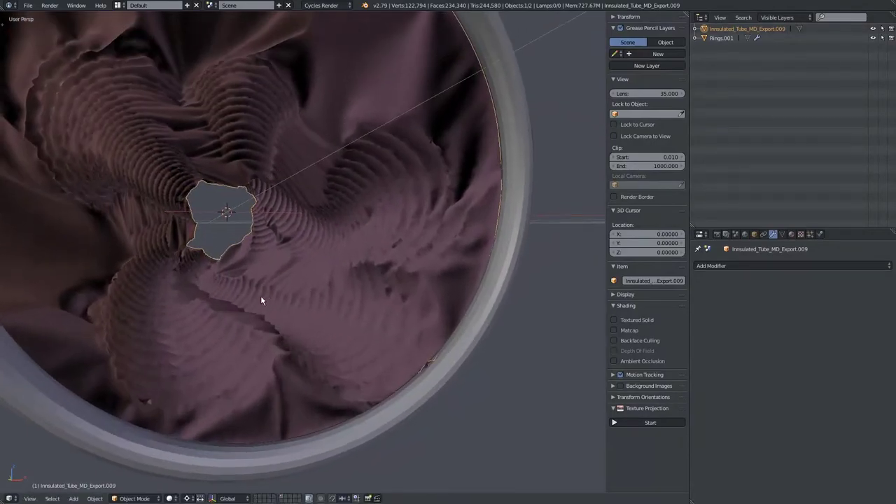
scroll(263, 299, "down", 3)
middle_click_drag(250, 294, 266, 341)
key("s")
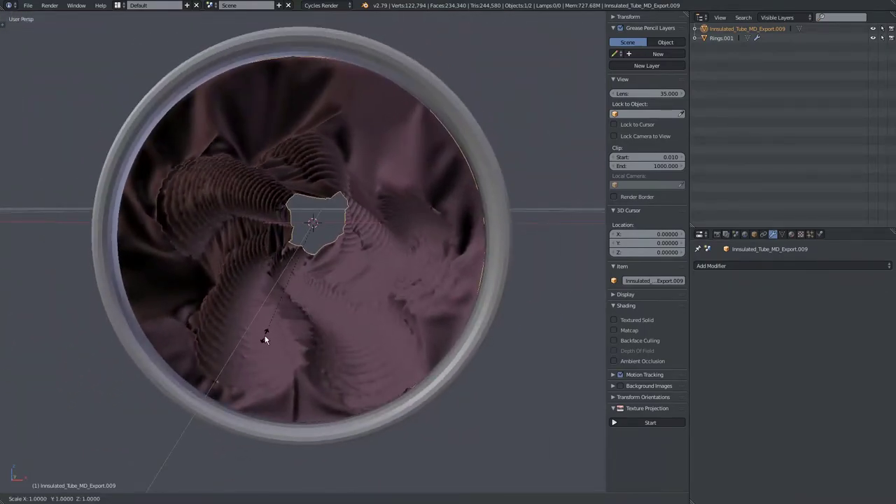
key("g")
key("z")
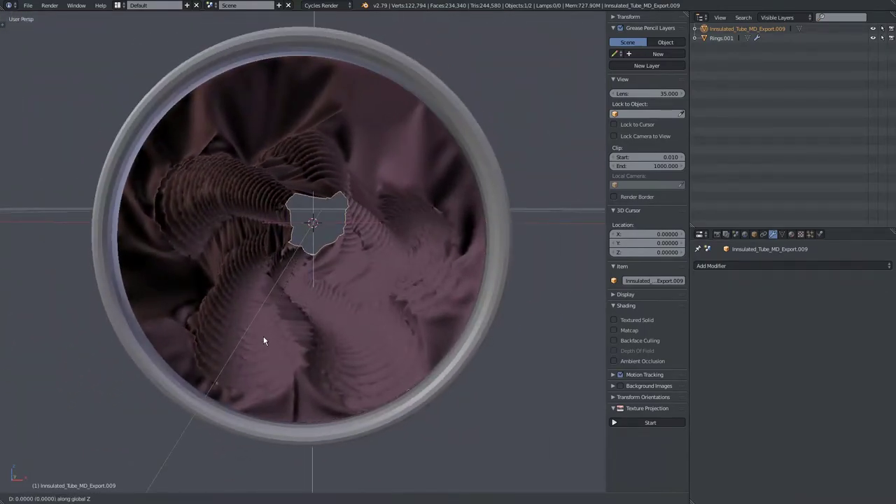
right_click(262, 340)
middle_click_drag(263, 339, 294, 302)
key("r")
key("y")
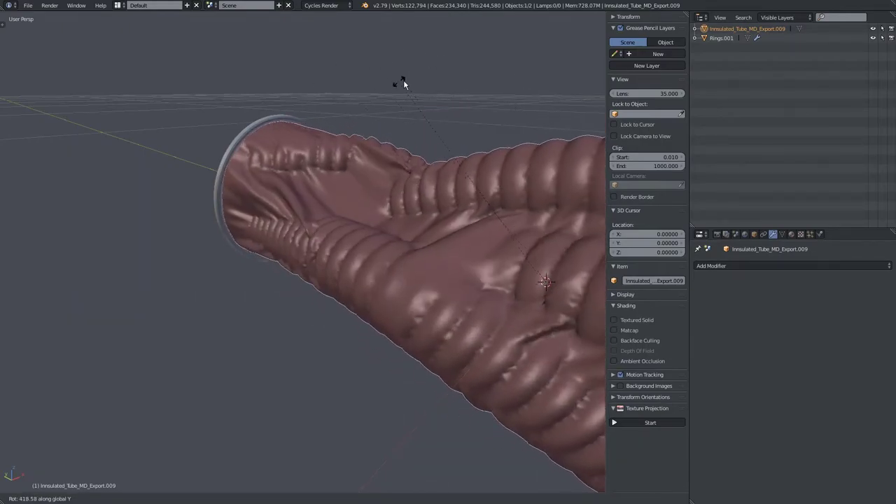
right_click(404, 79)
Step: Set the covering's origin to the 3D cursor
scroll(350, 134, "down", 9)
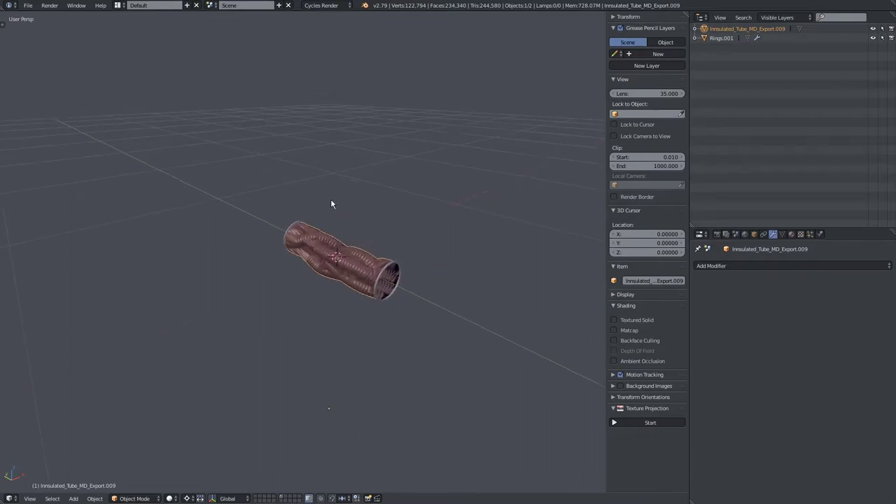
middle_click_drag(331, 198, 277, 216)
key("ctrl+shift+alt+c")
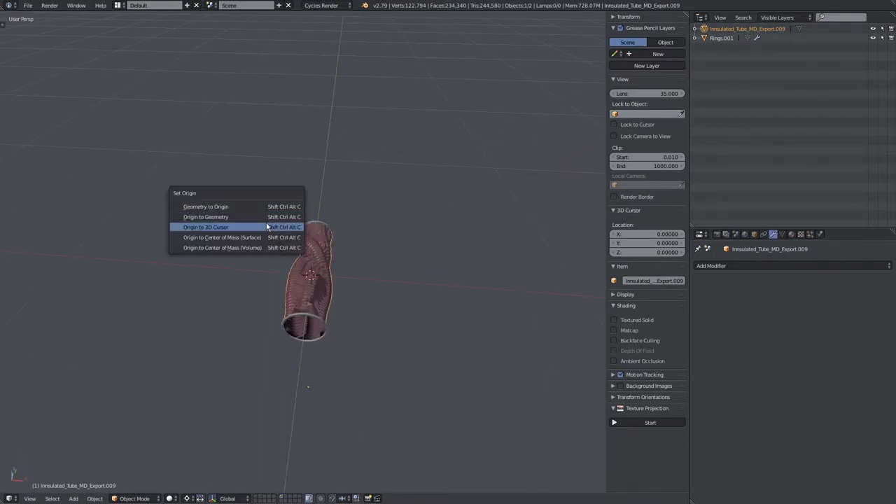
left_click(266, 227)
Step: Examine how the rings and covering align in the front view, in orthographic and perspective, with the rings selected
right_click(307, 319)
middle_click_drag(306, 319, 311, 273)
key("KP_1")
key("KP_5")
scroll(313, 266, "up", 11)
right_click(308, 228)
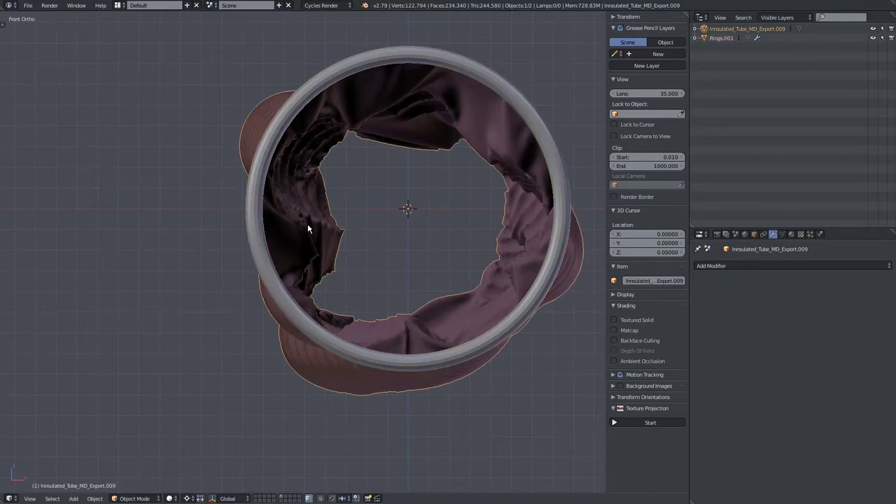
right_click(256, 224)
key("KP_5")
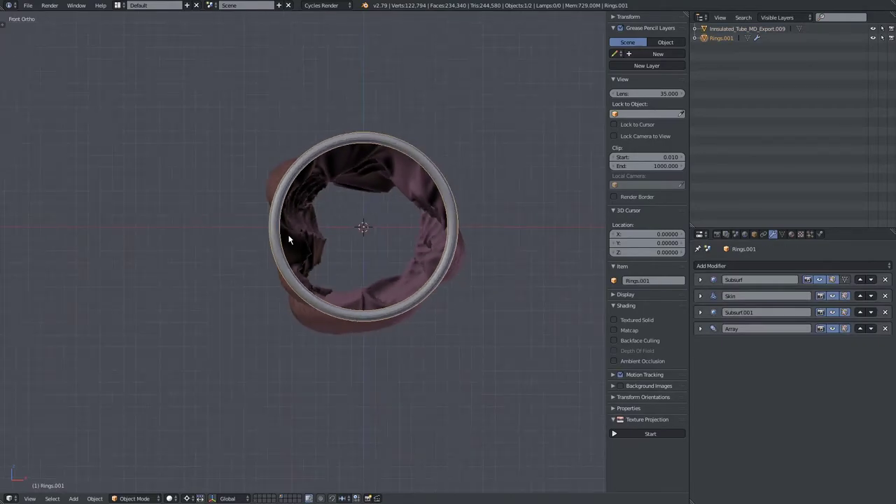
scroll(289, 239, "up", 6)
scroll(289, 240, "down", 8)
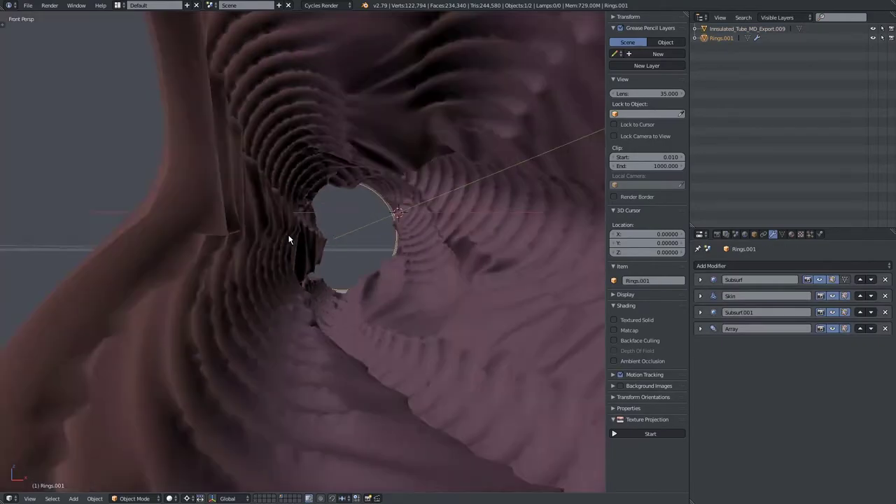
middle_click_drag(296, 236, 309, 268)
Step: Move the long faceted tube to the first lower-row layer of the second layer block and display that layer
scroll(219, 286, "up", 3)
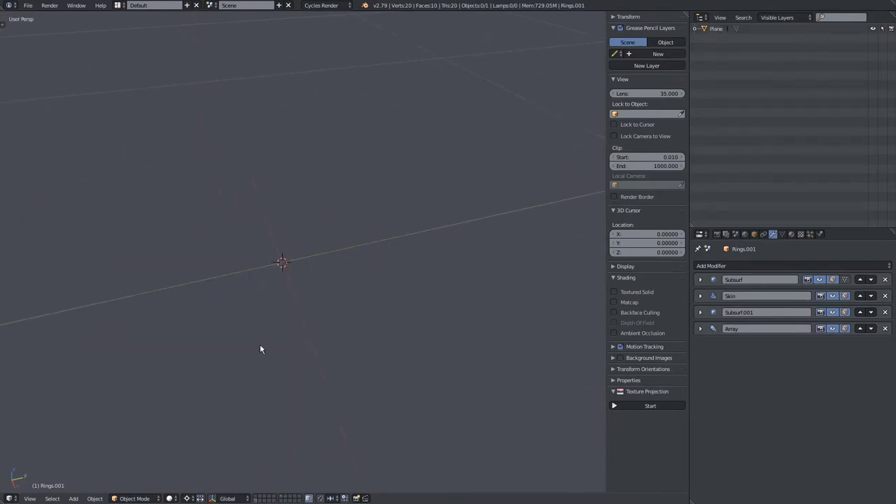
middle_click_drag(260, 348, 352, 243)
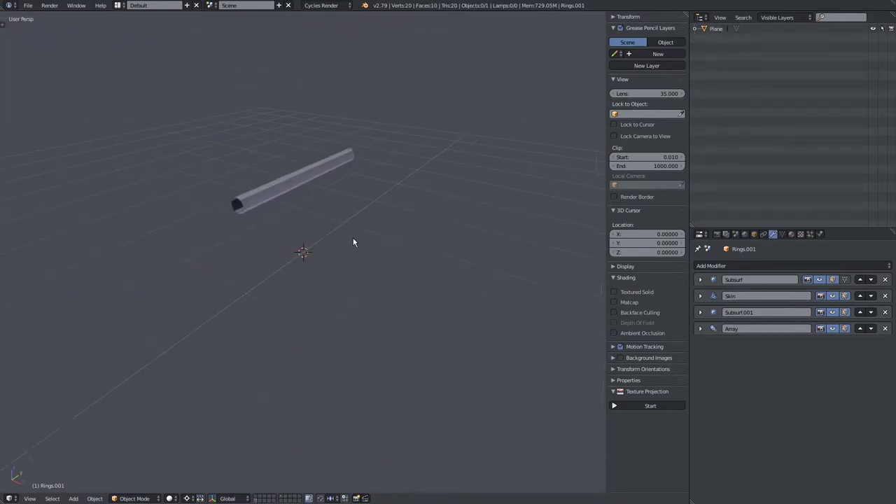
right_click(295, 186)
scroll(282, 226, "up", 3)
key("m")
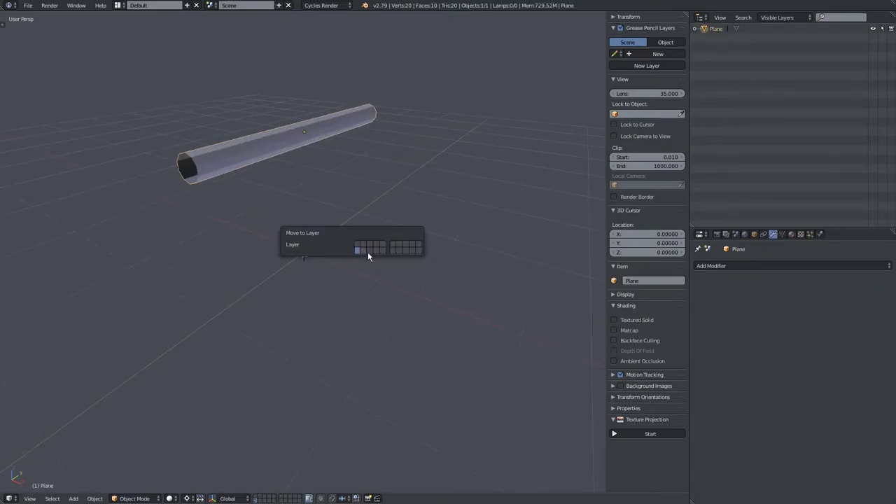
left_click(394, 250)
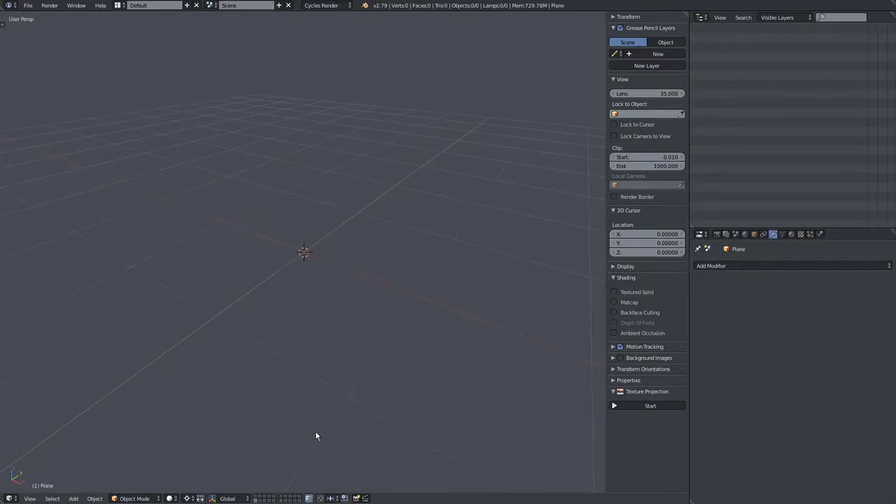
left_click(284, 501)
Step: Lower the faceted tube along Z toward the 3D cursor and display the covering and rings together with it
key("g")
key("z")
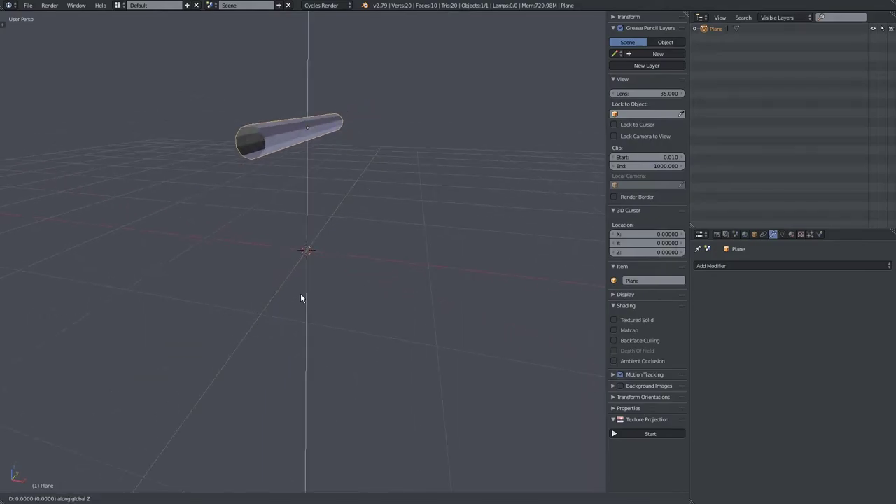
left_click(295, 368)
scroll(296, 343, "up", 5)
middle_click_drag(297, 334, 312, 266)
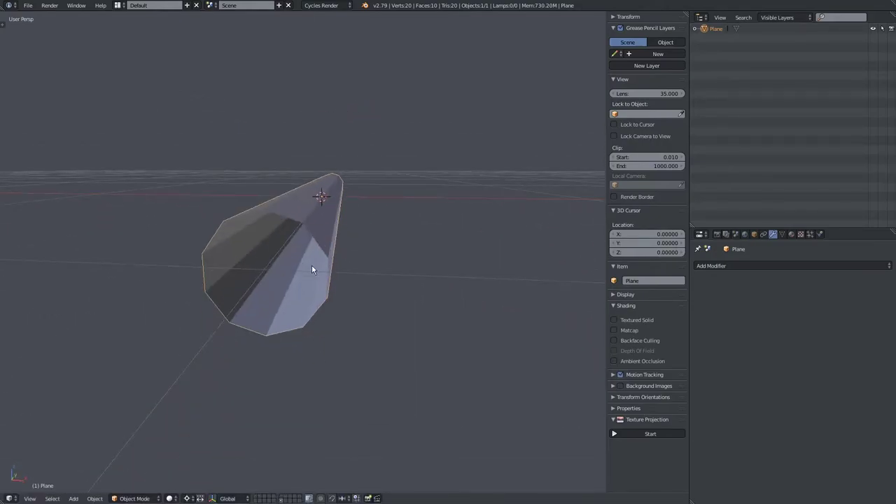
left_click(283, 499, "shift")
middle_click_drag(262, 353, 317, 242)
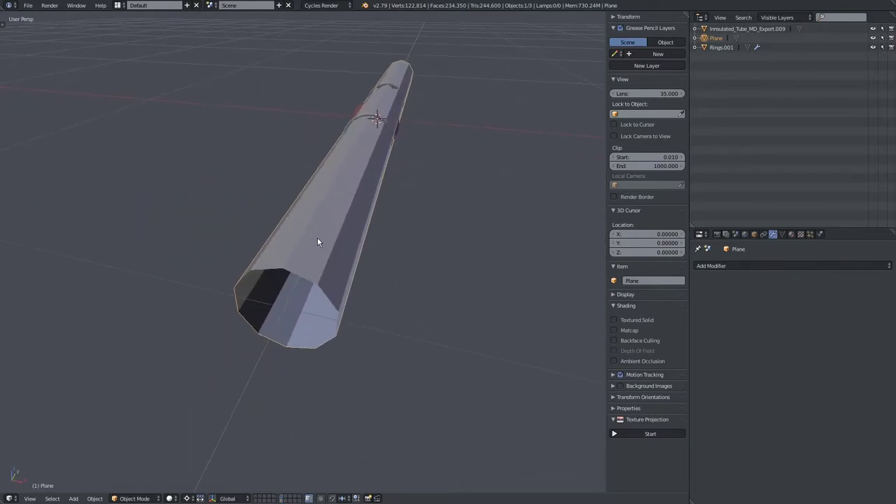
Step: Try to set the tube's origin to its geometry from Edit Mode
key("Tab")
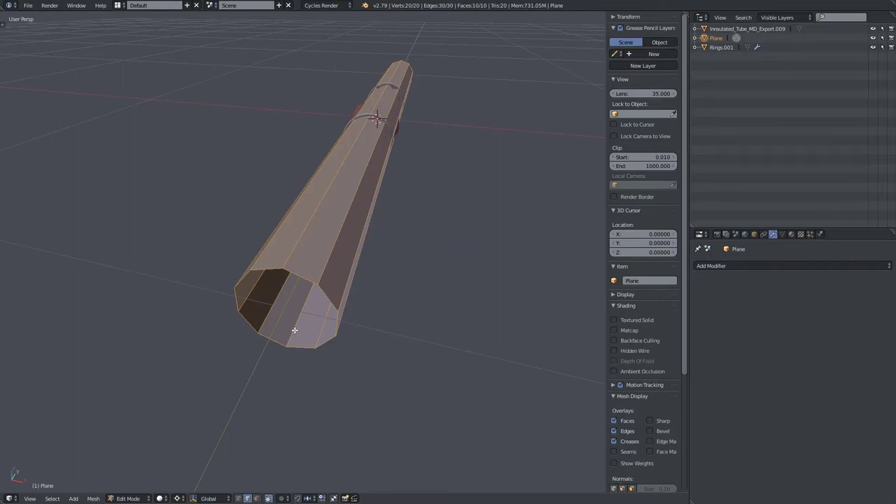
key("ctrl+shift+alt+c")
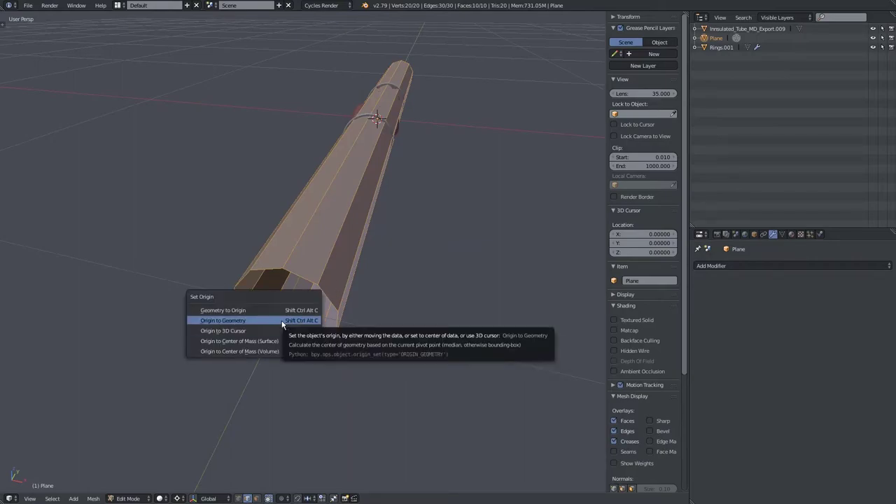
left_click(282, 321)
key("Tab")
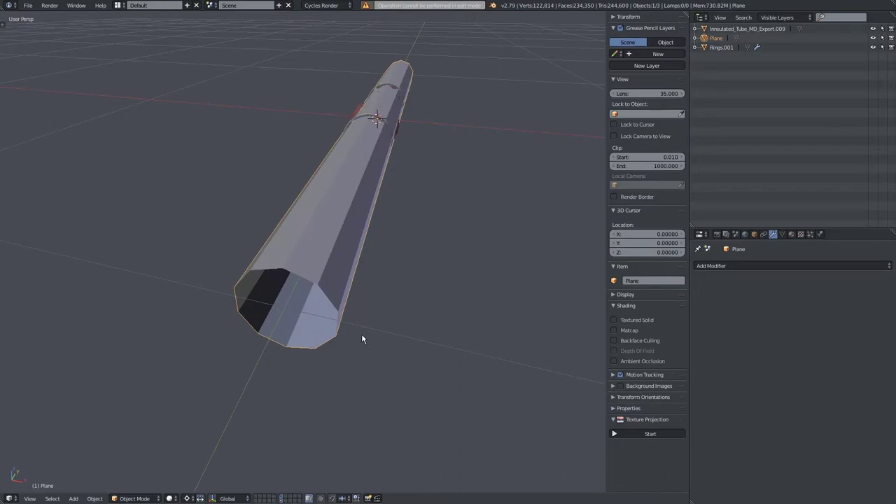
Step: Set the faceted tube's origin to its geometry in Object Mode and snap the tube to the 3D cursor
key("ctrl+shift+alt+c")
left_click(361, 334)
middle_click_drag(359, 328, 334, 315)
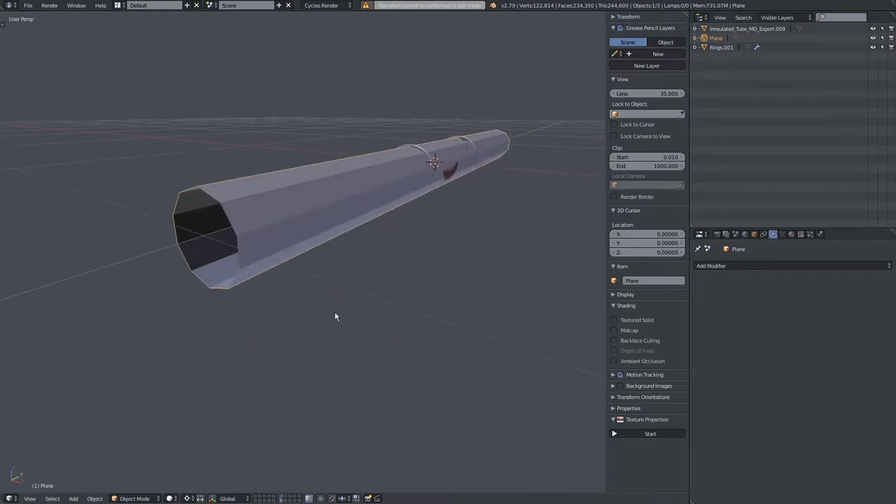
key("shift+s")
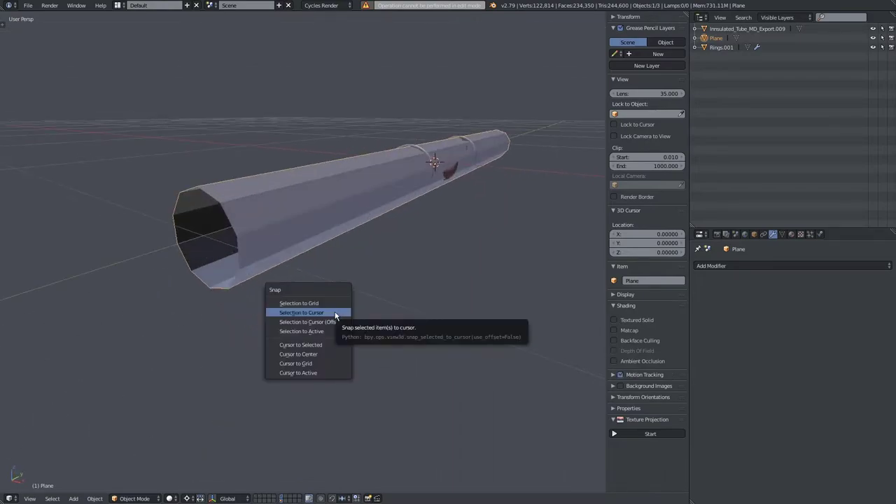
left_click(335, 316)
middle_click_drag(341, 276, 261, 254)
middle_click_drag(405, 282, 296, 460, "shift")
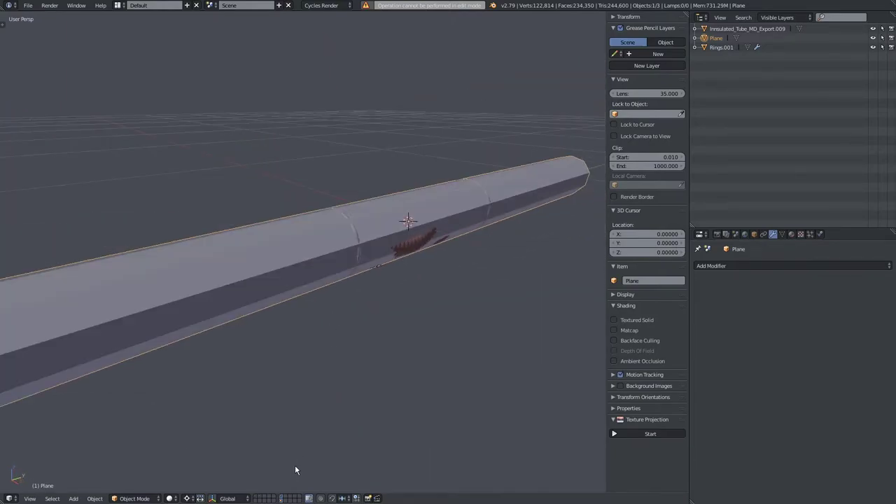
Step: Switch between the tube's layer and the covering's layer to compare their length and diameter
left_click(283, 499)
middle_click_drag(327, 359, 353, 285)
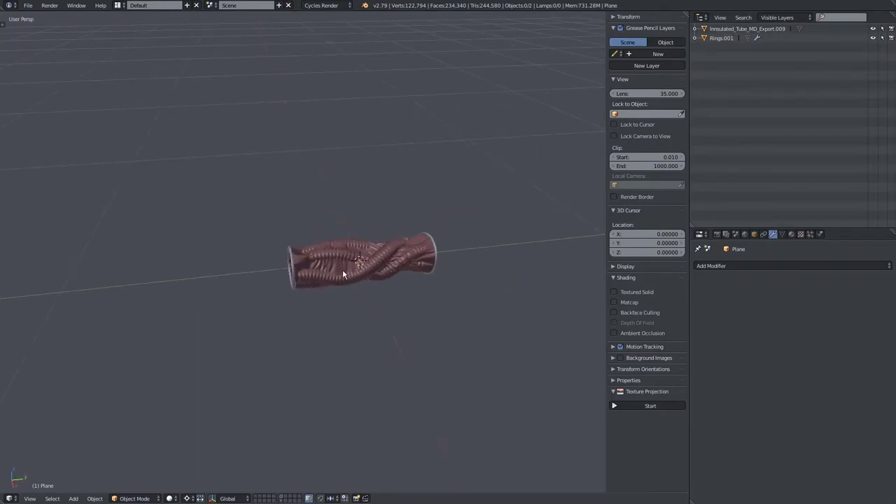
scroll(343, 274, "down", 2)
left_click(282, 500, "shift")
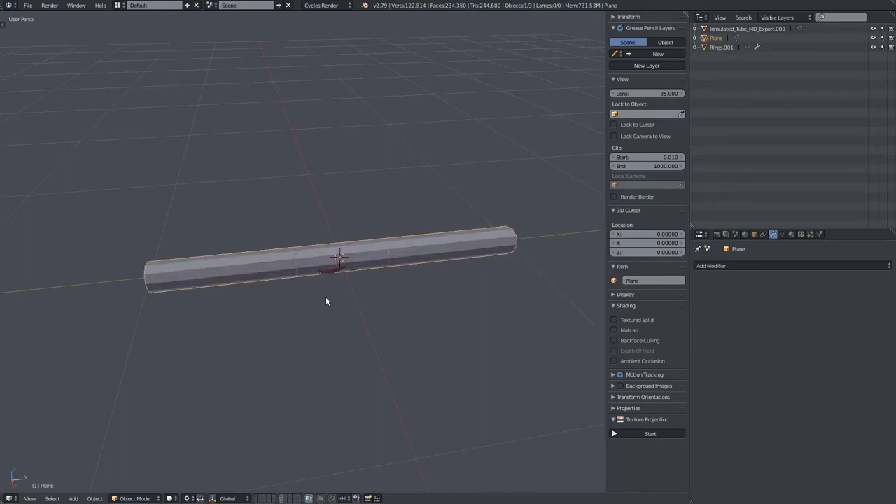
scroll(325, 297, "up", 1)
middle_click_drag(325, 297, 346, 241)
scroll(318, 325, "up", 4)
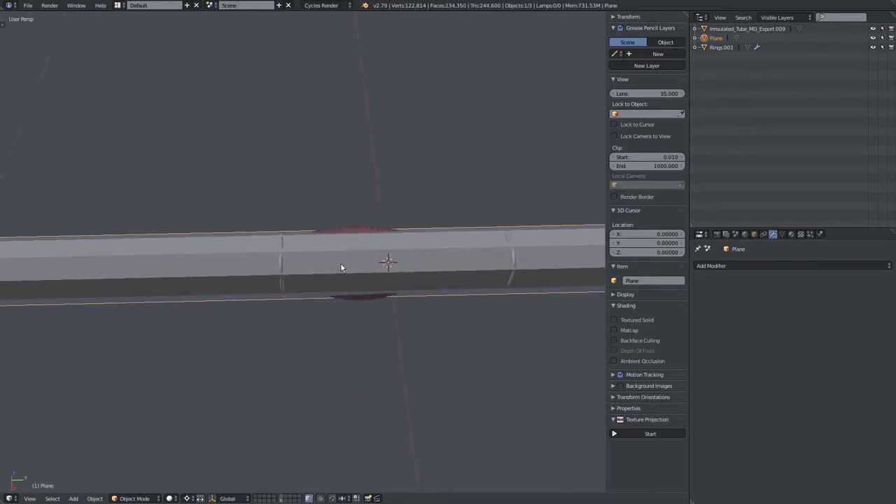
scroll(516, 252, "down", 5)
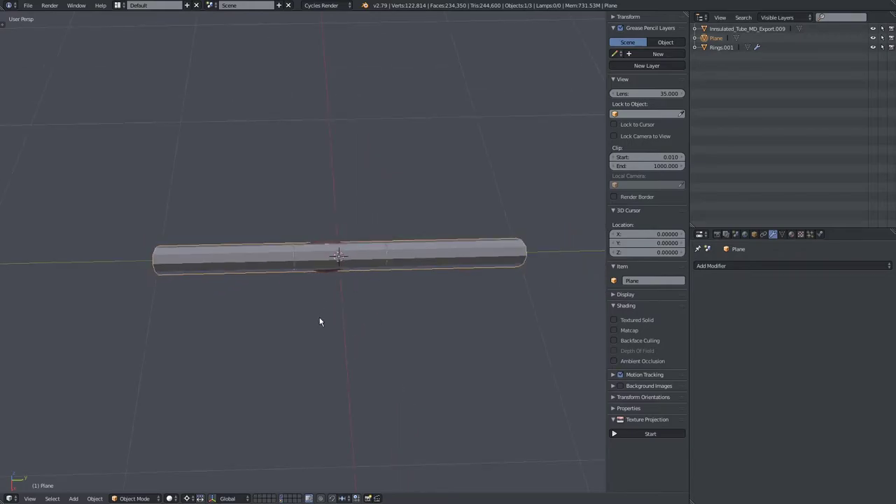
left_click(281, 499)
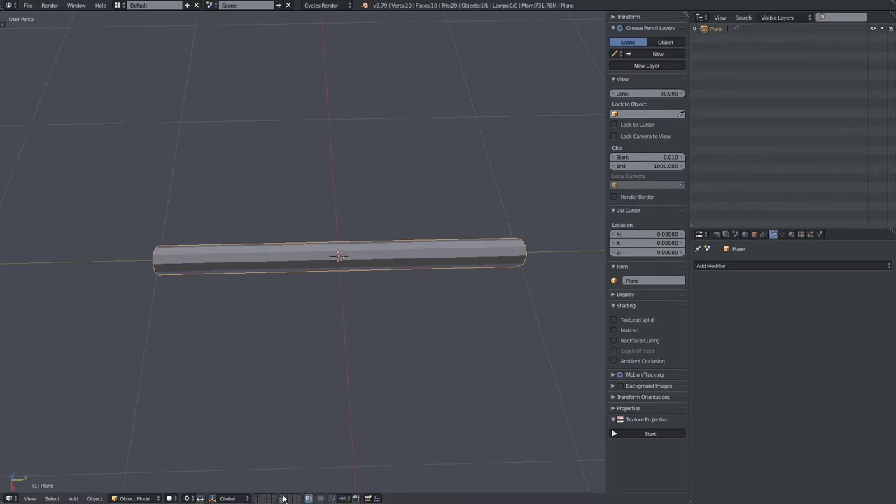
Step: Display only the covering's layer, select the covering with its rings, and start moving both along the Y axis
left_click(284, 498)
right_click(296, 259)
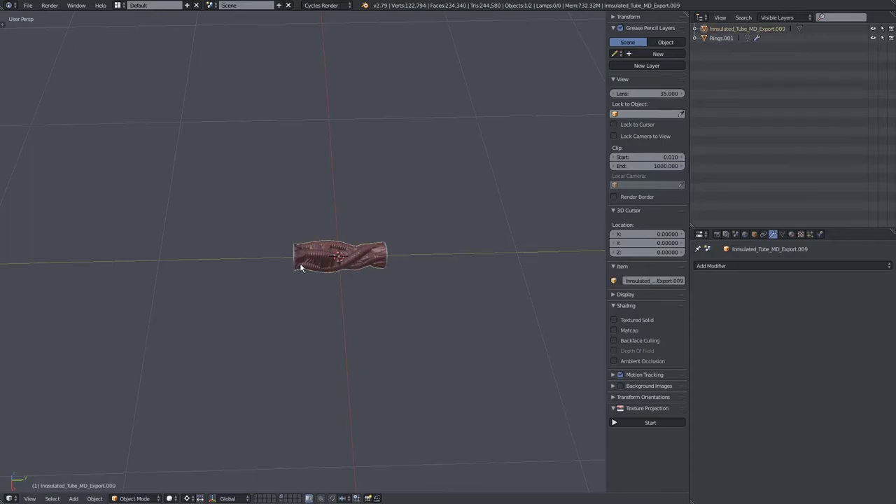
right_click(294, 265, "shift")
middle_click_drag(299, 309, 323, 313, "shift")
key("g")
key("y")
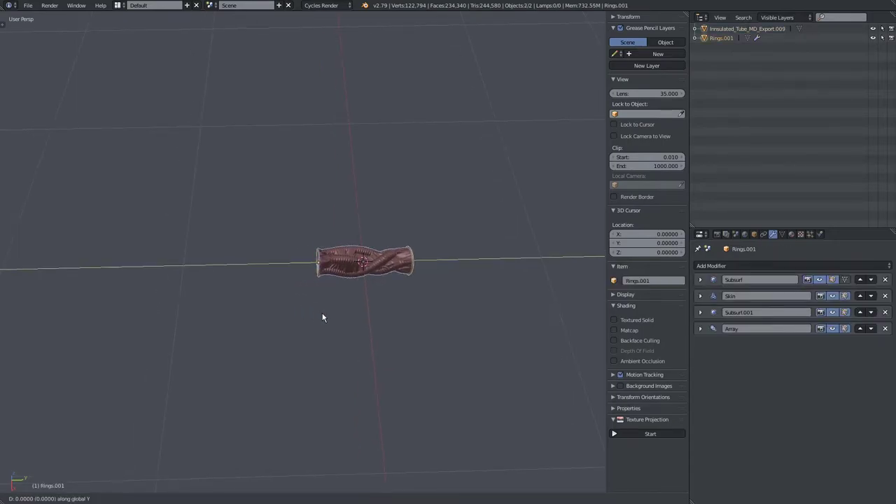
Step: Move the tube segment and its rings -0.75 along the global Y axis
type(".75")
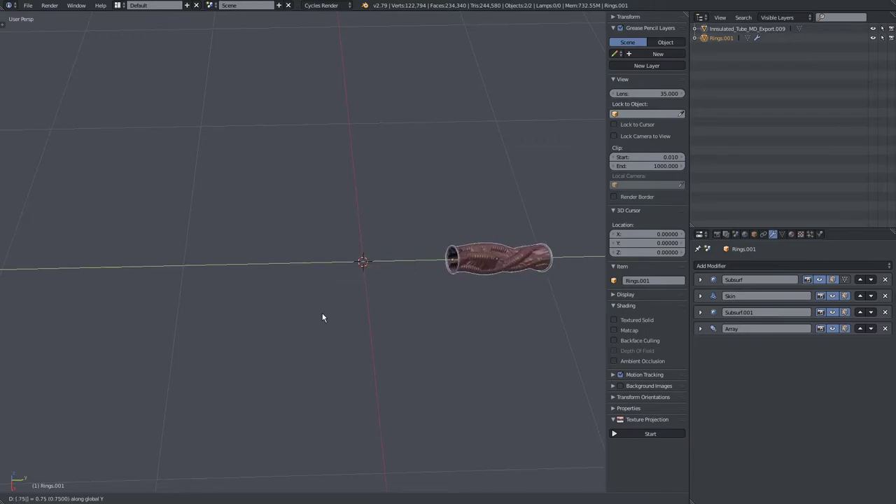
type("-")
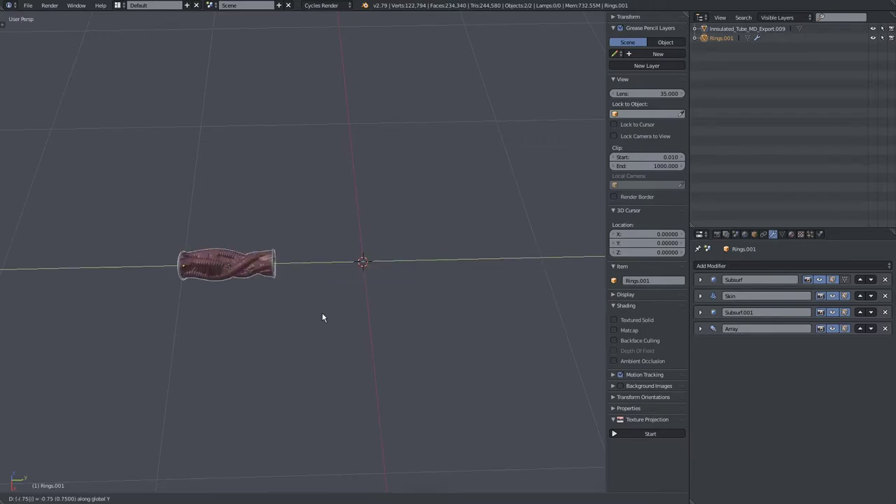
key("Return")
middle_click_drag(323, 318, 422, 294)
Step: Raise the Array modifier count of the rings to 5
right_click(401, 245)
scroll(401, 245, "up", 1)
left_click(700, 329)
middle_click_drag(413, 274, 312, 289, "shift")
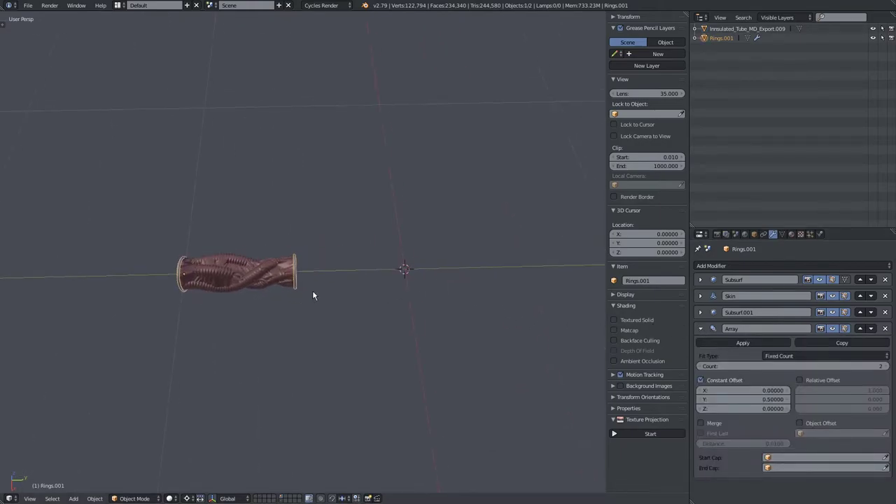
left_click(886, 367)
left_click(886, 367)
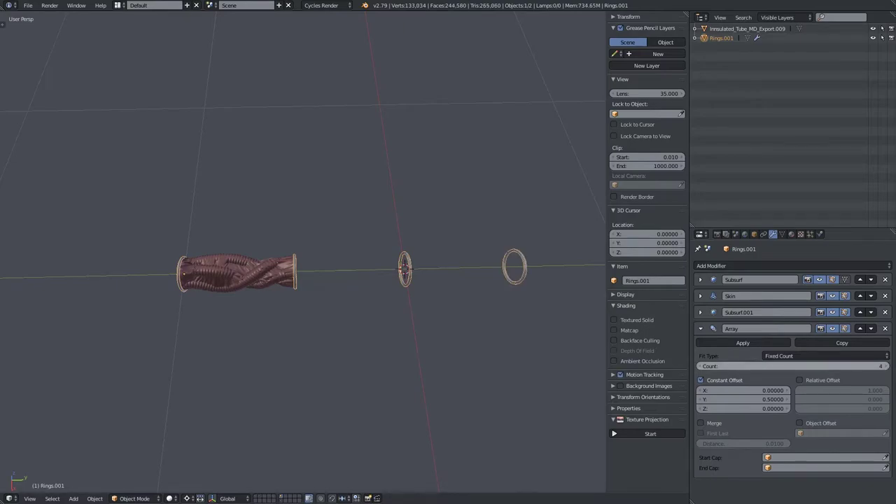
scroll(428, 280, "down", 3)
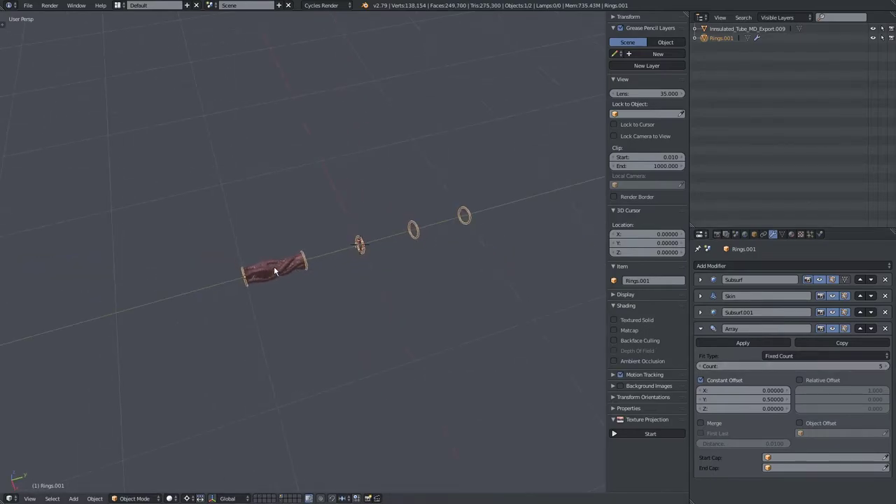
Step: Duplicate the tube segment 0.5 along Y and repeat the duplication until all four gaps between the rings are filled
right_click(275, 271)
scroll(274, 270, "up", 2)
scroll(259, 286, "down", 2)
middle_click_drag(450, 226, 283, 289)
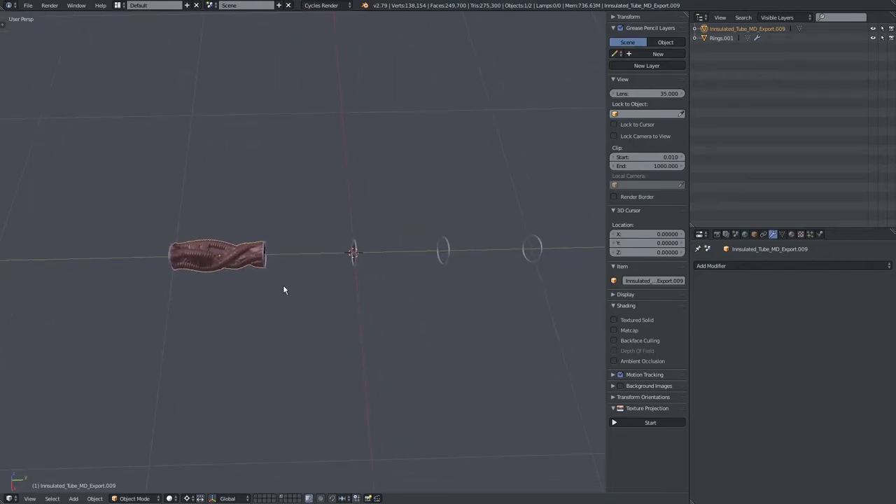
key("shift+d")
type("y.5")
key("Return")
key("shift+r")
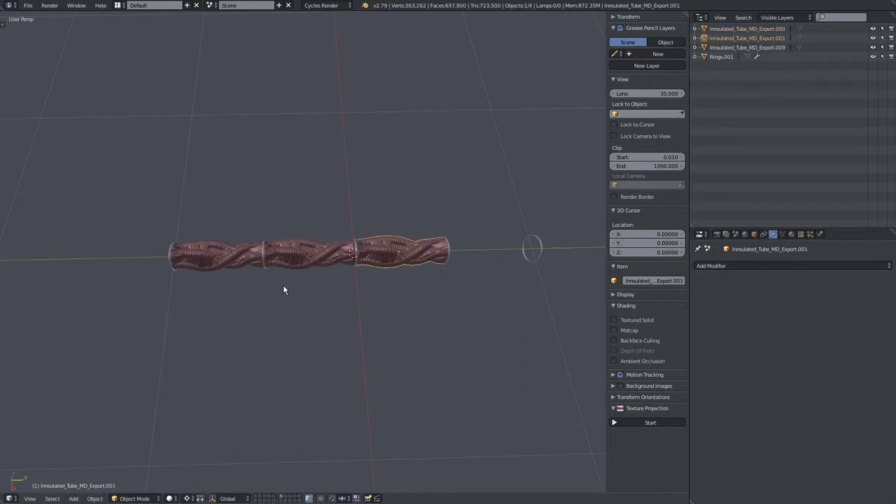
key("shift+r")
scroll(284, 289, "up", 3)
middle_click_drag(284, 289, 329, 255)
key("a")
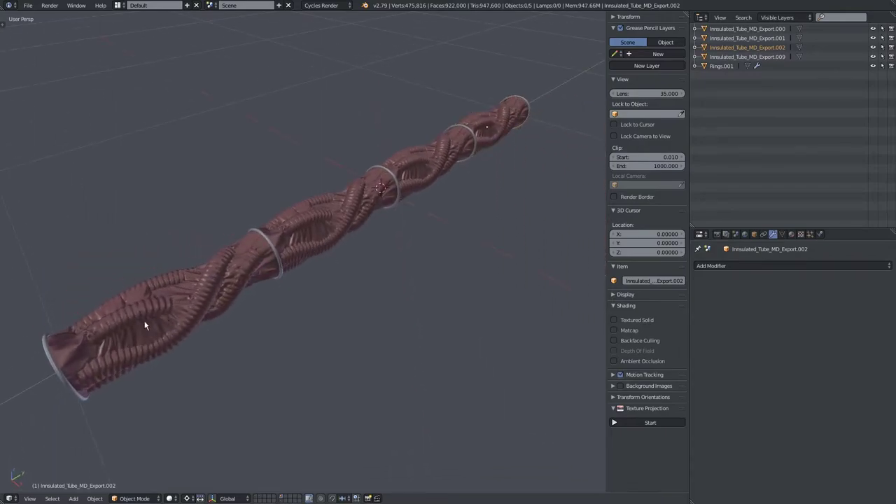
Step: Change the pivot point setting and rotate the third tube segment about the global Y axis
middle_click_drag(183, 193, 313, 238)
middle_click_drag(384, 214, 362, 233, "shift")
right_click(424, 209)
scroll(413, 241, "down", 2)
middle_click_drag(409, 249, 434, 243)
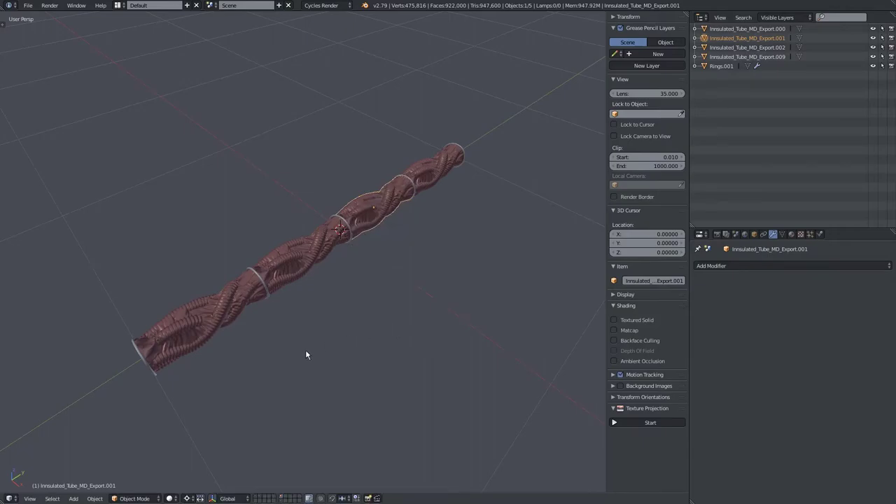
left_click(187, 499)
left_click(207, 456)
key("r")
key("y")
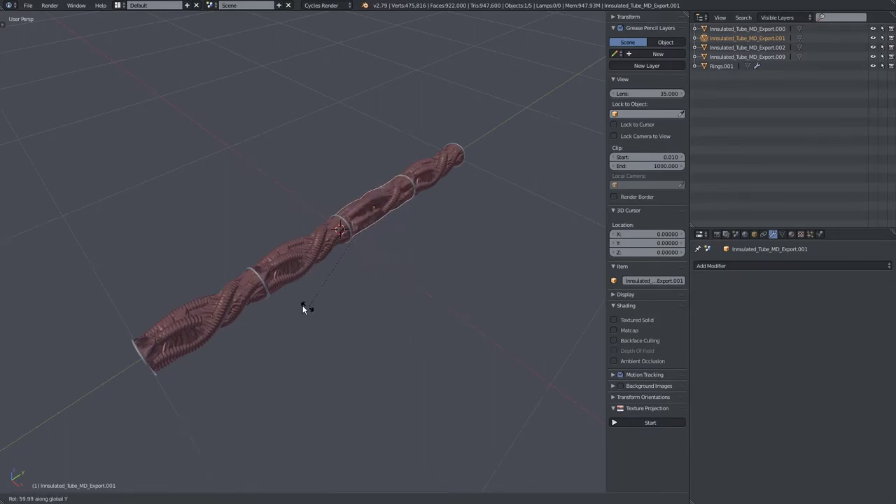
left_click(245, 248)
Step: Rotate the third tube segment again about global Y so its folds differ from the neighbouring segments
scroll(286, 245, "up", 6)
middle_click_drag(266, 239, 257, 268)
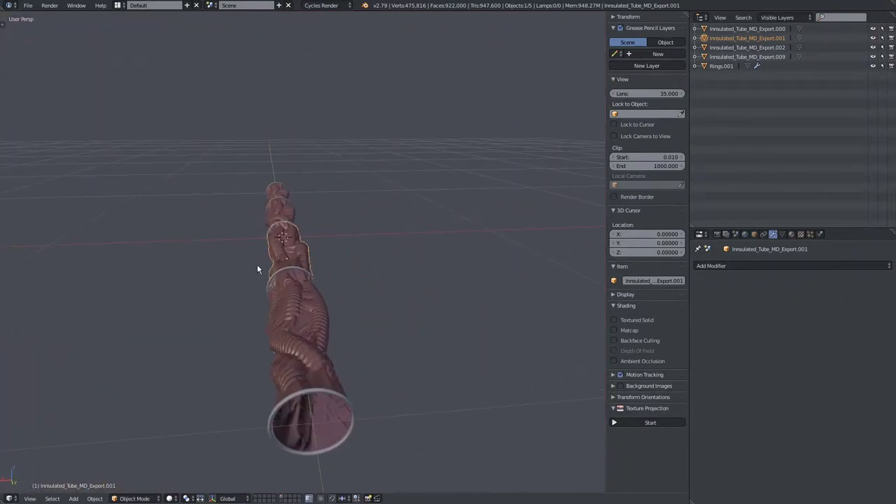
key("r")
key("y")
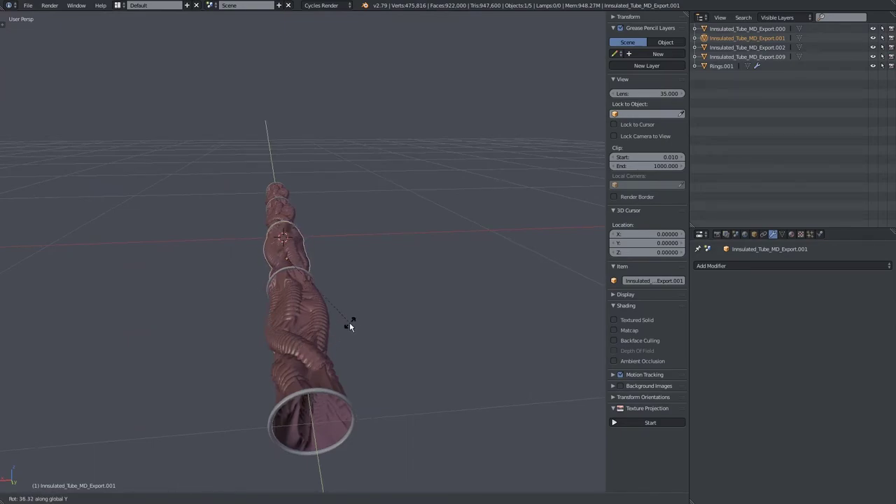
left_click(339, 330)
middle_click_drag(338, 328, 258, 354)
Step: Rotate the second tube segment 180 degrees about the global Z axis
scroll(334, 337, "up", 2)
right_click(301, 231)
middle_click_drag(298, 246, 309, 304)
type("rz")
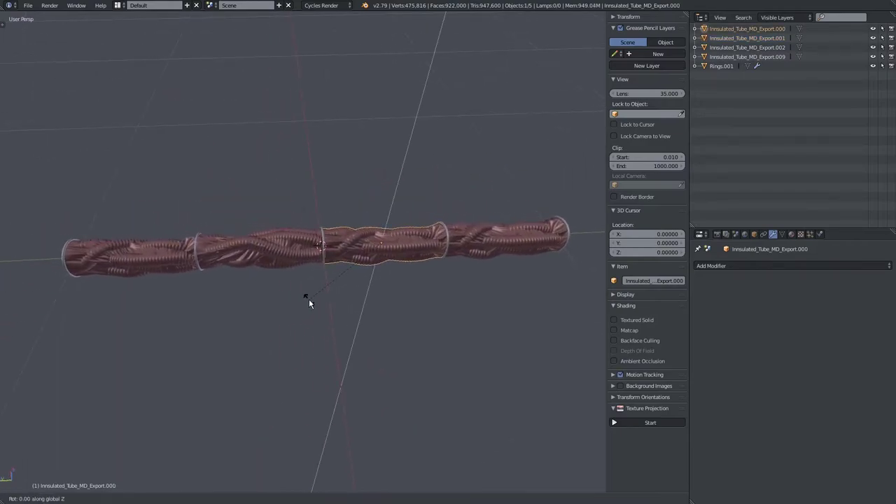
type("180")
key("Return")
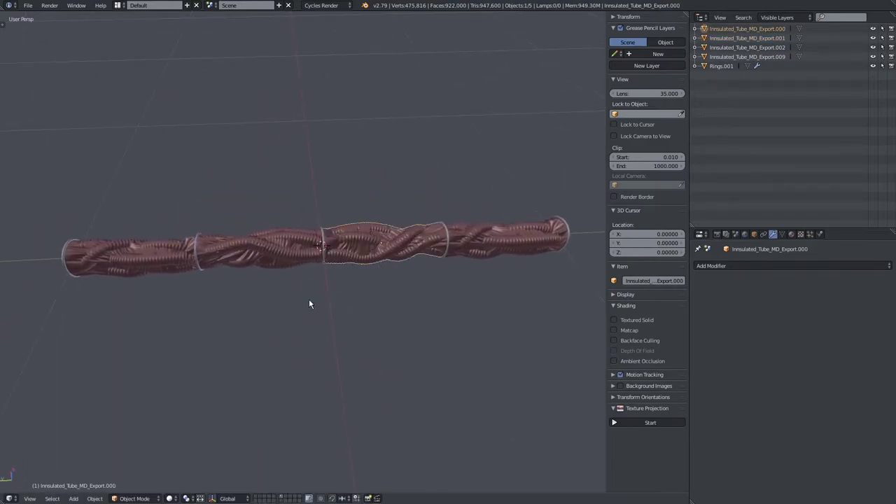
Step: Rotate the fourth tube segment 180 degrees about global Z and turn it freely about global Y
right_click(154, 258)
type("rz180")
key("Return")
middle_click_drag(158, 392, 266, 310)
key("r")
key("y")
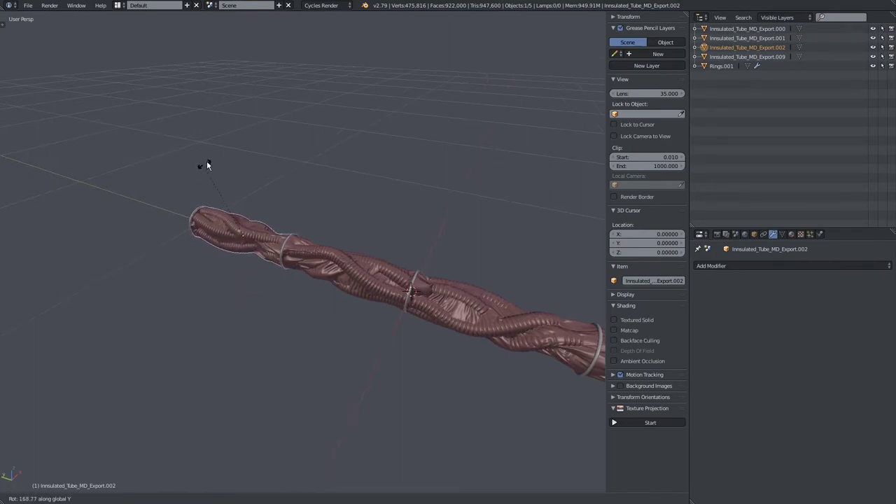
left_click(257, 134)
Step: Turn the second tube segment about the global Y axis to break up the repeating pattern, and clear the selection
mouse_move(303, 239)
middle_mouse_down()
mouse_move(232, 289)
mouse_move(244, 249)
mouse_move(299, 233)
mouse_move(241, 268)
mouse_move(295, 224)
middle_mouse_up()
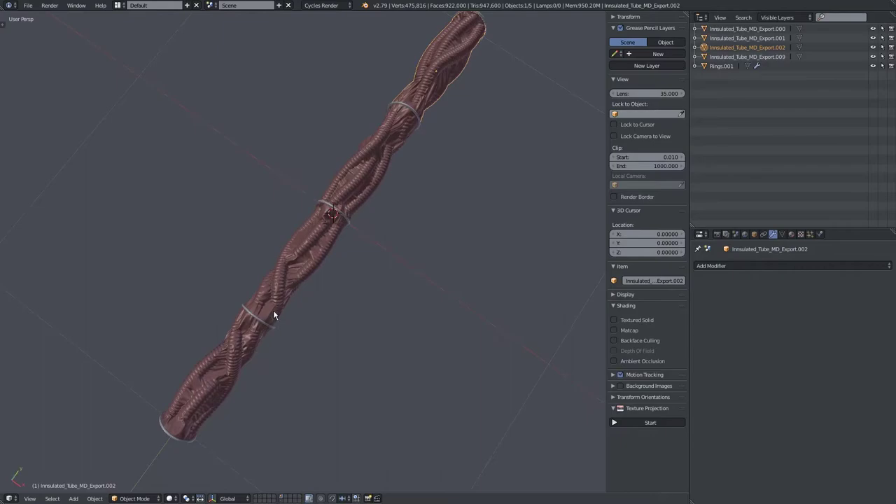
middle_click_drag(250, 339, 350, 325)
right_click(315, 310)
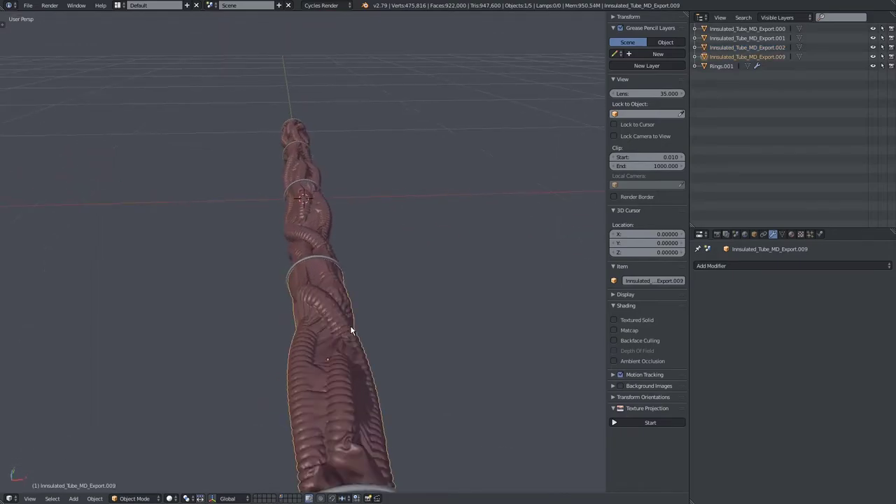
right_click(316, 240)
key("r")
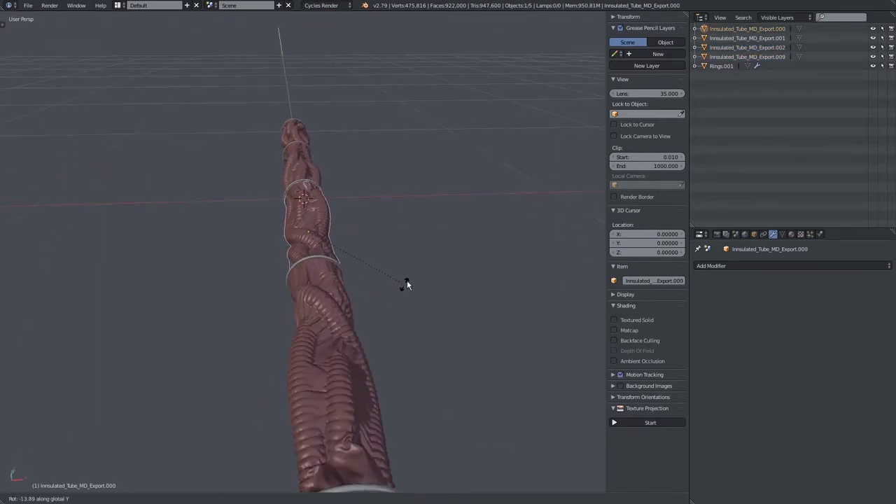
left_click(355, 224)
middle_click_drag(355, 224, 300, 189)
middle_click_drag(295, 143, 263, 243)
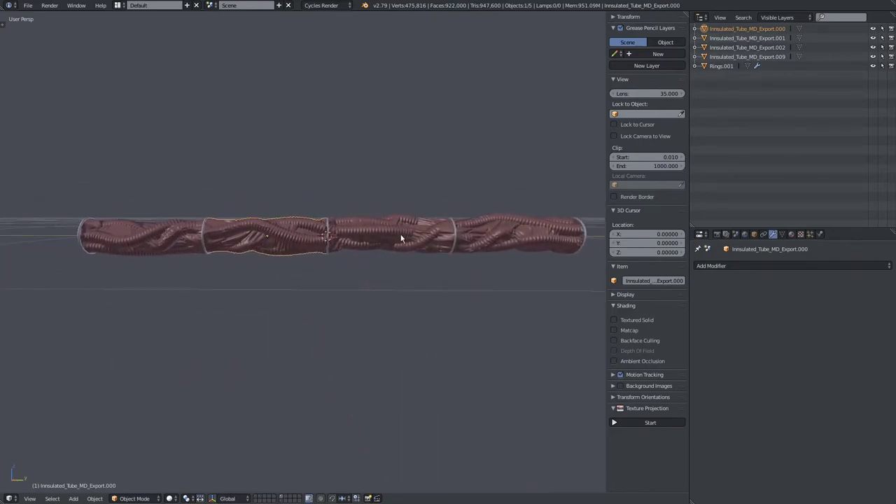
middle_click_drag(542, 248, 285, 275)
key("a")
Step: Add a Subdivision Surface modifier with one viewport level to the first tube segment
scroll(385, 265, "up", 4)
scroll(355, 276, "up", 5)
scroll(400, 239, "up", 4)
right_click(215, 275)
middle_click_drag(215, 275, 287, 265)
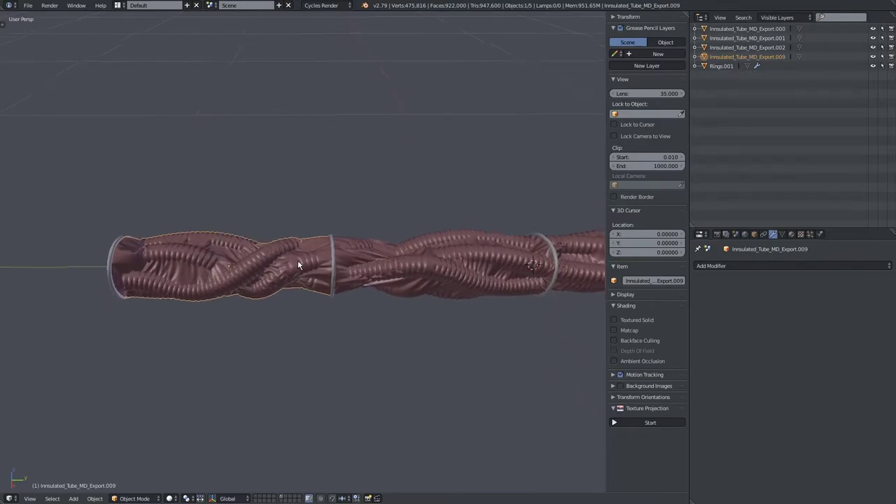
key("KP_Decimal")
left_click(709, 268)
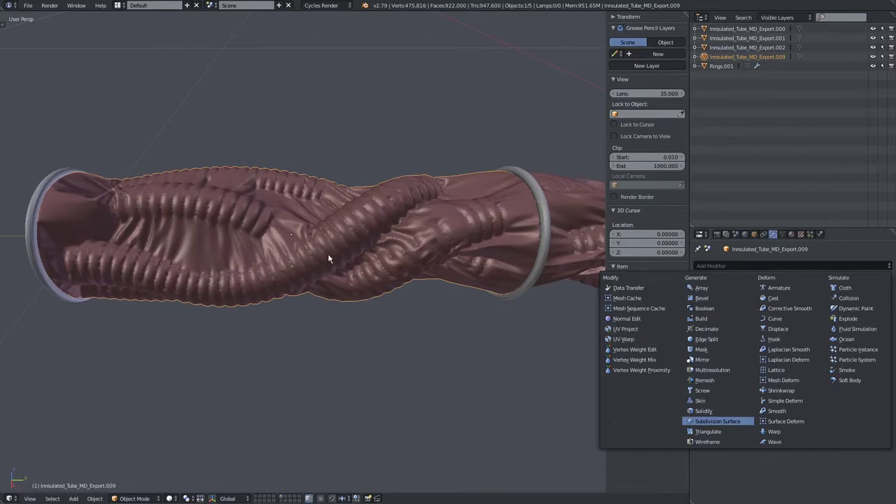
key("ctrl+1")
scroll(328, 254, "up", 4)
middle_click_drag(328, 253, 405, 270)
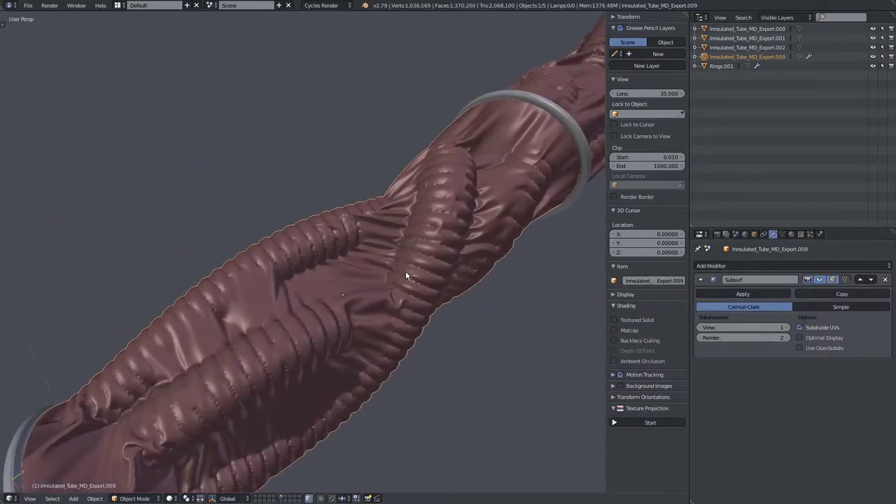
middle_click_drag(511, 292, 368, 256)
scroll(368, 256, "down", 6)
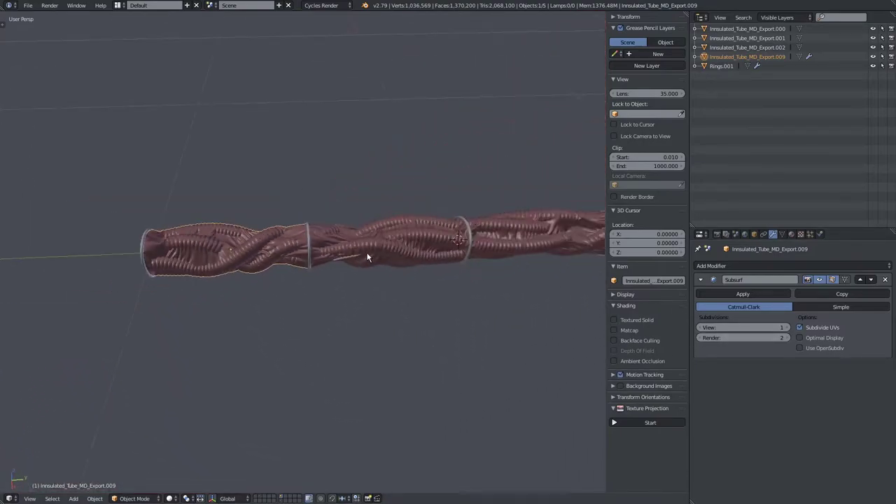
Step: Link the first segment's modifiers to the other three tube segments
right_click(490, 240)
right_click(427, 247, "shift")
right_click(357, 249, "shift")
right_click(268, 253, "shift")
middle_click_drag(268, 253, 324, 297)
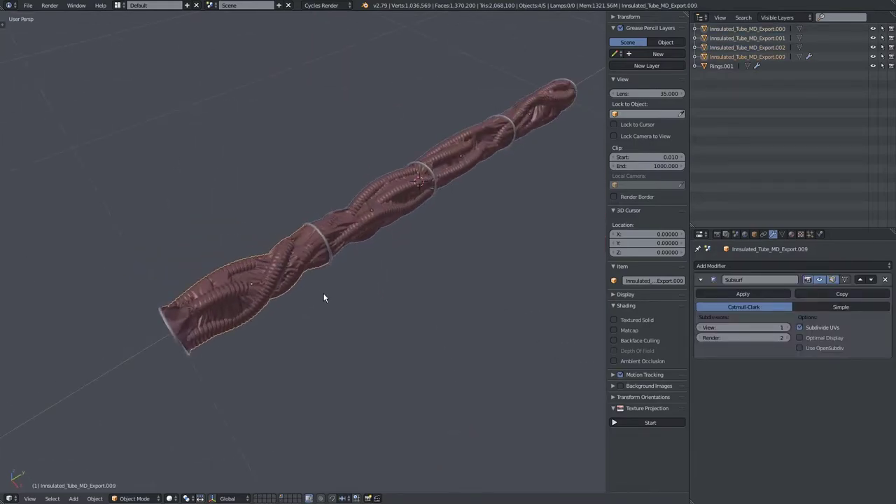
key("ctrl+l")
mouse_move(325, 294)
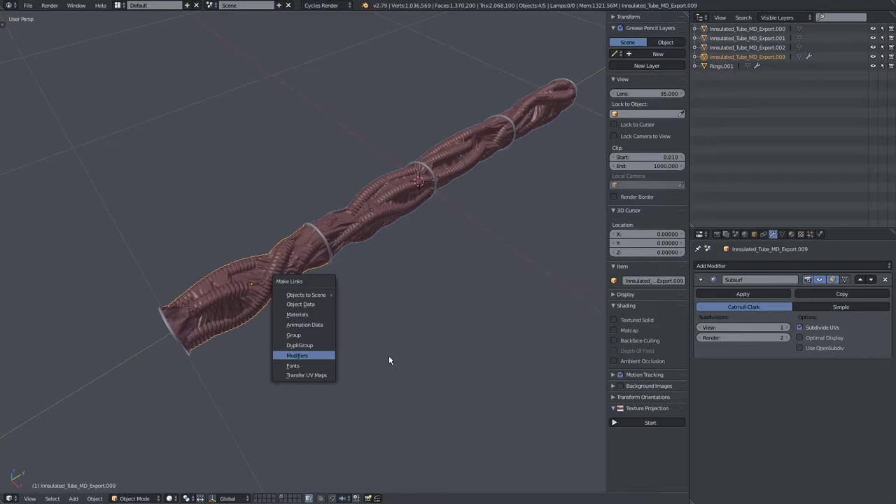
key("Return")
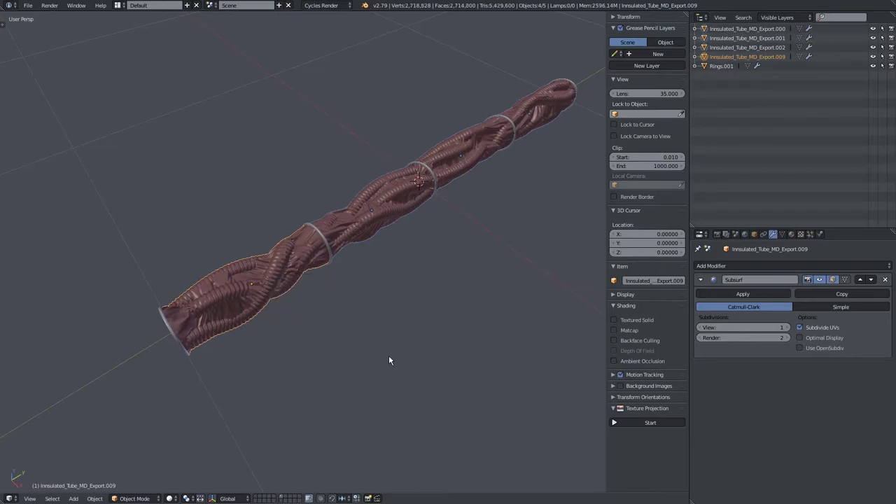
right_click(294, 258)
scroll(390, 282, "up", 3)
middle_click_drag(391, 279, 218, 299)
scroll(218, 299, "down", 4)
key("a")
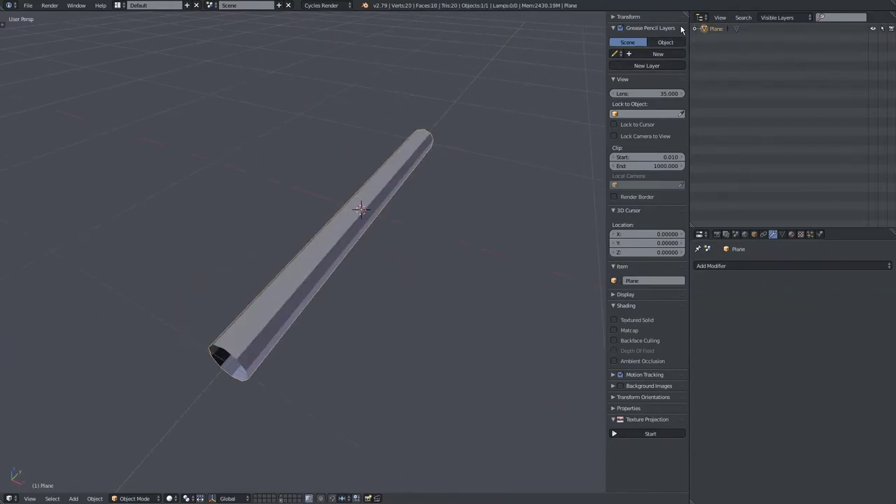
Step: Split the 3D view, make the new area a UV/Image Editor, and check the plain tube's UV layout
left_click_drag(681, 30, 393, 53)
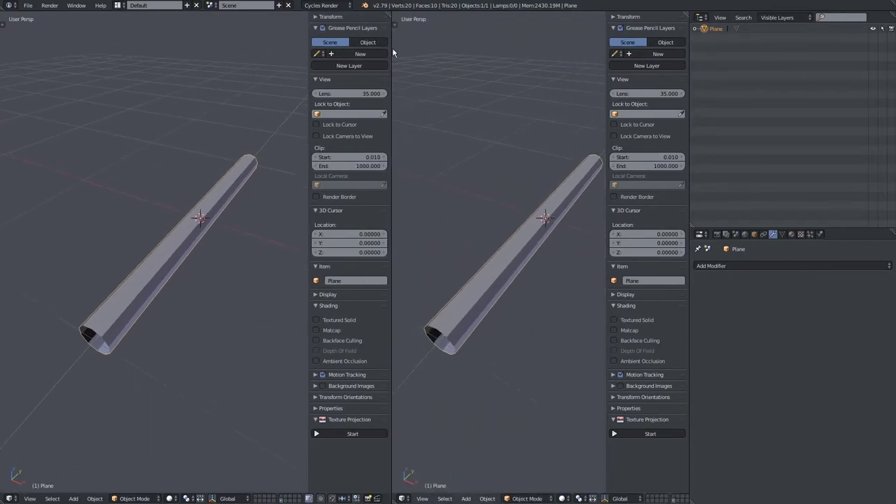
left_click(403, 499)
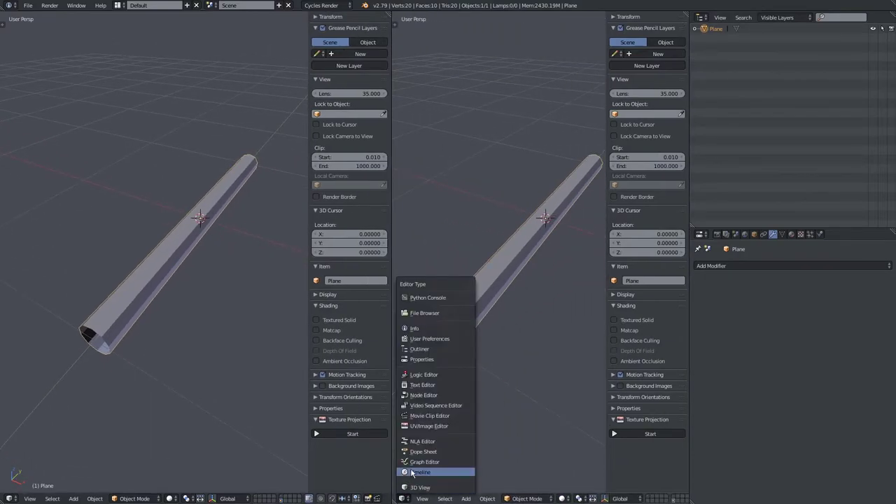
left_click(434, 426)
middle_click_drag(157, 247, 185, 263)
key("Tab")
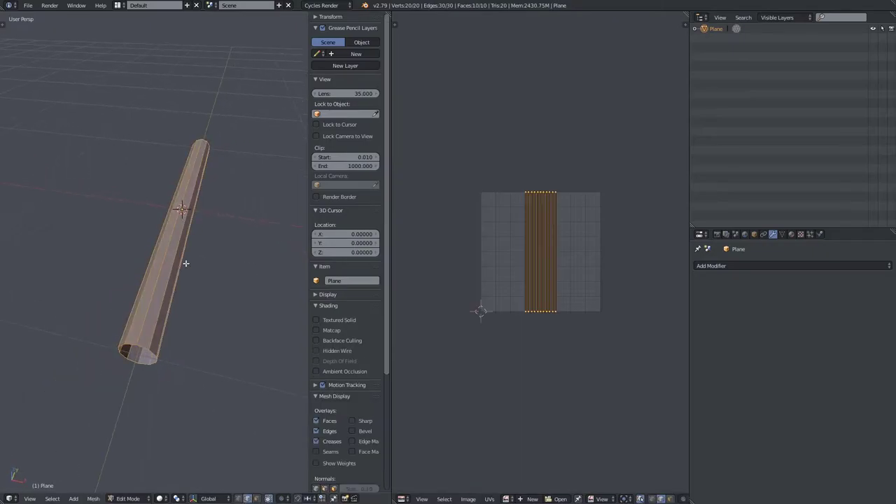
middle_click_drag(152, 220, 163, 199)
key("Tab")
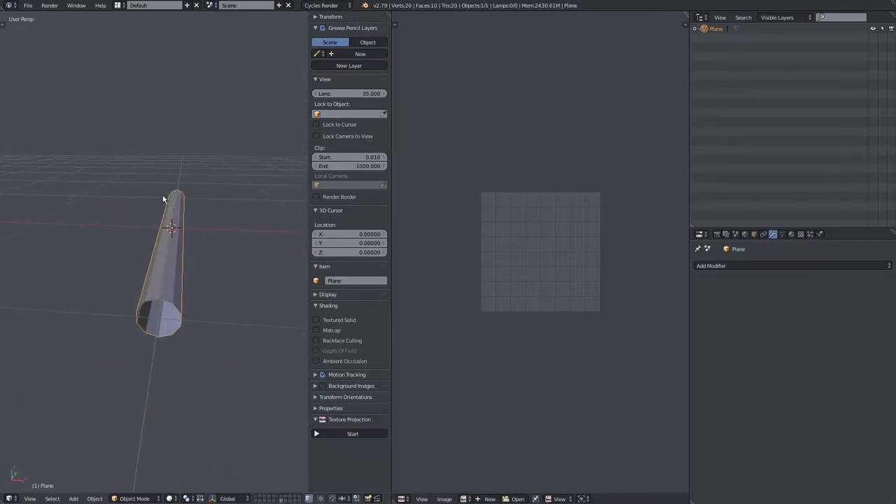
Step: Add a Subdivision Surface modifier to the plain tube with its viewport subdivisions at 2
left_click(717, 265)
left_click(717, 421)
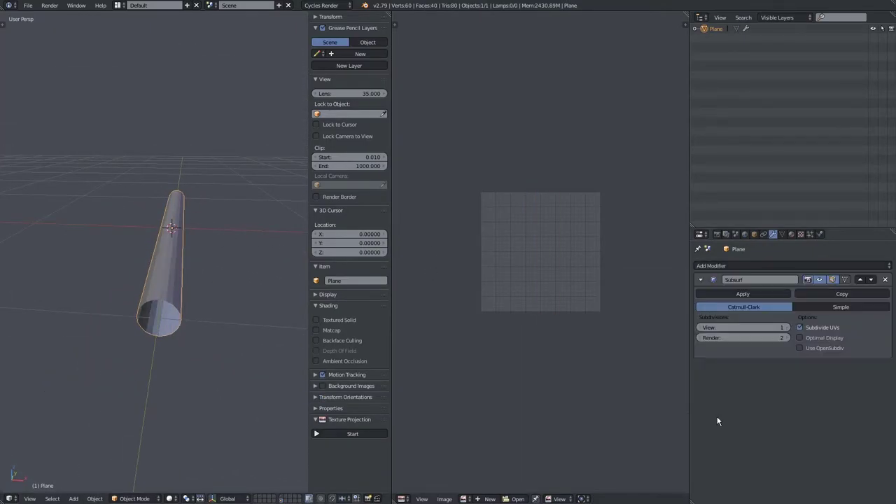
middle_click_drag(160, 276, 152, 256)
Step: Add about 25 evenly spaced loop cuts along the plain tube's length
key("Tab")
scroll(168, 258, "down", 2)
key("a")
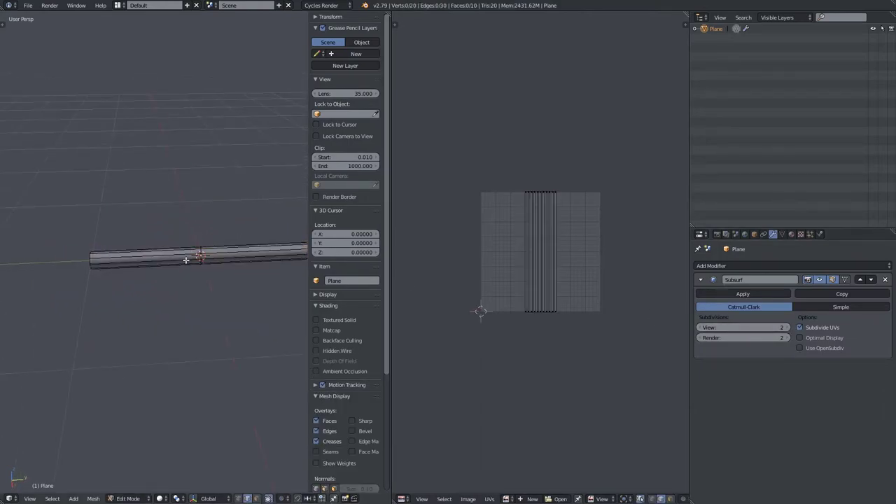
key("ctrl+r")
scroll(185, 260, "up", 9)
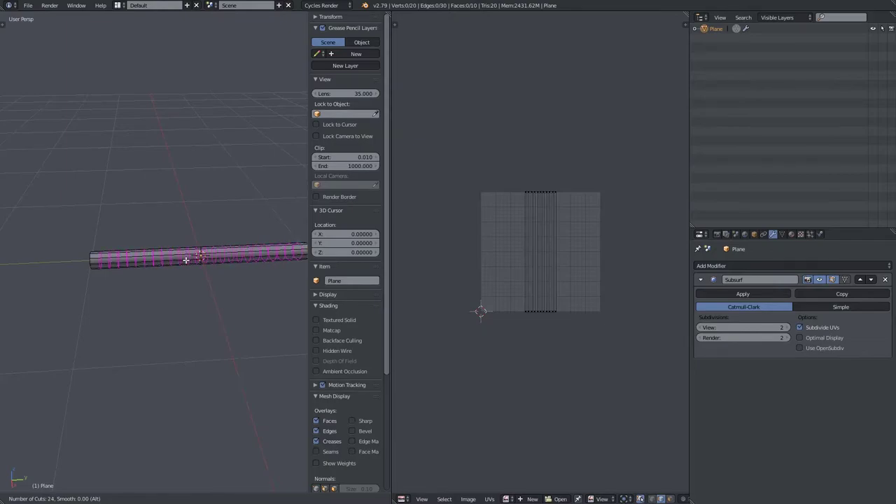
left_click(186, 260)
right_click(185, 260)
key("Tab")
Step: Set both the viewport and render subdivisions of the plain tube's Subdivision Surface modifier to 3
middle_click_drag(164, 282, 188, 263)
scroll(179, 279, "up", 5)
left_click(786, 328)
left_click(786, 337)
middle_click_drag(231, 308, 251, 315)
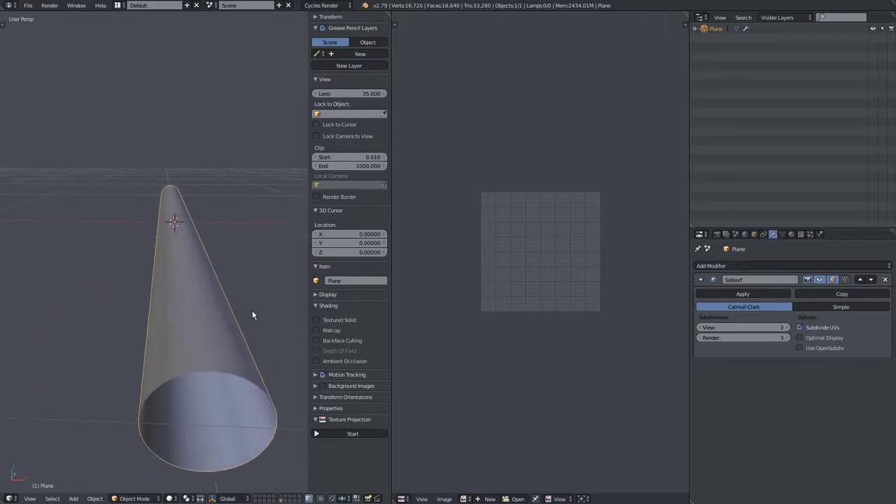
Step: Examine the plain tube's subdivided mesh in wireframe and solid shading from several angles
key("z")
mouse_move(134, 296)
middle_mouse_down()
mouse_move(216, 310)
mouse_move(142, 292)
middle_mouse_up()
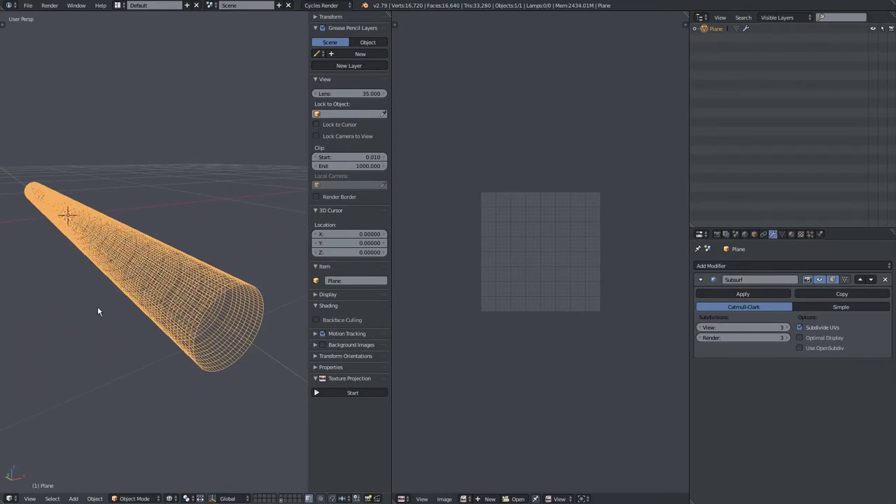
key("z")
mouse_move(140, 342)
middle_mouse_down()
mouse_move(142, 304)
mouse_move(121, 262)
middle_mouse_up()
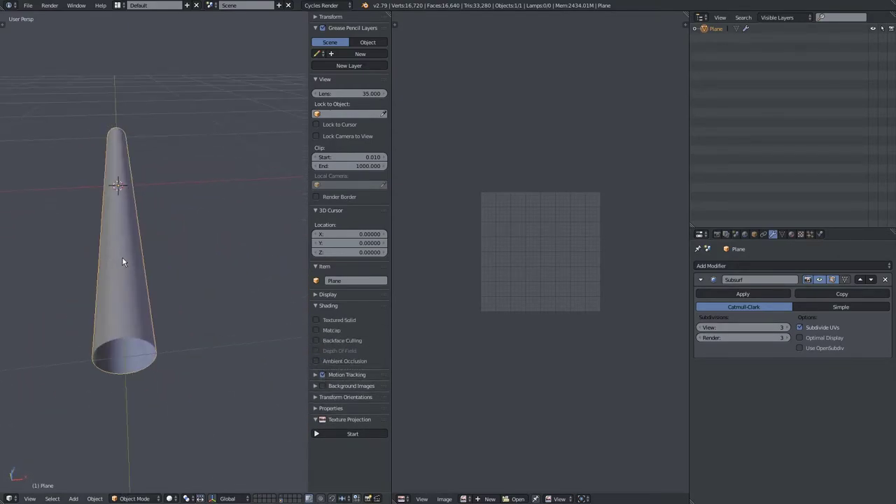
middle_click_drag(198, 454, 138, 318)
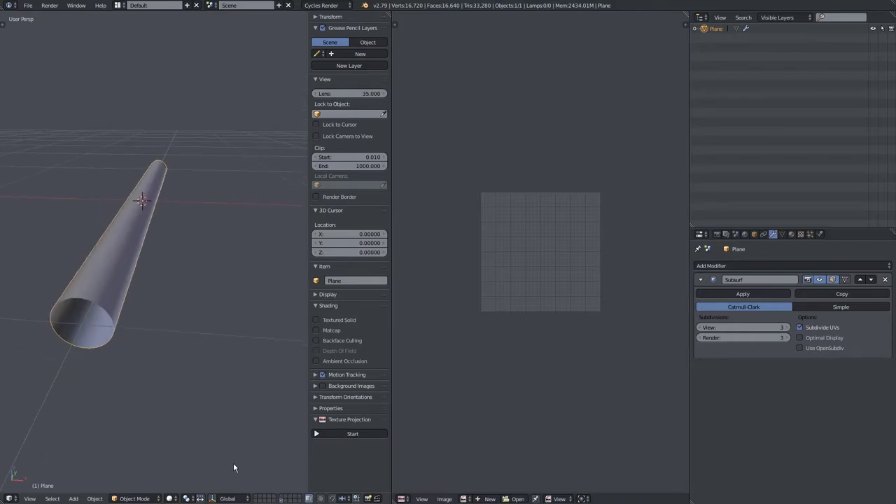
Step: Show the detailed tube's layer over the plain tube to compare them, and hide the plain tube's layer again
left_click(284, 499, "shift")
middle_click_drag(173, 364, 180, 262)
scroll(196, 359, "up", 4)
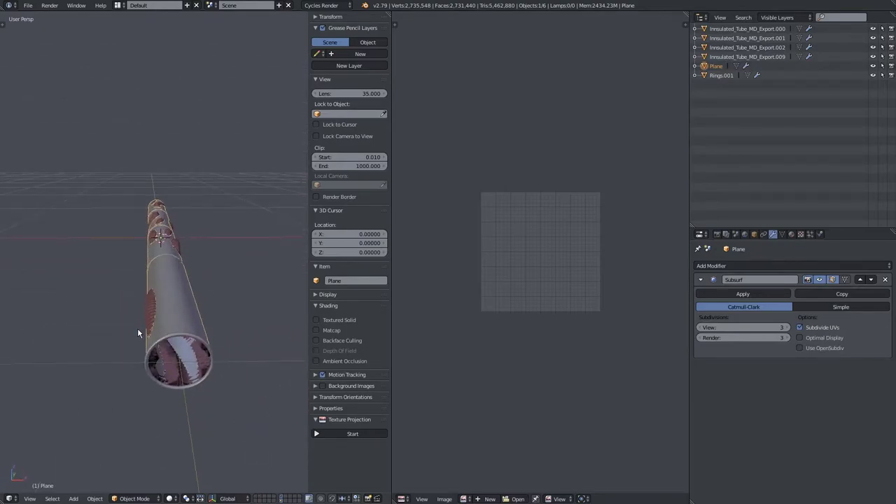
middle_click_drag(169, 300, 113, 317)
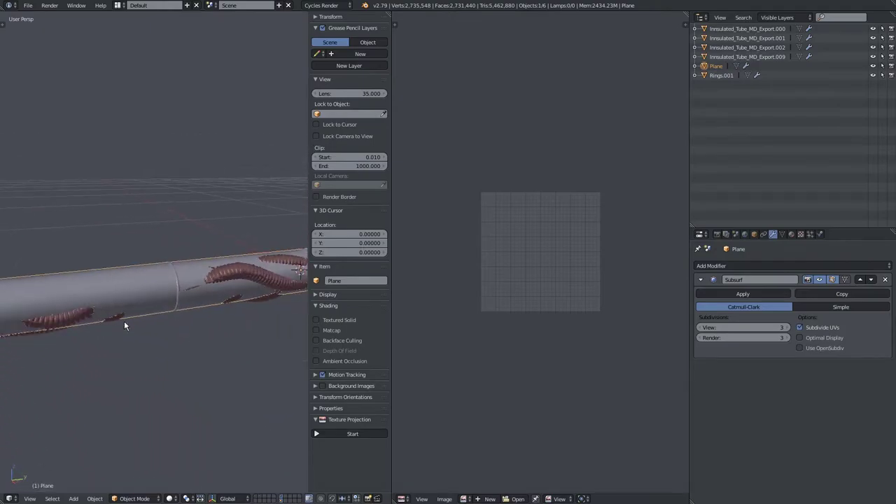
left_click(280, 496, "shift")
middle_click_drag(172, 345, 156, 354)
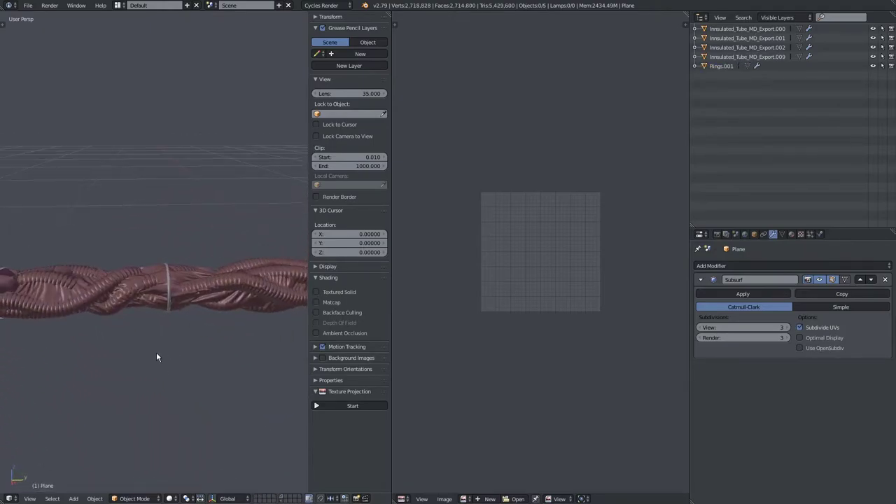
scroll(156, 356, "down", 5)
mouse_move(158, 306)
middle_mouse_down("shift")
mouse_move(86, 299)
mouse_move(153, 292)
middle_mouse_up("shift")
key("n")
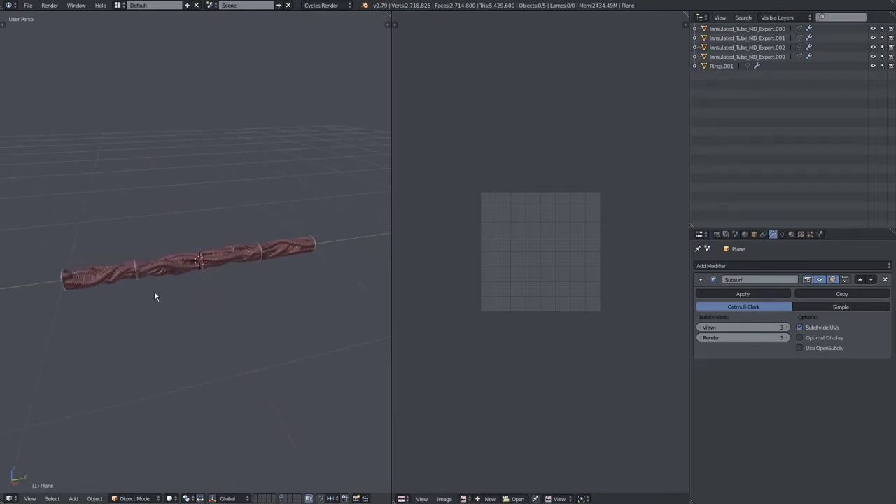
Step: Check which material is assigned to the individual insulated tube segments
scroll(238, 278, "up", 2)
left_click(102, 281)
middle_click_drag(166, 301, 212, 294)
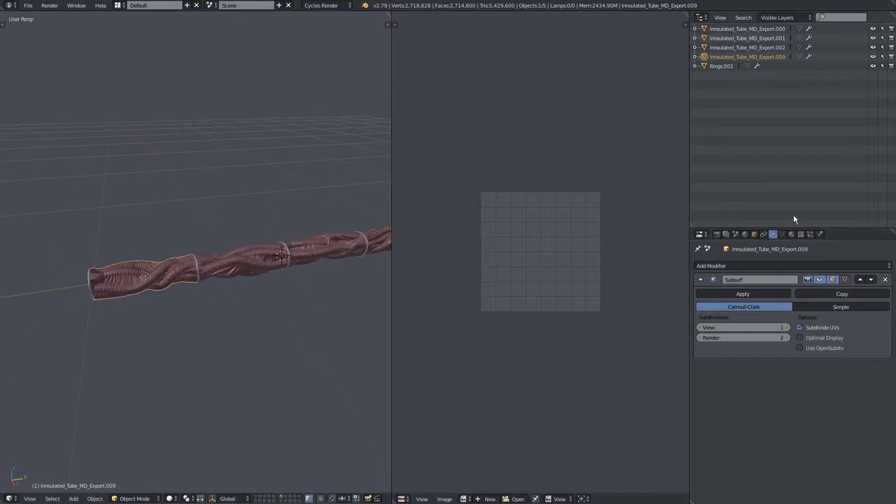
left_click(792, 236)
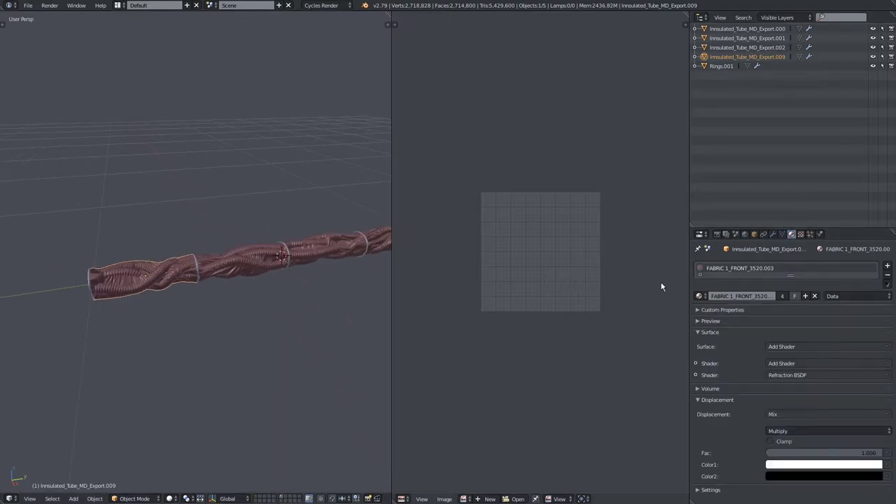
right_click(239, 259)
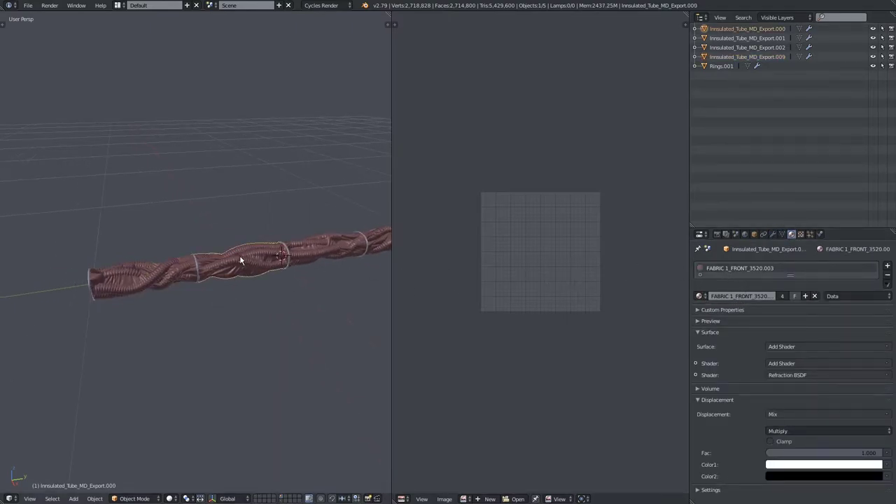
middle_click_drag(316, 253, 87, 265)
right_click(338, 243)
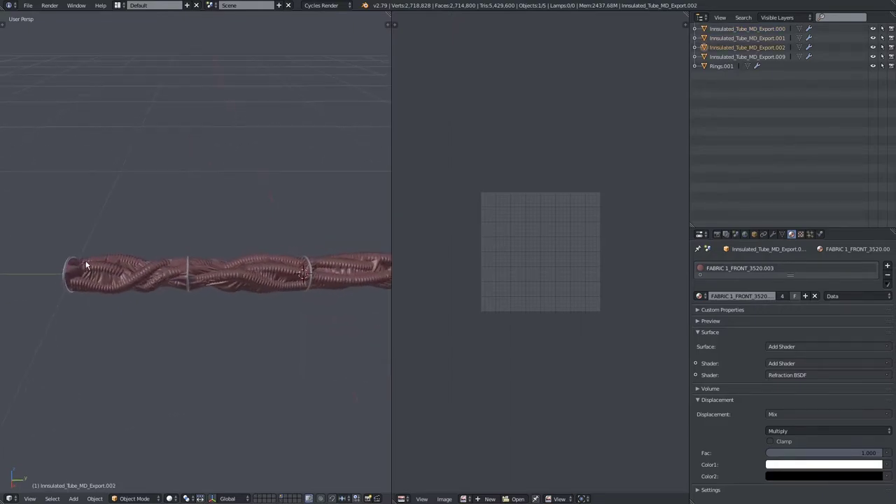
Step: Give the rings a new material slot with a new material named Metal_Ring
right_click(62, 267)
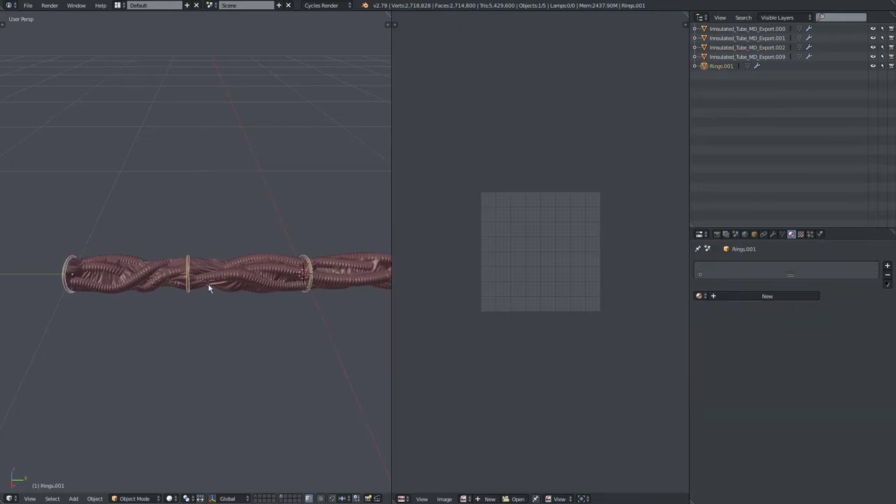
left_click(698, 297)
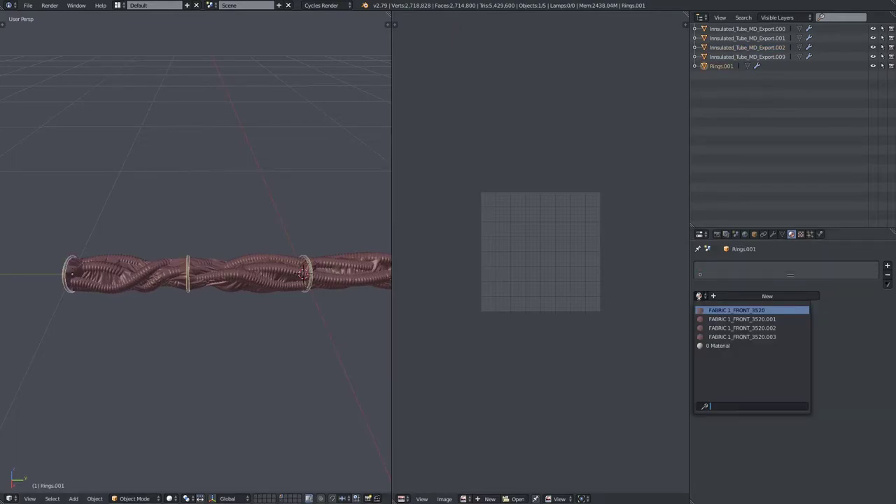
left_click(282, 339)
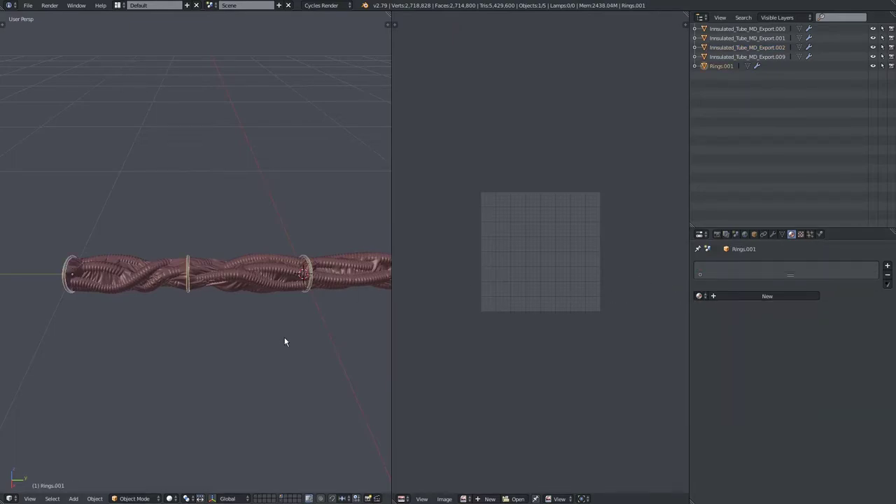
left_click(886, 266)
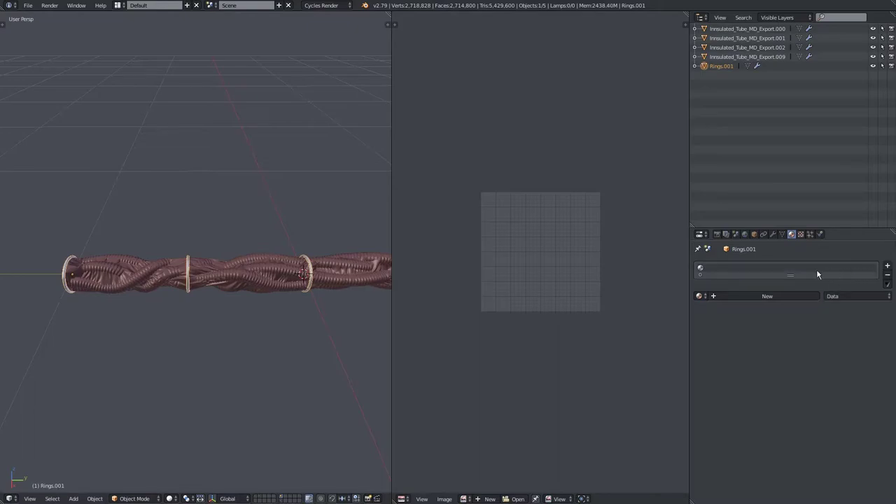
left_click(735, 294)
double_click(730, 273)
type("Meta")
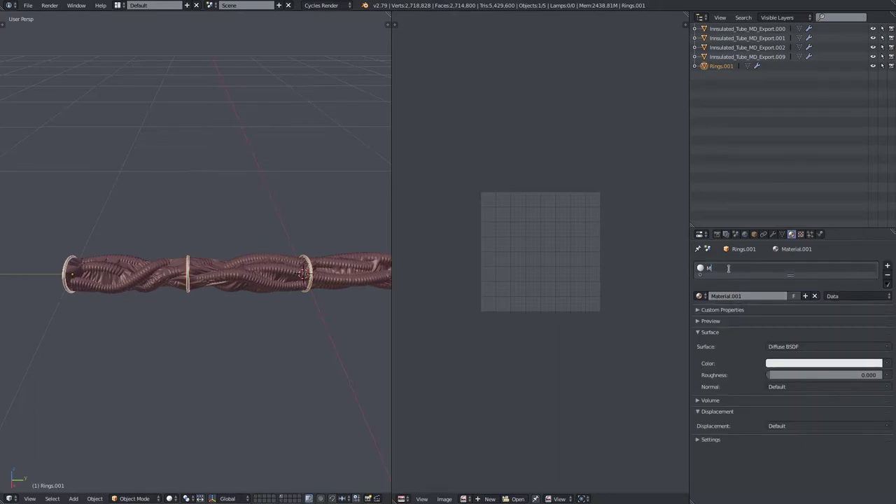
type("l_Ring")
key("Return")
Step: Inspect the end segment's folds with viewport subdivisions at 2 and return them to 1
middle_click_drag(217, 274, 251, 436)
left_click(281, 500)
left_click(281, 497)
middle_click_drag(224, 357, 117, 224)
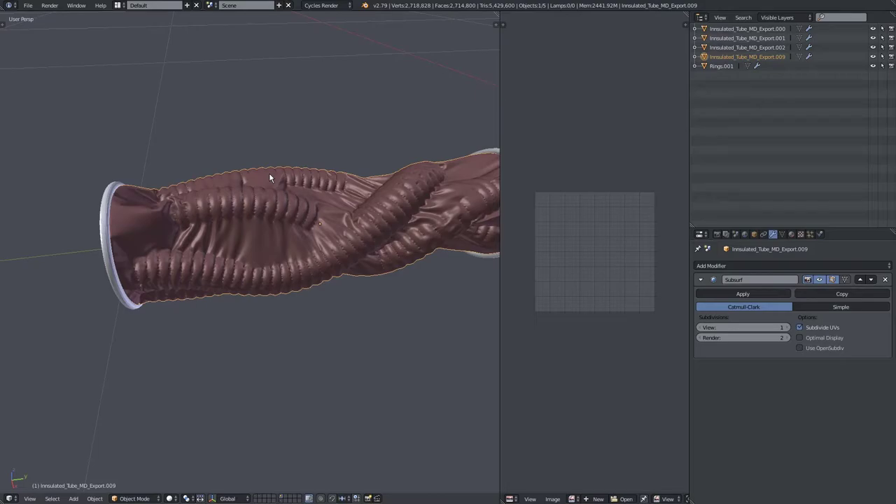
middle_click_drag(273, 257, 443, 315)
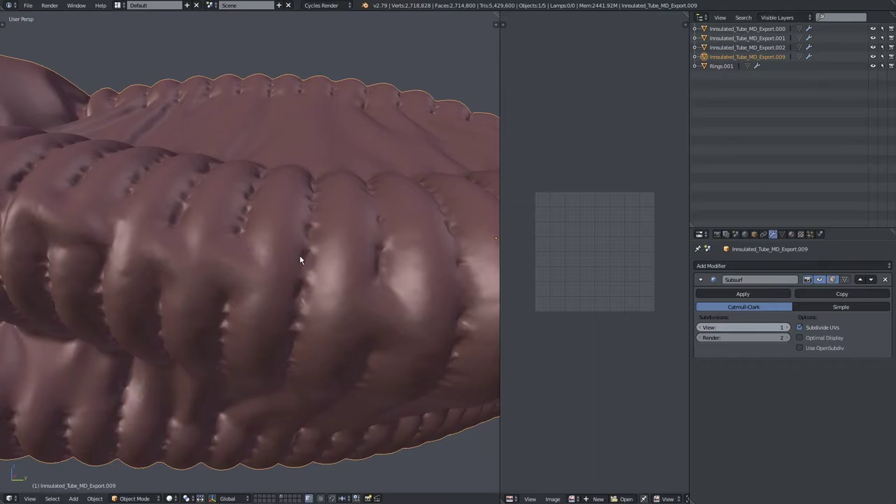
key("ctrl+2")
middle_click_drag(301, 259, 274, 260)
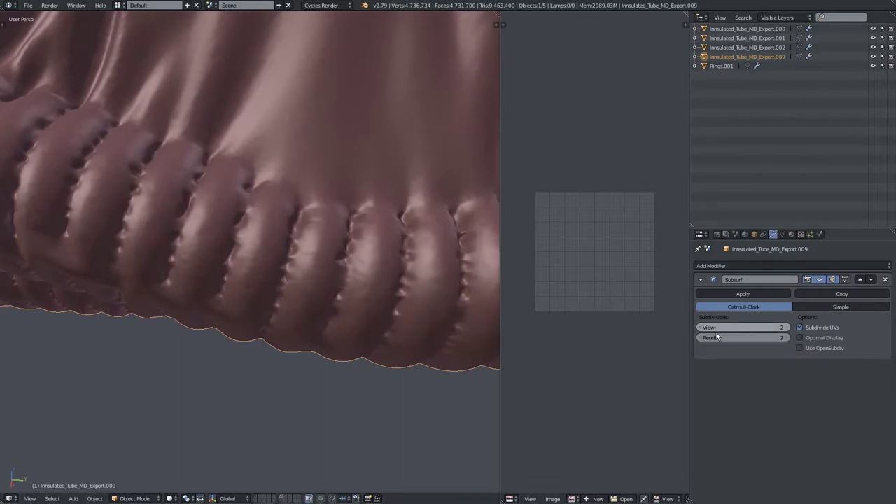
scroll(733, 332, "down", 1, "ctrl")
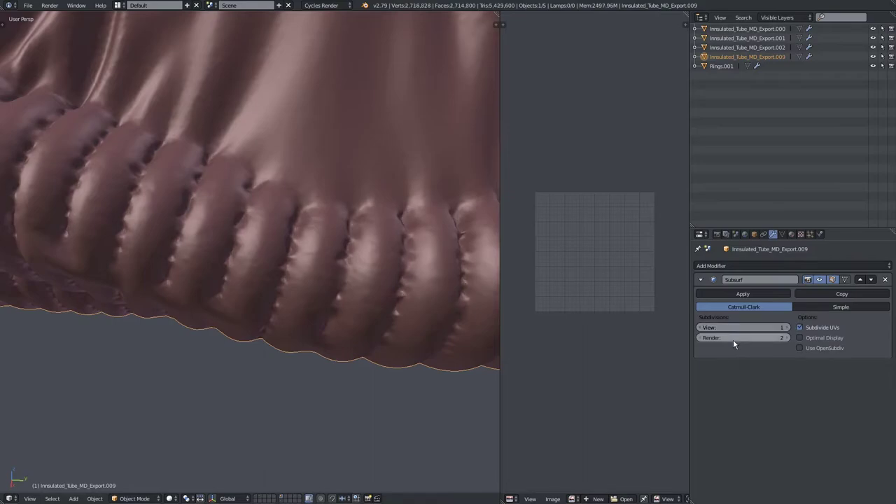
scroll(343, 297, "down", 2)
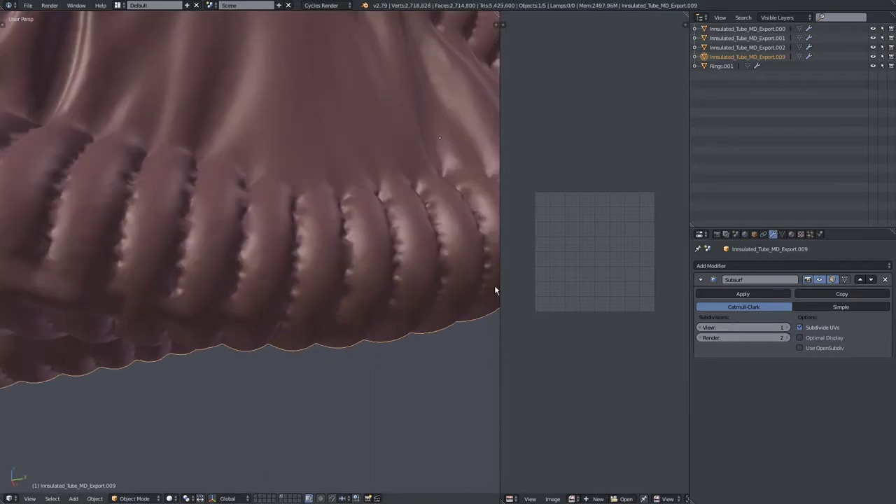
Step: Add a Smooth modifier to the end segment above its Subdivision Surface modifier and set the smoothing factor to 1
left_click(715, 266)
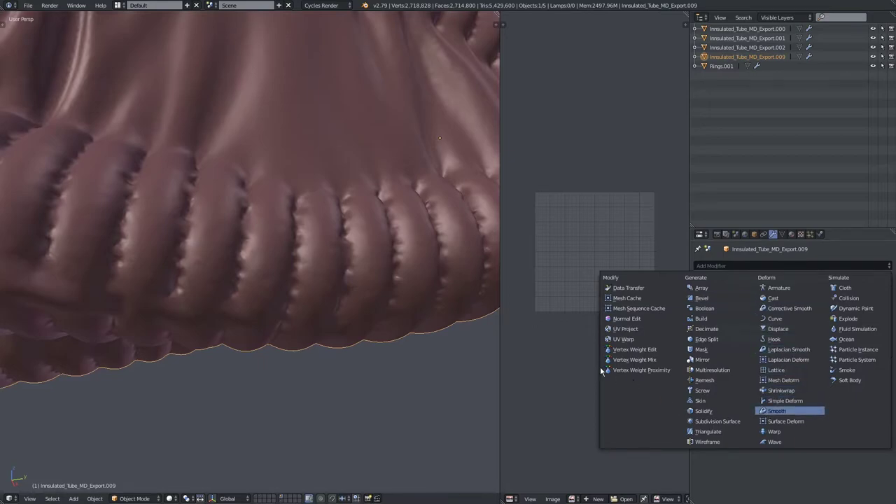
key("Return")
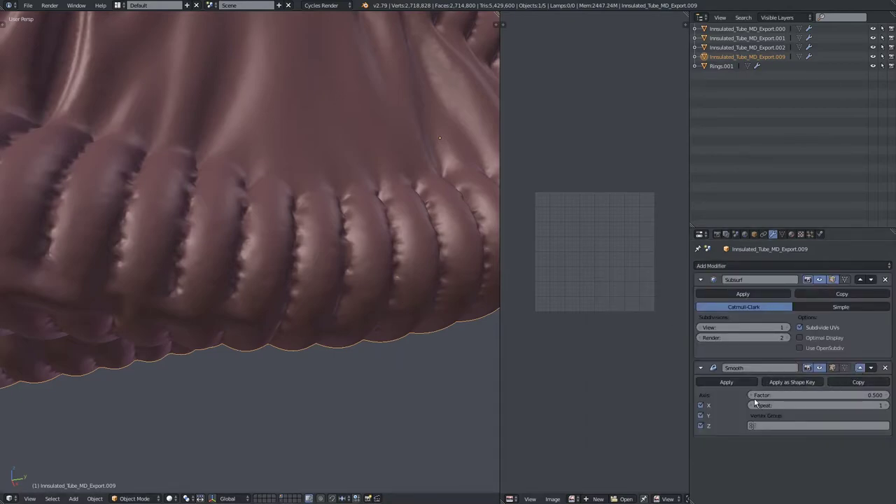
left_click(860, 368)
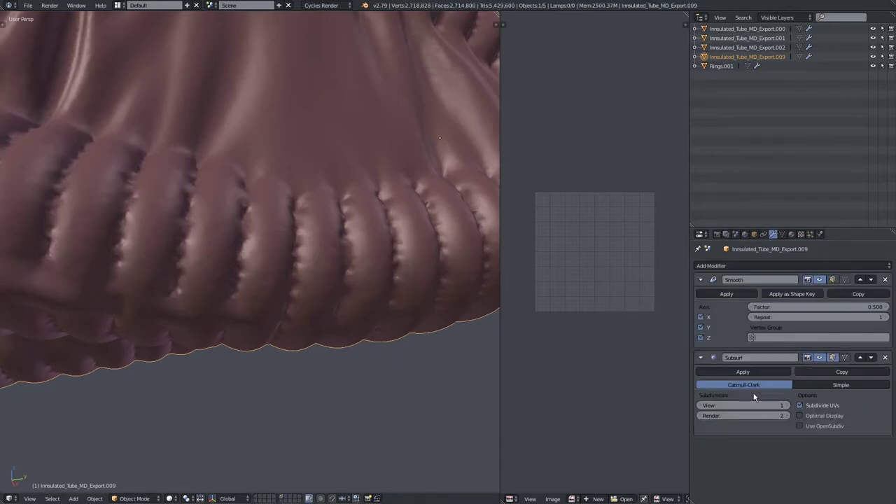
left_click(788, 307)
type("1")
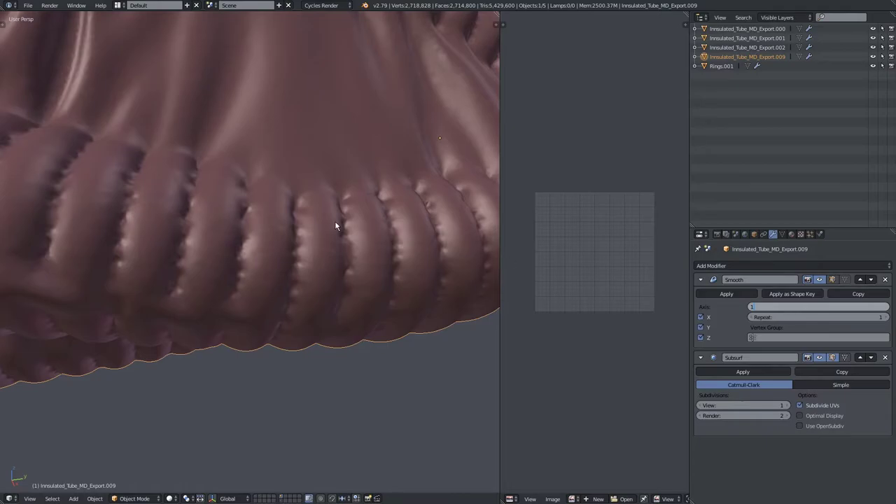
key("Return")
middle_click_drag(314, 252, 310, 234)
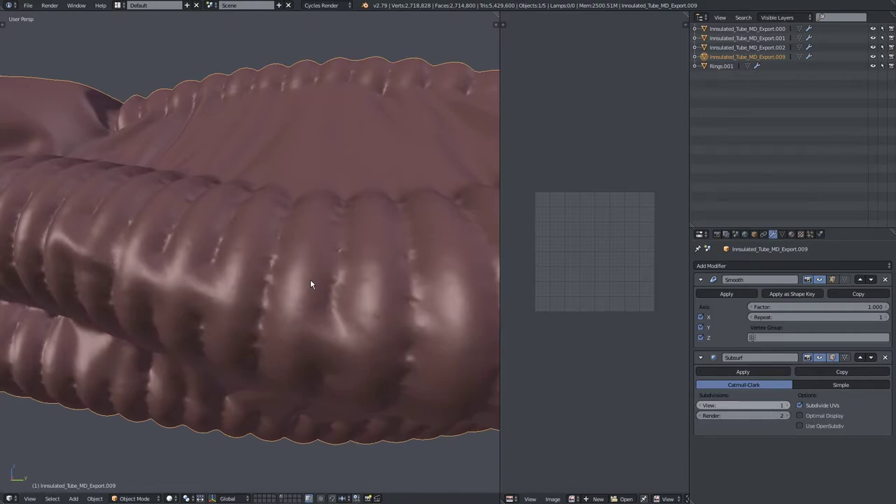
Step: Try viewport subdivisions of 2 on the smoothed end segment, and set them back to 1
key("ctrl+2")
scroll(246, 266, "down", 4)
middle_click_drag(245, 265, 278, 291)
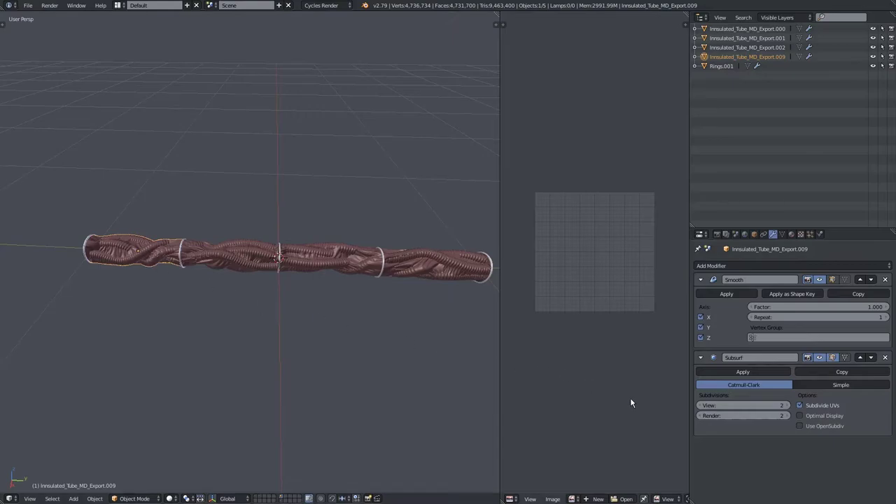
left_click(702, 406)
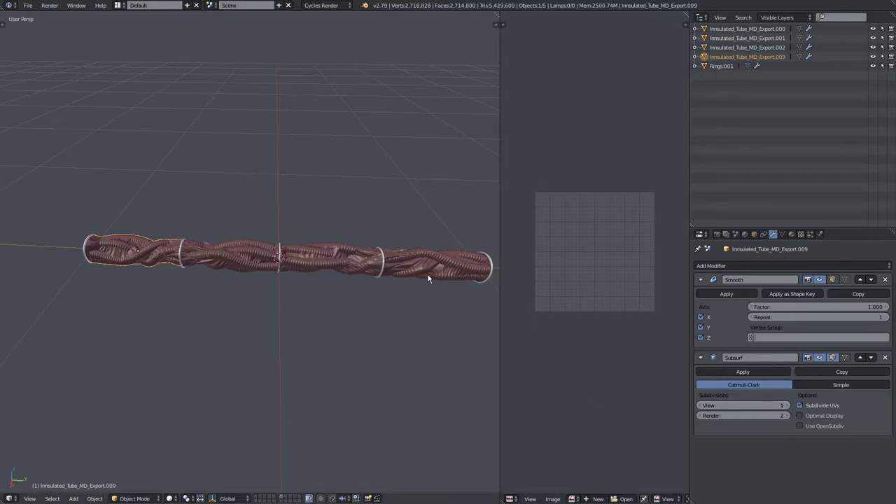
Step: Select the other three tube segments and copy the end segment's Smooth and Subdivision Surface modifiers to them
right_click(371, 270, "shift")
right_click(240, 260, "shift")
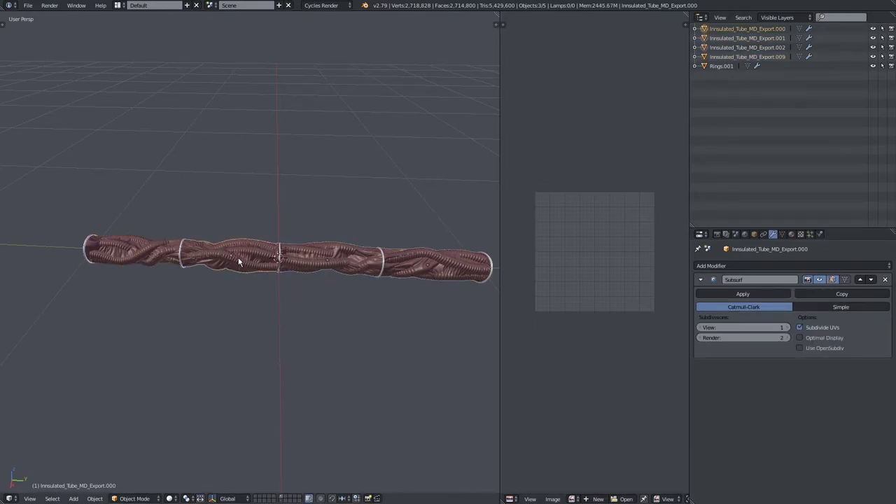
right_click(147, 253, "shift")
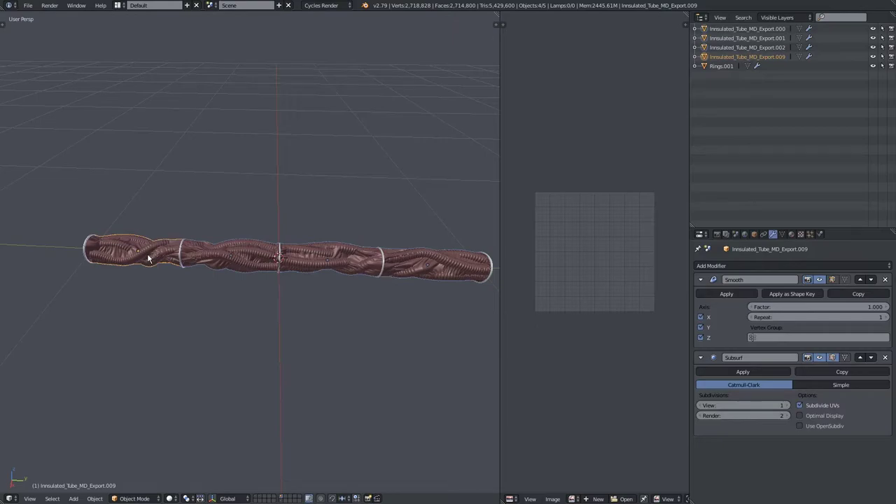
key("ctrl+l")
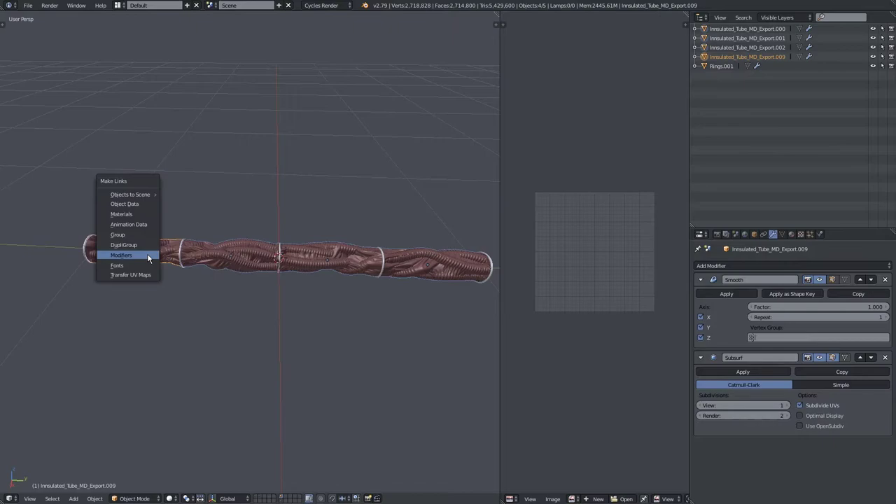
left_click(147, 256)
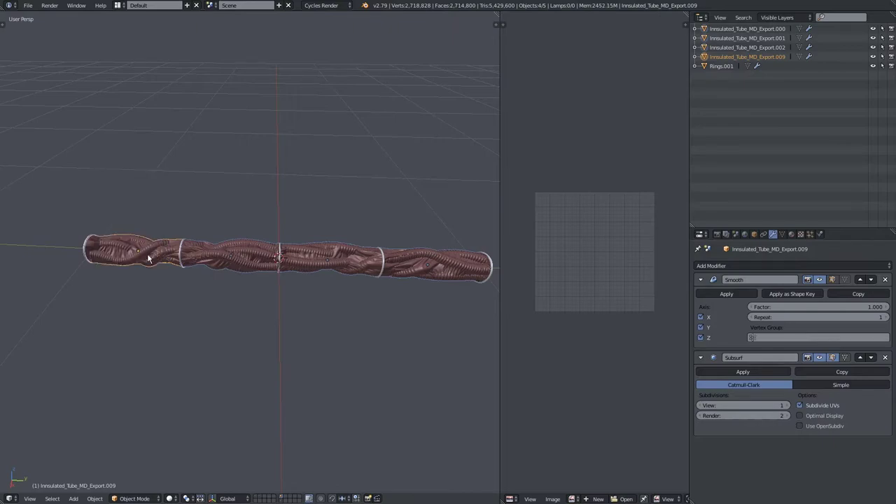
Step: Set the viewport subdivisions of the segment next to the smoothed end segment to 2 and inspect its surface up close
scroll(148, 257, "up", 8)
middle_click_drag(150, 256, 260, 286)
right_click(287, 267)
scroll(279, 279, "down", 1)
scroll(277, 281, "up", 2)
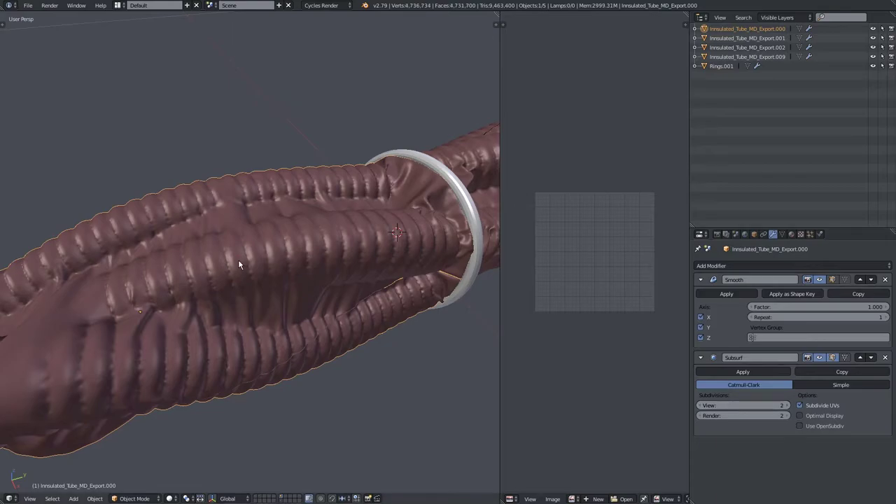
scroll(238, 259, "up", 8)
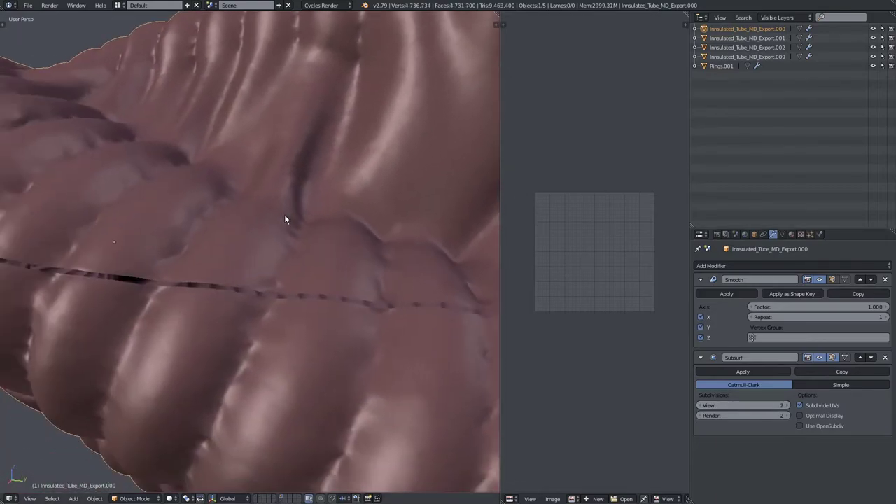
middle_click_drag(285, 219, 256, 285)
scroll(256, 279, "down", 3)
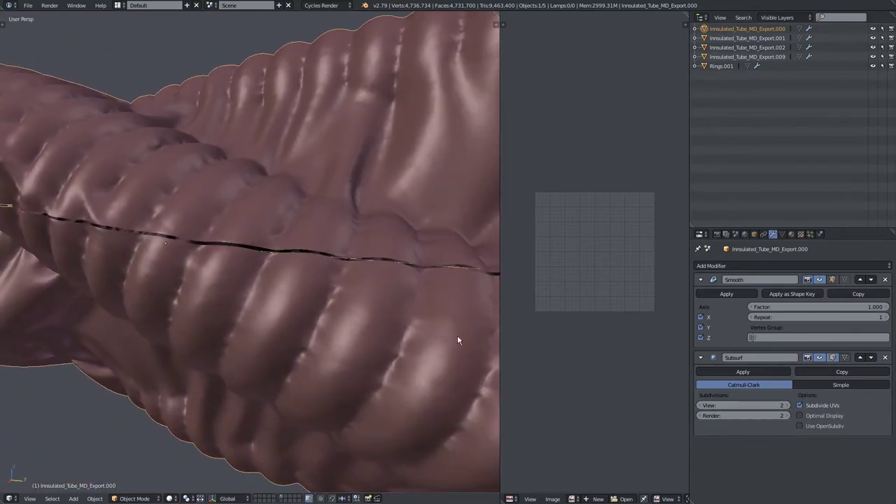
Step: Hide the segment's Smooth and Subdivision Surface modifiers in the viewport and inspect the vertices along its lengthwise seam in Edit Mode
left_click(819, 358)
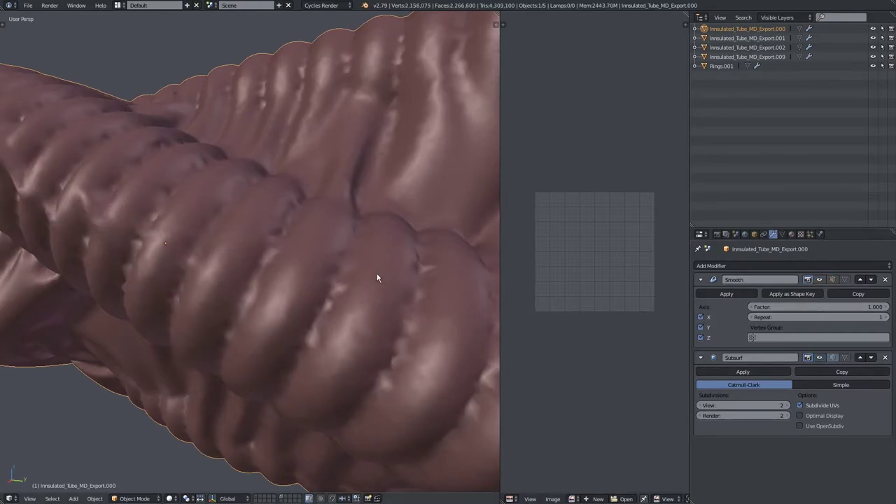
middle_click_drag(315, 260, 318, 270)
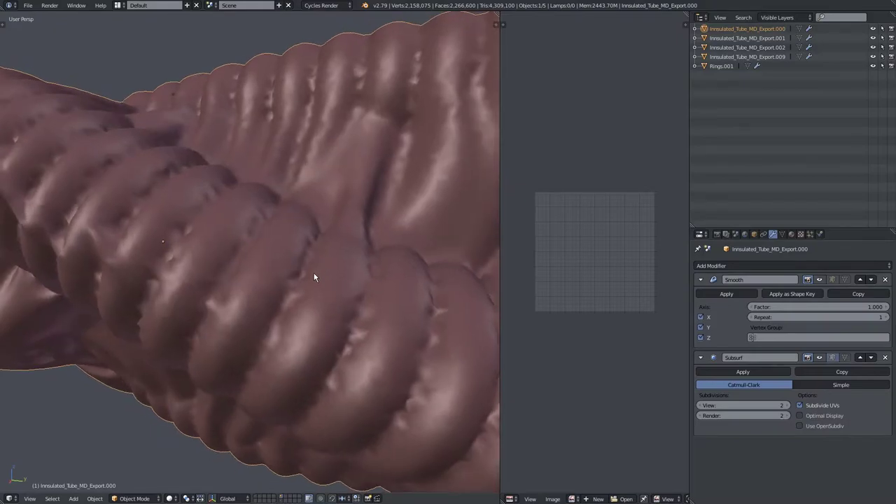
key("Tab")
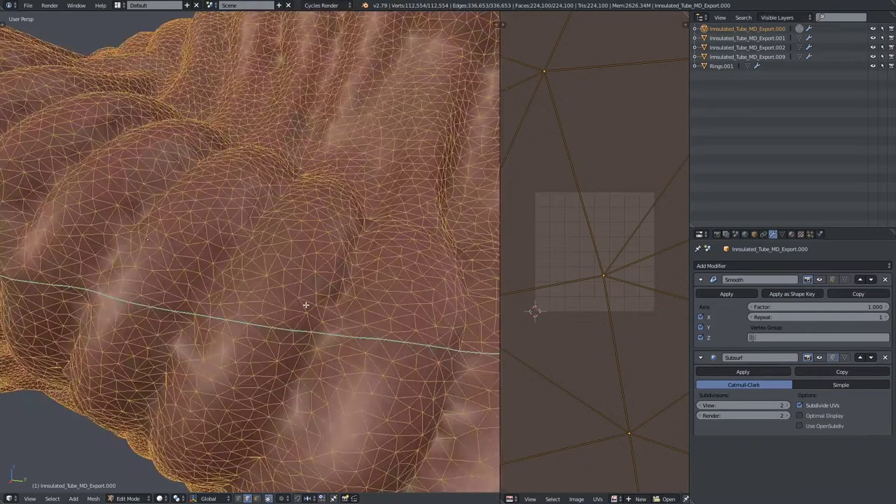
left_click(239, 499)
right_click(271, 327)
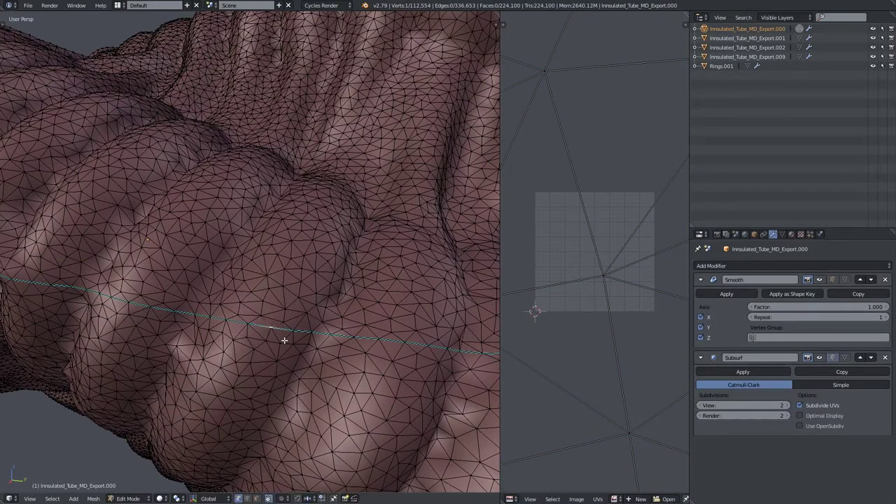
scroll(284, 340, "down", 10)
middle_click_drag(284, 340, 270, 357)
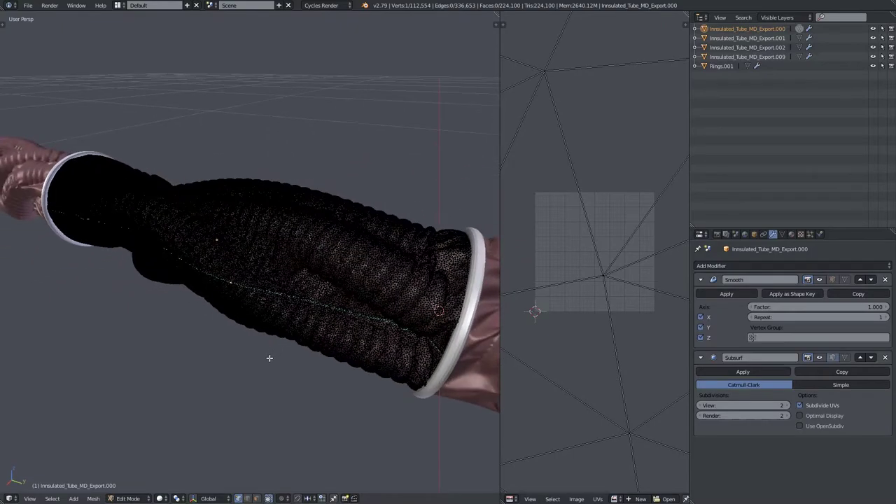
Step: Remove the duplicate vertices from the whole segment mesh, check the seam area, and return to Object Mode
scroll(270, 358, "up", 3)
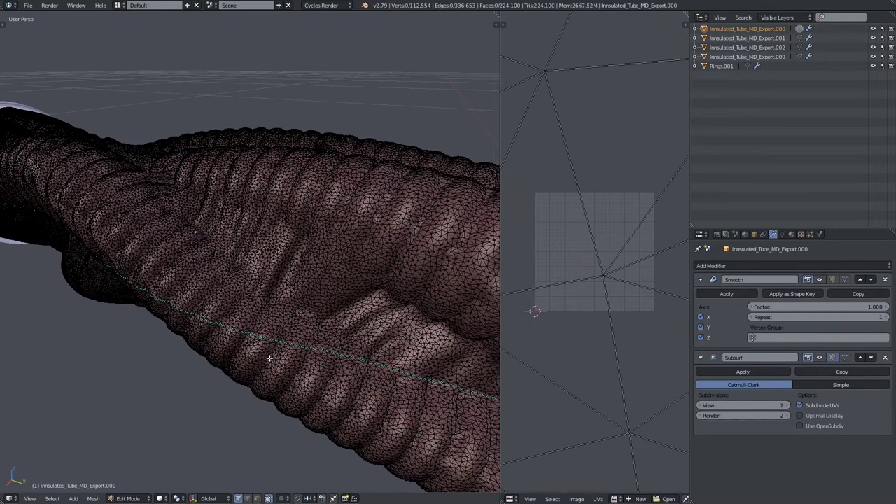
key("a")
middle_click_drag(249, 336, 257, 331)
key("t")
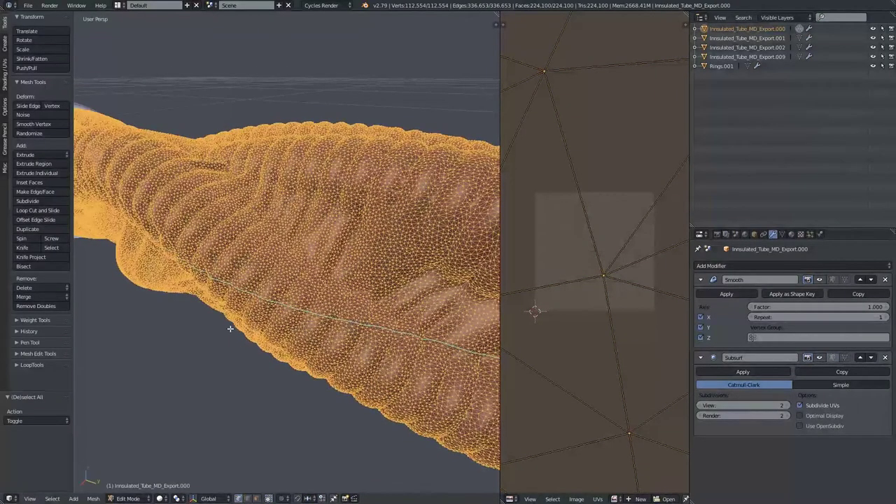
left_click(42, 308)
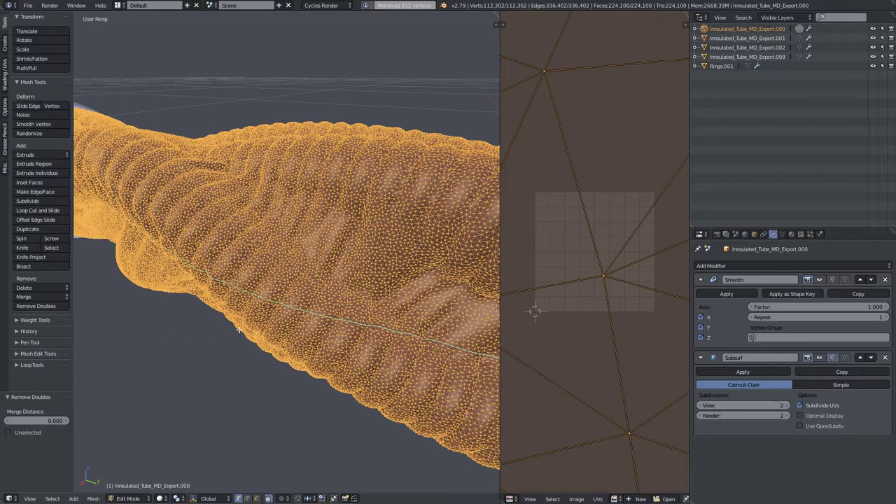
scroll(259, 318, "up", 5)
scroll(248, 323, "up", 2)
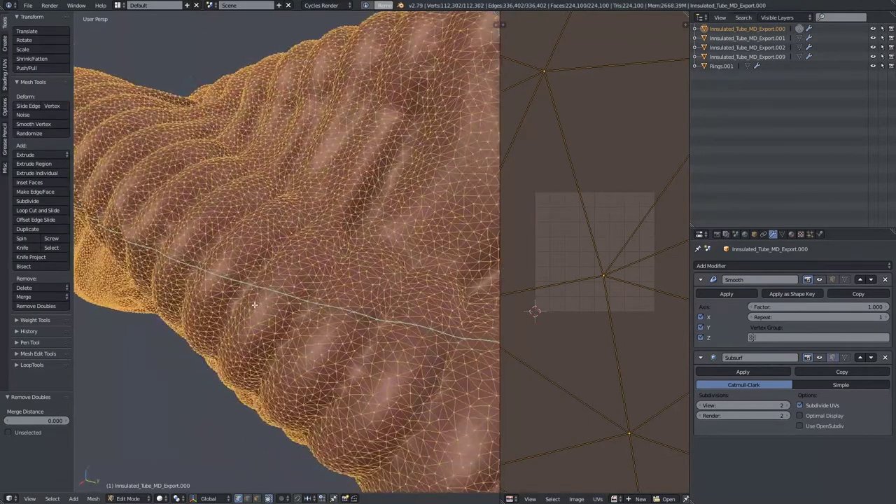
scroll(252, 308, "up", 1)
scroll(253, 303, "down", 5)
key("a")
key("Tab")
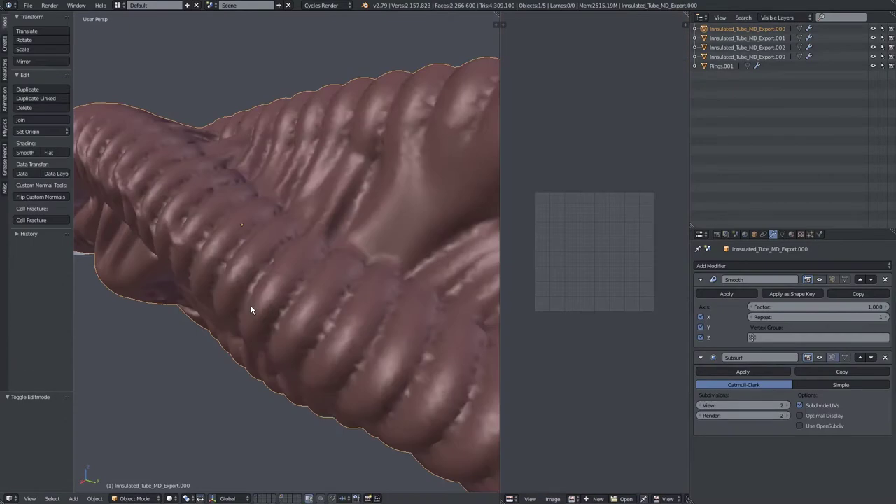
Step: Show the segment's Smooth and Subdivision Surface modifiers in the viewport again and inspect the merged surface up close
left_click(819, 280)
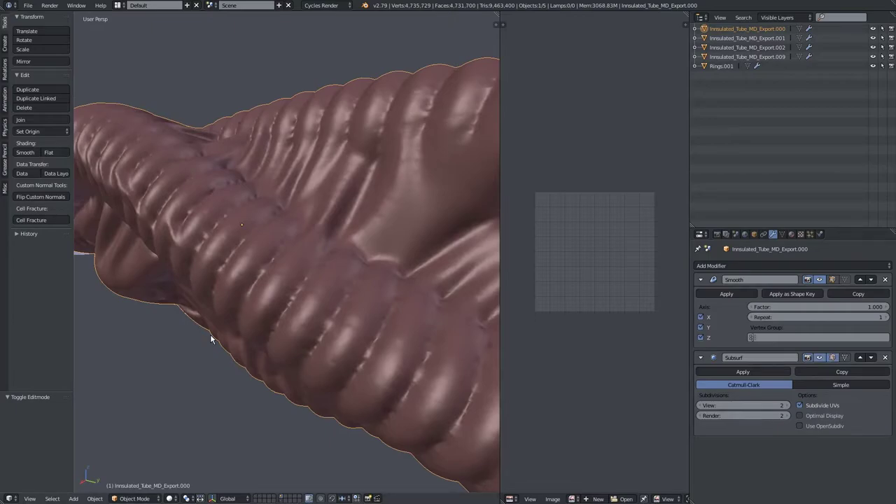
scroll(210, 336, "up", 2)
middle_click_drag(210, 335, 217, 342)
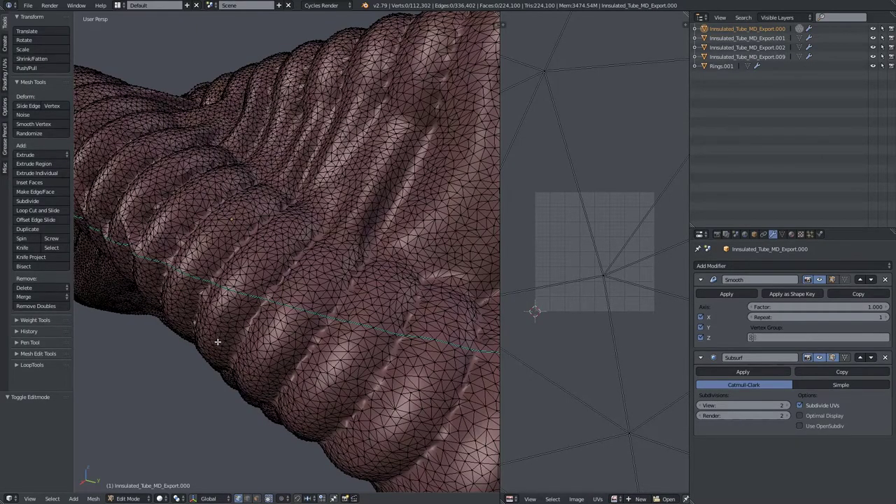
Step: Clear all seam and sharp edge marks from the whole segment mesh, and return to Object Mode
key("a")
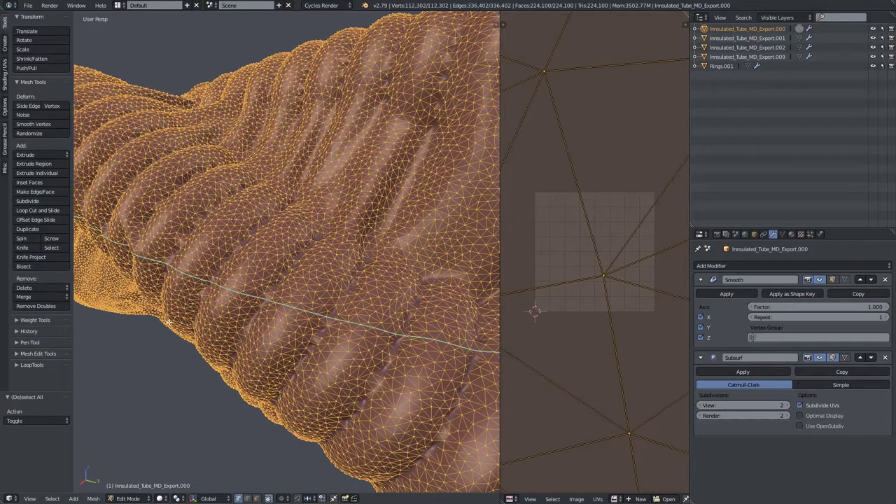
scroll(166, 321, "down", 2)
key("ctrl+e")
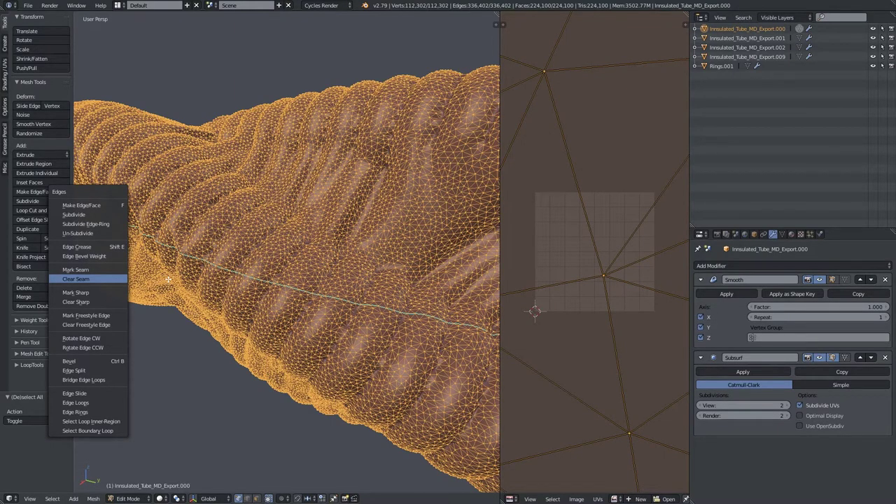
key("Return")
key("ctrl+e")
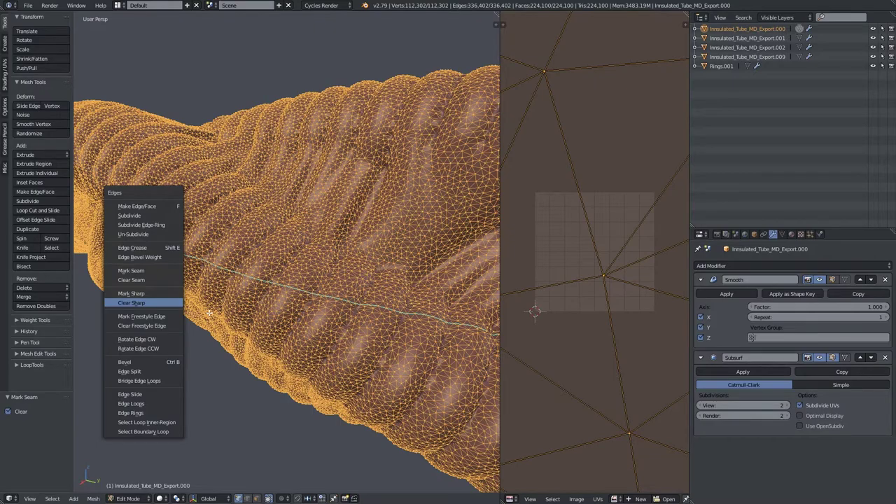
key("Return")
key("a")
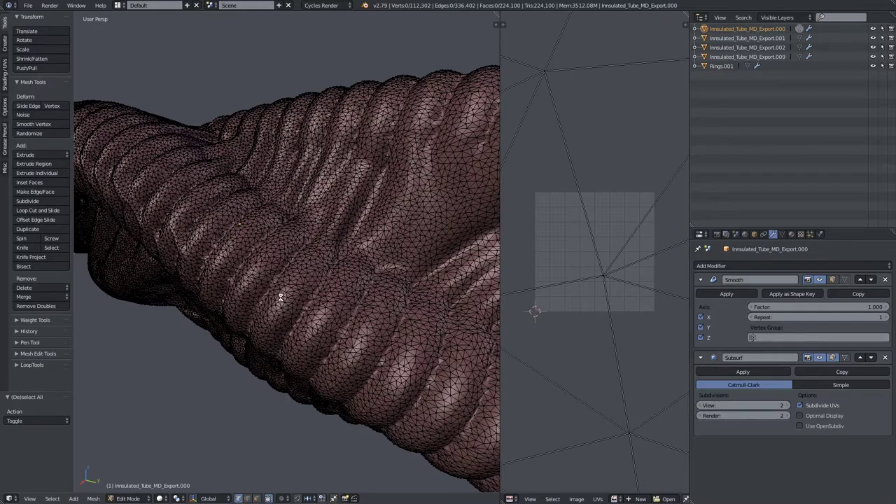
scroll(280, 302, "down", 10)
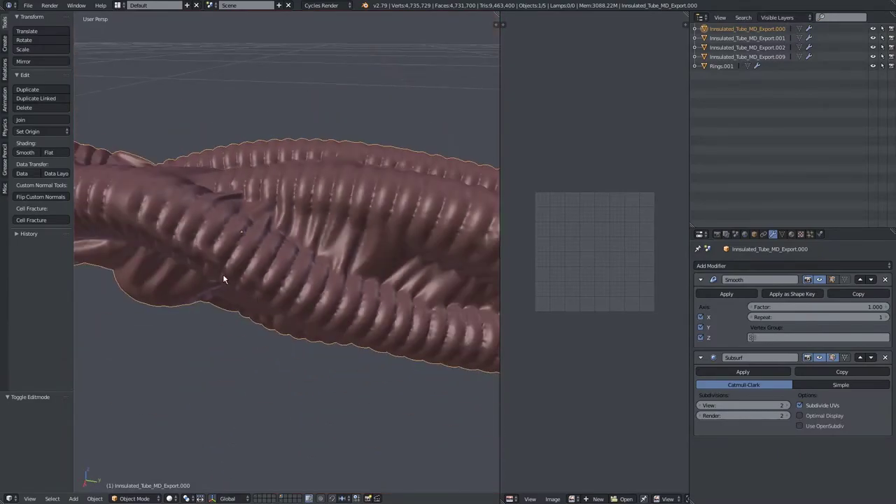
middle_click_drag(224, 276, 251, 255)
scroll(271, 256, "down", 3)
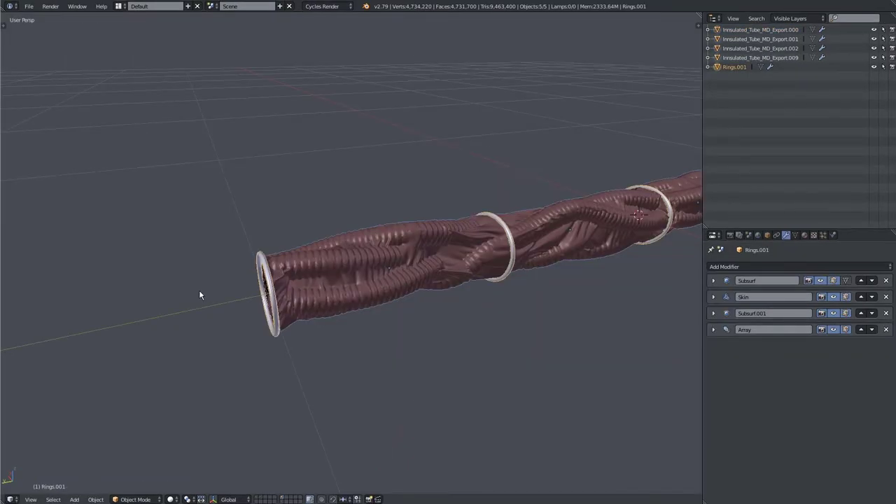
Step: Select the rings object and apply smooth shading to it
scroll(235, 285, "down", 2)
middle_click_drag(377, 269, 484, 280, "shift")
middle_click_drag(343, 242, 295, 212)
right_click(315, 252)
scroll(315, 253, "down", 1)
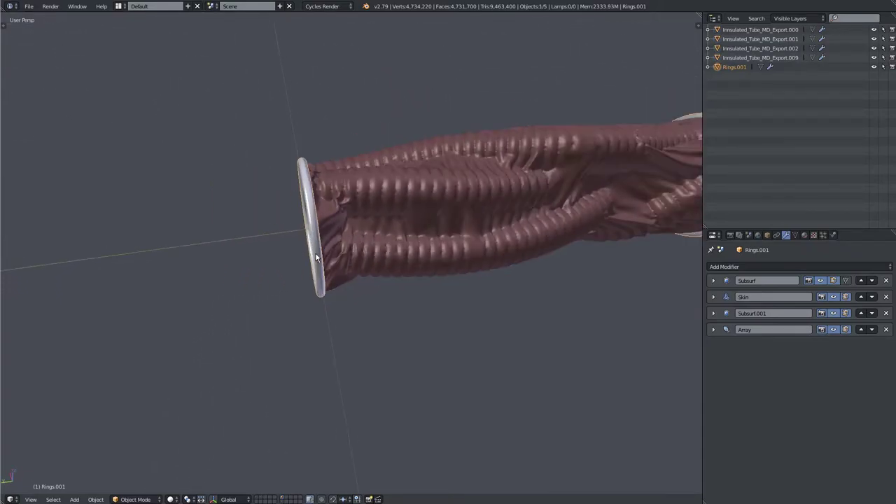
key("t")
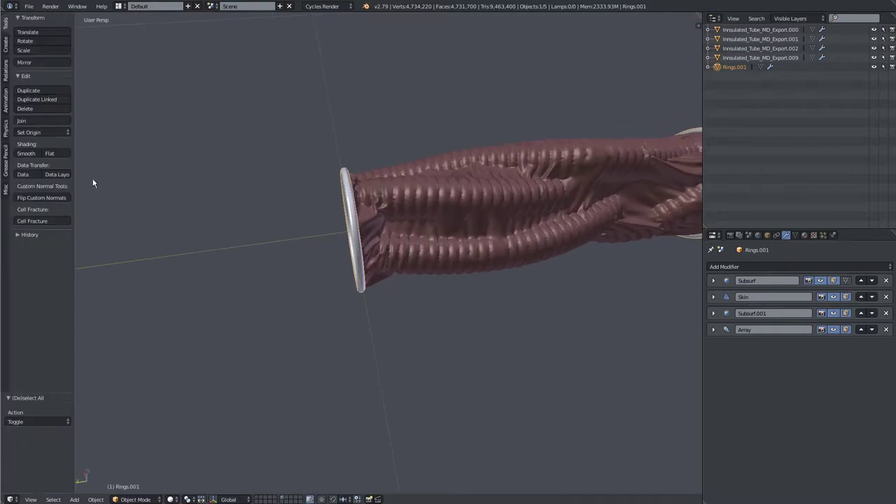
left_click(18, 159)
key("t")
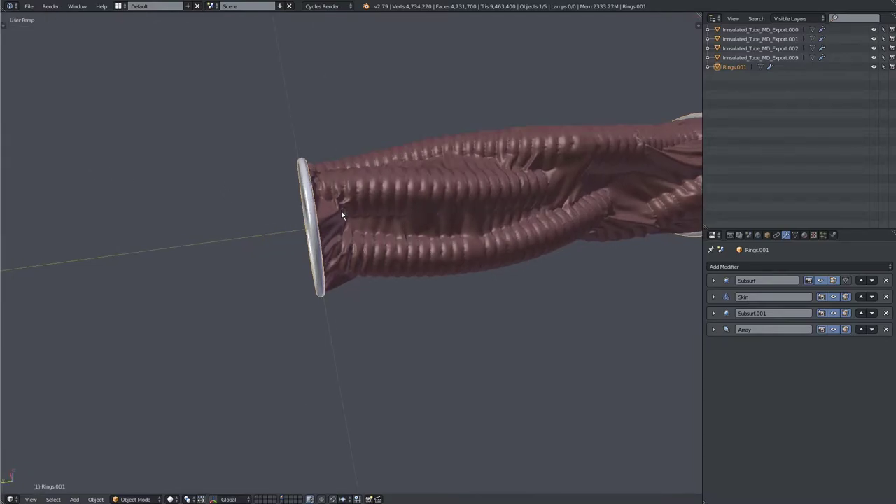
Step: Check the rings' mesh in Edit Mode and the Smooth Shading option of their Skin modifier
key("Tab")
mouse_move(340, 210)
middle_mouse_down()
mouse_move(408, 187)
mouse_move(403, 224)
mouse_move(392, 227)
middle_mouse_up()
key("a")
key("a")
key("Tab")
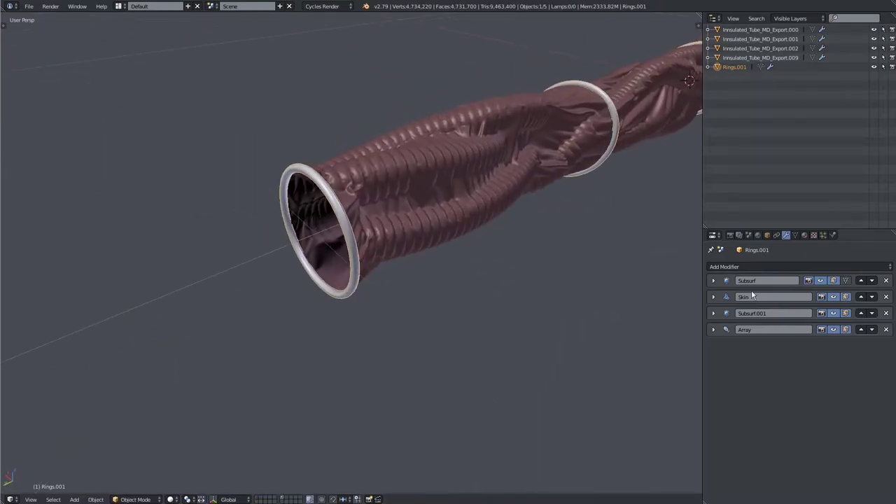
left_click(713, 297)
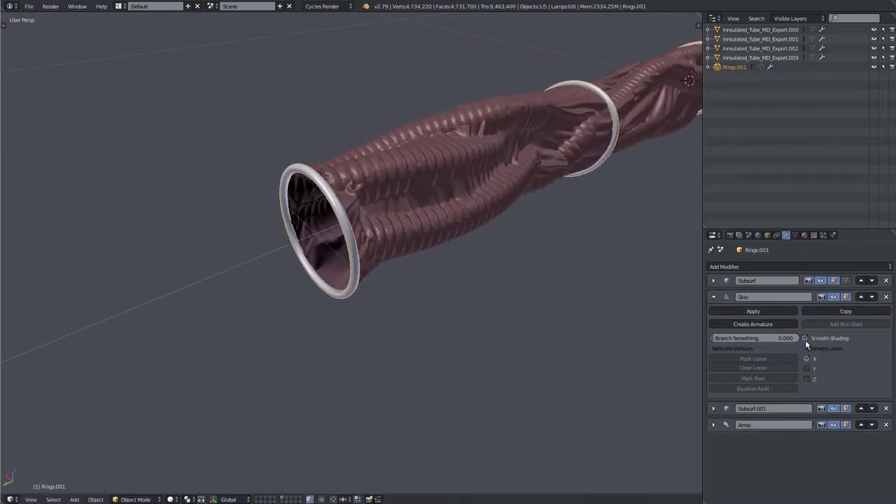
left_click(714, 297)
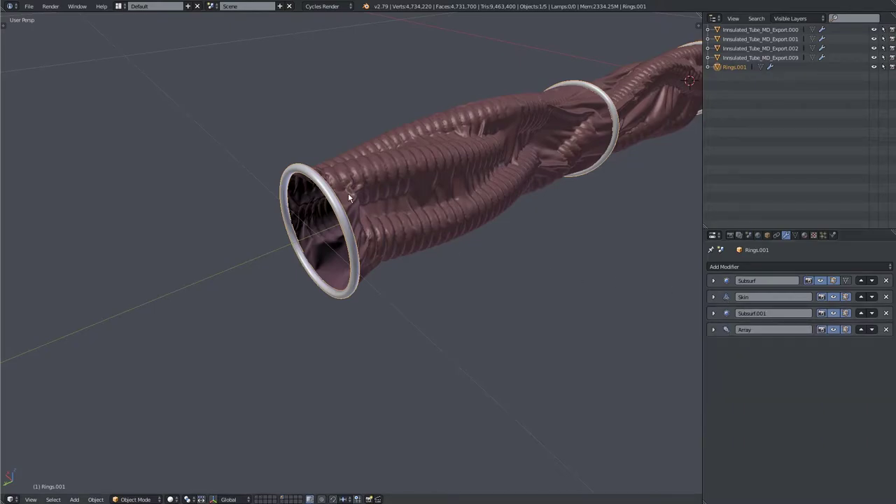
Step: Select all four tube segments and the rings and open the FBX export for the Baking folder
scroll(277, 259, "down", 6)
key("a")
left_click(29, 6)
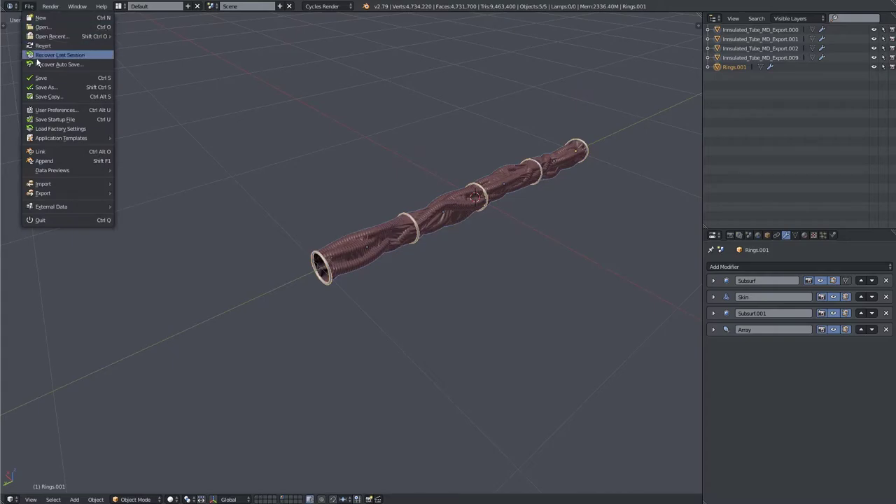
mouse_move(59, 194)
left_click(152, 220)
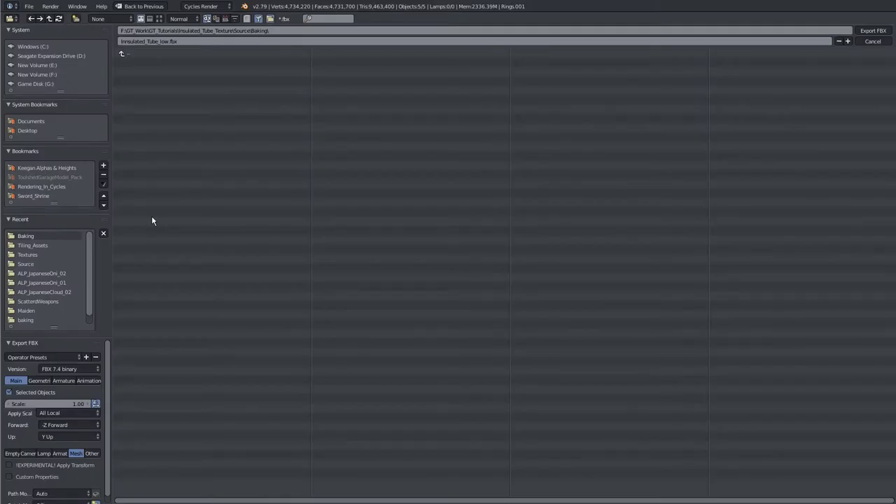
Step: Export the selected objects as FBX with Apply Modifiers and Use Modifiers Render Setting enabled and Baked Animation off
left_click_drag(92, 338, 97, 285)
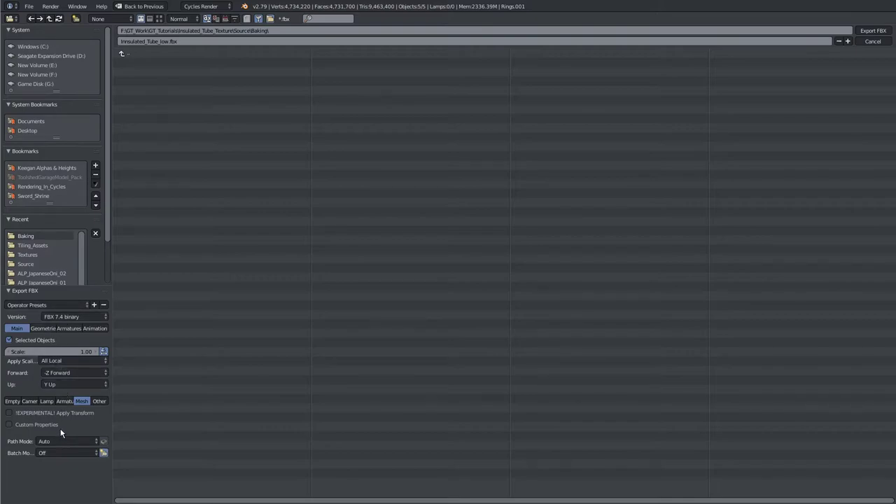
left_click(9, 339)
left_click(43, 329)
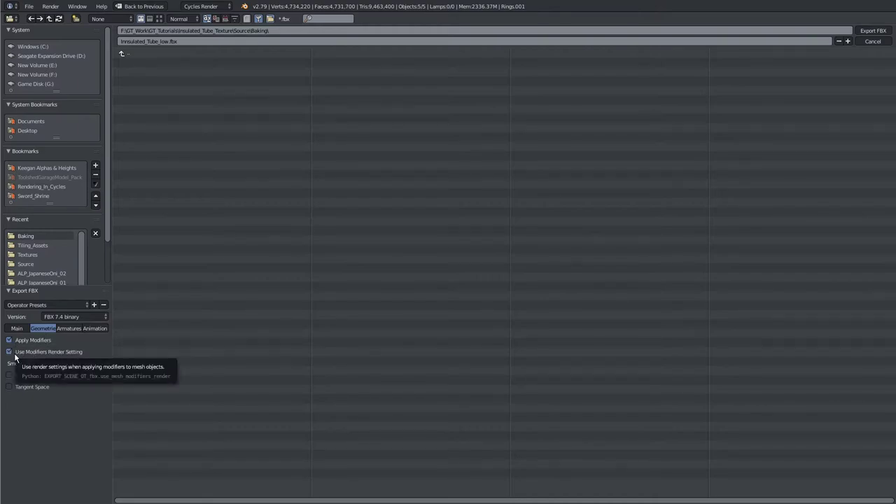
left_click(67, 328)
left_click(84, 329)
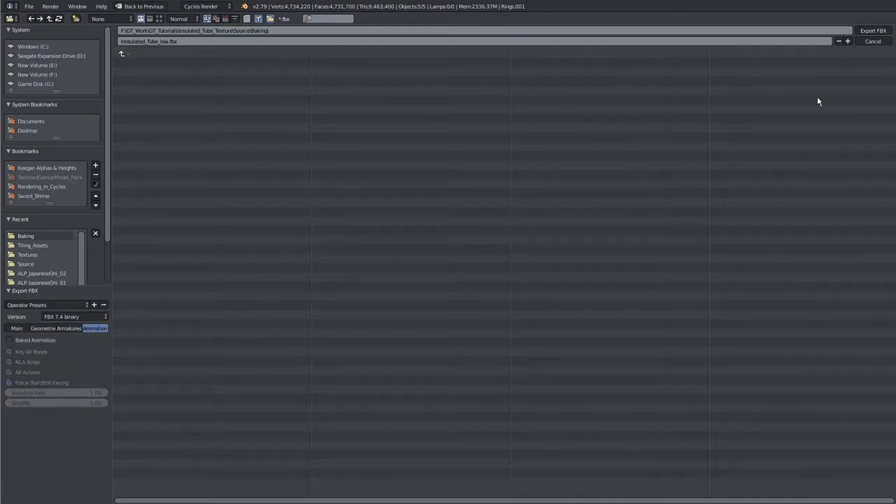
left_click(872, 31)
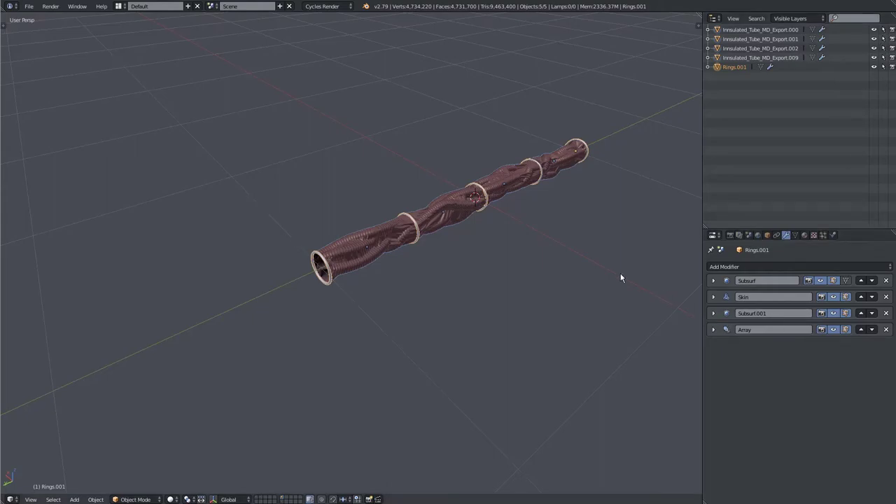
Step: Select the open end segment and examine its subdivision levels and the whole ringed tube from several angles
right_click(369, 261)
scroll(370, 261, "up", 2)
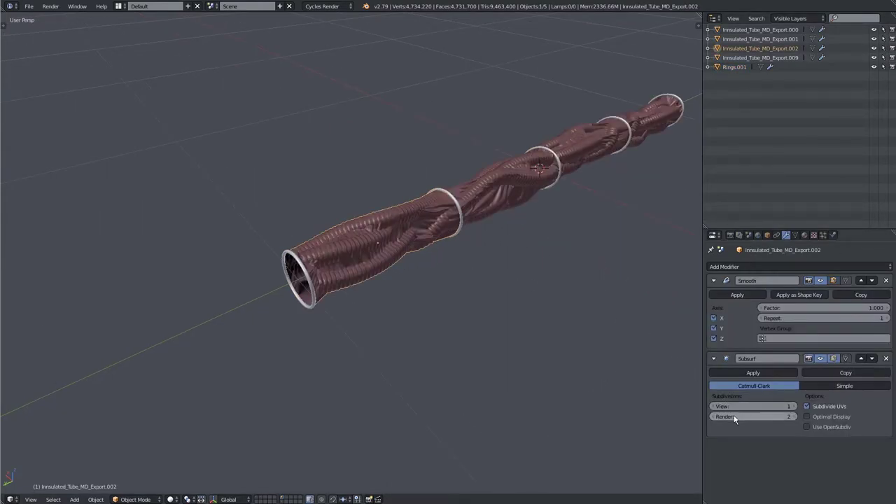
scroll(333, 285, "down", 2)
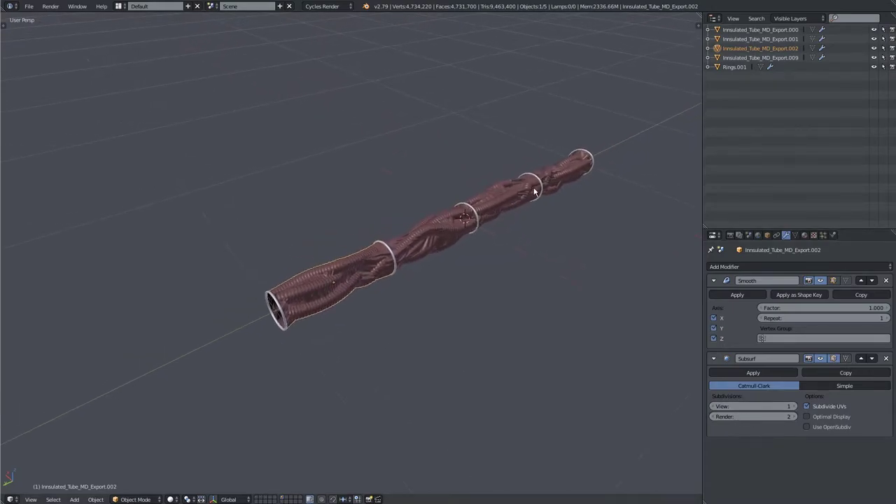
middle_click_drag(348, 263, 282, 232)
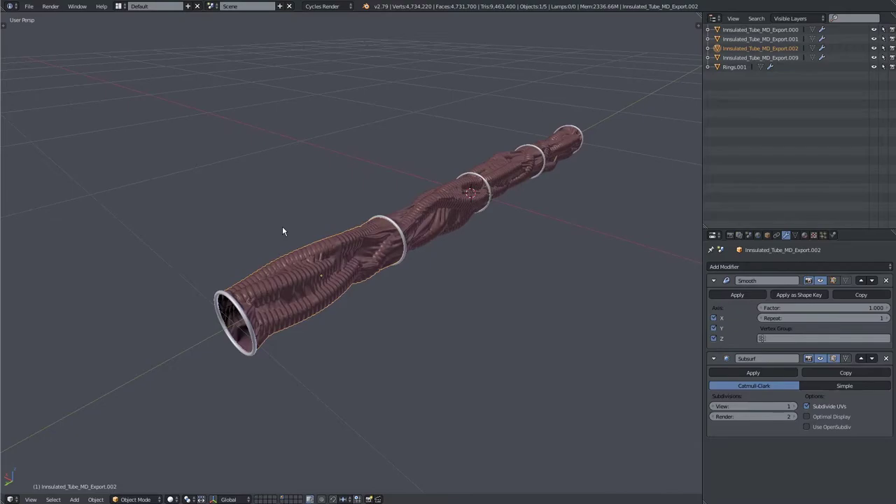
middle_click_drag(282, 226, 259, 237)
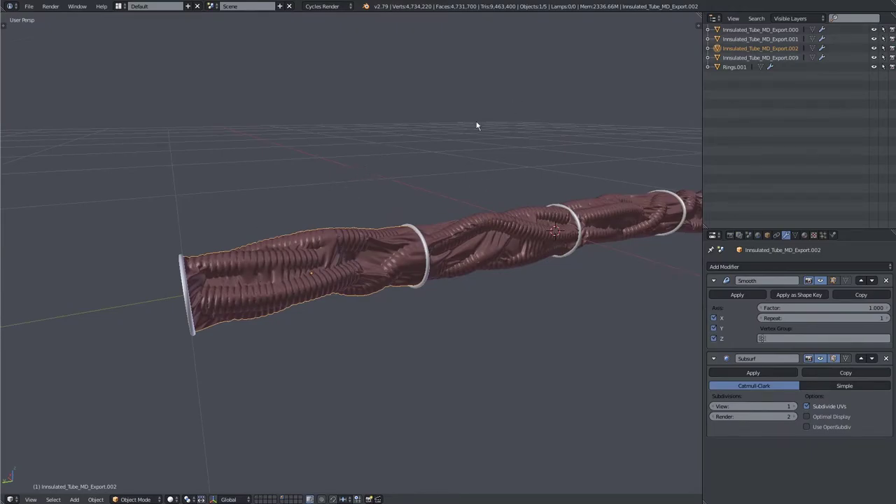
middle_click_drag(198, 361, 377, 260)
scroll(344, 253, "up", 5)
scroll(377, 260, "down", 6)
key("a")
key("a")
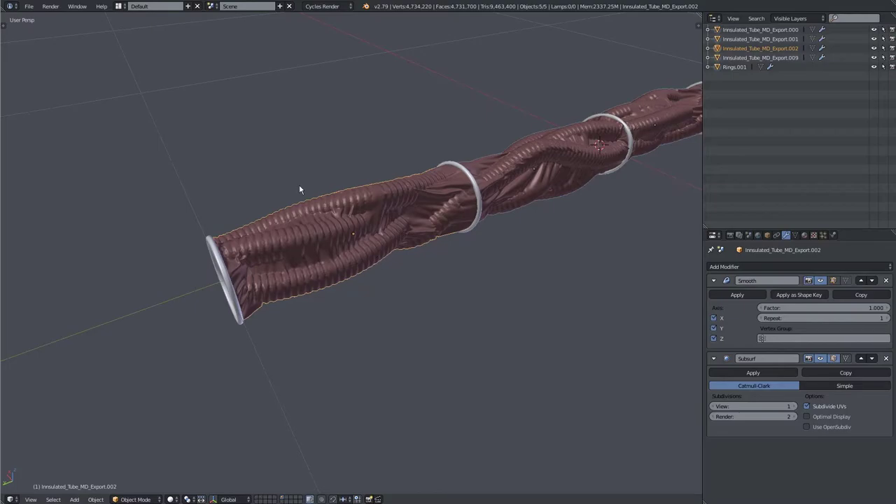
Step: Export the tube segments and rings as an FBX named Innsulated_Tube_high.fbx in the Baking folder
left_click(28, 6)
mouse_move(45, 198)
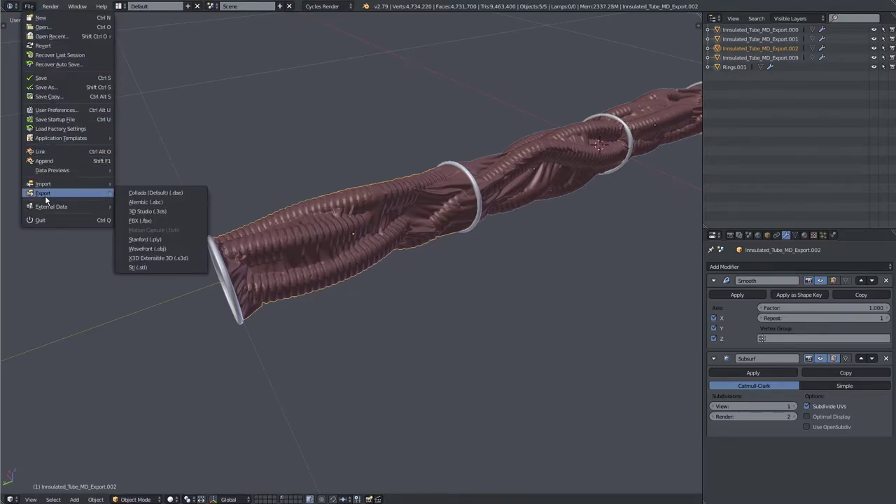
left_click(142, 221)
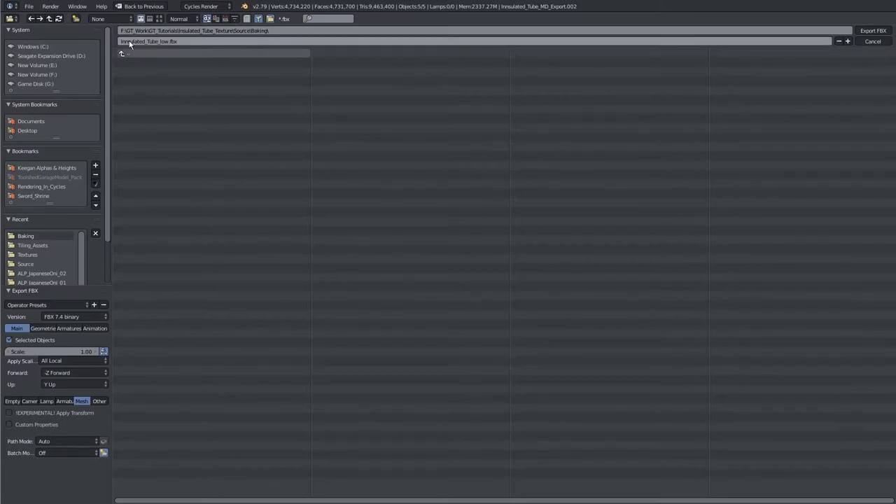
left_click(163, 41)
left_click(162, 42)
key("Delete")
key("Delete")
key("BackSpace")
type("high")
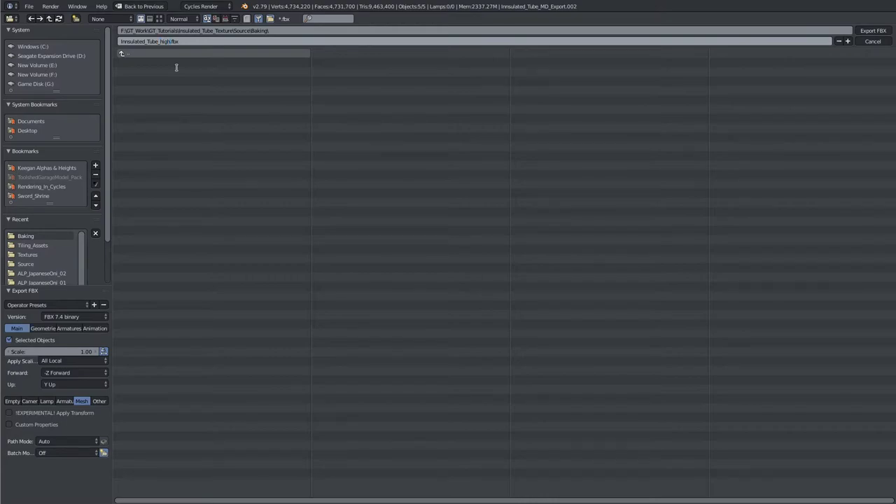
key("Return")
left_click(867, 32)
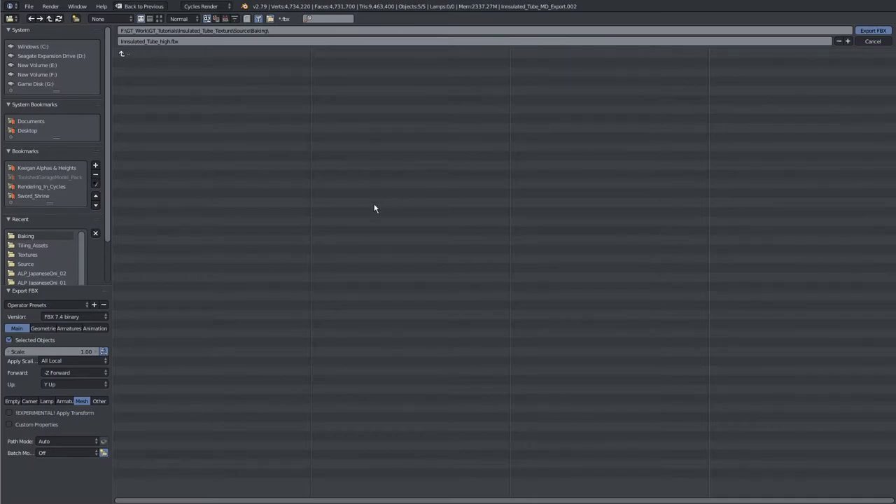
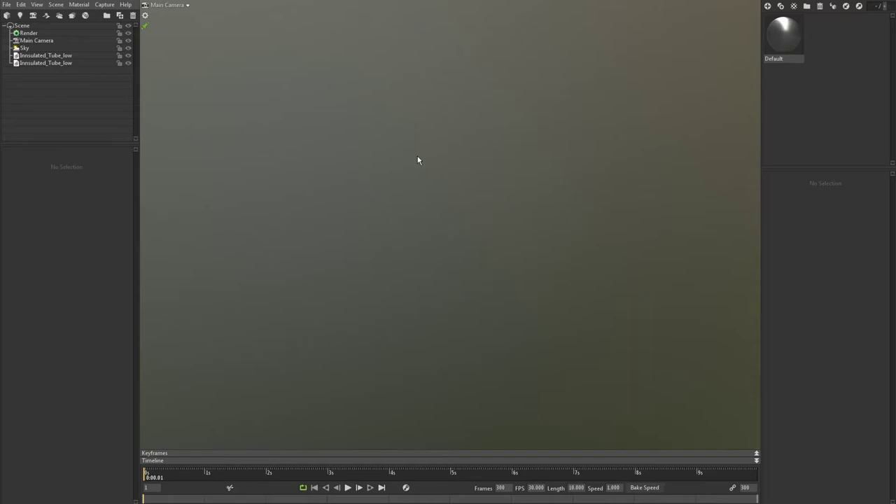
Step: Switch to Marmoset Toolbag, import Innsulated_Tube_low.fbx, and delete the two duplicate Innsulated_Tube_low entries without a mesh
left_click_drag(895, 217, 383, 136)
left_click_drag(300, 268, 231, 269)
left_click(294, 314)
left_click_drag(301, 314, 412, 276)
left_click(382, 274)
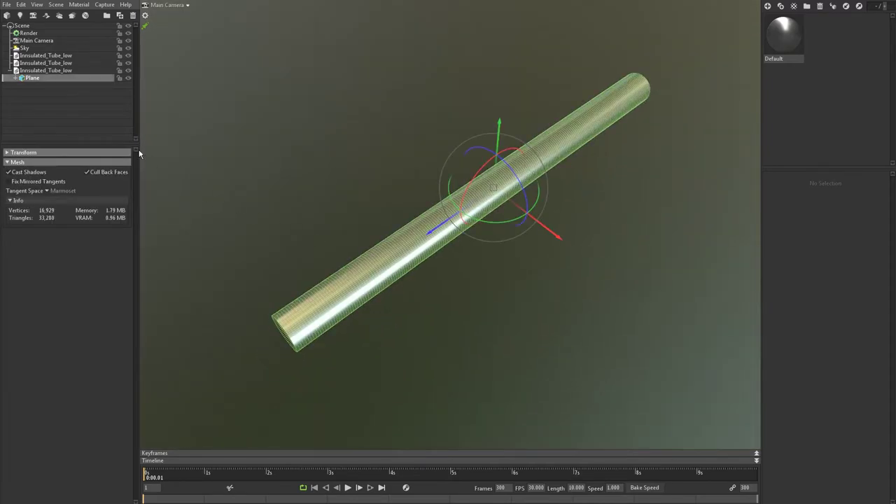
left_click(48, 64)
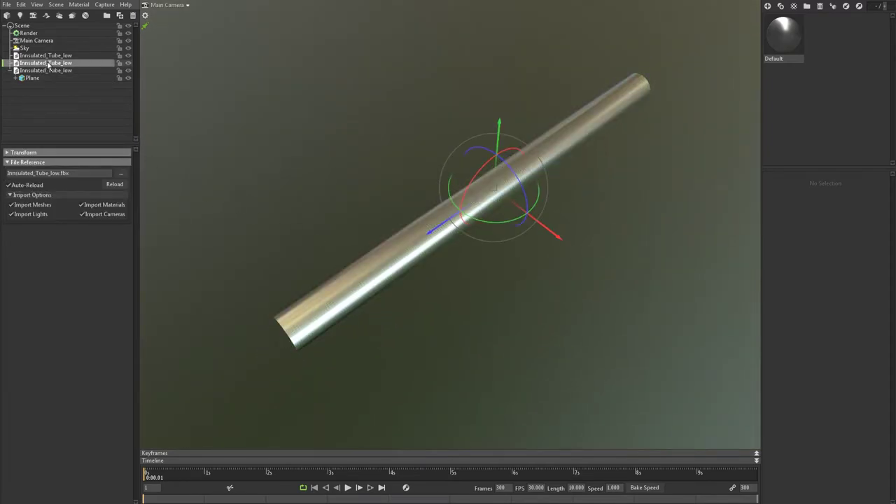
key("Delete")
left_click(62, 57)
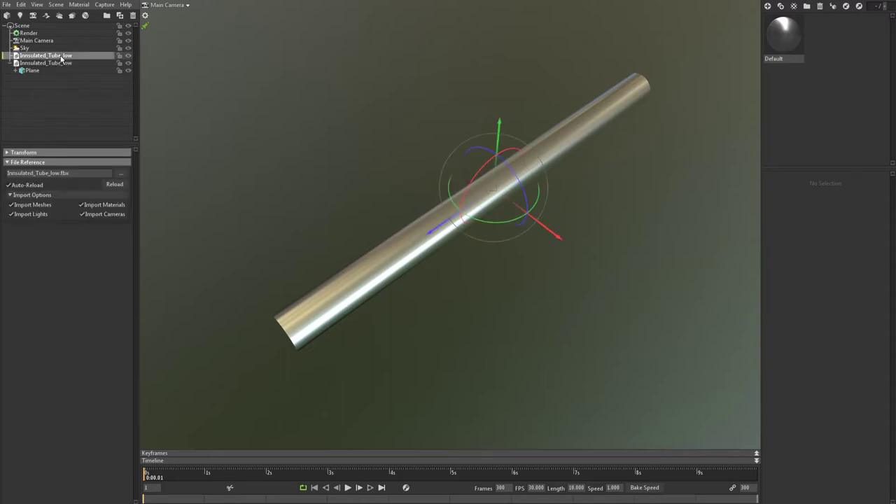
key("Delete")
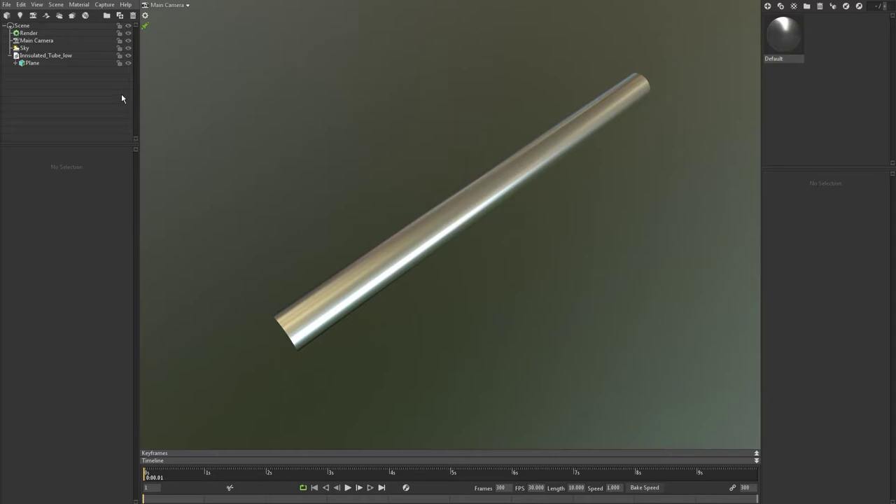
Step: Add a baker to the scene, put Innsulated_Tube_low into its Low group, and view the bake cage around the tube
left_click(72, 17)
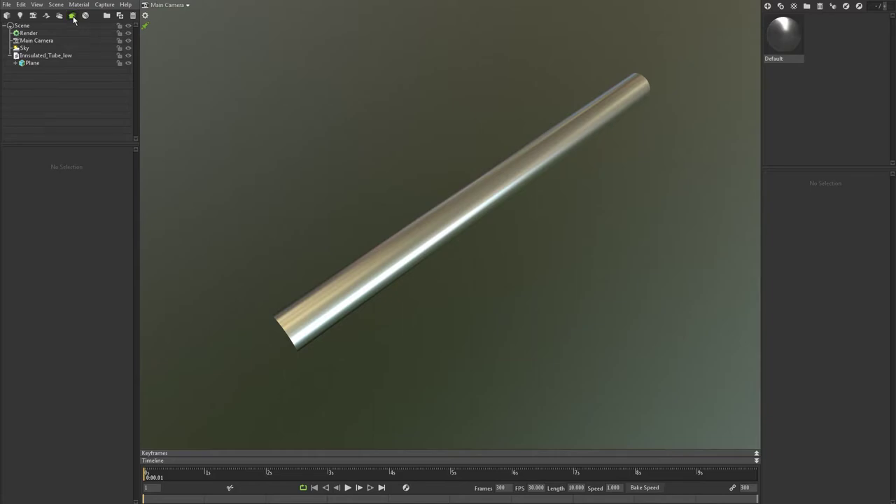
left_click(35, 55)
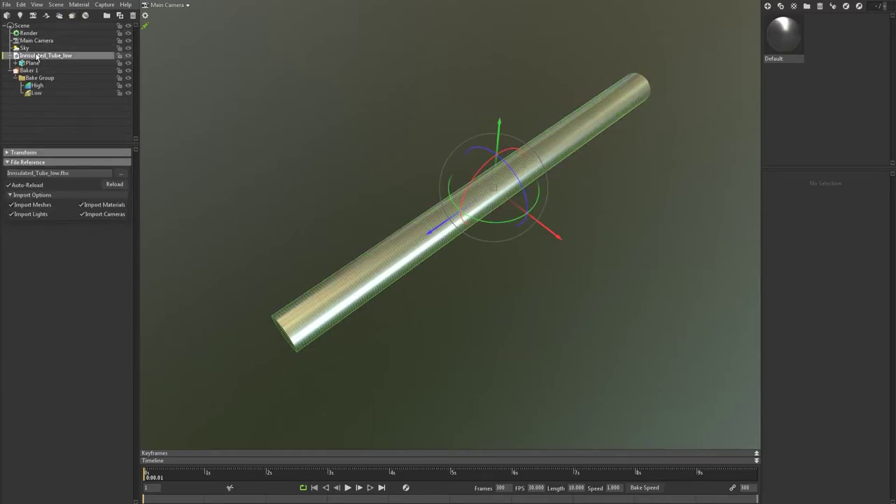
left_click_drag(50, 85, 46, 95)
left_click_drag(45, 98, 42, 97)
left_click(44, 78)
left_click_drag(238, 168, 287, 155)
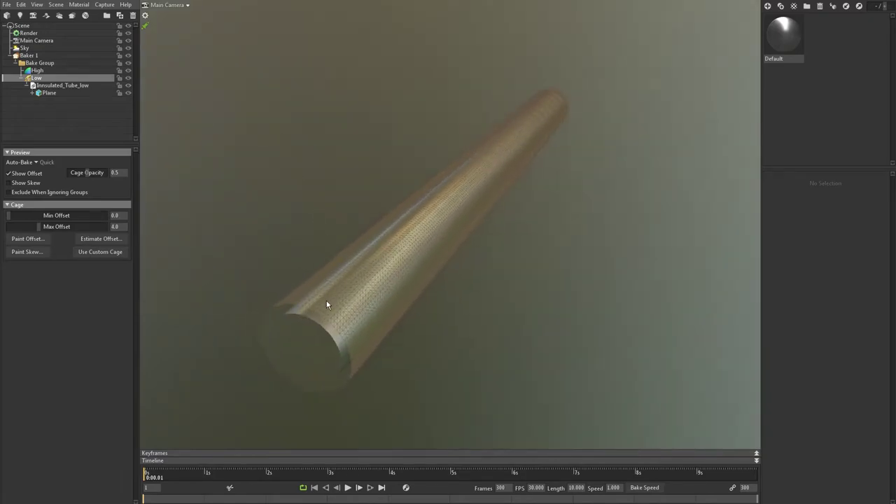
middle_click_drag(260, 230, 269, 212)
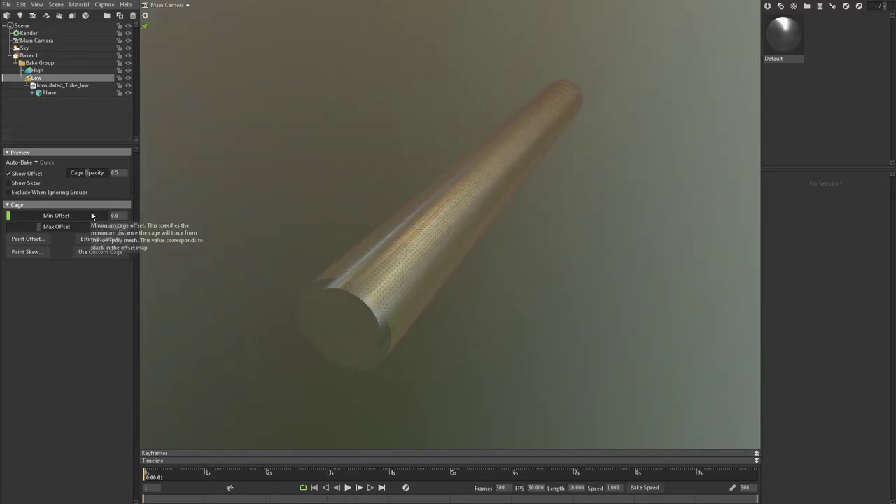
Step: Set the baker's output samples to 16x and its format to 16 Bits/Channel
left_click(40, 54)
left_click_drag(199, 172, 196, 194)
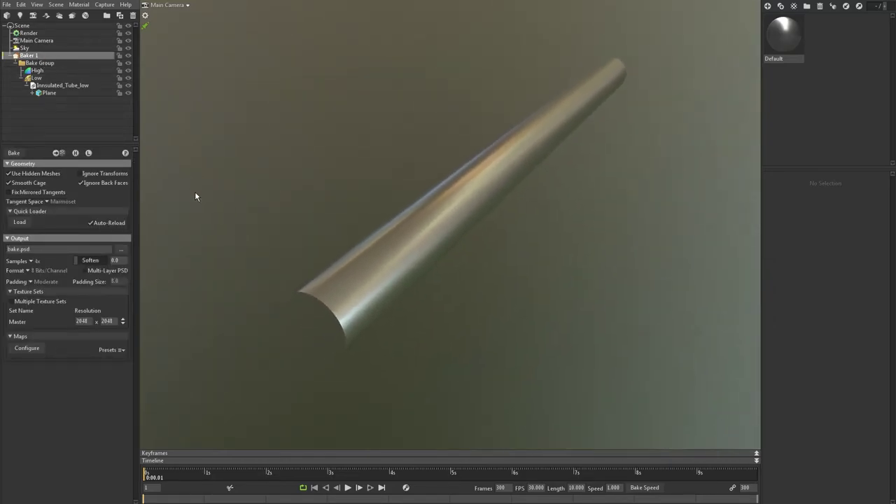
left_click(31, 260)
left_click(45, 278)
left_click(28, 272)
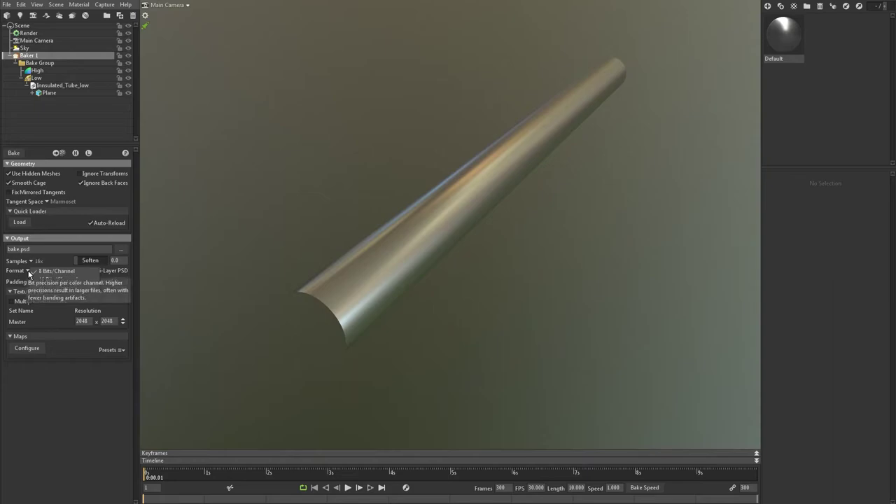
left_click(48, 280)
mouse_move(243, 238)
left_mouse_down()
mouse_move(238, 247)
mouse_move(260, 231)
left_mouse_up()
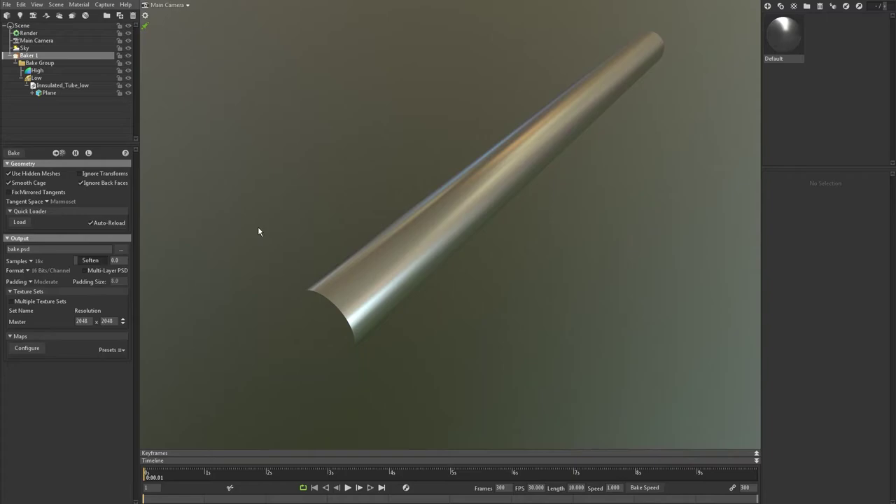
Step: Configure the baker to output Normals, Height, Ambient Occlusion and Curvature maps
left_click(35, 348)
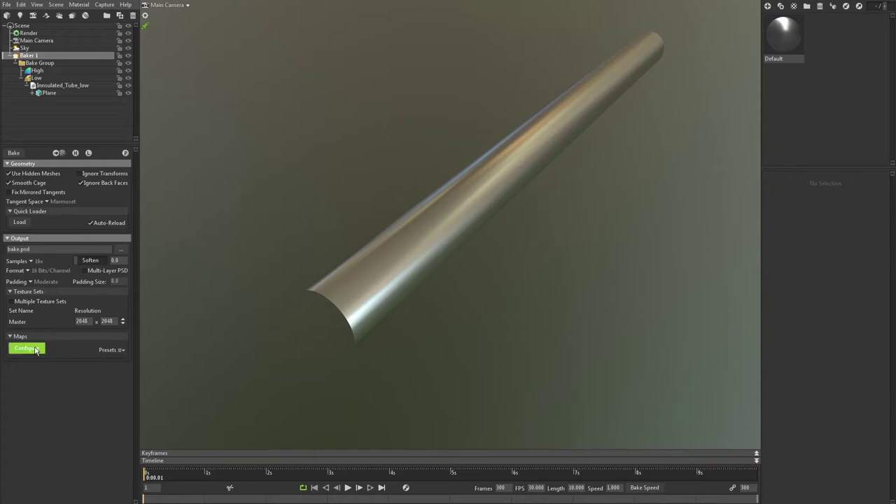
left_click(35, 348)
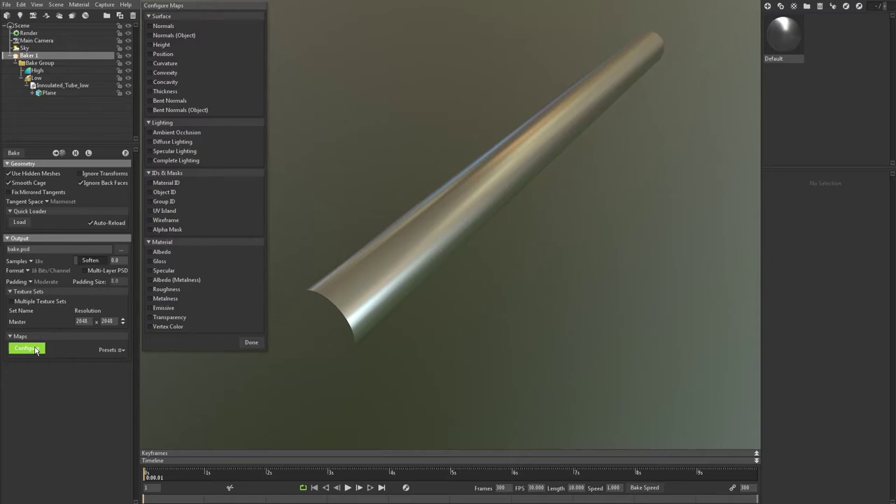
left_click(161, 27)
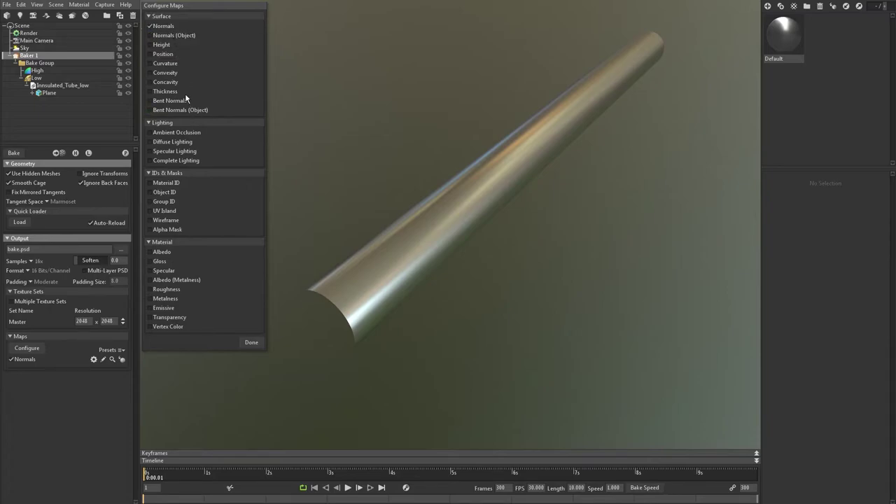
left_click(160, 46)
left_click(161, 133)
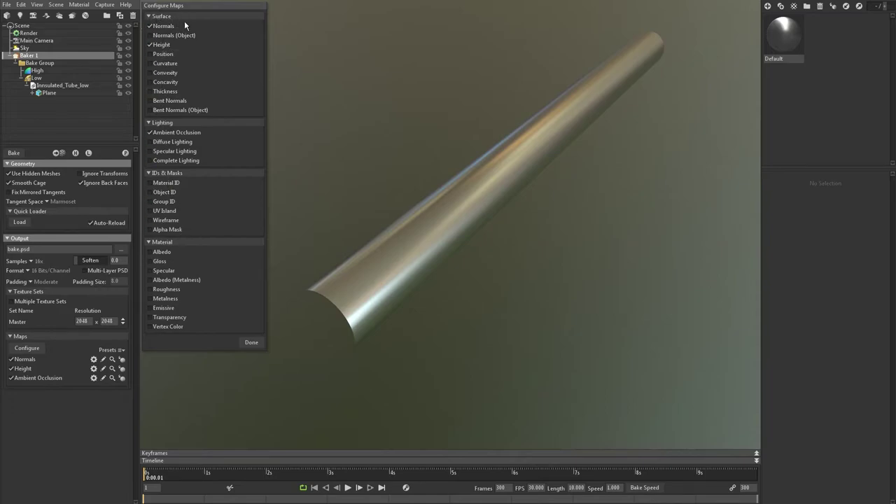
left_click(155, 65)
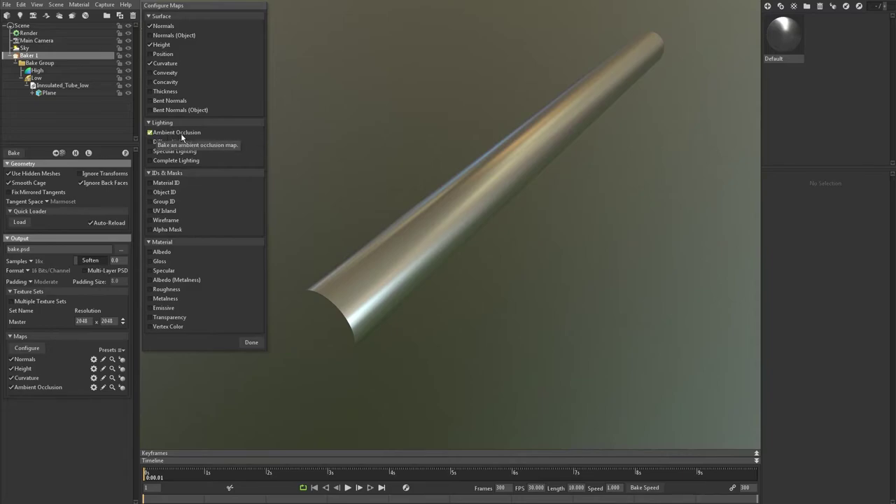
left_click(251, 342)
Step: Import Innsulated_Tube_high into the scene and hide the Low group to view the detailed tube alone
left_click_drag(263, 327, 316, 213)
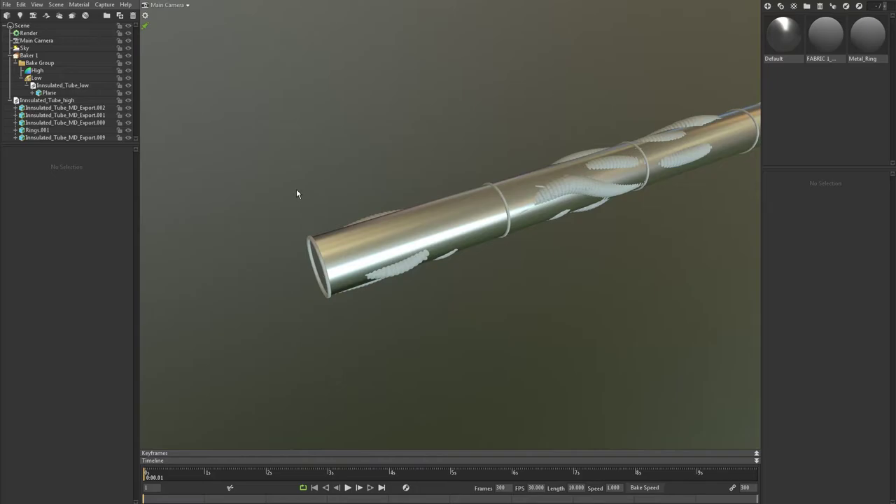
left_click_drag(297, 194, 284, 219)
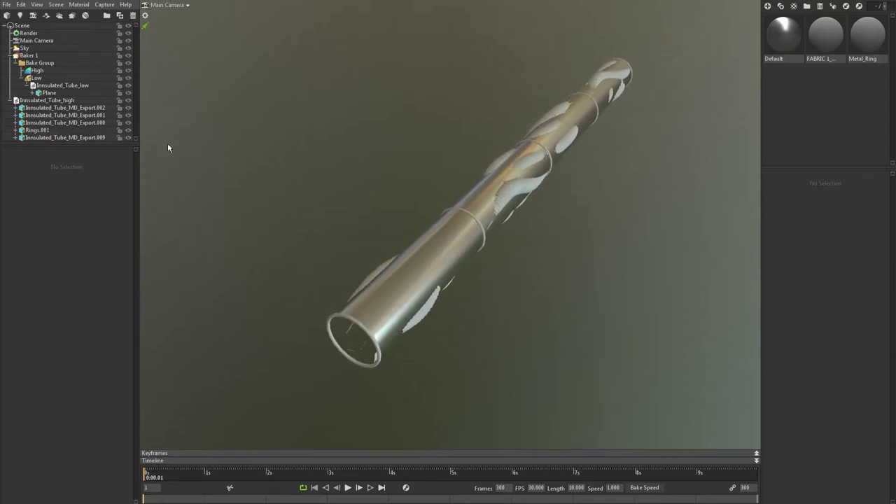
left_click(129, 78)
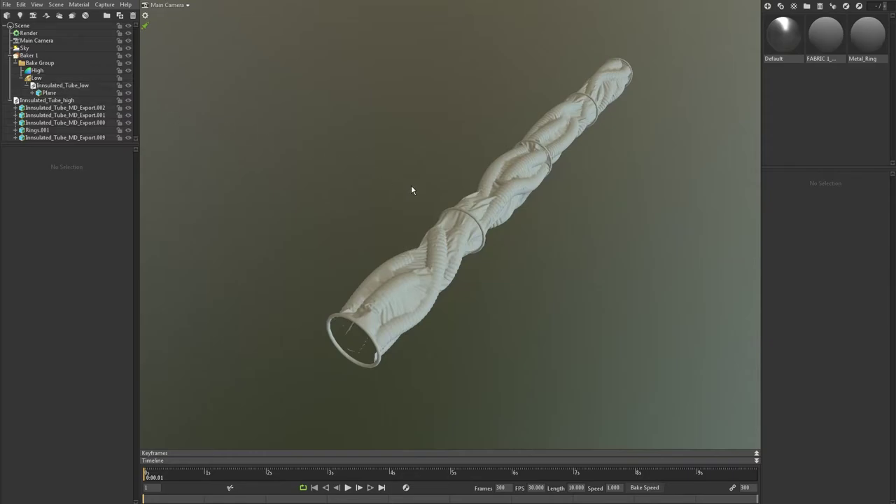
scroll(440, 208, "up", 2)
left_click_drag(440, 206, 359, 145)
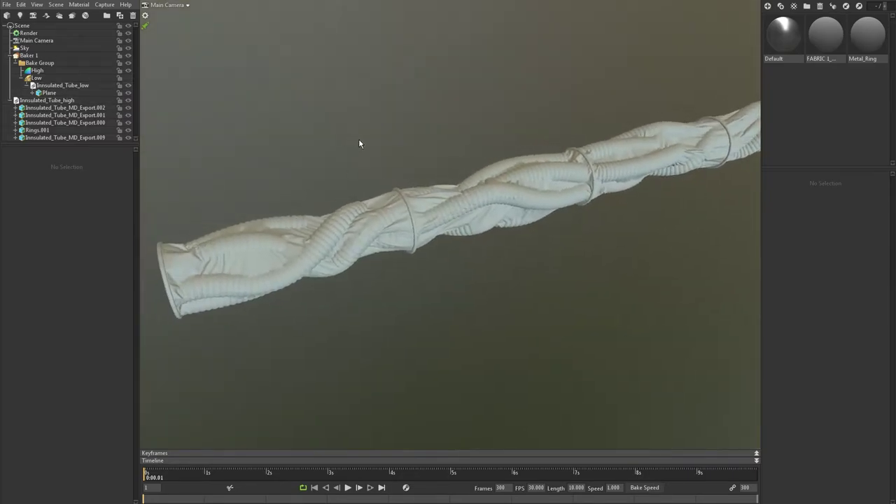
Step: Check the imported fabric and Metal_Ring materials and add an Albedo map to the baker's output maps
left_click(828, 39)
left_click(858, 41)
left_click(832, 36)
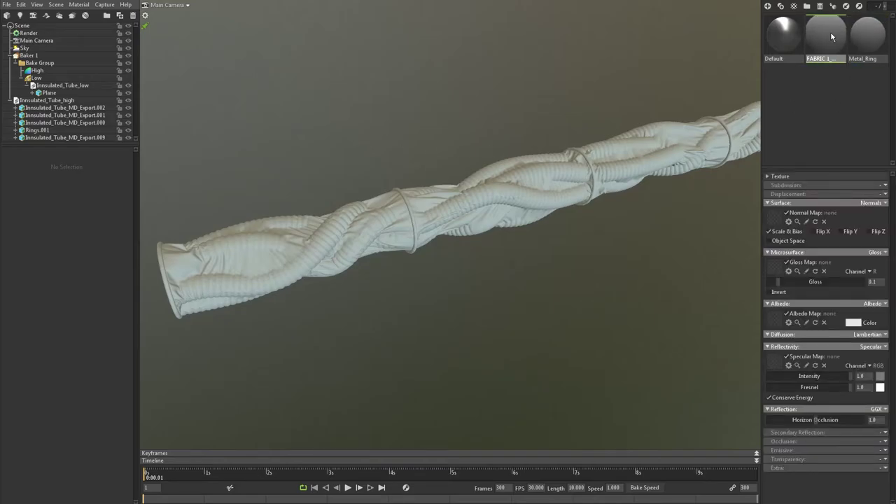
left_click(37, 57)
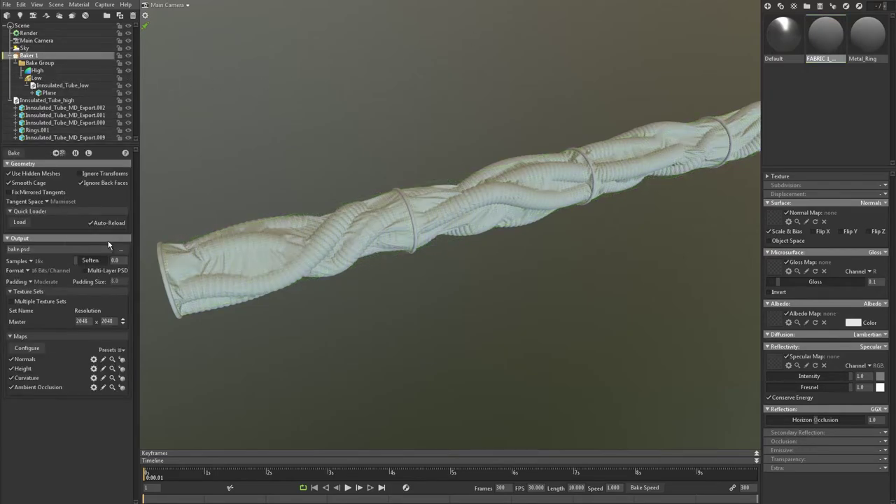
left_click_drag(248, 187, 297, 258)
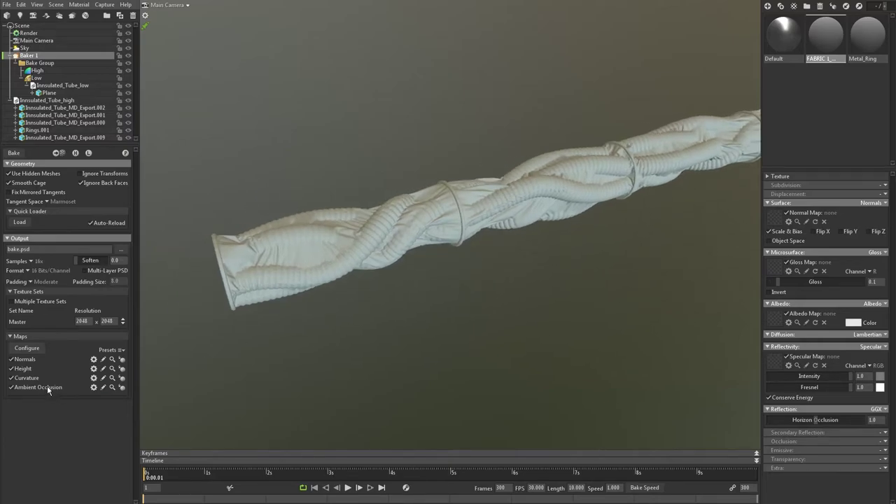
left_click(27, 347)
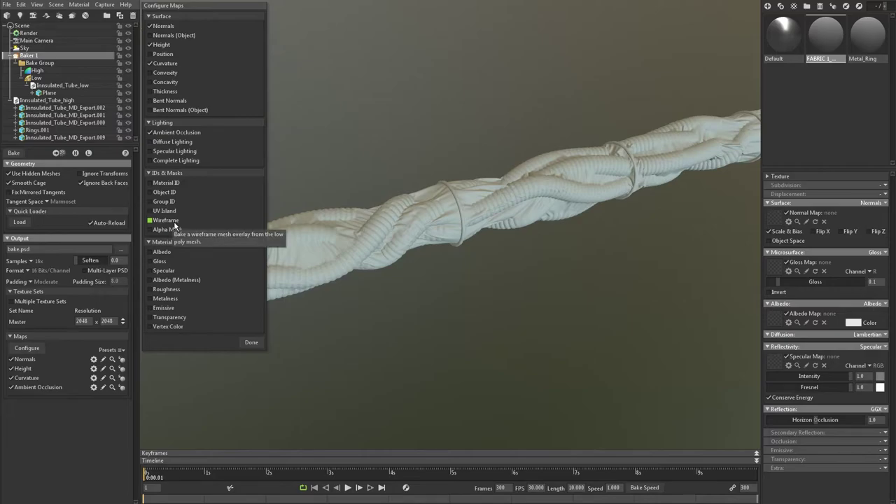
left_click(154, 252)
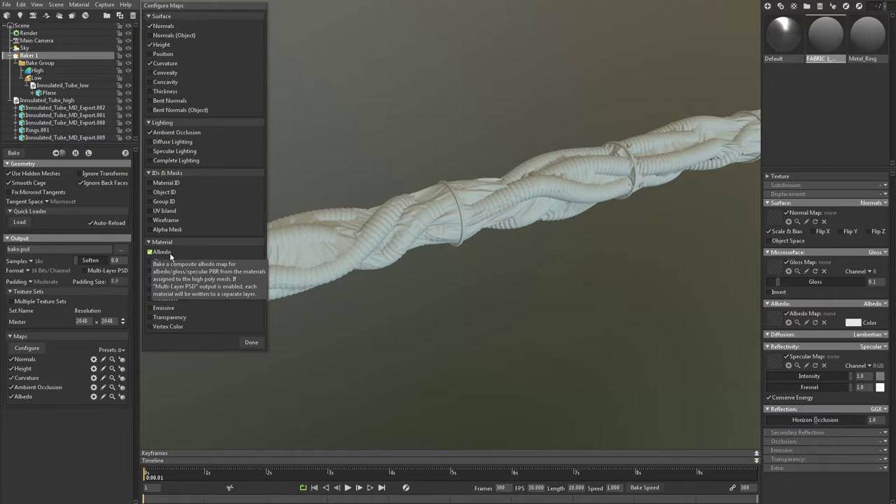
left_click(250, 343)
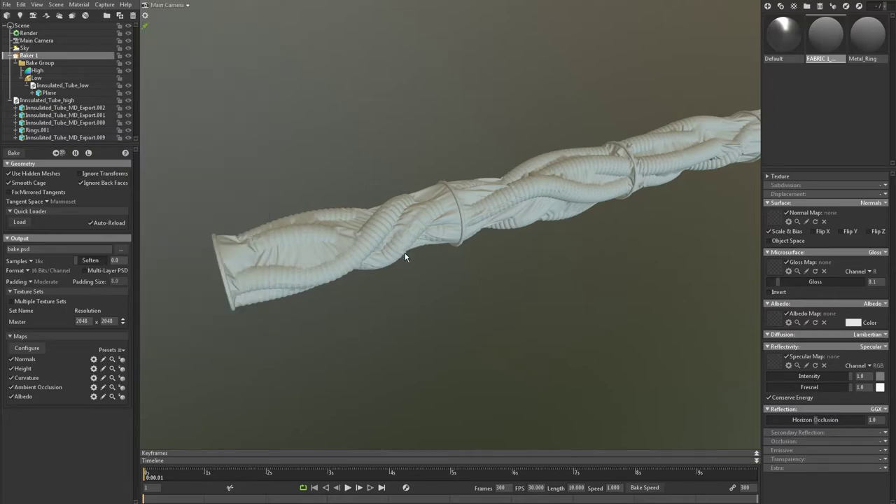
Step: Set the fabric material's albedo color to pure red (ff0000)
left_click_drag(404, 258, 462, 263)
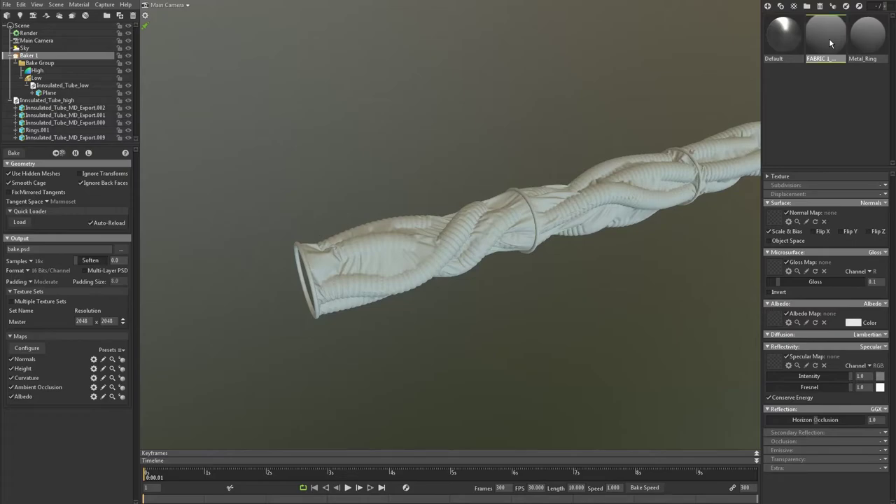
left_click(856, 322)
left_click_drag(213, 420, 268, 363)
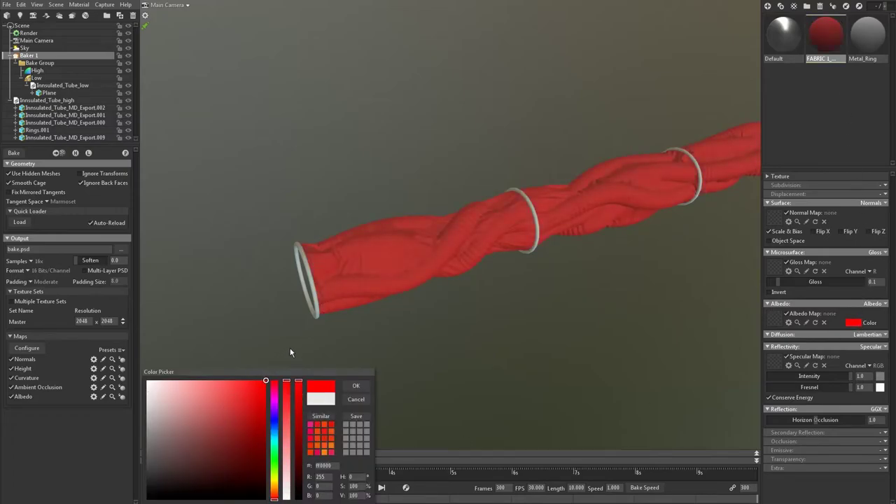
left_click(354, 387)
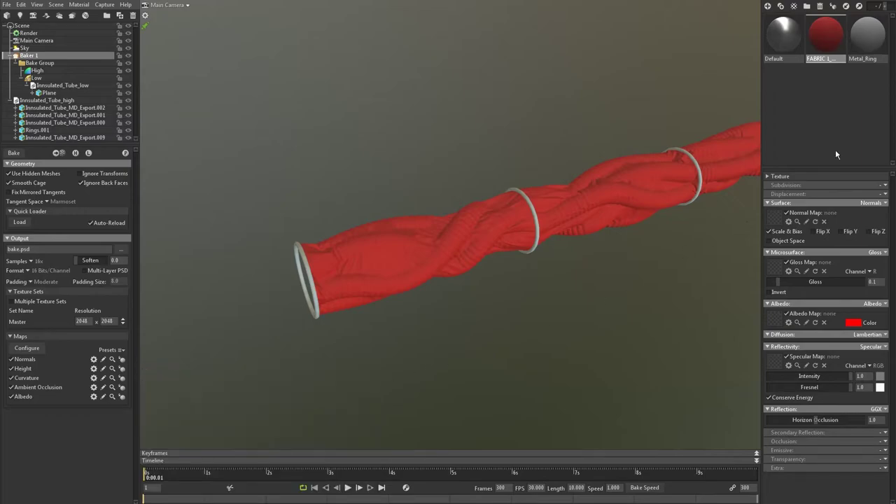
Step: Set the Metal_Ring material's albedo color to pure green (00ff00)
left_click(872, 46)
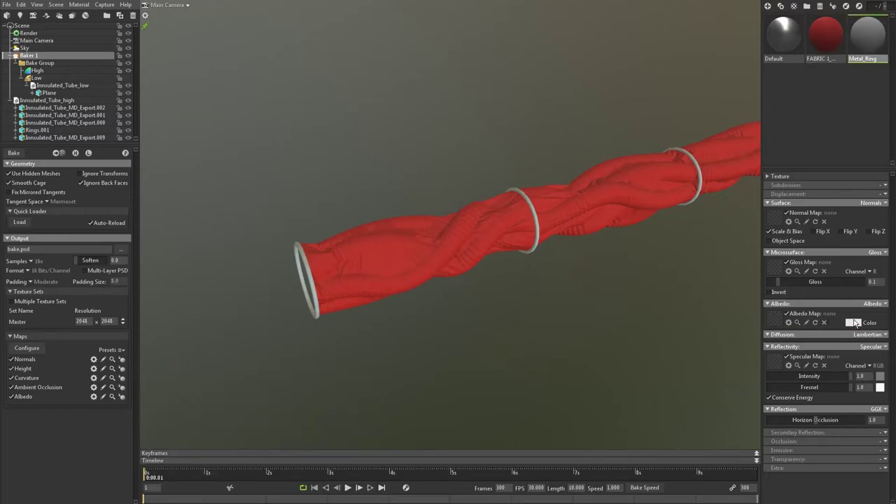
left_click(852, 323)
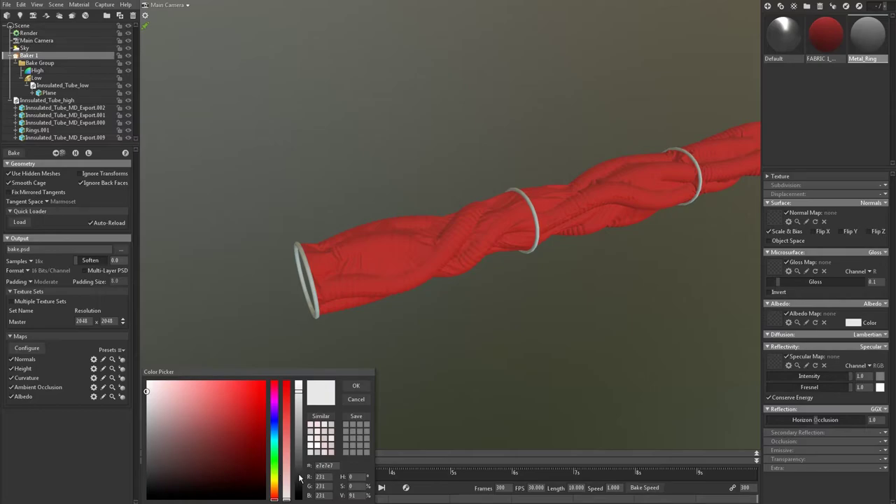
left_click(274, 464)
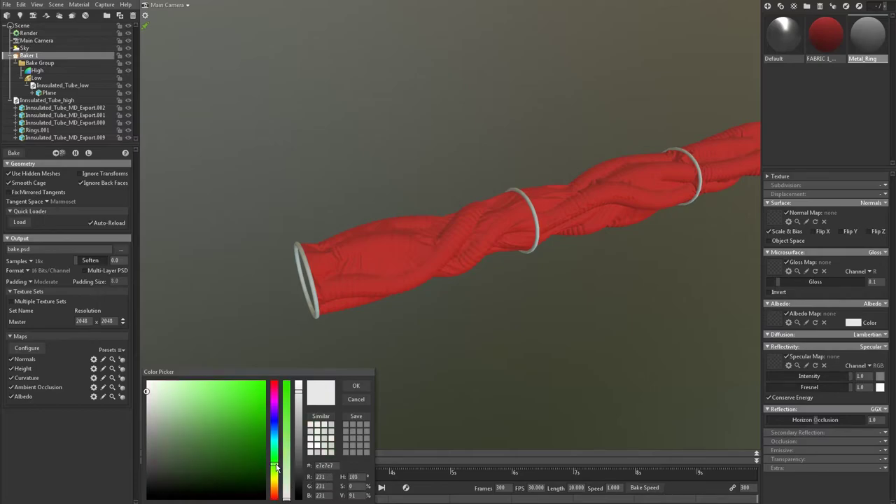
left_click(265, 382)
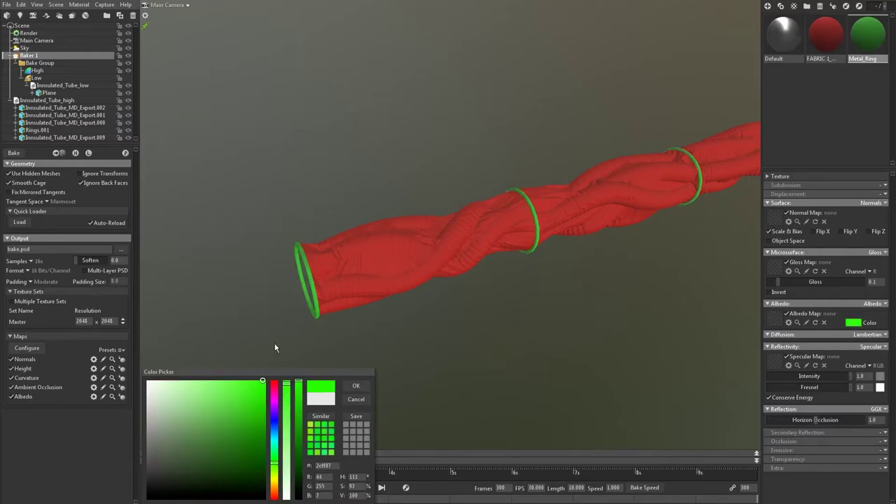
double_click(319, 477)
type("0")
key("Return")
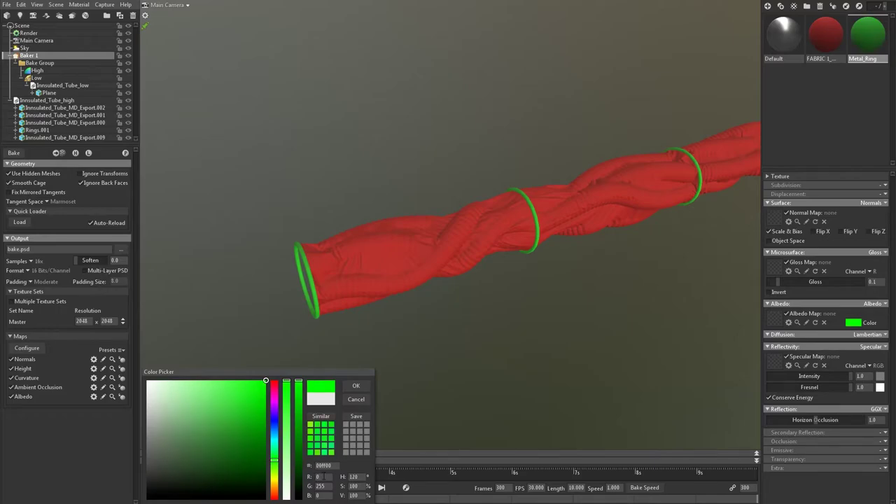
left_click(355, 385)
Step: Move the Innsulated_Tube_high model into the baker's High group
left_click_drag(401, 345, 432, 351)
left_click_drag(312, 263, 337, 237)
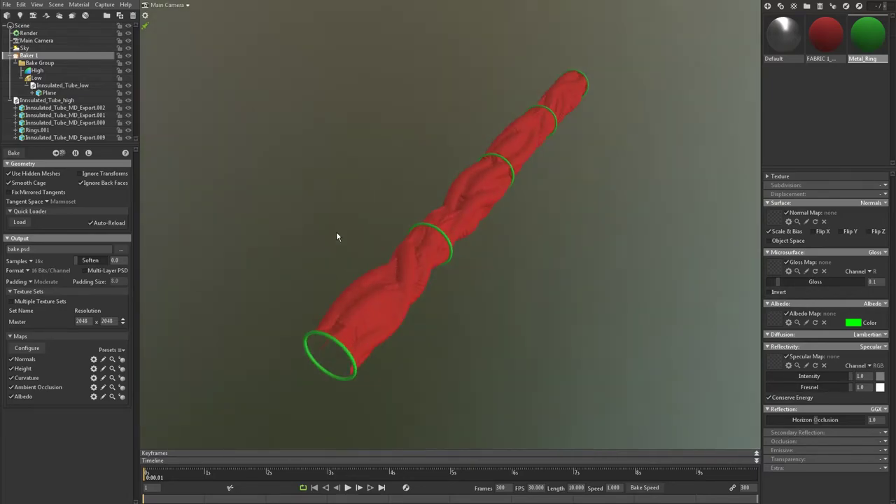
left_click(21, 102)
left_click_drag(21, 103, 32, 79)
Step: Select the Low group to display its cage over the detailed tube and make the low-poly mesh visible
left_click(40, 86)
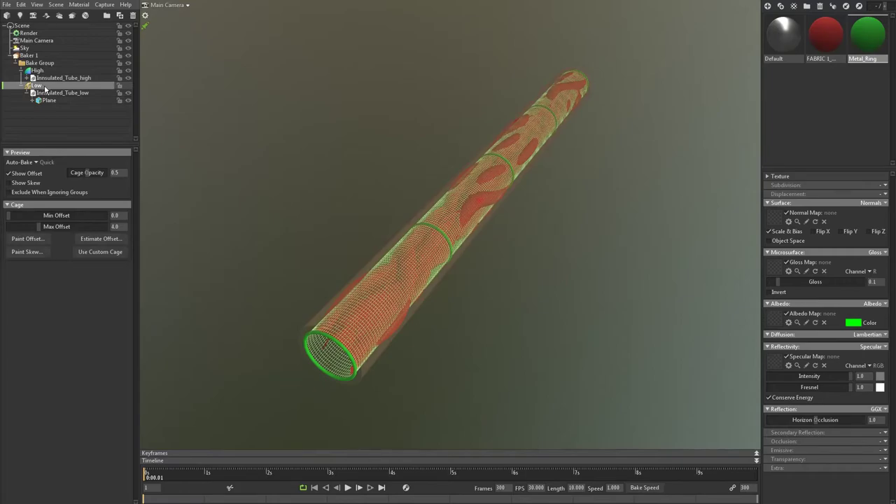
left_click_drag(282, 217, 297, 171)
middle_click_drag(298, 169, 327, 183)
scroll(326, 183, "up", 4)
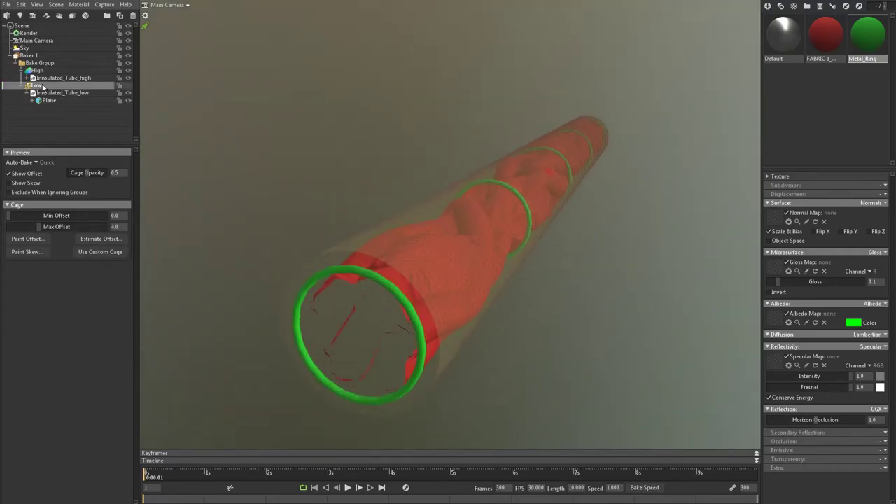
left_click(128, 86)
Step: Increase the Low group's cage Max Offset to 4.672 to enclose the protruding fabric folds
scroll(282, 161, "up", 3)
left_click_drag(281, 165, 368, 220)
scroll(287, 153, "up", 3)
scroll(477, 235, "up", 6)
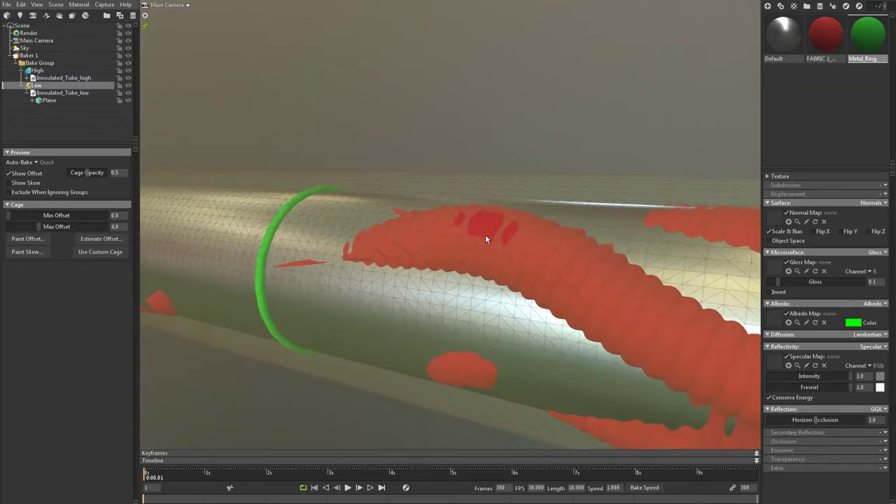
left_click_drag(512, 243, 364, 236)
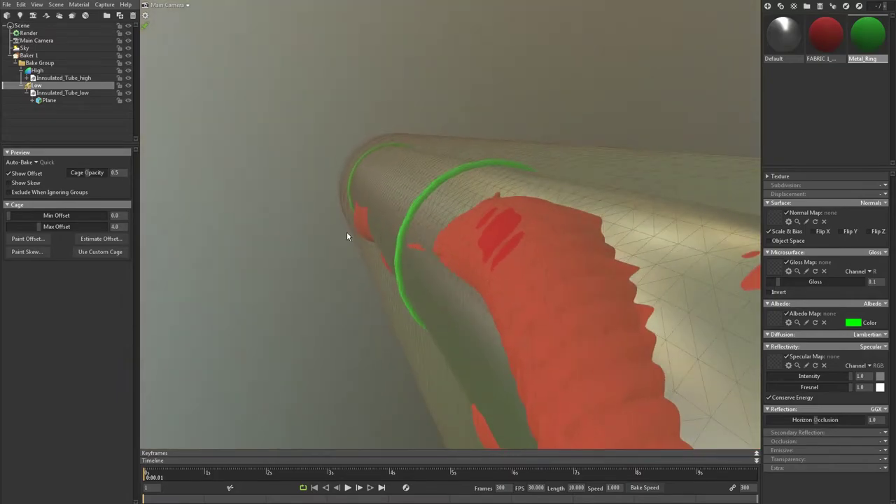
left_click_drag(41, 231, 39, 226)
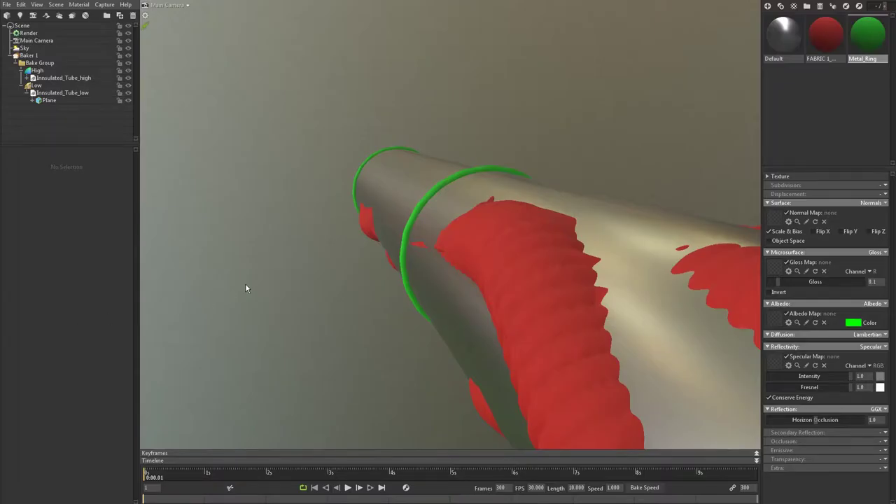
Step: Examine the Low group's cage from the ring end and along the tube for fabric poking outside it
left_click_drag(246, 287, 265, 196)
left_click(63, 85)
left_click_drag(489, 214, 381, 159)
left_click_drag(445, 201, 436, 284)
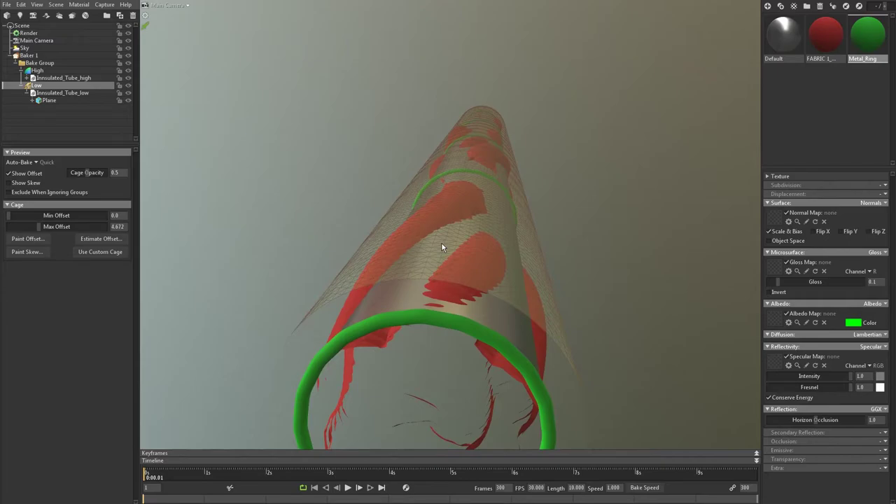
scroll(396, 189, "down", 5)
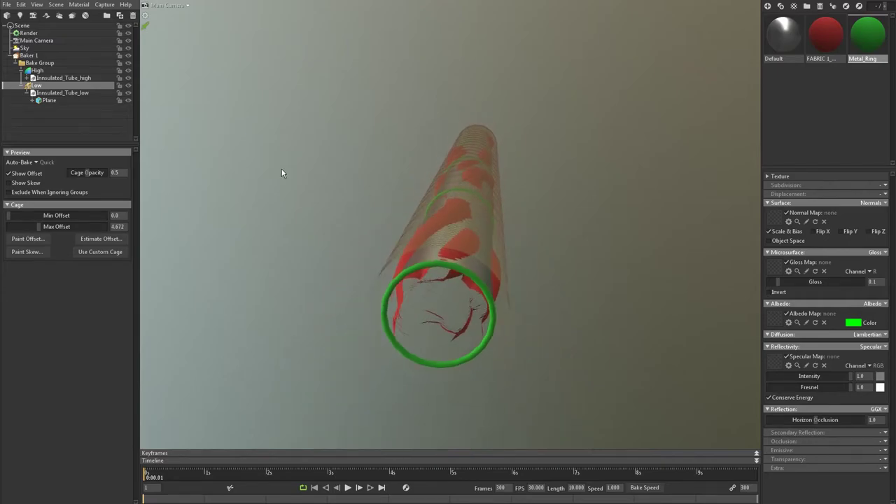
left_click_drag(281, 170, 277, 190)
middle_click_drag(277, 190, 332, 179)
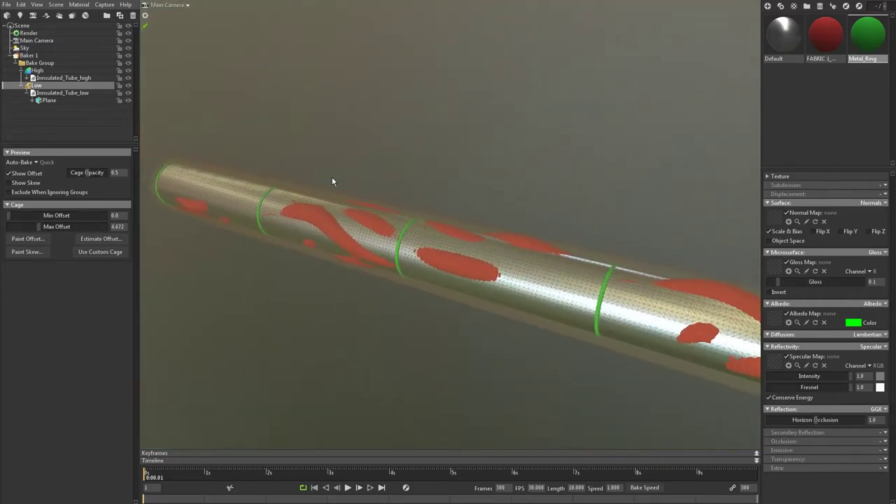
Step: Review Baker 1's Normals map flip options and the Height map's inner and outer distance settings
left_click(38, 55)
left_click_drag(274, 298, 306, 296)
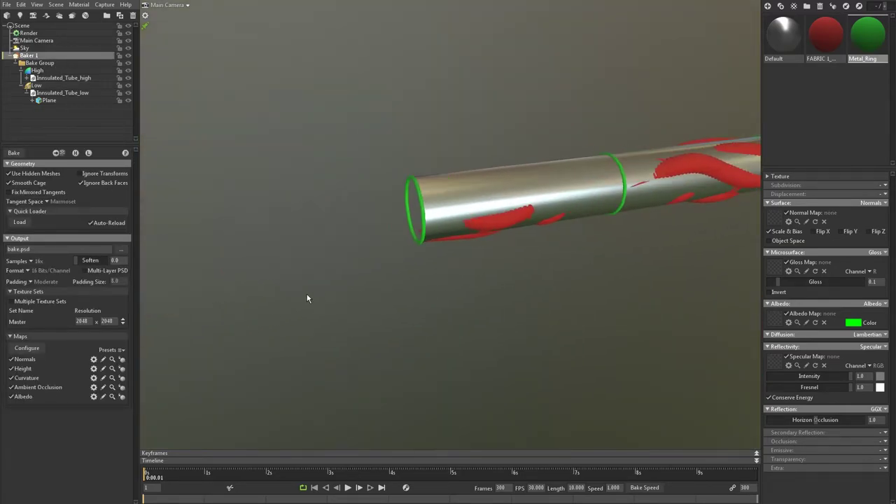
left_click(94, 359)
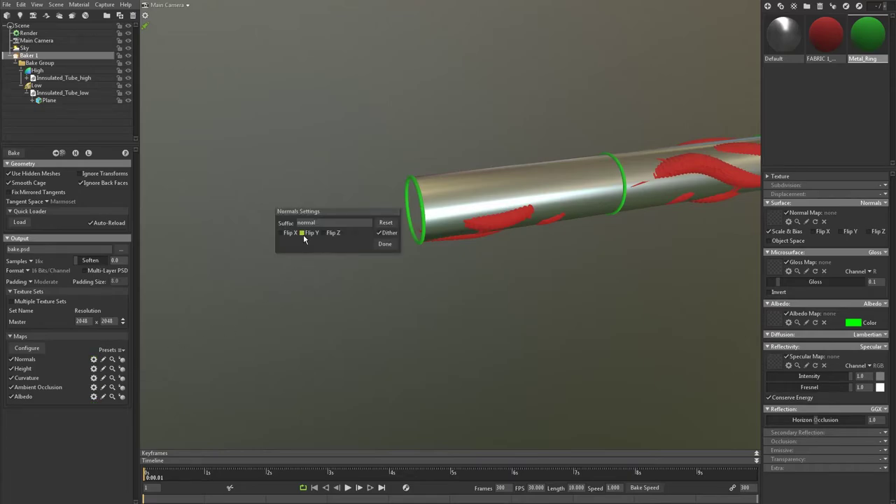
left_click(385, 244)
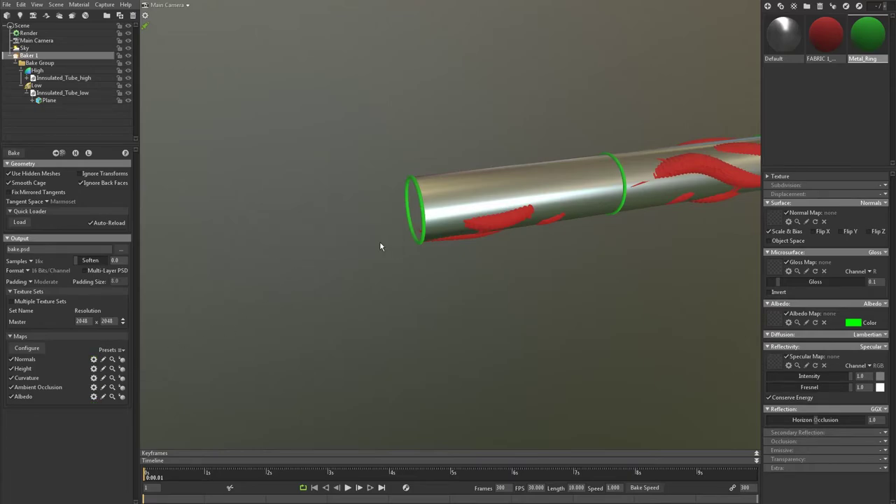
left_click(93, 369)
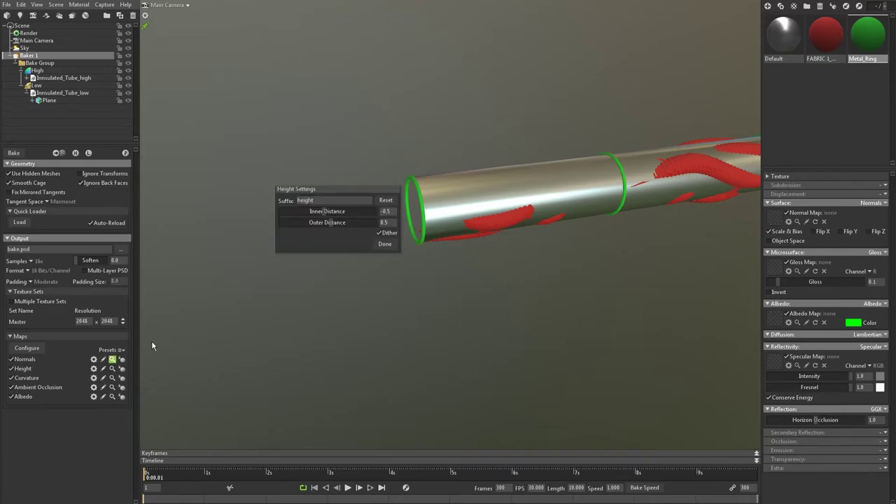
left_click(384, 243)
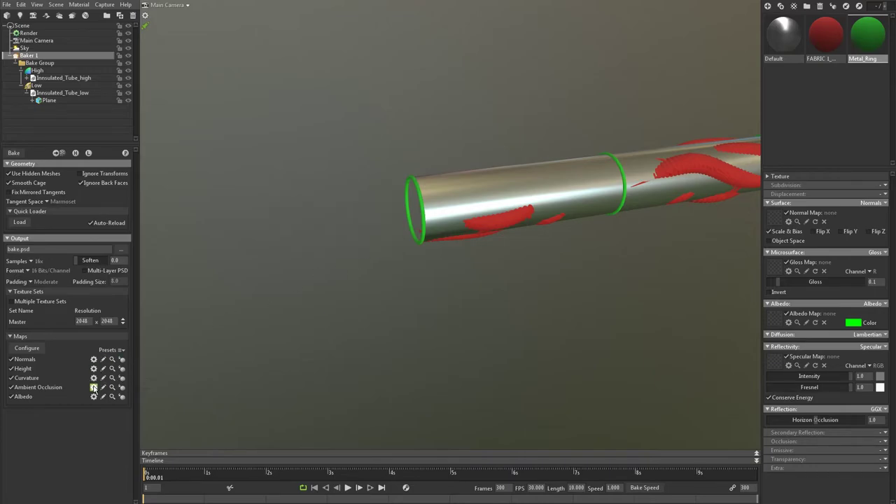
Step: Review the baker's Ambient Occlusion and Albedo map settings
left_click(94, 387)
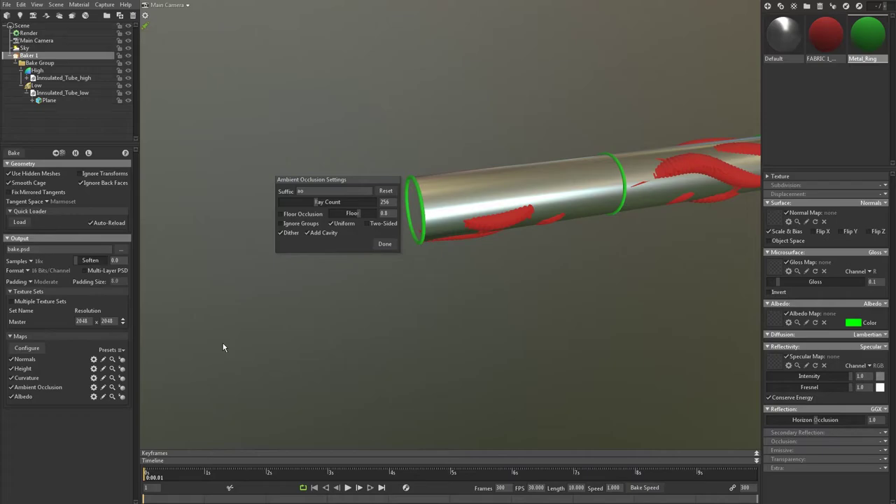
left_click(381, 245)
left_click(94, 396)
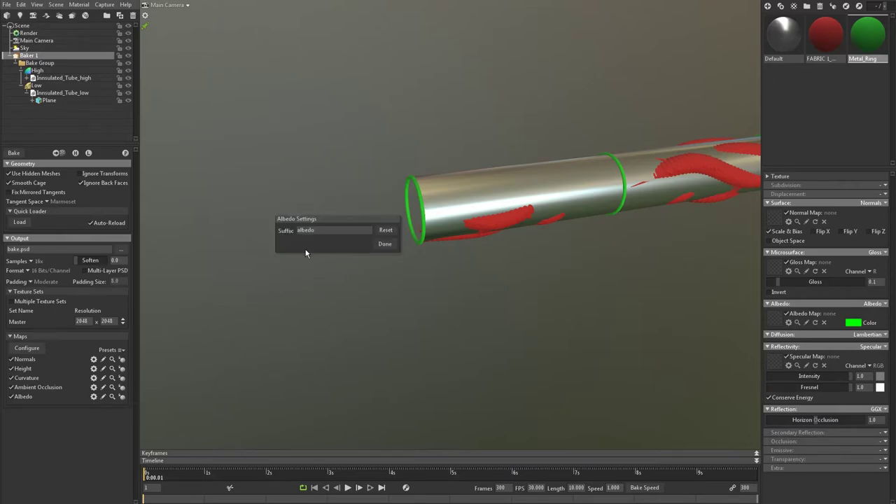
left_click(384, 244)
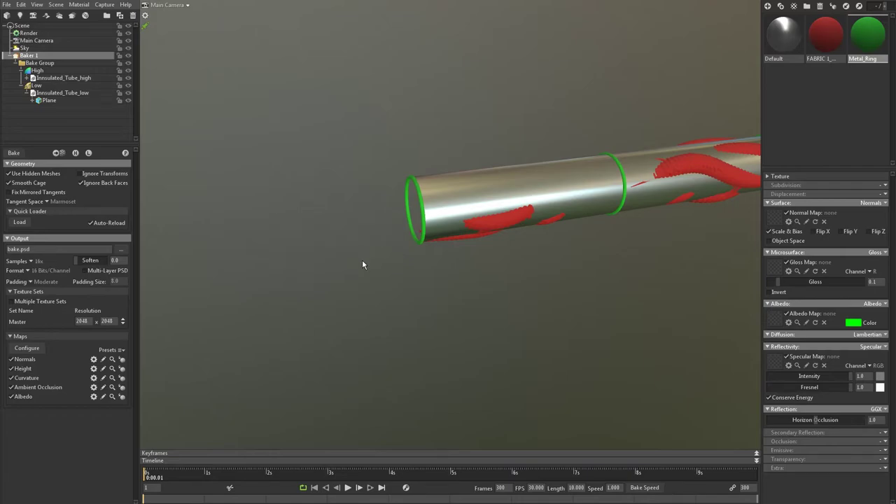
Step: Set the Master texture set's bake resolution to 1024 x 1024
left_click_drag(307, 313, 254, 342)
left_click(122, 323)
left_click_drag(197, 322, 241, 287)
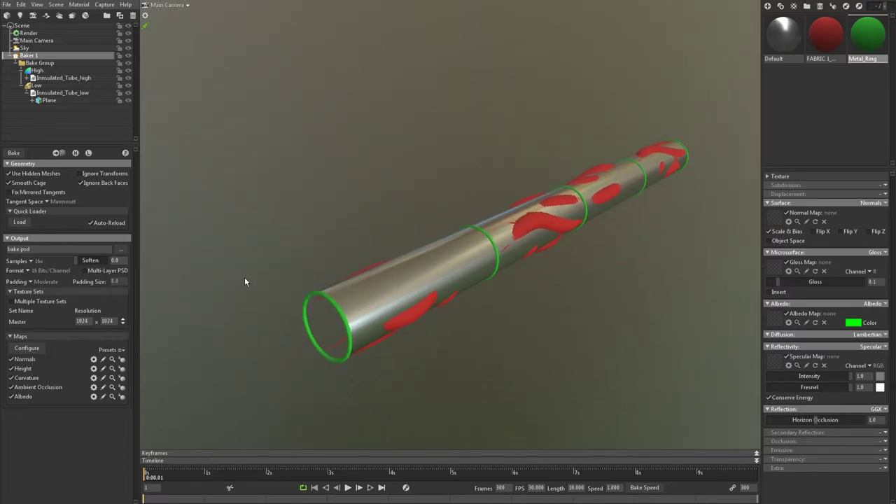
left_click_drag(254, 268, 289, 261)
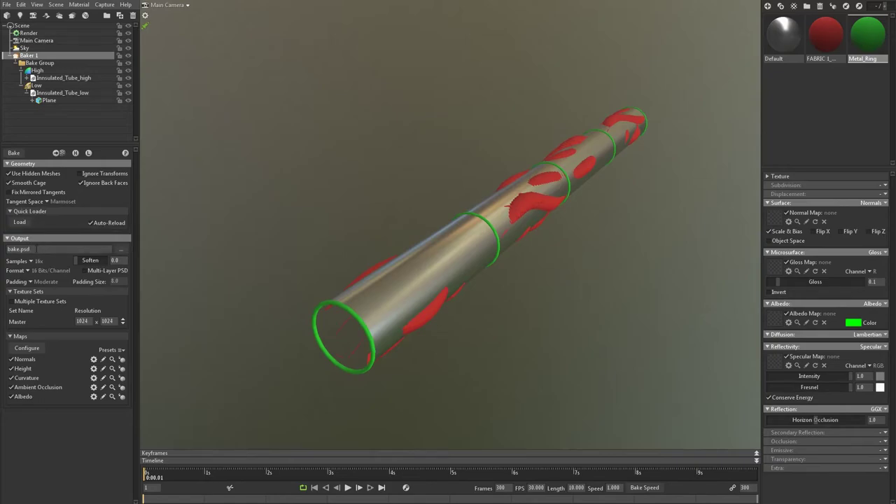
Step: Set the bake output to a PNG file named Tube_Texture_bake in the Source\Baking folder
left_click(120, 250)
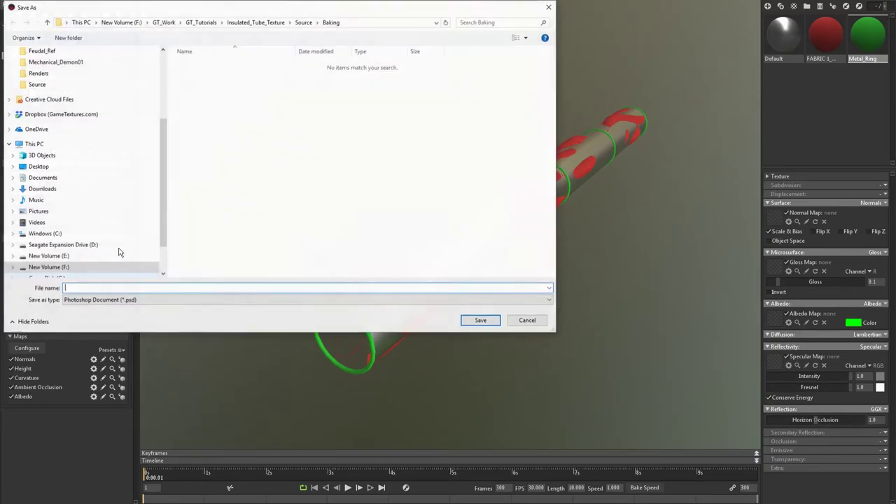
left_click_drag(316, 7, 468, 75)
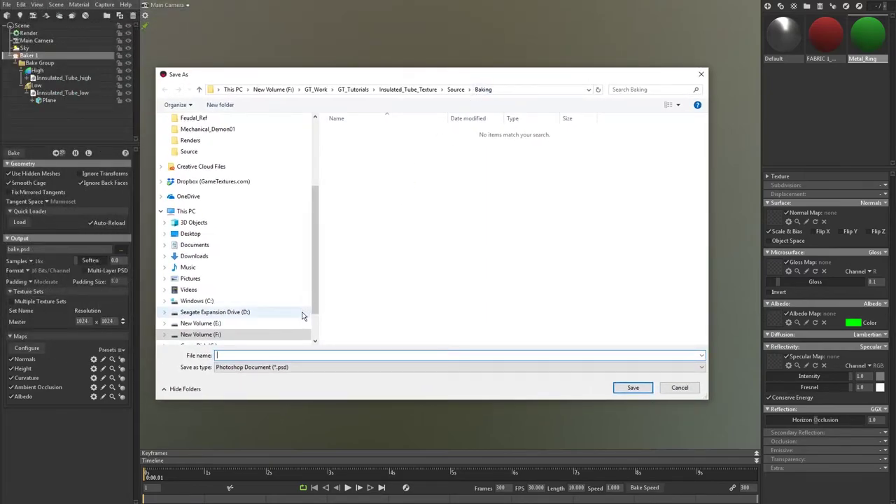
left_click(271, 368)
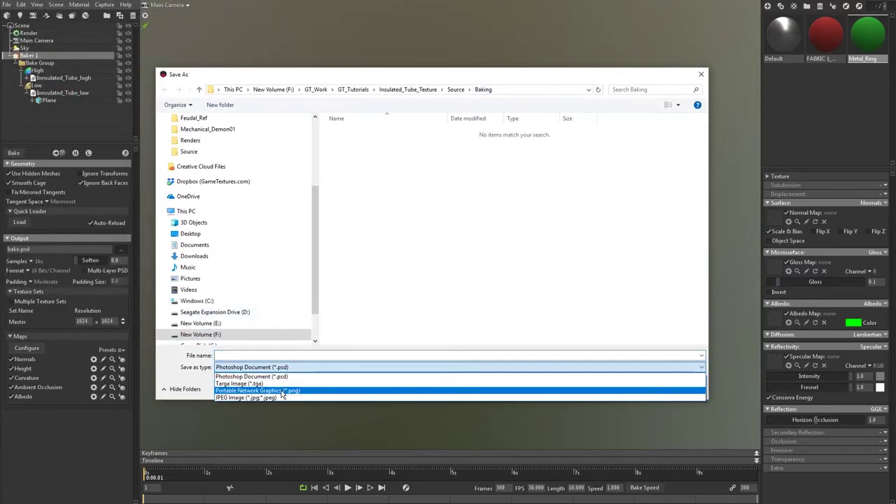
left_click(283, 390)
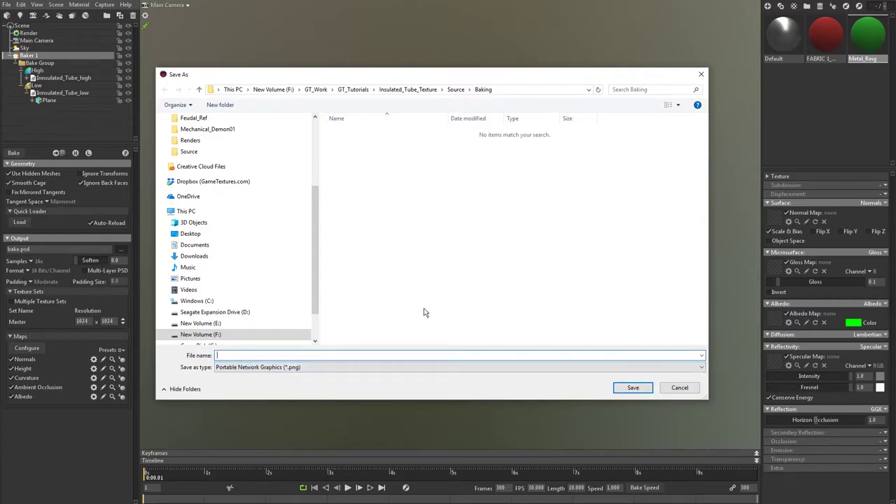
type("Tube_Texture_bake")
left_click(631, 389)
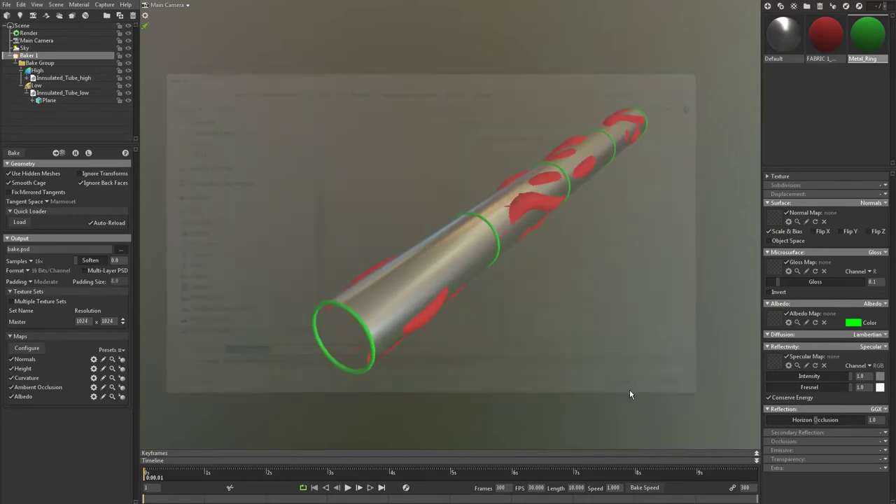
Step: Set the baker's output padding to None
left_click_drag(257, 236, 249, 258)
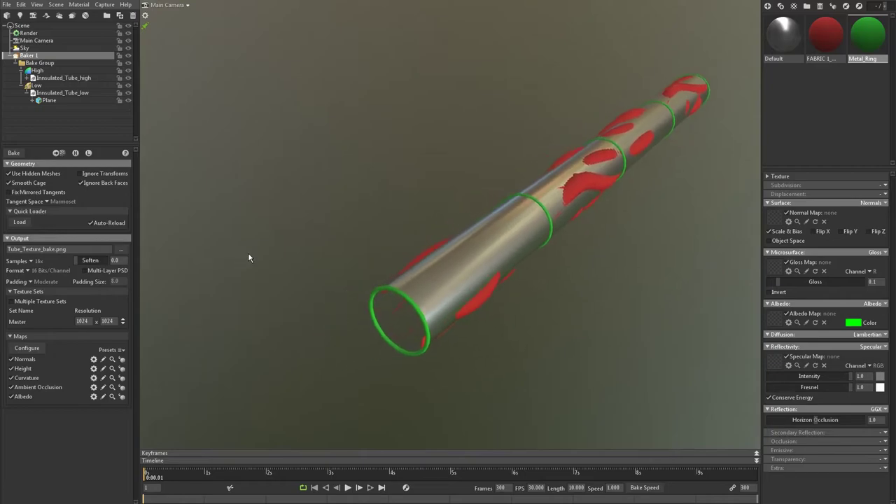
left_click(30, 283)
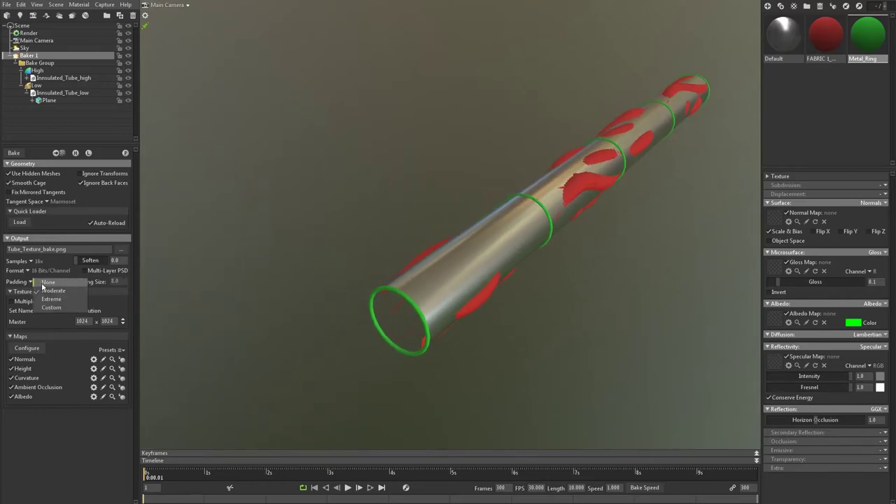
left_click(42, 285)
Step: Run the bake of all configured maps and reselect Baker 1
left_click_drag(272, 282, 315, 305)
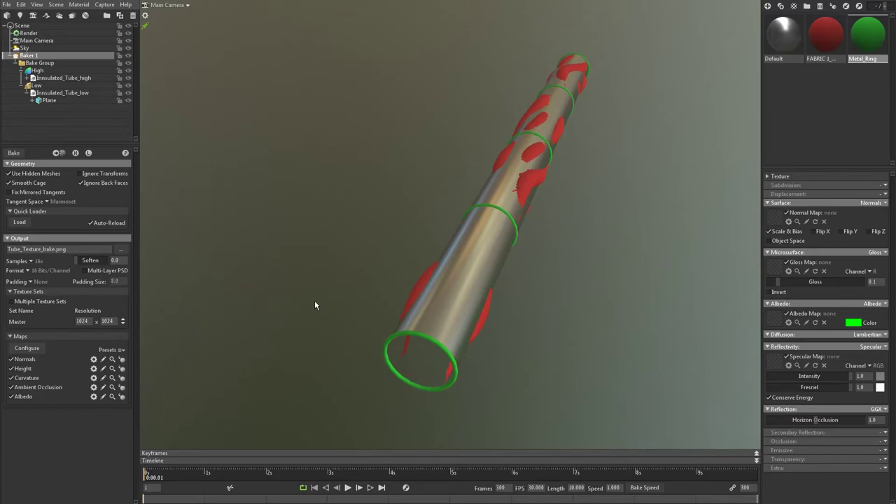
left_click_drag(314, 305, 338, 292)
left_click_drag(309, 246, 292, 250)
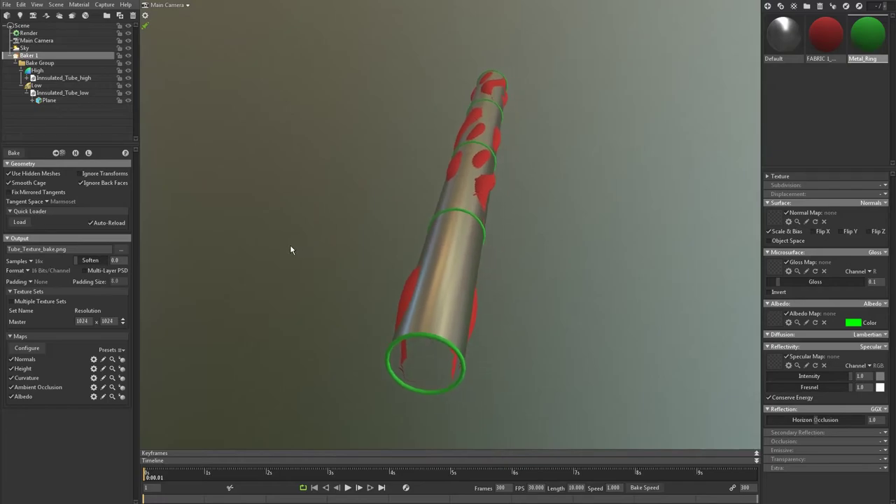
left_click(15, 152)
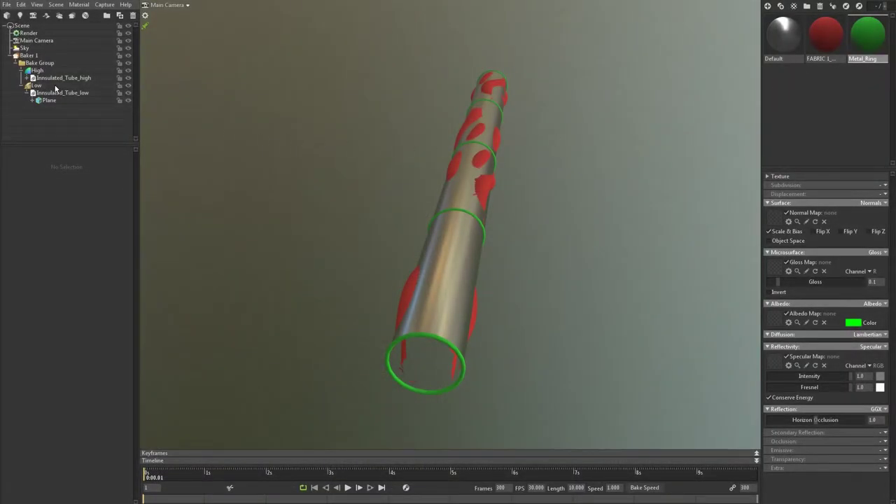
left_click(36, 56)
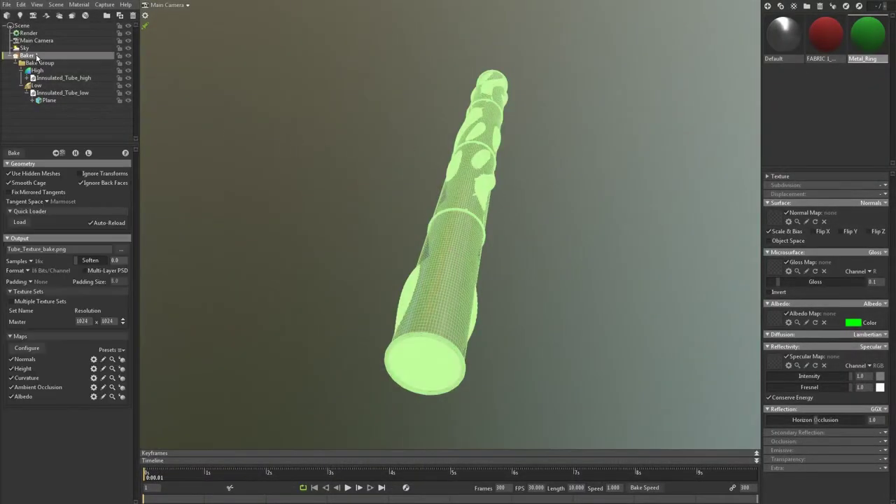
Step: Set the height map's outer distance to 1.5 and its inner distance to -3.0
left_click(94, 368)
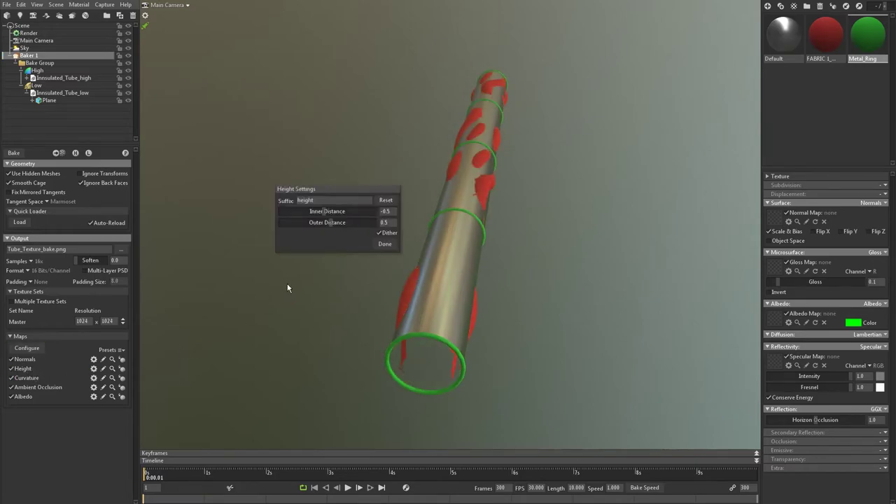
left_click_drag(290, 307, 257, 288)
scroll(258, 289, "up", 2)
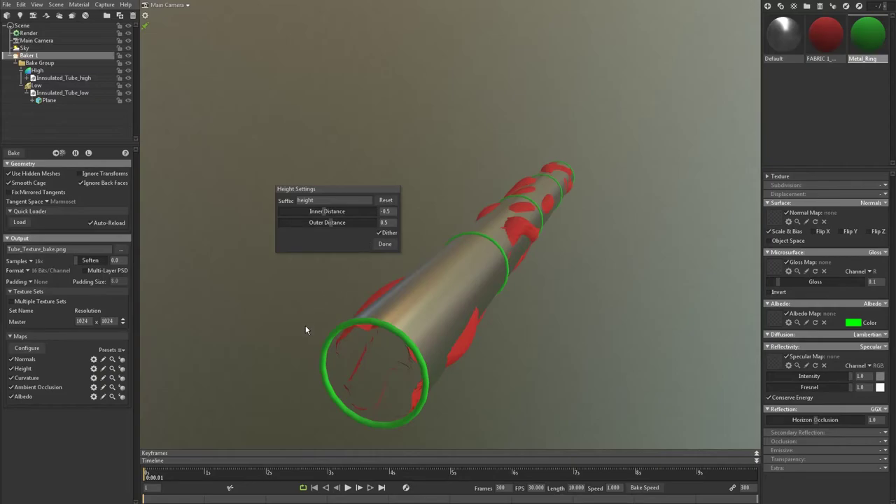
left_click(306, 329)
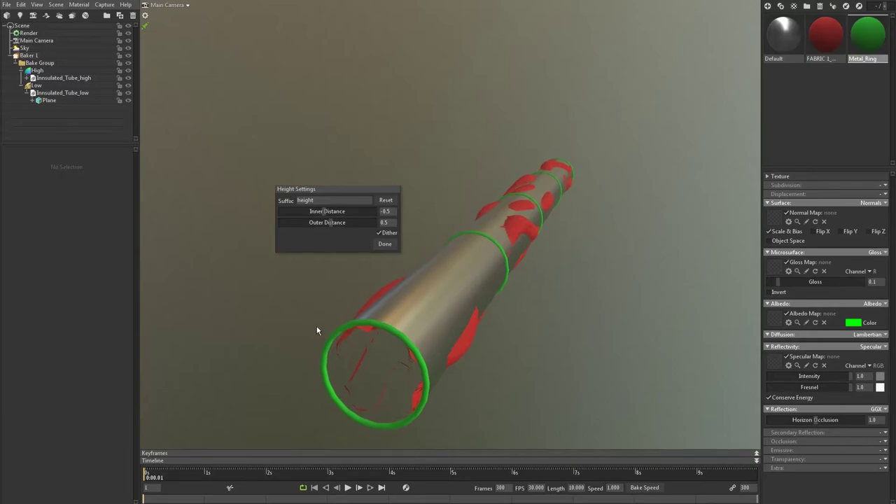
key("BackSpace")
key("BackSpace")
key("BackSpace")
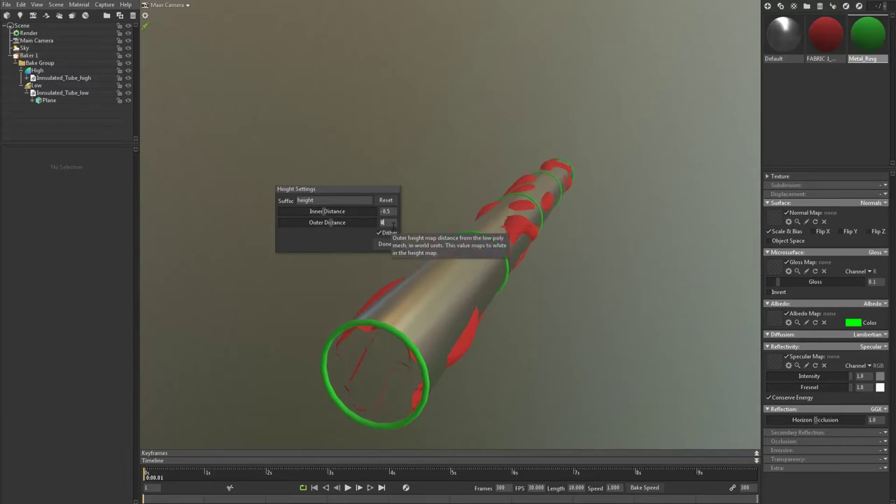
type("1.5")
left_click_drag(391, 212, 373, 218)
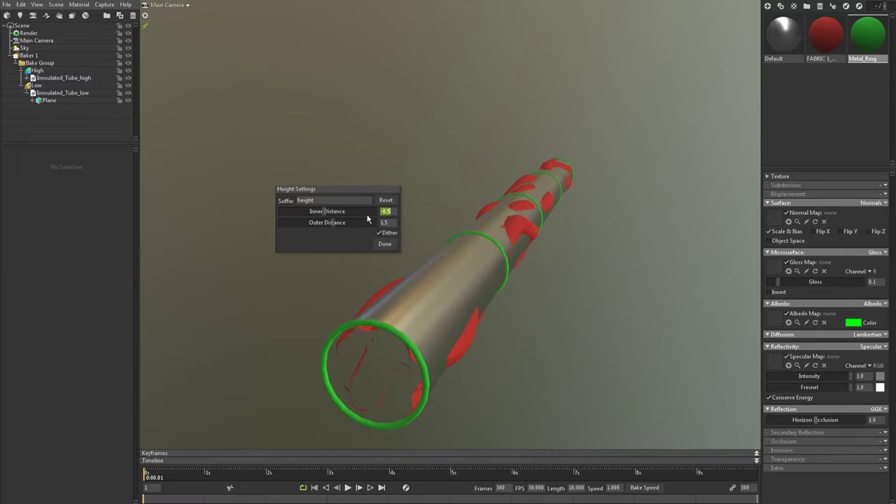
type("-3.0")
key("Return")
left_click(381, 244)
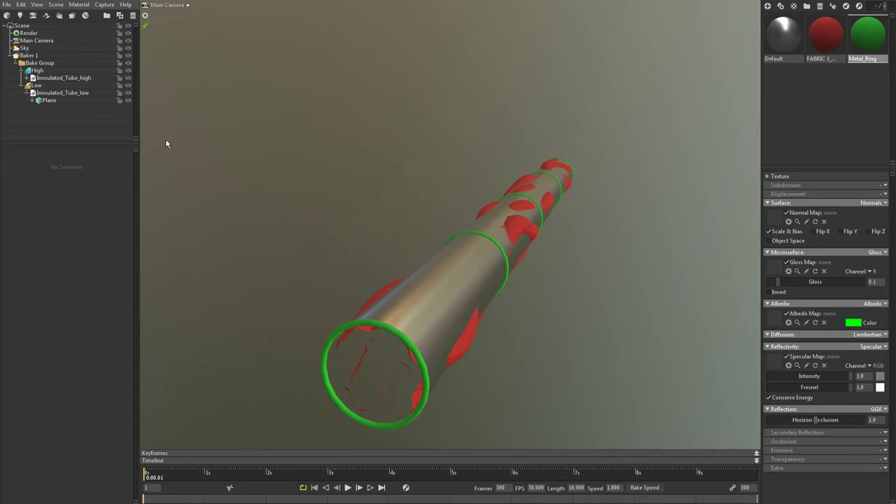
Step: Rebake all configured maps from Baker 1 with the changed height settings
left_click(41, 62)
left_click(28, 55)
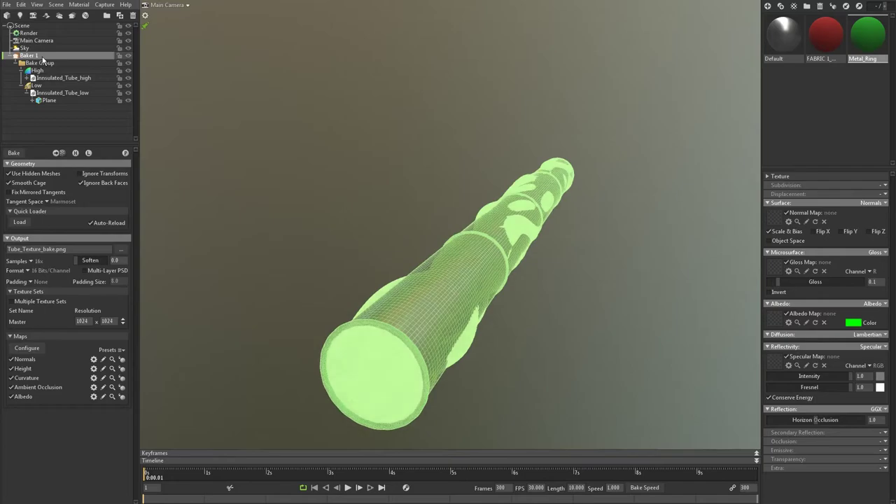
left_click(14, 152)
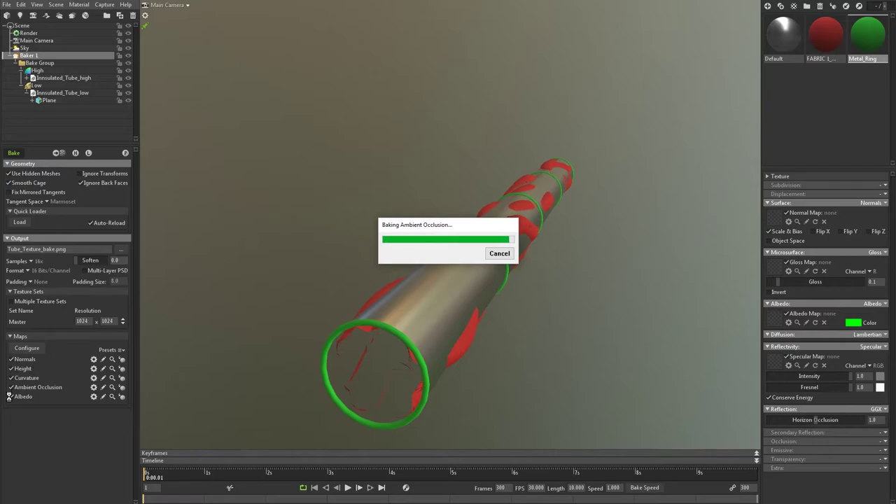
left_click_drag(278, 271, 329, 267)
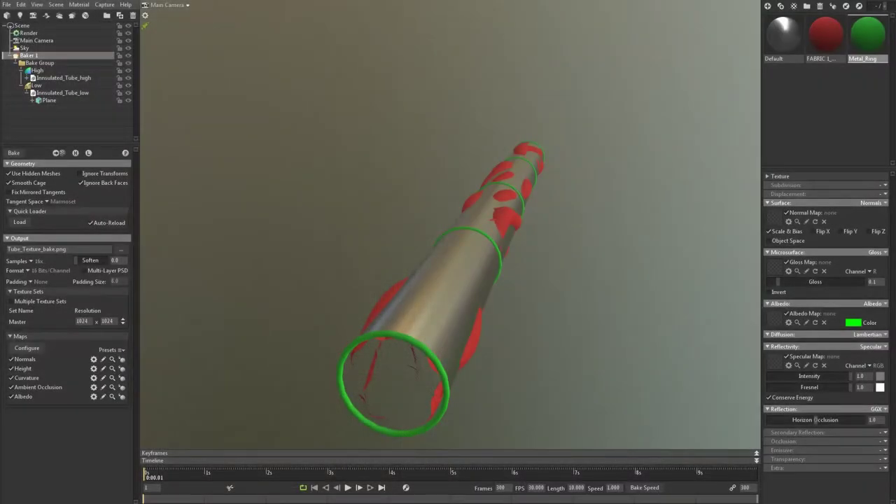
Step: Set the height map's outer distance to 3 and its inner distance to -6
left_click(93, 368)
left_click(385, 222)
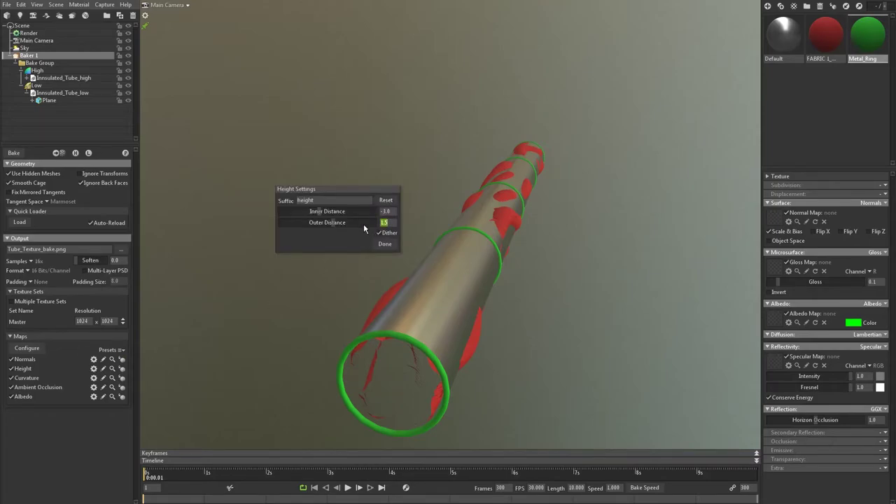
type("3")
key("Tab")
type("-6")
key("Return")
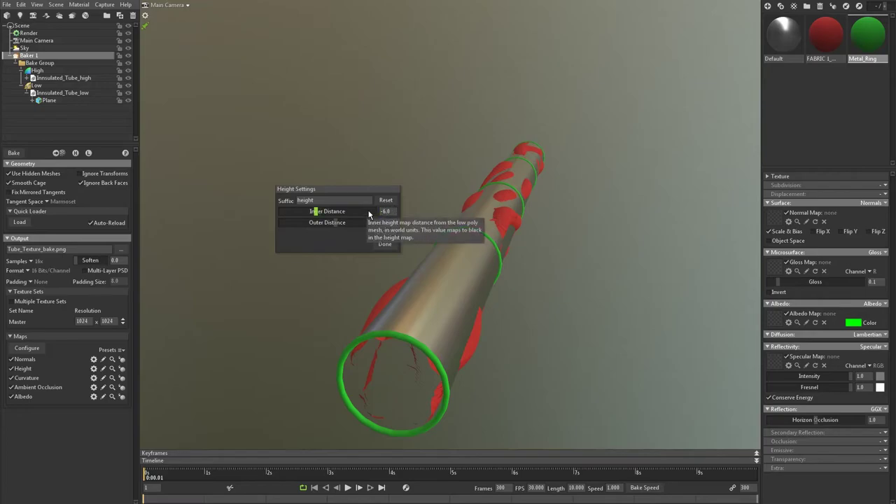
left_click(385, 244)
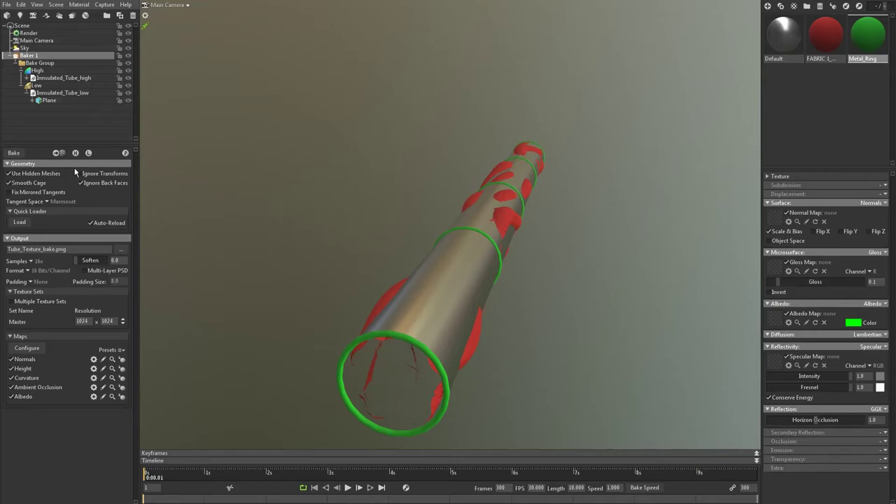
left_click(60, 154)
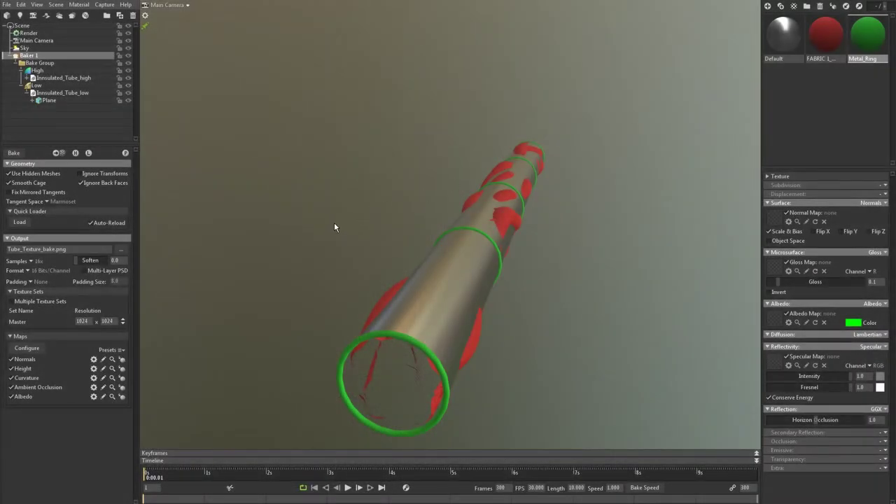
Step: Set the Master texture set's bake resolution in Baker 1 to 4096 x 4096
left_click_drag(334, 226, 303, 254)
left_click(46, 56)
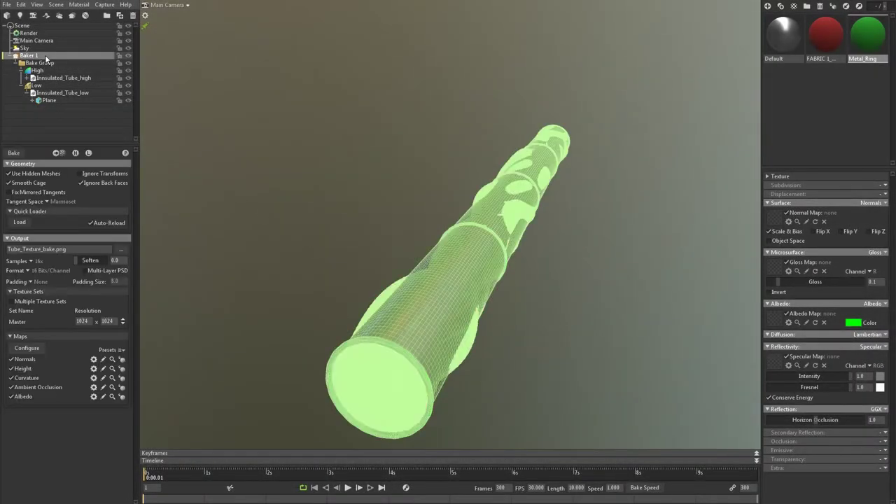
left_click(123, 320)
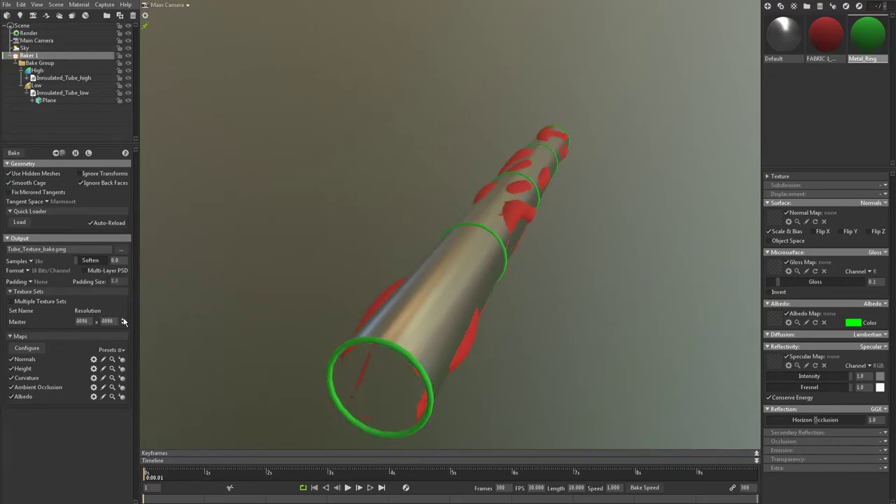
Step: Set the ambient occlusion map's ray count to 1024
left_click(93, 388)
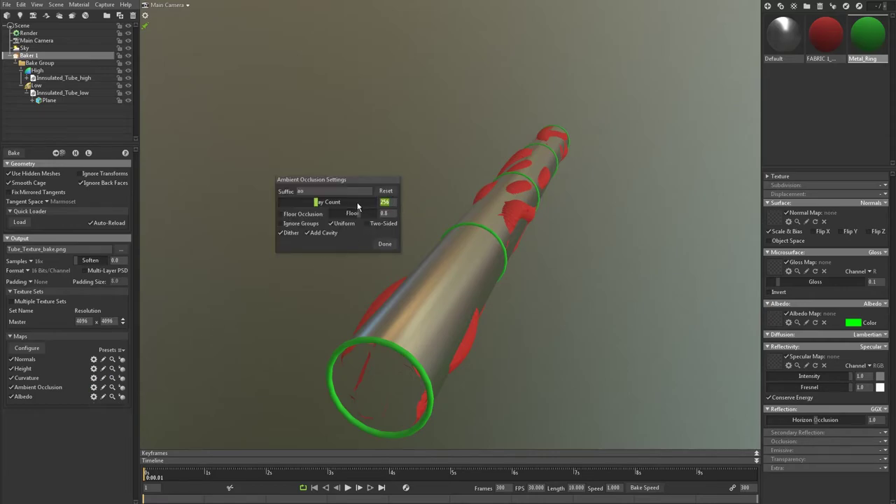
type("1024")
key("Return")
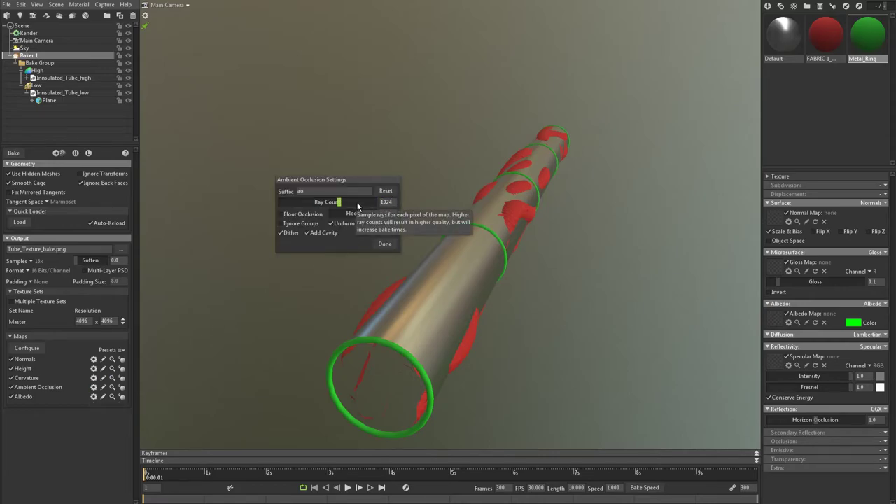
left_click(384, 244)
left_click_drag(394, 246, 339, 253)
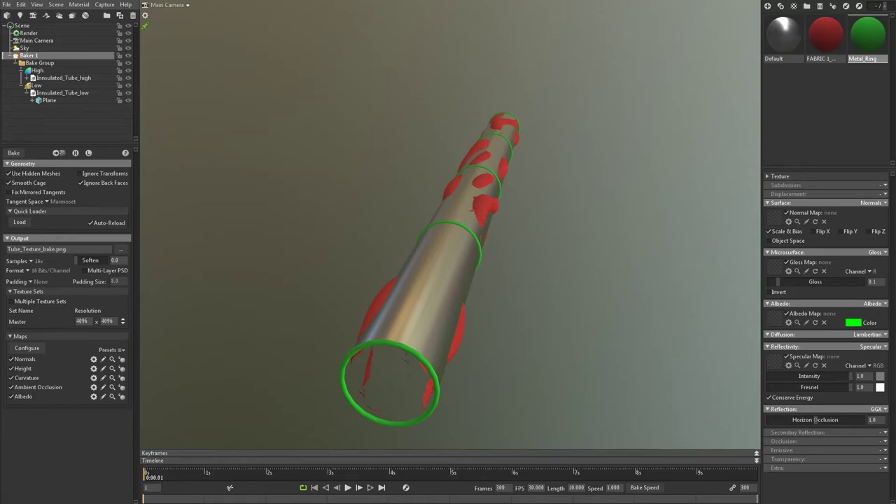
left_click(223, 242)
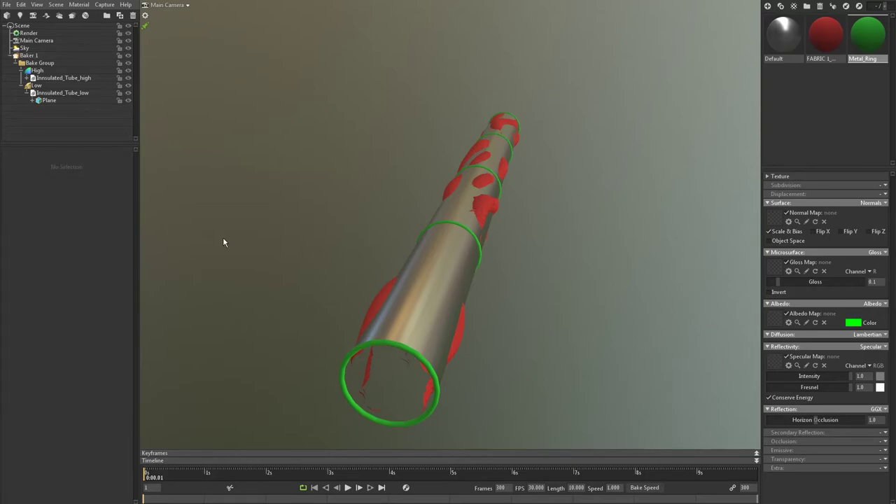
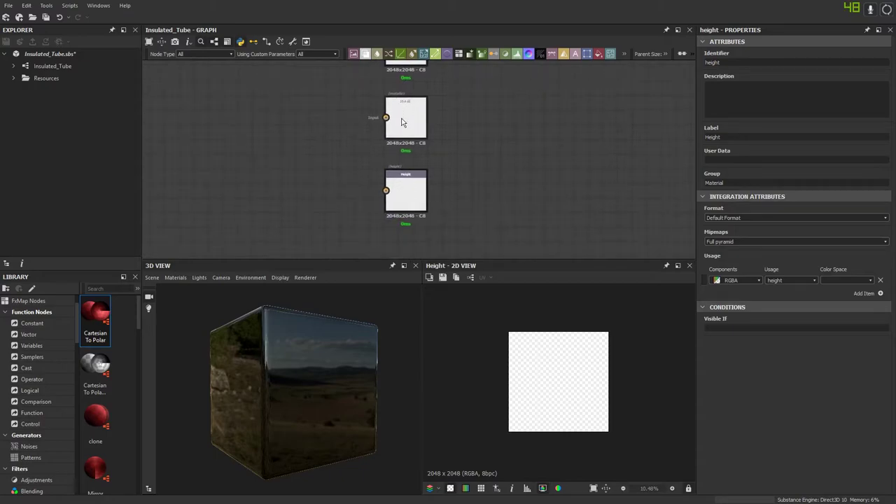
Step: Switch to Substance Designer and import the five Tube_Texture_bake PNGs from the Baking folder into empty space of the Insulated_Tube graph
scroll(400, 192, "down", 2)
middle_click_drag(408, 187, 464, 173)
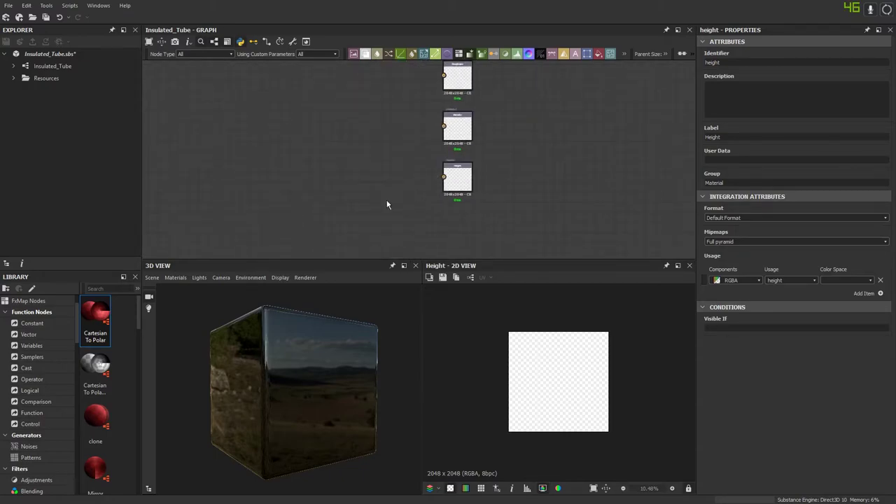
scroll(429, 206, "down", 2)
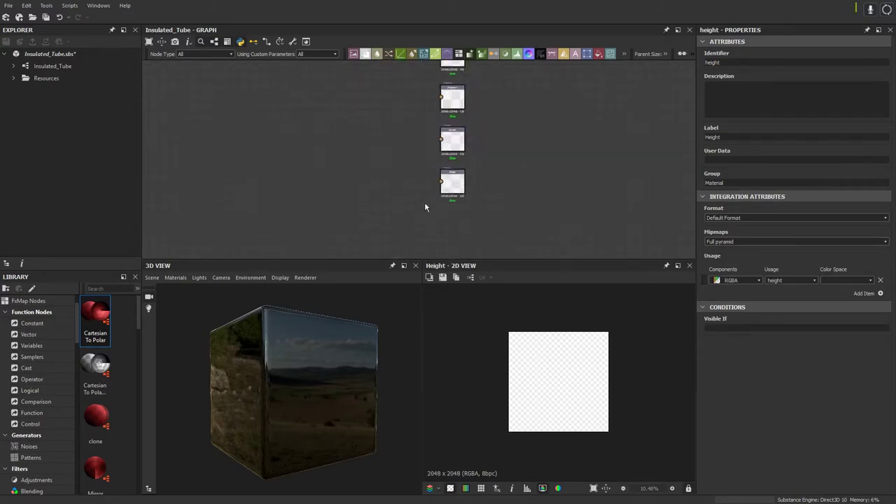
middle_click_drag(292, 165, 413, 161)
scroll(411, 163, "down", 1)
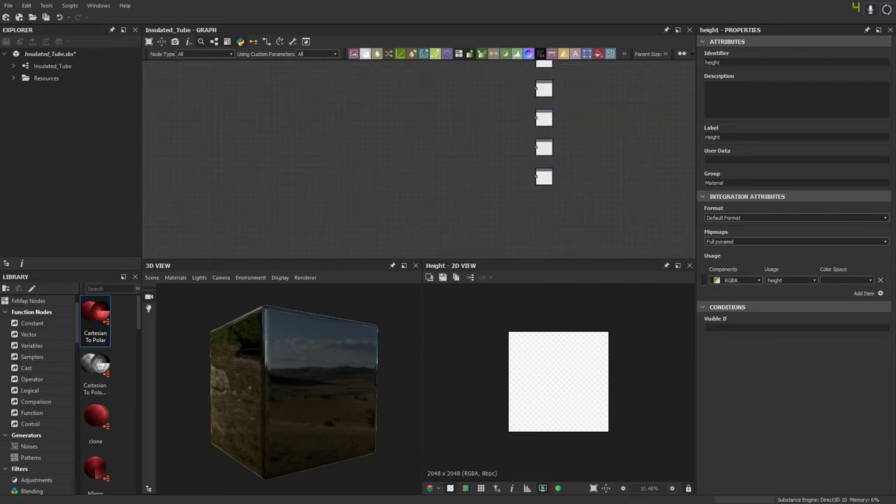
left_click_drag(895, 266, 284, 181)
left_click(487, 368)
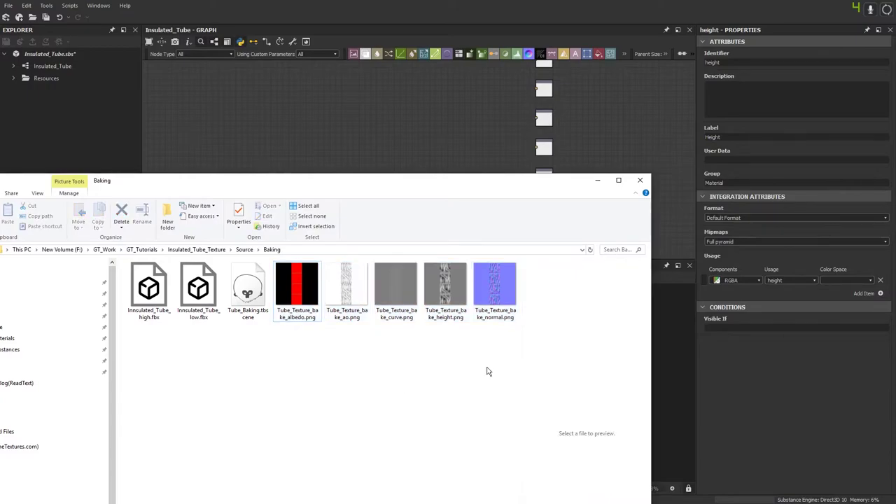
left_click_drag(498, 363, 273, 261)
left_click_drag(308, 291, 257, 131)
left_click(280, 133)
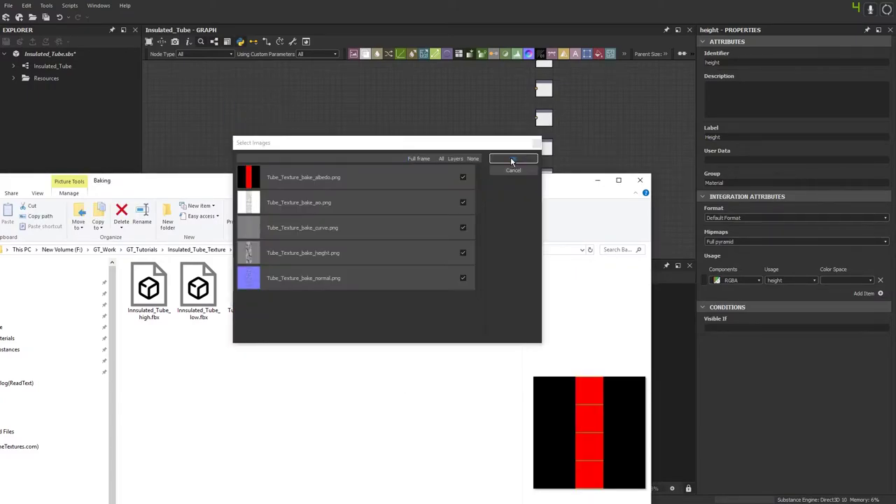
left_click(511, 160)
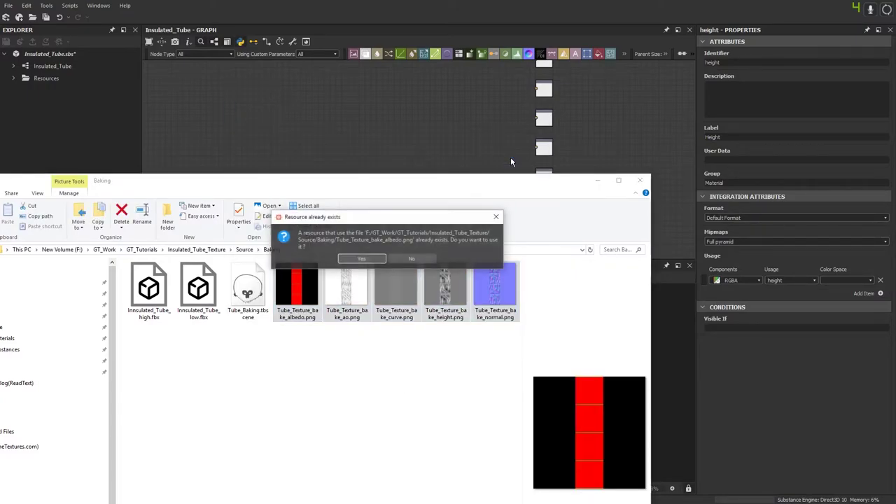
Step: Reuse the existing resources for all five baked images and move the Baking folder window off the graph
left_click(371, 259)
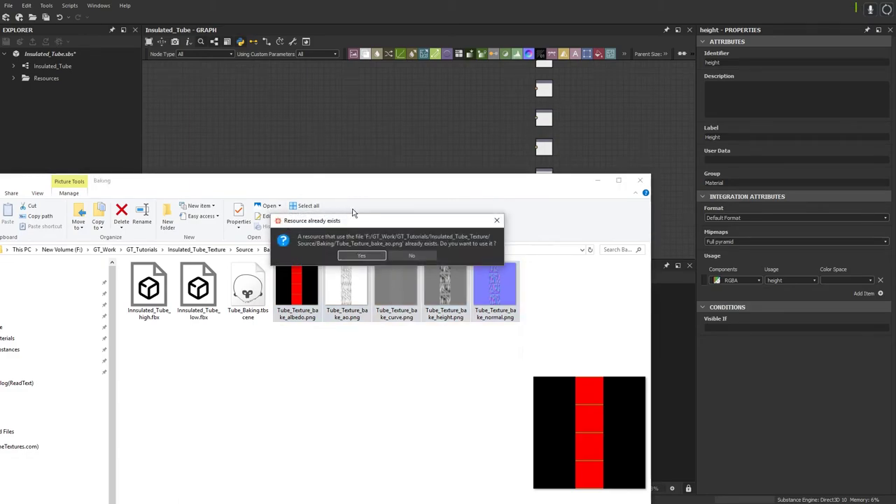
left_click(362, 256)
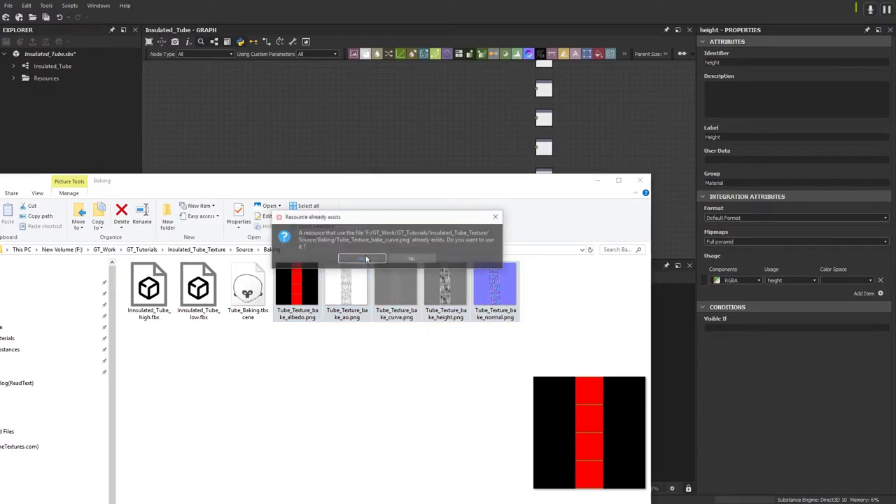
left_click(364, 257)
left_click(363, 257)
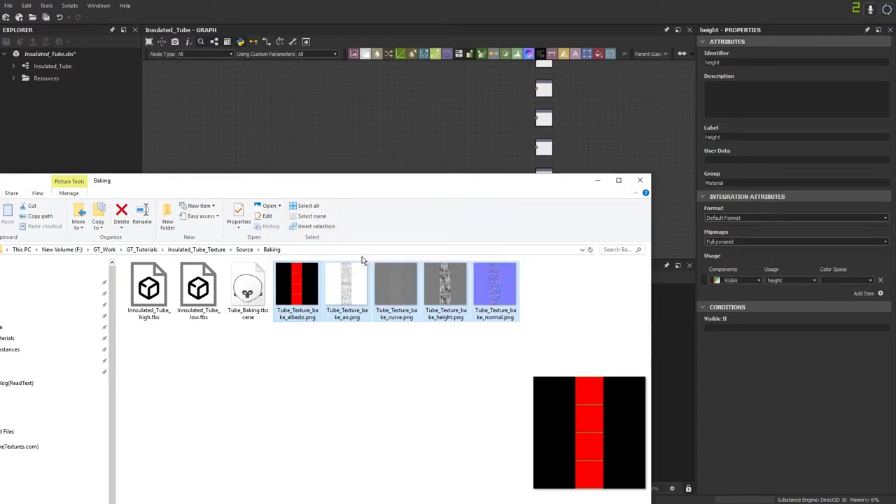
left_click(361, 256)
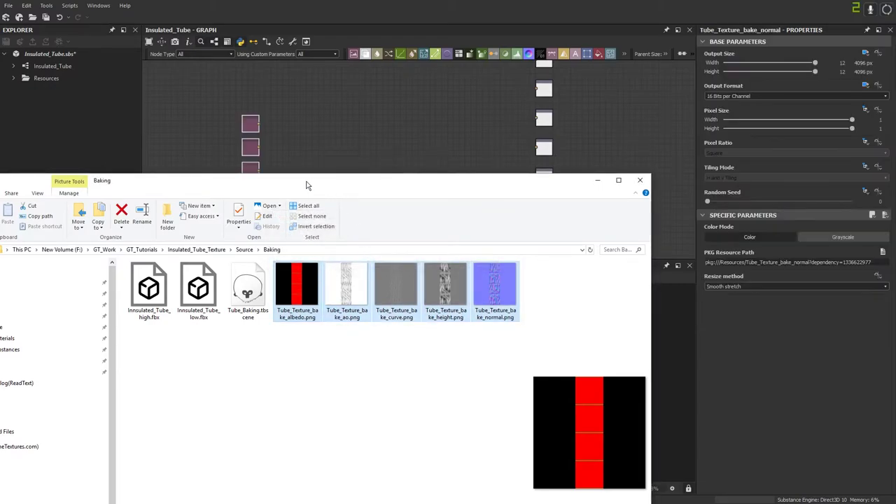
left_click_drag(294, 183, 895, 350)
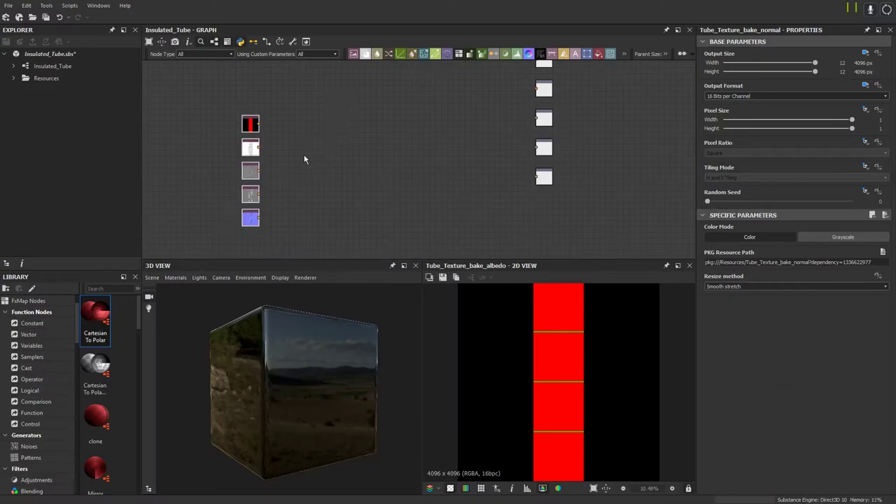
Step: Set the color mode of the ambient occlusion and curvature bitmap nodes to Grayscale
middle_click_drag(305, 159, 373, 119)
scroll(358, 149, "up", 3)
left_click(388, 120)
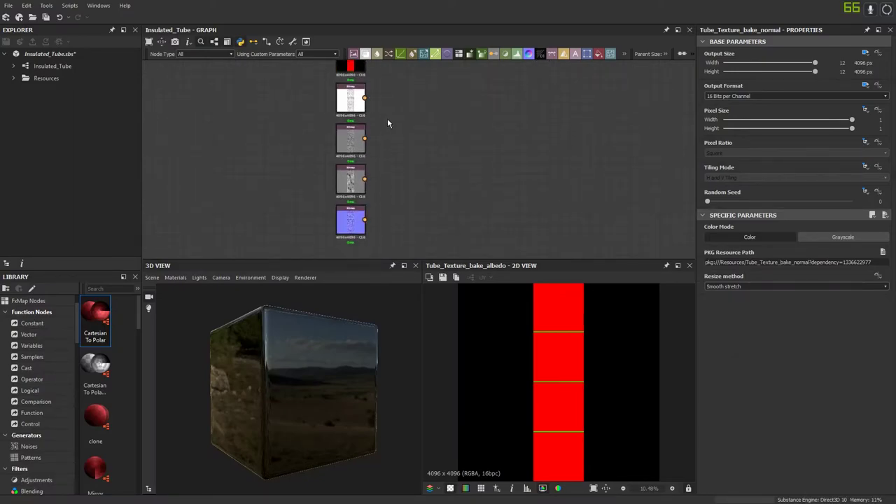
scroll(382, 139, "up", 2)
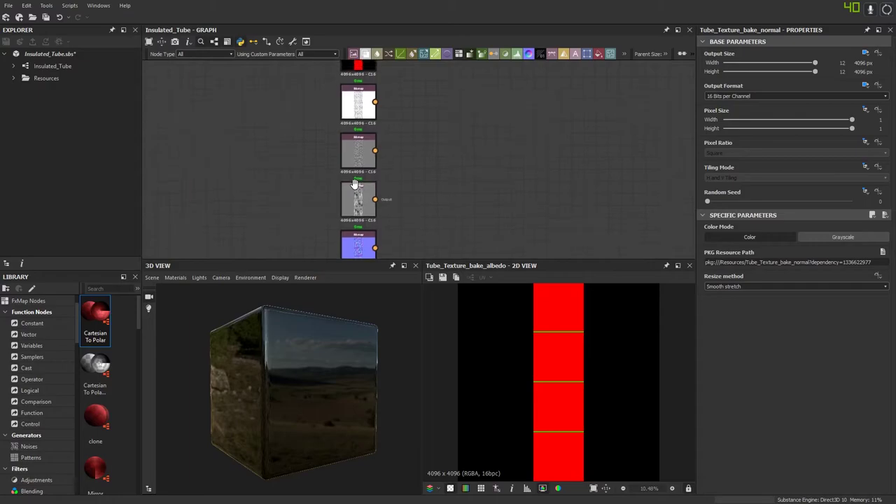
left_click(358, 105)
left_click(815, 239)
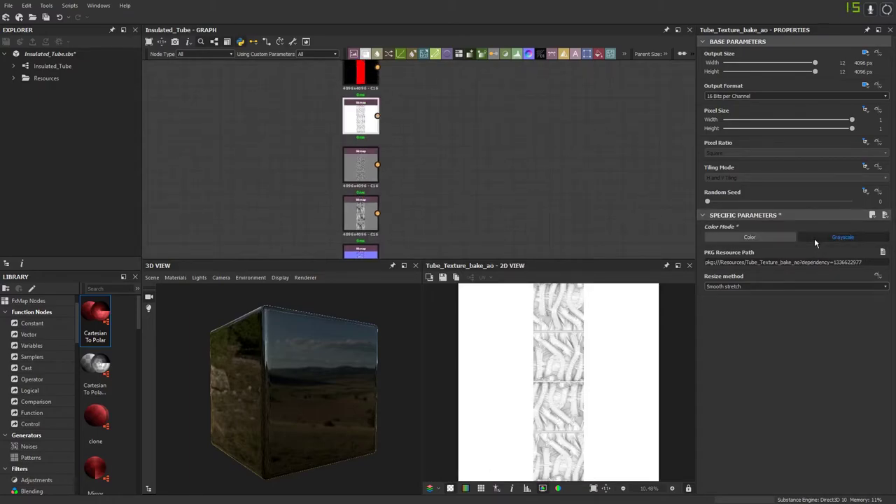
left_click(360, 165)
left_click(840, 237)
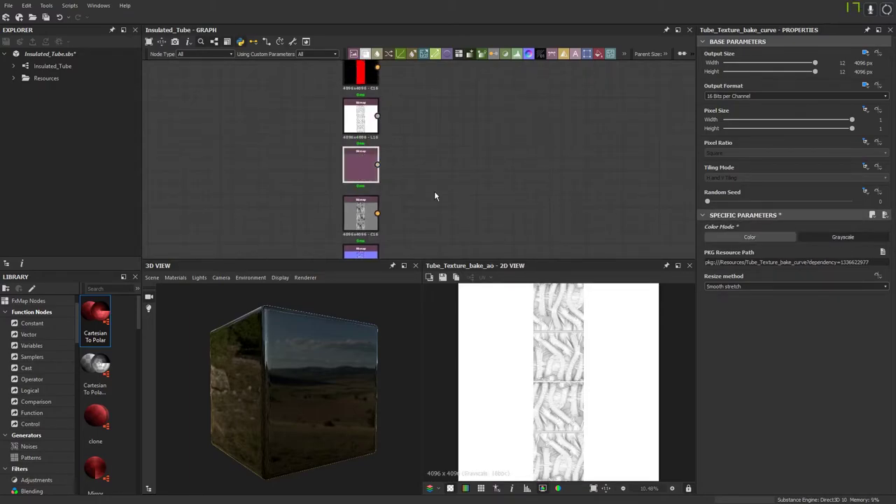
Step: Set the color mode of the height bitmap node to Grayscale
left_click(361, 210)
left_click(840, 238)
Step: Add a Grayscale Conversion node fed by the albedo bitmap
middle_click_drag(423, 132, 396, 205)
double_click(333, 137)
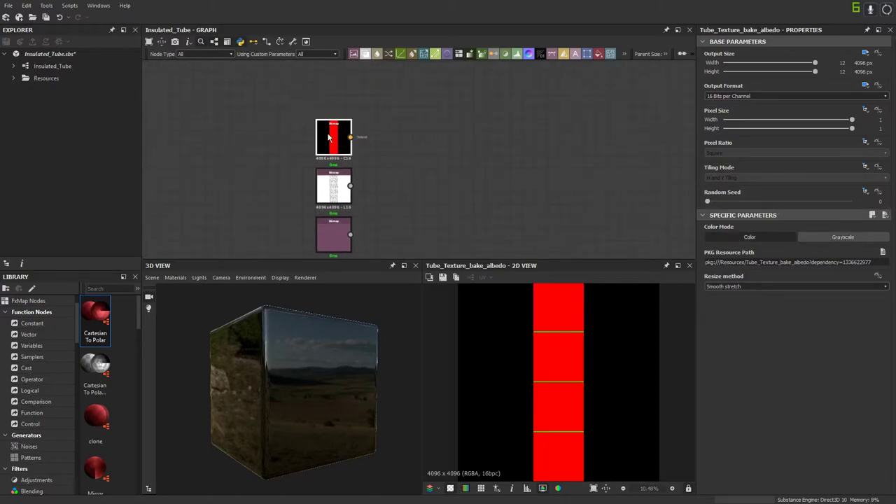
key("space")
type("gray")
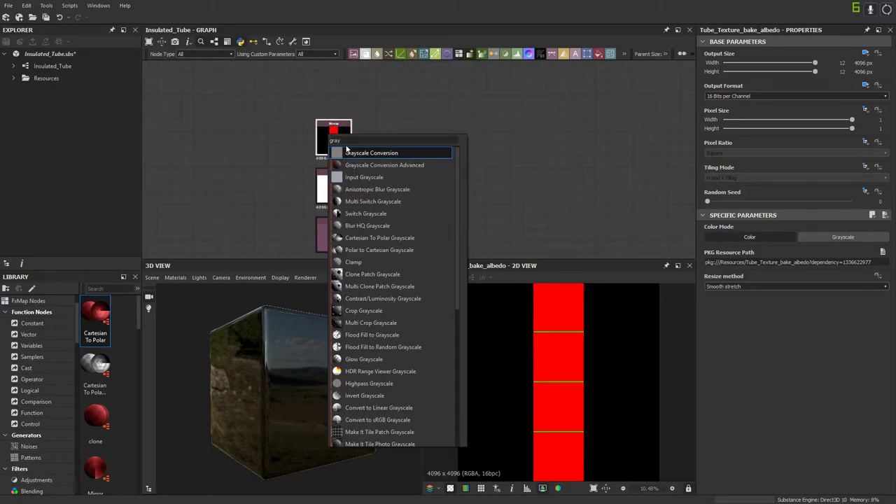
left_click(345, 152)
Step: Show the height bitmap in the 2D view and check the whole map
scroll(351, 171, "up", 4)
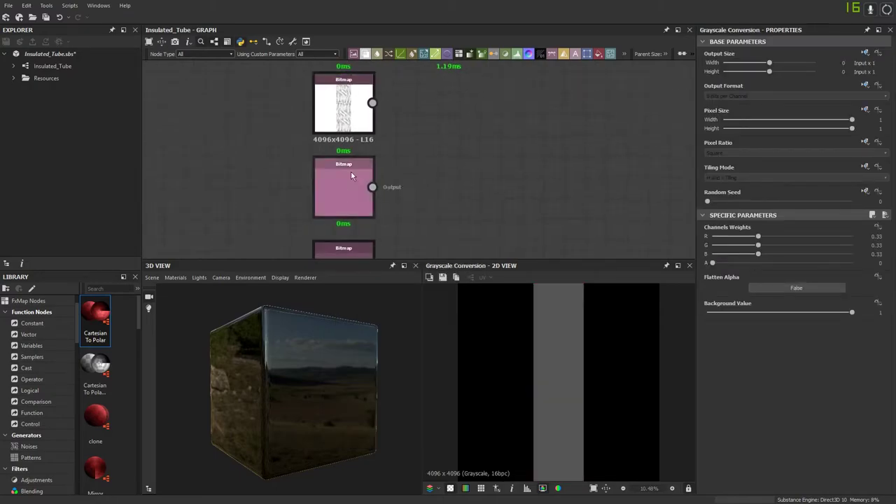
scroll(350, 175, "down", 1)
double_click(356, 179)
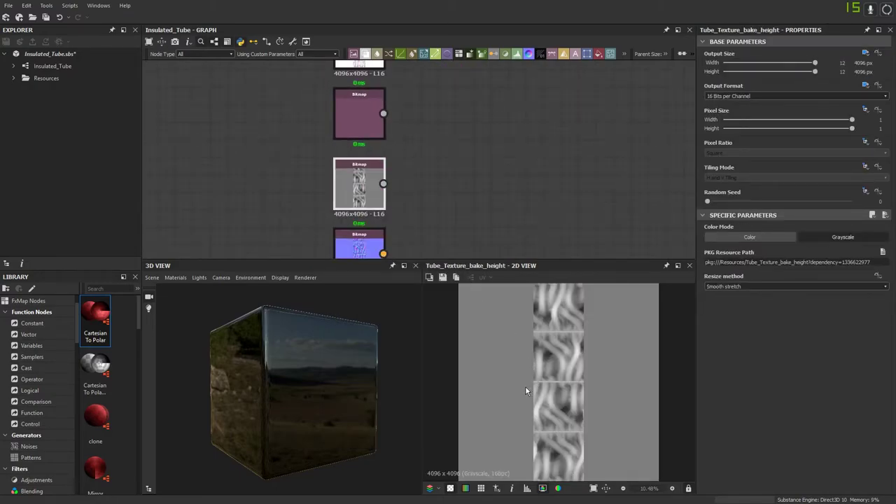
scroll(526, 387, "down", 1)
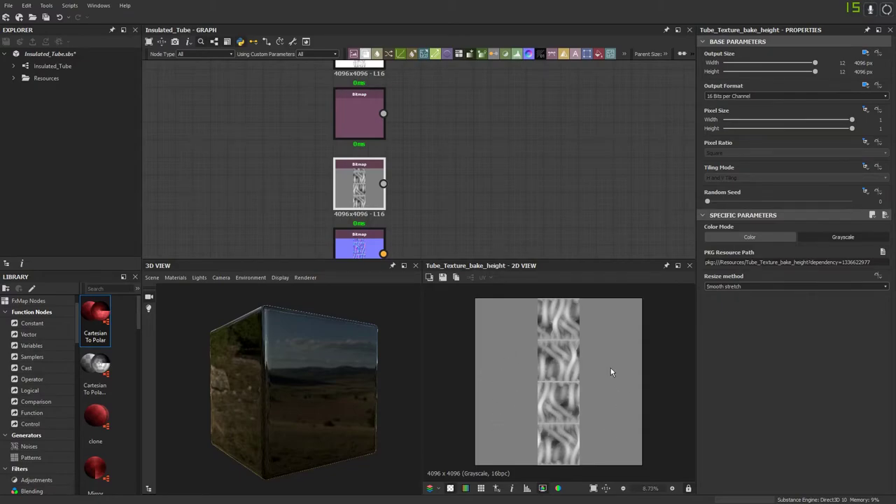
Step: Move the Grayscale Conversion node closer to the albedo bitmap and follow it with a Levels node whose input white point is lowered to the black end
middle_click_drag(425, 131, 400, 196)
scroll(399, 192, "down", 2)
scroll(390, 150, "up", 2)
middle_click_drag(391, 147, 381, 204)
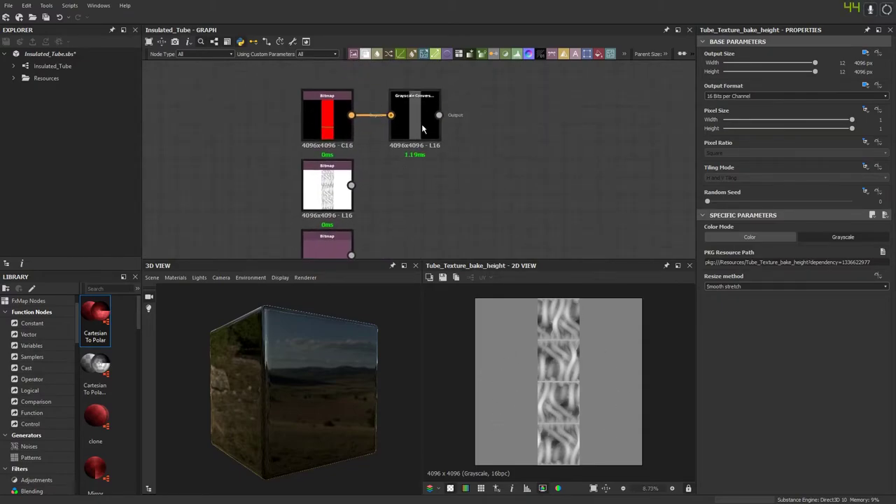
double_click(422, 129)
left_click_drag(422, 129, 404, 133)
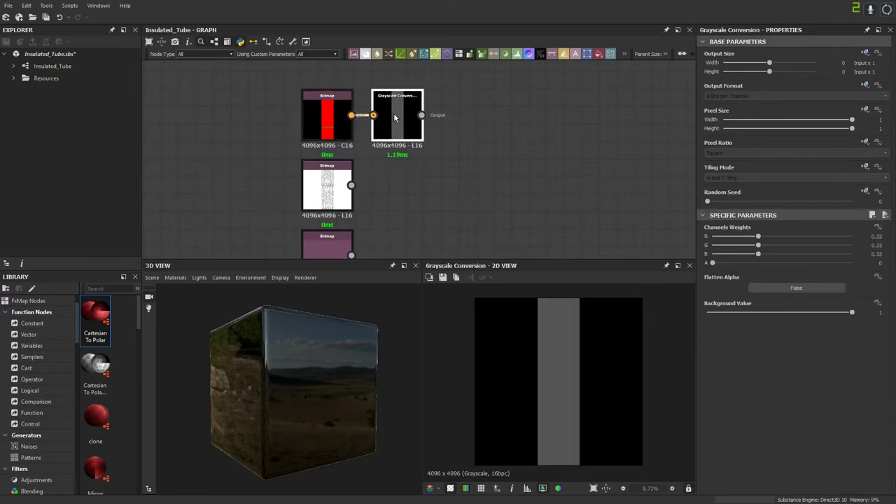
left_click(520, 54)
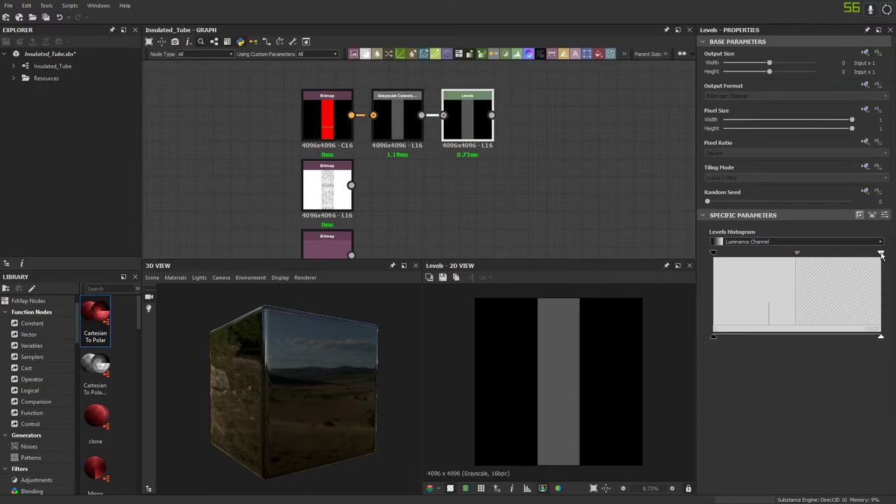
left_click_drag(881, 254, 713, 253)
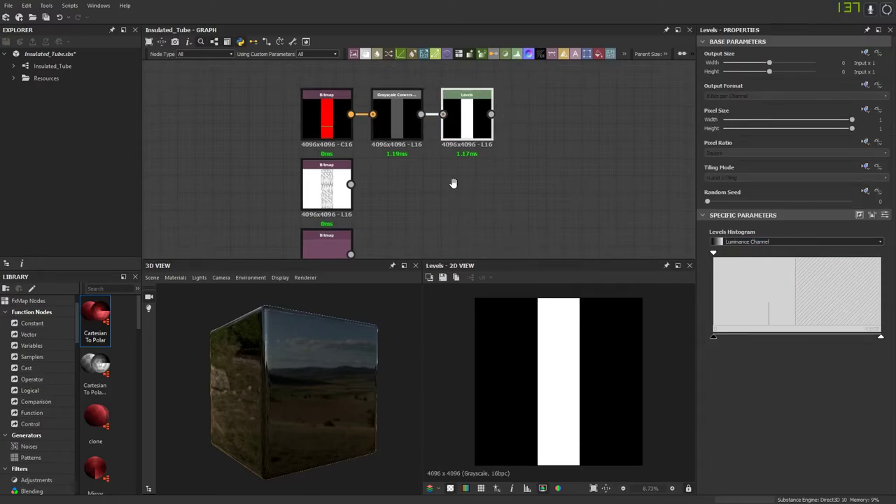
Step: Add a Blend node fed by the height bitmap, leaving a wide gap between the two nodes
middle_click_drag(454, 184, 416, 163)
middle_click_drag(472, 156, 440, 73)
scroll(438, 74, "down", 2)
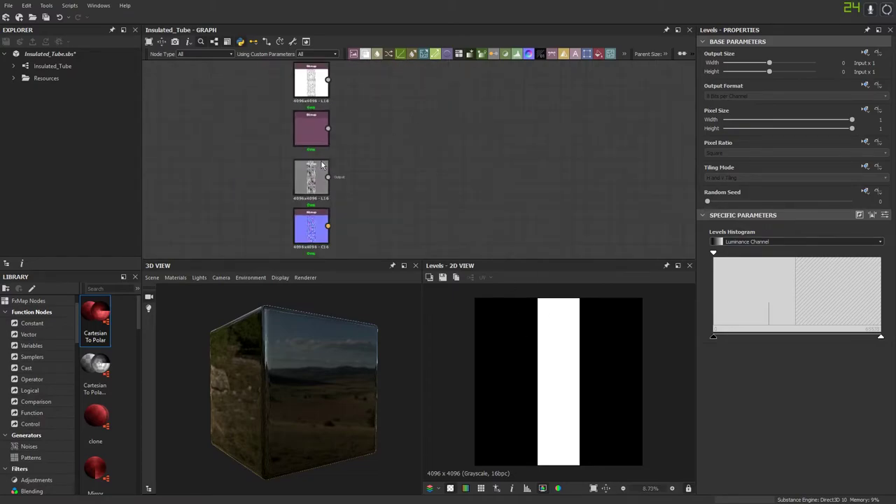
left_click(322, 165)
left_click(364, 56)
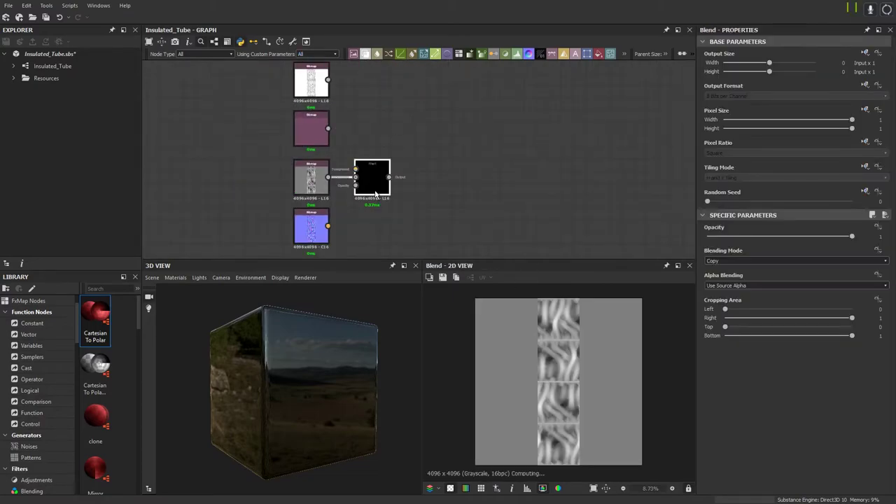
left_click(455, 178)
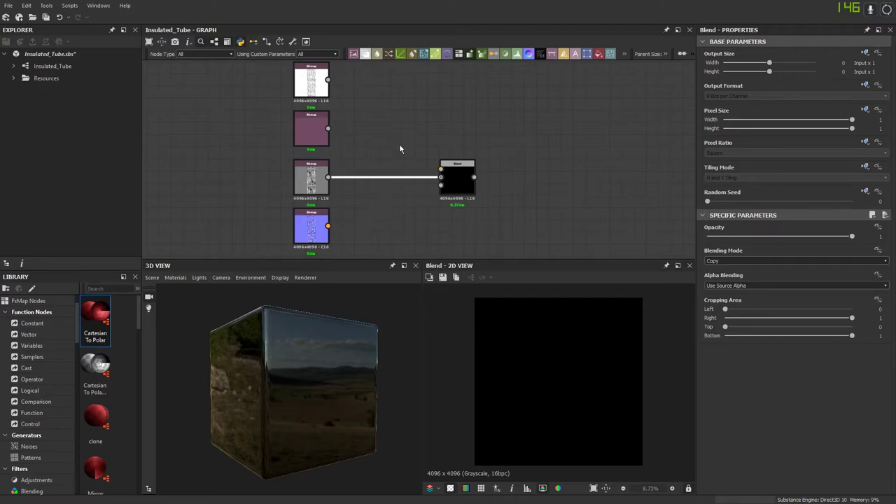
Step: Insert a Levels node between the height bitmap and the Blend node, apply auto levels, and place it close to the bitmap
left_click(517, 56)
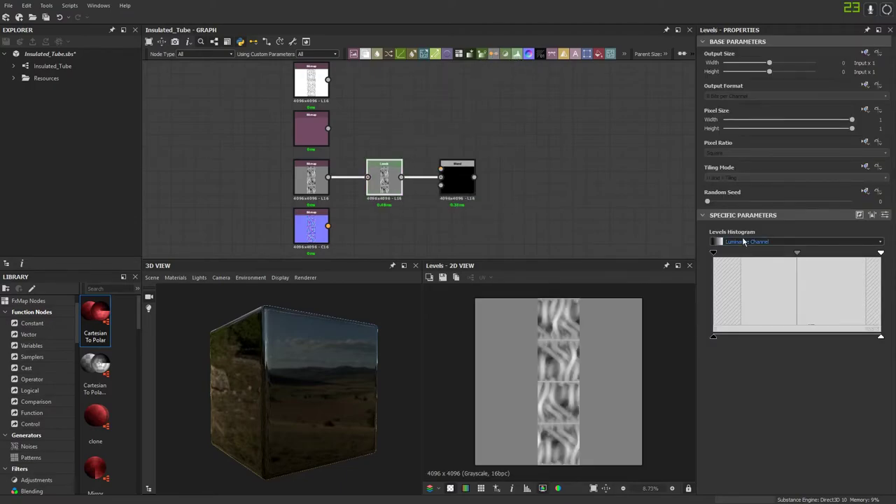
left_click(871, 218)
left_click_drag(389, 188, 365, 187)
Step: Connect the albedo mask's Levels output to the Blend node's foreground input and set the blending mode to Multiply
scroll(450, 140, "down", 1)
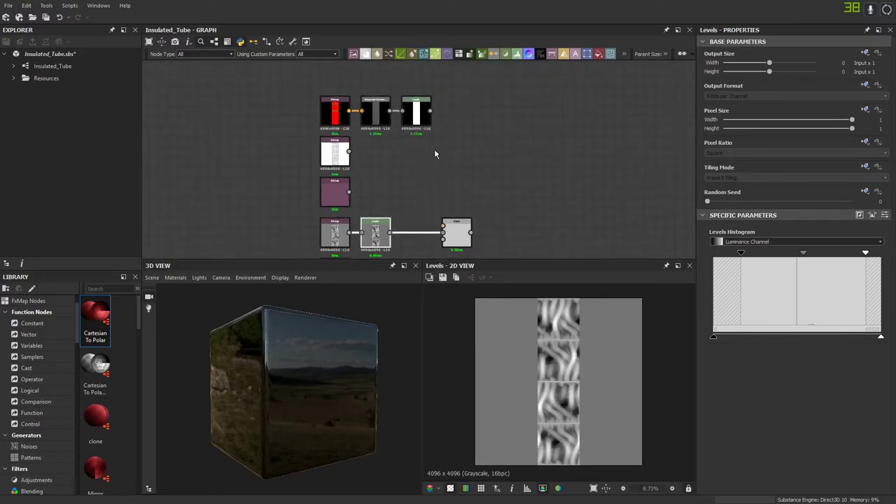
left_click_drag(429, 111, 456, 225)
left_click(457, 226)
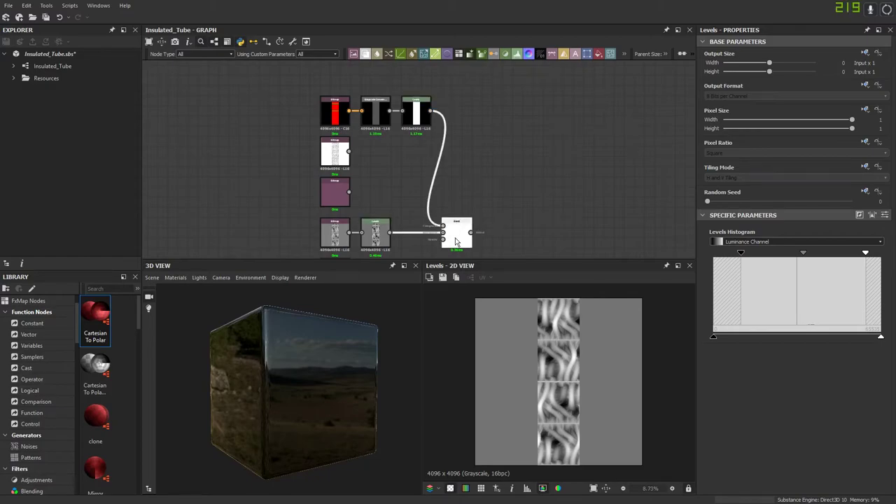
left_click(746, 259)
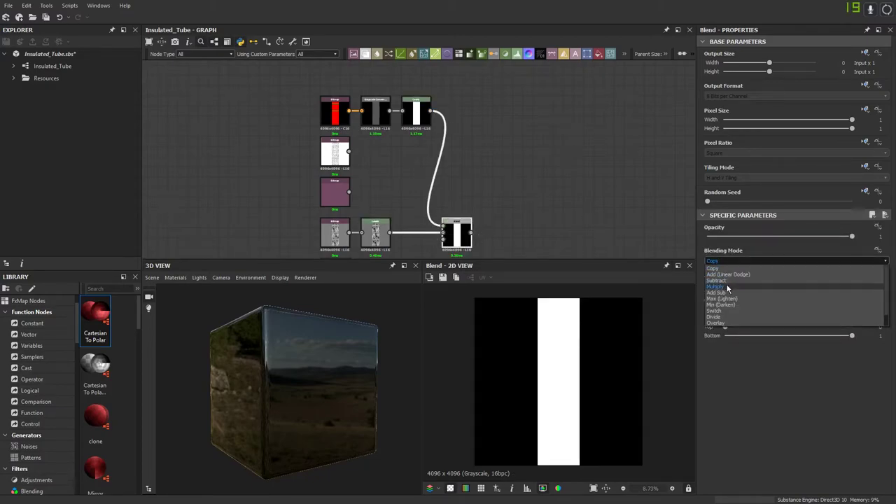
left_click(718, 286)
Step: Check the curvature and ambient occlusion bitmaps in the graph and show the ambient occlusion in the 2D view
middle_click_drag(341, 207, 343, 160)
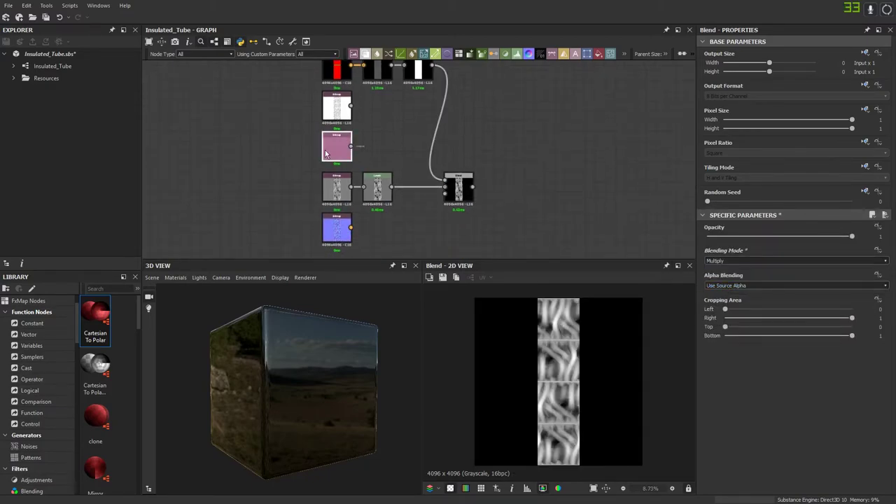
left_click(345, 137)
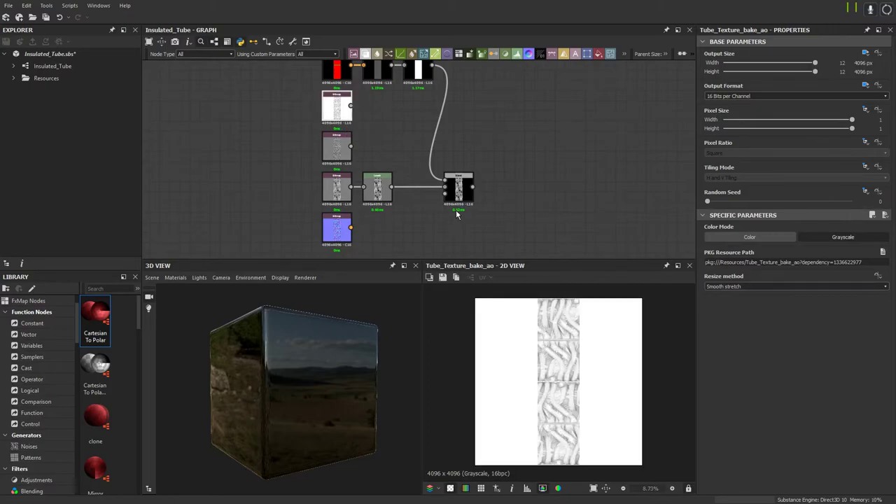
middle_click_drag(457, 215, 451, 200)
Step: Show the normal bitmap in the 2D view and examine the insulation folds and seams between the tube sections, both up close and as a whole
left_click(333, 210)
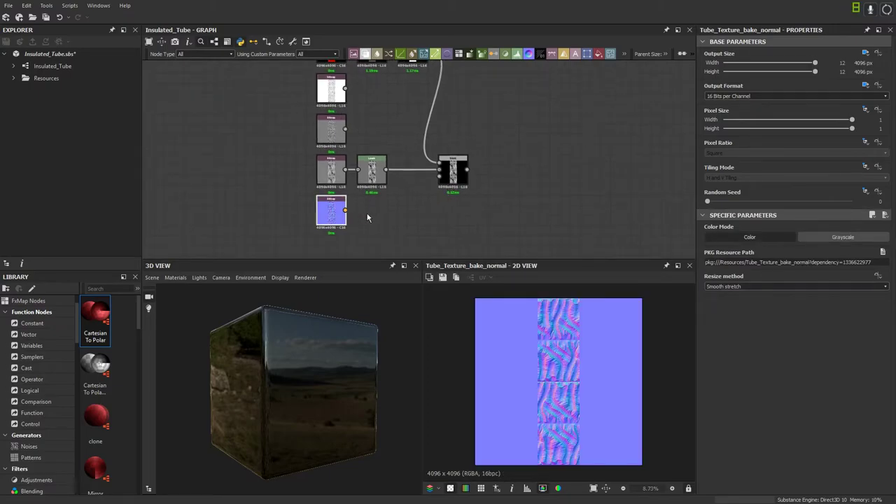
scroll(531, 358, "up", 5)
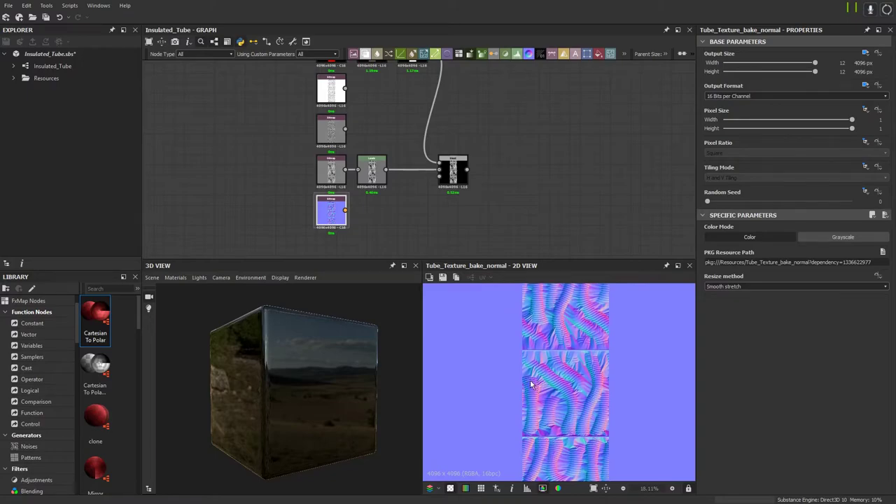
scroll(548, 362, "down", 5)
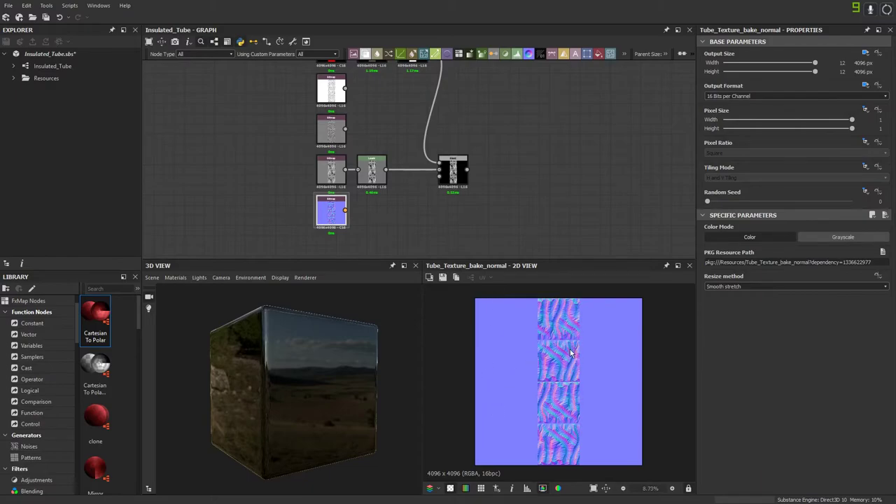
scroll(569, 398, "up", 2)
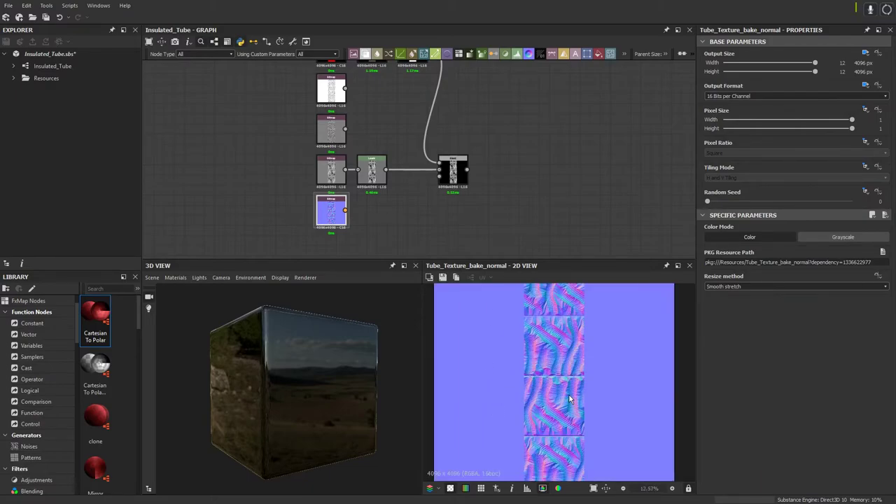
scroll(568, 392, "down", 2)
scroll(568, 389, "up", 4)
scroll(564, 382, "down", 5)
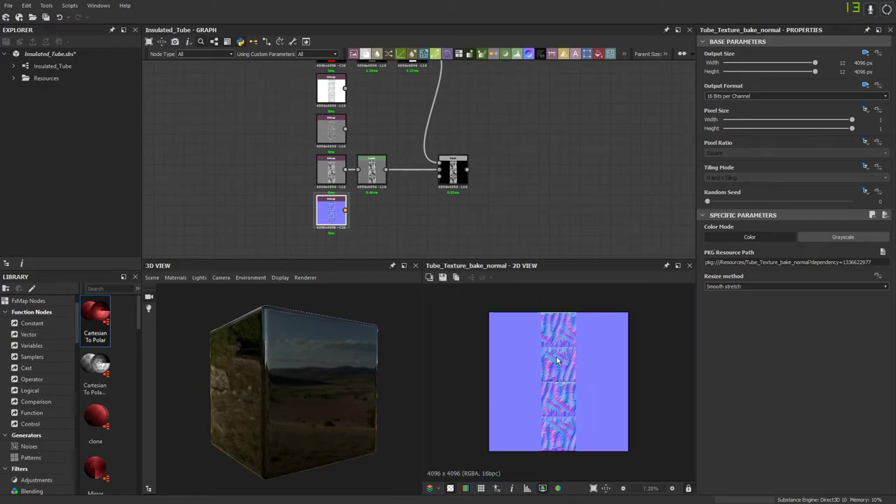
scroll(557, 360, "up", 2)
scroll(557, 360, "down", 1)
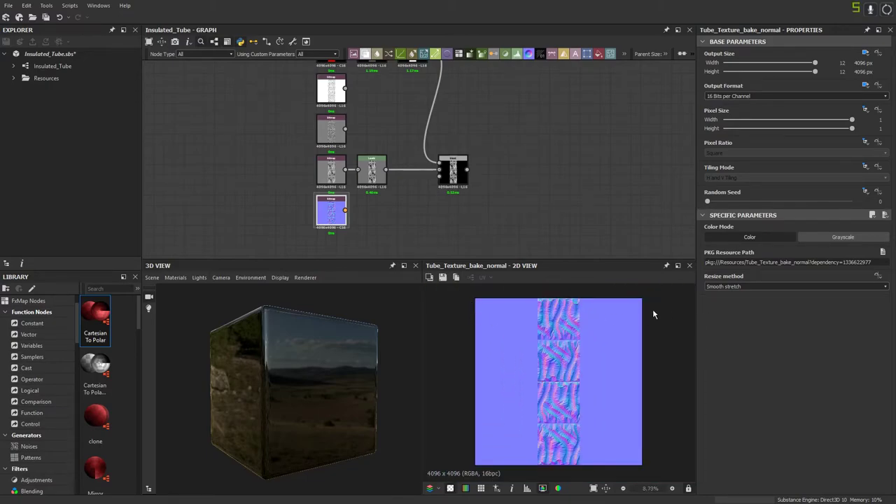
scroll(546, 316, "up", 3)
scroll(552, 306, "down", 2)
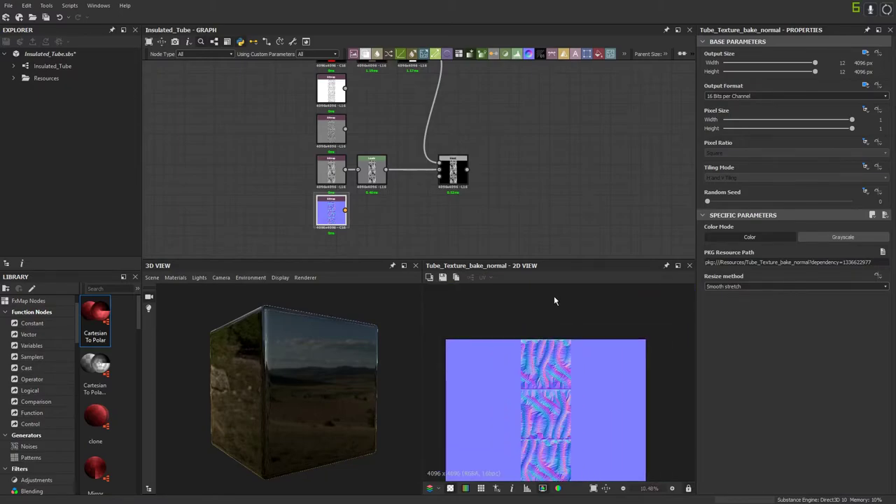
scroll(548, 438, "down", 3)
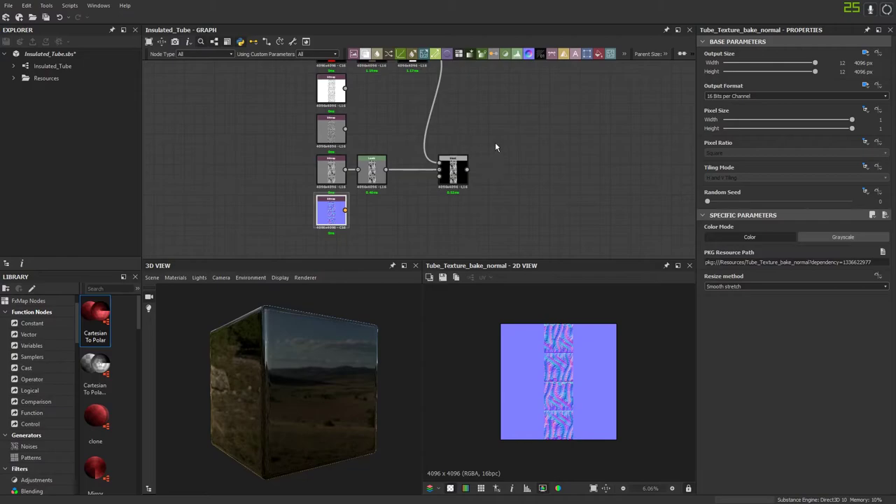
scroll(578, 339, "up", 4)
scroll(545, 362, "down", 2)
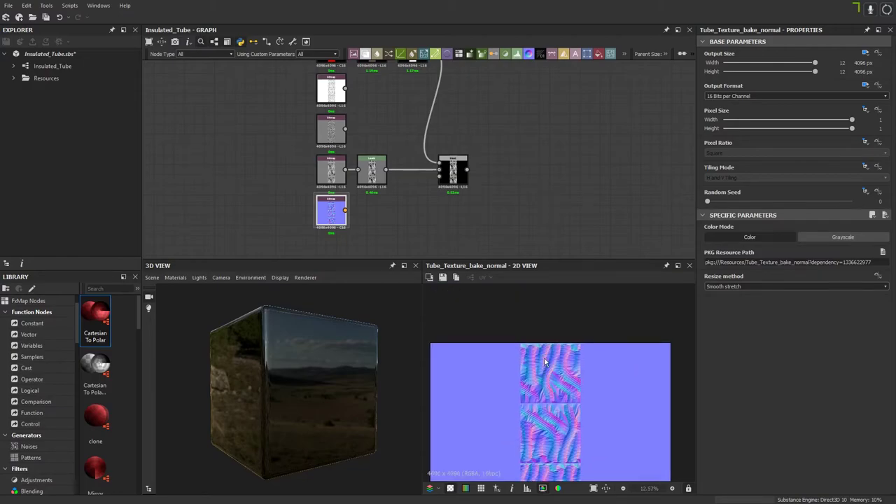
middle_click_drag(543, 403, 531, 333)
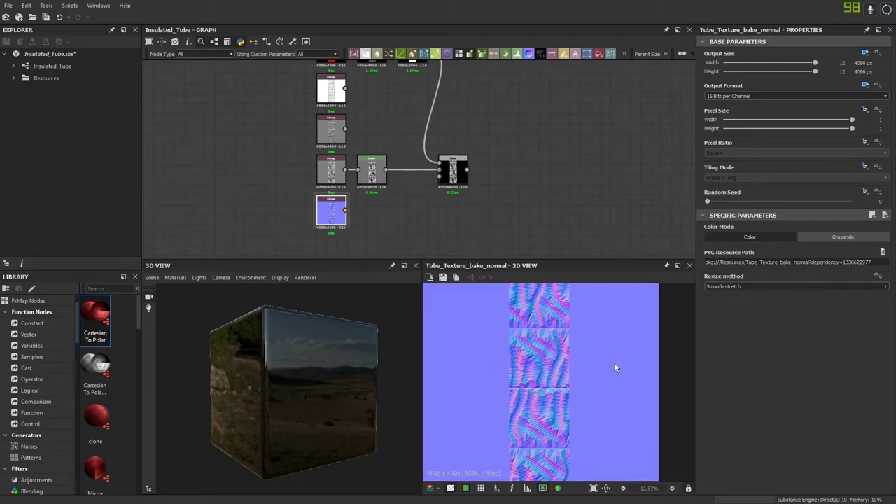
scroll(581, 371, "down", 2)
scroll(543, 374, "up", 6)
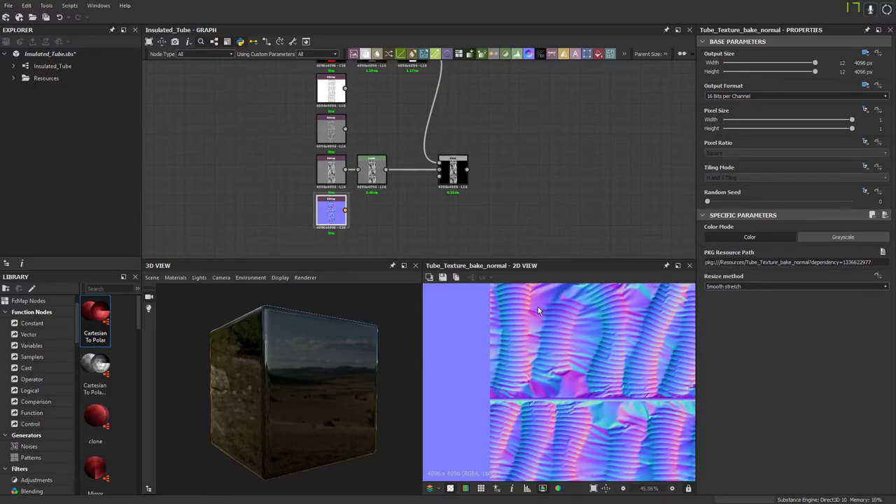
middle_click_drag(668, 332, 413, 359)
scroll(478, 352, "down", 1)
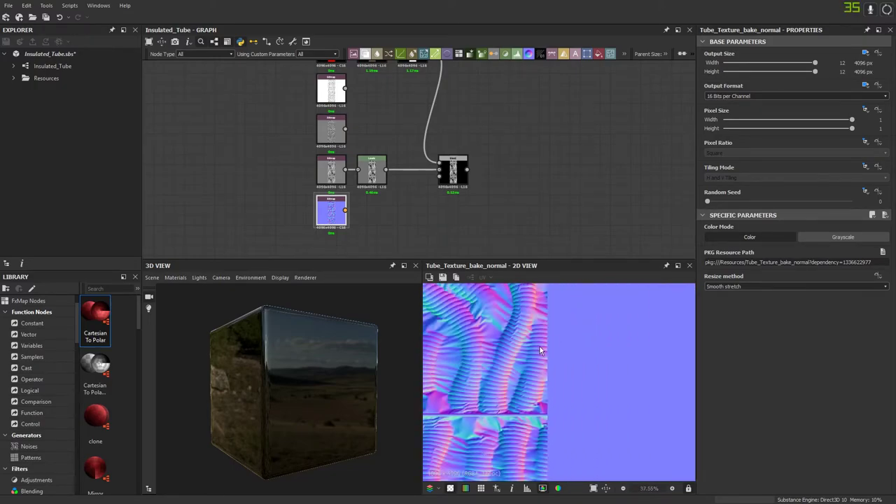
middle_click_drag(519, 369, 559, 440)
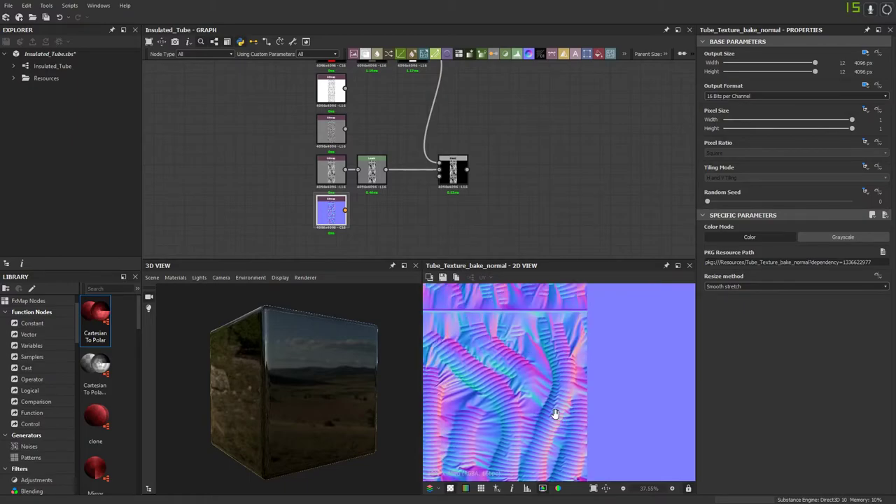
middle_click_drag(449, 186, 394, 192)
scroll(414, 155, "down", 2)
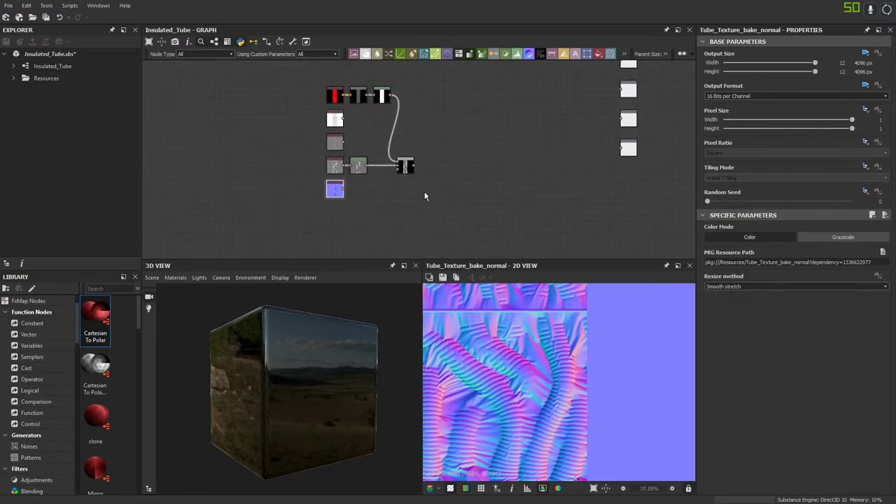
scroll(539, 364, "down", 4)
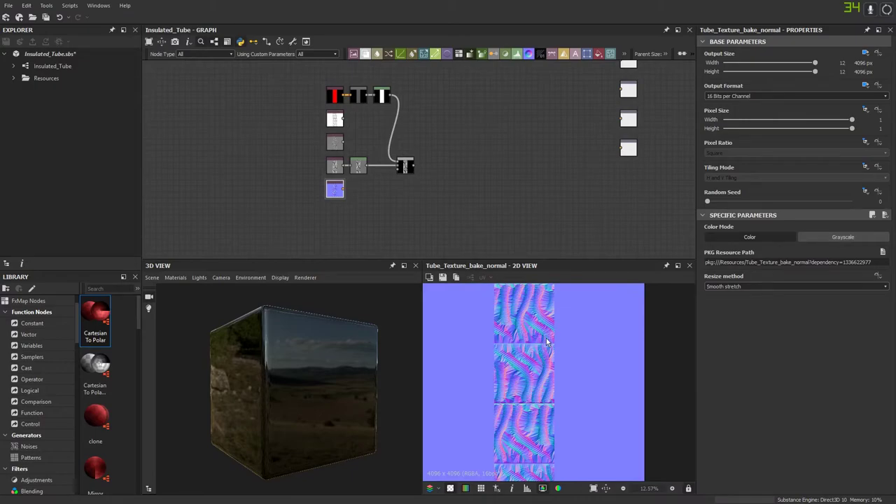
Step: Move all the baked bitmaps and their processing nodes together farther from the output nodes to free up working space
middle_click_drag(427, 189, 470, 203)
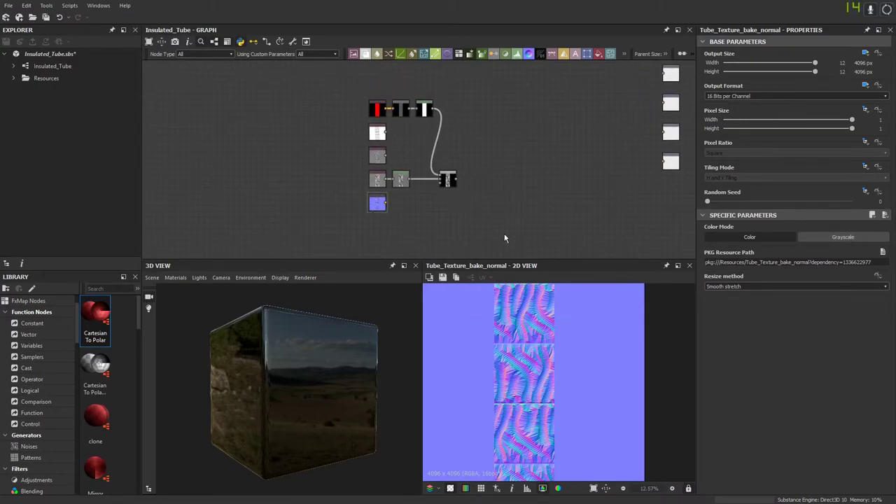
left_click_drag(505, 236, 360, 95)
left_click_drag(419, 114, 221, 108)
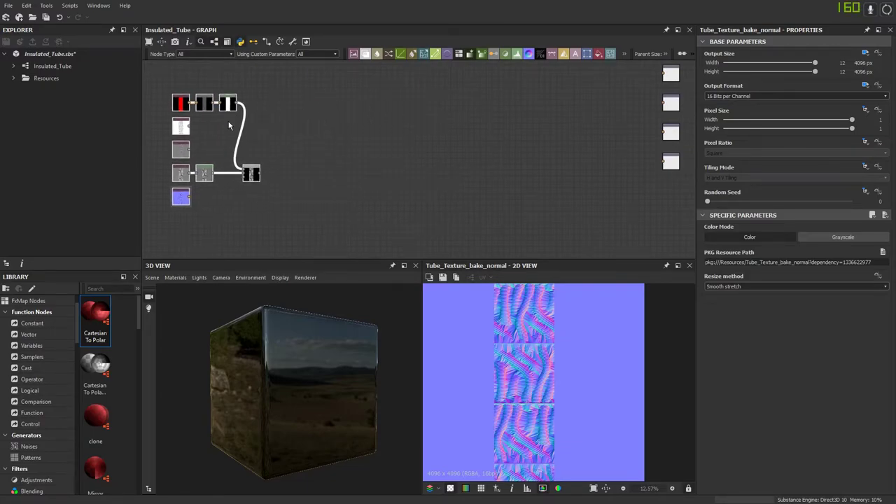
Step: Add a Material Transform node and place it beyond the Blend node, level with the bitmap nodes
middle_click_drag(236, 158, 365, 163)
scroll(368, 186, "up", 1)
left_click(370, 213)
key("space")
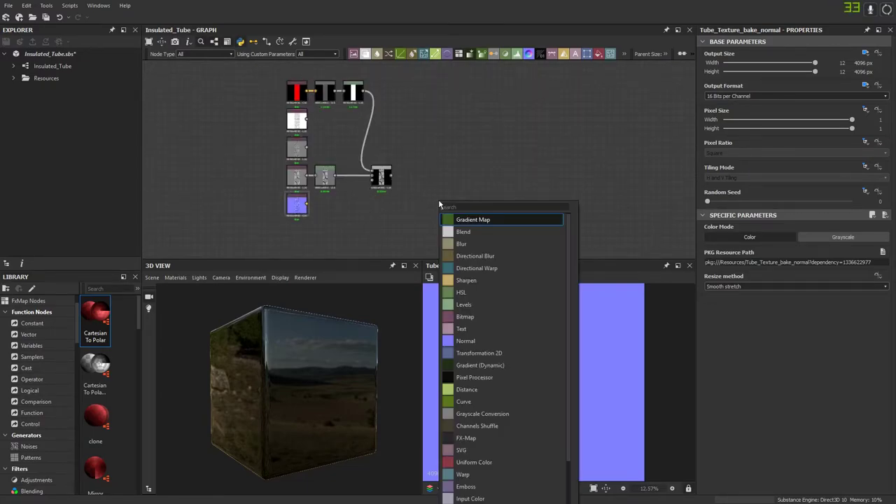
type("tran")
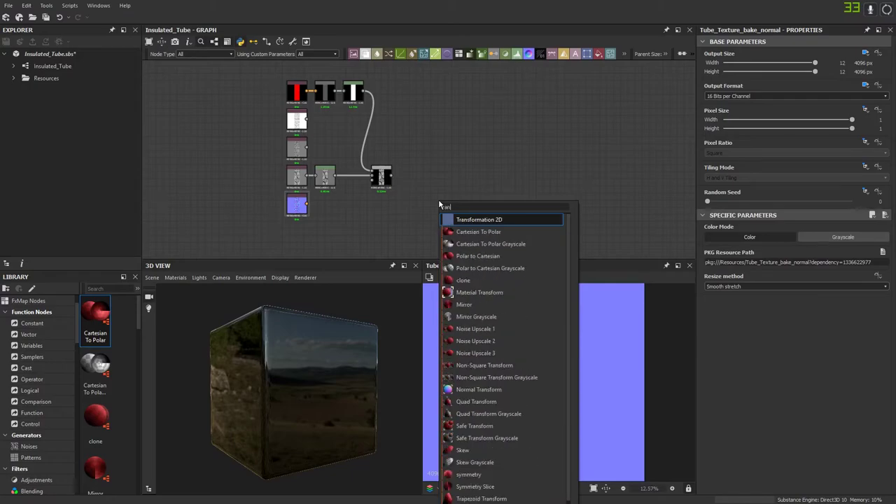
key("BackSpace")
key("BackSpace")
key("BackSpace")
key("BackSpace")
key("BackSpace")
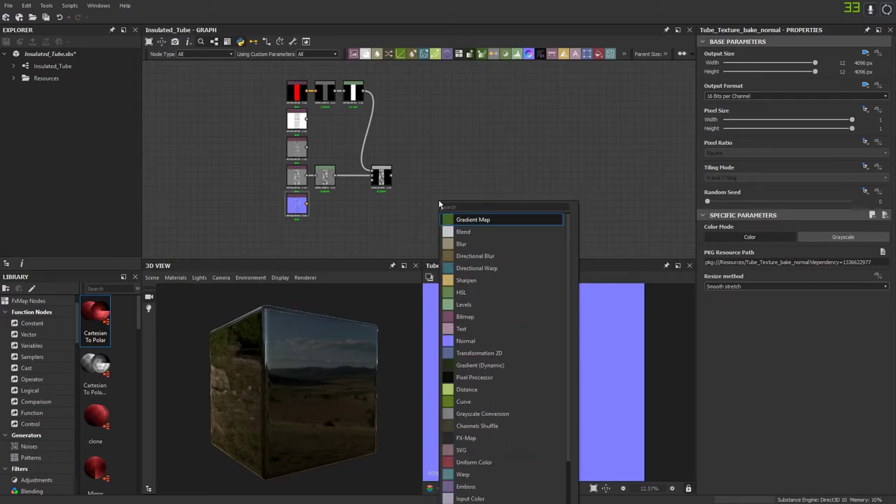
type("materia")
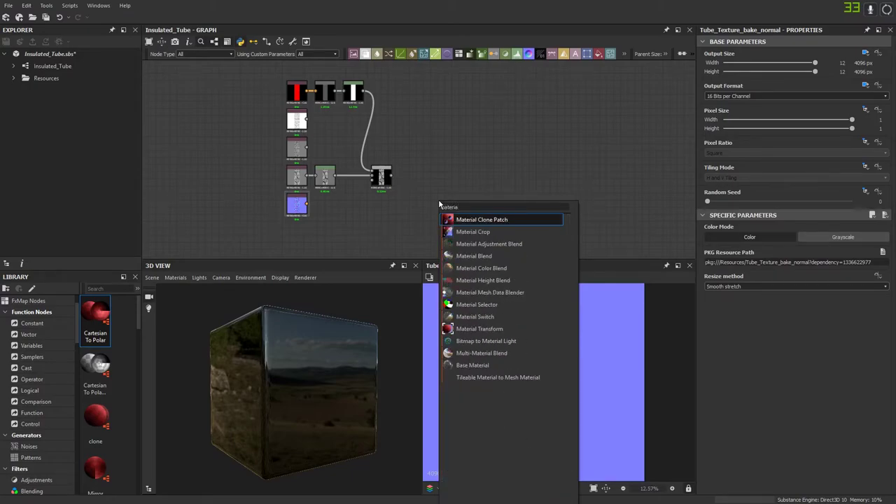
left_click(522, 328)
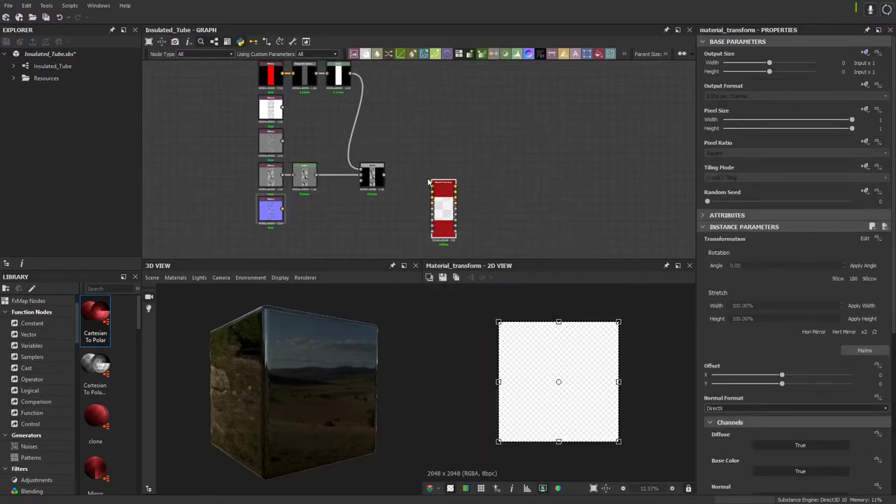
scroll(429, 182, "up", 1)
left_click_drag(445, 202, 447, 140)
middle_click_drag(388, 159, 460, 156)
middle_click_drag(394, 134, 408, 157)
Step: Turn off the Material Transform node's Base Color, Specular, Glossiness, Roughness and Metallic channels
double_click(540, 186)
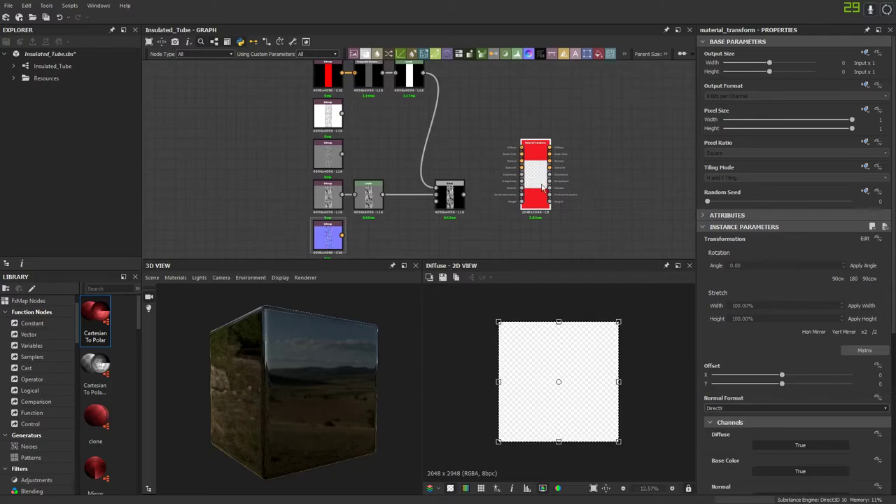
scroll(711, 410, "down", 3)
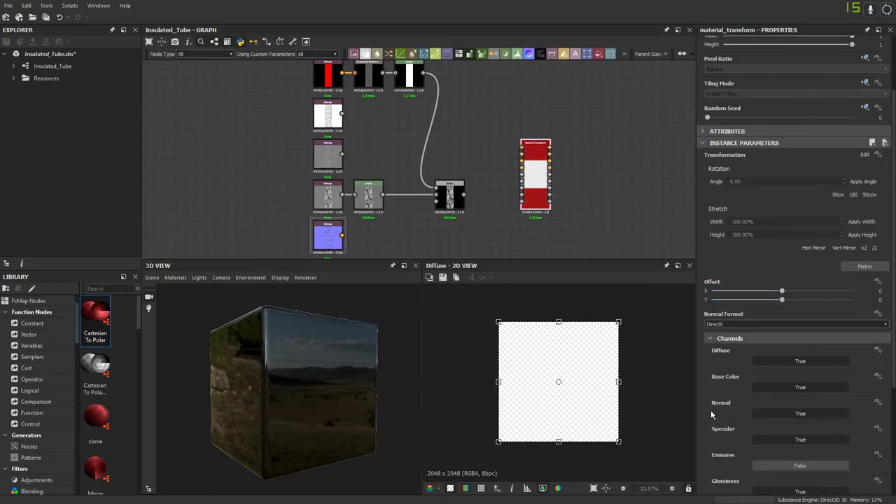
middle_click_drag(412, 149, 408, 167)
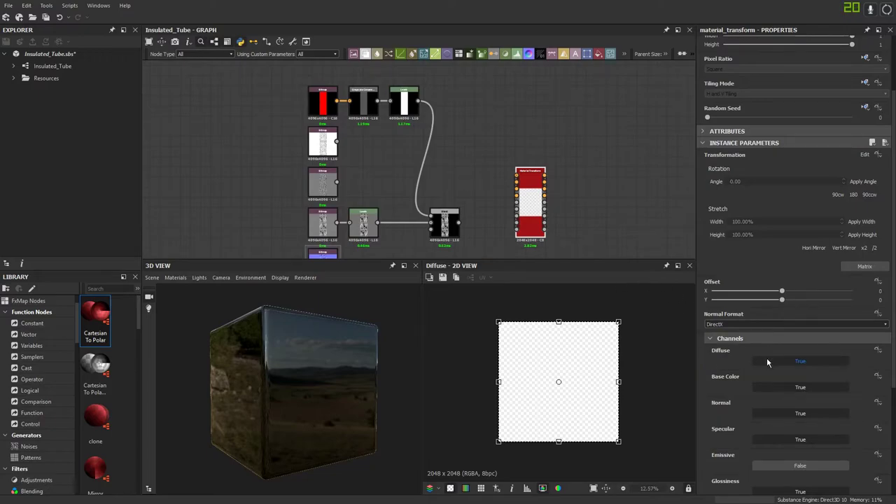
left_click(766, 387)
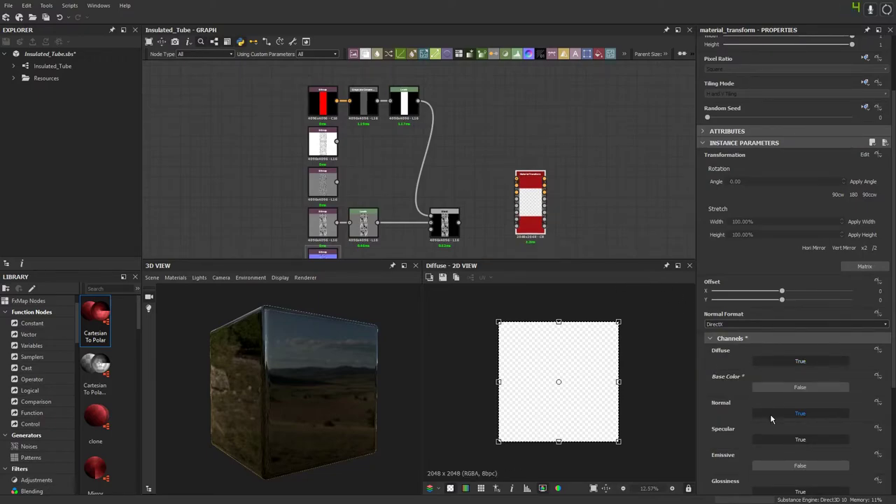
left_click(770, 439)
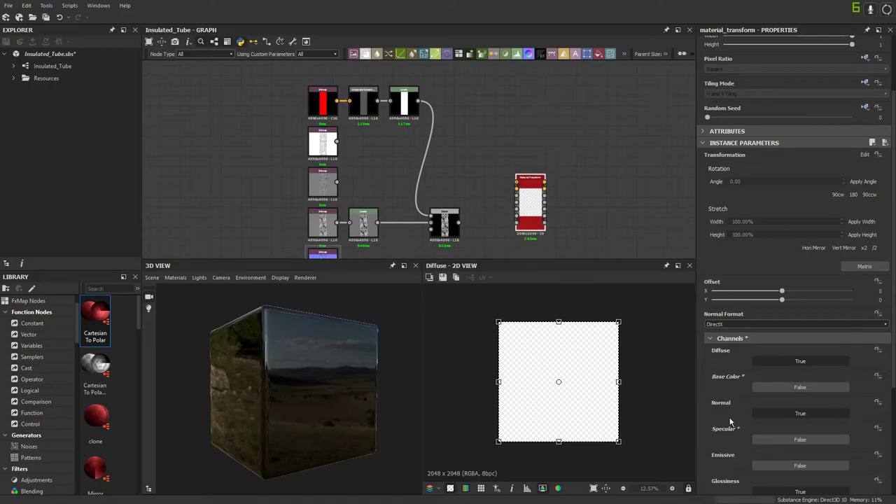
scroll(730, 422, "down", 3)
left_click(770, 407)
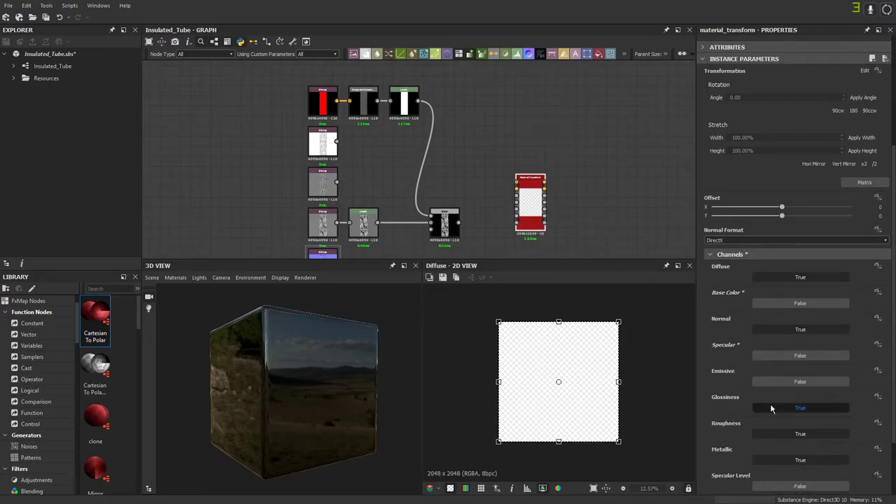
left_click(778, 433)
left_click(776, 458)
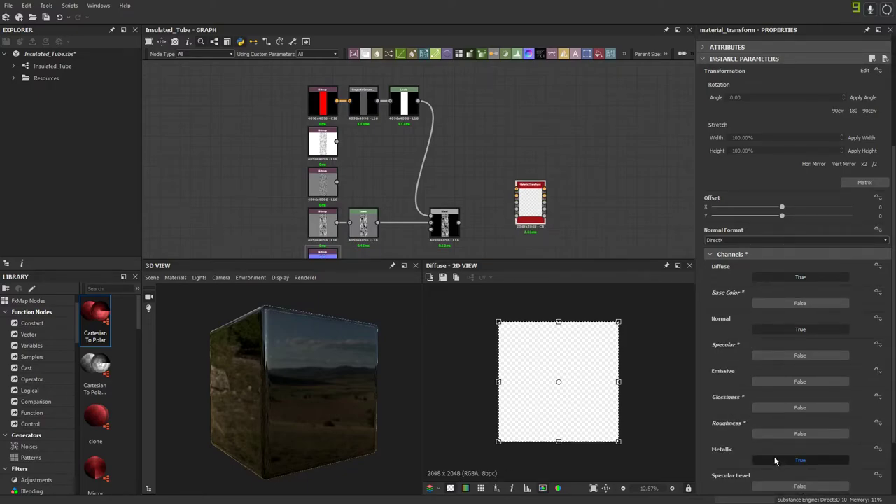
scroll(727, 443, "down", 3)
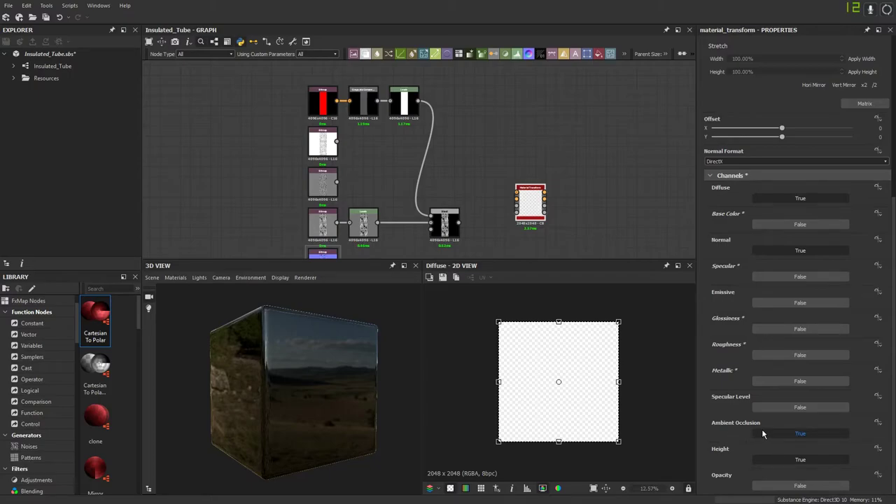
Step: Check the ambient occlusion and curvature bitmaps up close in the graph and show the curvature in the 2D view
middle_click_drag(366, 196, 386, 184)
scroll(385, 184, "up", 2)
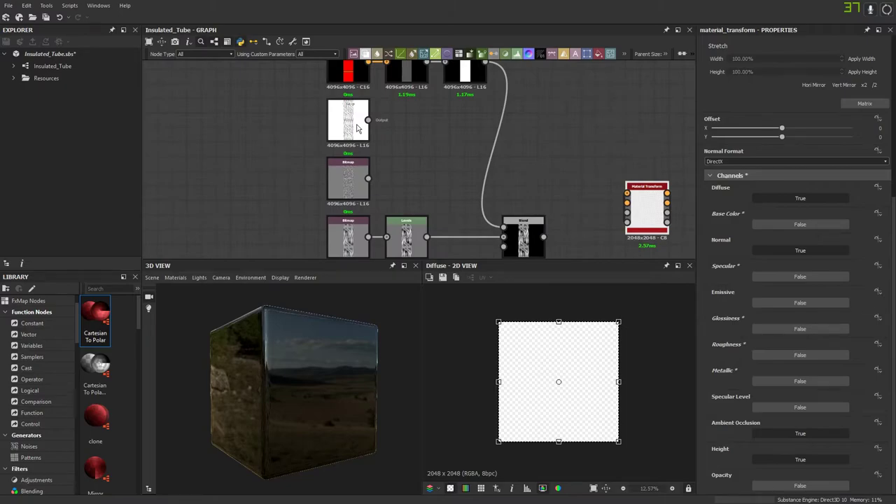
scroll(356, 128, "up", 3)
scroll(356, 128, "down", 3)
scroll(360, 128, "up", 2)
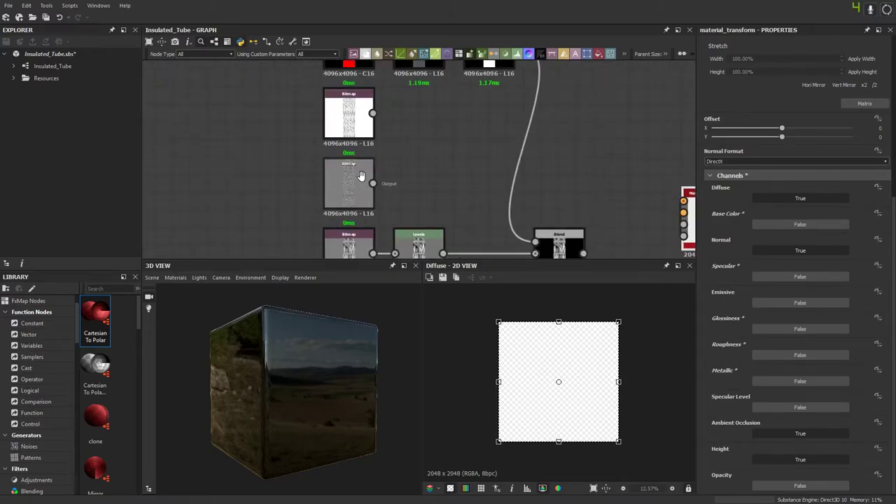
scroll(367, 128, "up", 1)
middle_click_drag(367, 128, 443, 141)
double_click(417, 152)
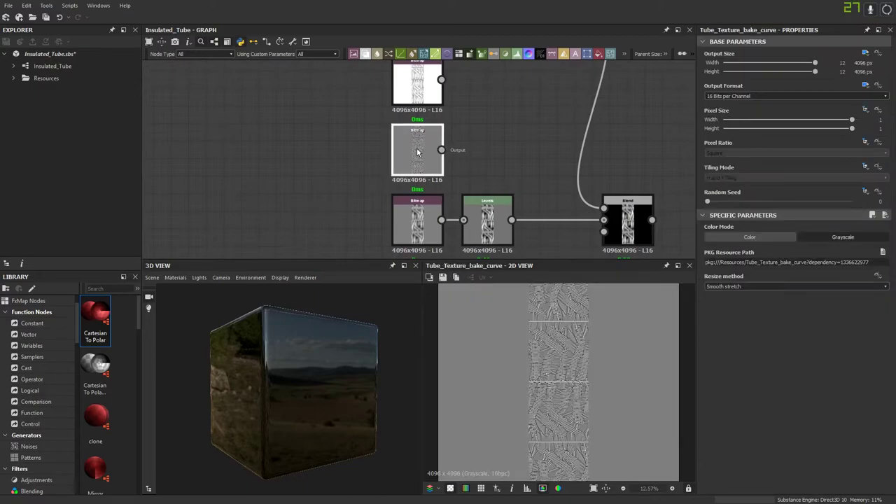
scroll(549, 168, "down", 3)
scroll(549, 171, "up", 1)
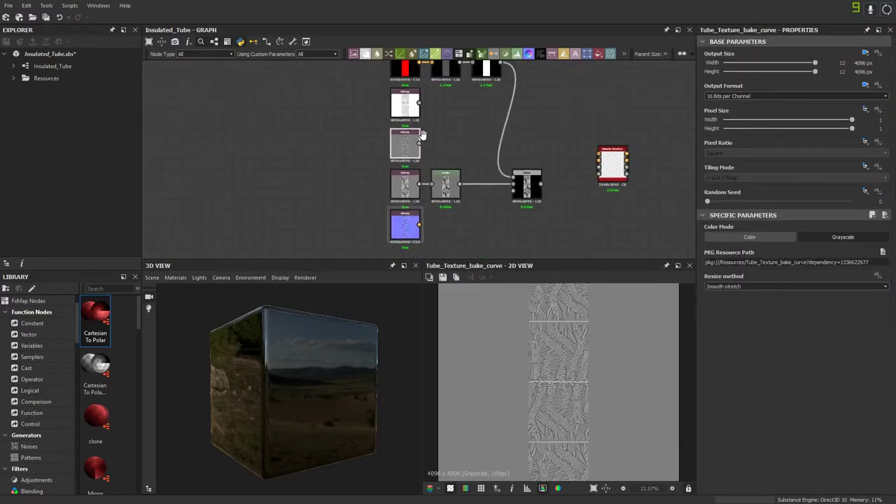
Step: Turn the Material Transform node's Specular channel back on
double_click(597, 175)
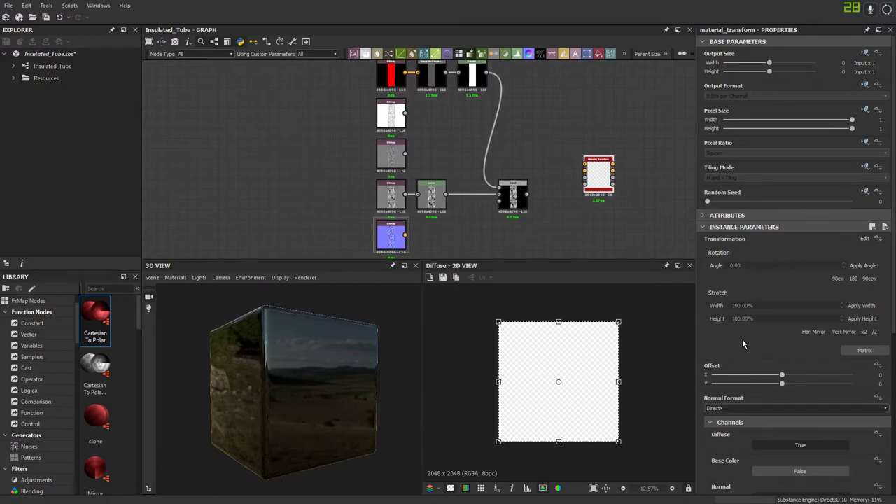
scroll(723, 426, "down", 5)
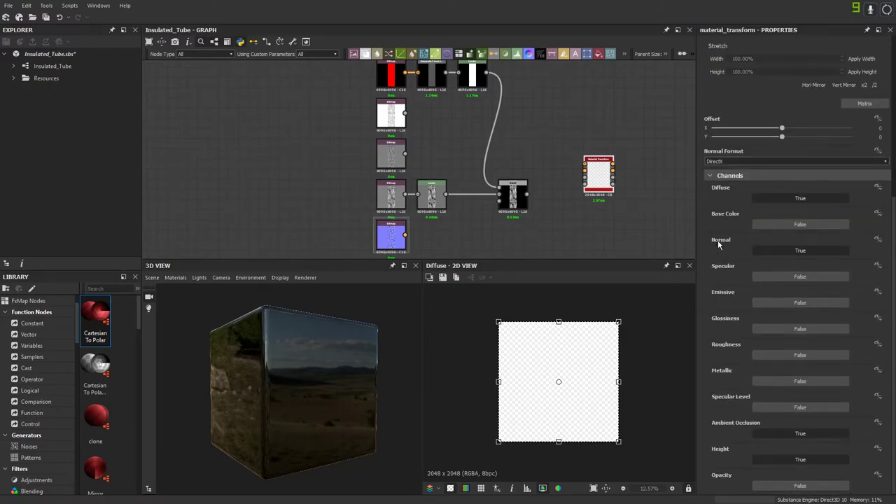
left_click(778, 276)
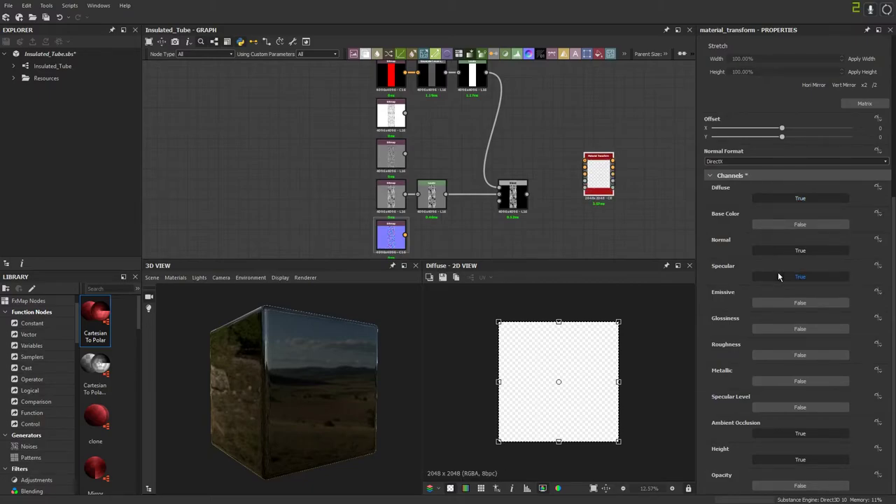
Step: Show the ambient occlusion bitmap in the 2D view and check the Material Transform node's available inputs
scroll(413, 112, "up", 4)
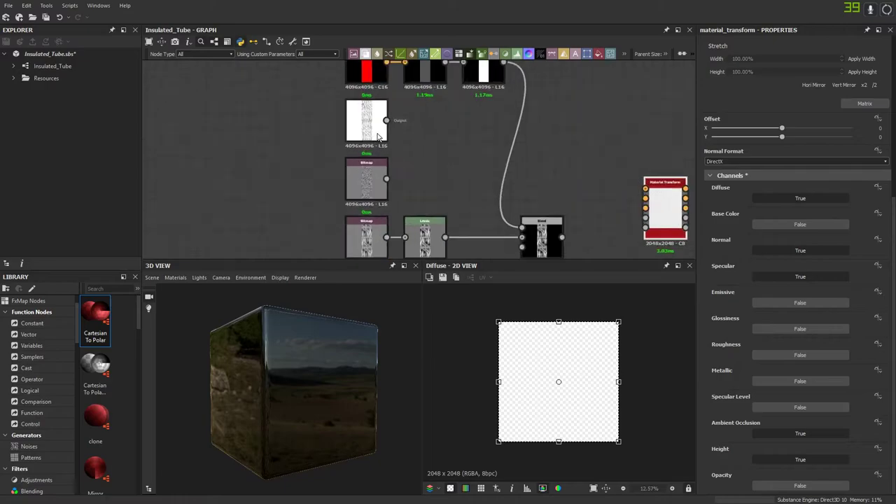
double_click(369, 123)
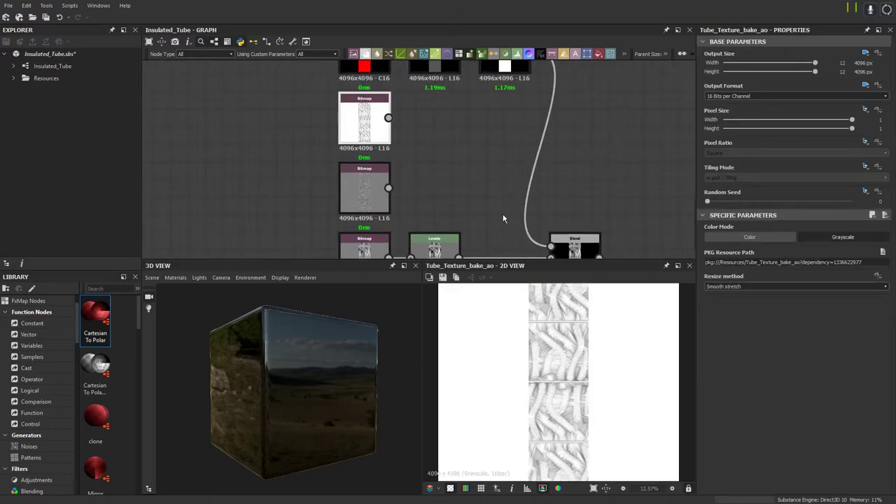
middle_click_drag(503, 219, 345, 202)
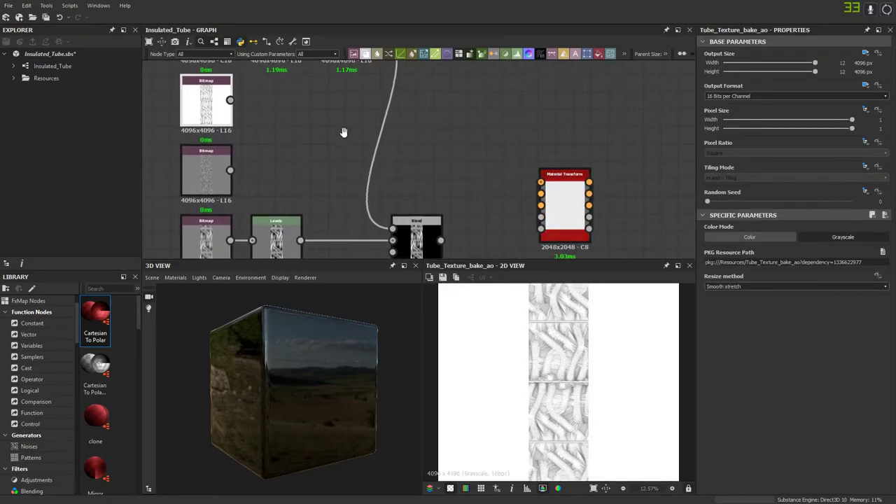
middle_click_drag(348, 133, 434, 168)
scroll(326, 96, "down", 2)
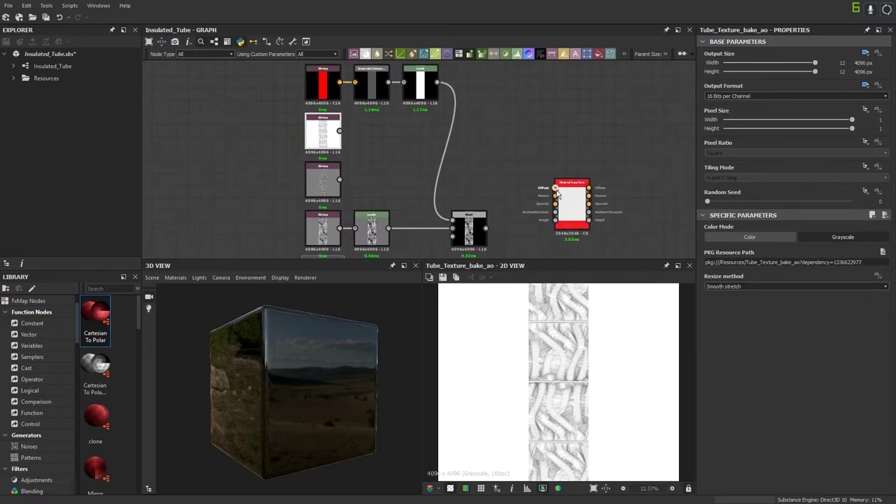
Step: Place the normal bitmap directly under the albedo bitmap and connect them to the Material Transform node's Normal and Diffuse inputs
left_click_drag(329, 132, 284, 167)
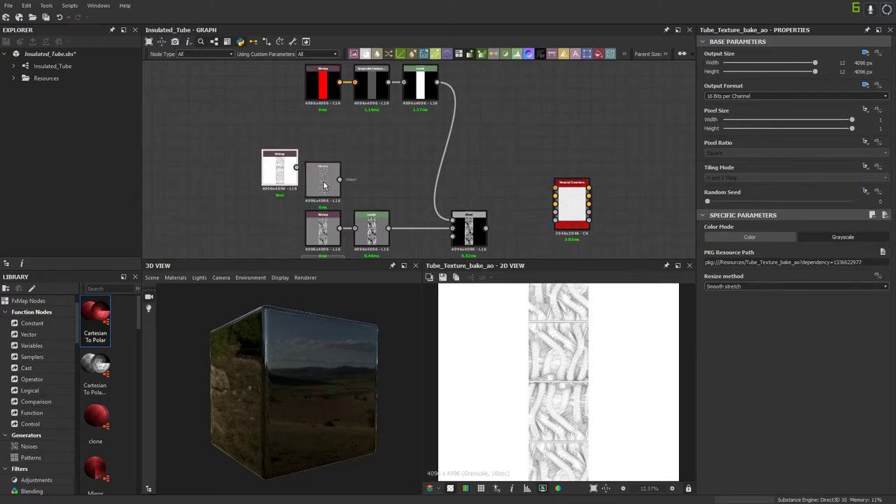
middle_click_drag(324, 185, 307, 134)
left_click_drag(315, 232, 327, 104)
middle_click_drag(327, 118, 335, 161)
left_click_drag(337, 146, 318, 131)
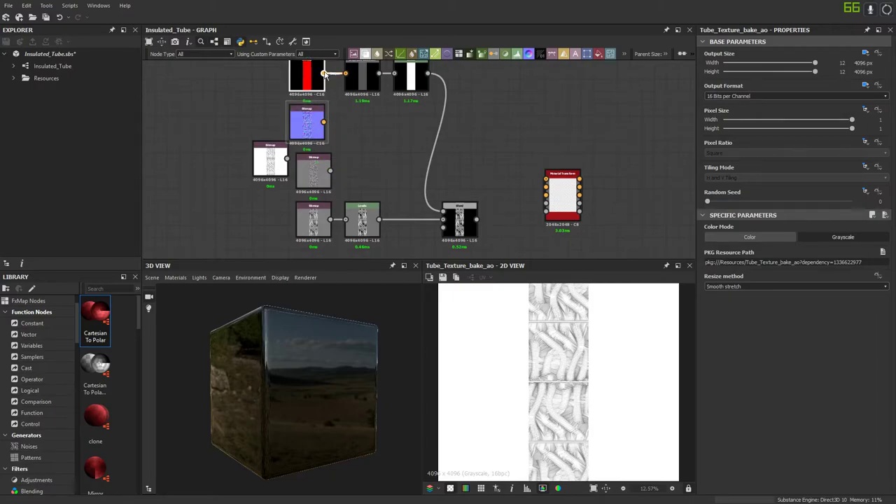
left_click_drag(324, 74, 546, 179)
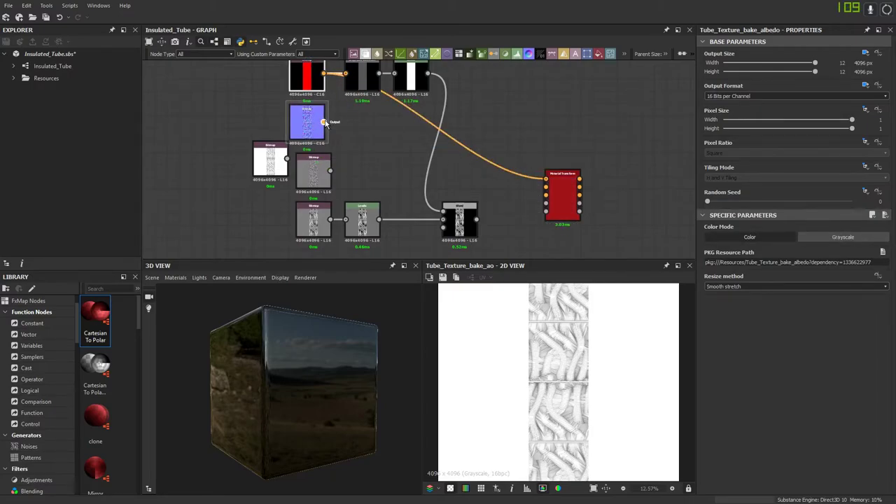
left_click_drag(325, 123, 558, 185)
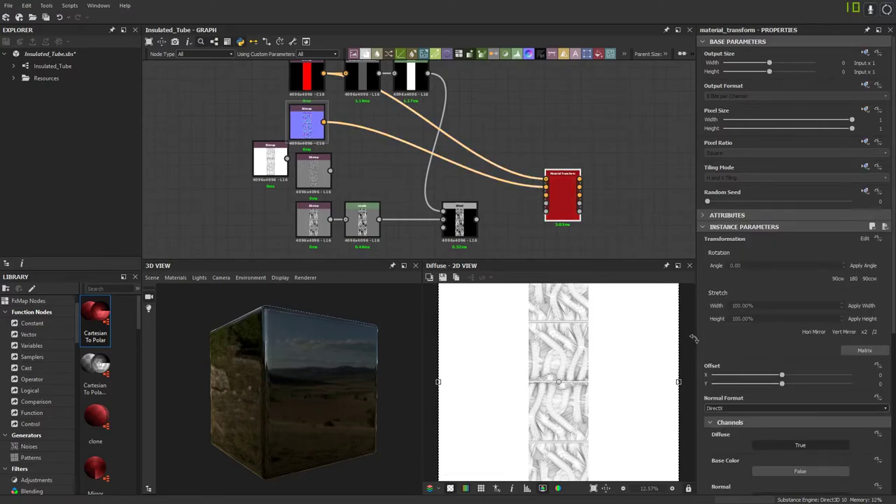
Step: Set the Material Transform node's Specular channel to False and its Glossiness channel to True
scroll(722, 388, "down", 5)
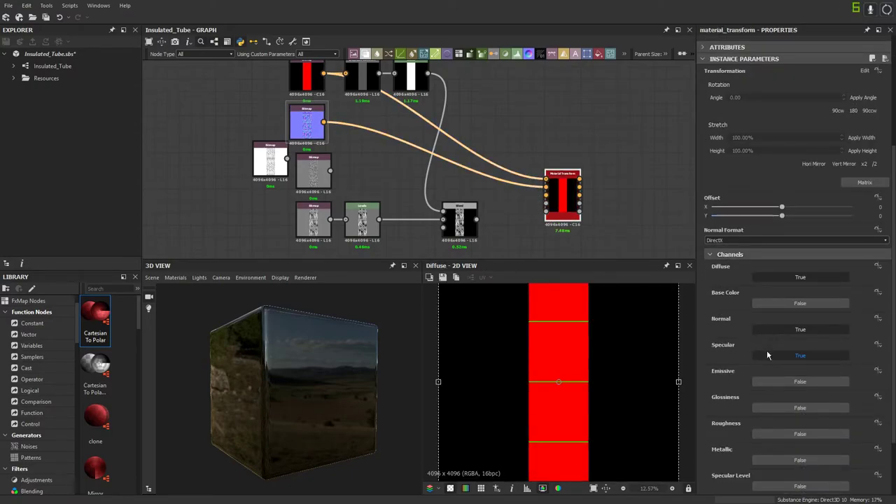
left_click(767, 352)
scroll(767, 371, "down", 1)
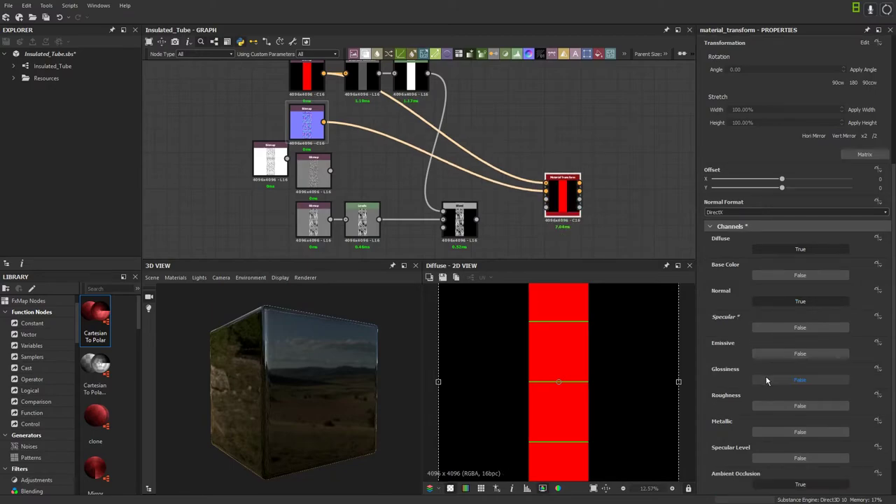
left_click(766, 380)
Step: Move the ambient occlusion bitmap below the curvature bitmap, out of the way, and connect the curvature to the Material Transform node's Glossiness input
scroll(270, 185, "up", 2)
middle_click_drag(260, 156, 262, 111)
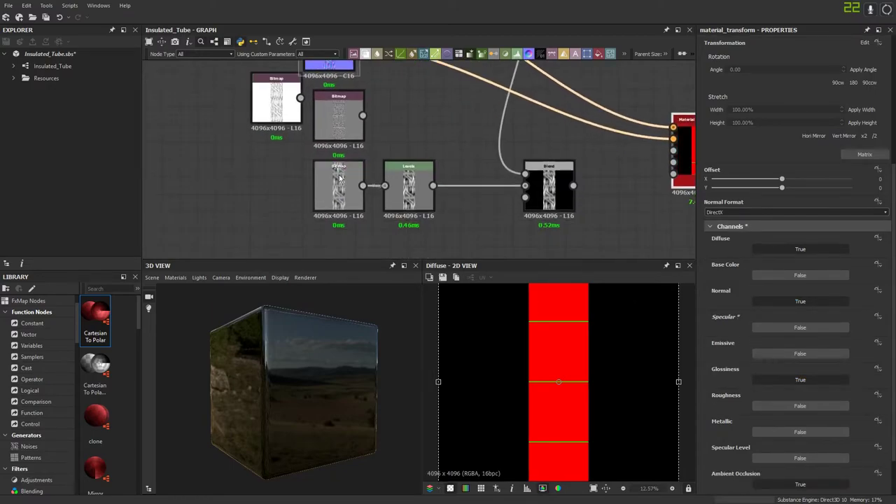
scroll(340, 179, "down", 1)
left_click_drag(276, 108, 280, 198)
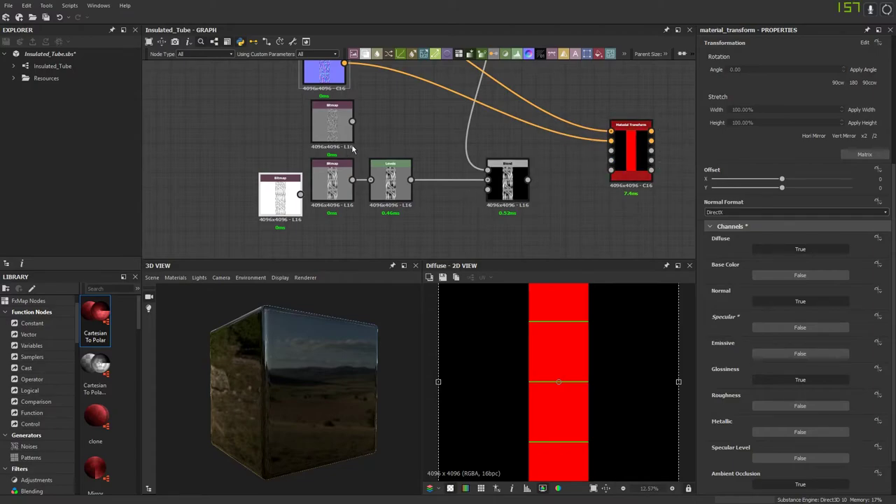
left_click(334, 127)
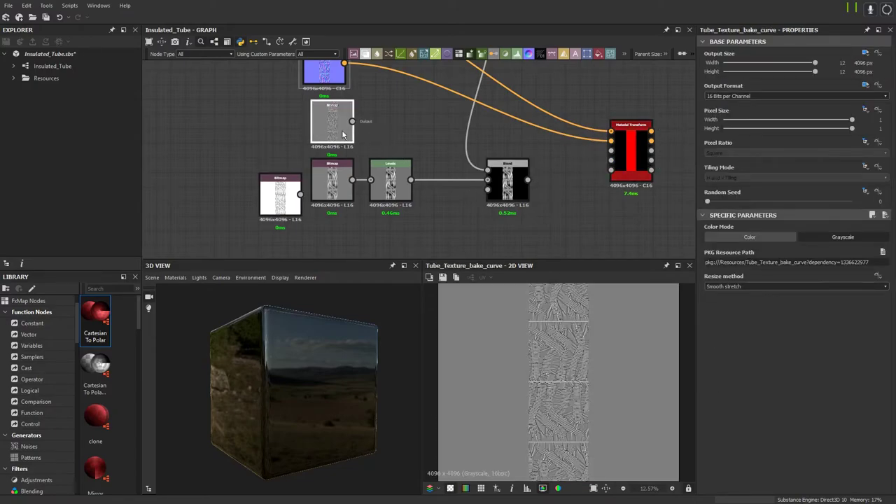
left_click_drag(341, 124, 333, 123)
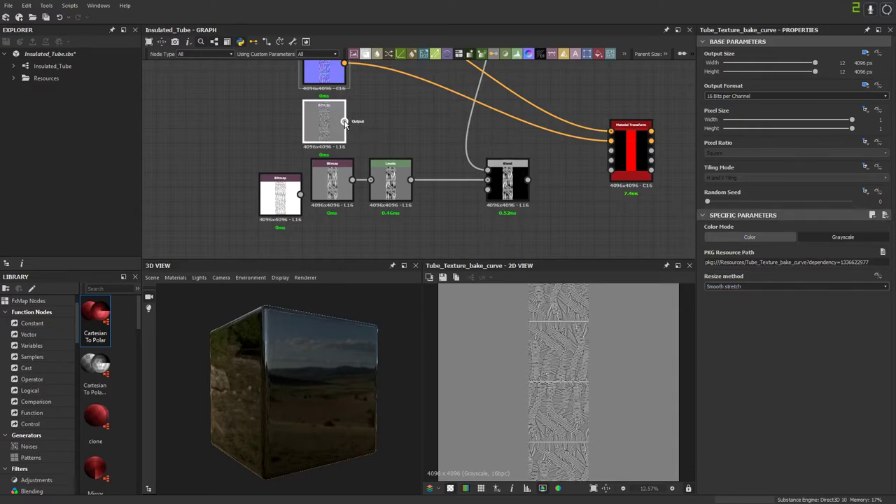
left_click_drag(343, 123, 558, 151)
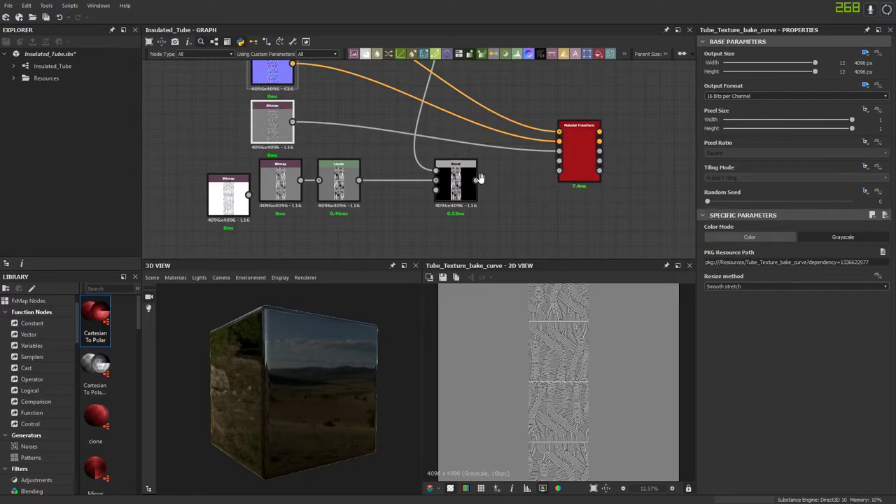
Step: Move the Bitmap–Levels–Blend chain down and connect the ambient occlusion bitmap, placed under the curvature bitmap, to the Material Transform's Ambient Occlusion input
middle_click_drag(480, 179, 530, 151)
scroll(531, 151, "down", 2)
left_click_drag(538, 197, 384, 205)
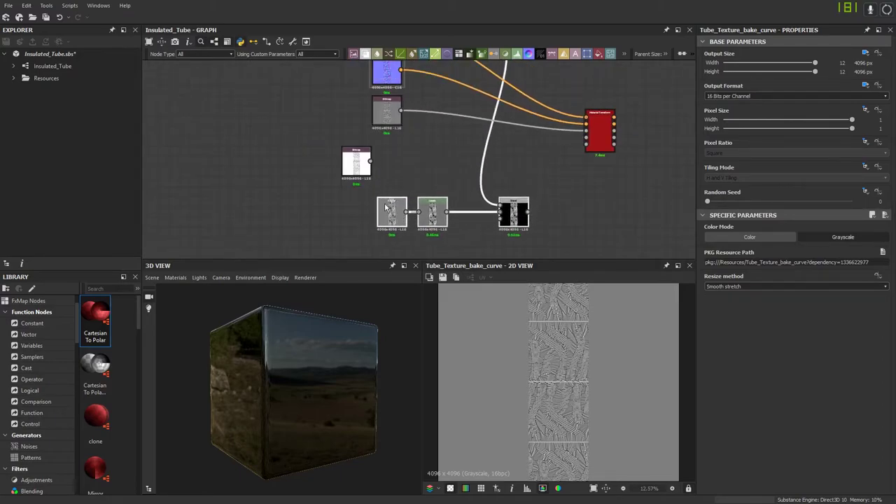
scroll(580, 149, "up", 3)
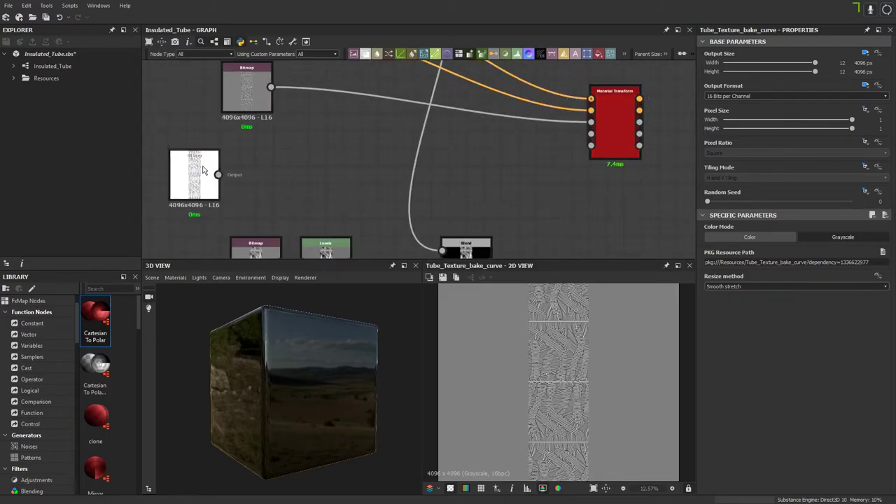
left_click_drag(203, 170, 590, 145)
double_click(261, 165)
scroll(516, 161, "down", 2)
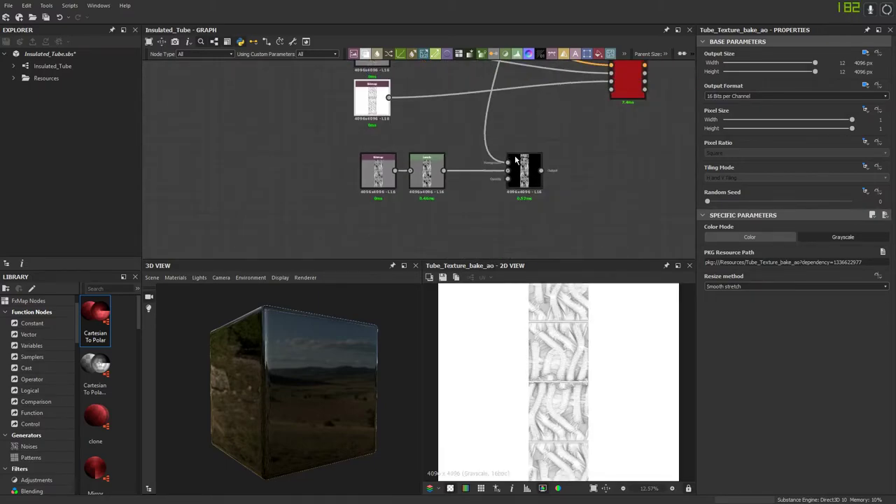
Step: Place the Bitmap–Levels–Blend chain directly under the ambient occlusion bitmap and connect the Blend output to the Material Transform's Height input
left_click_drag(546, 216, 377, 147)
left_click(512, 185)
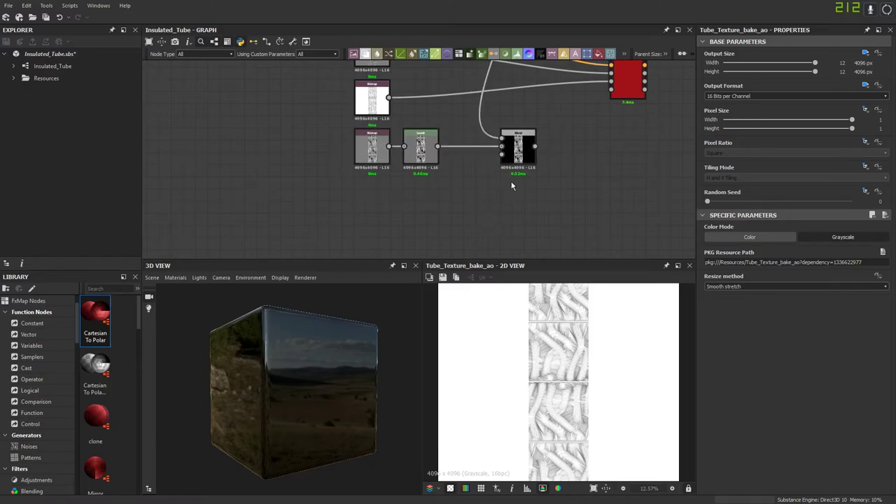
left_click_drag(571, 130, 611, 89)
middle_click_drag(539, 123, 513, 189)
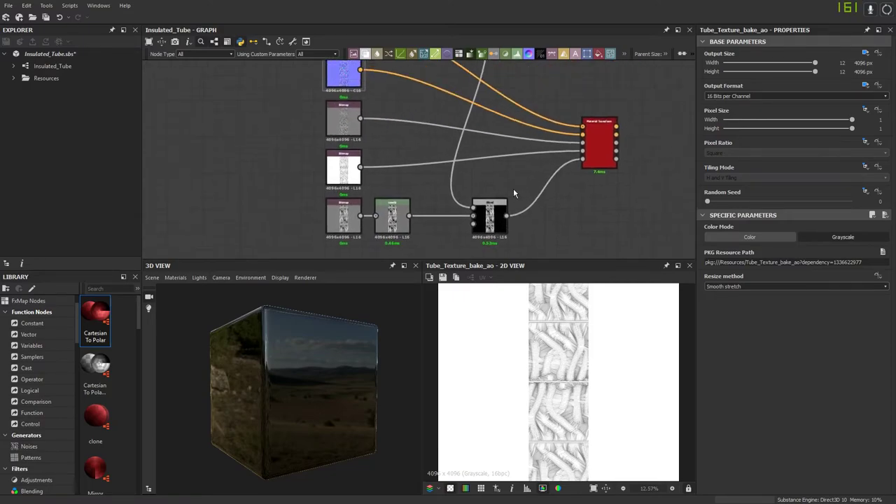
scroll(513, 189, "down", 2)
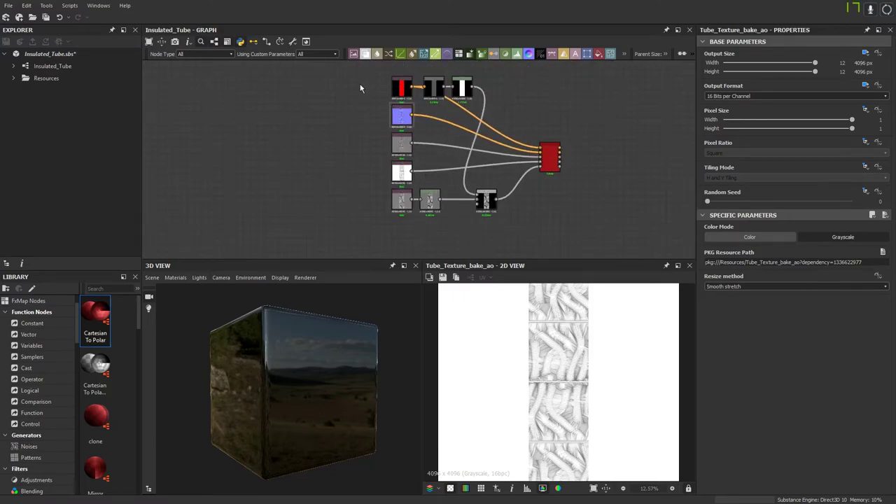
Step: Show the Material Transform node's Diffuse output in the 2D view
middle_click_drag(565, 162, 464, 164)
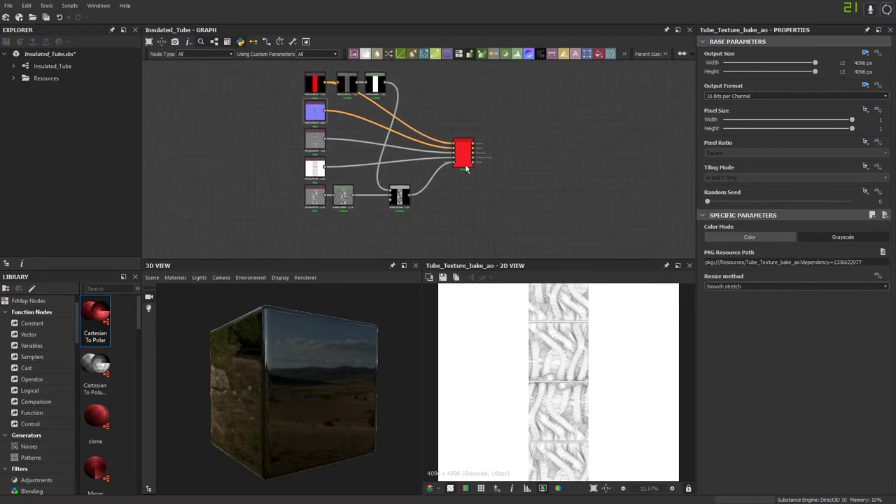
scroll(474, 193, "up", 3)
left_click(449, 126)
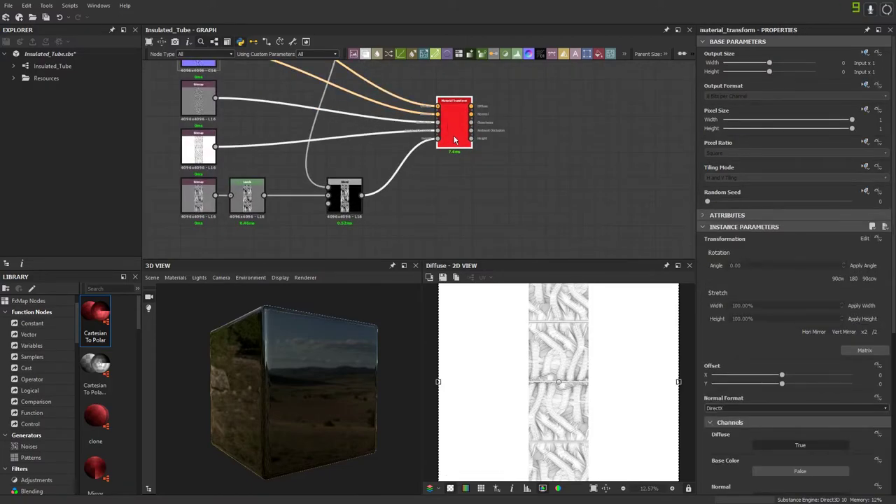
double_click(453, 140)
scroll(465, 126, "up", 2)
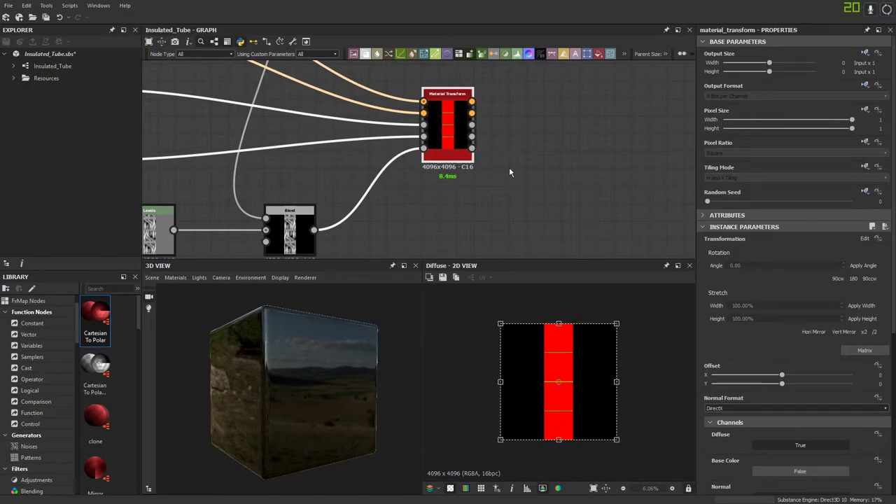
scroll(474, 147, "down", 3)
key("space")
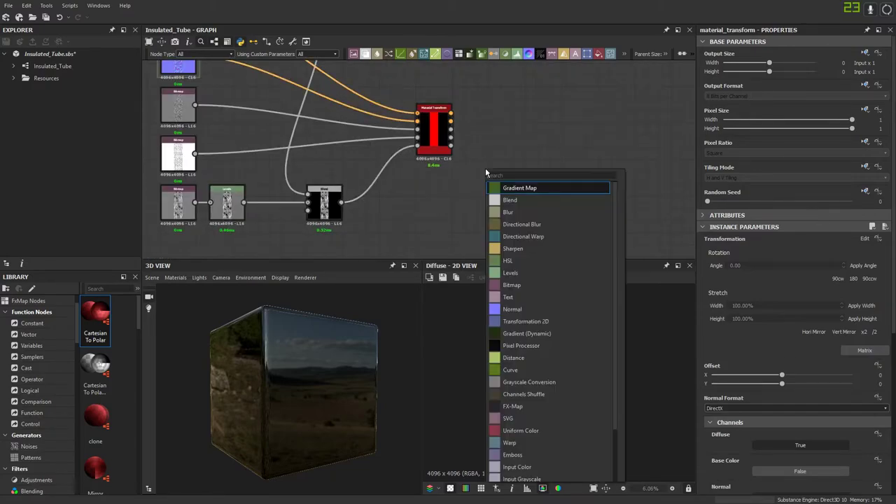
type("material")
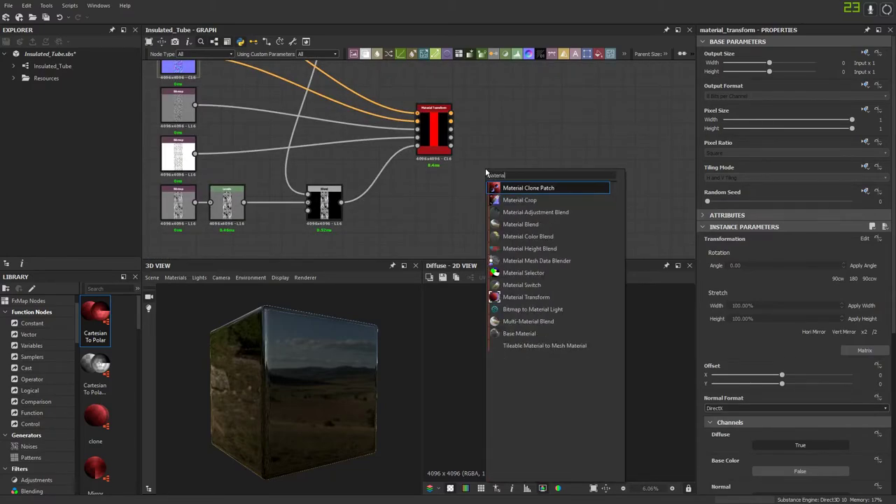
left_click(453, 183)
Step: Move the Material Transform node up slightly and set its X offset to 0.25
left_click_drag(436, 146, 435, 129)
double_click(436, 130)
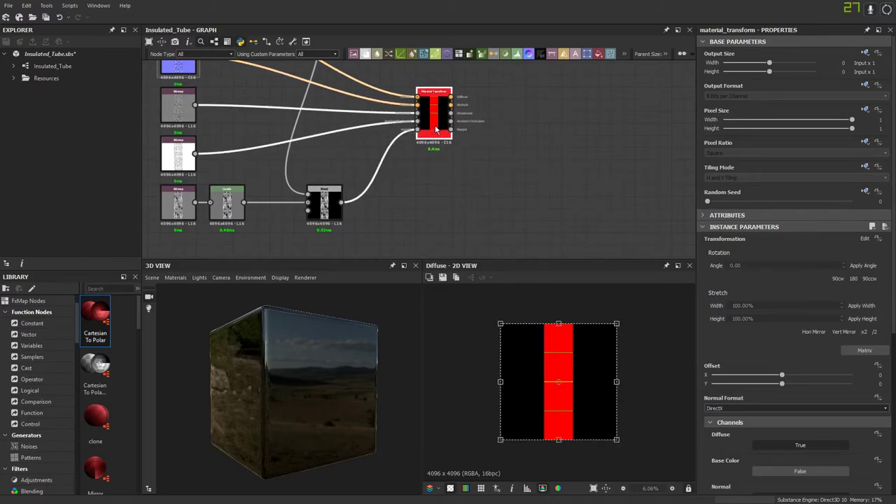
middle_click_drag(435, 129, 451, 192)
left_click_drag(451, 192, 450, 161)
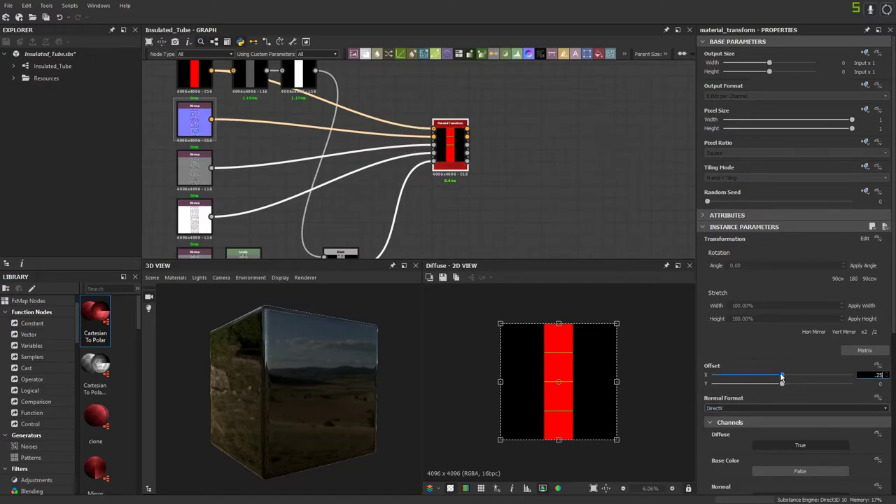
key("Return")
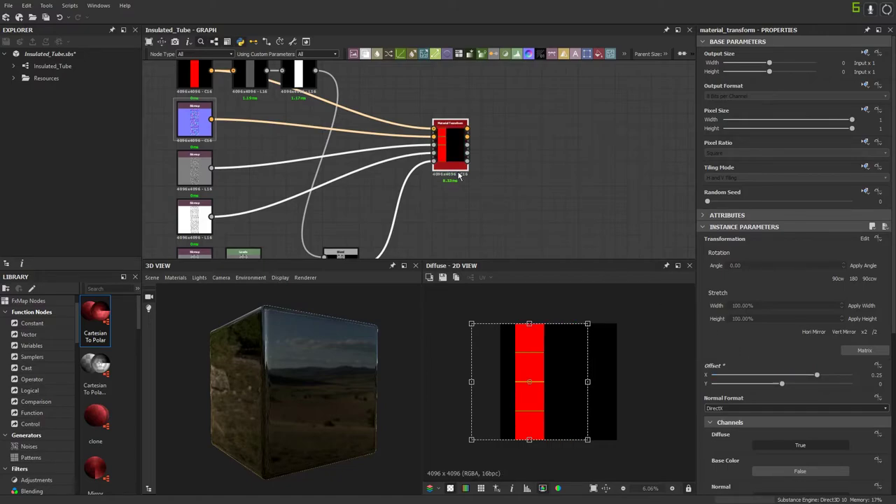
Step: Duplicate the Material Transform node with its connections, place the copy directly below, and set its X offset to 0
key("ctrl+shift+d")
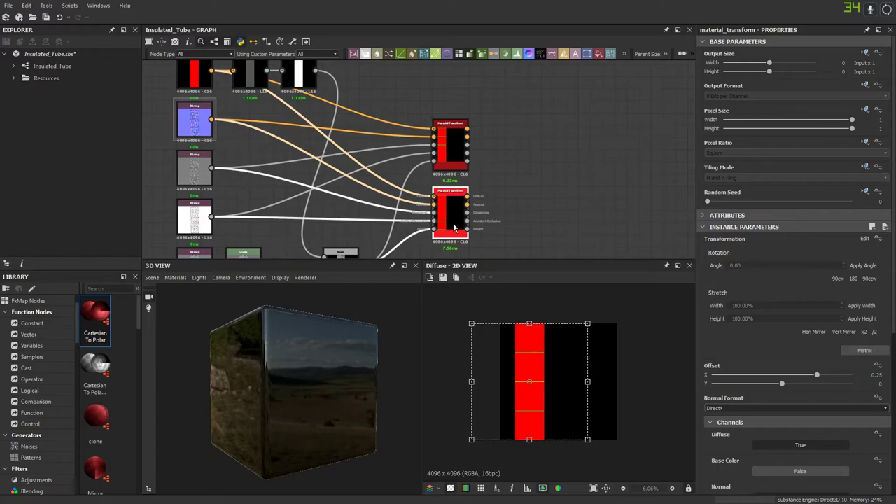
middle_click_drag(454, 224, 450, 196)
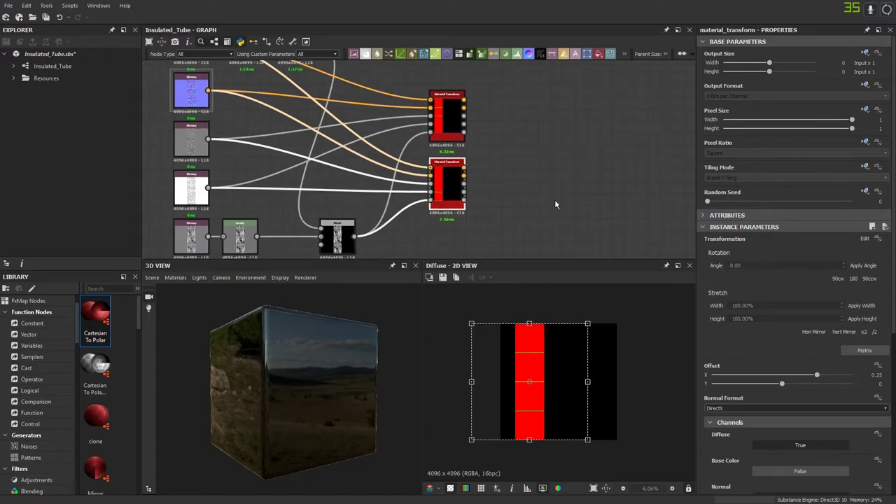
left_click(788, 376)
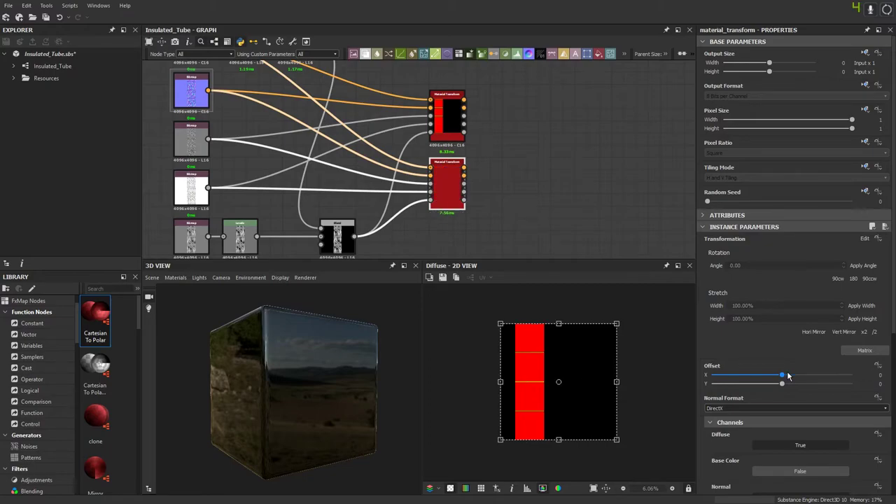
Step: Duplicate the zero-offset Material Transform with its connections, place the copy below it, and set its X offset to -0.25
middle_click_drag(468, 172, 456, 118)
double_click(450, 139)
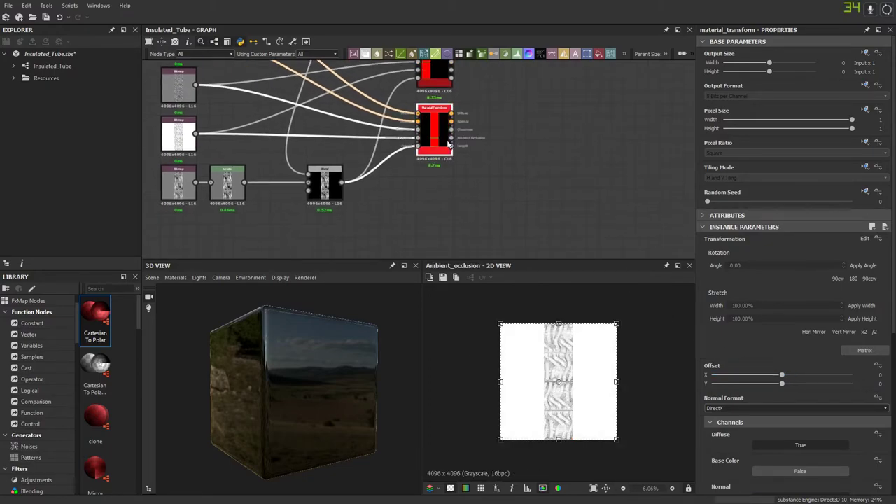
key("ctrl+d")
left_click_drag(413, 178, 430, 212)
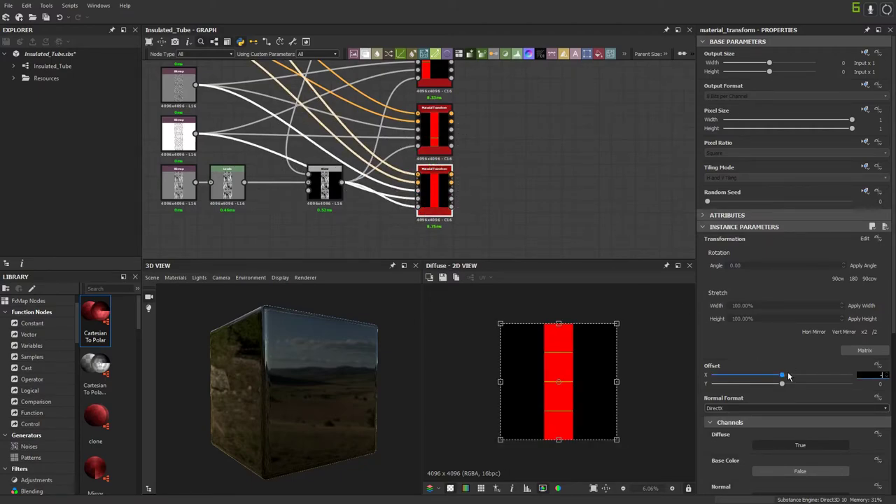
type("-0.25")
key("Return")
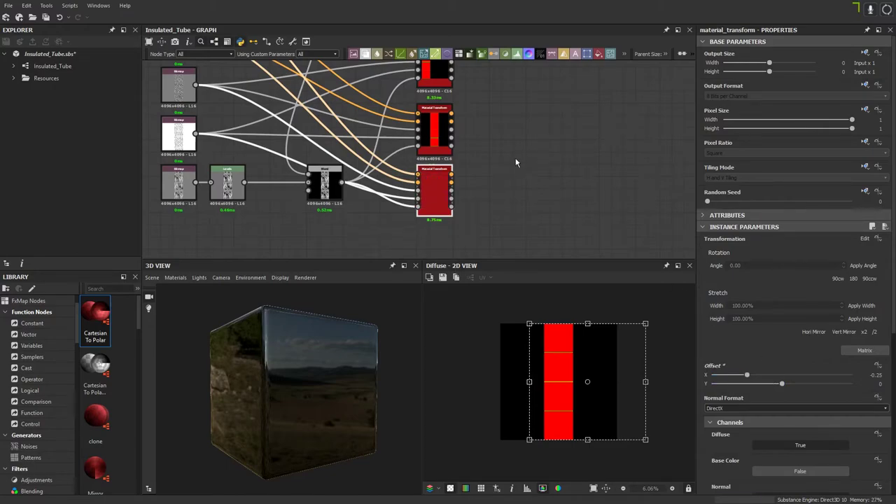
Step: Add a Material Blend node to the graph and place it beside the three Material Transform nodes
middle_click_drag(429, 70, 432, 130)
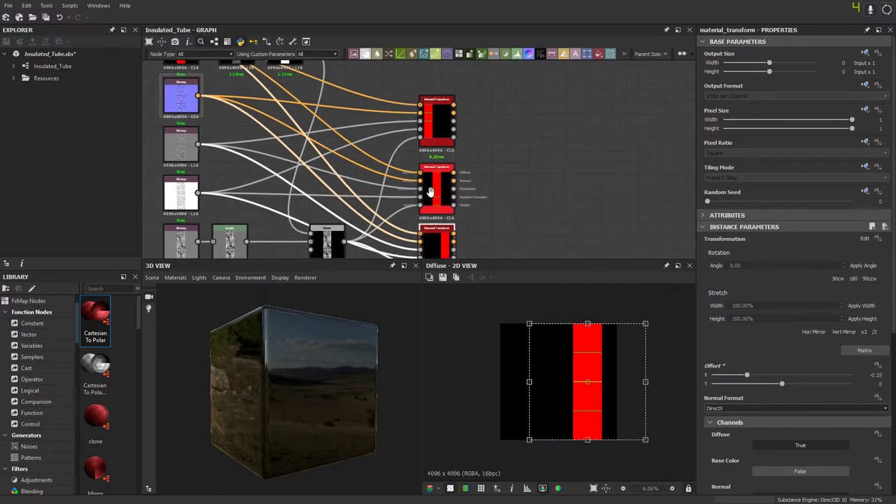
middle_click_drag(430, 192, 425, 136)
left_click(523, 185)
middle_click_drag(526, 176, 466, 181)
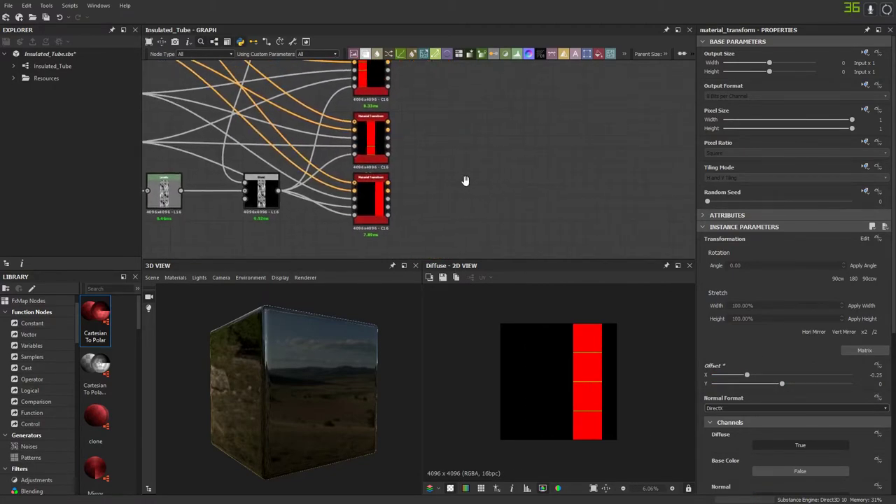
key("space")
type("Mater")
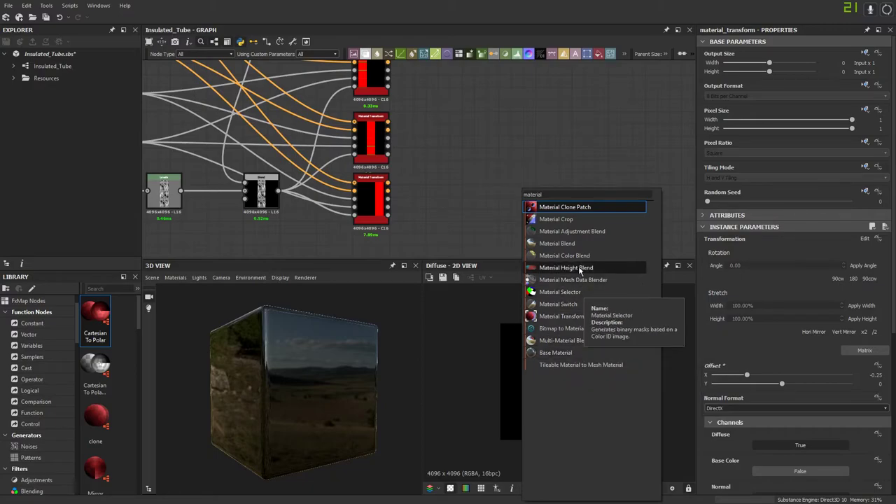
key("Escape")
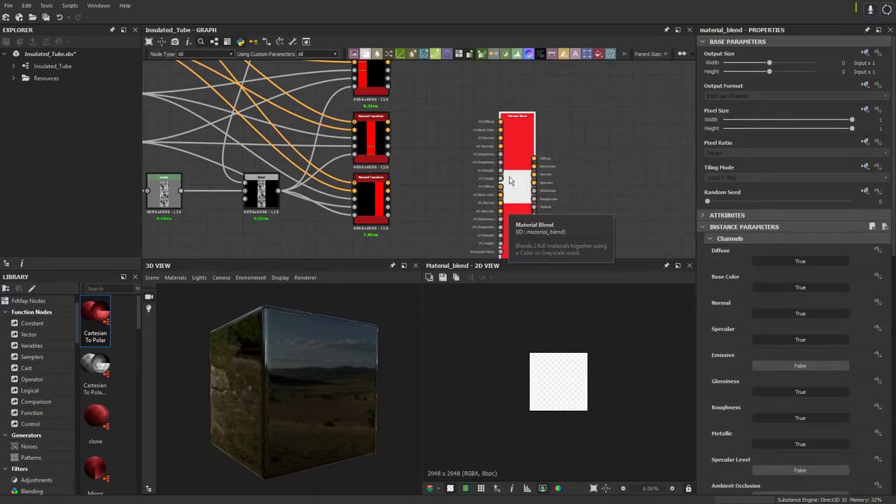
middle_click_drag(516, 176, 488, 177)
left_click_drag(492, 171, 411, 167)
Step: Set the Material Blend's Base Color, Specular, Roughness and Metallic channels to False and its Ambient Occlusion channel to True
scroll(329, 142, "up", 4)
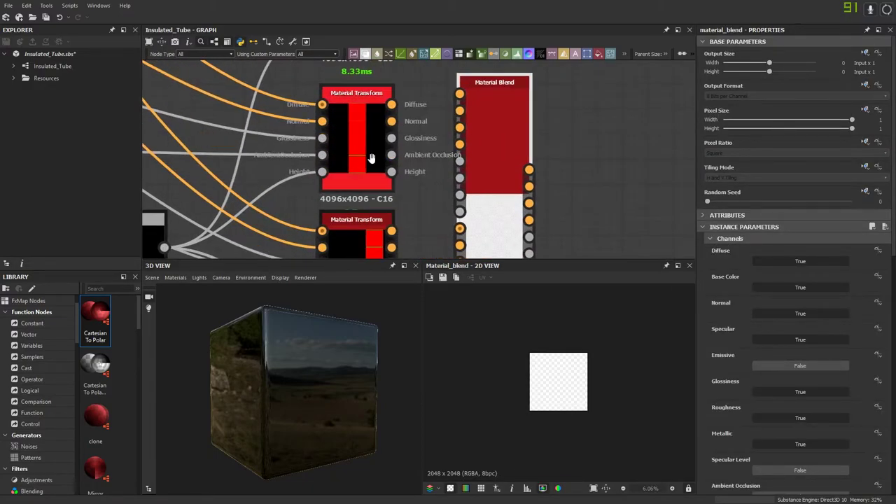
middle_click_drag(370, 158, 347, 146)
double_click(481, 154)
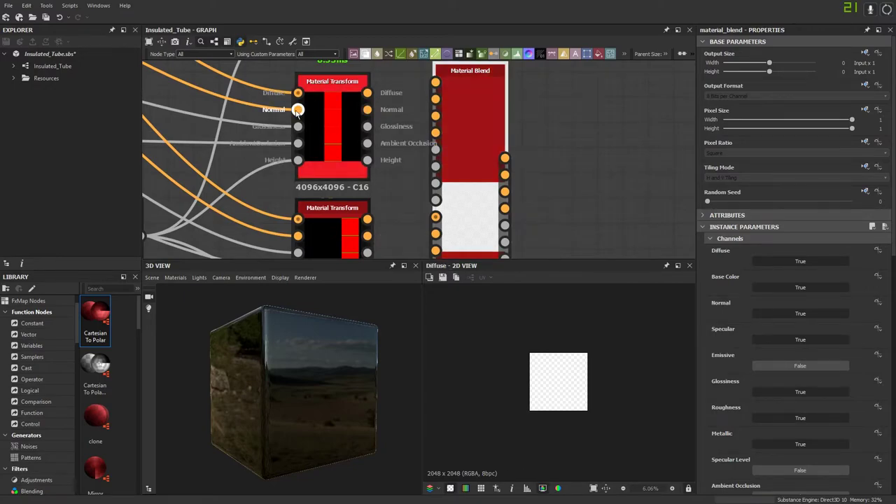
left_click(766, 288)
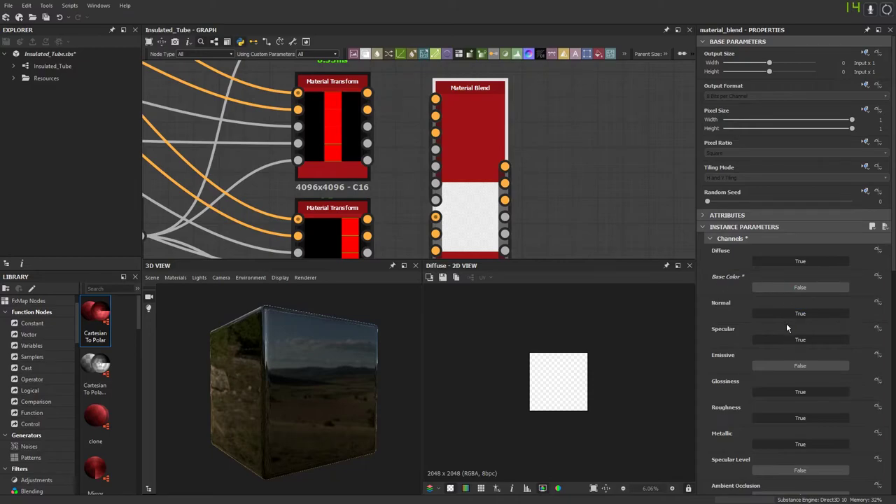
left_click(780, 340)
left_click(763, 417)
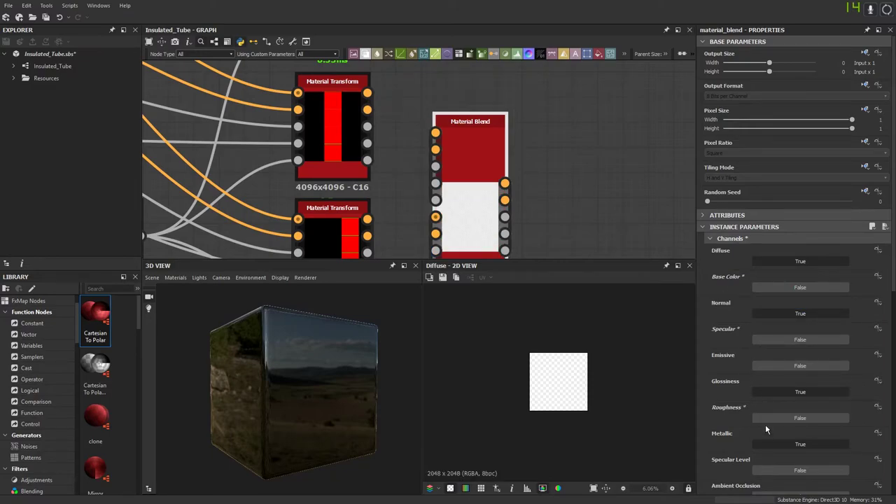
left_click(766, 443)
scroll(728, 392, "down", 5)
left_click(768, 357)
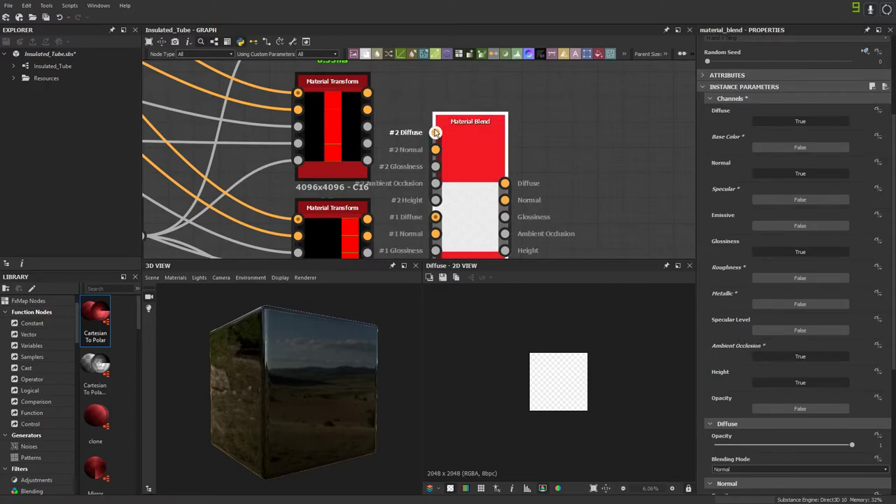
Step: Shift the Material Blend node slightly away from the Material Transforms and switch the graph's link creation mode to link whole materials at once
scroll(394, 163, "down", 3)
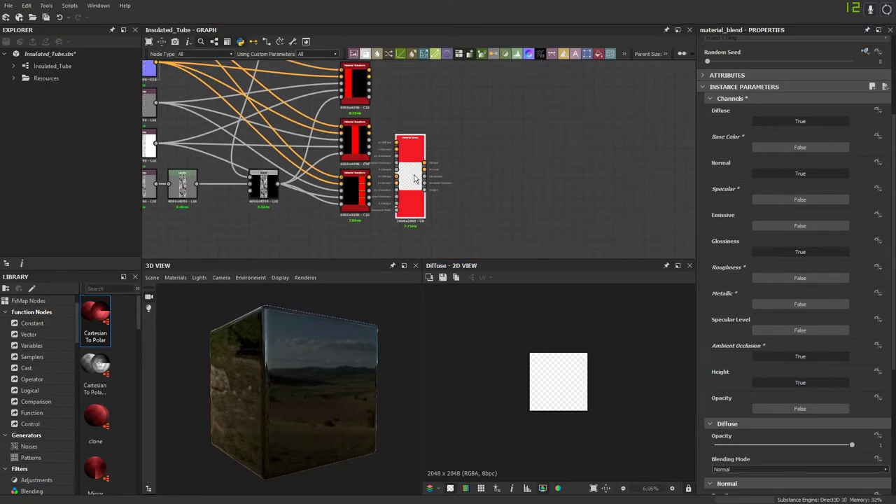
left_click_drag(412, 177, 418, 172)
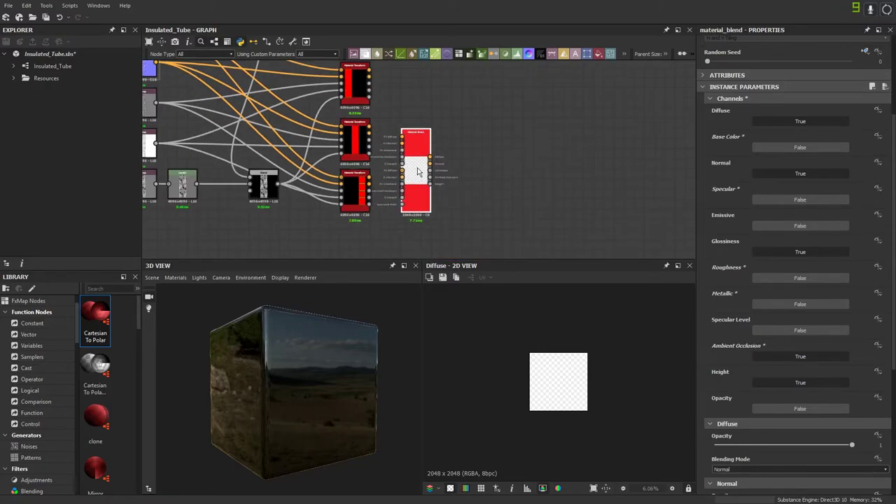
left_click(252, 43)
left_click(265, 65)
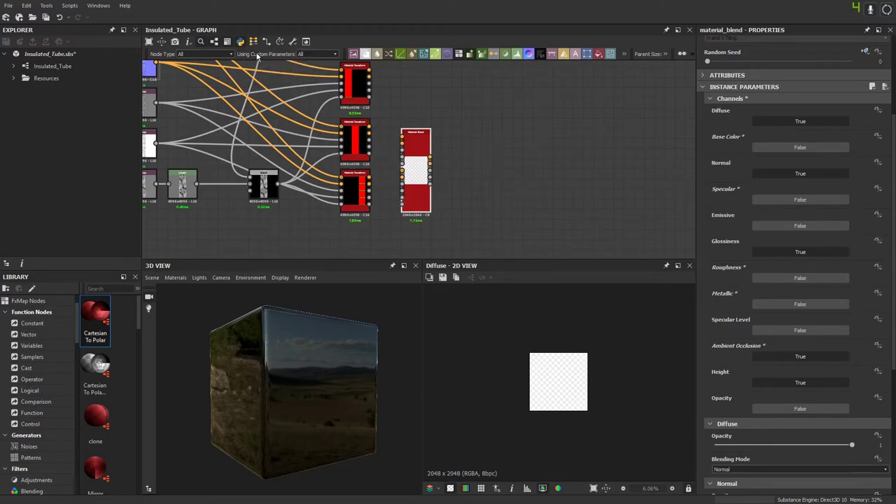
Step: Connect the bottom Material Transform's outputs to the Material Blend's #1 inputs and the middle Material Transform's outputs to its #2 inputs
scroll(370, 147, "up", 2)
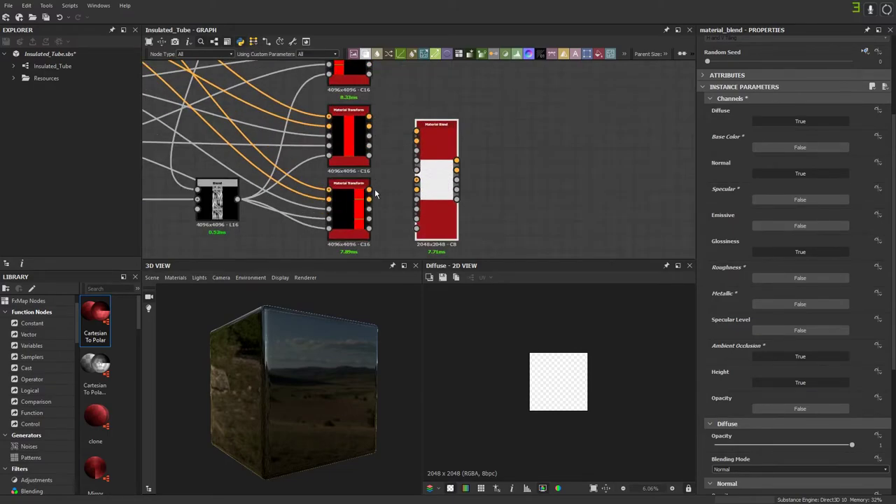
left_click_drag(369, 189, 415, 181)
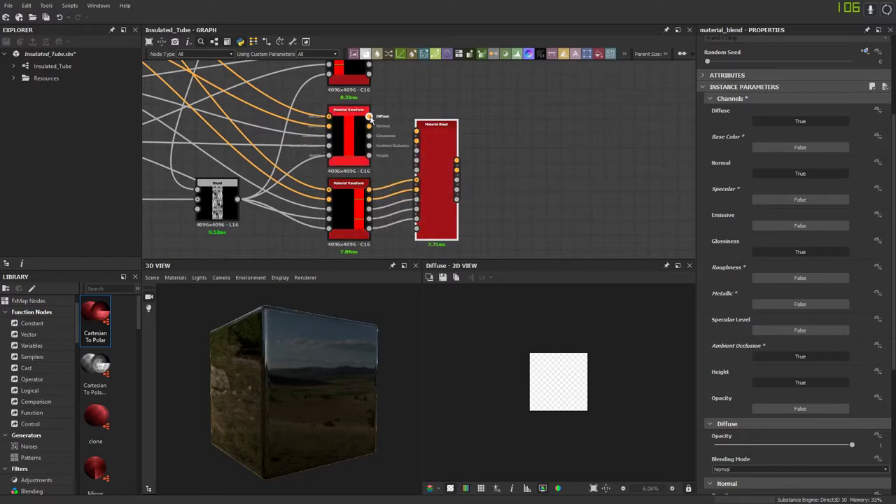
left_click_drag(368, 117, 415, 131)
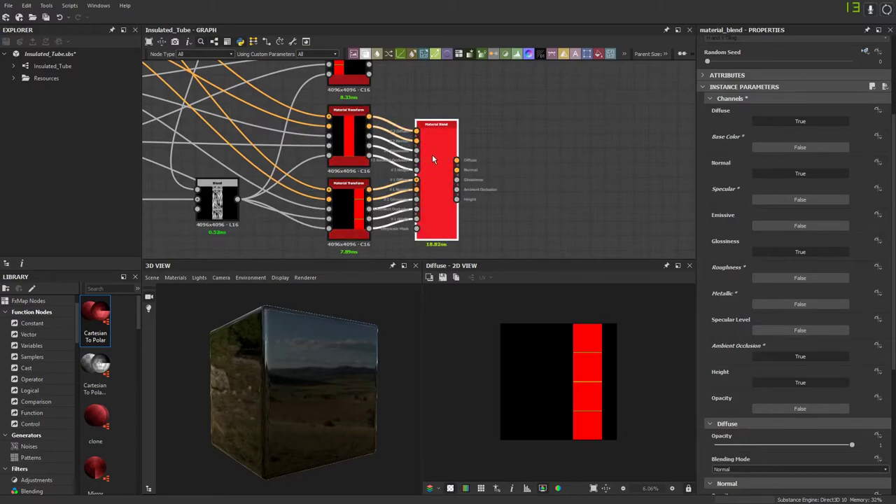
Step: Connect the Levels node's output to the Material Blend's Greyscale Mask input
scroll(444, 186, "up", 2)
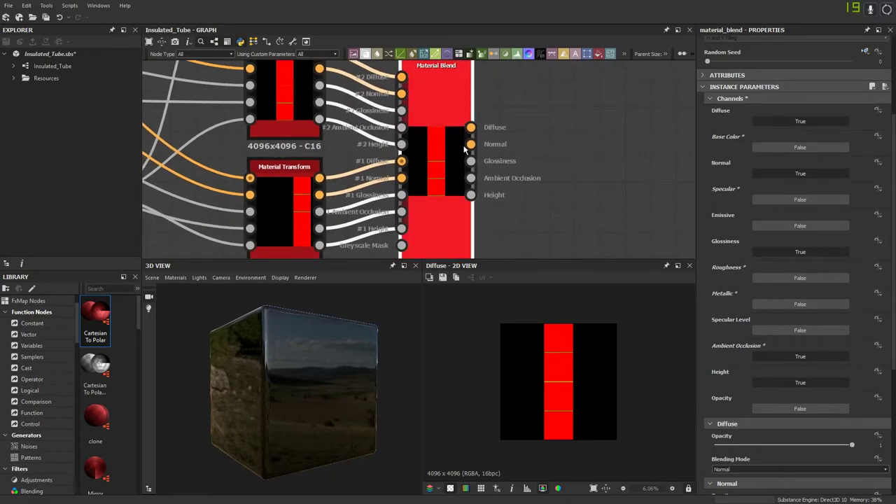
scroll(708, 350, "down", 5)
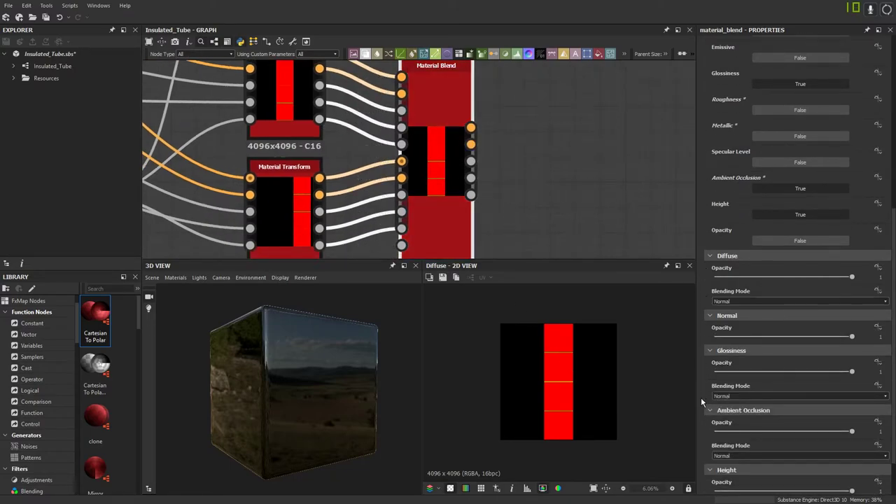
scroll(502, 173, "down", 5)
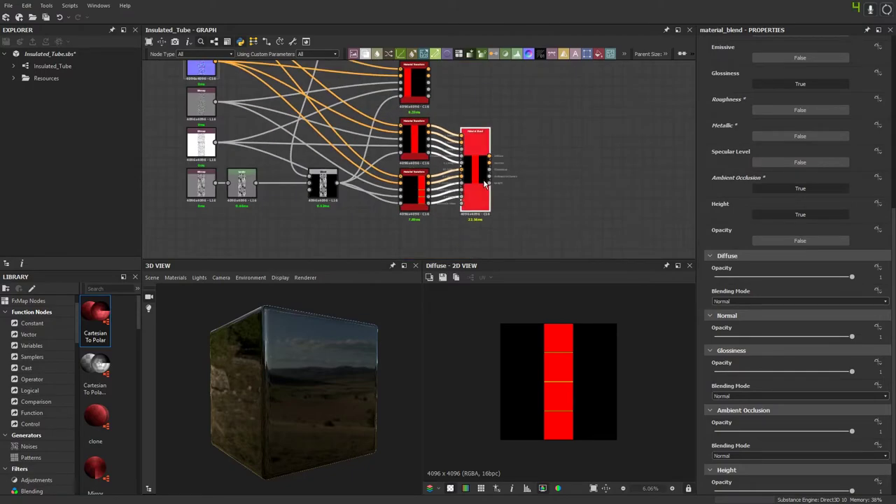
scroll(468, 184, "down", 4)
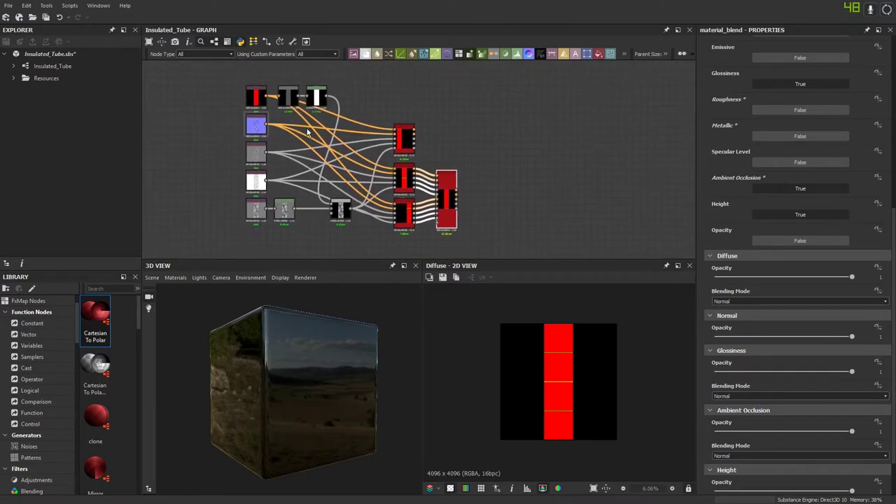
left_click(322, 100)
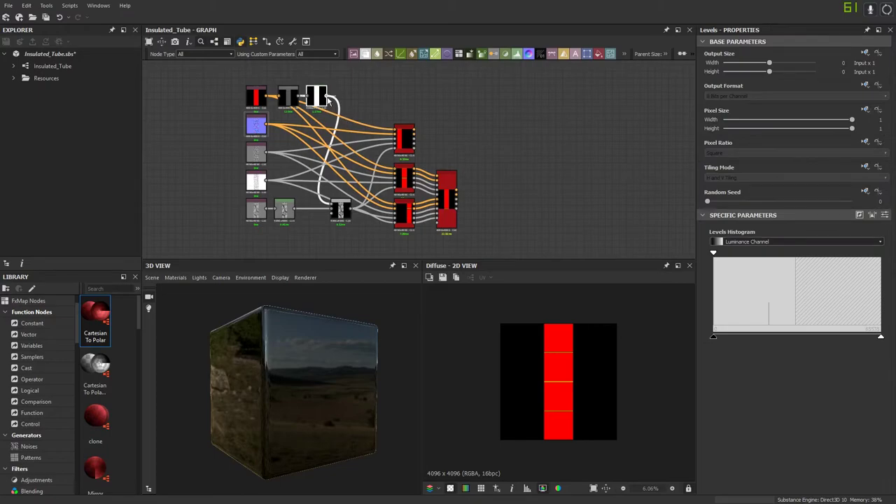
scroll(382, 193, "up", 4)
middle_click_drag(412, 224, 377, 220)
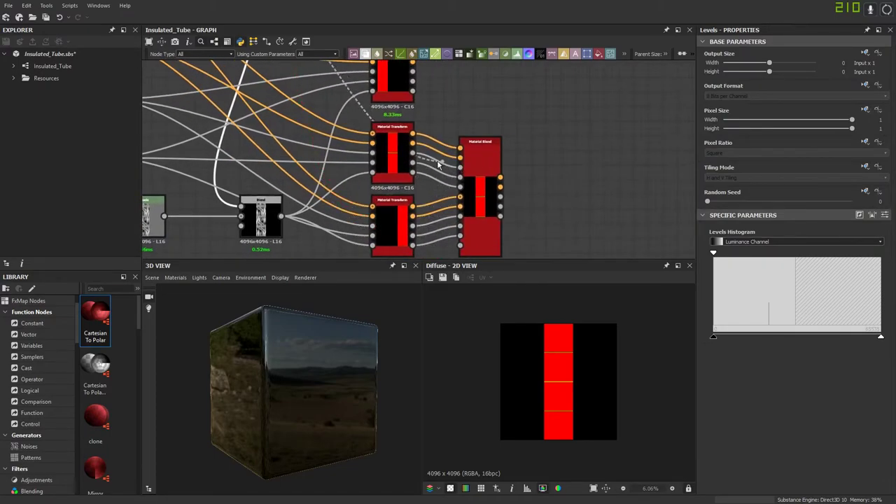
middle_click_drag(308, 126, 368, 228)
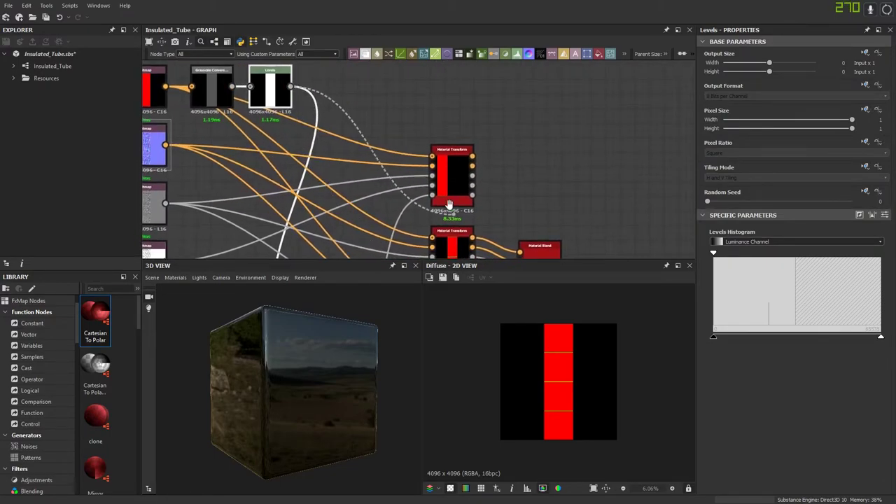
middle_click_drag(450, 204, 356, 85)
middle_click_drag(394, 199, 402, 165)
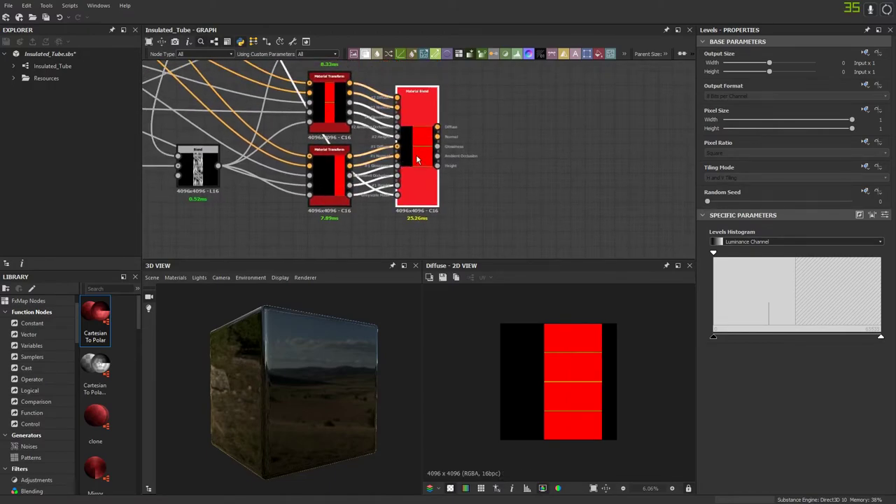
Step: Inspect the Material Blend's Diffuse, Normal, Glossiness, Ambient Occlusion and Height outputs in the 2D view
scroll(559, 380, "up", 5)
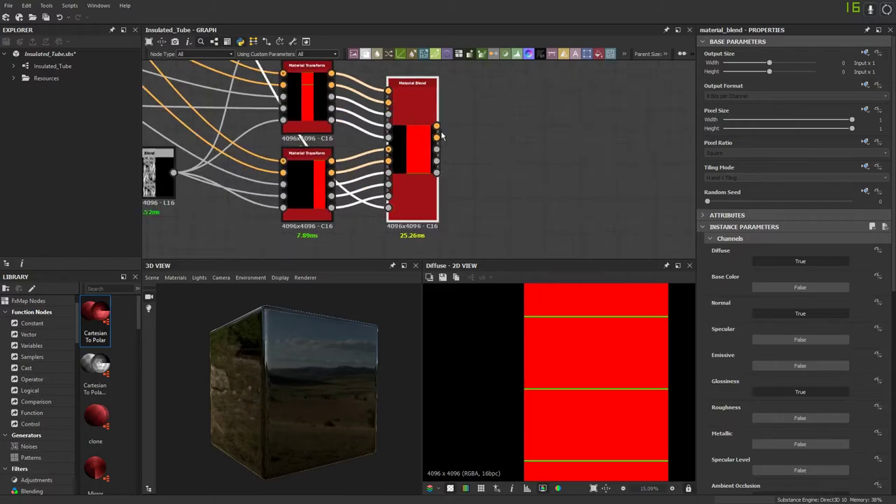
scroll(436, 130, "up", 5)
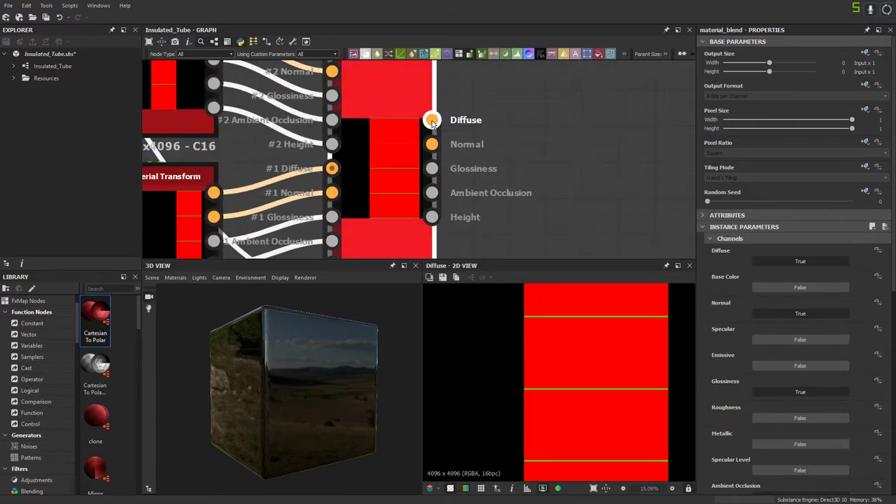
scroll(598, 364, "down", 3)
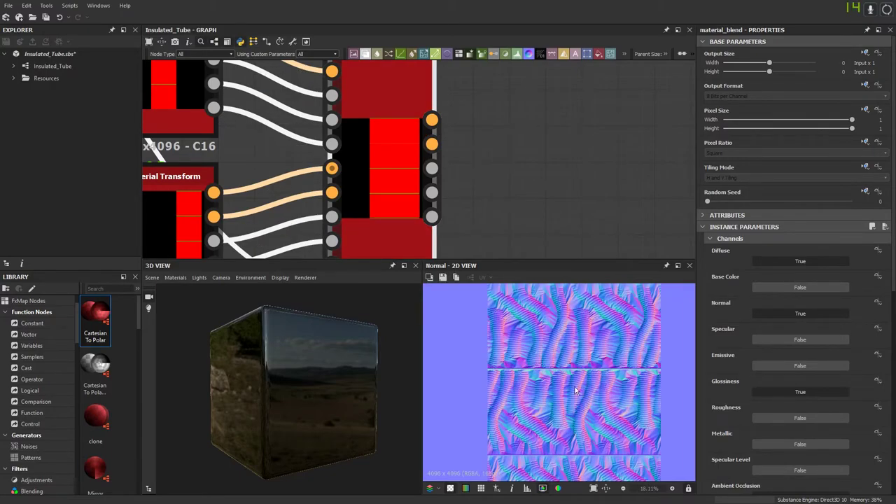
left_click(433, 169)
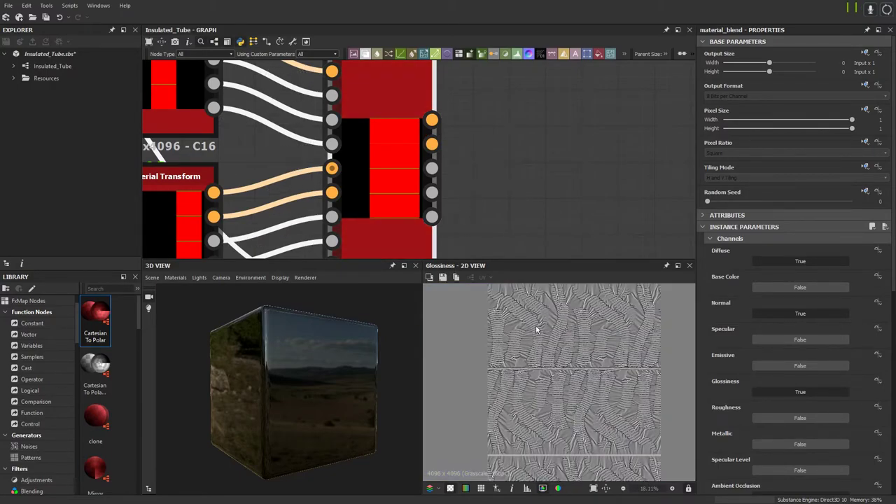
left_click(432, 194)
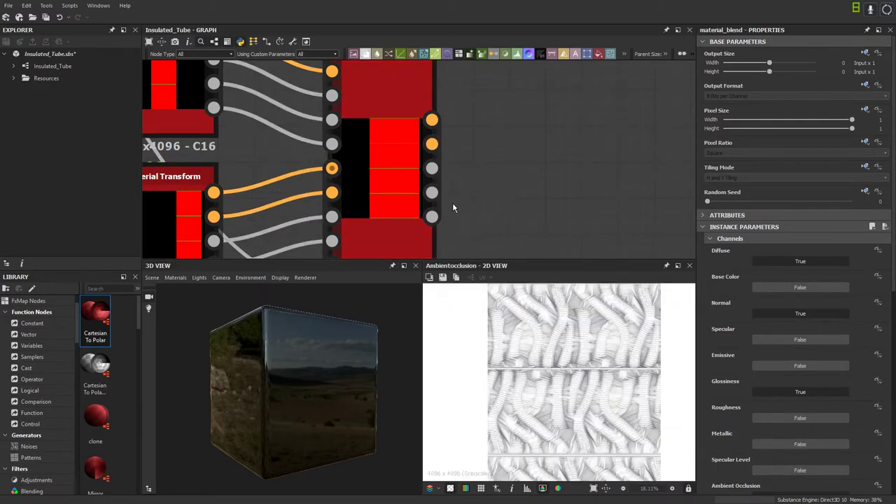
middle_click_drag(452, 208, 450, 168)
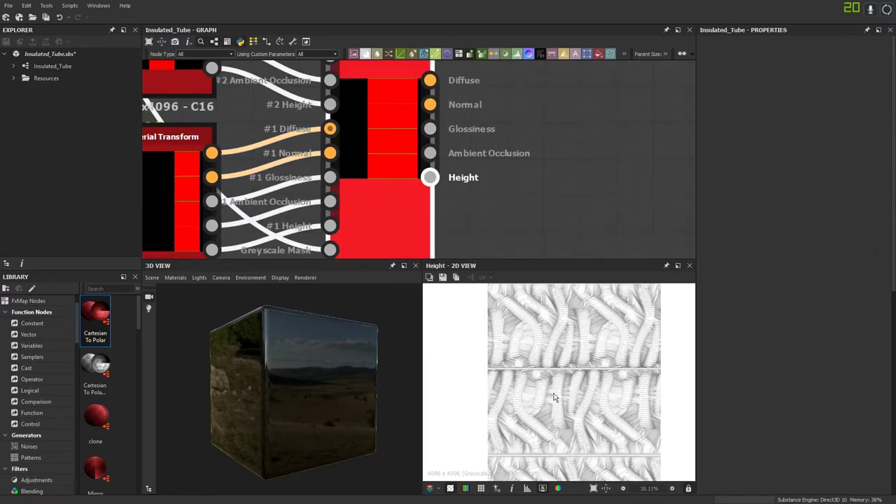
scroll(522, 203, "down", 5)
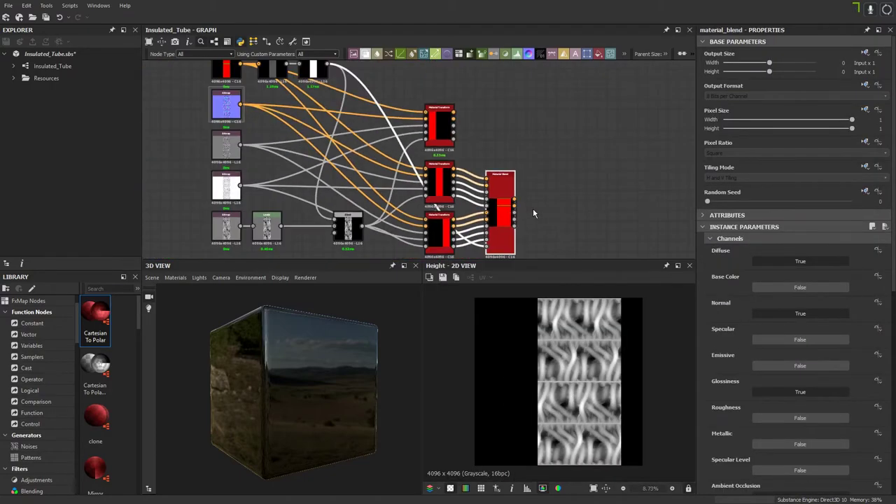
Step: Duplicate the Material Blend node, place the copy beyond the original and remove all of the copy's input links
key("ctrl+d")
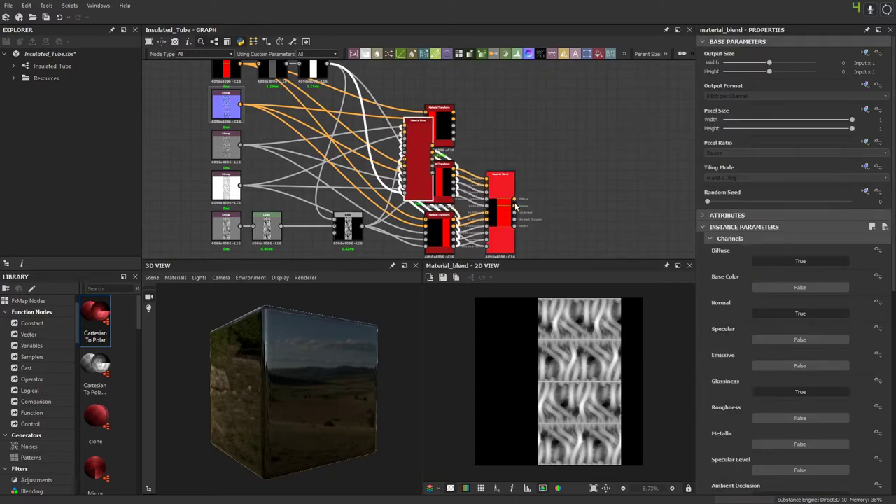
left_click_drag(421, 163, 645, 124)
left_click(614, 203)
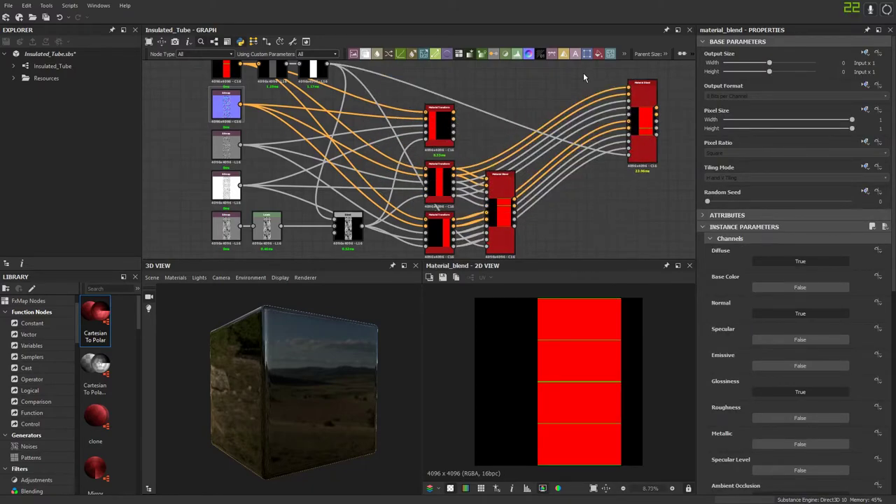
left_click_drag(584, 74, 593, 187)
key("Delete")
left_click_drag(641, 140, 568, 142)
Step: Move the centre-stripe Material Transform below the right-stripe one and delete the right-stripe transform's links to the original Material Blend
scroll(529, 186, "up", 2)
middle_click_drag(516, 188, 479, 147)
left_click_drag(478, 167, 529, 177)
scroll(529, 177, "down", 3)
left_click_drag(442, 143, 443, 224)
left_click_drag(446, 185, 472, 166)
left_click(530, 219)
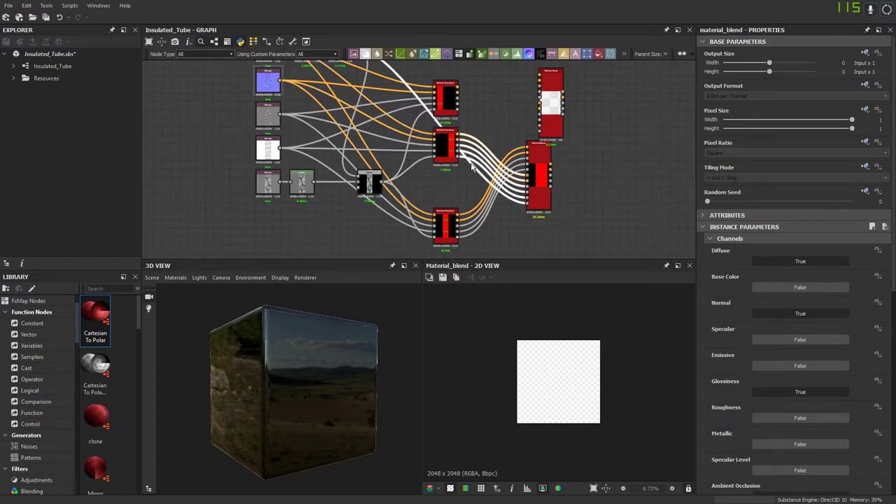
key("Delete")
scroll(494, 142, "up", 2)
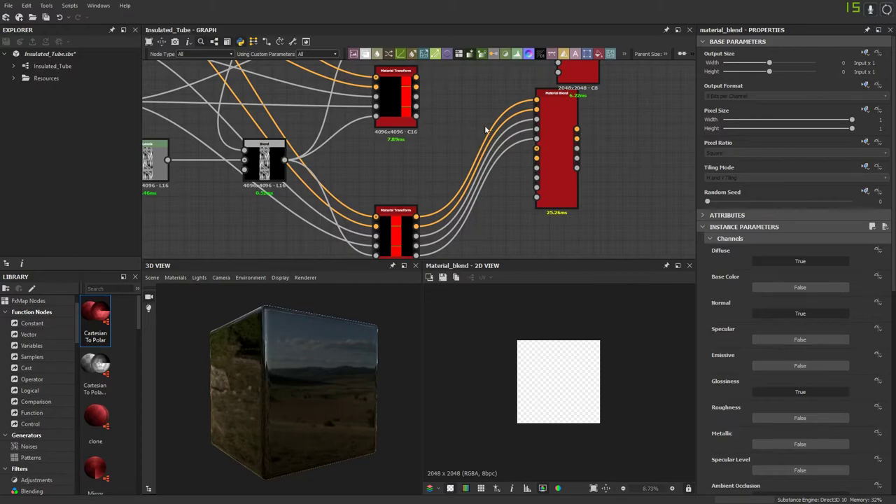
Step: Shift the original Material Blend further out and place the unlinked copy beside the upper two Material Transforms
middle_click_drag(487, 130, 478, 208)
scroll(539, 208, "down", 2)
left_click_drag(539, 209, 574, 213)
left_click_drag(559, 153, 503, 170)
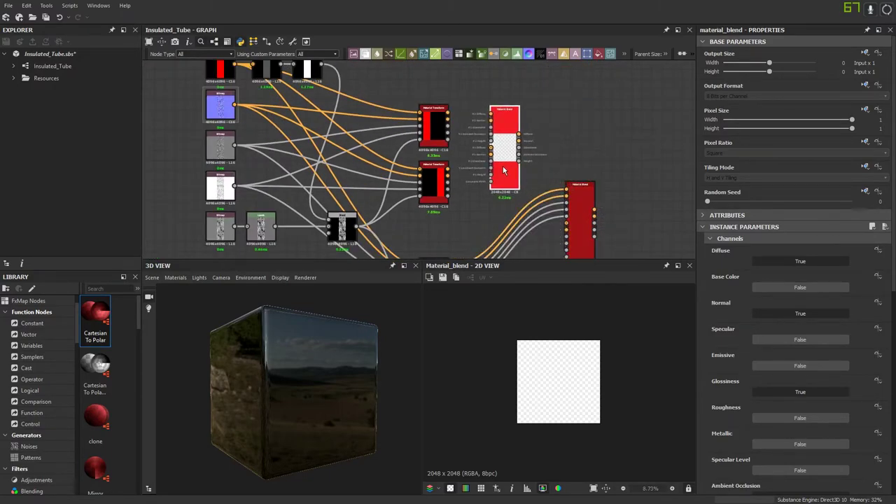
scroll(503, 170, "up", 2)
middle_click_drag(458, 154, 451, 187)
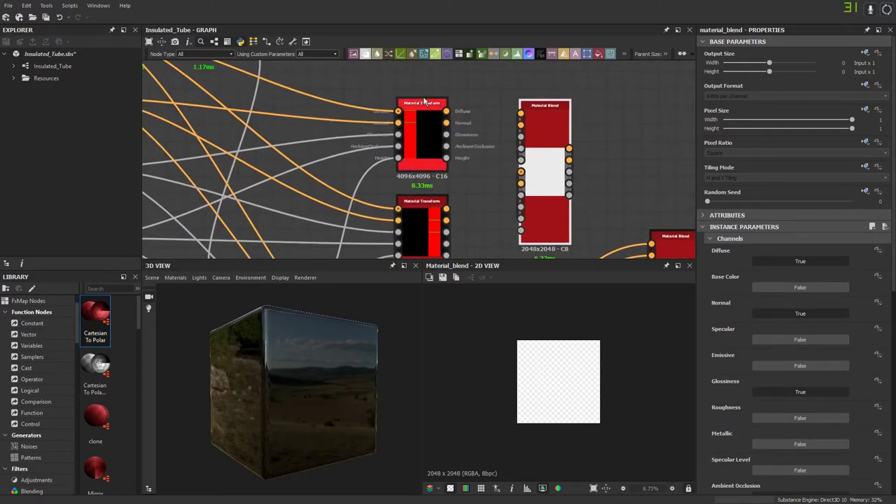
Step: Connect the left-stripe Material Transform to the copied Material Blend's #2 inputs and the right-stripe transform to its #1 inputs
left_click_drag(446, 111, 522, 114)
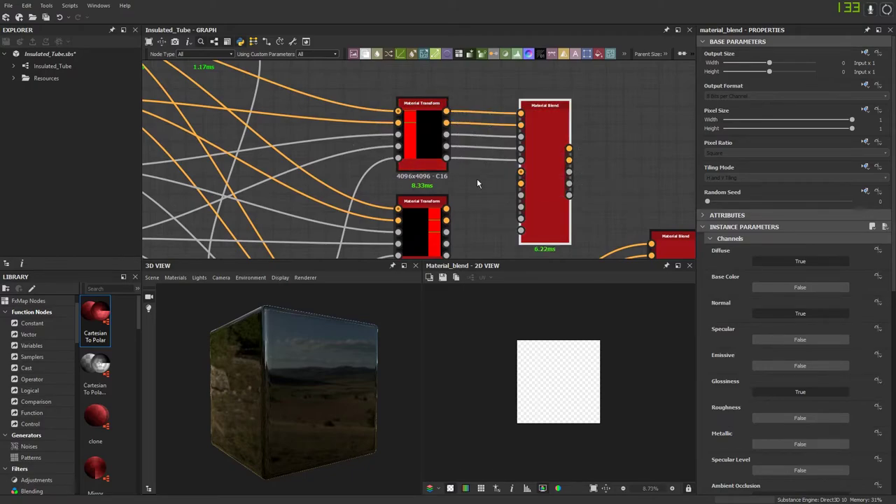
middle_click_drag(477, 179, 450, 143)
left_click_drag(438, 147, 511, 120)
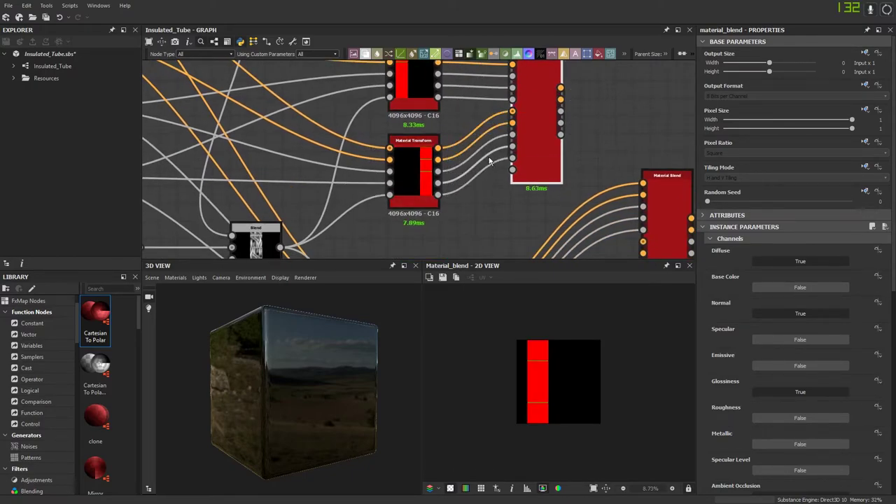
scroll(477, 178, "up", 1)
mouse_move(477, 177)
middle_mouse_down()
mouse_move(474, 140)
mouse_move(472, 170)
middle_mouse_up()
scroll(474, 140, "down", 2)
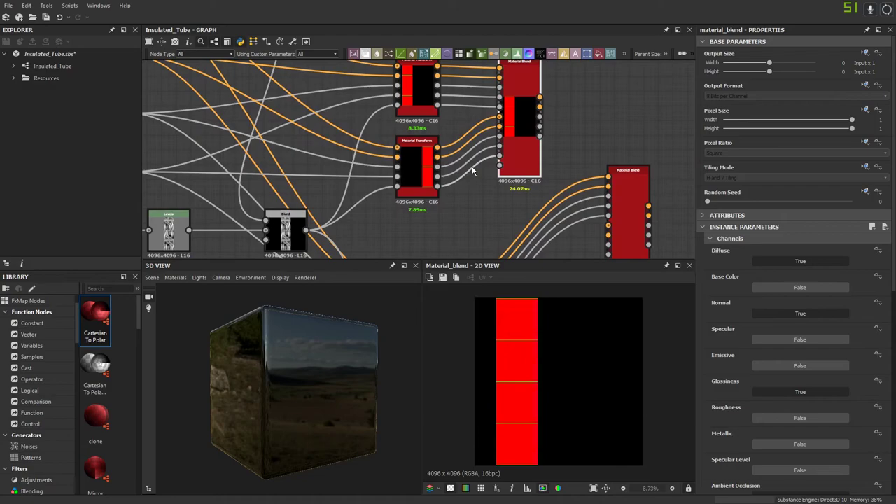
Step: Add a Uniform Color node and place it between the right-stripe and centre-stripe Material Transforms
left_click(464, 224)
key("space")
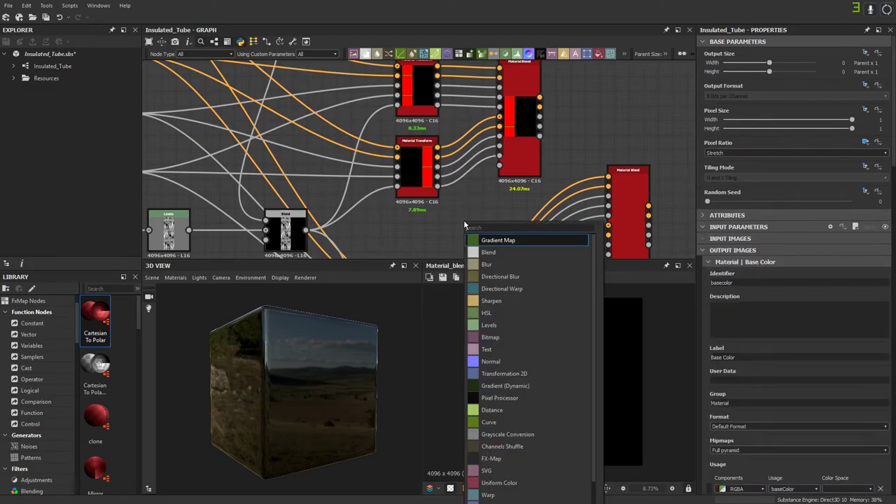
left_click(499, 482)
scroll(553, 145, "down", 5)
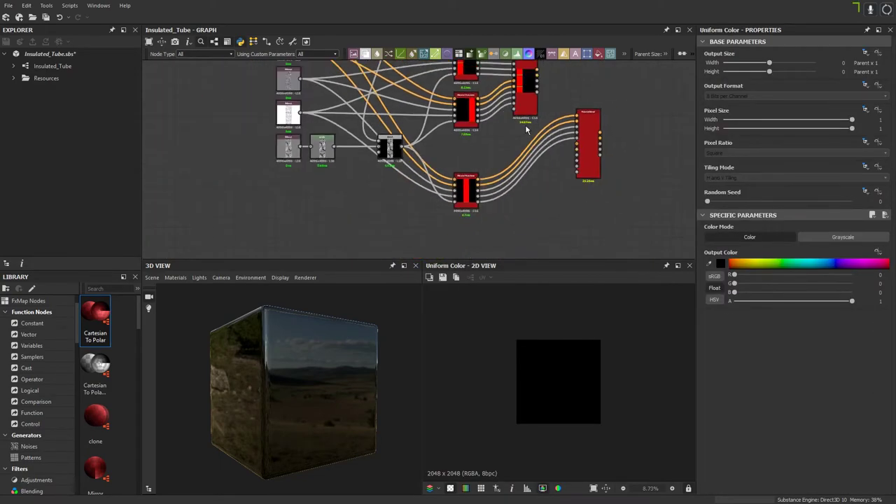
scroll(493, 169, "up", 2)
mouse_move(493, 169)
left_mouse_down()
mouse_move(515, 136)
mouse_move(506, 161)
left_mouse_up()
mouse_move(450, 168)
left_mouse_down()
mouse_move(440, 187)
mouse_move(450, 163)
mouse_move(478, 191)
mouse_move(450, 168)
left_mouse_up()
scroll(451, 169, "up", 2)
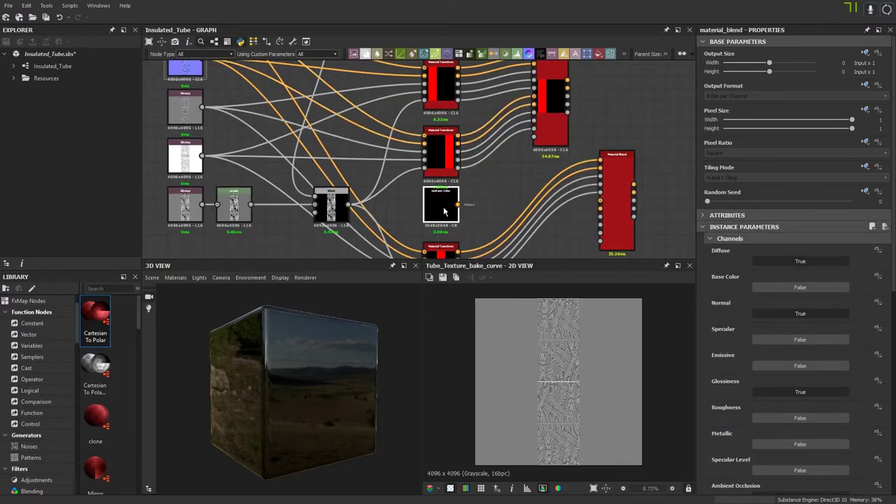
Step: Switch the Uniform Color node to grayscale with a white output and add a Blend node using it as background
left_click(445, 210)
left_click(829, 243)
scroll(449, 223, "up", 2)
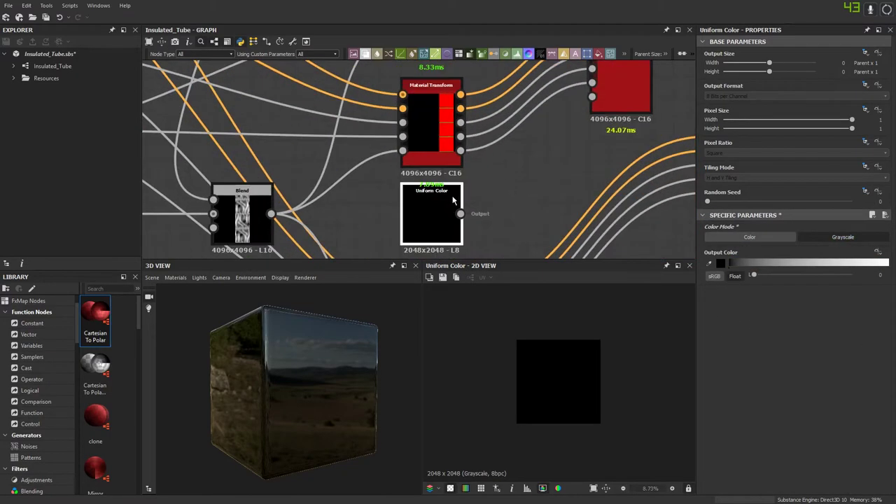
left_click(367, 55)
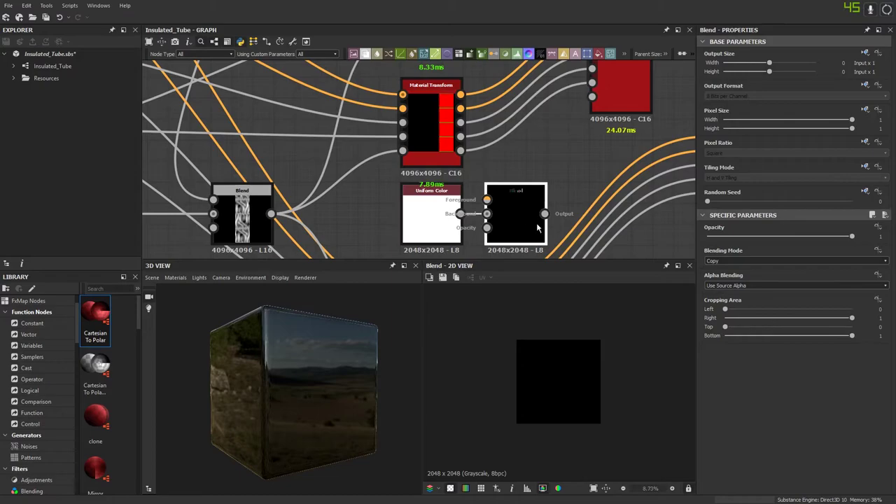
Step: Set the new Blend node's left cropping value to 0.5 so white covers only one half
middle_click_drag(470, 145, 436, 213)
scroll(436, 213, "down", 1)
scroll(435, 212, "down", 1)
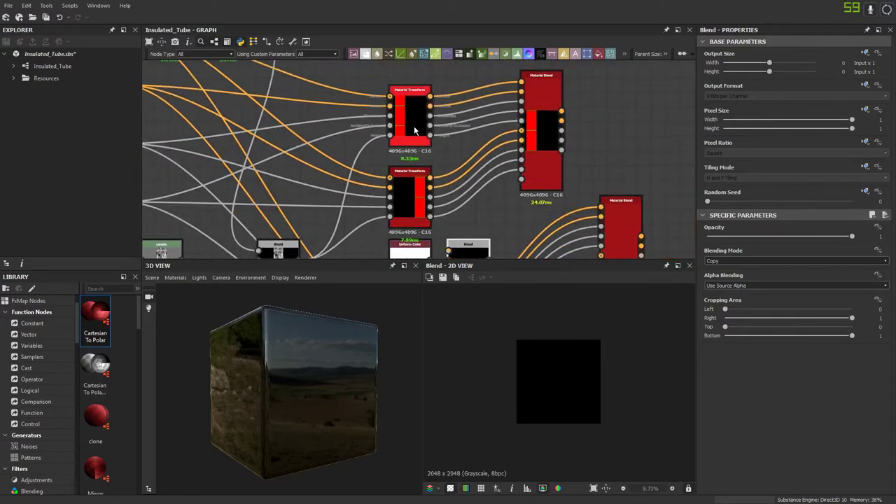
left_click(410, 120)
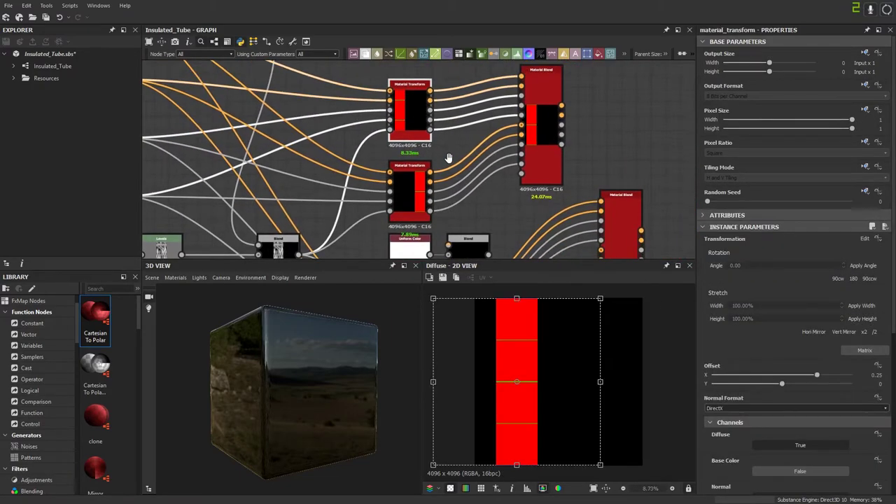
left_click(476, 232)
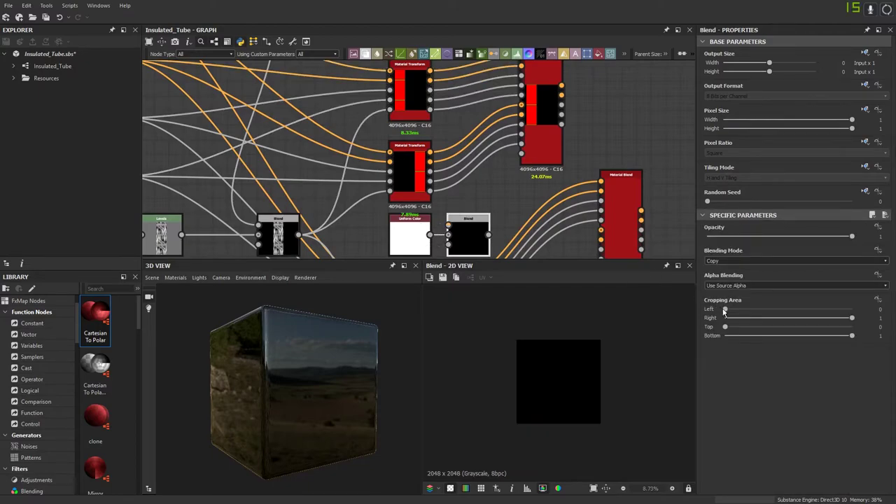
left_click_drag(728, 314, 770, 315)
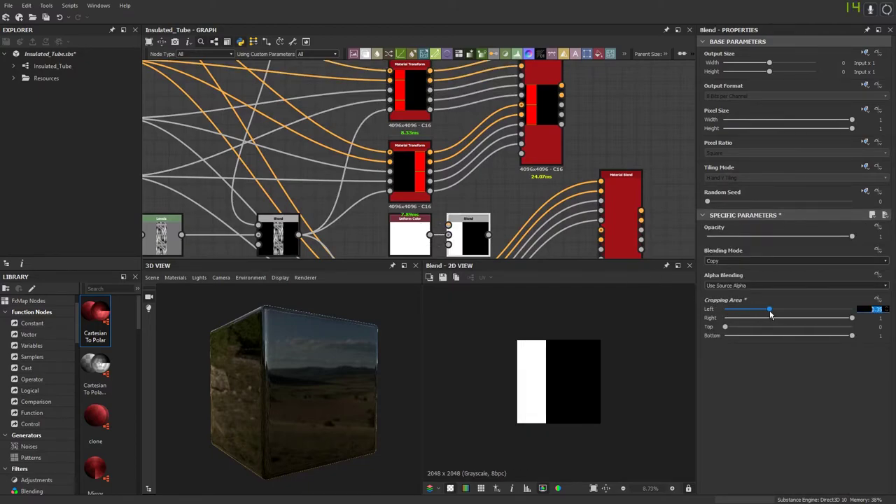
type(".5")
key("Return")
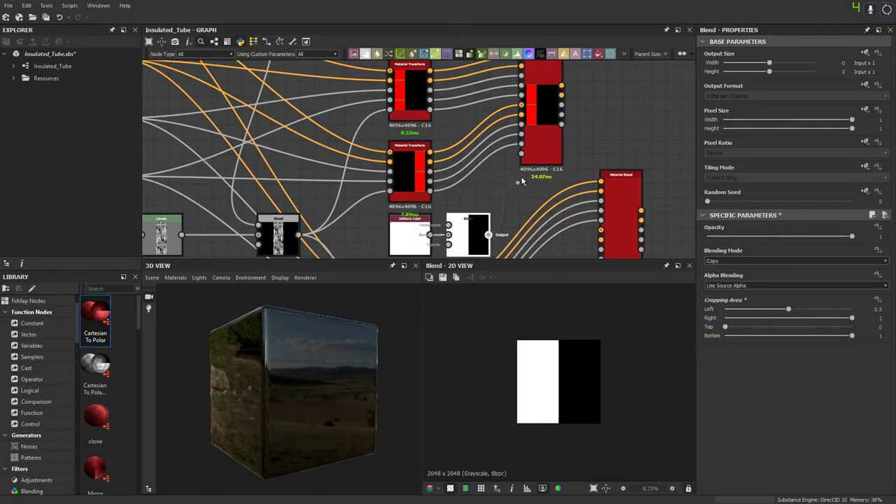
Step: Connect the cropped Blend to the first Material Blend's greyscale mask input and preview the combined diffuse
middle_click_drag(448, 137, 459, 91)
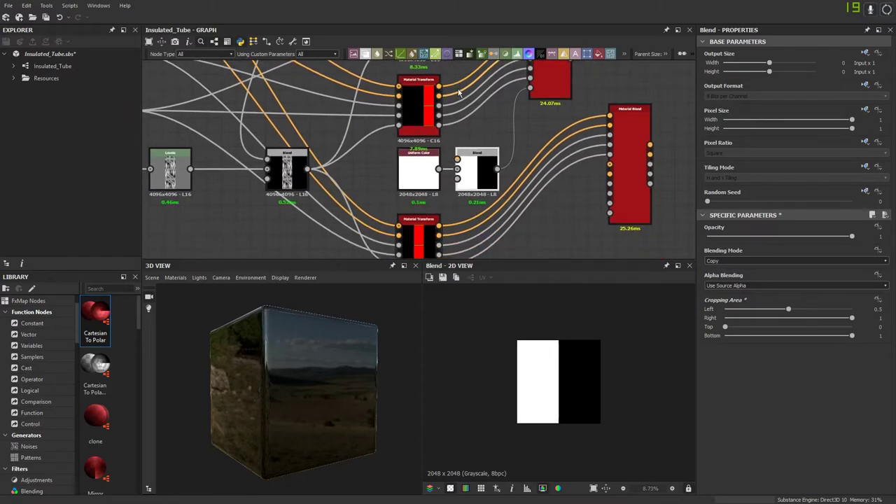
scroll(480, 170, "down", 2)
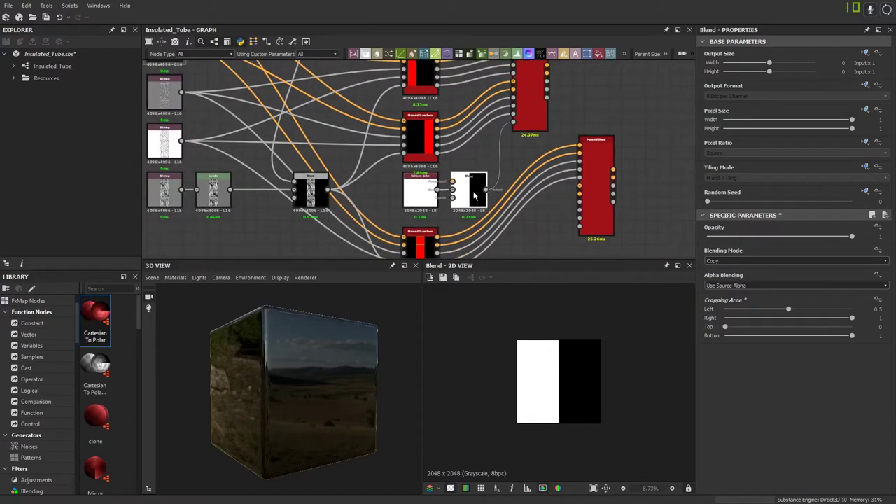
middle_click_drag(524, 105, 502, 131)
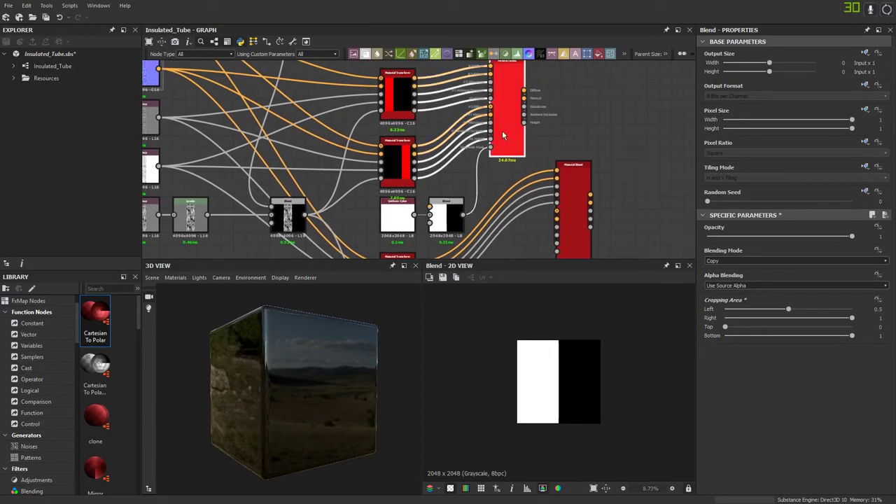
left_click(502, 130)
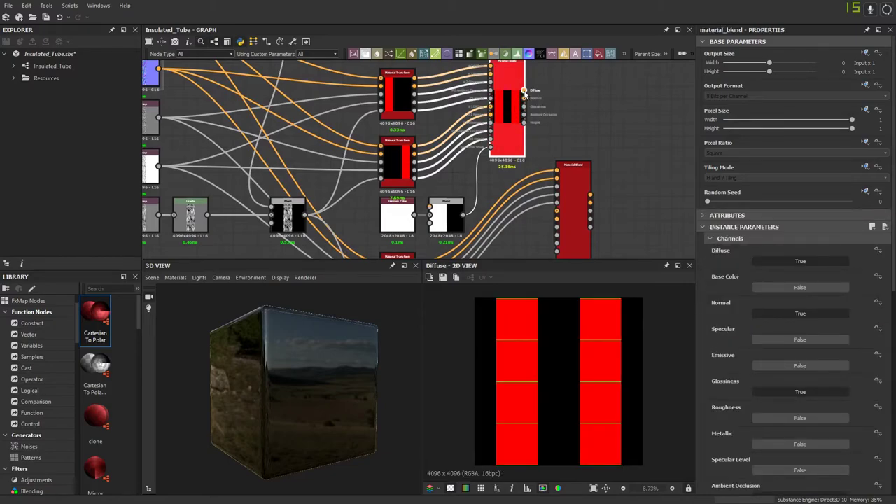
Step: Connect all outputs of the first Material Blend to the second one's #1 inputs and preview its normal and glossiness
middle_click_drag(547, 135, 534, 139)
left_click_drag(511, 94, 483, 168)
middle_click_drag(484, 168, 468, 104)
left_click_drag(468, 104, 527, 150)
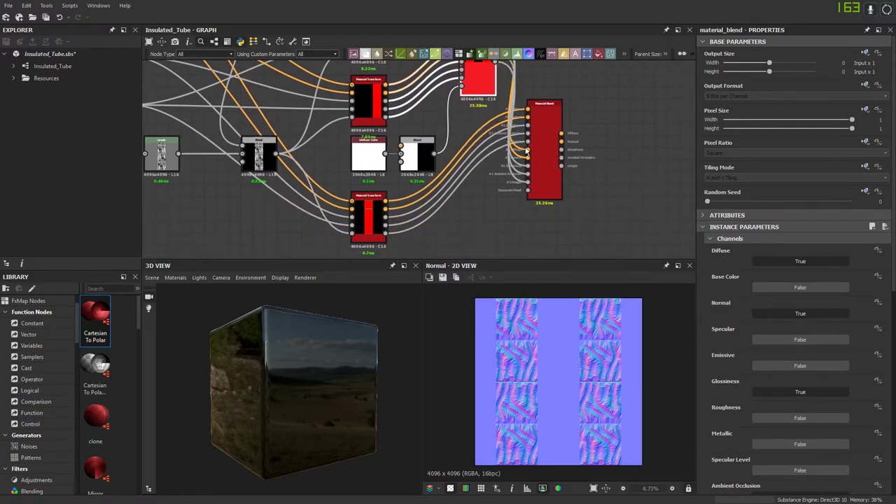
left_click(561, 136)
scroll(562, 137, "up", 4)
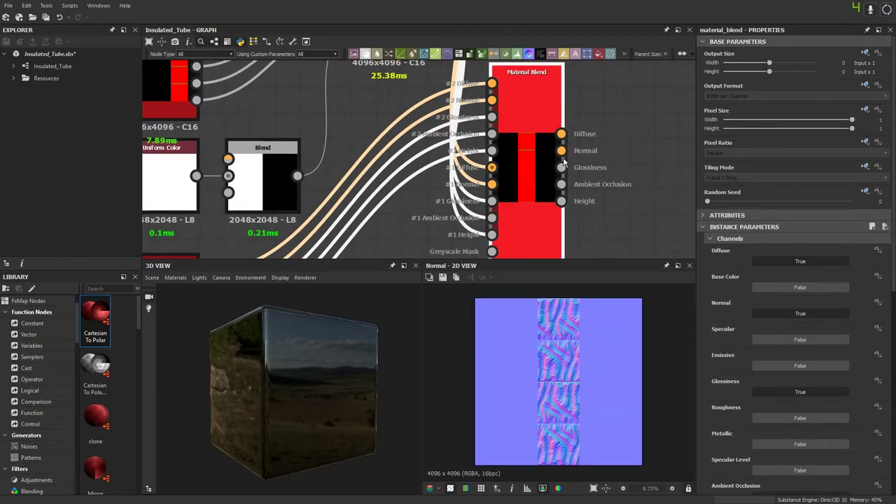
left_click(561, 167)
scroll(400, 121, "down", 6)
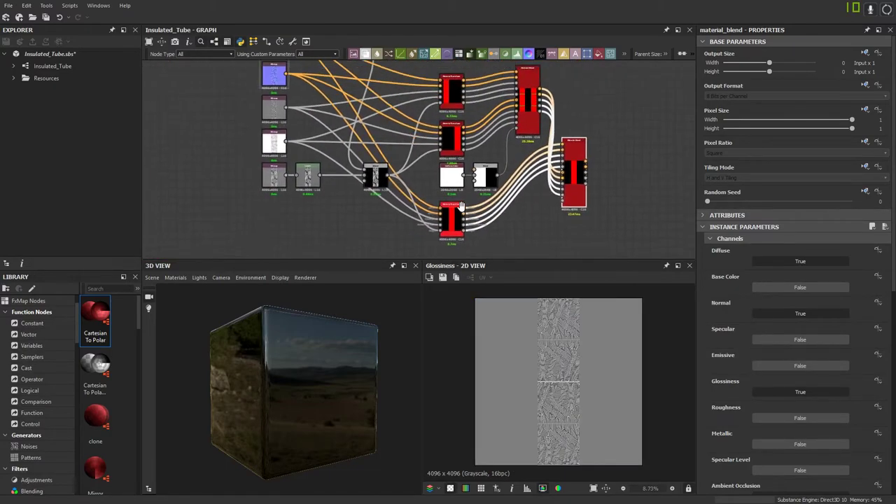
Step: Connect the Levels mask node's output to the greyscale mask input of the second Material Blend
left_click(383, 93)
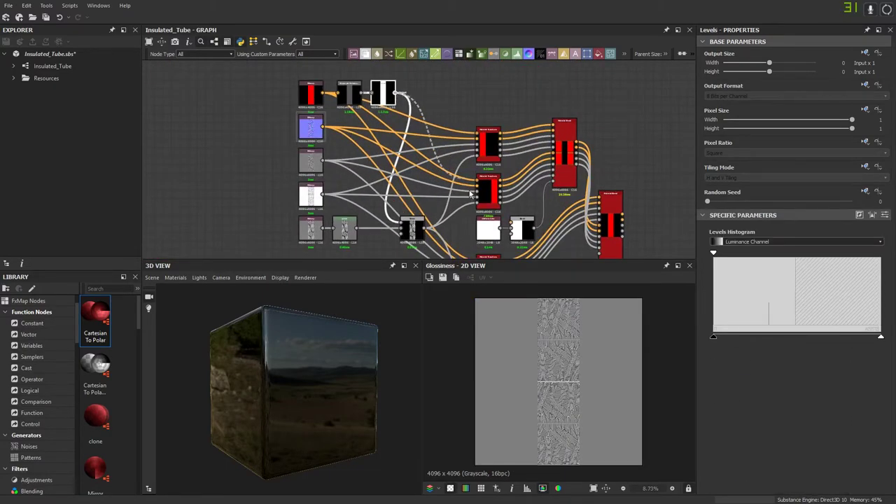
left_click_drag(470, 194, 455, 173)
middle_click_drag(551, 256, 455, 172)
scroll(455, 173, "up", 2)
scroll(455, 173, "up", 3)
left_click_drag(455, 173, 580, 167)
middle_click_drag(602, 152, 509, 199)
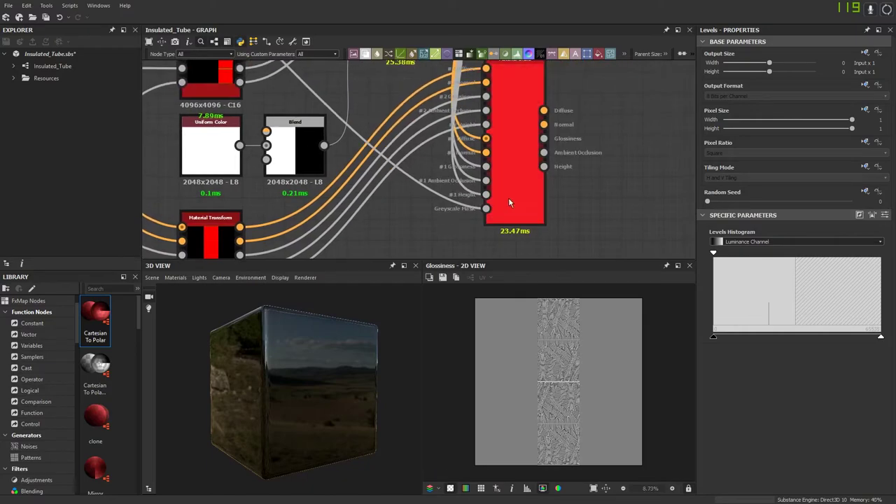
Step: Preview the second Material Blend's diffuse, normal, glossiness, ambient occlusion and height outputs in turn
left_click(544, 111)
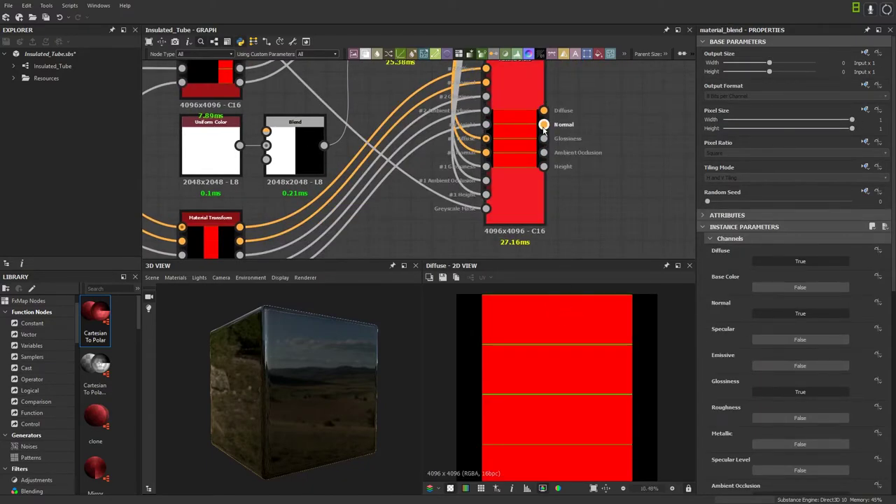
left_click(544, 126)
left_click(544, 138)
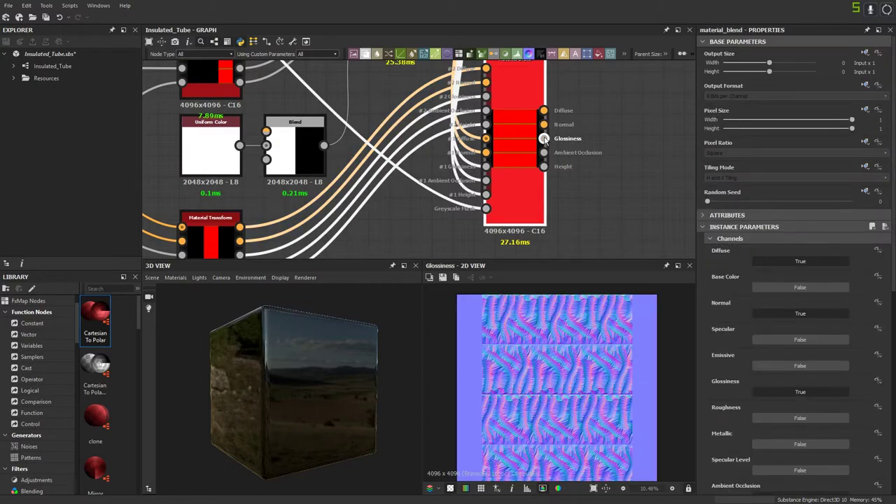
left_click(544, 154)
left_click(543, 166)
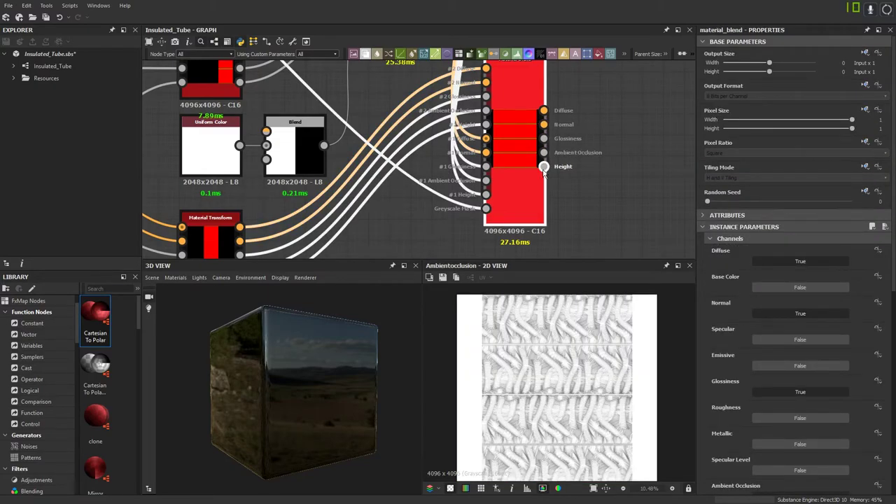
middle_click_drag(492, 119, 478, 104)
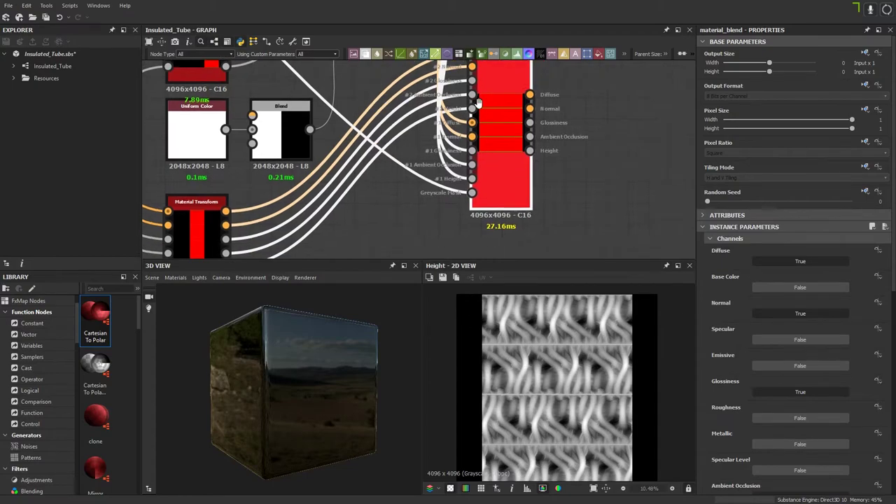
Step: Check the second Material Transform's offset settings and examine the final Material Blend's diffuse and normal maps up close
scroll(481, 100, "down", 3)
middle_click_drag(329, 73, 388, 136)
left_click(335, 133)
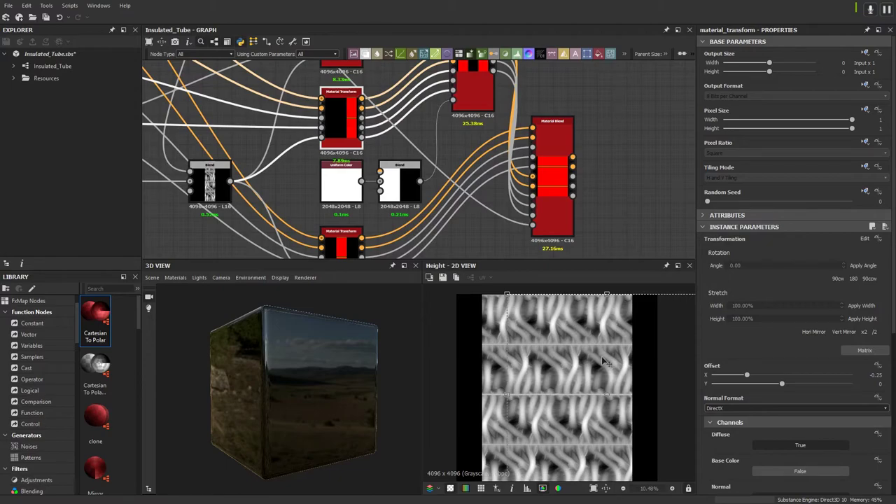
scroll(521, 196, "down", 3)
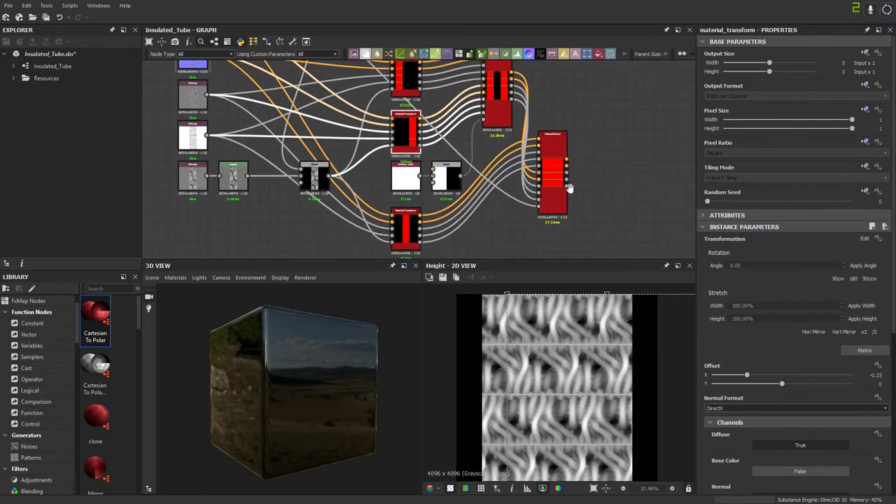
scroll(522, 193, "down", 1)
middle_click_drag(521, 193, 458, 173)
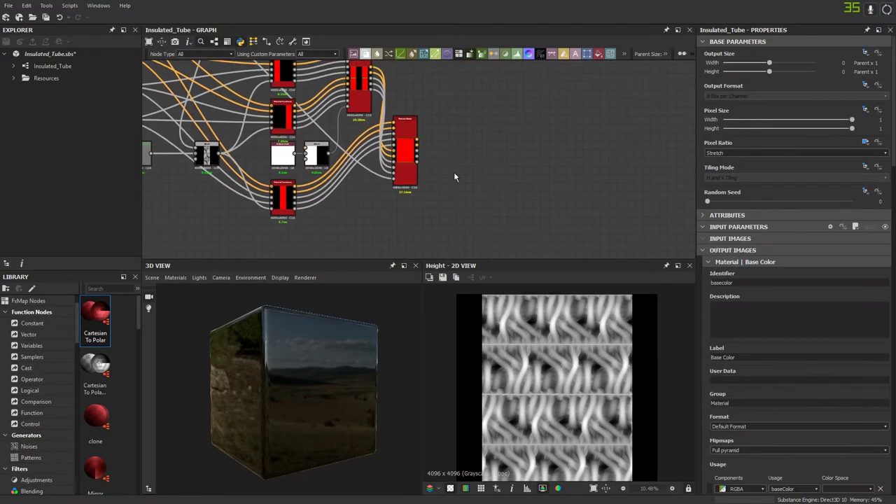
double_click(413, 171)
double_click(416, 175)
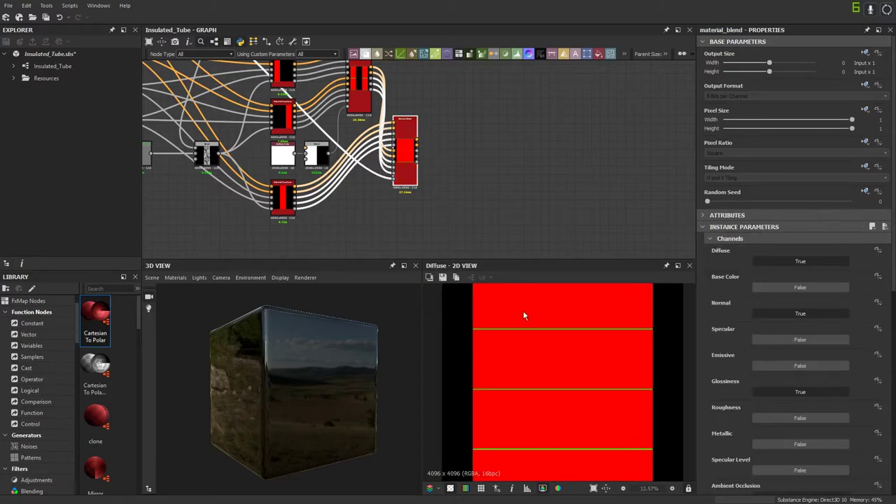
scroll(418, 143, "up", 3)
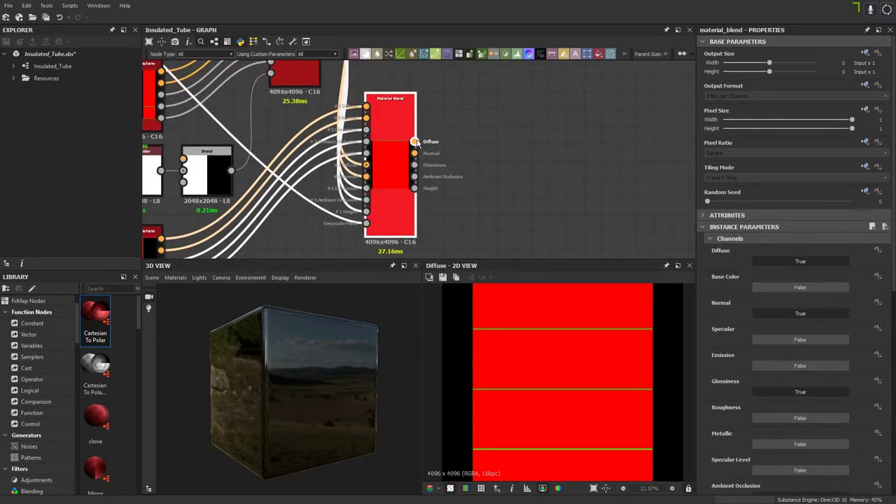
left_click(512, 174)
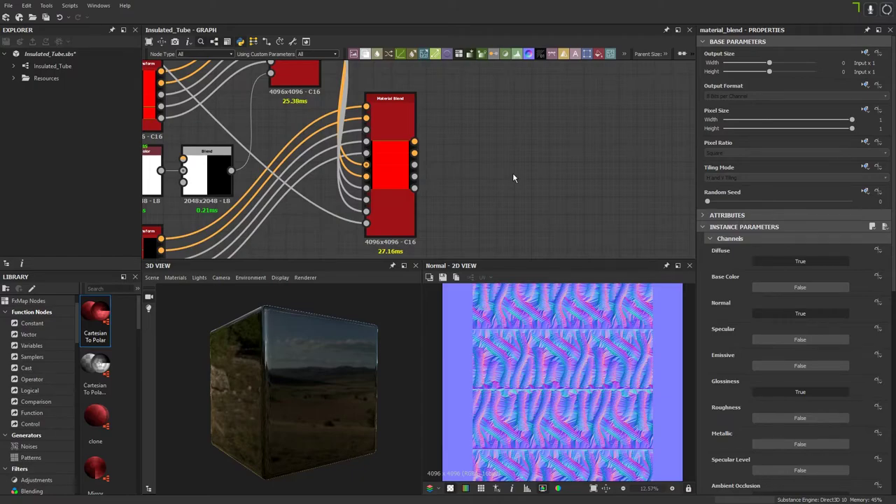
left_click(513, 172)
middle_click_drag(506, 180, 499, 117)
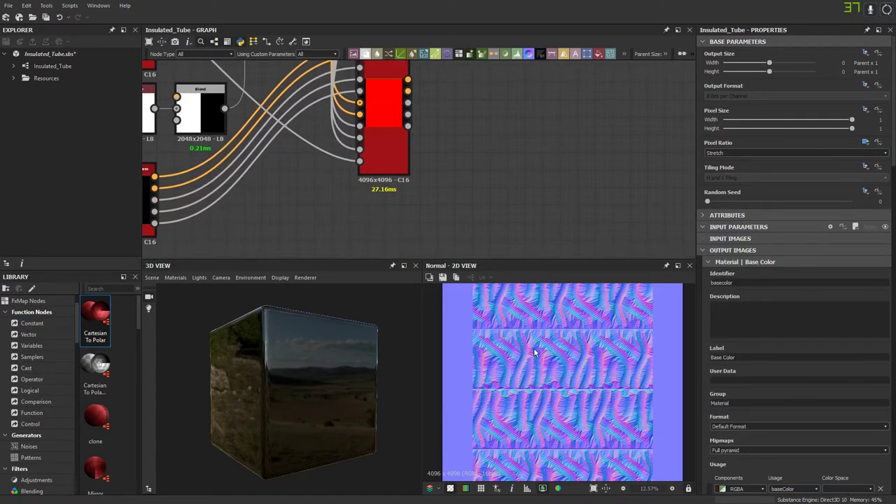
scroll(539, 364, "up", 3)
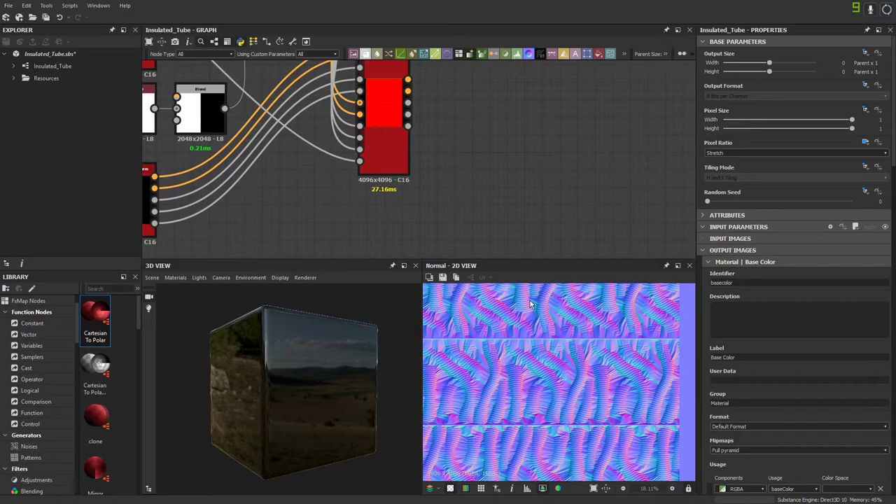
Step: Change the graph's link creation mode from bundled material links to single links
middle_click_drag(514, 155, 390, 192)
scroll(391, 192, "down", 2)
left_click_drag(313, 138, 359, 158)
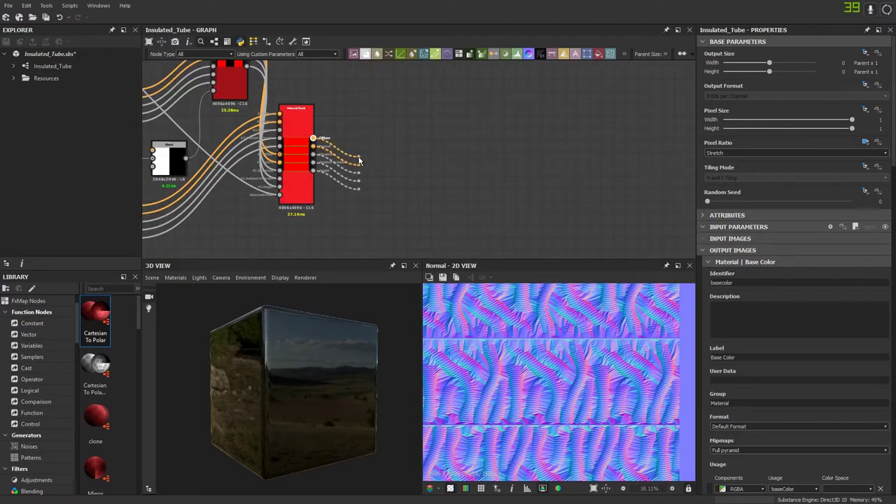
left_click(263, 42)
left_click(280, 76)
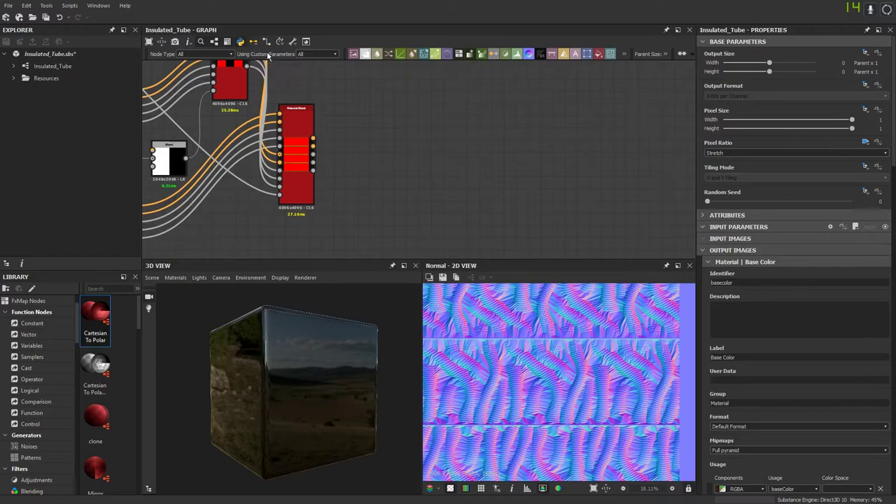
Step: Preview the final Material Blend's height output in the 2D view
scroll(347, 151, "up", 4)
left_click(258, 132)
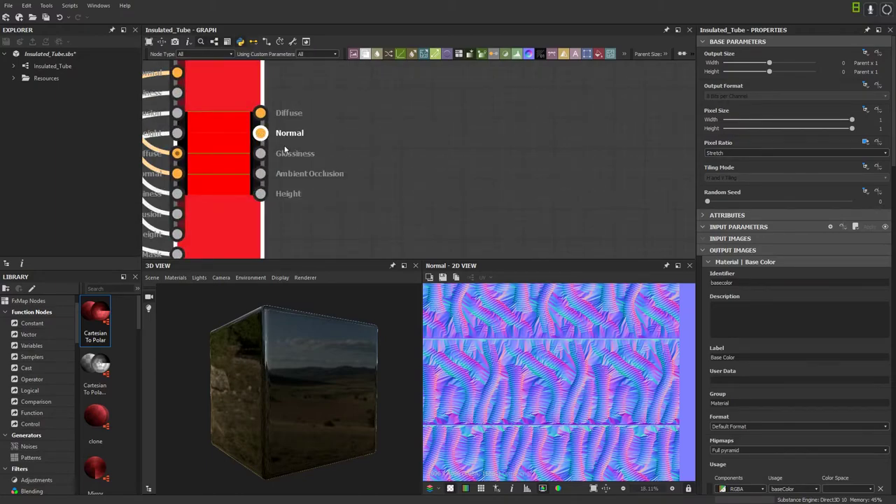
left_click(260, 193)
middle_click_drag(358, 212, 441, 188)
middle_click_drag(371, 148, 404, 177)
scroll(404, 177, "down", 3)
middle_click_drag(483, 149, 388, 220)
scroll(388, 220, "down", 1)
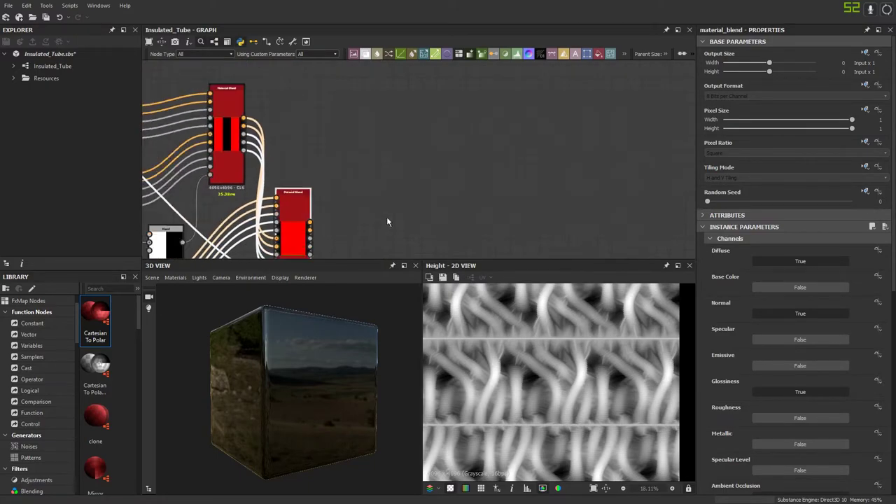
Step: Connect the final Material Blend's height output to the Height output node and move that node farther down
scroll(387, 217, "down", 2)
middle_click_drag(419, 155, 390, 89)
scroll(304, 177, "up", 4)
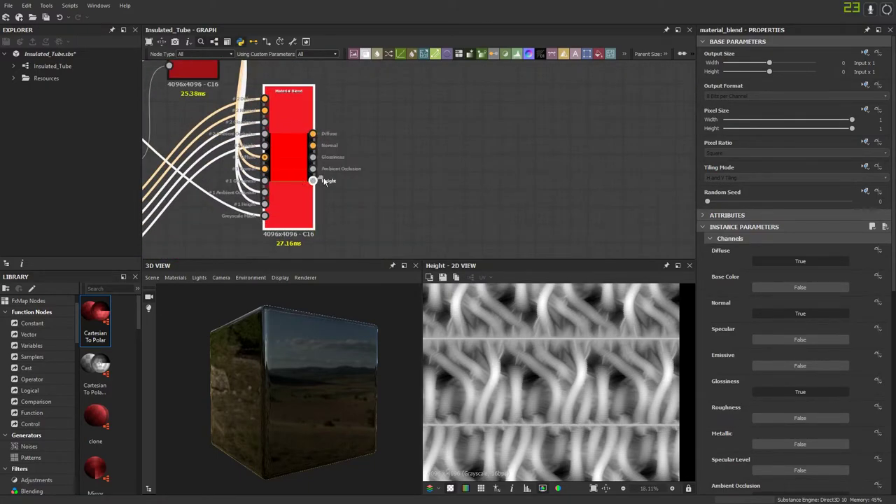
scroll(326, 181, "down", 5)
middle_click_drag(407, 175, 182, 174)
middle_click_drag(359, 162, 361, 205)
scroll(408, 206, "up", 3)
left_click(427, 167)
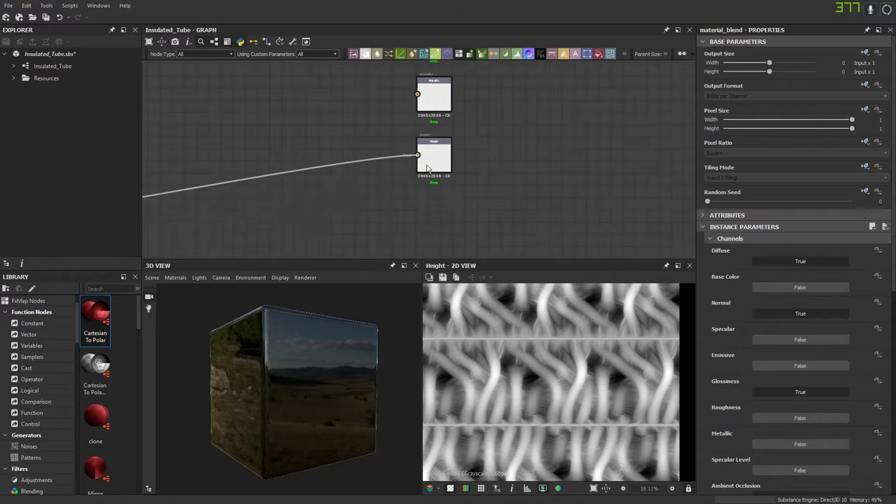
left_click_drag(428, 168, 440, 205)
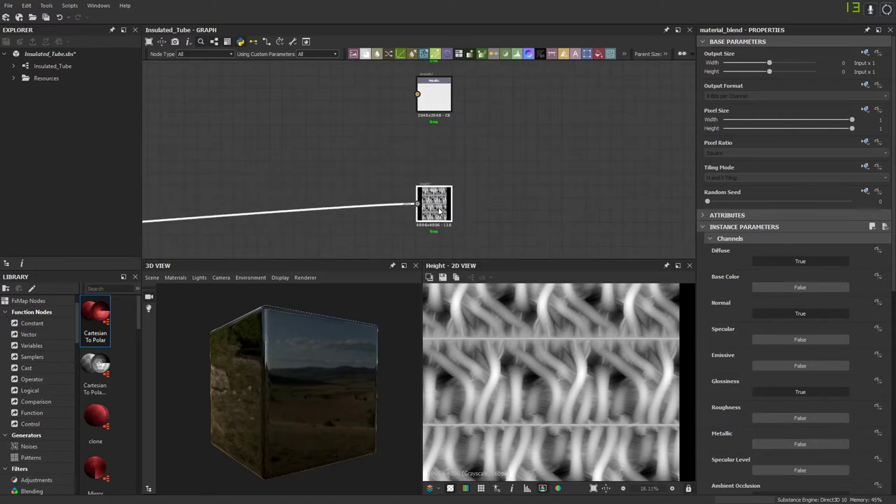
Step: Add a new Output node to the graph and place it between the Metallic and Height output nodes
left_click(552, 139)
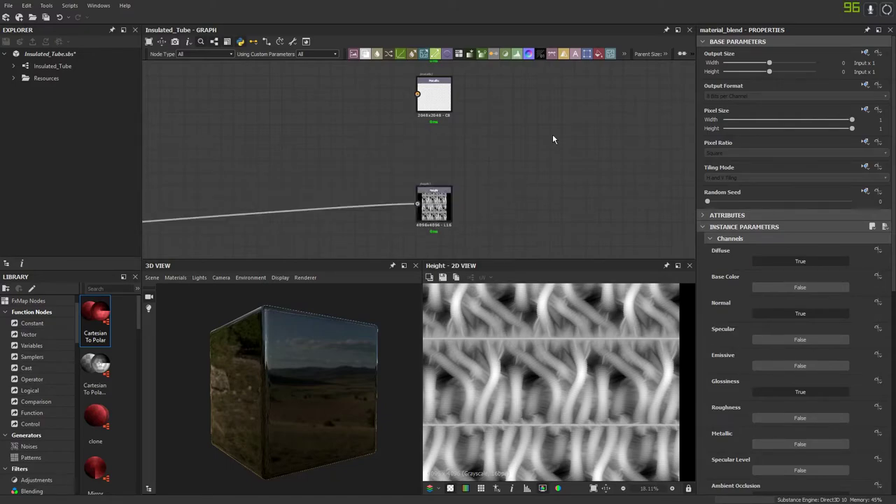
left_click(623, 55)
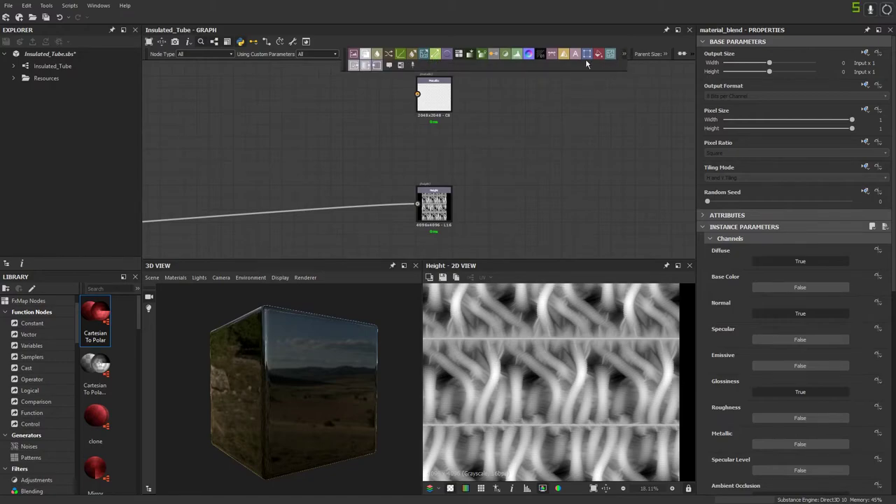
left_click(622, 53)
left_click(376, 65)
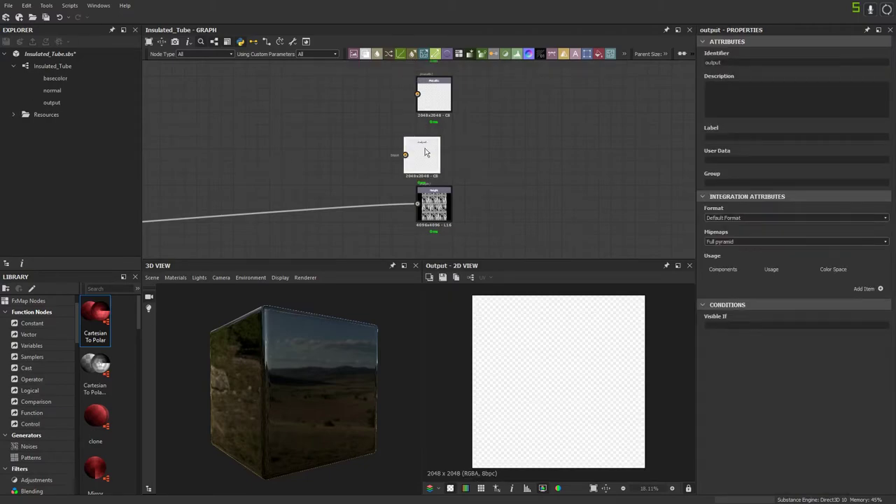
middle_click_drag(470, 170, 503, 156)
left_click_drag(480, 185, 480, 199)
left_click(481, 147)
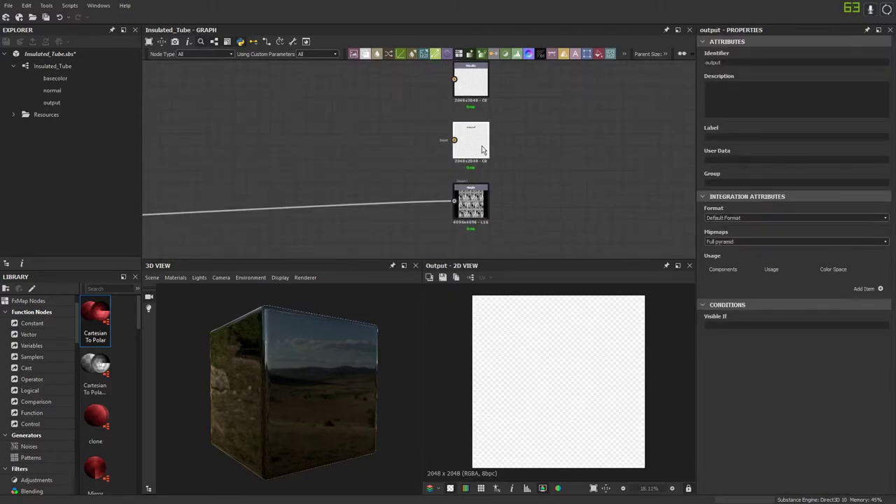
Step: Give the new output node an ambientOcclusion usage and set its identifier to ambientOcclusion
left_click(881, 289)
left_click(813, 280)
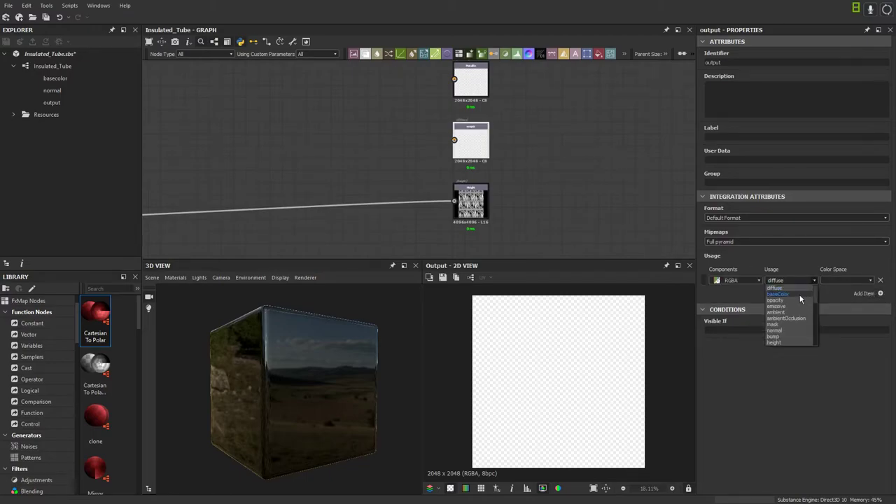
left_click(797, 319)
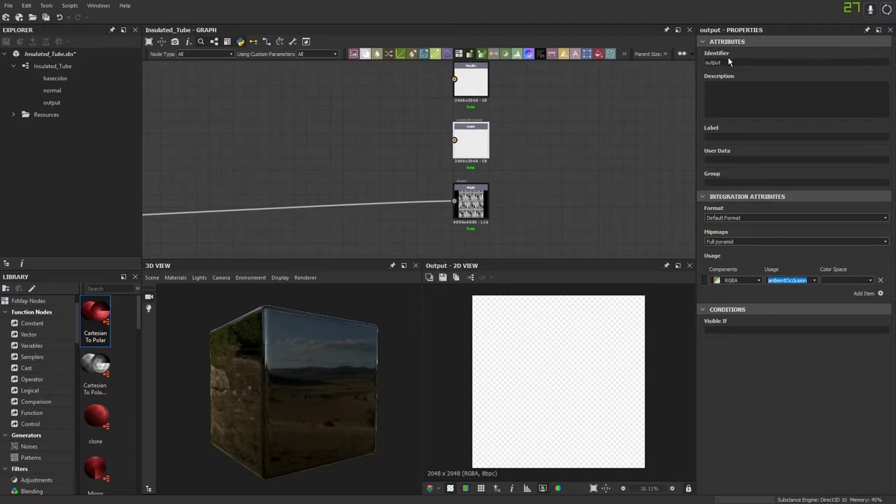
left_click(608, 154)
scroll(606, 151, "up", 1)
scroll(605, 149, "down", 2)
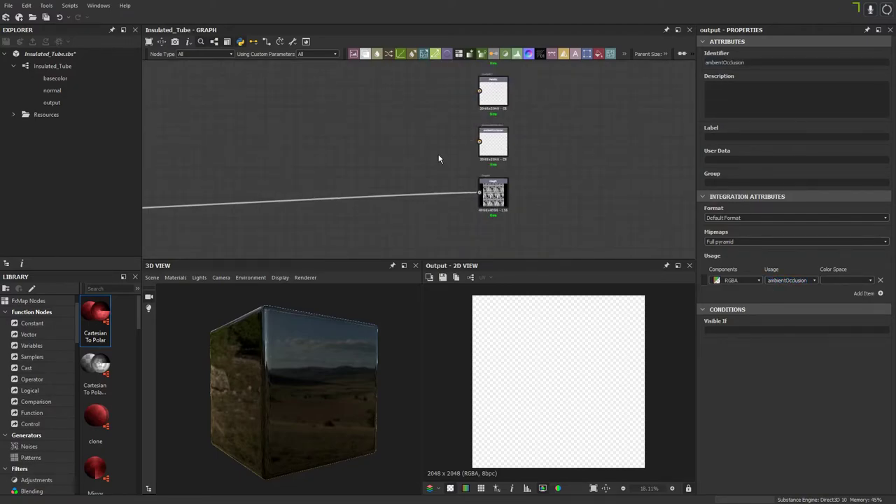
Step: Set the graph's link creation mode to Standard
middle_click_drag(440, 158, 550, 169)
scroll(551, 167, "down", 5)
middle_click_drag(394, 171, 430, 159)
scroll(395, 157, "up", 4)
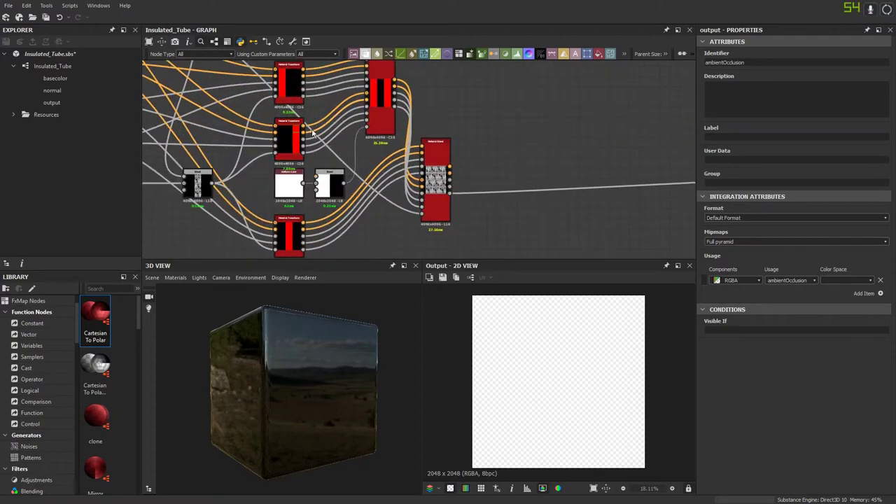
left_click(254, 41)
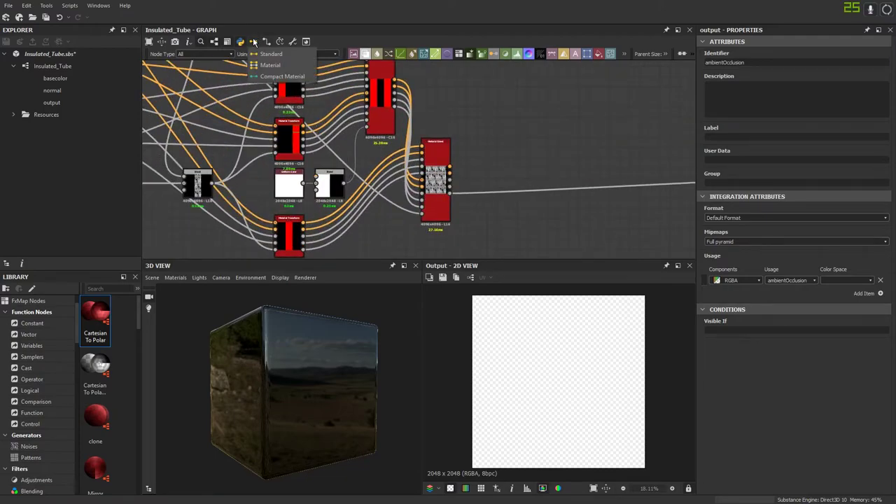
left_click(270, 54)
Step: Connect the final Material Blend's ambient occlusion output to the ambientOcclusion output node
middle_click_drag(489, 160, 354, 141)
scroll(345, 161, "up", 2)
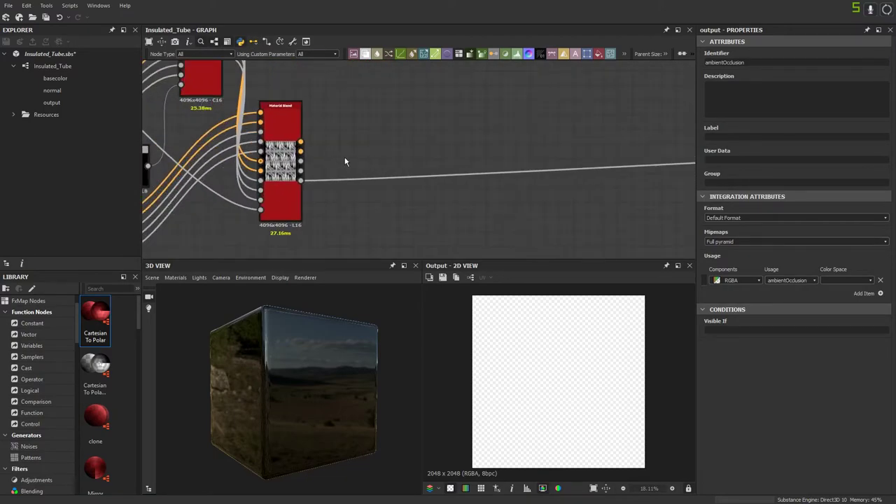
left_click(301, 171)
scroll(337, 174, "down", 4)
middle_click_drag(518, 170, 286, 170)
scroll(352, 154, "up", 3)
left_click(488, 88)
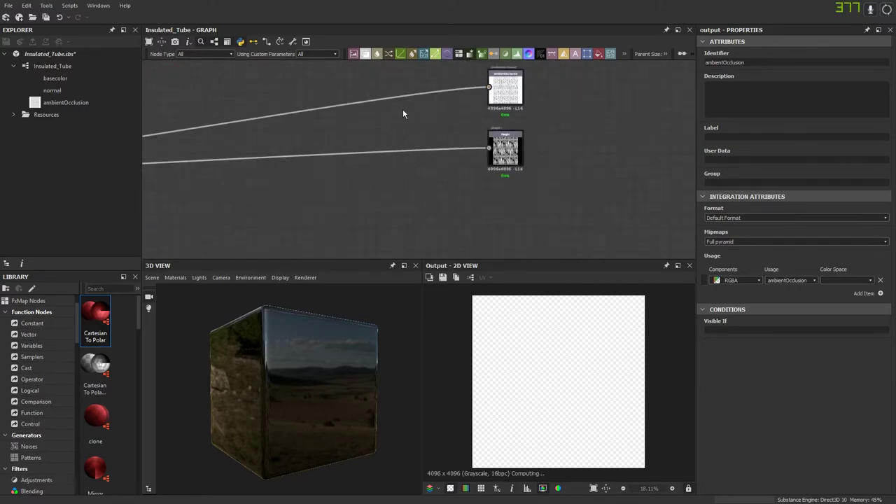
Step: Connect the final Material Blend's normal output to the Normal output node
mouse_move(323, 124)
middle_mouse_down()
mouse_move(510, 147)
mouse_move(401, 192)
middle_mouse_up()
left_click(292, 182)
scroll(321, 178, "down", 4)
scroll(482, 163, "up", 1)
scroll(482, 144, "up", 3)
scroll(483, 144, "up", 1)
middle_click_drag(481, 126, 476, 152)
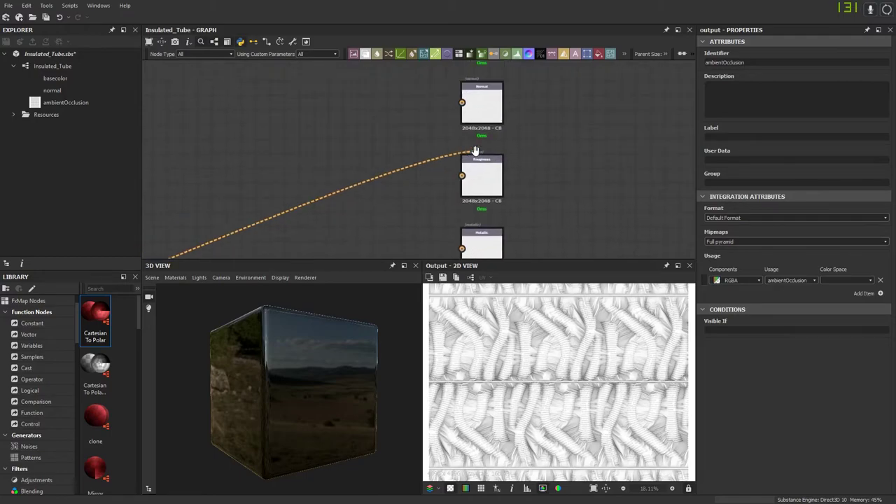
left_click(478, 114)
Step: Add two unlinked Blend nodes, stacked one above the other, in the free area above the final Material Blend
scroll(231, 196, "down", 1)
middle_click_drag(168, 230, 370, 129)
middle_click_drag(248, 148, 438, 114)
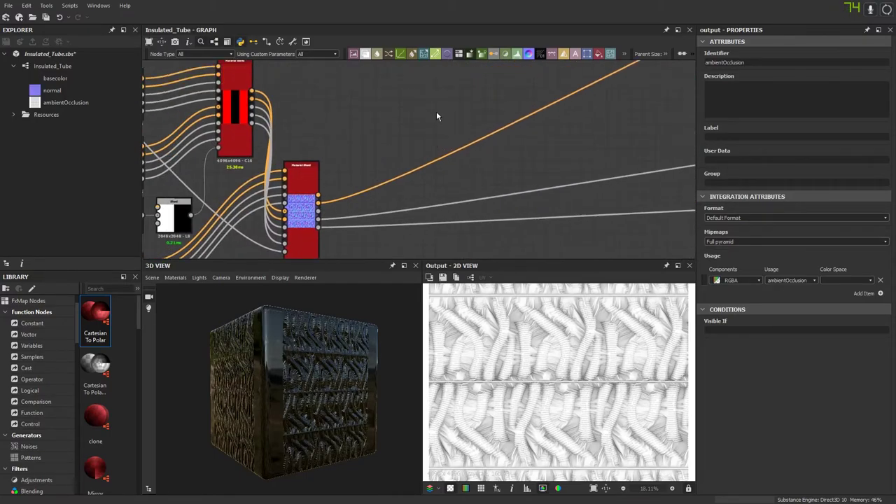
scroll(313, 196, "up", 3)
middle_click_drag(330, 195, 337, 129)
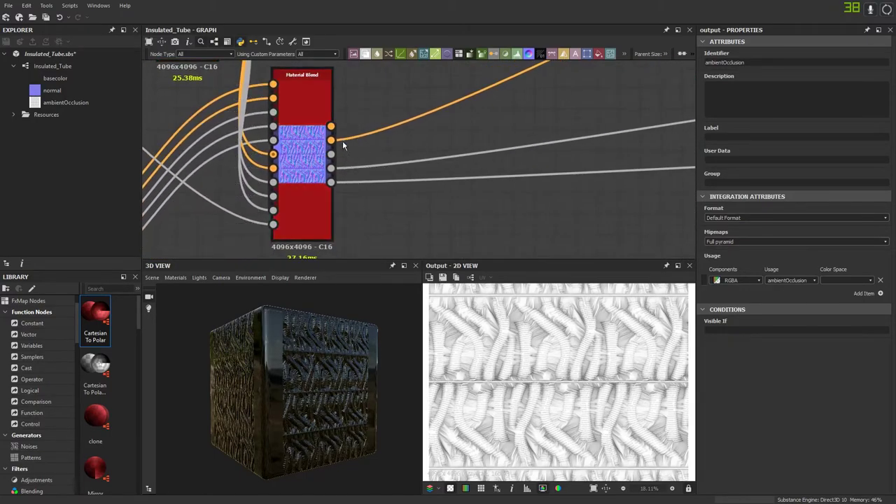
middle_click_drag(419, 80, 368, 139)
scroll(368, 139, "down", 4)
middle_click_drag(388, 84, 352, 187)
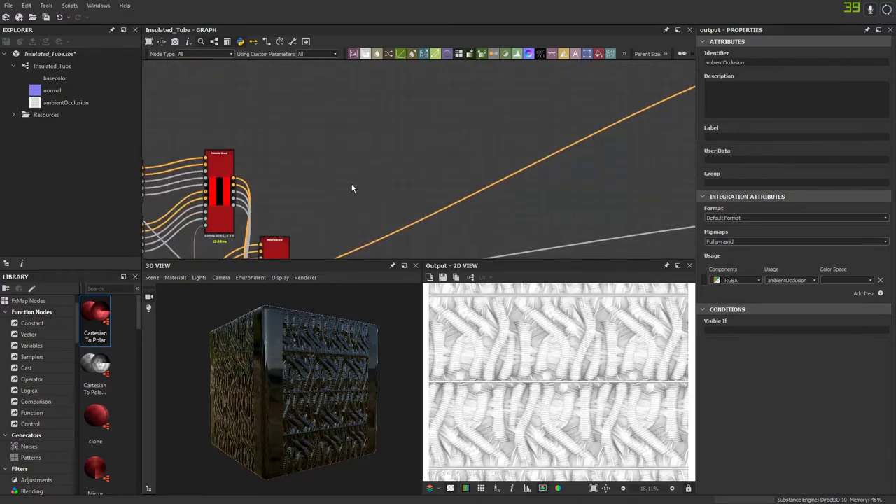
left_click(365, 55)
left_click_drag(418, 165, 422, 93)
left_click(364, 55)
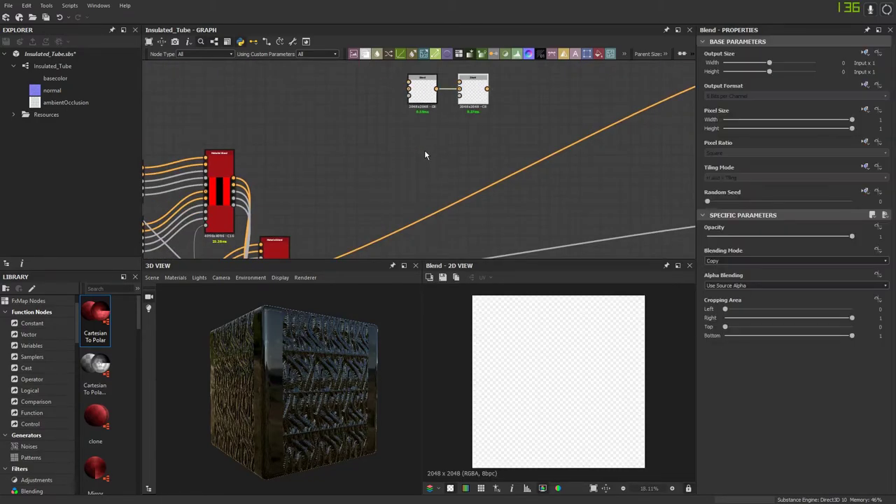
left_click(431, 147)
left_click_drag(476, 94, 420, 133)
middle_click_drag(352, 194, 374, 138)
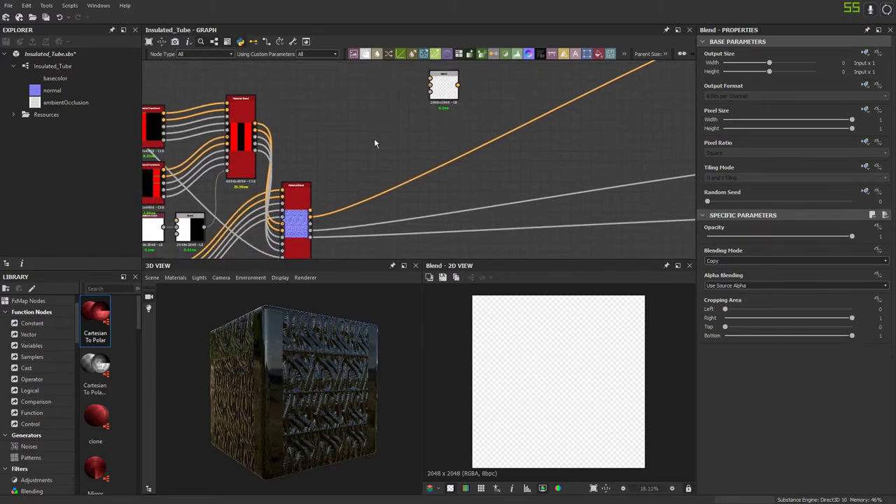
Step: Add a Color to Mask node beside the Blend nodes and place a duplicate of it directly below
left_click(374, 138)
key("space")
type("color")
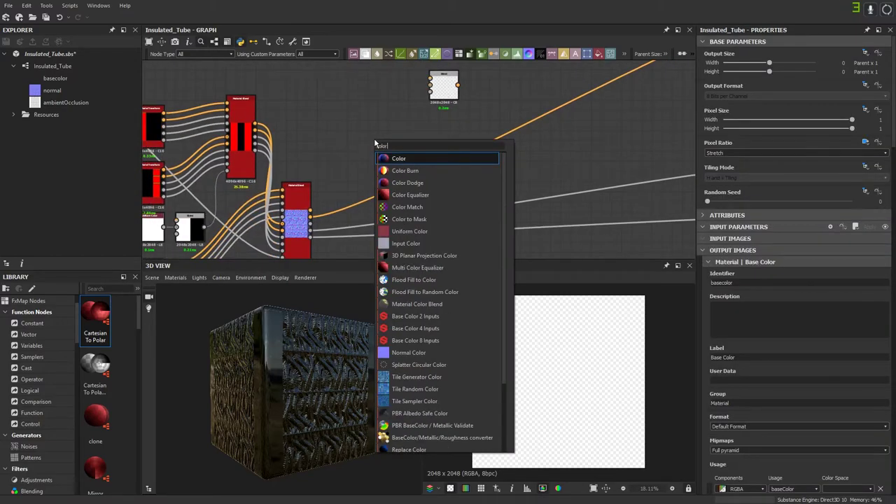
left_click(407, 219)
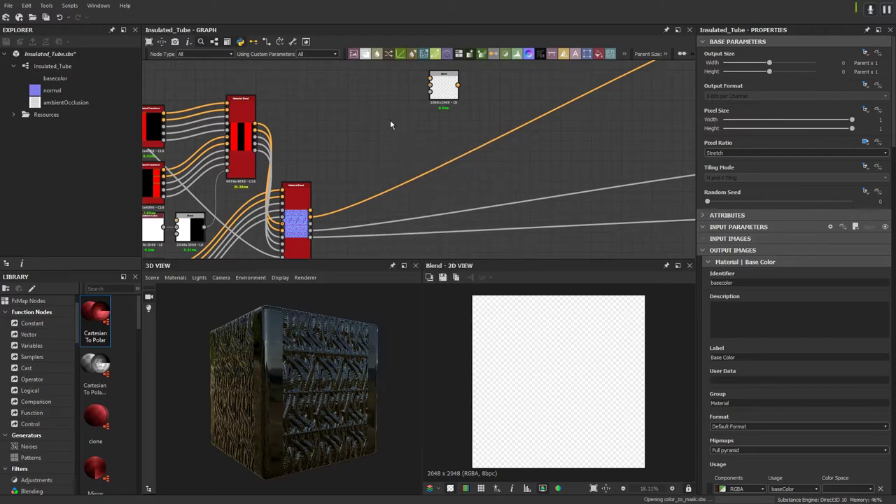
scroll(391, 121, "up", 2)
left_click_drag(375, 142, 376, 112)
key("ctrl+d")
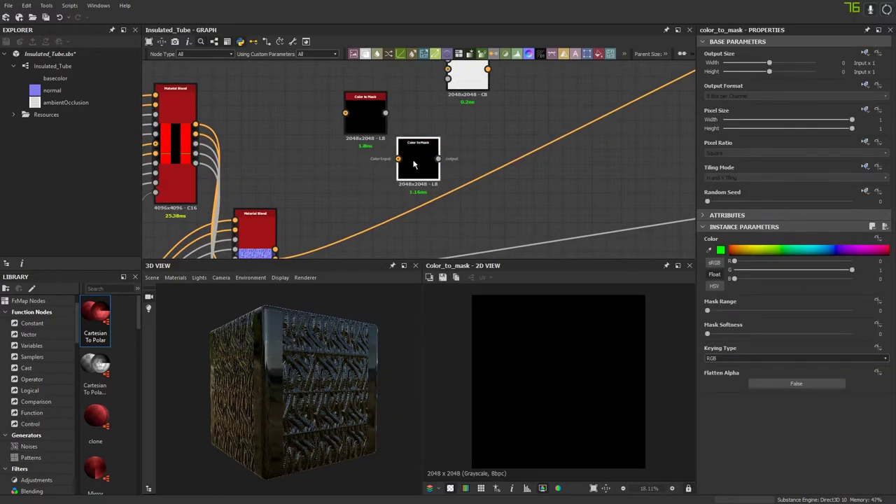
left_click_drag(413, 165, 362, 177)
Step: Connect the final Material Blend's diffuse output to the lower Color to Mask node
middle_click_drag(357, 160, 383, 106)
middle_click_drag(265, 149, 357, 179)
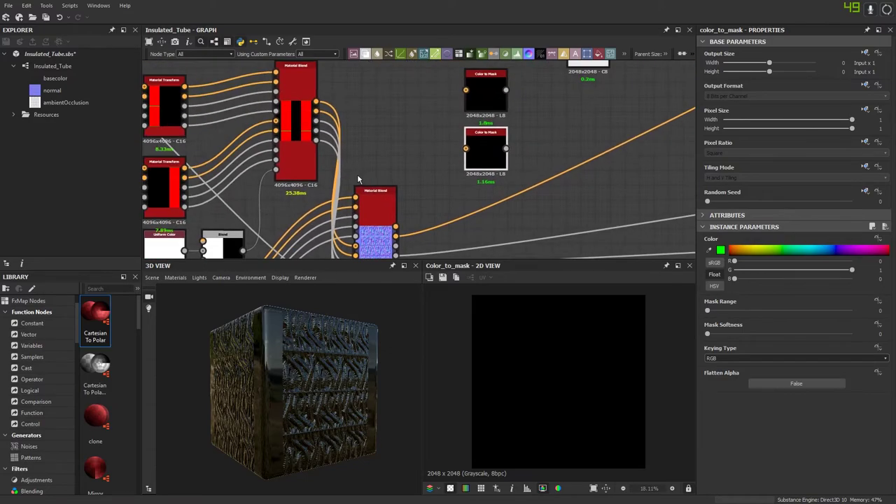
middle_click_drag(388, 212, 362, 182)
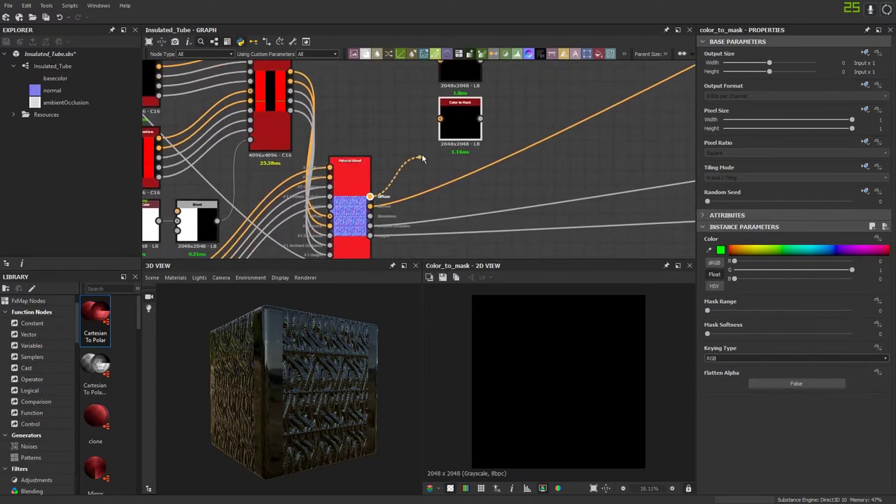
left_click_drag(422, 158, 440, 118)
scroll(468, 176, "up", 1)
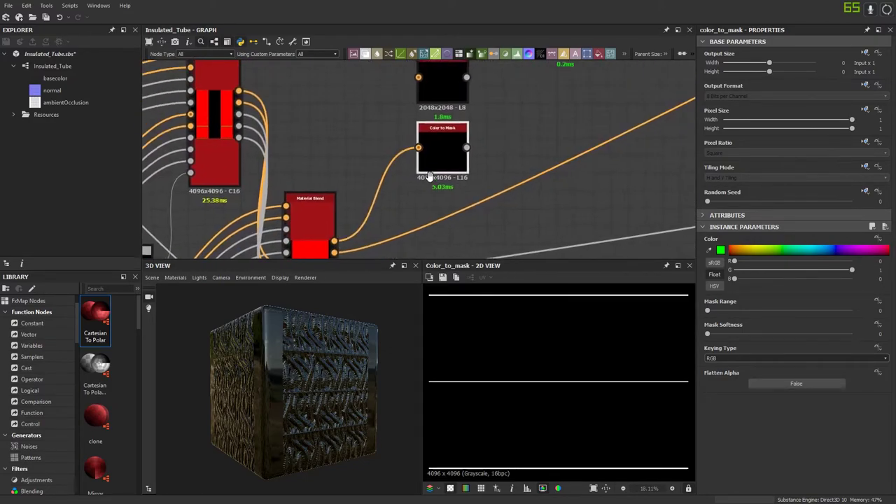
Step: Preview the diffuse map feeding the lower Color to Mask node and examine its green and red areas up close
scroll(420, 155, "up", 3)
double_click(419, 143)
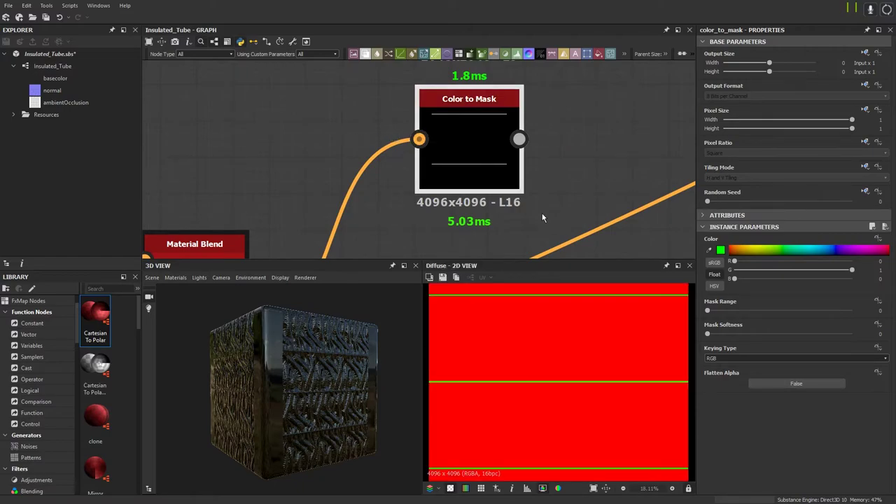
scroll(596, 366, "up", 8)
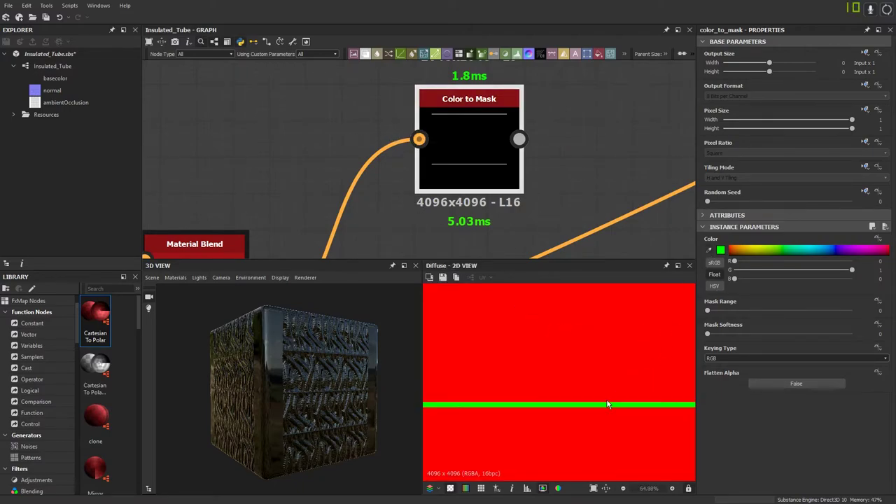
scroll(605, 346, "down", 7)
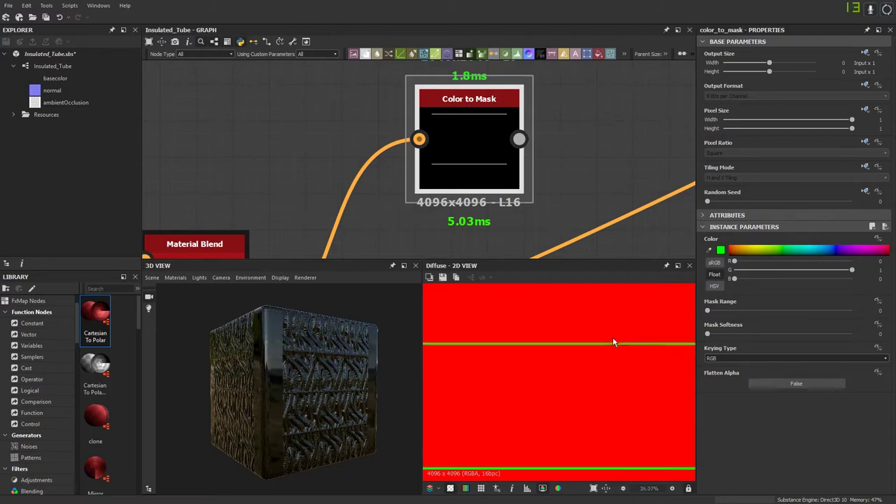
scroll(585, 201, "down", 4)
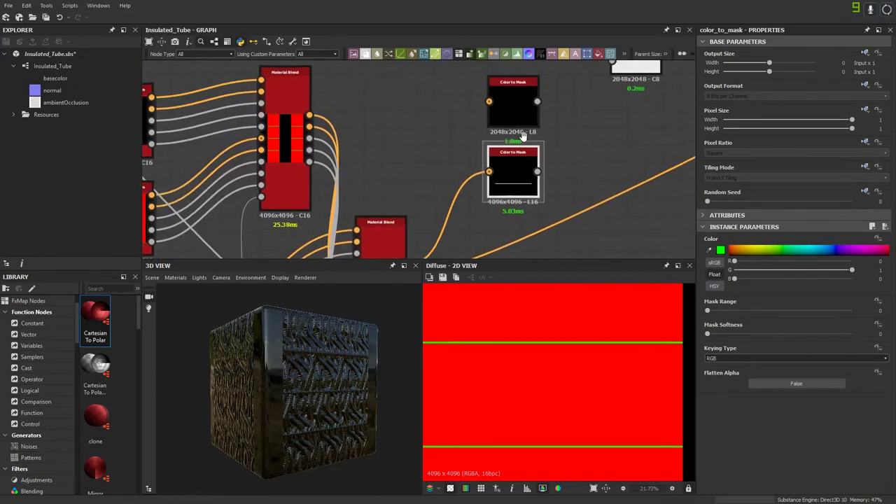
Step: Connect the diffuse output to the upper Color to Mask node and set its color to red (R 1, G 0, B 0)
double_click(507, 110)
middle_click_drag(424, 173, 424, 131)
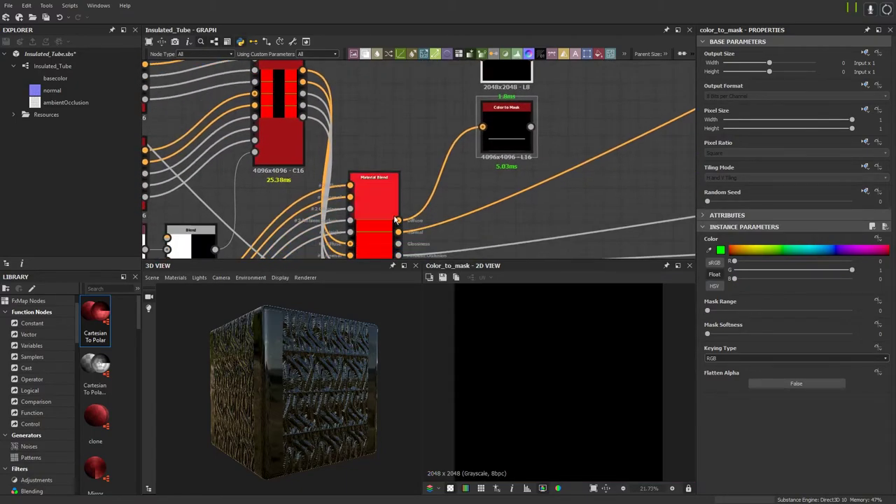
left_click_drag(397, 221, 479, 128)
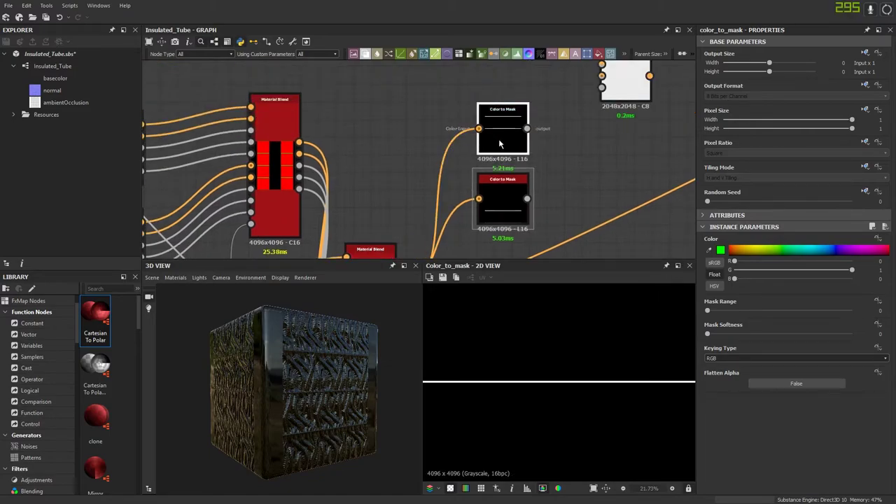
mouse_move(734, 261)
left_mouse_down()
mouse_move(863, 272)
mouse_move(731, 271)
left_mouse_up()
scroll(499, 207, "down", 3)
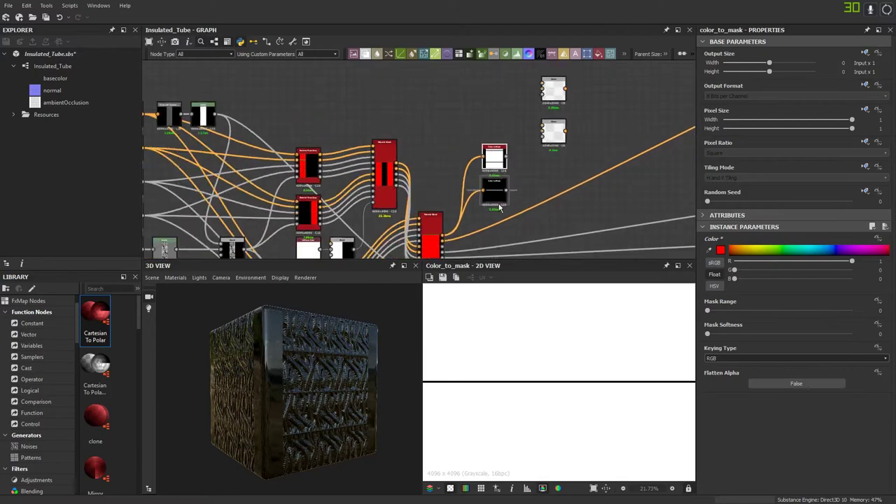
scroll(537, 329, "down", 2)
scroll(487, 181, "up", 3)
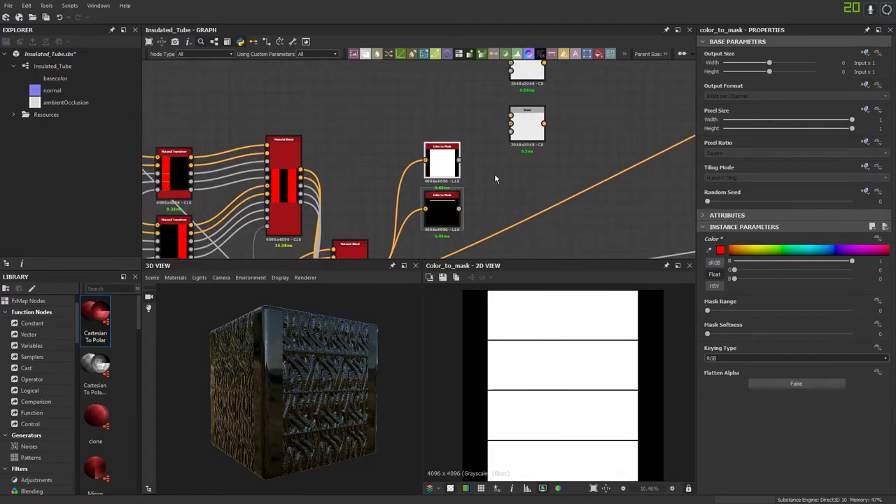
scroll(372, 139, "down", 2)
Step: Move the lower Blend node beside the green Color to Mask node and connect that mask to the Blend's opacity input
middle_click_drag(494, 175, 346, 152)
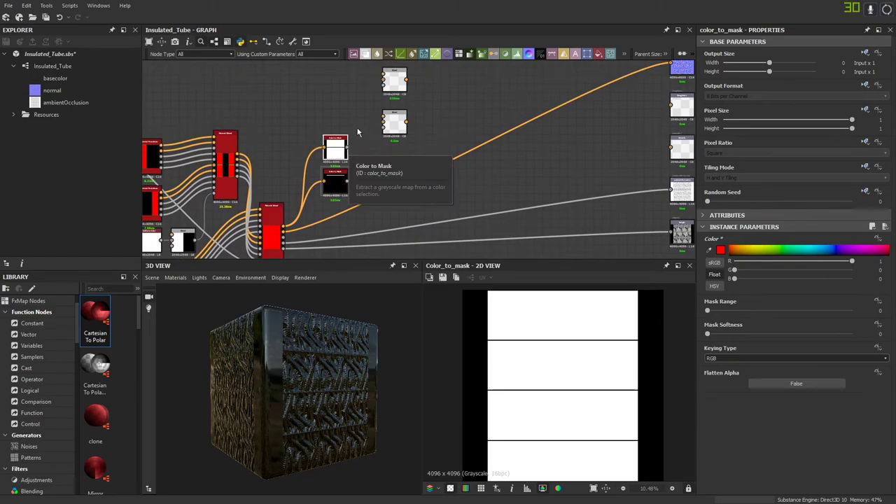
scroll(357, 131, "up", 2)
left_click_drag(405, 122, 403, 205)
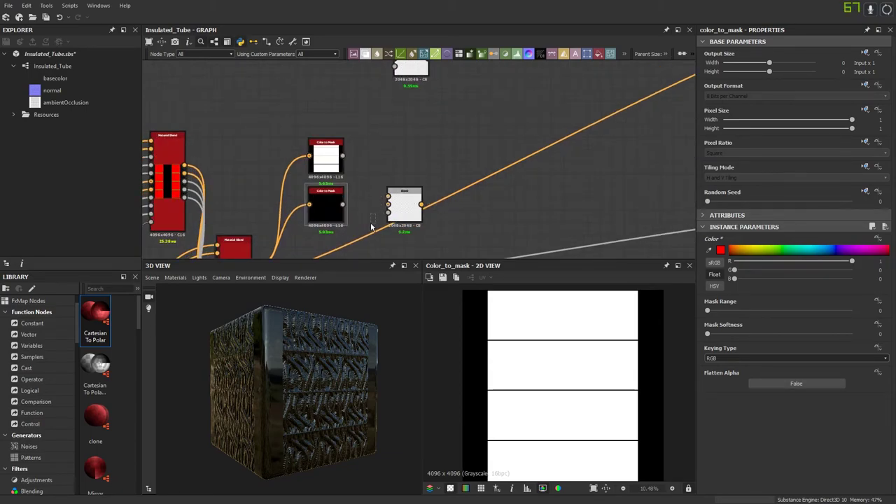
left_click(336, 213)
scroll(523, 367, "up", 2)
middle_click_drag(360, 238, 350, 199)
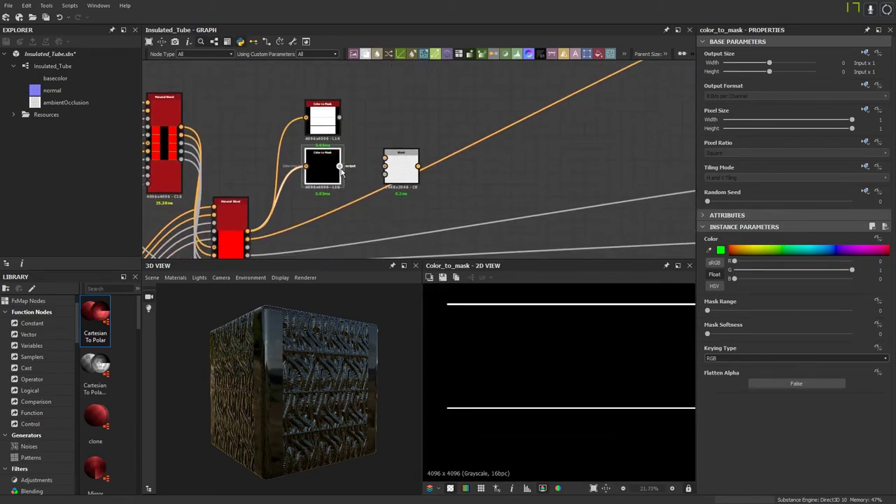
left_click_drag(340, 168, 491, 120)
Step: Add a grayscale Uniform Color node, duplicate it, and connect the two to the Blend's foreground and background inputs
left_click(598, 56)
left_click(835, 238)
scroll(404, 157, "up", 4)
left_click_drag(387, 131, 491, 123)
key("ctrl+d")
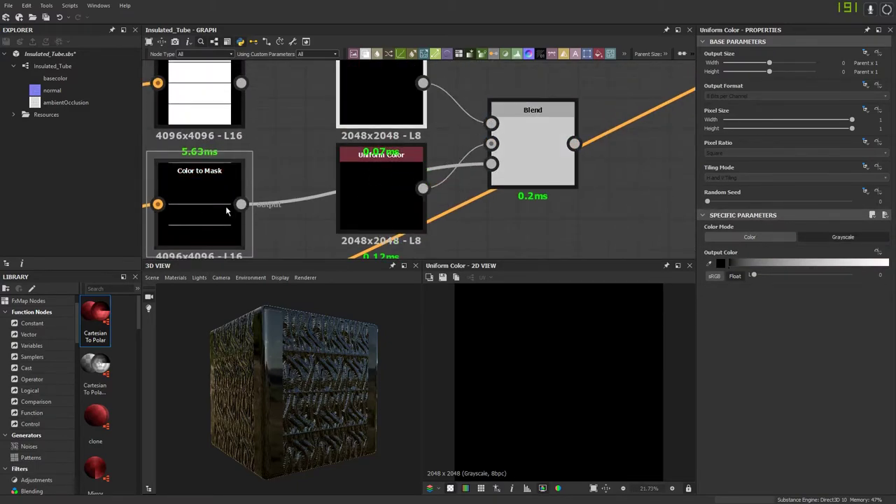
Step: Set the foreground Uniform Color to white and preview the resulting Blend up close
left_click_drag(744, 260, 887, 263)
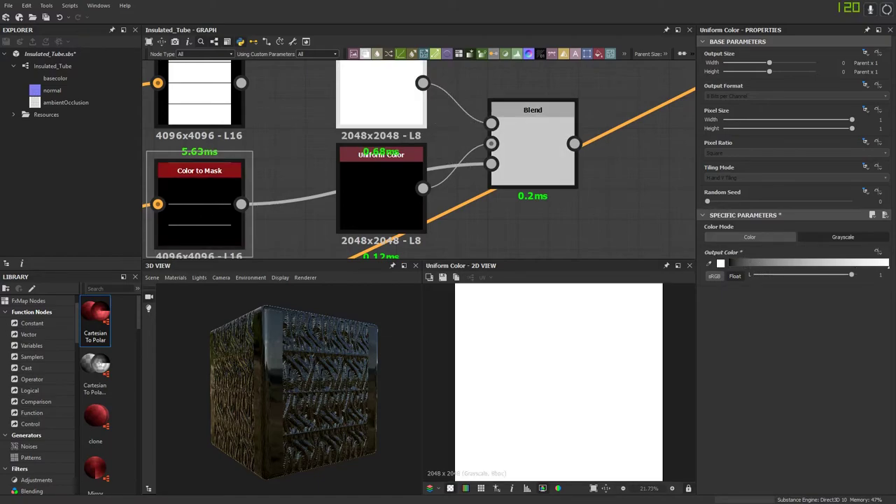
double_click(556, 180)
scroll(541, 371, "down", 4)
scroll(541, 376, "up", 5)
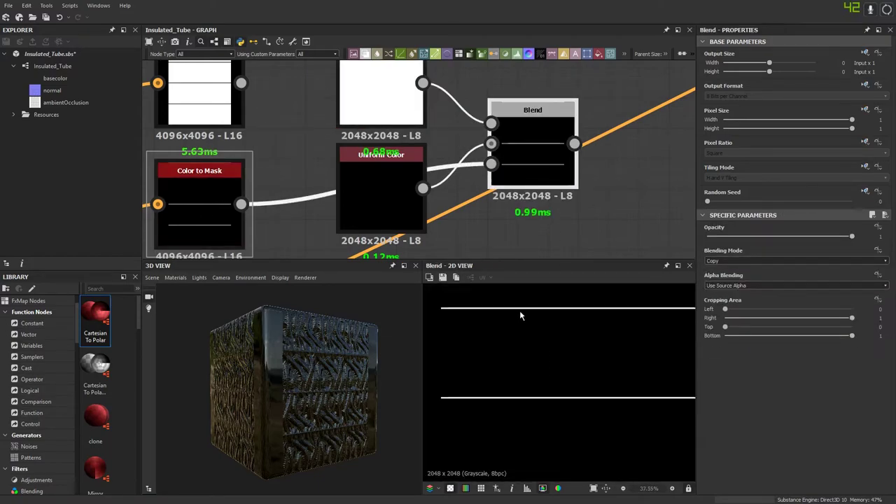
Step: Delete the metallic Blend and its two Uniform Color nodes, and connect the green Color to Mask node directly to the Metallic output
scroll(378, 119, "down", 4)
middle_click_drag(399, 147, 394, 168)
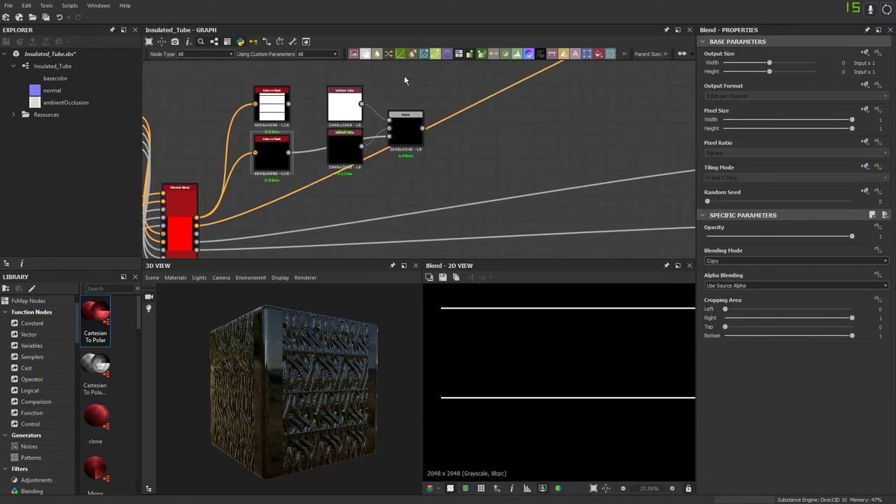
left_click_drag(406, 80, 360, 133)
key("Delete")
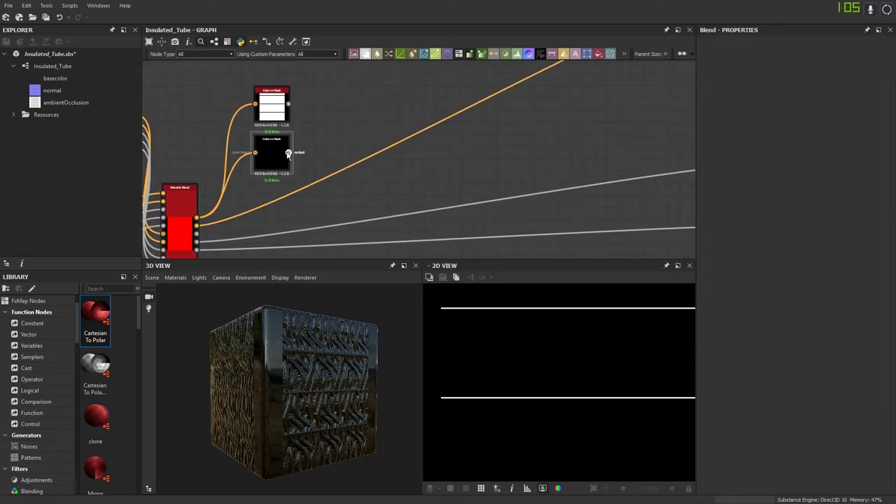
scroll(345, 155, "down", 4)
left_click_drag(288, 153, 394, 106)
scroll(518, 154, "up", 5)
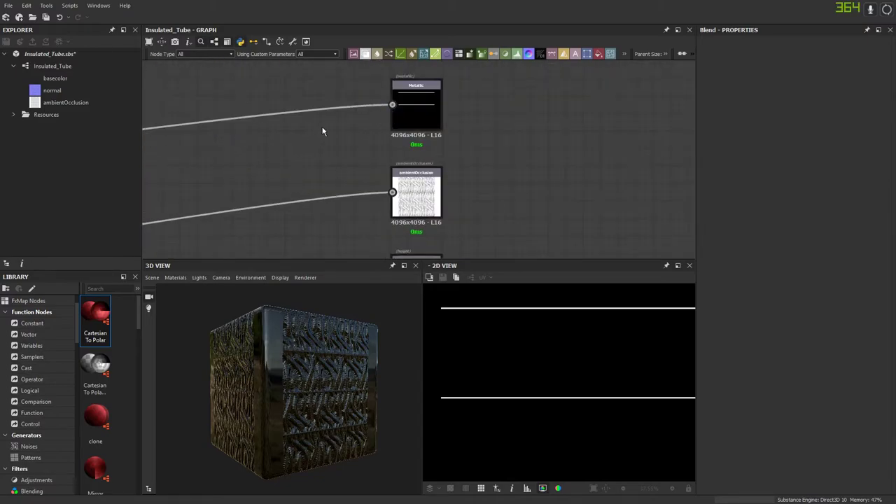
Step: Preview the Metallic output and display the graph's outputs in the 3D view, examining the tubes on the cube up close
double_click(418, 129)
scroll(300, 353, "up", 3)
left_click_drag(298, 356, 260, 390)
right_click(296, 180)
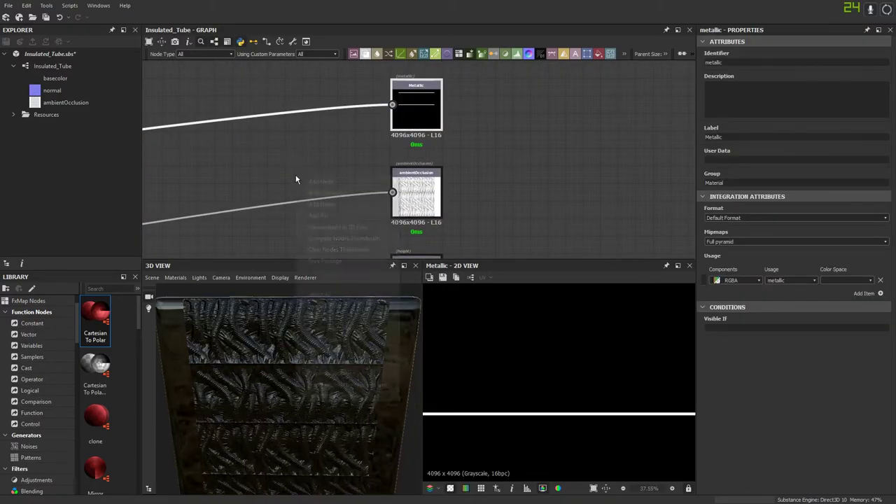
left_click(327, 227)
scroll(263, 378, "up", 4)
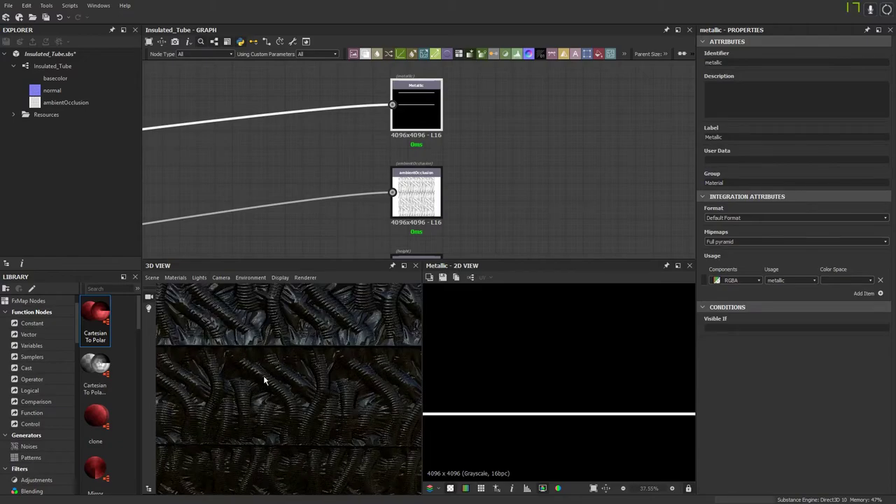
scroll(264, 380, "up", 3)
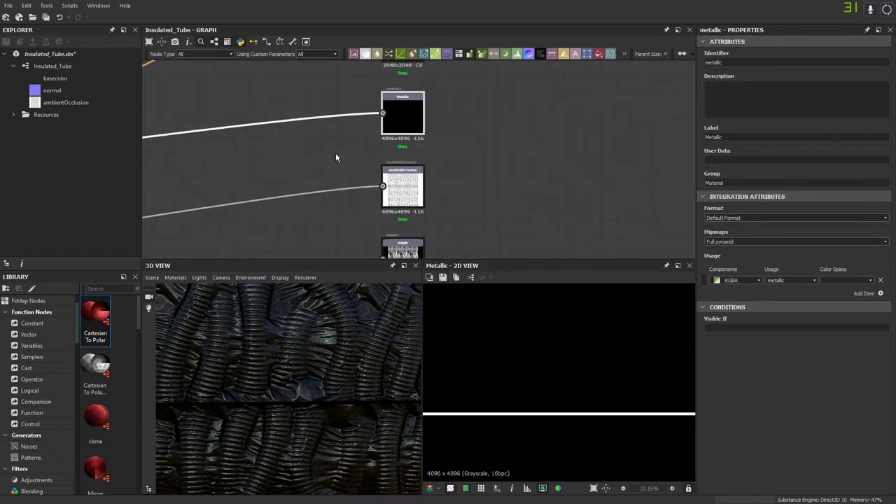
Step: Add a Uniform Color node and connect it to the Base Color output
scroll(336, 154, "down", 5)
middle_click_drag(365, 87, 392, 154)
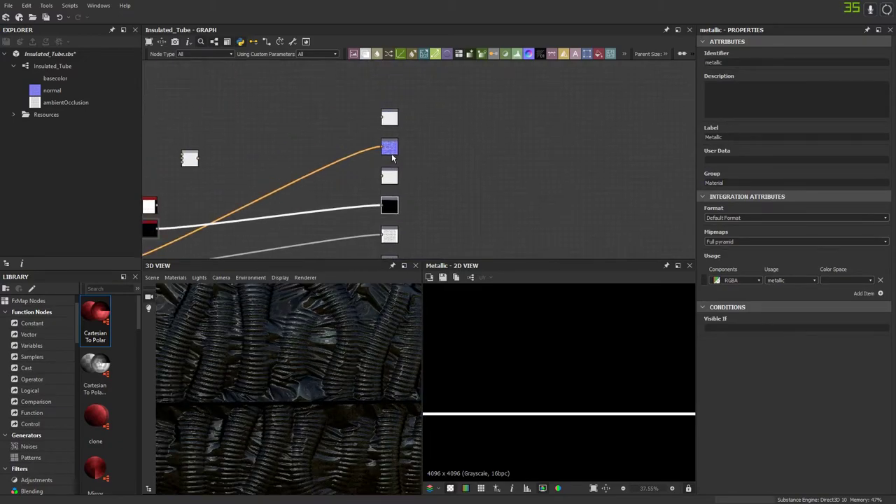
scroll(375, 125, "up", 2)
left_click(356, 87)
left_click(599, 55)
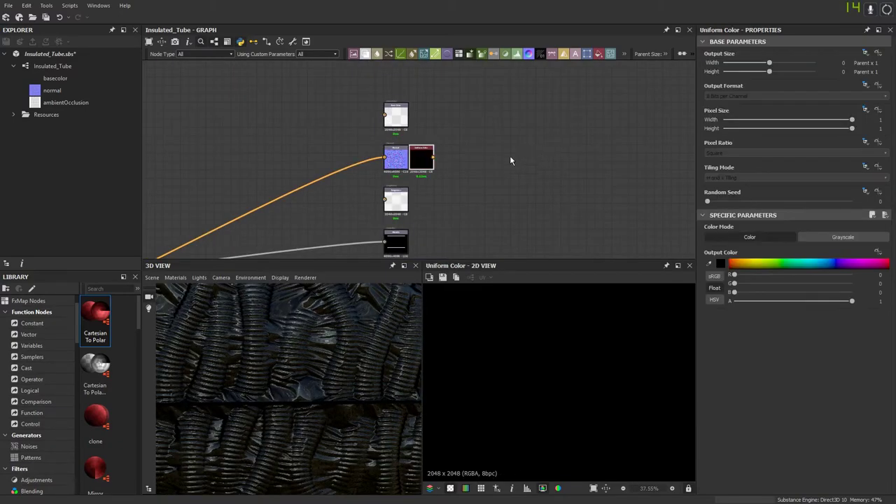
left_click_drag(433, 161, 389, 110)
scroll(380, 120, "up", 4)
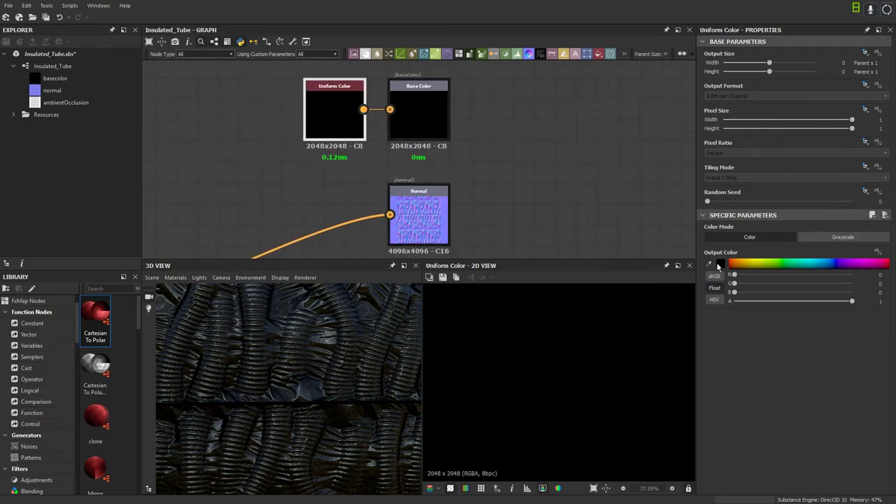
Step: Set the Uniform Color feeding Base Color to a mid-grey, about 0.55 for R, G and B
left_click(718, 264)
left_click_drag(30, 306, 0, 295)
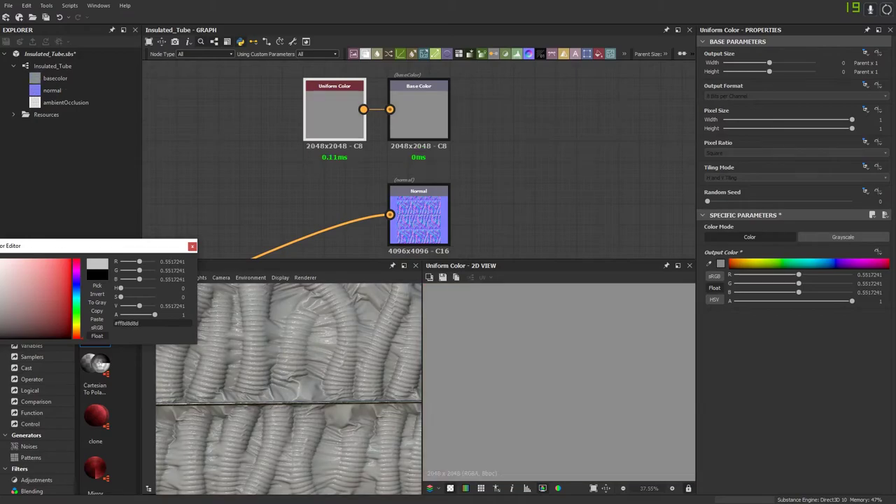
left_click(192, 246)
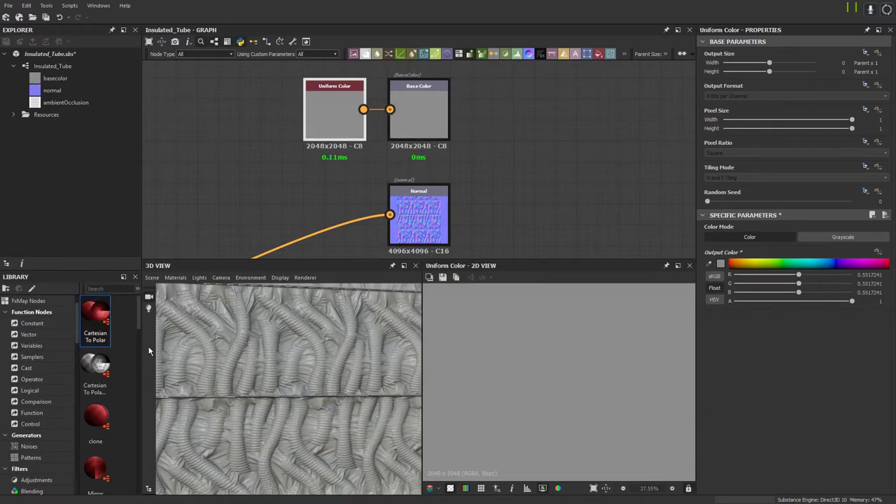
Step: Enlarge the 3D view at the expense of the Explorer, Library and 2D view, and orbit to an angled view of the cube
left_click_drag(141, 359, 63, 359)
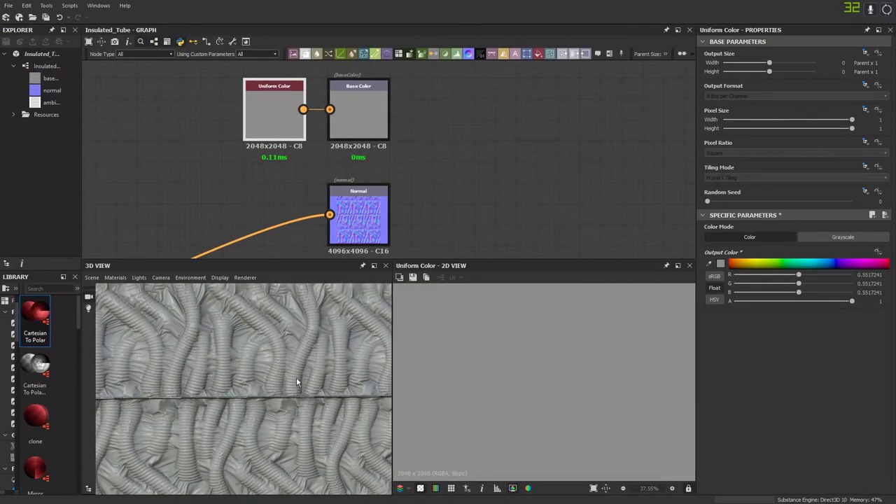
left_click_drag(395, 369, 442, 369)
mouse_move(315, 370)
left_mouse_down()
mouse_move(290, 370)
mouse_move(224, 408)
mouse_move(206, 392)
mouse_move(216, 378)
mouse_move(186, 392)
mouse_move(227, 381)
mouse_move(193, 407)
mouse_move(214, 395)
mouse_move(249, 343)
mouse_move(203, 293)
left_mouse_up()
scroll(216, 375, "up", 3)
scroll(222, 376, "down", 5)
Step: Switch the default 3D material to physically_metallic_roughness with Tesselation, using tessellation factor 16 and height scale 2.96
left_click(105, 280)
mouse_move(123, 290)
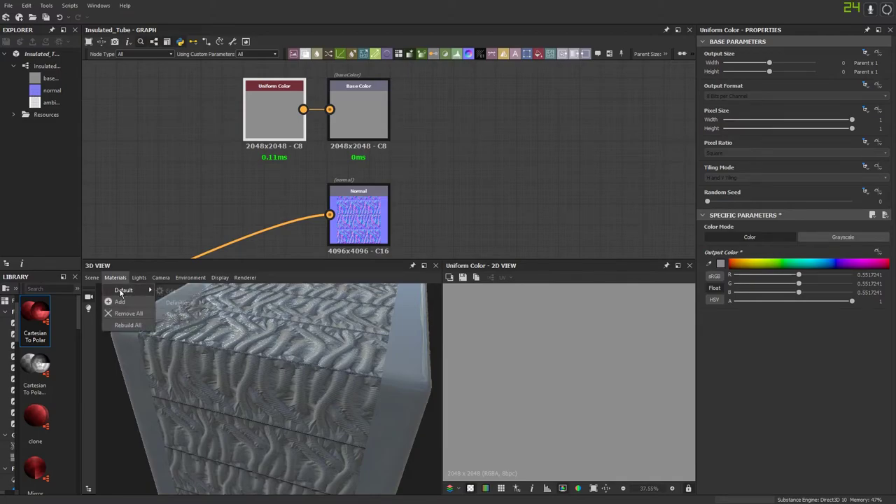
mouse_move(187, 304)
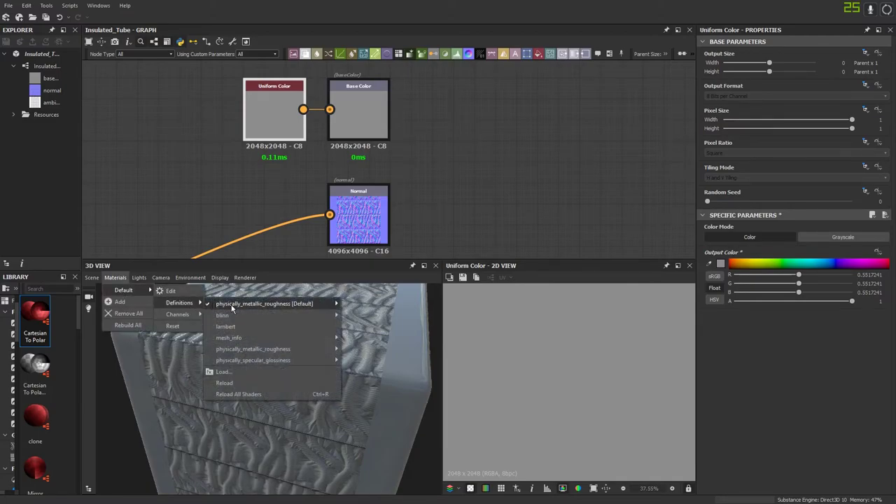
mouse_move(238, 308)
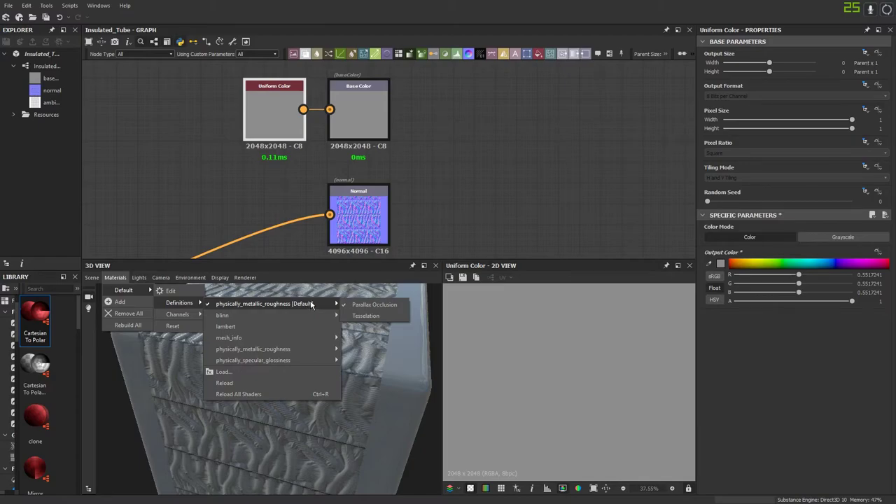
left_click(375, 315)
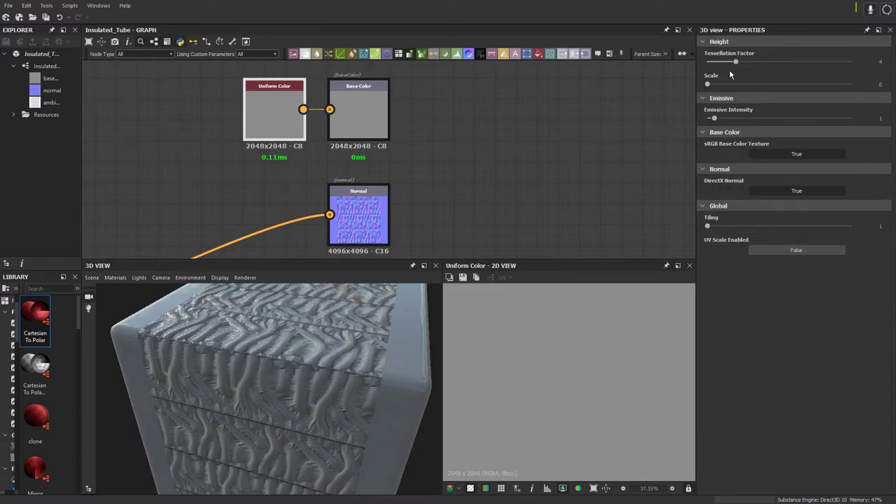
left_click_drag(709, 84, 750, 84)
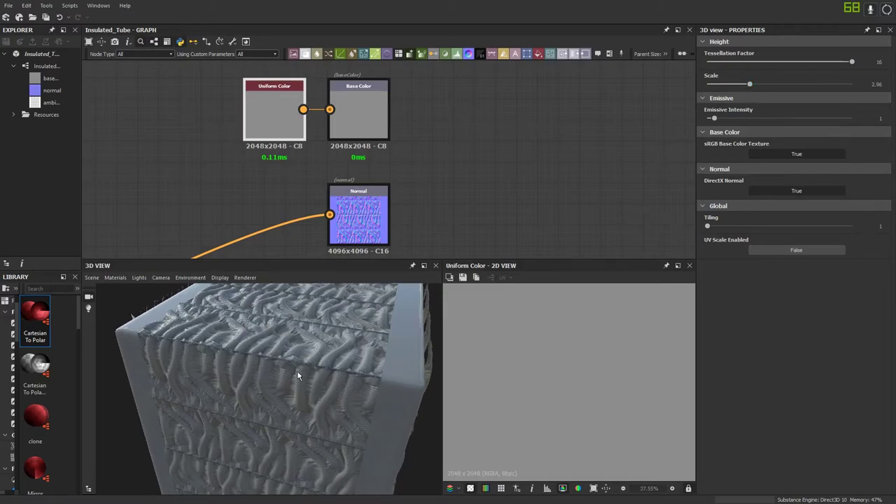
Step: Examine the displaced tube surface on the cube from several angles and distances
left_click_drag(298, 372, 262, 343)
scroll(251, 377, "up", 5)
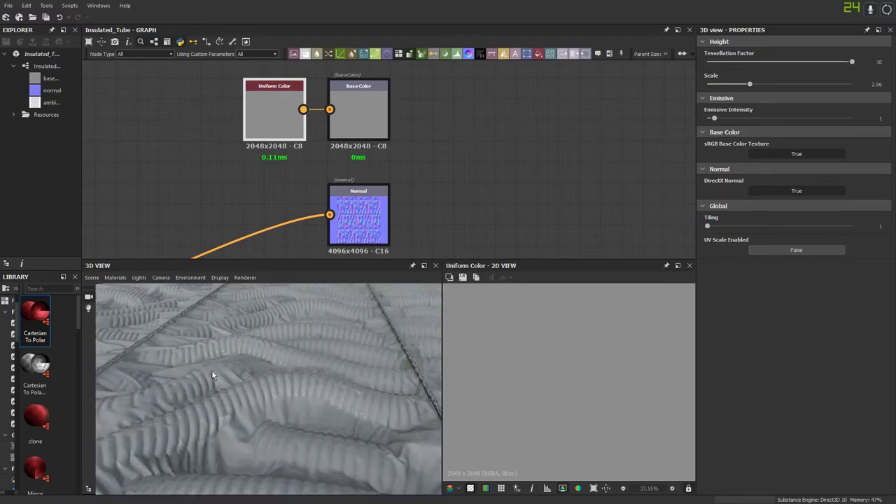
left_click_drag(213, 375, 298, 322)
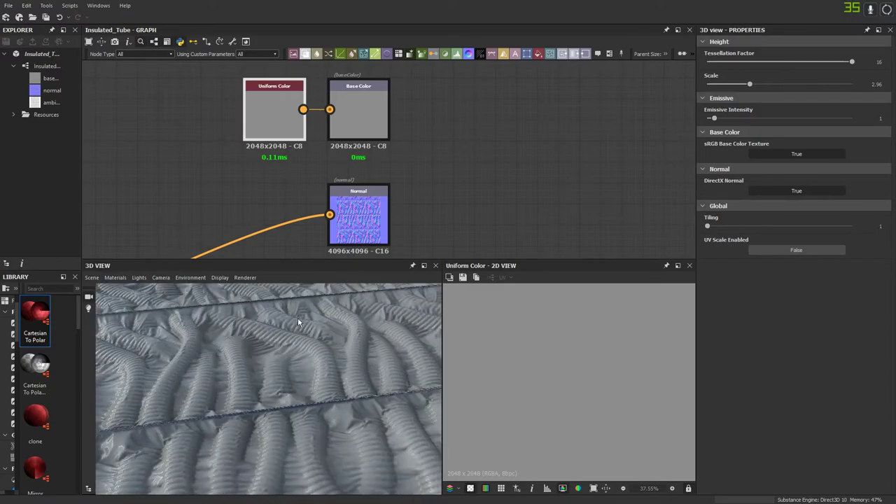
left_click_drag(207, 351, 317, 400)
scroll(213, 143, "down", 8)
middle_click_drag(171, 156, 371, 108)
scroll(350, 124, "up", 6)
scroll(254, 376, "down", 4)
left_click_drag(254, 376, 229, 376)
Step: Preview the red Color to Mask node and connect its output to the unconnected Blend node's opacity input
middle_click_drag(371, 131, 318, 202)
scroll(319, 200, "down", 4)
scroll(343, 142, "up", 4)
left_click_drag(299, 169, 339, 97)
middle_click_drag(286, 158, 398, 74)
double_click(354, 140)
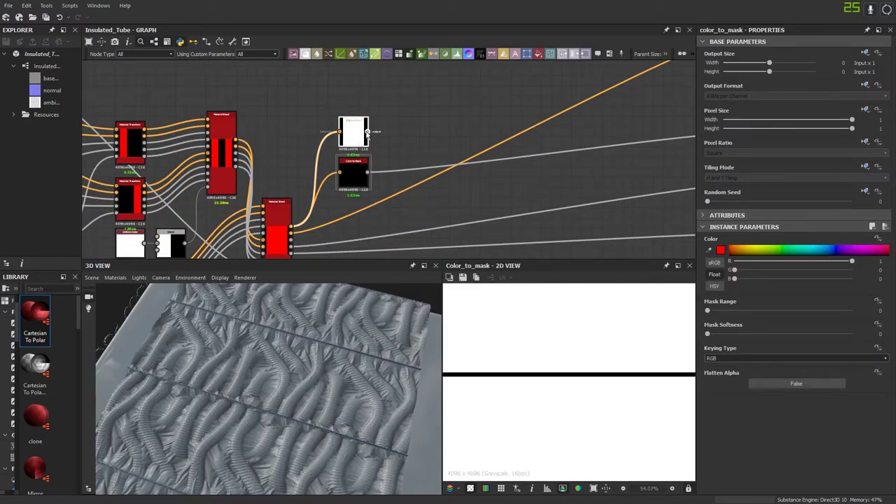
scroll(367, 134, "down", 4)
left_click_drag(367, 133, 365, 184)
middle_click_drag(389, 91, 364, 184)
scroll(365, 184, "up", 4)
left_click_drag(364, 184, 422, 140)
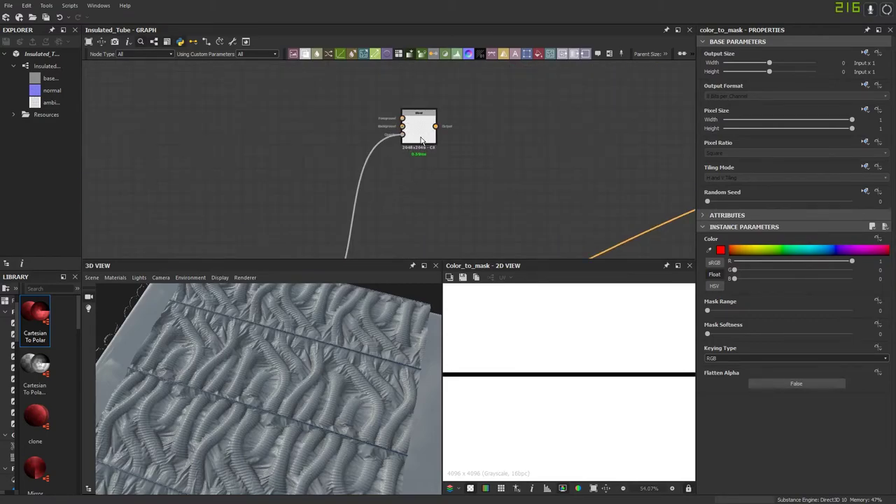
Step: Add a Uniform Color node, duplicate it, and connect the two to the Blend's foreground and background inputs
middle_click_drag(384, 182, 388, 232)
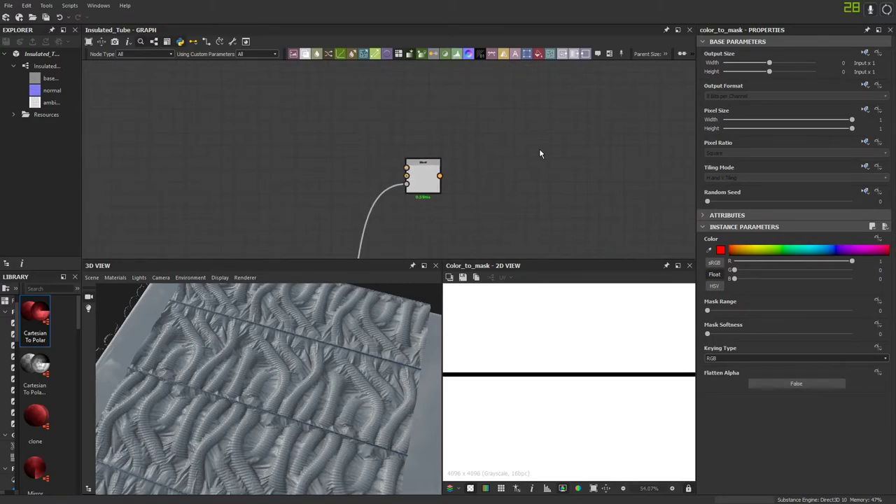
left_click(538, 54)
left_click_drag(387, 169, 383, 115)
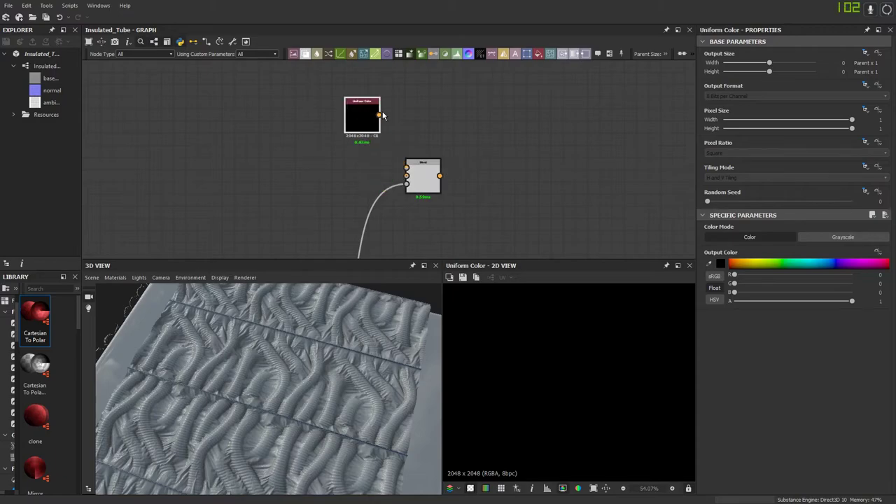
key("ctrl+d")
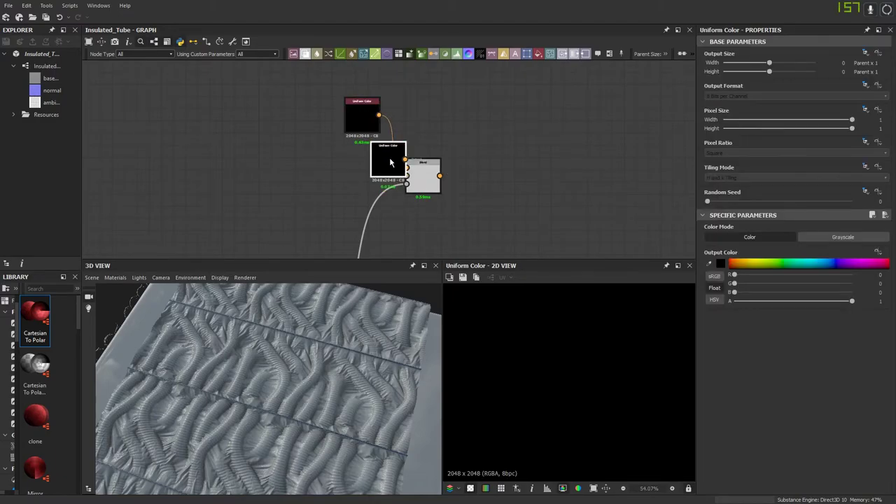
left_click_drag(394, 161, 358, 180)
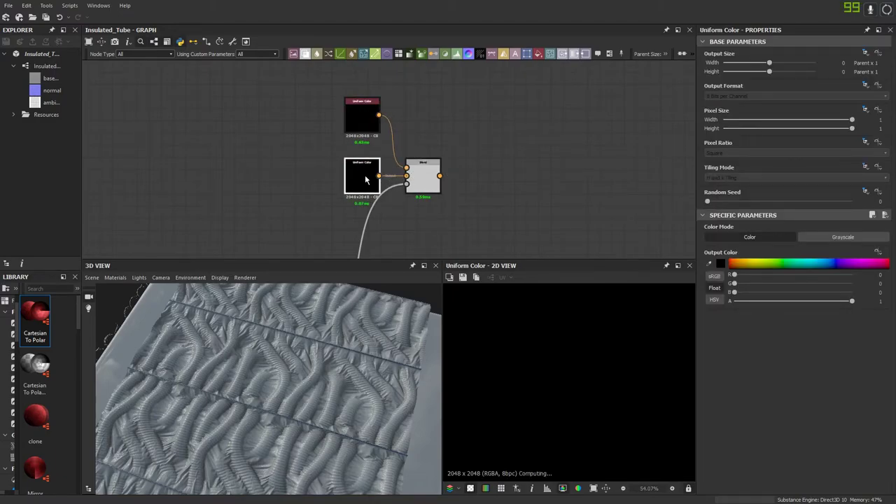
Step: Set the background Uniform Color to neutral grey, about 0.563 for R, G and B
left_click(720, 264)
left_click(26, 299)
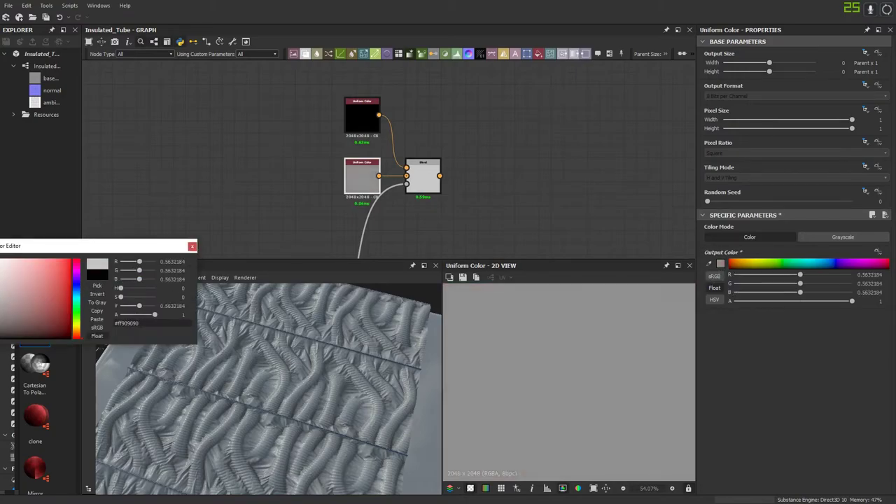
left_click(193, 247)
Step: Set the foreground Uniform Color to a slightly yellowish grey, about R 0.568, G 0.569, B 0.533
left_click(365, 116)
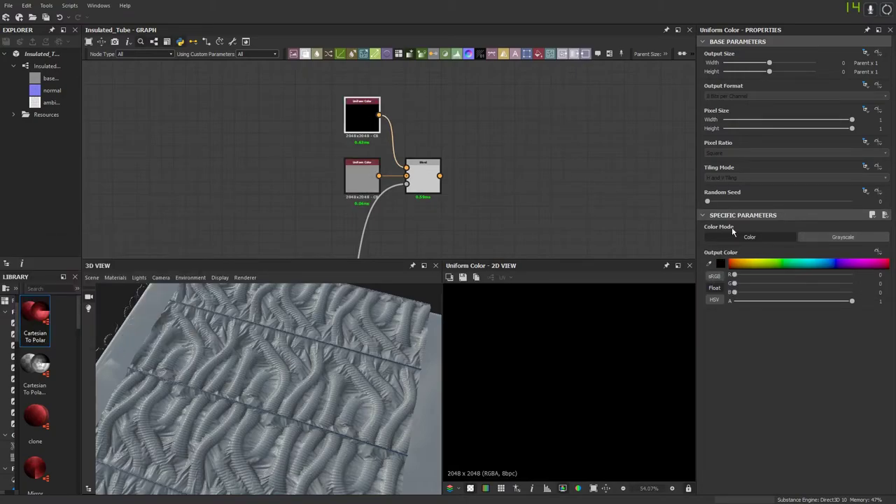
left_click(717, 266)
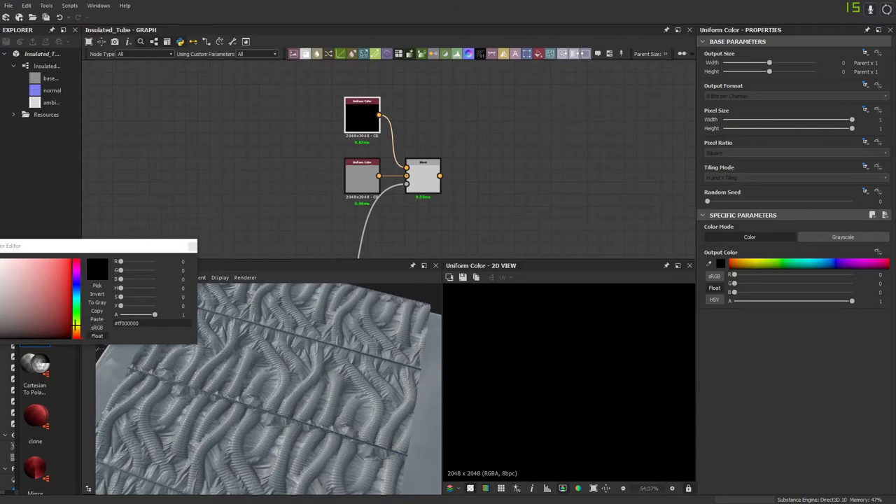
left_click_drag(13, 301, 2, 294)
left_click(368, 213)
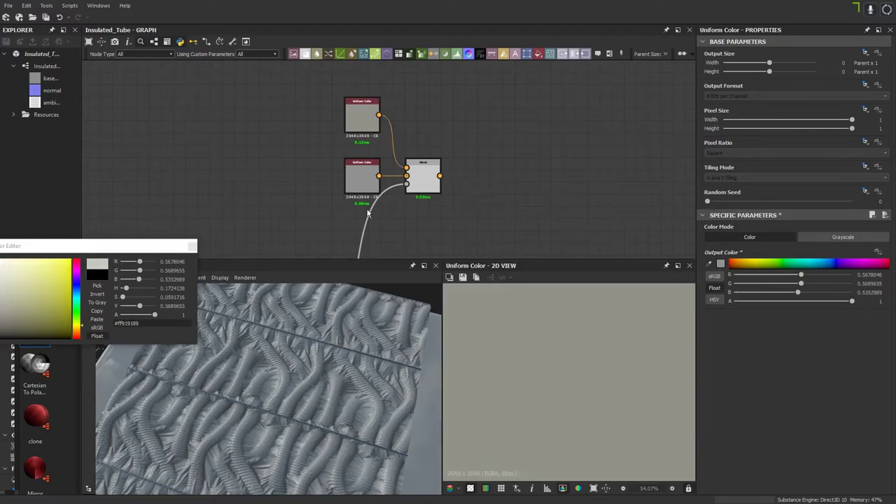
left_click(193, 246)
Step: Feed the Base Color output from the Blend, delete the old Uniform Color node beside it, and check the cube in 3D
scroll(347, 175, "down", 2)
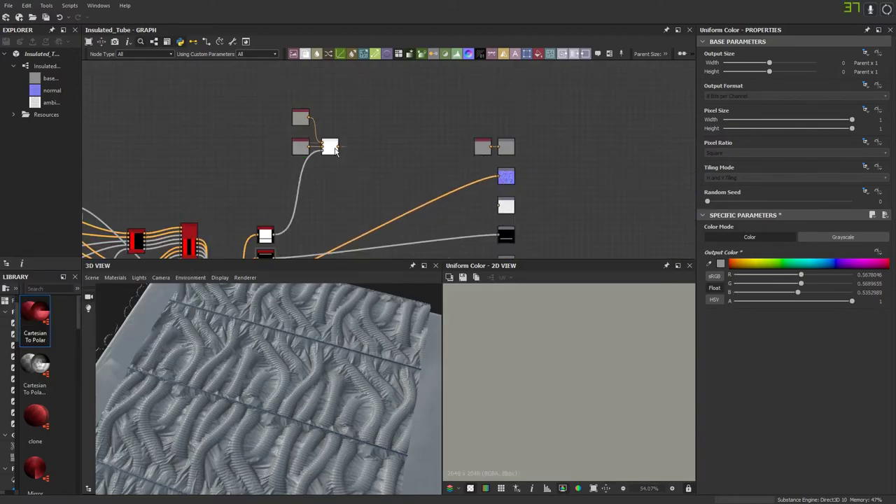
left_click(332, 149)
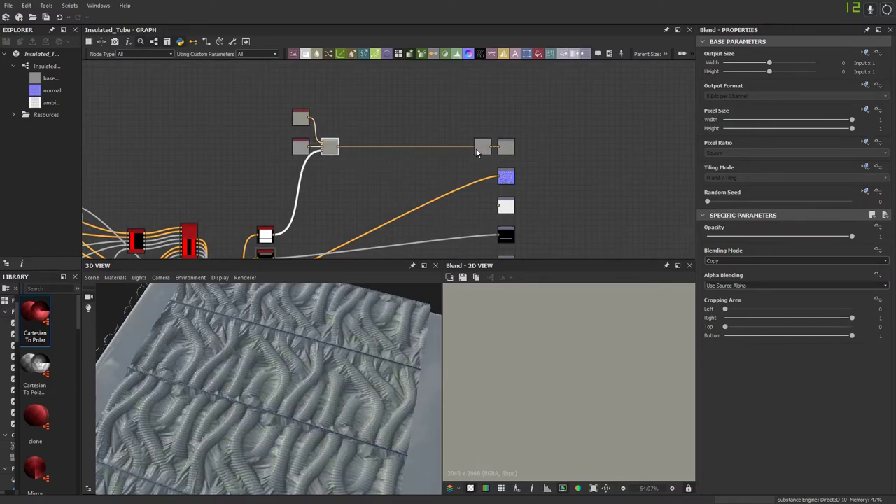
left_click_drag(478, 152, 405, 162)
key("Delete")
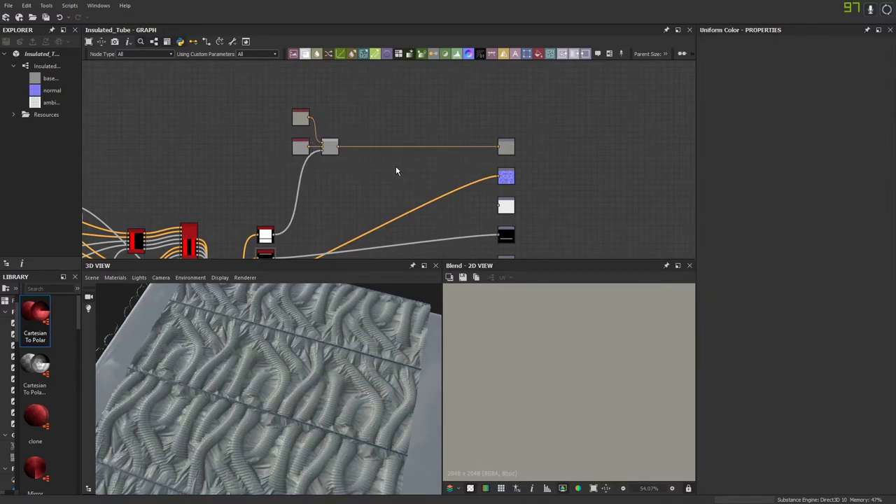
left_click_drag(322, 392, 260, 282)
scroll(310, 96, "up", 3)
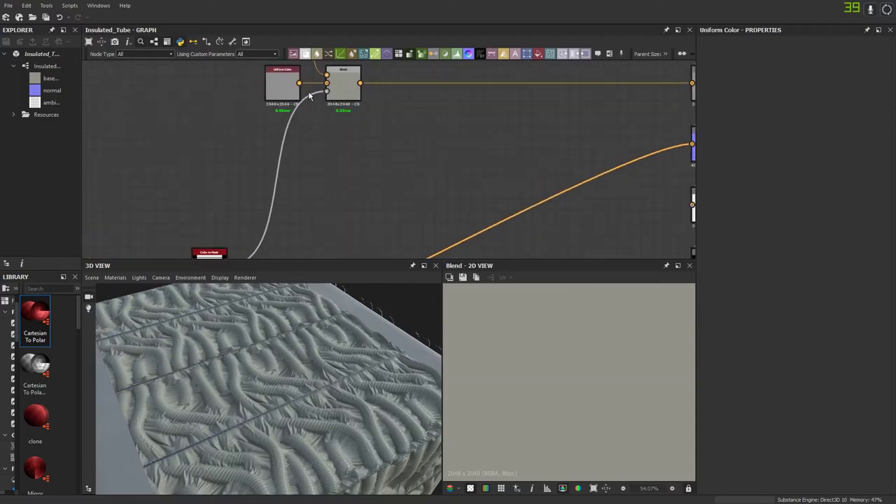
Step: Darken the foreground Uniform Color to a slightly yellowish grey, about R 0.499, G 0.5, B 0.467
middle_click_drag(310, 95, 339, 163)
left_click(317, 99)
left_click(722, 264)
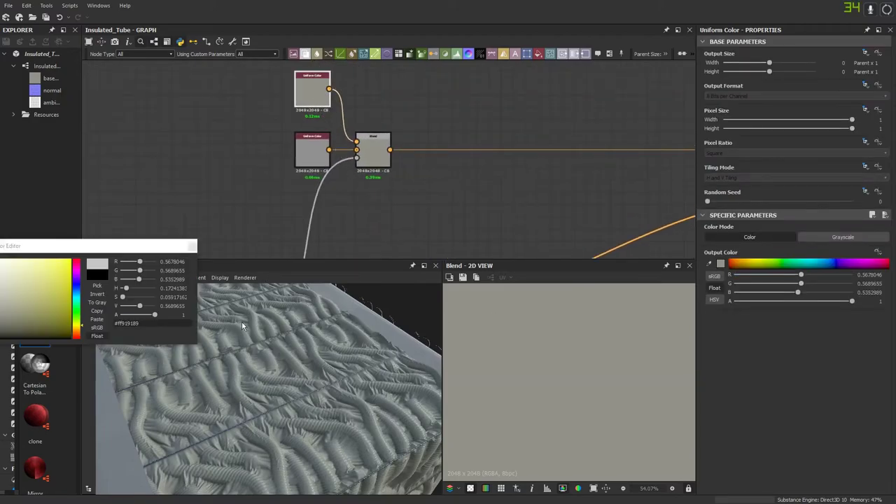
left_click_drag(3, 306, 0, 299)
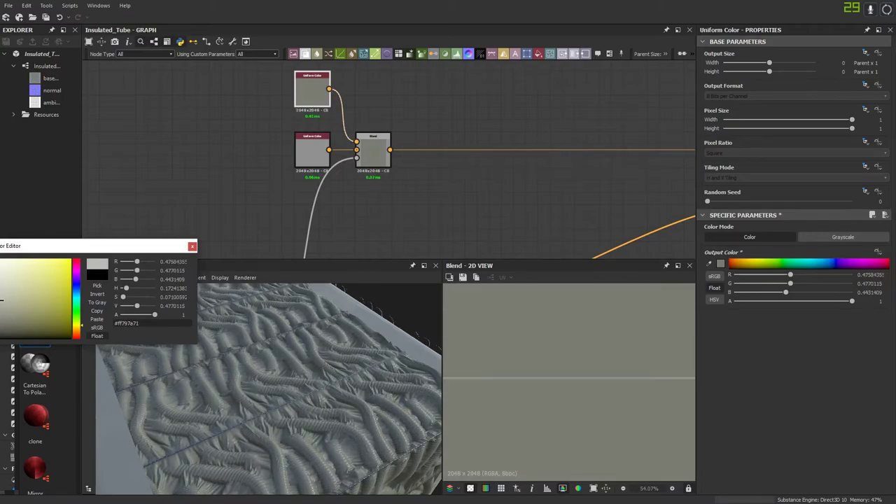
left_click(191, 247)
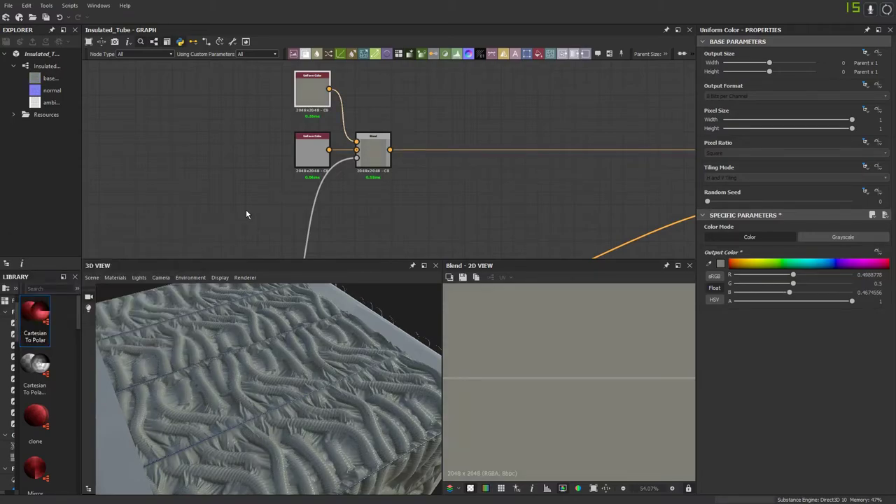
Step: Select the material and tiling nodes that feed the graph and move them farther away from the output nodes
scroll(246, 209, "down", 5)
middle_click_drag(353, 141, 442, 126)
scroll(442, 126, "down", 3)
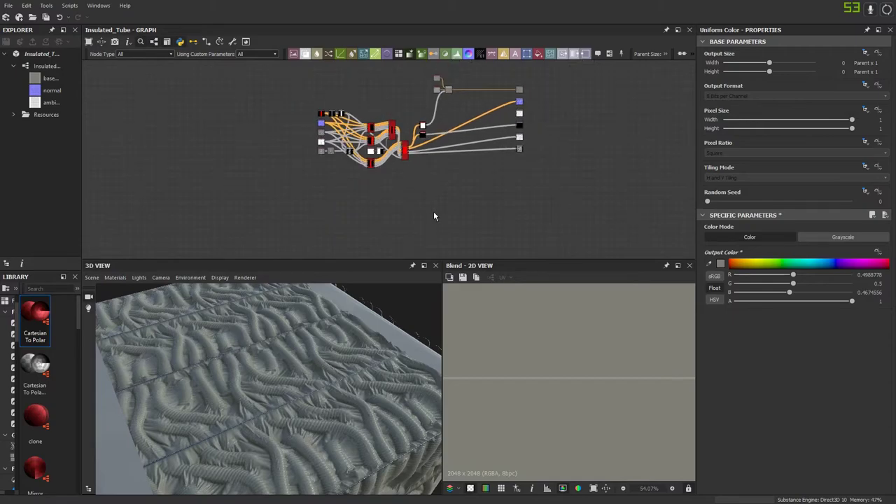
left_click_drag(434, 213, 287, 114)
scroll(401, 141, "up", 4)
left_click_drag(453, 129, 302, 129)
left_click(352, 203)
Step: Add a new Blend node in the free space in front of the output nodes
middle_click_drag(398, 186, 339, 226)
scroll(476, 172, "up", 3)
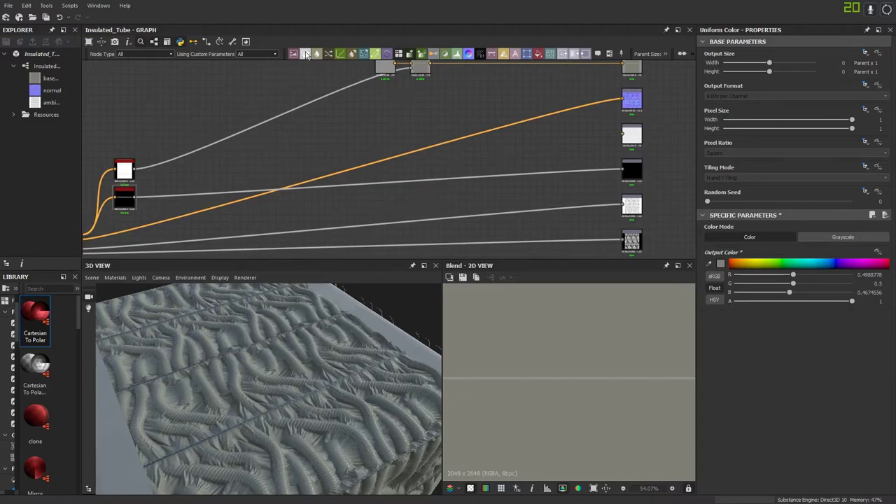
left_click_drag(305, 54, 455, 160)
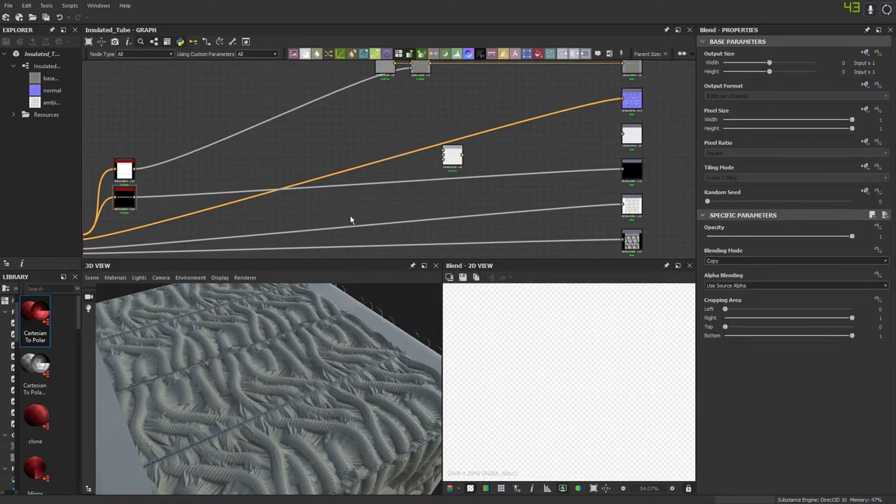
Step: Add a Clouds 2 node near the new Blend and set its scale to 7
key("space")
type("cloud")
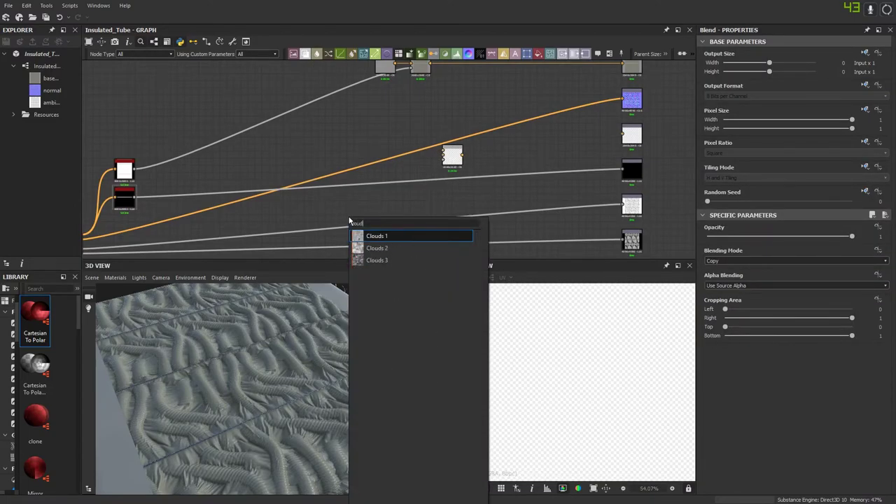
left_click(385, 251)
scroll(351, 226, "up", 3)
left_click_drag(350, 233, 350, 130)
middle_click_drag(349, 130, 385, 223)
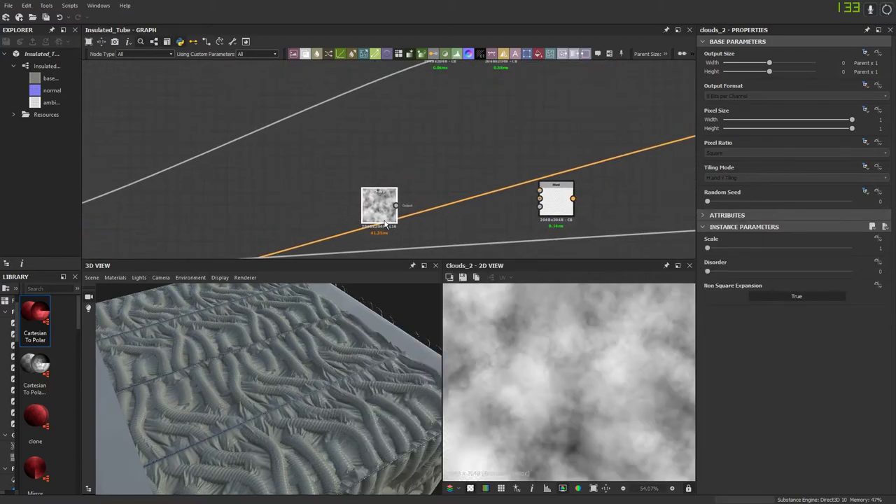
left_click_drag(385, 224, 325, 170)
left_click_drag(707, 248, 838, 251)
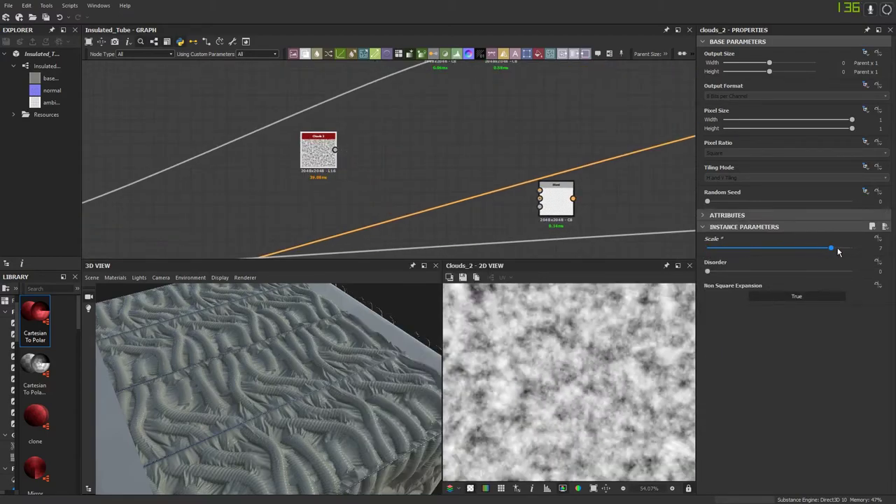
Step: Add a Gradient Linear 2 node, place it below the Clouds 2 node, and set its rotation to 90°
key("space")
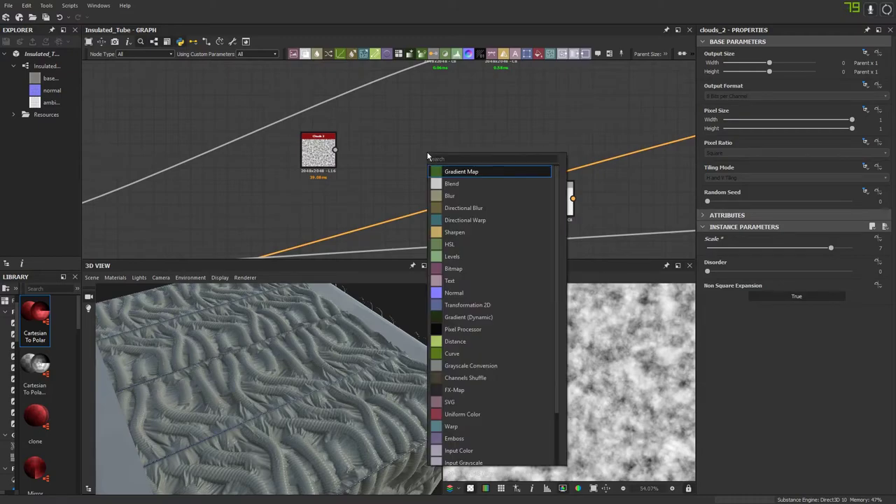
type("grad")
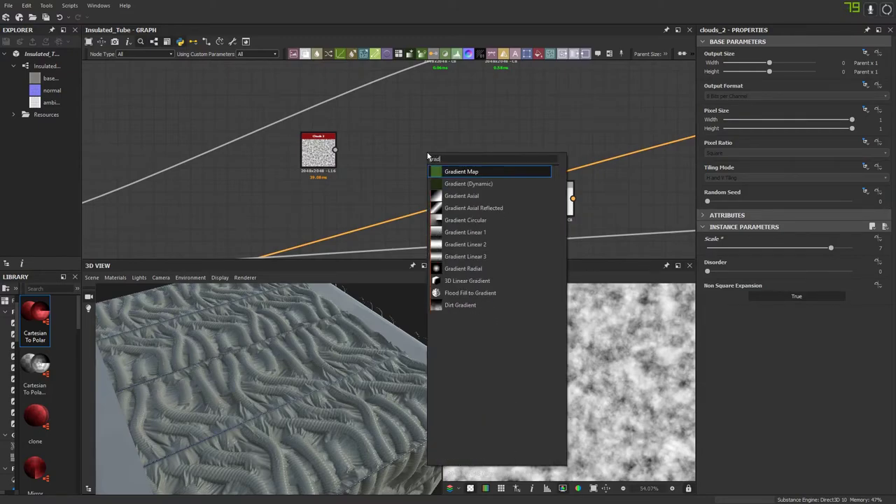
left_click(463, 248)
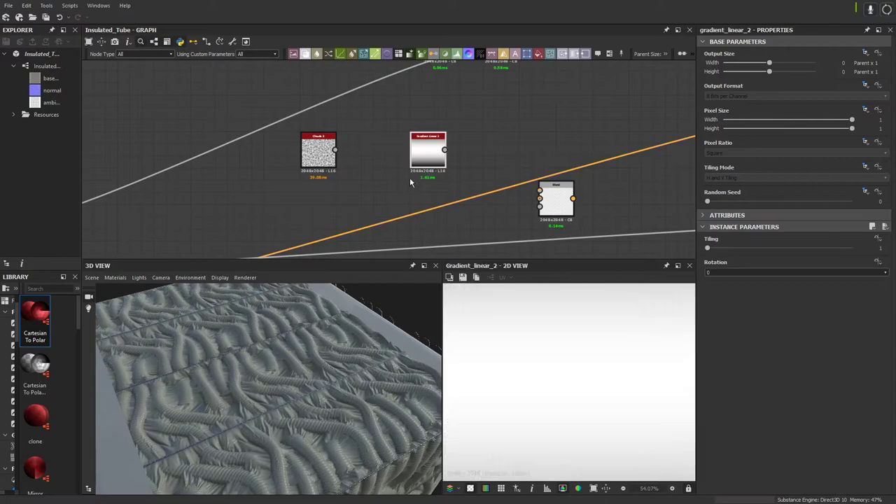
middle_click_drag(410, 177, 424, 150)
left_click_drag(435, 138, 301, 192)
left_click(724, 286)
Step: Add a Transformation 2D node after Gradient Linear 2 and shrink its transform to half size
middle_click_drag(304, 178, 306, 152)
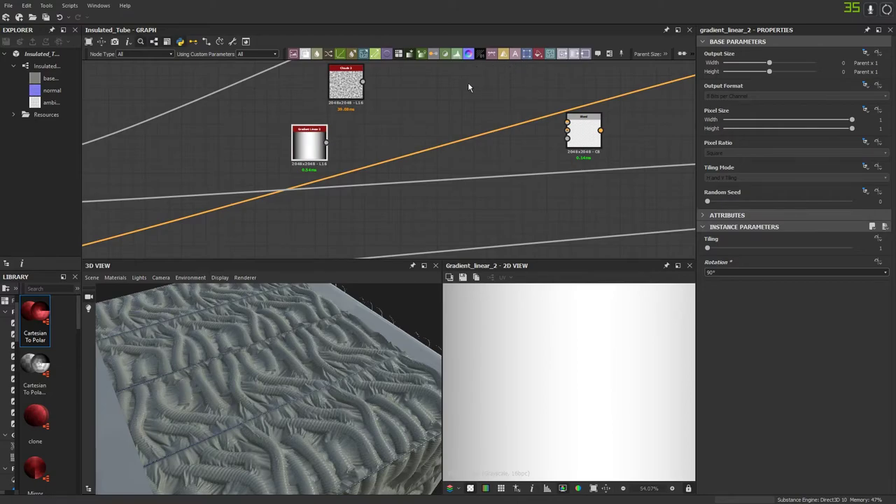
left_click(527, 54)
left_click_drag(369, 151, 355, 150)
double_click(302, 149)
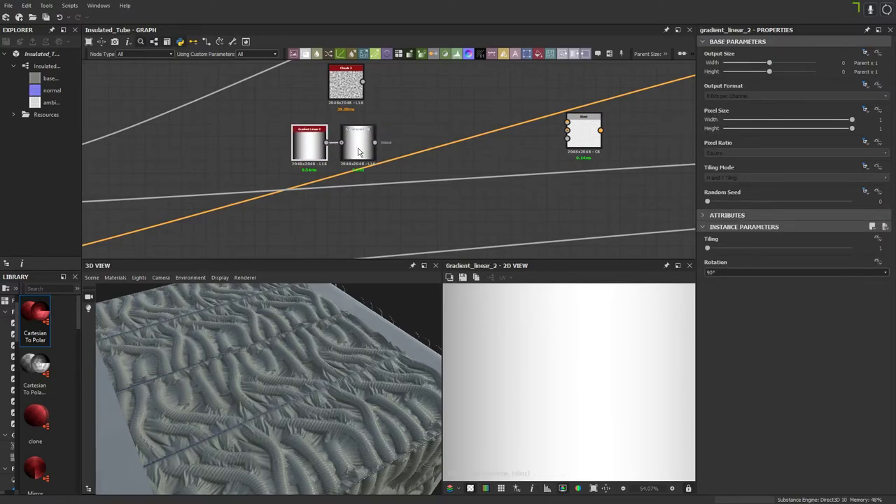
double_click(357, 152)
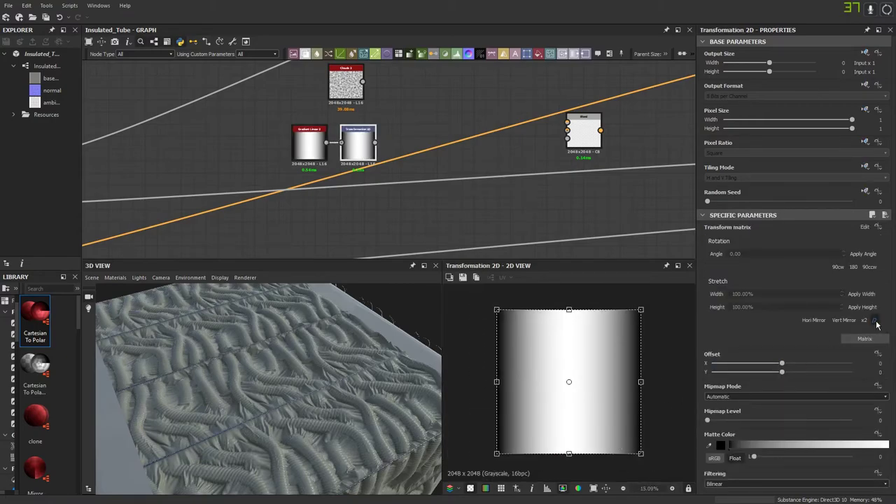
left_click(875, 320)
scroll(585, 361, "up", 3)
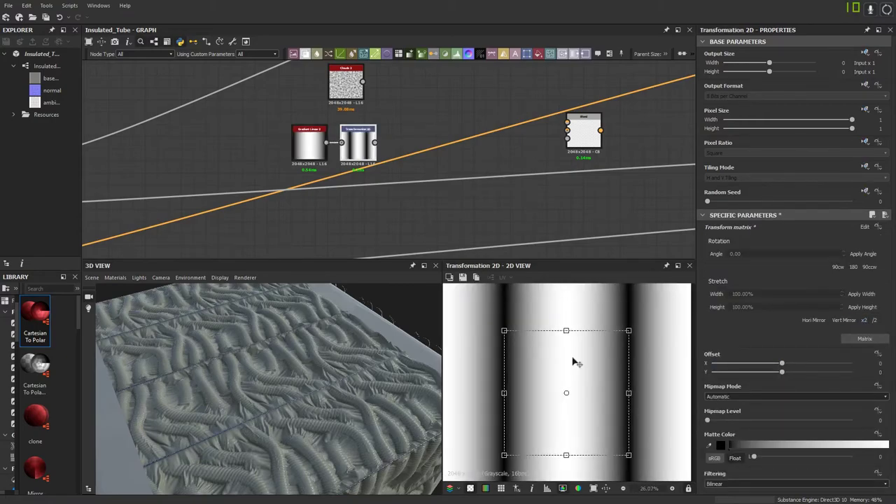
Step: Set the Transformation 2D node's tiling mode to absolute and choose Vertical Tiling
left_click(867, 168)
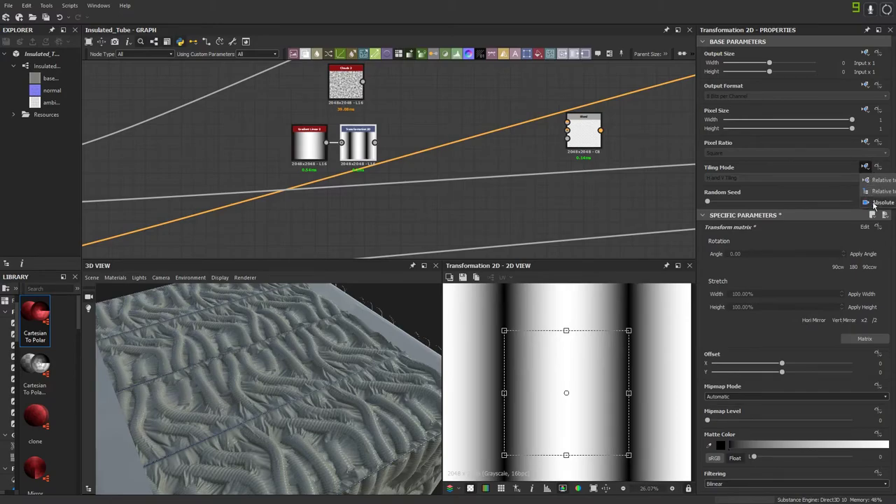
left_click(873, 203)
left_click(738, 180)
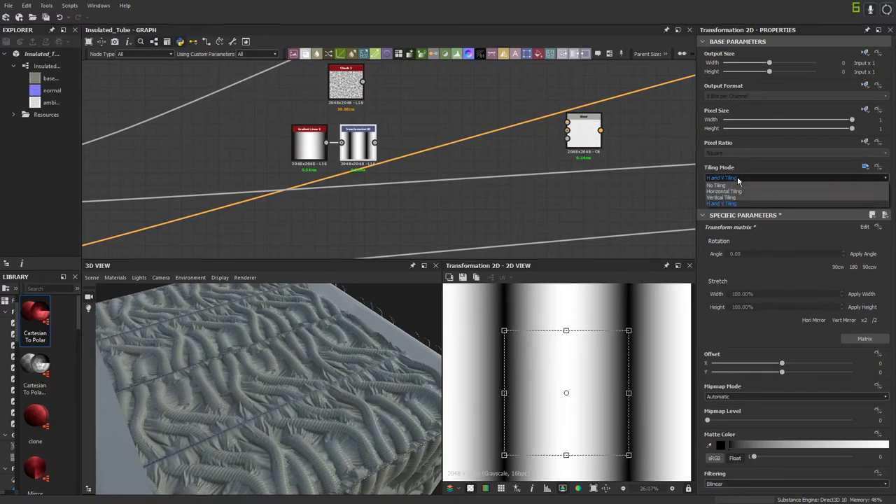
left_click(722, 198)
scroll(575, 348, "down", 5)
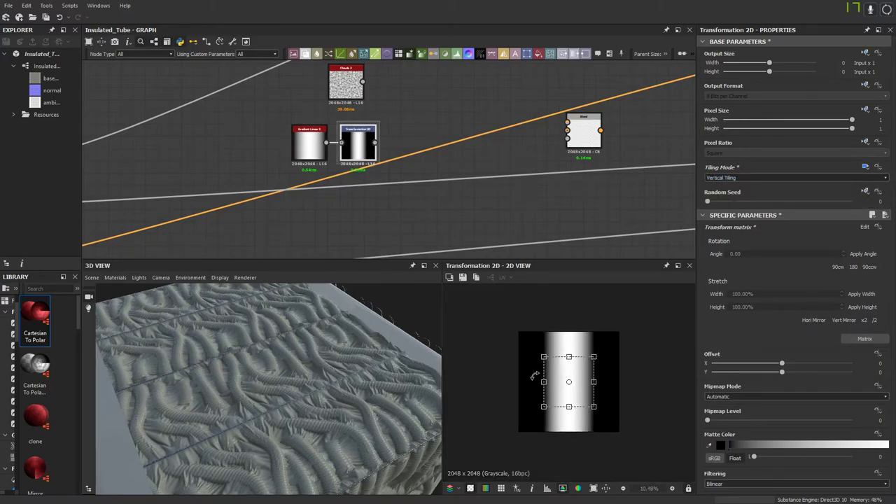
left_click(344, 219)
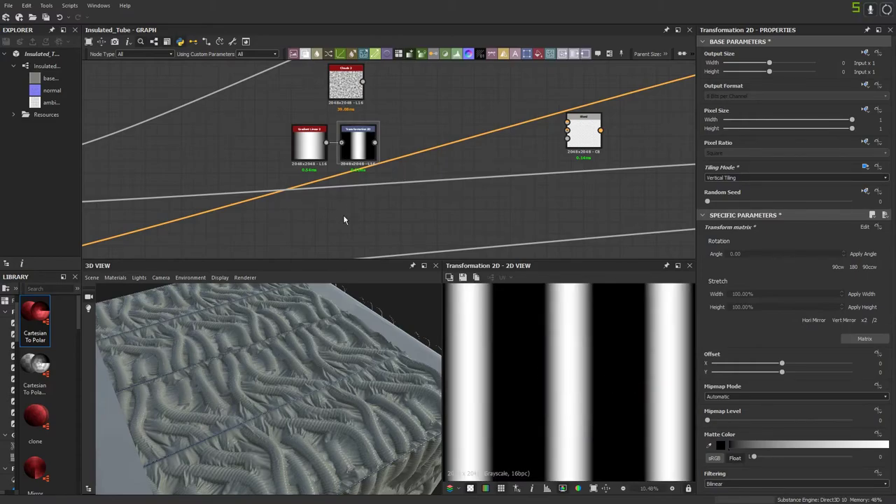
Step: Chain a second Transformation 2D node after the first and make its tiling mode absolute with H and V Tiling
left_click(360, 155)
left_click(516, 56)
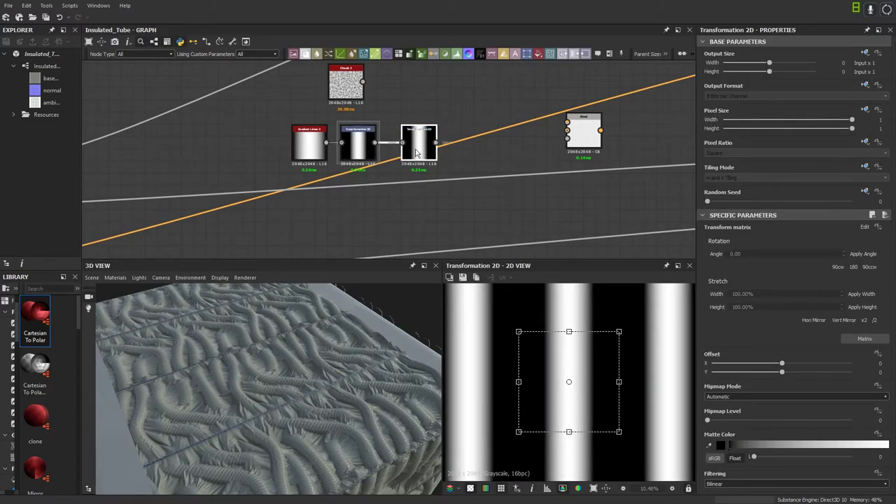
left_click(868, 167)
left_click(866, 205)
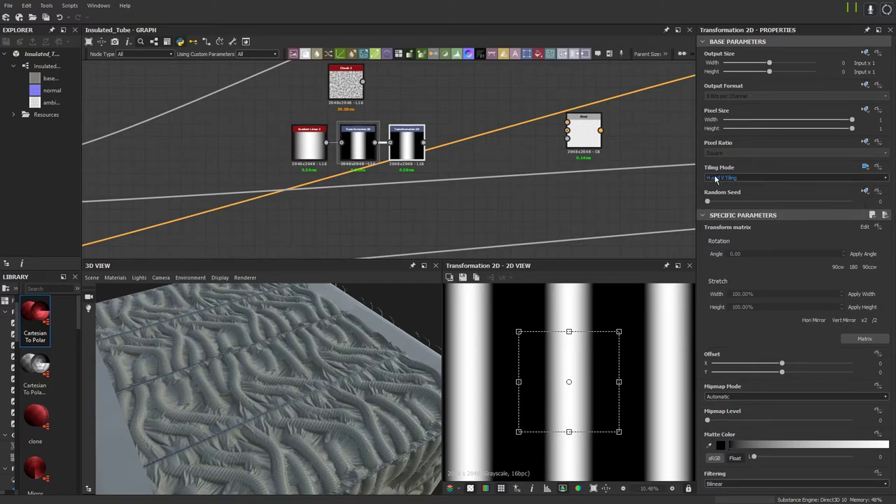
scroll(429, 138, "up", 4)
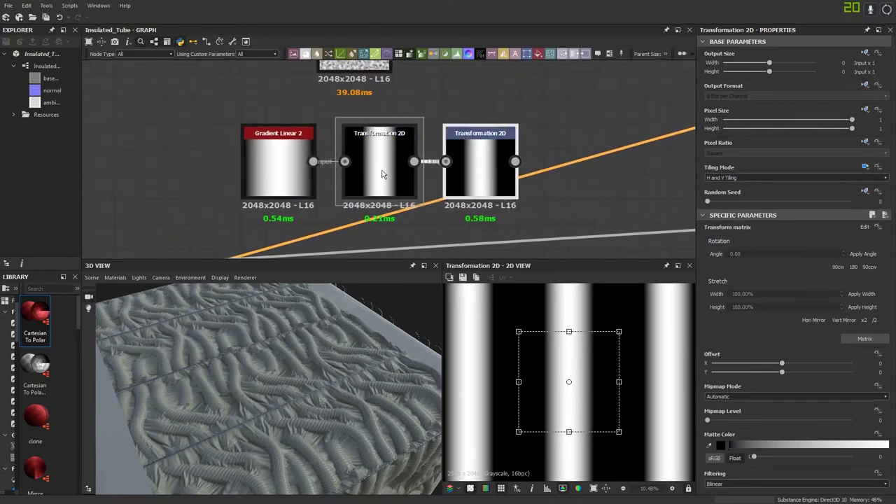
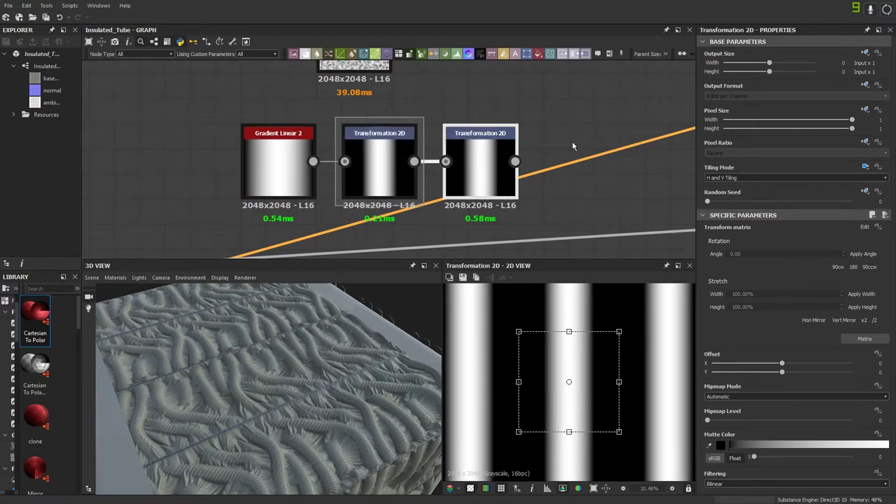
Step: Halve the second Transformation 2D's transform six times to repeat the gradient as fine vertical stripes
left_click(875, 321)
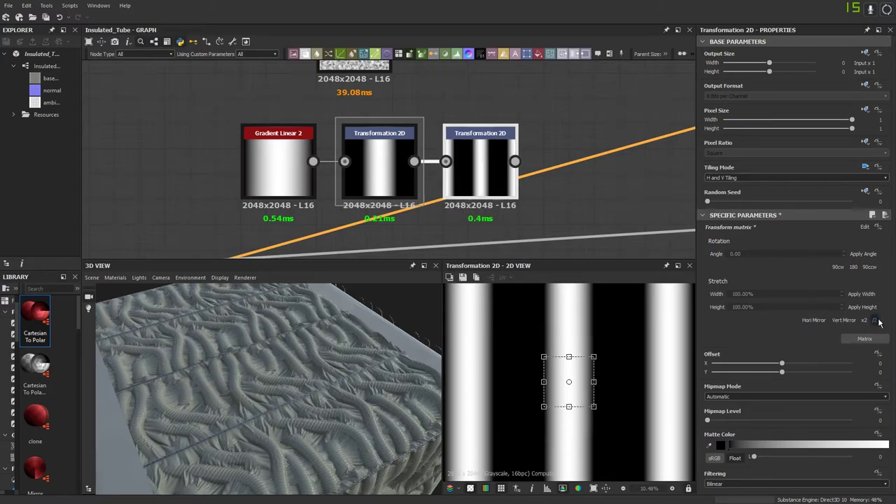
left_click(876, 320)
left_click(876, 320)
left_click(876, 320)
left_click(875, 320)
scroll(579, 369, "up", 3)
scroll(569, 380, "up", 6)
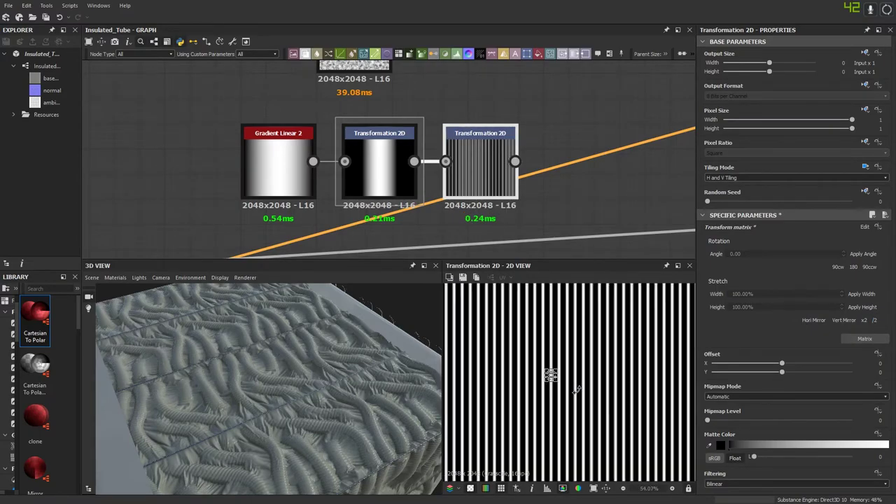
left_click(874, 320)
scroll(569, 381, "down", 7)
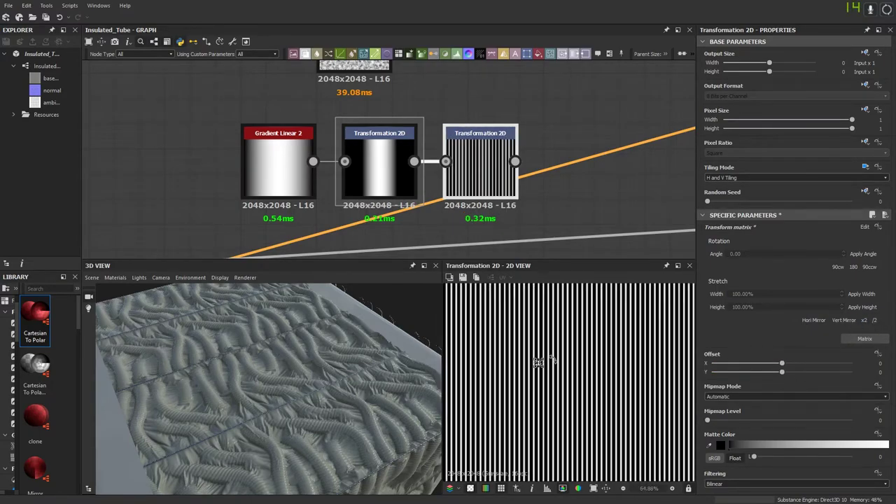
scroll(522, 161, "down", 5)
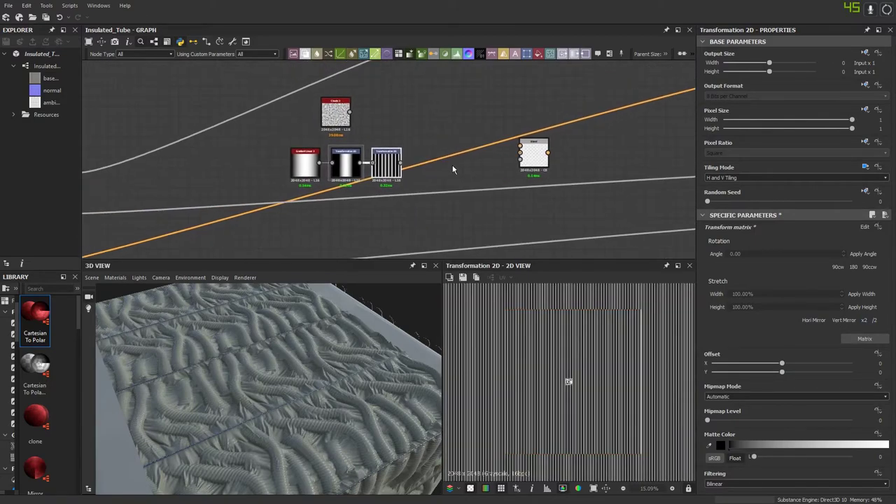
Step: Move the Clouds 2 node above the second Transformation 2D and add a Histogram Range node after it
left_click_drag(341, 117, 411, 117)
double_click(402, 114)
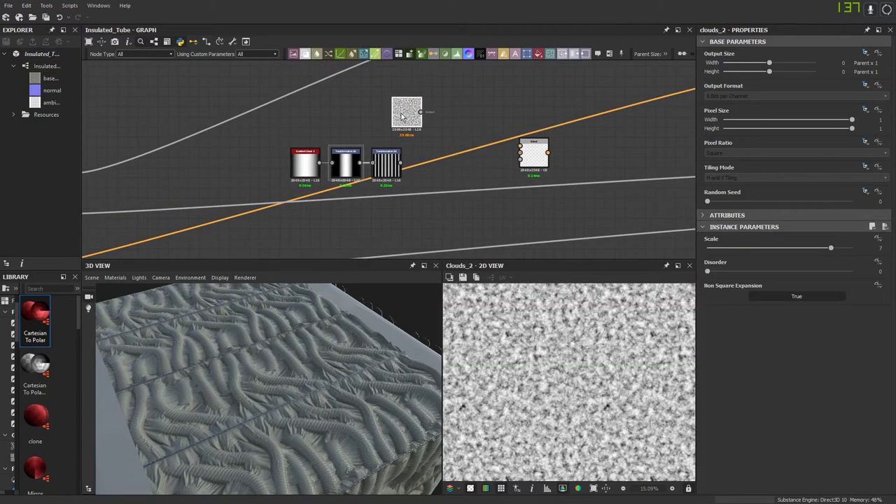
key("space")
type("hhist")
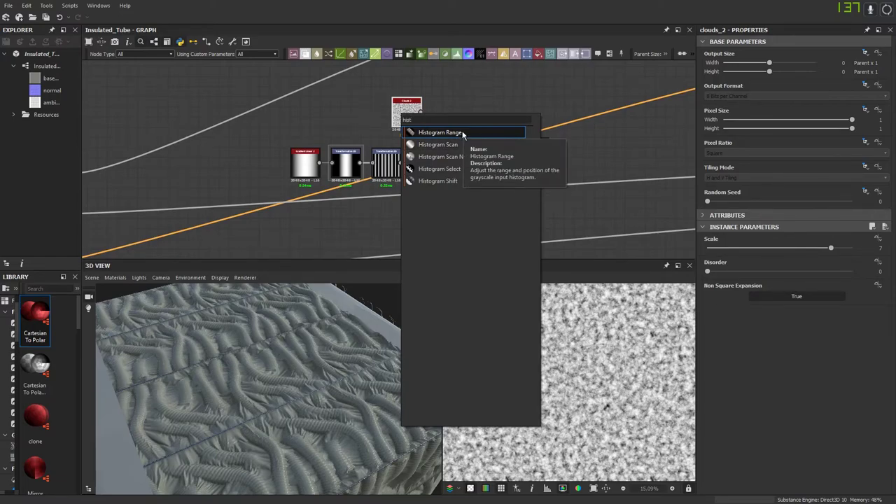
left_click(439, 133)
scroll(460, 133, "up", 3)
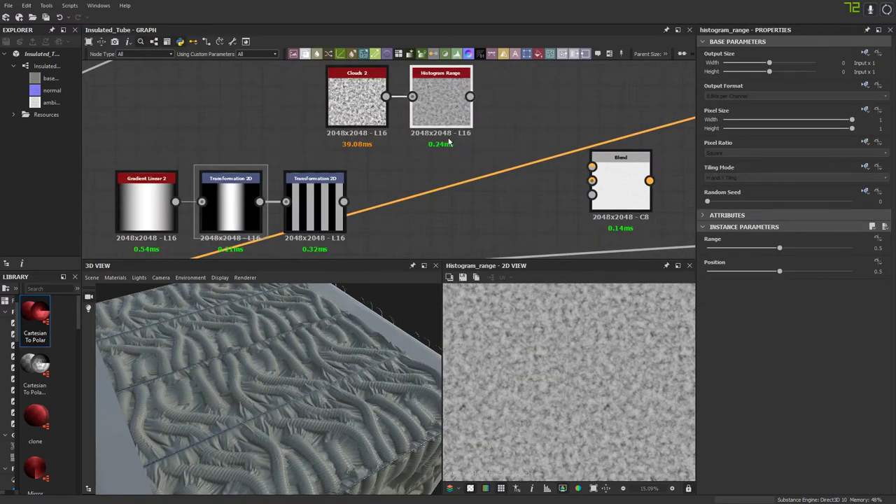
Step: Set the Histogram Range node's range to 0.7 and its position to 0.49
scroll(456, 114, "down", 2)
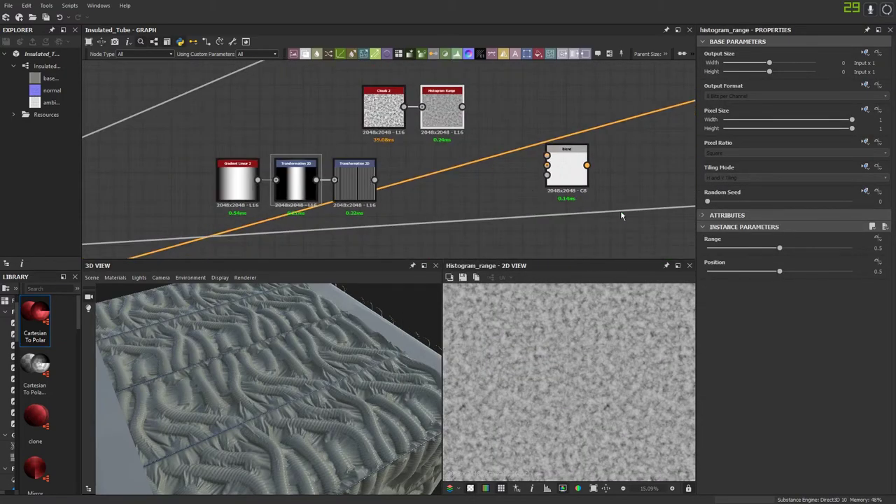
left_click(807, 248)
left_click_drag(783, 272, 779, 271)
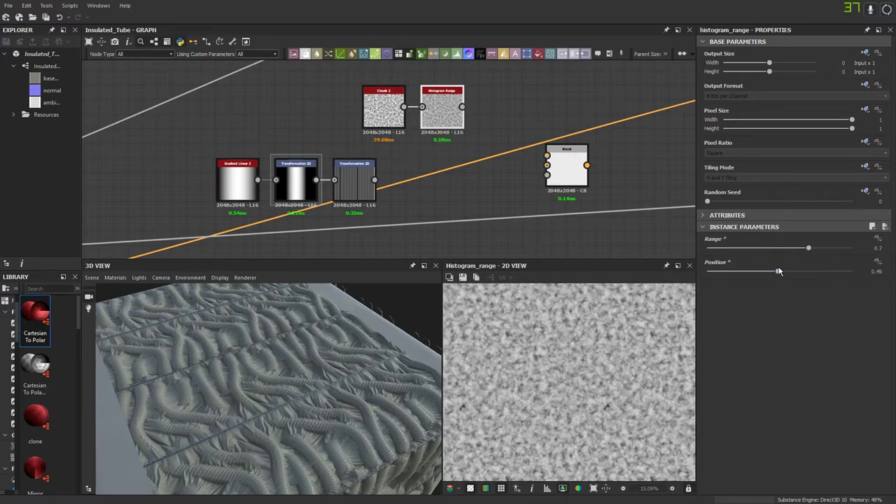
Step: Connect the Histogram Range output to the new Blend's foreground input
middle_click_drag(496, 176, 394, 154)
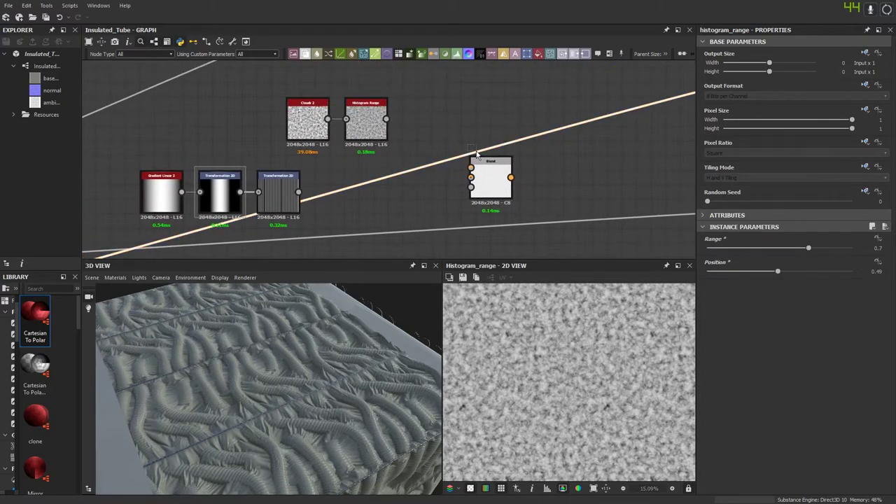
left_click_drag(473, 166, 472, 168)
left_click(368, 130)
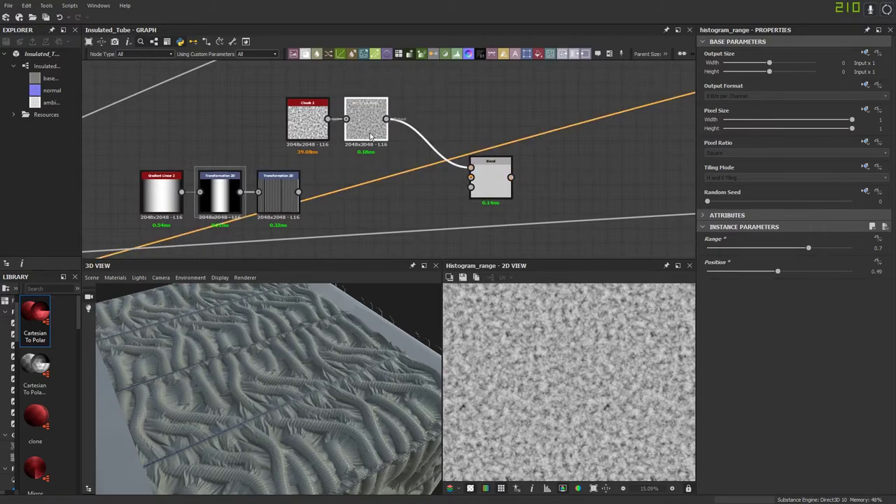
key("ctrl+d")
left_click_drag(384, 167, 364, 182)
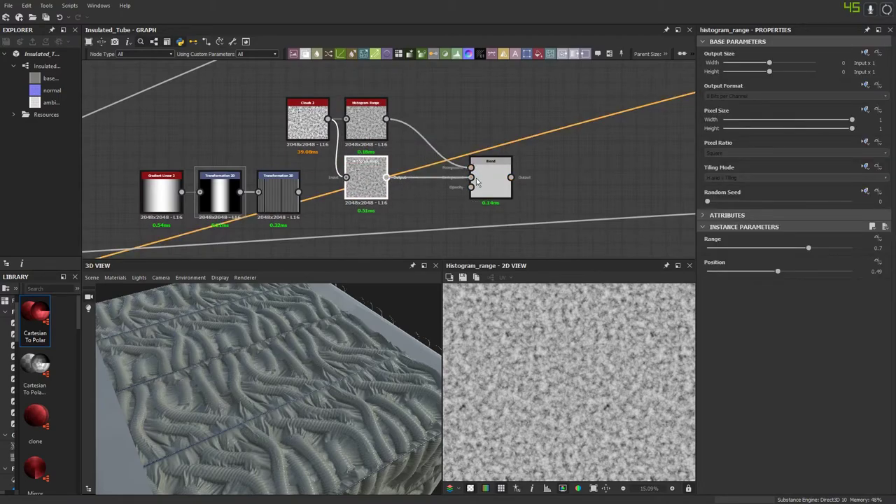
left_click(478, 183)
middle_click_drag(447, 186, 464, 152)
left_click(388, 155)
key("Delete")
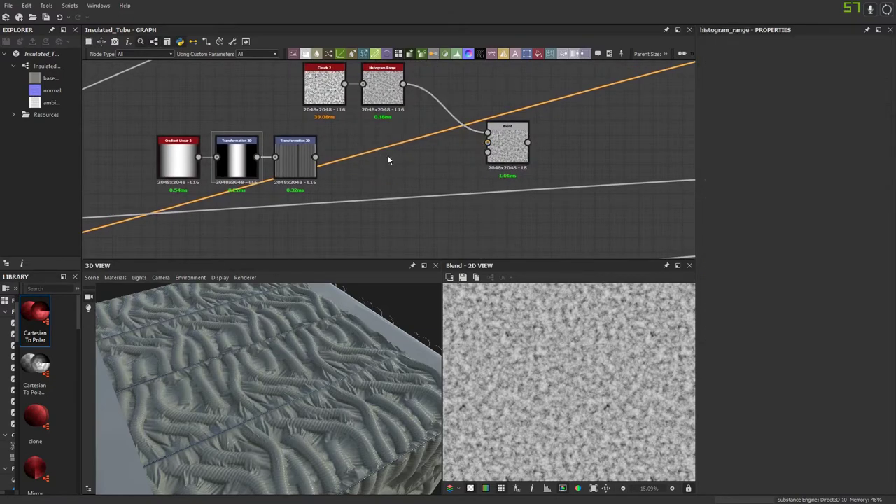
Step: Connect the upper Color to Mask node's output to the opacity input of the clouds Blend node
scroll(388, 160, "down", 3)
middle_click_drag(343, 126, 416, 88)
scroll(414, 89, "down", 3)
middle_click_drag(270, 140, 305, 140)
scroll(294, 133, "up", 4)
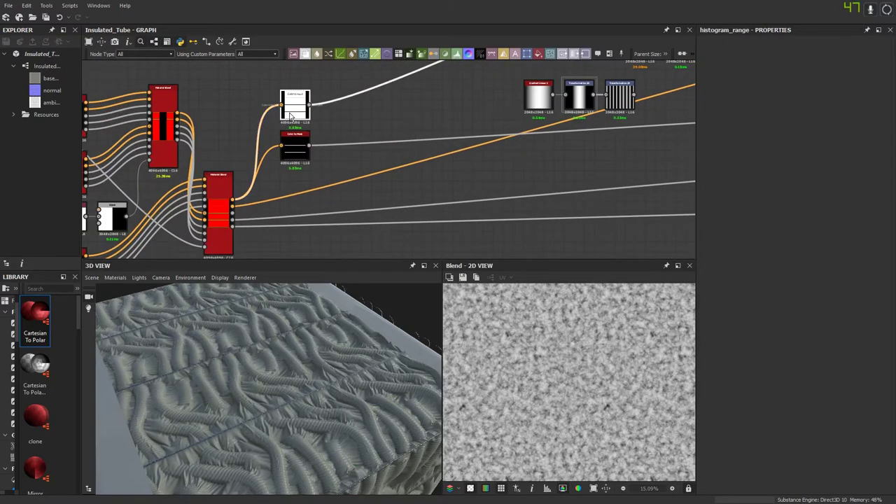
double_click(291, 116)
left_click(309, 105)
scroll(358, 126, "down", 3)
middle_click_drag(542, 142, 402, 176)
scroll(433, 165, "up", 4)
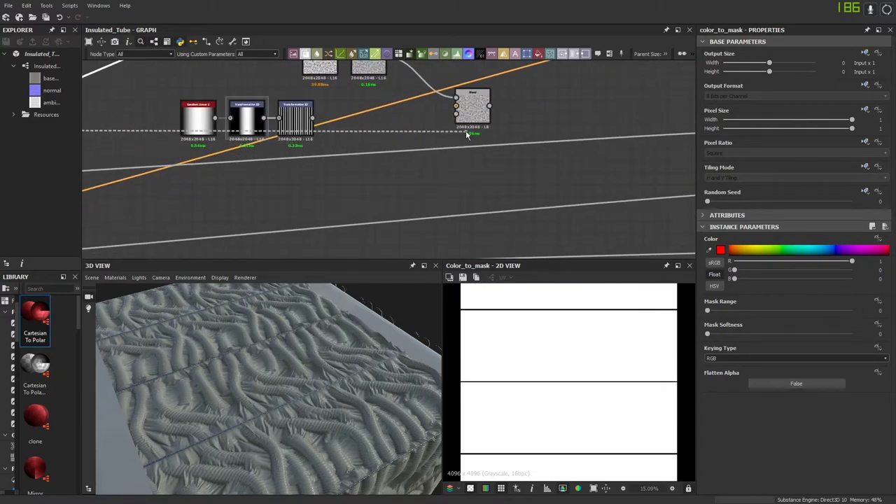
left_click_drag(468, 135, 467, 134)
Step: Move the Gradient Linear 2 node and its two Transformation 2D nodes to the empty area above the Color to Mask nodes
scroll(441, 143, "down", 4)
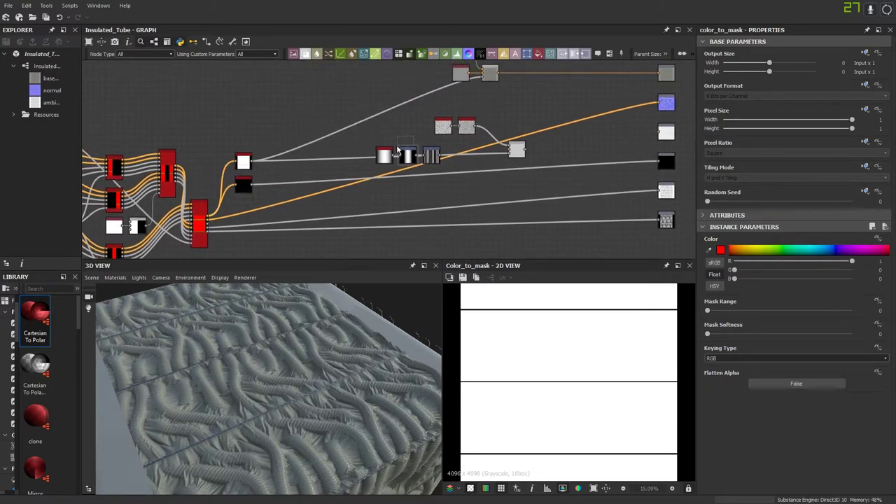
left_click(400, 153)
left_click_drag(431, 157, 292, 95)
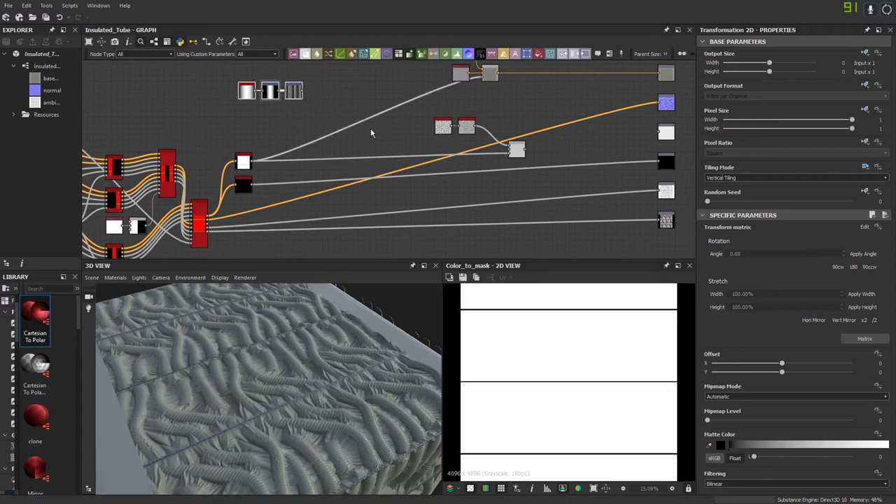
Step: Preview the masked clouds Blend and connect its output to the Roughness output node
left_click(516, 149)
scroll(517, 155, "up", 3)
middle_click_drag(517, 155, 352, 163)
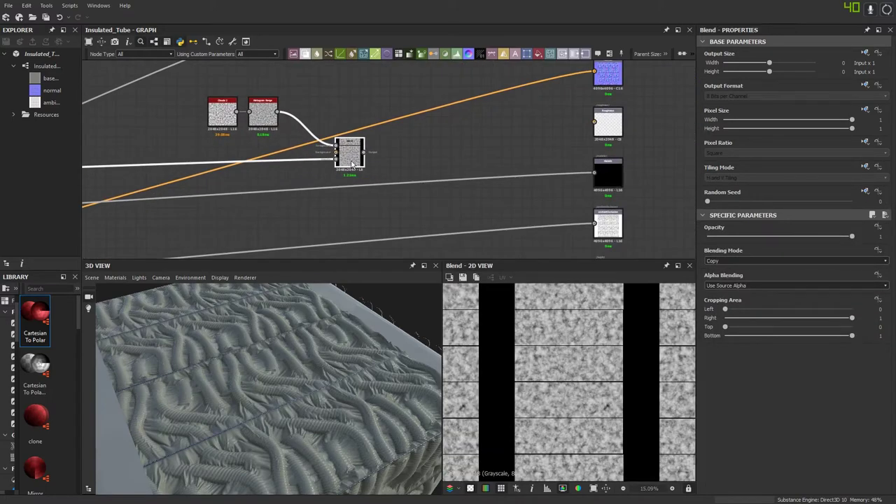
middle_click_drag(565, 138, 492, 158)
left_click(520, 144)
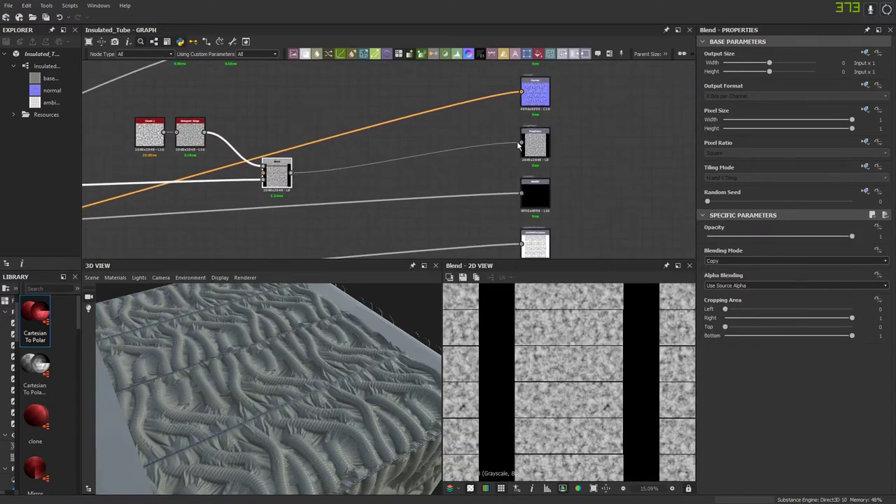
scroll(270, 342, "up", 3)
left_click_drag(270, 342, 203, 339)
Step: Set the Histogram Range node's position to 0.2
middle_click_drag(309, 185, 428, 151)
scroll(315, 126, "up", 3)
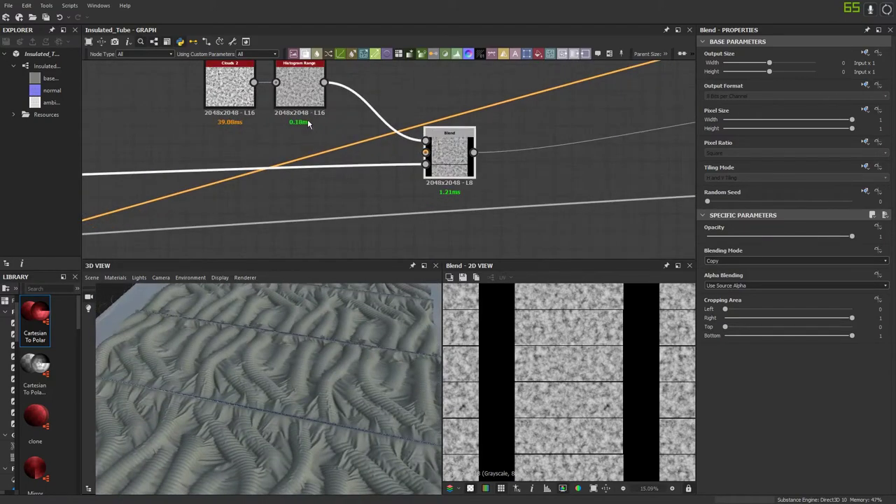
middle_click_drag(308, 121, 342, 154)
left_click(254, 110)
left_click(255, 109)
left_click(336, 119)
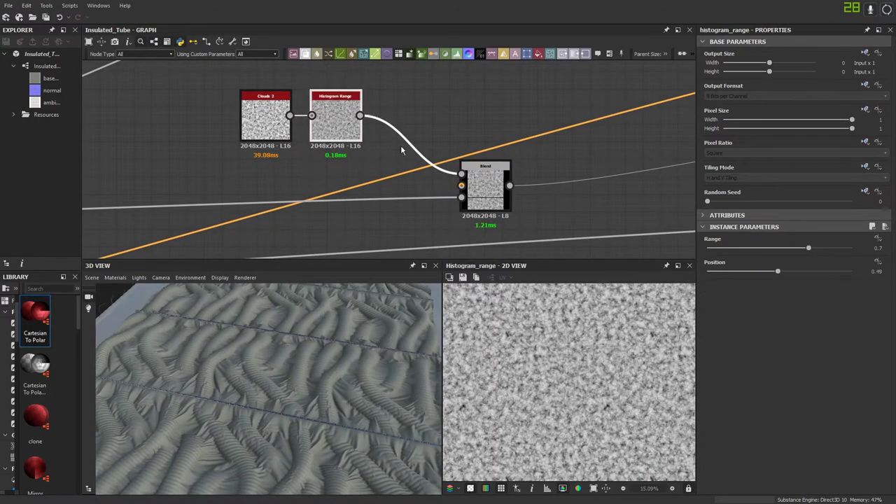
left_click(763, 272)
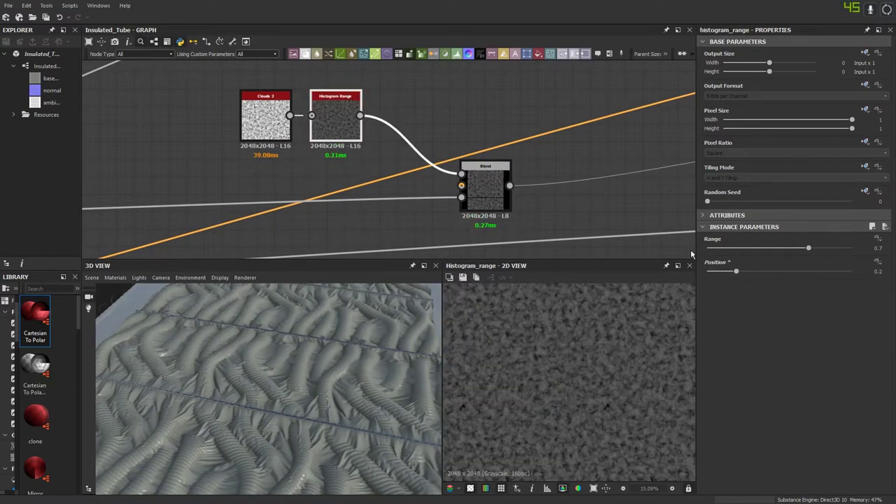
Step: Make room after Clouds 2 and insert an Invert Grayscale node before Histogram Range, then inspect the tubes up close in 3D
left_click(273, 133)
left_click_drag(273, 133, 203, 133)
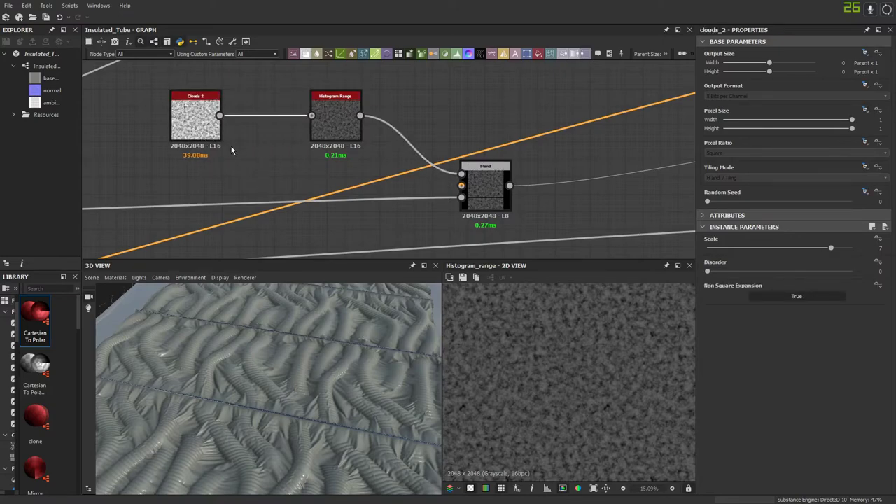
key("space")
type("invert")
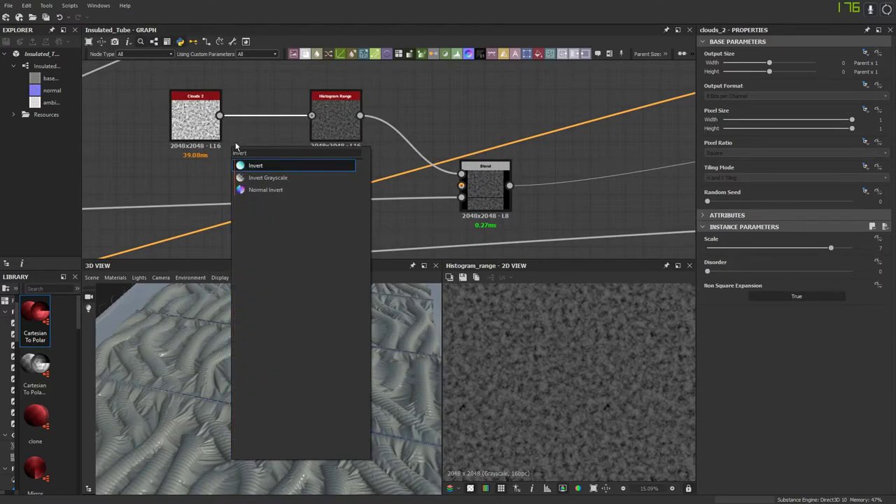
left_click(262, 177)
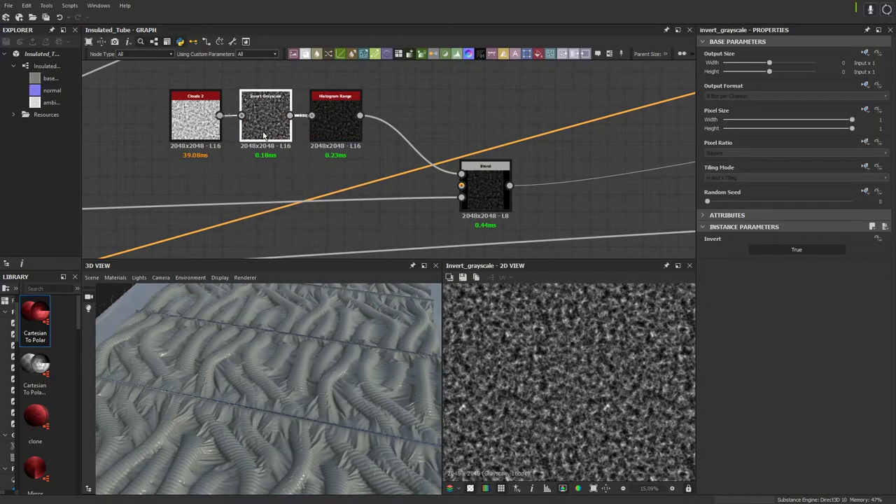
left_click(336, 122)
left_click_drag(336, 364, 259, 350, "alt")
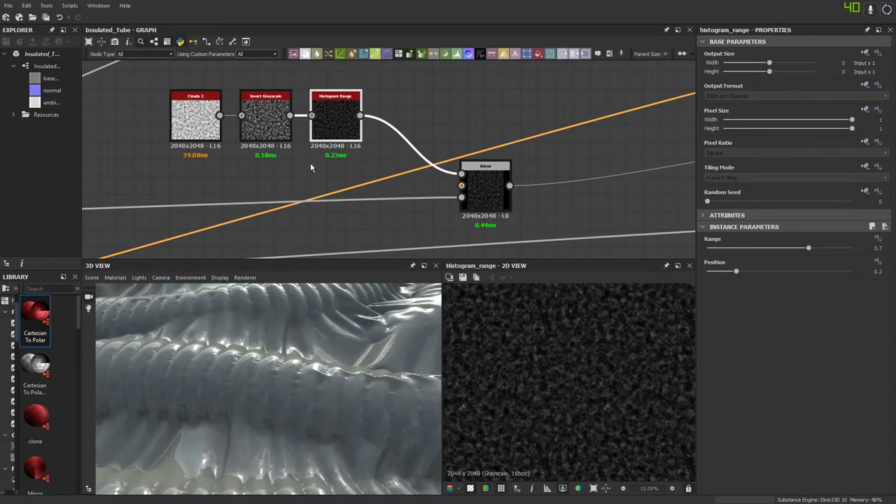
Step: Set the Clouds 2 node's scale to 8
middle_click_drag(310, 164, 326, 151)
double_click(214, 106)
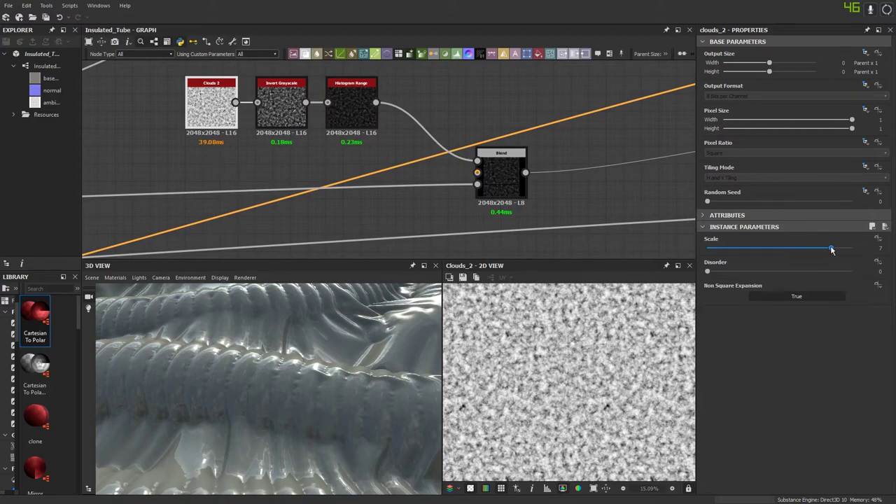
left_click_drag(832, 250, 851, 248)
Step: Add a Clouds 1 node, align it below Clouds 2, and leave space between Clouds 2 and Invert Grayscale
middle_click_drag(201, 160, 290, 136)
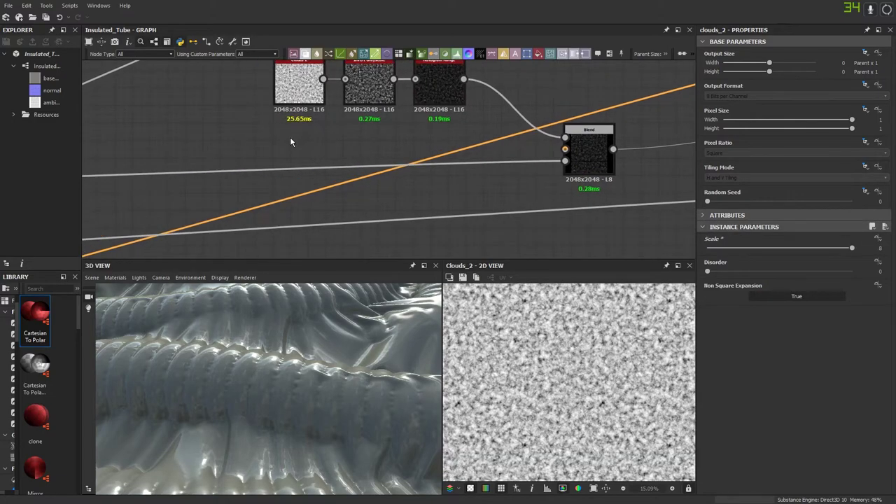
key("space")
type("cloud")
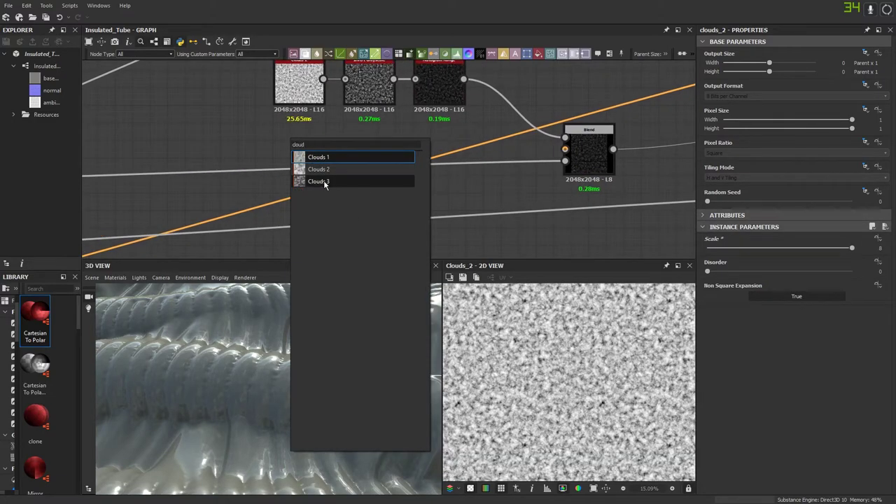
left_click(329, 159)
scroll(322, 148, "down", 1)
left_click_drag(285, 141, 285, 170)
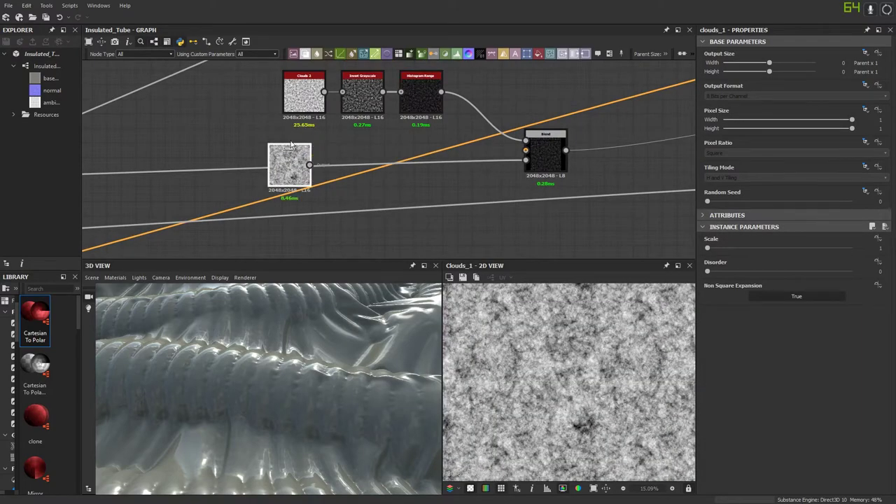
left_click_drag(303, 95, 259, 95)
left_click_drag(288, 167, 260, 167)
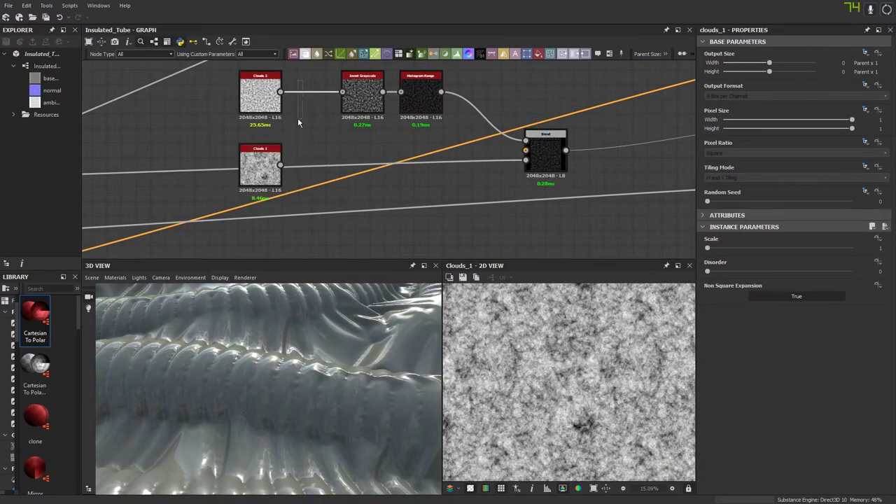
Step: Insert a Blend of Clouds 1 over Clouds 2 before Invert Grayscale, using Multiply mode at 0.51 opacity
key("b")
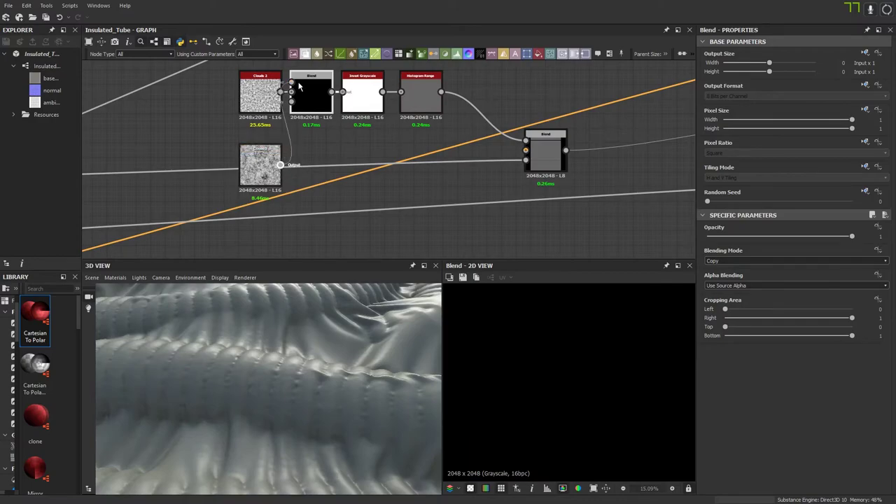
left_click(748, 262)
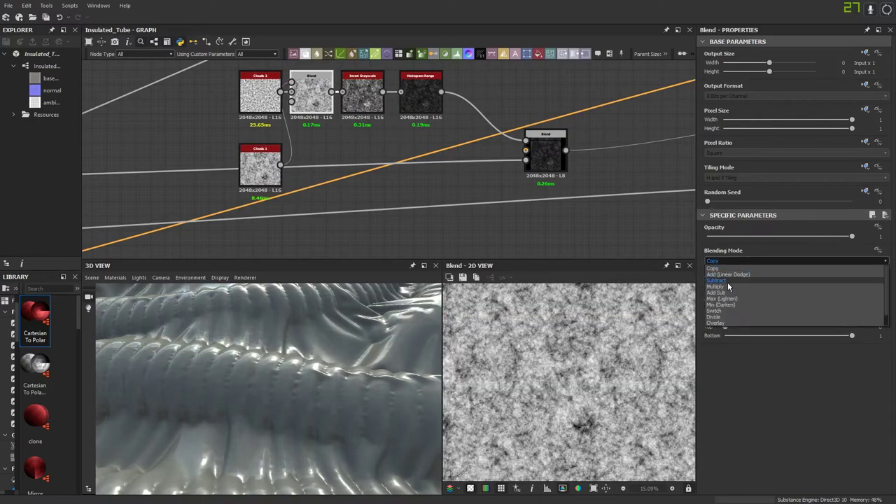
left_click(745, 283)
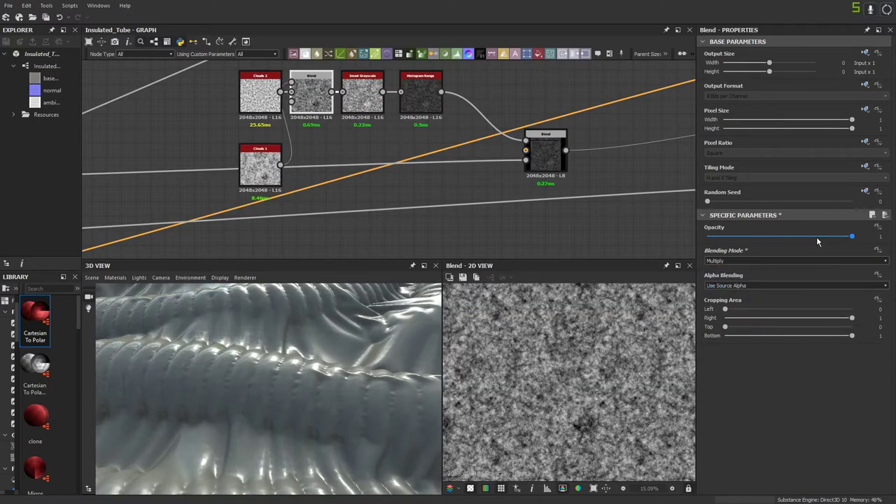
left_click_drag(816, 242, 779, 242)
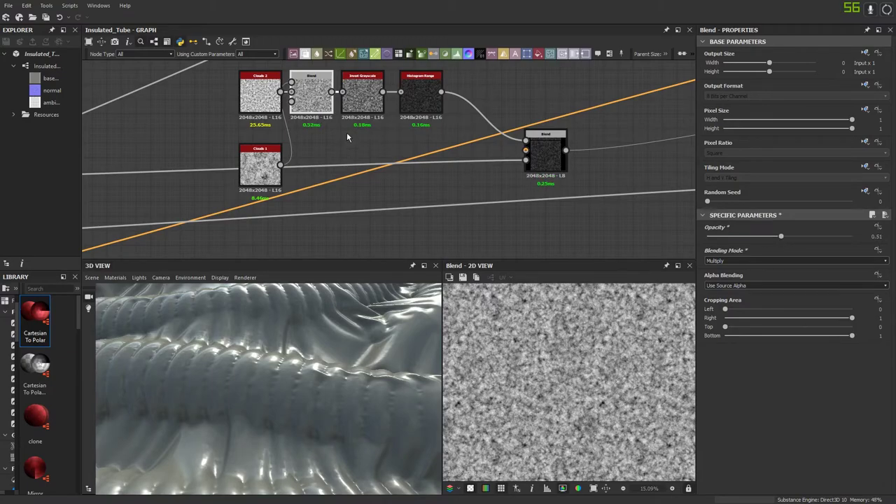
Step: Preview the noise chain and set the Histogram Range node's range to 1 and its position to 0.36
double_click(362, 103)
left_click(258, 162)
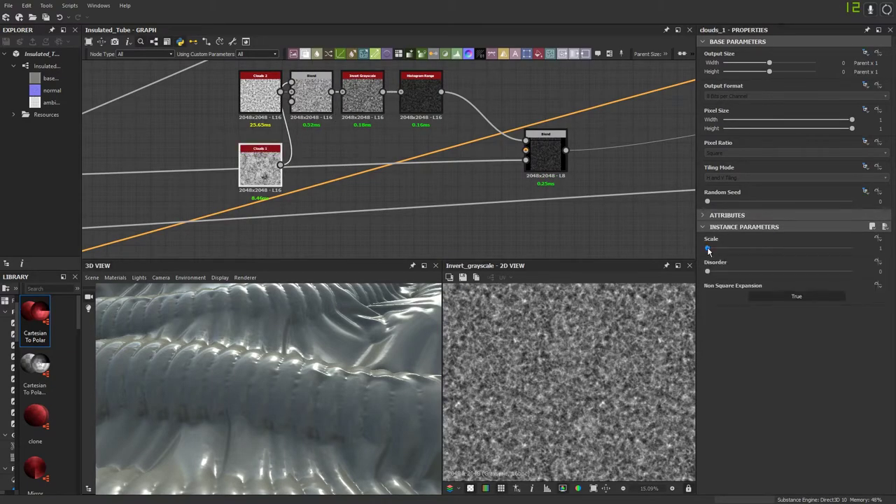
double_click(427, 105)
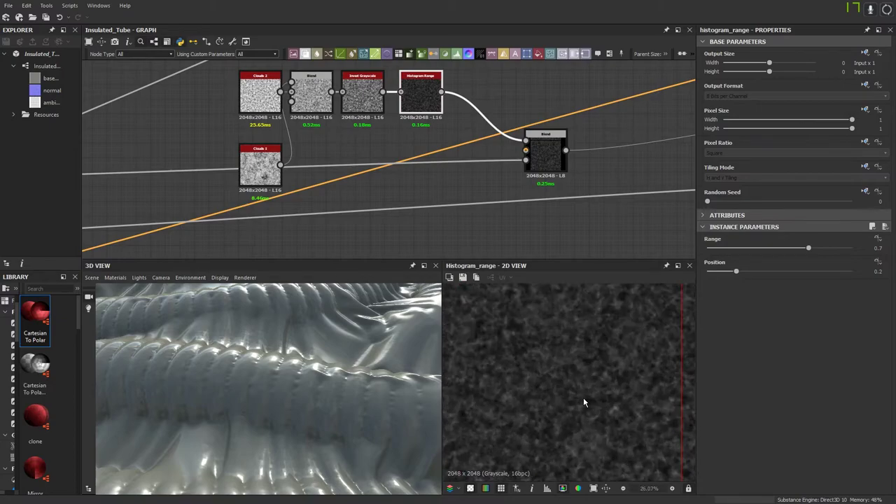
double_click(542, 154)
left_click(420, 98)
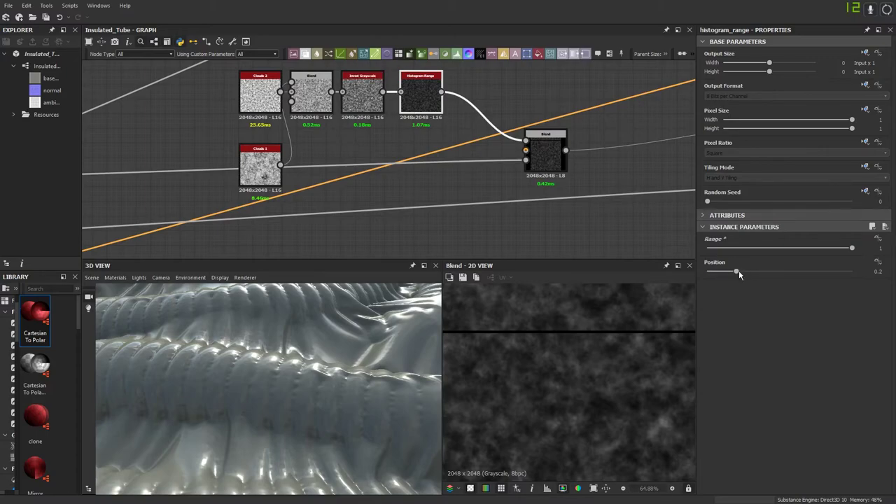
left_click_drag(745, 278, 765, 278)
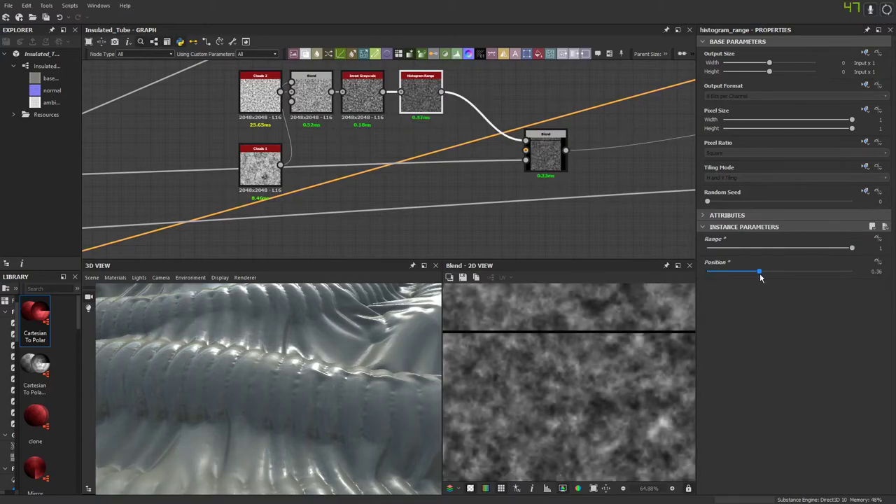
scroll(280, 317, "down", 4)
left_click_drag(303, 327, 456, 335)
Step: Move the Clouds 1 node up close beneath Clouds 2 and preview the Histogram Range output
middle_click_drag(346, 144, 414, 183)
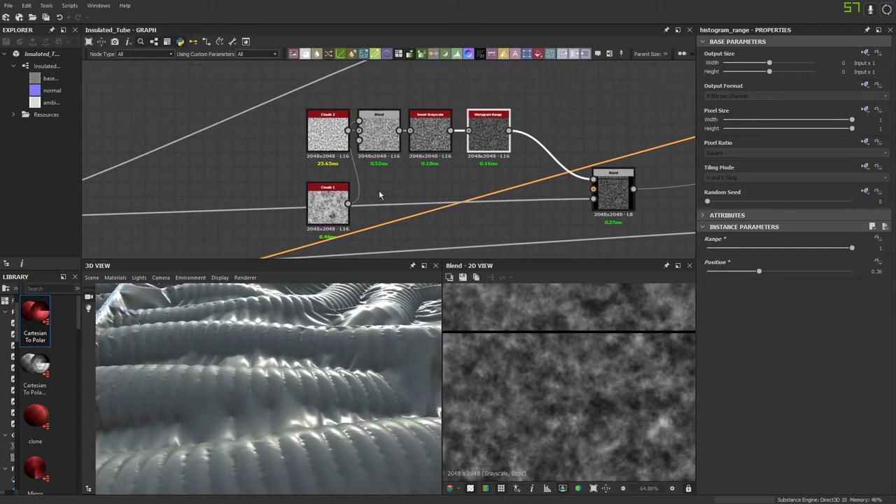
left_click(337, 188)
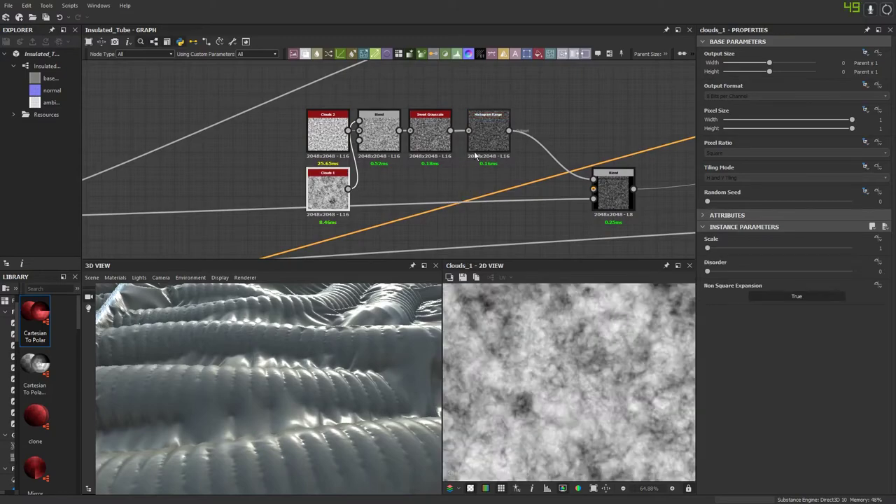
left_click(475, 156)
scroll(565, 366, "up", 3)
middle_click_drag(475, 190, 390, 179)
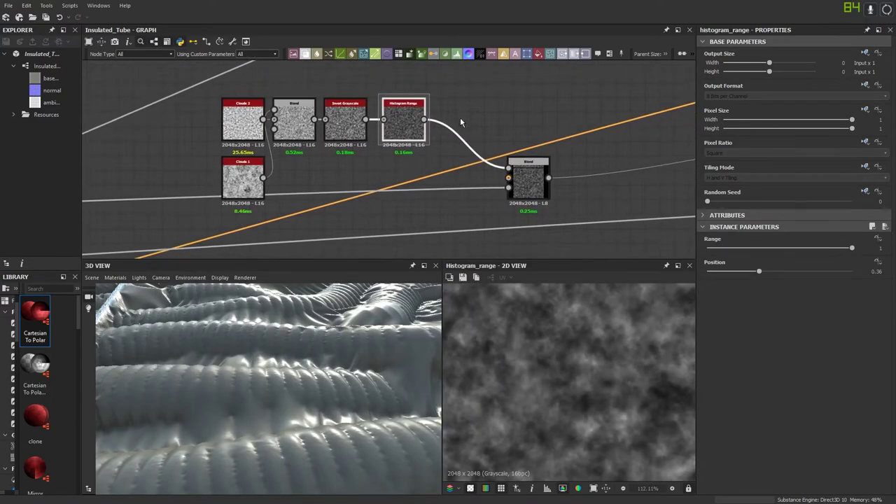
Step: Insert a Levels node between Histogram Range and the masked Blend and apply auto levels to it
left_click(457, 55)
left_click(872, 215)
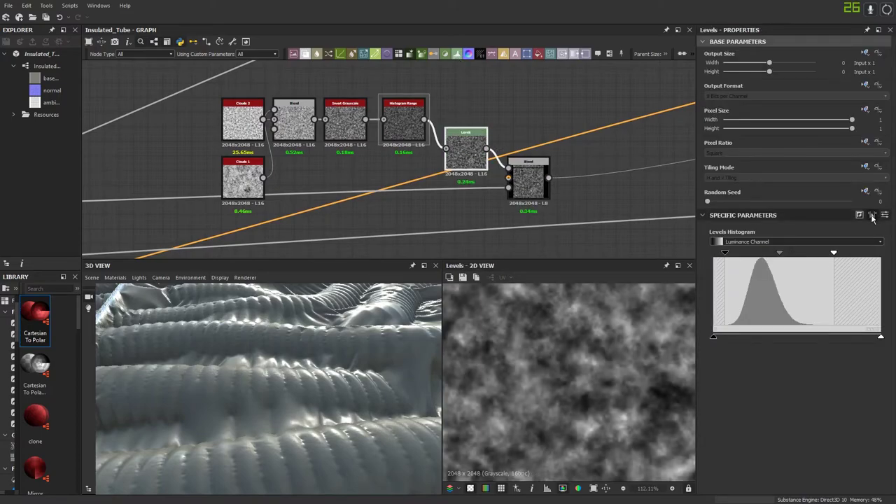
scroll(357, 341, "down", 3)
left_click_drag(331, 332, 499, 302)
Step: Fine-tune the Levels node's input histogram by raising the black point slightly and lowering the white point
left_click_drag(784, 255, 783, 260)
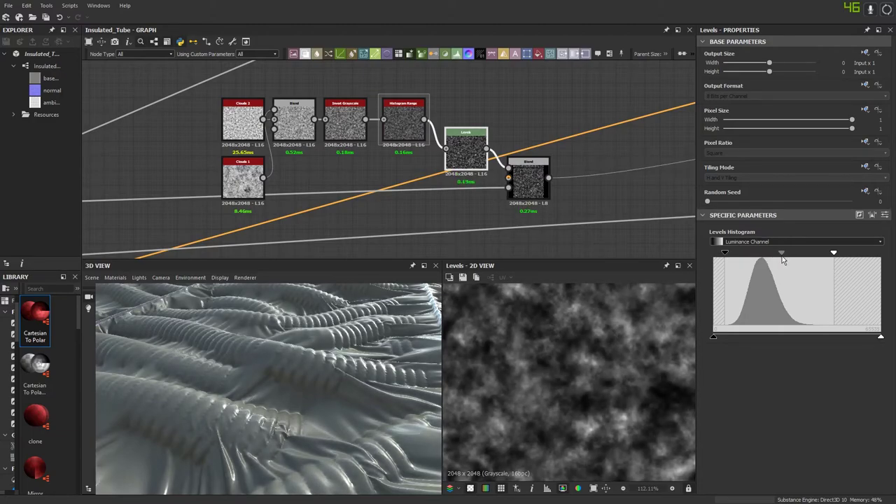
left_click_drag(728, 259, 743, 258)
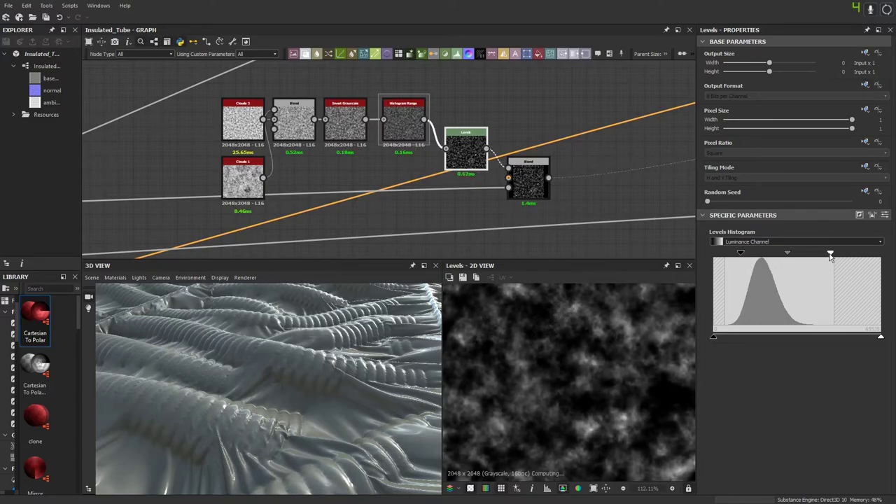
left_click_drag(830, 256, 823, 259)
left_click_drag(738, 259, 735, 261)
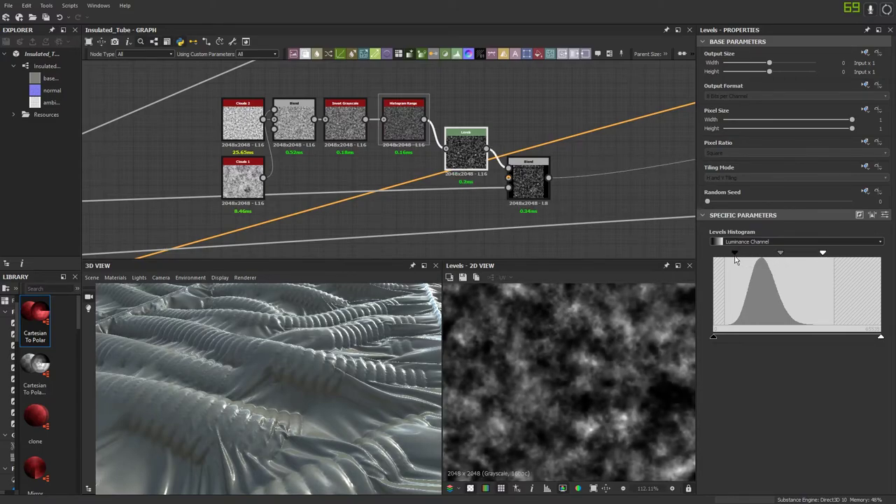
Step: Preview the masked Blend node and set the Clouds 1 node's scale to 8
left_click_drag(335, 335, 312, 323)
middle_click_drag(337, 183, 314, 129)
scroll(510, 157, "down", 1)
middle_click_drag(510, 158, 399, 159)
double_click(384, 155)
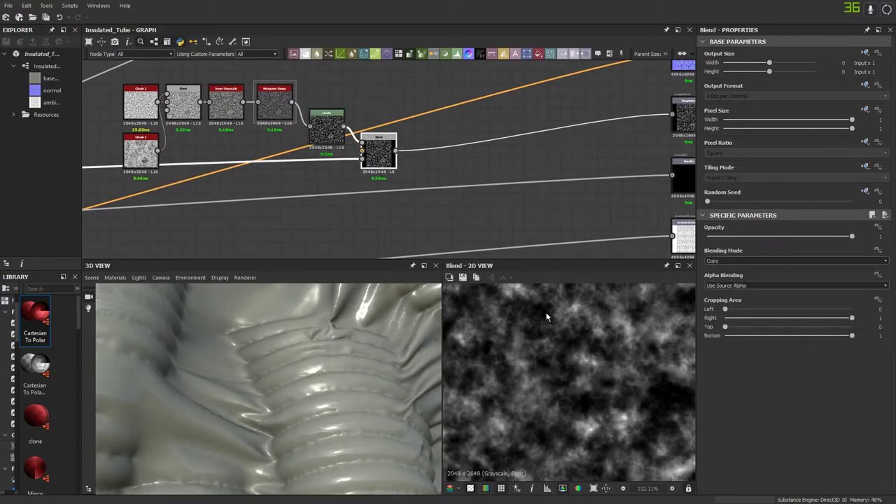
scroll(584, 412, "down", 5)
middle_click_drag(336, 162, 593, 182)
scroll(399, 173, "up", 3)
left_click(401, 175)
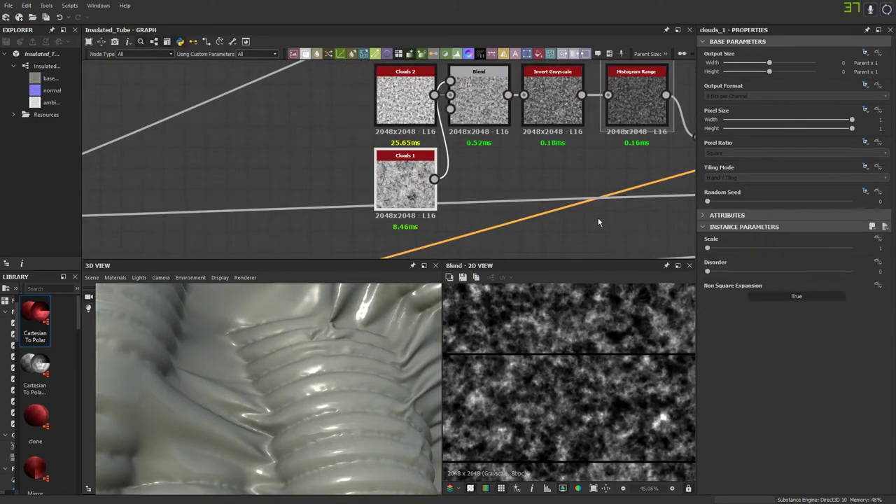
left_click_drag(709, 249, 852, 249)
Step: Place Clouds 1 above Clouds 2, swap their connections into the Blend node, and check the result in 3D
left_click_drag(418, 187, 321, 124)
left_click_drag(387, 109, 290, 173)
left_click_drag(397, 82, 402, 125)
key("x")
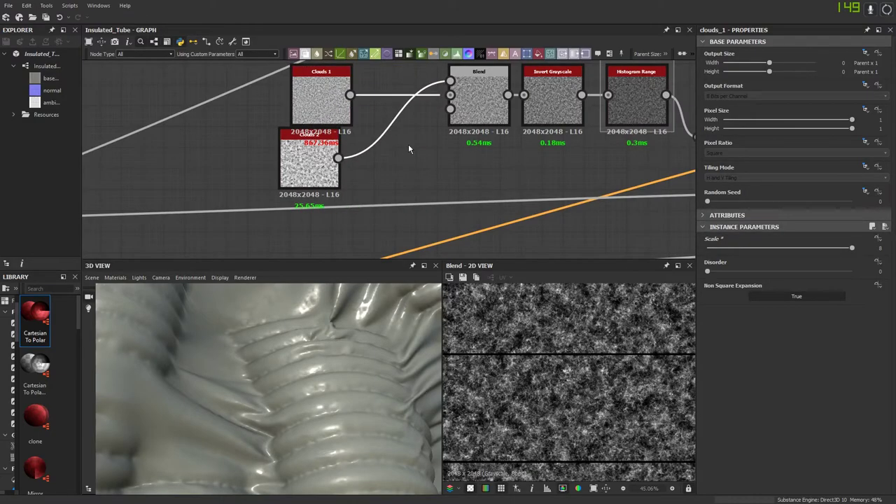
left_click_drag(301, 333, 297, 384)
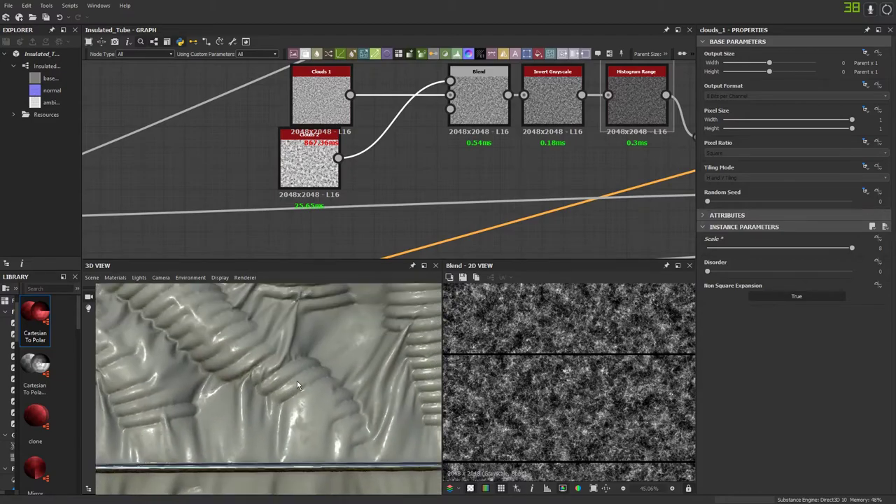
Step: Delete the Levels node between Histogram Range and the masked Blend
middle_click_drag(396, 108, 265, 153)
middle_click_drag(556, 191, 399, 160)
double_click(451, 157)
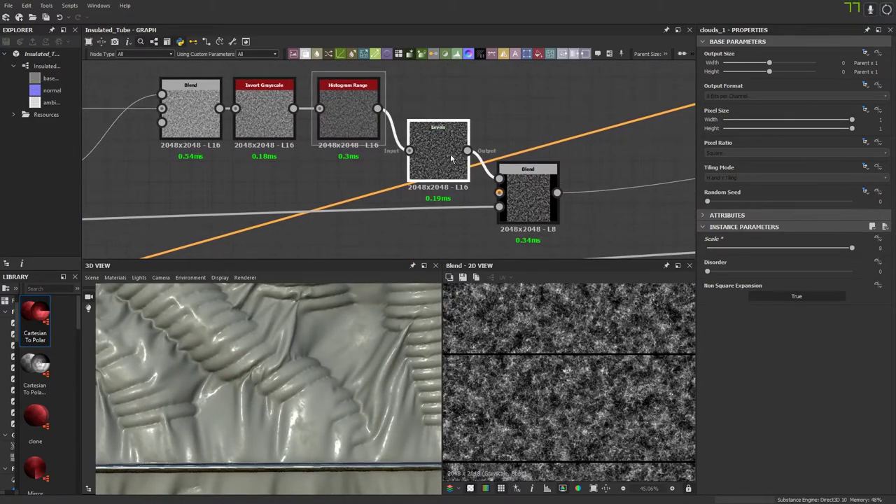
double_click(518, 197)
left_click(448, 155)
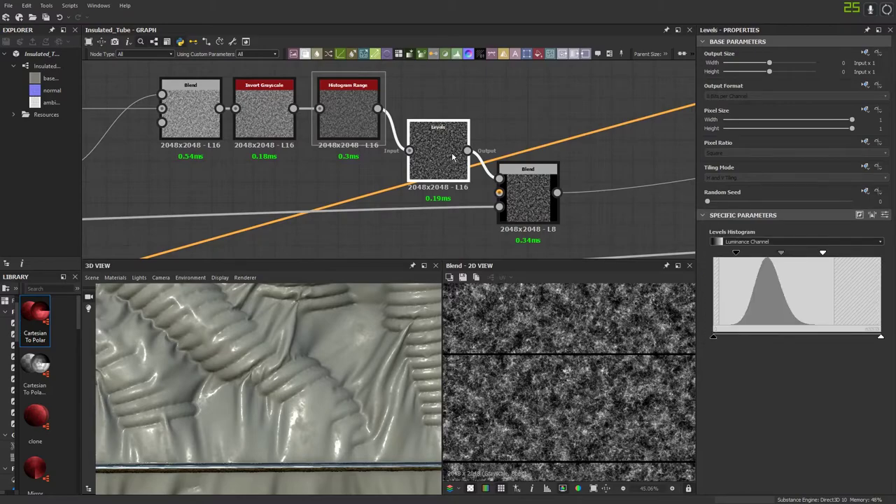
key("Delete")
Step: Insert a Levels node with a slightly raised black point between Invert Grayscale and Histogram Range, and line up the nodes in a row
middle_click_drag(337, 118, 415, 118)
left_click_drag(415, 118, 478, 106)
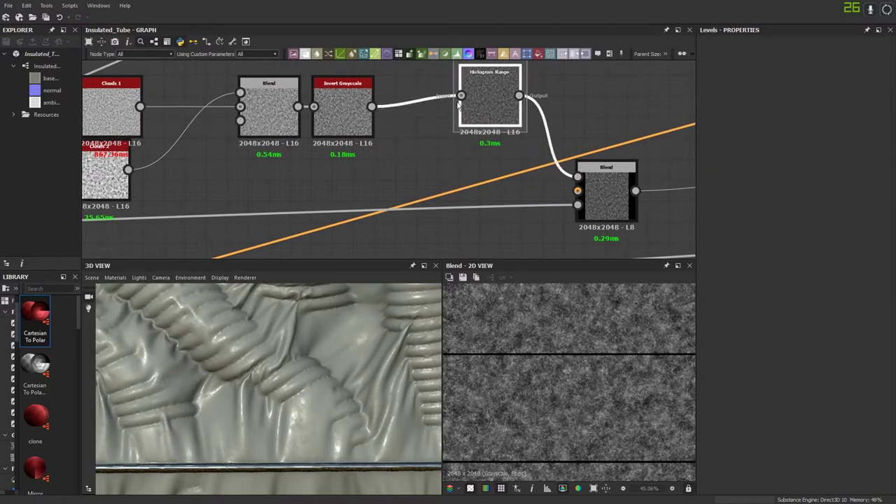
left_click(457, 54)
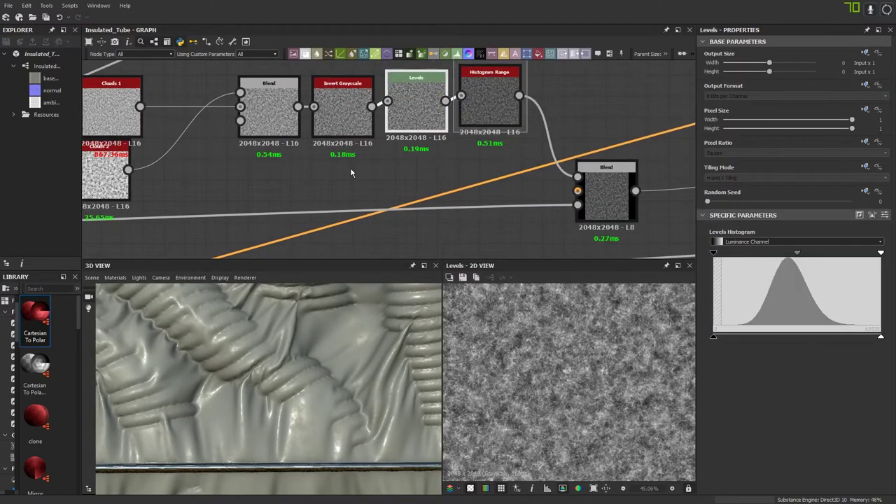
left_click_drag(352, 172, 273, 121)
left_click_drag(388, 121, 335, 126)
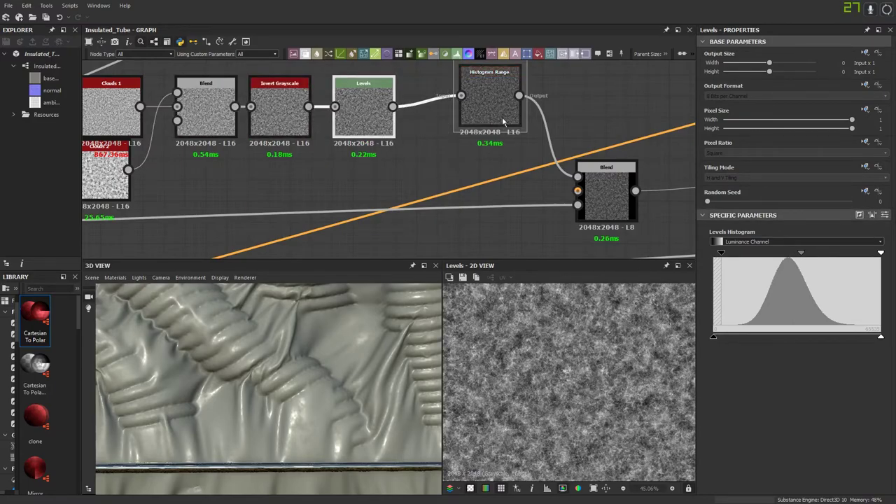
left_click_drag(490, 77, 448, 88)
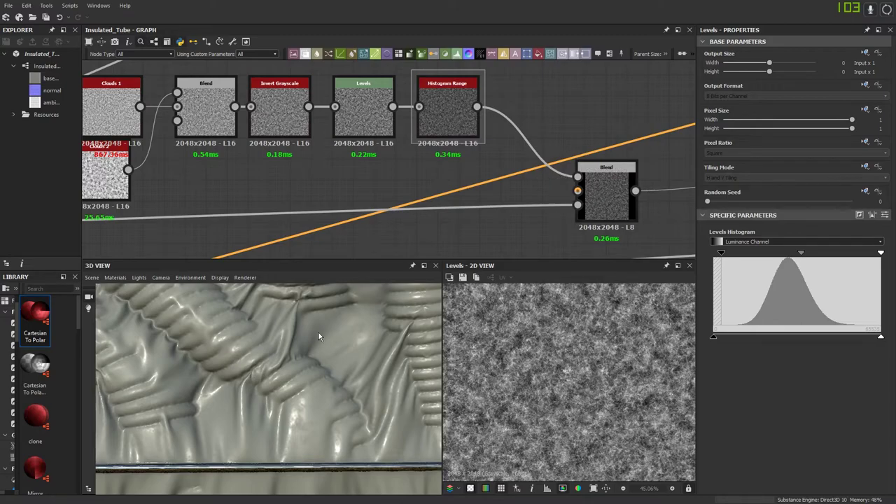
Step: Inspect the material in 3D and preview the Glossiness output of the final Material Blend node
left_click_drag(318, 331, 266, 393)
scroll(326, 319, "down", 10)
scroll(226, 389, "up", 3)
scroll(320, 105, "down", 4)
scroll(320, 105, "down", 3)
middle_click_drag(280, 144, 500, 172)
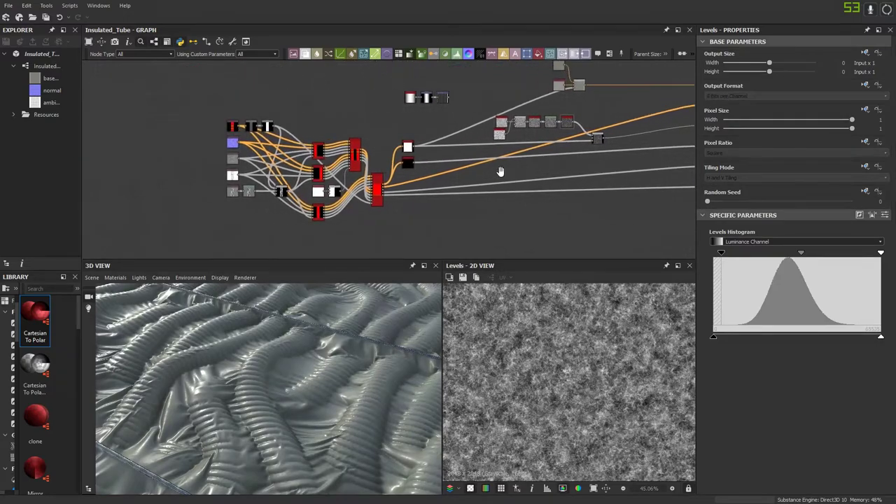
scroll(398, 178, "up", 8)
middle_click_drag(352, 209, 404, 117)
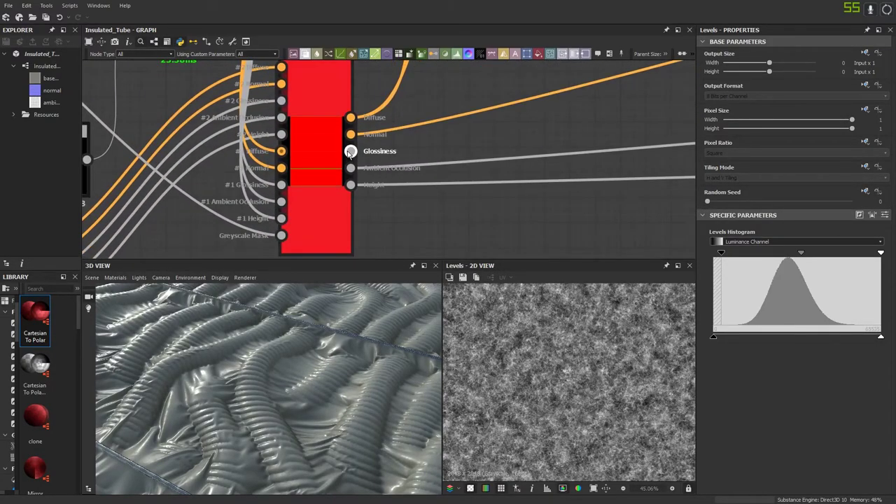
left_click(350, 152)
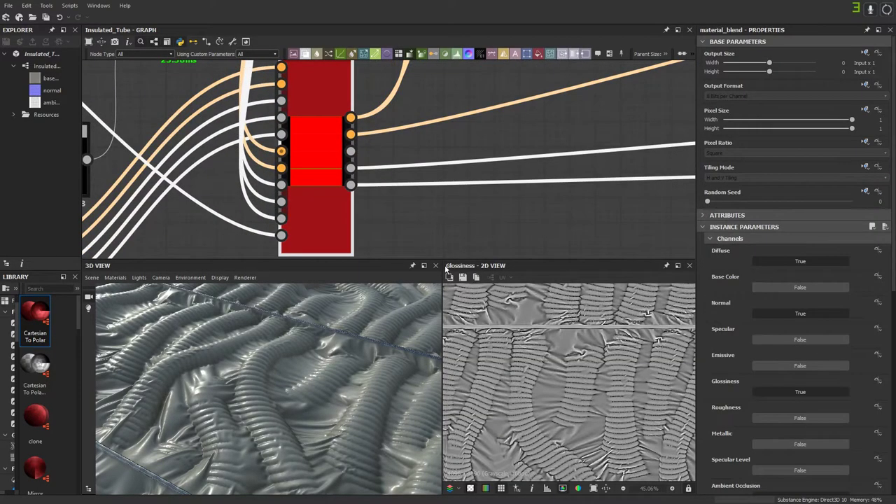
scroll(350, 183, "down", 5)
scroll(404, 190, "up", 5)
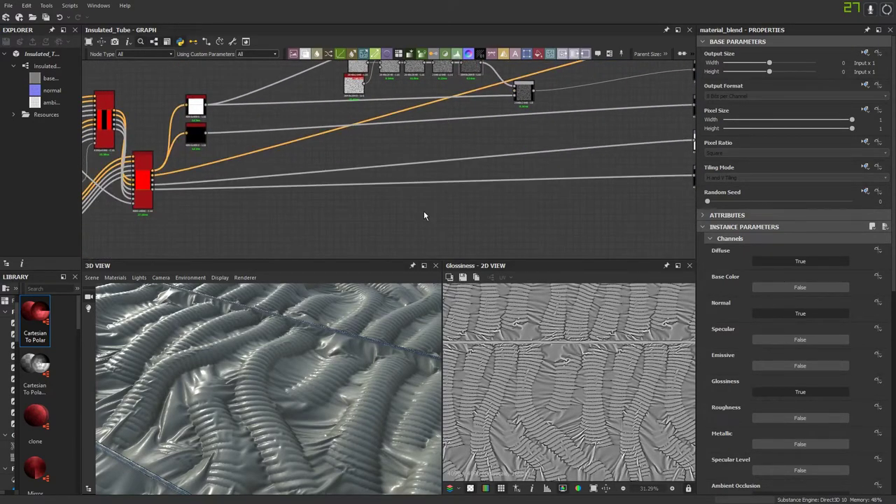
Step: Add an Edge Wear node and connect the final Material Blend's Glossiness output to its curvature input
key("space")
type("edge")
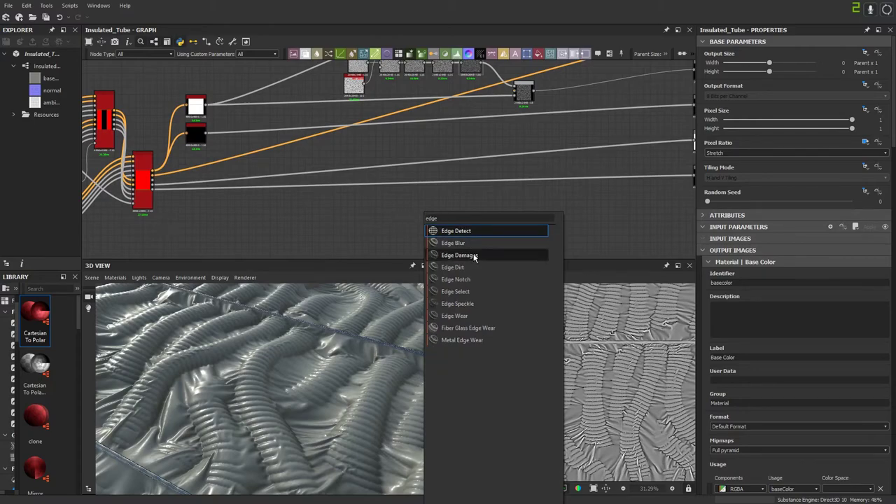
left_click(476, 316)
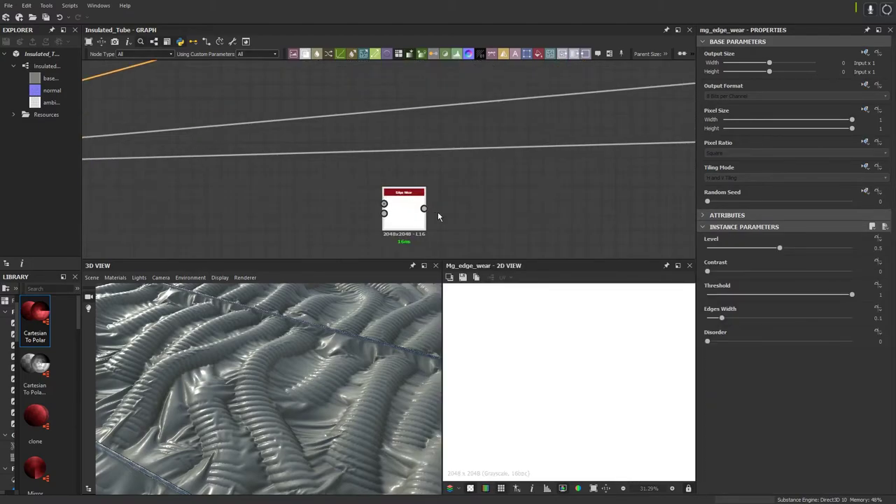
left_click_drag(396, 218, 207, 188)
middle_click_drag(214, 181, 518, 214)
middle_click_drag(240, 128, 482, 112)
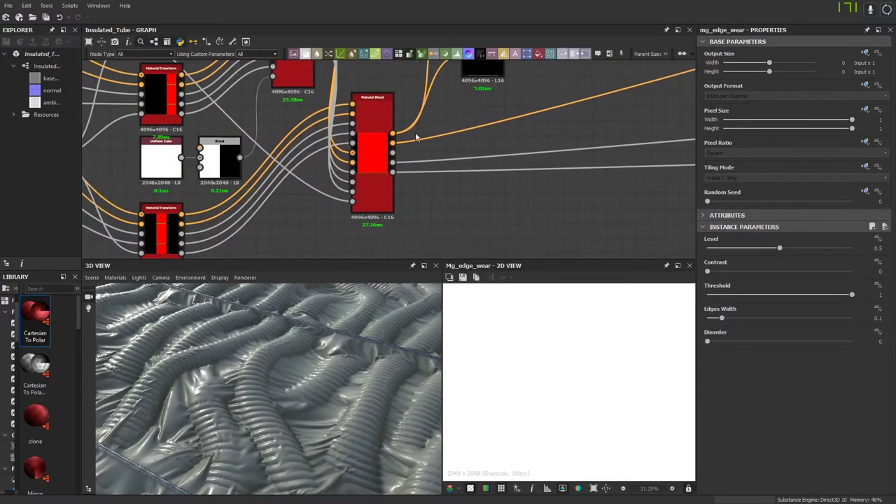
scroll(401, 149, "up", 5)
scroll(390, 155, "down", 5)
left_click_drag(390, 159, 452, 137)
scroll(270, 165, "up", 6)
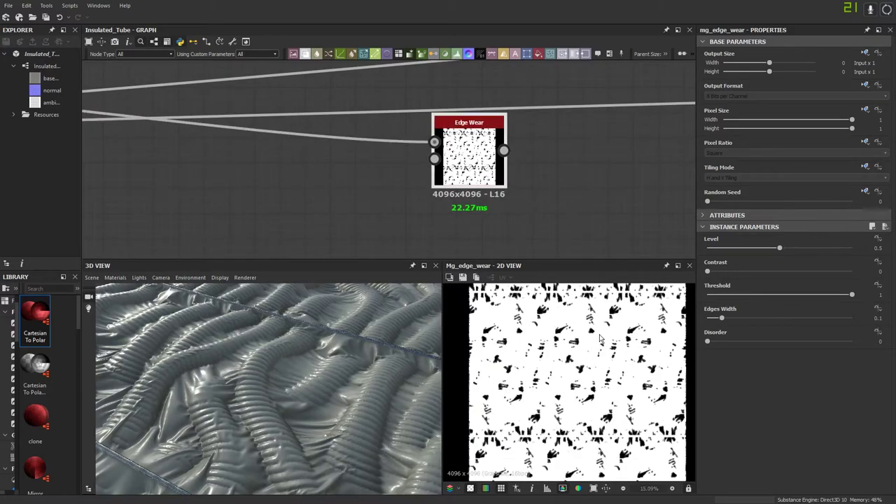
Step: Set the Edge Wear node's threshold to 0.9 and its level to 0.83
left_click_drag(753, 300, 726, 302)
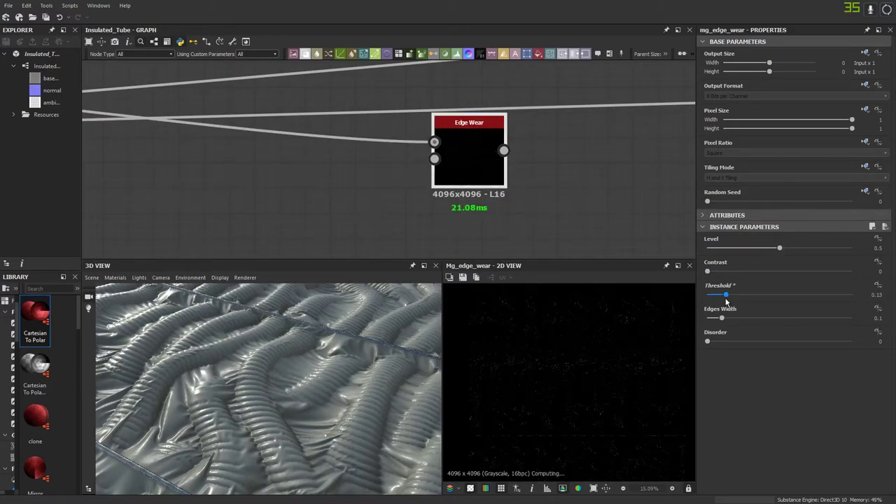
left_click_drag(839, 298, 839, 298)
scroll(538, 371, "up", 8)
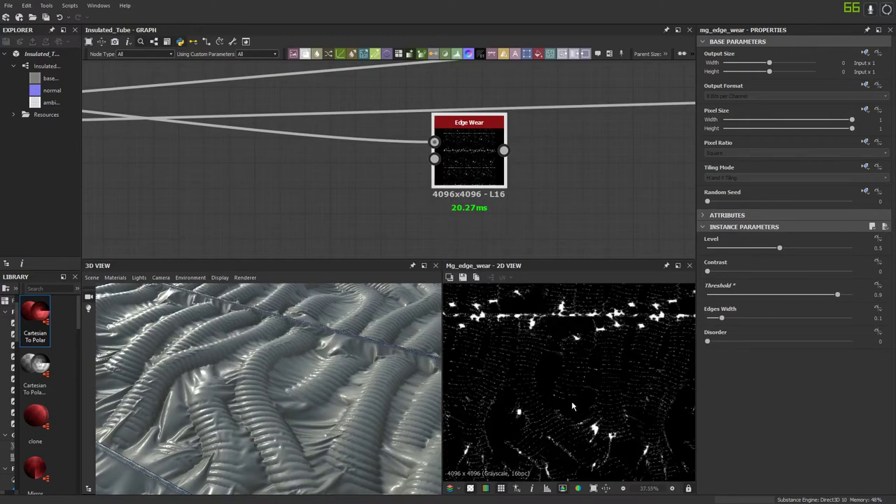
scroll(553, 357, "down", 3)
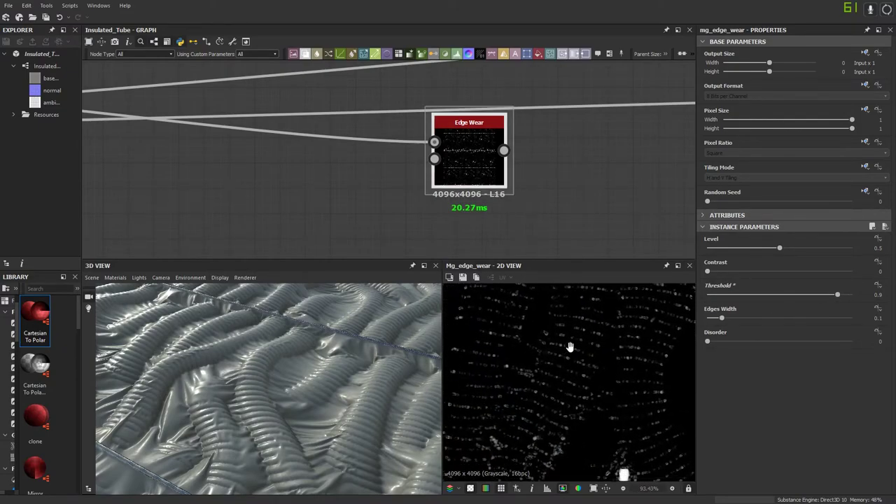
key("ctrl+z")
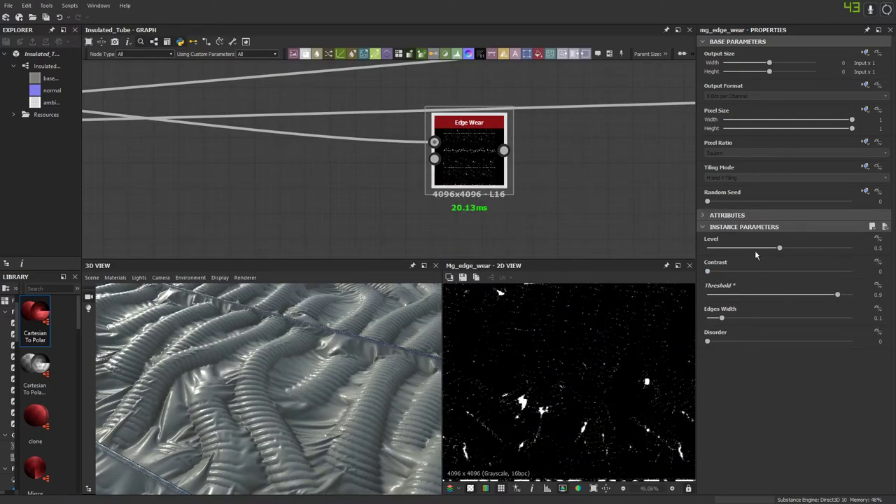
left_click_drag(778, 249, 755, 251)
left_click_drag(819, 255, 828, 256)
middle_click_drag(565, 204, 532, 134)
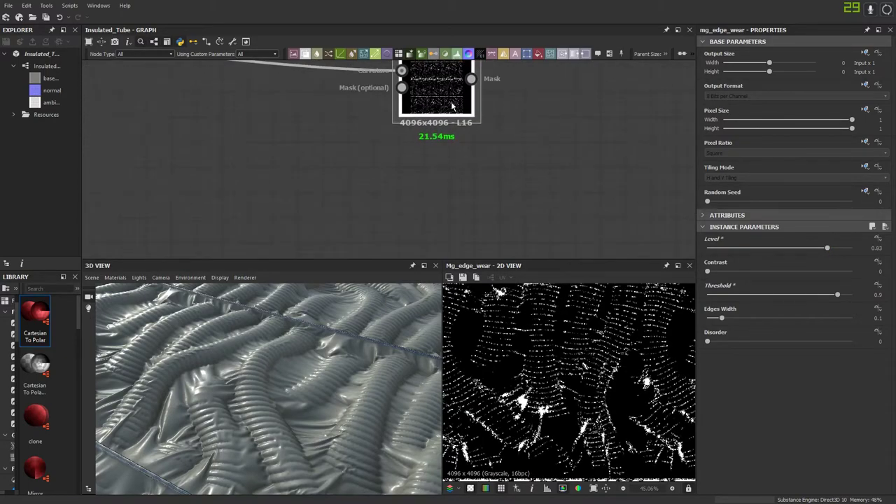
left_click_drag(452, 106, 376, 167)
key("space")
type("lvl")
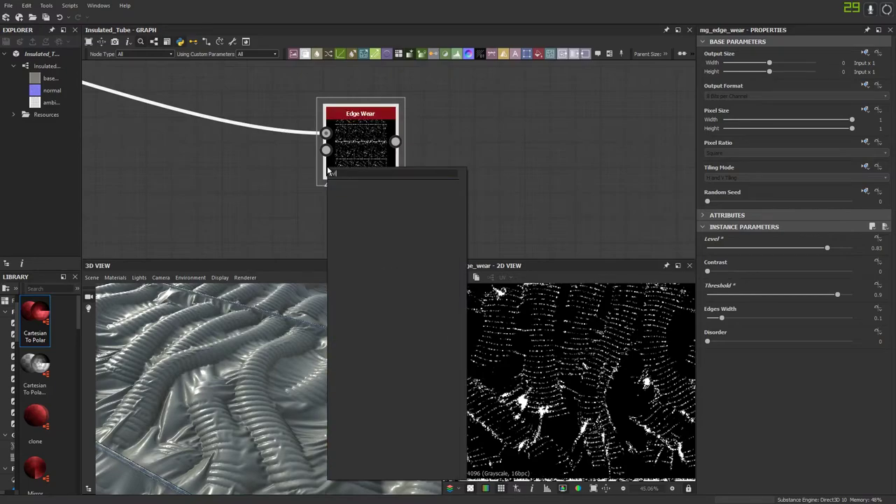
key("Escape")
Step: Add a Blur node after Edge Wear and set its intensity to 0.3
left_click_drag(325, 150, 367, 147)
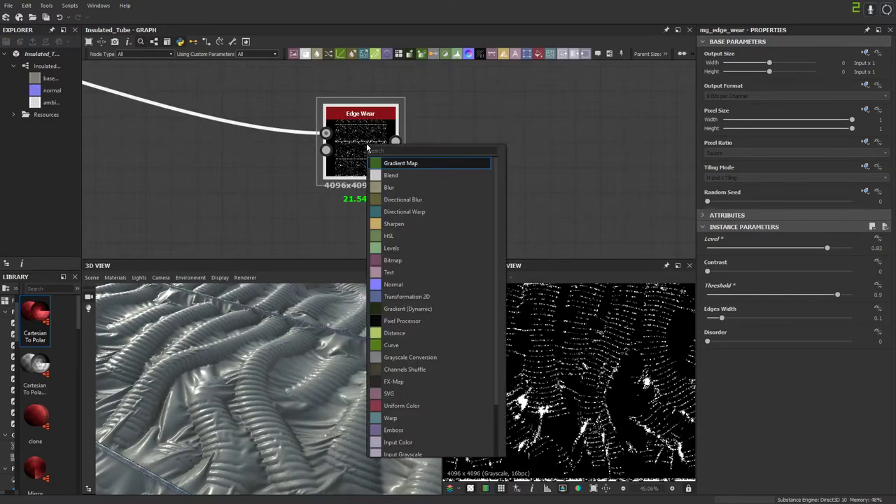
type("blur")
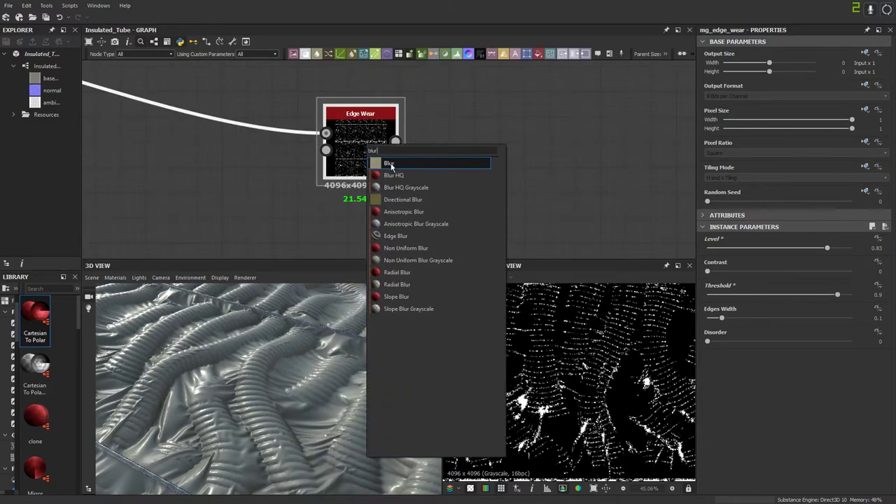
left_click(389, 164)
left_click_drag(483, 160, 452, 160)
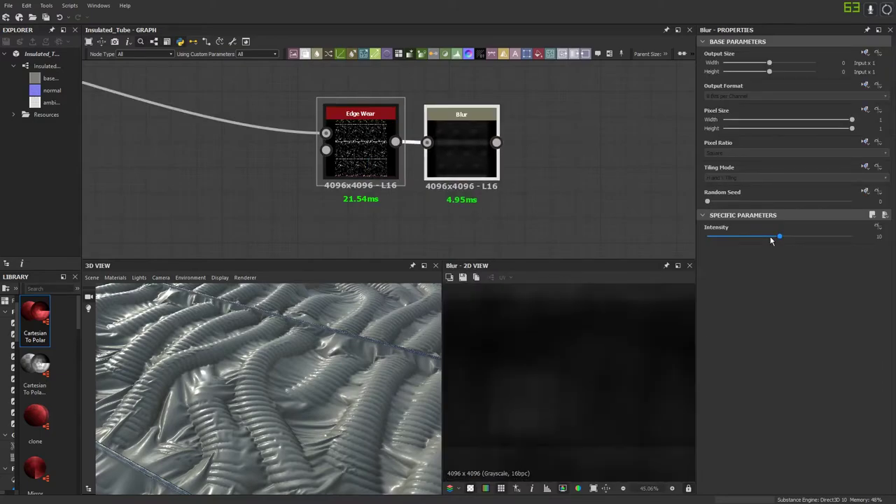
left_click_drag(757, 240, 708, 240)
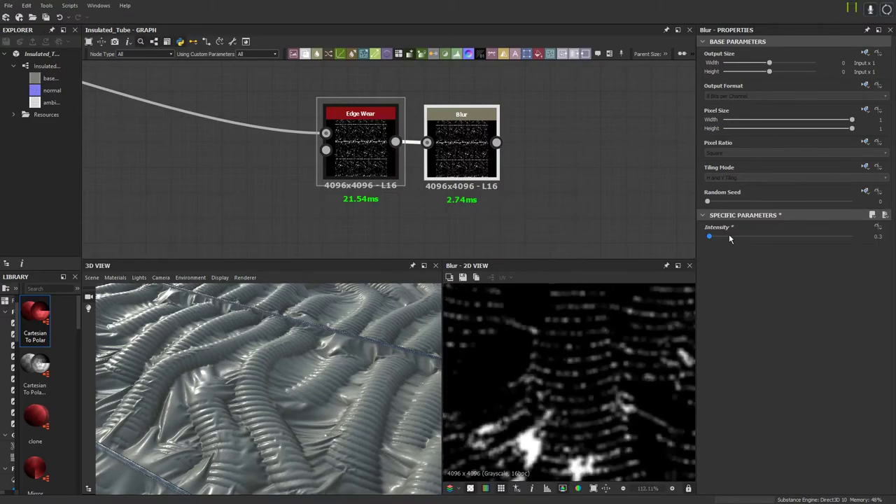
Step: Add a Blend node after Blur and place a Clouds 1 node with a scale of 4 beneath them
middle_click_drag(517, 163, 432, 163)
left_click(306, 55)
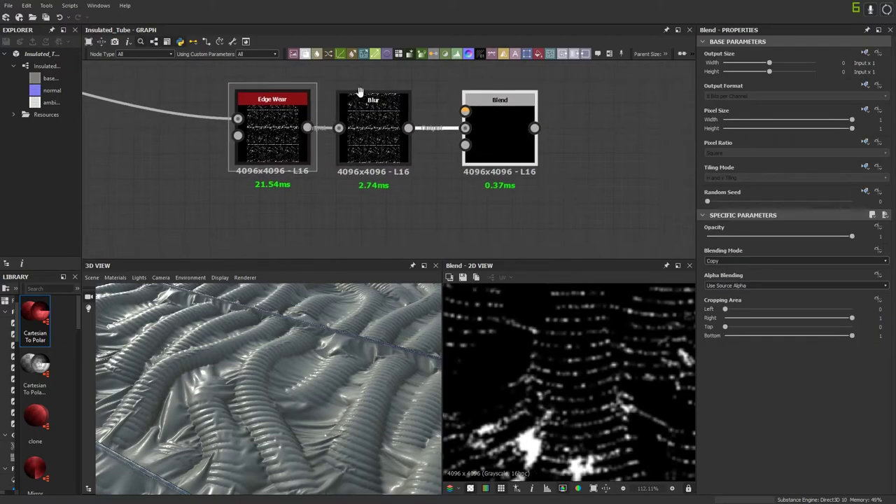
scroll(312, 58, "down", 3)
key("space")
type("cloud")
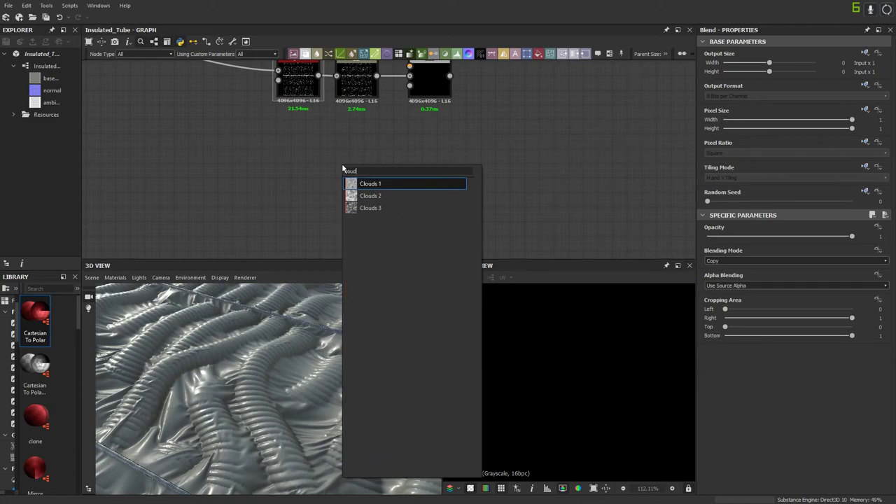
left_click(370, 184)
scroll(370, 183, "up", 2)
left_click_drag(326, 170, 346, 149)
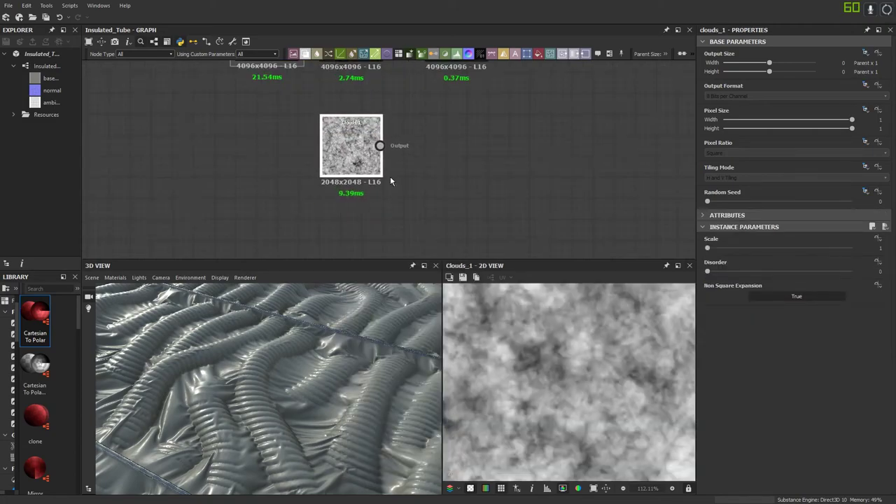
left_click_drag(719, 248, 769, 250)
Step: Connect the new Clouds 1 node to the Blend's foreground and set its blending mode to Multiply
middle_click_drag(453, 163, 449, 210)
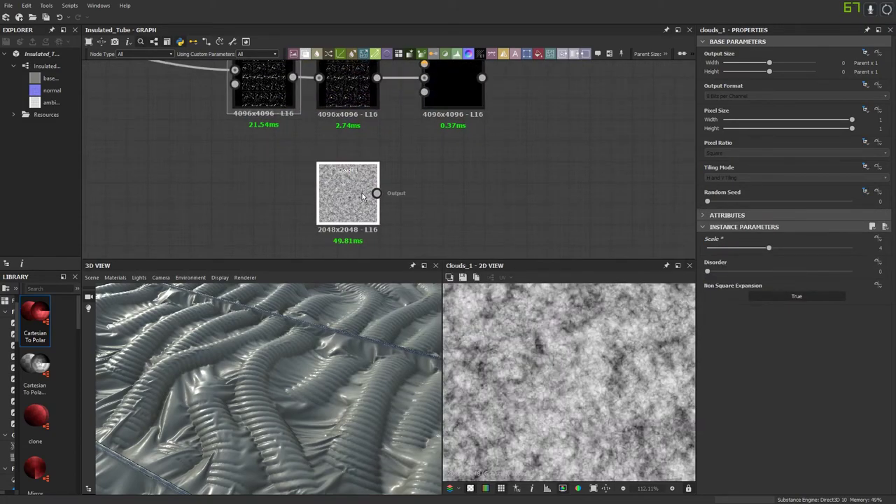
left_click_drag(377, 196, 412, 198)
left_click_drag(409, 99, 413, 97)
double_click(442, 112)
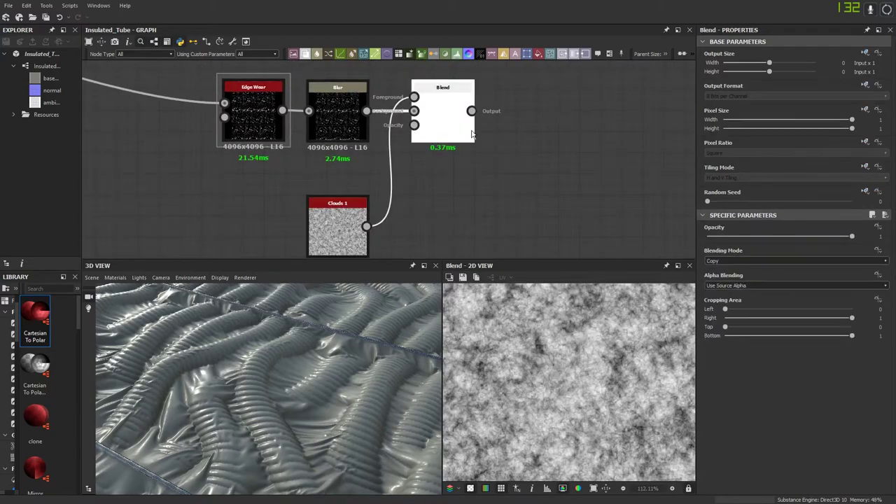
left_click(734, 260)
left_click(725, 292)
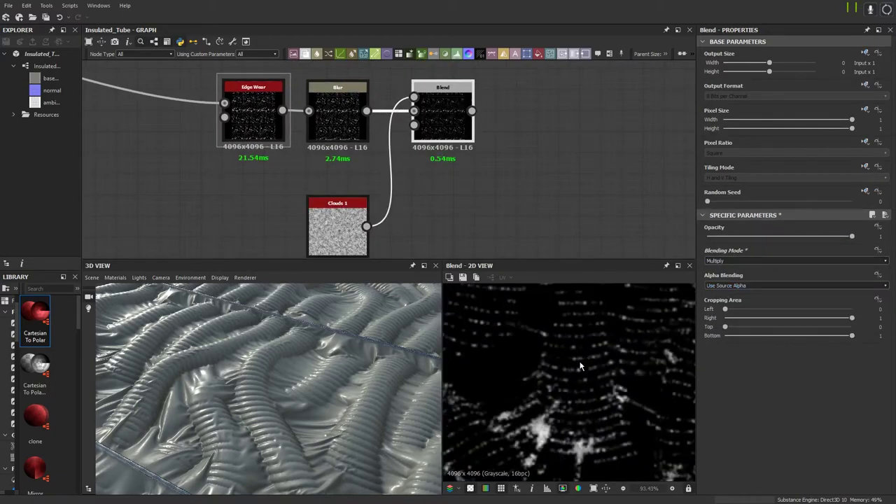
scroll(578, 364, "up", 5)
left_click(338, 228)
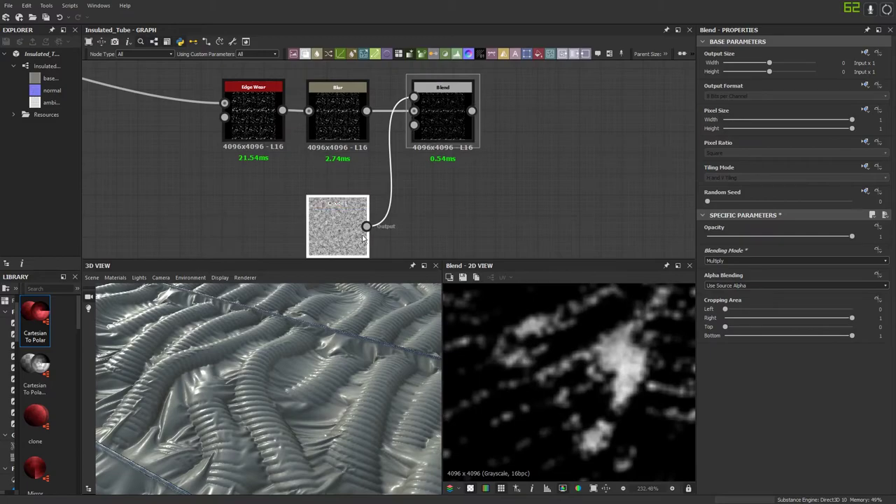
Step: Set the scale of the Clouds 1 node that breaks up the edge wear to 6
left_click_drag(773, 251, 808, 249)
scroll(482, 174, "down", 2)
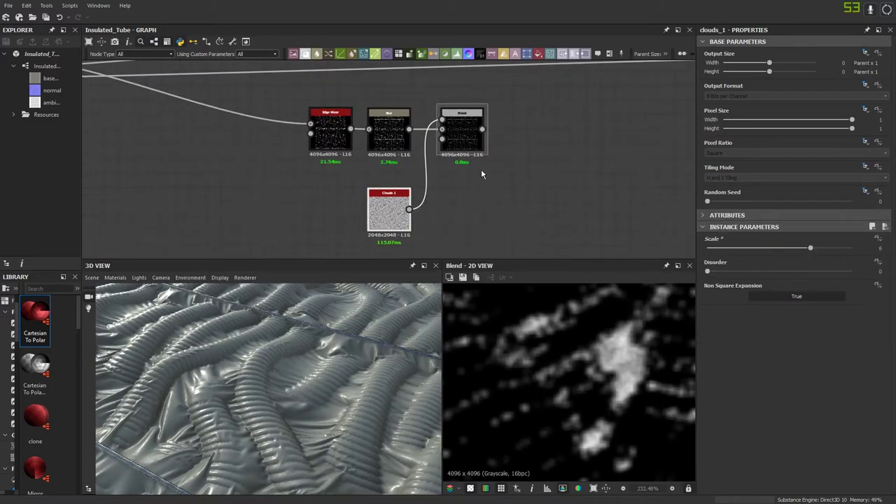
Step: Insert a Blend node between the last roughness Blend and the Roughness output
scroll(481, 173, "down", 4)
middle_click_drag(472, 148, 367, 196)
scroll(367, 197, "down", 4)
middle_click_drag(464, 140, 396, 164)
scroll(397, 165, "up", 6)
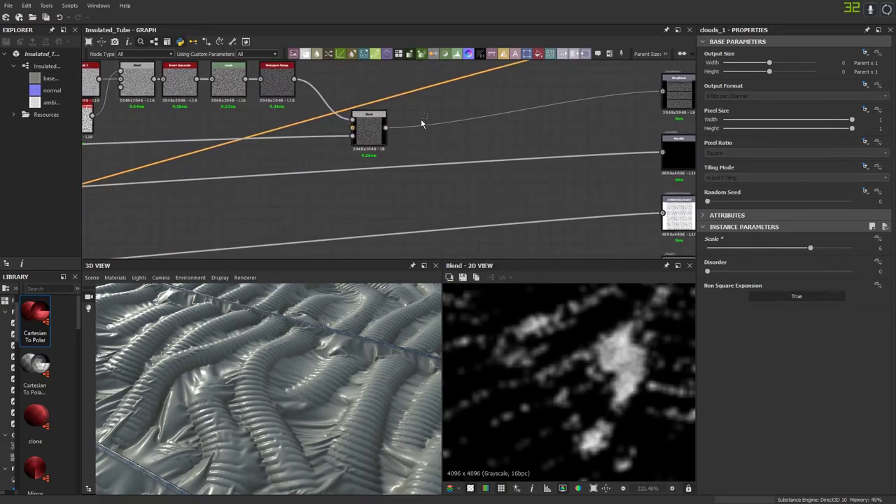
left_click(309, 57)
left_click_drag(517, 115, 484, 134)
Step: Connect the clouds-multiplied edge-wear Blend to the opacity input of the new roughness Blend
middle_click_drag(321, 180, 351, 124)
scroll(291, 151, "down", 2)
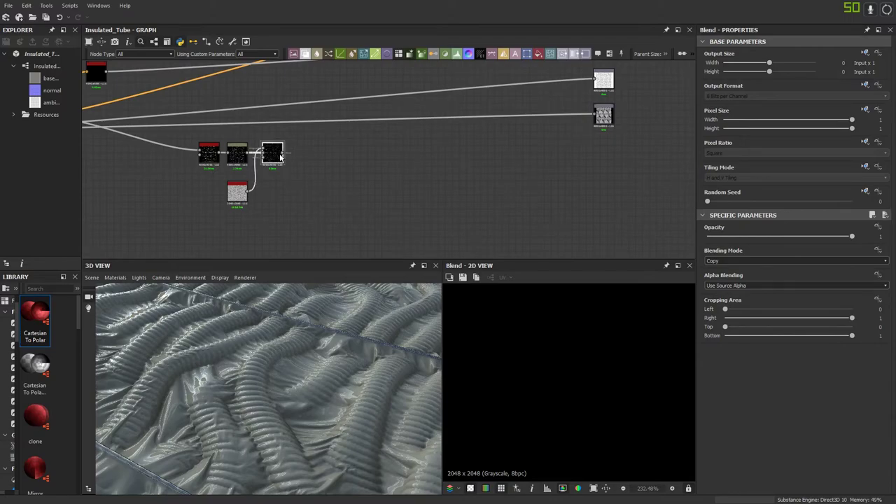
left_click_drag(431, 152, 464, 114)
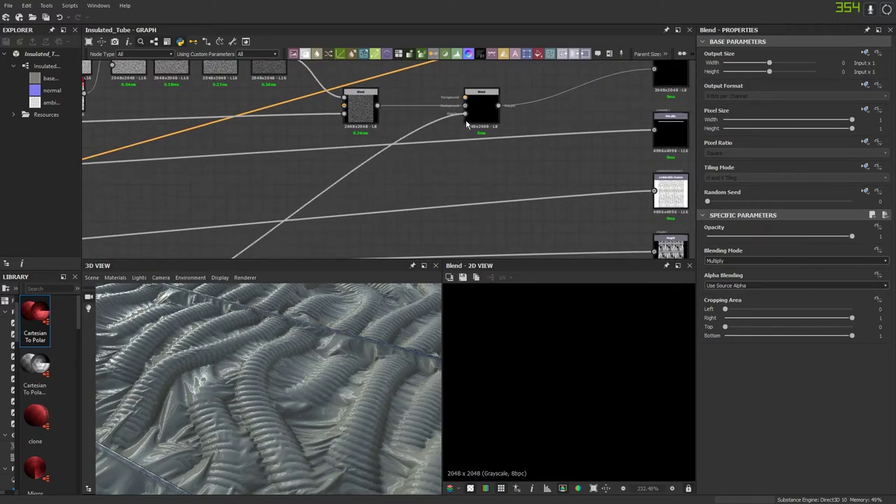
Step: Add a grayscale Uniform Color node with a value of about 0.79 and connect it to the new roughness Blend's foreground
middle_click_drag(459, 152, 407, 206)
left_click(537, 59)
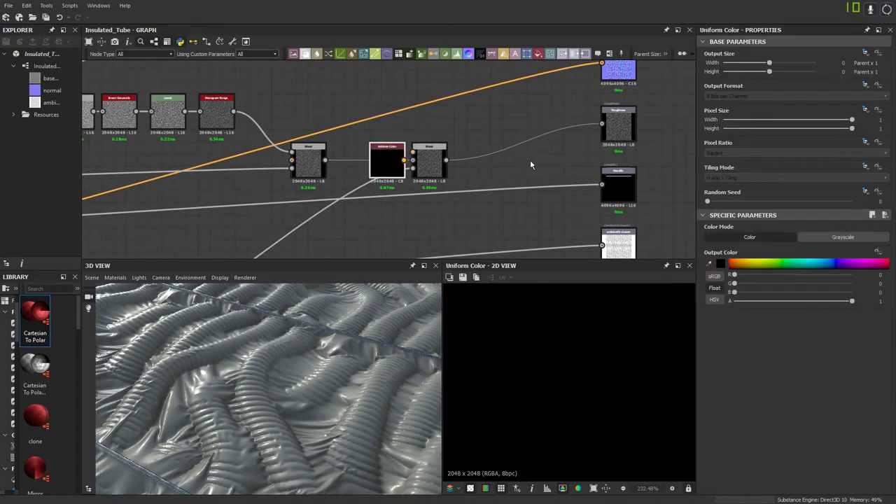
left_click_drag(416, 175, 408, 140)
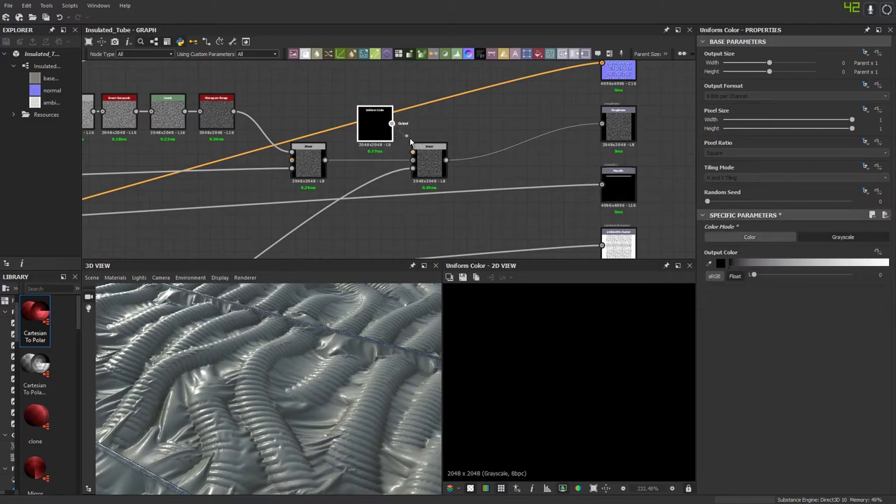
left_click(432, 161)
left_click(373, 124)
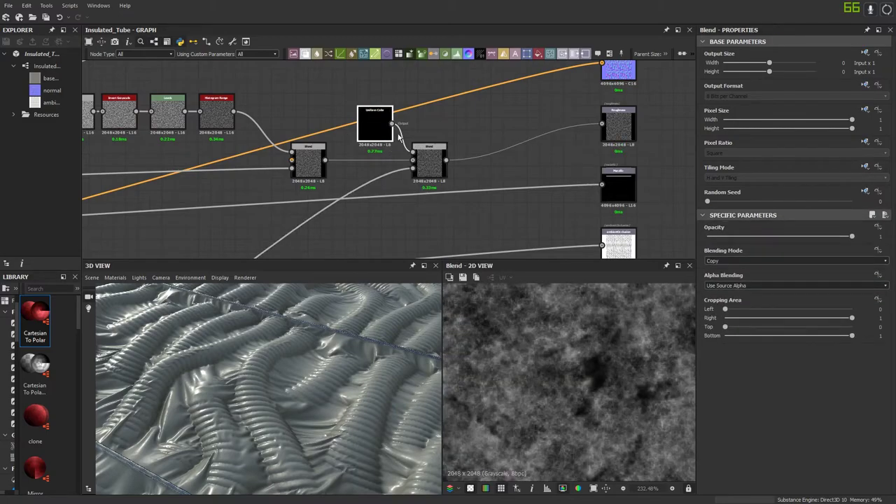
left_click_drag(770, 260, 857, 256)
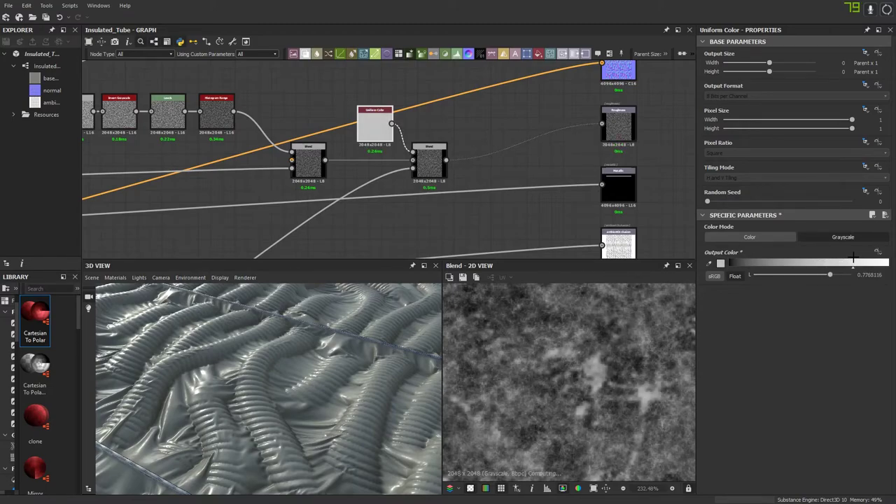
Step: Insert a Blend node before the base color output and connect the edge-wear mask to its opacity input
scroll(565, 172, "down", 3)
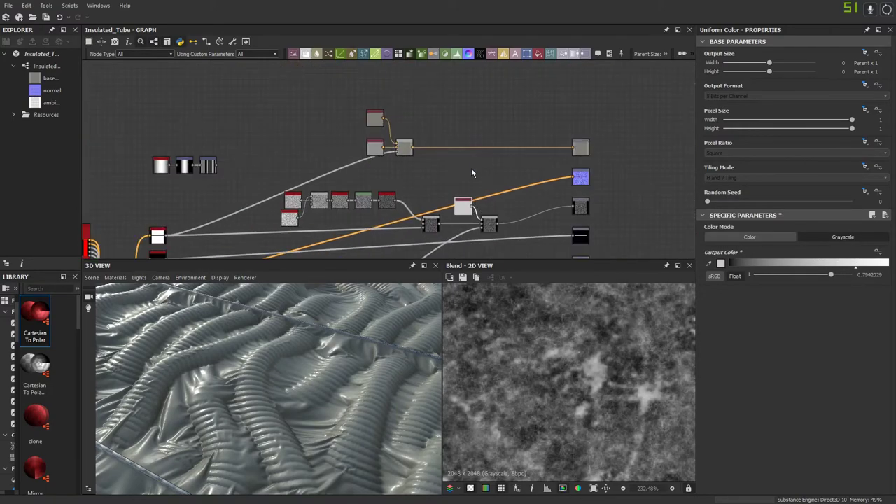
left_click(306, 55)
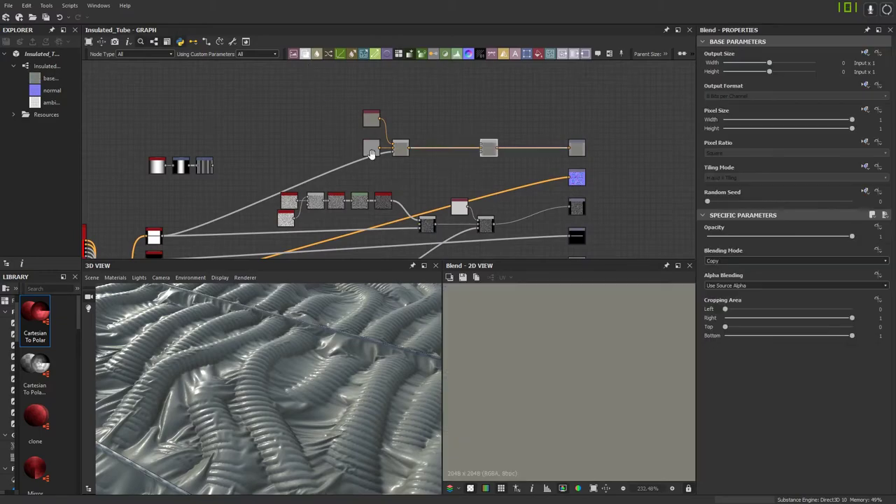
scroll(382, 159, "down", 4)
left_click_drag(311, 179, 438, 119)
middle_click_drag(448, 120, 406, 207)
scroll(413, 196, "up", 3)
left_click_drag(438, 120, 436, 96)
middle_click_drag(427, 120, 427, 179)
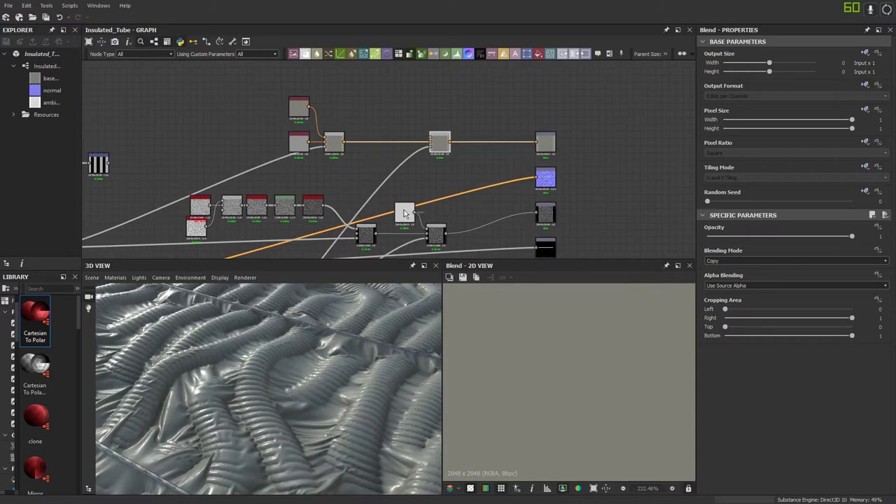
Step: Duplicate the light Uniform Color node, switch the copy to Color mode and connect it to the base color Blend's foreground
left_click(405, 214)
key("ctrl+c")
key("ctrl+v")
left_click_drag(385, 166, 395, 120)
scroll(395, 121, "up", 3)
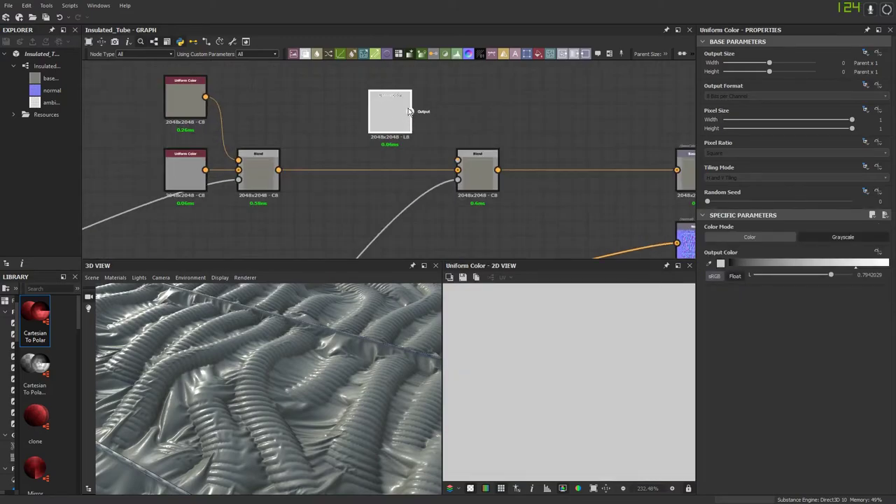
left_click_drag(457, 152, 460, 161)
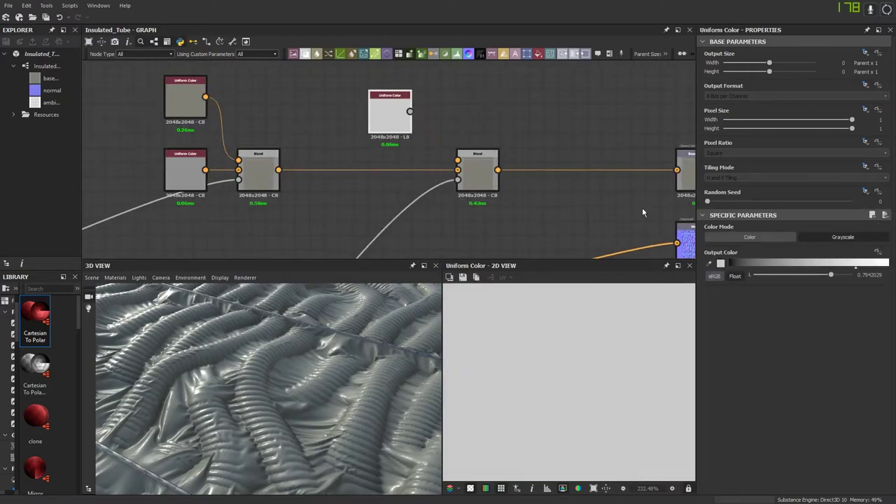
left_click(730, 235)
left_click_drag(410, 111, 457, 160)
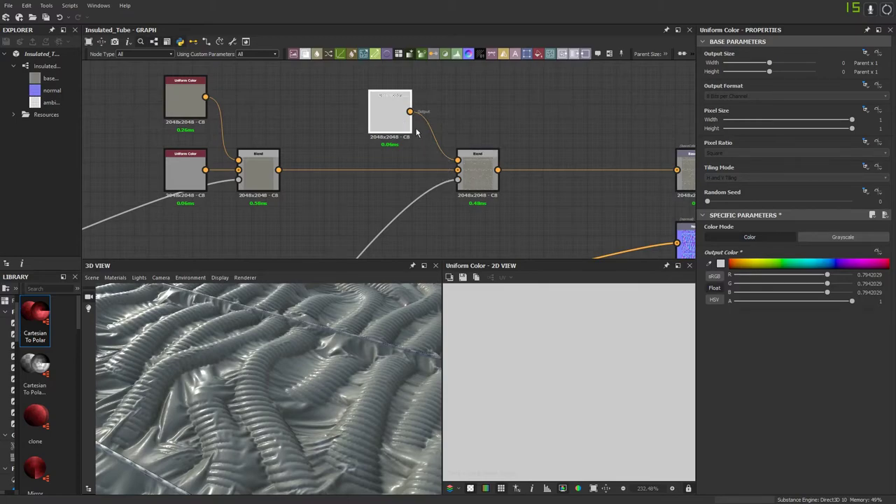
Step: Set the duplicated Uniform Color to a dark olive grey, #ff57594e
left_click(720, 264)
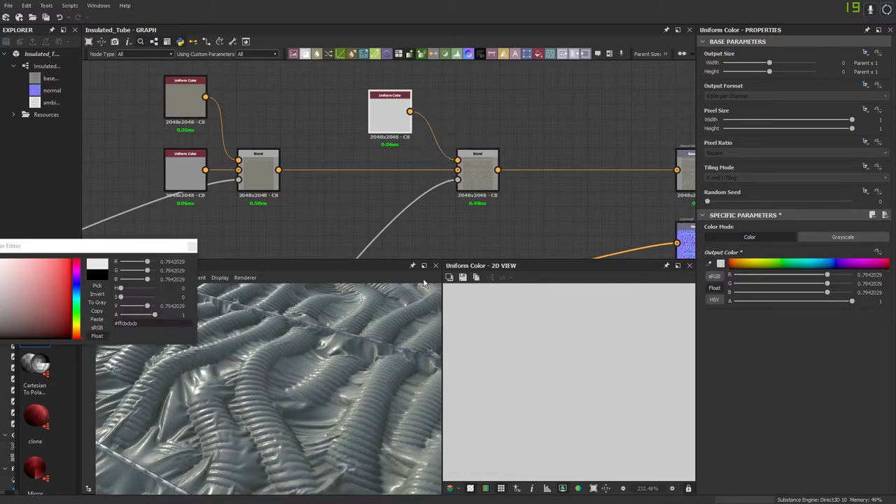
left_click(75, 323)
left_click(4, 310)
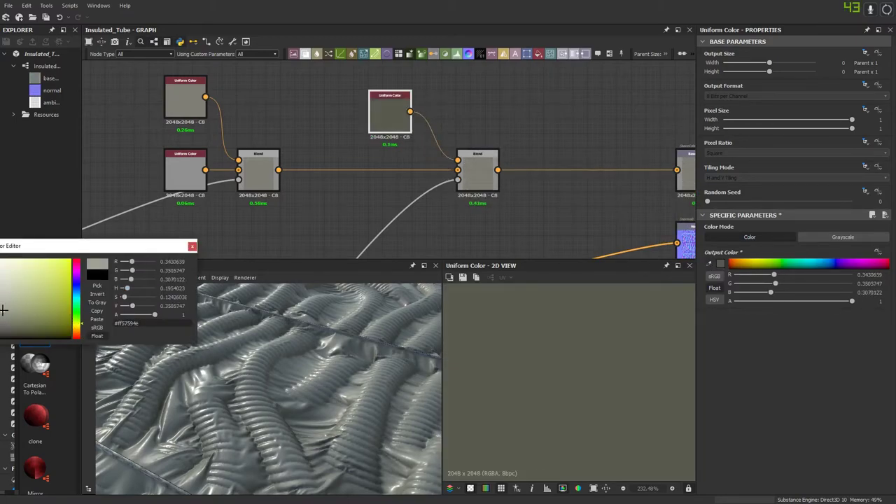
left_click(192, 248)
Step: Examine the edge wear on the tubes in the 3D view and review the node graph up to the roughness Blend
scroll(290, 380, "down", 3)
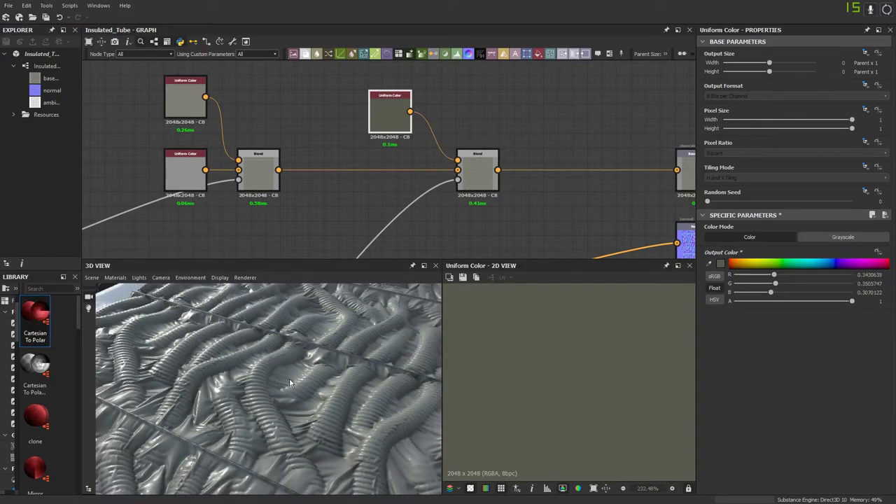
left_click_drag(290, 381, 275, 298)
scroll(368, 110, "down", 8)
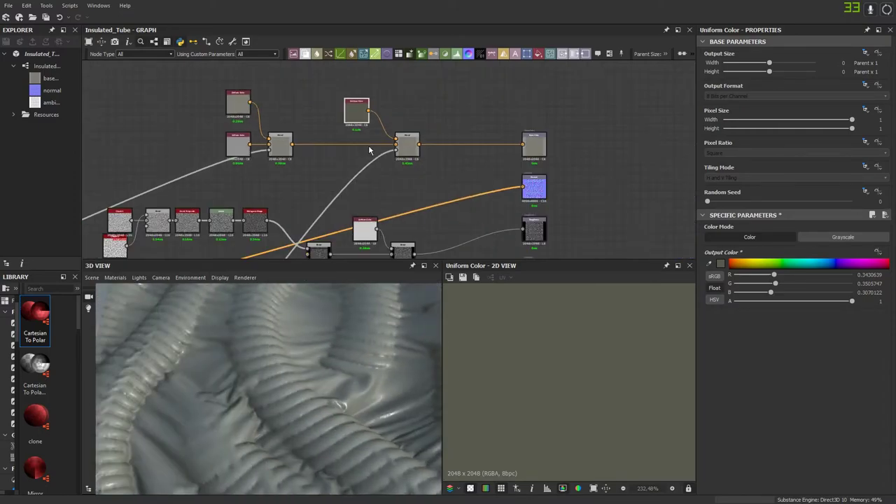
middle_click_drag(393, 187, 437, 200)
scroll(458, 218, "down", 3)
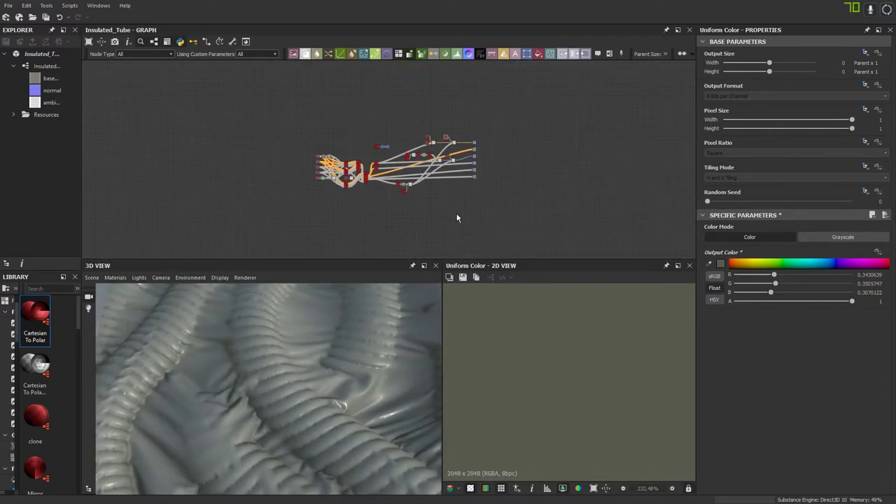
left_click_drag(460, 226, 273, 105)
scroll(454, 173, "up", 6)
scroll(467, 147, "up", 6)
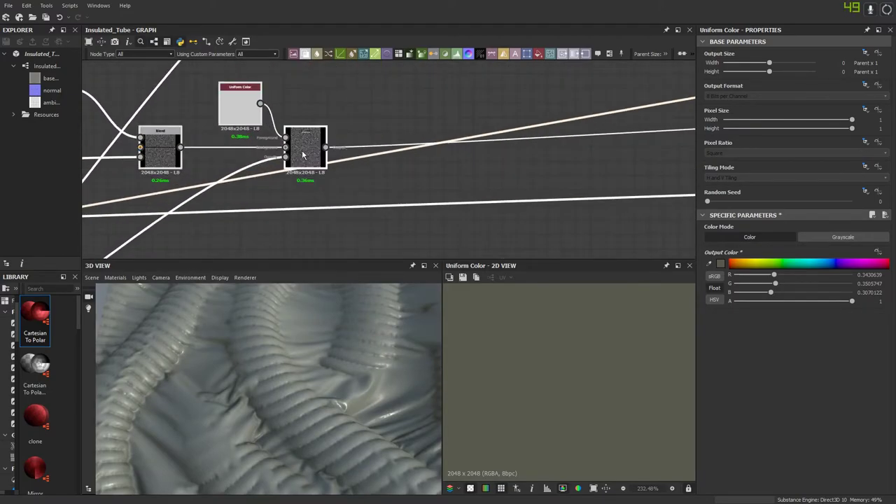
scroll(356, 84, "down", 6)
Step: Add a Metal Edge Wear node and place it below the Clouds 1 node of the edge-wear chain
left_click(332, 168)
key("space")
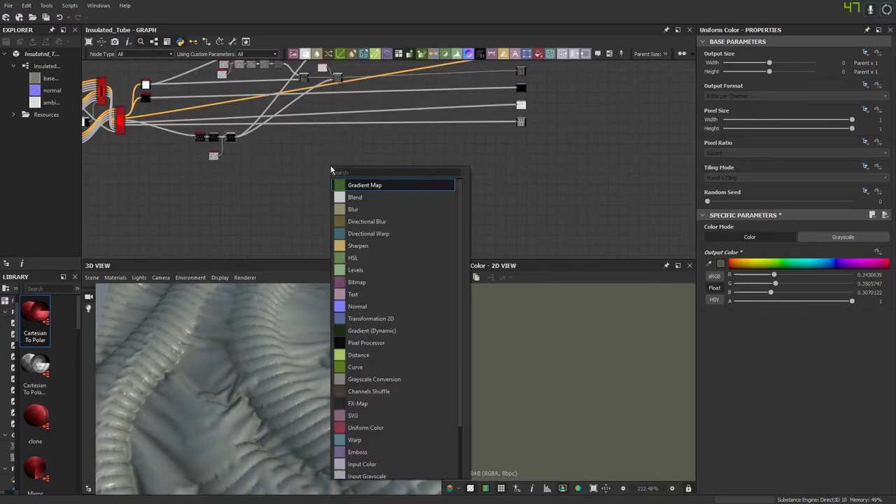
type("edge")
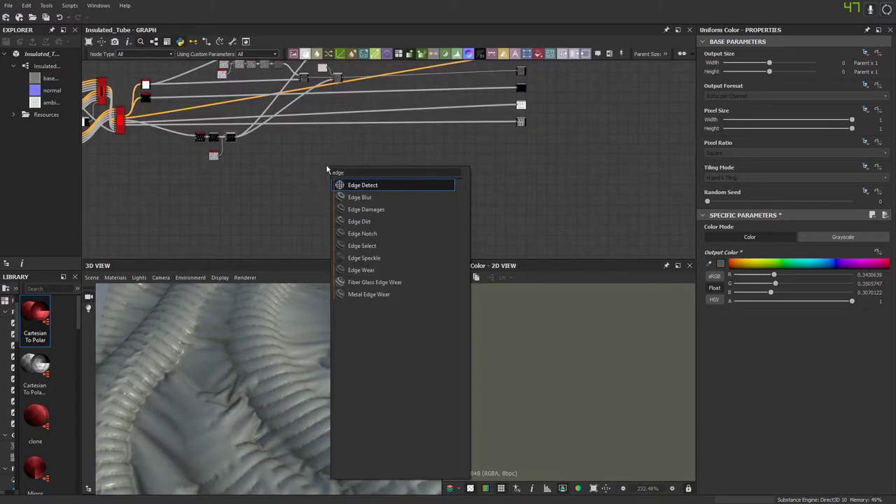
left_click(371, 294)
scroll(317, 187, "up", 5)
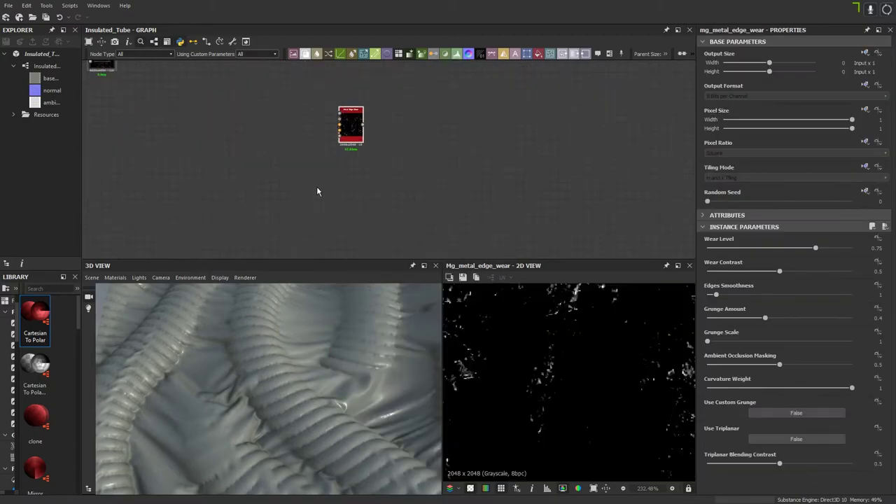
middle_click_drag(317, 187, 452, 236)
left_click_drag(481, 174, 236, 209)
middle_click_drag(236, 209, 362, 208)
left_click_drag(370, 209, 336, 210)
scroll(336, 210, "up", 1)
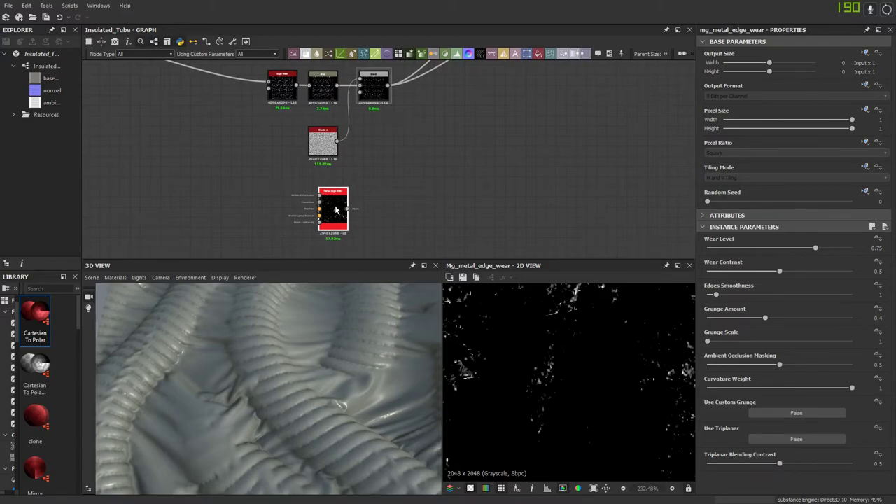
scroll(335, 209, "up", 3)
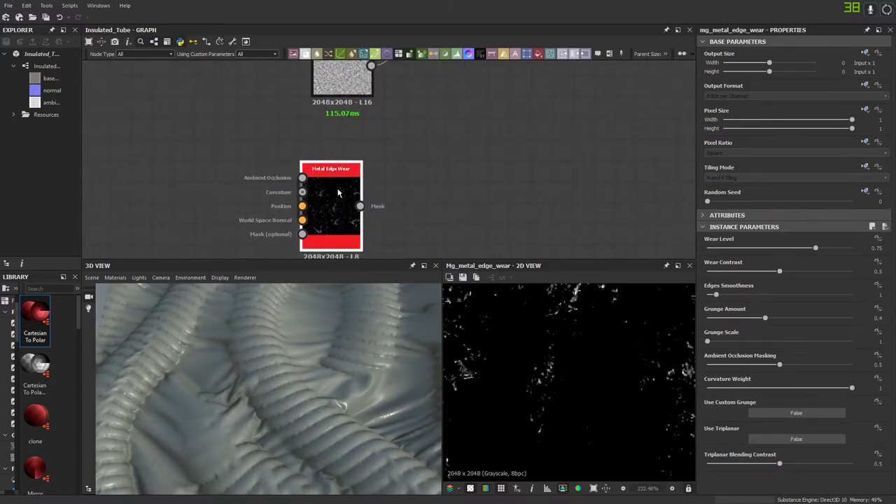
left_click_drag(331, 199, 351, 199)
Step: Connect the final material blend node's Glossiness output to the Metal Edge Wear node's Curvature input
scroll(286, 162, "down", 5)
middle_click_drag(264, 132, 397, 178)
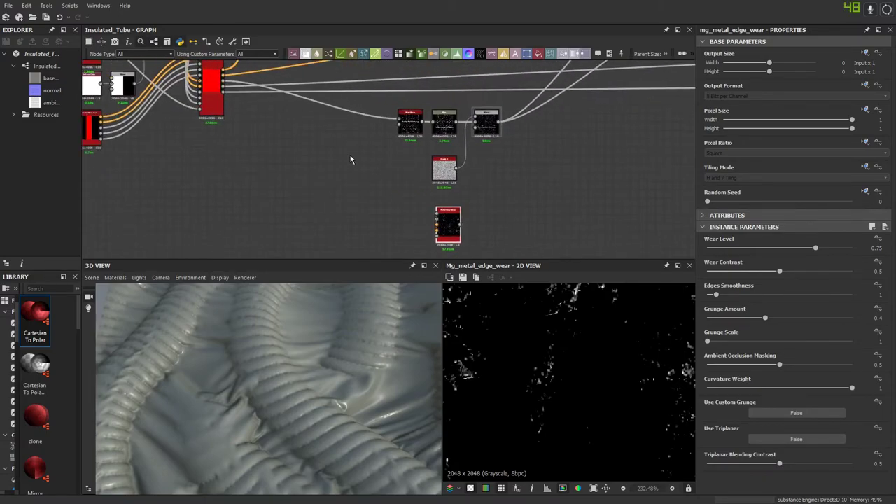
scroll(352, 158, "up", 1)
middle_click_drag(249, 90, 357, 170)
scroll(311, 144, "up", 3)
left_click(302, 146)
scroll(373, 175, "down", 3)
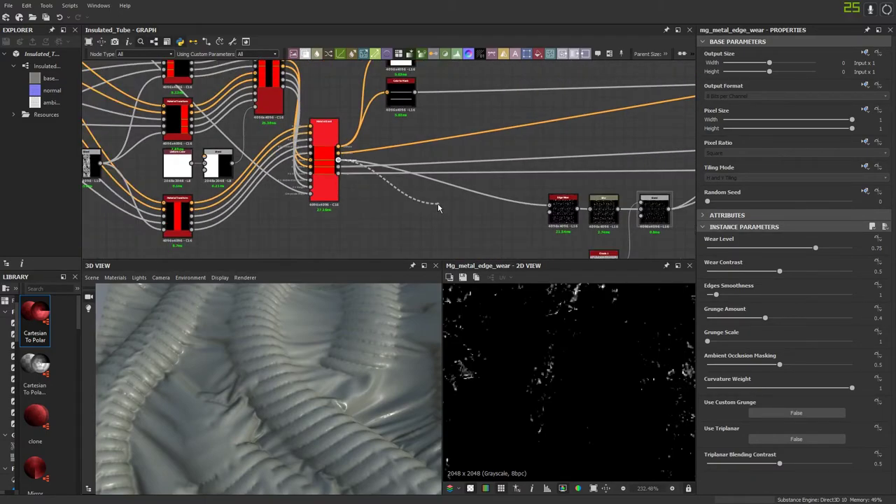
middle_click_drag(438, 205, 331, 91)
left_click_drag(331, 91, 357, 112)
scroll(357, 112, "up", 3)
left_click_drag(357, 112, 450, 141)
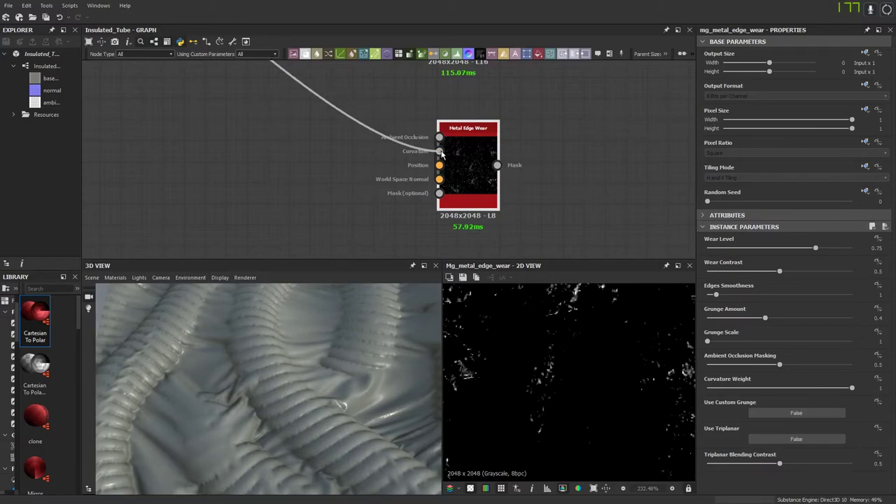
left_click(437, 152)
Step: Connect the final material blend node's Ambient Occlusion output to the Metal Edge Wear node's Ambient Occlusion input
scroll(354, 163, "down", 4)
middle_click_drag(332, 133, 533, 282)
scroll(375, 185, "up", 5)
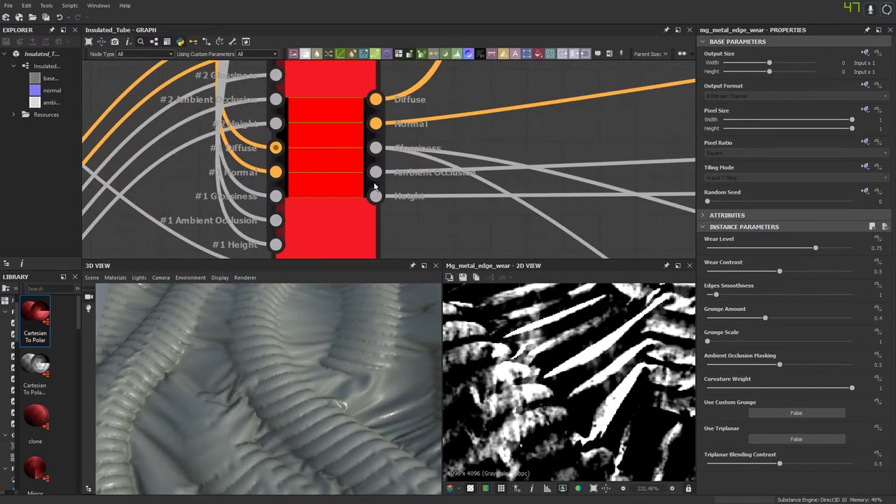
left_click(378, 173)
scroll(378, 175, "down", 5)
middle_click_drag(438, 183, 183, 75)
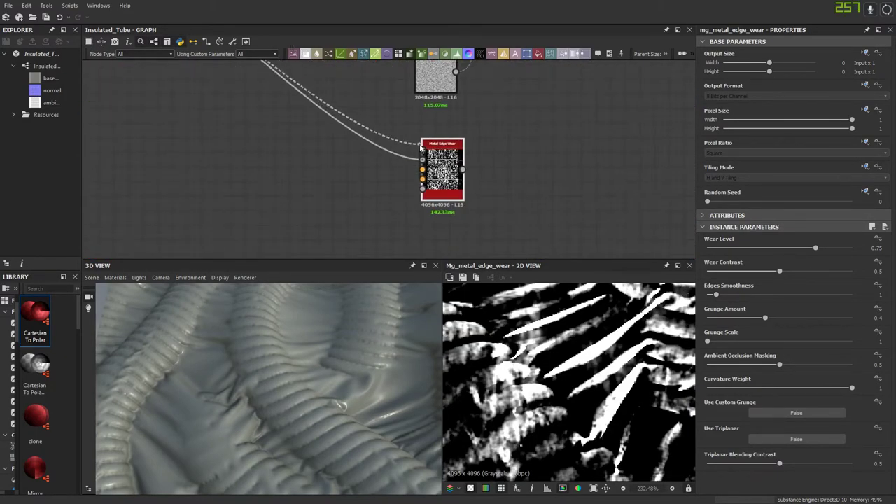
left_click(425, 152)
Step: Examine the Metal Edge Wear mask in the 2D view and the end of the roughness chain in the graph
scroll(566, 318, "down", 12)
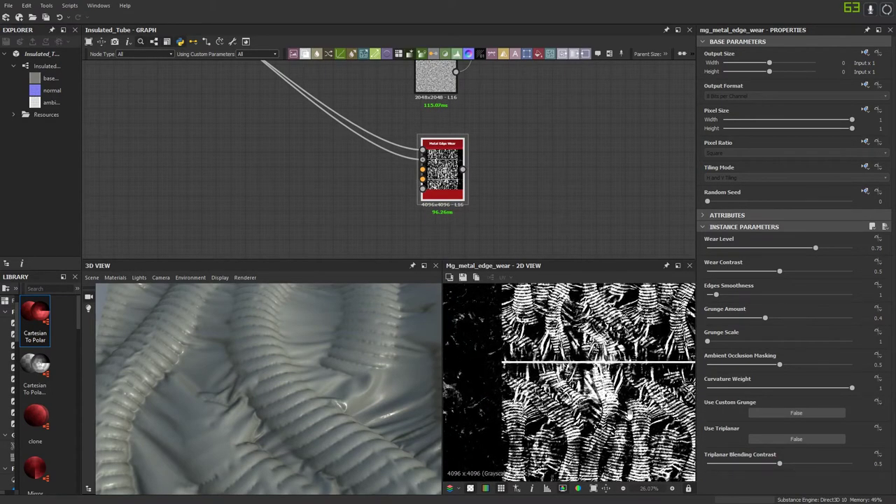
scroll(576, 361, "up", 4)
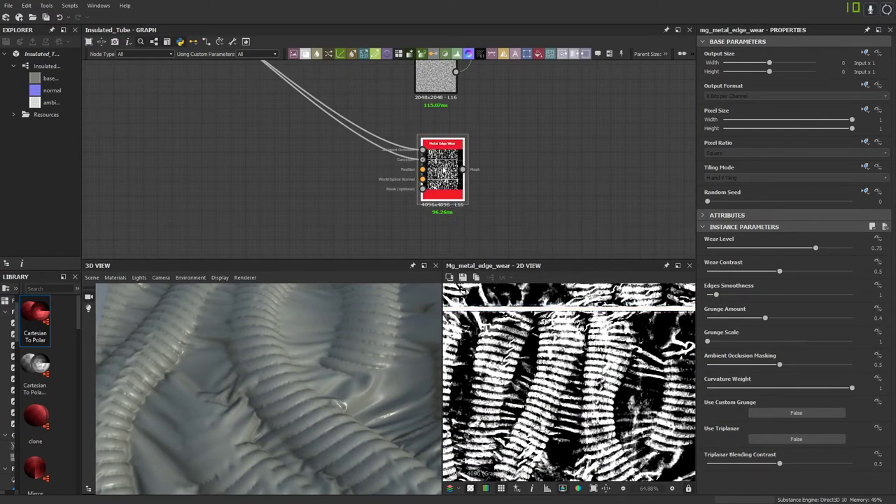
scroll(561, 385, "down", 2)
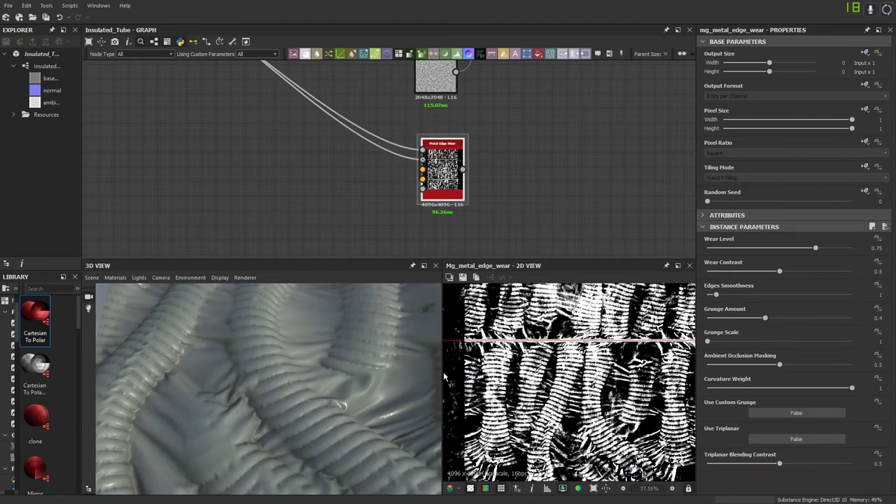
middle_click_drag(473, 79, 351, 156)
scroll(351, 156, "down", 6)
middle_click_drag(435, 113, 361, 175)
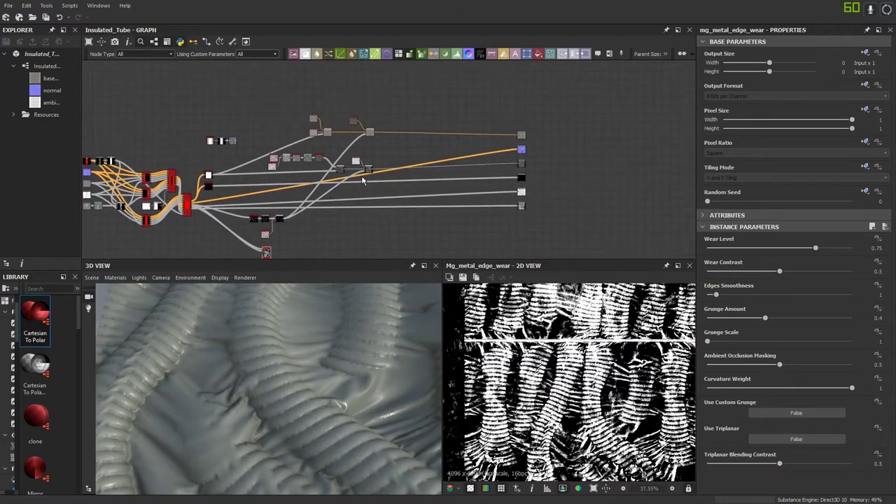
scroll(360, 175, "up", 4)
scroll(360, 176, "up", 2)
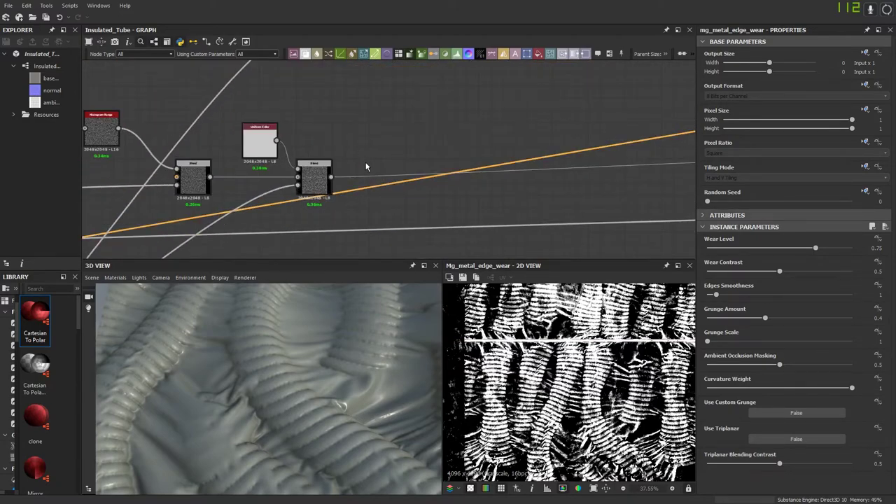
Step: Insert a Blend node into the roughness chain between its last Blend node and the roughness output
left_click(306, 54)
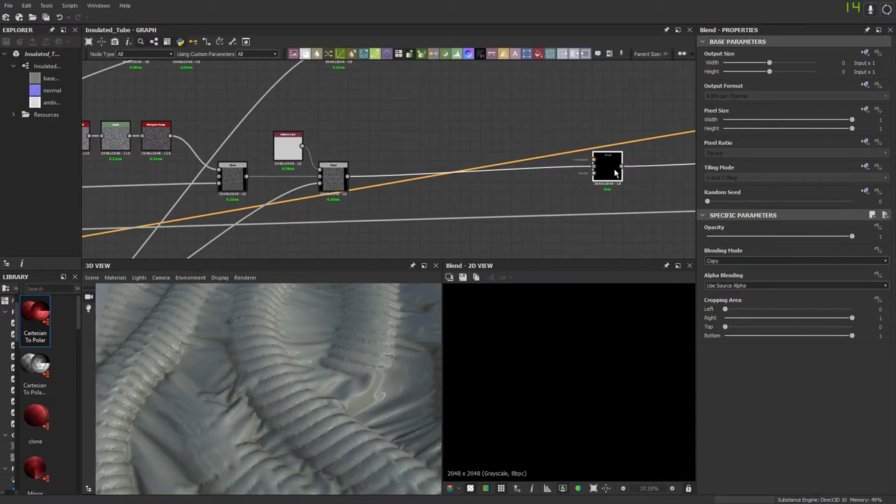
middle_click_drag(476, 203, 486, 116)
scroll(486, 117, "down", 2)
middle_click_drag(320, 136, 356, 183)
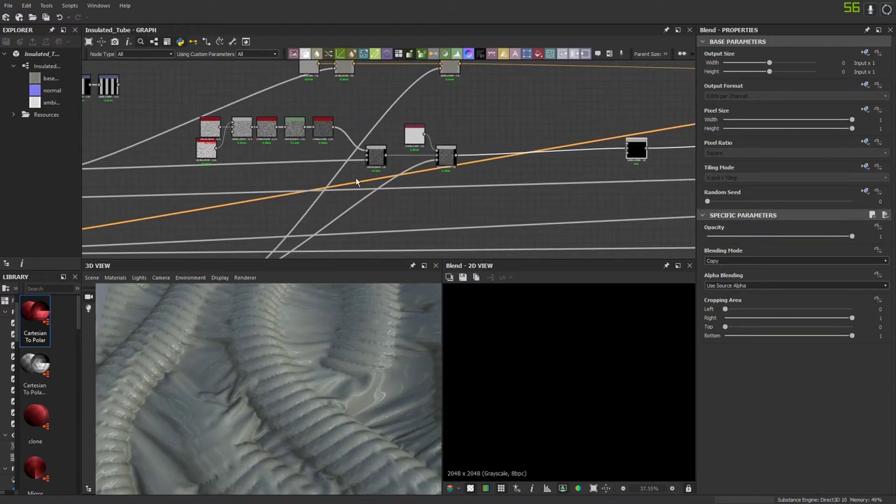
Step: Duplicate the light grey Uniform Color node of the roughness chain and connect the copy to the new Blend node's Foreground input
scroll(370, 173, "up", 4)
middle_click_drag(458, 112, 358, 152)
left_click(358, 150)
key("ctrl+c")
scroll(468, 181, "down", 3)
key("ctrl+v")
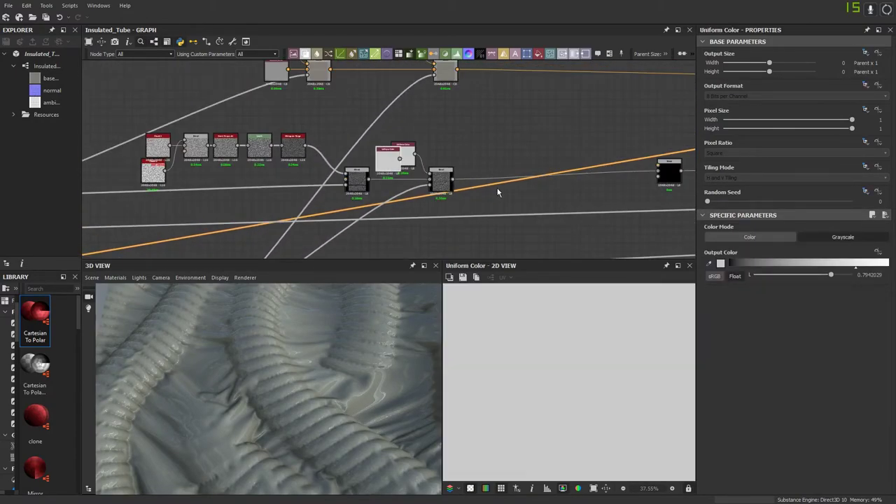
left_click_drag(401, 160, 641, 135)
middle_click_drag(633, 146, 480, 142)
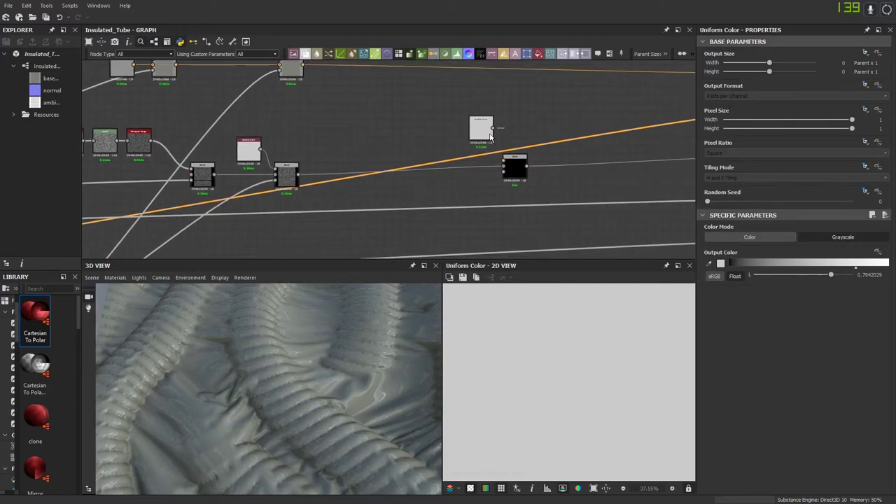
left_click_drag(490, 136, 460, 145)
scroll(347, 196, "down", 3)
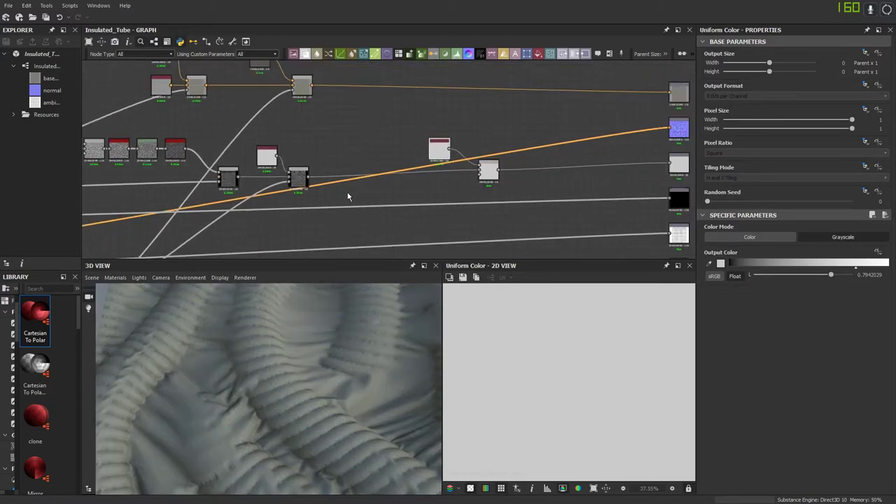
Step: Connect the Metal Edge Wear output to the new roughness Blend node's Opacity input and move the Blend and its Uniform Color closer to the chain
middle_click_drag(339, 187, 462, 100)
scroll(262, 185, "up", 3)
middle_click_drag(280, 255, 294, 193)
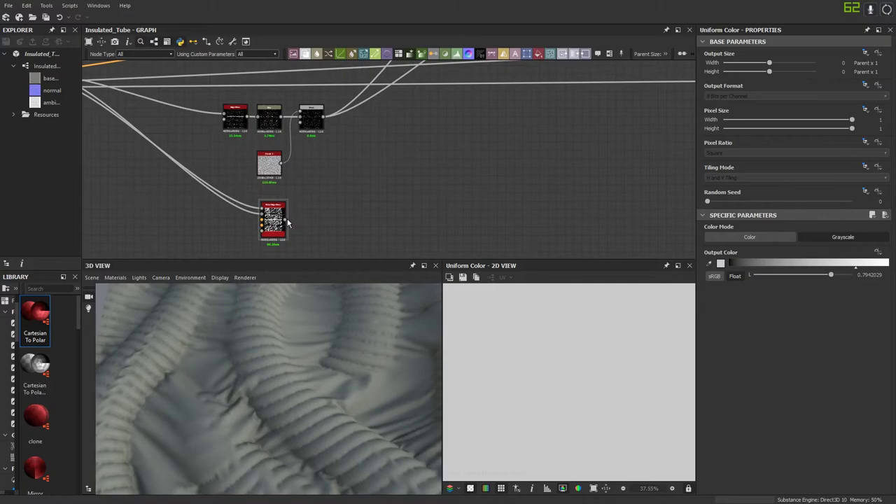
scroll(515, 178, "down", 5)
middle_click_drag(598, 133, 502, 205)
scroll(500, 208, "up", 5)
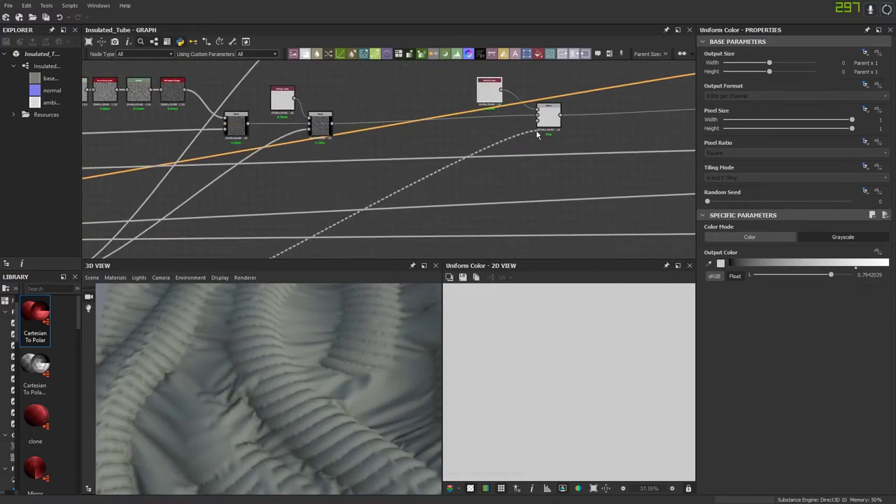
left_click(539, 124)
middle_click_drag(546, 128, 508, 180)
left_click_drag(533, 188, 455, 144)
left_click_drag(516, 173, 439, 171)
Step: Insert a Blend node into the base color chain between its last Blend node and the base color output
left_click(439, 118)
middle_click_drag(427, 91, 403, 152)
scroll(389, 126, "up", 1)
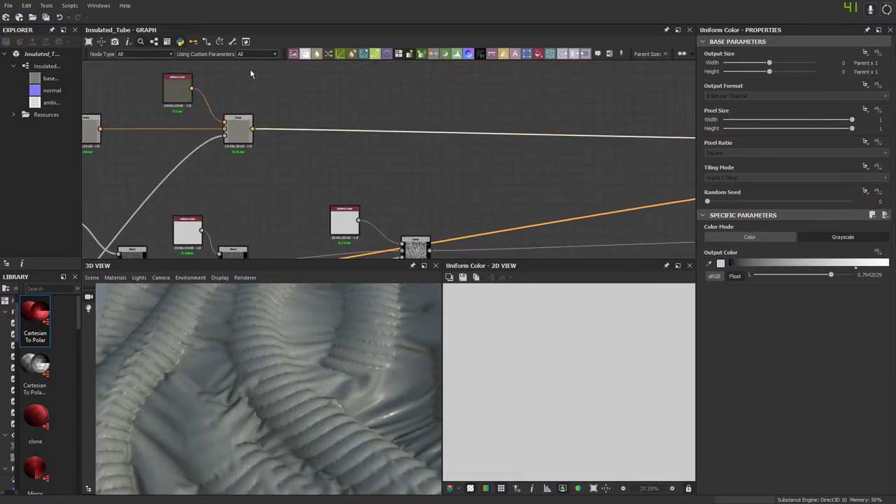
left_click(304, 55)
Step: Duplicate the olive-grey Uniform Color node and connect the copy to the new base color Blend node's Foreground input
left_click(178, 95)
key("ctrl+c")
key("ctrl+v")
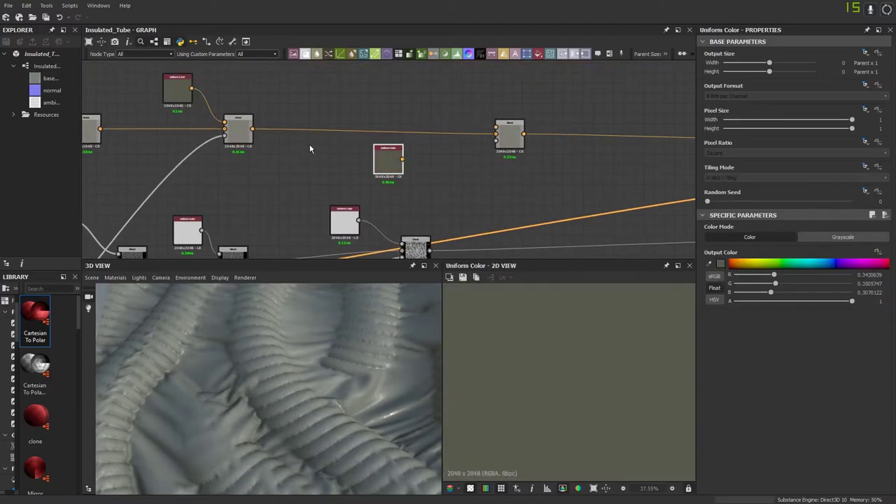
left_click_drag(392, 163, 429, 91)
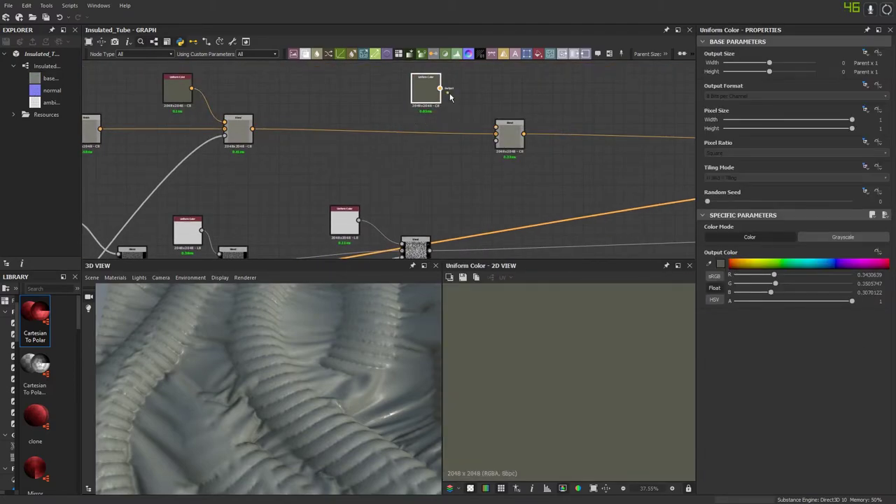
left_click_drag(499, 124, 497, 127)
Step: Connect the Metal Edge Wear output to the new base color Blend node's Opacity input and preview that Blend in the 2D view
scroll(470, 134, "down", 5)
middle_click_drag(382, 187, 474, 84)
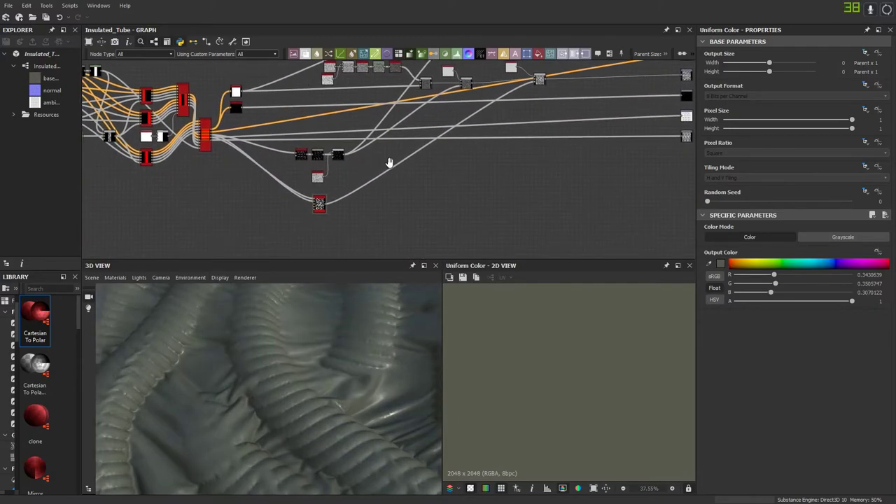
middle_click_drag(390, 164, 420, 123)
scroll(369, 150, "up", 3)
scroll(403, 170, "down", 4)
left_click_drag(348, 172, 419, 190)
middle_click_drag(545, 126, 423, 210)
scroll(420, 190, "up", 5)
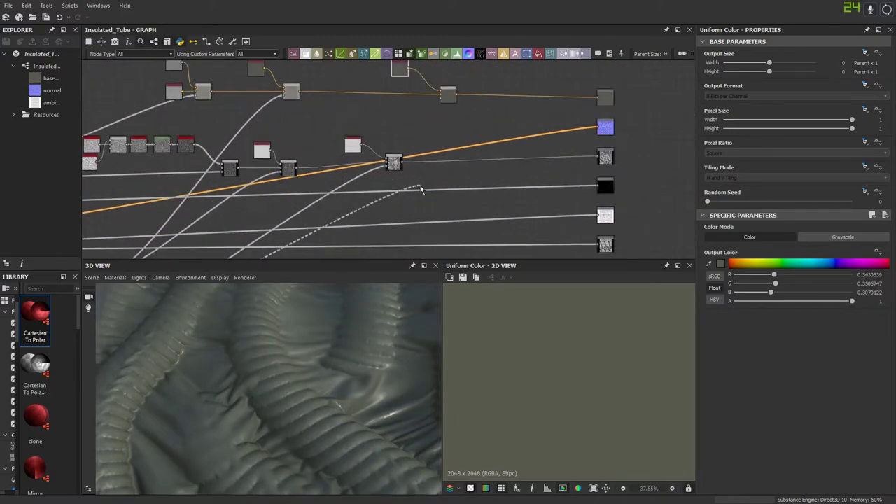
left_click_drag(420, 190, 408, 203)
middle_click_drag(427, 149, 408, 202)
left_click_drag(408, 203, 425, 118)
middle_click_drag(422, 149, 443, 215)
left_click(396, 150)
double_click(455, 179)
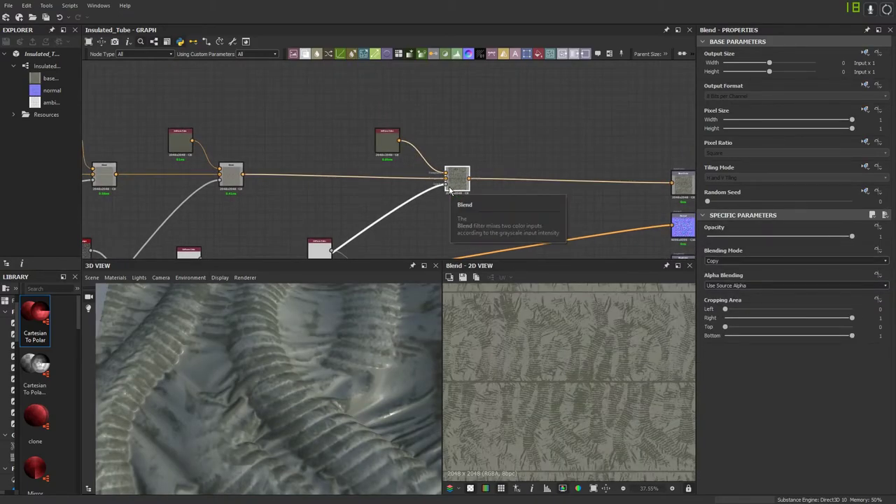
Step: Set the output color of the Uniform Color node feeding the final base color Blend to neutral grey #6b6b6b
left_click(387, 140)
left_click(721, 264)
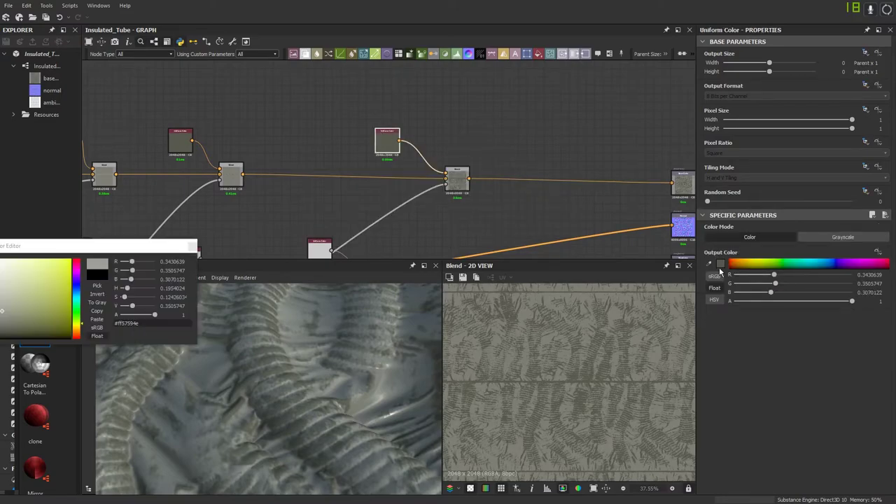
left_click_drag(3, 299, 0, 305)
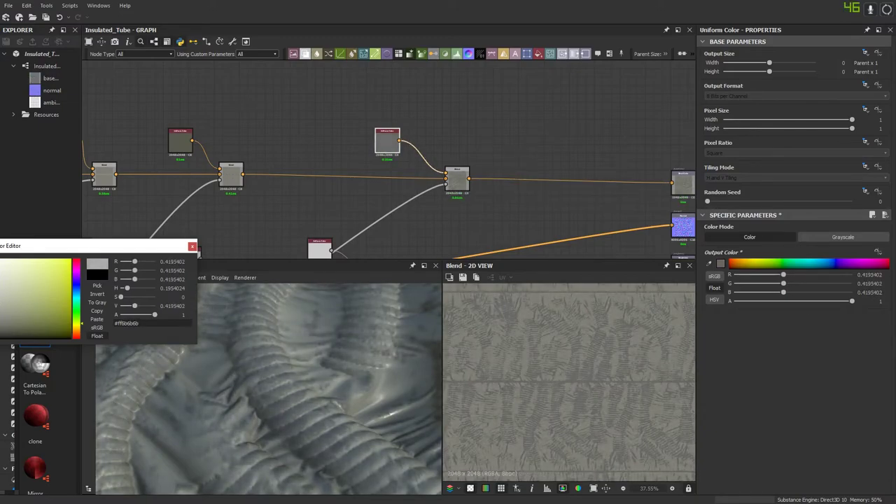
left_click(193, 247)
Step: Set the edge-wear Uniform Color node to a faintly reddish grey with R about 0.414 and G and B about 0.399
scroll(267, 370, "down", 5)
left_click_drag(268, 371, 249, 387)
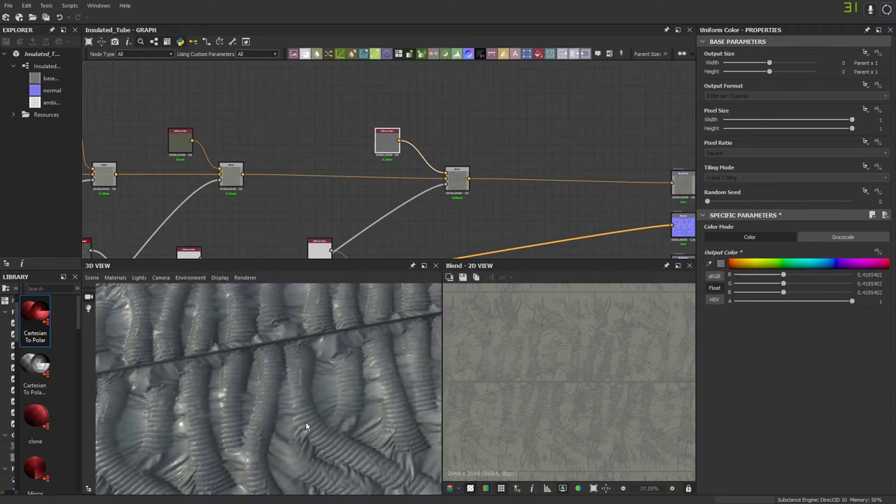
left_click_drag(305, 421, 223, 354)
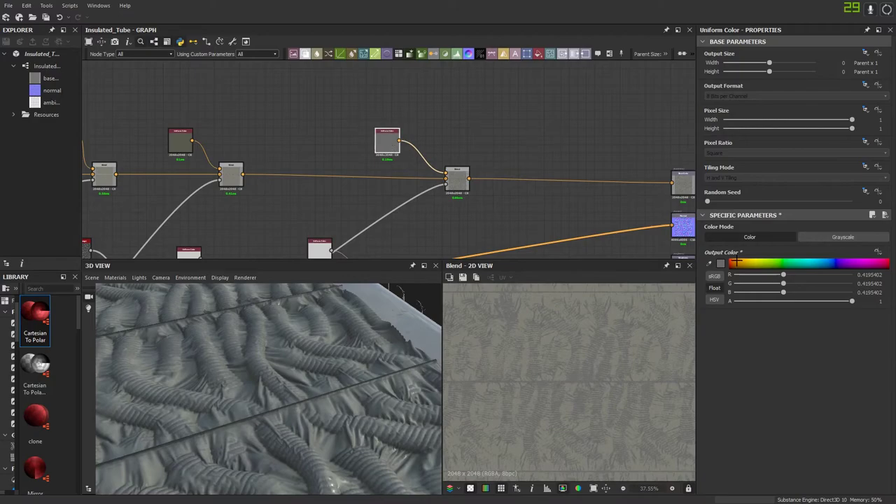
left_click(720, 264)
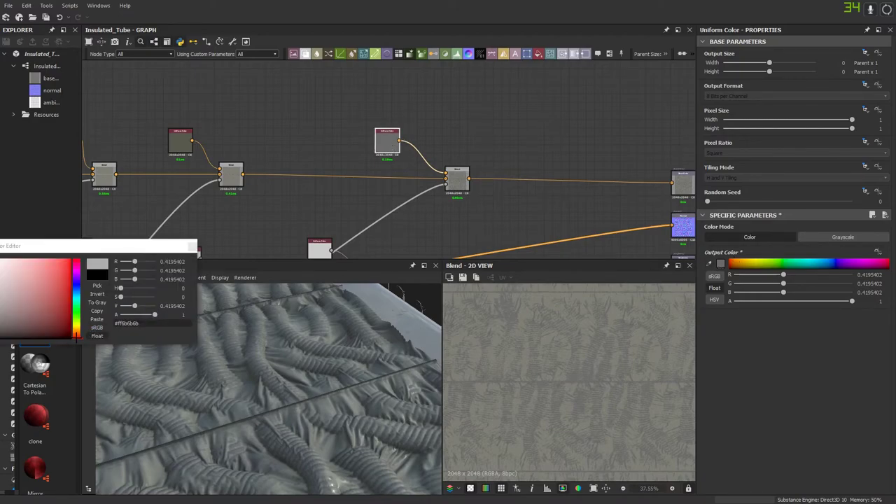
left_click_drag(15, 308, 1, 303)
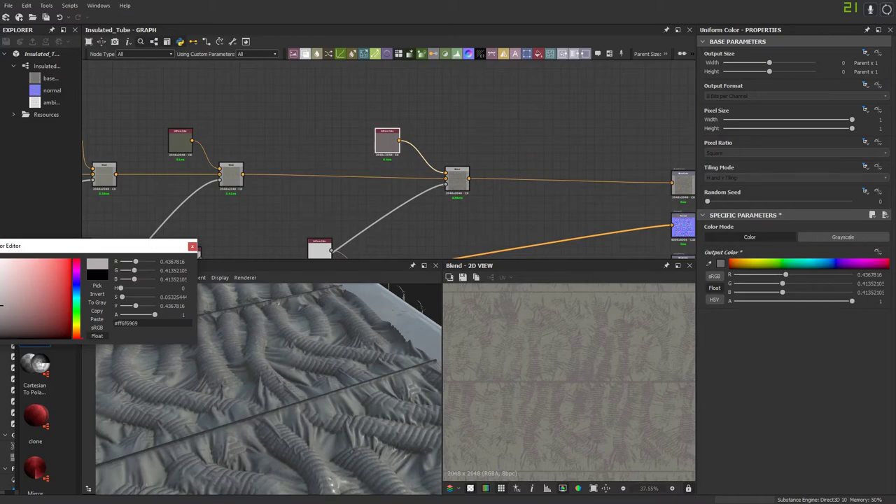
left_click_drag(1, 303, 1, 305)
left_click(192, 248)
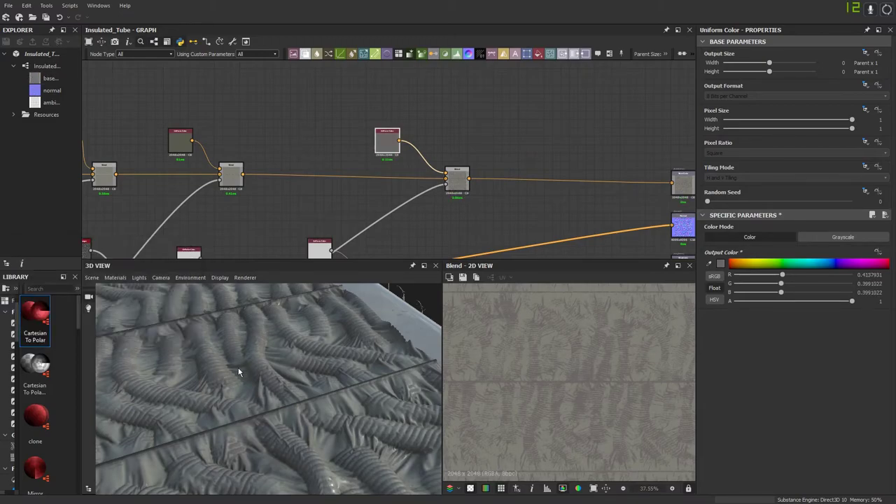
Step: Move the final base color Blend node and its Uniform Color node so they line up above the final roughness Blend
left_click_drag(238, 371, 315, 392)
scroll(315, 390, "up", 5)
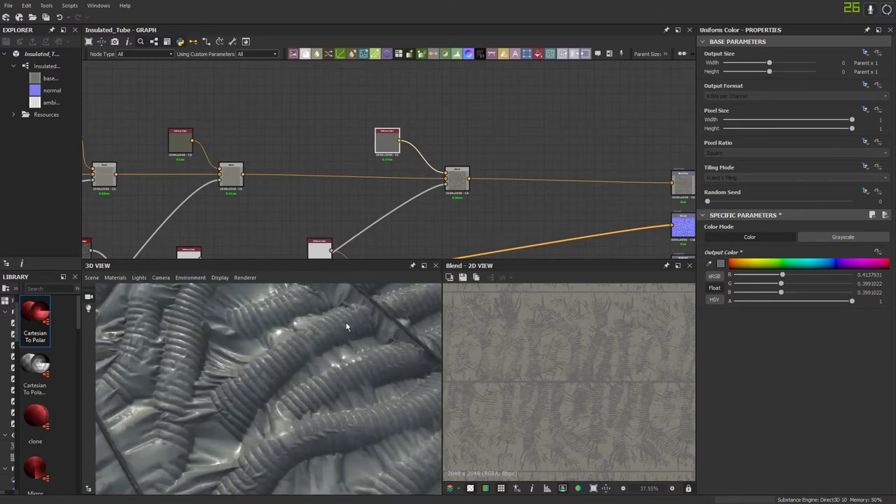
scroll(397, 112, "down", 5)
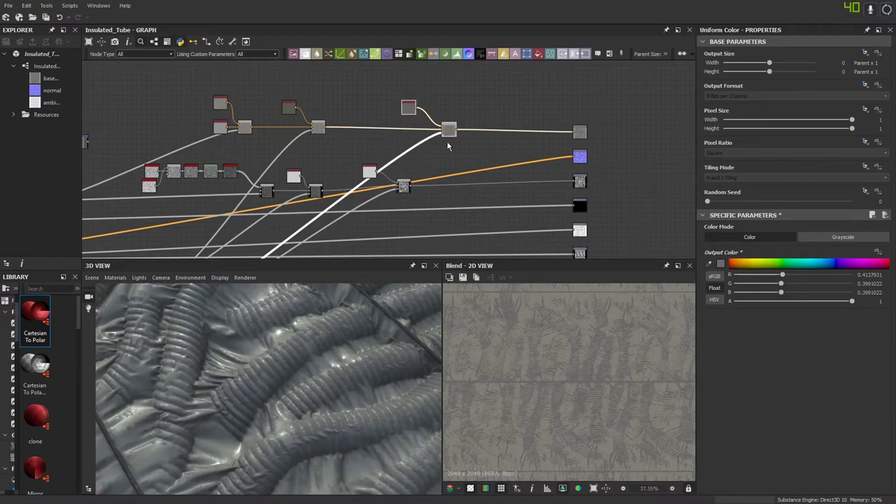
left_click_drag(450, 134, 403, 135)
scroll(401, 134, "up", 5)
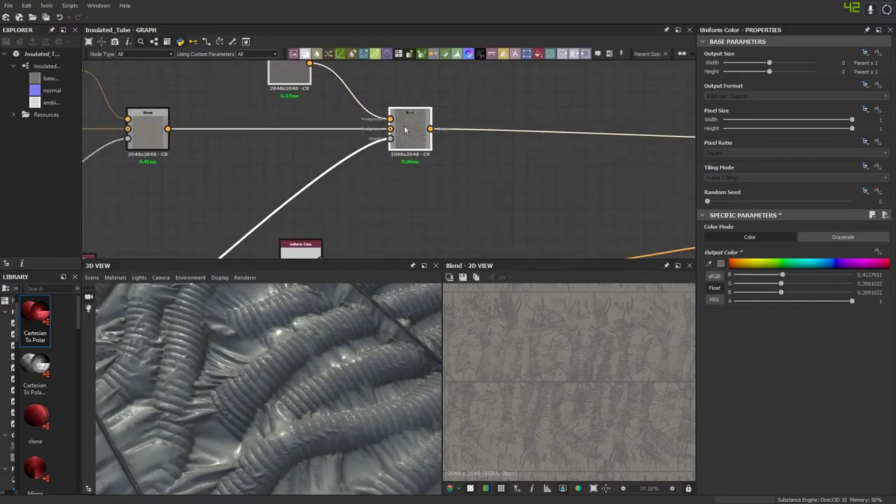
left_click(428, 208)
scroll(427, 208, "down", 4)
middle_click_drag(429, 198, 436, 155)
scroll(259, 336, "down", 4)
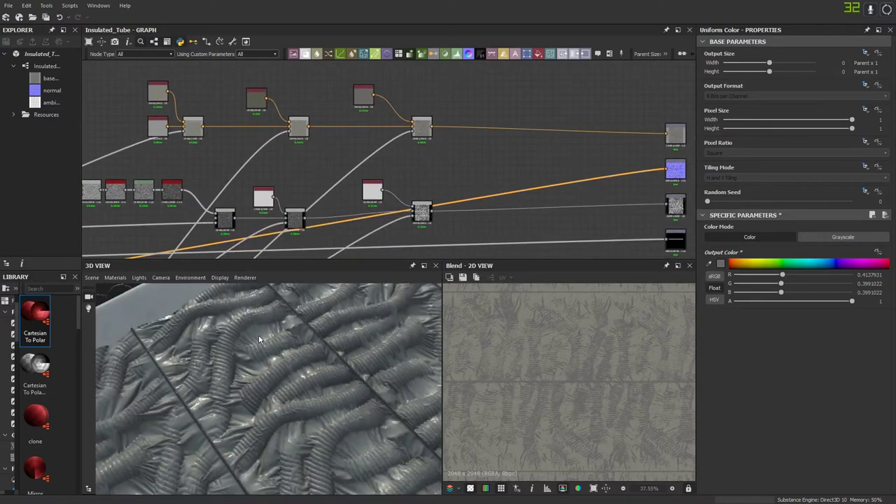
Step: Preview the Metal Edge Wear mask and set its Grunge Scale to 5 and Grunge Amount to 0.47
left_click_drag(259, 336, 226, 390)
scroll(226, 385, "up", 6)
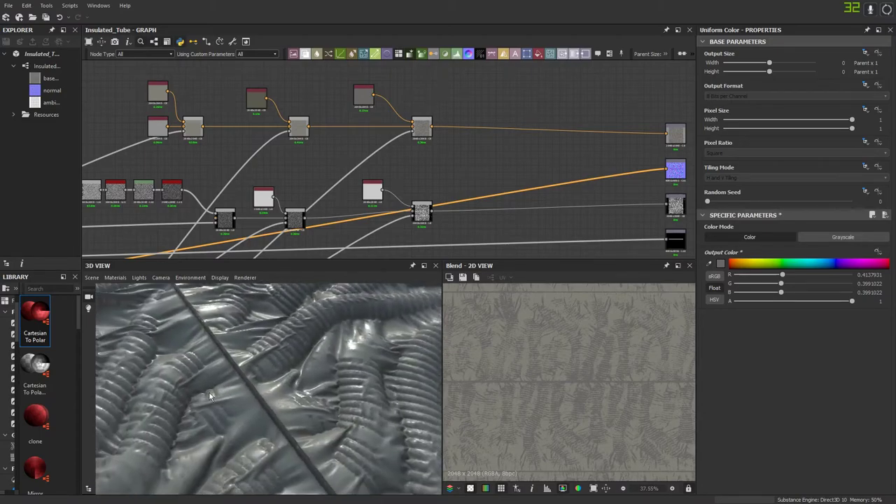
scroll(228, 385, "up", 2)
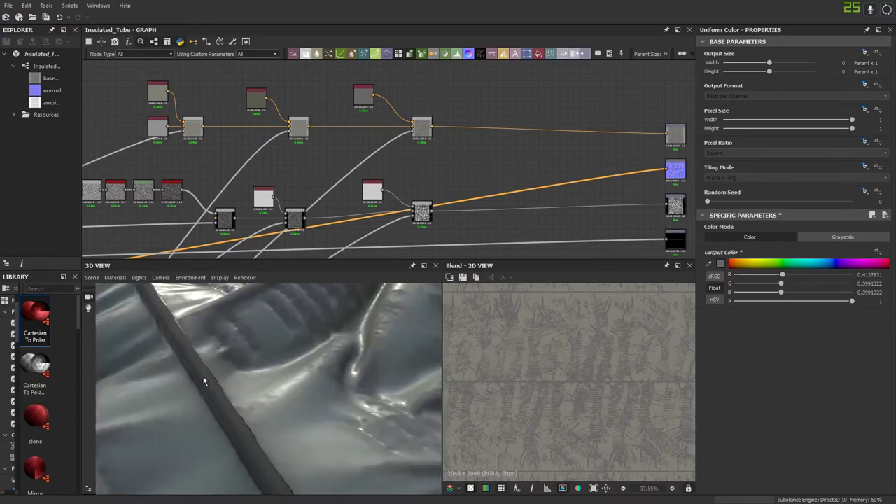
scroll(375, 207, "down", 3)
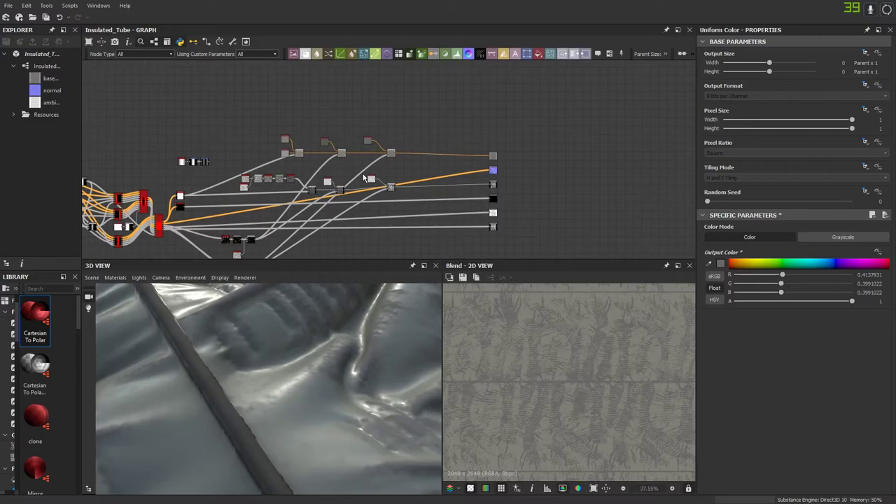
middle_click_drag(327, 254, 492, 138)
scroll(412, 203, "up", 5)
middle_click_drag(326, 176, 479, 196)
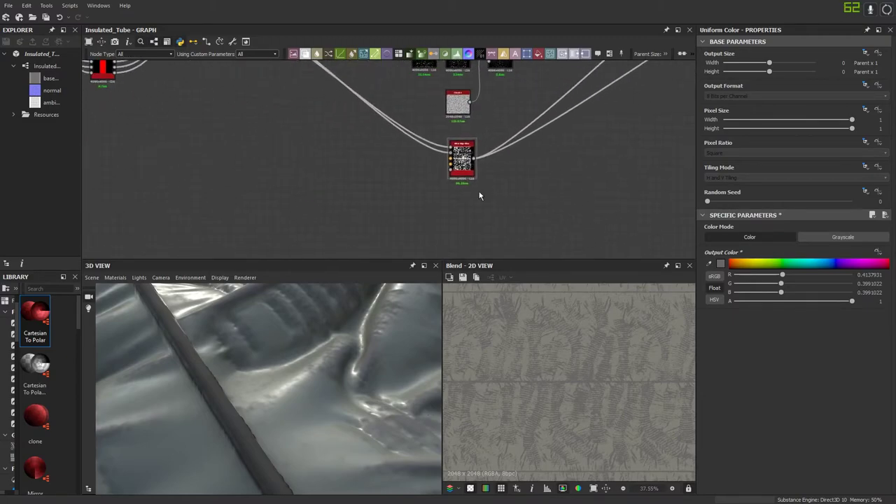
double_click(460, 166)
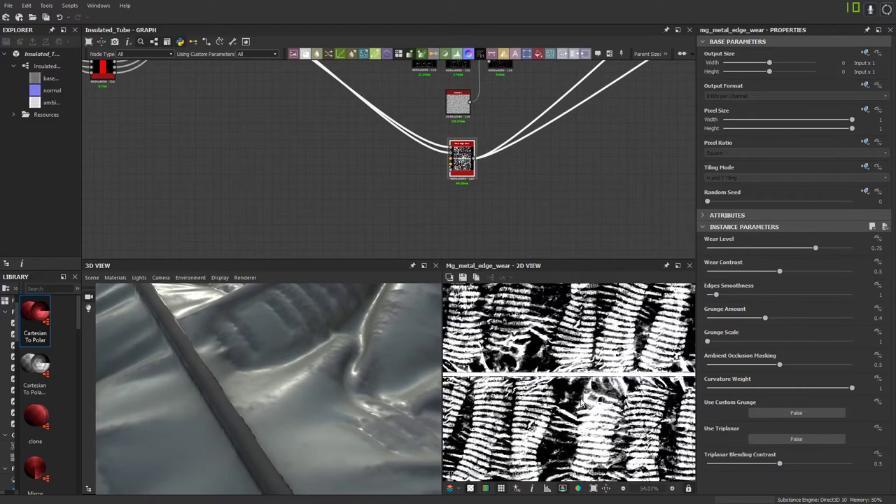
scroll(594, 357, "up", 4)
middle_click_drag(594, 358, 602, 339)
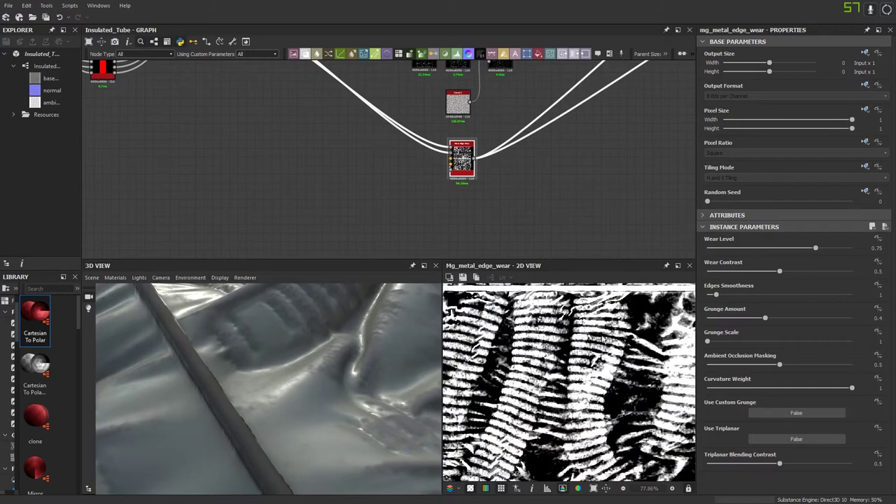
left_click_drag(789, 319, 796, 319)
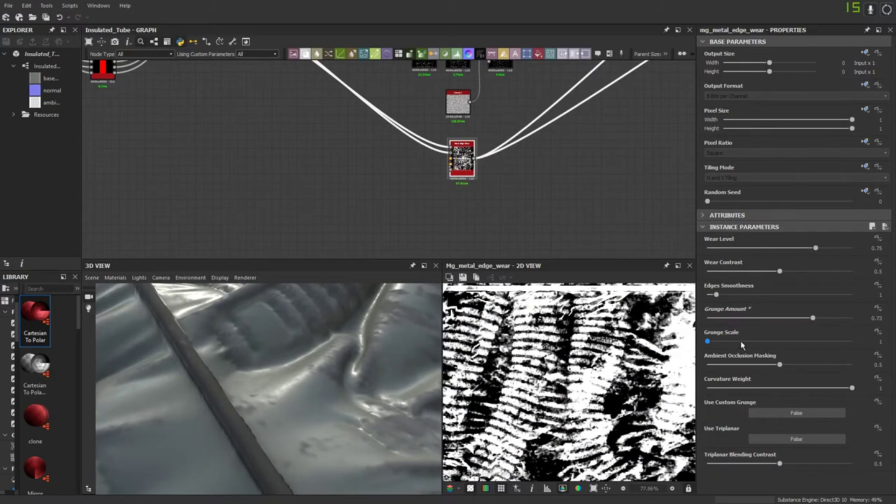
mouse_move(742, 343)
left_mouse_down()
mouse_move(786, 343)
mouse_move(750, 339)
left_mouse_up()
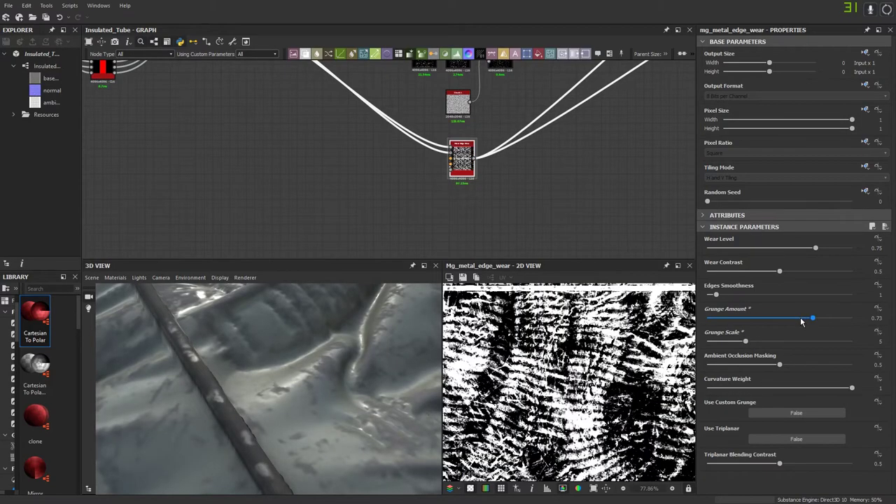
left_click_drag(811, 318, 779, 320)
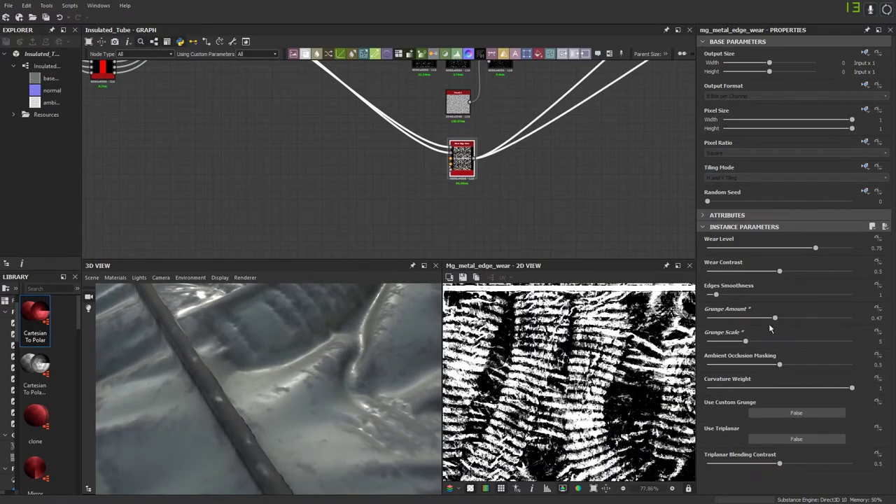
Step: Examine the edge wear across the tubes in the 3D view and the ends of the base color and roughness chains
scroll(551, 378, "down", 3)
scroll(352, 361, "down", 6)
left_click_drag(352, 364, 245, 353)
scroll(269, 359, "down", 6)
scroll(366, 150, "down", 4)
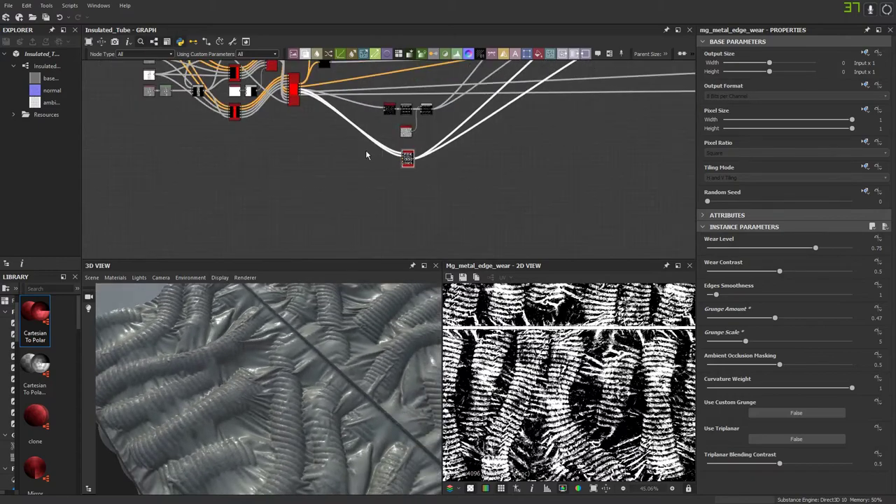
scroll(507, 130, "up", 5)
left_click_drag(524, 103, 496, 139)
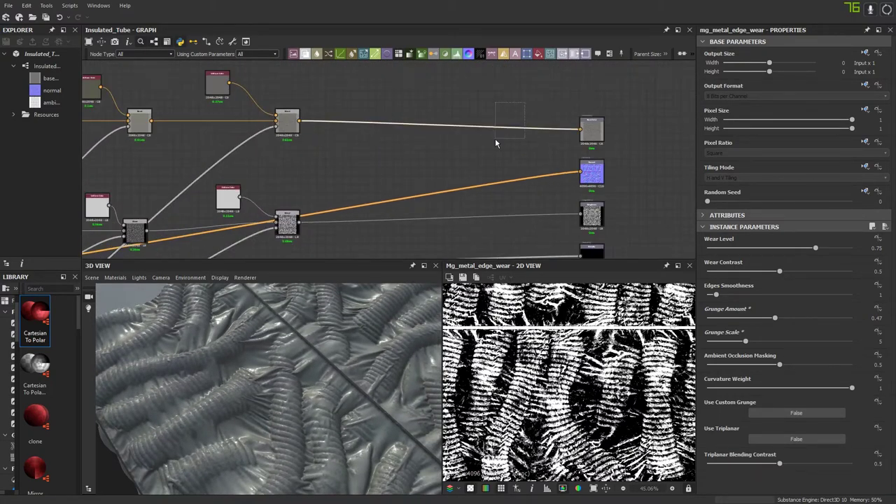
Step: Insert a Blend node in the base color link just before the Base Color output, and preview that output
left_click_drag(425, 135, 524, 139)
scroll(525, 139, "up", 3)
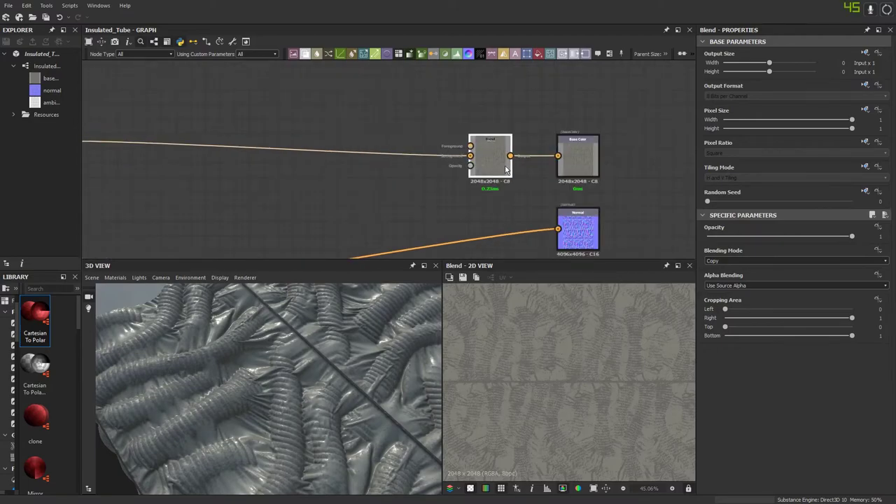
left_click(578, 167)
scroll(577, 375, "up", 3)
scroll(576, 374, "up", 1)
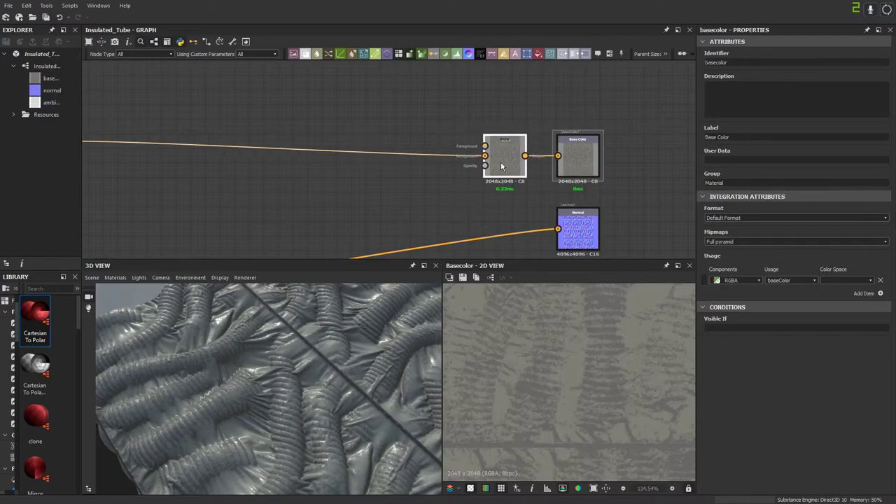
Step: Add a Curvature node between the end of the base color chain and the Normal output link
scroll(484, 138, "down", 3)
scroll(484, 139, "down", 3)
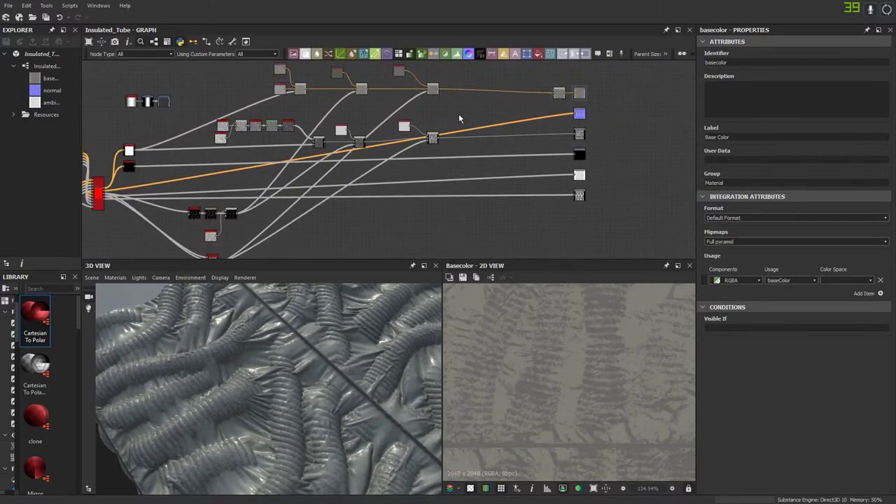
key("space")
type("curva")
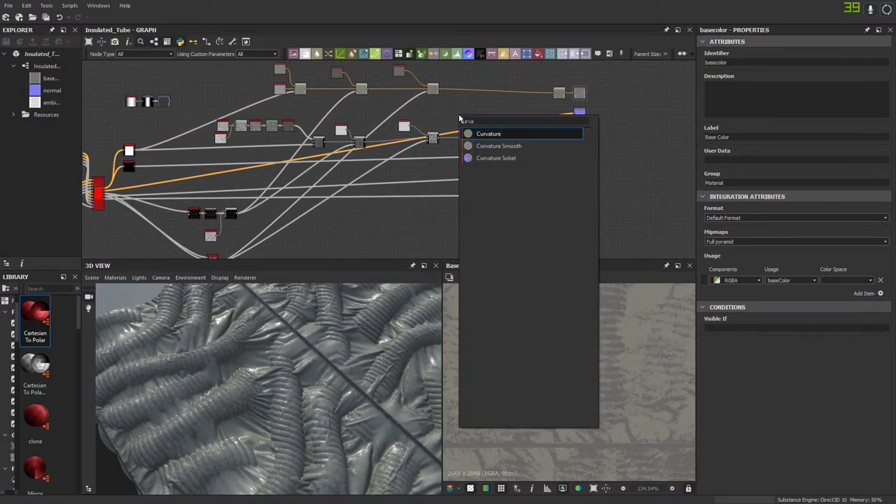
left_click(477, 135)
scroll(467, 120, "up", 5)
middle_click_drag(468, 120, 530, 167)
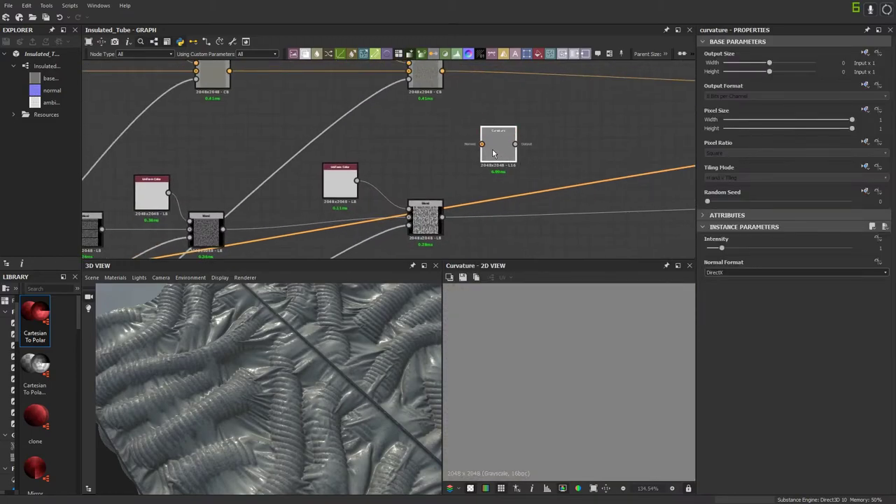
left_click_drag(492, 150, 492, 126)
Step: Add a Curvature Smooth node and place it directly below the Curvature node
key("space")
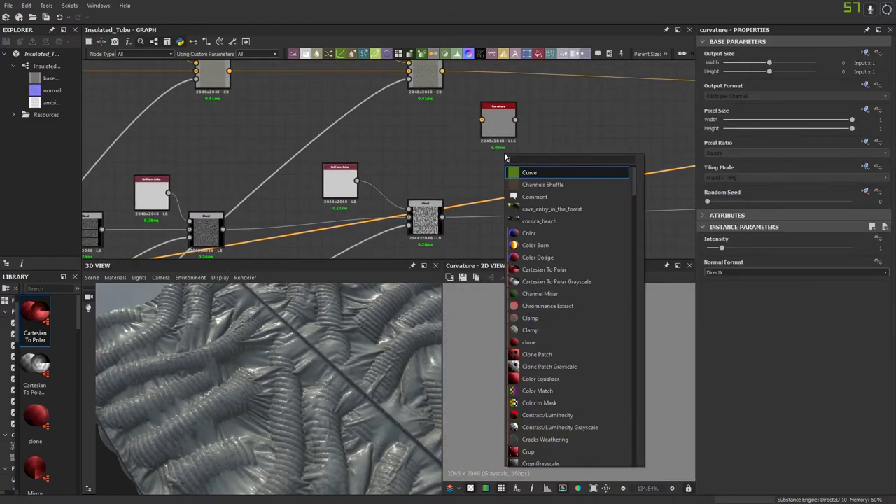
type("curvat")
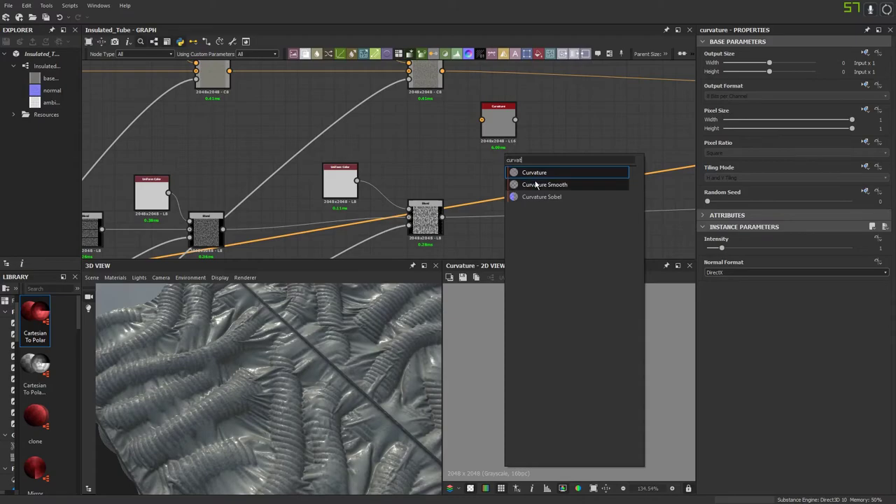
left_click(532, 185)
left_click_drag(502, 151, 501, 165)
scroll(501, 165, "down", 1)
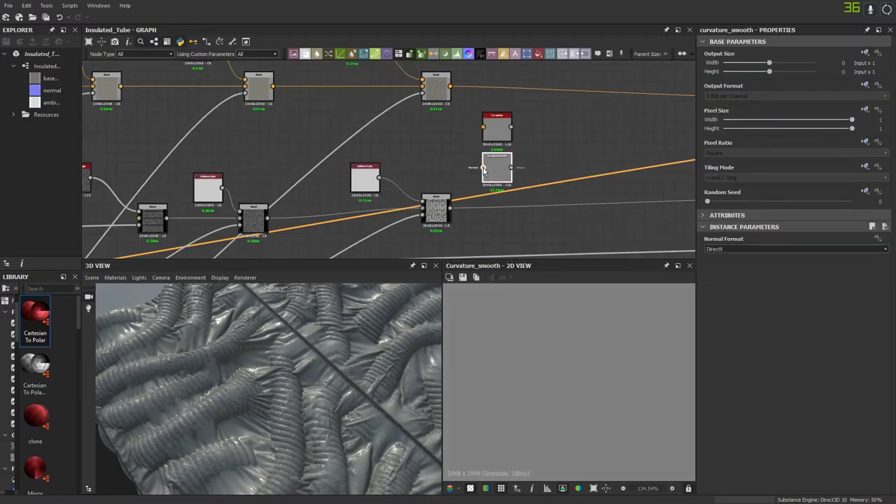
middle_click_drag(404, 201, 556, 112)
scroll(556, 112, "down", 6)
middle_click_drag(356, 154, 375, 155)
scroll(267, 174, "up", 5)
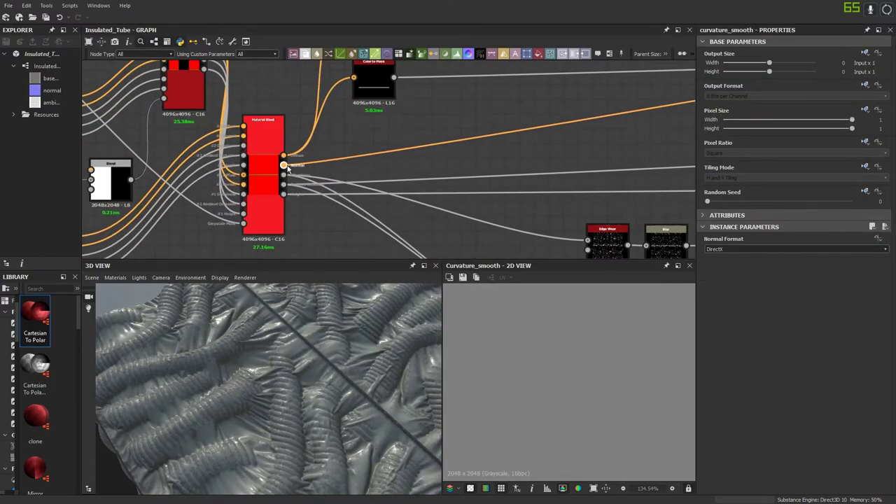
left_click(285, 166)
scroll(288, 168, "down", 4)
middle_click_drag(482, 146, 336, 212)
scroll(580, 184, "up", 3)
scroll(580, 184, "down", 4)
middle_click_drag(686, 161, 396, 195)
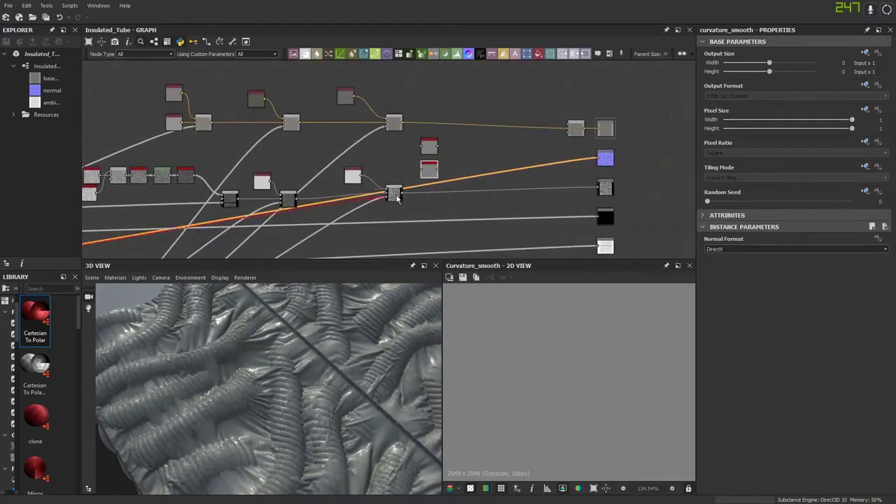
left_click(421, 171)
Step: Connect the final Material Blend's Normal output to the Curvature Smooth node's input
middle_click_drag(85, 237, 347, 161)
scroll(196, 184, "up", 3)
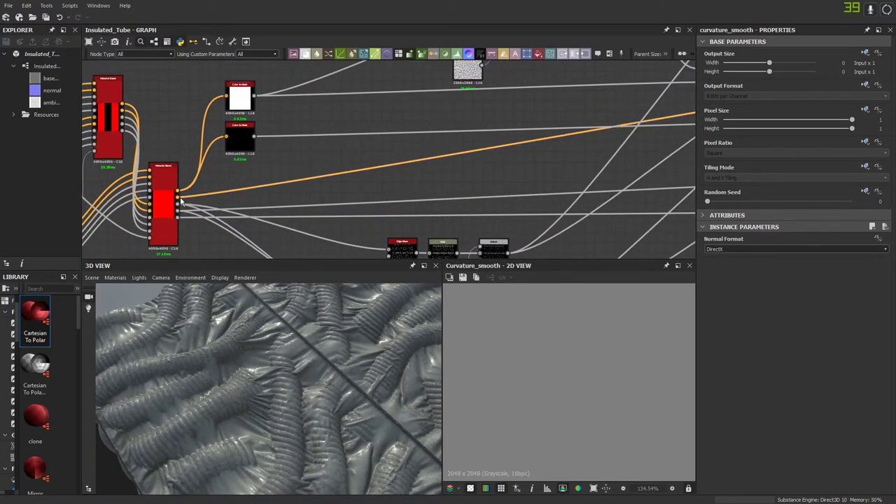
left_click(179, 198)
scroll(315, 212, "down", 5)
middle_click_drag(501, 166, 302, 194)
scroll(359, 200, "up", 5)
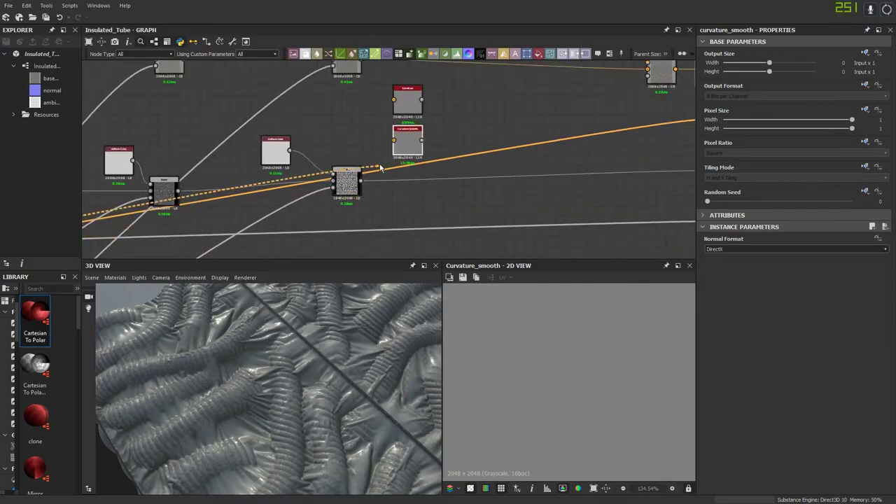
left_click_drag(380, 168, 393, 141)
Step: Connect the final Material Blend's Normal output to the Curvature node's input as well
scroll(300, 177, "down", 3)
scroll(266, 188, "up", 2)
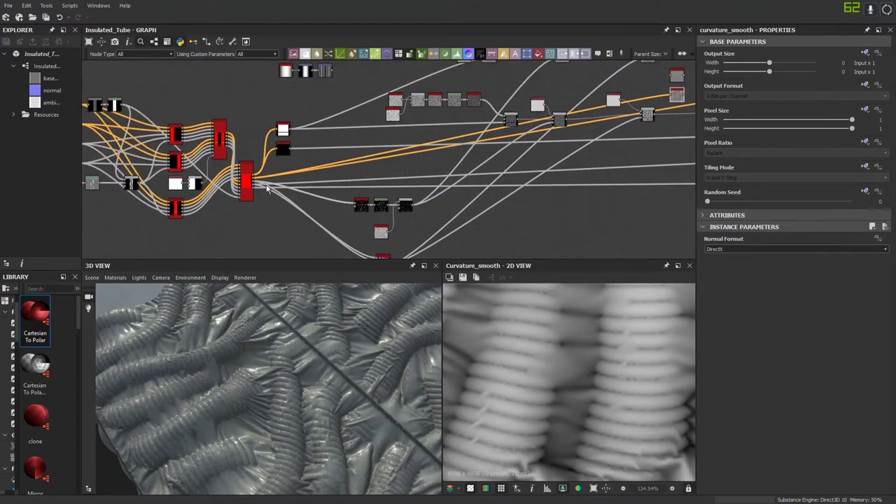
scroll(266, 188, "up", 4)
scroll(286, 166, "down", 3)
left_click_drag(286, 166, 540, 160)
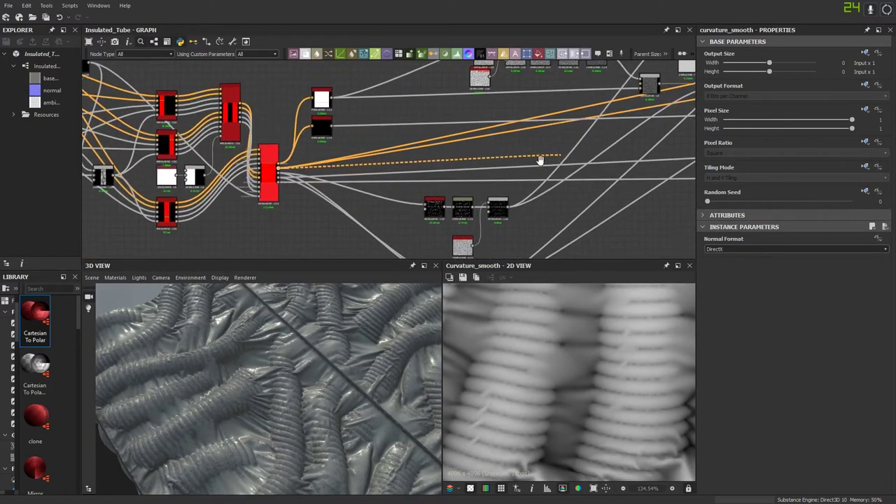
middle_click_drag(540, 159, 332, 206)
scroll(539, 138, "up", 4)
scroll(539, 138, "down", 1)
middle_click_drag(539, 138, 291, 218)
middle_click_drag(414, 171, 300, 192)
left_click(402, 123)
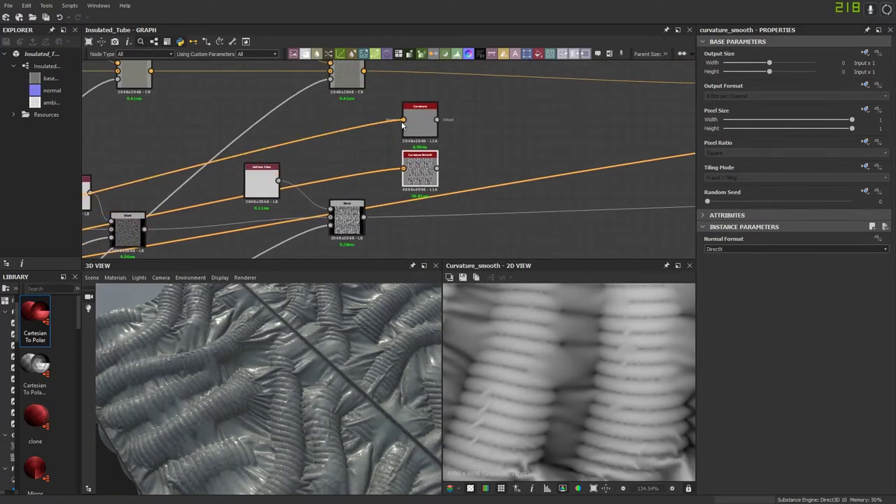
Step: Preview the Curvature node and set its Intensity to 2.93
double_click(413, 125)
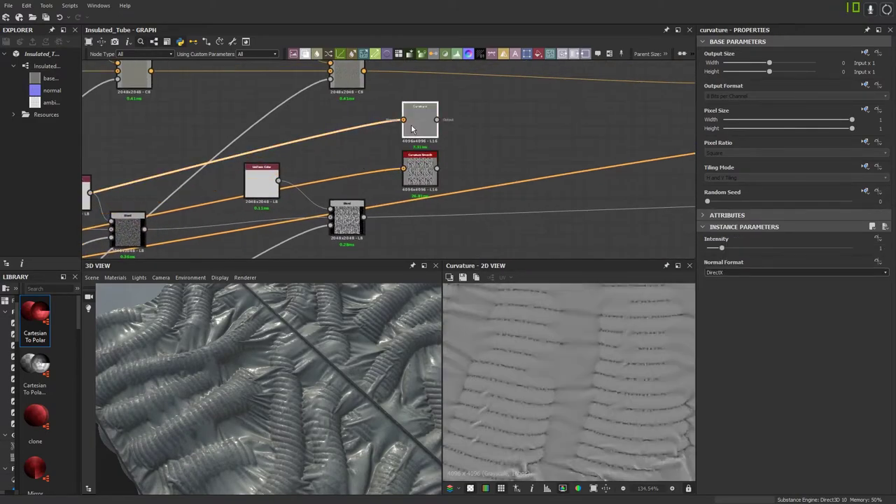
scroll(563, 390, "down", 4)
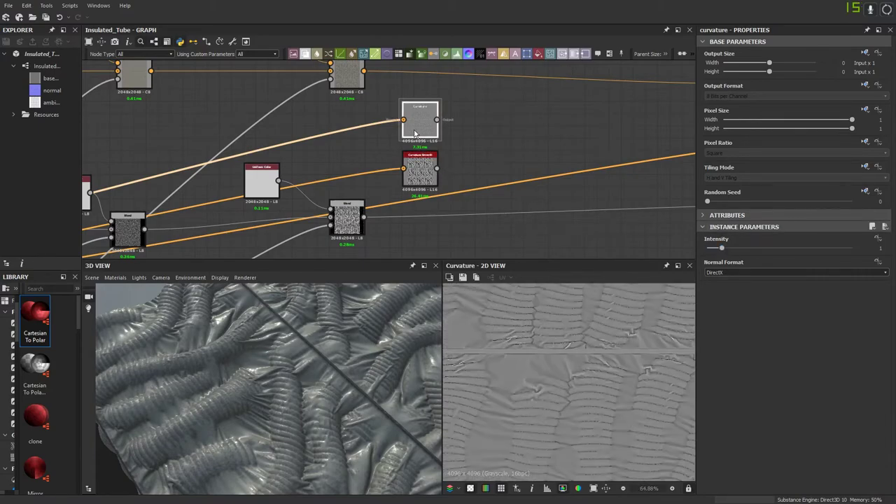
left_click_drag(721, 247, 749, 249)
scroll(545, 404, "up", 5)
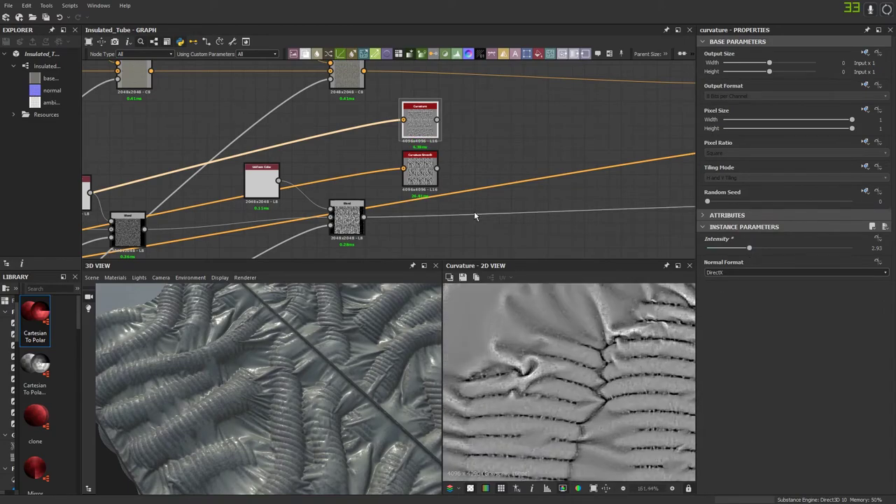
Step: Preview the Curvature Smooth map and examine its tube and fold shading up close and tiled
double_click(420, 171)
scroll(547, 377, "down", 5)
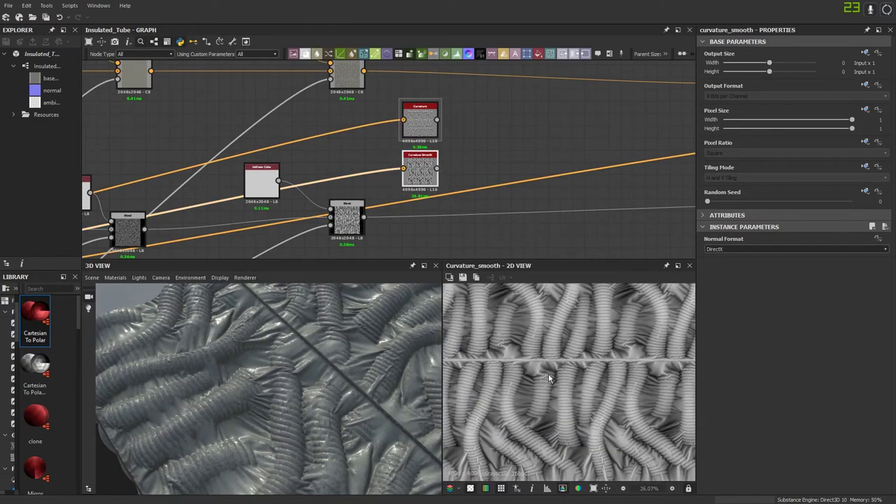
scroll(559, 398, "up", 4)
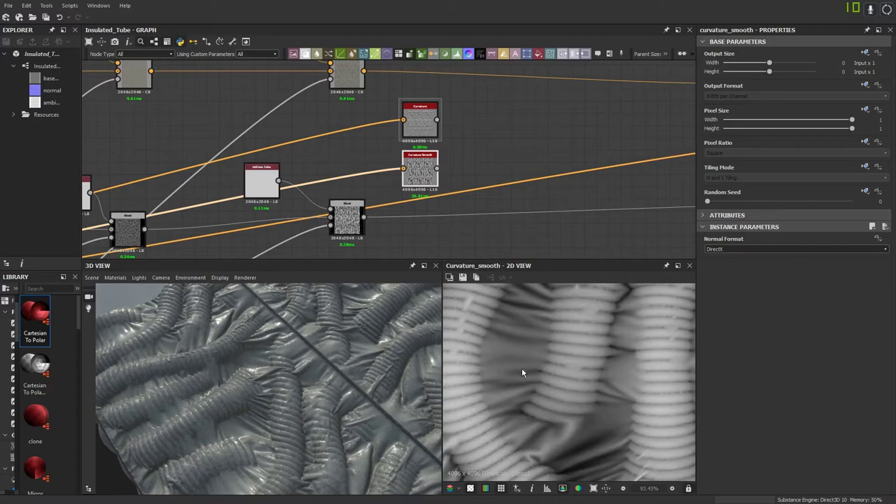
scroll(522, 372, "down", 5)
middle_click_drag(504, 404, 563, 386)
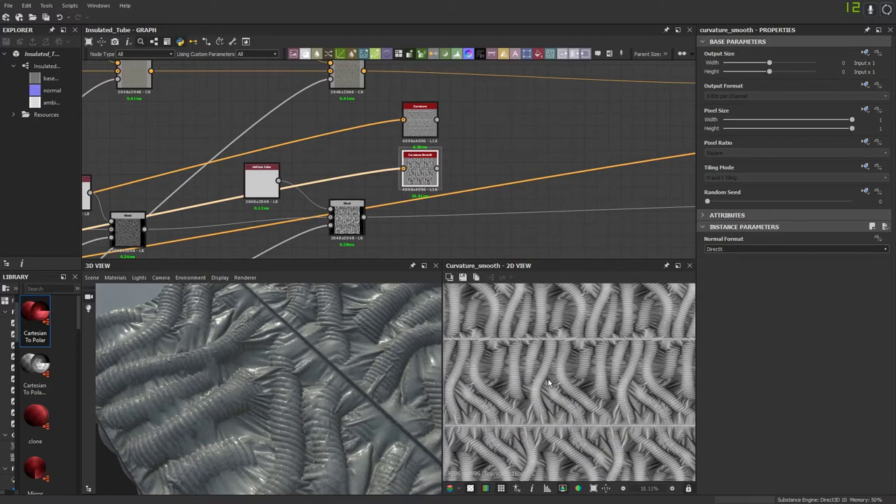
Step: Add a Gradient Map node after the Curvature Smooth node to convert its output to color
middle_click_drag(474, 140, 409, 178)
left_click(409, 179)
left_click(353, 209)
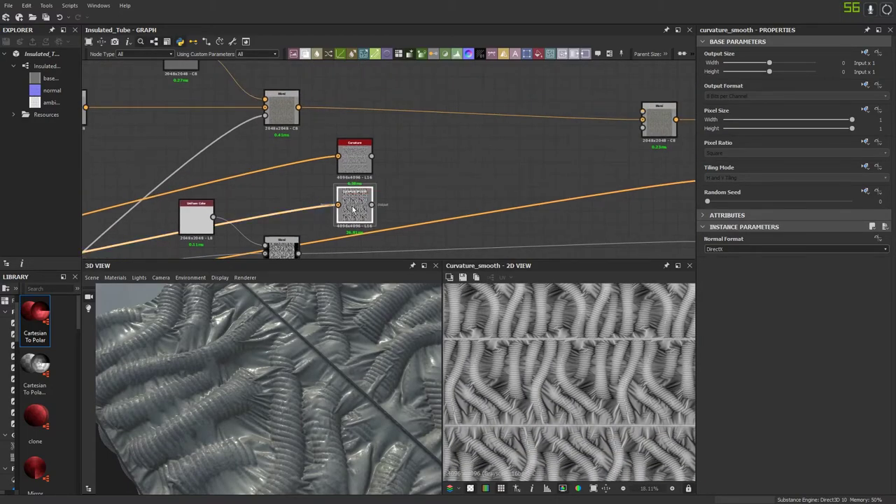
key("space")
type("grad")
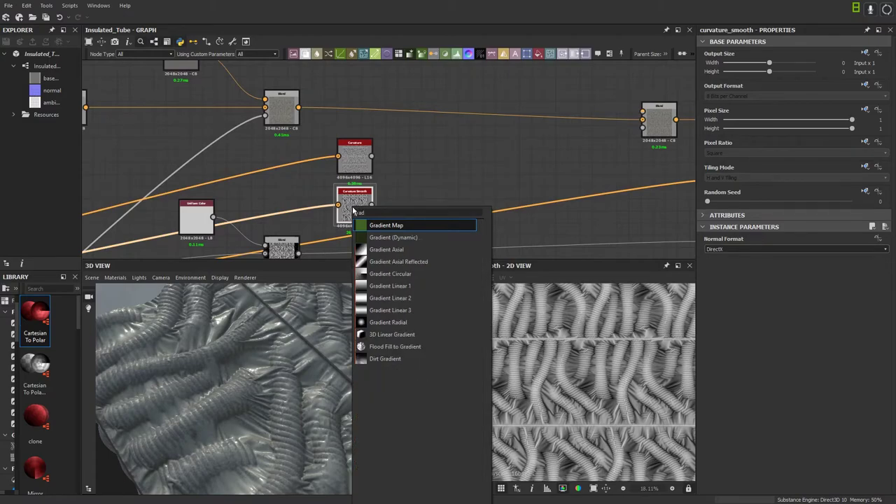
left_click(375, 224)
Step: Add a Gradient Map after the Curvature node and align it above the other Gradient Map
left_click(367, 159)
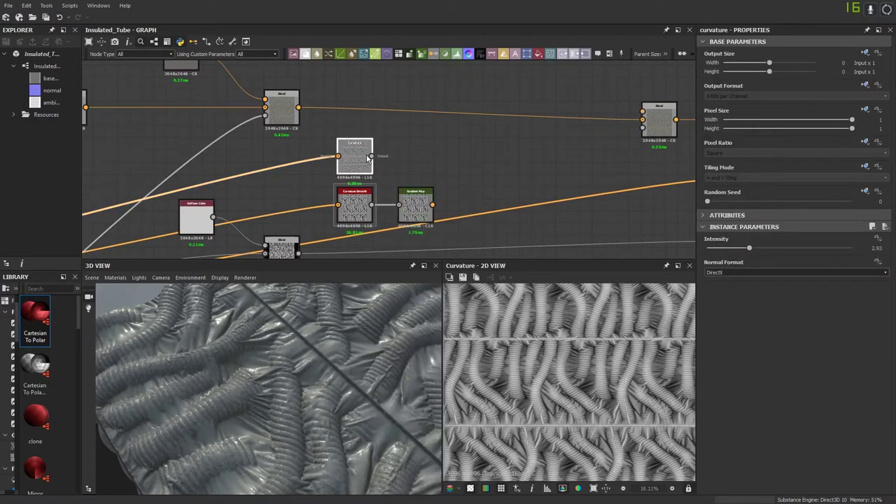
key("space")
type("grad")
key("Return")
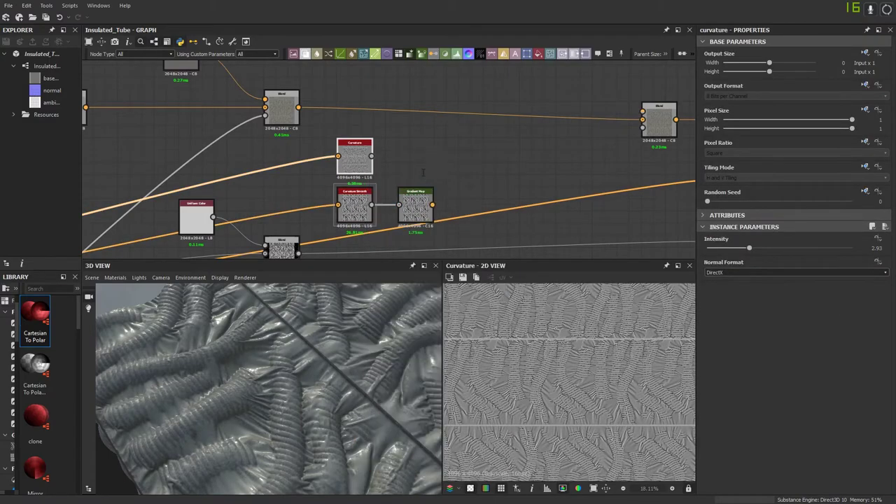
left_click_drag(416, 119, 414, 156)
Step: Connect the Curvature Smooth Gradient Map to the foreground of the final base color Blend and reposition that Blend near its output
middle_click_drag(481, 173, 416, 172)
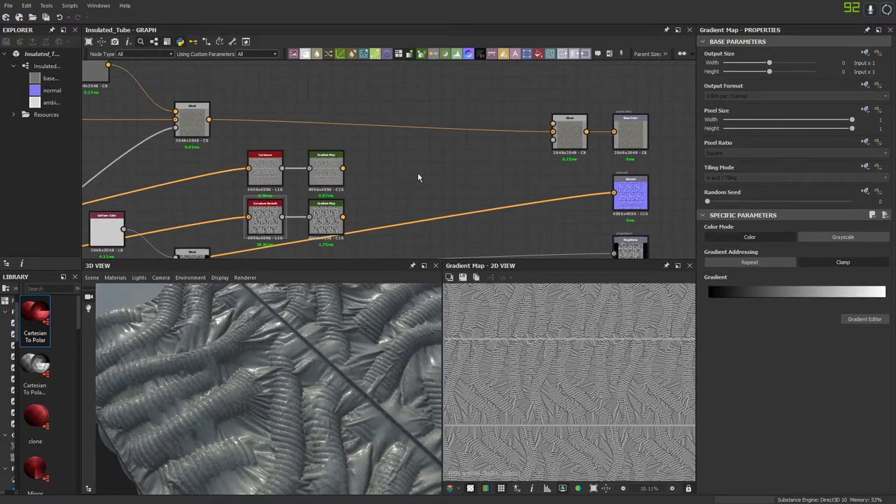
left_click_drag(568, 143, 459, 141)
left_click(409, 186)
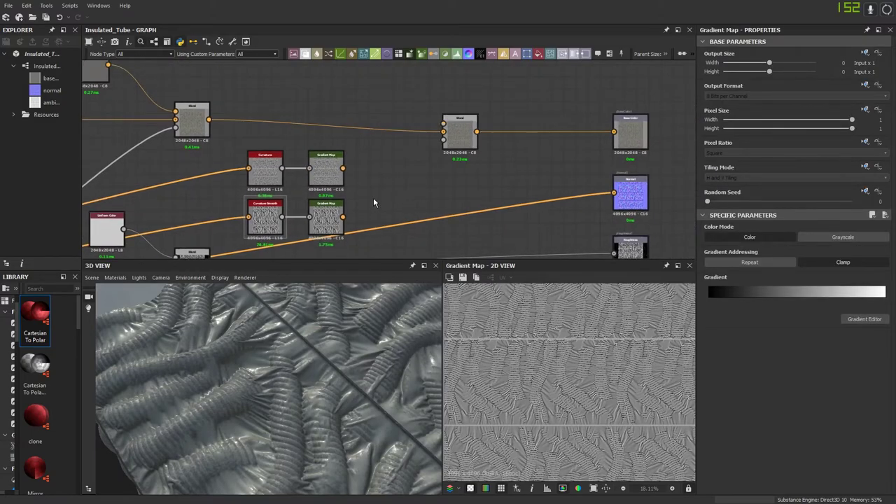
left_click_drag(417, 189, 539, 133)
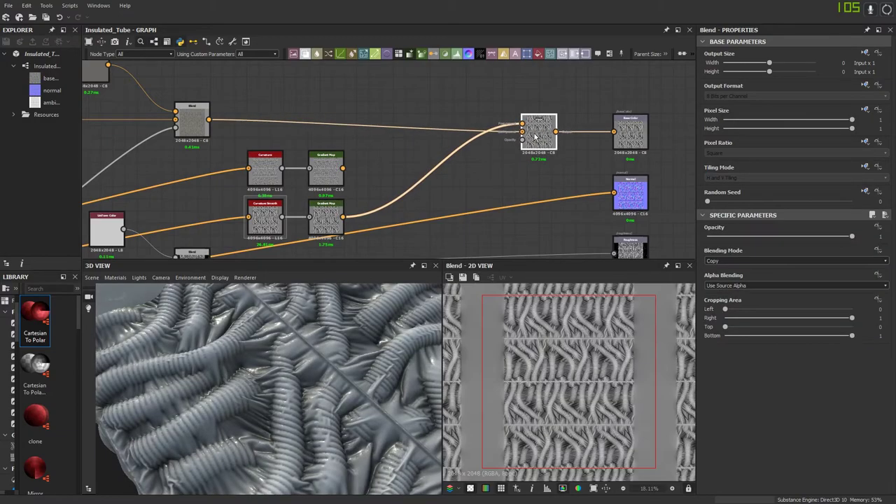
Step: Set the final base color Blend to Overlay mode with an opacity of 0.46, checking the result in both views
left_click(723, 263)
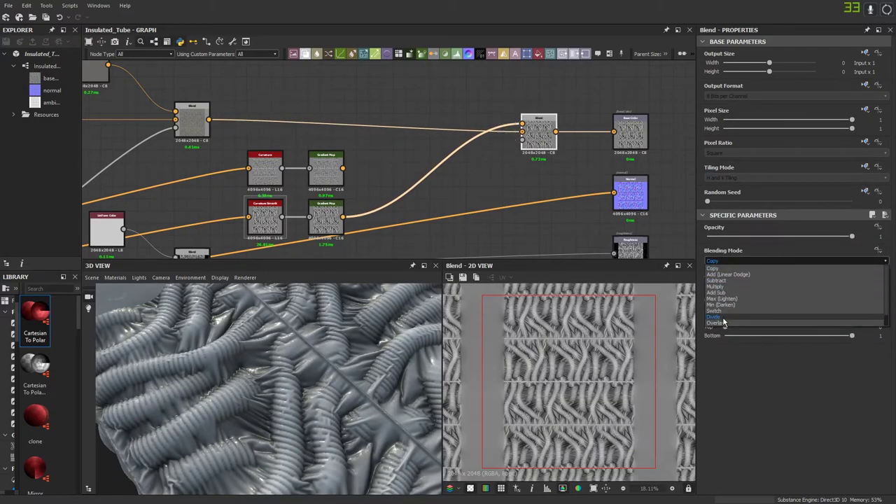
left_click(713, 325)
left_click_drag(329, 364, 217, 338)
left_click_drag(799, 236, 773, 255)
scroll(563, 355, "up", 8)
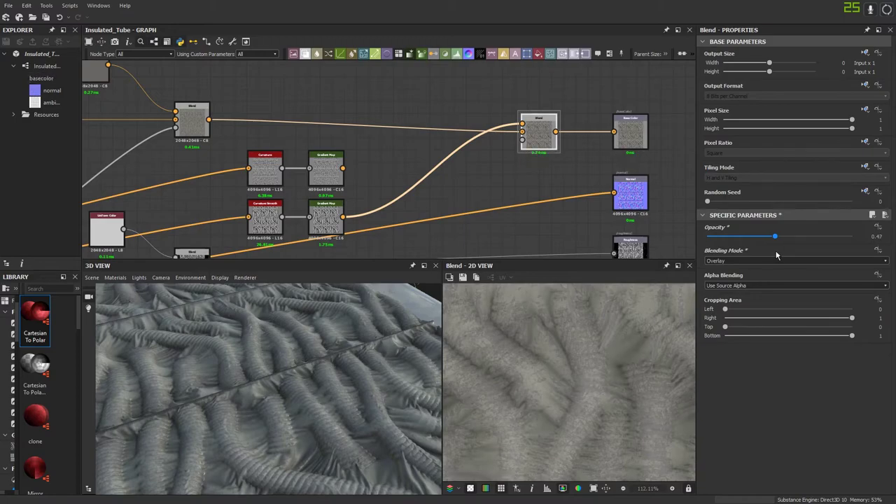
scroll(551, 351, "up", 5)
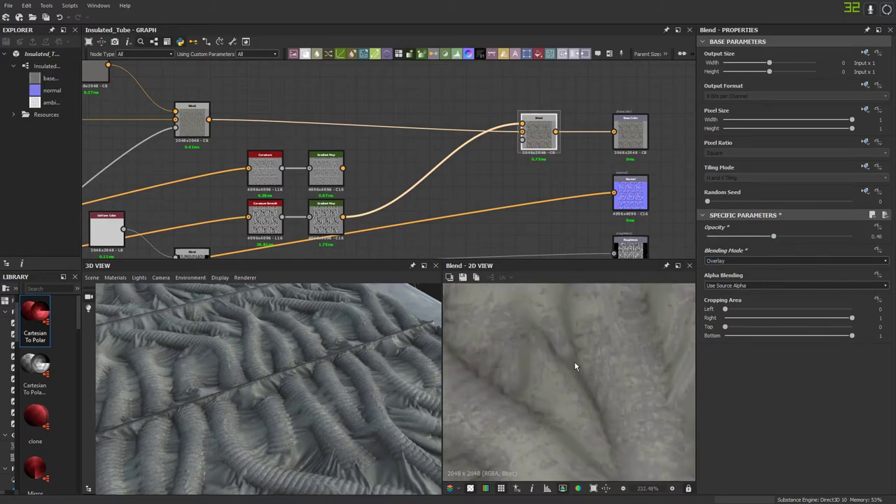
scroll(549, 361, "down", 3)
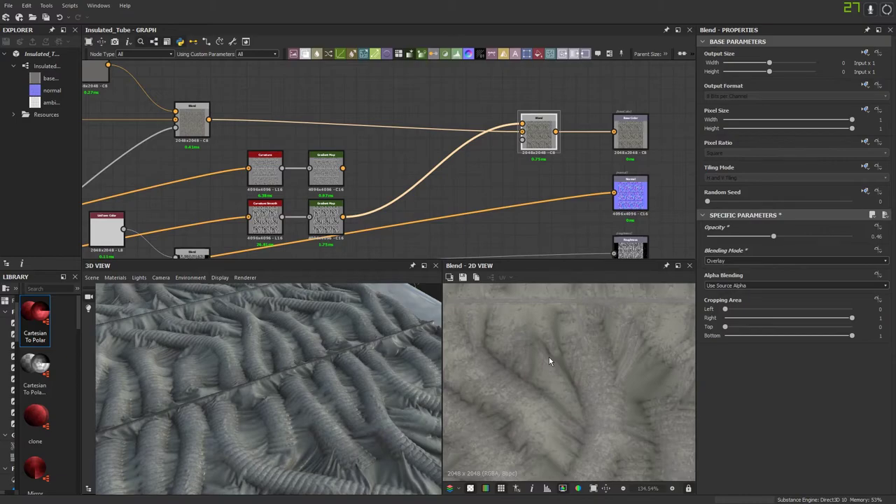
Step: Set the Overlay Blend's opacity to 0.45 and inspect the tubes from other angles in the 3D view
left_click_drag(298, 371, 242, 413)
mouse_move(758, 238)
left_mouse_down()
mouse_move(703, 246)
mouse_move(816, 254)
mouse_move(769, 261)
mouse_move(775, 238)
left_mouse_up()
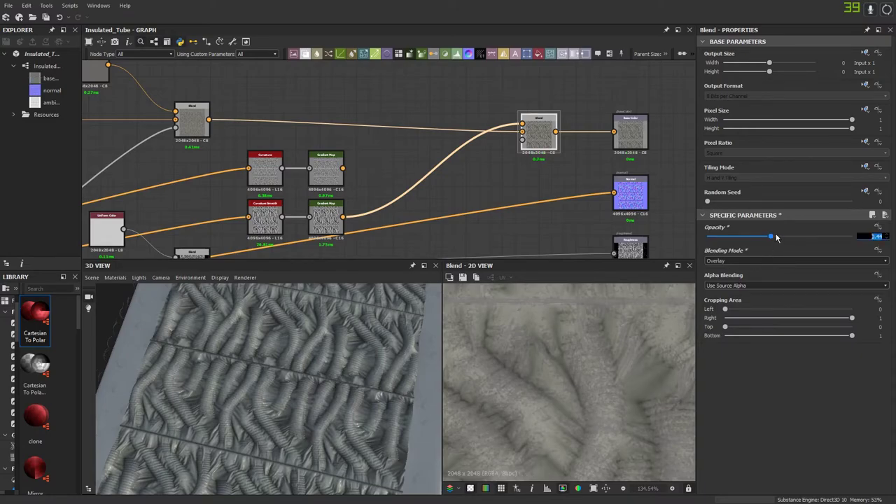
key("Return")
key("Return")
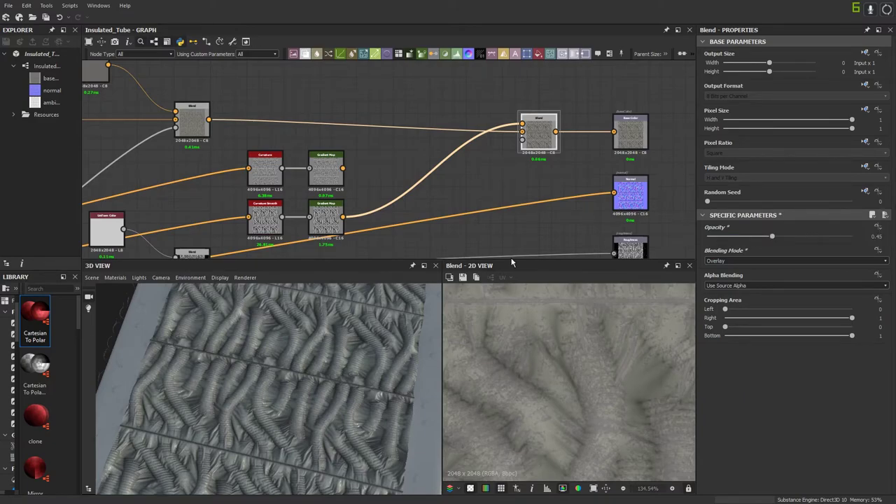
scroll(310, 363, "down", 3)
left_click_drag(310, 364, 266, 318)
scroll(314, 325, "up", 4)
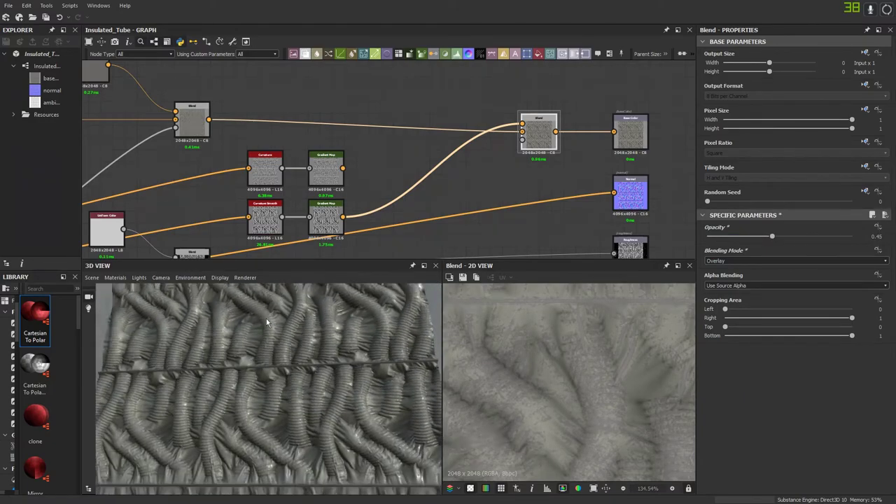
Step: Inspect the tubes' ribbing, folds and edge wear in the 3D view at close and far range
scroll(253, 352, "up", 3)
scroll(252, 352, "down", 3)
mouse_move(253, 352)
left_mouse_down()
mouse_move(279, 339)
mouse_move(267, 345)
left_mouse_up()
scroll(277, 340, "up", 3)
scroll(268, 349, "down", 3)
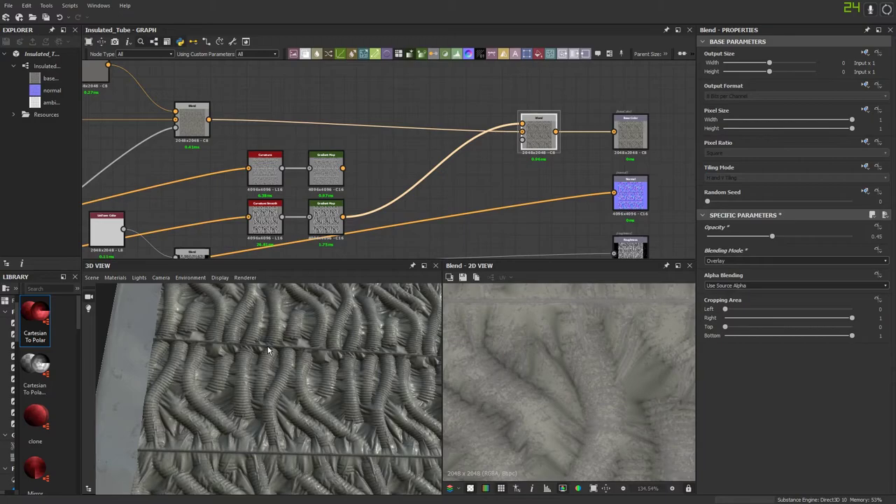
scroll(266, 385, "up", 3)
left_click_drag(267, 347, 260, 391)
scroll(263, 367, "up", 3)
scroll(264, 367, "down", 3)
scroll(255, 369, "up", 2)
scroll(259, 391, "down", 5)
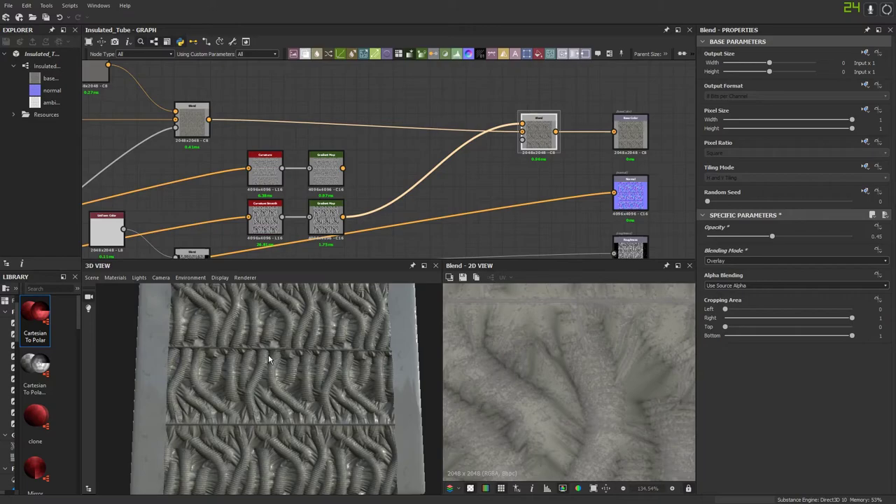
scroll(356, 133, "down", 1)
Step: Review the complete node graph from the input bitmaps to the outputs and deselect the final base color Blend
scroll(356, 133, "down", 6)
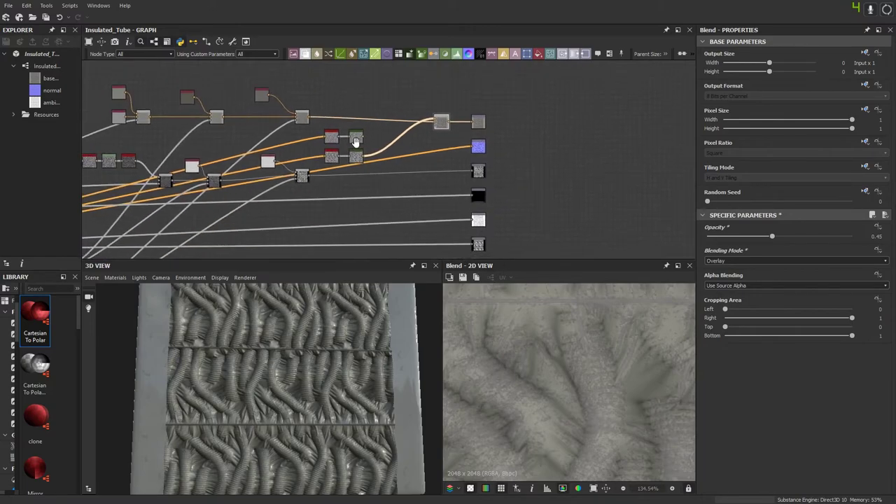
scroll(277, 306, "down", 2)
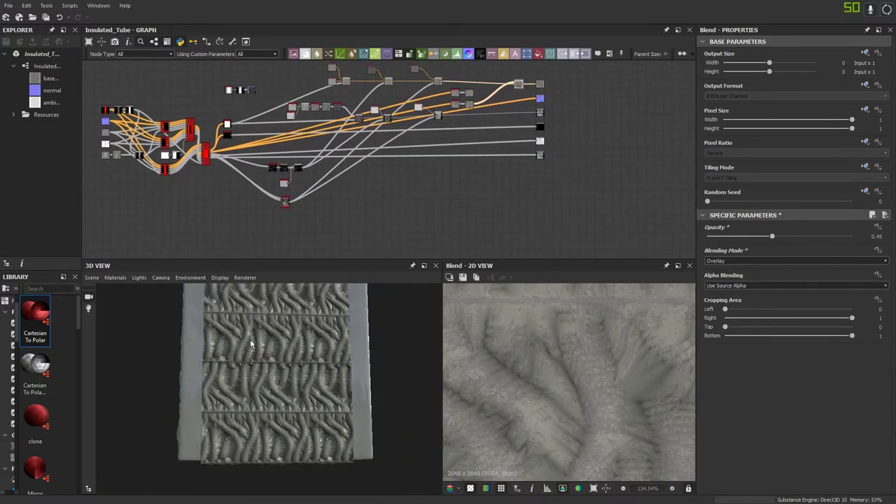
middle_click_drag(396, 136, 380, 147)
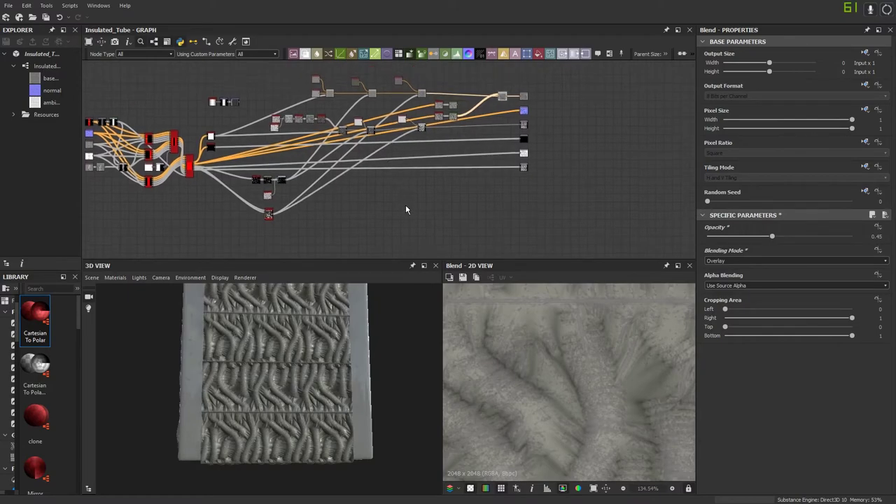
left_click(405, 206)
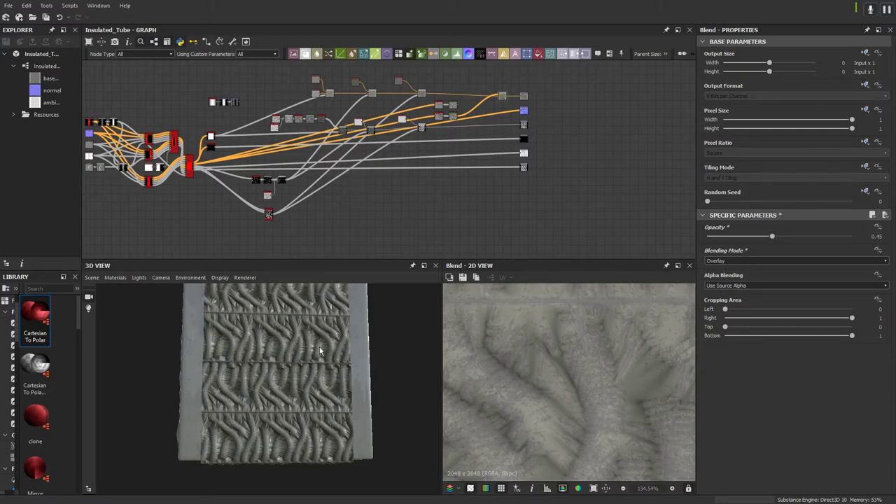
scroll(320, 351, "up", 1)
left_click_drag(288, 394, 285, 398)
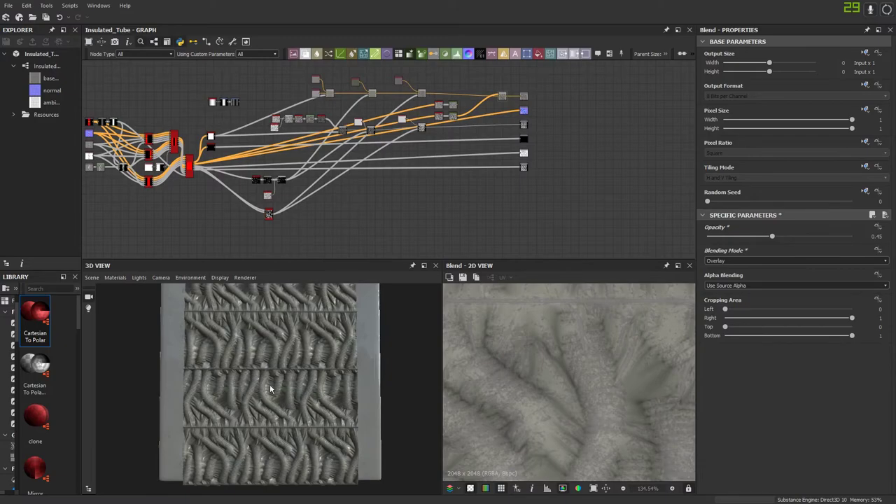
middle_click_drag(409, 196, 365, 220)
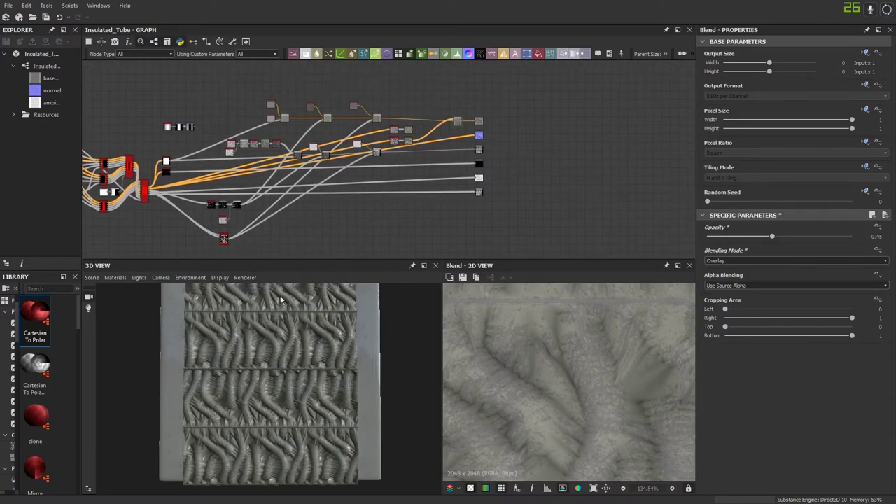
Step: Examine the material on the top and front faces of the 3D model from several angles and distances
scroll(267, 339, "down", 3)
left_click_drag(272, 343, 160, 442)
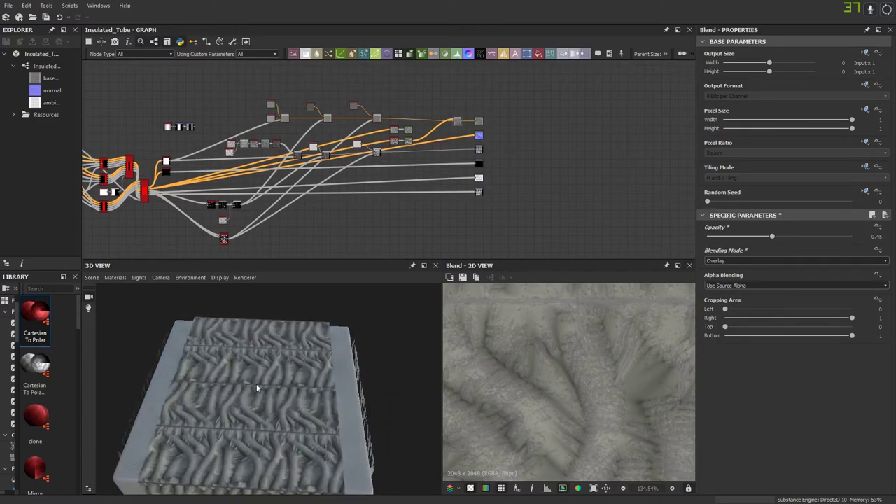
mouse_move(305, 373)
left_mouse_down()
mouse_move(330, 353)
mouse_move(308, 372)
mouse_move(304, 335)
mouse_move(287, 331)
mouse_move(258, 351)
mouse_move(282, 247)
mouse_move(294, 356)
mouse_move(284, 390)
mouse_move(296, 382)
left_mouse_up()
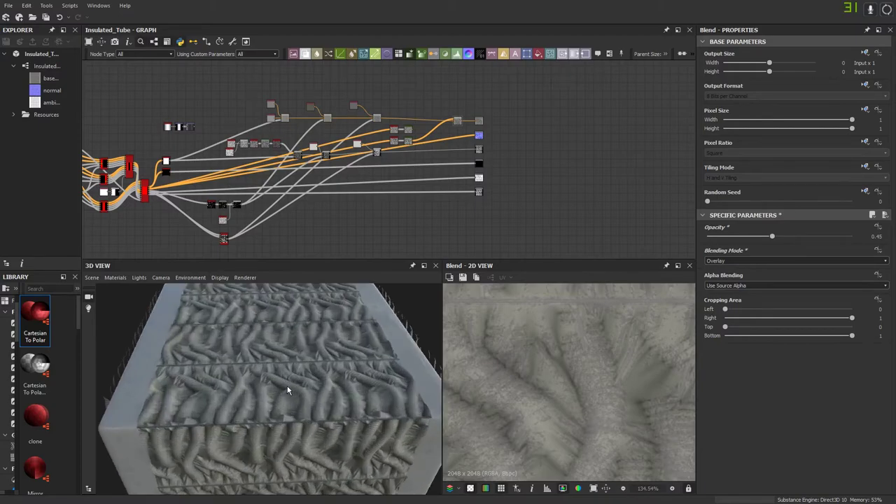
scroll(296, 369, "up", 5)
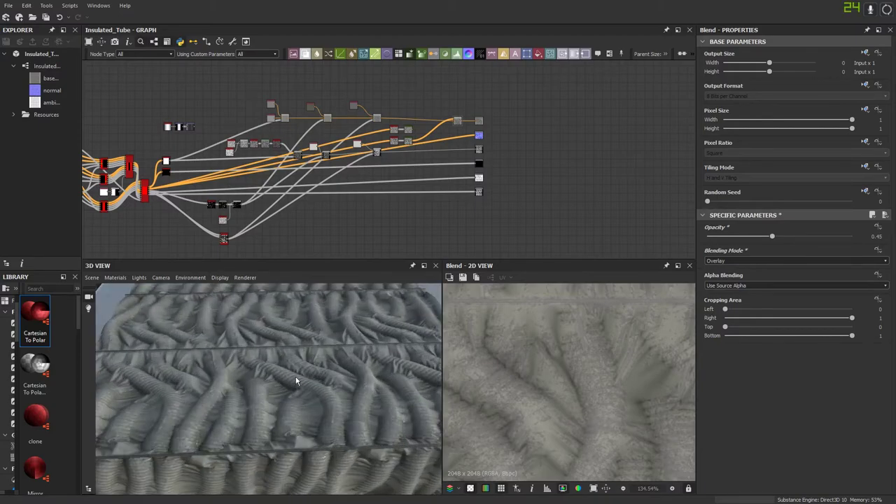
scroll(295, 380, "down", 5)
left_click_drag(295, 381, 285, 318)
Step: Show the Base Color output in the 2D view and review the remaining output nodes and their connections
middle_click_drag(379, 170, 324, 196)
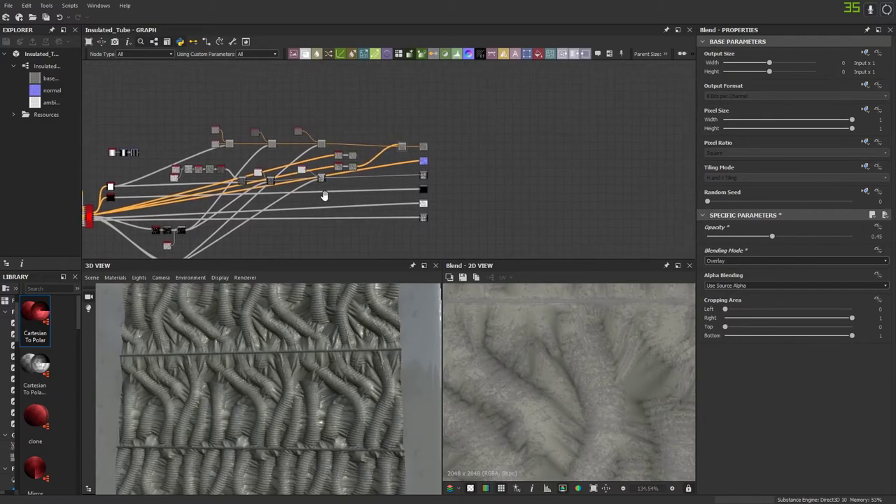
scroll(400, 192, "up", 6)
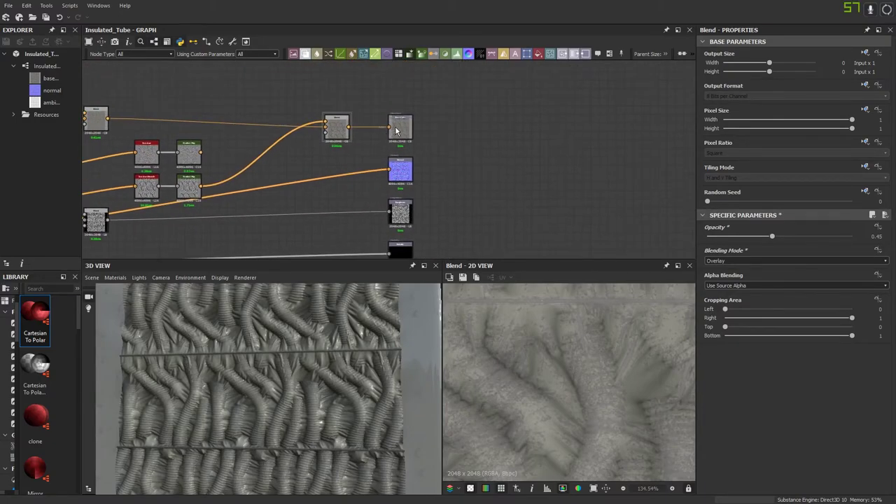
left_click(396, 130)
scroll(396, 154, "down", 3)
scroll(397, 180, "up", 3)
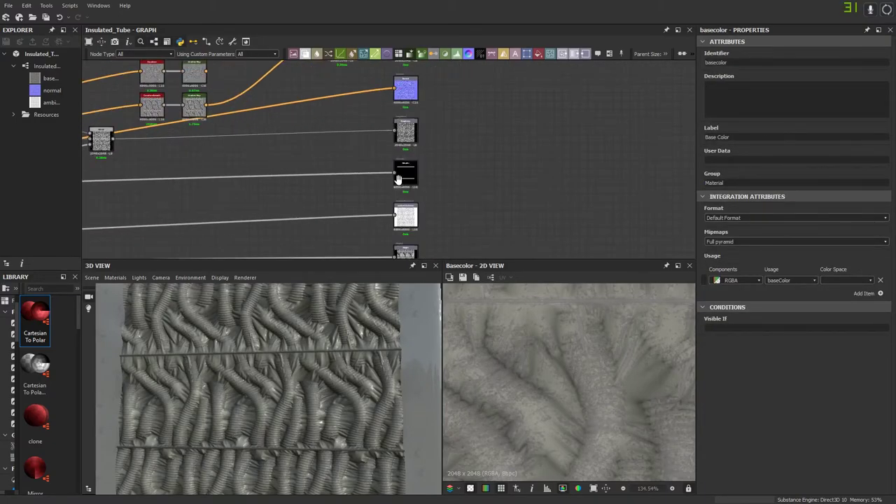
scroll(402, 143, "up", 5)
middle_click_drag(398, 180, 408, 95)
scroll(409, 96, "down", 4)
middle_click_drag(336, 142, 525, 142)
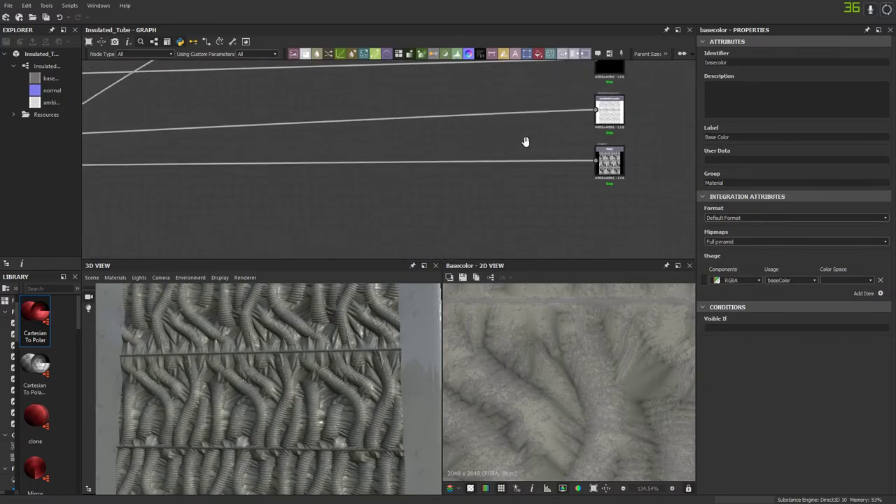
scroll(526, 141, "down", 5)
scroll(554, 335, "down", 3)
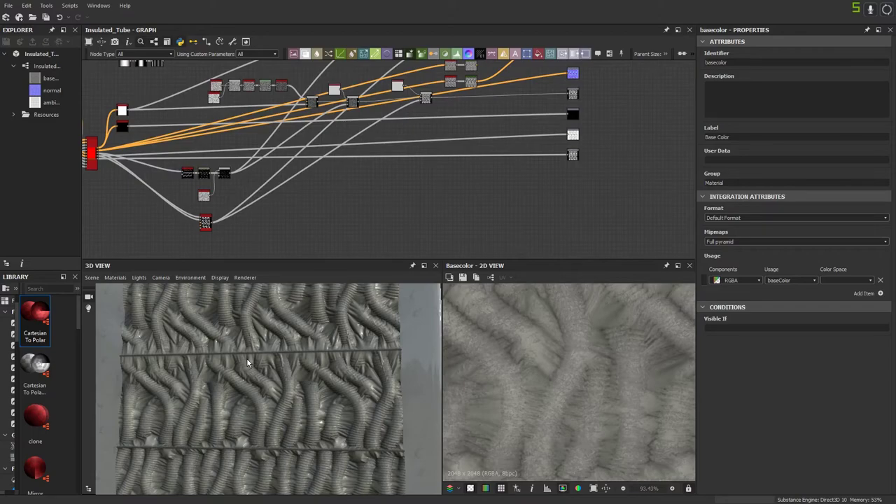
Step: Check the tubes up close in the 3D view and show the Normal output in the 2D view
scroll(254, 391, "up", 3)
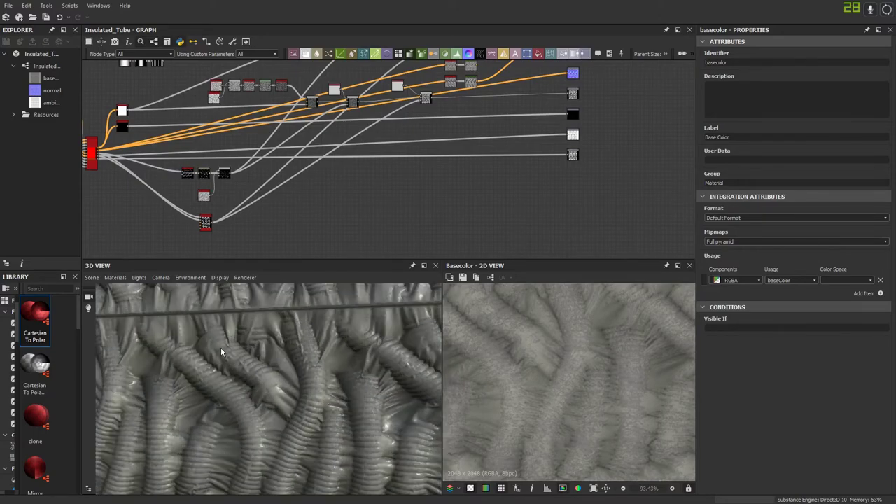
scroll(338, 219, "down", 3)
scroll(423, 168, "up", 2)
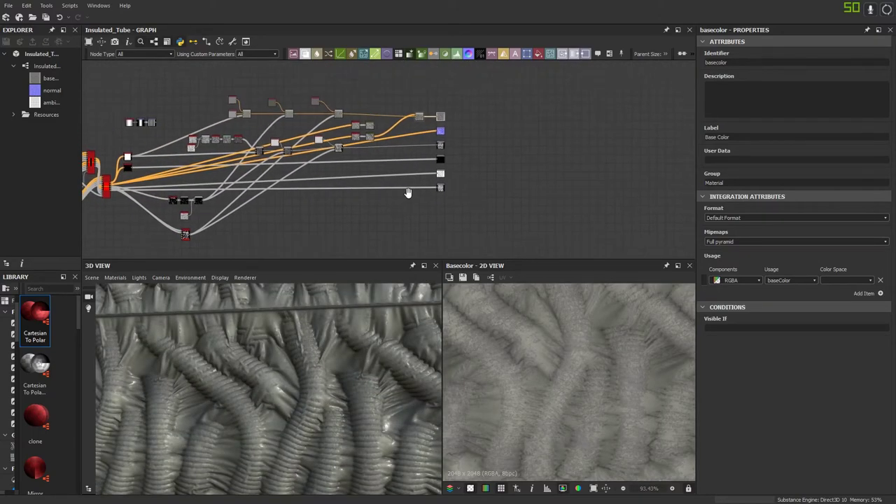
scroll(508, 171, "up", 5)
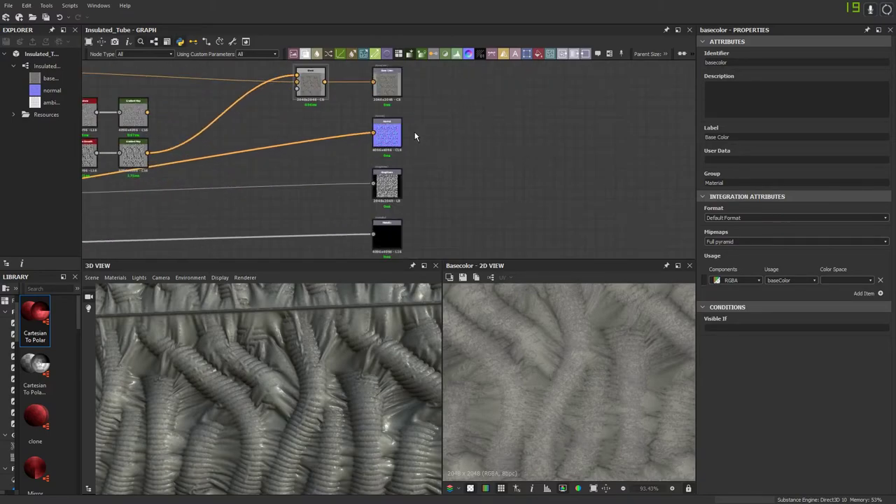
double_click(380, 140)
scroll(516, 144, "down", 4)
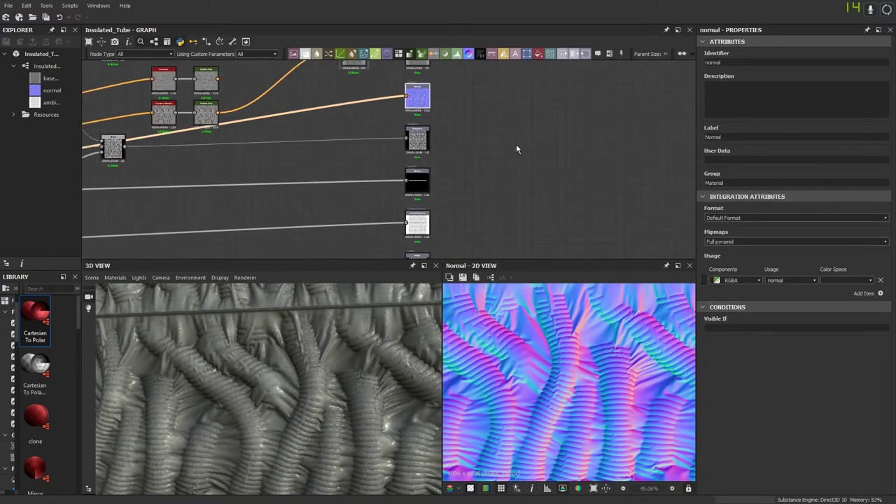
Step: Trace the Normal output upstream through the Material Blend to the Material Transform nodes and examine the lowest one's inputs
middle_click_drag(487, 129, 700, 138)
scroll(315, 167, "up", 5)
mouse_move(342, 154)
middle_mouse_down()
mouse_move(350, 186)
mouse_move(354, 150)
middle_mouse_up()
scroll(354, 151, "up", 5)
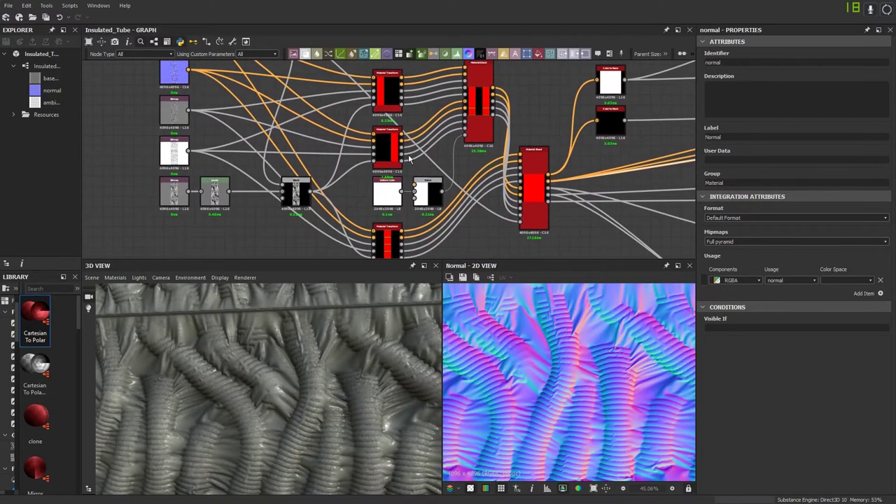
middle_click_drag(427, 156, 378, 82)
scroll(347, 157, "down", 5)
scroll(312, 163, "up", 3)
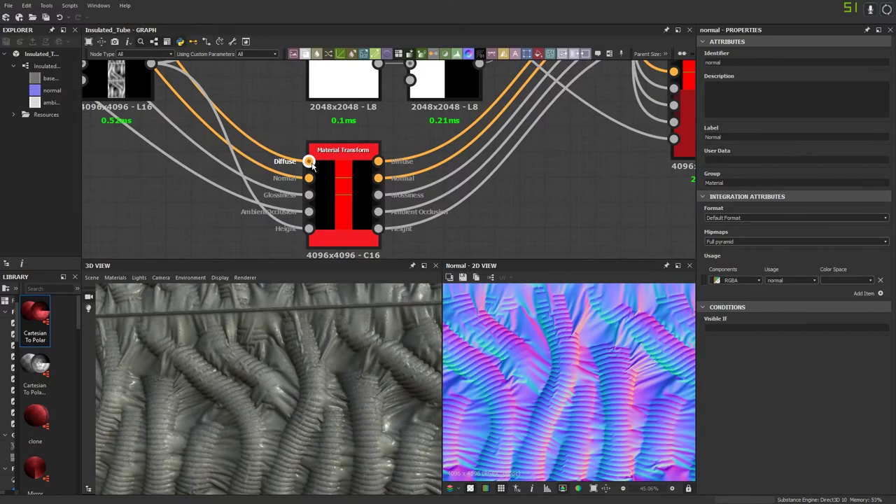
scroll(312, 163, "up", 1)
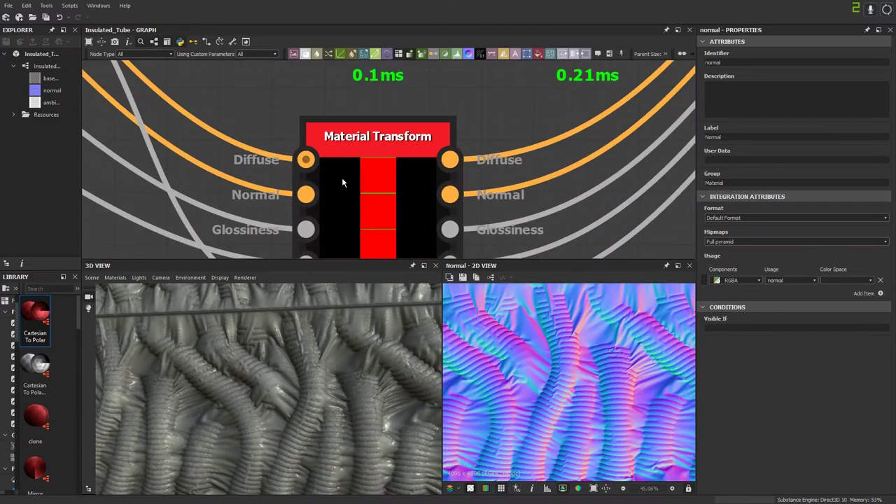
scroll(312, 165, "down", 6)
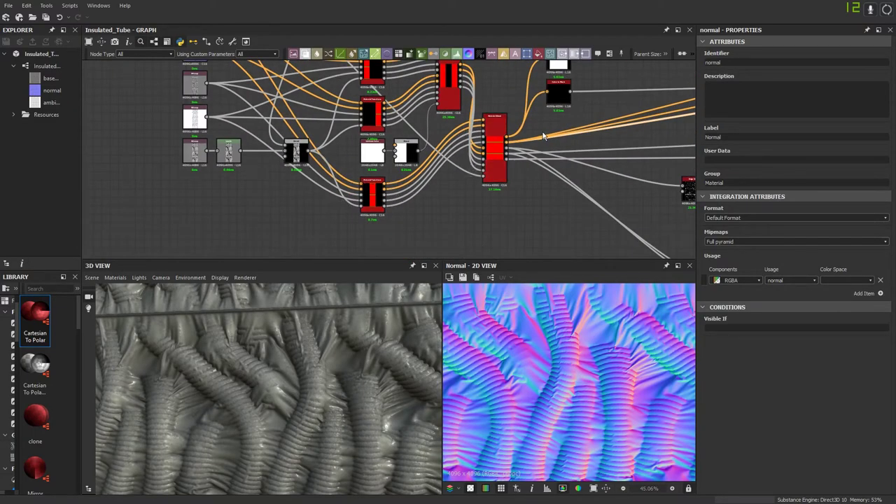
middle_click_drag(546, 135, 417, 134)
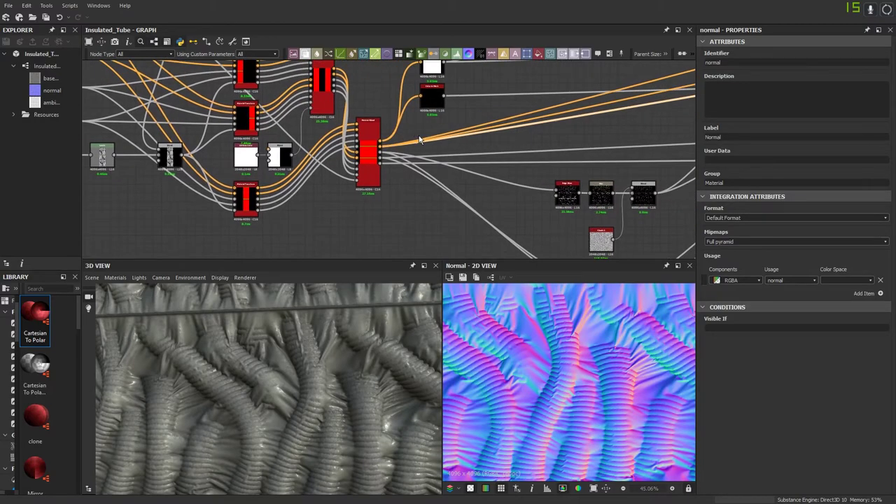
scroll(362, 150, "down", 2)
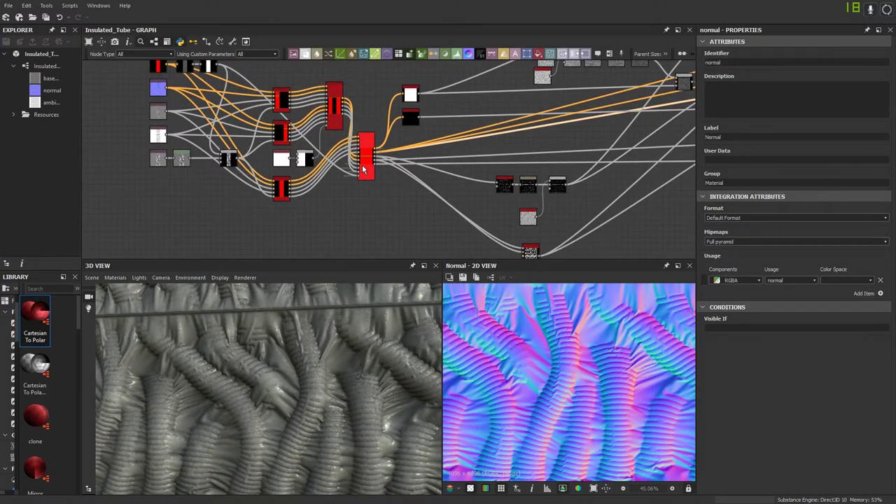
scroll(363, 150, "up", 4)
scroll(395, 199, "down", 3)
scroll(392, 204, "up", 3)
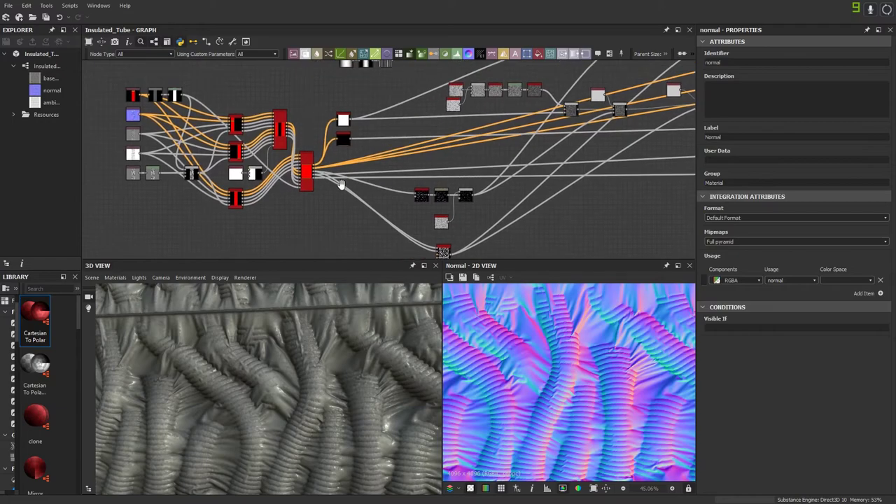
left_click(376, 212)
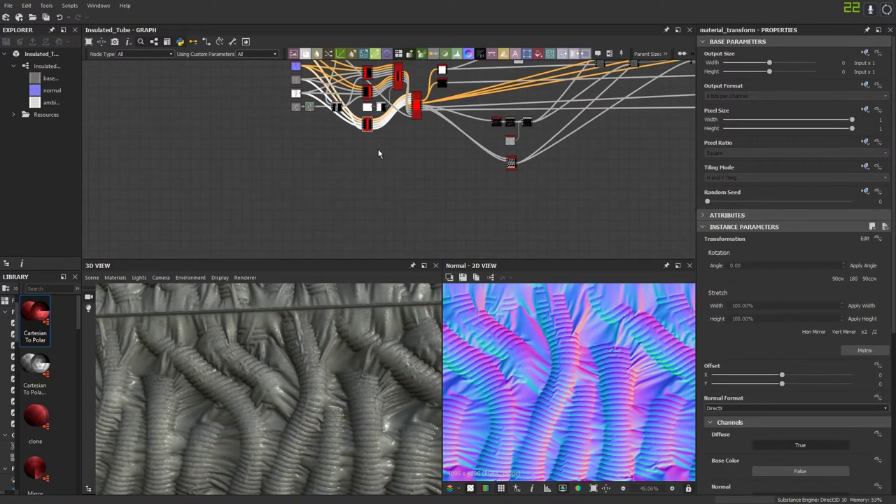
key("ctrl+d")
left_click_drag(390, 162, 465, 227)
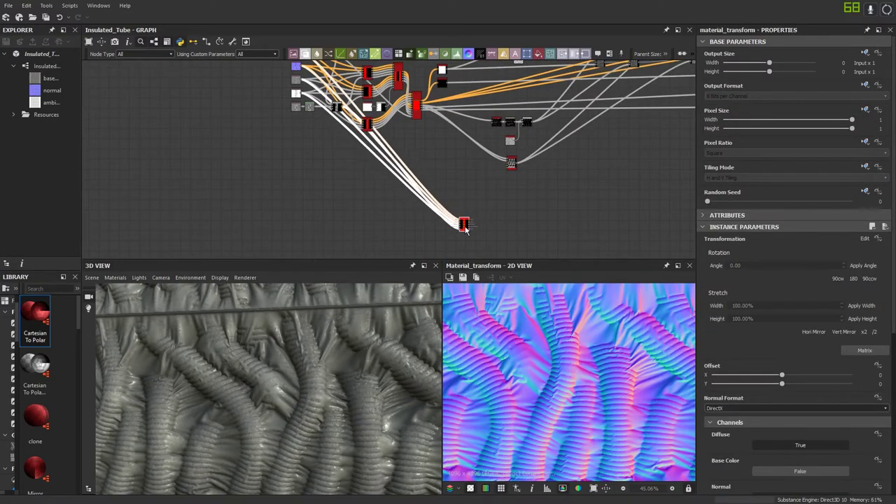
scroll(463, 228, "down", 3)
scroll(416, 229, "up", 3)
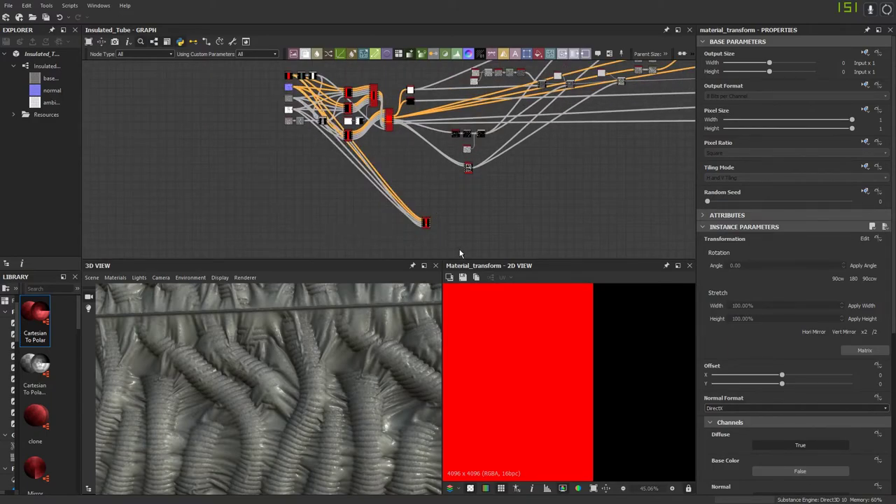
key("Delete")
Step: Add a Material Transform node in the empty graph area beyond the output nodes
middle_click_drag(604, 205, 424, 182)
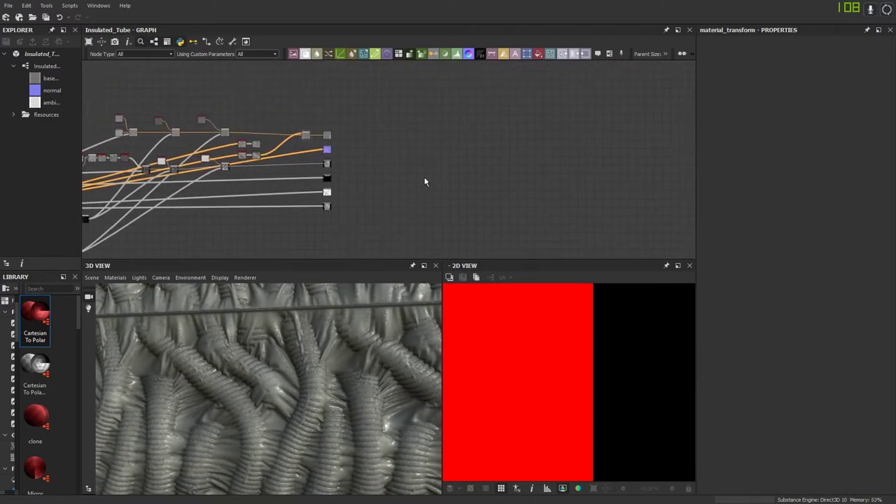
key("space")
type("mat")
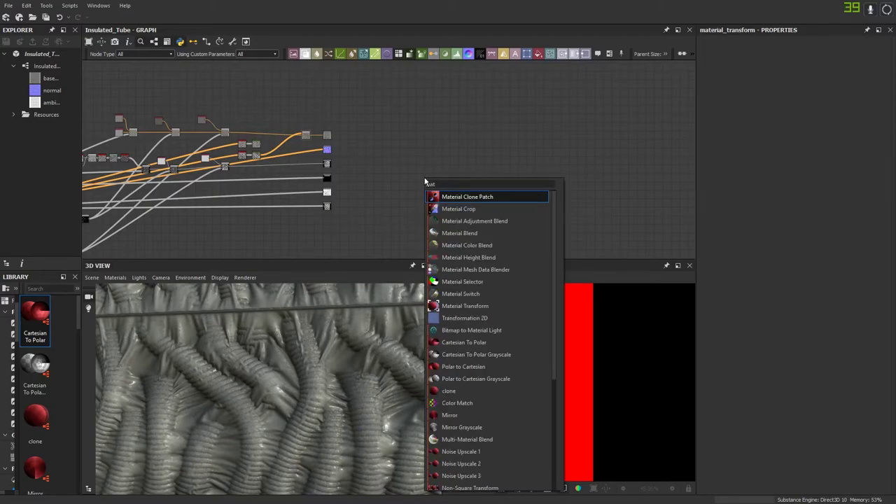
type("eri")
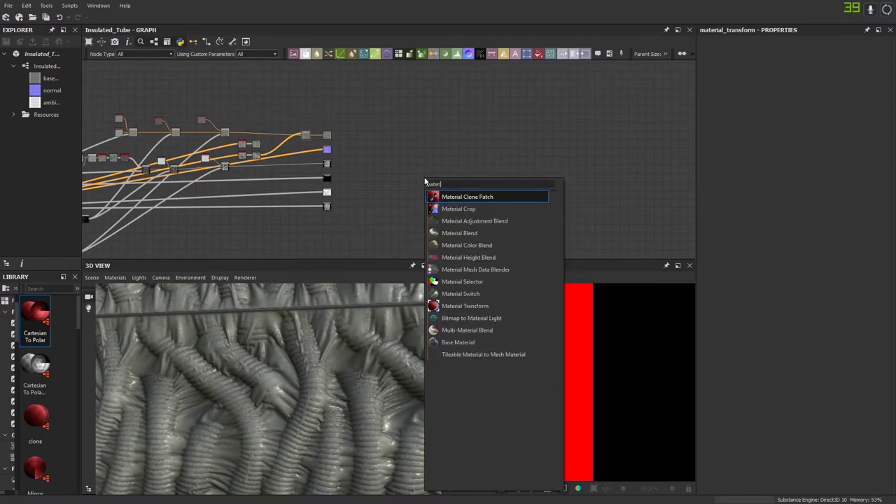
left_click(464, 306)
scroll(427, 227, "up", 3)
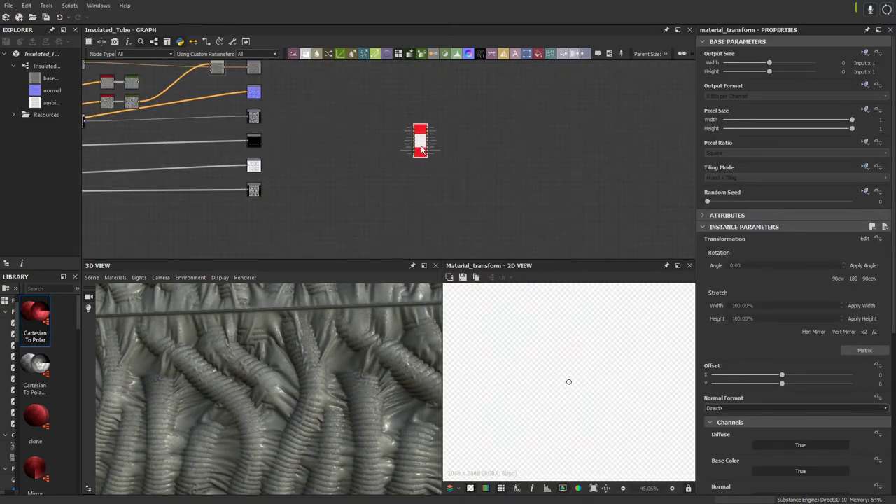
left_click_drag(422, 150, 387, 155)
Step: Insert a Levels node before both the Height and Ambient Occlusion outputs, each lined up beside its output
middle_click_drag(249, 183, 389, 203)
scroll(388, 203, "up", 1)
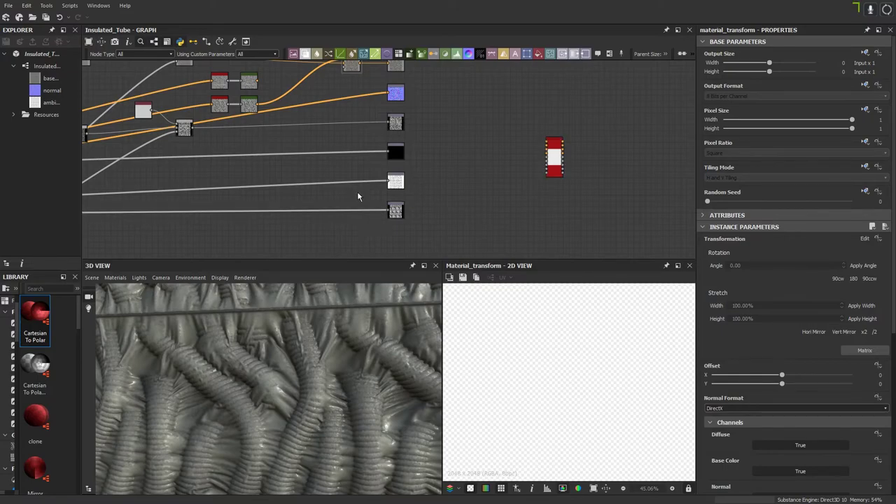
left_click(356, 211)
left_click(456, 55)
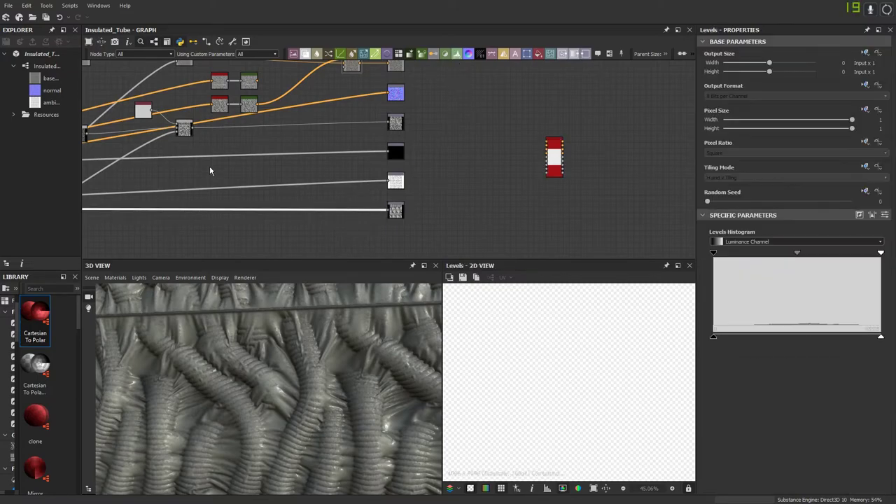
middle_click_drag(177, 196, 370, 179)
left_click_drag(243, 195, 542, 183)
scroll(543, 183, "up", 2)
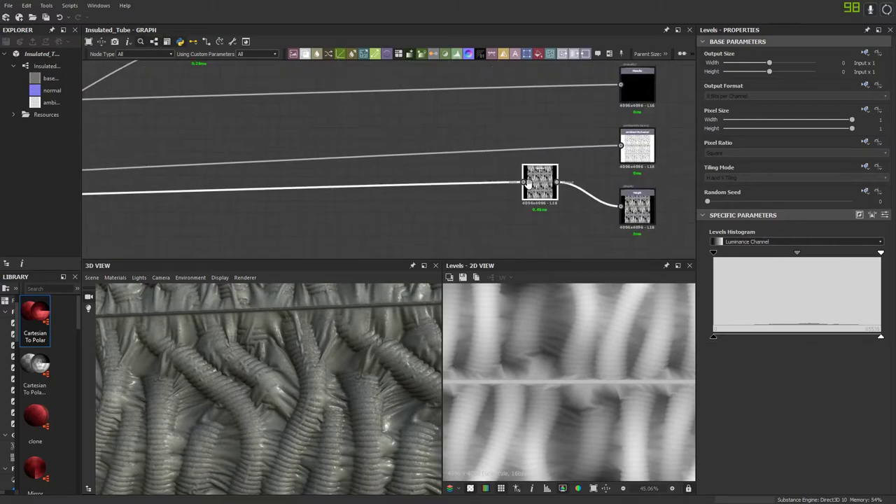
middle_click_drag(553, 201, 418, 180)
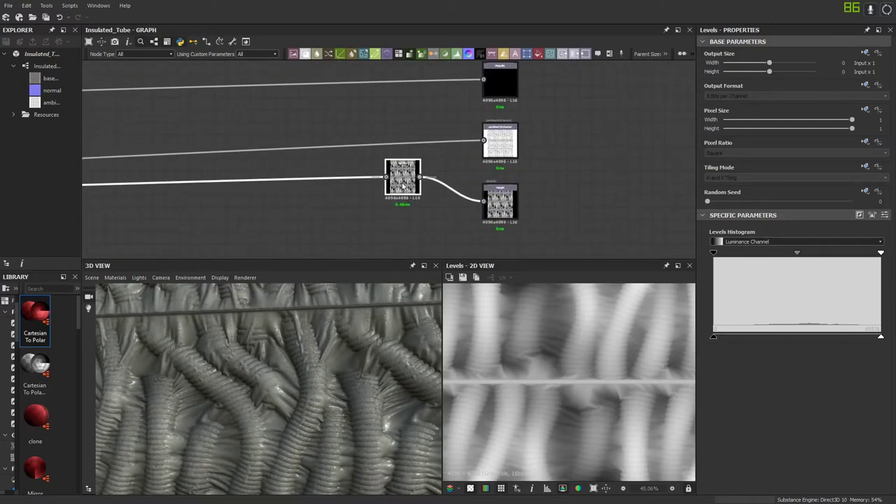
left_click_drag(401, 189, 426, 214)
middle_click_drag(401, 204, 391, 222)
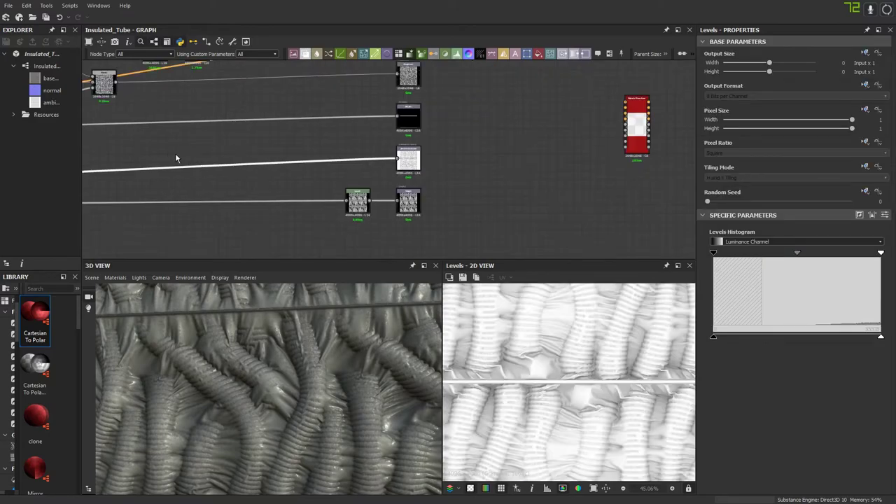
left_click_drag(105, 197, 560, 184)
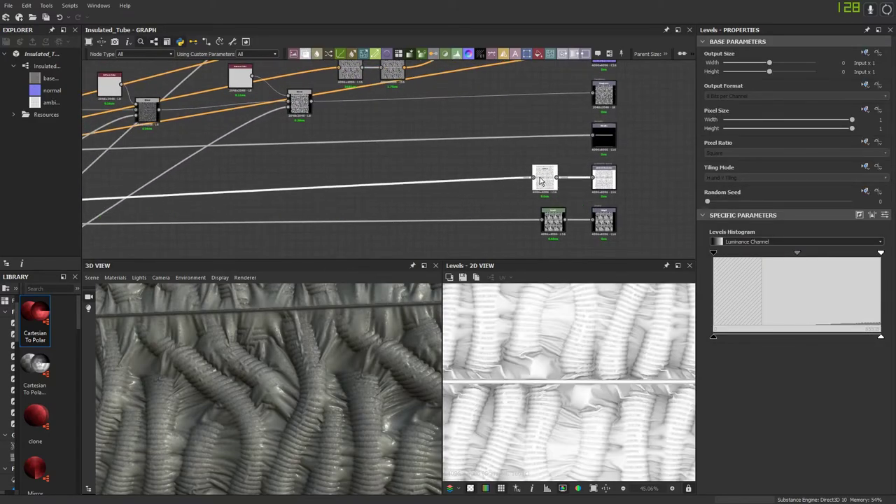
Step: Insert a Levels node on the Metallic link and align it directly before the Metallic output
middle_click_drag(496, 162, 423, 194)
left_click(453, 168)
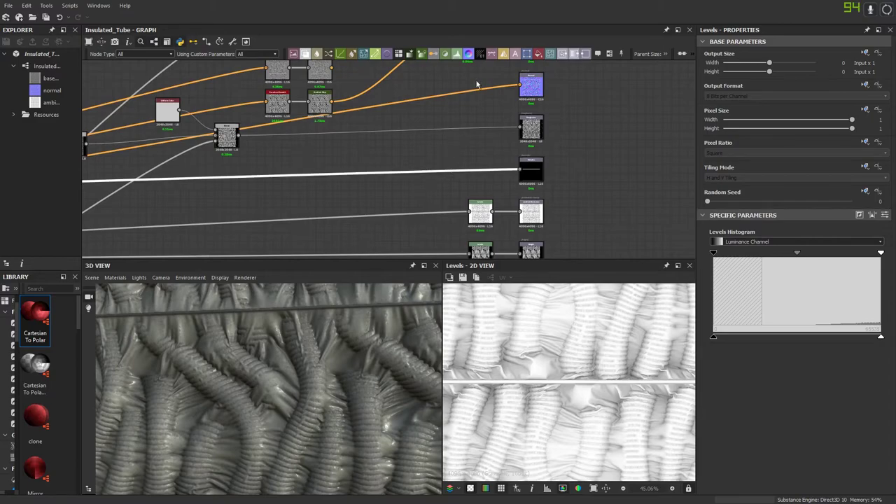
key("l")
middle_click_drag(259, 168, 460, 160)
scroll(427, 157, "down", 3)
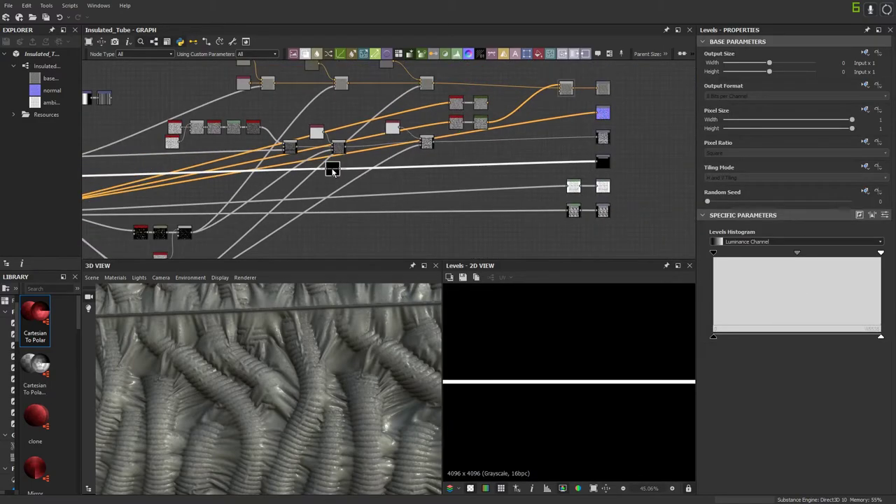
left_click_drag(332, 167, 544, 162)
scroll(544, 160, "up", 6)
middle_click_drag(544, 160, 385, 158)
mouse_move(385, 159)
left_mouse_down()
mouse_move(471, 151)
mouse_move(419, 188)
left_mouse_up()
Step: Insert a Levels node before the Roughness output and move the final Blend node farther from the Base Color output
scroll(472, 154, "down", 2)
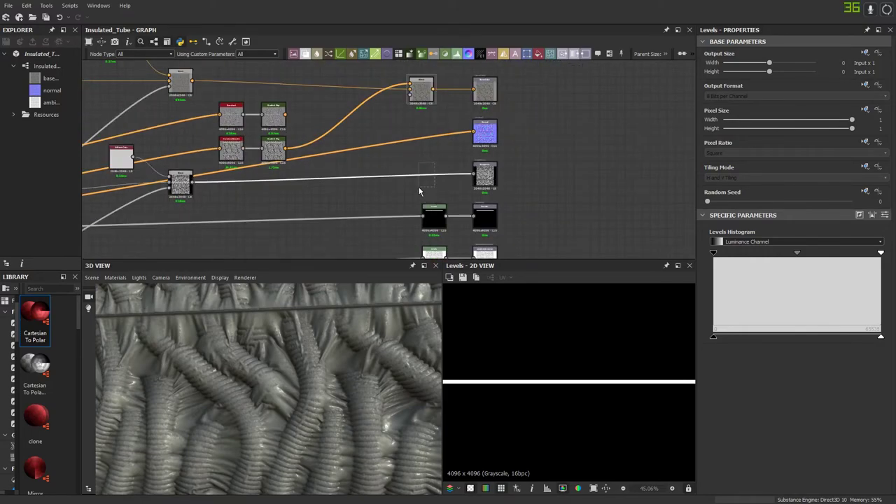
key("l")
left_click_drag(339, 176, 440, 175)
middle_click_drag(443, 119, 441, 131)
left_click(424, 126)
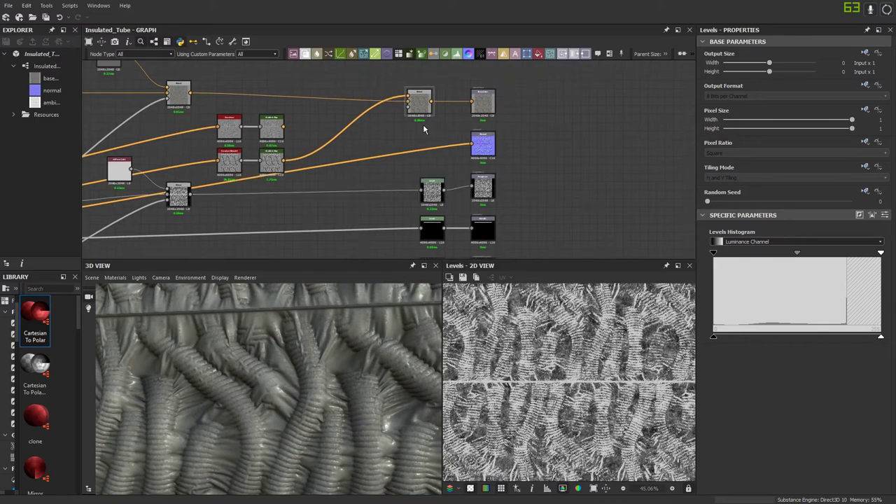
left_click_drag(418, 105, 363, 96)
Step: Insert a Levels node on the Normal link and align it directly before the Normal output
scroll(436, 199, "up", 3)
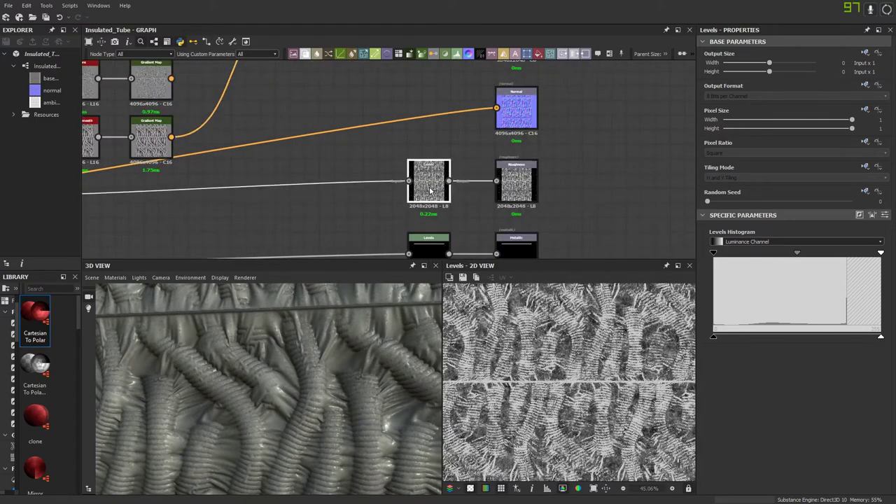
left_click_drag(441, 101, 410, 128)
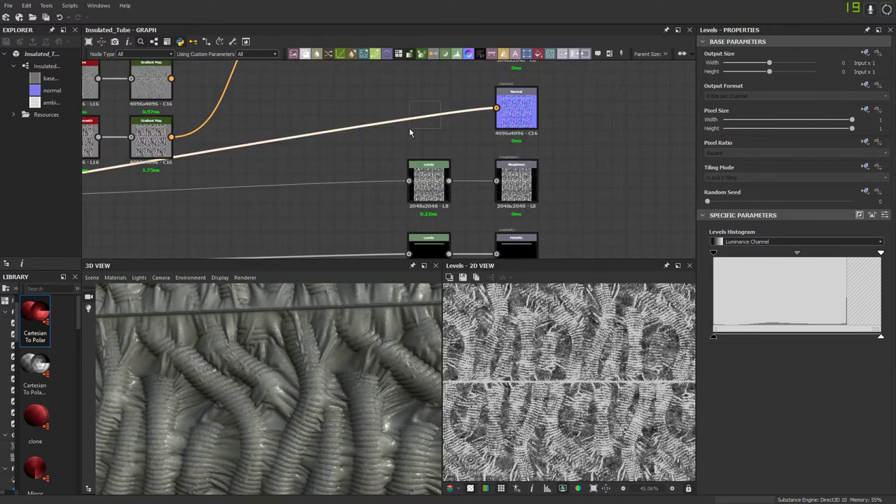
left_click(455, 56)
scroll(260, 157, "down", 5)
left_click_drag(153, 172, 339, 136)
key("ctrl+z")
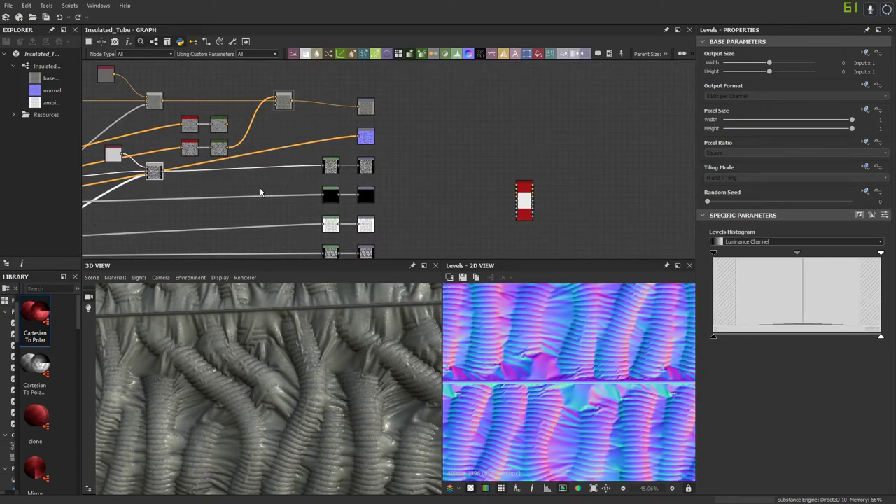
middle_click_drag(260, 192, 521, 156)
left_click_drag(326, 166, 614, 127)
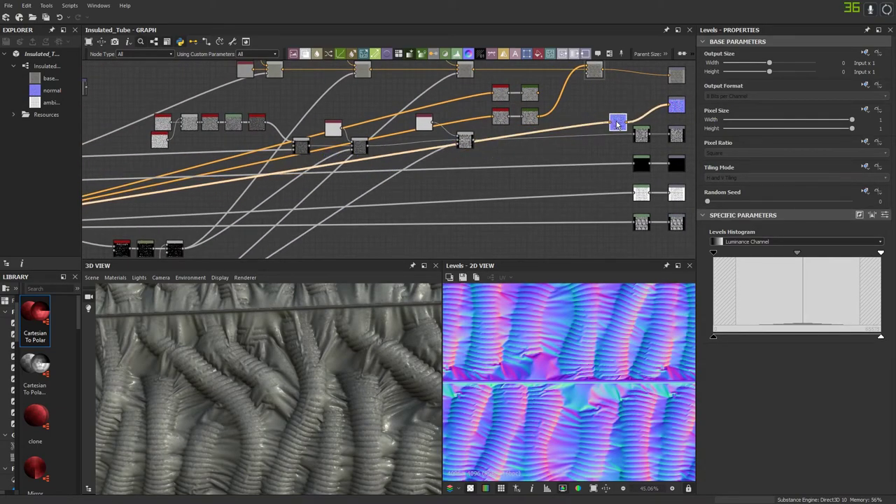
scroll(428, 193, "up", 5)
middle_click_drag(608, 105, 391, 175)
left_click_drag(391, 175, 461, 131)
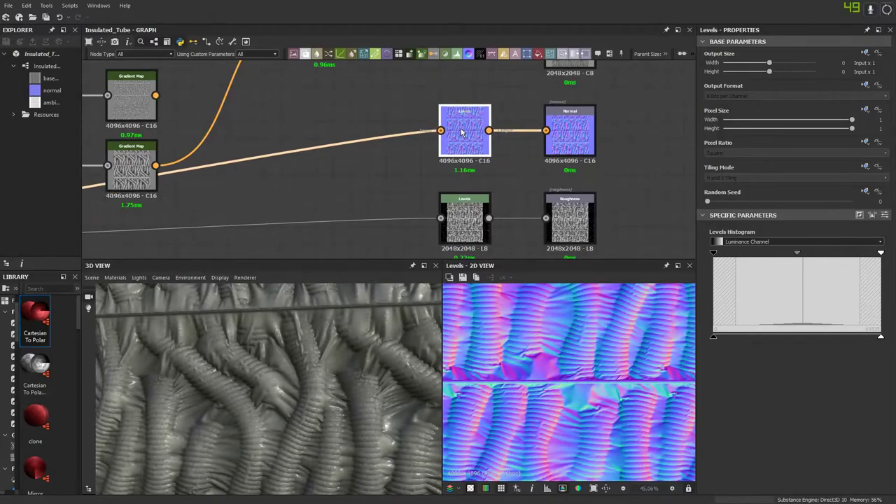
Step: Insert a Levels node between the final Blend node and the Base Color output
middle_click_drag(458, 131, 405, 149)
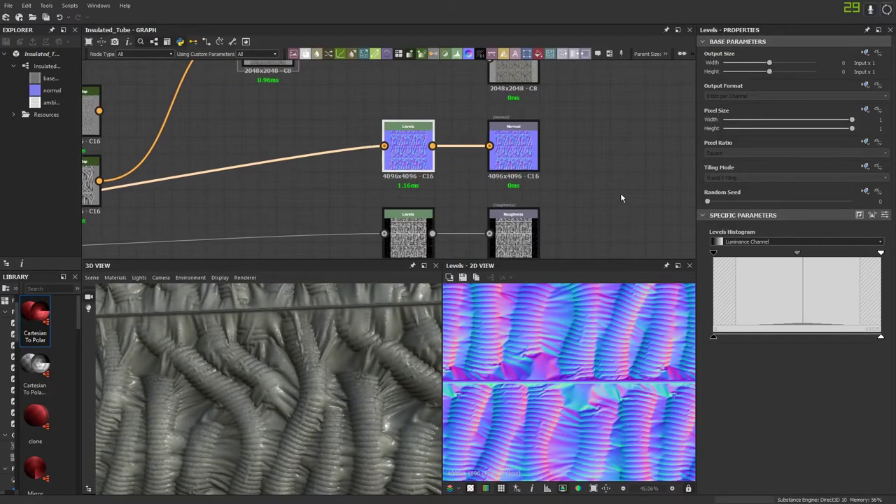
middle_click_drag(453, 124, 454, 200)
left_click(453, 196)
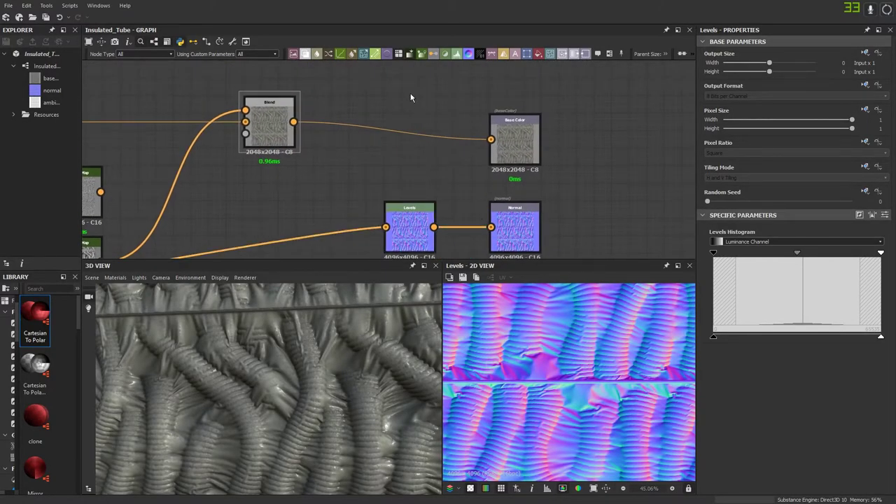
left_click_drag(423, 102, 411, 146)
key("l")
Step: Move the Material Transform node closer to the output nodes
middle_click_drag(413, 175, 268, 105)
scroll(268, 105, "down", 3)
left_click(471, 176)
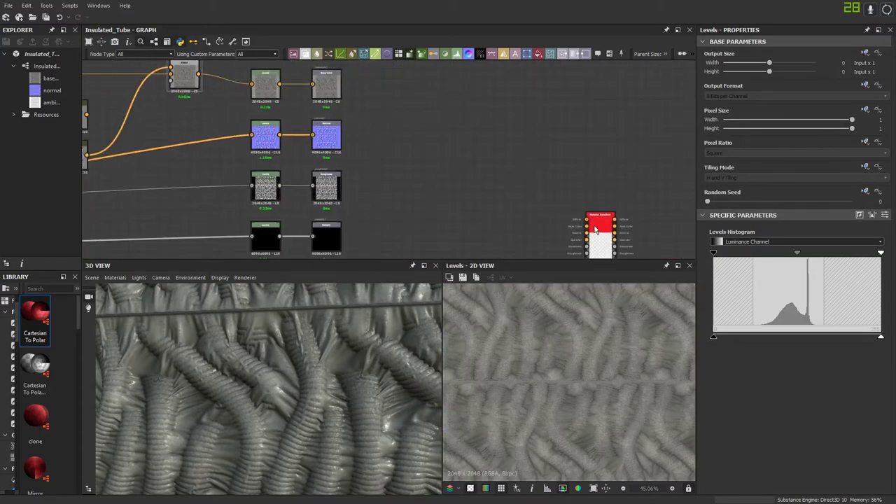
left_click_drag(594, 226, 431, 126)
Step: Turn off the Diffuse, Specular and Glossiness channels of the Material Transform node
middle_click_drag(348, 112, 435, 146)
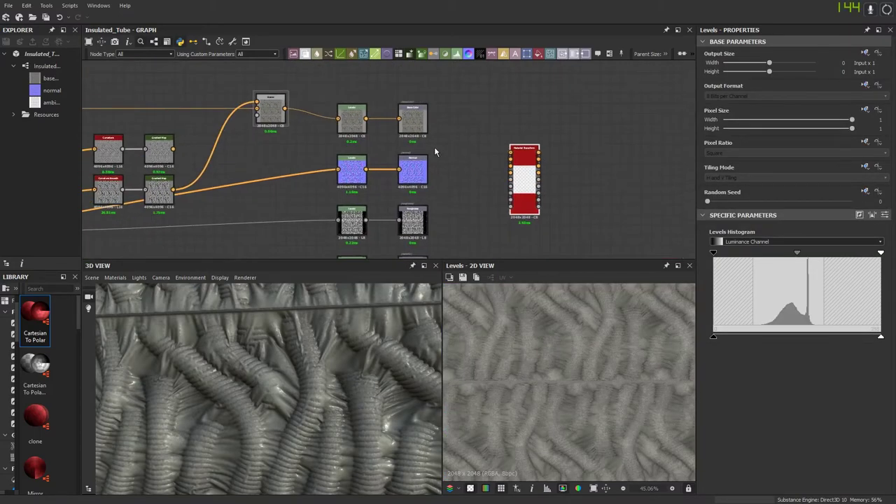
left_click(521, 180)
scroll(521, 181, "up", 2)
scroll(716, 385, "down", 2)
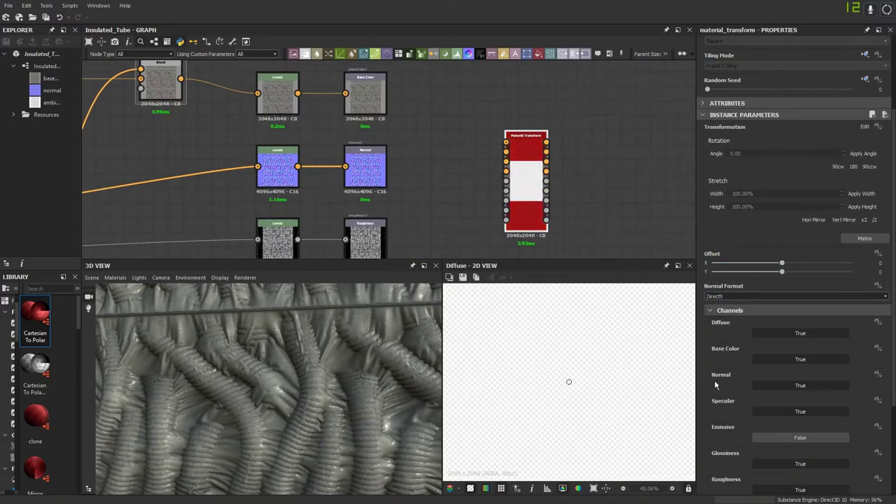
left_click(773, 334)
left_click(760, 411)
scroll(730, 411, "down", 2)
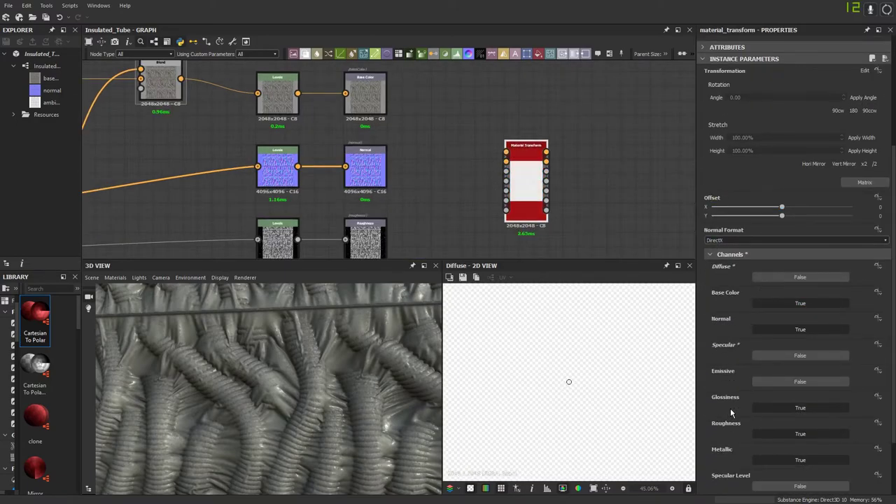
left_click(762, 406)
scroll(764, 392, "down", 3)
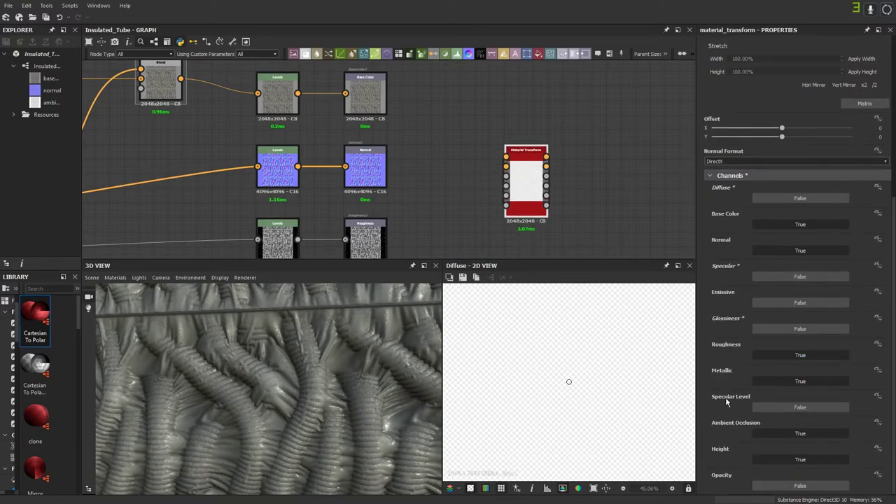
Step: Connect the Base Color and Normal Levels nodes to the matching inputs of the Material Transform node
middle_click_drag(462, 192, 421, 215)
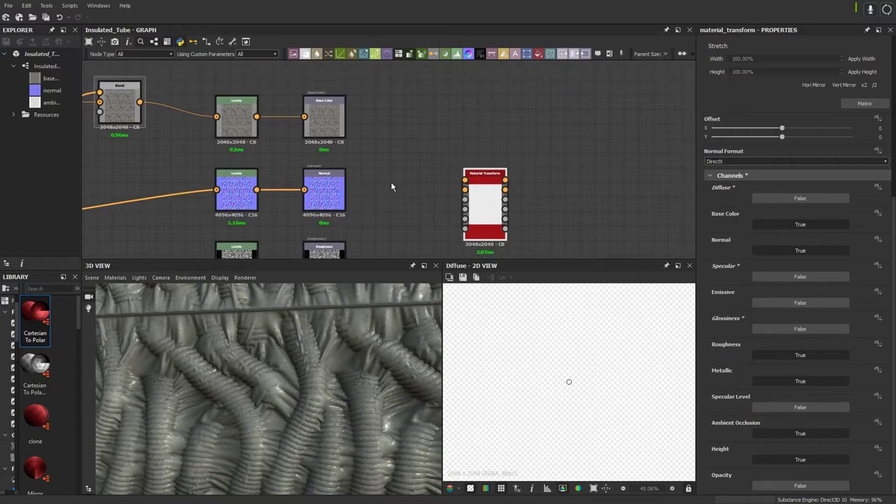
middle_click_drag(343, 154, 349, 128)
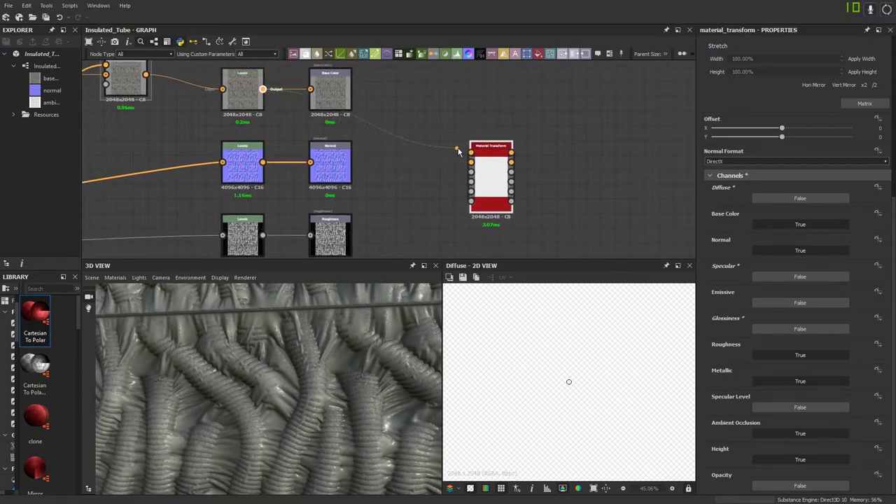
left_click_drag(459, 151, 471, 152)
left_click_drag(263, 162, 471, 173)
Step: Connect the Roughness and Metallic Levels nodes to the matching inputs of the Material Transform node
middle_click_drag(357, 242, 399, 157)
left_click_drag(304, 222, 446, 161)
middle_click_drag(446, 161, 434, 180)
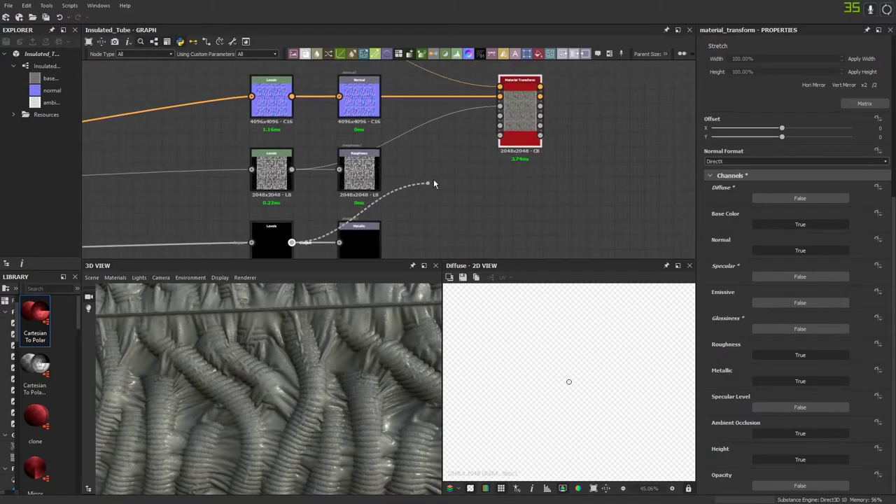
left_click_drag(434, 183, 499, 114)
Step: Connect the Ambient Occlusion Levels node to the Material Transform node's Ambient Occlusion input
middle_click_drag(419, 200, 427, 124)
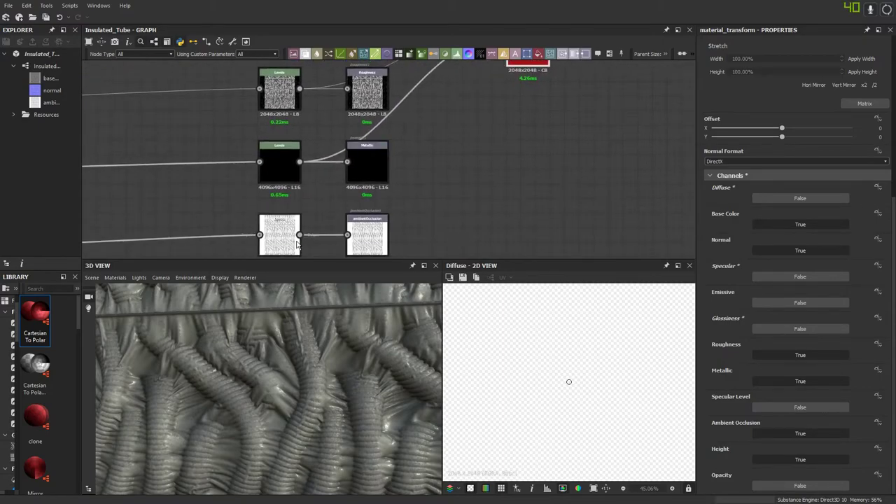
left_click_drag(299, 238, 456, 124)
middle_click_drag(468, 107, 414, 203)
mouse_move(455, 124)
left_mouse_down()
mouse_move(448, 150)
mouse_move(457, 141)
left_mouse_up()
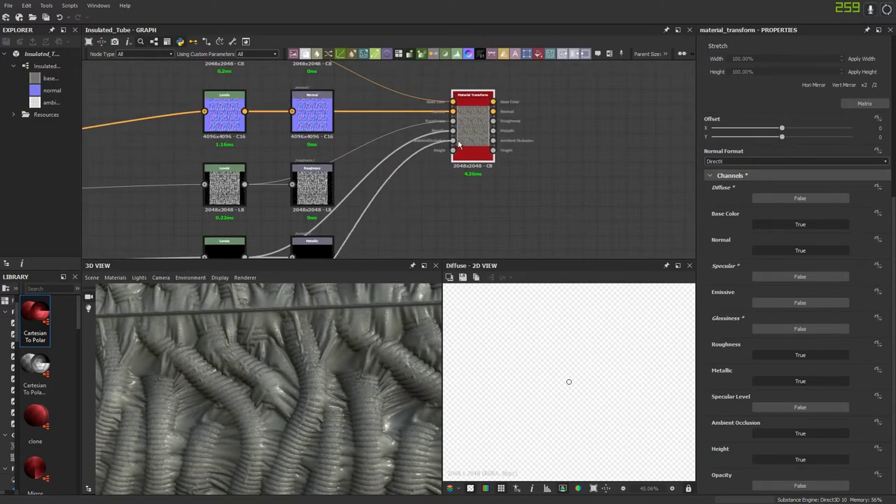
Step: Connect the Height Levels node to the Material Transform node's Height input and preview the transformed material
scroll(380, 187, "down", 2)
middle_click_drag(343, 239, 368, 129)
left_click_drag(314, 226, 469, 113)
middle_click_drag(468, 113, 396, 215)
scroll(396, 214, "up", 2)
left_click_drag(395, 214, 382, 149)
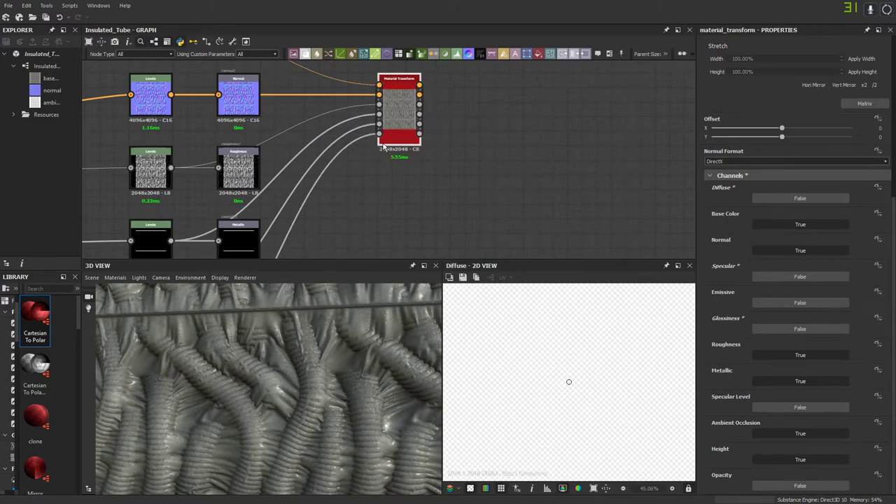
scroll(385, 150, "down", 2)
scroll(342, 158, "up", 3)
double_click(341, 158)
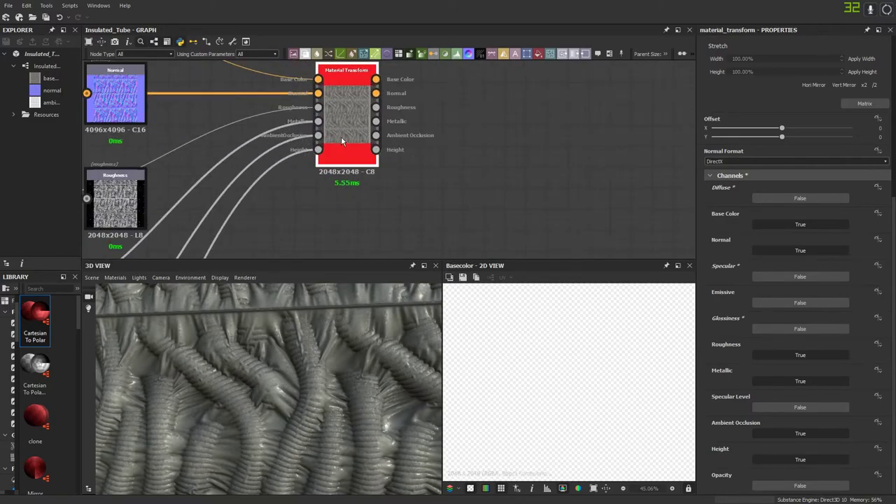
Step: Add a Levels node above the outputs and feed it the striped mask from the start of the graph
scroll(293, 180, "down", 4)
middle_click_drag(293, 180, 505, 256)
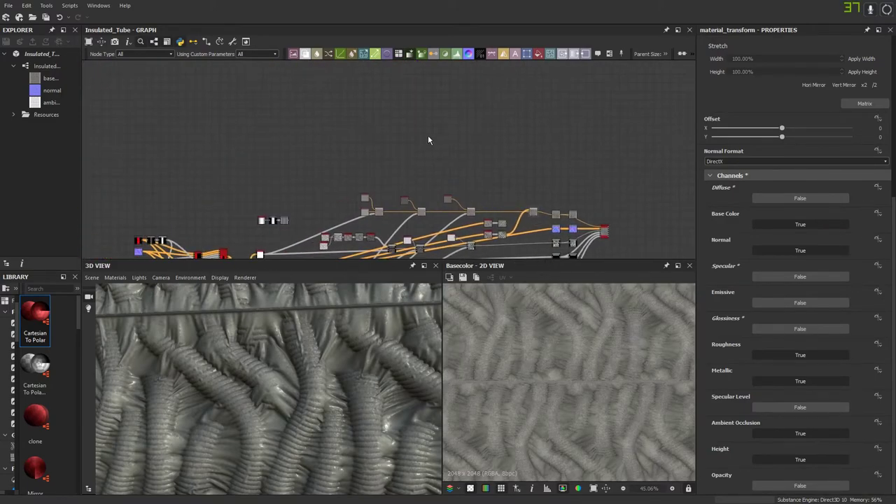
left_click(457, 54)
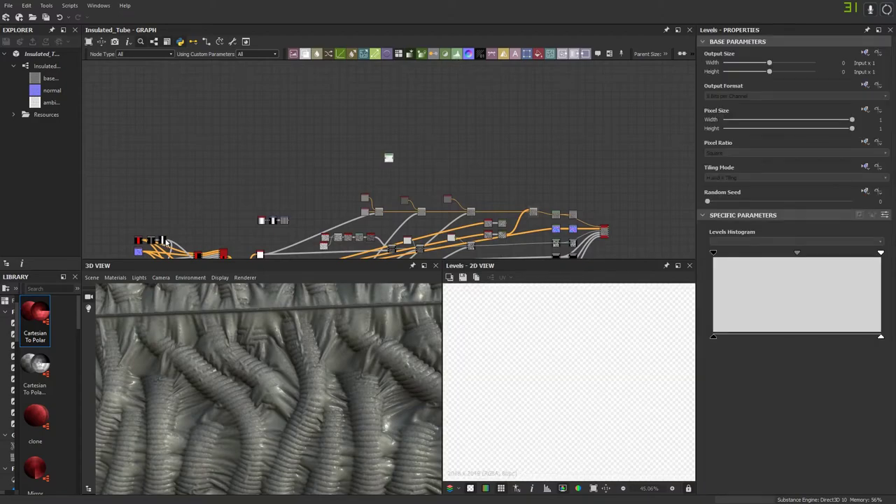
left_click_drag(168, 242, 608, 168)
middle_click_drag(608, 168, 570, 149)
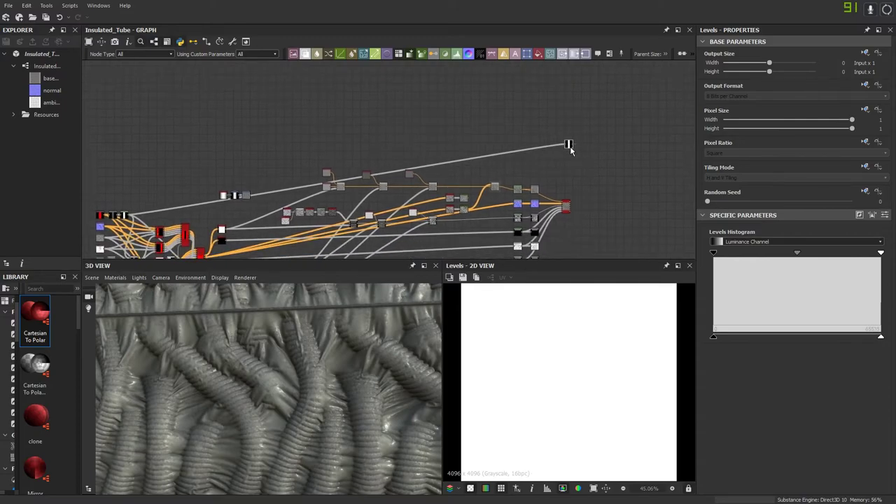
left_click_drag(568, 145, 520, 107)
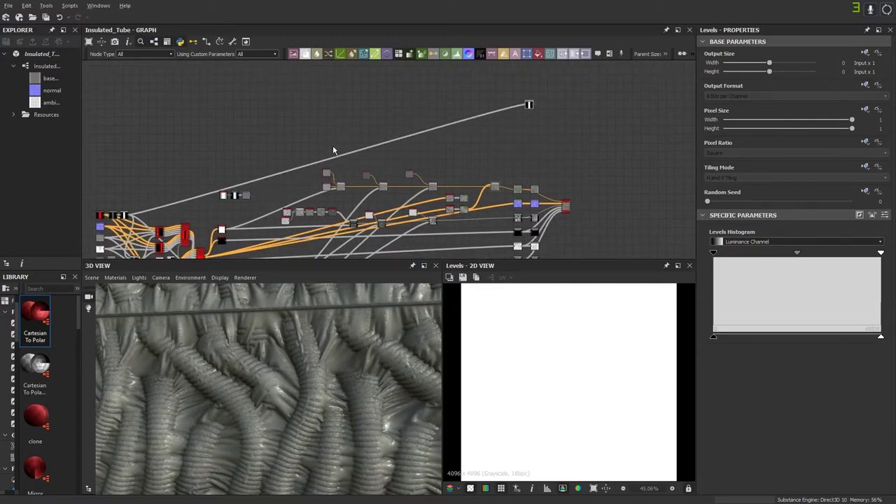
Step: Try to route the Levels node's long mask link through a Dot node placed on the link
key("alt")
scroll(328, 159, "up", 3)
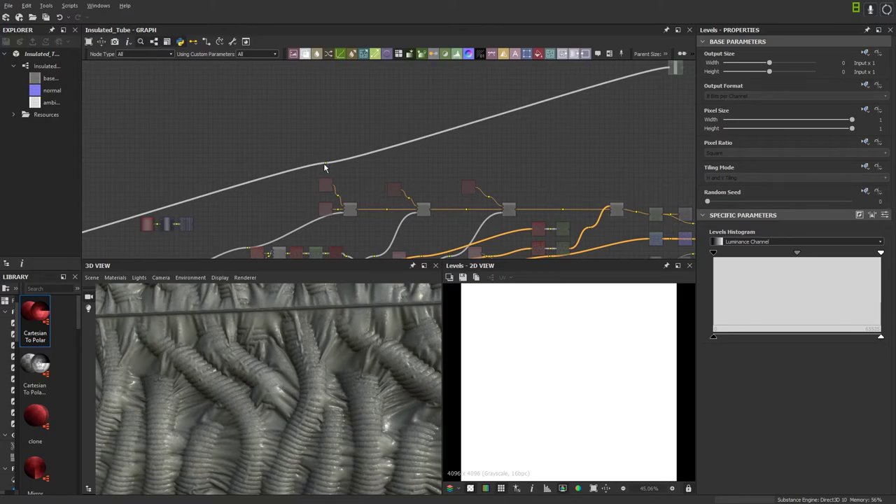
left_click_drag(326, 164, 600, 120, "alt")
middle_click_drag(600, 121, 447, 142)
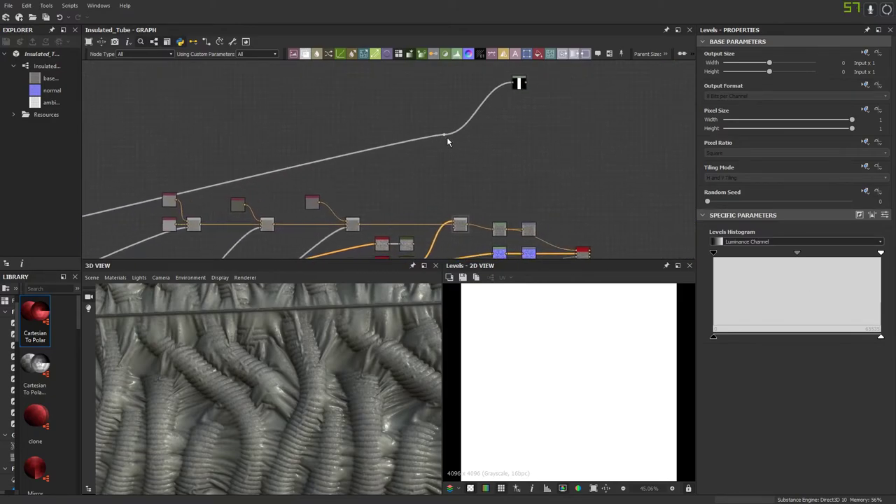
left_click(518, 84)
key("Delete")
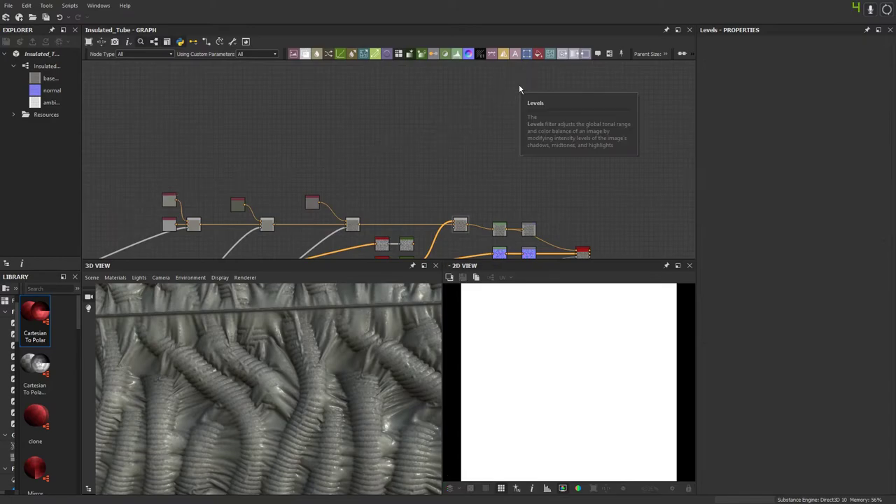
key("f")
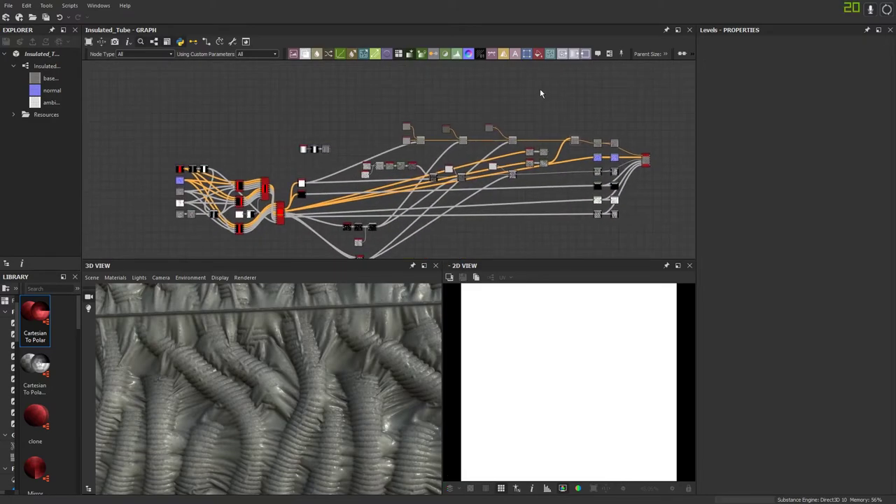
key("ctrl+z")
key("f")
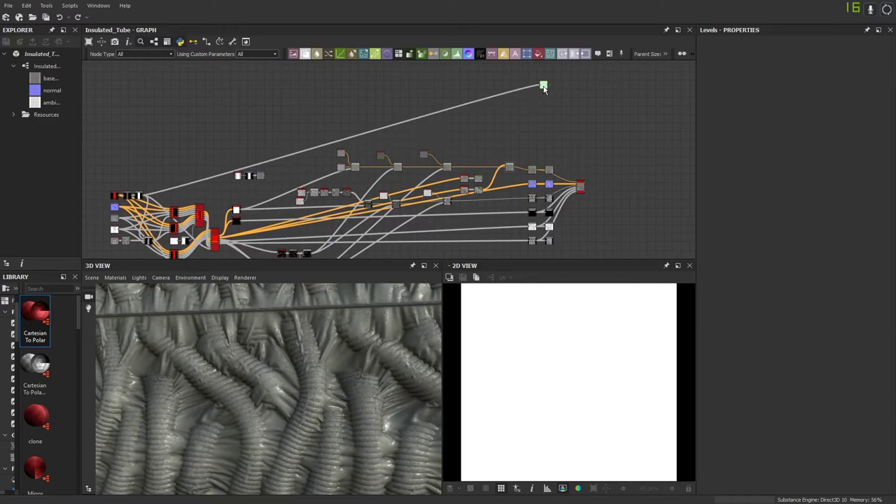
Step: Place the mask Levels node directly above the Material Transform node
left_click_drag(546, 83, 579, 130)
scroll(571, 144, "up", 4)
middle_click_drag(571, 144, 476, 145)
scroll(496, 155, "up", 3)
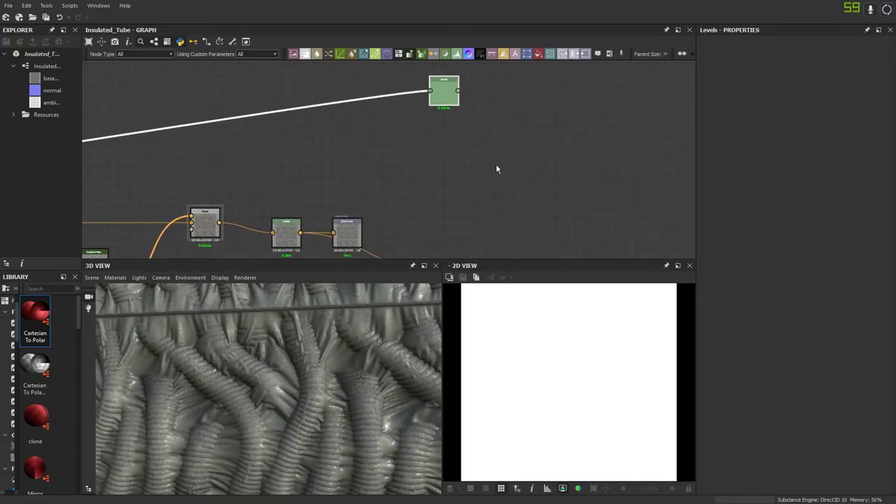
scroll(505, 140, "down", 3)
left_click_drag(462, 84, 467, 144)
scroll(490, 156, "up", 4)
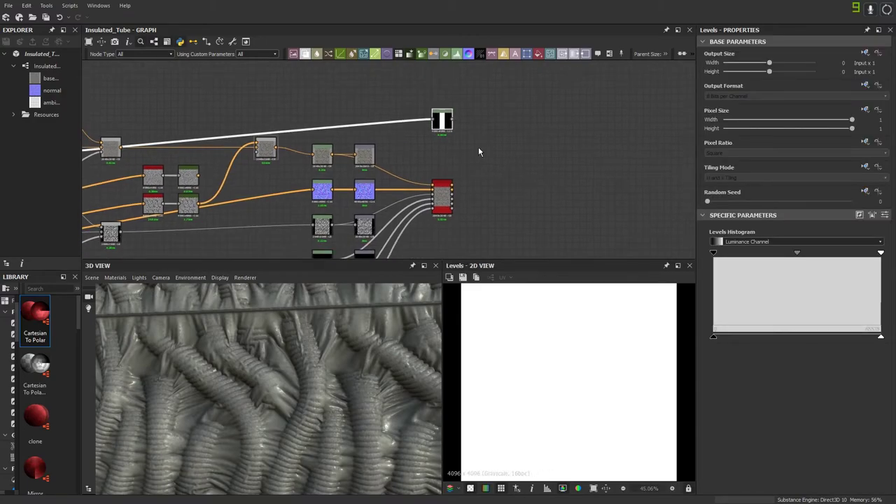
middle_click_drag(462, 156, 438, 140)
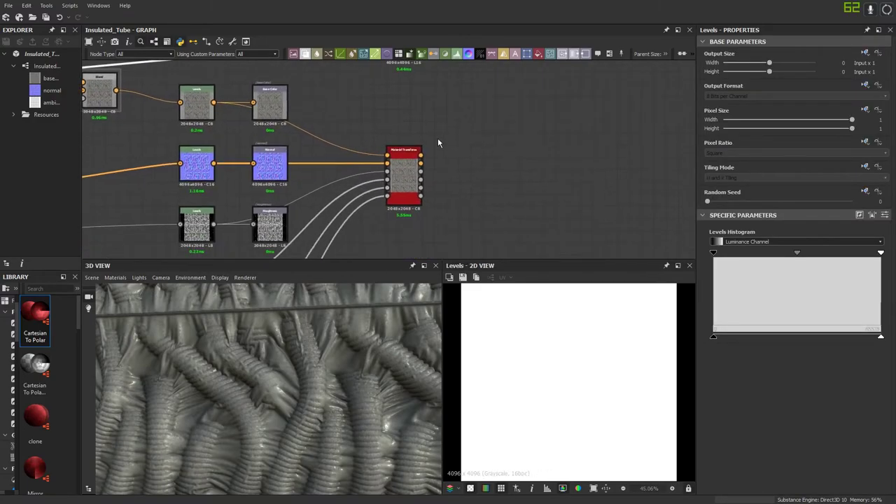
Step: Compare the Material Transform node's Base Color output with the Levels stripe mask in the 2D view
double_click(404, 183)
scroll(549, 396, "down", 3)
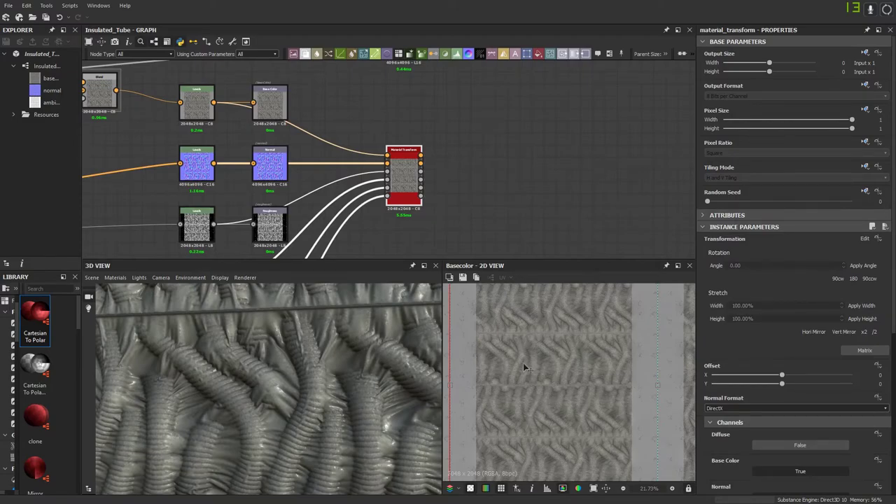
middle_click_drag(391, 112, 397, 149)
double_click(410, 79)
scroll(548, 403, "up", 6)
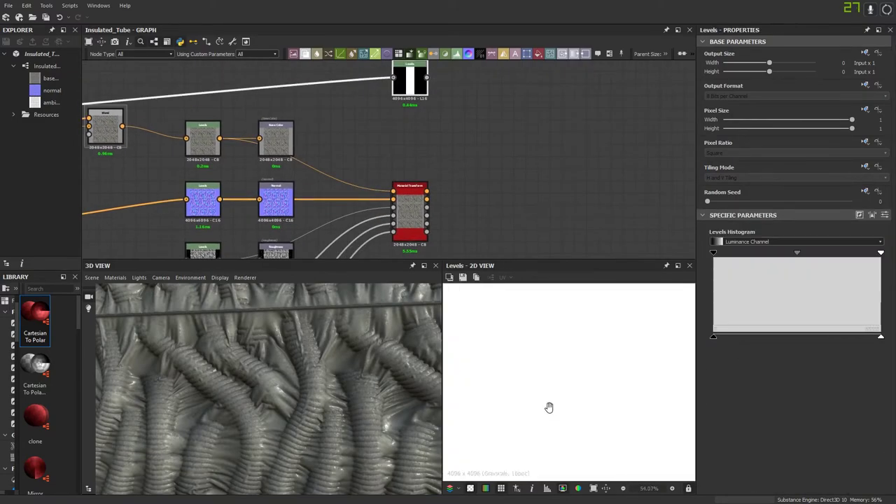
middle_click_drag(548, 406, 564, 352)
scroll(564, 352, "down", 7)
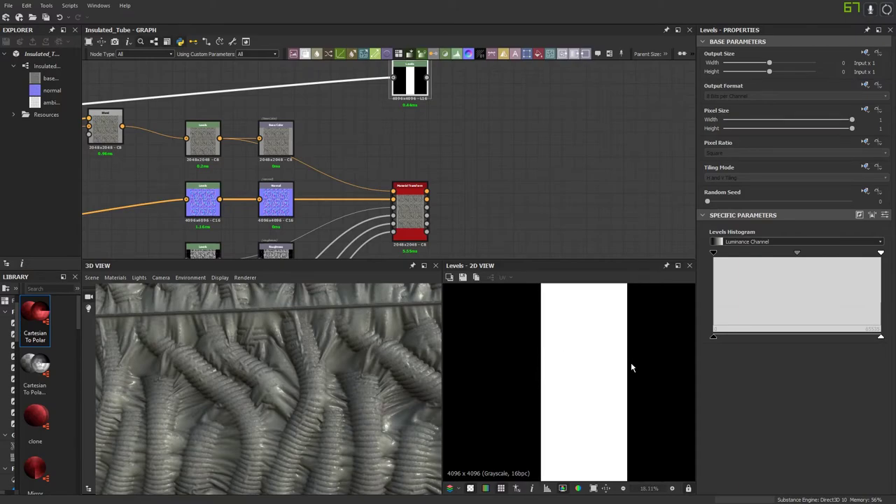
scroll(501, 345, "down", 2)
Step: Add a Square Shape node between the Levels and Material Transform nodes and set its X size to 0.12
middle_click_drag(508, 224, 485, 176)
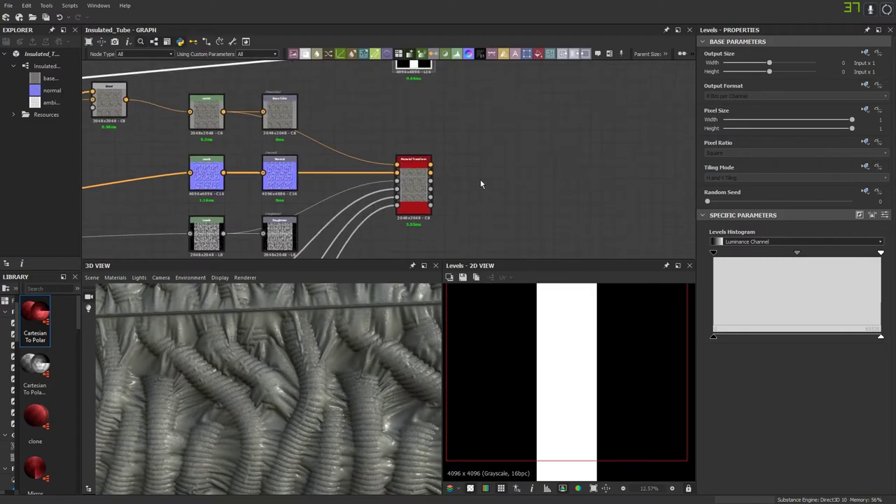
key("space")
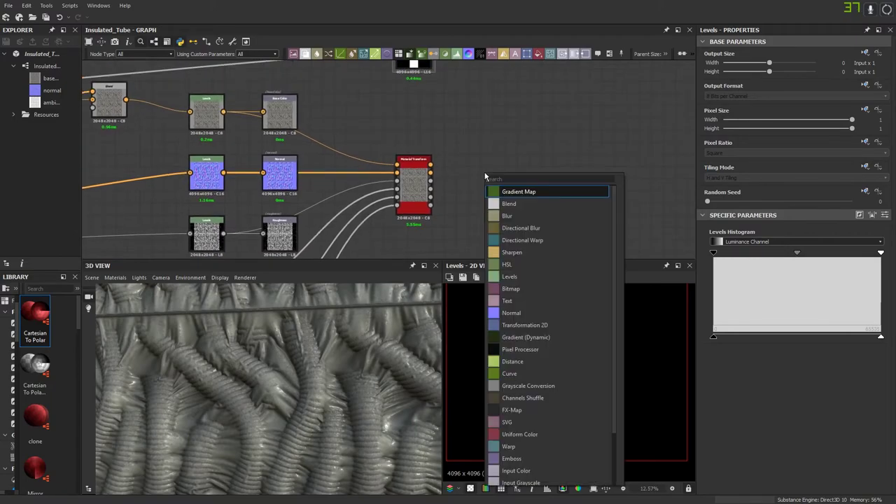
type("shape")
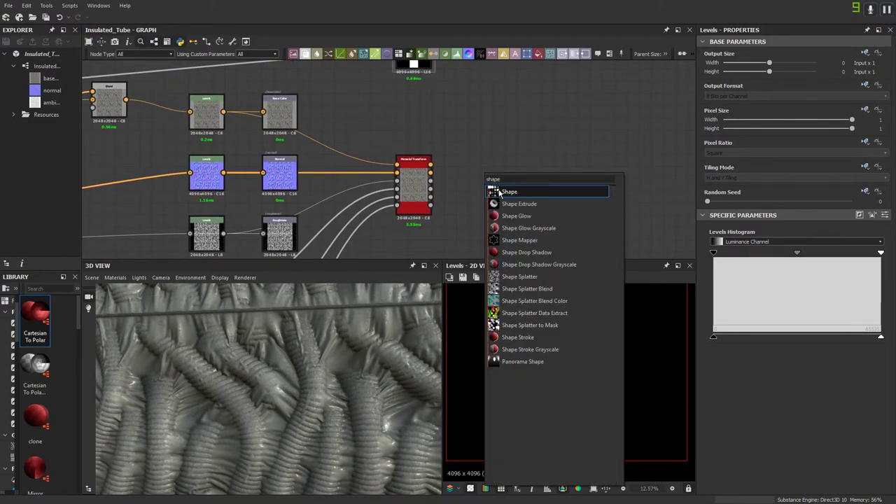
left_click(499, 191)
middle_click_drag(478, 165, 486, 199)
left_click_drag(485, 199, 437, 139)
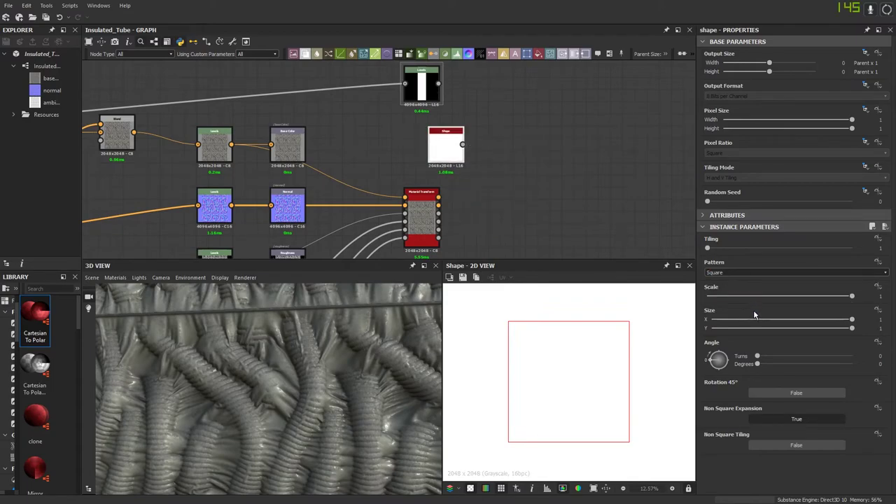
left_click_drag(755, 319, 728, 319)
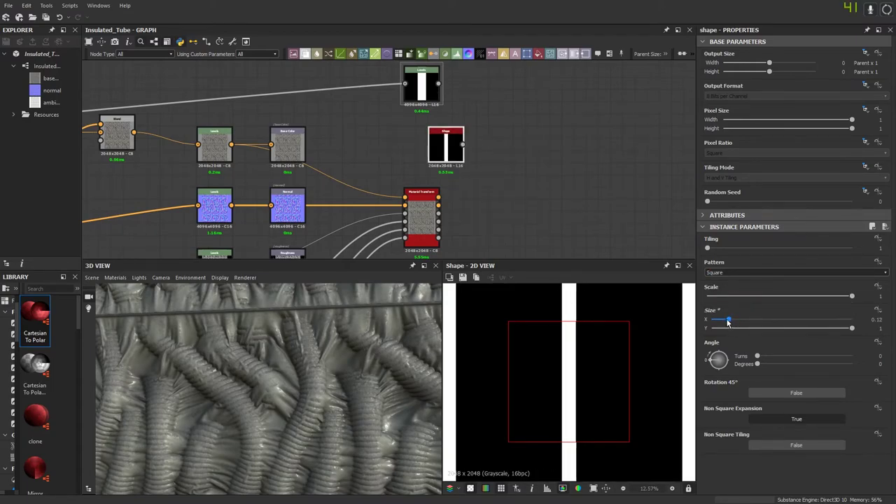
left_click_drag(445, 154, 427, 154)
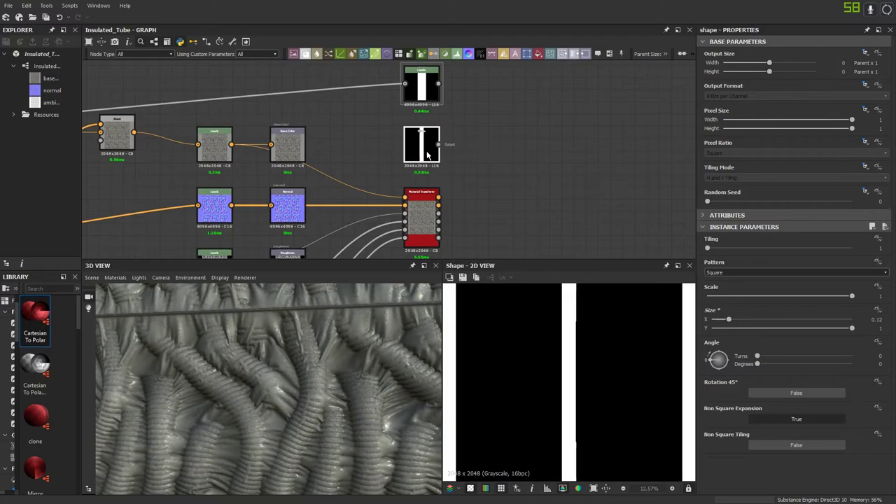
Step: Add a Transformation 2D node after the Shape node and set its tiling mode to absolute No Tiling
left_click(526, 55)
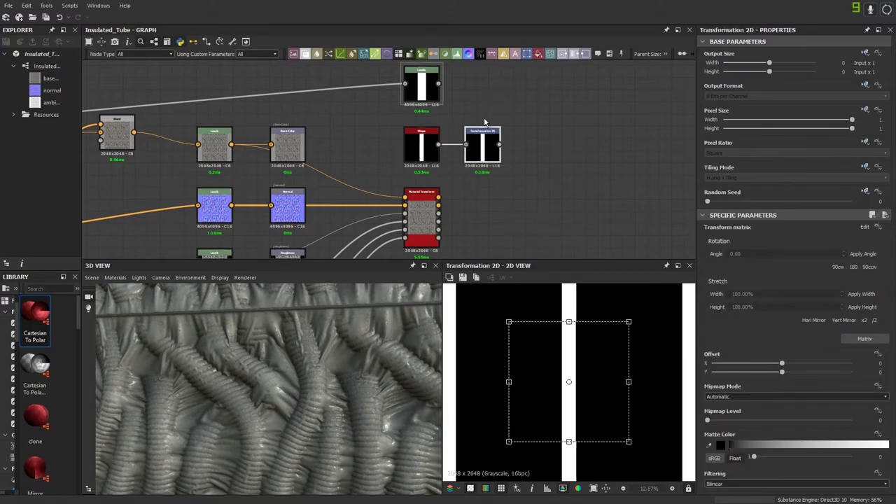
scroll(480, 152, "up", 2)
left_click(865, 168)
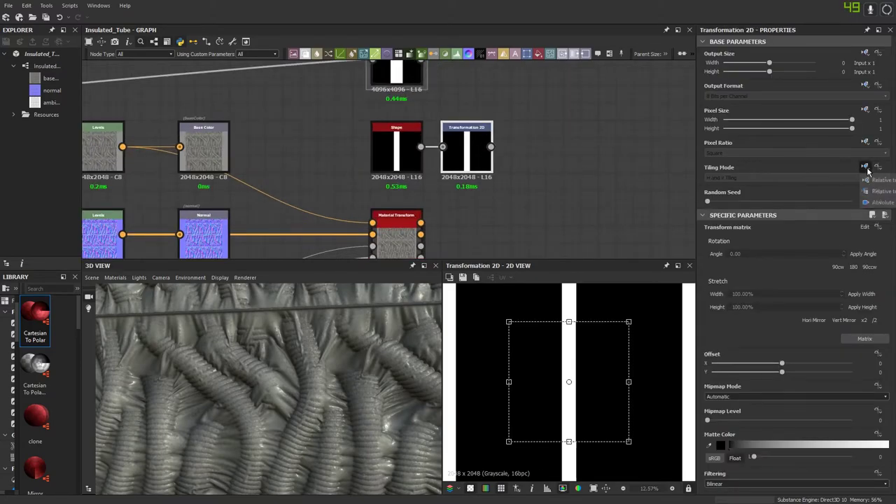
left_click(870, 208)
left_click(735, 178)
left_click(735, 185)
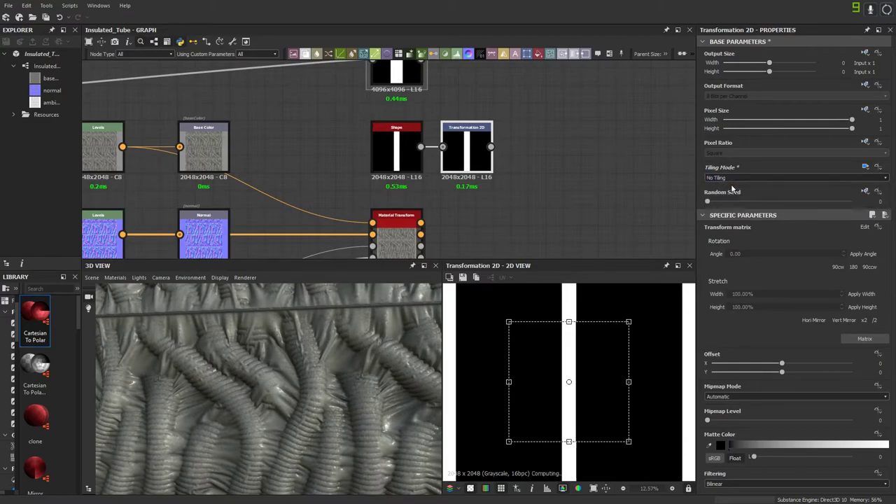
Step: Check the Levels mask's stripe and set the Transformation 2D node's X offset to 0.125
middle_click_drag(465, 127, 480, 168)
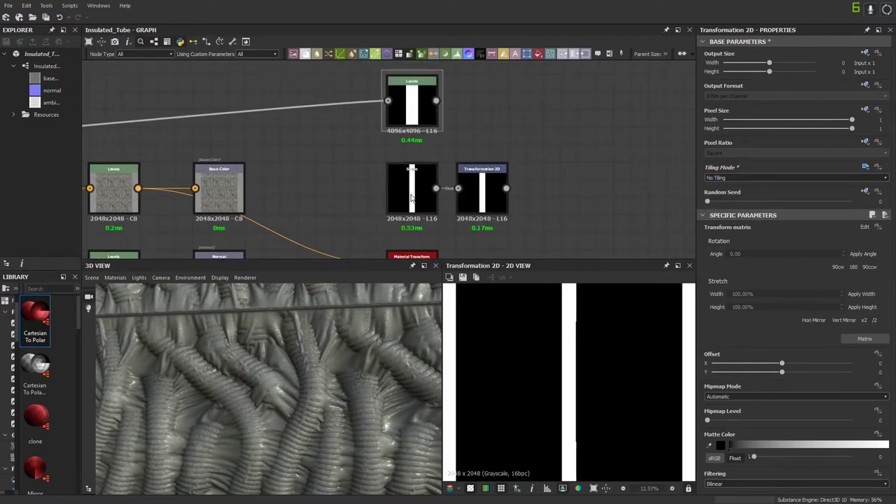
double_click(415, 123)
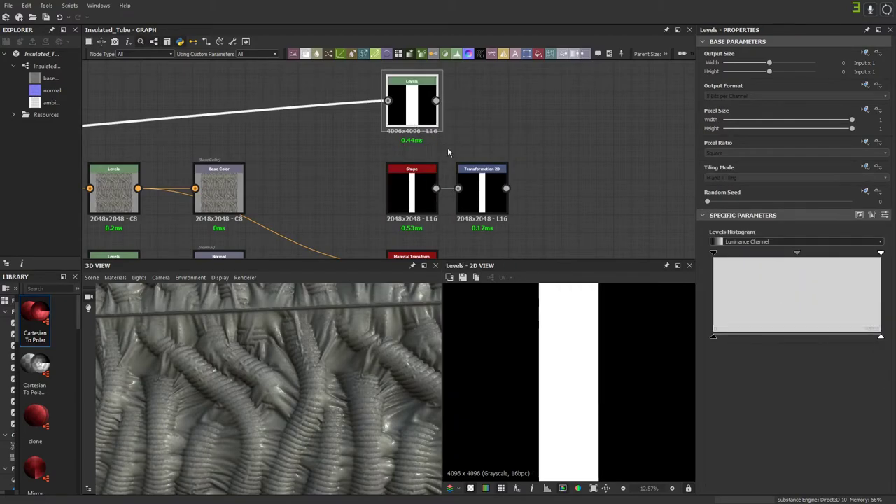
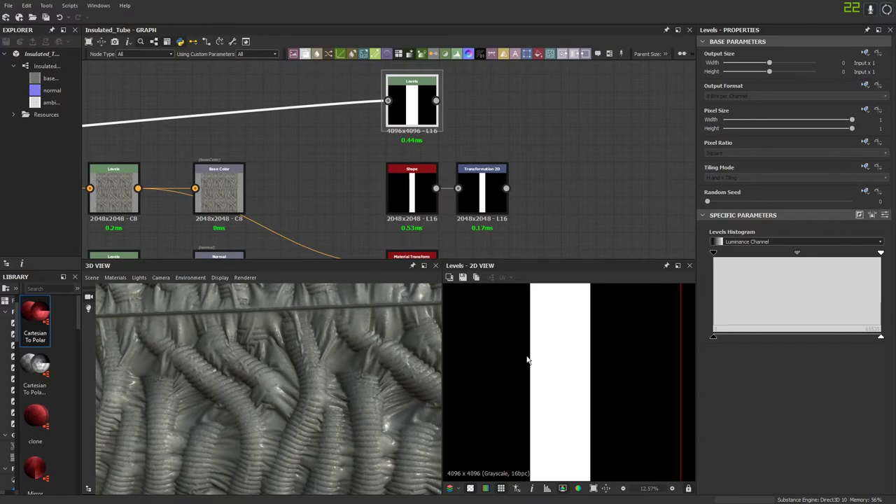
double_click(485, 204)
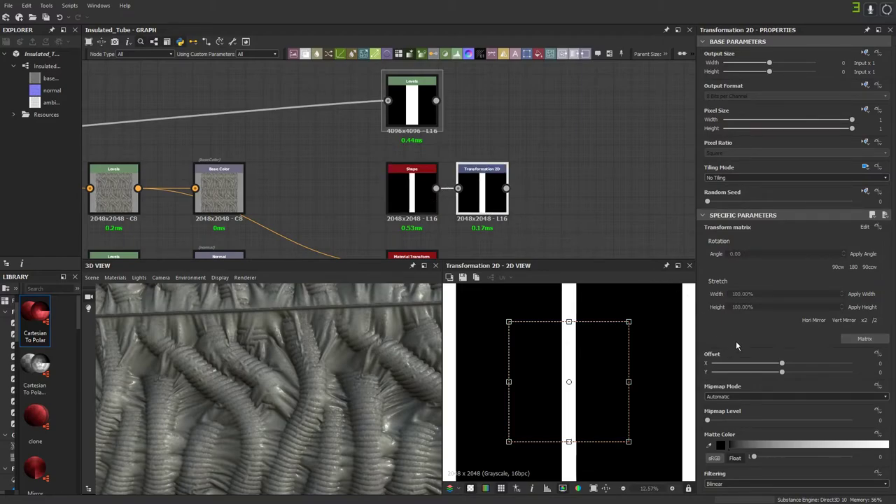
left_click(793, 366)
type(".125")
key("Return")
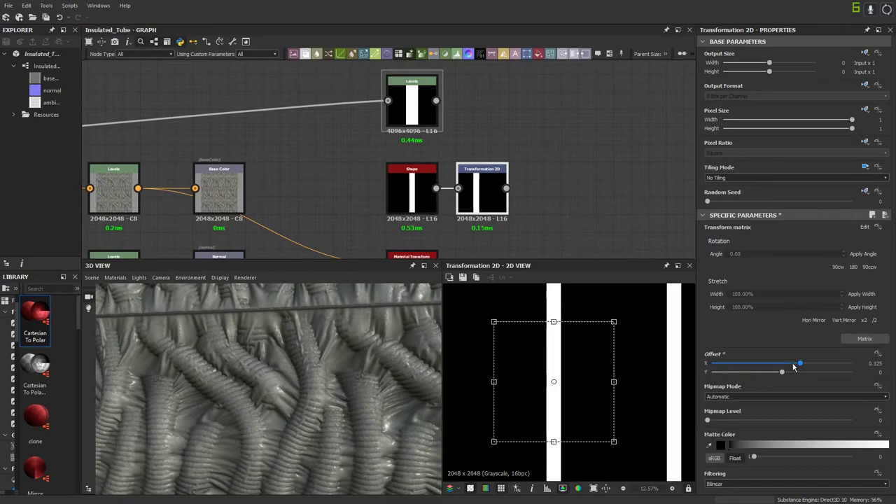
Step: Compare the offset stripe of the Transformation 2D node with the Levels mask at closer zoom
scroll(550, 378, "up", 5)
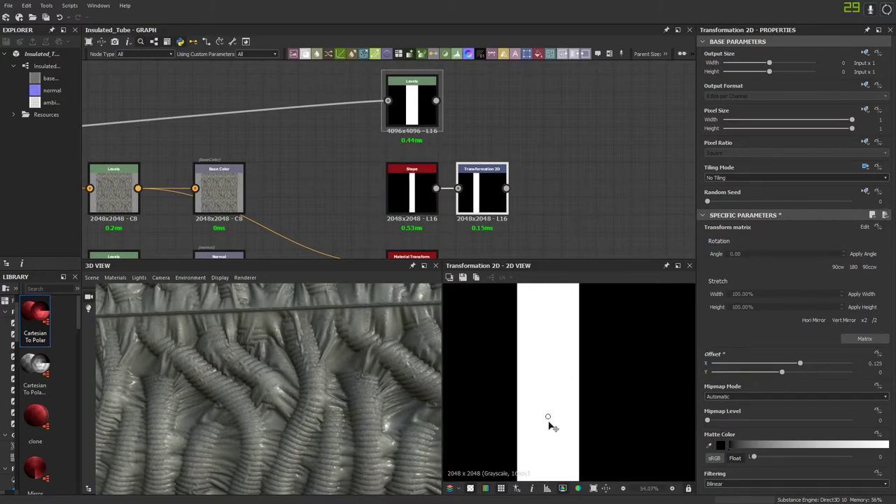
double_click(415, 105)
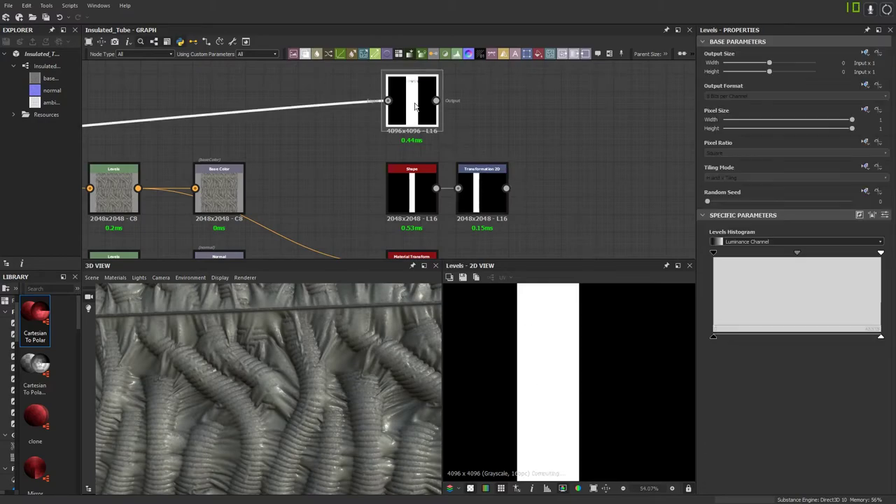
double_click(495, 192)
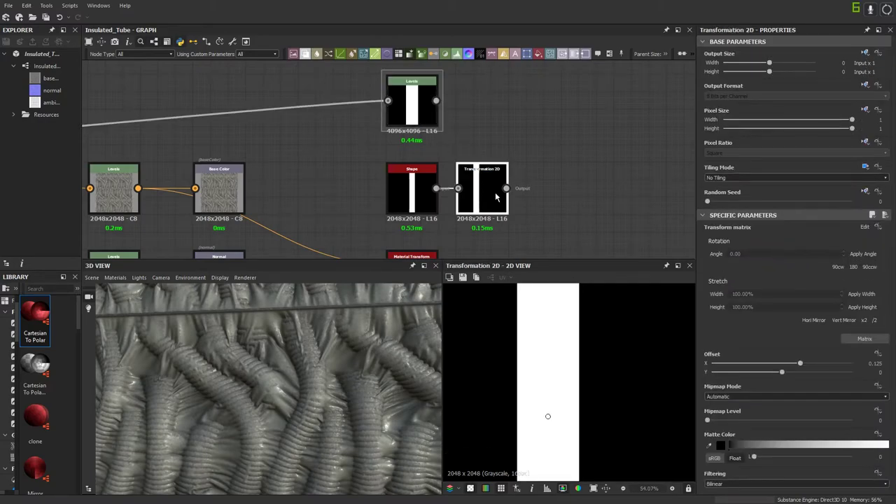
middle_click_drag(510, 218, 466, 210)
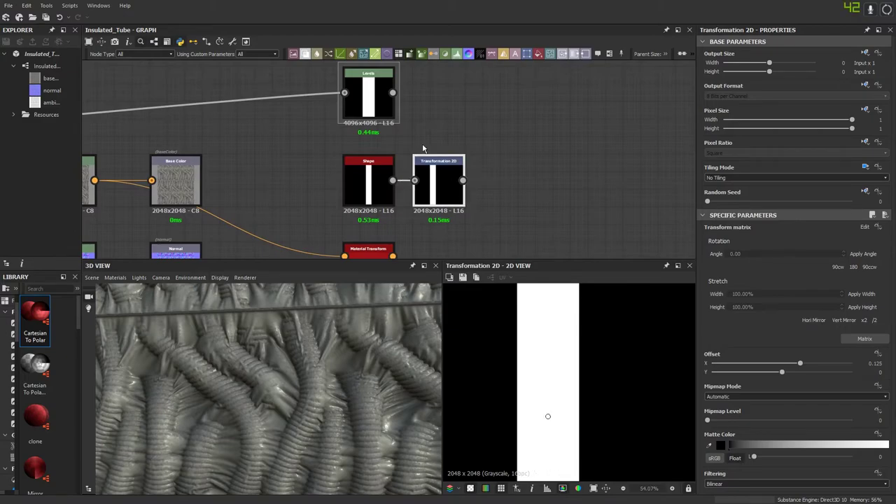
Step: Try overlaying the Levels mask and the offset stripe in a Blend node using Max (Lighten) at about half opacity
left_click(305, 54)
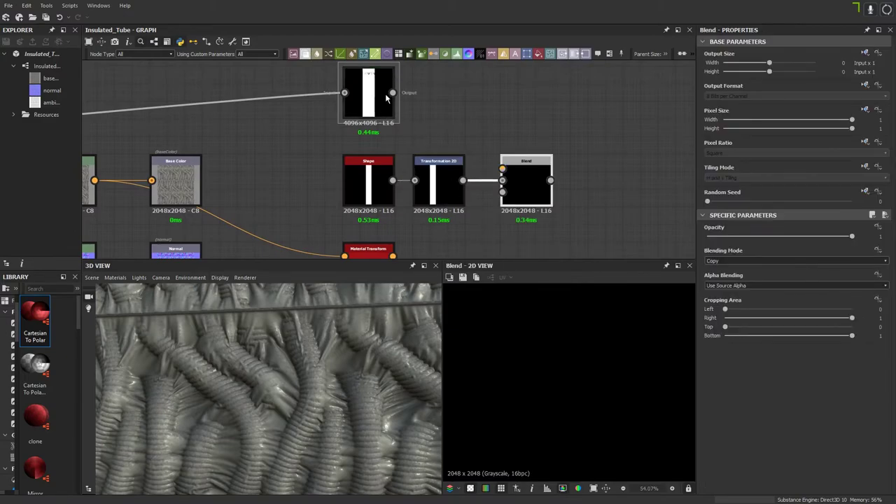
left_click_drag(392, 92, 502, 169)
left_click(720, 260)
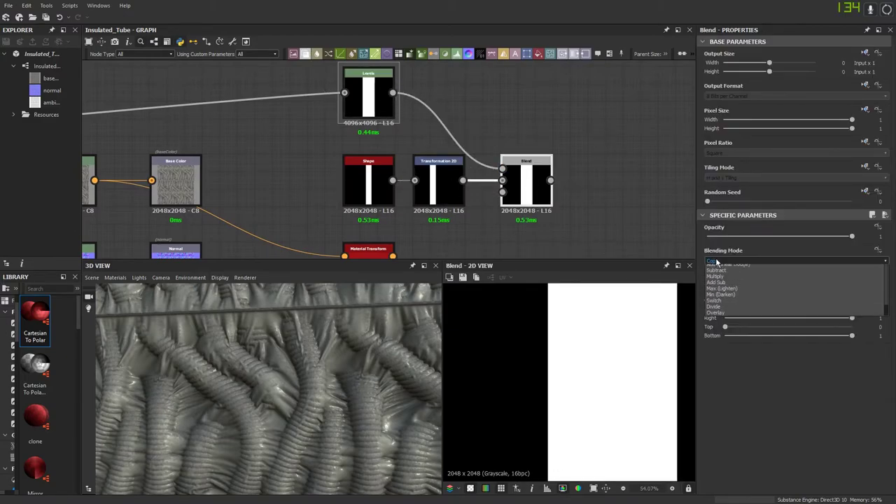
left_click(726, 275)
left_click_drag(825, 236, 783, 236)
left_click(740, 261)
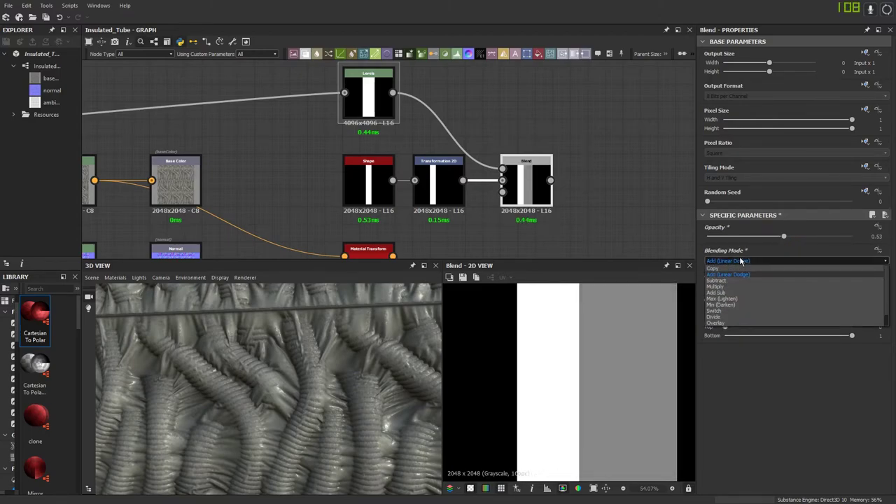
left_click(740, 301)
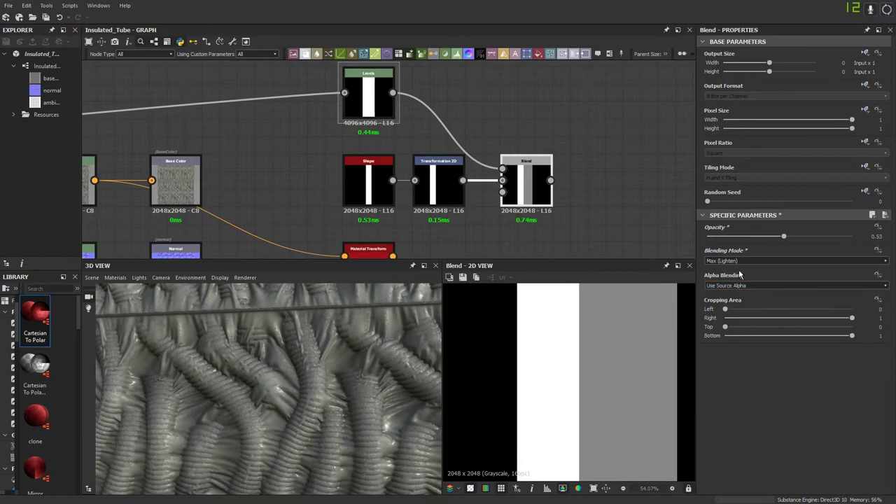
mouse_move(783, 236)
left_mouse_down()
mouse_move(764, 239)
mouse_move(773, 244)
left_mouse_up()
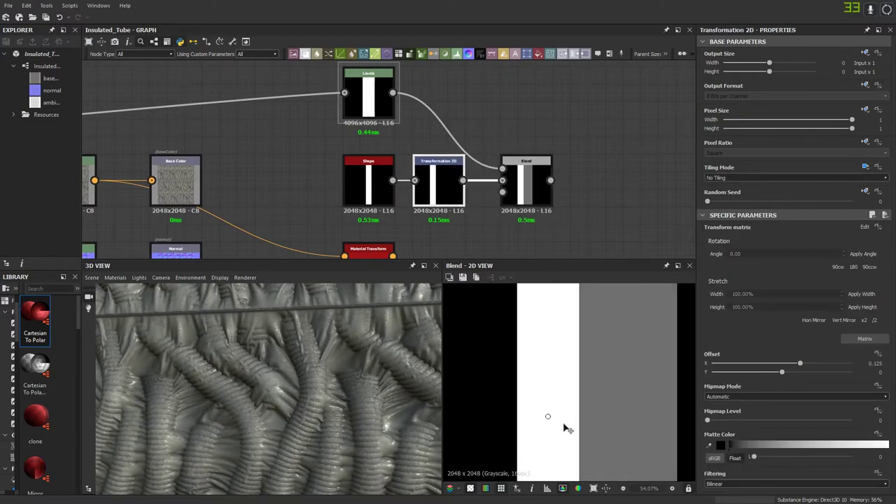
Step: Compare the Levels mask's stripe with the Transformation 2D node's offset stripe in the 2D view
left_click(371, 103)
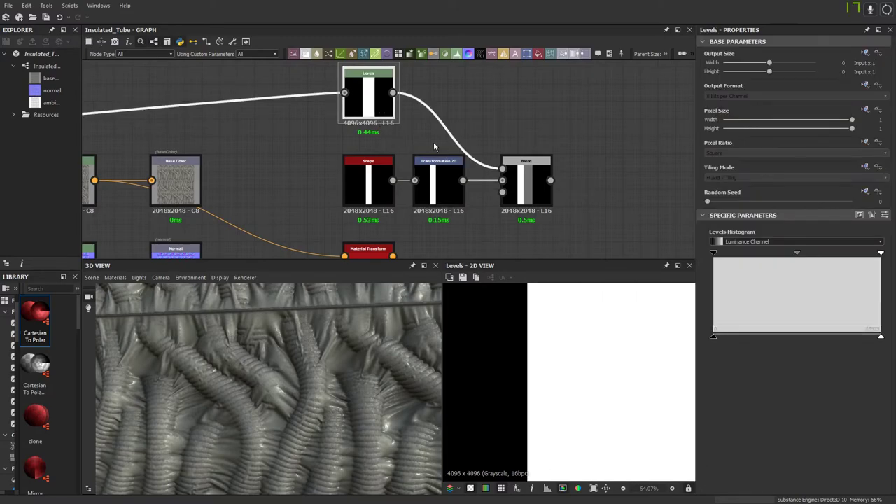
middle_click_drag(371, 102, 429, 131)
left_click(499, 223)
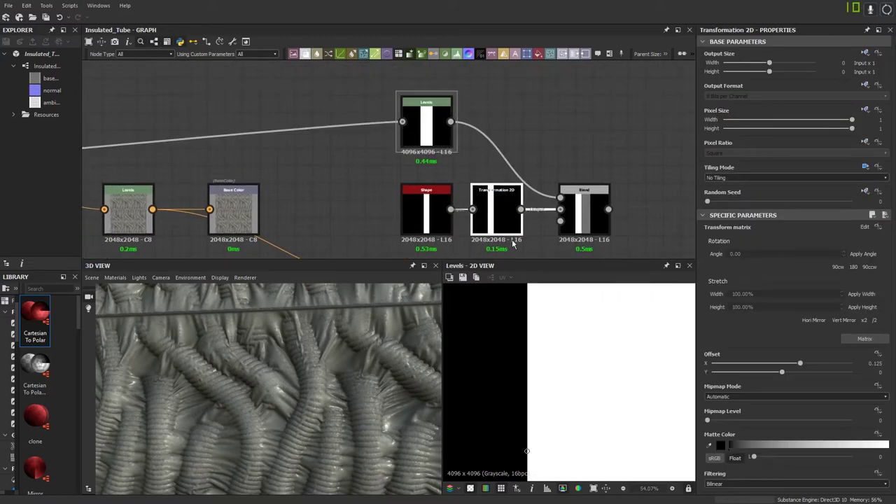
scroll(552, 366, "down", 3)
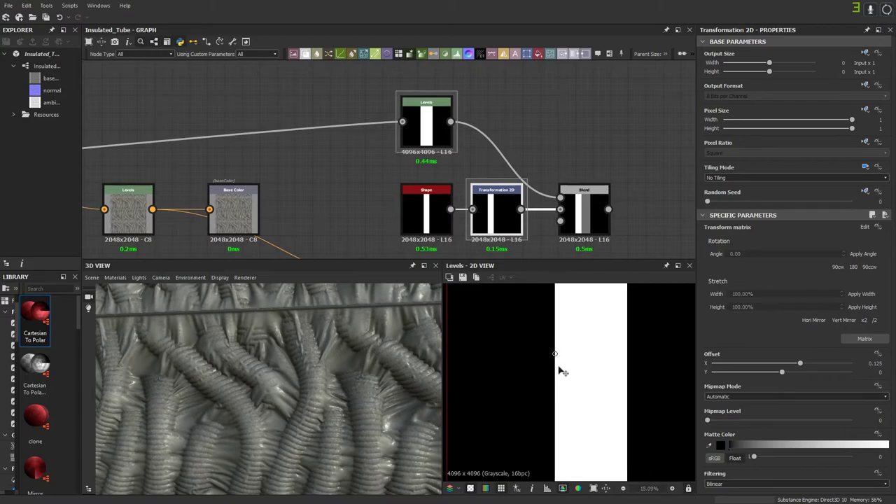
left_click(485, 207)
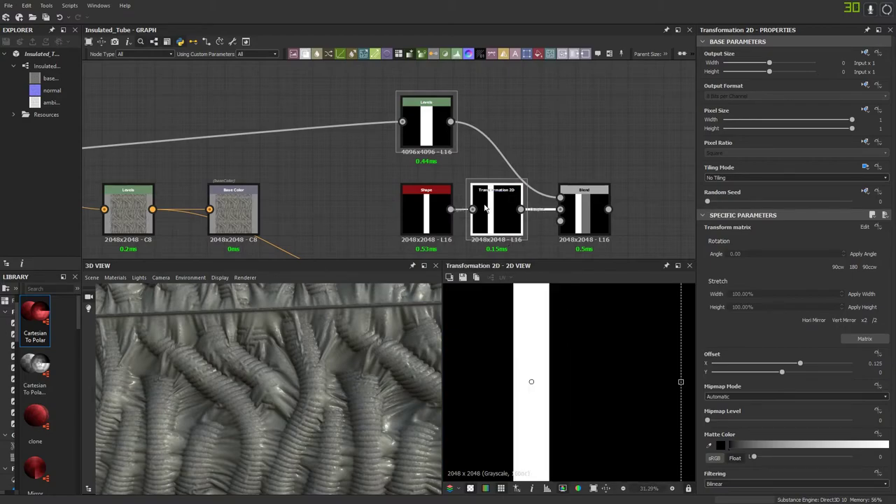
left_click(426, 126)
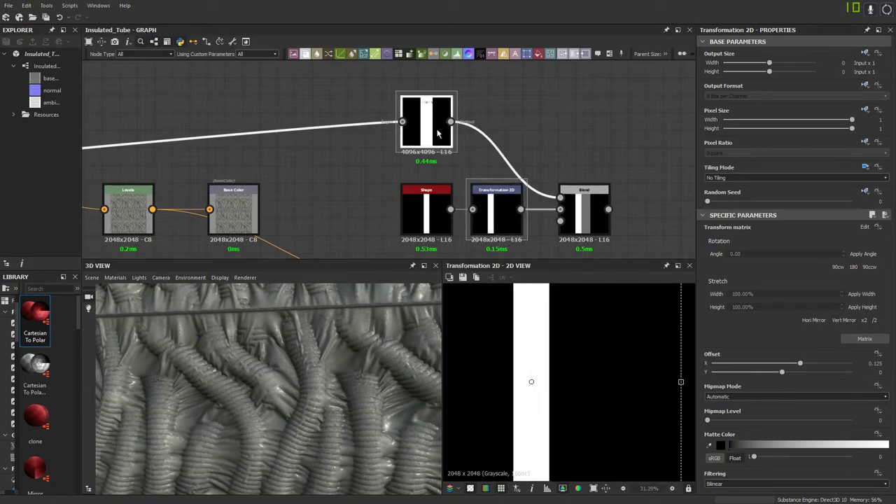
left_click(482, 193)
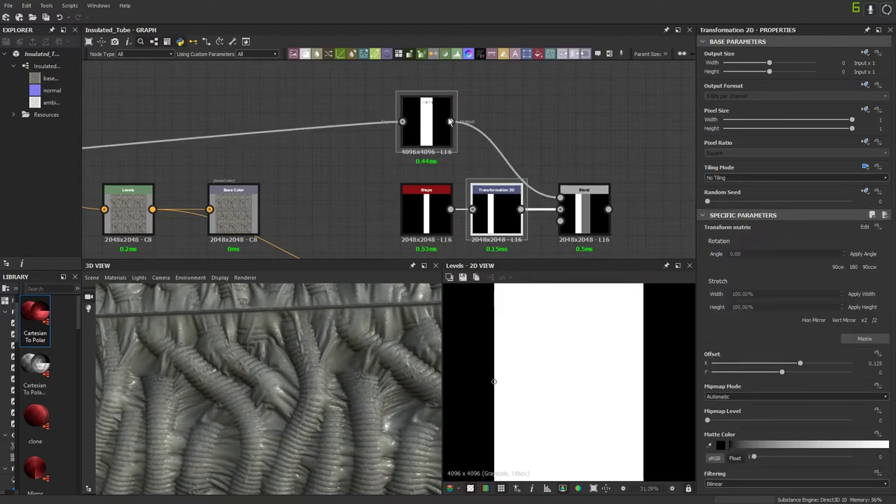
scroll(530, 383, "down", 1)
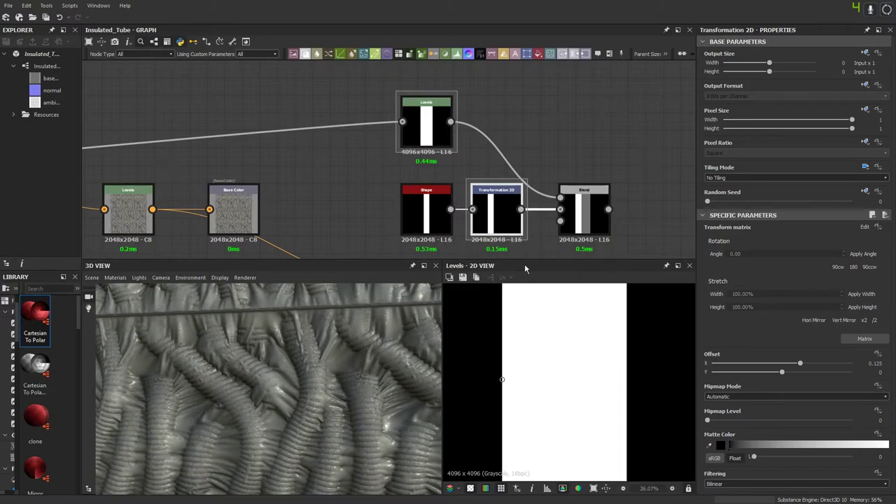
Step: Delete the Blend node that overlays the Levels mask and the offset stripe
middle_click_drag(571, 227, 497, 195)
left_click(513, 179)
key("Delete")
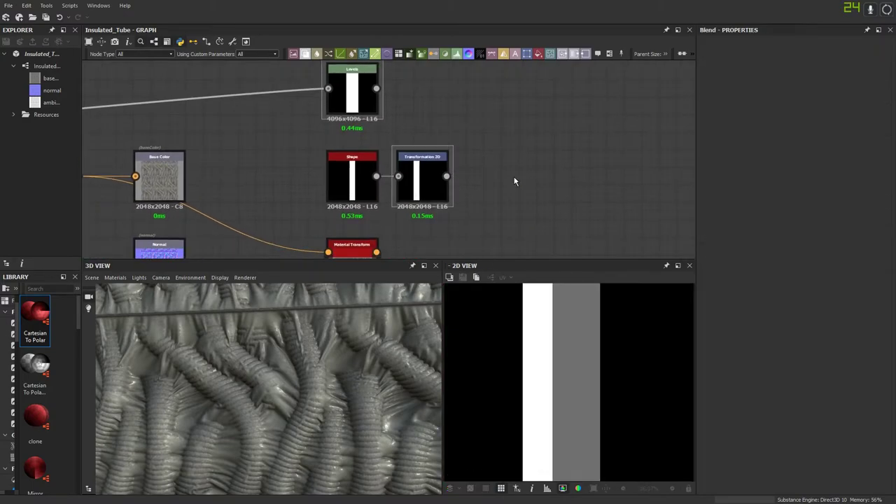
Step: Set the X size of the Shape node feeding the Transformation 2D node to 0.1
scroll(514, 182, "down", 5)
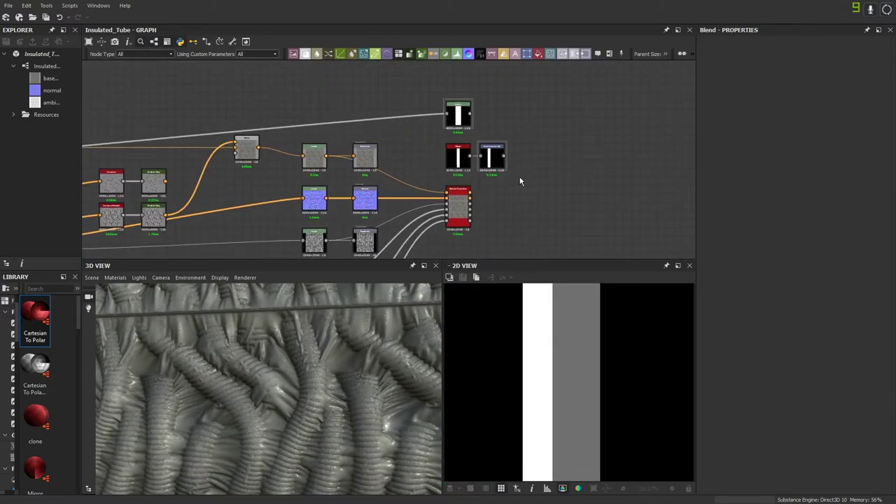
scroll(525, 220, "up", 4)
left_click(442, 209)
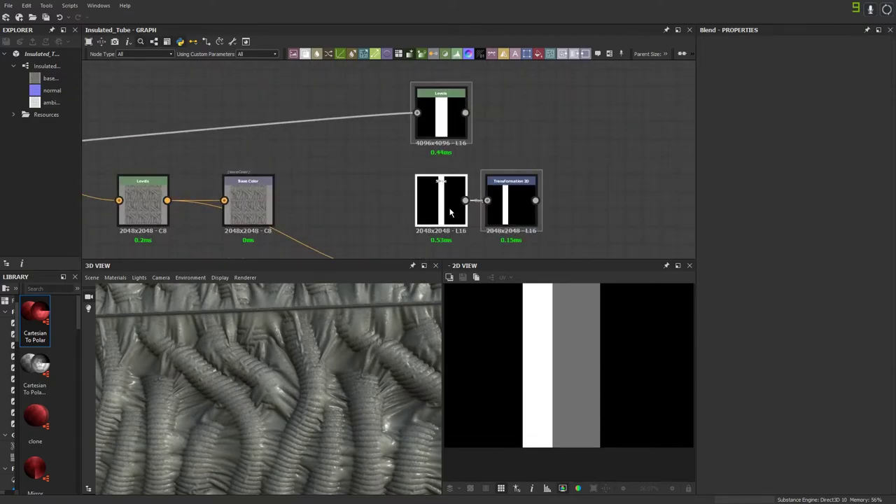
left_click_drag(729, 320, 727, 322)
Step: Examine the Material Transform node's base color output and compare its tube area with the Levels mask
middle_click_drag(574, 199, 516, 99)
scroll(515, 100, "down", 3)
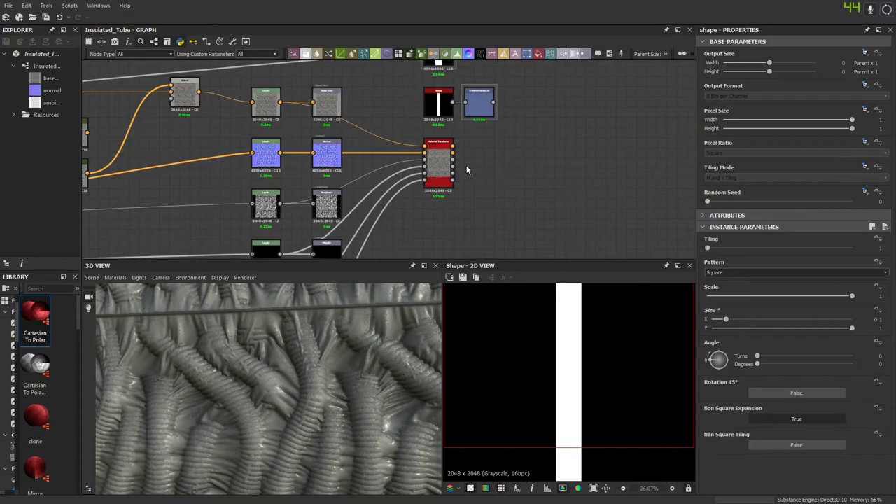
left_click(437, 164)
left_click(437, 165)
middle_click_drag(437, 166, 329, 131)
scroll(395, 143, "up", 2)
double_click(327, 126)
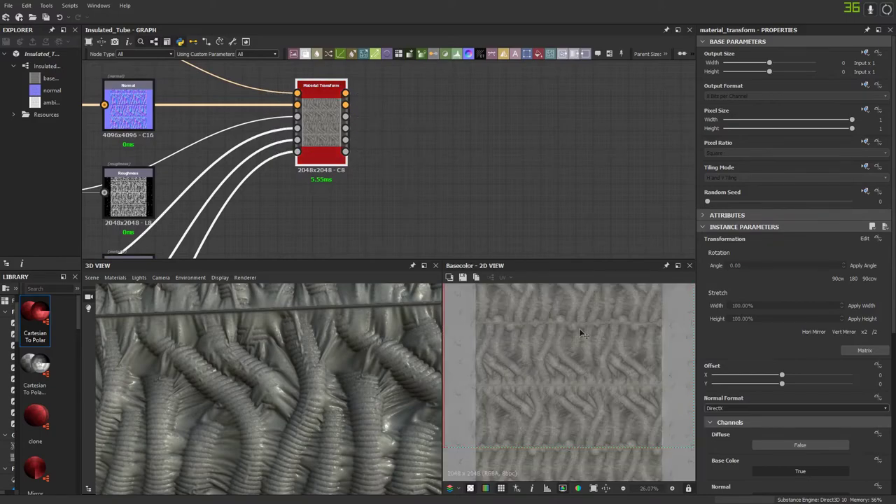
scroll(578, 336, "up", 3)
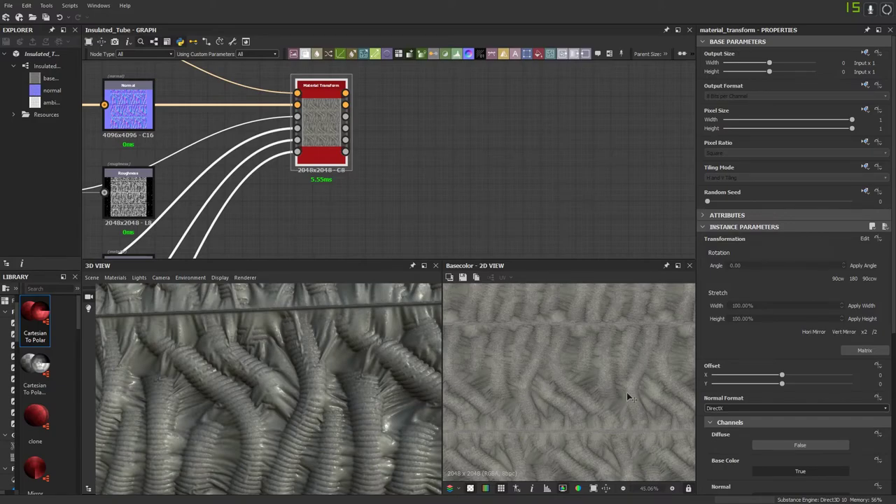
scroll(626, 393, "down", 2)
scroll(559, 377, "down", 1)
middle_click_drag(455, 120, 546, 211)
scroll(545, 211, "down", 4)
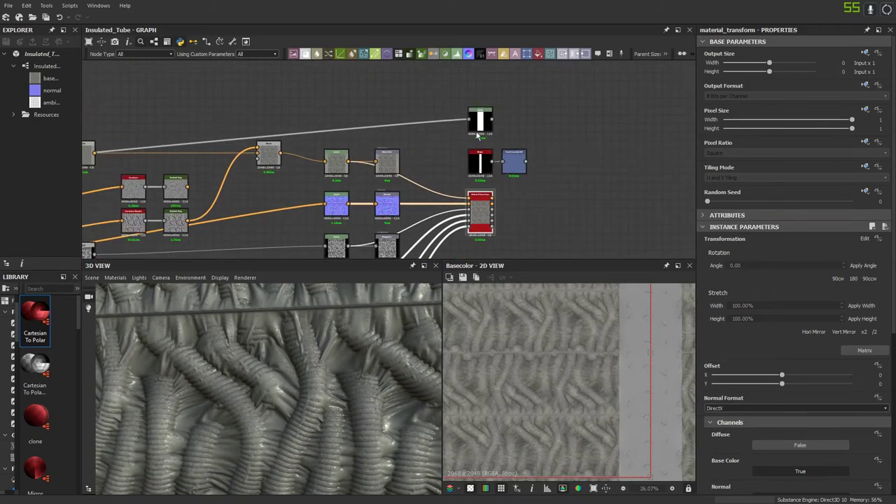
double_click(479, 122)
double_click(482, 216)
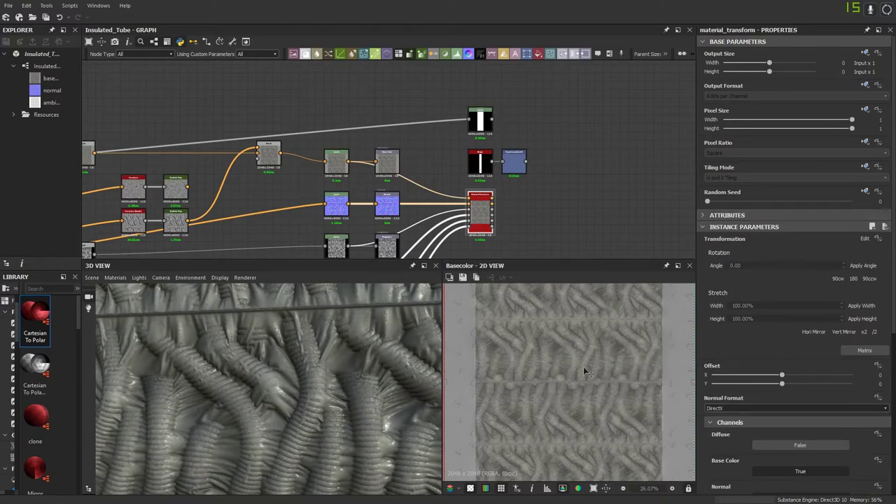
Step: Set the Material Transform node's X offset to 0.25 and inspect the shifted base color
middle_click_drag(492, 216, 450, 204)
scroll(450, 203, "up", 5)
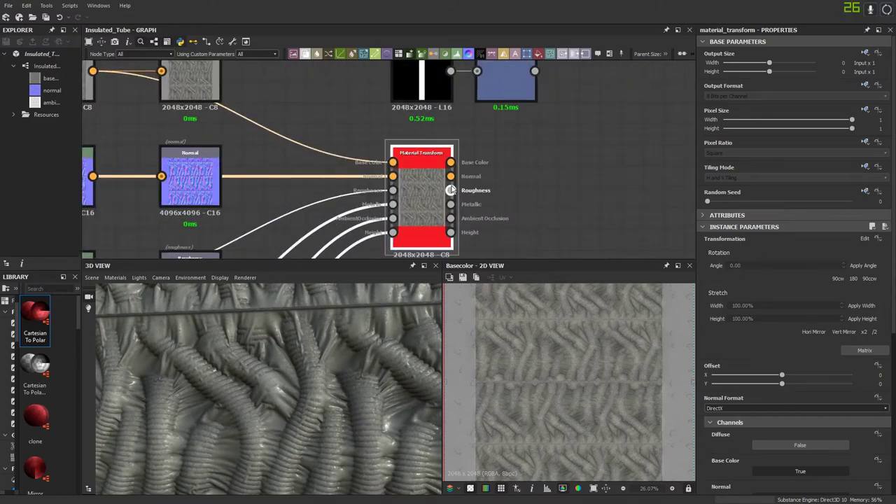
middle_click_drag(490, 138, 420, 174)
middle_click_drag(383, 212, 382, 176)
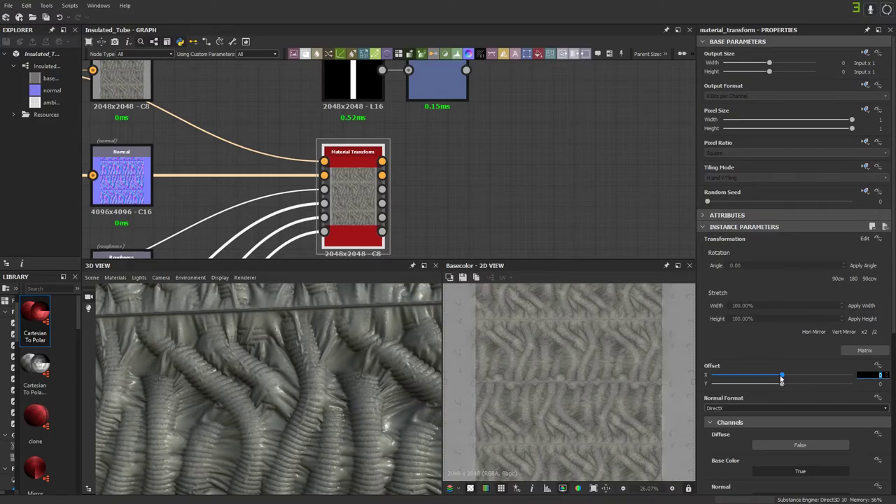
key("Return")
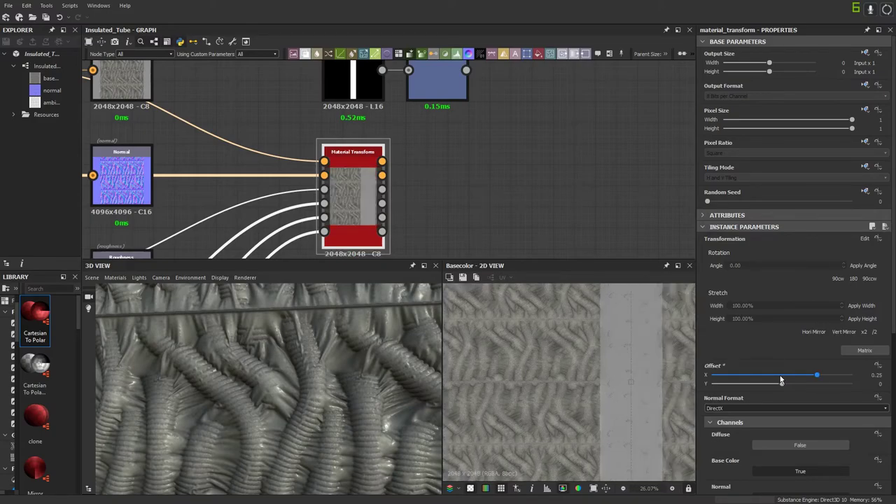
scroll(565, 370, "down", 2)
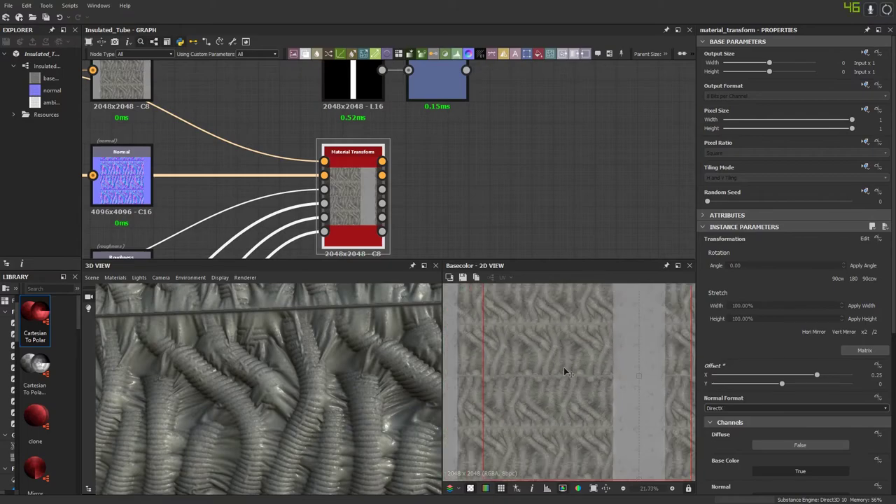
Step: Try smaller X offsets and 0 on the Material Transform node, and return the X offset to 0.25
left_click_drag(816, 375, 788, 379)
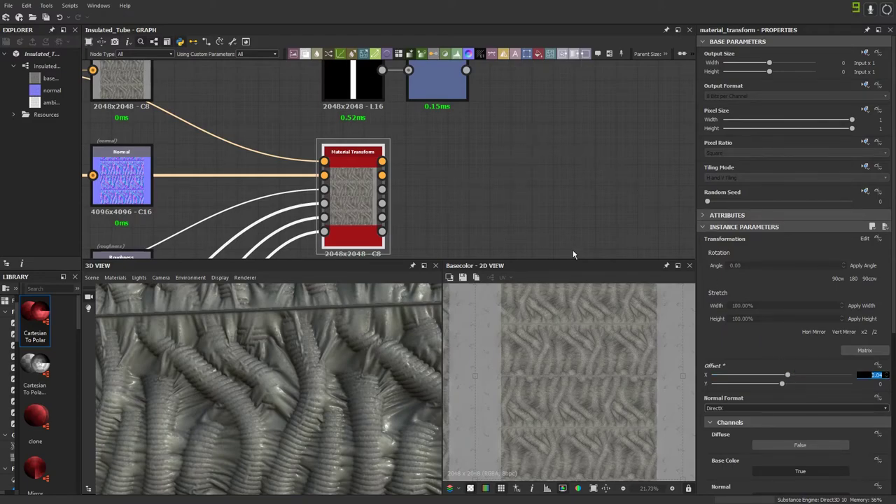
type("0")
key("Return")
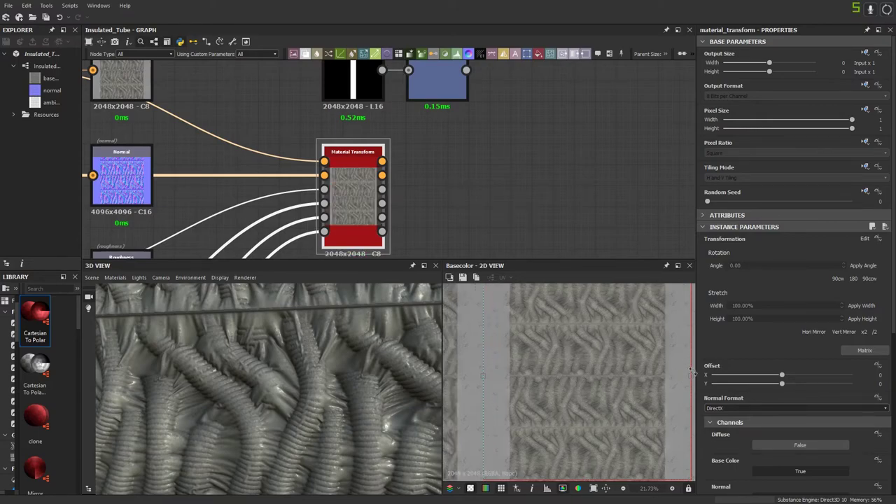
left_click_drag(782, 378, 787, 378)
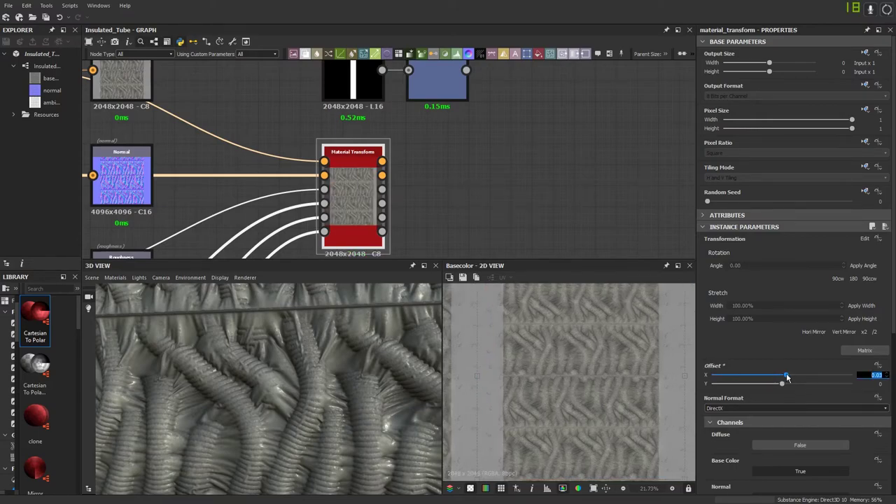
key("Return")
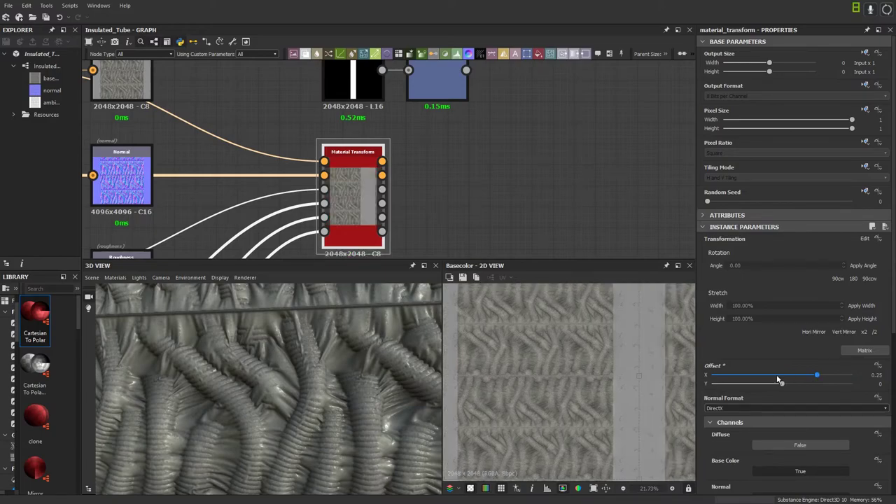
Step: Add a Material Blend node in the empty graph area after the Material Transform node
scroll(420, 158, "down", 3)
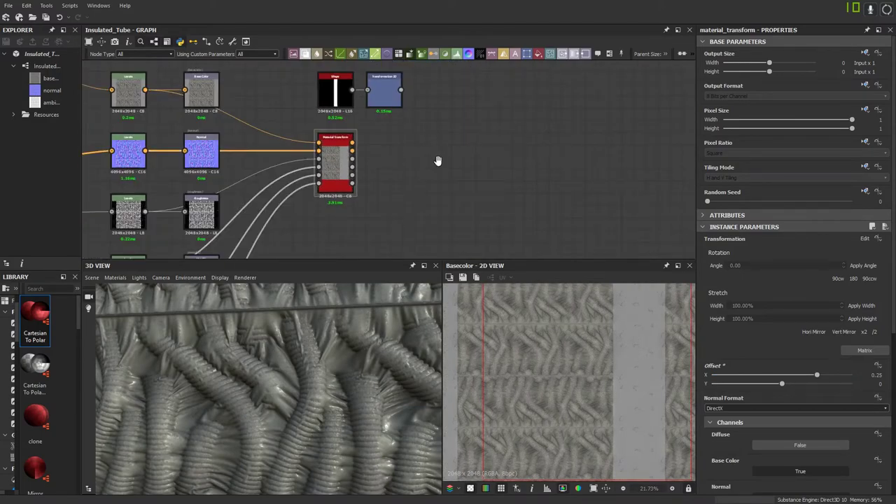
scroll(436, 160, "down", 5)
scroll(276, 189, "up", 4)
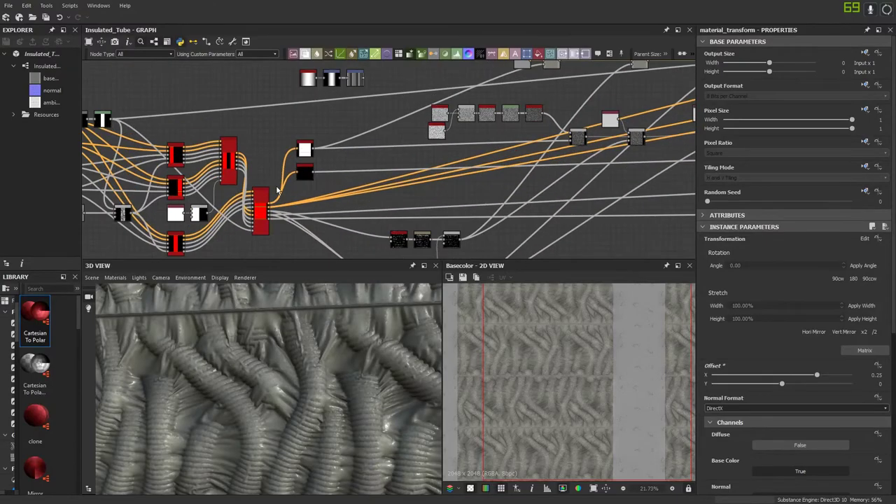
scroll(320, 219, "down", 4)
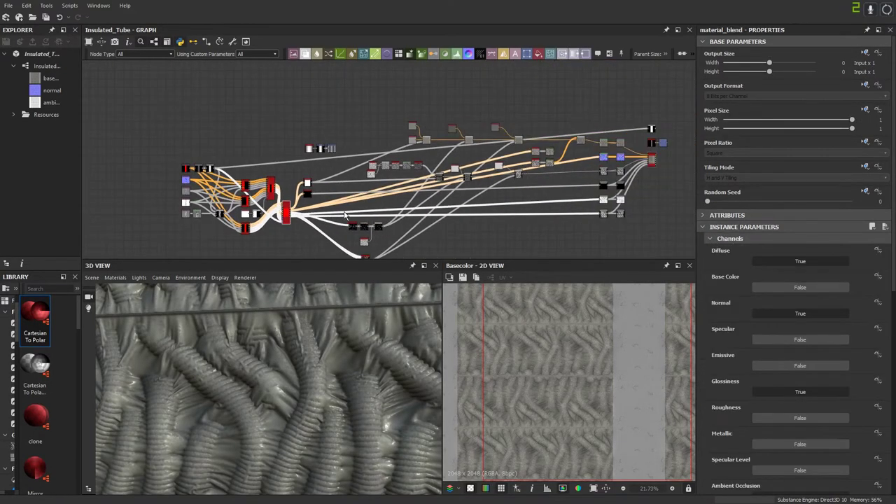
middle_click_drag(345, 214, 225, 181)
middle_click_drag(578, 195, 430, 215)
key("space")
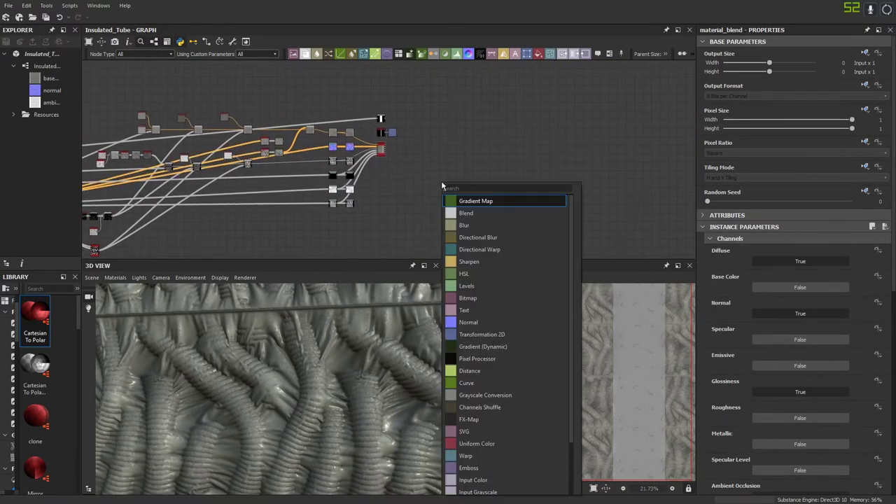
type("mater")
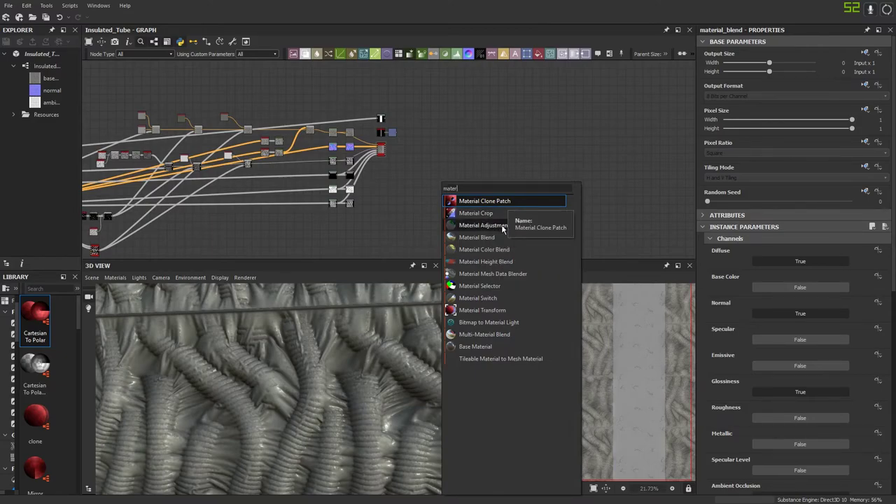
left_click(482, 237)
scroll(435, 180, "up", 3)
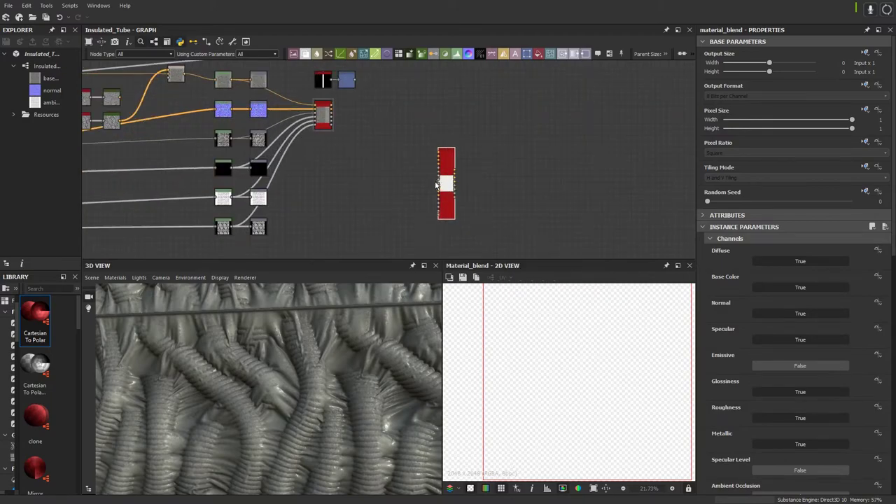
scroll(435, 181, "up", 5)
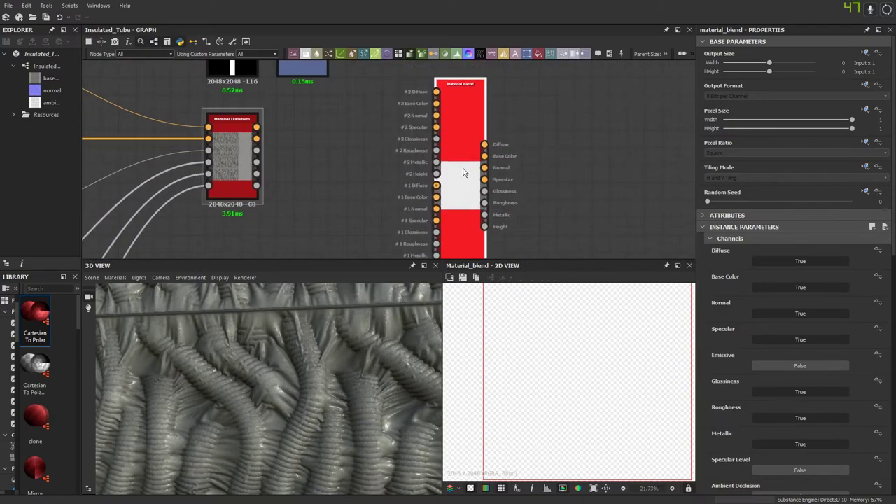
Step: Disable the Diffuse, Specular and Glossiness channels on the Material Blend node and enable Ambient Occlusion
left_click(775, 261)
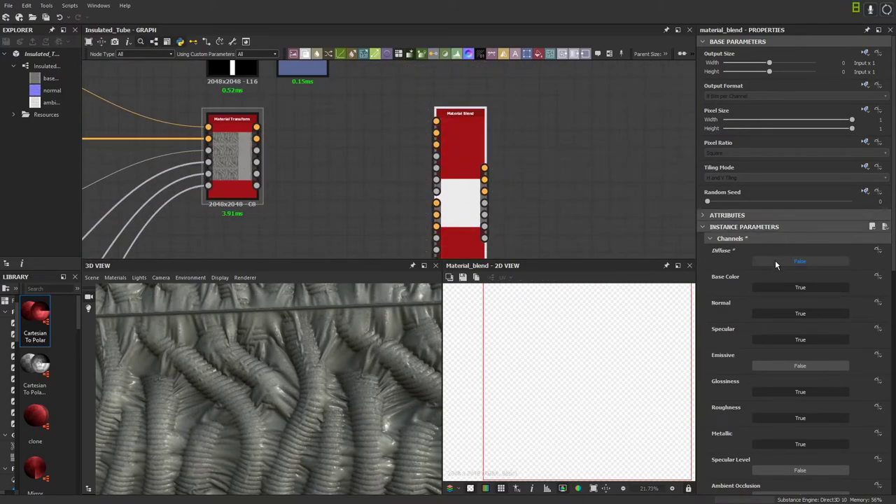
left_click(774, 337)
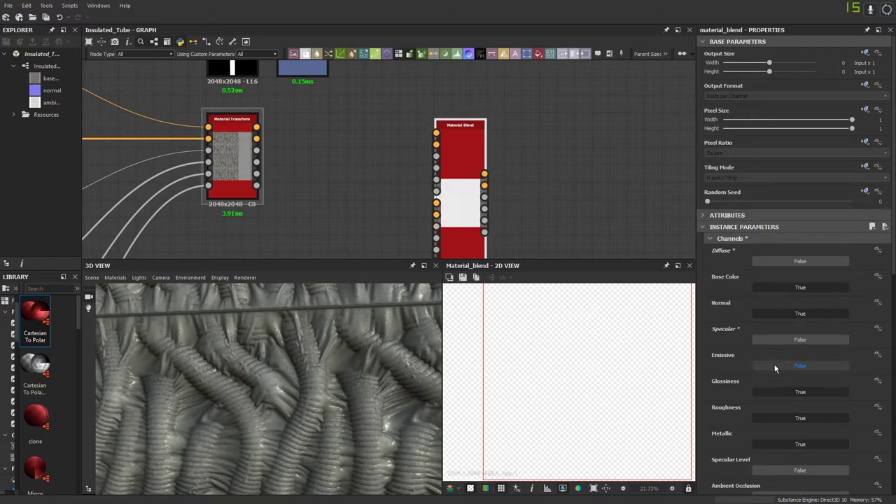
left_click(774, 389)
scroll(739, 414, "down", 3)
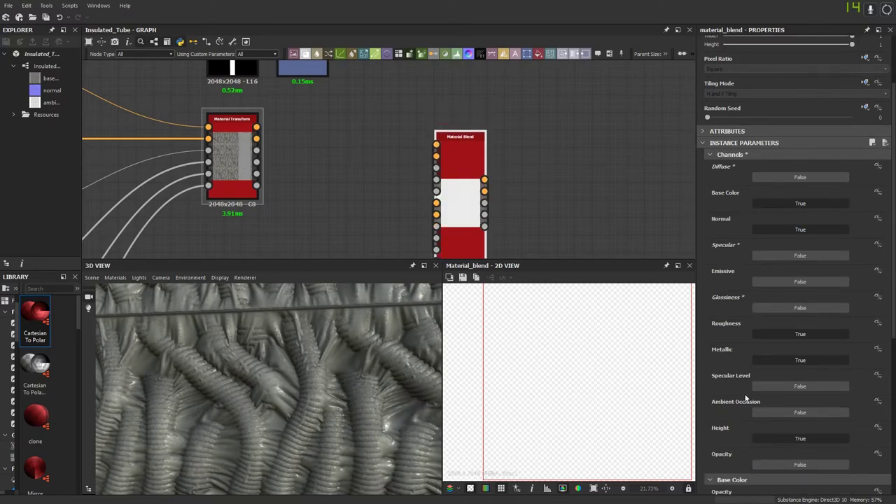
scroll(522, 217, "down", 3)
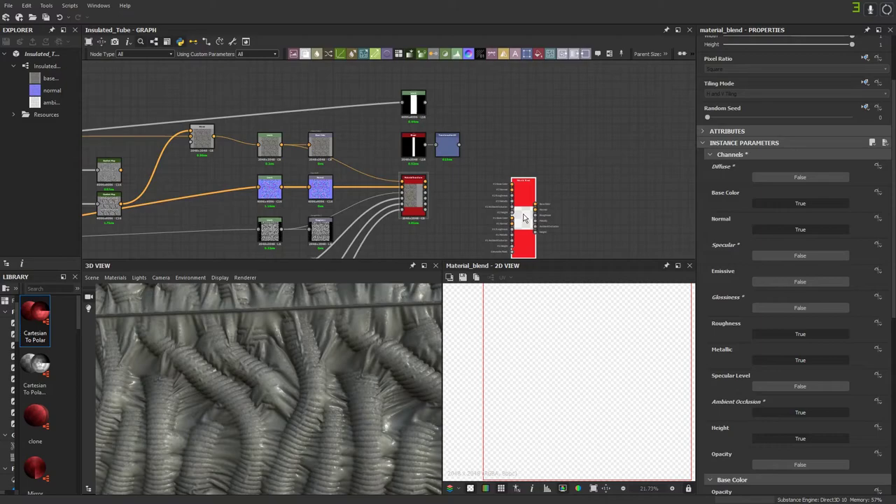
Step: Reposition the Material Blend node beside the Material Transform node, leaving room between them for links
left_click_drag(523, 218, 532, 177)
scroll(472, 184, "up", 3)
left_click(434, 195)
middle_click_drag(435, 189, 453, 136)
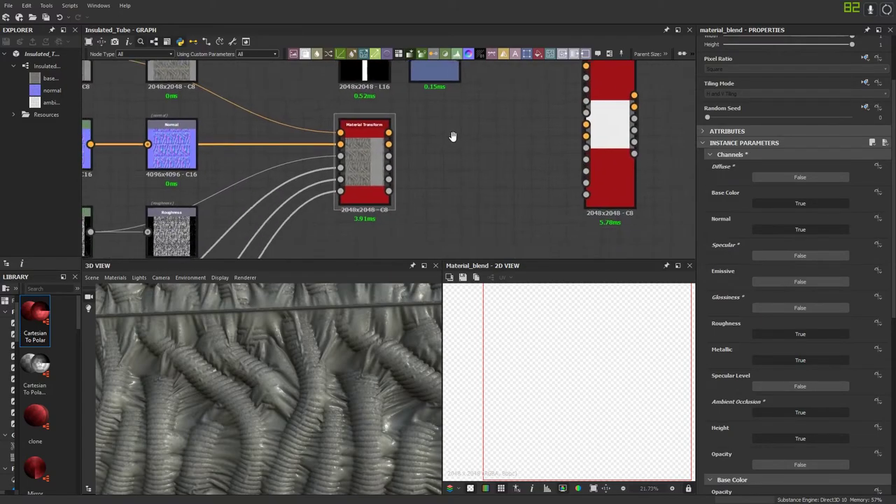
left_click(371, 164)
scroll(396, 140, "down", 2)
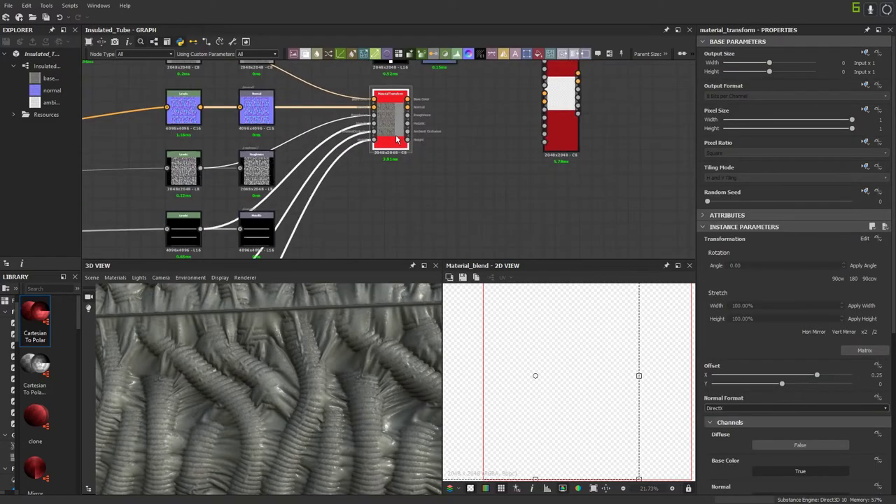
scroll(396, 140, "down", 1)
middle_click_drag(446, 127, 431, 158)
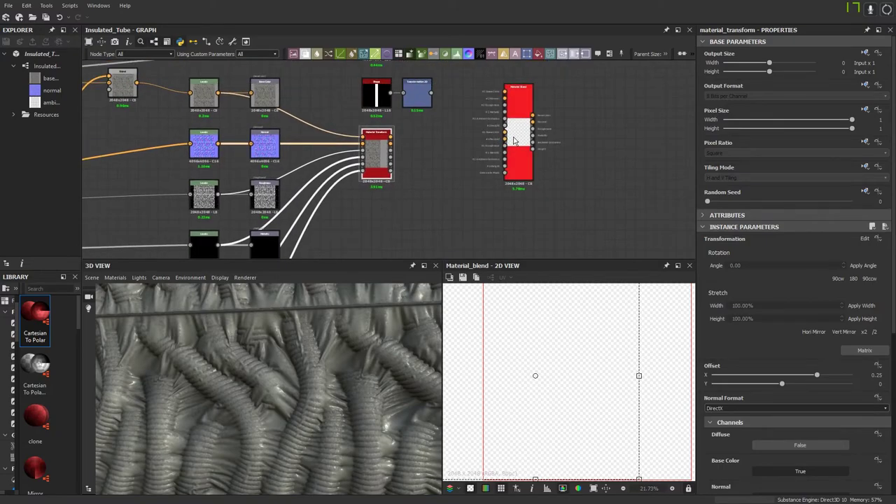
left_click_drag(514, 141, 525, 176)
Step: Connect the original height and ambient occlusion sources to the Material Blend's #1 Height and #1 Ambient Occlusion inputs
middle_click_drag(352, 173, 387, 103)
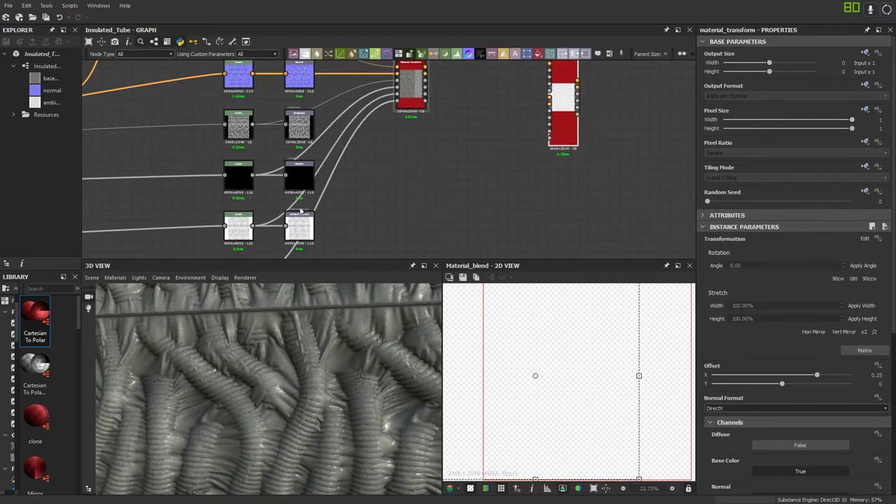
middle_click_drag(281, 234, 295, 183)
left_click(266, 225)
middle_click_drag(450, 168, 412, 211)
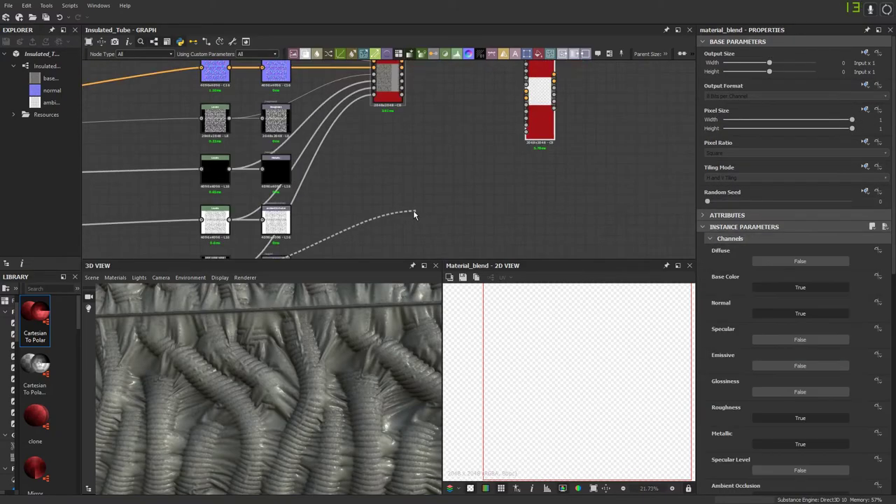
scroll(413, 212, "down", 2)
scroll(490, 160, "up", 3)
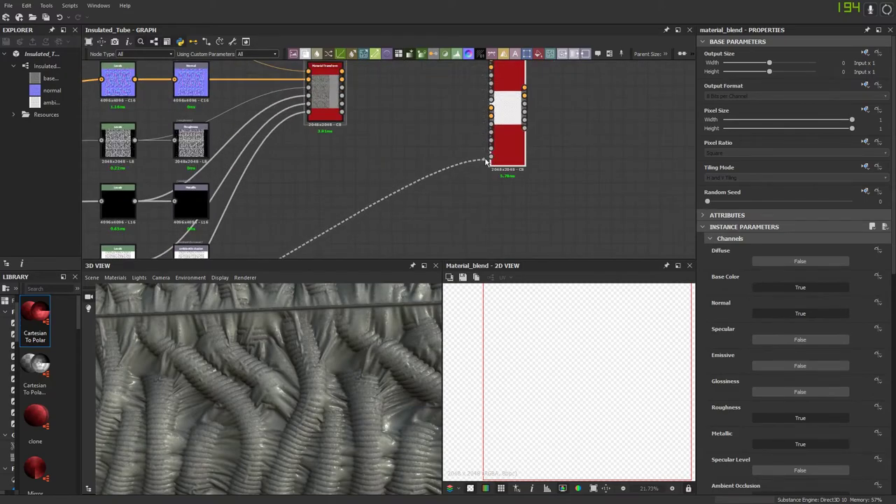
left_click_drag(488, 162, 490, 161)
middle_click_drag(133, 260, 136, 243)
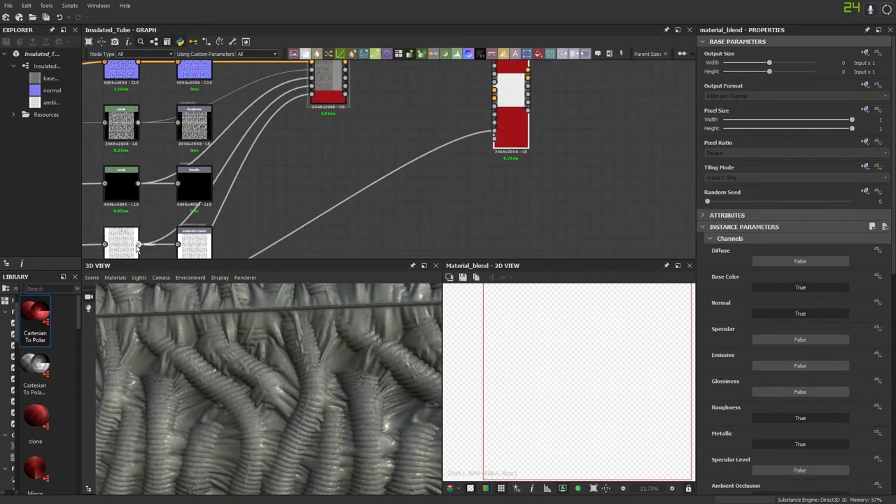
left_click_drag(136, 248, 506, 121)
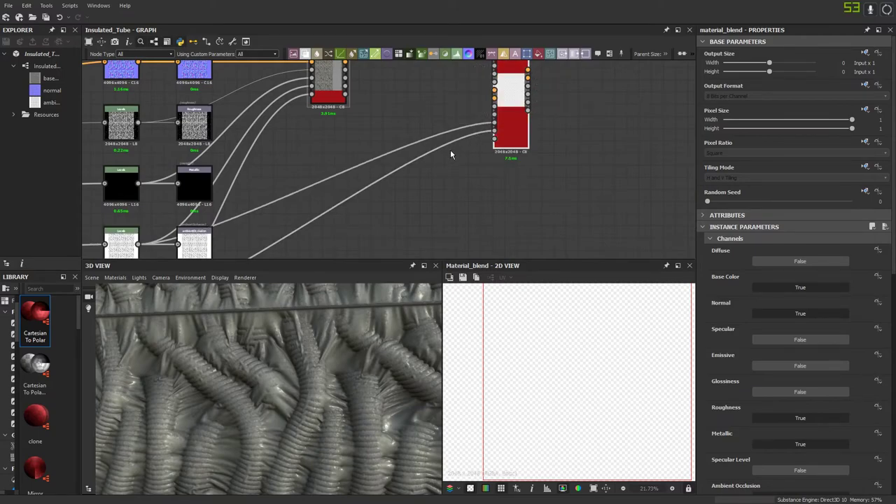
Step: Connect the metallic and roughness Levels nodes to the Material Blend's #1 Metallic and #1 Roughness inputs
middle_click_drag(450, 150, 451, 182)
middle_click_drag(238, 202, 273, 156)
left_click_drag(174, 170, 530, 106)
middle_click_drag(218, 158, 223, 198)
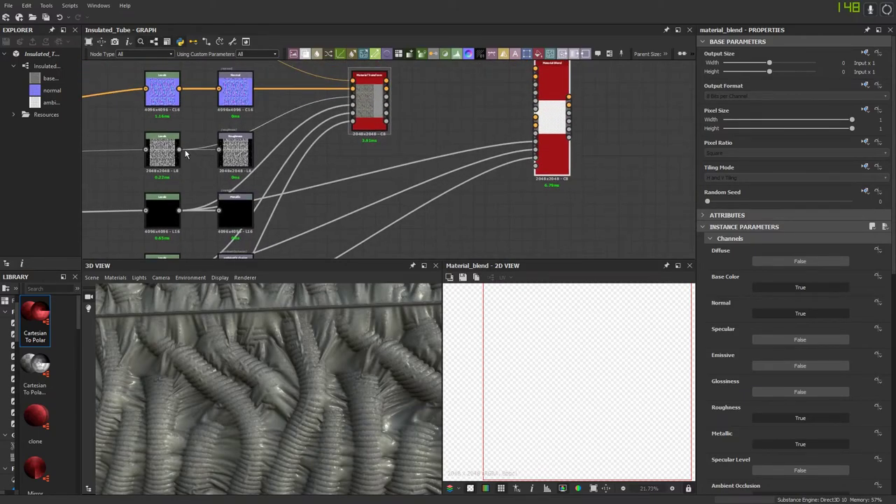
left_click_drag(182, 151, 534, 133)
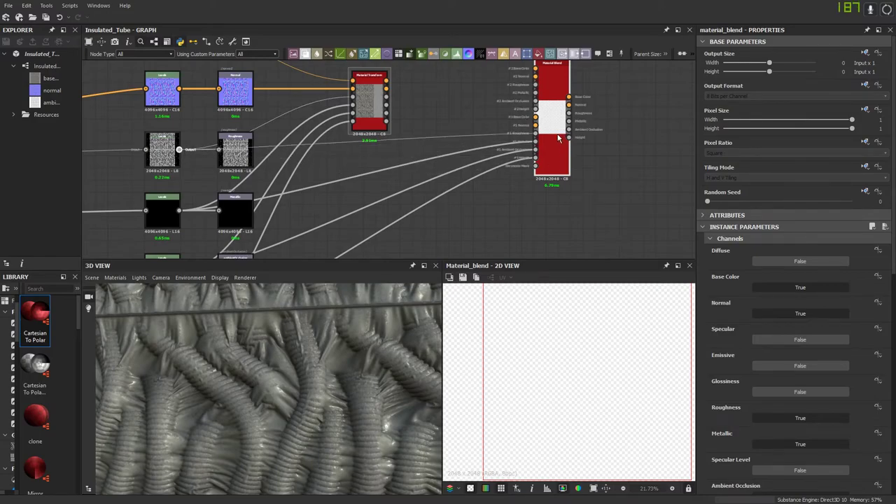
Step: Connect the normal and base color Levels nodes to the Material Blend's #1 Normal and #1 Base Color inputs
left_click_drag(181, 88, 535, 126)
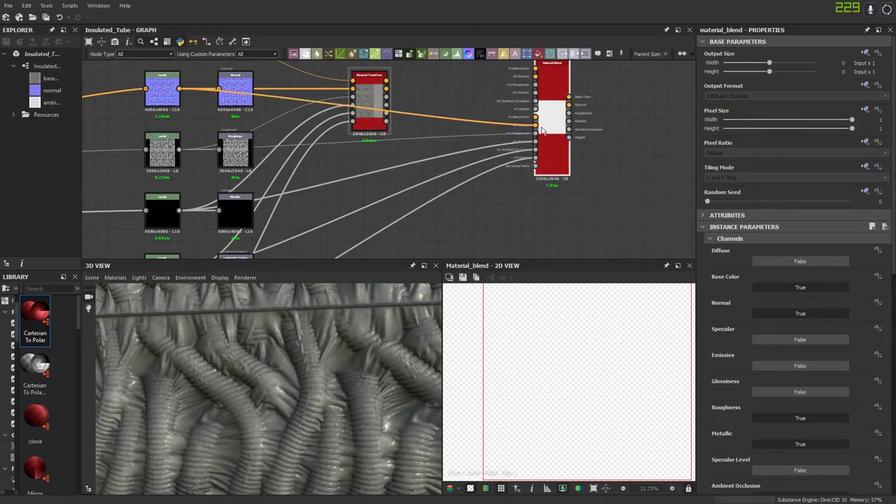
middle_click_drag(279, 105, 275, 159)
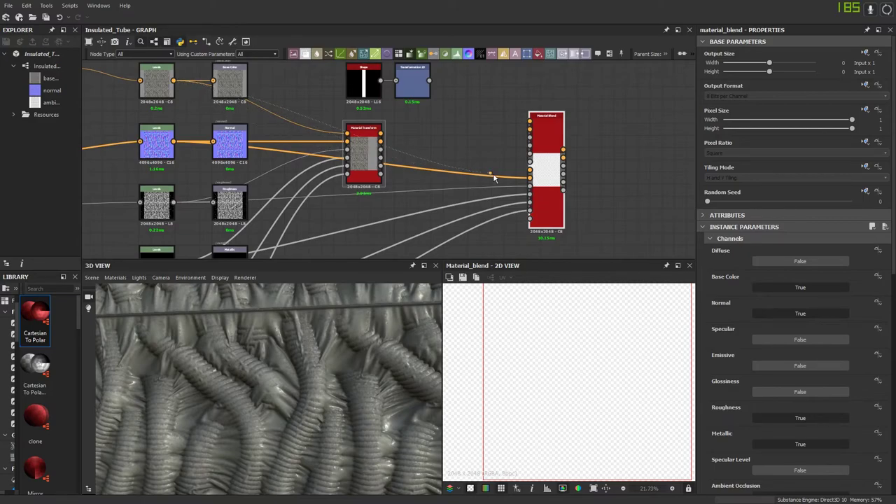
left_click_drag(493, 177, 529, 178)
middle_click_drag(472, 177, 468, 201)
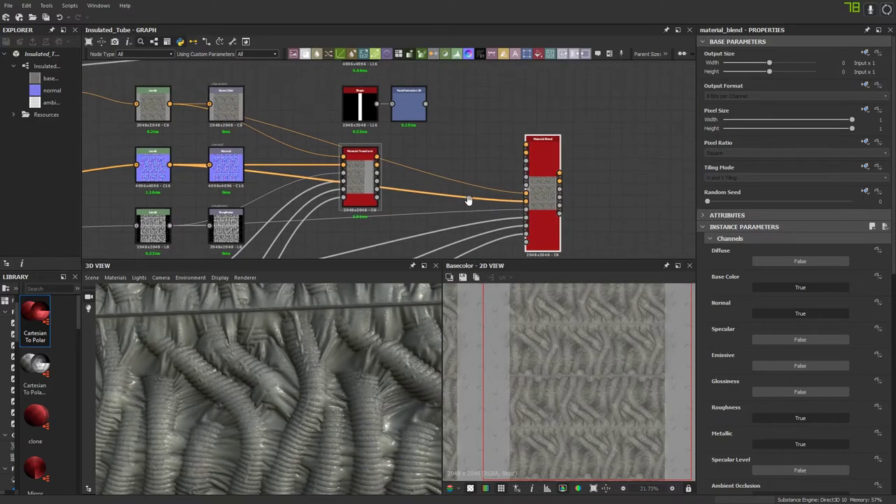
Step: Use Material link mode to connect all Material Transform outputs to the Material Blend's matching #2 inputs
scroll(539, 200, "up", 2)
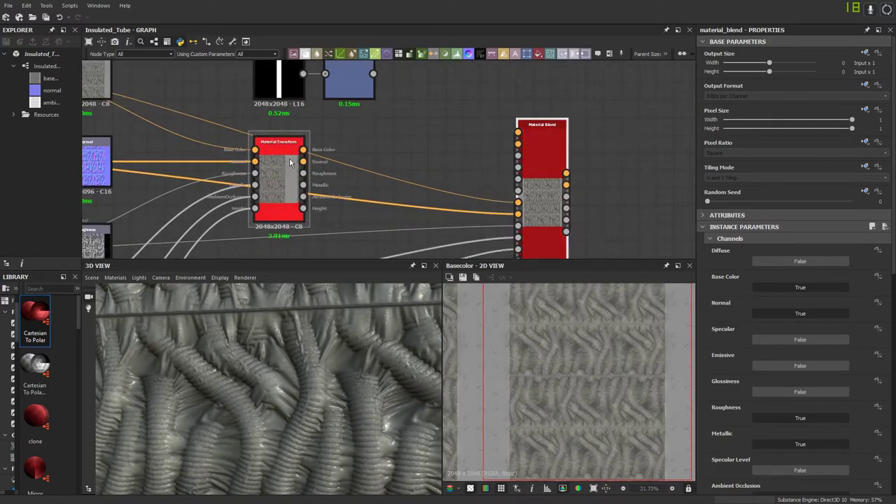
middle_click_drag(291, 162, 338, 166)
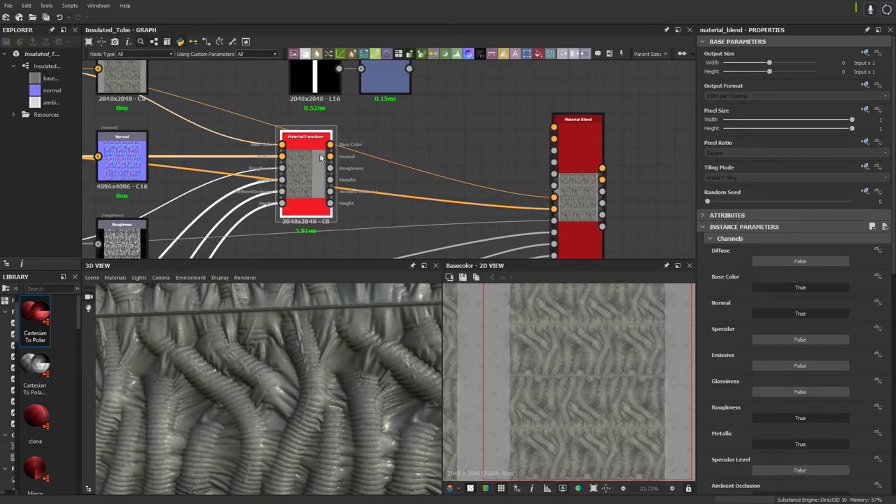
left_click_drag(337, 165, 326, 144)
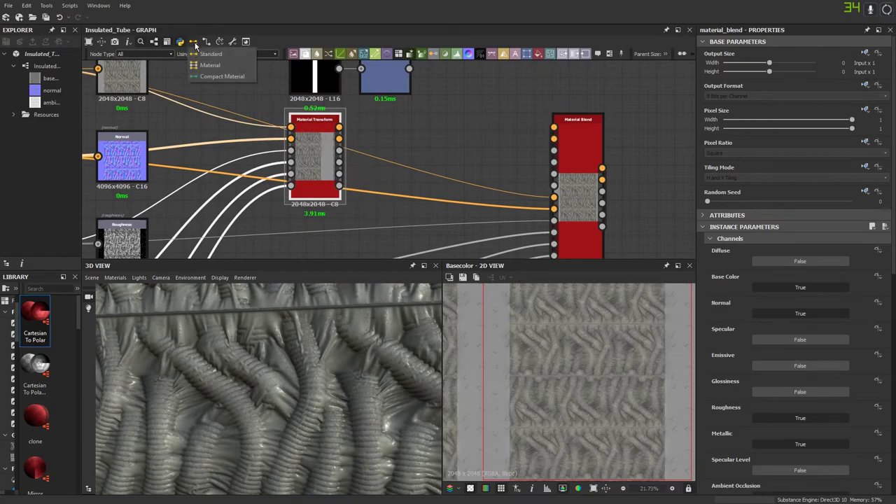
left_click_drag(338, 128, 553, 128, "shift")
left_click(338, 158)
scroll(338, 158, "down", 4)
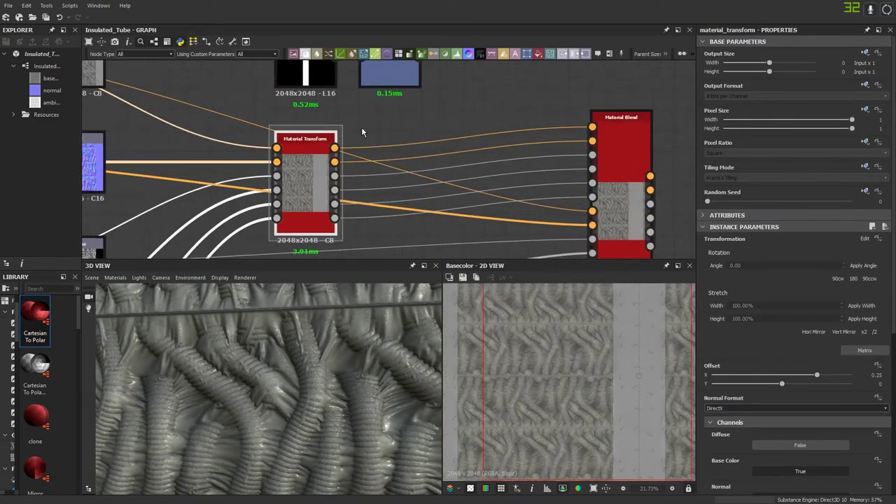
Step: Connect the Transformation 2D stripe to the Material Blend's mask input through a new Blur HQ Grayscale node, leaving its Quality at 0
double_click(370, 104)
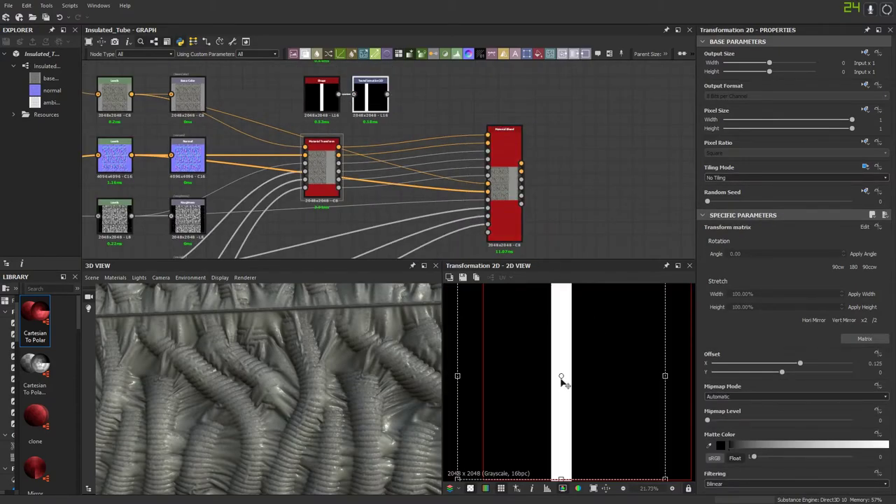
left_click_drag(406, 119, 488, 231)
key("space")
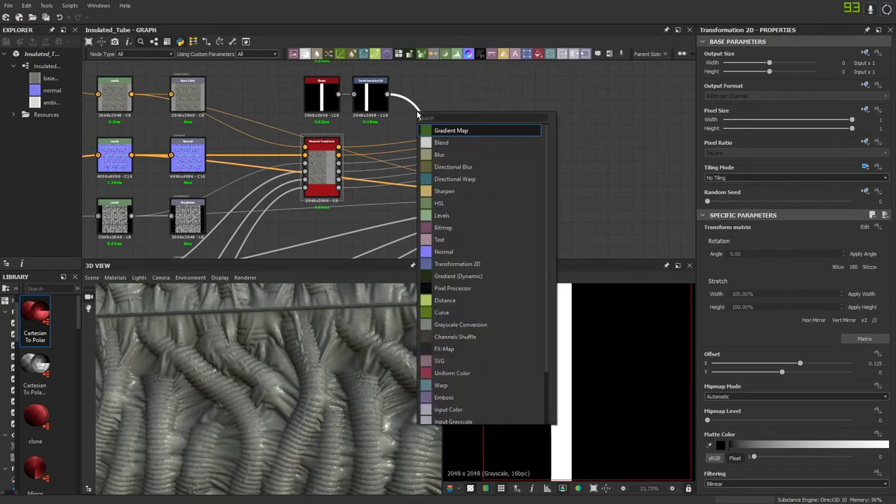
type("blur")
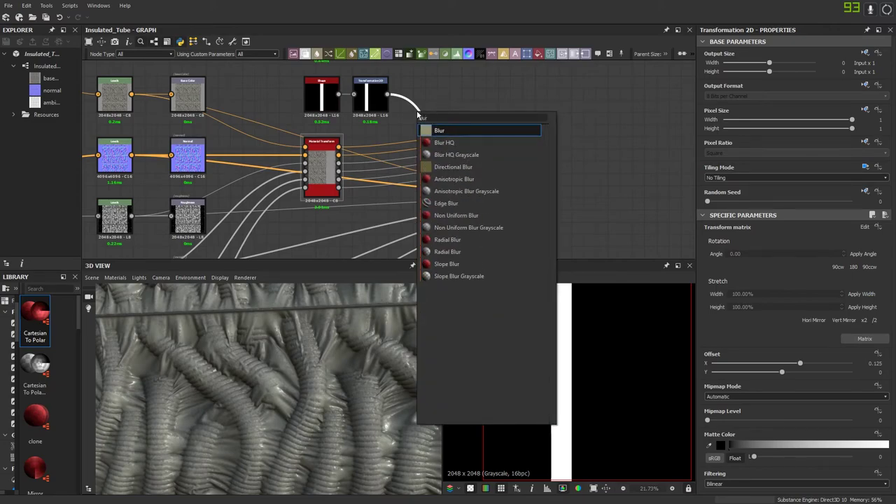
left_click(448, 154)
scroll(423, 119, "up", 2)
left_click_drag(432, 140, 423, 129)
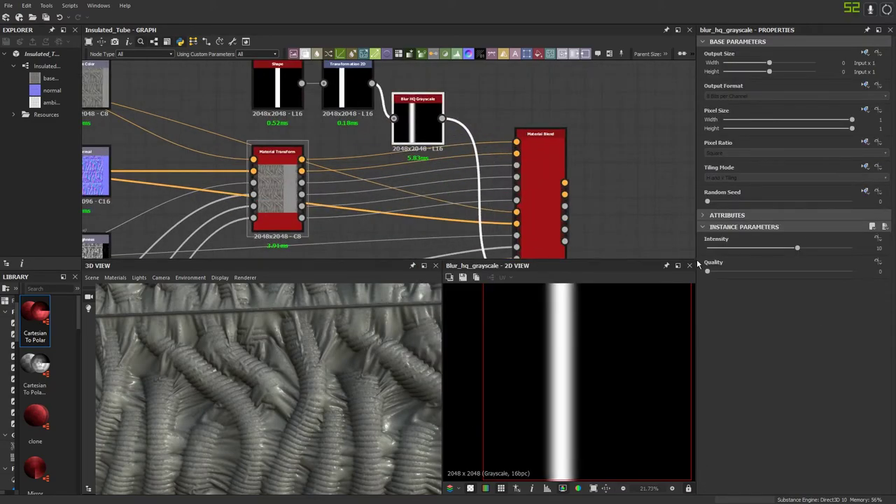
left_click_drag(709, 272, 851, 271)
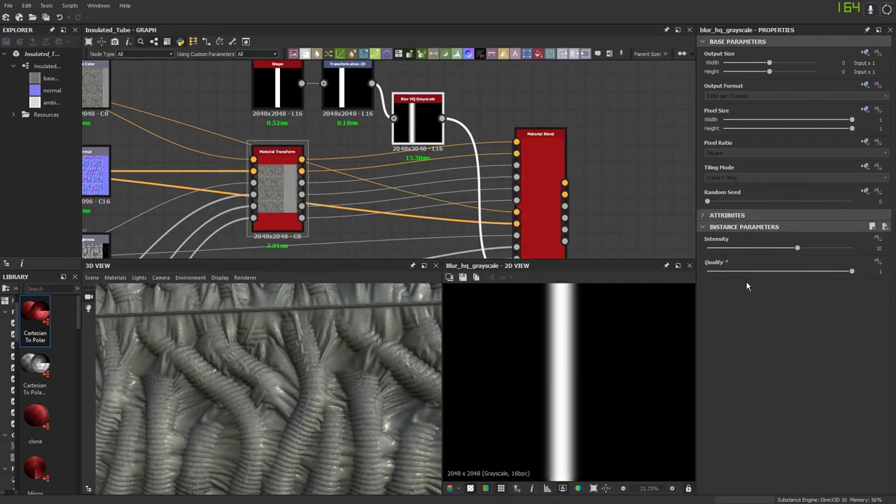
left_click_drag(737, 273, 702, 272)
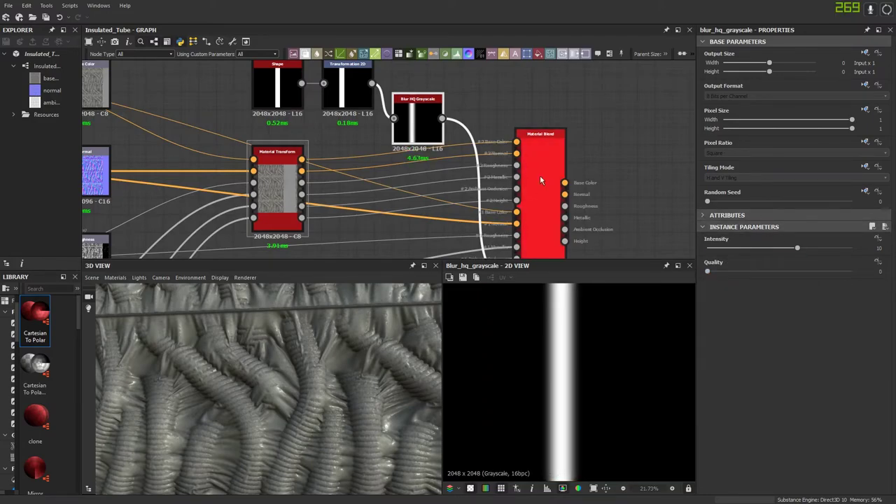
Step: Examine the blended base color output of the Material Blend node
scroll(472, 139, "down", 1)
scroll(472, 138, "down", 1)
double_click(457, 164)
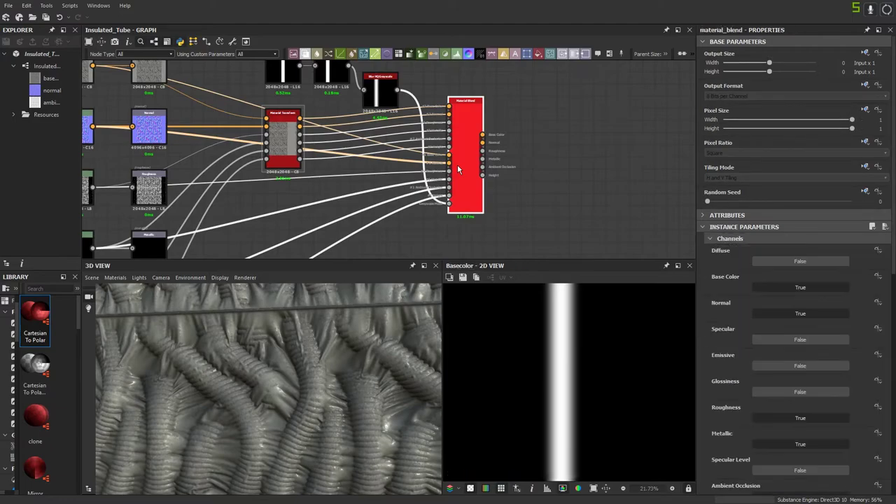
scroll(578, 361, "up", 2)
middle_click_drag(451, 147, 378, 160)
Step: Add a Grunge Map 004 node in the empty area above the base color Blend chain
middle_click_drag(320, 125, 525, 138)
scroll(525, 138, "down", 3)
middle_click_drag(232, 143, 398, 152)
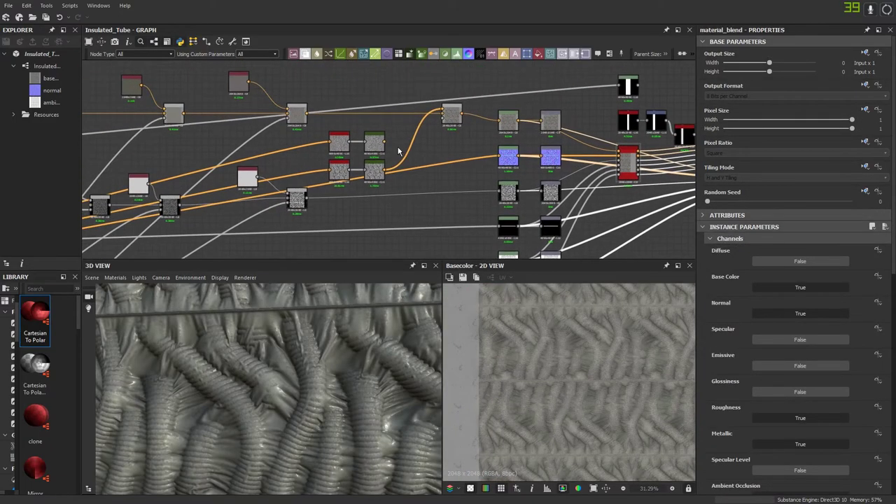
middle_click_drag(302, 139, 392, 132)
scroll(390, 131, "up", 2)
middle_click_drag(464, 65, 403, 126)
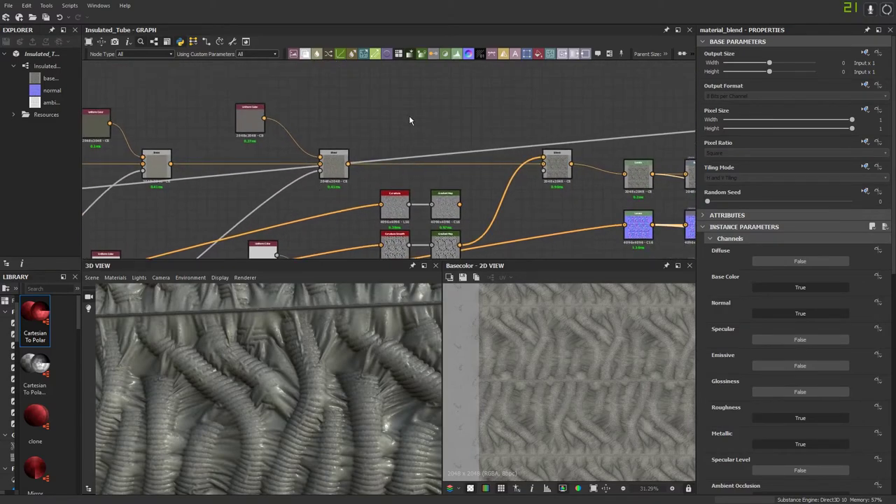
key("space")
type("grun")
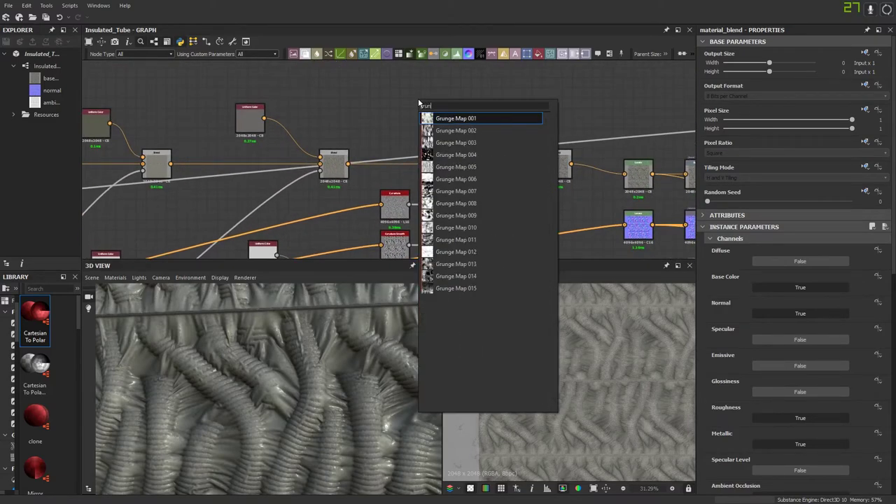
type("ge")
left_click(451, 155)
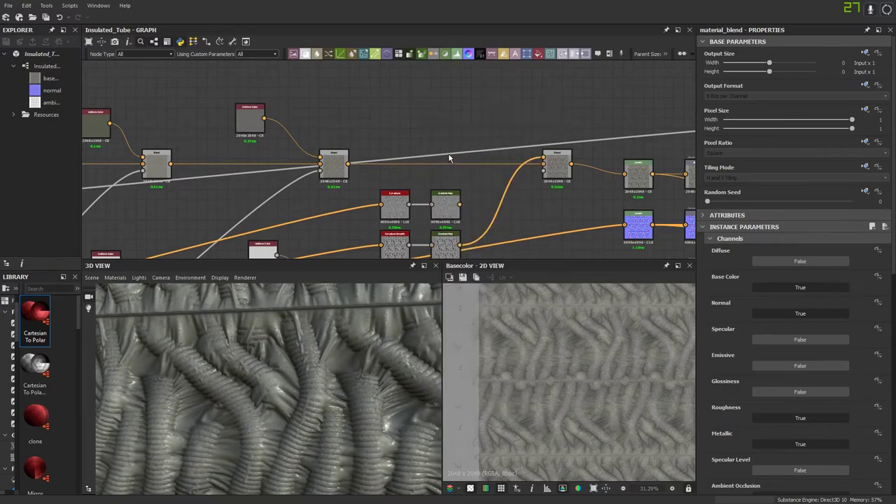
scroll(428, 123, "up", 2)
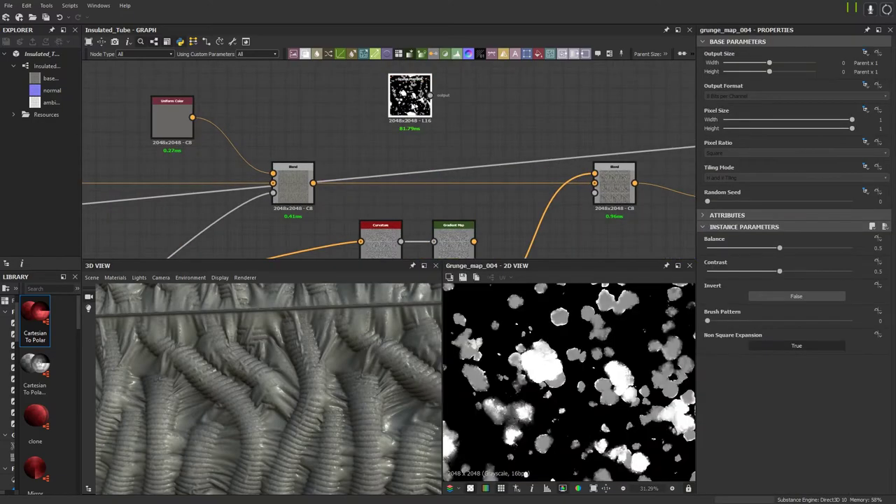
left_click_drag(410, 96, 359, 96)
Step: Insert a Blend node into the link between the last two base color Blends and use Grunge Map 004 as its mask
left_click(469, 183)
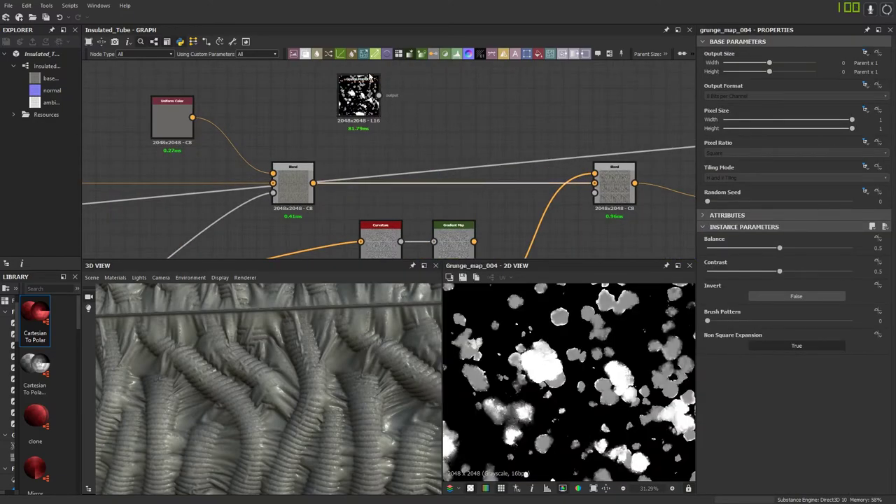
left_click(304, 54)
left_click_drag(454, 183, 469, 125)
left_click_drag(403, 125, 449, 135)
middle_click_drag(424, 116, 399, 152)
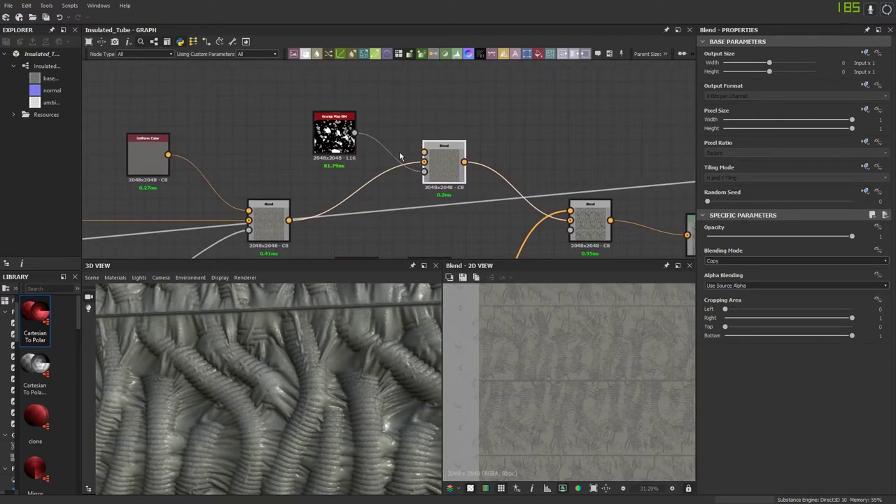
Step: Add a black Uniform Color node and connect it to the foreground input of the Blend masked by Grunge Map 004
left_click(512, 70)
left_click(538, 55)
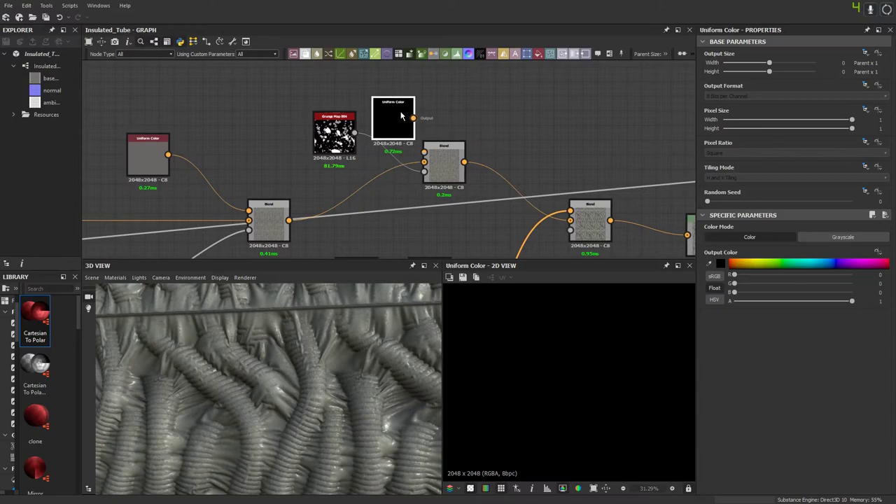
left_click_drag(413, 117, 424, 152)
double_click(443, 164)
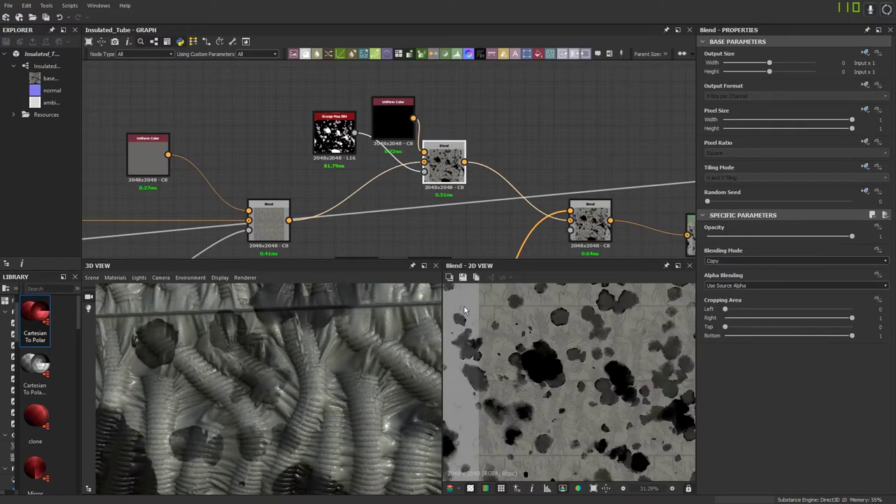
Step: Compare the Material Transform node's base color output with the output of the base color Levels node
scroll(471, 365, "down", 1)
scroll(286, 348, "down", 6)
mouse_move(275, 347)
left_mouse_down()
mouse_move(281, 361)
mouse_move(281, 352)
left_mouse_up()
scroll(280, 354, "down", 3)
scroll(456, 201, "down", 2)
middle_click_drag(580, 189, 358, 156)
middle_click_drag(586, 226, 305, 122)
scroll(359, 163, "up", 3)
scroll(314, 158, "up", 5)
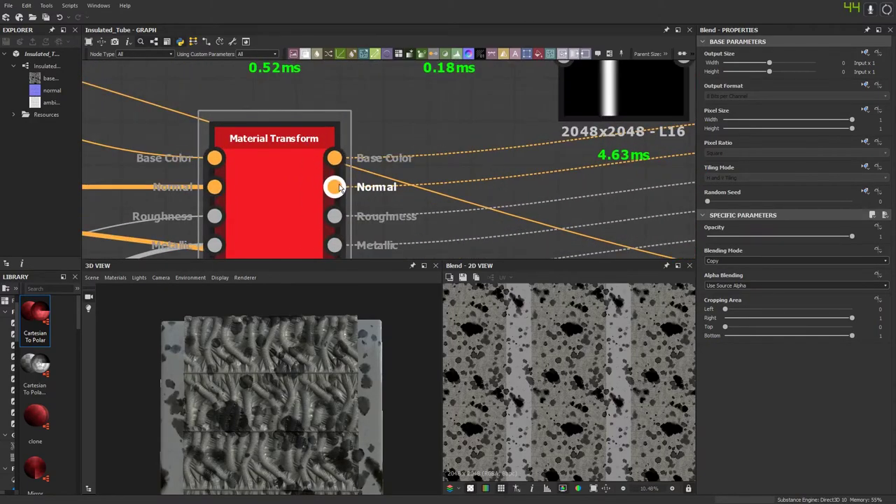
scroll(335, 179, "down", 3)
double_click(334, 166)
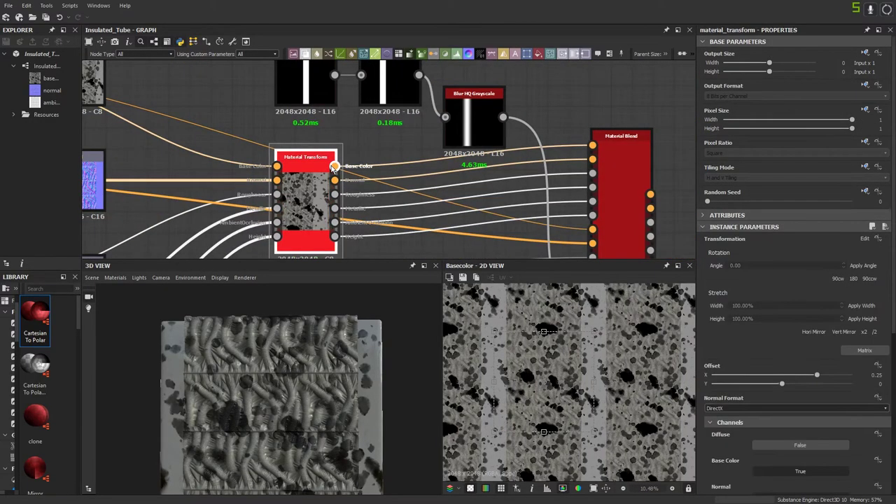
middle_click_drag(180, 142, 435, 178)
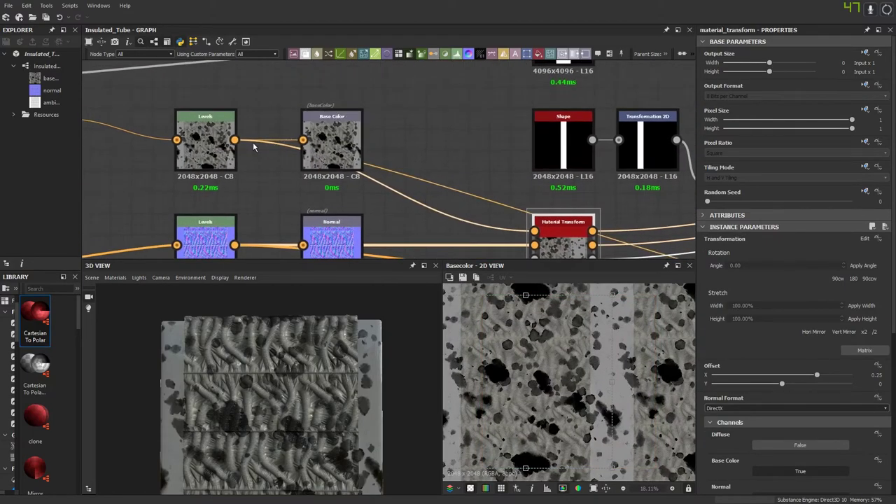
double_click(205, 140)
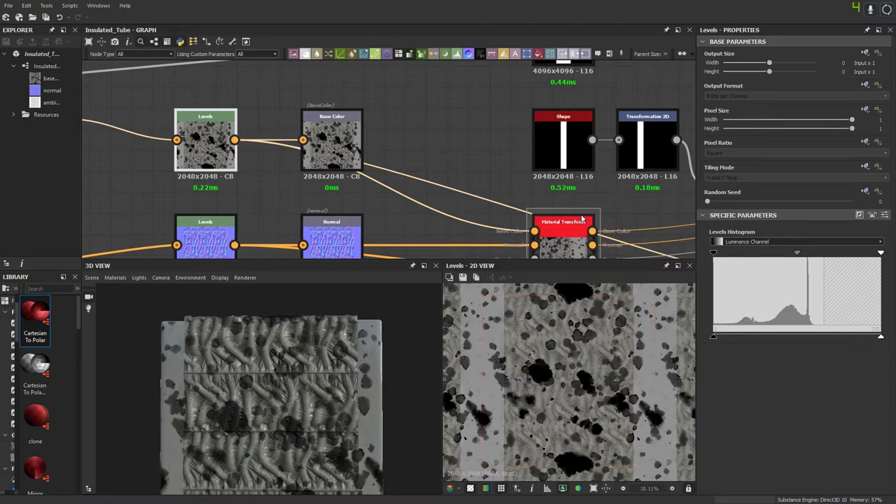
scroll(549, 147, "down", 3)
middle_click_drag(511, 137, 354, 74)
middle_click_drag(411, 123, 372, 127)
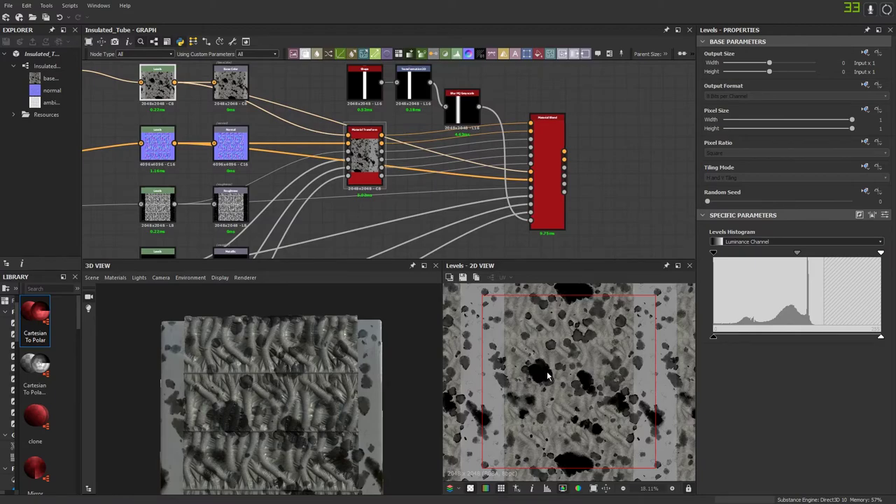
scroll(501, 168, "up", 3)
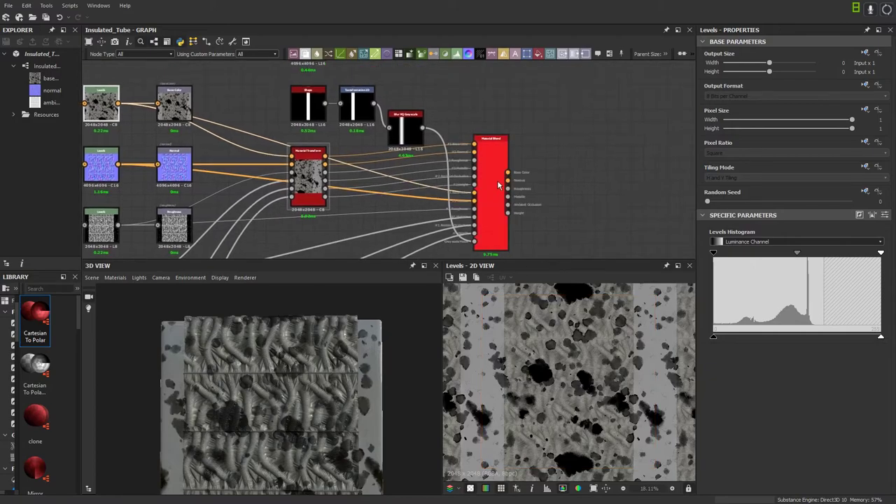
Step: Examine the Material Blend's base color output closely, checking how the grunge spots merge along the blurred stripe edges
double_click(509, 173)
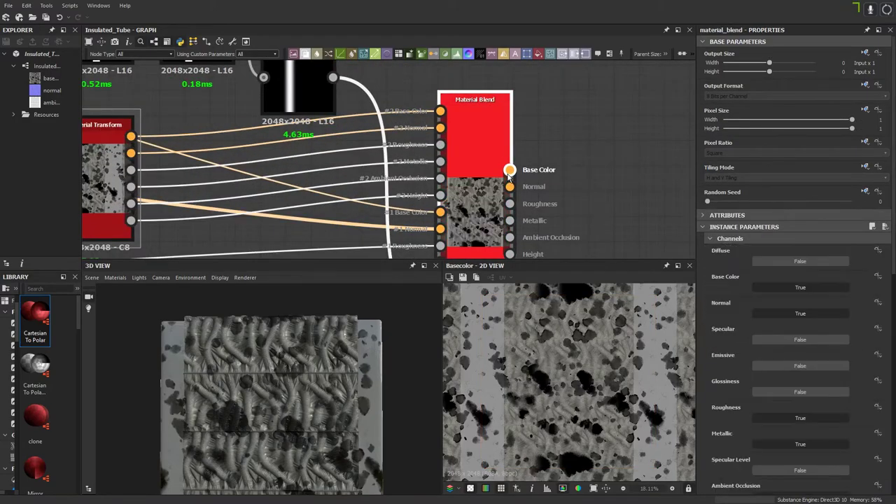
scroll(561, 391, "down", 3)
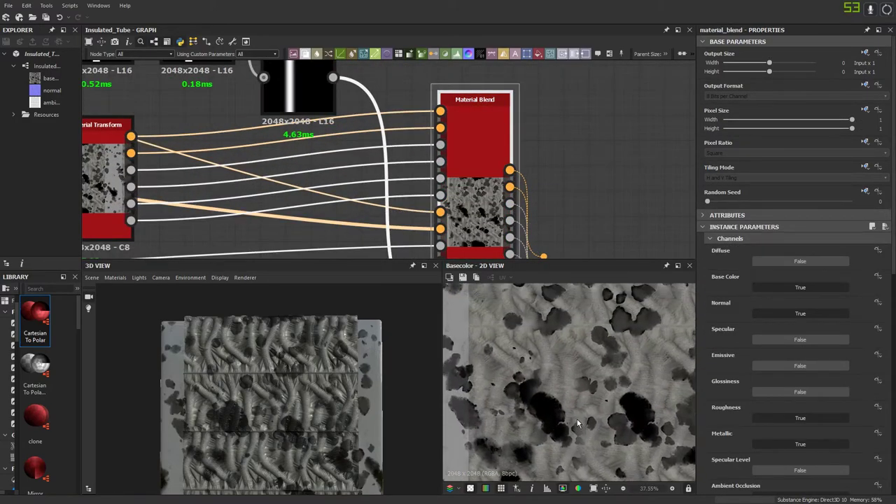
scroll(571, 395, "up", 2)
scroll(565, 391, "down", 2)
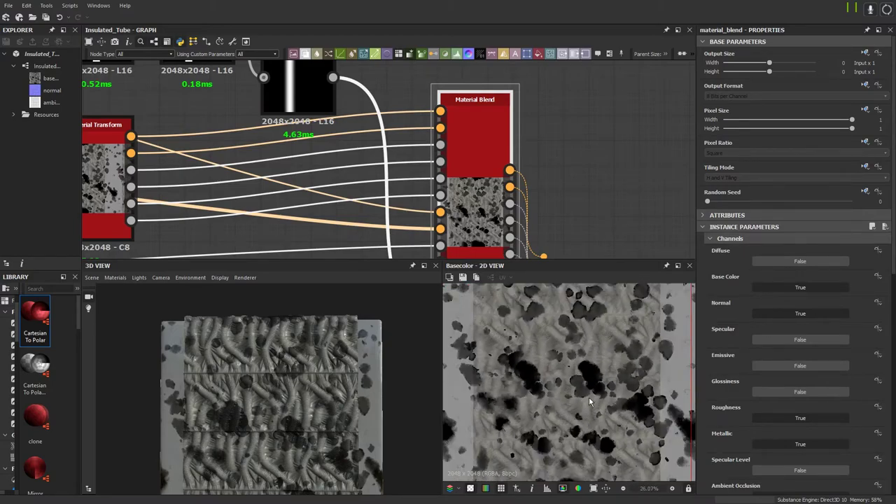
scroll(580, 393, "up", 1)
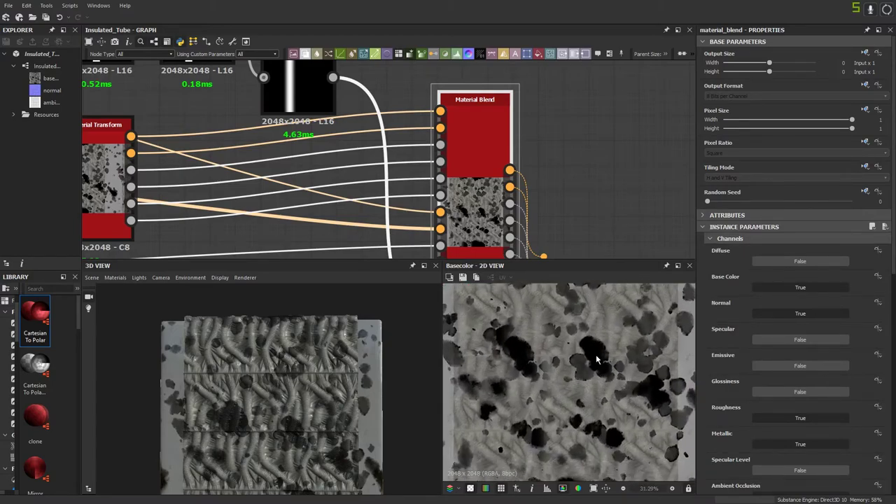
middle_click_drag(530, 438, 534, 359)
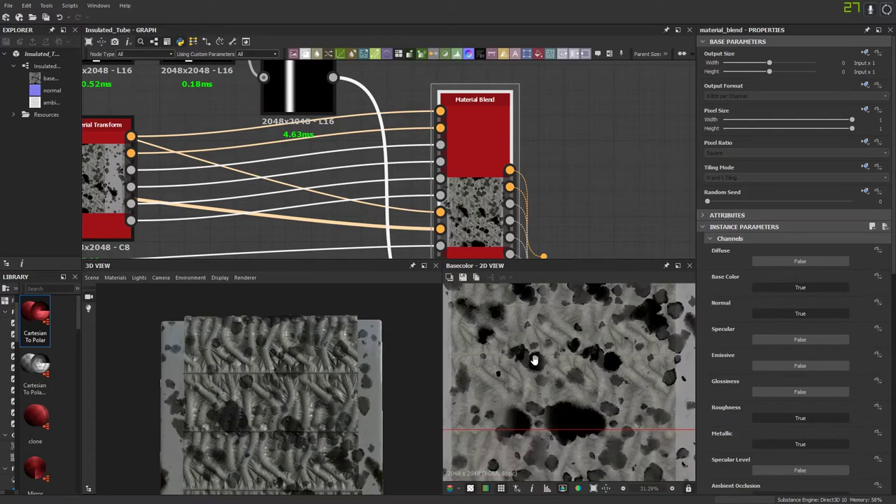
scroll(526, 424, "up", 3)
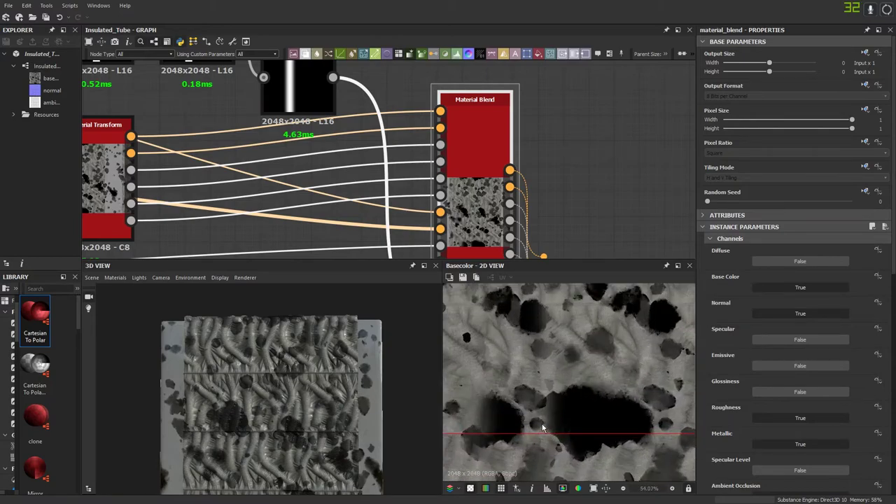
scroll(546, 399, "up", 3)
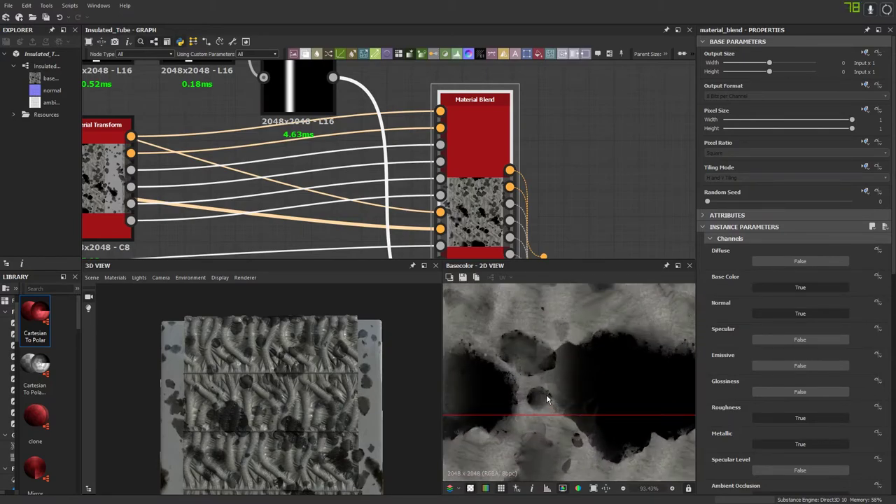
scroll(546, 392, "down", 6)
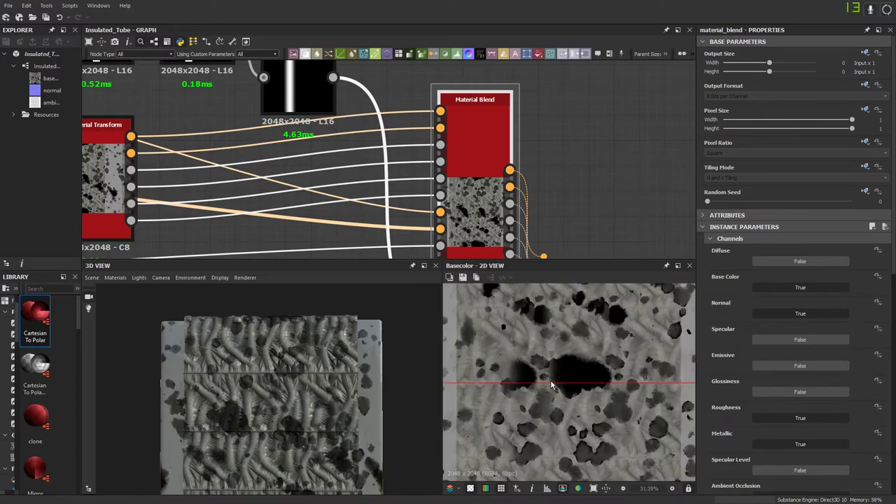
scroll(577, 334, "down", 3)
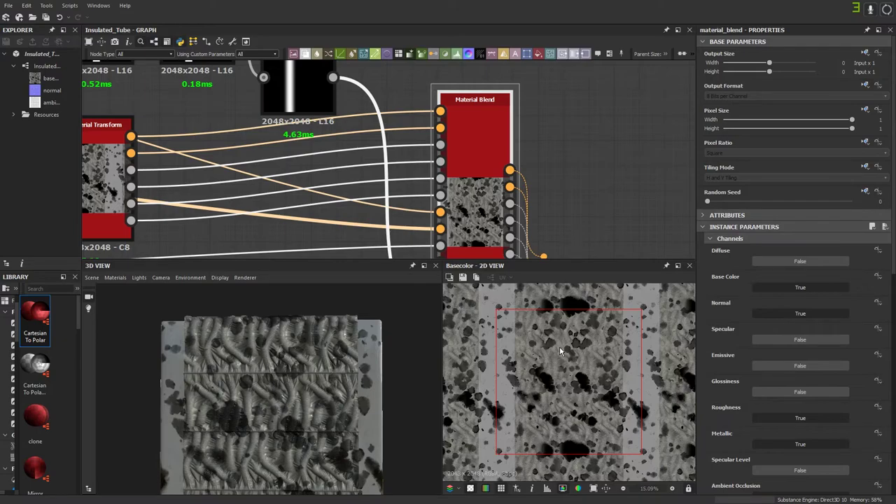
scroll(559, 346, "up", 8)
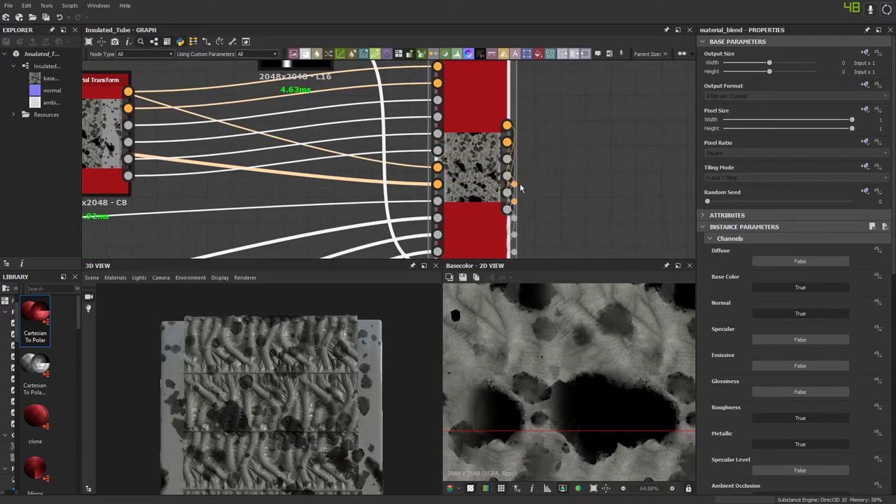
Step: Add a Blend node in the empty area beyond the Material Blend node
scroll(440, 145, "down", 5)
left_click(481, 165)
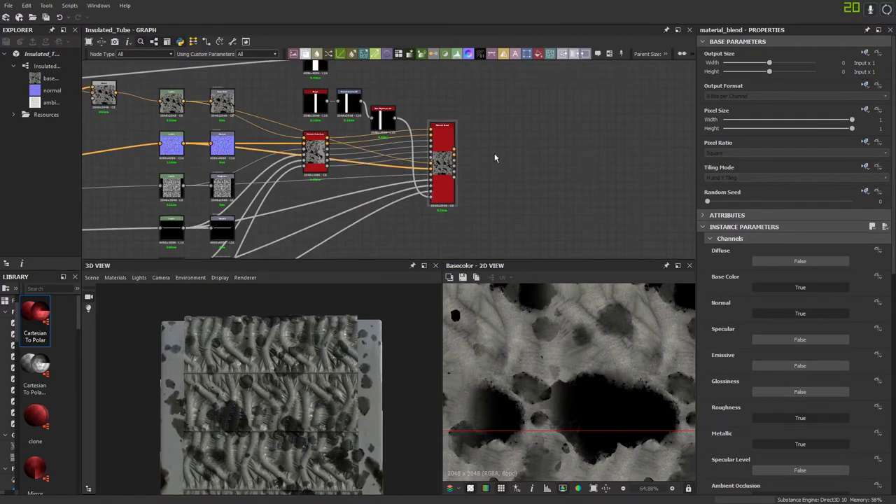
left_click(305, 55)
left_click_drag(389, 163, 521, 105)
middle_click_drag(472, 90, 469, 154)
scroll(325, 118, "up", 1)
left_click_drag(323, 126, 499, 206)
middle_click_drag(498, 206, 414, 51)
scroll(437, 189, "down", 2)
scroll(426, 206, "up", 4)
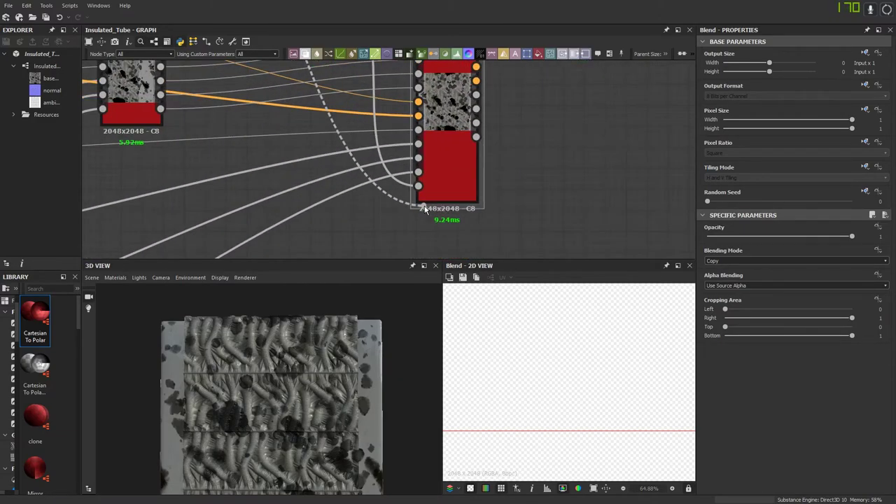
middle_click_drag(407, 95, 389, 175)
left_click_drag(390, 174, 379, 83)
scroll(371, 81, "down", 3)
scroll(378, 82, "up", 1)
left_click(379, 81)
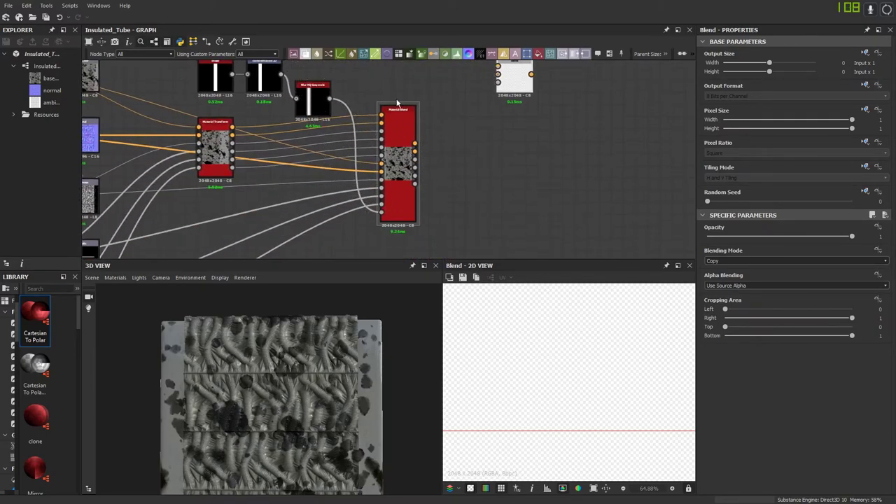
Step: Duplicate the Material Blend node, place the copy beyond the original without input links, and move the unused Blend node out of the way
left_click(398, 156)
scroll(436, 183, "down", 1)
scroll(435, 188, "down", 2)
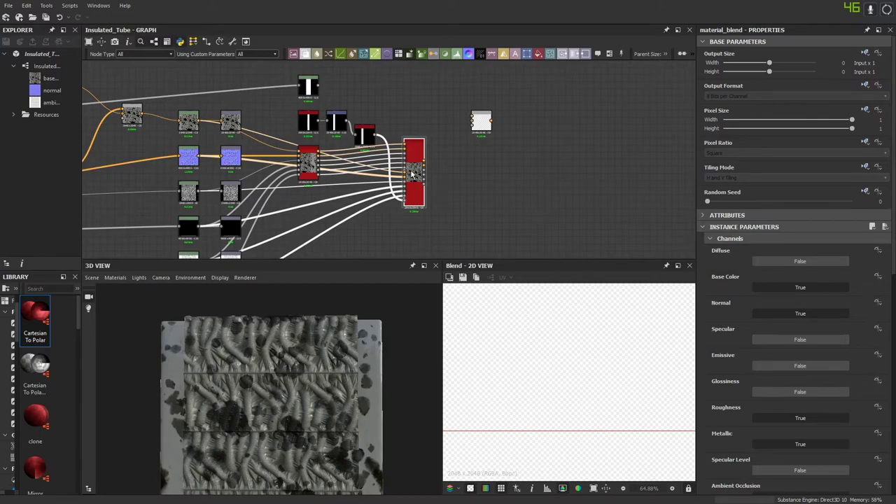
key("ctrl+d")
left_click_drag(391, 176, 570, 201)
left_click_drag(525, 246, 535, 186)
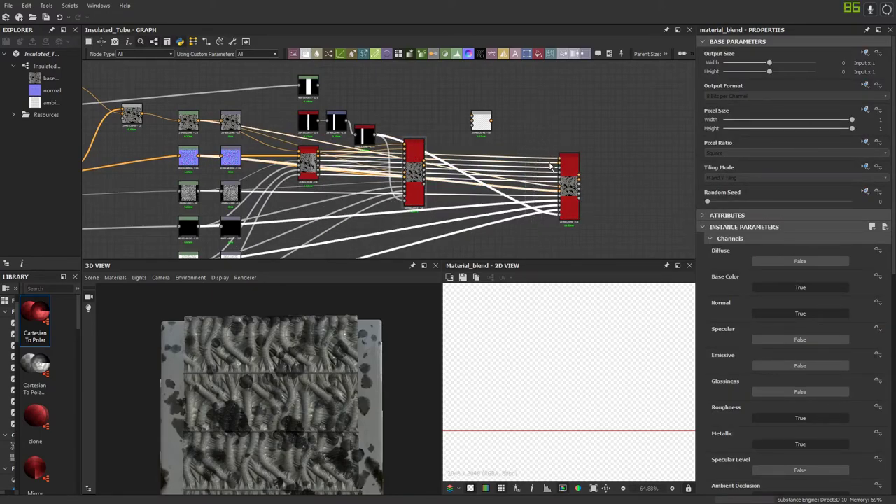
key("Delete")
scroll(510, 172, "up", 1)
left_click_drag(576, 194, 534, 140)
left_click_drag(480, 121, 455, 57)
Step: Connect the first Material Blend's outputs to the copy's #2 inputs and the 4096x4096 stripe mask to its Grayscale Mask input
scroll(402, 159, "up", 3)
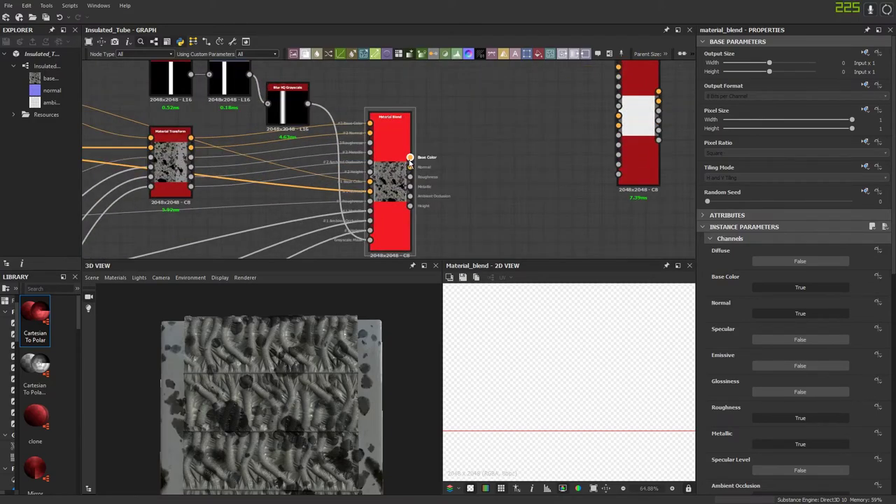
left_click(410, 159)
middle_click_drag(498, 142, 410, 191)
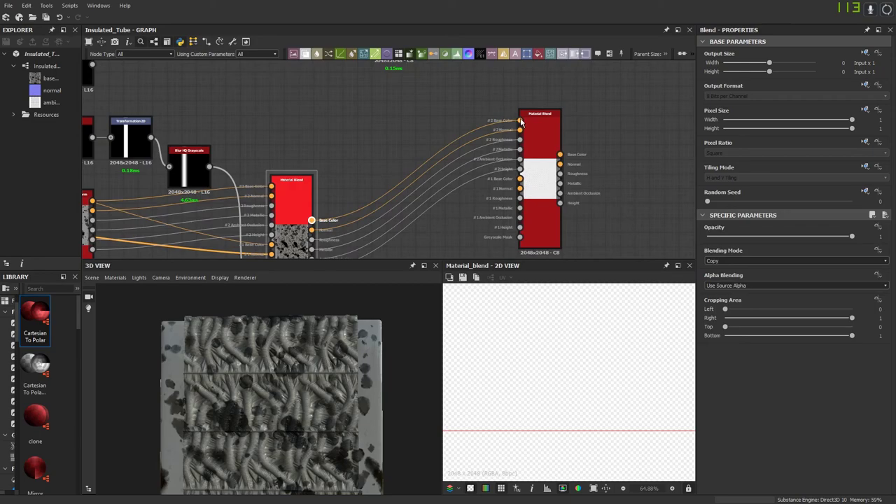
scroll(413, 141, "down", 2)
left_click_drag(199, 87, 490, 208)
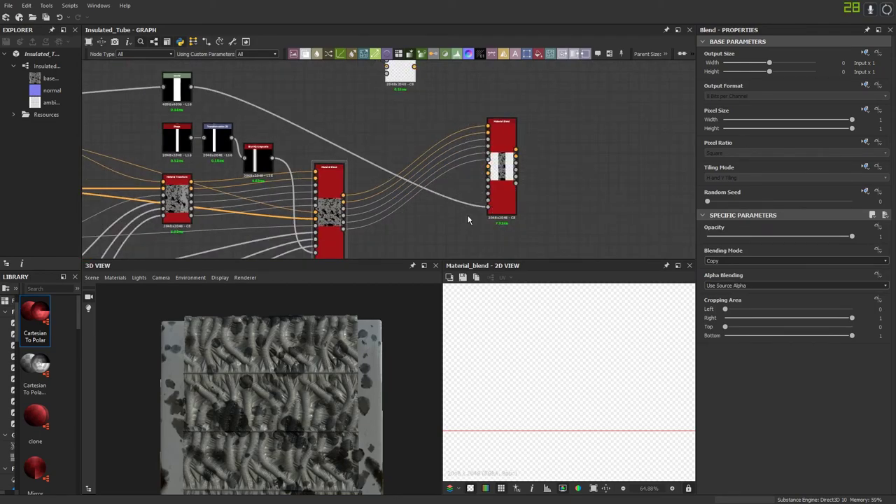
Step: Examine the second Material Blend's base color output within the masked stripe, including its edges and the tile border
left_click(502, 186)
double_click(501, 186)
scroll(616, 387, "down", 3)
middle_click_drag(623, 386, 601, 416)
scroll(600, 416, "down", 2)
scroll(596, 406, "up", 4)
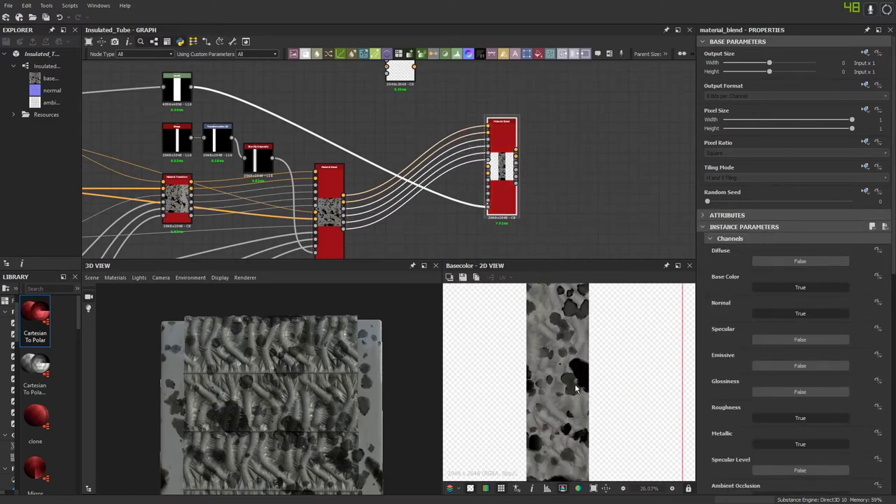
middle_click_drag(572, 380, 592, 401)
scroll(602, 397, "up", 1)
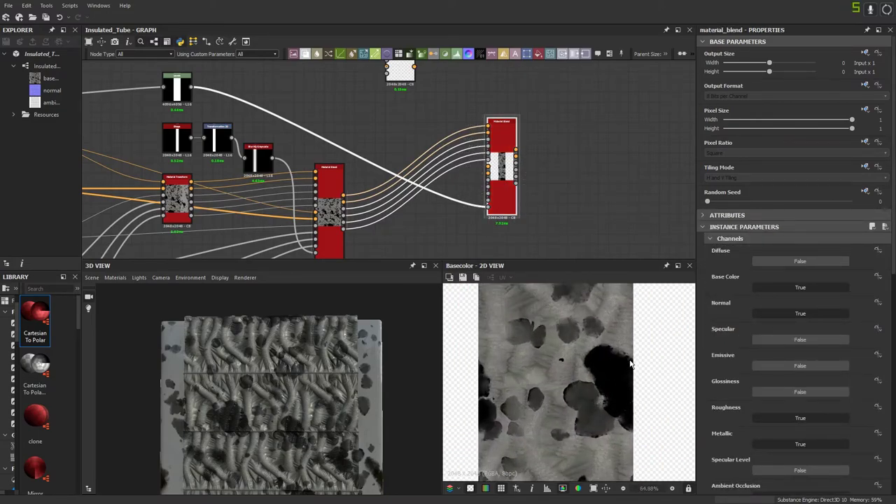
middle_click_drag(534, 397, 543, 304)
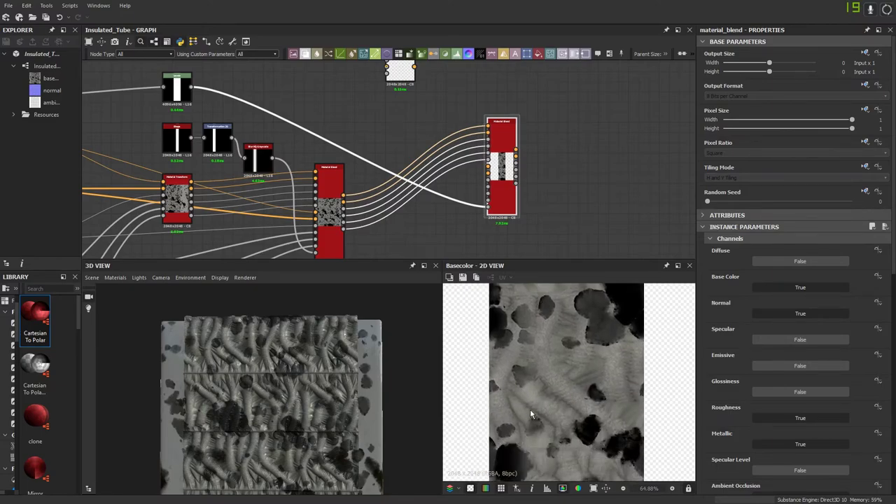
middle_click_drag(530, 412, 567, 390)
scroll(501, 405, "down", 2)
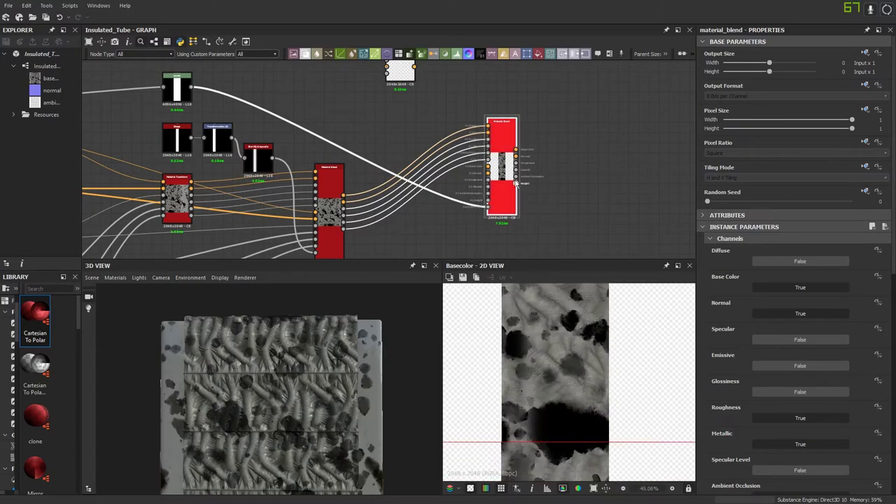
Step: Review the second Material Blend's Normal, Roughness, Metallic, Ambient Occlusion and Height outputs one after another
scroll(513, 150, "up", 4)
left_click(518, 137)
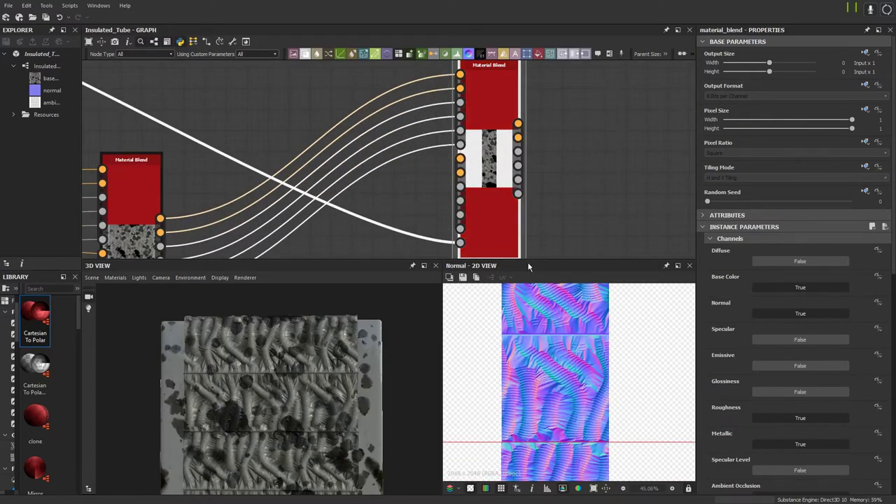
left_click(518, 151)
left_click(517, 166)
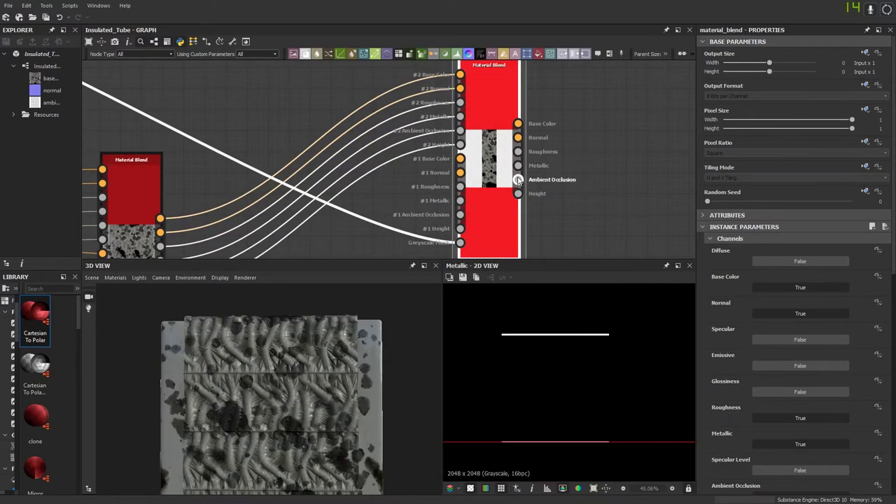
left_click(518, 179)
left_click(518, 193)
scroll(530, 152, "down", 5)
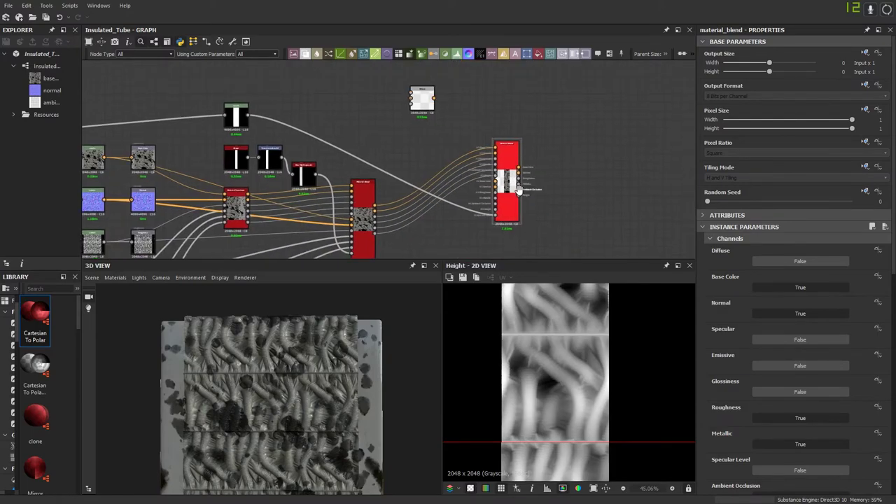
middle_click_drag(530, 152, 519, 173)
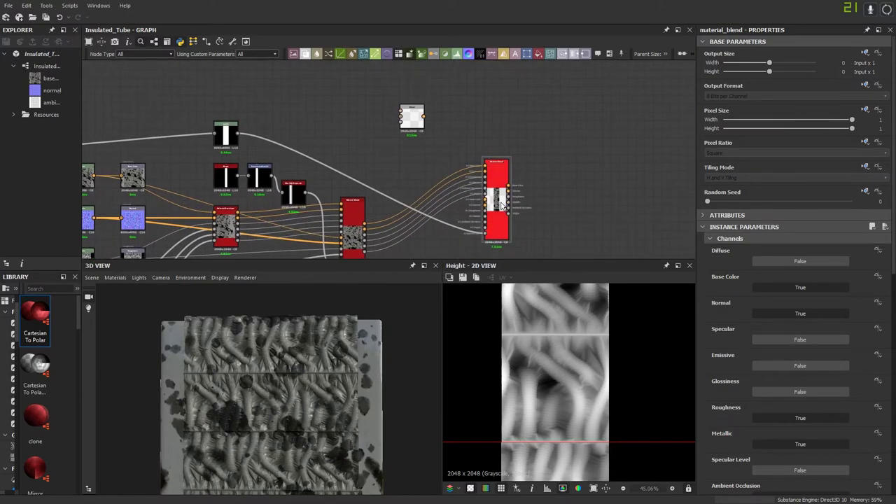
scroll(471, 194, "down", 3)
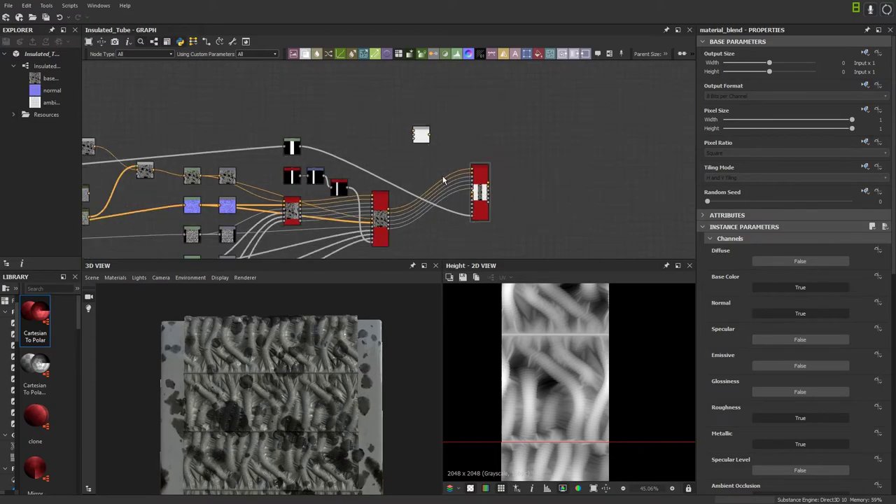
Step: Review the overall node graph, from the second Material Blend back to the source bitmaps and Material Transforms
scroll(535, 355, "down", 3)
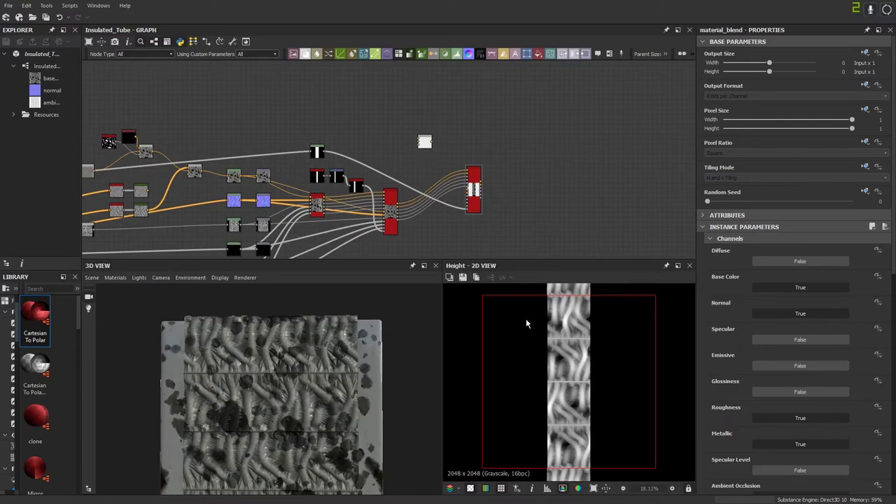
middle_click_drag(414, 190, 464, 147)
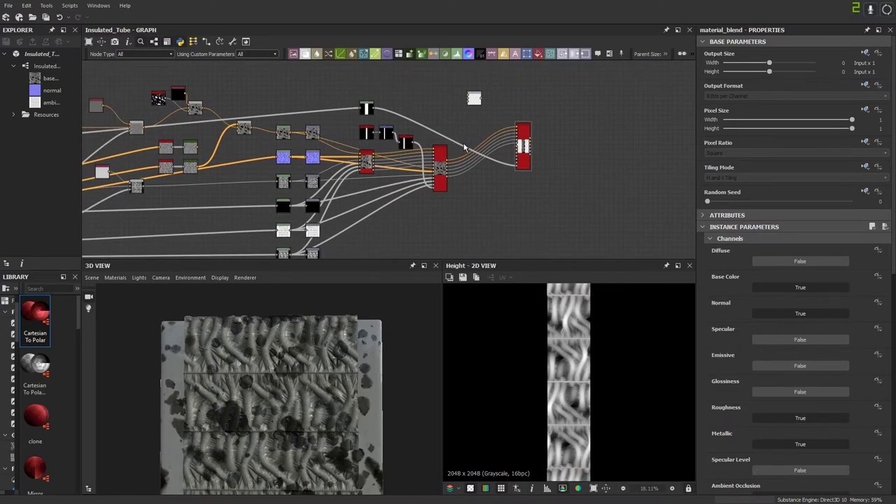
scroll(464, 147, "down", 6)
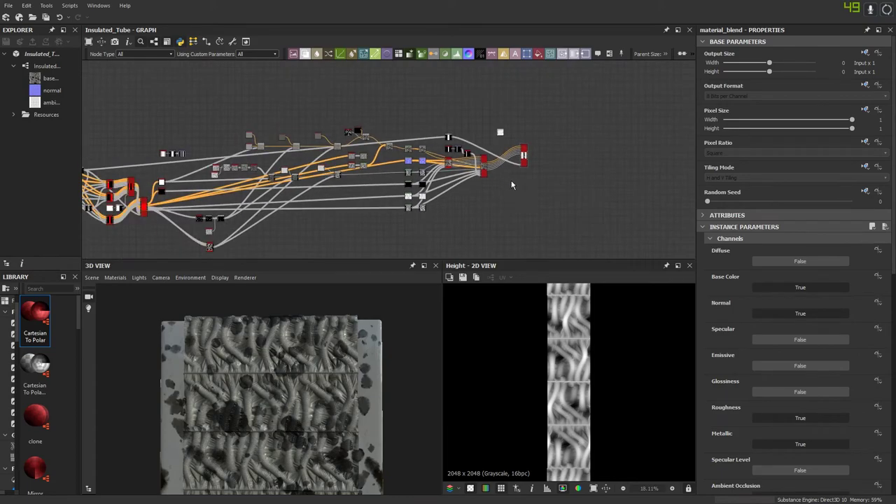
scroll(515, 207, "up", 2)
middle_click_drag(546, 183, 567, 218)
scroll(567, 218, "down", 2)
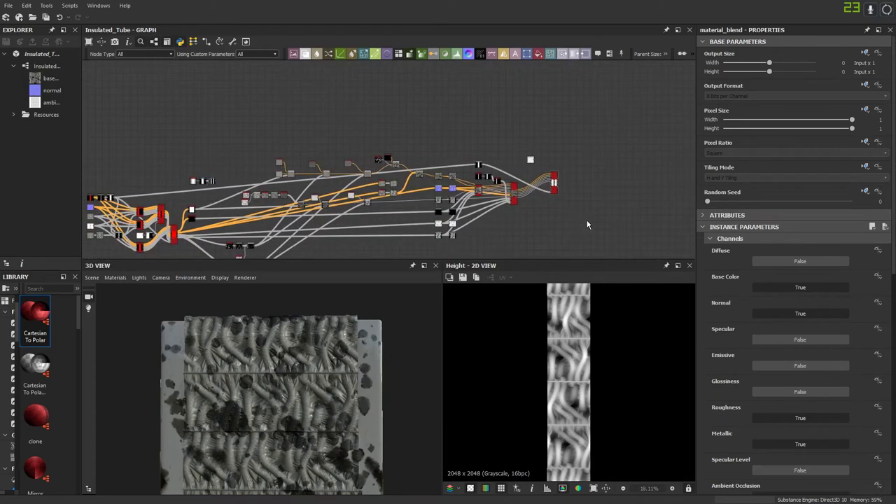
left_click_drag(587, 220, 470, 119)
left_click_drag(483, 192, 545, 65)
left_click(538, 184)
middle_click_drag(487, 196, 588, 118)
scroll(588, 117, "down", 2)
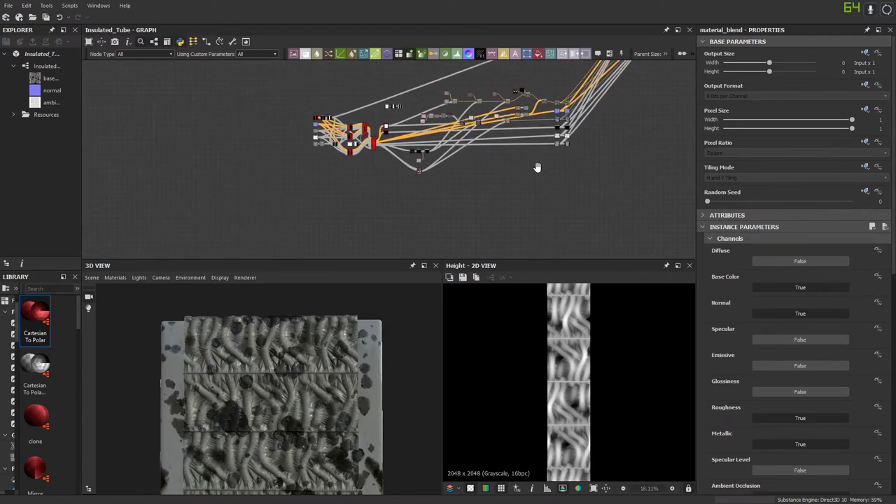
middle_click_drag(538, 168, 541, 186)
left_click_drag(558, 224, 255, 59)
left_click(551, 216)
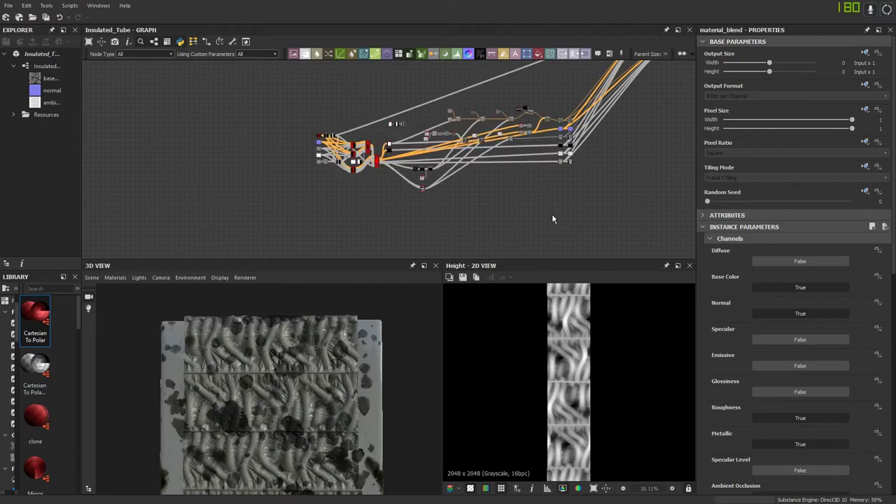
left_click_drag(554, 217, 301, 87)
key("f")
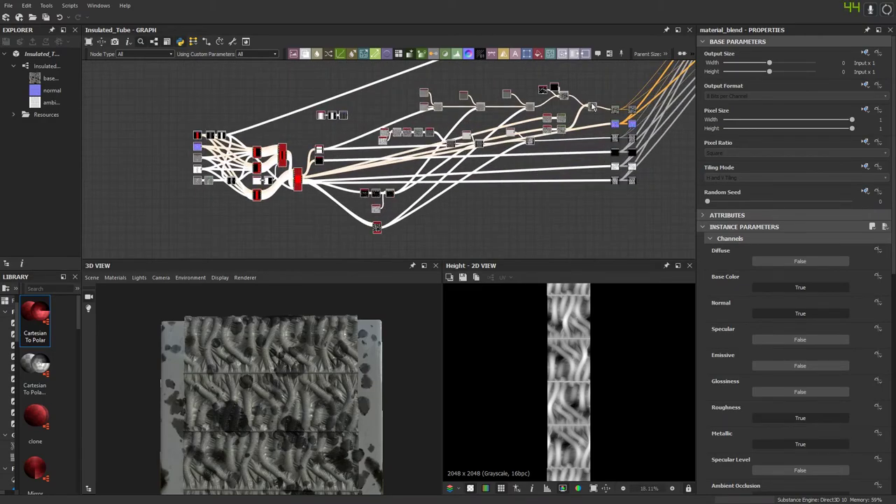
middle_click_drag(518, 111, 453, 109)
scroll(183, 191, "up", 2)
middle_click_drag(183, 190, 458, 208)
left_click(392, 201)
scroll(391, 201, "up", 2)
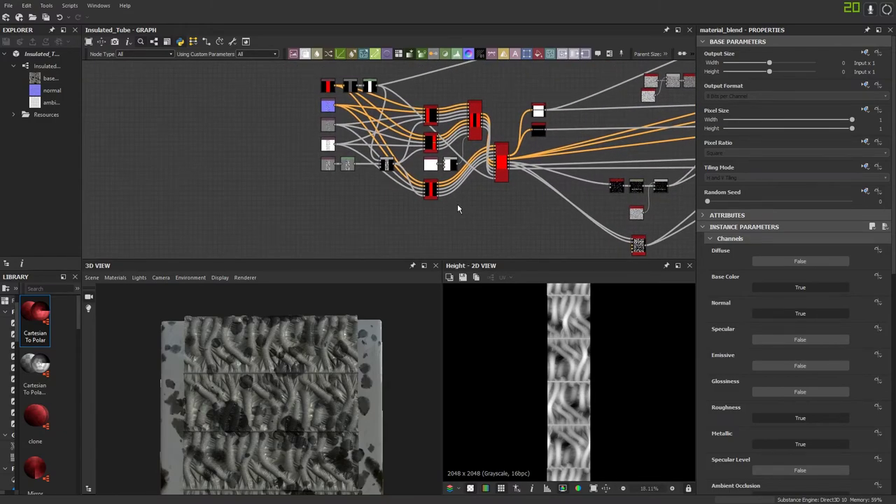
Step: Delete the dirt-spot Blend with its grunge mask and black Uniform Color, linking the preceding color Blend directly to the final base color Blend
scroll(457, 204, "down", 4)
middle_click_drag(494, 147, 258, 171)
scroll(406, 161, "up", 3)
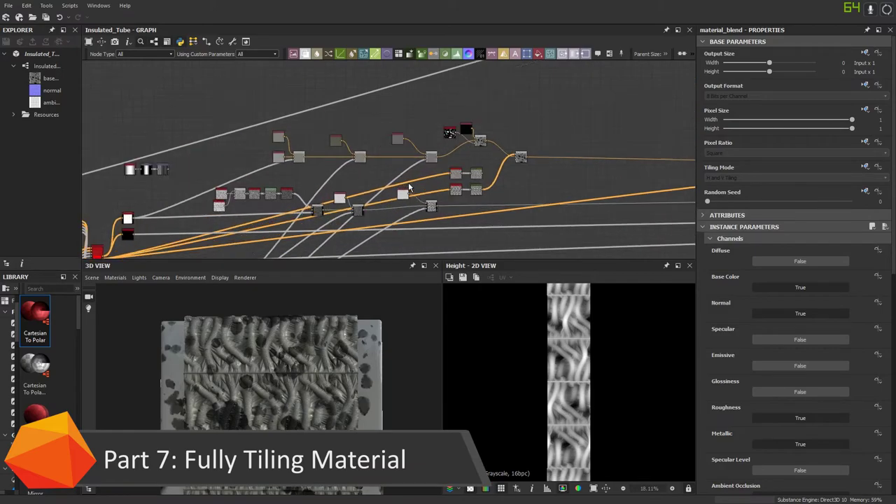
scroll(409, 186, "up", 1)
middle_click_drag(436, 163, 367, 186)
scroll(389, 152, "up", 3)
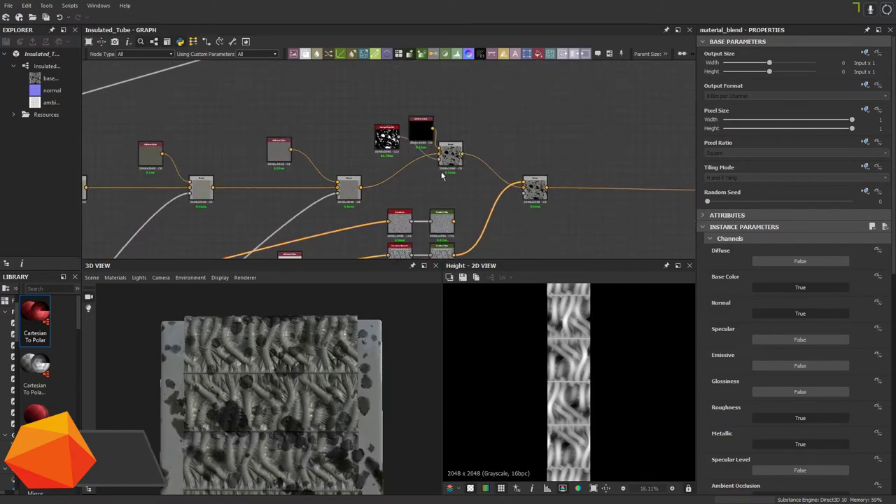
left_click_drag(449, 175, 382, 124)
key("Delete")
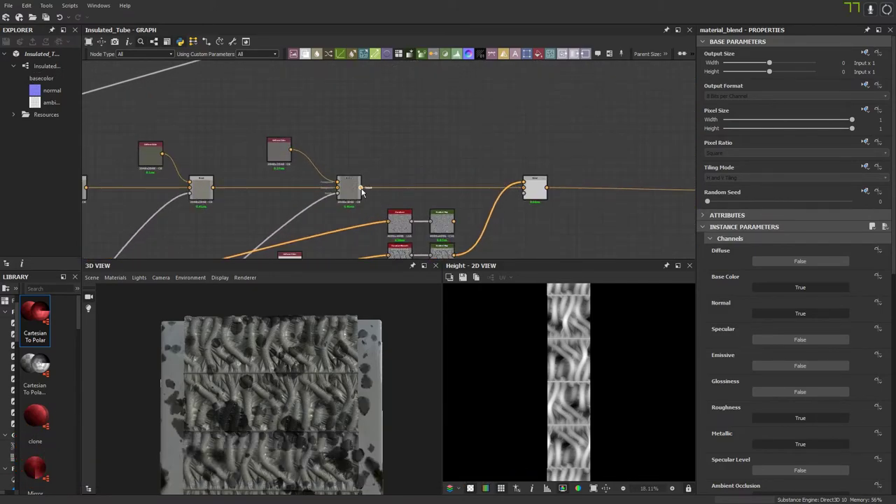
scroll(366, 170, "down", 3)
scroll(254, 406, "down", 1)
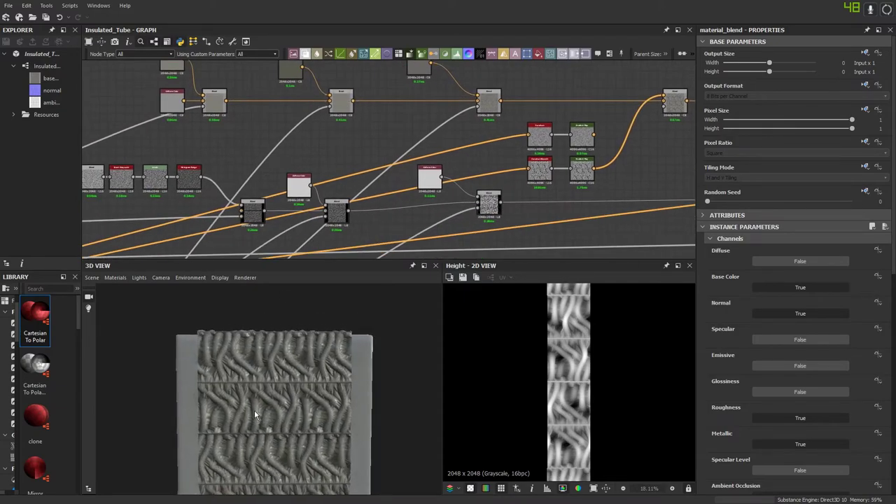
Step: Inspect the cleaned tube material on the 3D plane from several distances, including the tiling seams
middle_click_drag(245, 423, 268, 383)
left_click_drag(268, 384, 249, 364)
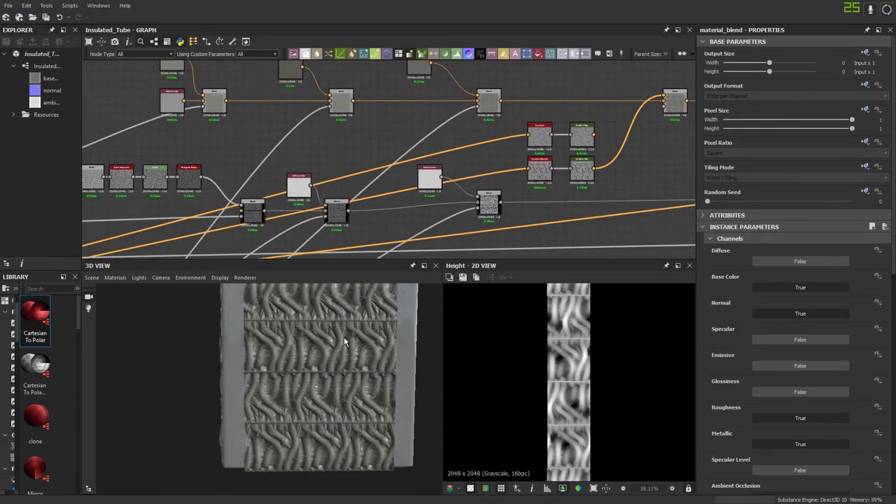
left_click_drag(344, 337, 249, 341)
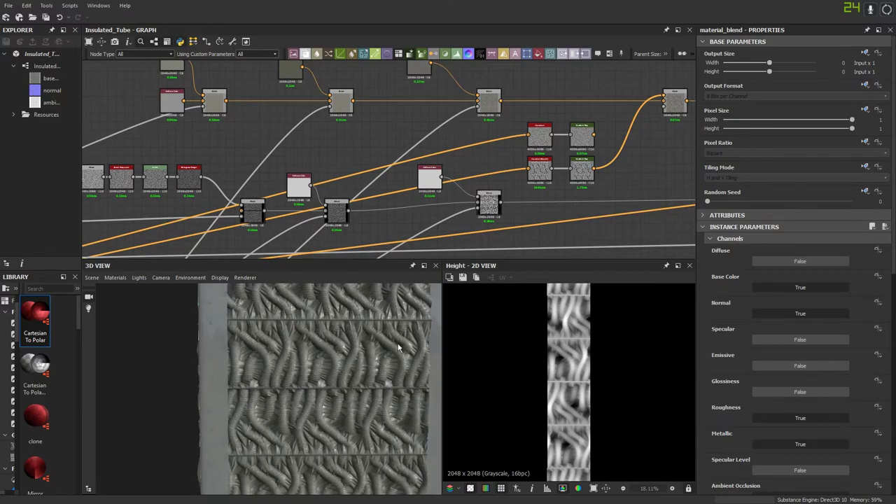
left_click_drag(376, 346, 315, 340)
scroll(283, 376, "up", 3)
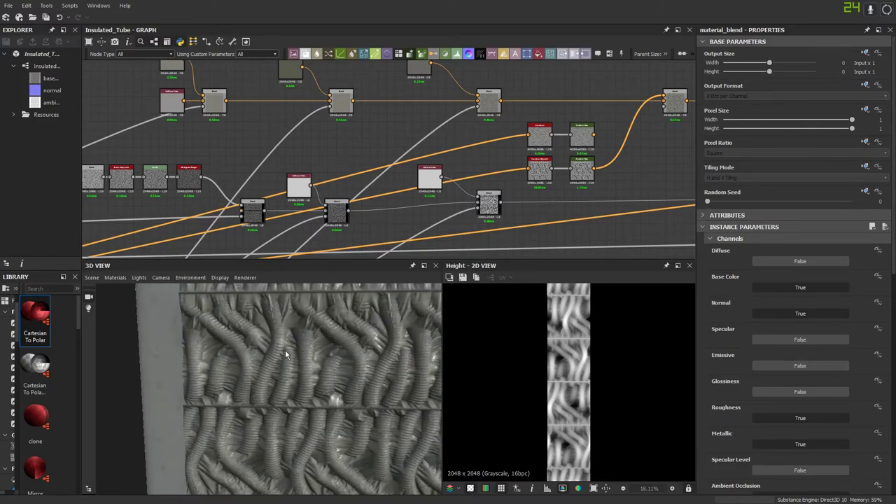
scroll(299, 347, "down", 2)
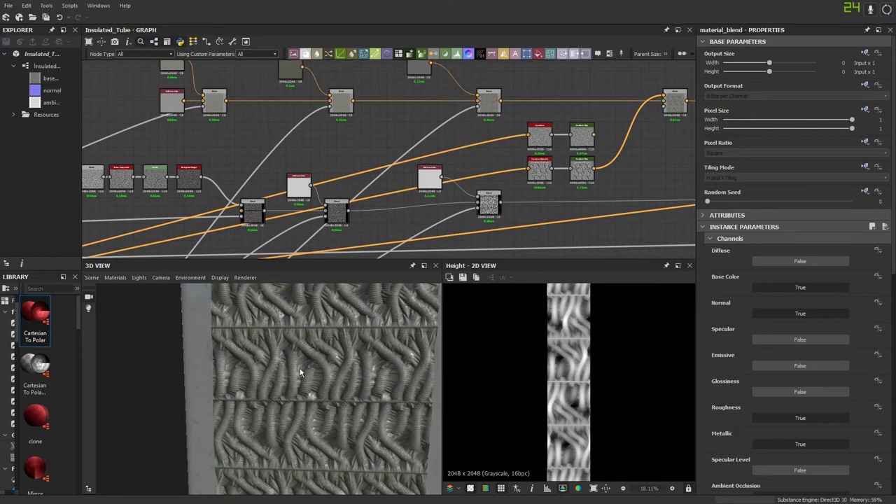
scroll(340, 161, "down", 5)
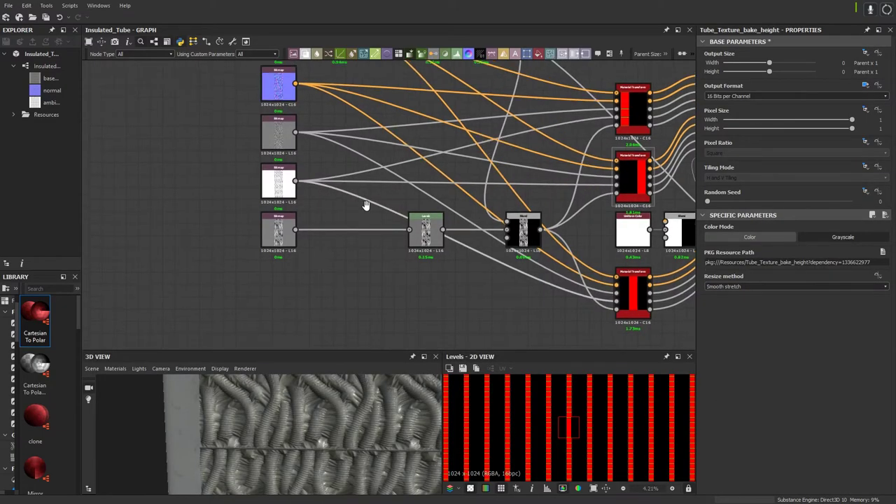
Step: Check the properties of the Tube_Texture_bake_albedo bitmap and the graph's parent size
scroll(366, 200, "down", 4)
middle_click_drag(406, 226, 256, 239)
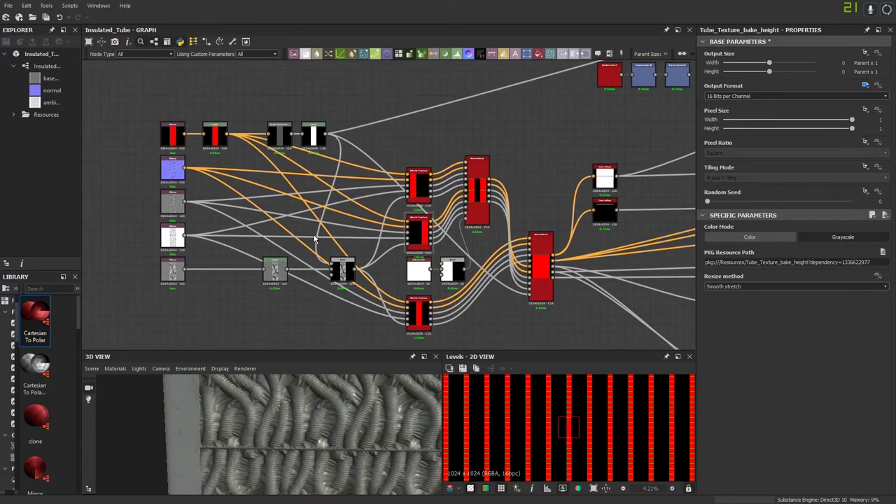
middle_click_drag(315, 240, 406, 193)
middle_click_drag(298, 194, 287, 226)
scroll(225, 136, "up", 2)
middle_click_drag(225, 136, 225, 166)
scroll(271, 200, "up", 2)
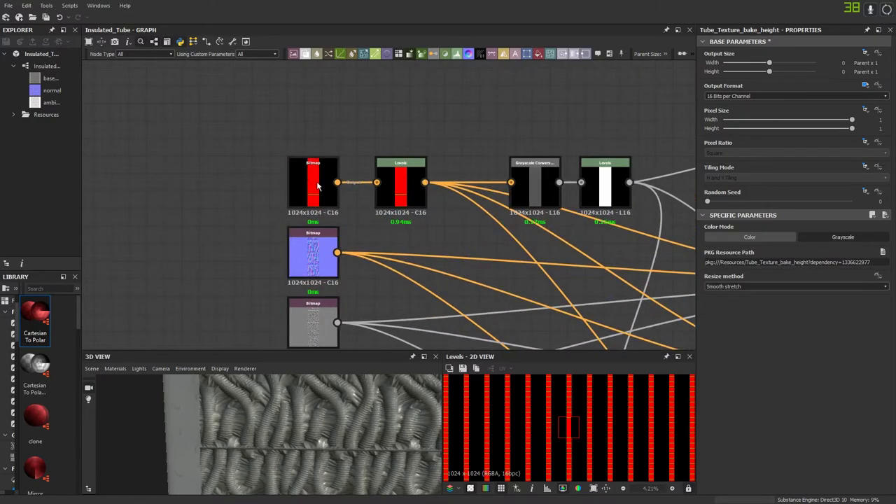
double_click(317, 186)
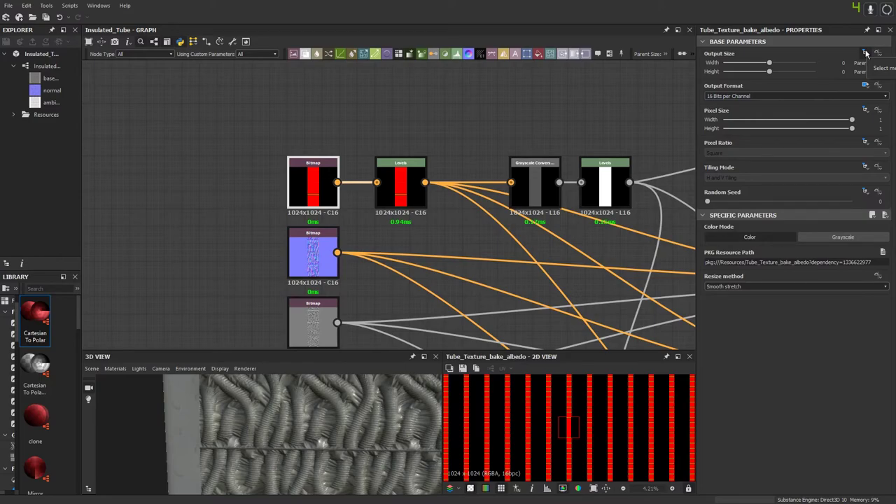
left_click(666, 58)
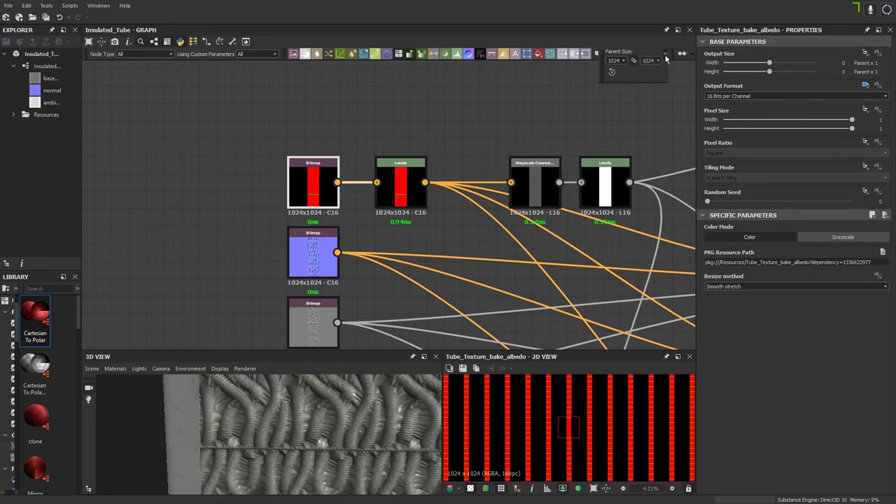
left_click(566, 92)
left_click(540, 97)
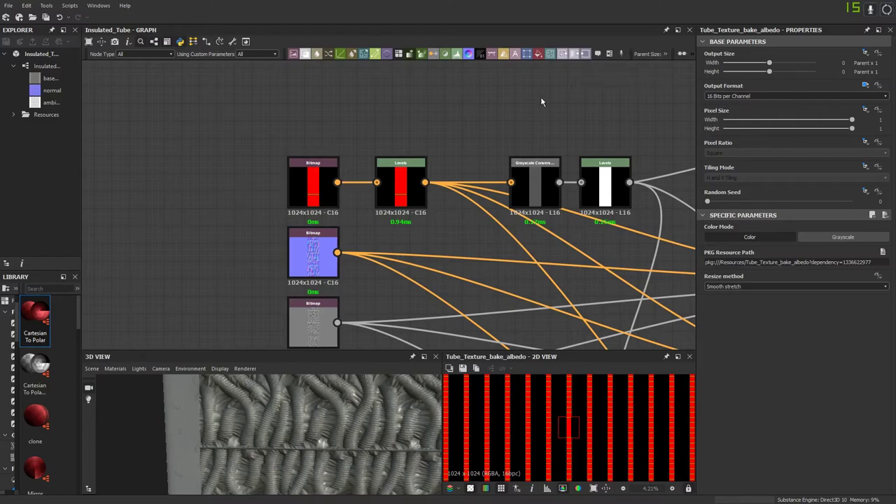
Step: Examine the baked source bitmaps and how they feed the Material Transform and Material Blend nodes
scroll(540, 97, "down", 3)
middle_click_drag(534, 179, 325, 149)
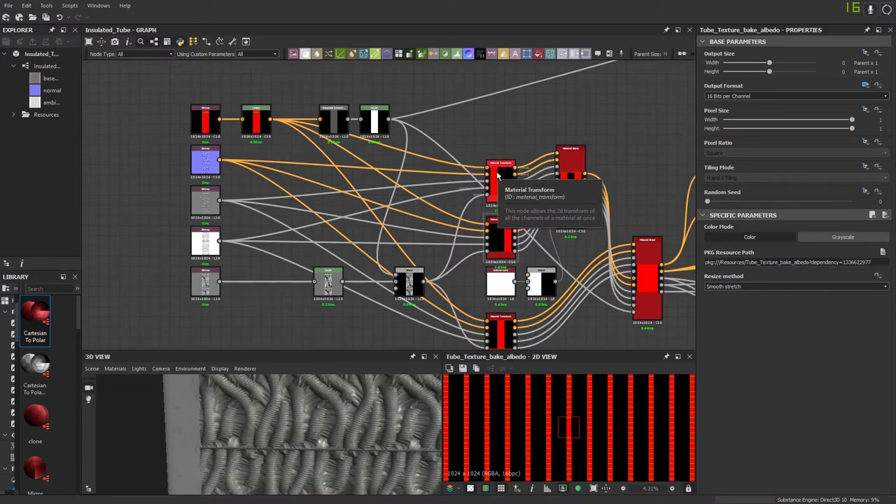
scroll(426, 188, "up", 6)
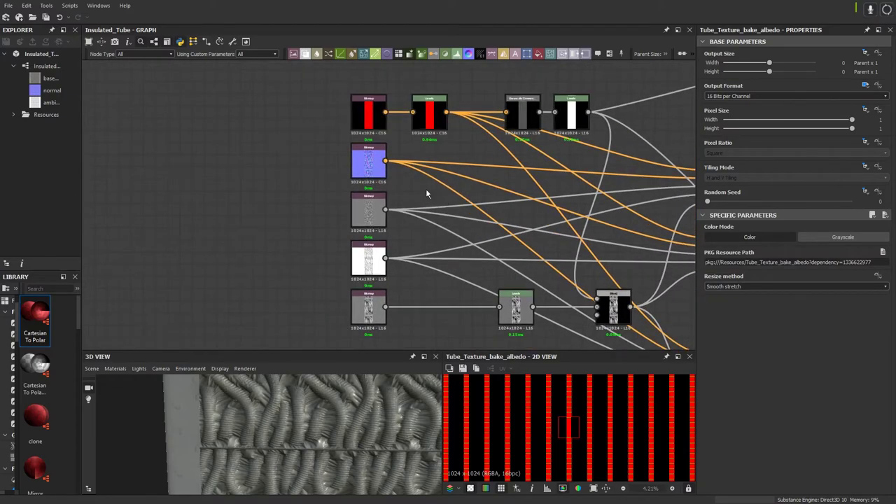
middle_click_drag(339, 88, 377, 145)
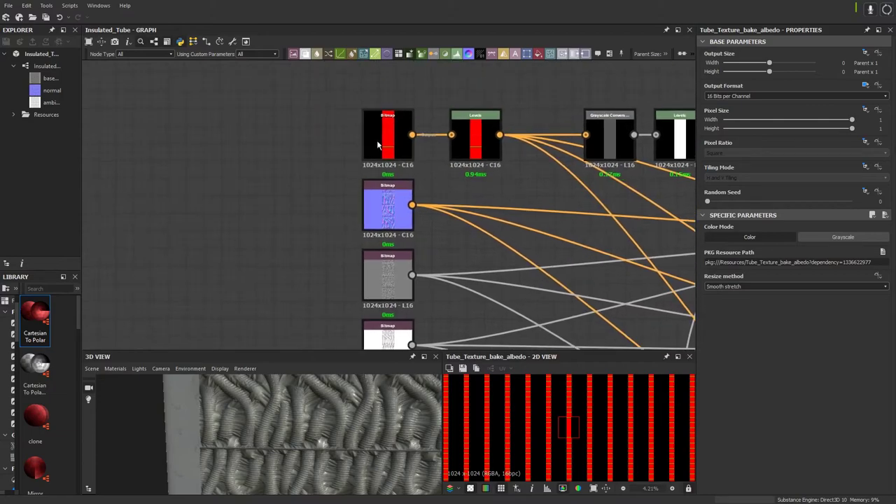
scroll(469, 134, "down", 5)
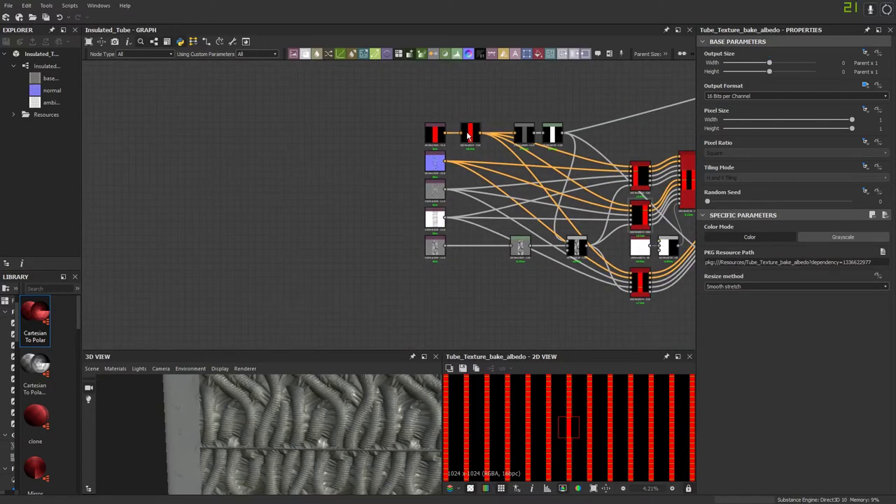
scroll(469, 134, "up", 3)
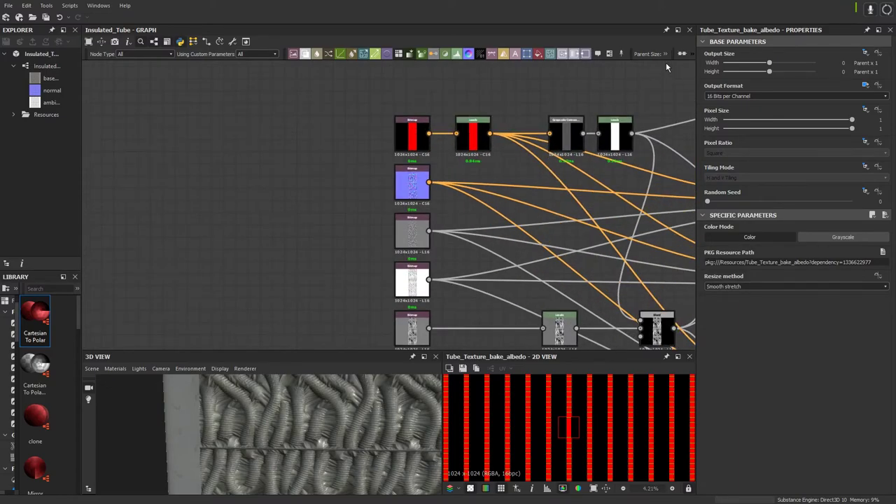
middle_click_drag(494, 224, 470, 166)
scroll(399, 186, "up", 3)
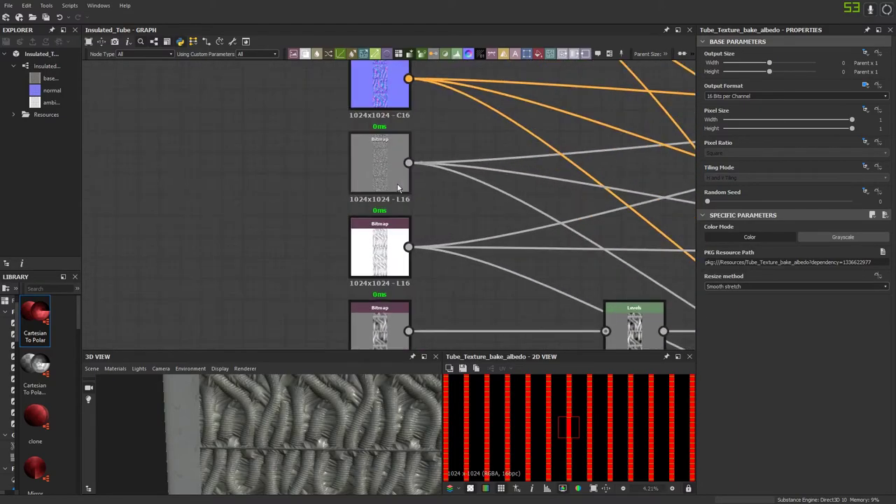
scroll(402, 194, "down", 3)
scroll(404, 198, "down", 1)
middle_click_drag(477, 204, 280, 254)
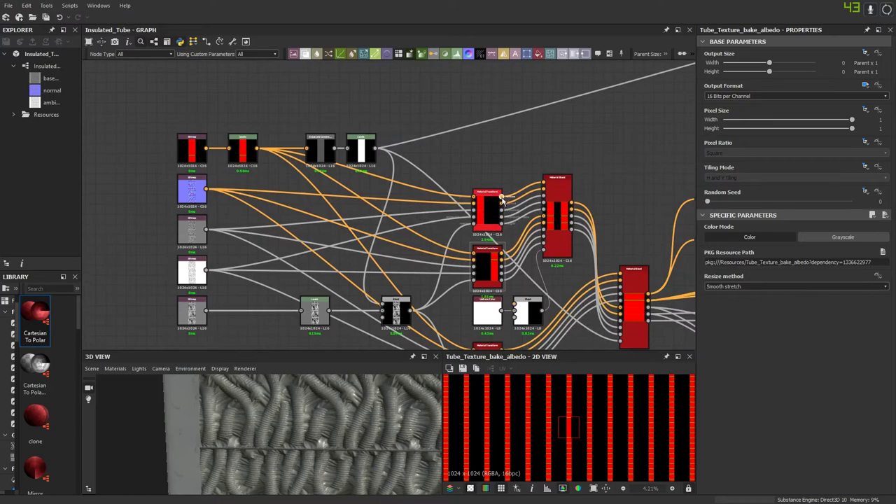
middle_click_drag(488, 225, 357, 154)
scroll(357, 154, "down", 2)
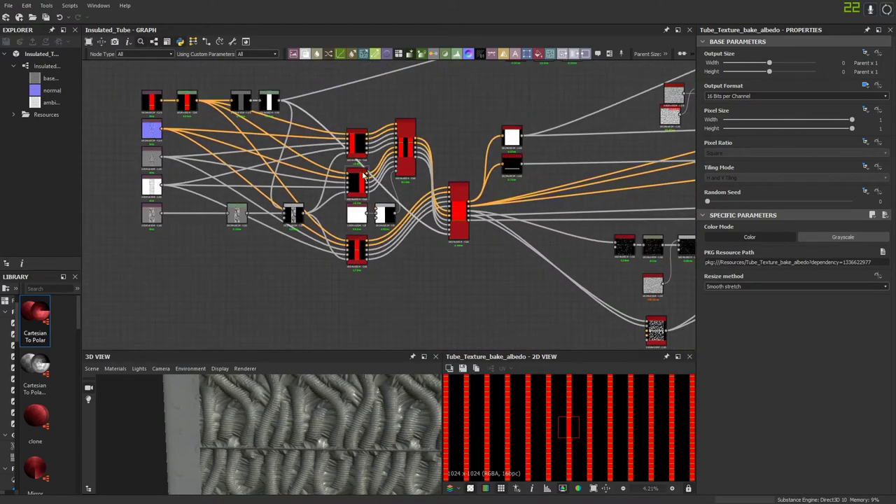
Step: Move the first Material Transform node up, clear of the other two transforms
middle_click_drag(386, 253, 411, 260)
middle_click_drag(426, 218, 441, 279)
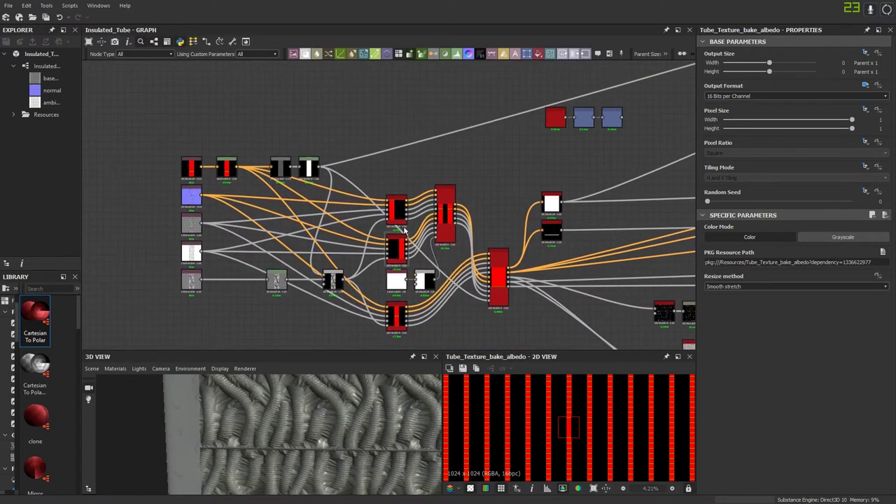
left_click_drag(399, 214, 392, 145)
middle_click_drag(433, 297, 433, 239)
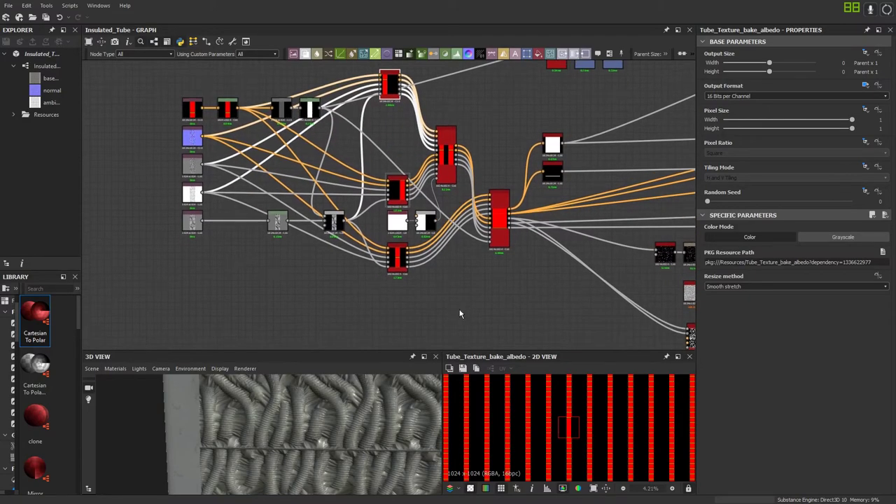
Step: Shift the Grayscale Conversion, both Levels nodes beside it and the height, and the height Blend slightly closer to the source bitmaps
left_click_drag(460, 308, 285, 162)
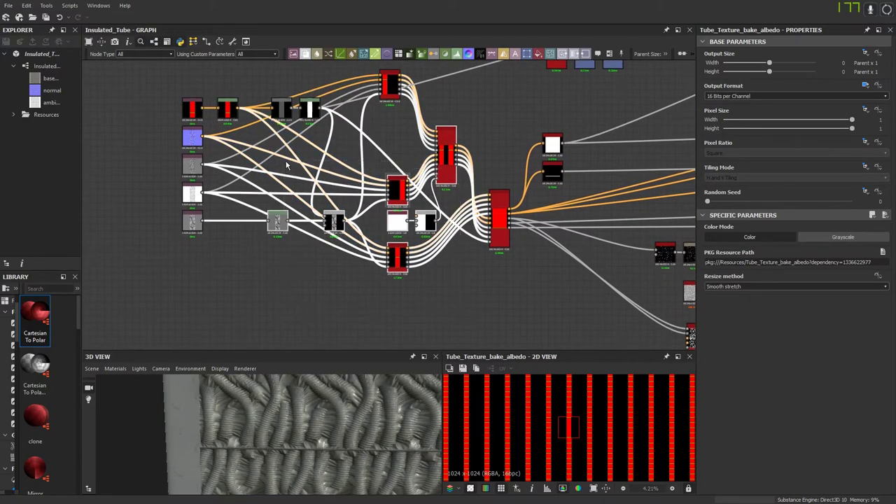
left_click(287, 164)
left_click_drag(342, 285, 261, 109)
left_click(411, 308)
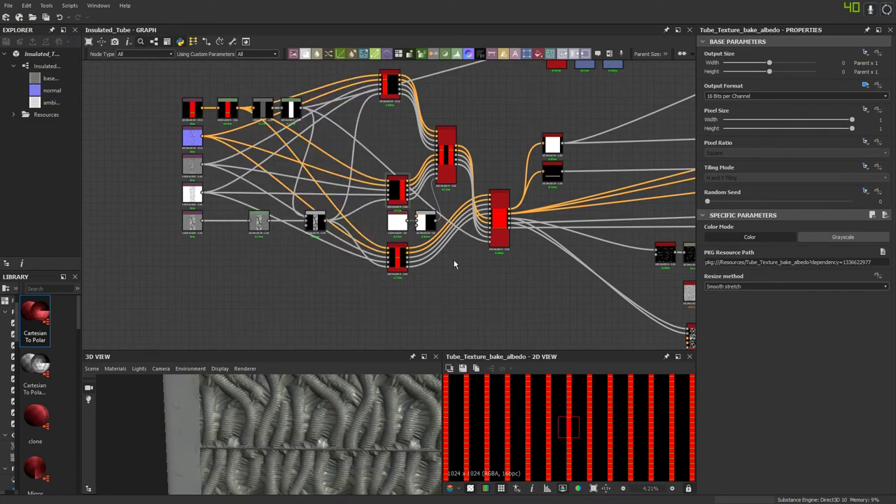
Step: Remove the Material Blend that combines the two side-offset Material Transforms
left_click(451, 175)
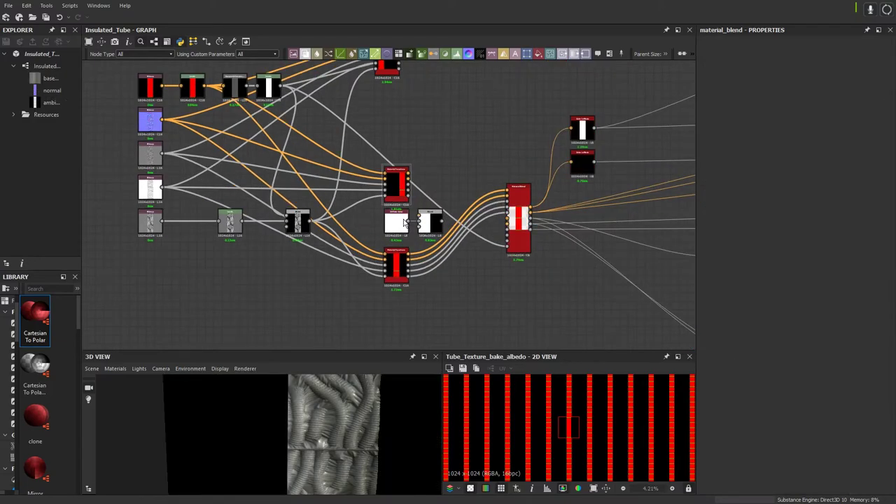
Step: Delete the two lower Material Transform nodes together with the Uniform Color and Blend nodes between them
left_click(396, 188)
key("Delete")
left_click(404, 222)
key("Delete")
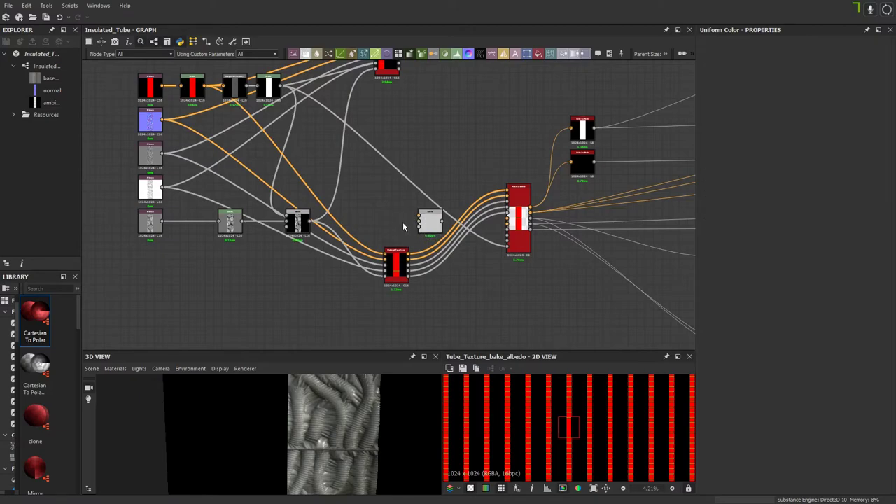
key("Delete")
left_click(396, 260)
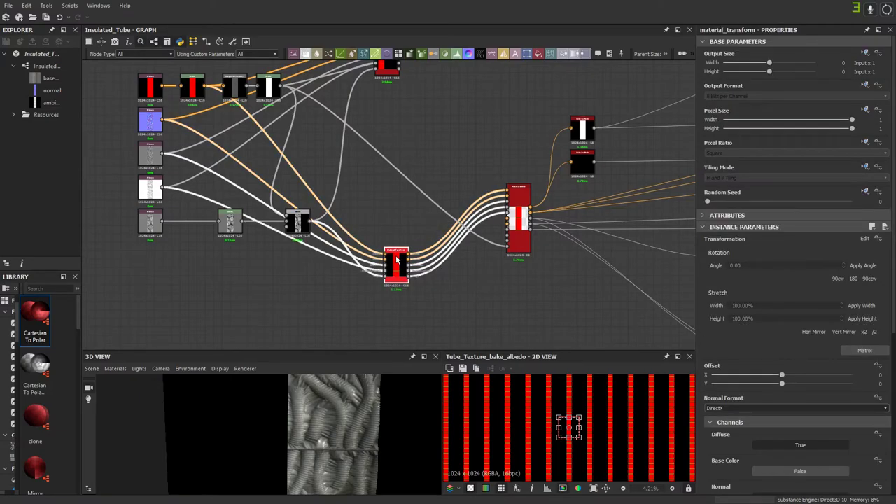
key("Delete")
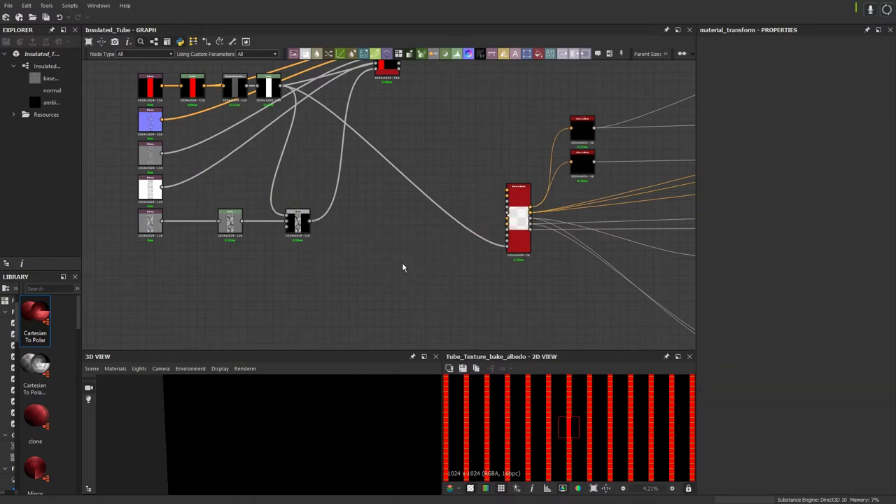
Step: Move the remaining Material Transform up, away from the baked source bitmaps
middle_click_drag(410, 192, 440, 321)
scroll(411, 209, "up", 2)
left_click(411, 192)
left_click_drag(412, 192, 355, 140)
scroll(366, 157, "down", 2)
middle_click_drag(361, 167, 408, 212)
Step: Preview the remaining Material Transform's diffuse output and enlarge the 2D view to show the whole tile
double_click(395, 179)
scroll(549, 461, "down", 5)
scroll(550, 463, "up", 5)
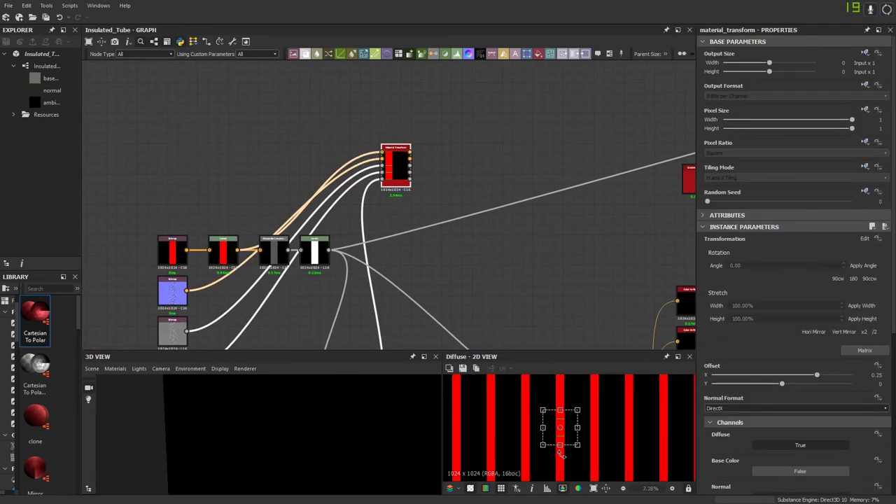
left_click_drag(567, 349, 570, 263)
key("space")
scroll(595, 397, "up", 4)
scroll(579, 405, "up", 4)
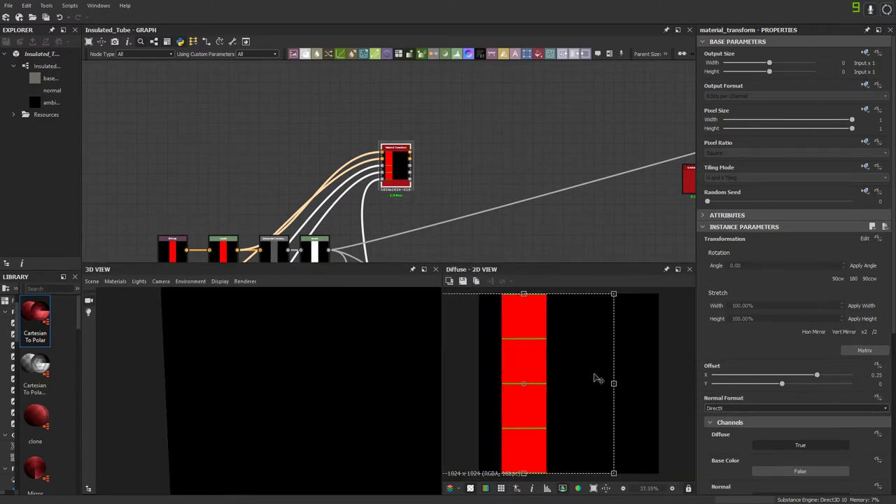
Step: Set the Material Transform's X offset to 0.375 and check the strip against the tile edge
left_click(818, 376)
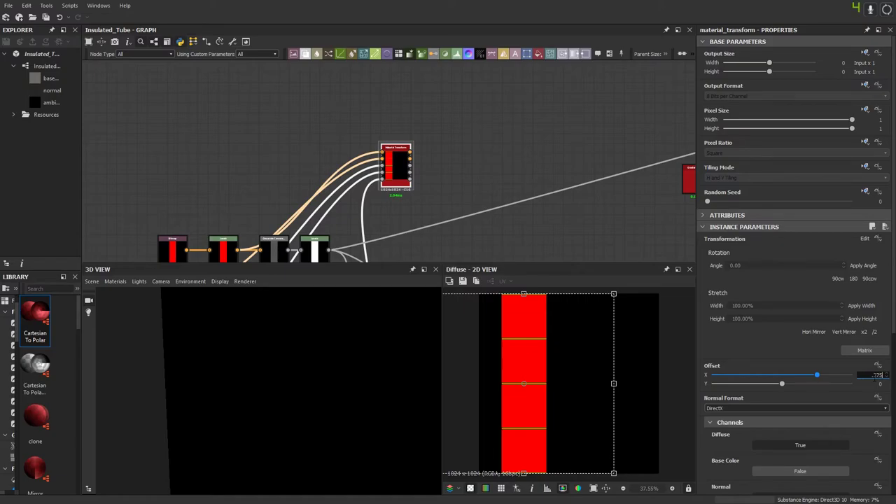
key("Return")
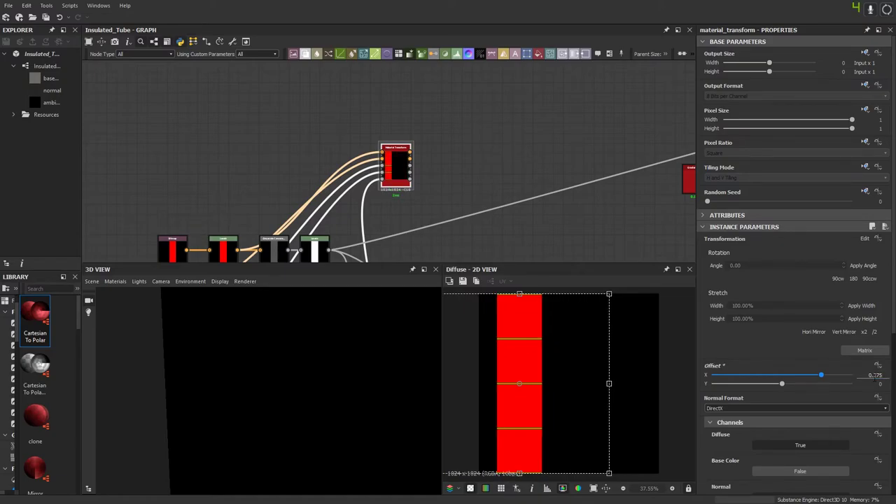
left_click(875, 376)
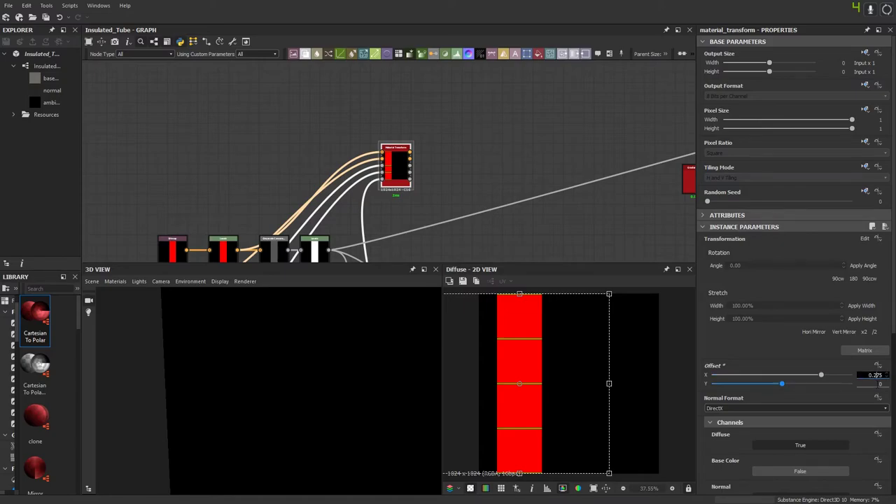
key("Return")
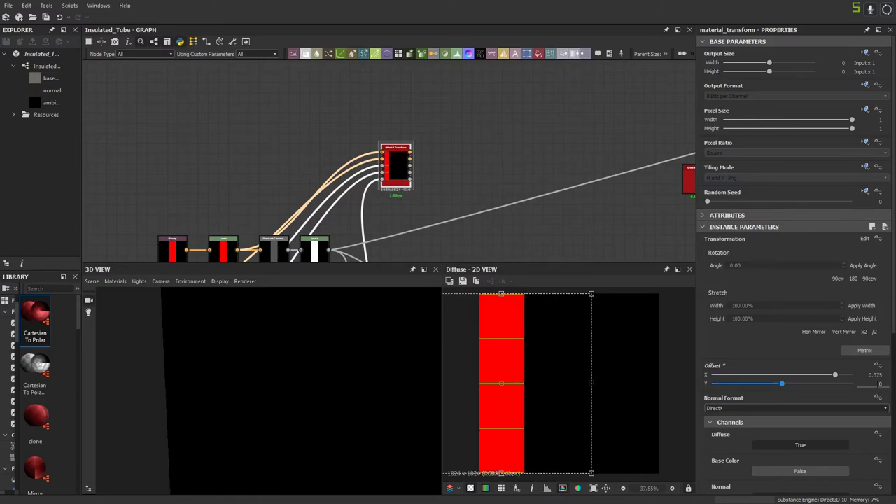
key("space")
scroll(594, 390, "down", 3)
key("space")
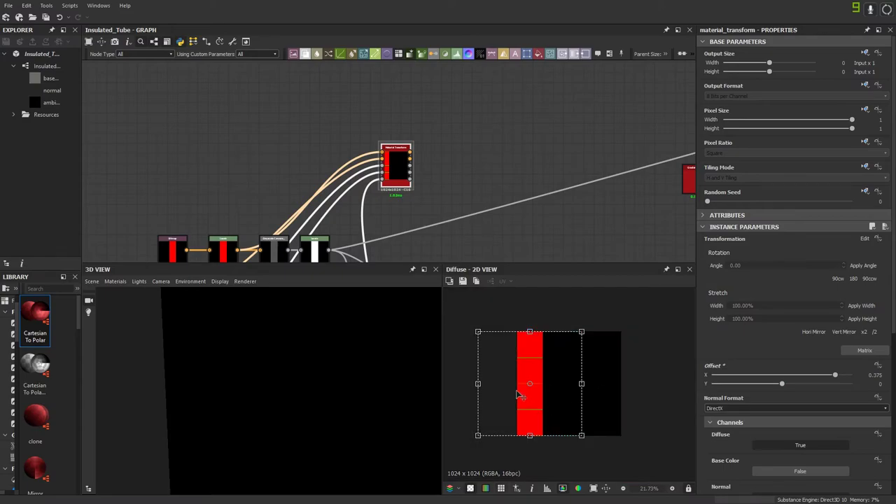
scroll(508, 364, "up", 4)
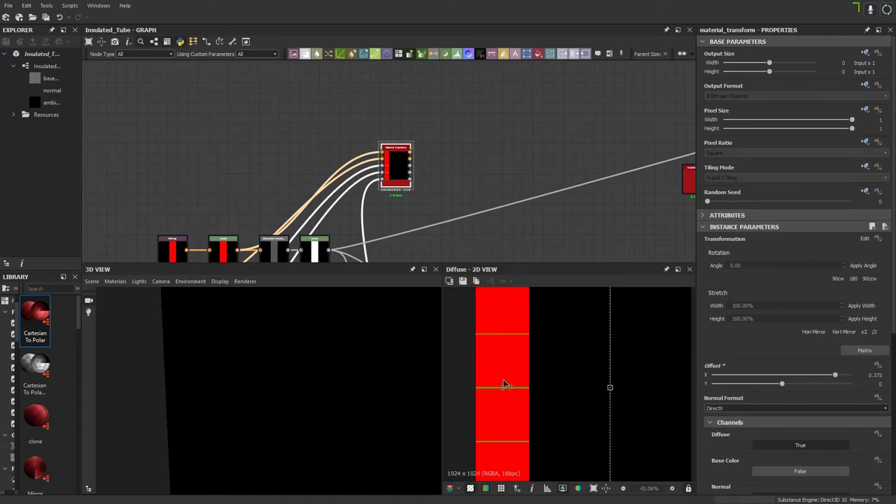
scroll(434, 129, "down", 2)
scroll(420, 140, "up", 2)
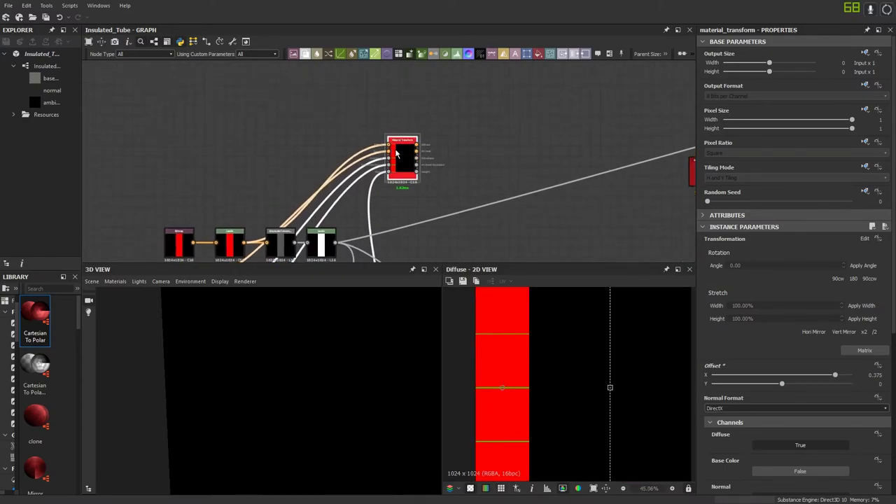
Step: Duplicate the Material Transform with its inputs, place the copy above the original, and set its X offset to 0.125
middle_click_drag(395, 153, 406, 195)
key("ctrl+d")
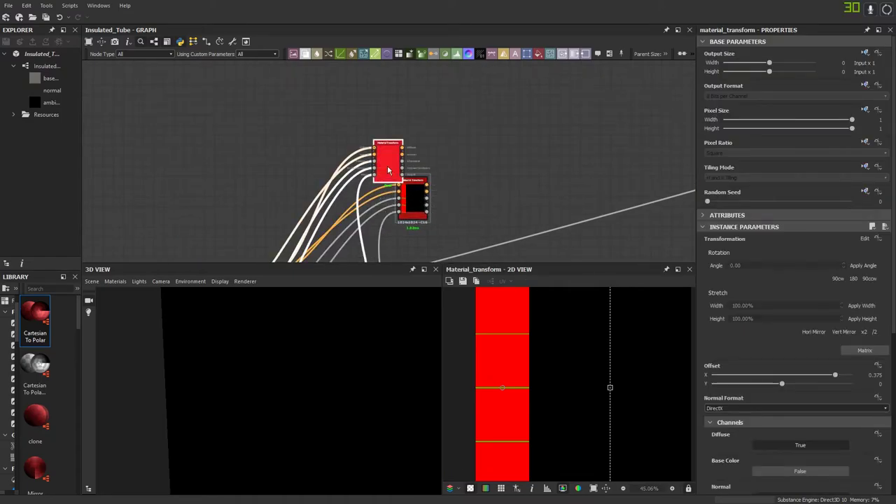
left_click_drag(387, 165, 409, 141)
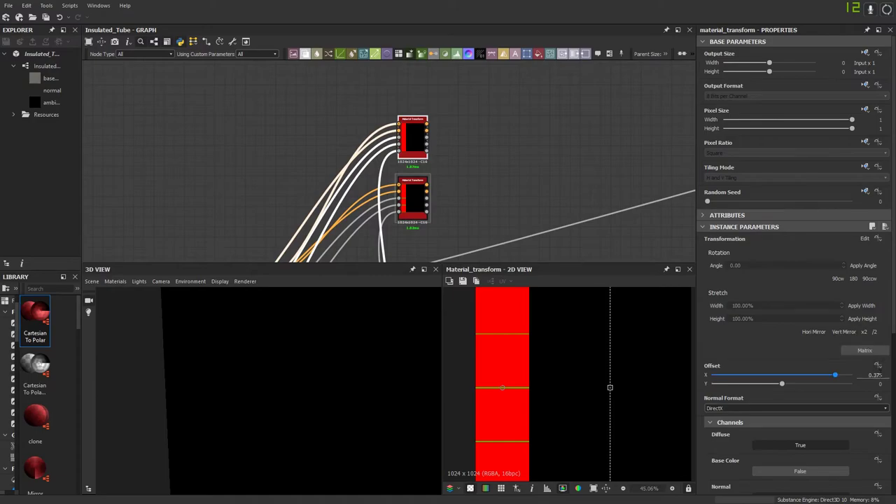
left_click(877, 375)
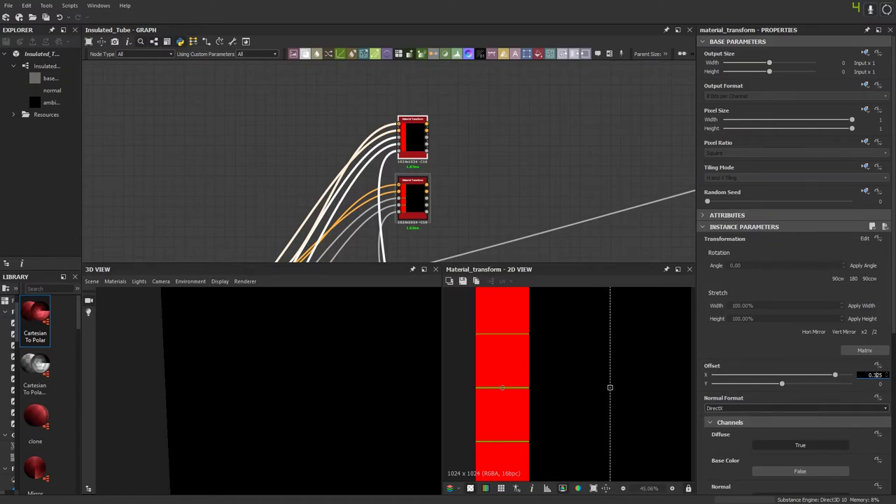
key("Return")
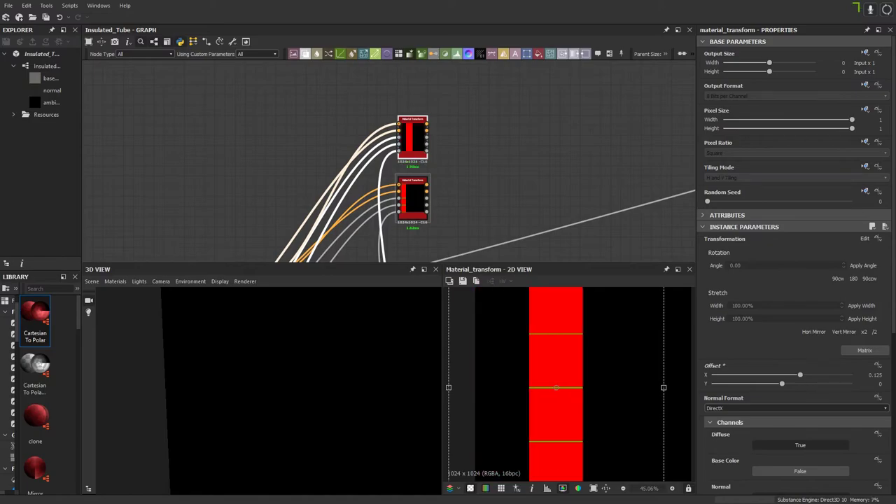
Step: Duplicate the existing Material Blend with its mask connection and place the copy beside the two Material Transforms
middle_click_drag(455, 153, 392, 76)
left_click(458, 166)
scroll(392, 76, "down", 3)
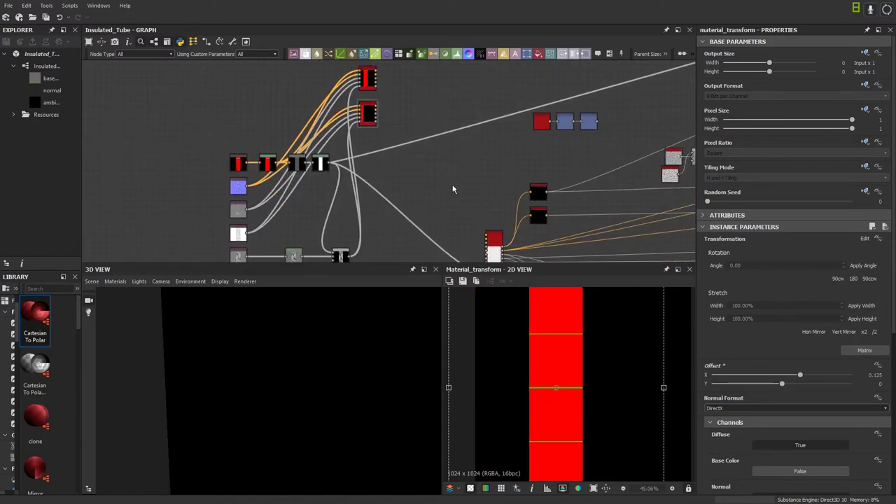
left_click(493, 245)
left_click(493, 245)
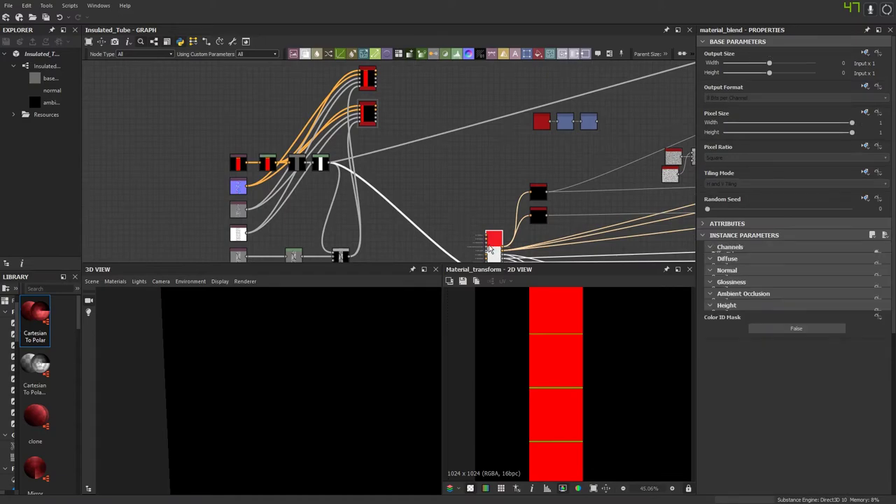
key("ctrl+v")
left_click_drag(391, 162, 405, 107)
scroll(399, 102, "up", 5)
middle_click_drag(320, 100, 333, 112)
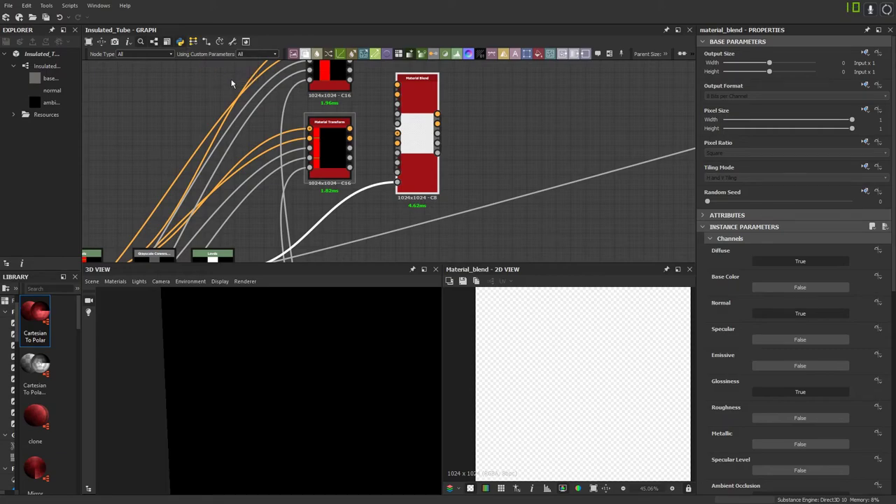
Step: Connect the lower Material Transform to the new Material Blend's #1 inputs and the upper one to its #2 inputs
scroll(364, 166, "up", 3)
left_click_drag(352, 104, 430, 112)
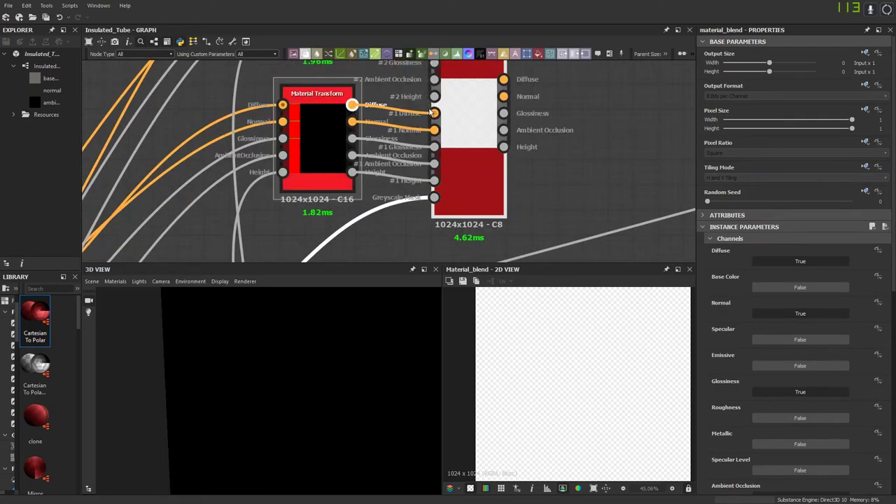
scroll(392, 175, "down", 3)
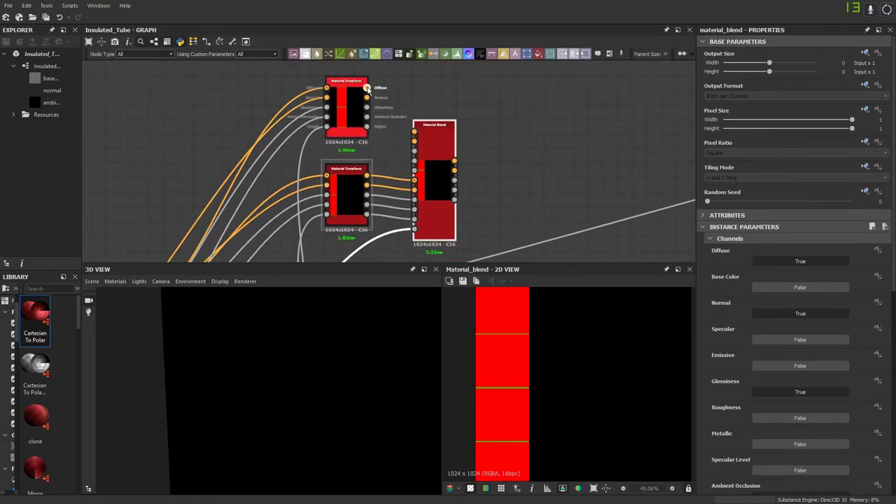
left_click_drag(367, 89, 414, 132)
Step: Add a Transformation 2D node below the new Material Blend and set its X offset to 0.125
middle_click_drag(393, 188, 398, 156)
scroll(383, 121, "down", 3)
left_click(429, 218)
scroll(385, 143, "up", 3)
scroll(350, 126, "down", 2)
middle_click_drag(265, 210, 262, 196)
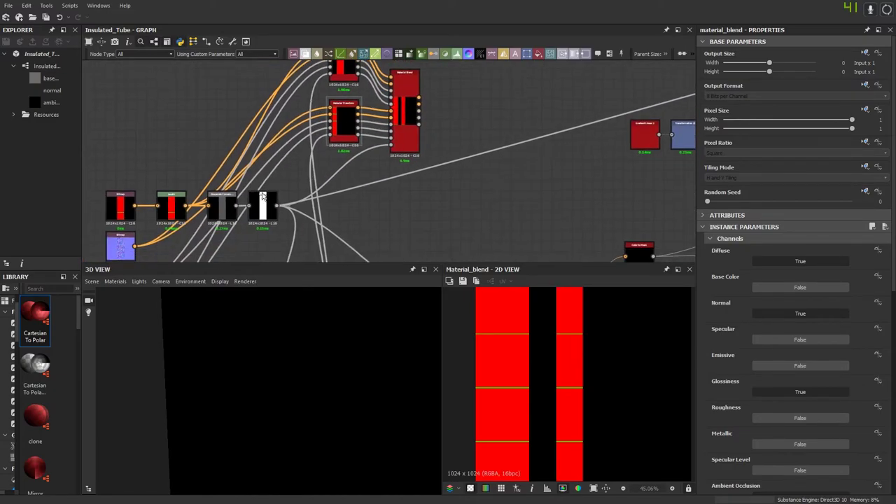
left_click(527, 55)
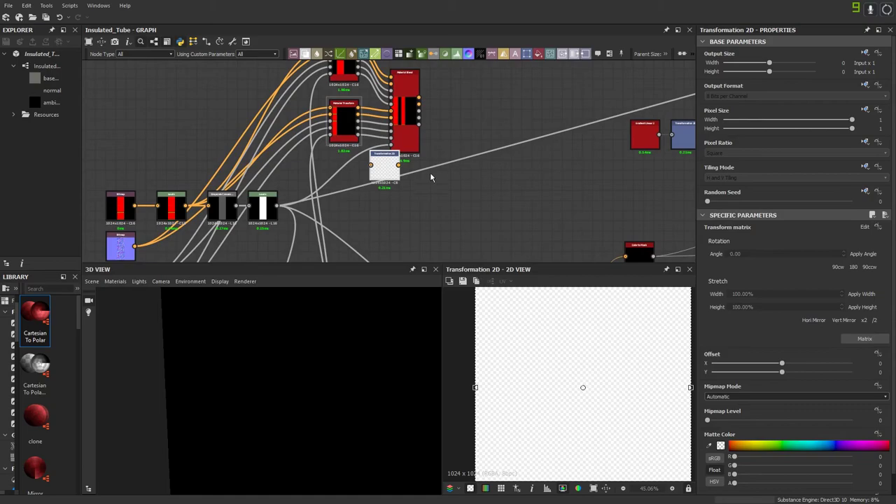
left_click_drag(392, 173, 396, 233)
left_click(789, 363)
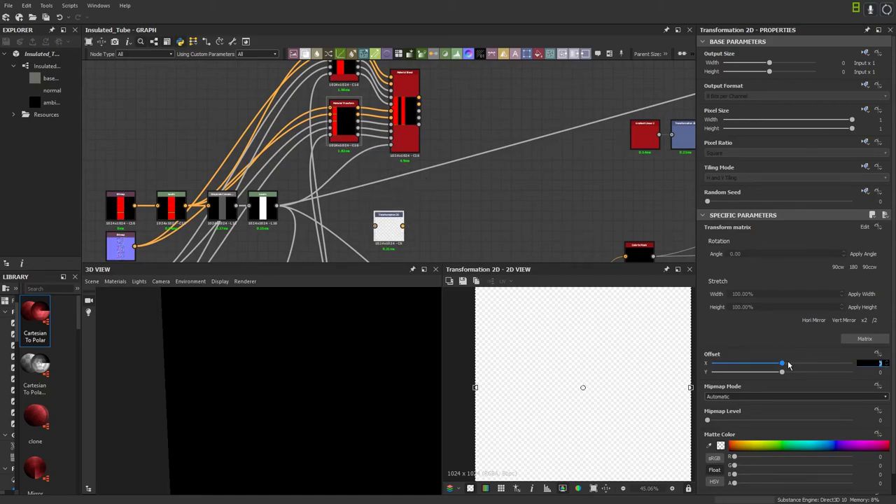
type(".125")
key("Return")
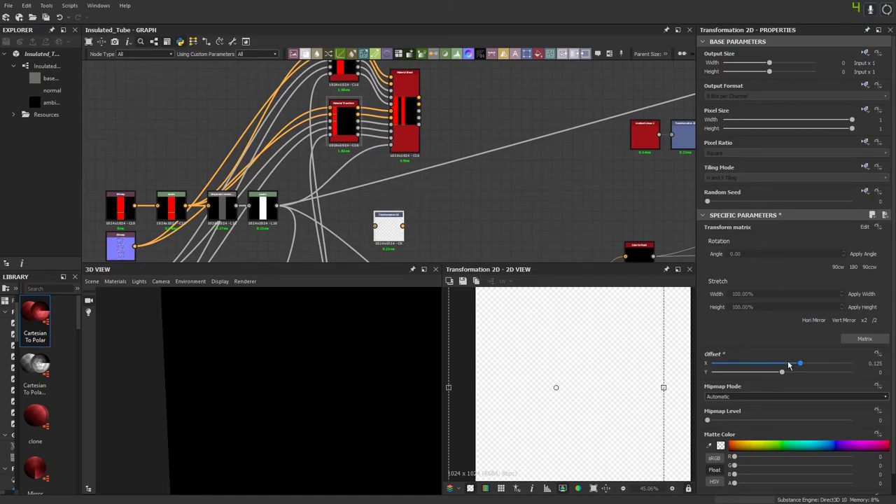
Step: Route the white strip mask from the Levels node through the Transformation 2D into the new Material Blend's Greyscale Mask
middle_click_drag(450, 241, 487, 272)
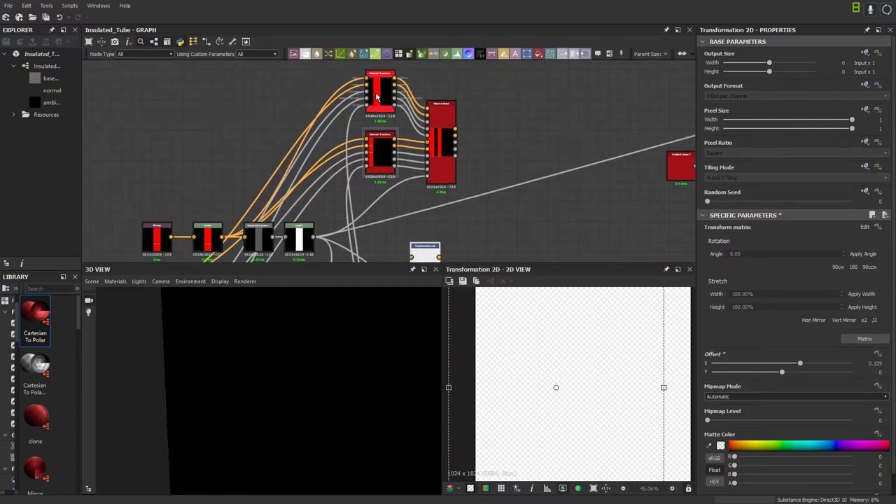
middle_click_drag(357, 182, 357, 135)
left_click_drag(314, 189, 434, 137)
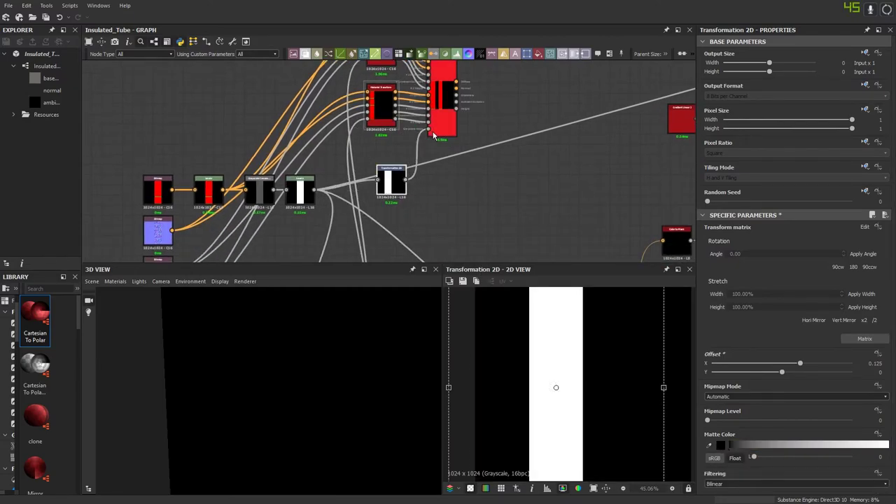
Step: Preview the new Material Blend's diffuse, normal, glossiness, ambient occlusion and height outputs one after another
scroll(472, 140, "up", 2)
middle_click_drag(472, 139, 472, 187)
double_click(428, 138)
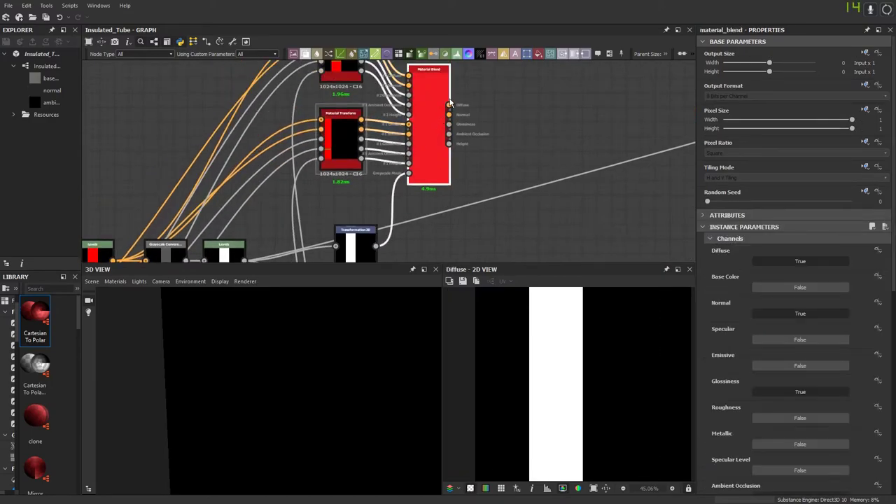
scroll(516, 376, "down", 5)
scroll(516, 371, "up", 4)
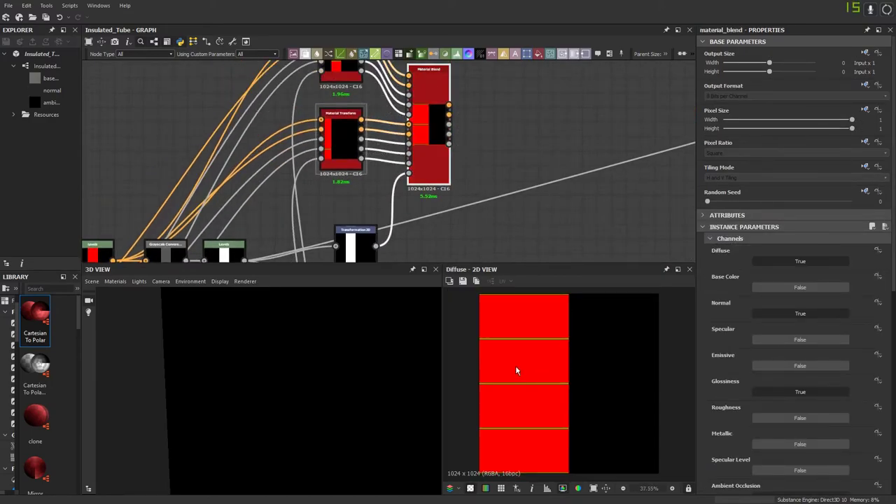
left_click(448, 114)
left_click(449, 124)
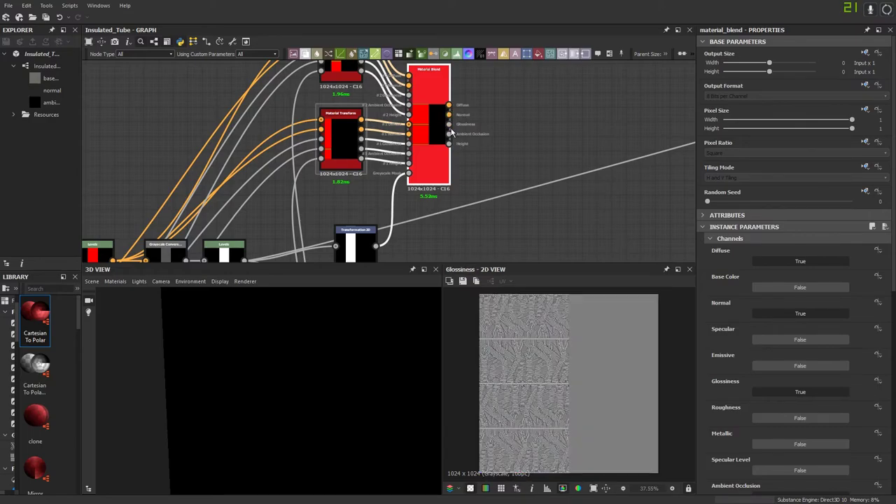
left_click(449, 134)
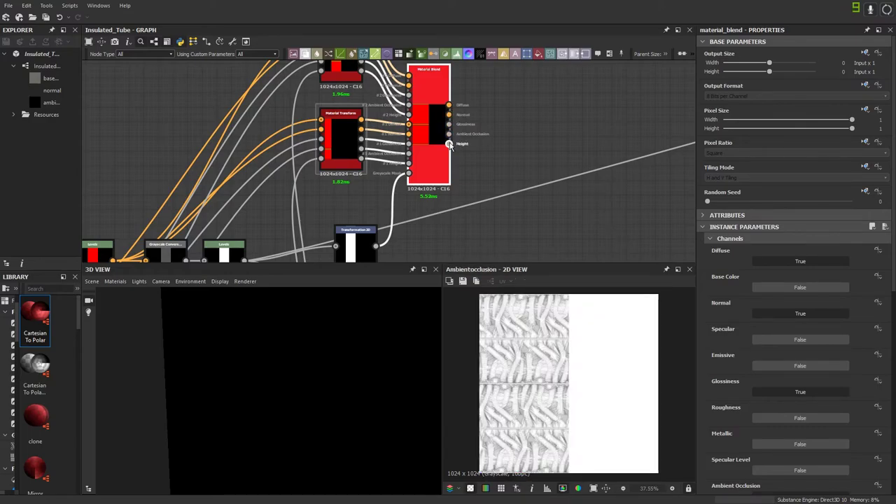
left_click(449, 143)
Step: Duplicate the lower Material Transform, place the copy after the new Material Blend, and feed it with the blend's outputs
middle_click_drag(495, 144, 454, 168)
left_click(306, 182)
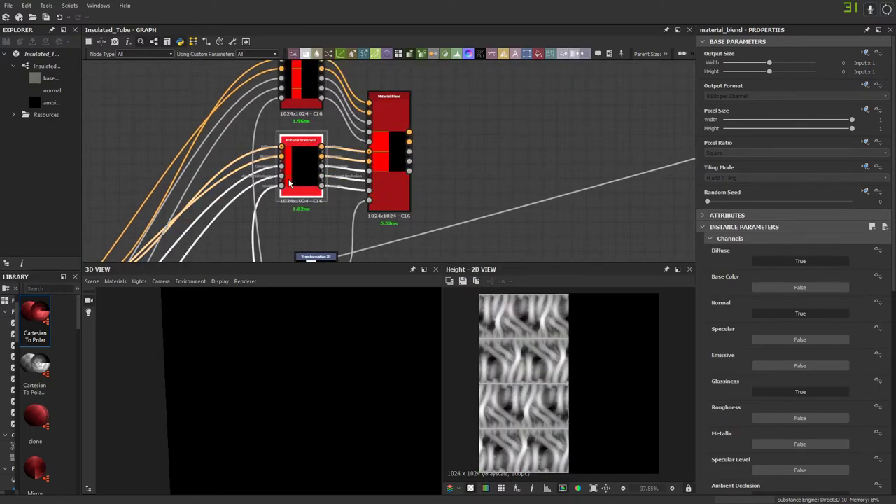
scroll(327, 200, "down", 2)
key("ctrl+d")
left_click_drag(403, 174, 480, 138)
left_click_drag(392, 172, 486, 139)
left_click_drag(453, 104, 442, 159)
key("Delete")
left_click_drag(383, 152, 429, 160)
Step: Set the X offset of the Material Transform after the blend to 0.5 and check the whole tile
left_click(817, 377)
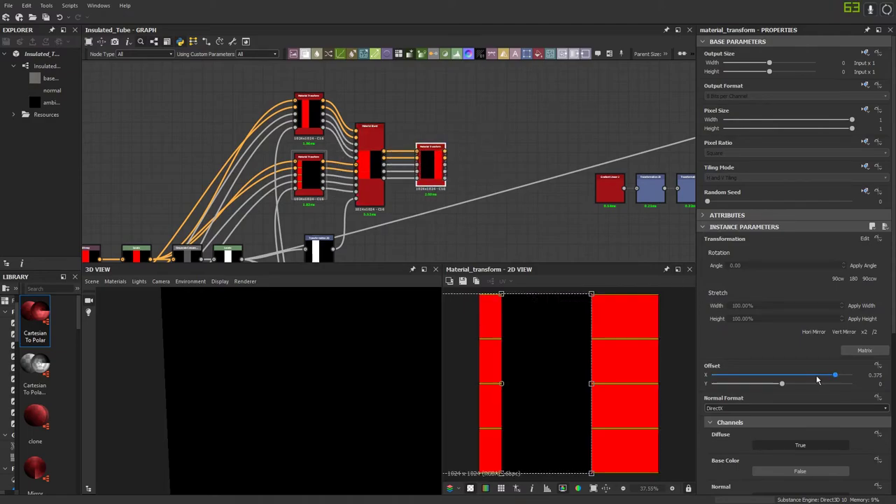
key("Tab")
type(".0.5")
key("Return")
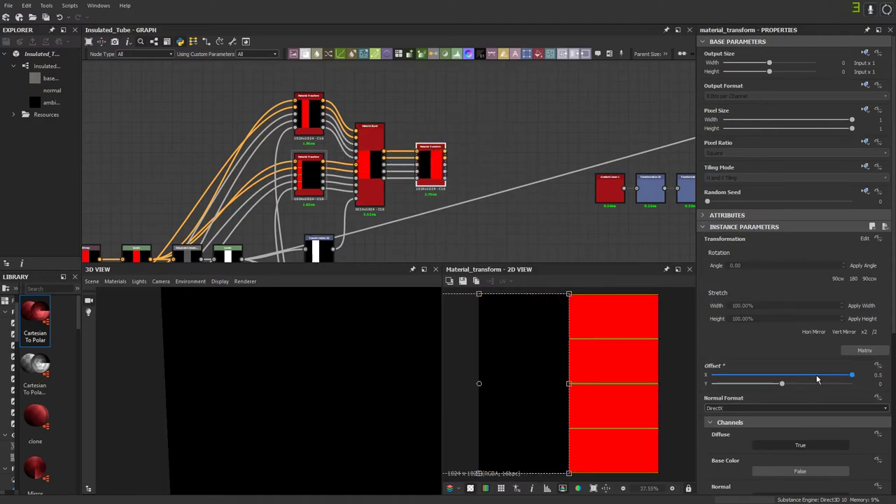
scroll(570, 385, "down", 3)
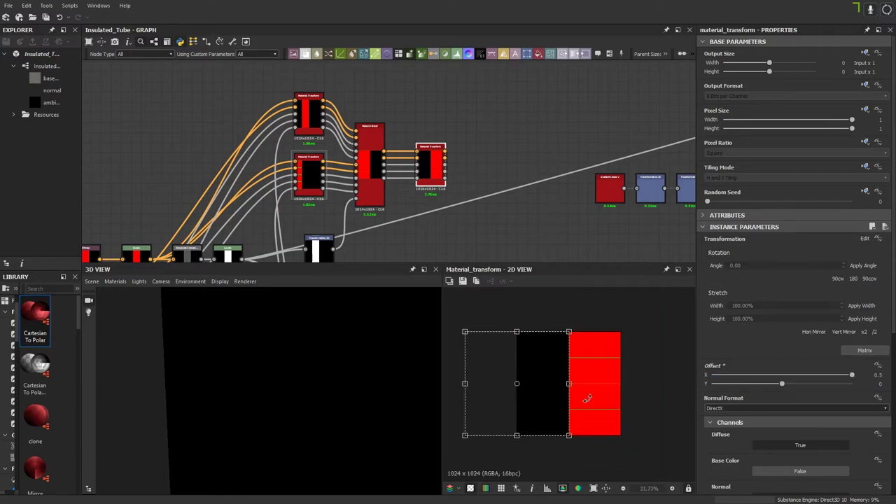
Step: Preview the stripe Transformation 2D and move the gradient chain farther away from the new material nodes to free up space
middle_click_drag(373, 226, 380, 181)
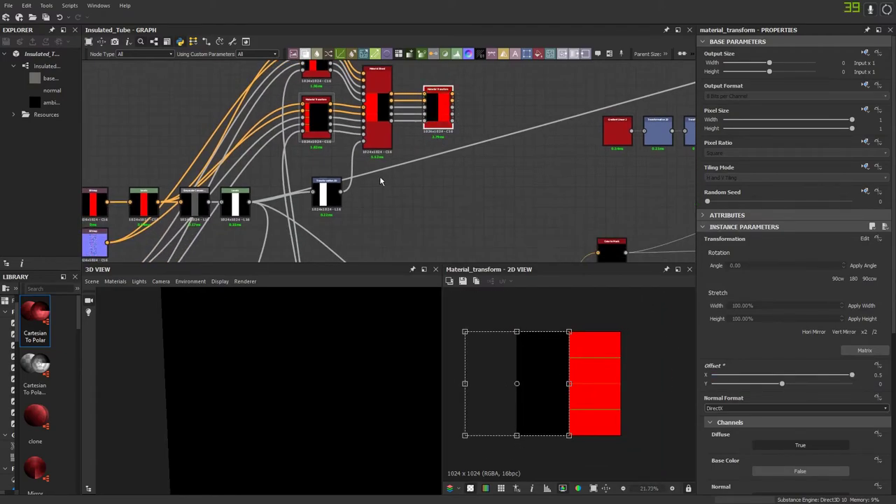
middle_click_drag(389, 222, 398, 205)
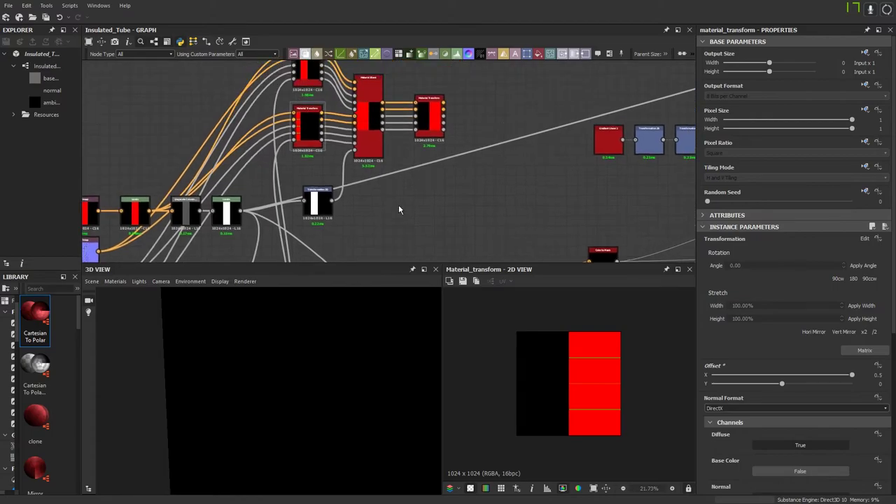
key("space")
key("Escape")
scroll(381, 125, "down", 5)
scroll(362, 182, "up", 3)
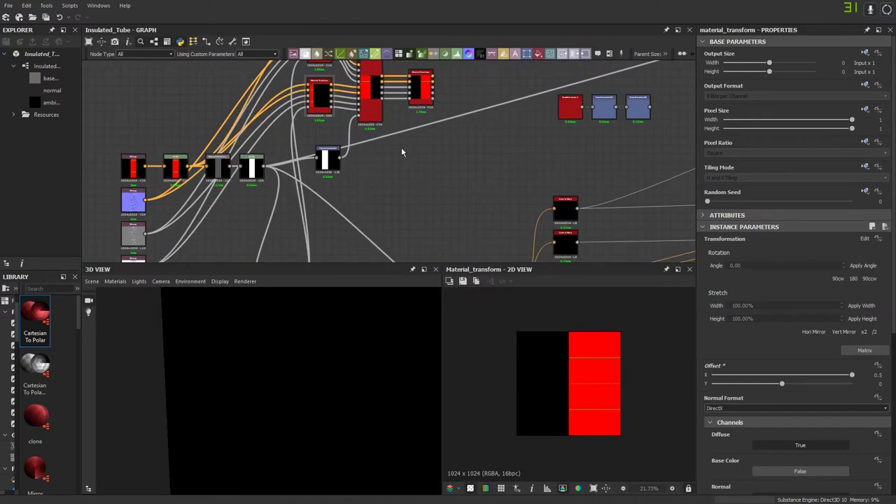
left_click(637, 106)
middle_click_drag(584, 136, 570, 166)
scroll(571, 166, "down", 2)
left_click_drag(624, 171, 595, 145)
scroll(503, 180, "up", 5)
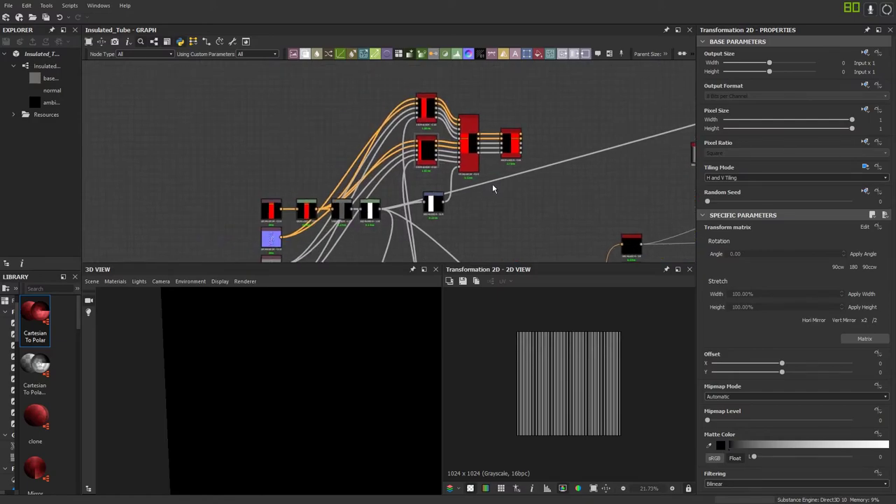
Step: Add a Uniform Color node near the Transformation 2D, switch it to Grayscale and set its output color to white
left_click(538, 56)
left_click_drag(397, 173, 424, 225)
middle_click_drag(423, 225, 365, 144)
scroll(362, 140, "down", 1)
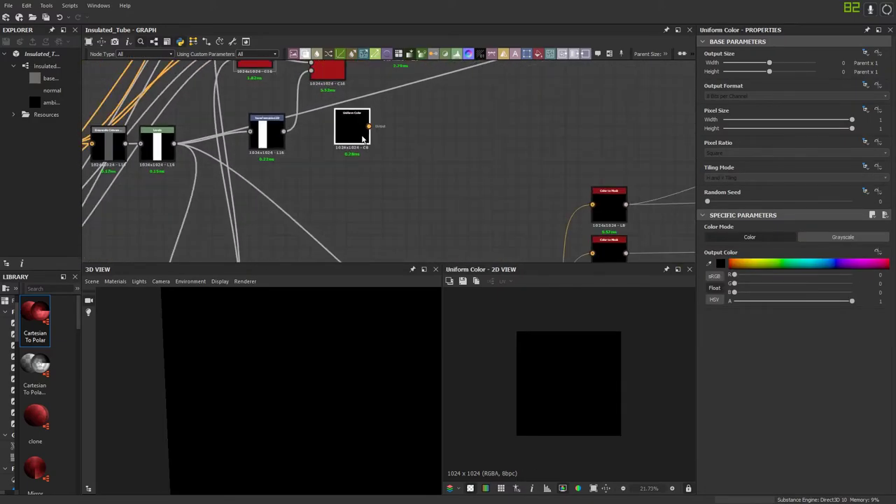
left_click_drag(362, 138, 338, 162)
middle_click_drag(338, 163, 405, 183)
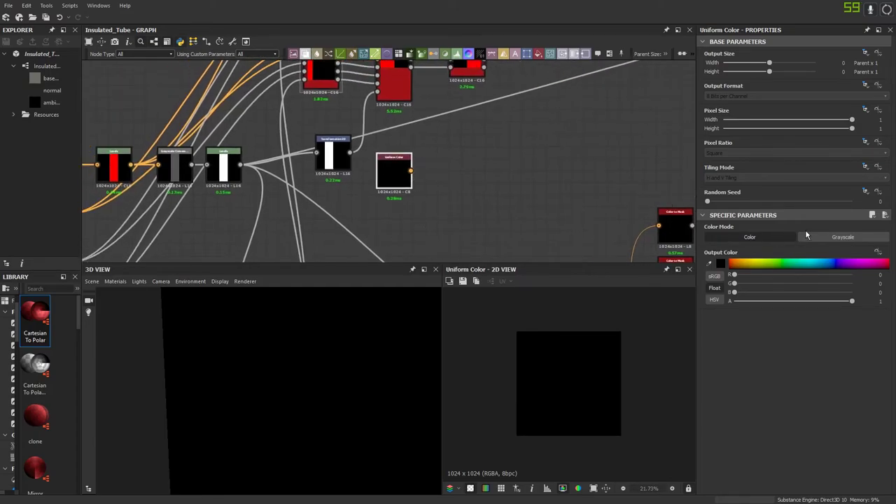
left_click(806, 236)
left_click_drag(752, 260, 886, 262)
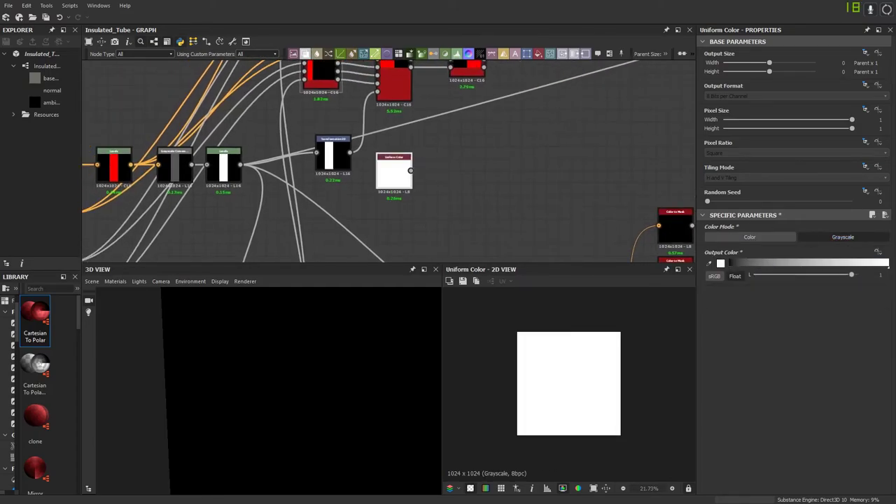
Step: Add a Blend node fed by the Uniform Color and set its Right cropping area to 0.5
left_click(305, 55)
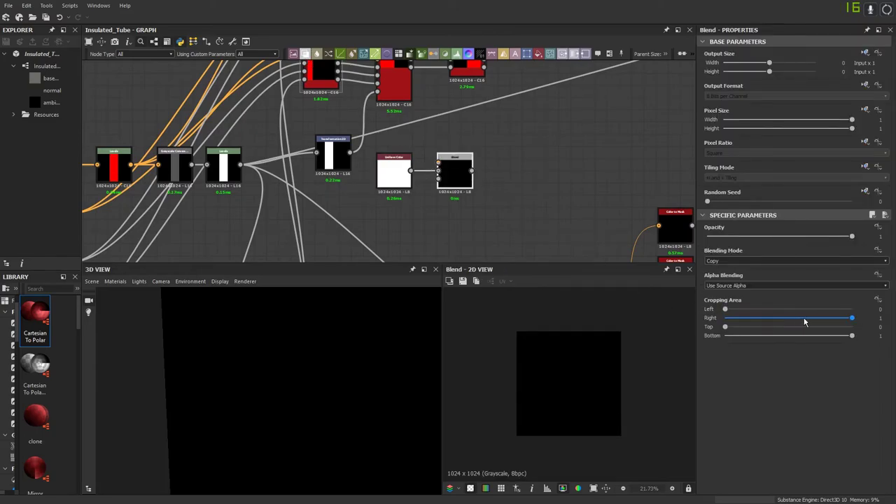
left_click(805, 319)
type("0.5")
key("Return")
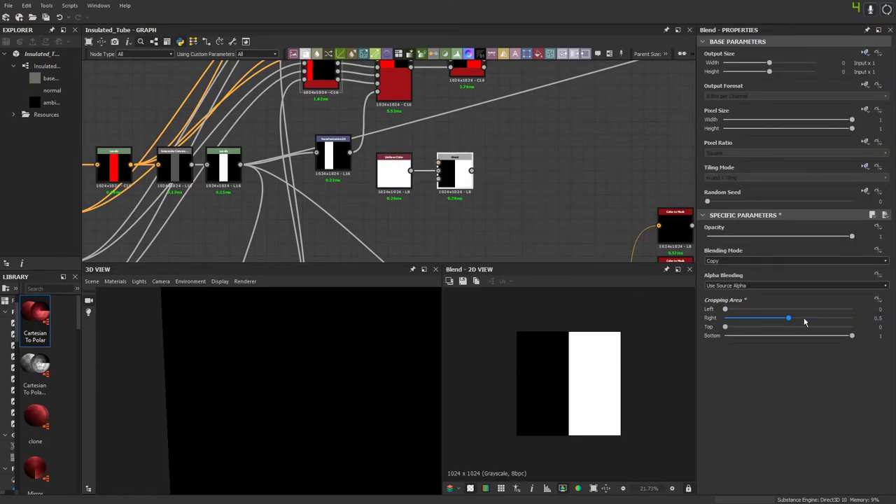
Step: Move the half-mask Blend closer to the Uniform Color and raise the offset Material Transform above the new Material Blend
middle_click_drag(488, 151, 499, 195)
mouse_move(475, 217)
left_mouse_down()
mouse_move(464, 223)
mouse_move(463, 212)
left_mouse_up()
left_click_drag(407, 219, 406, 211)
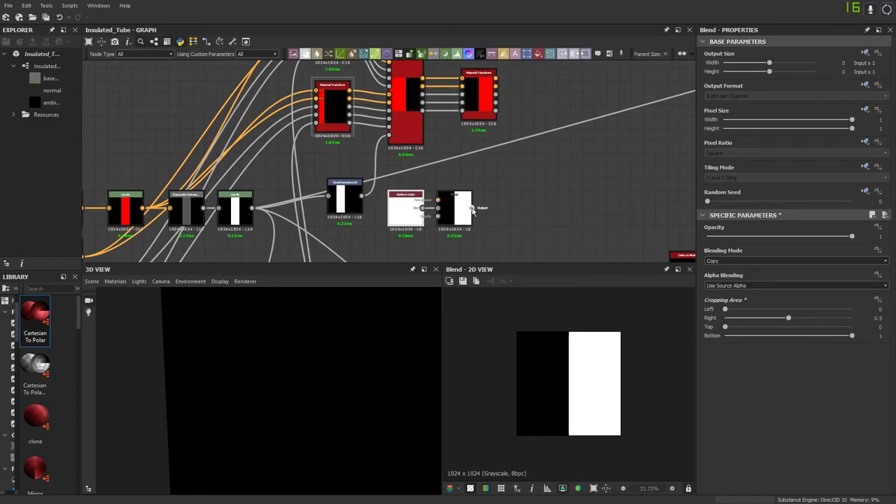
middle_click_drag(472, 212, 427, 242)
scroll(431, 144, "down", 4)
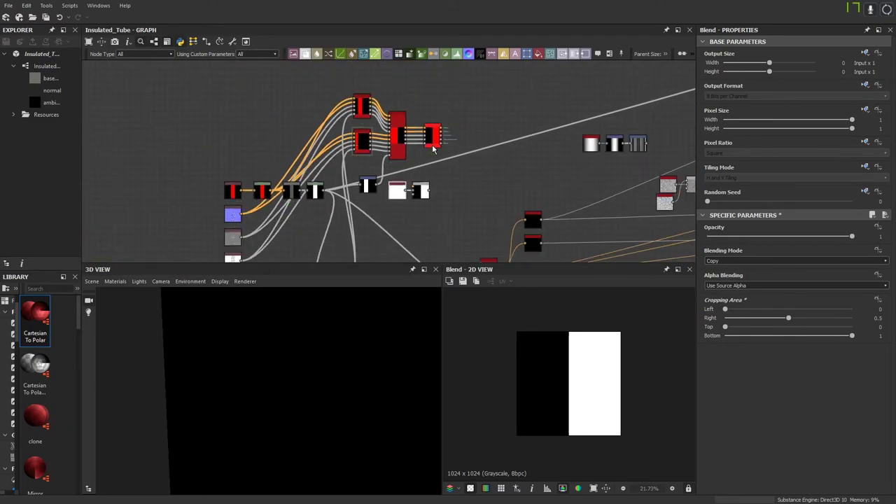
left_click_drag(433, 146, 432, 111)
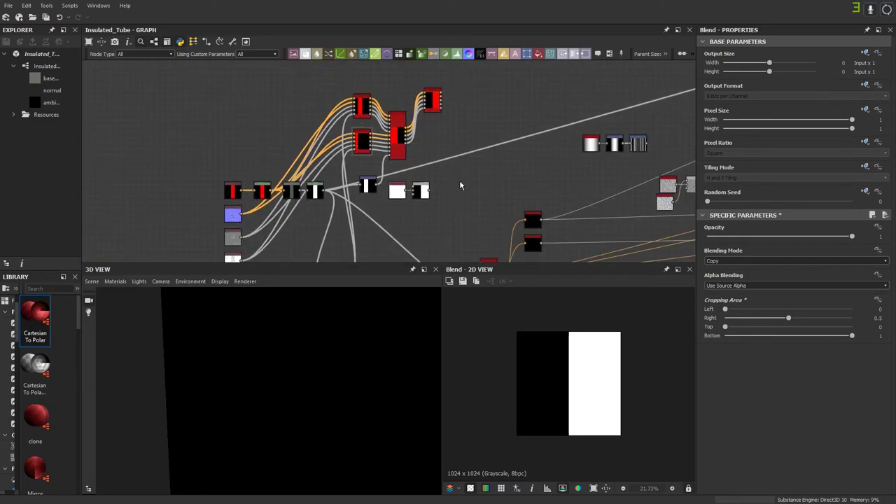
Step: Duplicate the original lower Material Blend beside the offset Material Transform and feed its Greyscale Mask with the half mask
middle_click_drag(491, 253, 484, 201)
double_click(481, 225)
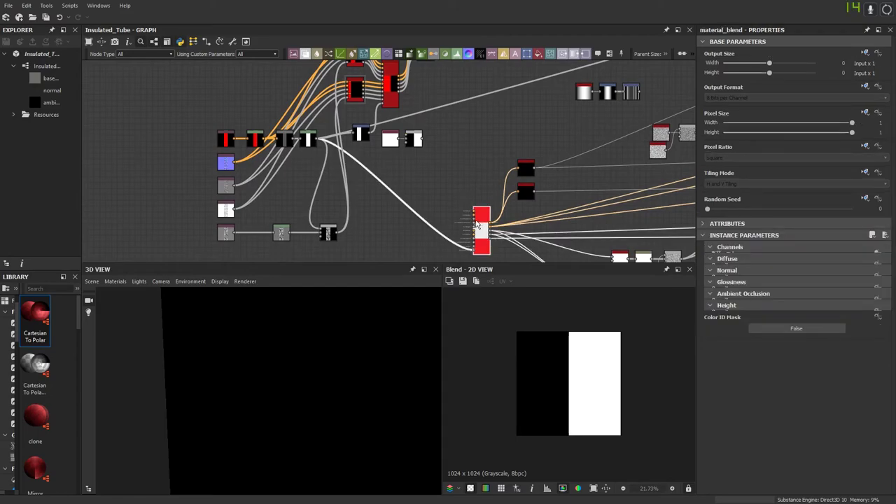
scroll(481, 225, "down", 1)
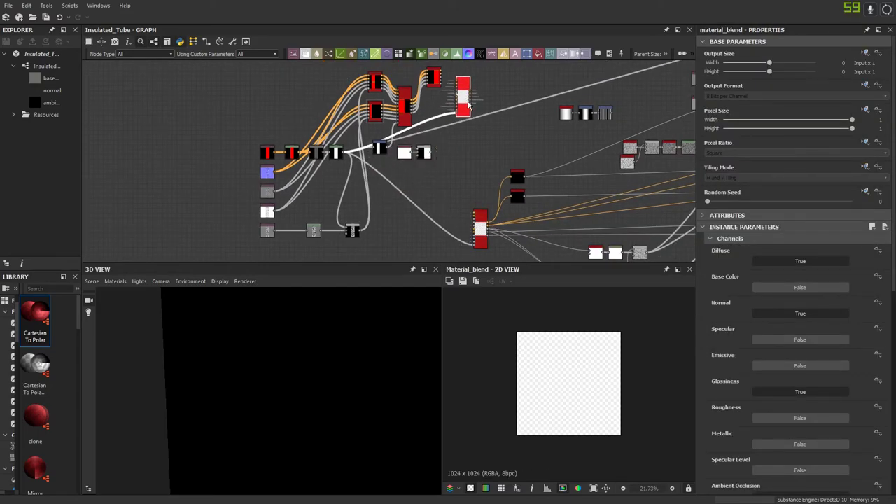
scroll(408, 185, "up", 3)
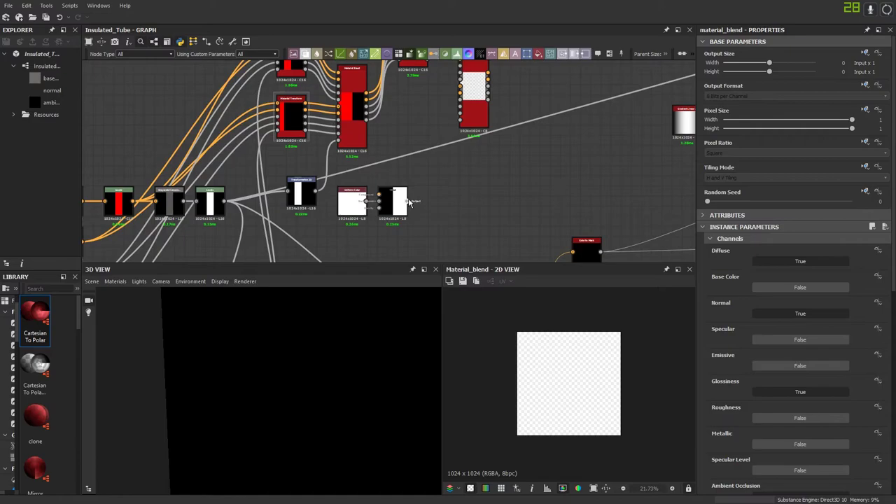
left_click_drag(458, 127, 459, 126)
middle_click_drag(451, 128, 439, 203)
scroll(368, 188, "up", 2)
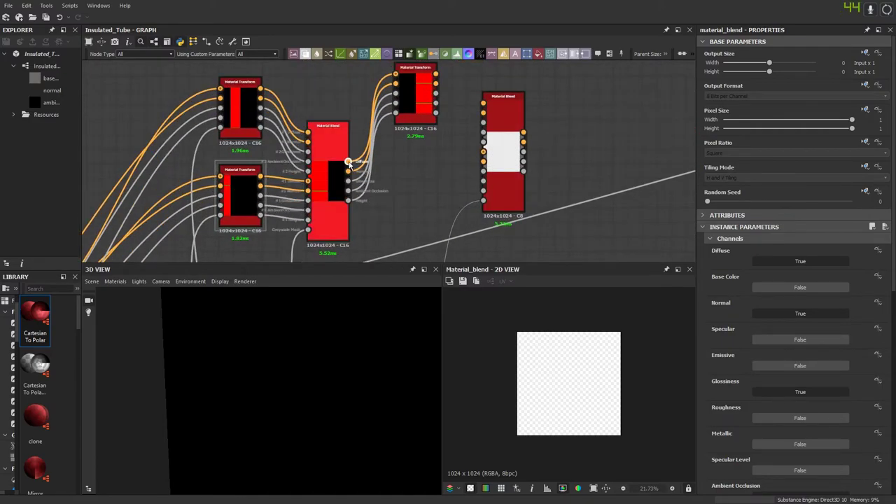
Step: Connect the strip blend's outputs to the duplicate Material Blend's second material inputs and the offset Material Transform's outputs to its first
left_click_drag(349, 162, 483, 152)
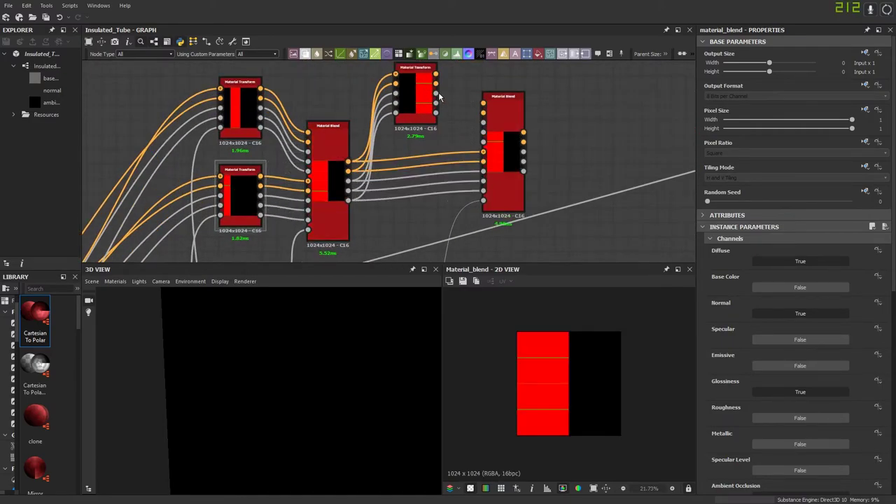
left_click_drag(443, 75, 483, 103)
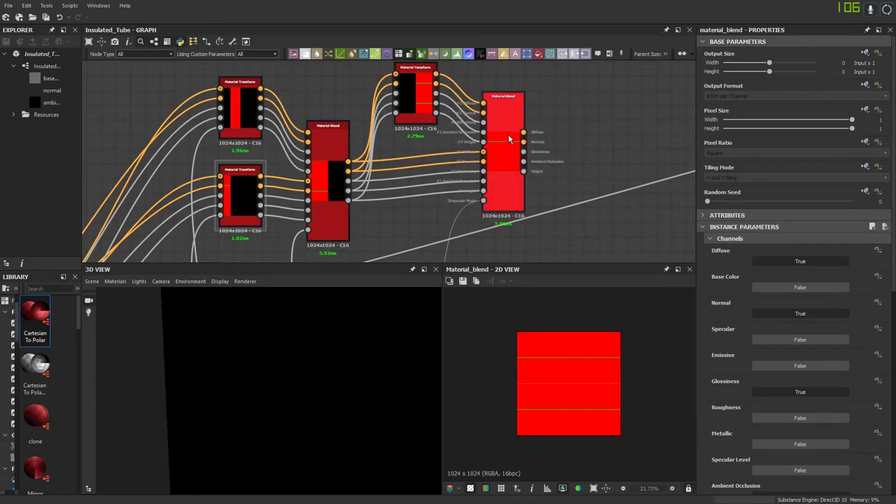
Step: Move the Uniform Color and half-mask Blend down beside the original Material Blend and connect the mask to its Greyscale Mask
scroll(509, 138, "down", 4)
middle_click_drag(508, 137, 404, 110)
middle_click_drag(420, 140, 410, 130)
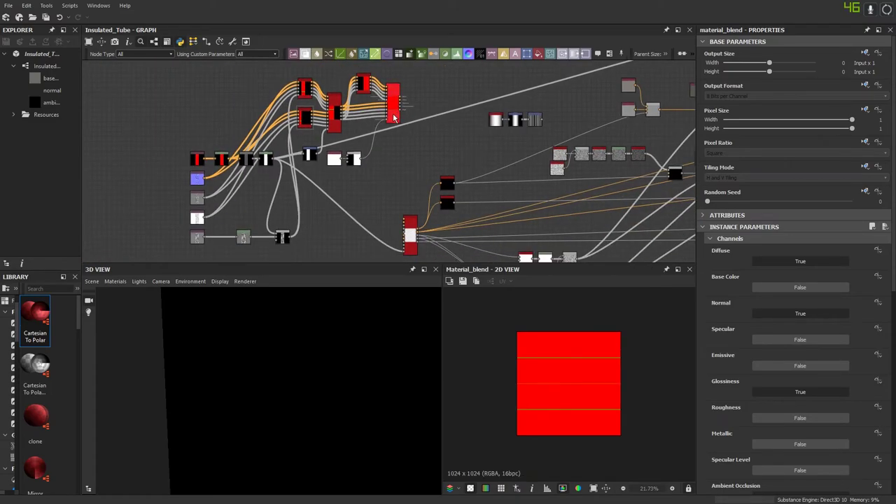
left_click_drag(394, 118, 332, 251)
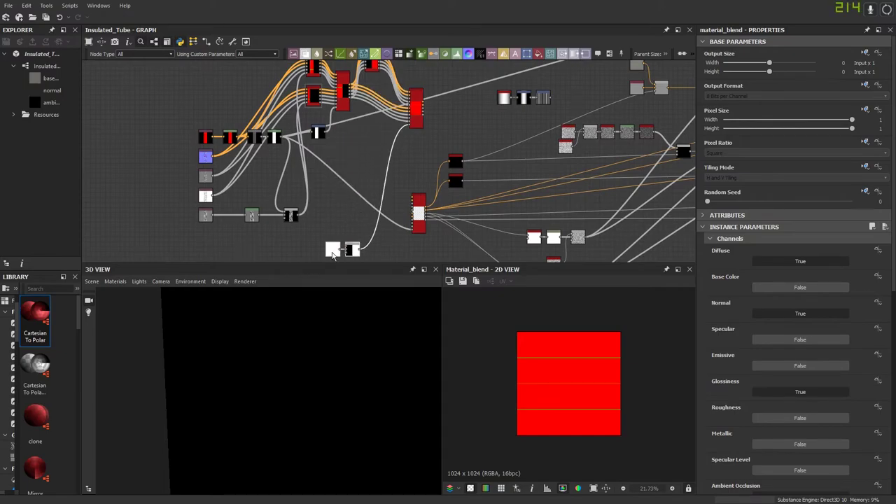
left_click(381, 249)
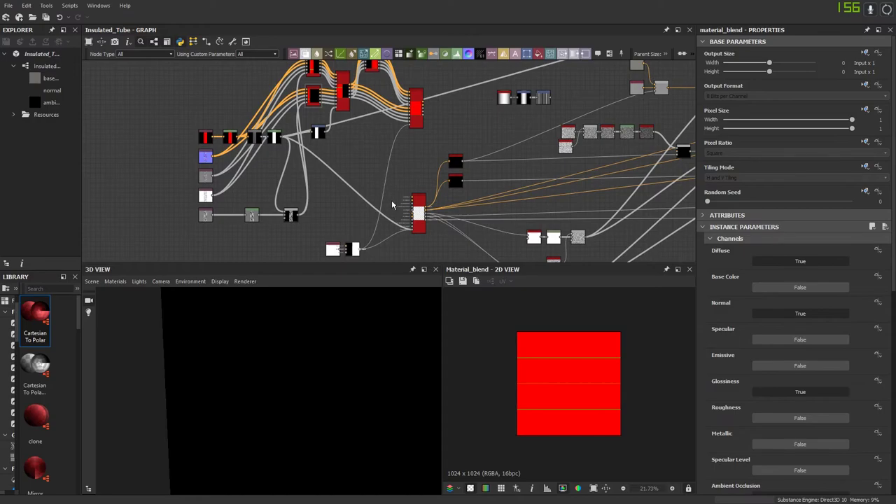
Step: Delete the duplicated Material Blend
scroll(392, 201, "up", 2)
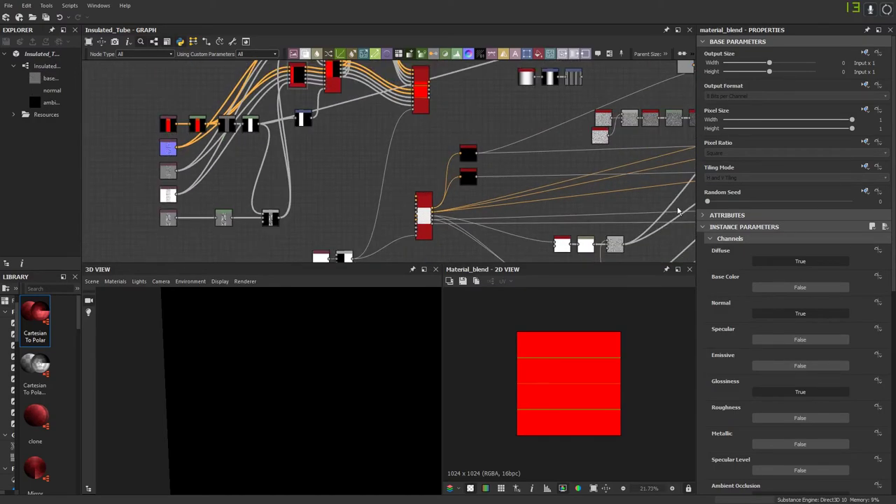
middle_click_drag(420, 144, 416, 170)
left_click_drag(418, 132, 418, 166)
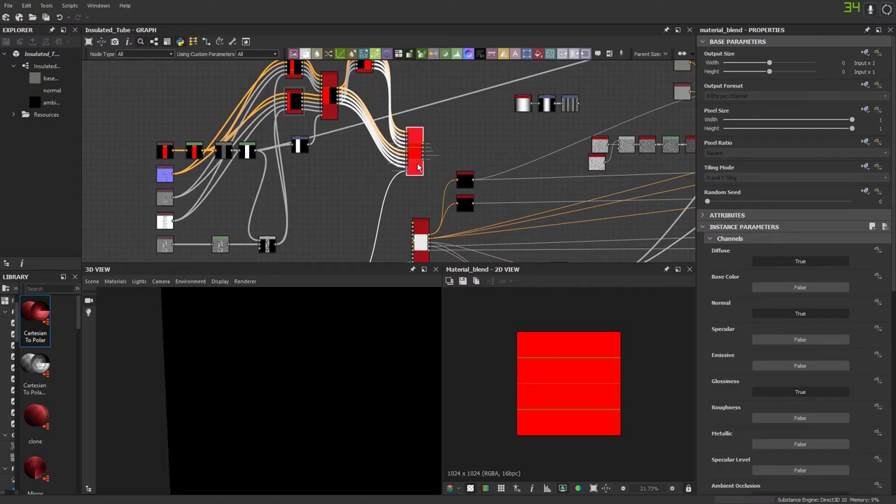
key("Delete")
Step: Connect the strip blend's outputs to the second material inputs of the original Material Blend
middle_click_drag(351, 121, 347, 105)
scroll(347, 105, "down", 1)
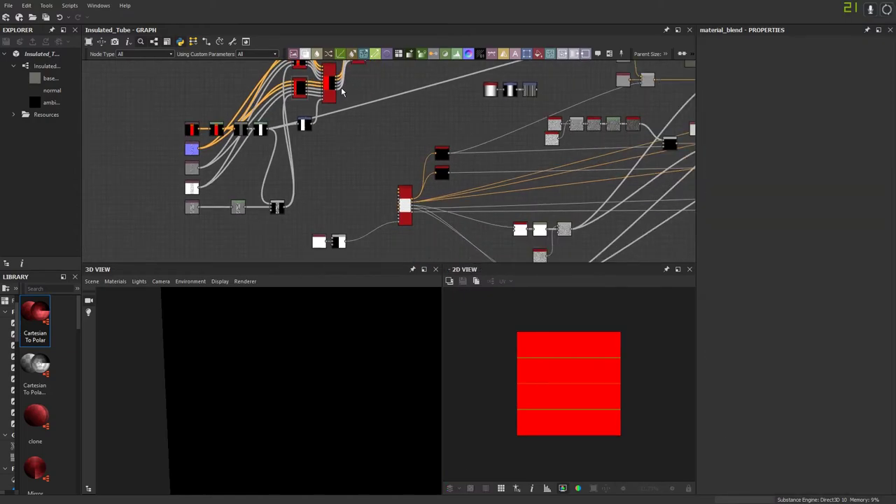
left_click_drag(338, 82, 399, 212)
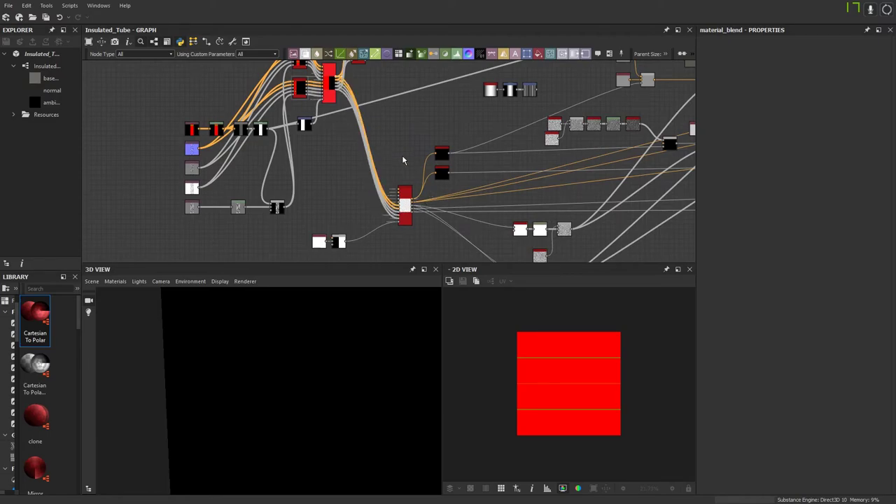
scroll(402, 155, "up", 1)
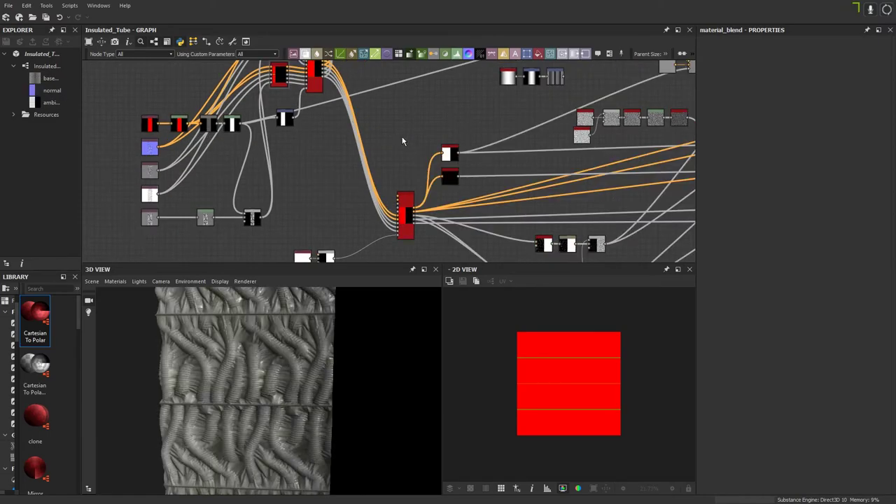
scroll(415, 192, "down", 1)
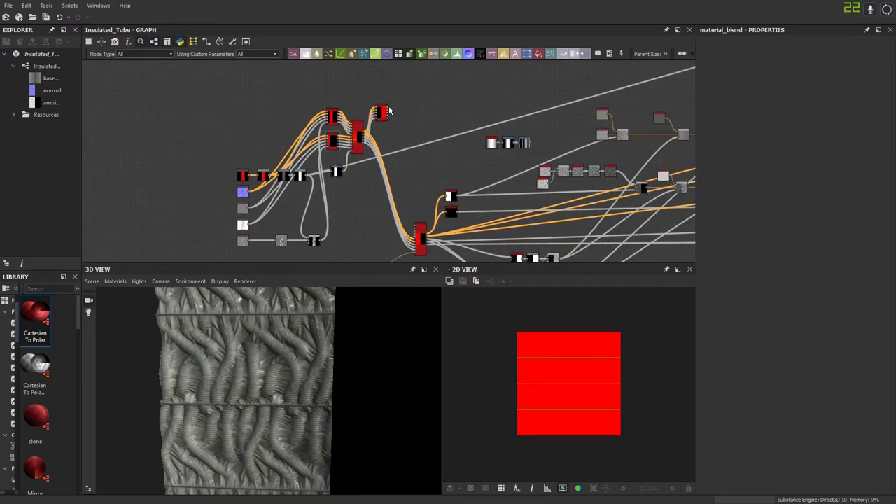
Step: Connect the offset Material Transform's outputs to the original Material Blend's first material inputs and check the tiling on the 3D model
left_click_drag(389, 111, 418, 227)
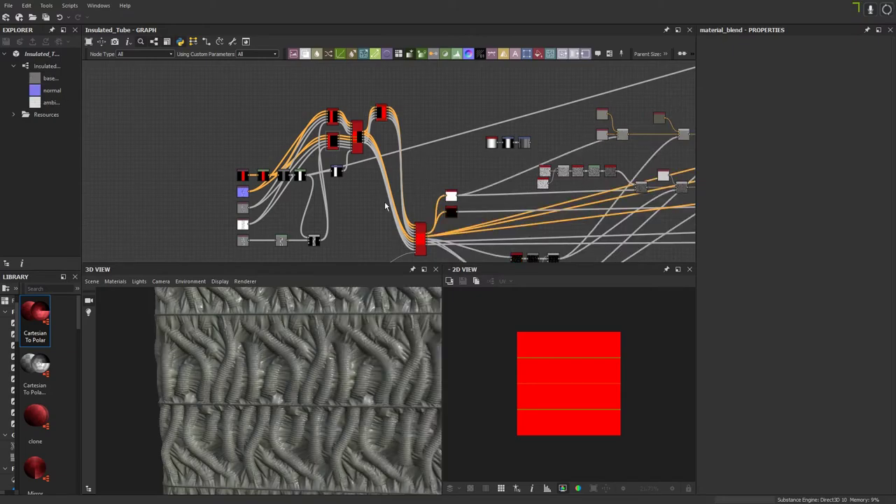
scroll(270, 352, "down", 4)
left_click_drag(242, 369, 277, 381)
left_click_drag(267, 412, 264, 333)
scroll(287, 413, "up", 4)
scroll(284, 418, "down", 3)
scroll(260, 346, "down", 1)
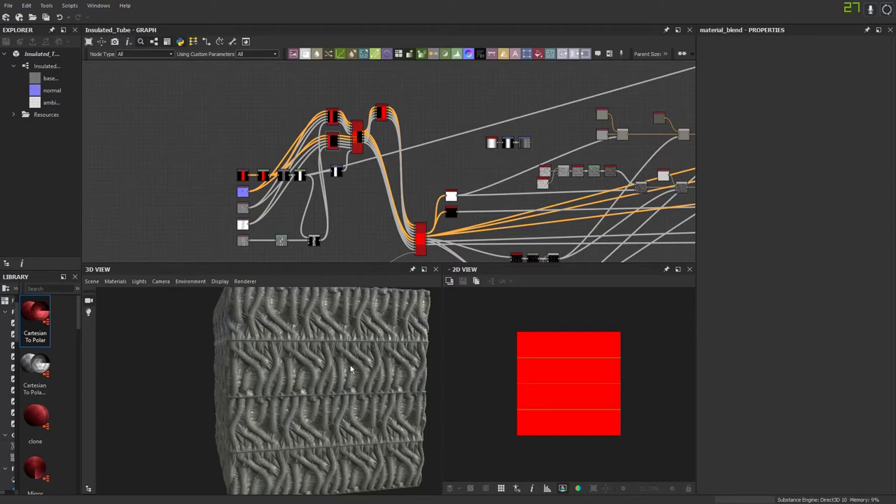
Step: Move the whole group of baked maps, Material Transforms and Material Blends left, away from the downstream nodes
scroll(410, 175, "down", 3)
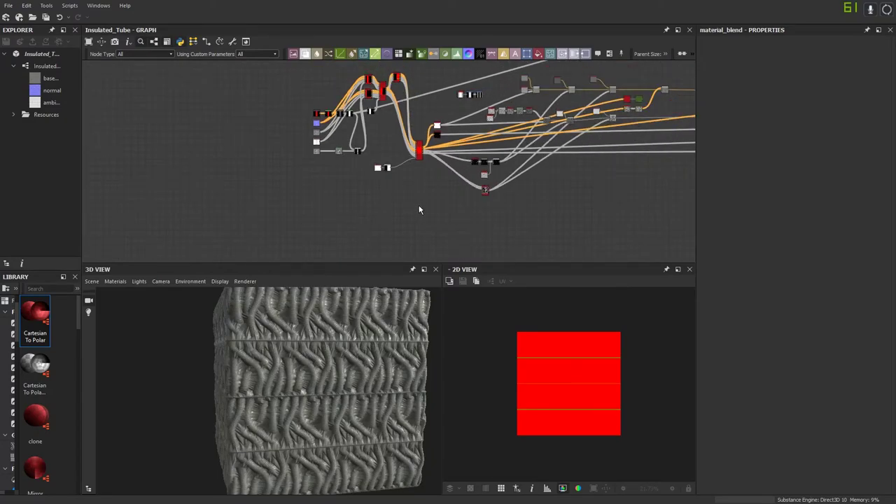
left_click_drag(419, 210, 257, 81)
left_click_drag(419, 154, 270, 154)
left_click(236, 156)
middle_click_drag(235, 143, 307, 186)
scroll(305, 178, "up", 1)
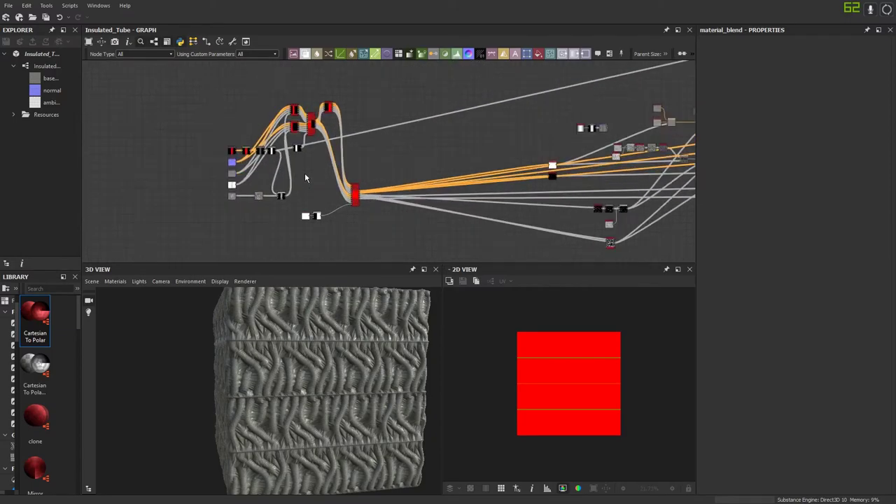
Step: Move the three Material Transforms, the strip Material Blend and the mask Transformation 2D down in line with the baked maps
scroll(305, 178, "up", 3)
left_click_drag(392, 82, 285, 185)
middle_click_drag(301, 184, 319, 98)
left_click_drag(329, 69, 334, 153)
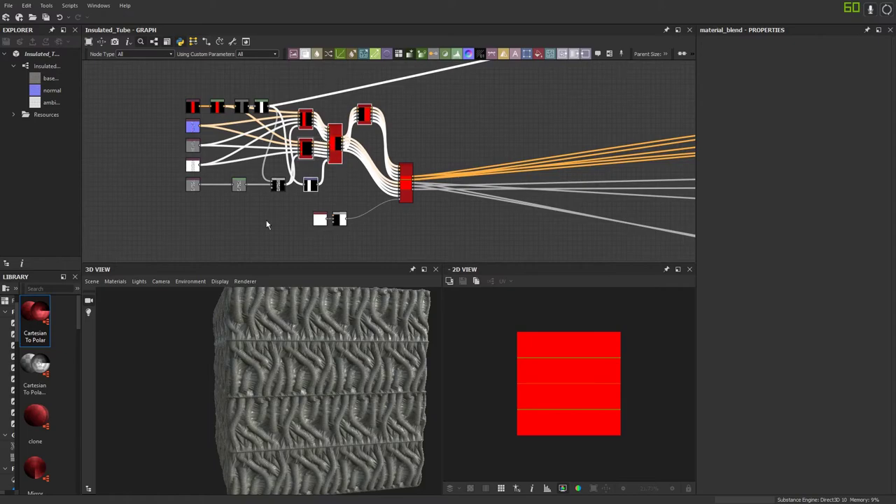
Step: Space out the network by shifting the baked map chains and mask Transformation 2D left, followed by the Material Transforms and strip blend
left_click_drag(279, 222, 133, 75)
left_click_drag(280, 118, 183, 123)
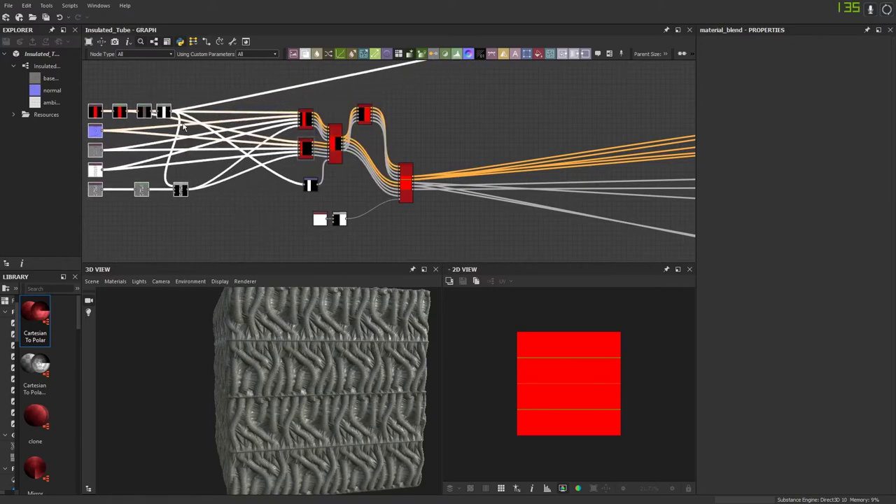
left_click_drag(310, 186, 199, 137)
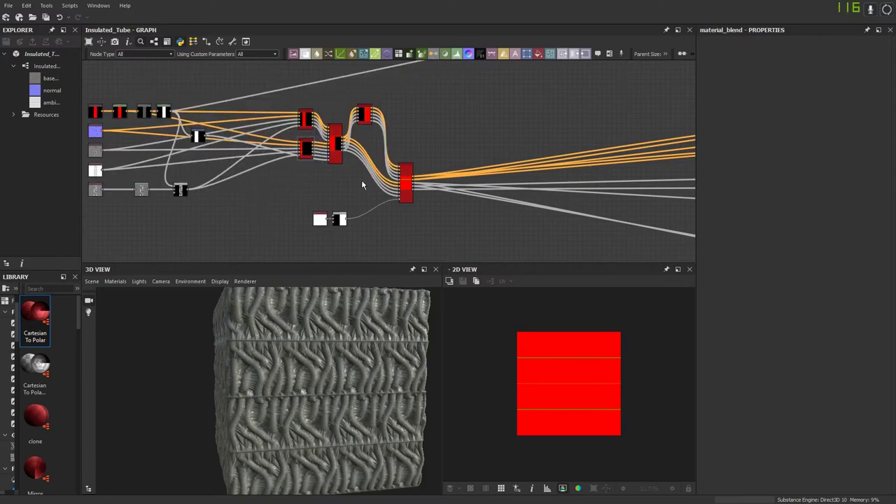
left_click_drag(370, 181, 270, 89)
left_click_drag(355, 112, 291, 132)
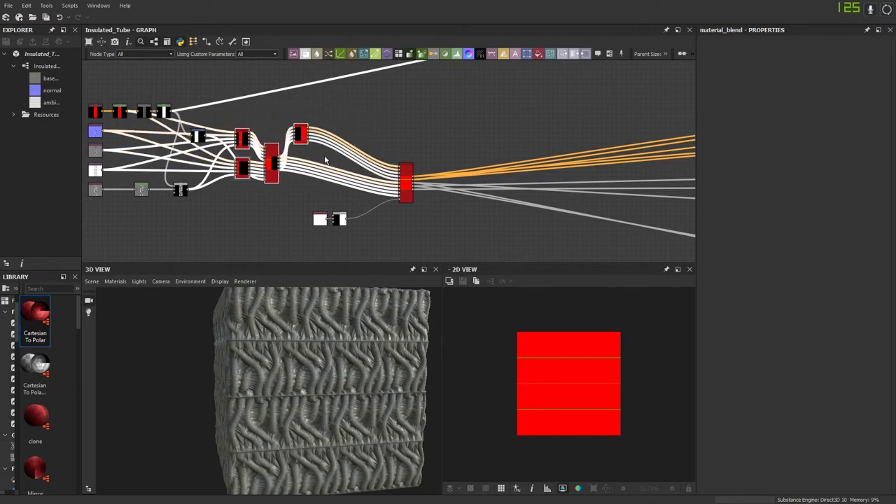
Step: Move the downstream Material Blend and its Uniform Color and Blend mask nodes left, closer to the Material Transforms
left_click_drag(422, 236, 324, 190)
left_click_drag(406, 184, 373, 173)
left_click(385, 228)
scroll(384, 223, "up", 2)
left_click_drag(371, 331, 316, 375)
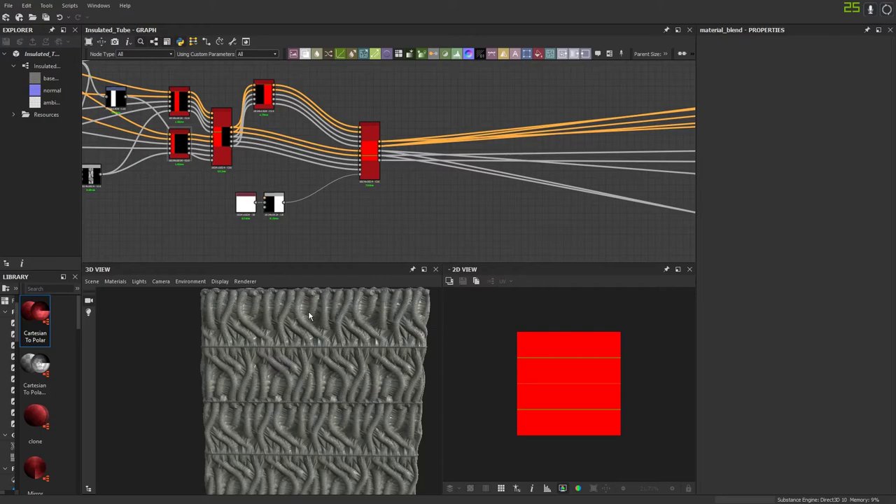
Step: Add a Blur HQ Grayscale node below the Material Blend and feed it the half-black, half-white Blend mask
middle_click_drag(290, 186, 295, 149)
key("space")
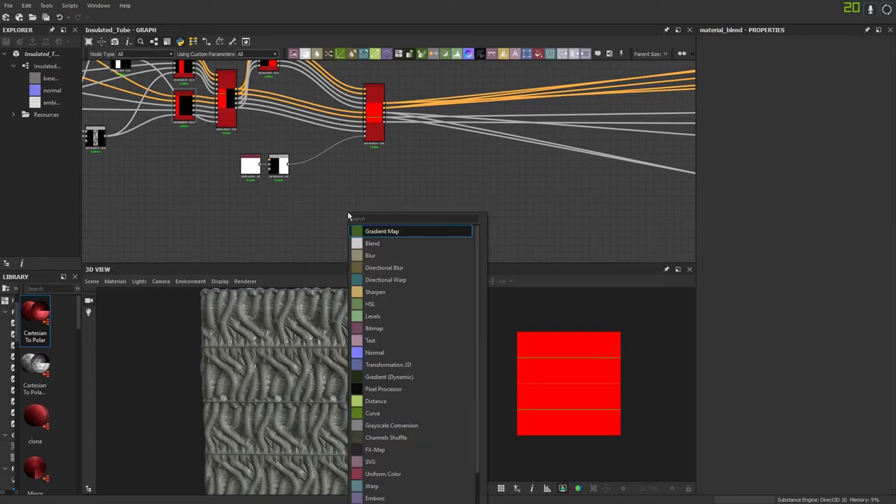
key("Escape")
middle_click_drag(299, 210, 396, 214)
left_click(368, 175)
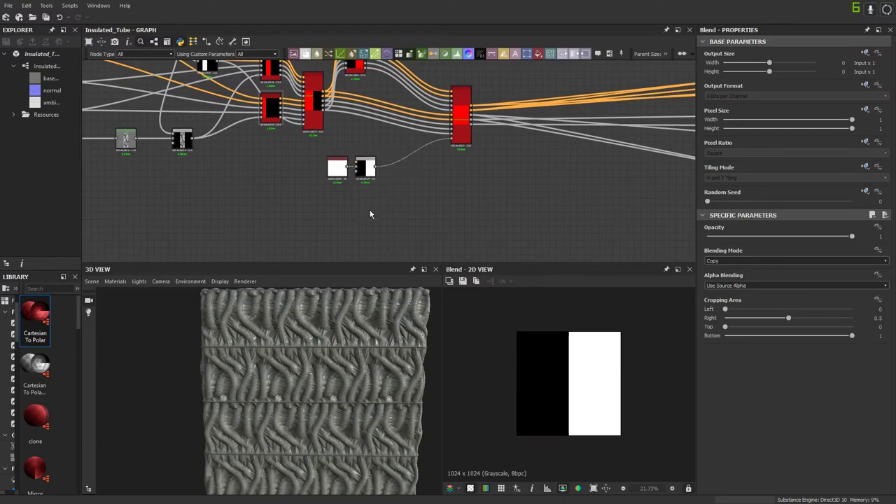
key("space")
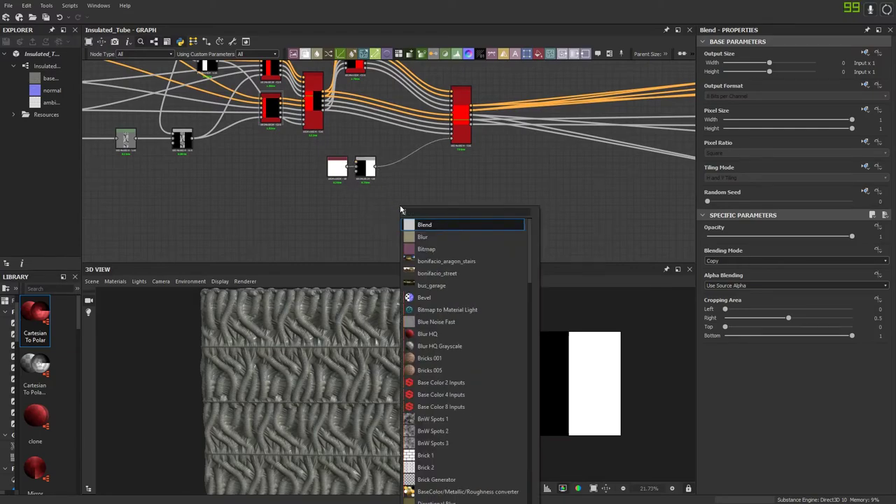
type("blur")
key("Down")
key("Down")
key("Return")
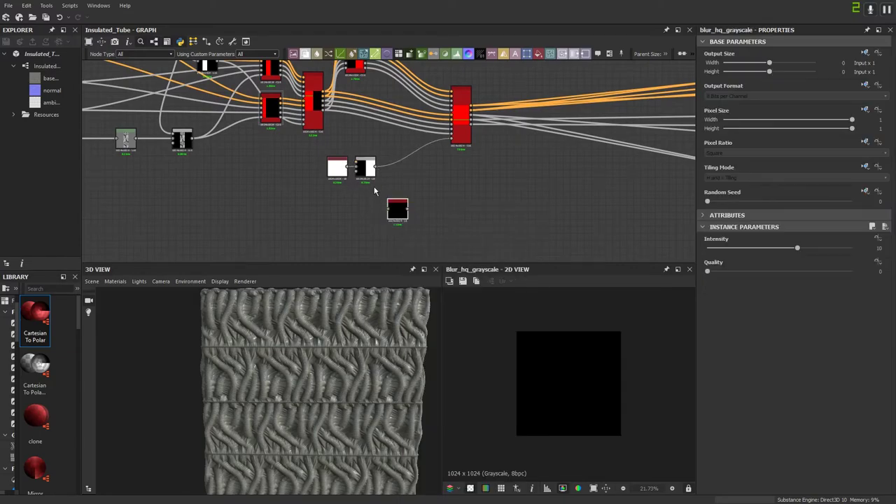
left_click_drag(399, 208, 469, 215)
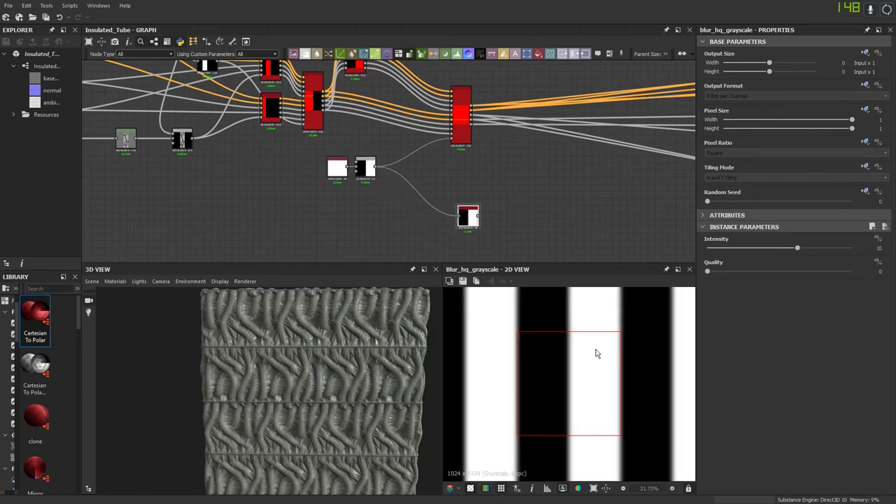
Step: Set the graph's parent size to 512 and shift the Blur HQ Grayscale node slightly up and right
middle_click_drag(556, 135, 515, 155)
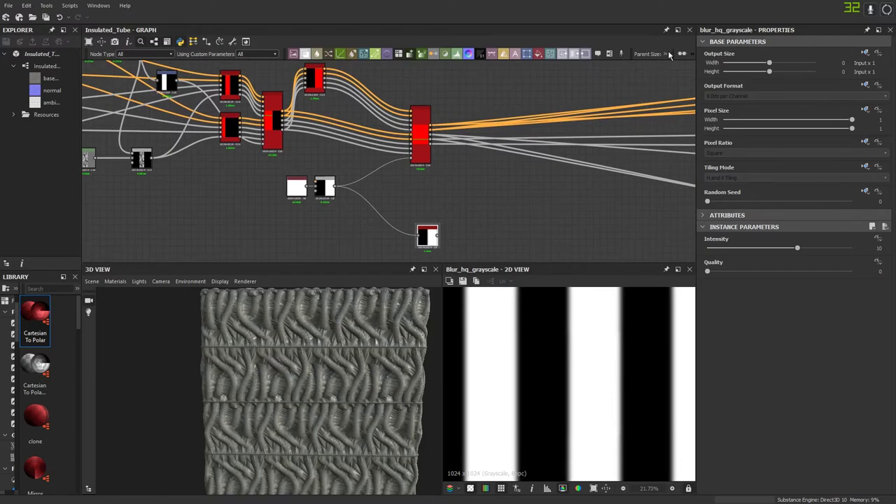
left_click(668, 53)
left_click(626, 60)
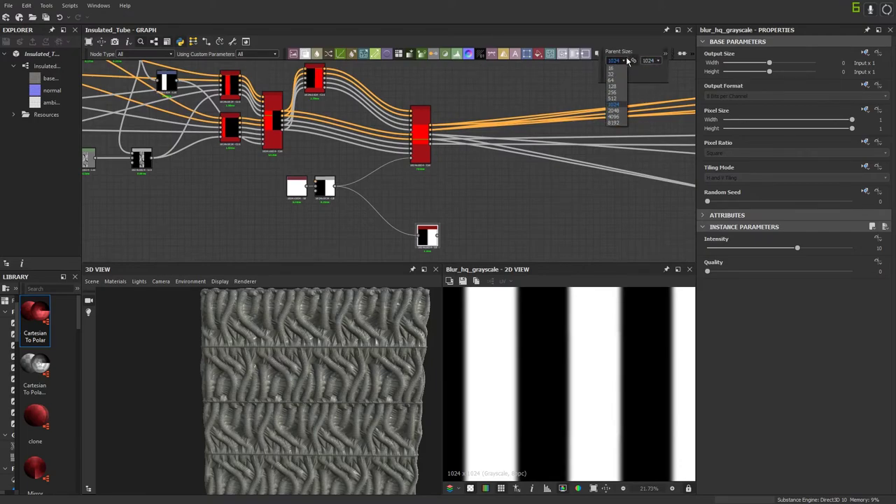
left_click(615, 97)
scroll(424, 135, "down", 2)
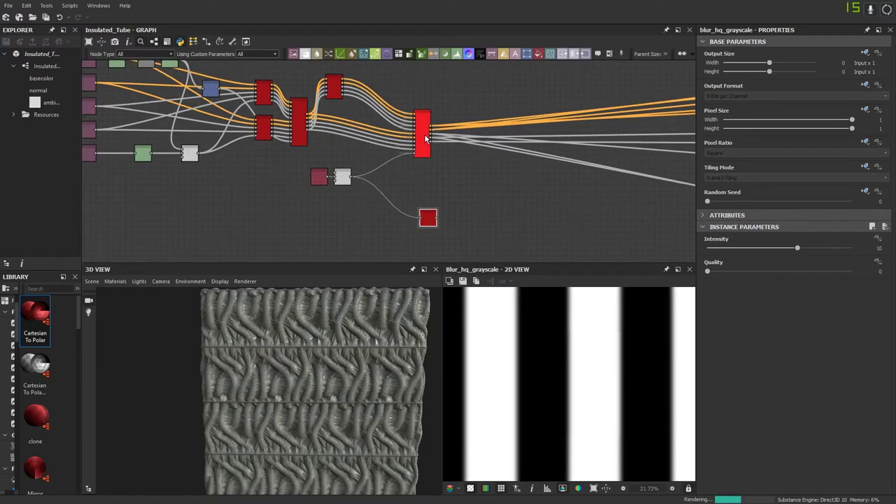
scroll(423, 139, "up", 2)
middle_click_drag(415, 142, 428, 159)
scroll(390, 160, "down", 1)
scroll(397, 187, "up", 2)
scroll(575, 400, "up", 3)
scroll(427, 160, "down", 2)
left_click_drag(421, 205, 438, 194)
Step: Duplicate the offset Material Transform above the downstream Material Blend and feed it that blend's outputs
middle_click_drag(352, 92, 322, 133)
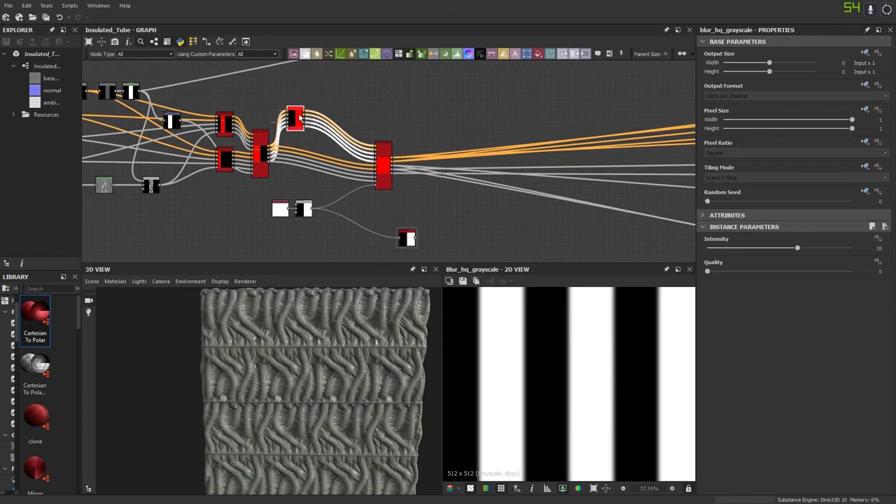
left_click(385, 170)
scroll(392, 170, "up", 1)
left_click_drag(392, 170, 444, 101)
middle_click_drag(400, 112, 386, 133)
left_click_drag(380, 174, 417, 99)
scroll(416, 148, "up", 1)
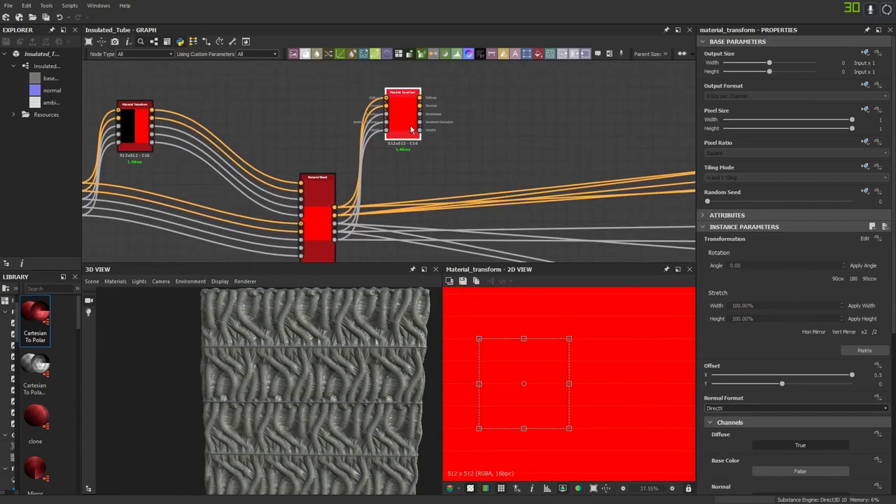
Step: Examine the downstream Material Blend's Normal output and the new Material Transform's Diffuse output in the 2D preview
scroll(416, 158, "down", 3)
scroll(416, 170, "up", 4)
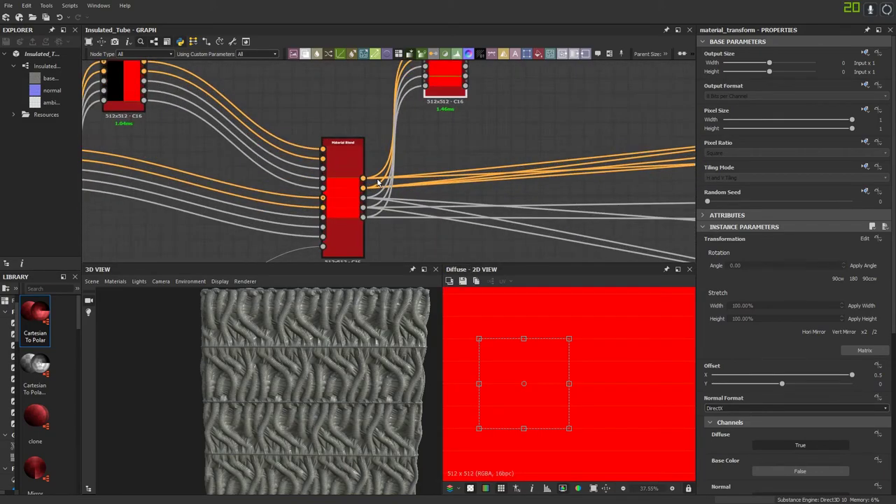
left_click(360, 191)
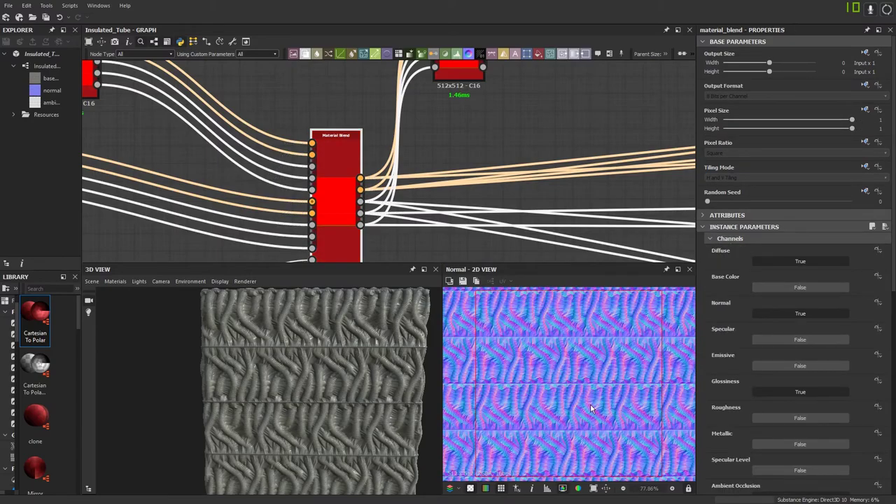
scroll(490, 133, "down", 4)
double_click(481, 111)
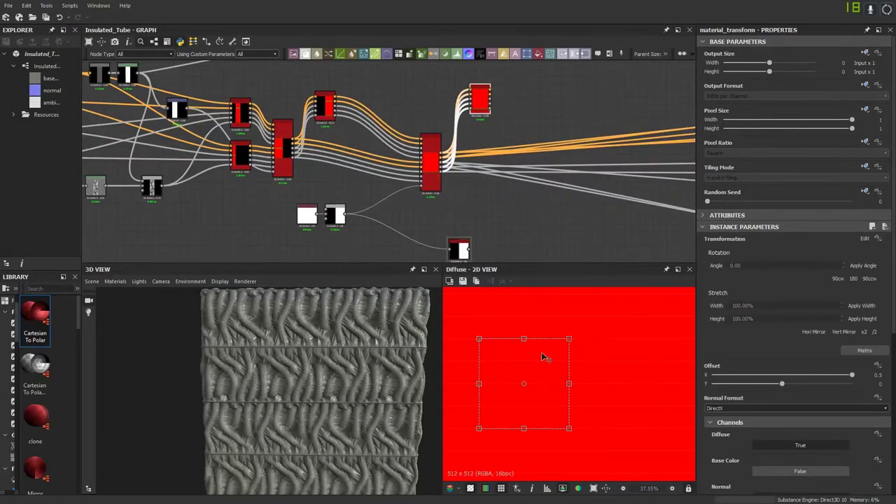
scroll(543, 358, "down", 2)
middle_click_drag(477, 135, 477, 118)
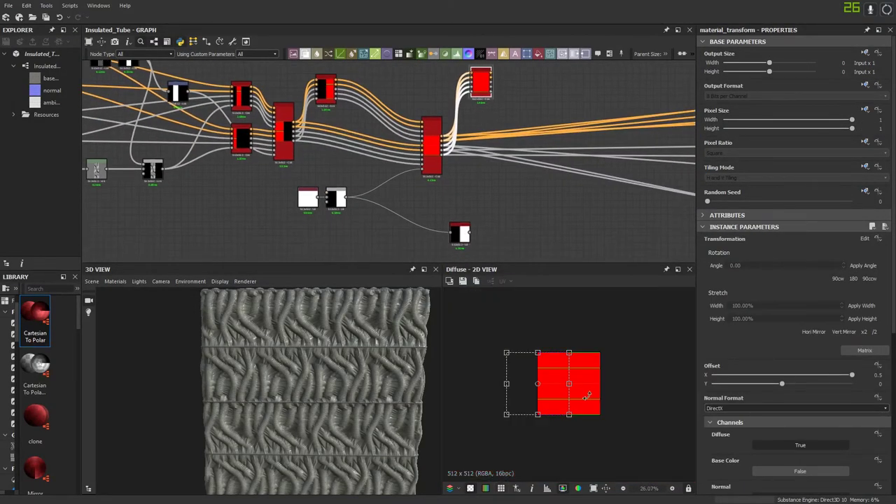
scroll(581, 399, "up", 3)
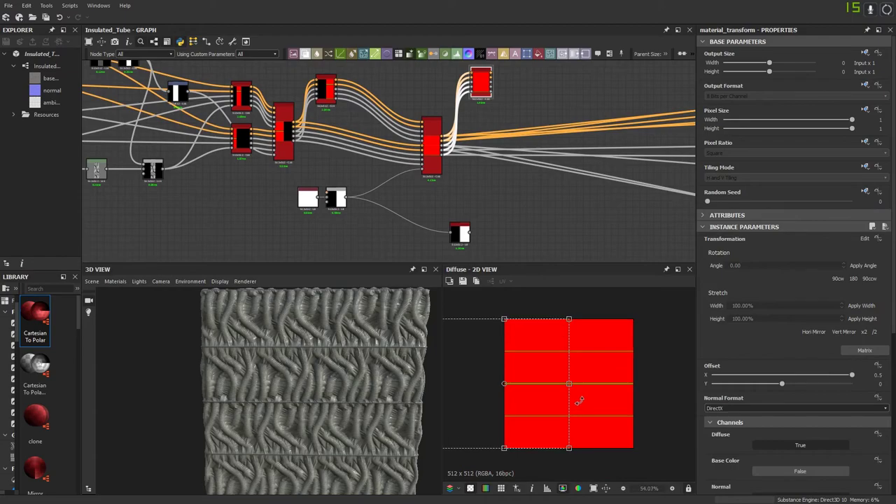
Step: Set the new Material Transform's offset to 0 in X and 0.5 in Y
left_click(785, 376)
scroll(324, 390, "down", 2)
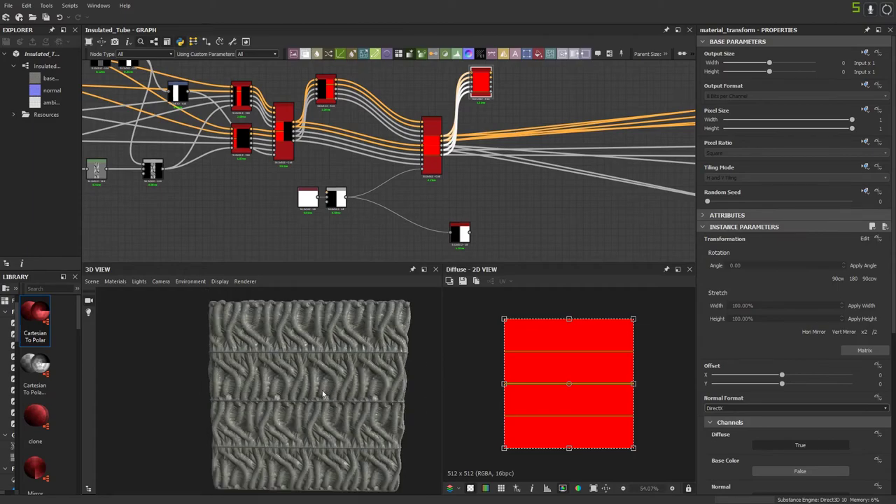
mouse_move(324, 391)
left_mouse_down()
mouse_move(309, 386)
mouse_move(321, 374)
left_mouse_up()
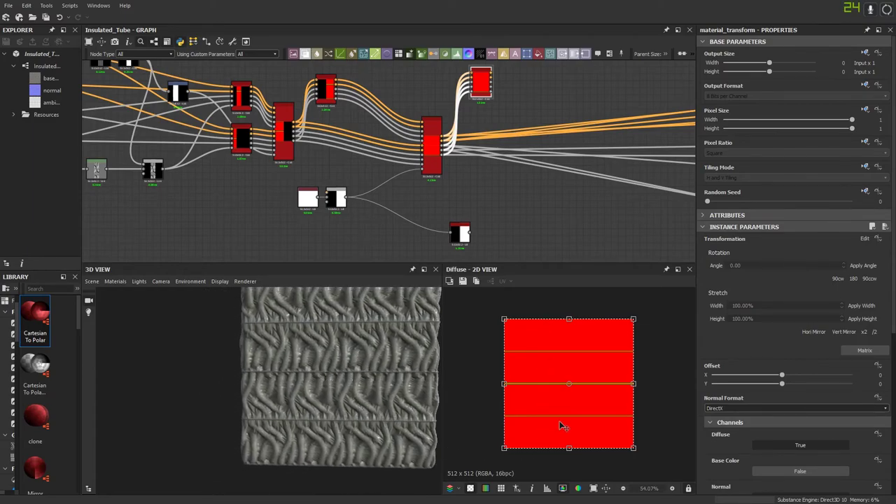
scroll(569, 393, "up", 5)
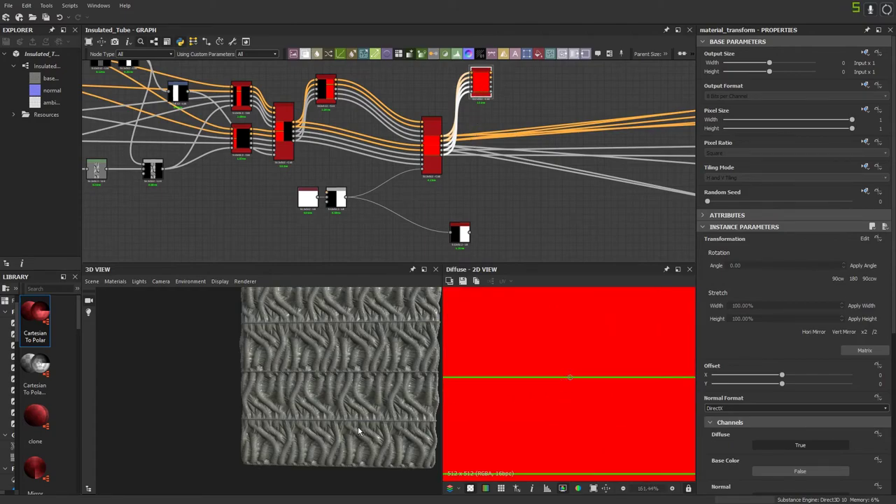
scroll(515, 398, "down", 3)
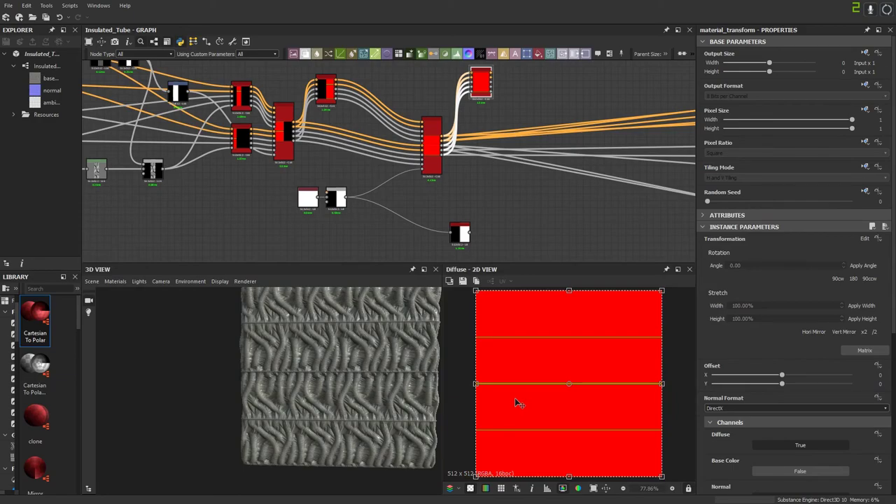
scroll(548, 406, "down", 2)
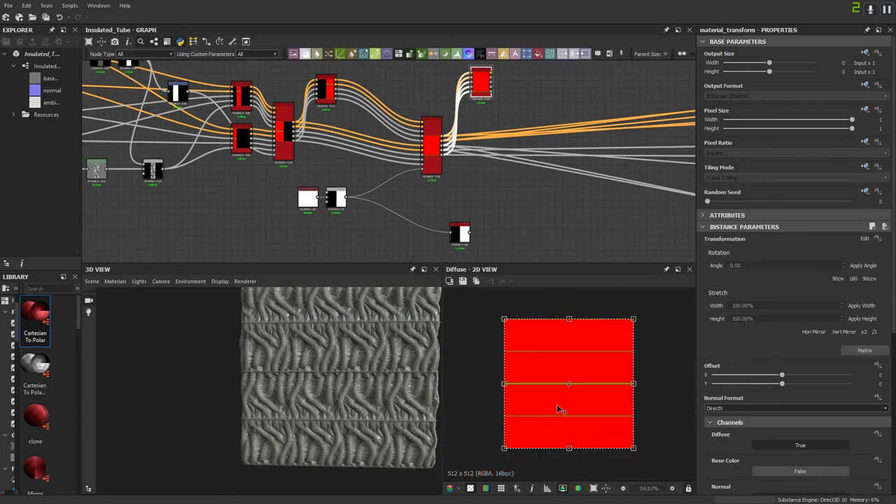
left_click(783, 385)
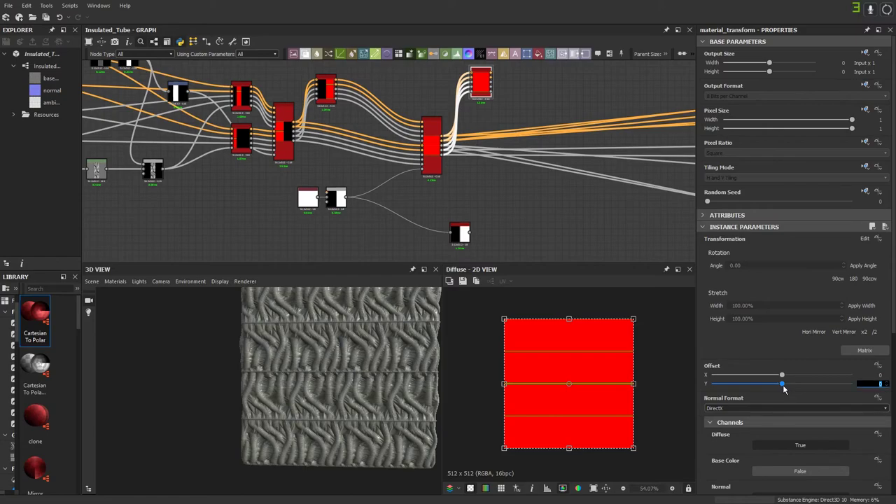
type("0.5")
key("Return")
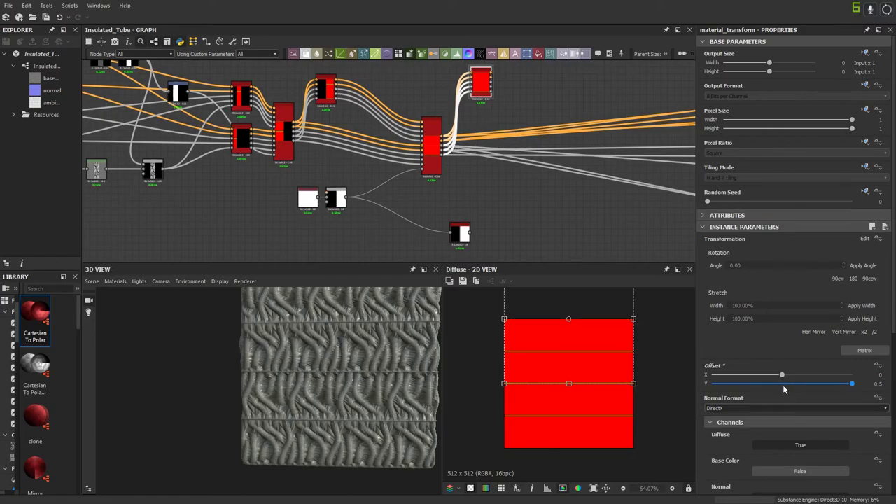
Step: Rotate the Material Transform's frame half a turn to a Y offset of -0.5, and nudge the Blur HQ Grayscale node left
scroll(608, 385, "down", 2)
left_click_drag(598, 400, 462, 279)
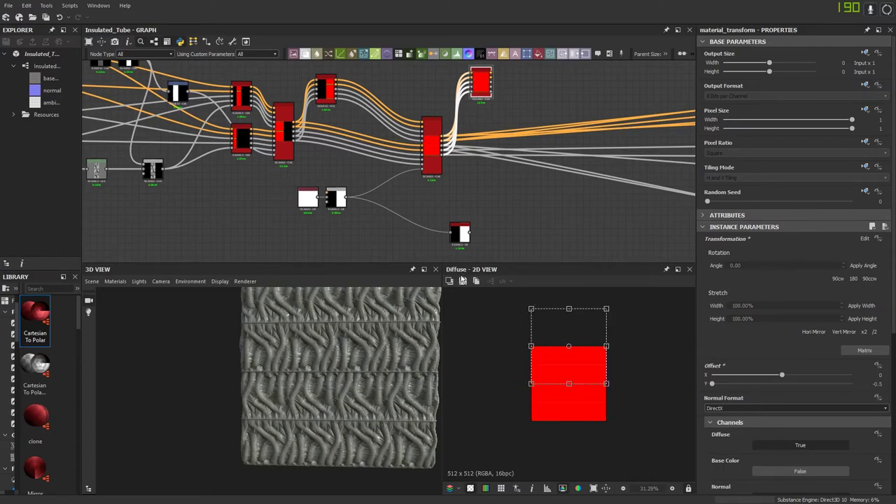
left_click_drag(462, 229, 449, 229)
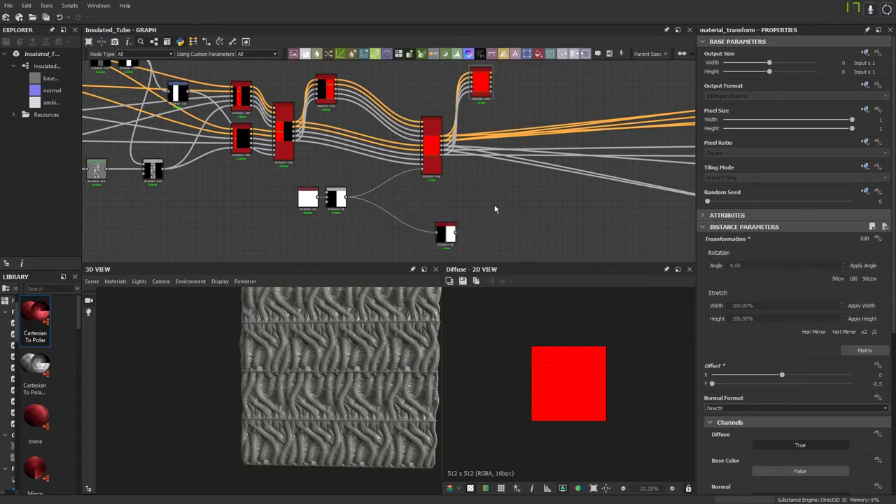
Step: Place an unconnected duplicate of the strip Material Blend beyond the Blur HQ Grayscale node
left_click(285, 136)
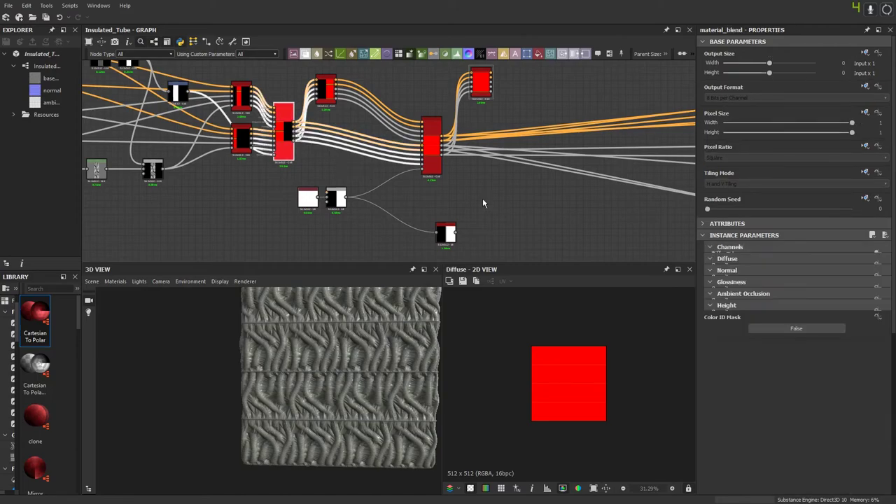
scroll(504, 215, "up", 1)
left_click_drag(368, 154, 554, 212)
key("Delete")
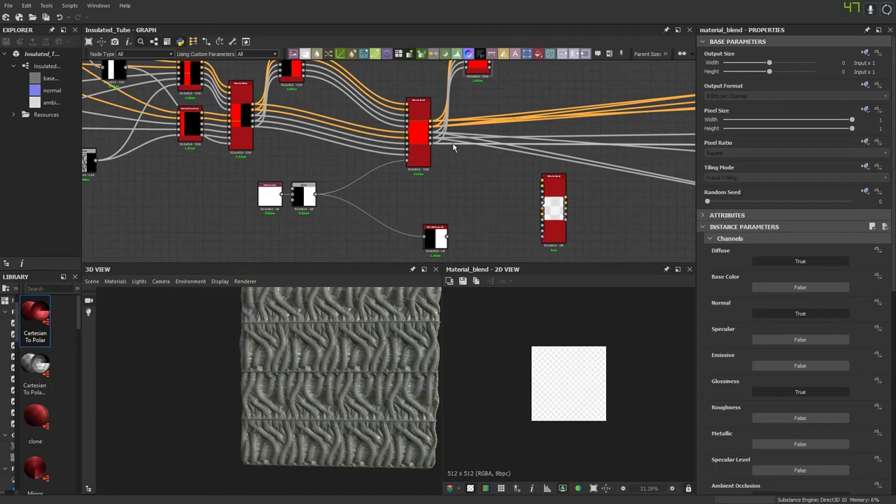
Step: Wire the new Material Blend with the previous blend's outputs, the Y-offset Material Transform's outputs and the Blur HQ Grayscale mask
left_click_drag(431, 122, 542, 210)
middle_click_drag(515, 167, 502, 193)
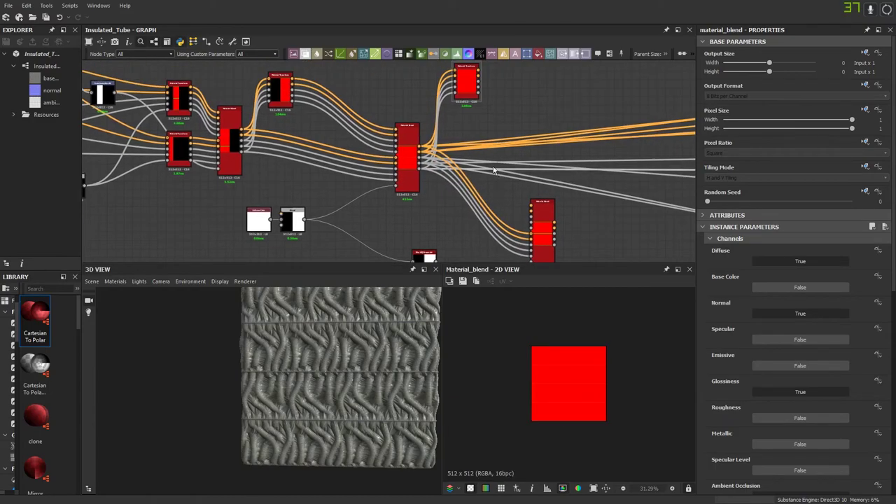
scroll(497, 174, "down", 1)
left_click_drag(481, 91, 529, 203)
scroll(478, 223, "up", 3)
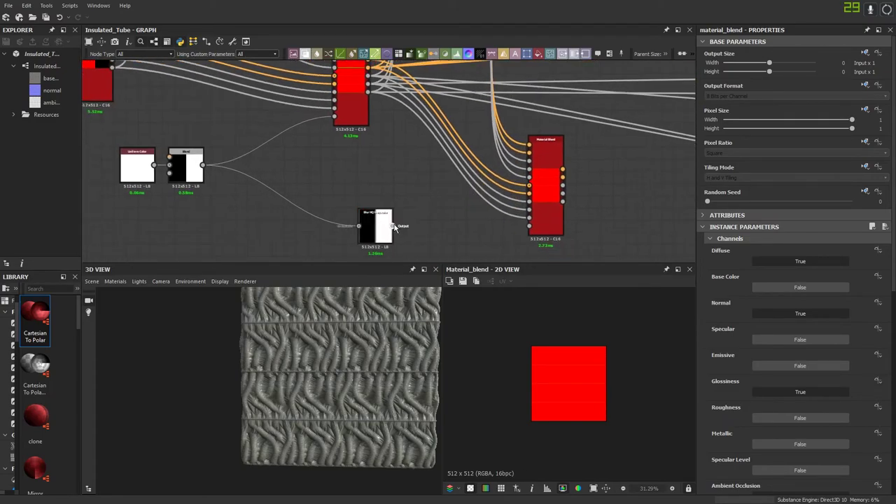
left_click_drag(518, 240, 529, 226)
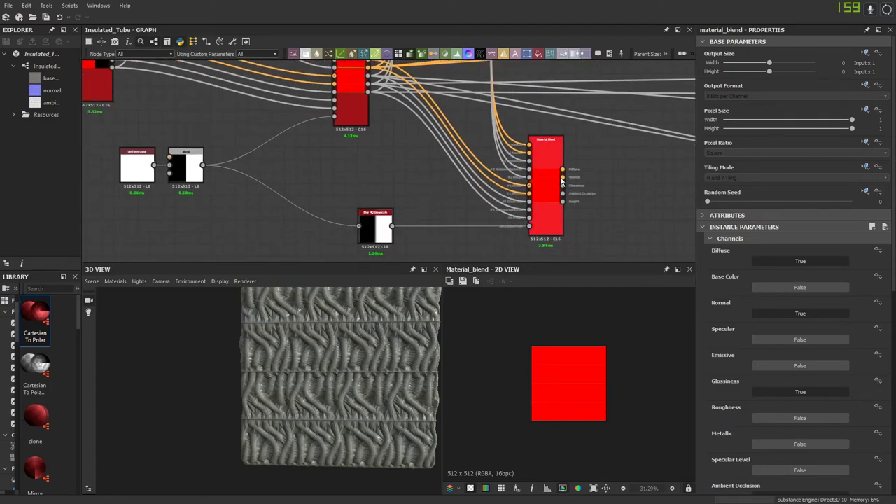
Step: Inspect the new Material Blend's Normal output around the strip seams, and preview its Diffuse output
double_click(569, 203)
scroll(574, 390, "up", 5)
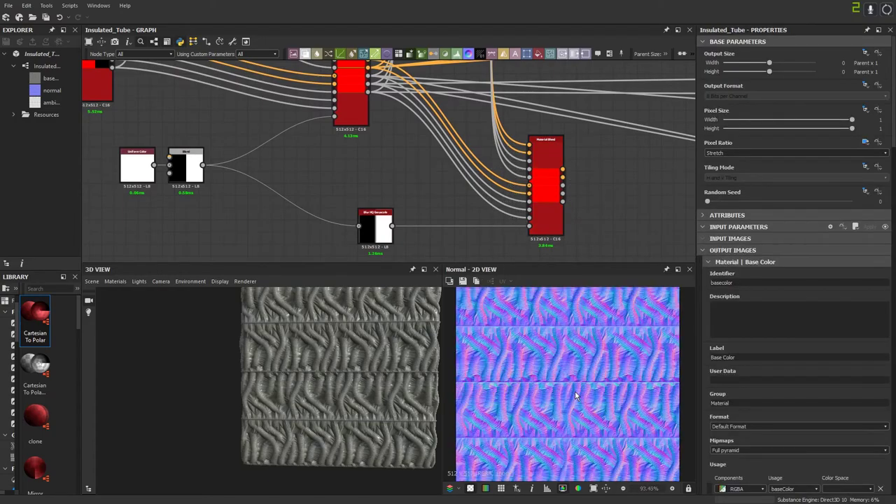
scroll(599, 411, "down", 3)
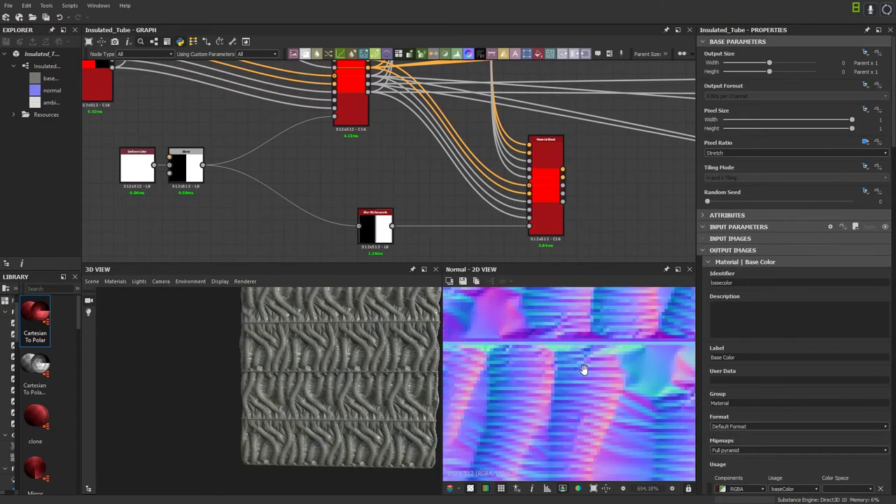
scroll(636, 418, "down", 3)
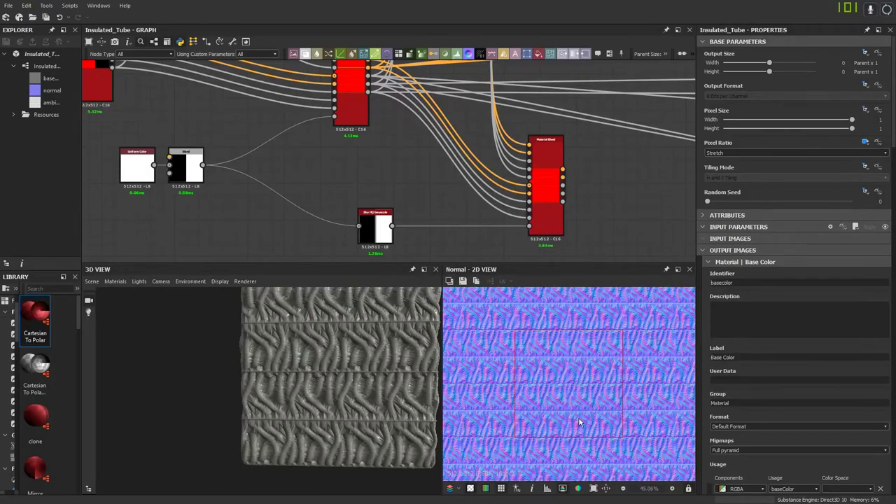
scroll(580, 419, "up", 1)
middle_click_drag(510, 212, 454, 205)
scroll(566, 374, "up", 2)
middle_click_drag(568, 417, 593, 414)
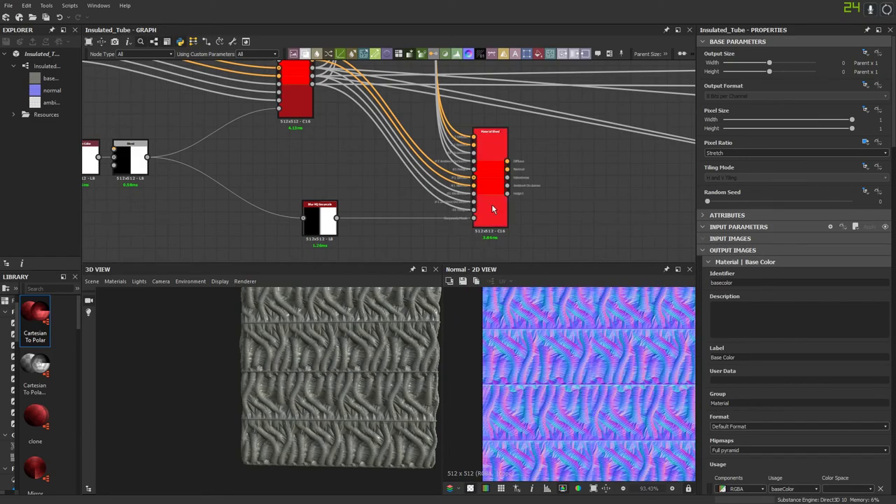
double_click(507, 171)
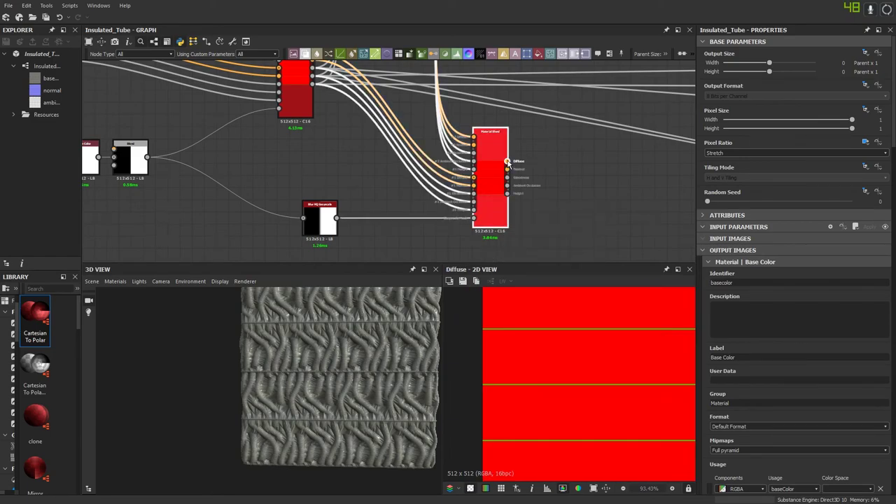
Step: Compare the Normal outputs of the new Material Blend and the Y-offset Material Transform feeding it
left_click(508, 170)
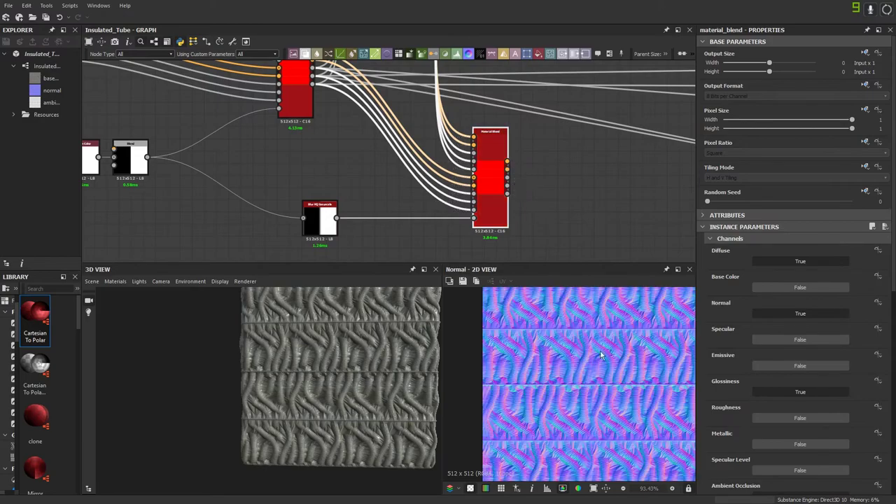
key("f")
middle_click_drag(428, 109, 497, 218)
scroll(498, 218, "down", 2)
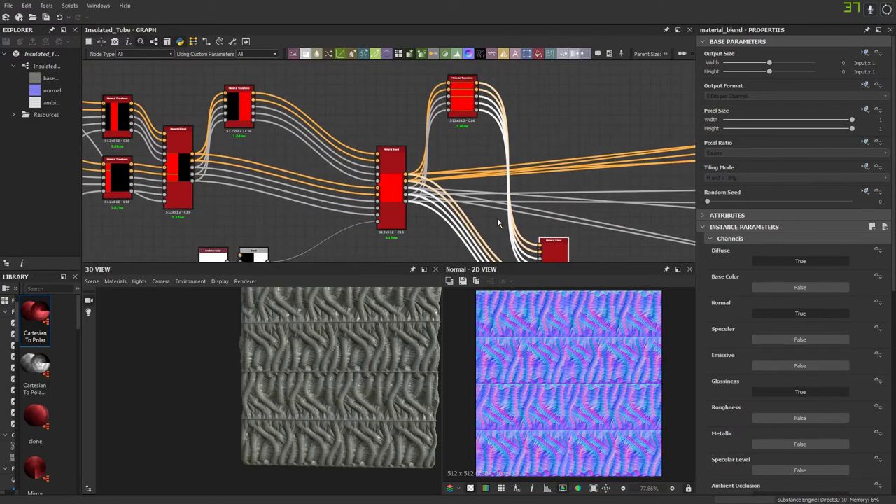
scroll(469, 129, "up", 3)
left_click(488, 106)
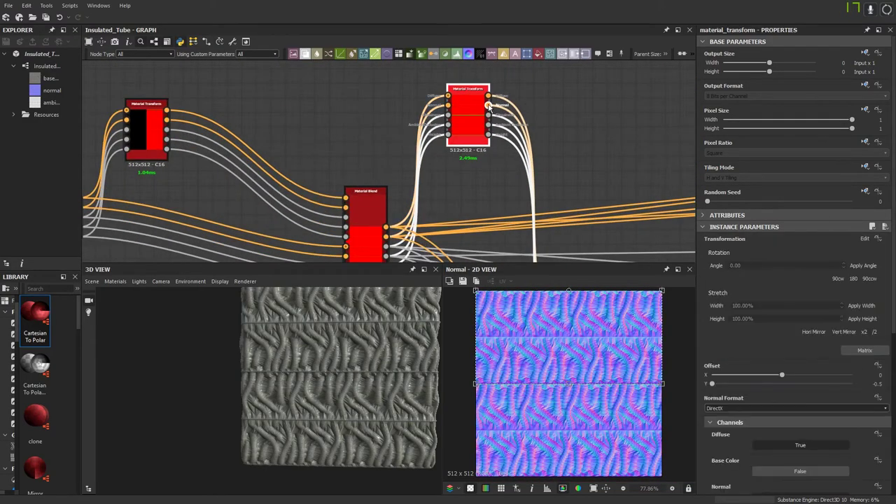
middle_click_drag(393, 230, 537, 213)
left_click(534, 219)
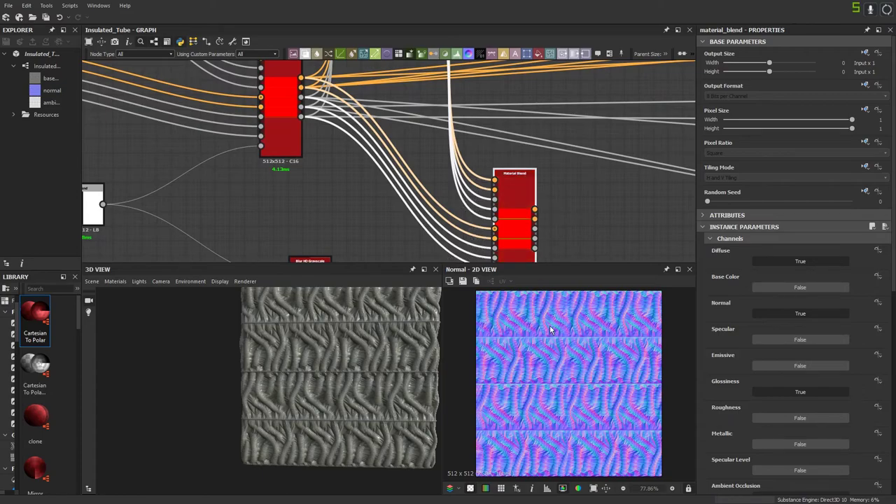
scroll(549, 354, "up", 2)
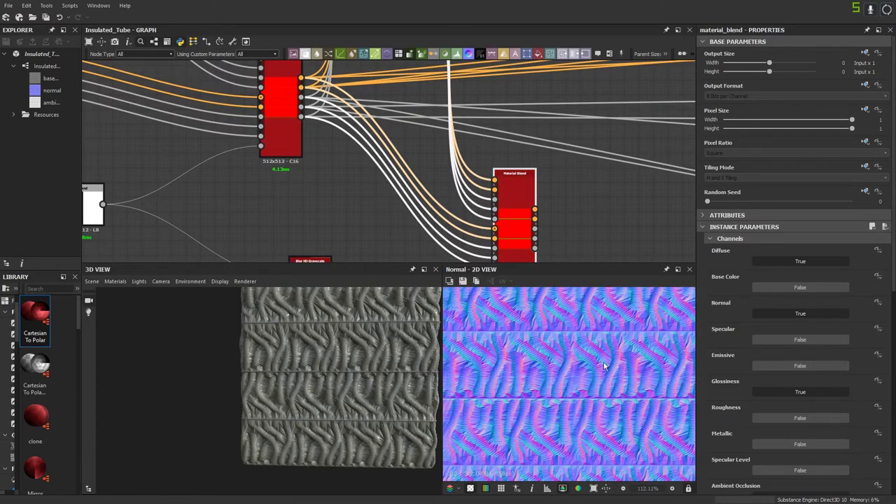
scroll(422, 134, "down", 2)
Step: Reset the Y offset of the Material Transform feeding the new blend to 0 and examine the seams in the Normal preview
left_click(427, 83)
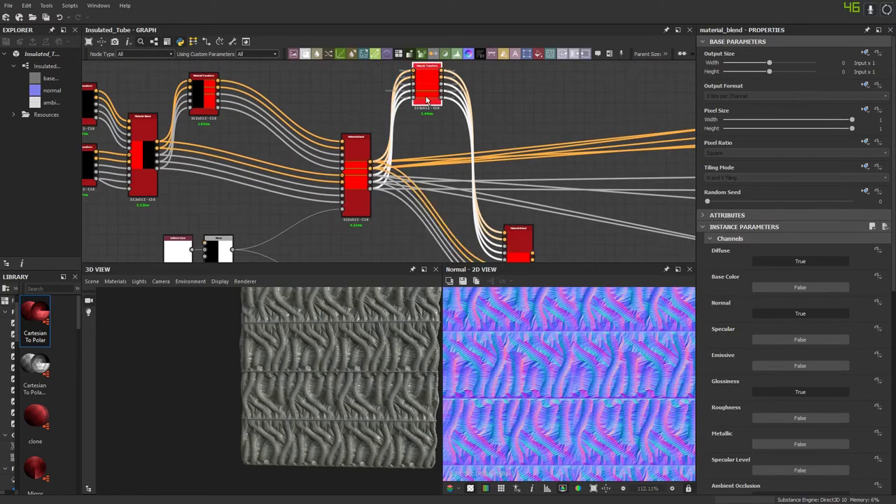
double_click(755, 383)
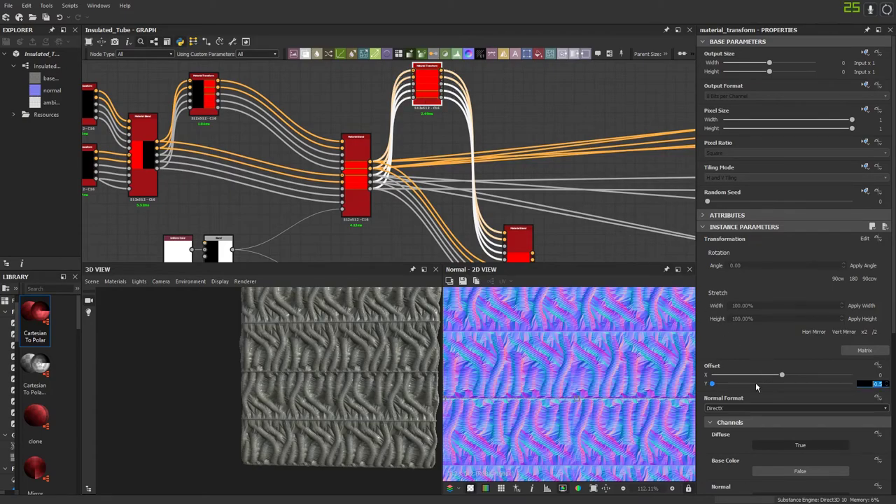
type("0")
key("Return")
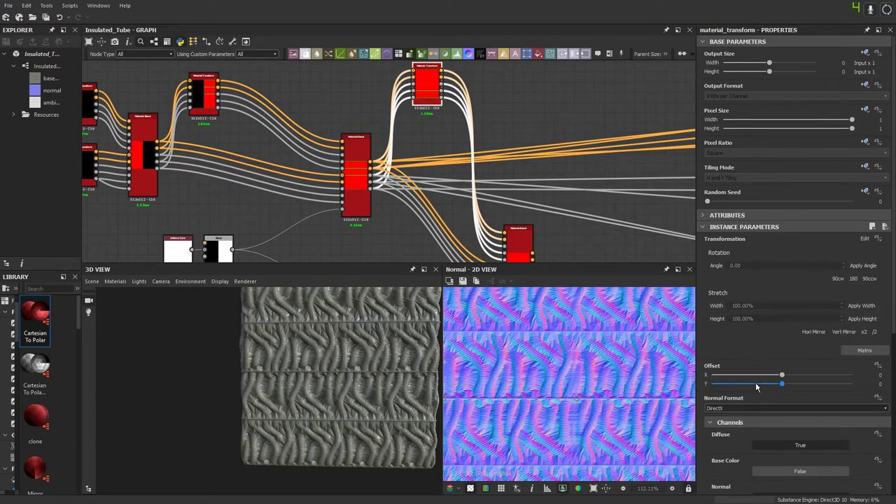
scroll(591, 410, "up", 1)
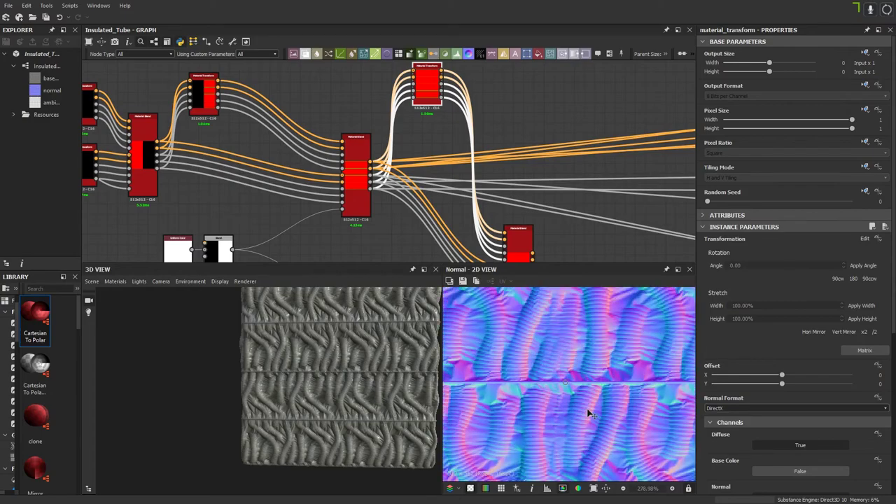
scroll(590, 413, "down", 3)
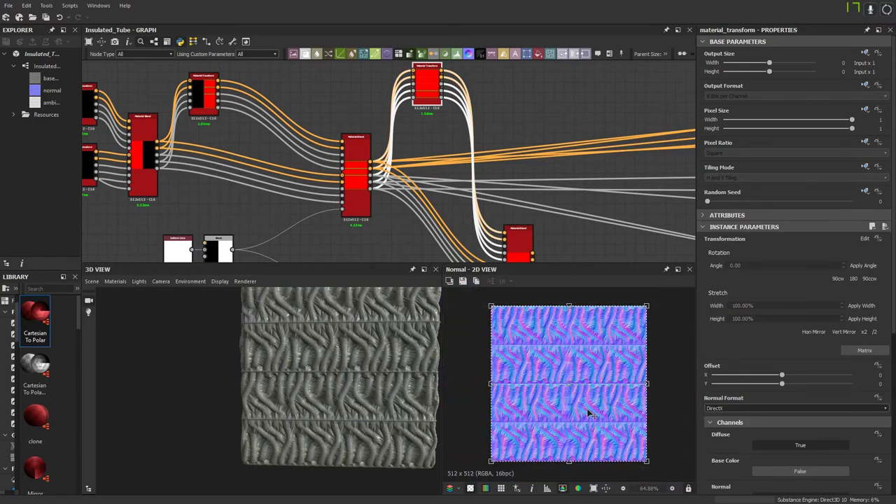
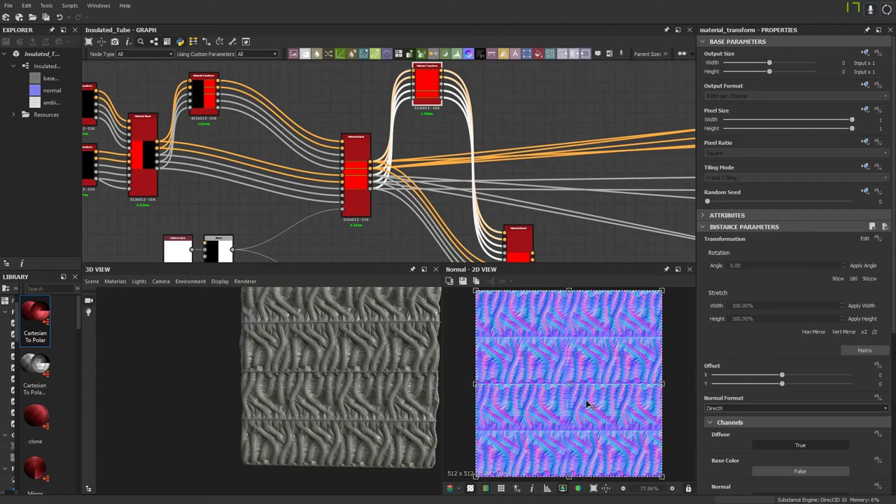
scroll(590, 406, "up", 1)
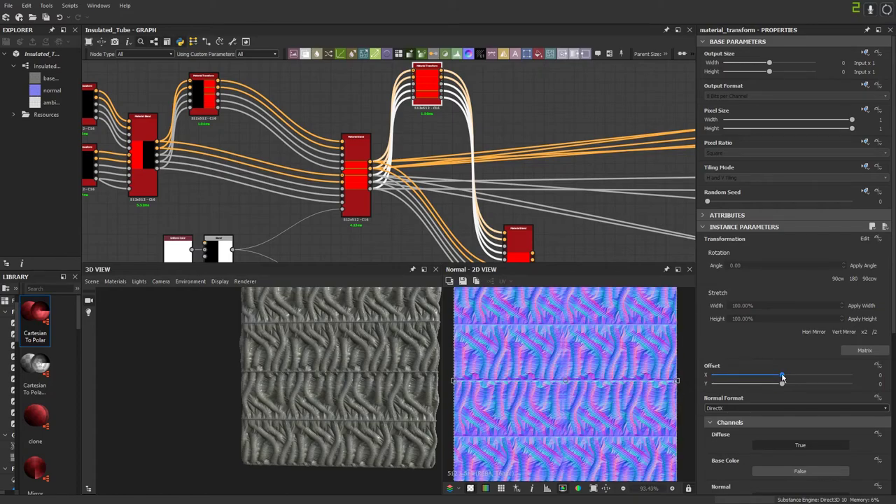
Step: Set the Y offset of the Material Transform feeding the new blend to -0.25 and check how the strips align
left_click_drag(782, 383, 764, 386)
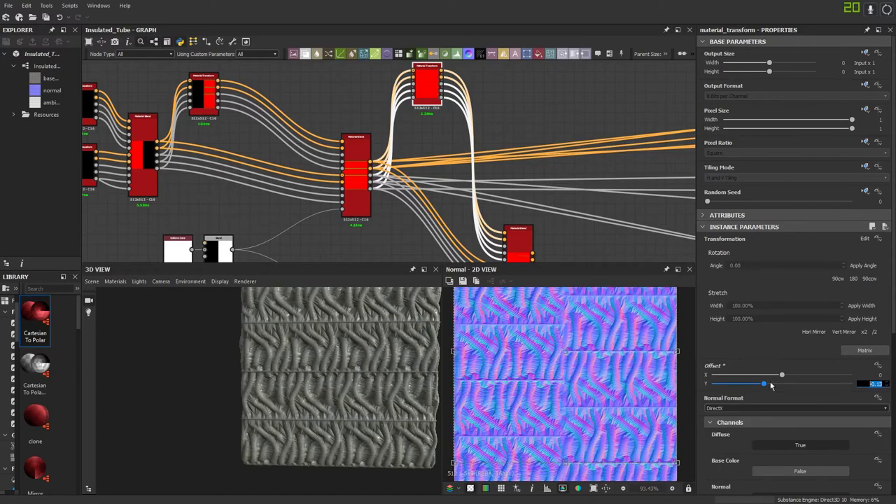
key("Return")
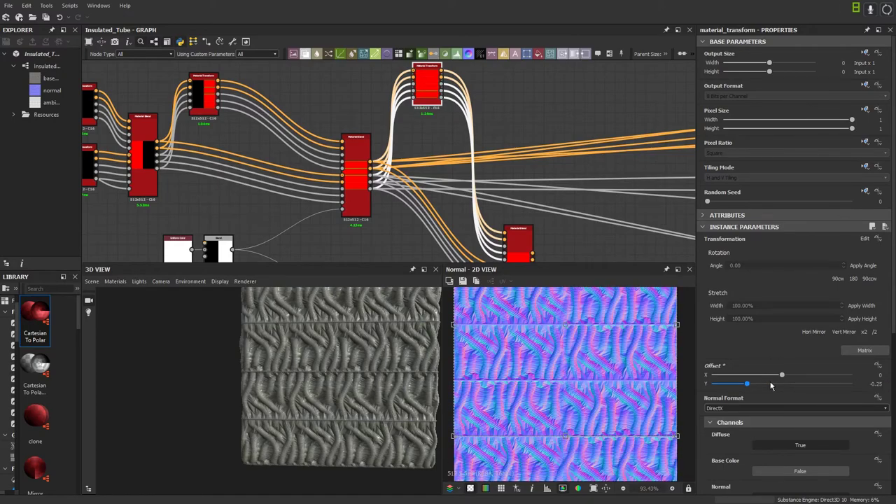
scroll(609, 393, "down", 2)
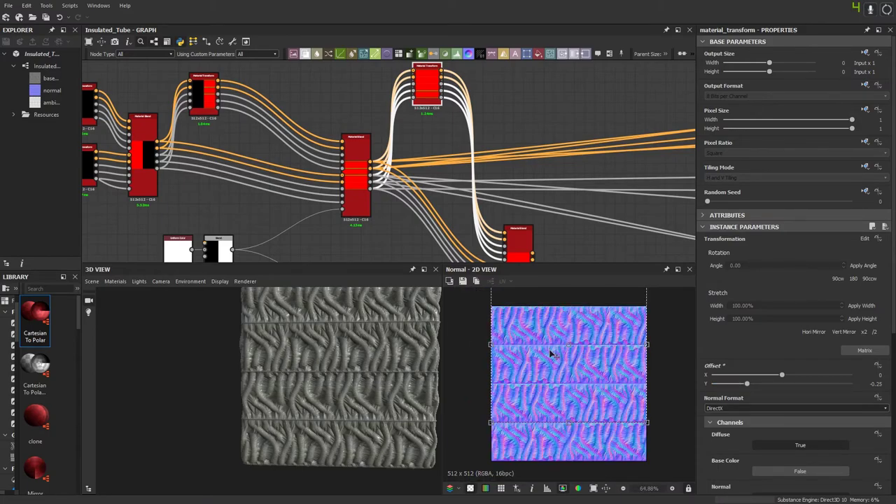
scroll(553, 355, "up", 2)
scroll(560, 355, "down", 1)
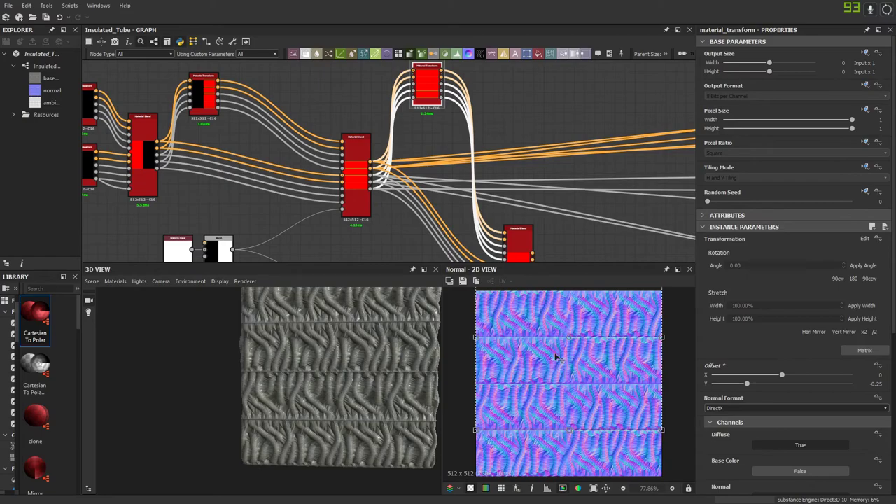
scroll(555, 357, "up", 9)
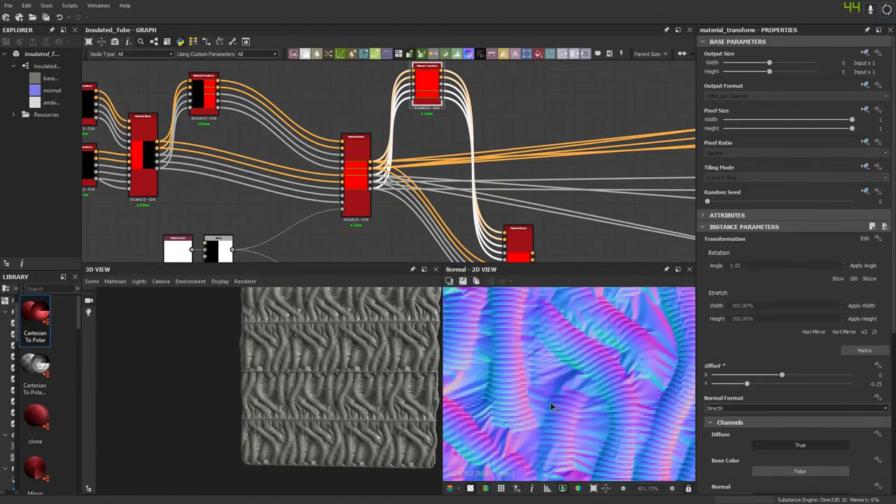
Step: Preview the new Material Blend's Normal output and examine the transition between the two blended halves and the strip seams
middle_click_drag(483, 245, 457, 149)
scroll(483, 172, "up", 3)
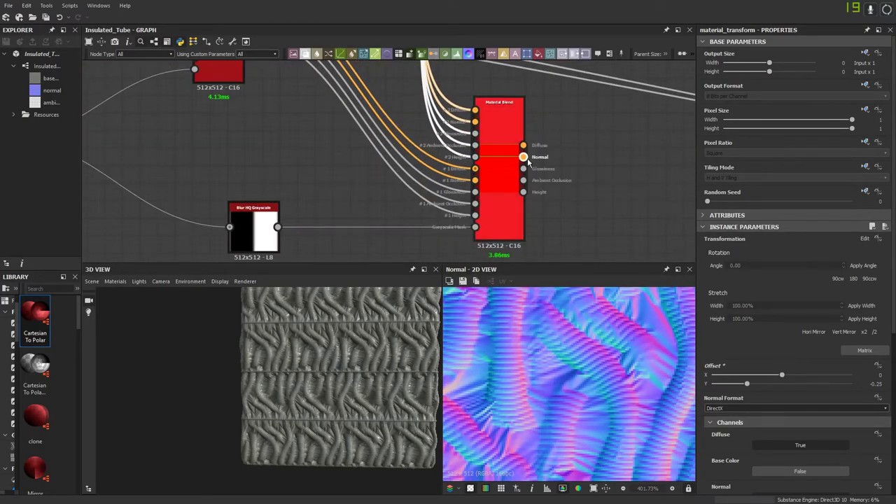
left_click(525, 158)
scroll(589, 325, "down", 4)
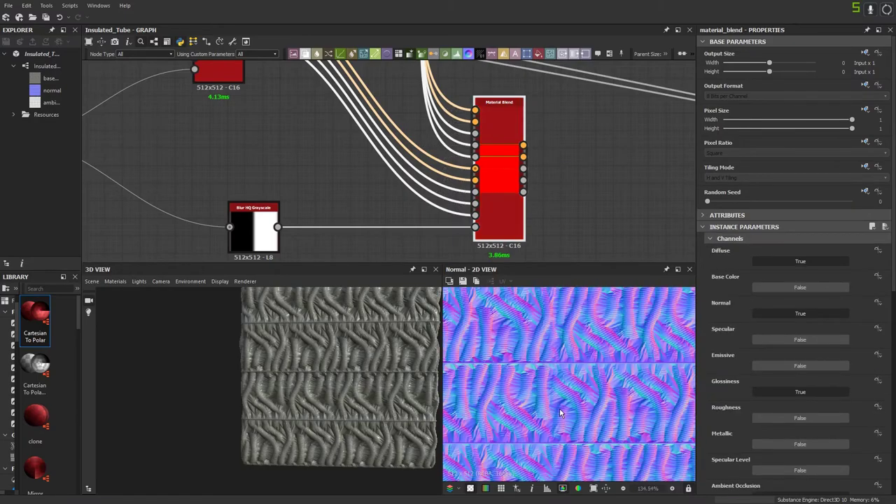
scroll(558, 415, "up", 3)
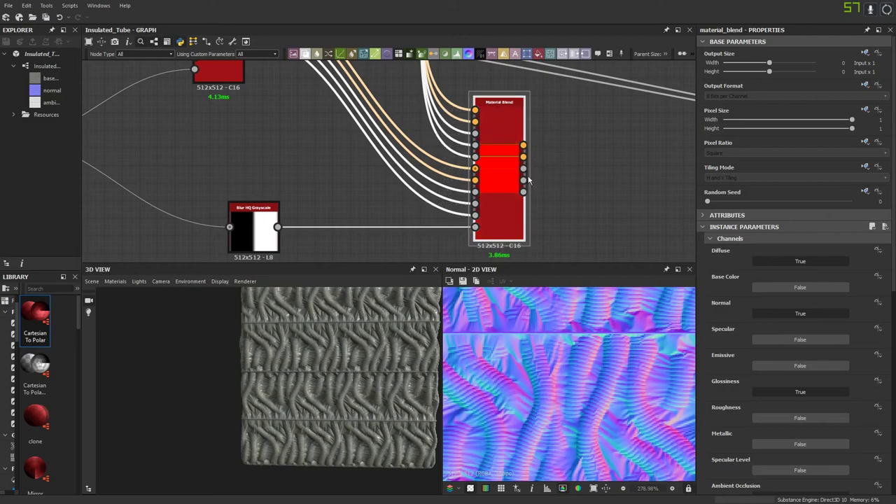
scroll(532, 336, "down", 8)
middle_click_drag(453, 180, 418, 203)
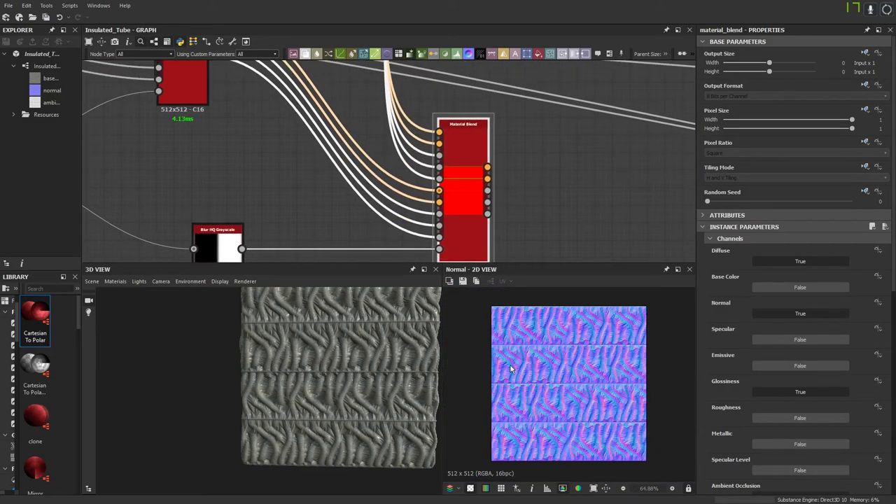
scroll(526, 378, "up", 3)
scroll(440, 184, "down", 1)
Step: Move the whole baked-strip blending node chain left to leave more room before the downstream nodes, and deselect it
scroll(440, 185, "down", 6)
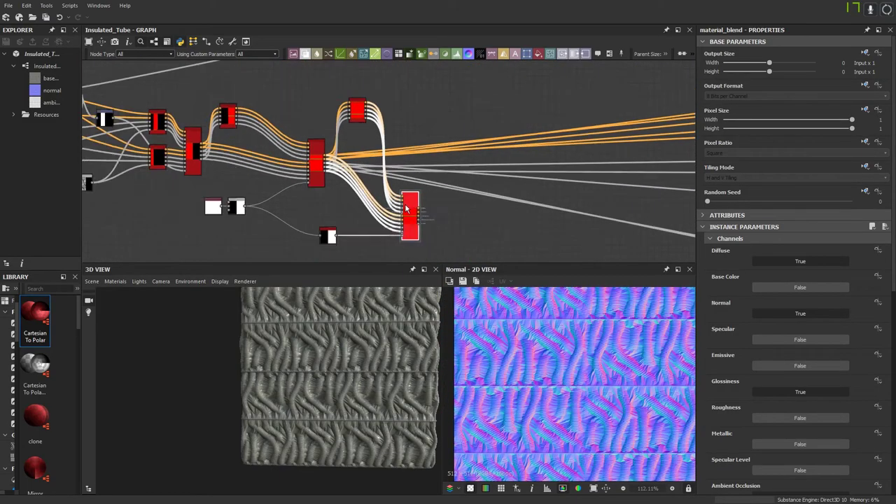
left_click_drag(438, 158, 229, 70)
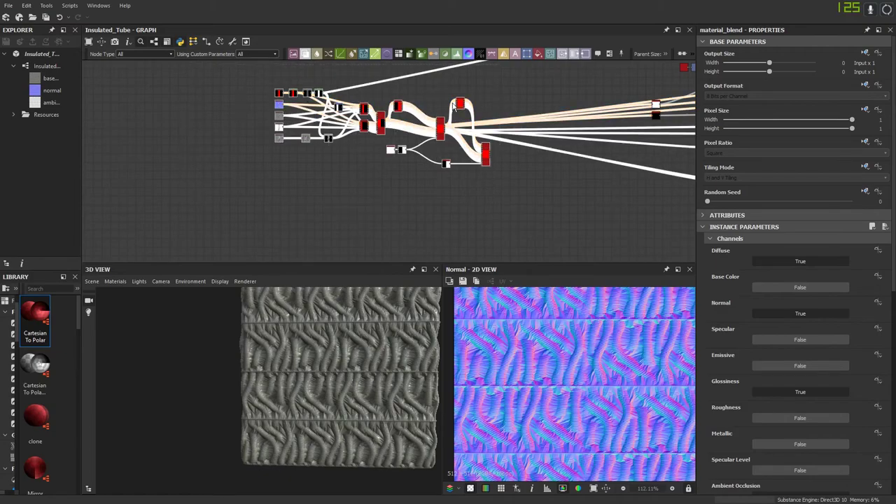
left_click_drag(459, 104, 339, 102)
left_click(398, 192)
scroll(392, 166, "up", 1)
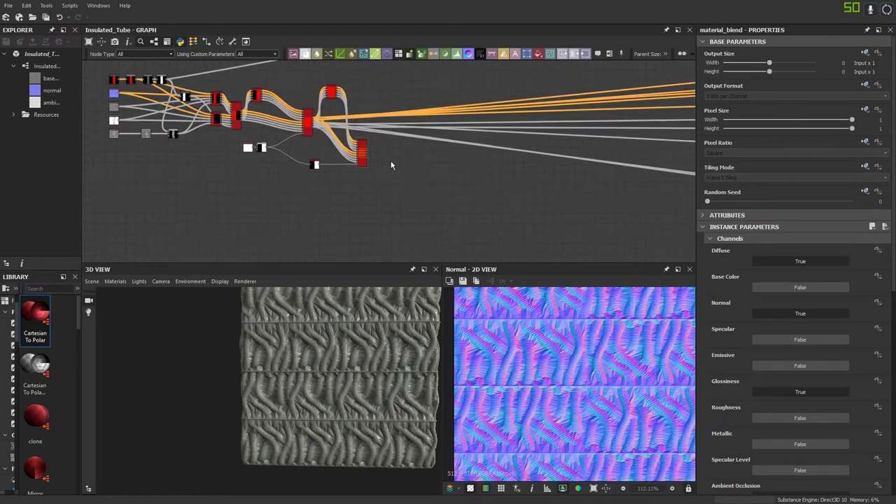
scroll(388, 164, "up", 4)
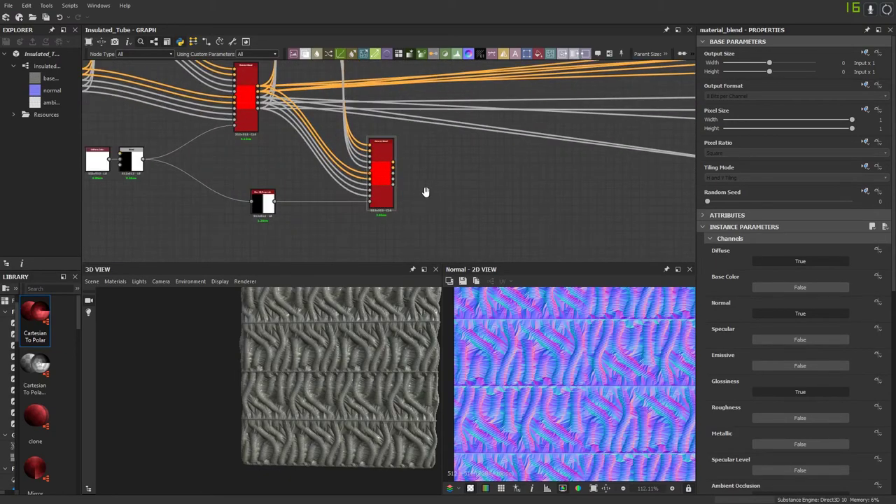
Step: Examine the Material Blend chain and its connections to the downstream output nodes in the graph
middle_click_drag(426, 192, 487, 229)
scroll(483, 225, "down", 2)
middle_click_drag(372, 183, 103, 165)
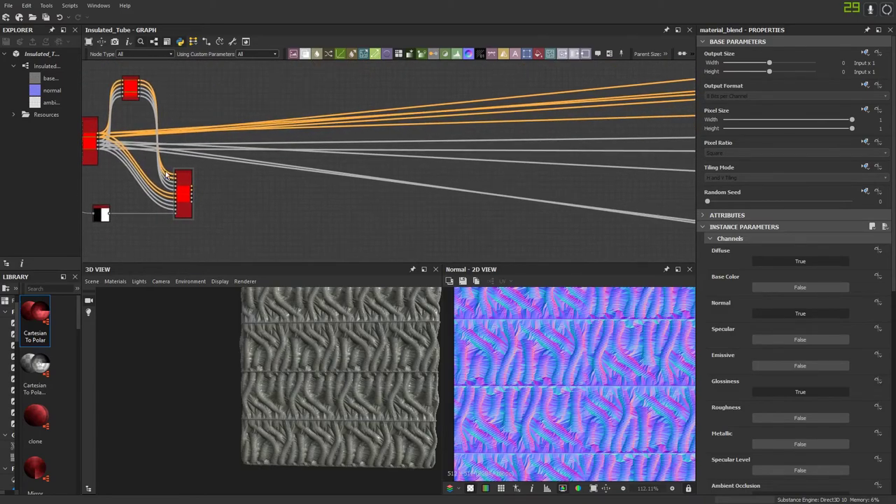
middle_click_drag(168, 175, 426, 198)
middle_click_drag(389, 196, 468, 197)
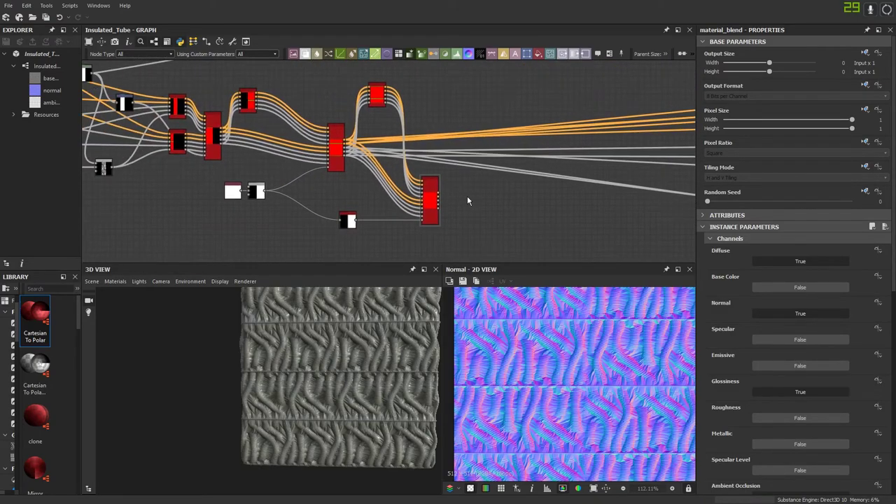
scroll(450, 211, "down", 3)
scroll(517, 214, "up", 1)
middle_click_drag(516, 214, 461, 201)
scroll(309, 171, "up", 3)
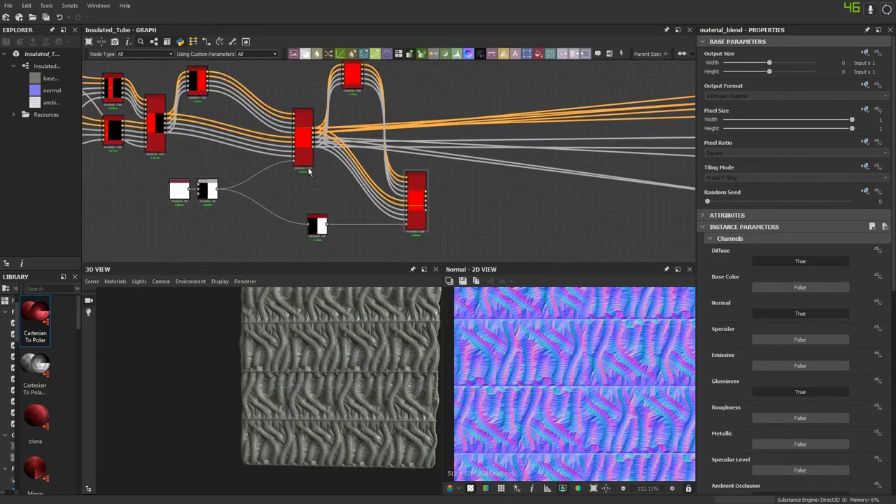
middle_click_drag(308, 172, 365, 180)
scroll(410, 159, "down", 4)
middle_click_drag(537, 194, 187, 211)
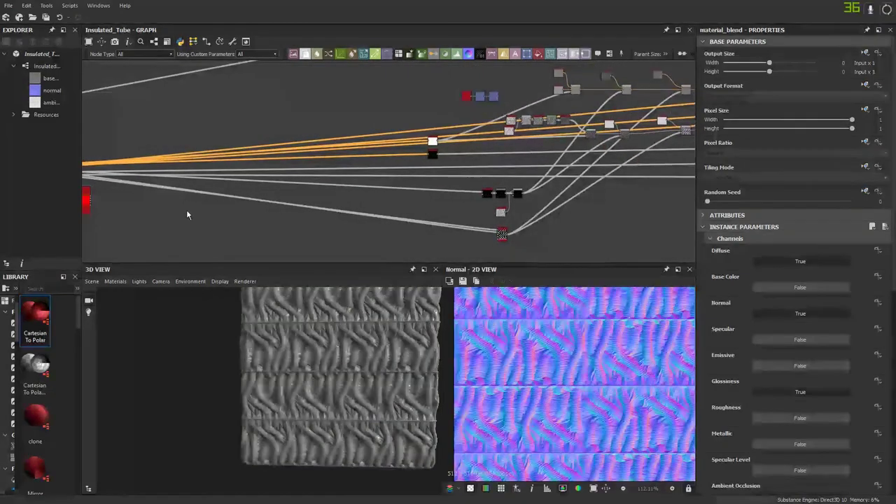
middle_click_drag(396, 159, 537, 171)
scroll(372, 205, "up", 1)
scroll(537, 175, "down", 2)
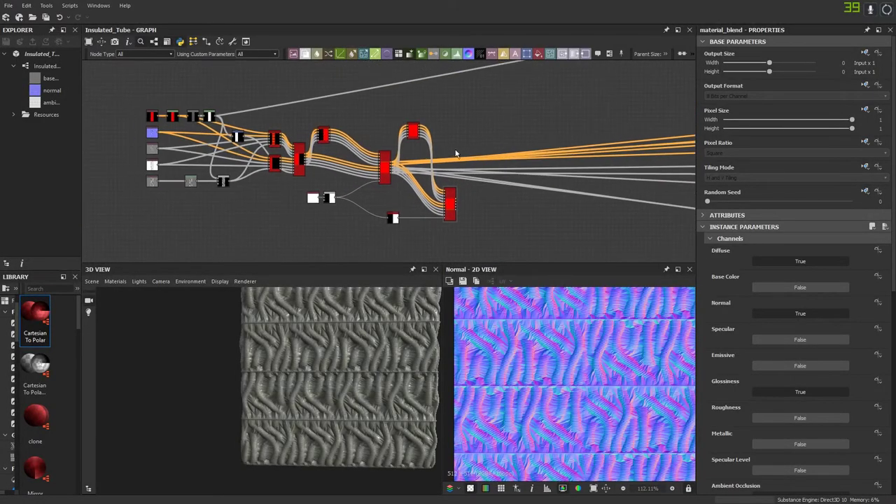
scroll(394, 175, "up", 2)
scroll(323, 166, "down", 2)
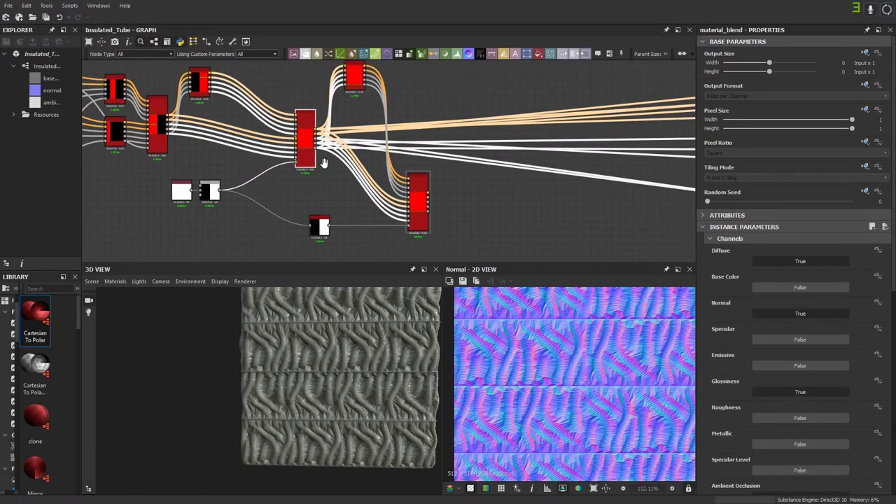
middle_click_drag(323, 166, 344, 138)
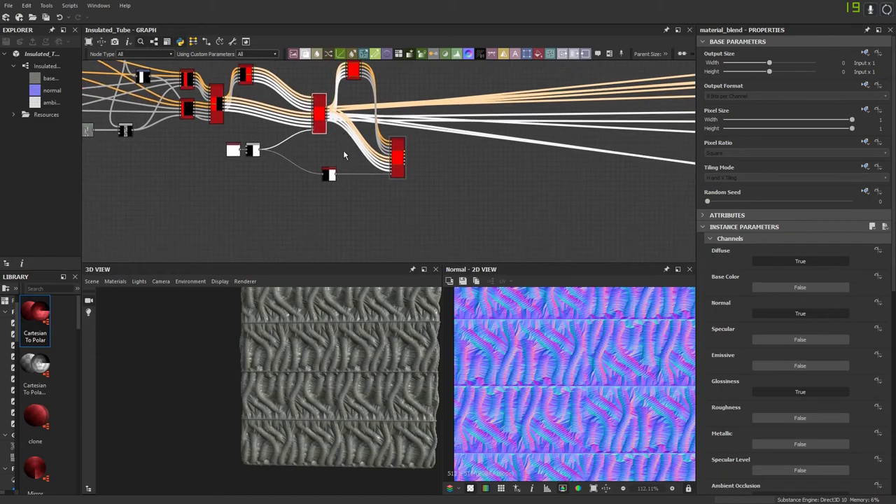
scroll(394, 166, "up", 1)
double_click(395, 167)
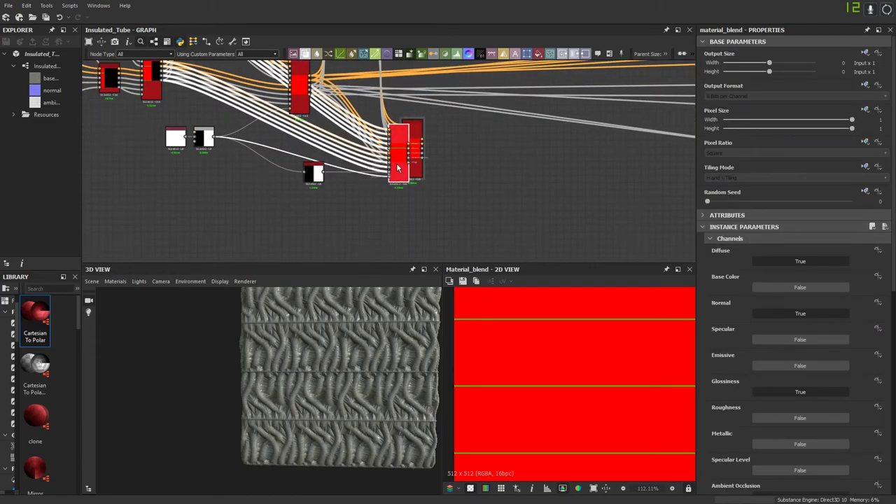
left_click_drag(397, 168, 480, 221)
scroll(445, 225, "down", 2)
key("Delete")
key("Delete")
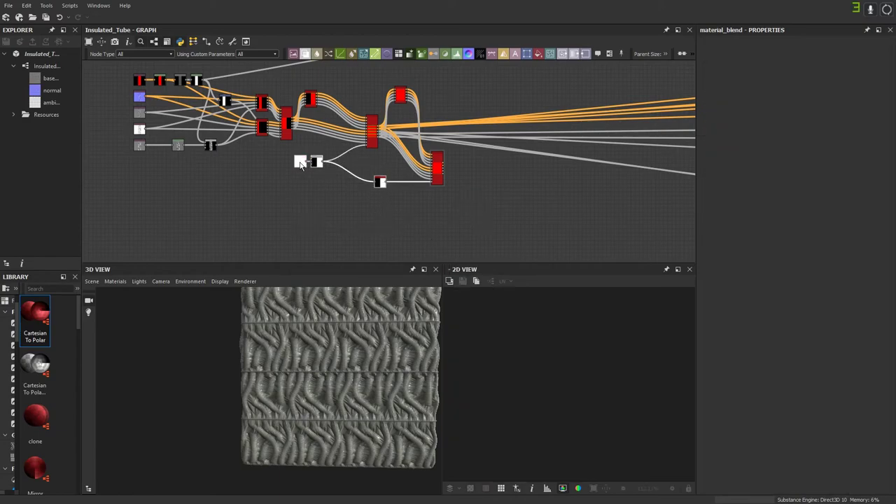
Step: Duplicate the last two Material Blend nodes together with their transform and mask nodes, and place the copies below the chain
left_click_drag(302, 163, 333, 163)
left_click_drag(498, 227, 339, 92)
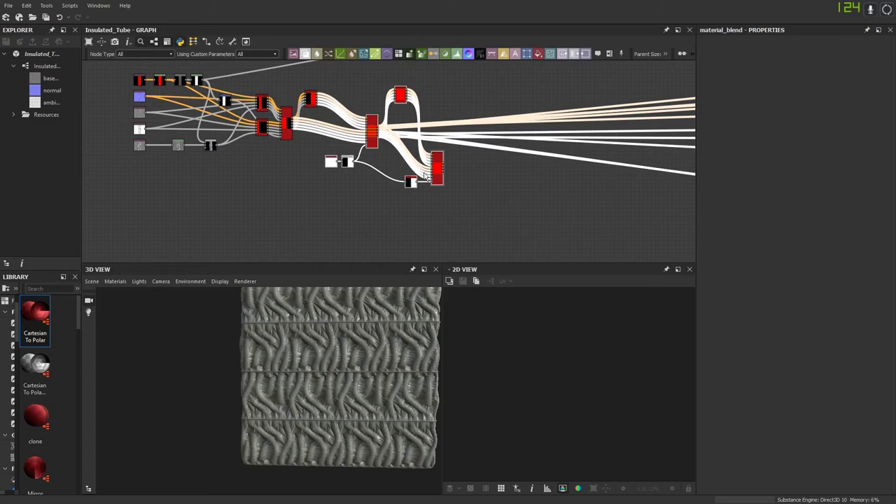
key("ctrl+d")
scroll(423, 177, "up", 2)
middle_click_drag(423, 176, 418, 133)
scroll(419, 134, "down", 2)
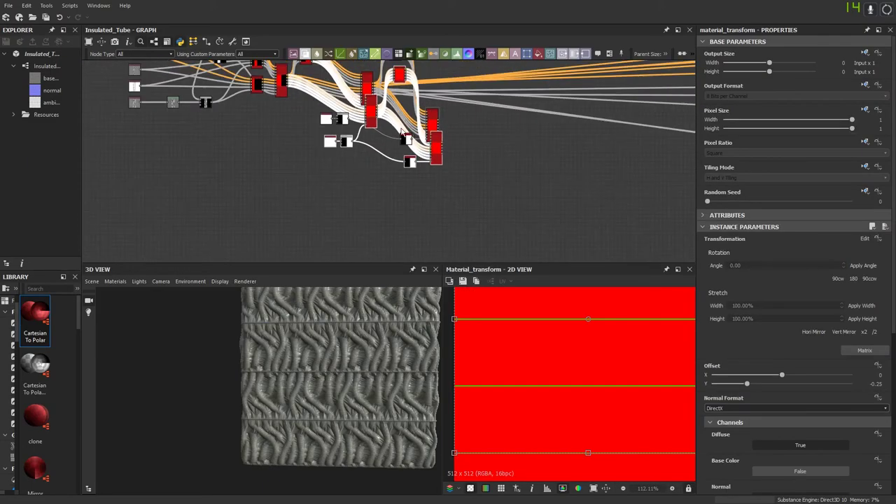
left_click_drag(370, 125, 325, 209)
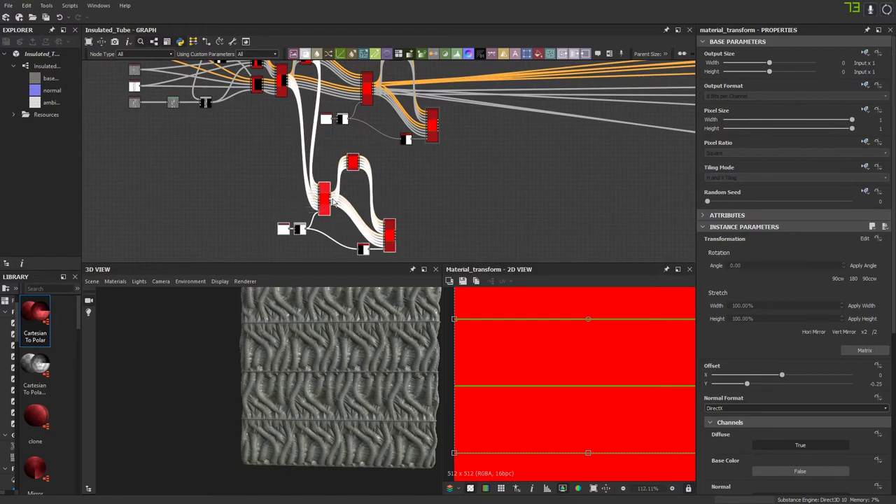
left_click(429, 188)
Step: Delete the original last Material Blend with its blur, Material Transform and mask nodes, keeping the blend that feeds the outputs
middle_click_drag(425, 163, 450, 211)
left_click_drag(480, 214, 430, 173)
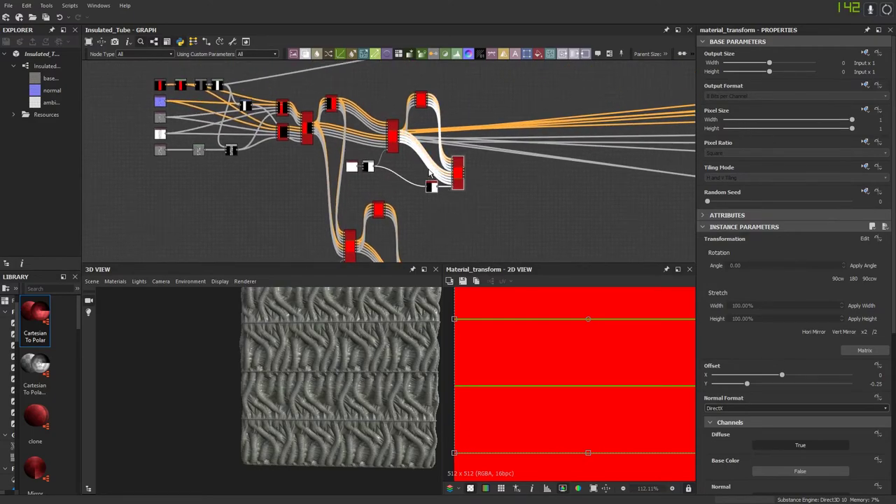
key("Delete")
left_click(354, 167)
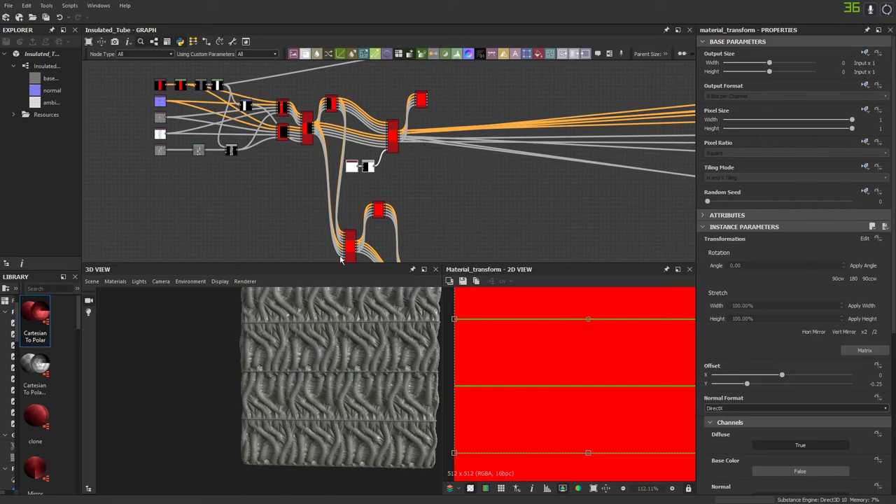
key("Delete")
scroll(395, 161, "up", 3)
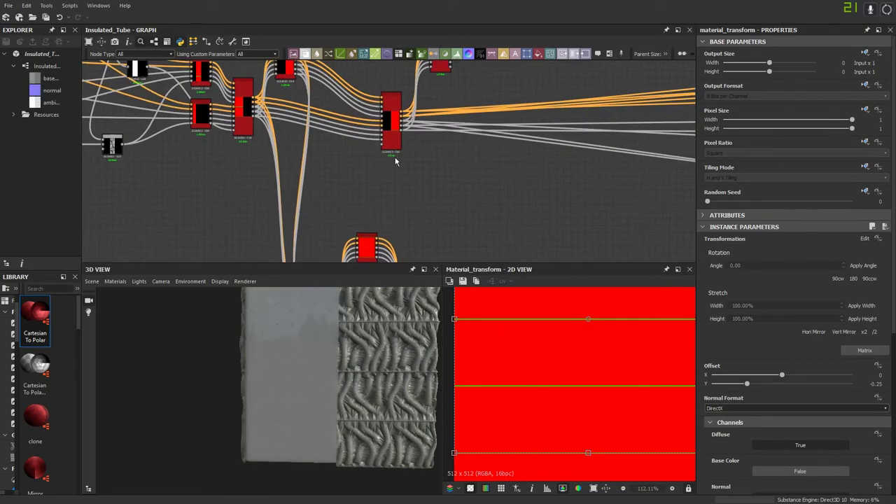
scroll(395, 161, "down", 4)
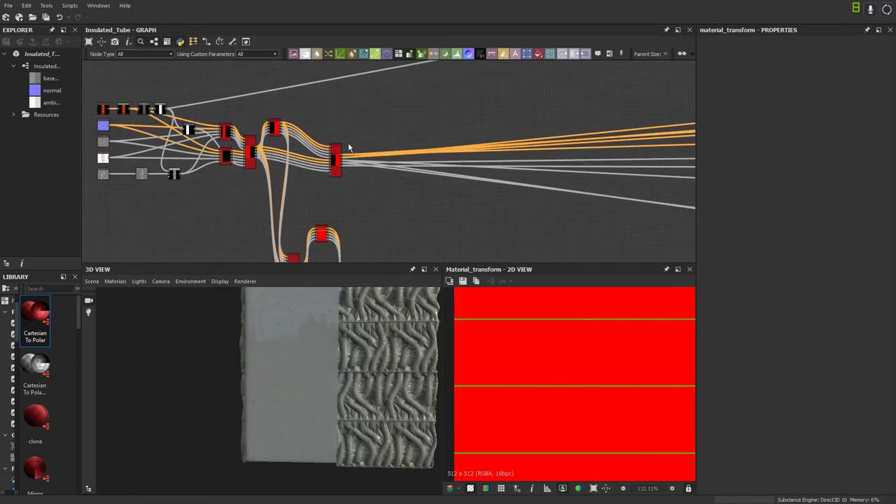
Step: Move the output-feeding Material Blend away from the chain towards the downstream nodes and delete its incoming connections
left_click_drag(339, 163, 594, 183)
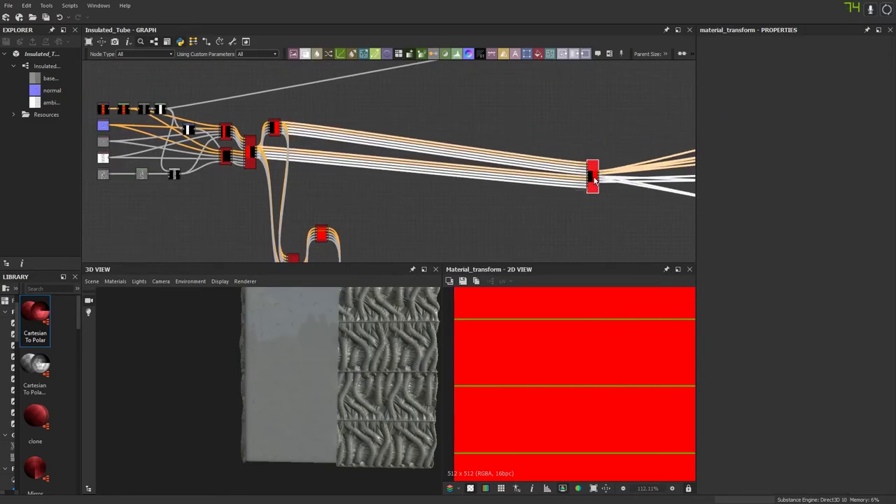
middle_click_drag(564, 149, 449, 126)
left_click_drag(449, 126, 430, 180)
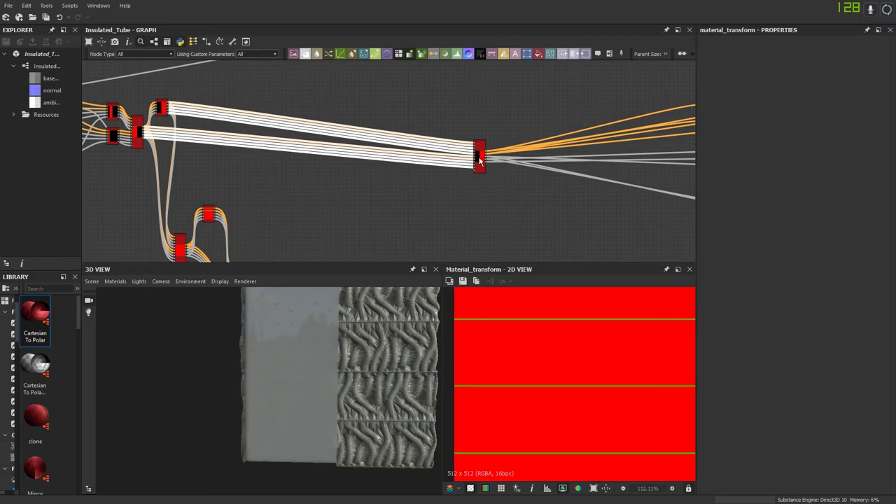
key("Delete")
Step: Move the duplicated blend, transform and mask group up into the vacated place at the end of the chain
middle_click_drag(300, 214, 408, 150)
scroll(408, 150, "down", 3)
left_click_drag(429, 216, 330, 135)
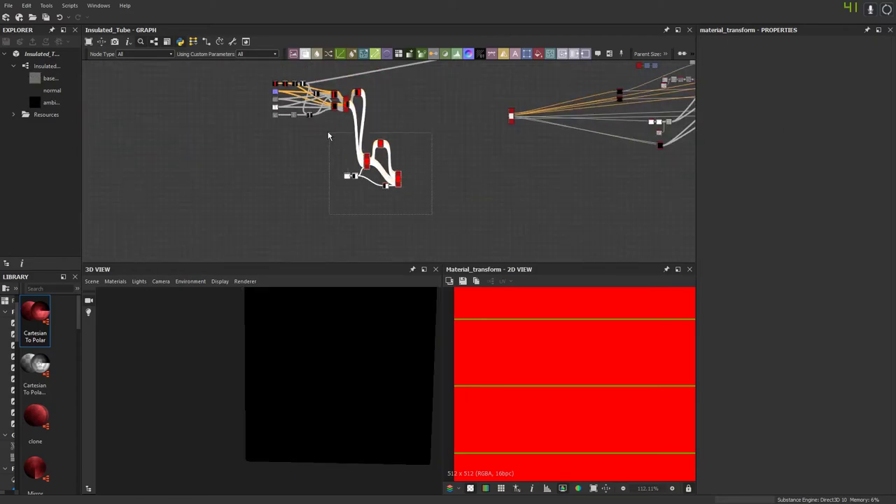
scroll(381, 152, "up", 4)
middle_click_drag(382, 152, 364, 180)
left_click_drag(362, 164, 385, 68)
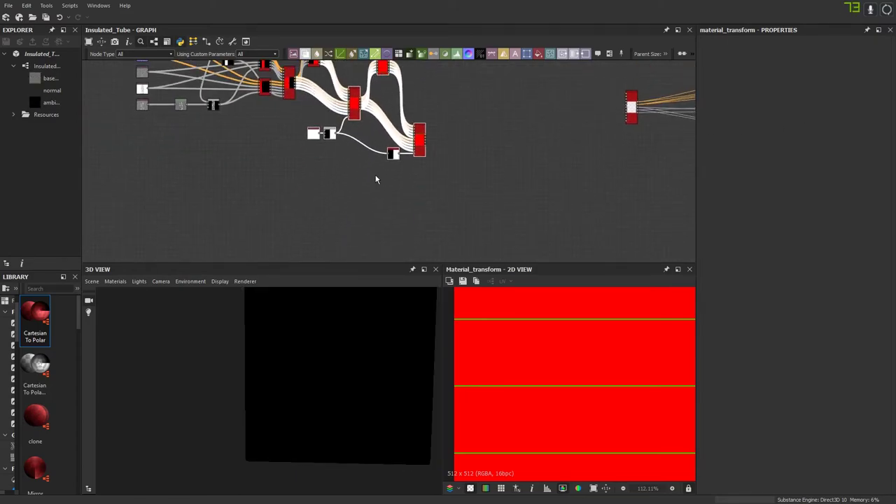
left_click(376, 178)
Step: Preview the Normal and Ambient Occlusion outputs of the last Material Blend in the chain
scroll(400, 163, "up", 3)
middle_click_drag(438, 134, 412, 180)
scroll(411, 180, "up", 5)
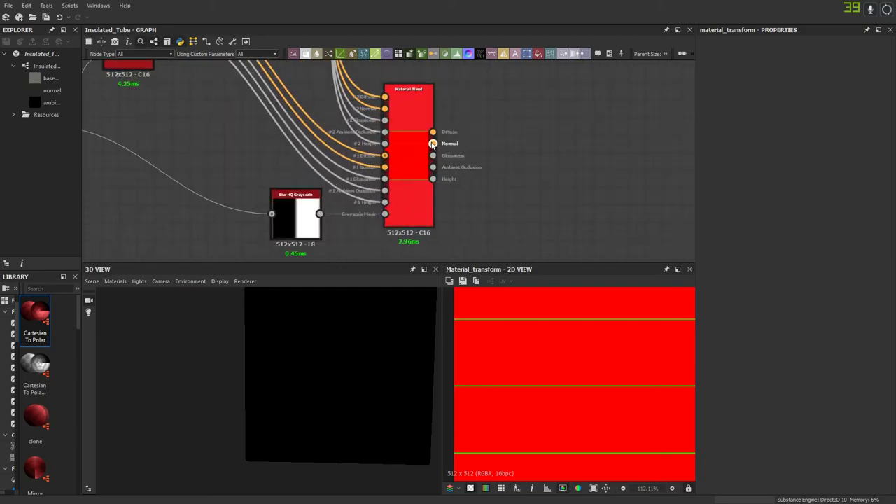
double_click(434, 144)
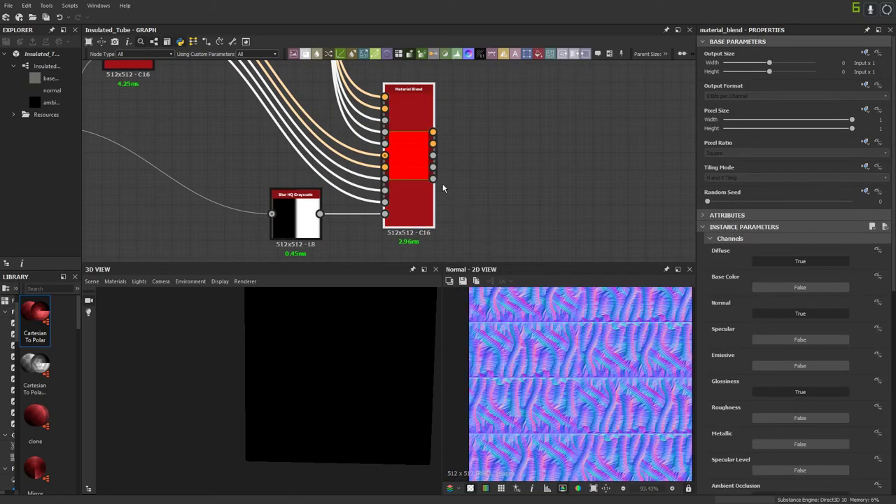
double_click(433, 167)
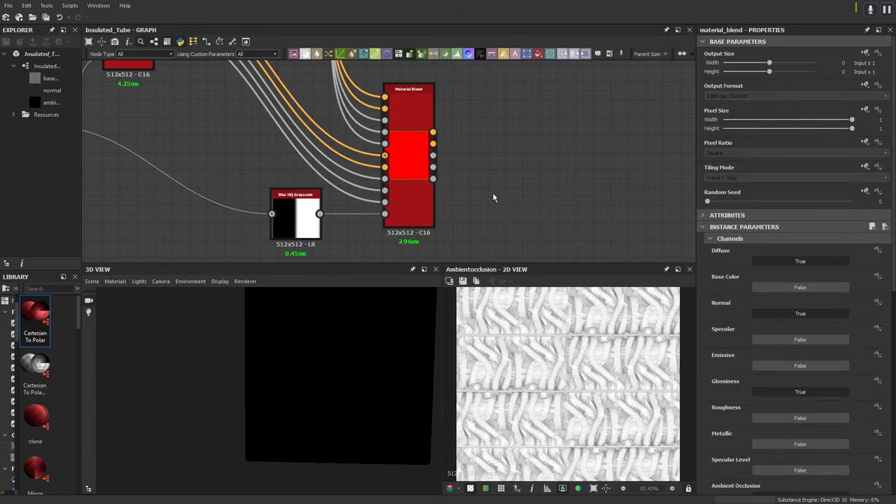
Step: Copy the uniform colour, Blend and Blur HQ Grayscale mask nodes and place the copies below the originals
middle_click_drag(463, 194, 466, 150)
scroll(445, 156, "down", 1)
middle_click_drag(347, 195, 431, 186)
scroll(396, 187, "down", 3)
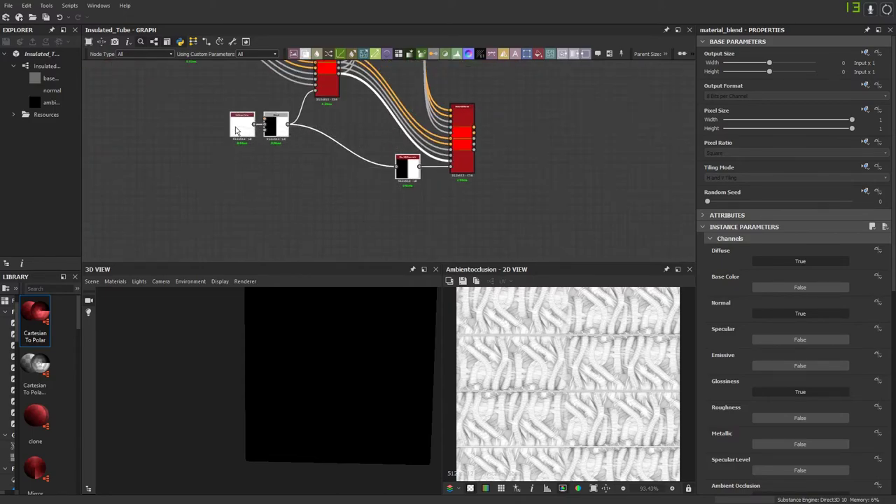
key("ctrl+v")
middle_click_drag(354, 201, 358, 155)
left_click_drag(334, 103, 315, 188)
left_click(308, 217)
Step: Set the copied mask Blend's right cropping area to 0.25 and move the copied blur node closer to it
left_click(324, 181)
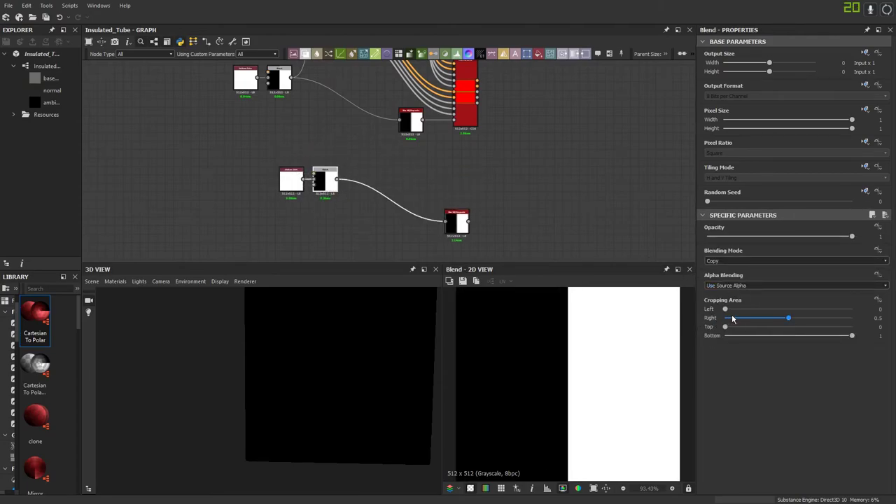
double_click(791, 322)
type("0.25")
key("Return")
left_click(529, 209)
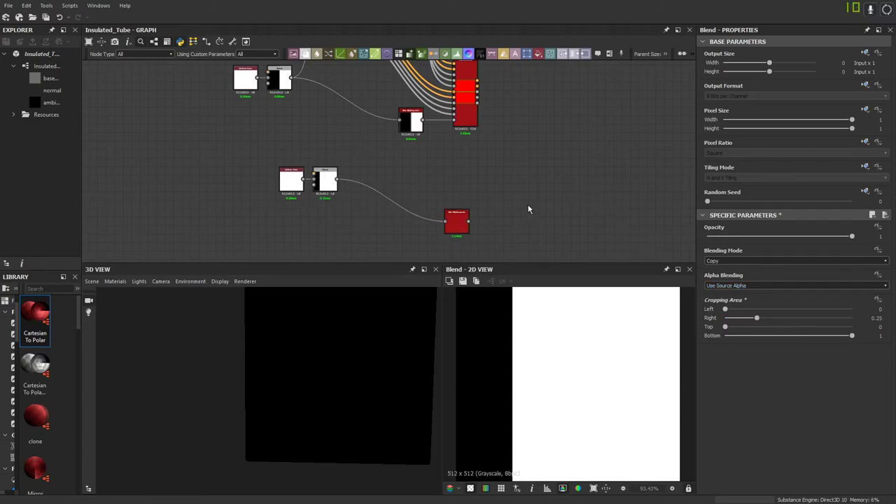
left_click_drag(462, 225, 378, 204)
left_click(445, 197)
Step: Duplicate the last Material Transform node, place the copy above the original and set its Y offset to 0.5
middle_click_drag(470, 116, 416, 211)
scroll(416, 211, "down", 2)
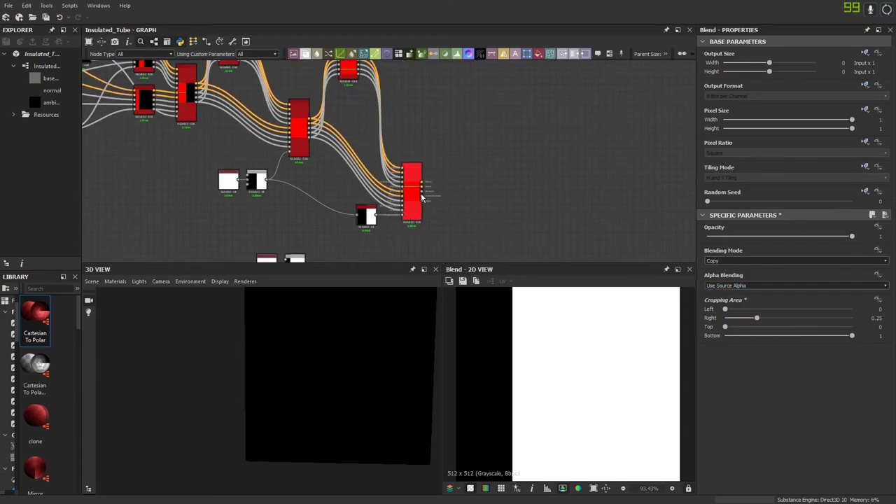
middle_click_drag(414, 128, 393, 150)
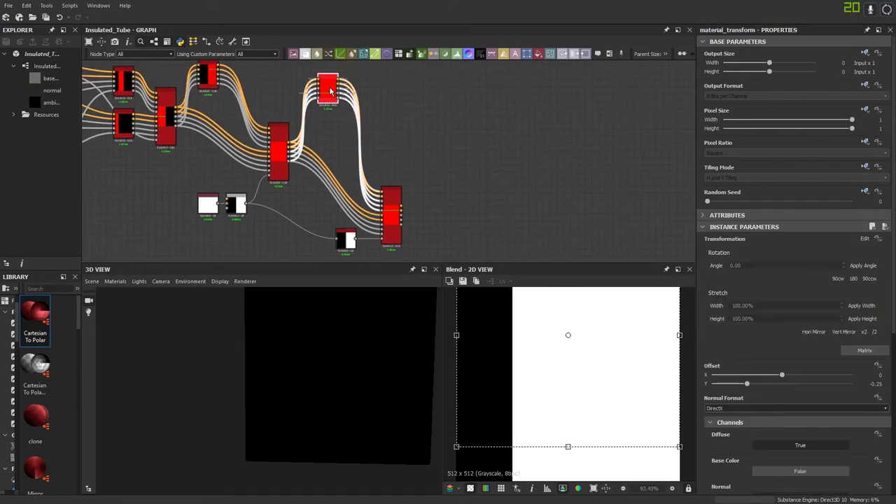
key("ctrl+c")
key("ctrl+v")
scroll(423, 169, "down", 2)
middle_click_drag(398, 166, 395, 195)
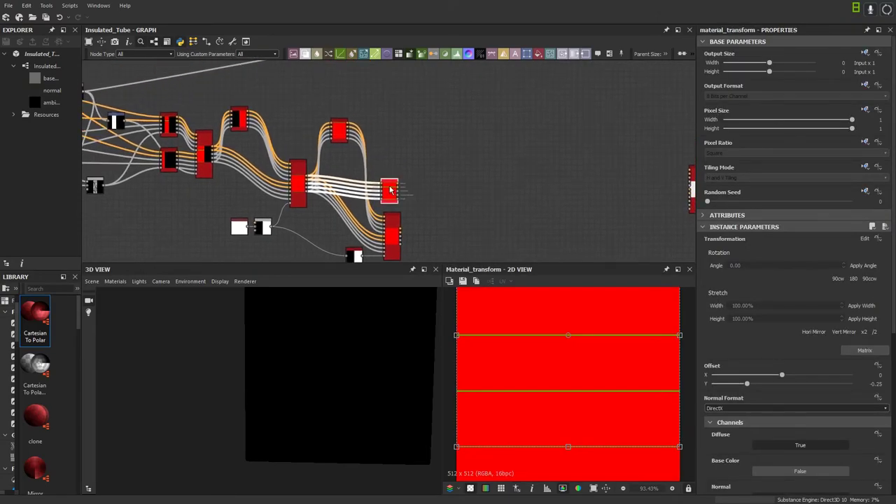
left_click_drag(395, 195, 340, 95)
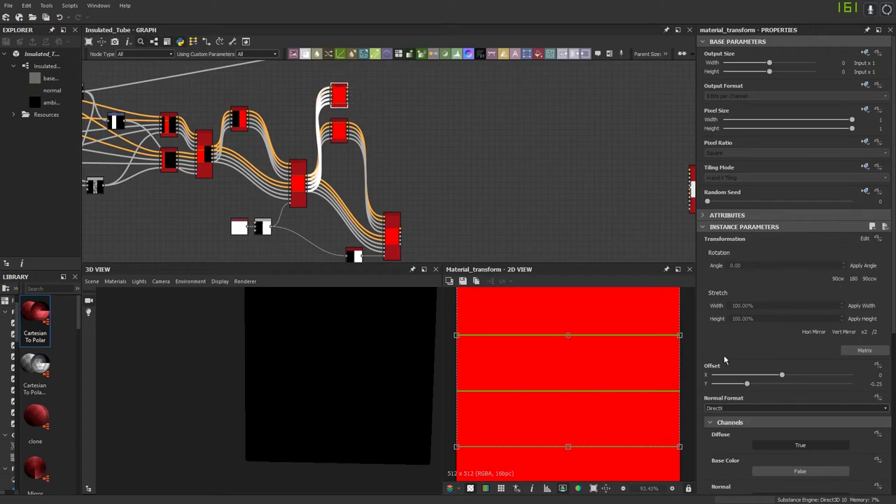
left_click(747, 386)
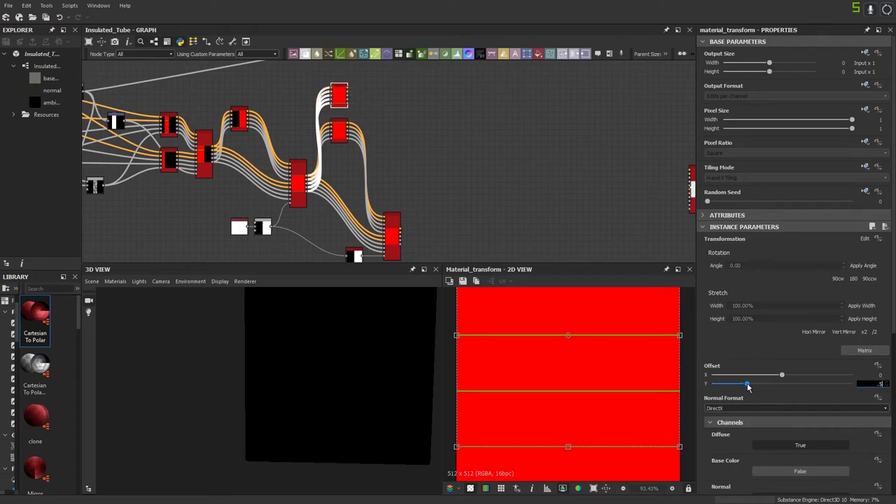
key("Return")
Step: Duplicate the last Material Blend, place the copy after it and delete the copy's incoming connections
middle_click_drag(453, 193, 458, 142)
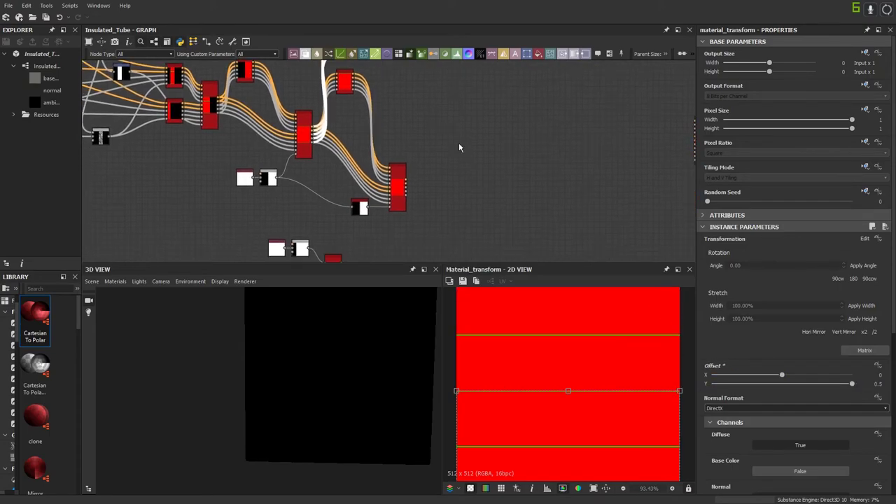
left_click(427, 180)
left_click(396, 199)
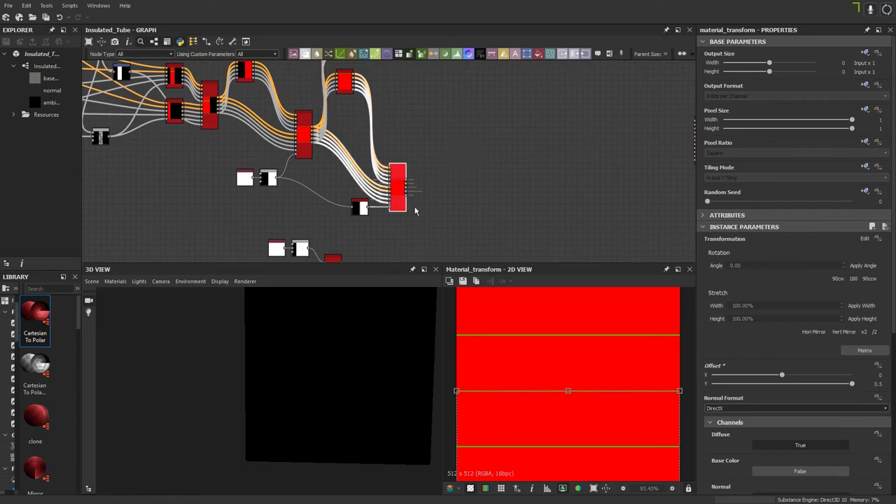
scroll(387, 192, "up", 2)
key("ctrl+d")
left_click_drag(393, 169, 515, 181)
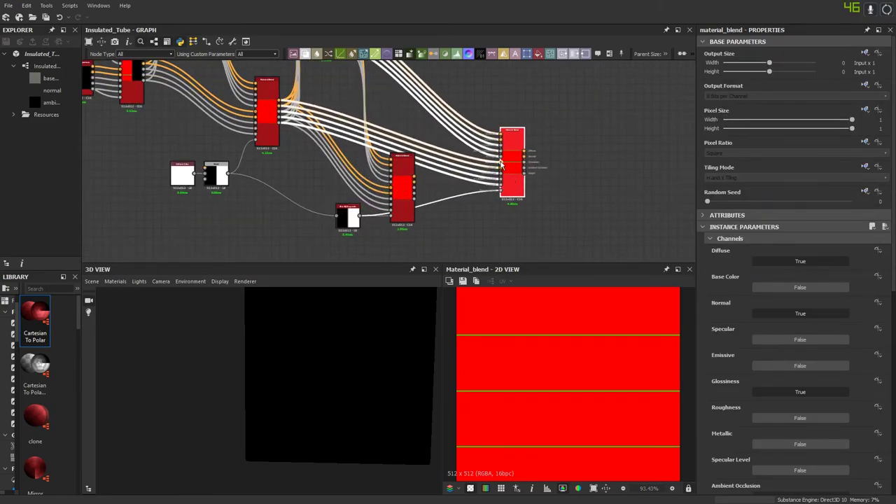
left_click_drag(493, 115, 474, 208)
key("Delete")
Step: Position the new Material Blend beside the previous one and connect the previous blend's outputs to its #1 material inputs
scroll(487, 184, "up", 2)
left_click_drag(527, 167, 485, 187)
left_click_drag(382, 173, 463, 175)
scroll(392, 136, "down", 3)
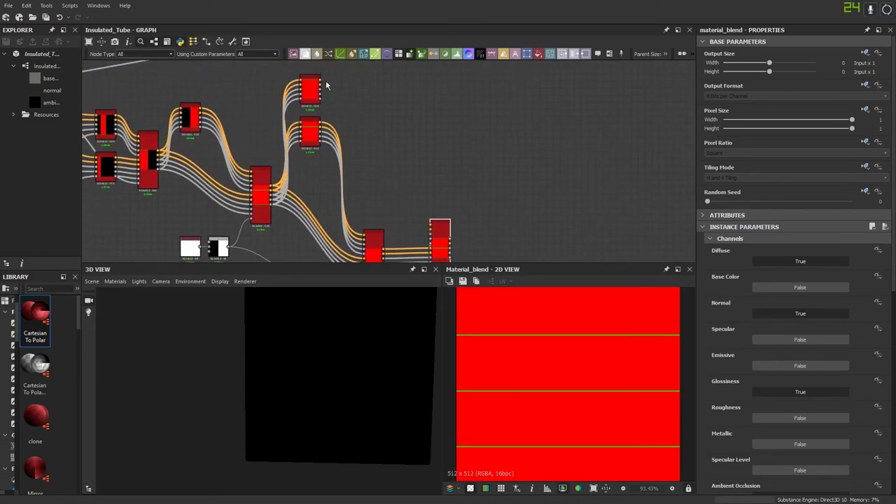
Step: Connect the uppermost Material Transform's outputs to the new Material Blend's #2 material inputs and preview the copied blur mask
left_click_drag(320, 81, 431, 224)
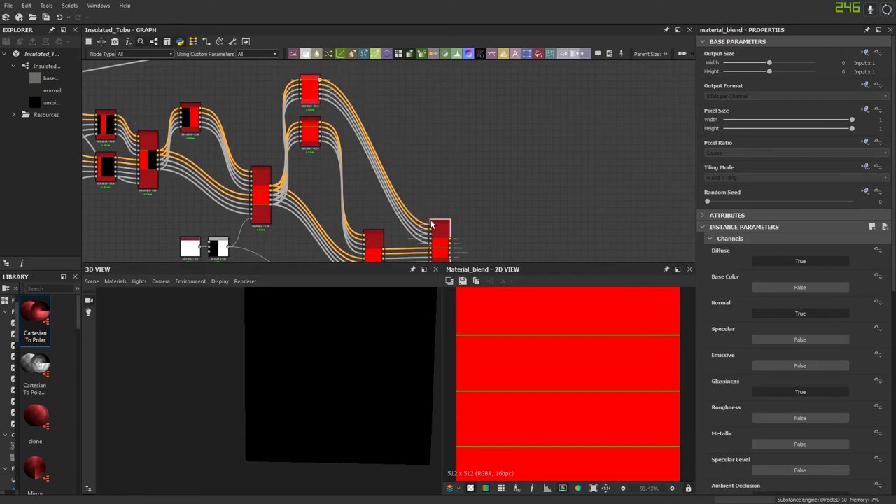
middle_click_drag(413, 205, 408, 93)
scroll(347, 200, "up", 1)
double_click(285, 250)
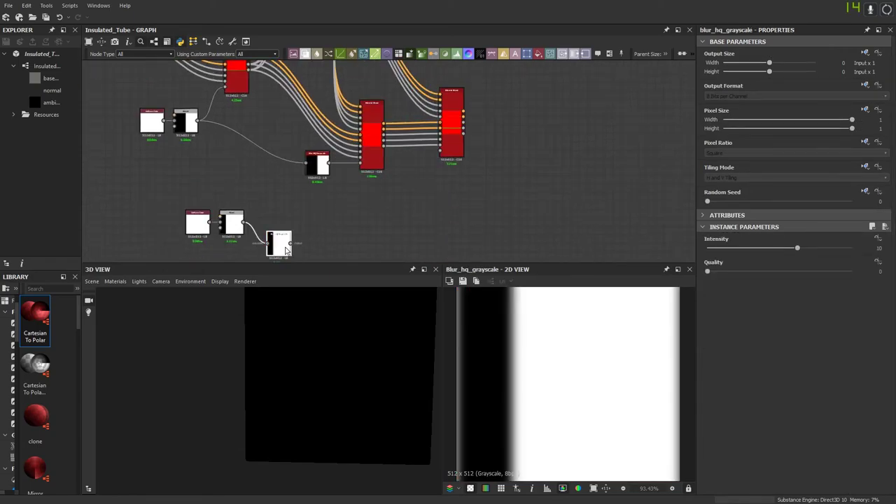
Step: Set the right cropping area of the Blend feeding the copied blur mask to 0.75
middle_click_drag(284, 250, 372, 226)
scroll(303, 218, "up", 3)
left_click(327, 197)
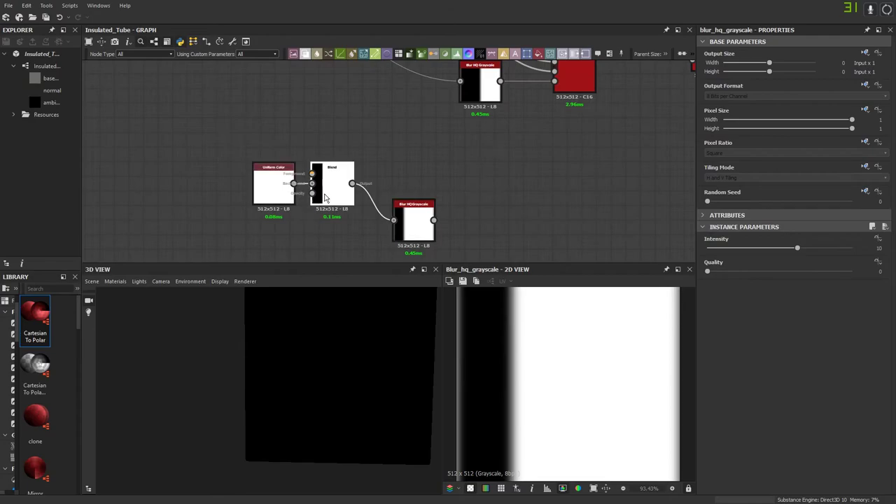
left_click(765, 317)
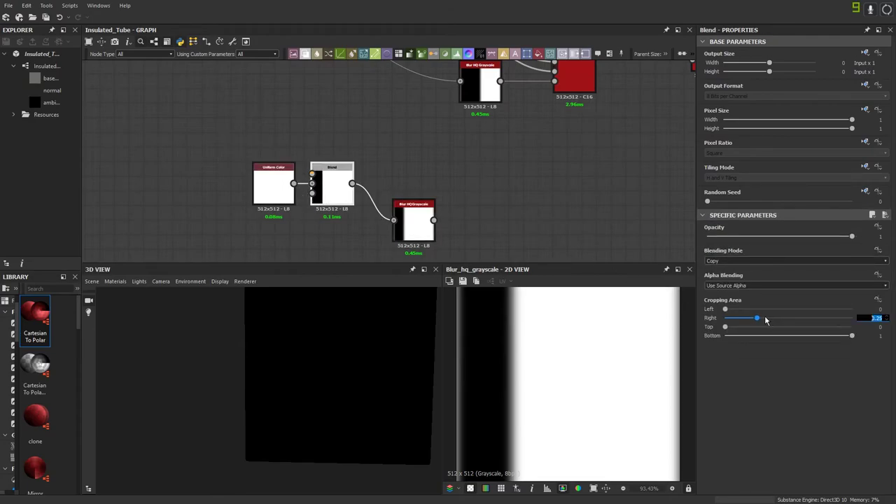
type(".75")
key("Return")
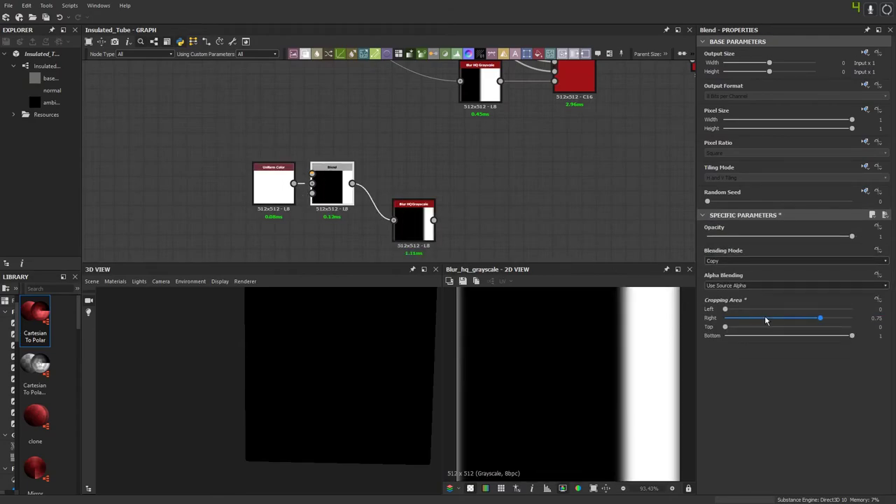
Step: Connect the copied Blur HQ Grayscale output to the new Material Blend's grayscale mask input
middle_click_drag(457, 175, 396, 218)
scroll(396, 218, "down", 2)
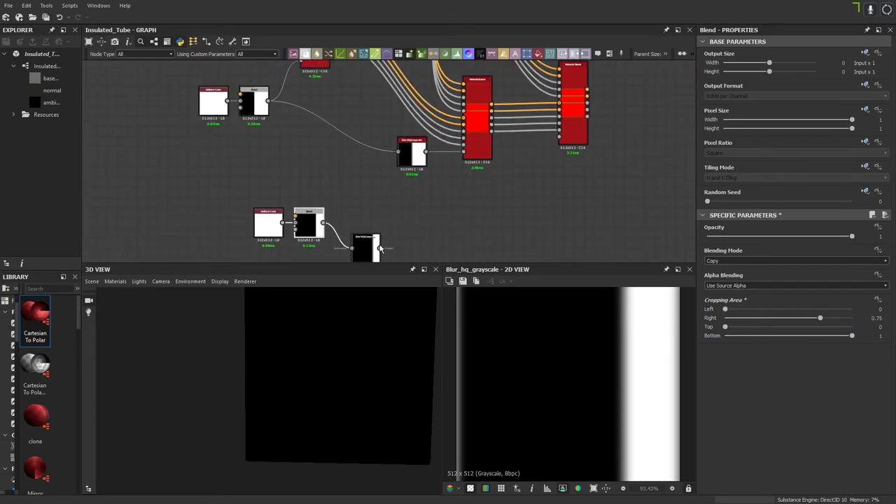
left_click_drag(378, 248, 427, 238)
left_click_drag(559, 145, 560, 144)
Step: Preview the new Material Blend's Diffuse and Normal outputs and inspect the normal pattern
middle_click_drag(516, 157, 418, 222)
left_click(473, 172)
double_click(483, 168)
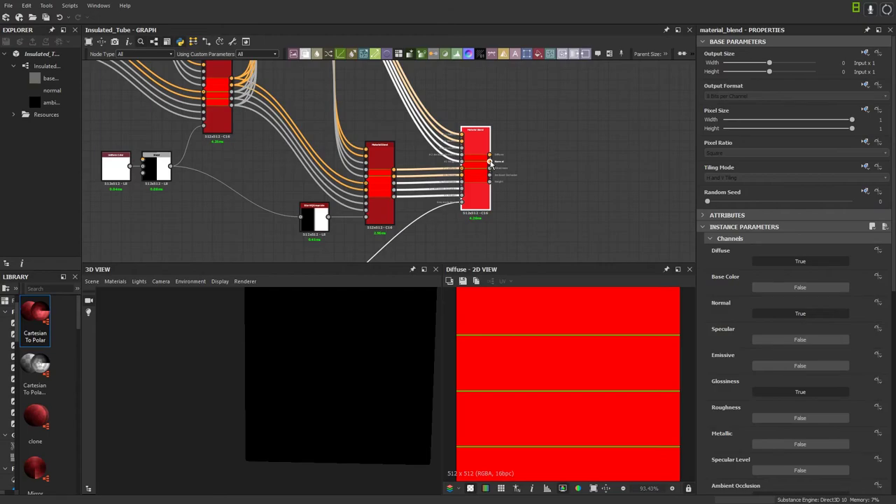
double_click(491, 163)
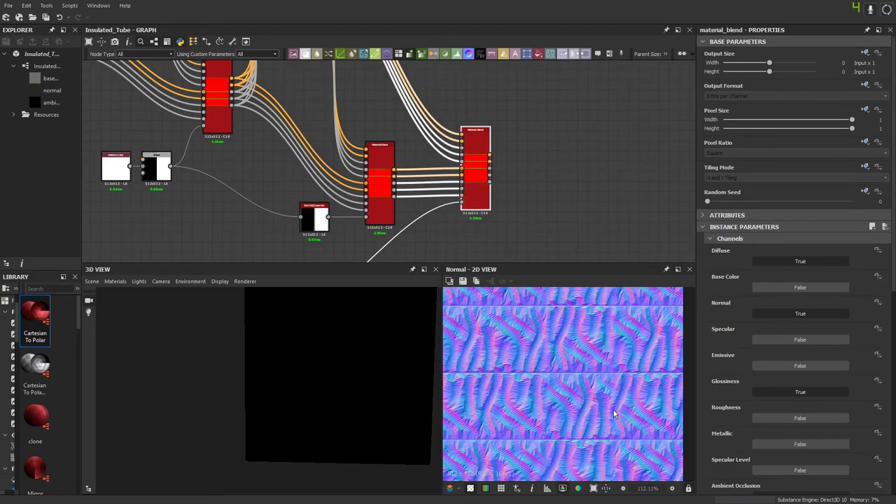
scroll(648, 422, "up", 1)
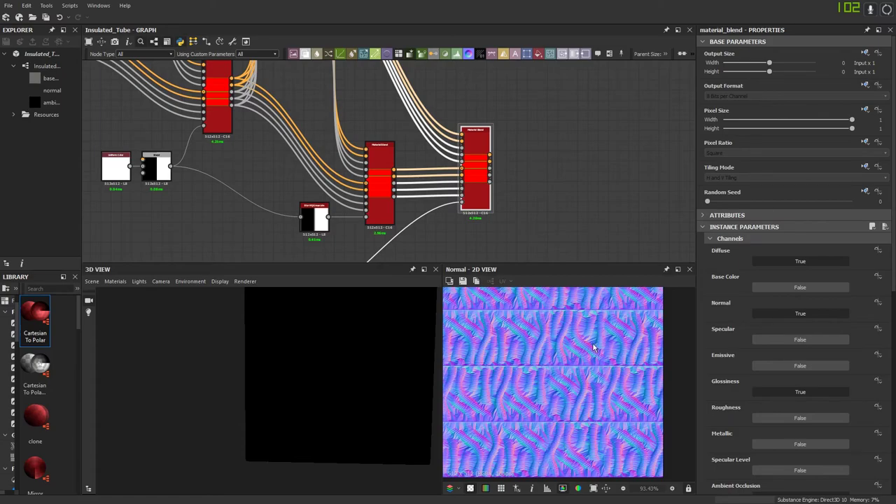
Step: Set the uppermost Material Transform's Y offset to -0.5 while checking its normal output
middle_click_drag(425, 95, 453, 213)
scroll(364, 114, "down", 1)
middle_click_drag(364, 114, 374, 140)
left_click(337, 99)
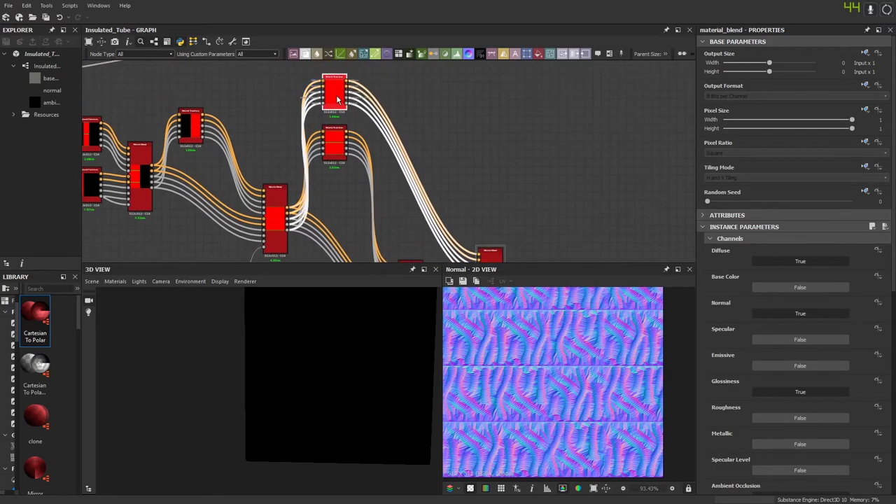
scroll(639, 431, "down", 5)
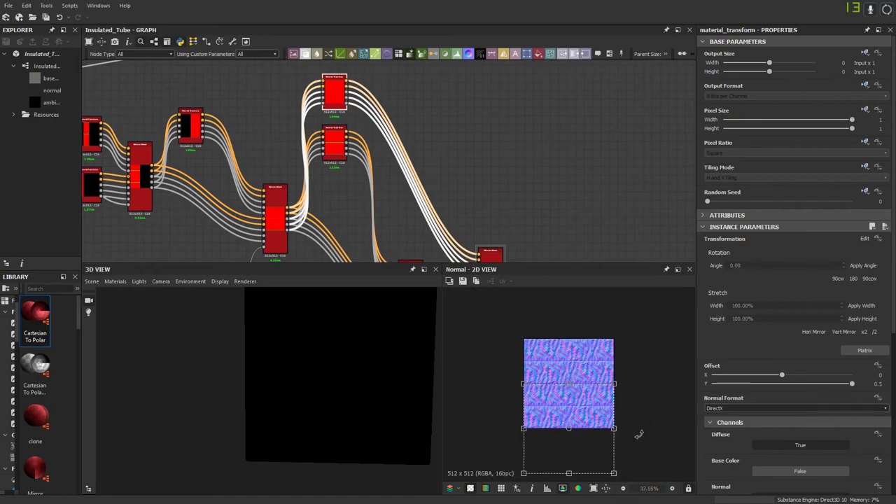
scroll(639, 434, "down", 1)
left_click_drag(614, 371, 500, 469, "shift")
scroll(575, 453, "up", 3)
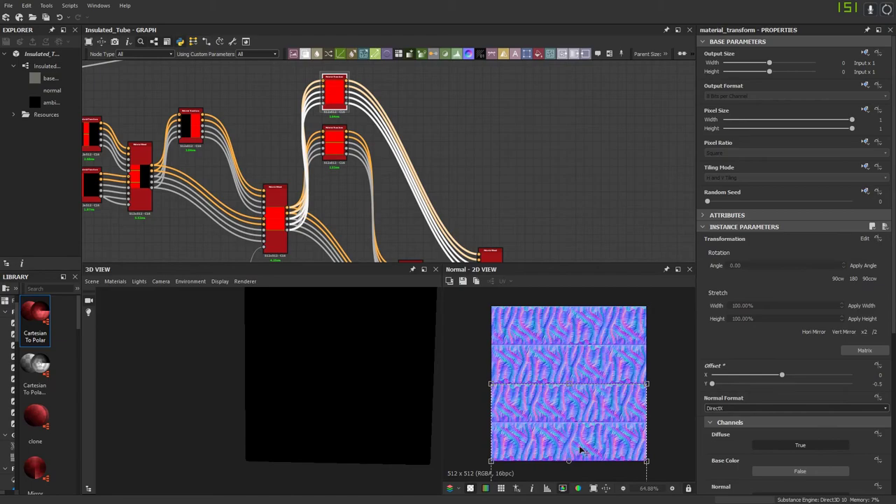
Step: Set the uppermost Material Transform's X offset to about -0.37 and check the shifted normal pattern
scroll(575, 398, "up", 2)
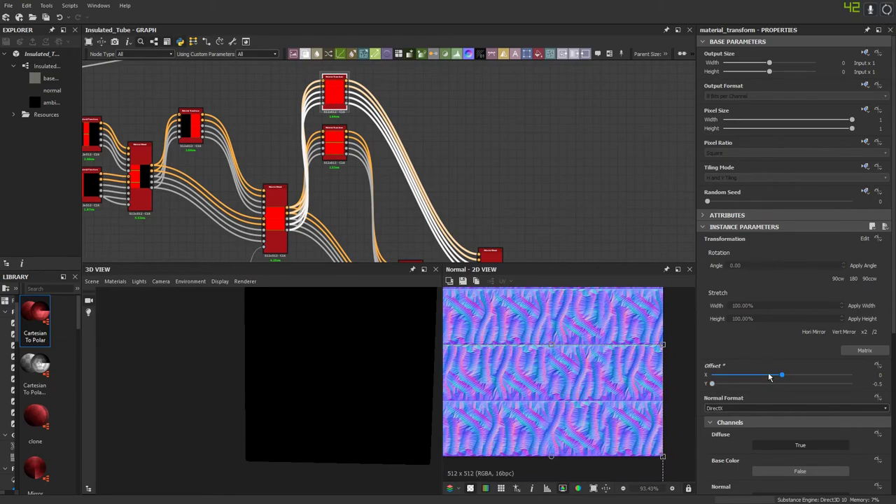
left_click_drag(781, 376, 731, 379)
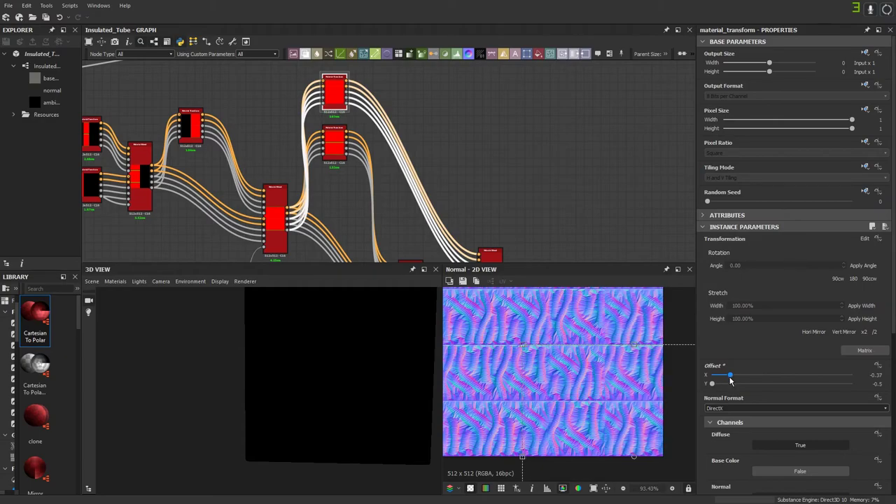
scroll(567, 406, "up", 1)
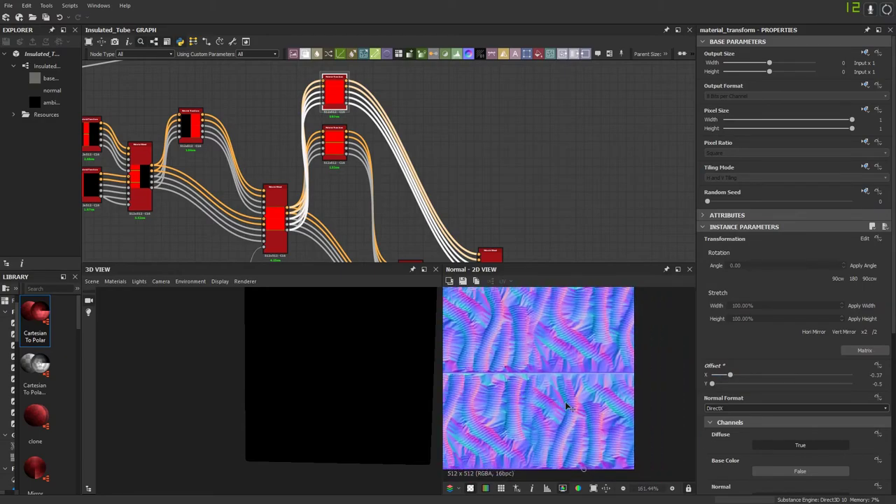
scroll(630, 442, "down", 2)
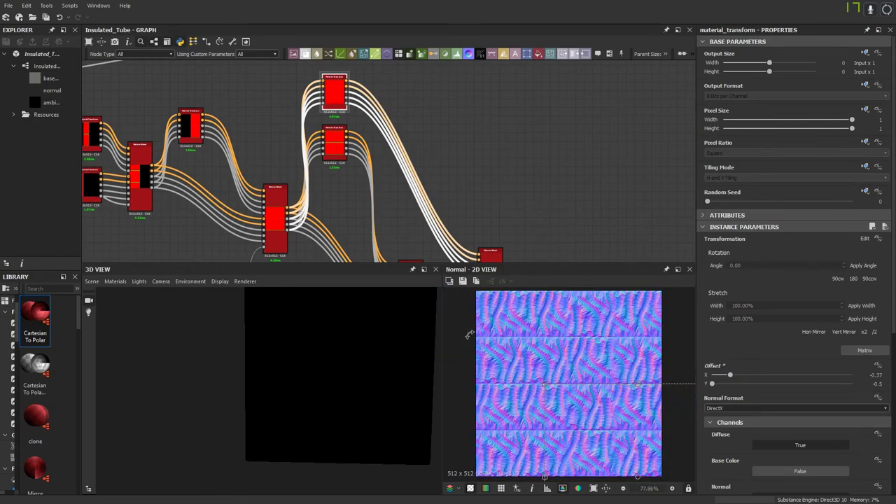
Step: Duplicate the lowest Uniform Color, Blend and Blur HQ Grayscale mask group and place the copy below the original
middle_click_drag(394, 166, 383, 127)
scroll(381, 96, "down", 3)
scroll(382, 129, "up", 3)
middle_click_drag(351, 221, 373, 152)
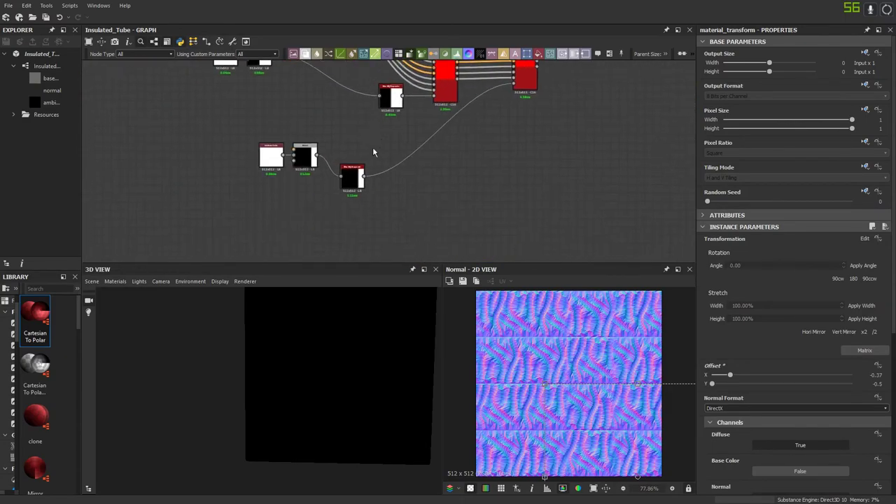
left_click_drag(372, 214, 270, 149)
key("ctrl+c")
key("ctrl+v")
middle_click_drag(389, 182, 372, 137)
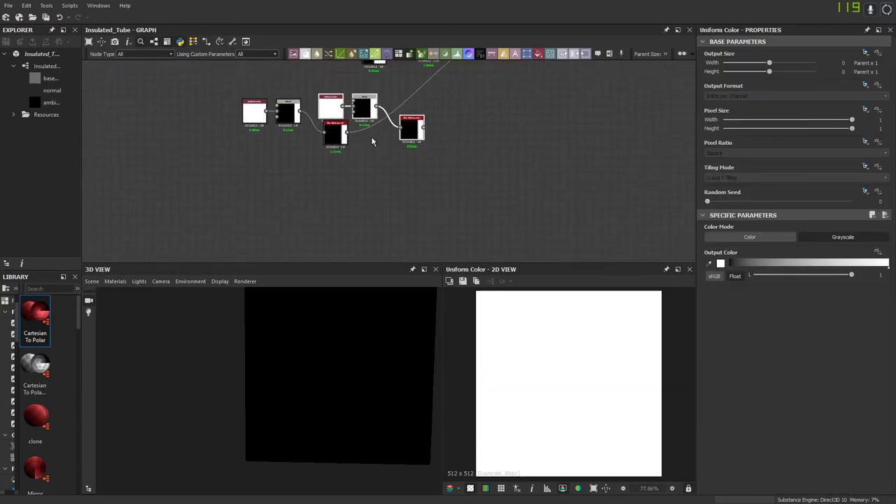
left_click_drag(371, 142, 419, 227)
Step: Try a right cropping area of 0.25 on the newly copied mask Blend
scroll(424, 227, "up", 3)
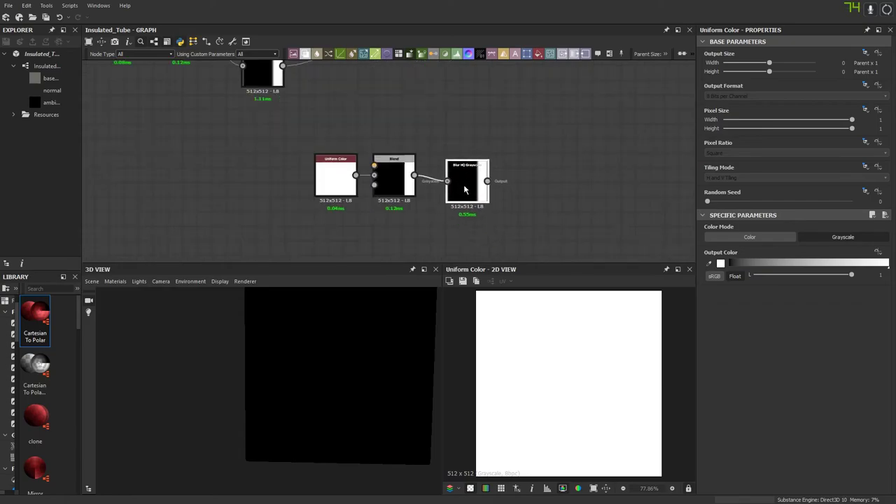
double_click(393, 181)
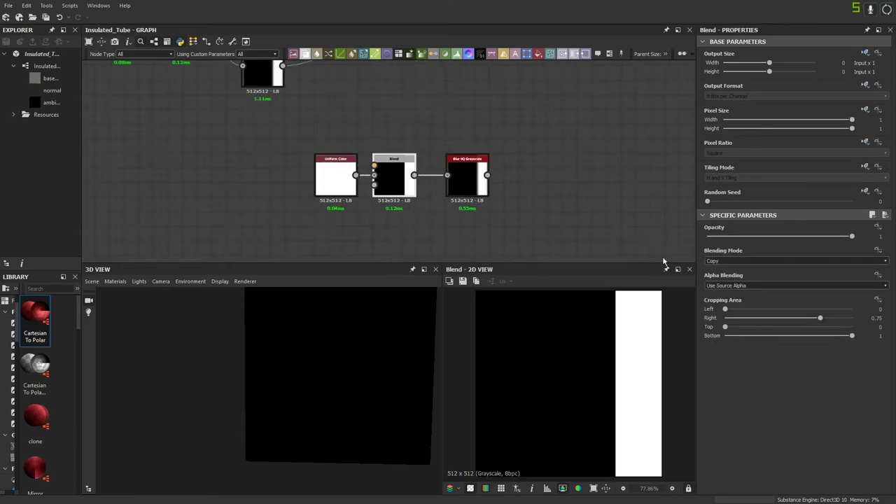
double_click(787, 318)
type(".25")
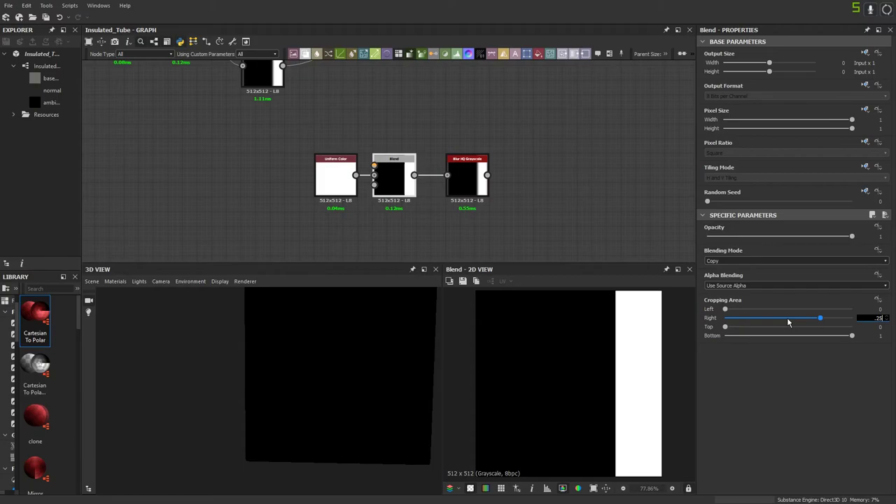
key("Return")
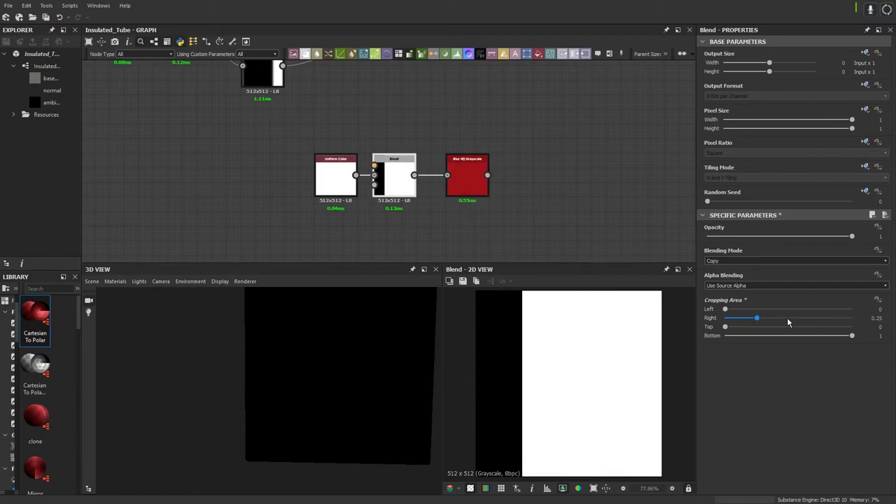
Step: Set the copied mask Blend's cropping area to 0.25 left and 1 right, and move its blur node closer
key("ctrl+z")
double_click(727, 310)
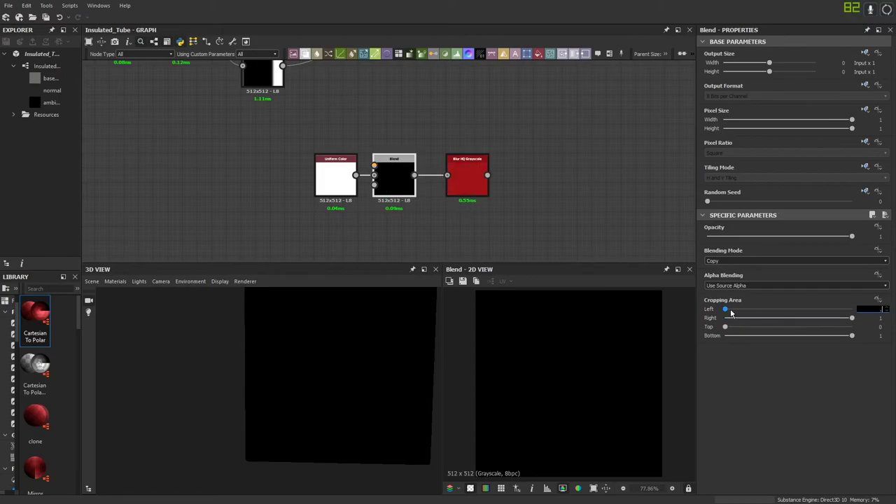
type(".25")
key("Return")
left_click_drag(474, 179, 460, 179)
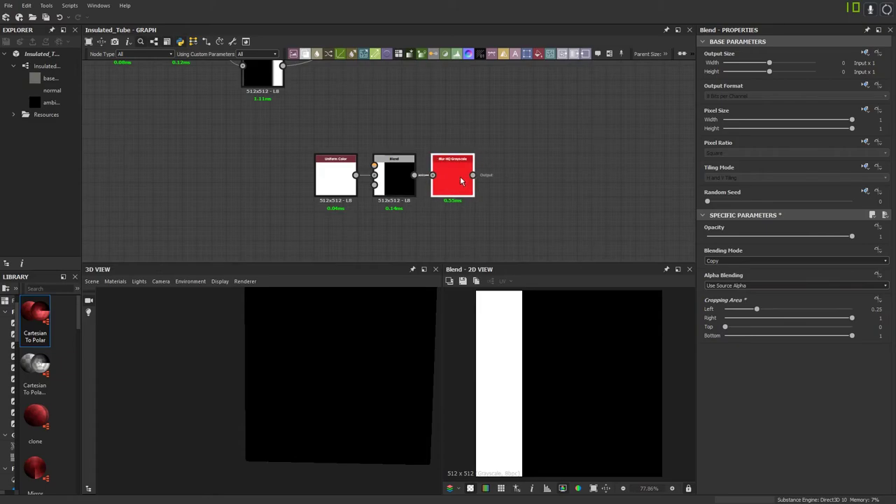
Step: Duplicate the last Material Blend, place the copy after it and delete the copy's incoming connections
scroll(513, 195, "down", 5)
middle_click_drag(506, 138, 426, 224)
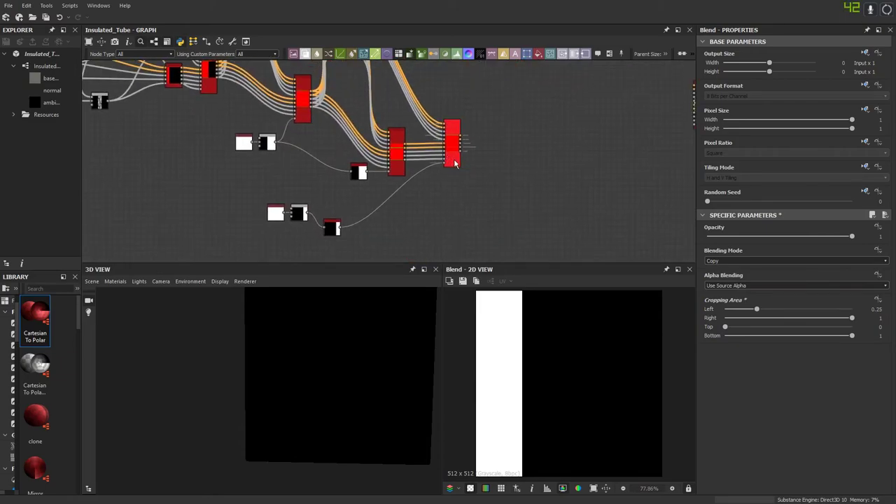
left_click(458, 161)
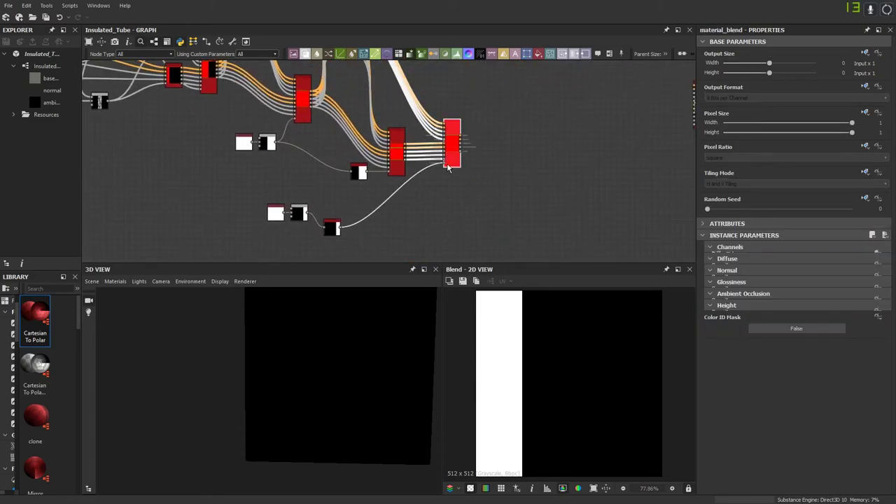
scroll(461, 181, "up", 2)
left_click_drag(453, 180, 576, 179)
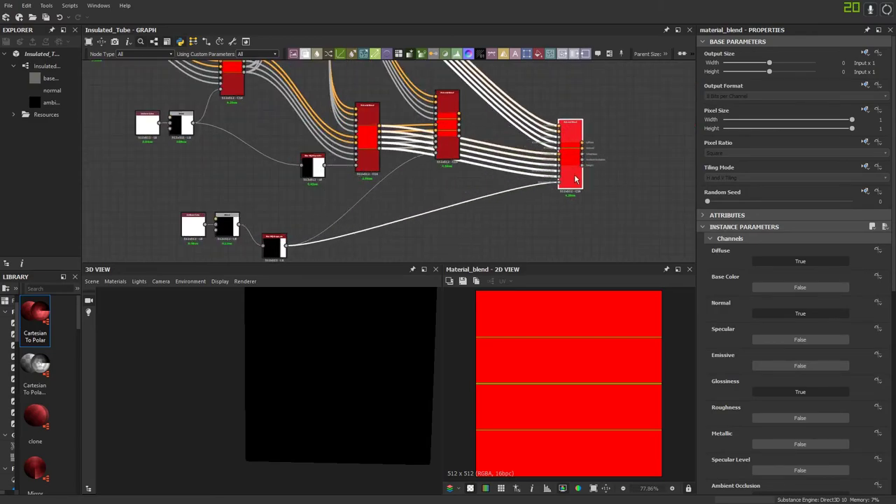
left_click_drag(545, 99, 502, 225)
key("Delete")
Step: Move the copied Material Blend closer to the previous one and connect the previous blend's outputs to its #1 material inputs
left_click_drag(571, 174, 538, 141)
scroll(494, 140, "up", 1)
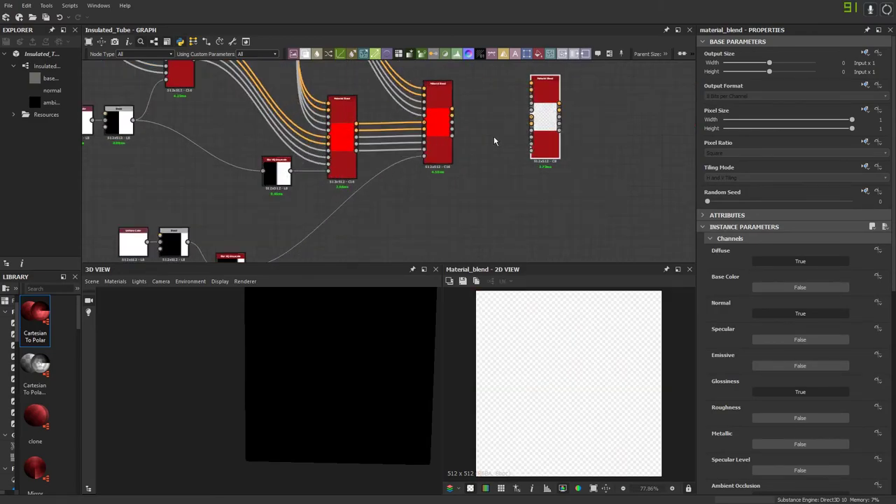
scroll(495, 141, "up", 1)
left_click_drag(386, 149, 496, 161)
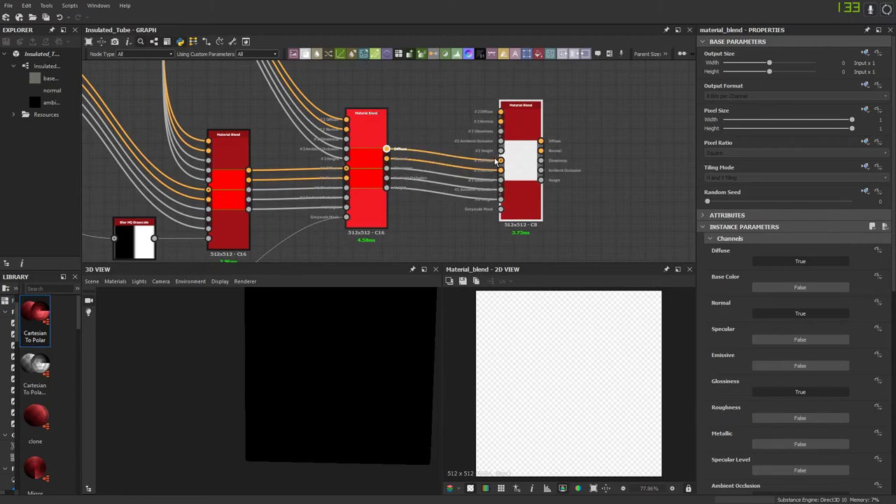
Step: Duplicate the uppermost Material Transform and place the copy directly above it
scroll(448, 128, "down", 3)
middle_click_drag(406, 112, 443, 211)
scroll(349, 107, "up", 1)
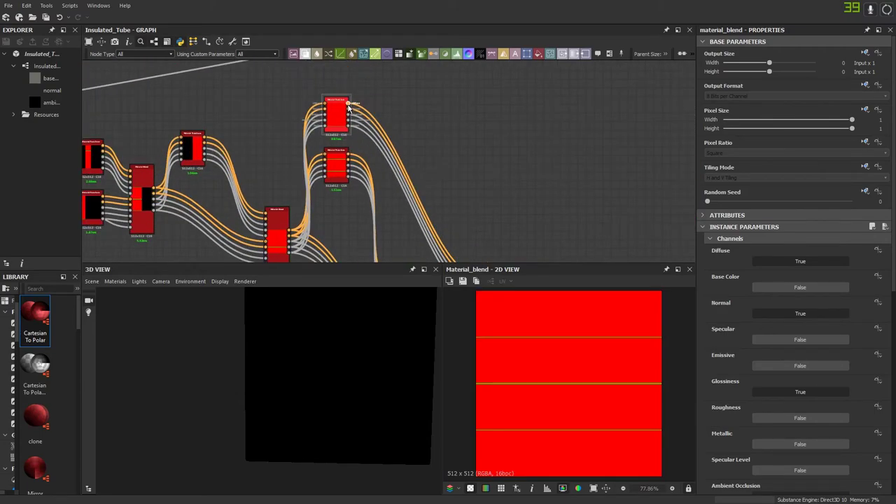
left_click(339, 124)
middle_click_drag(339, 125, 348, 176)
key("ctrl+d")
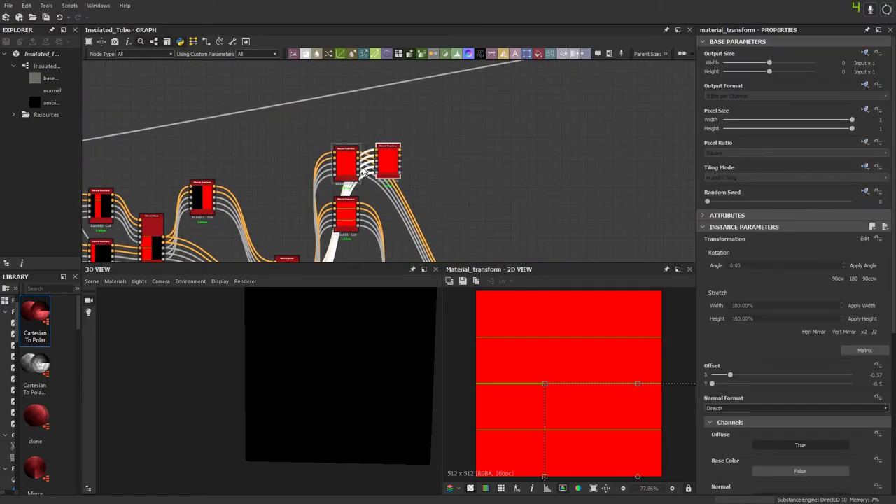
left_click_drag(387, 163, 346, 115)
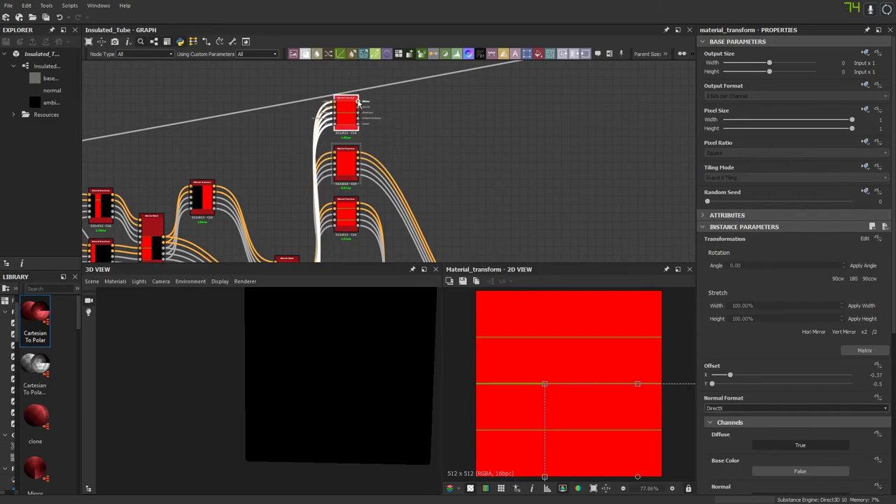
Step: Connect the copied Material Transform to the last Material Blend's #2 inputs and the newest blur mask to its grayscale mask input
left_click(359, 103)
middle_click_drag(492, 207, 380, 79)
left_click(466, 195)
middle_click_drag(457, 205, 385, 178)
key("ctrl+v")
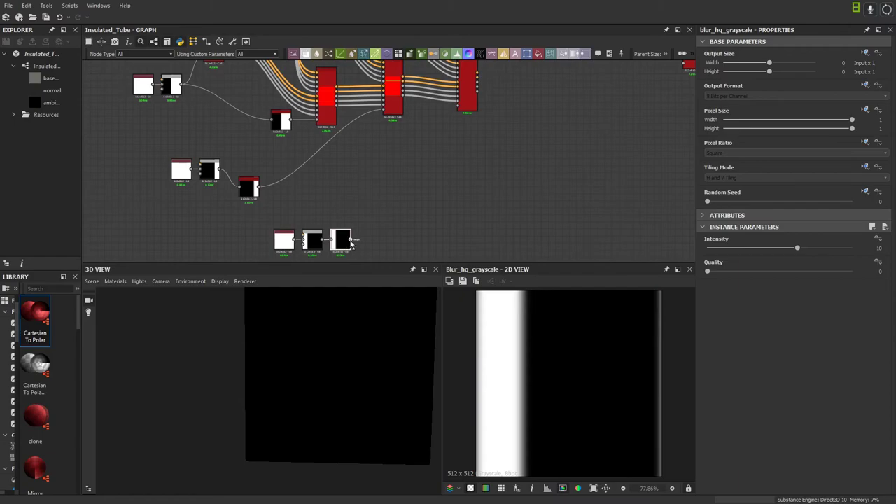
left_click_drag(352, 242, 468, 98)
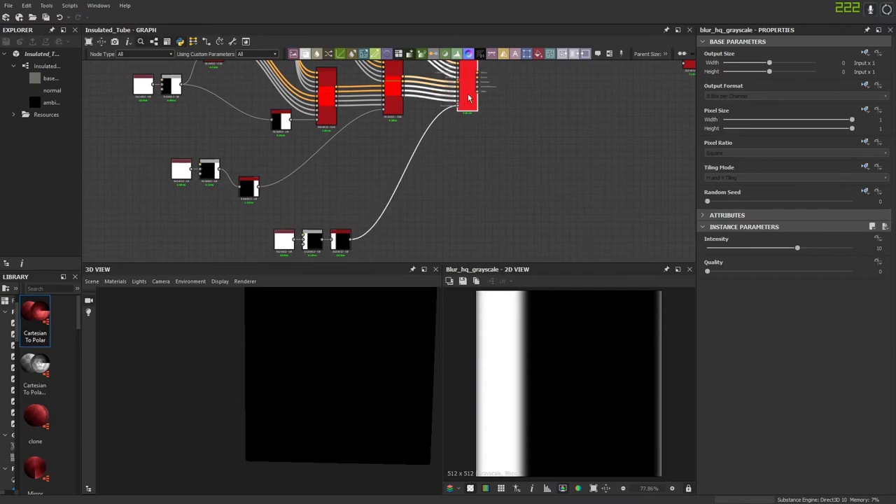
Step: Preview the last Material Blend's Normal output in the 2D view
double_click(469, 98)
scroll(472, 74, "up", 4)
double_click(481, 82)
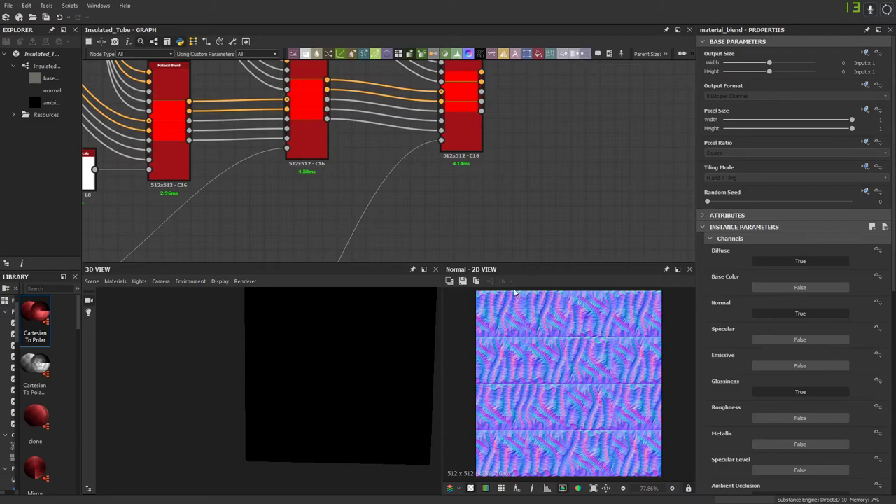
Step: Select the uppermost Material Transform and set its Offset Y to 0
middle_click_drag(341, 80, 430, 198)
scroll(429, 198, "down", 2)
middle_click_drag(326, 124, 351, 191)
scroll(351, 192, "down", 2)
middle_click_drag(274, 85, 281, 112)
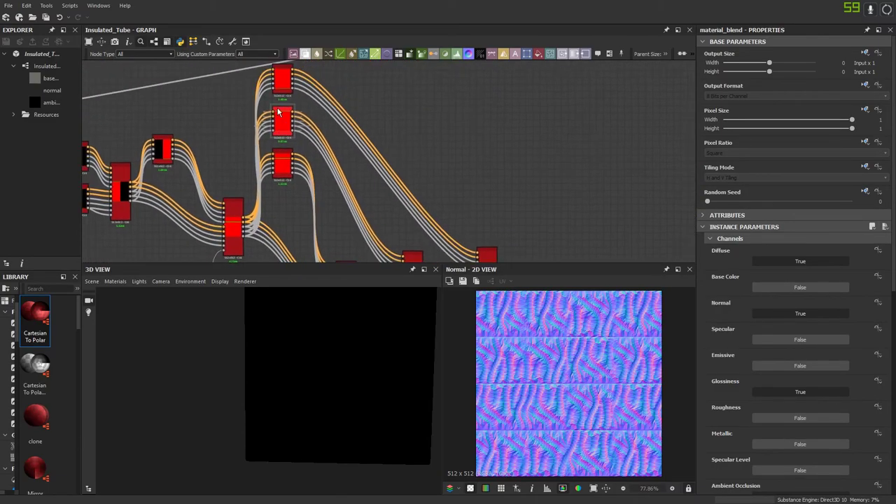
left_click(280, 86)
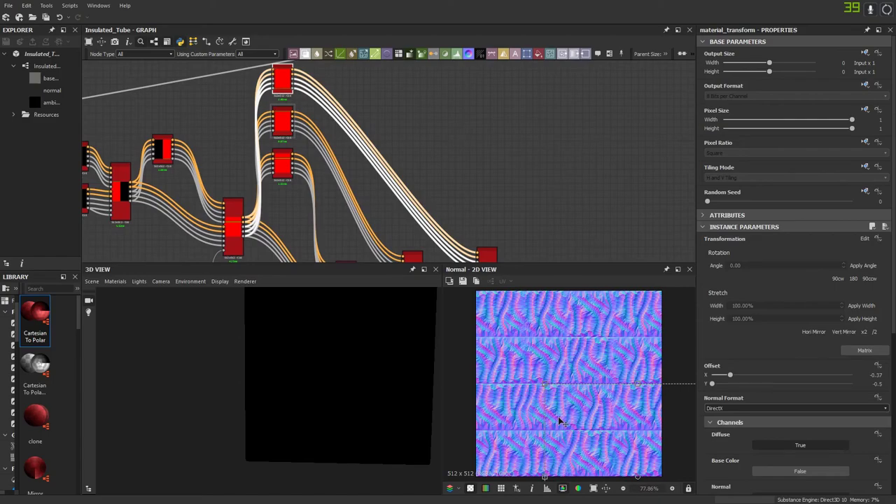
left_click_drag(558, 416, 560, 388)
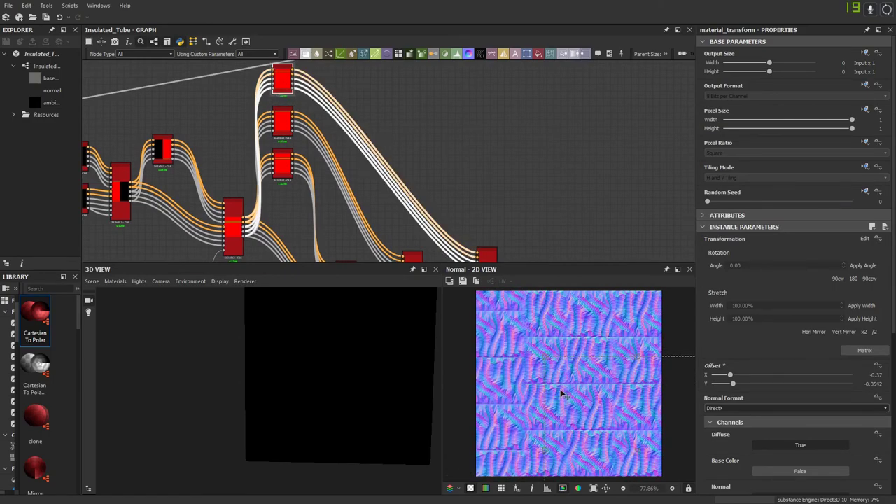
double_click(731, 385)
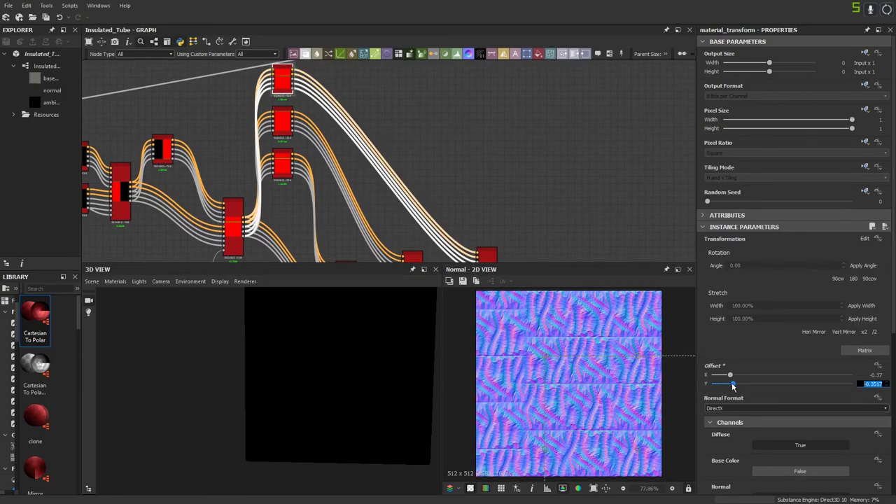
type("0")
key("Return")
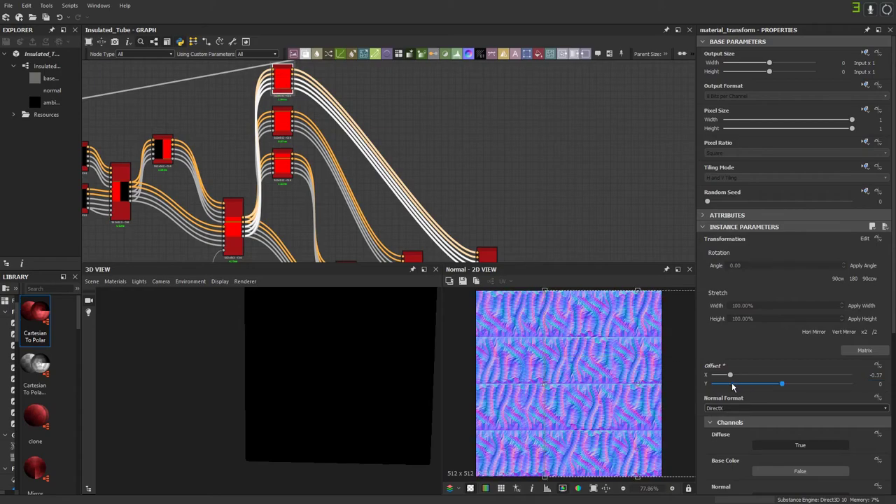
Step: Try an Offset X of -0.5 on the uppermost Material Transform and inspect the normal map's tiling
left_click_drag(730, 376, 692, 398)
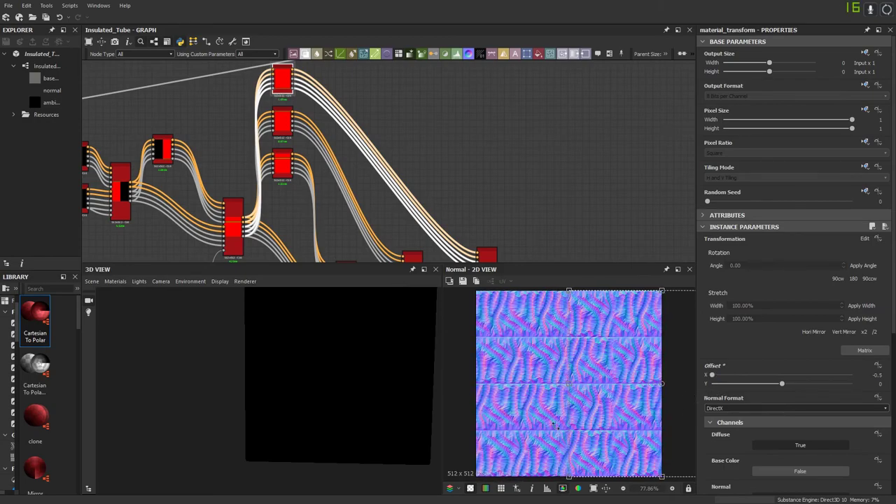
scroll(556, 420, "down", 1)
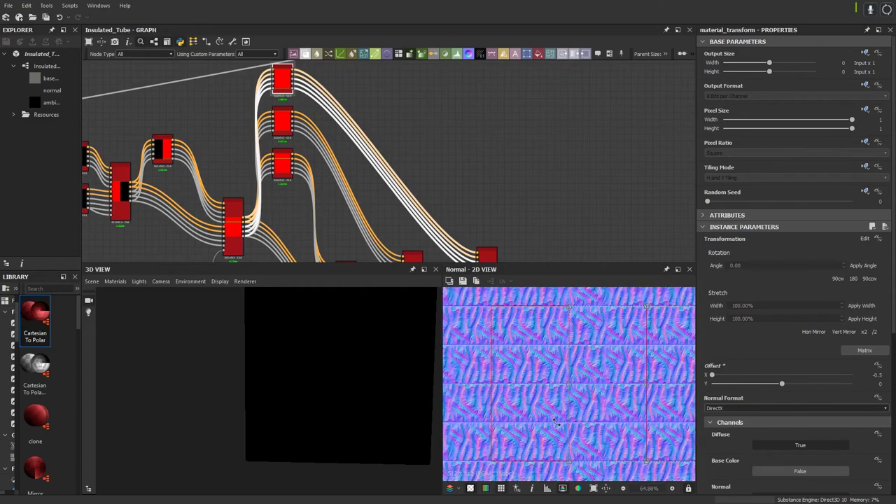
scroll(556, 420, "up", 1)
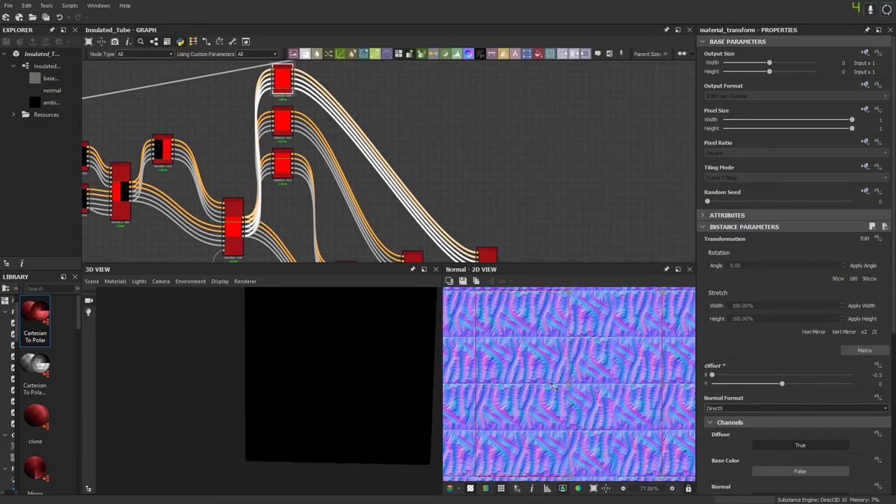
key("space")
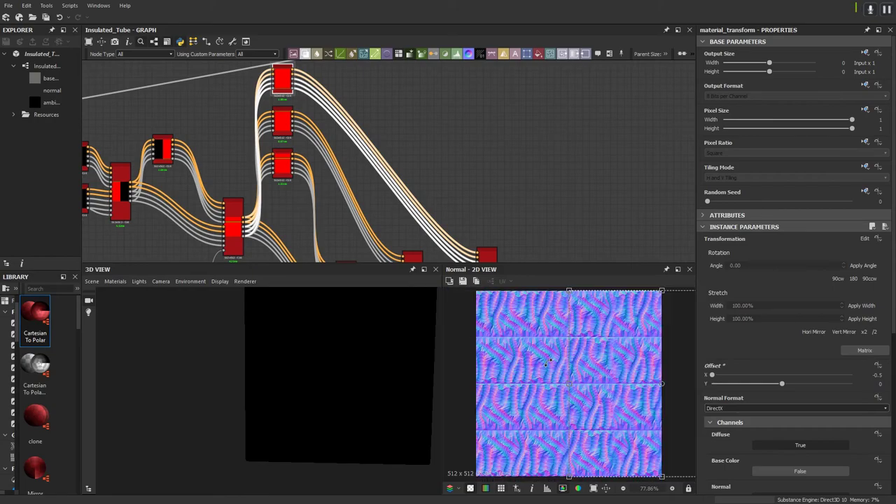
scroll(550, 359, "up", 1)
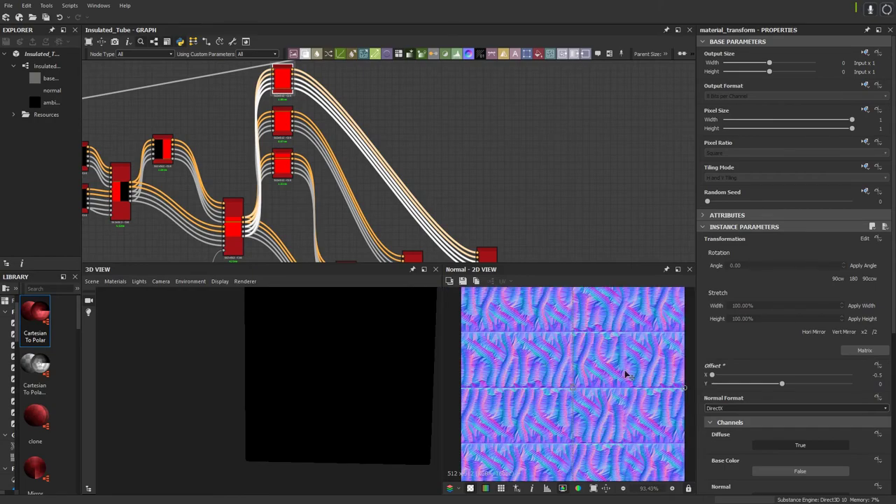
scroll(521, 366, "down", 1)
scroll(518, 371, "up", 1)
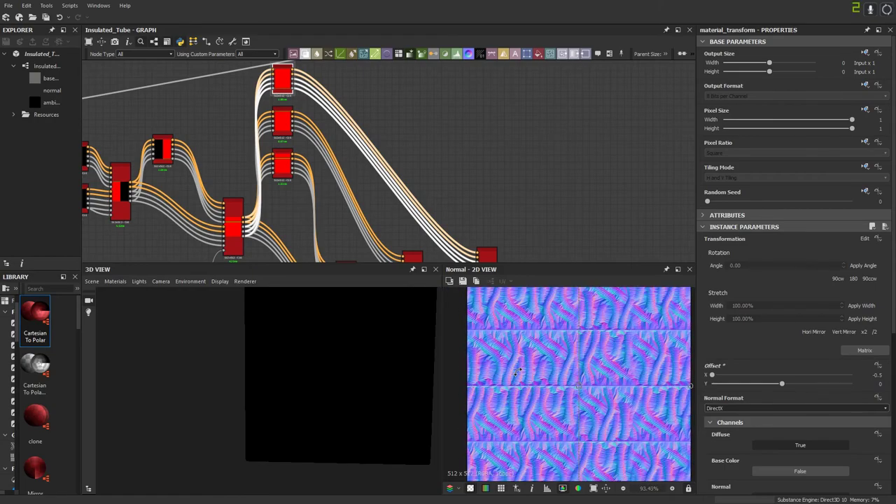
scroll(515, 374, "down", 1)
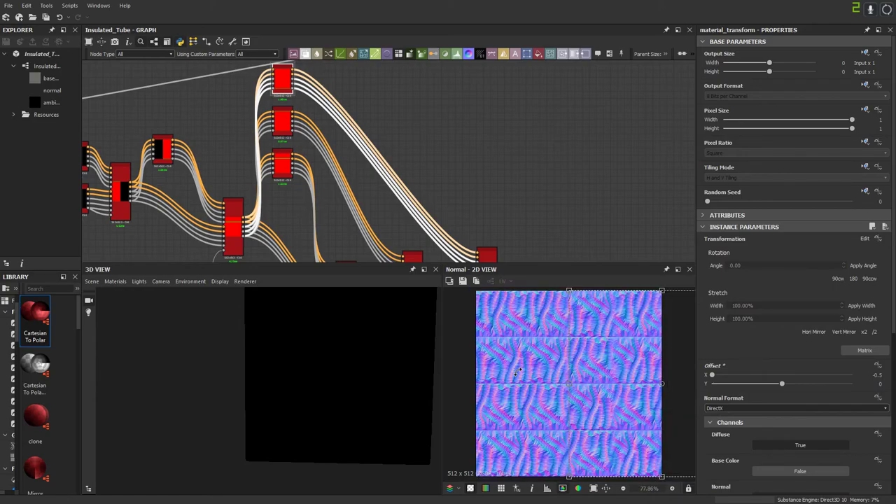
scroll(511, 369, "up", 1)
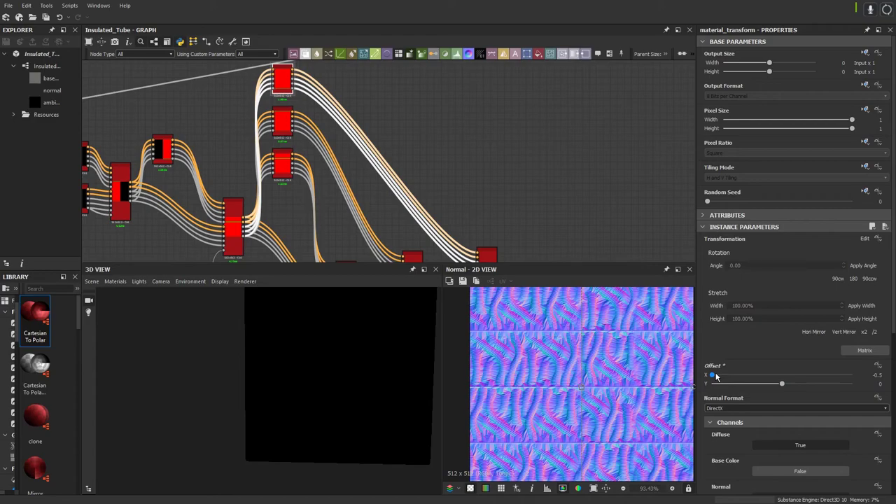
Step: Set the uppermost Material Transform's Offset X to -0.37 and Offset Y to 0.25
left_click_drag(714, 376, 730, 376)
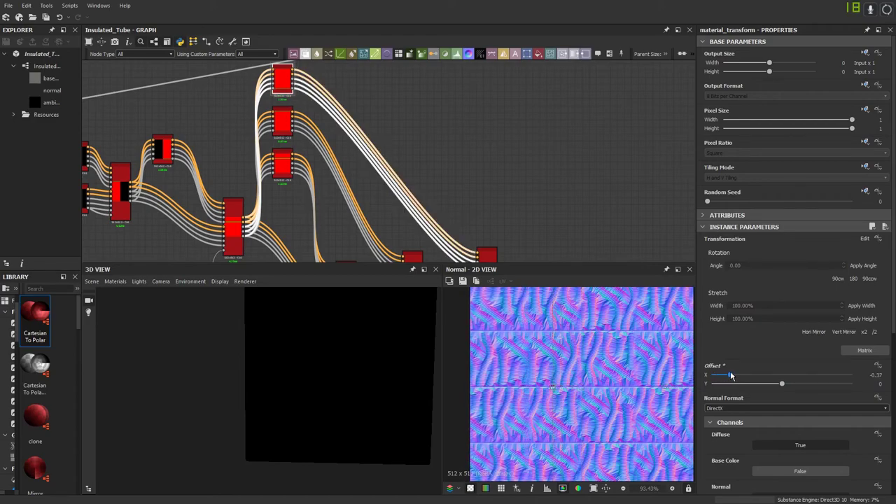
left_click(763, 385)
key("Return")
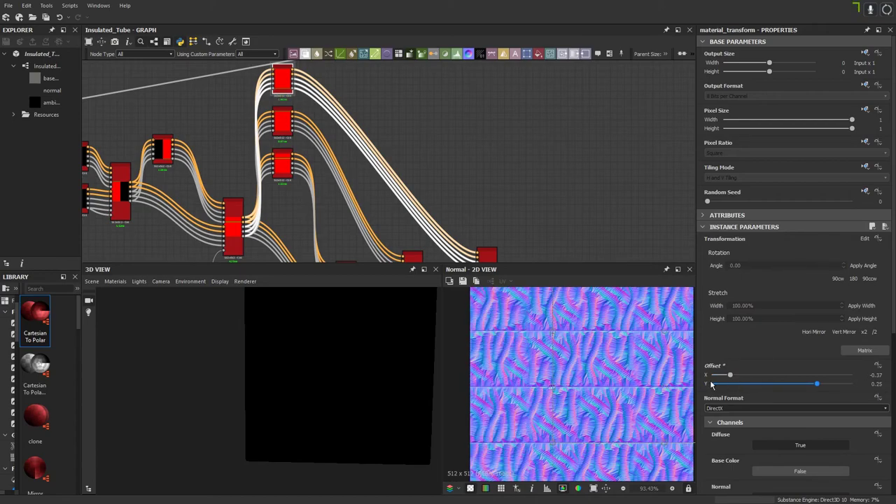
scroll(583, 355, "down", 1)
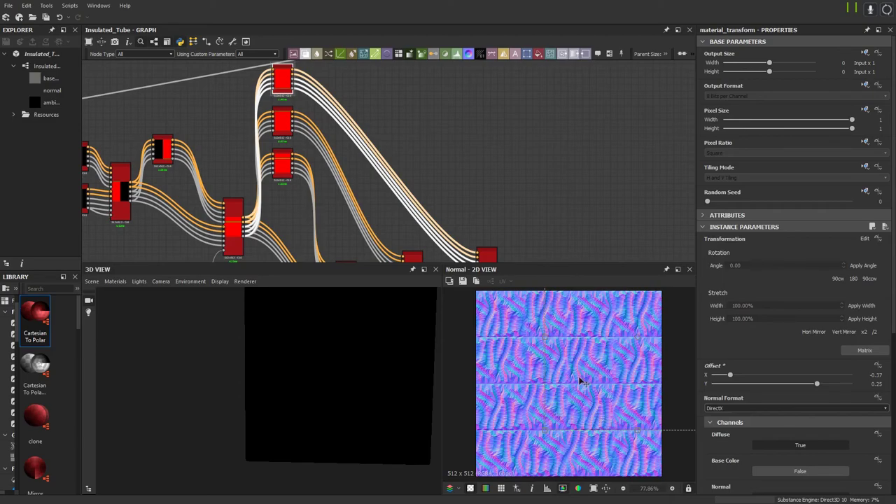
Step: Try to rotate the uppermost Material Transform's pattern by 180° in the 2D view
scroll(514, 361, "down", 4)
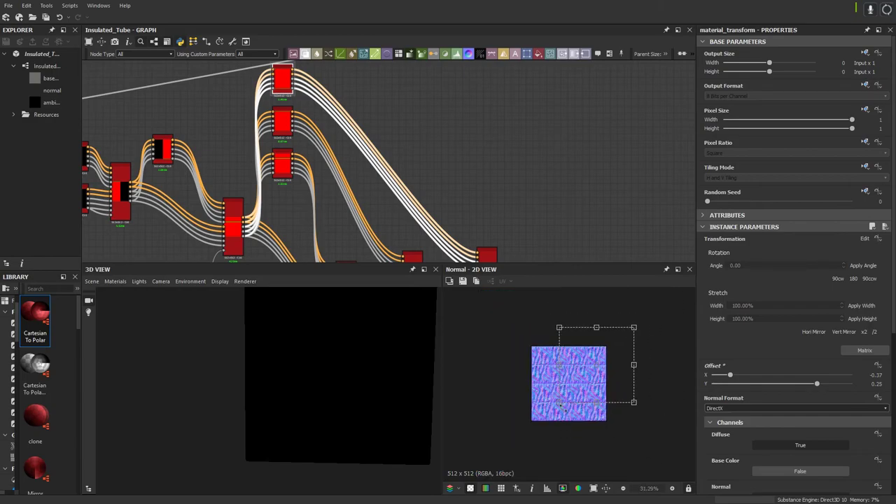
left_click_drag(646, 422, 467, 273)
scroll(530, 381, "up", 3)
scroll(538, 391, "up", 1)
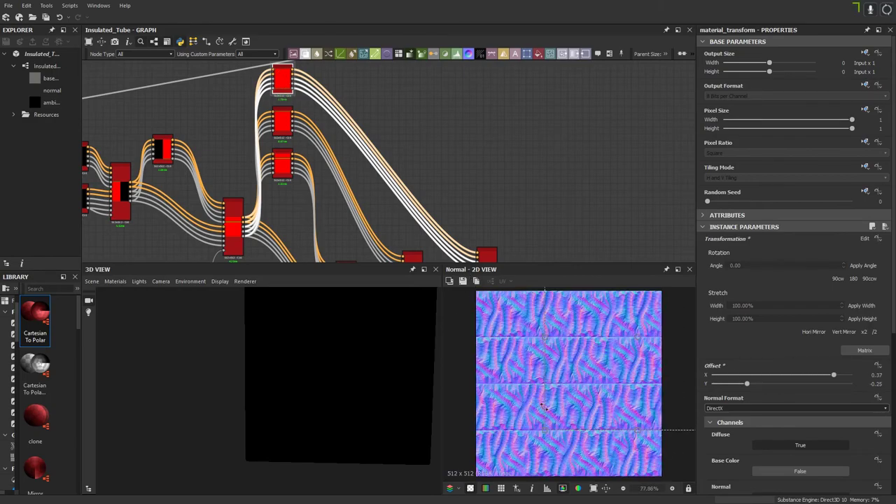
scroll(548, 427, "up", 1)
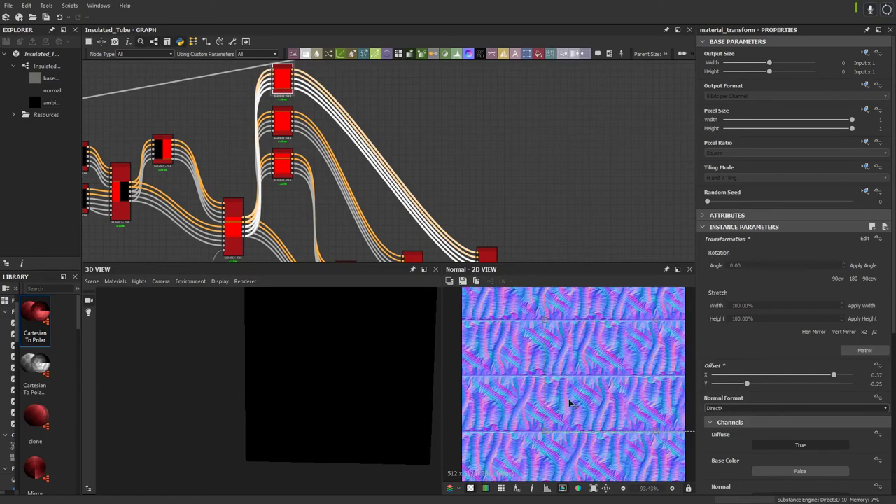
scroll(519, 406, "down", 4)
left_click_drag(552, 428, 627, 196, "shift")
key("ctrl+z")
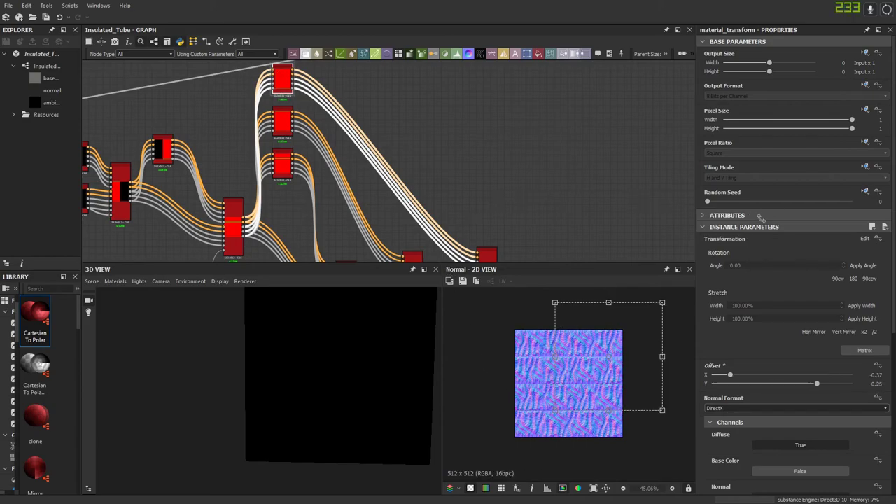
scroll(548, 357, "up", 3)
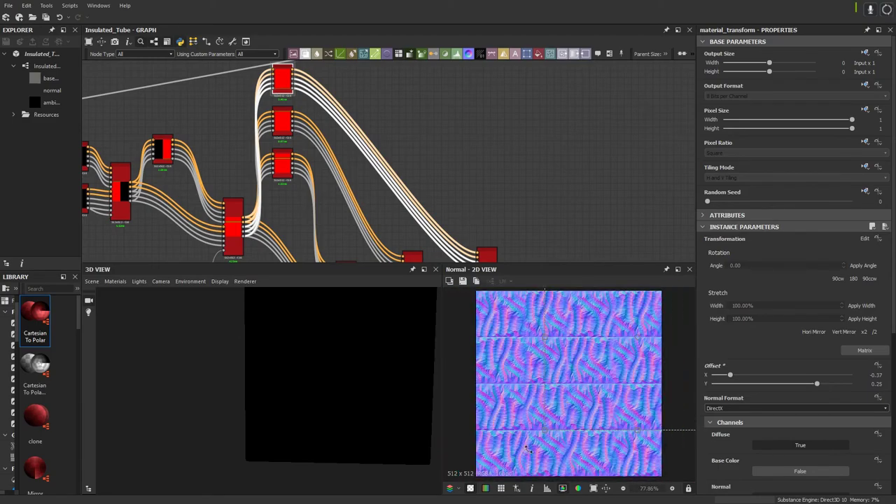
Step: Examine the half-split Blend mask and the first Material Blend in the chain that uses it
middle_click_drag(371, 210, 406, 187)
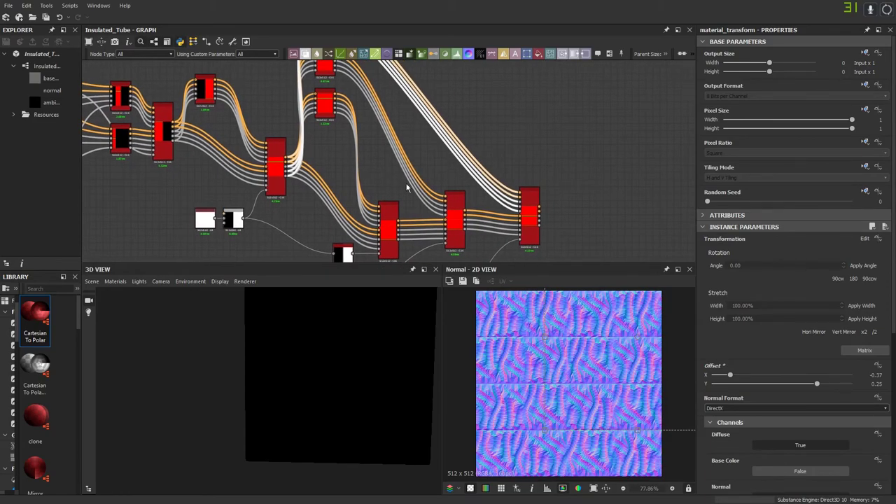
middle_click_drag(445, 249, 428, 203)
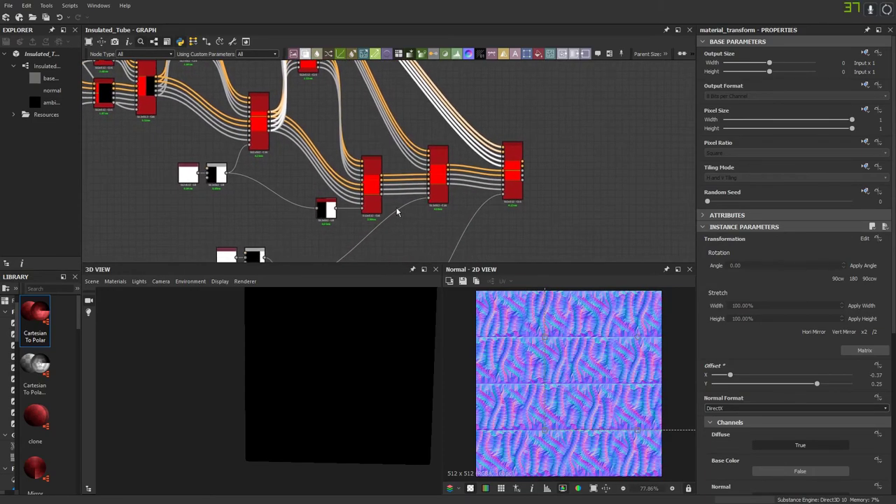
middle_click_drag(219, 127, 408, 174)
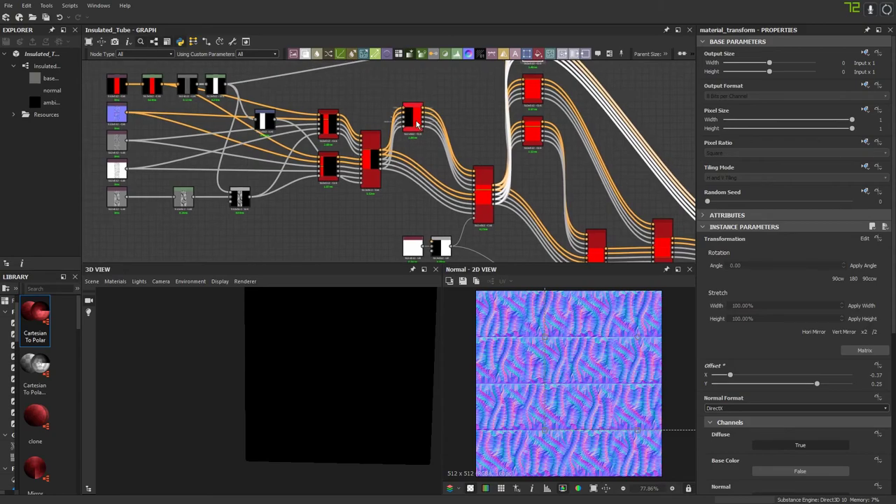
middle_click_drag(484, 194, 349, 151)
scroll(298, 222, "up", 5)
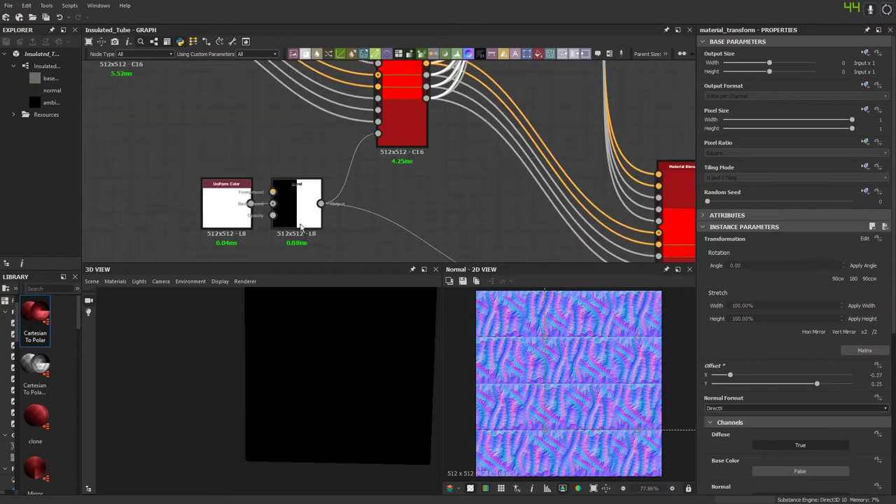
scroll(300, 224, "up", 2)
left_click(299, 222)
scroll(335, 189, "down", 6)
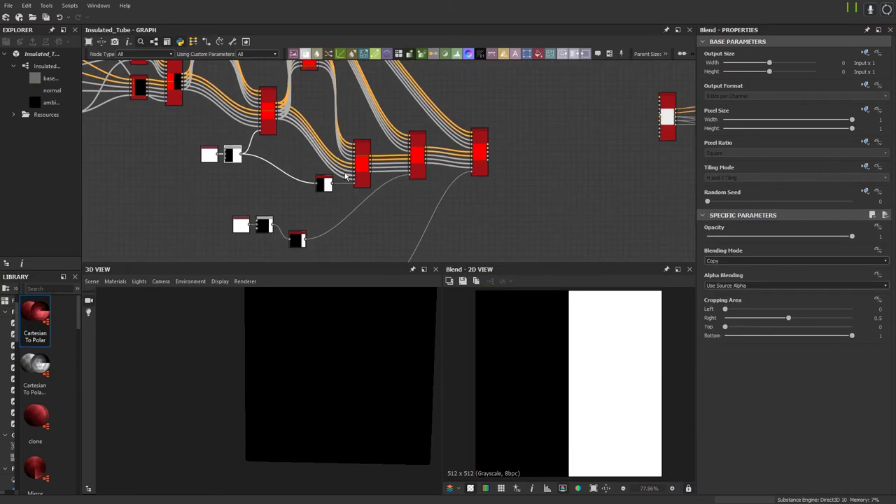
double_click(362, 164)
scroll(324, 108, "up", 1)
middle_click_drag(324, 108, 341, 167)
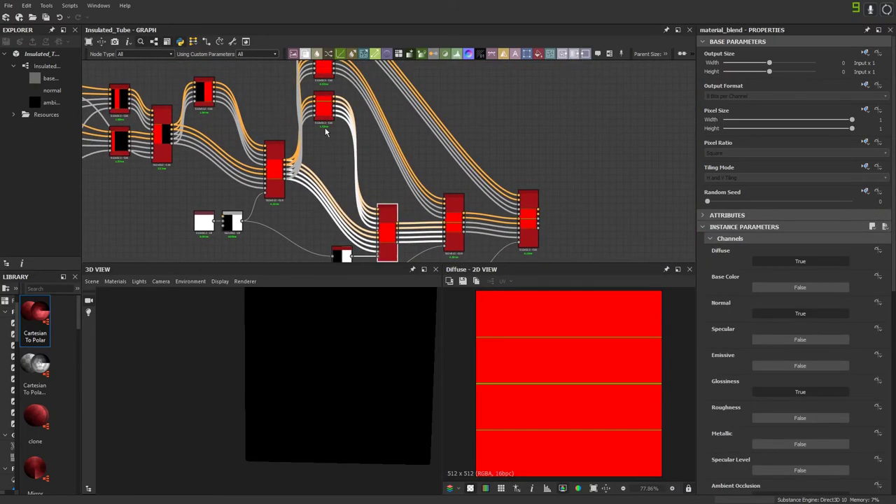
Step: Set the lowest stacked Material Transform's Offset X to 0.08 and preview the last Material Blend's Normal output in the 2D view
left_click(325, 117)
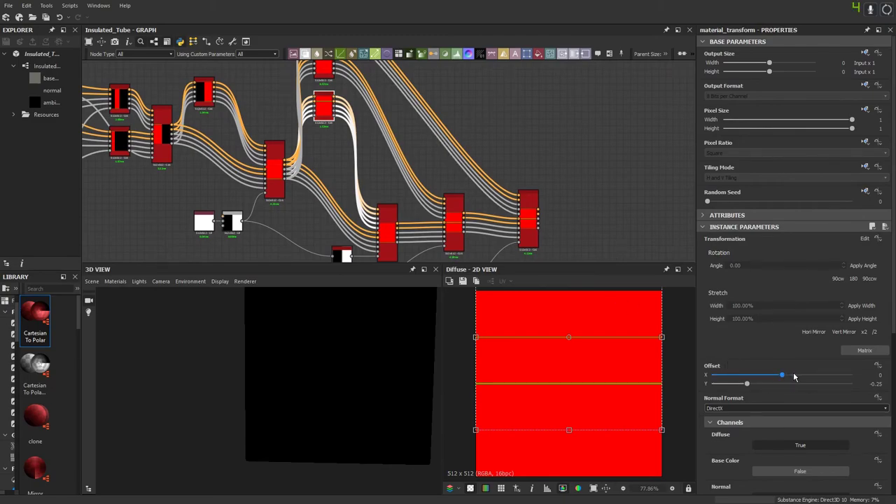
left_click_drag(783, 376, 785, 380)
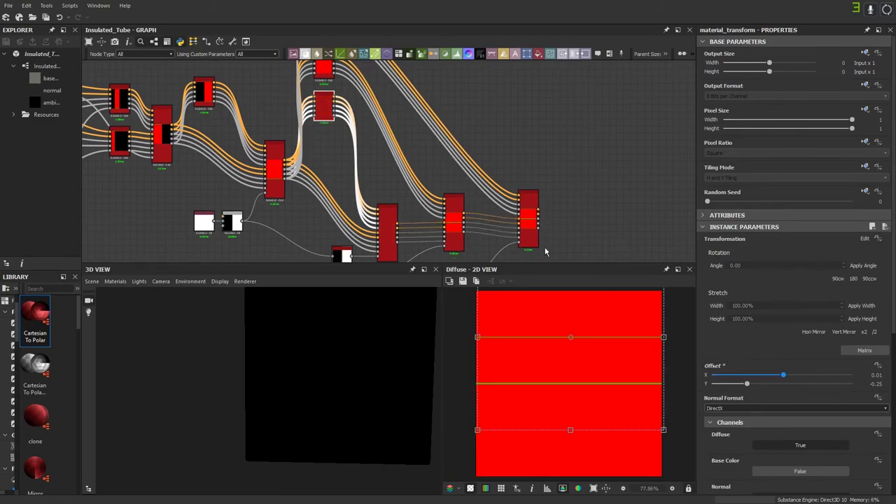
scroll(543, 241, "up", 4)
left_click(537, 192)
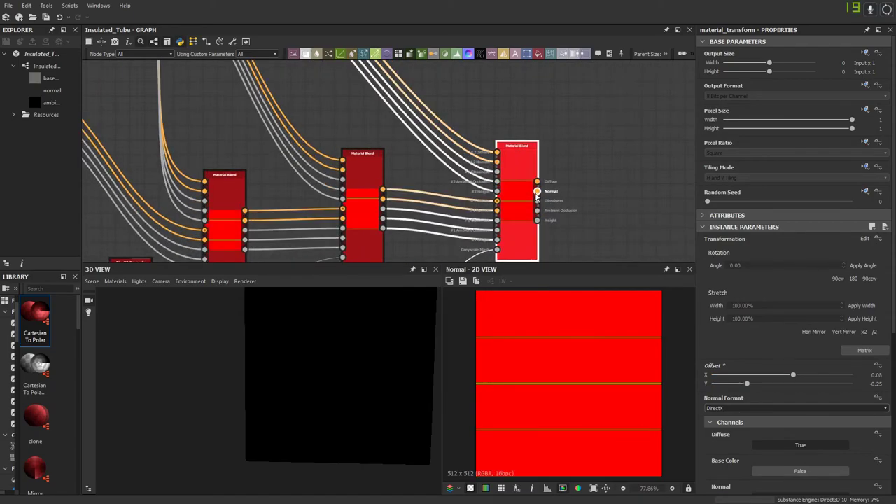
scroll(548, 356, "down", 1)
scroll(550, 368, "up", 2)
scroll(322, 142, "down", 1)
Step: Set the Offset X of the lowest stacked Material Transform to 0.17 and check the pattern's repetition
middle_click_drag(315, 137, 439, 192)
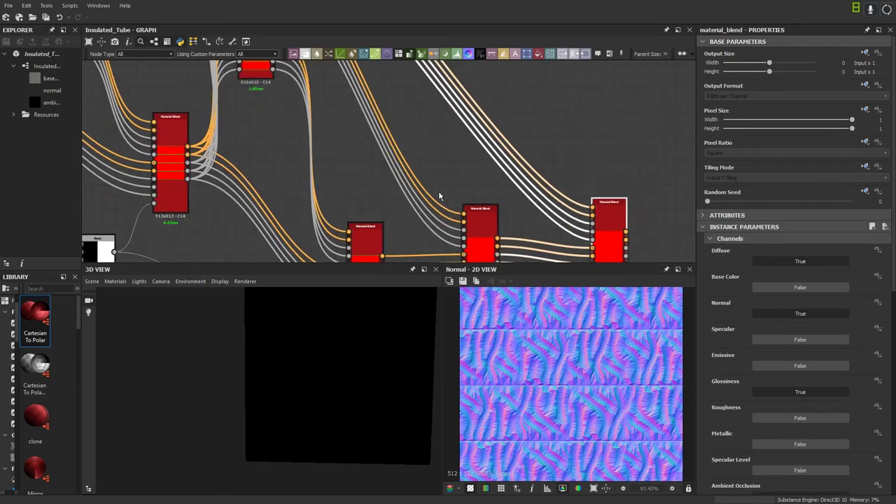
scroll(438, 193, "down", 2)
middle_click_drag(340, 129, 379, 163)
left_click(349, 142)
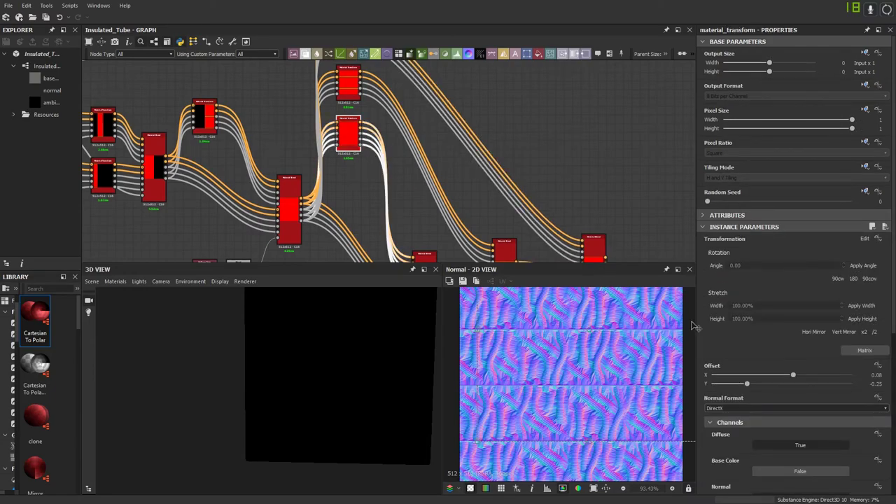
left_click(807, 376)
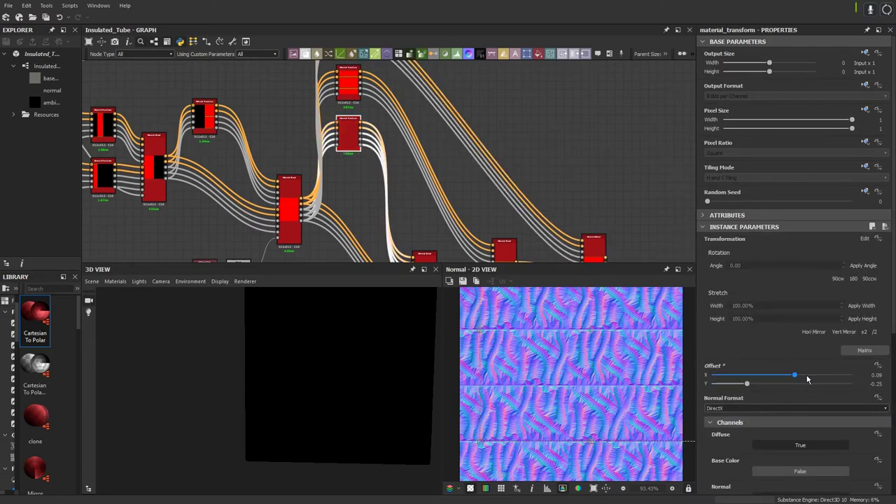
left_click(806, 379)
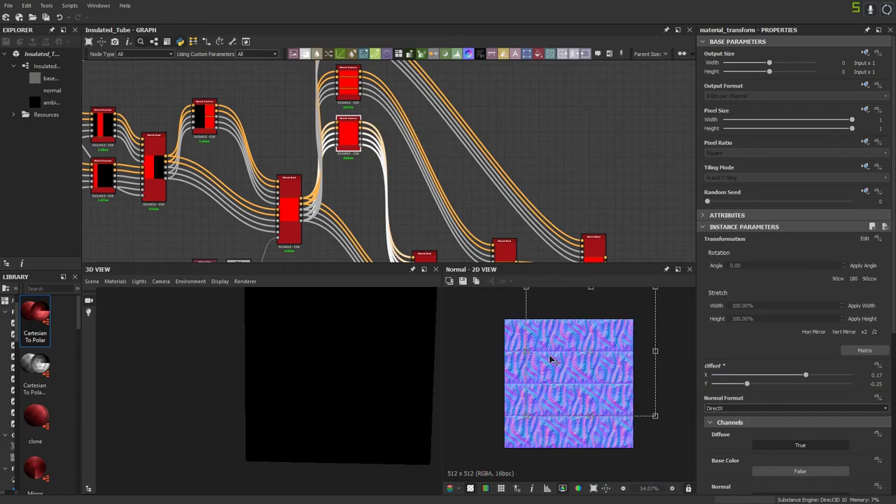
scroll(585, 395, "down", 1)
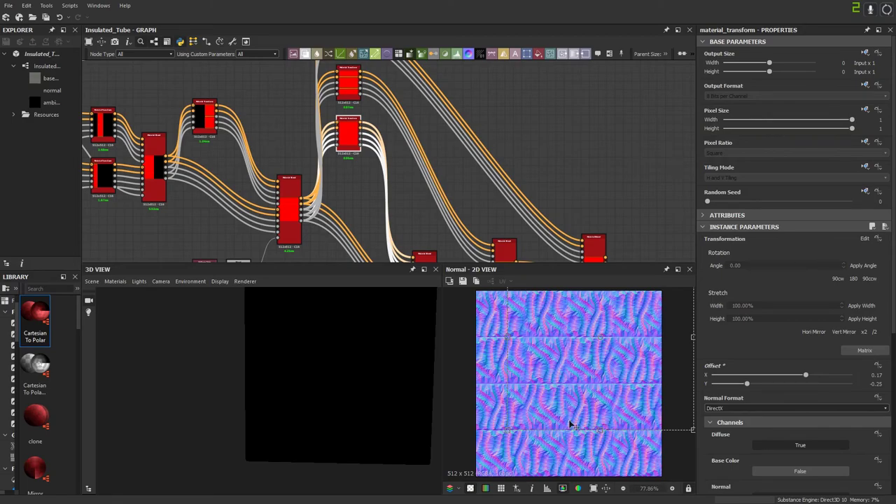
Step: Examine the Normal result in the 2D view for remaining repetition across the four strips
scroll(571, 423, "up", 2)
middle_click_drag(570, 420, 564, 378)
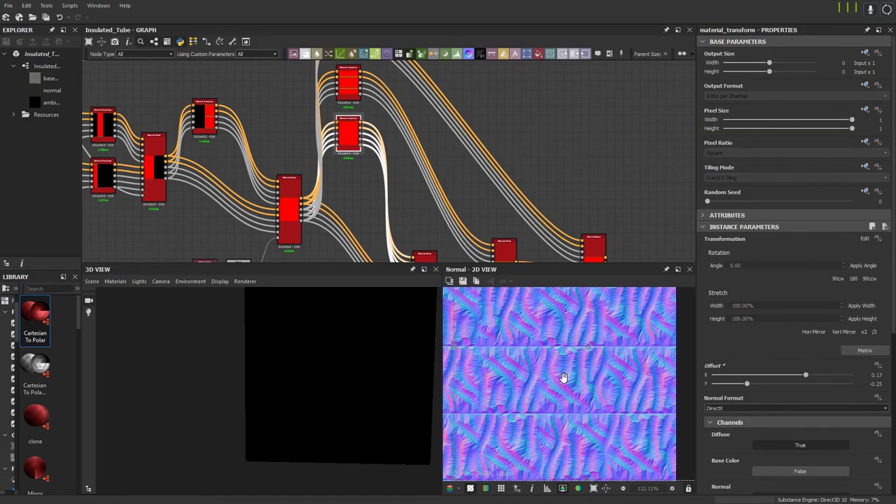
scroll(564, 377, "down", 3)
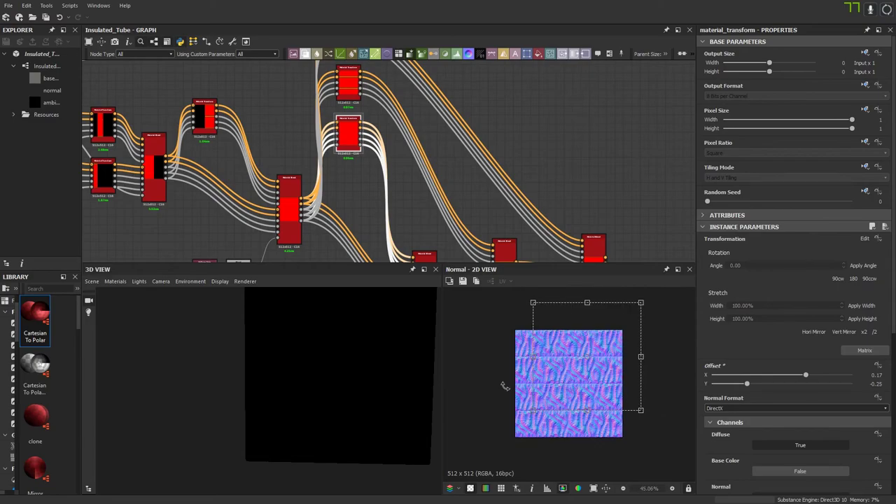
key("space")
key("space")
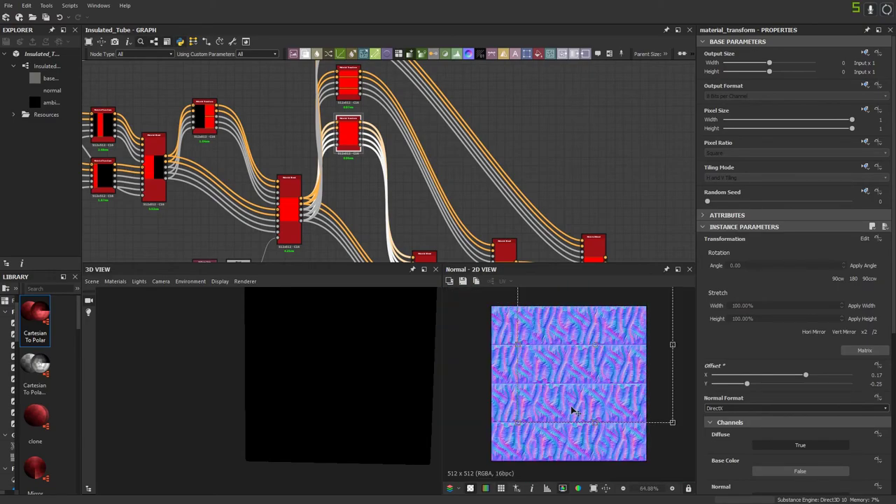
scroll(570, 405, "up", 2)
middle_click_drag(570, 405, 586, 356)
scroll(520, 221, "down", 5)
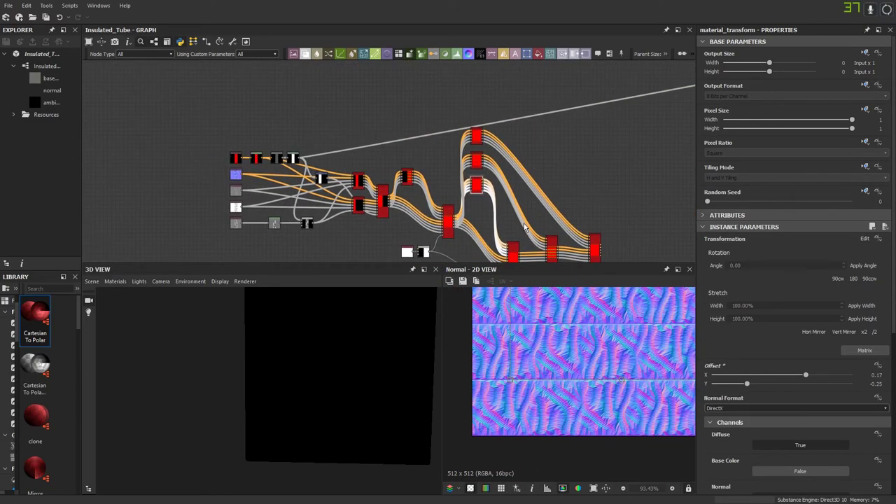
scroll(520, 221, "up", 2)
scroll(353, 201, "up", 2)
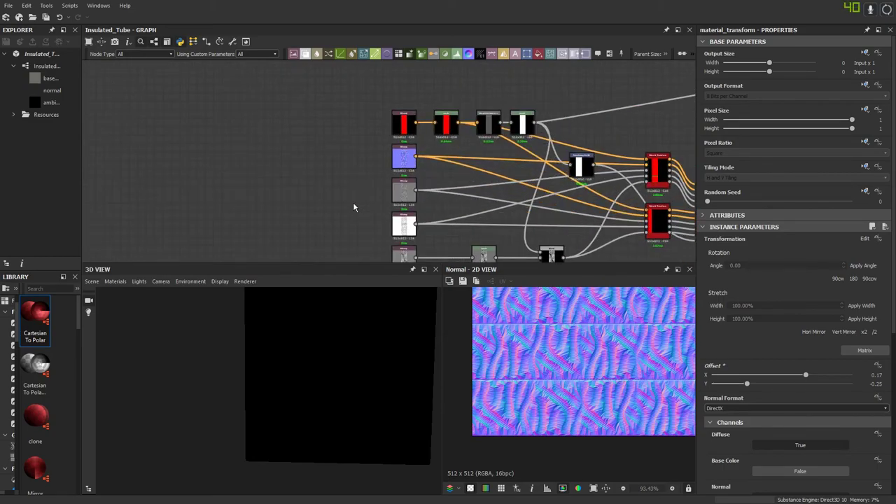
scroll(353, 202, "down", 2)
middle_click_drag(368, 209, 364, 194)
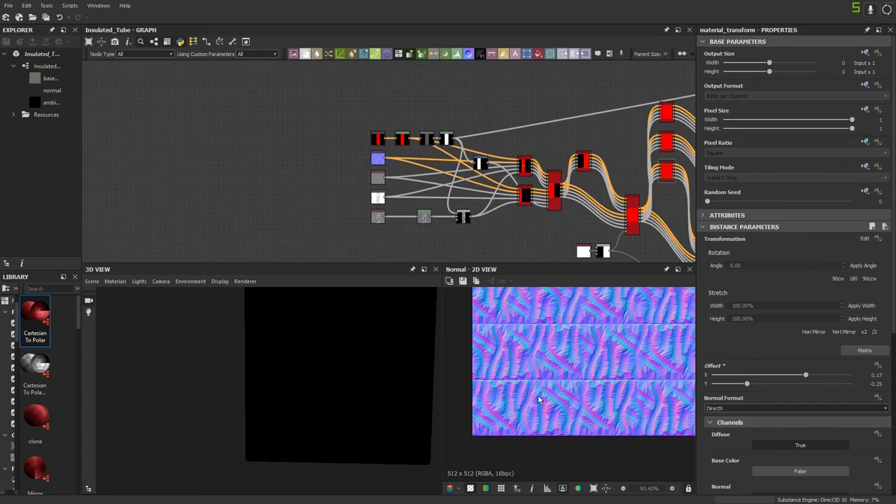
scroll(539, 400, "down", 3)
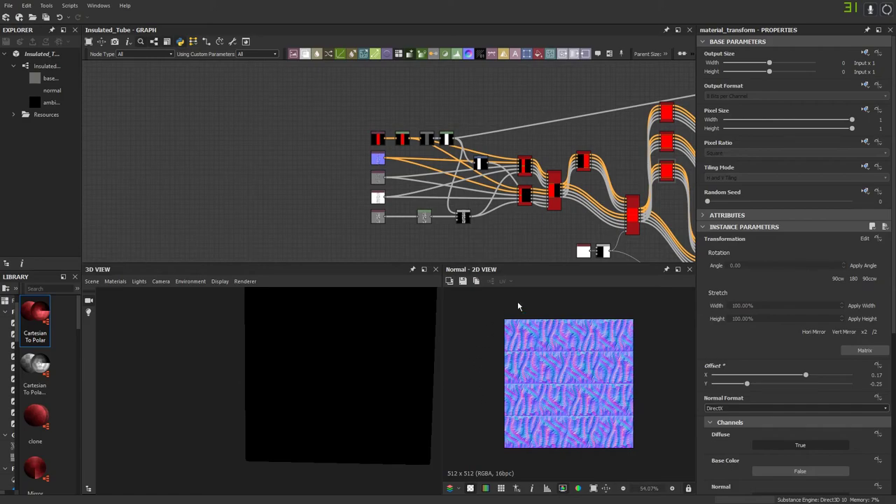
scroll(512, 426, "up", 2)
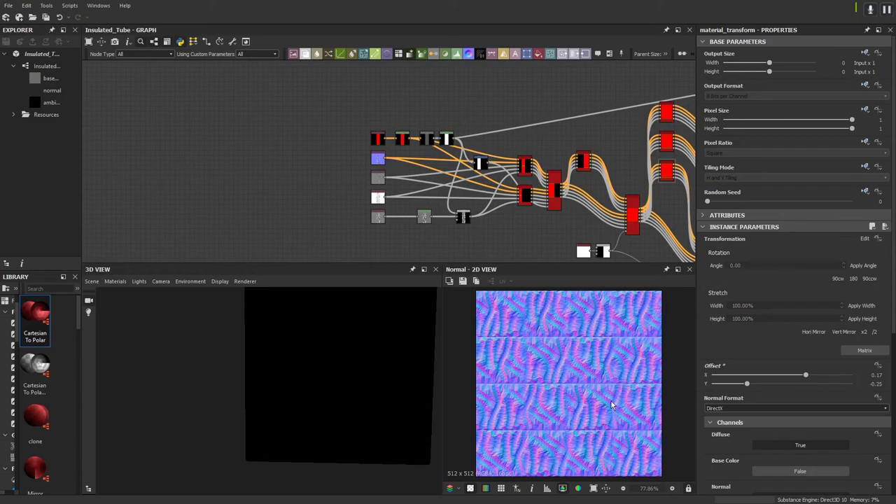
Step: Connect the lowest mask row's output to the mask input of the separate Material Blend that feeds the downstream nodes
scroll(542, 185, "down", 2)
middle_click_drag(542, 184, 287, 155)
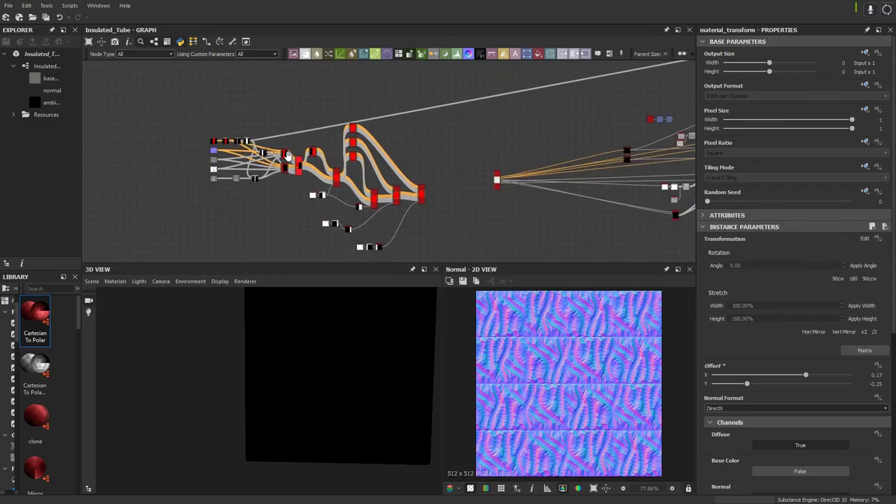
scroll(287, 156, "down", 2)
scroll(378, 189, "up", 6)
scroll(459, 181, "up", 1)
middle_click_drag(459, 181, 317, 212)
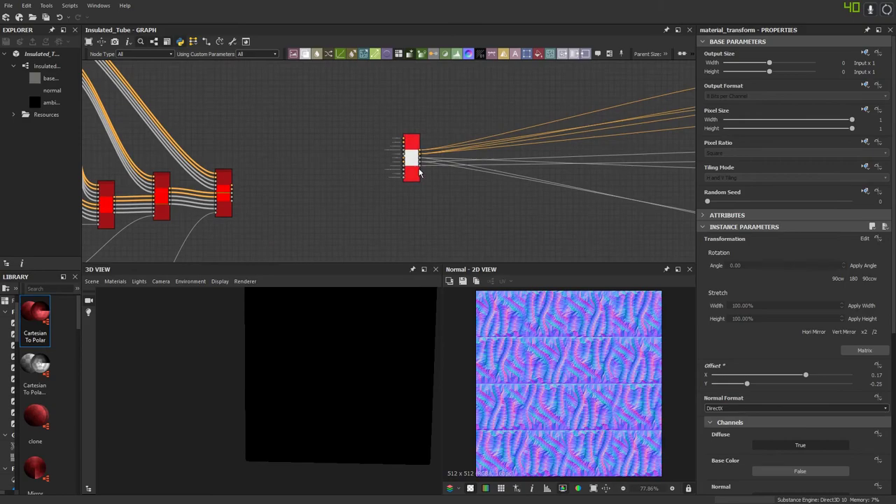
scroll(542, 166, "down", 3)
scroll(403, 193, "up", 3)
middle_click_drag(401, 194, 475, 221)
scroll(440, 212, "down", 2)
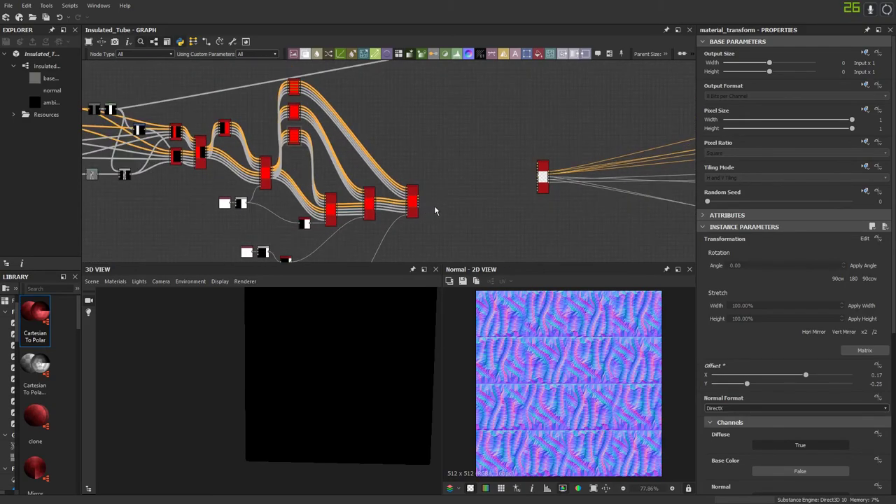
middle_click_drag(416, 210, 329, 140)
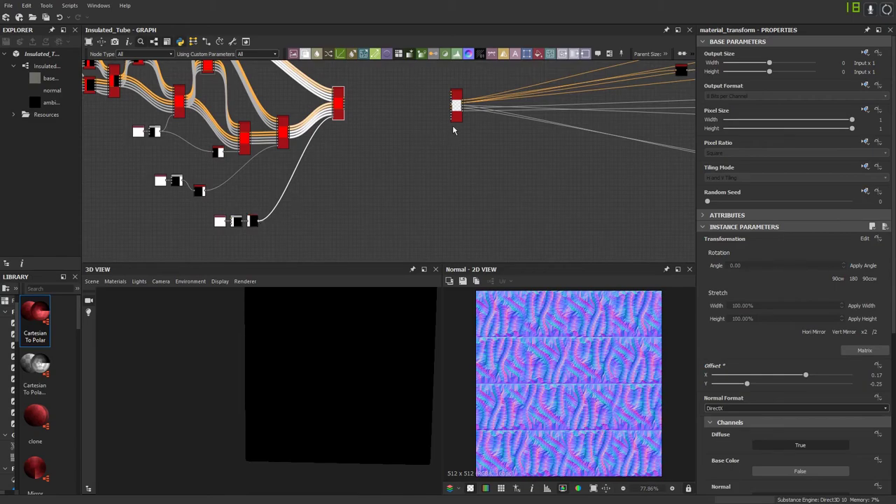
left_click_drag(258, 221, 450, 120)
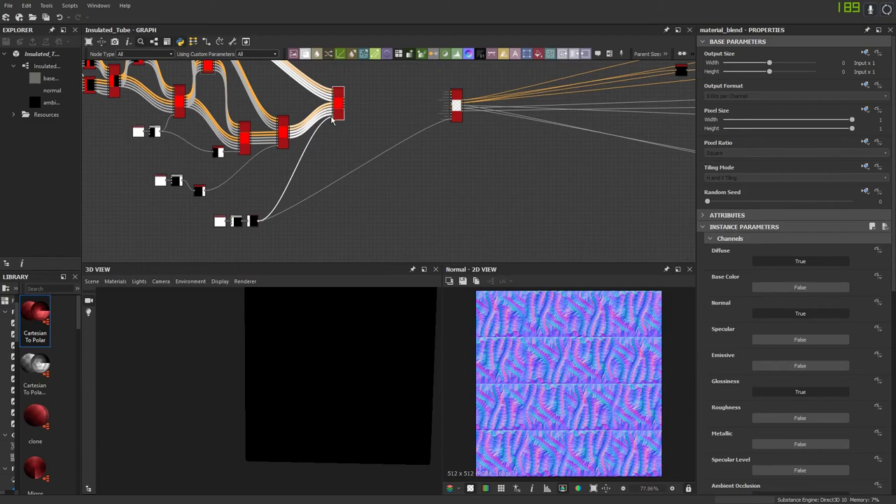
Step: Connect the second chained Material Blend to the downstream blend's background inputs and the uppermost Material Transform to its foreground inputs
scroll(336, 121, "up", 1)
middle_click_drag(362, 112, 341, 171)
left_click_drag(256, 189, 454, 167)
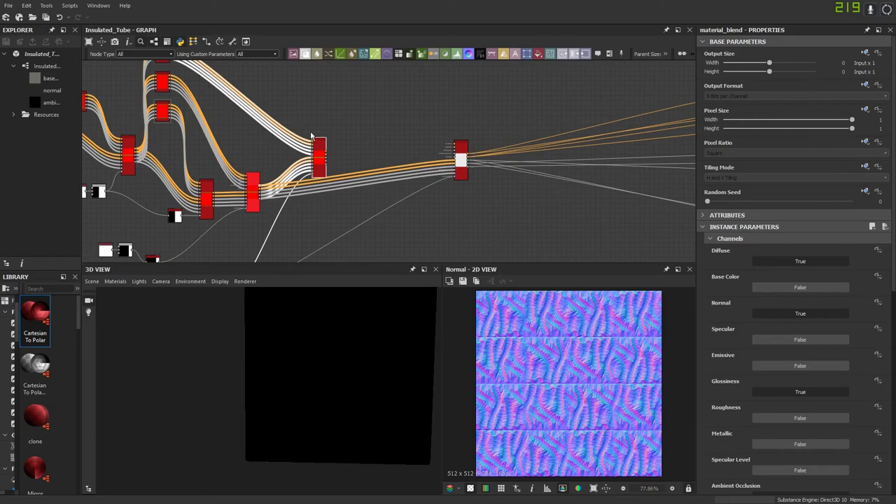
scroll(309, 135, "up", 1)
scroll(296, 133, "down", 1)
middle_click_drag(288, 131, 267, 160)
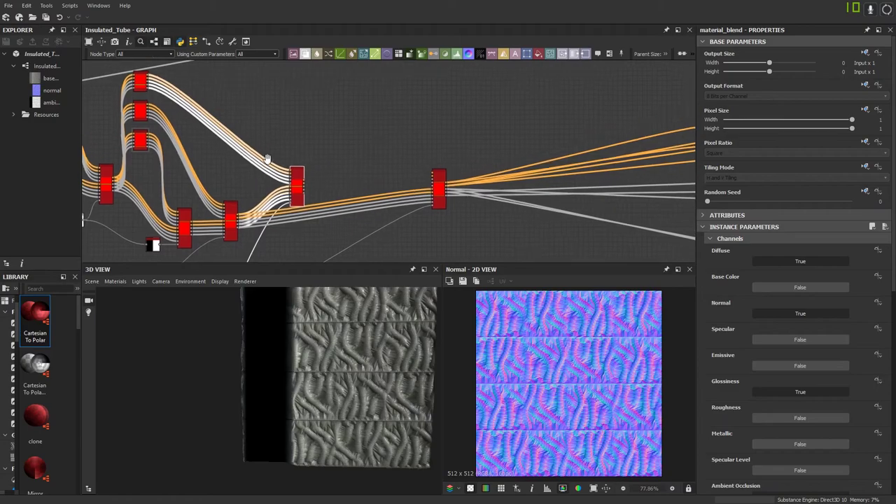
left_click_drag(145, 86, 432, 182)
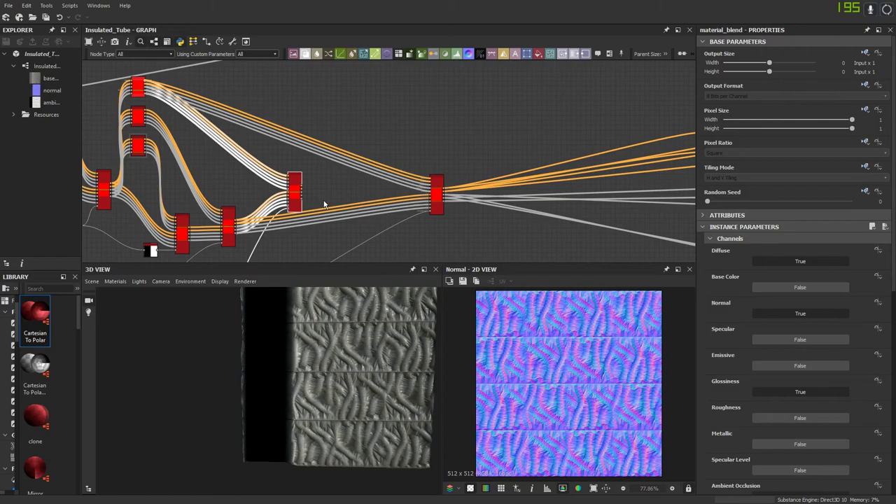
Step: Delete the redundant third Material Blend whose outputs are unconnected
scroll(320, 201, "up", 3)
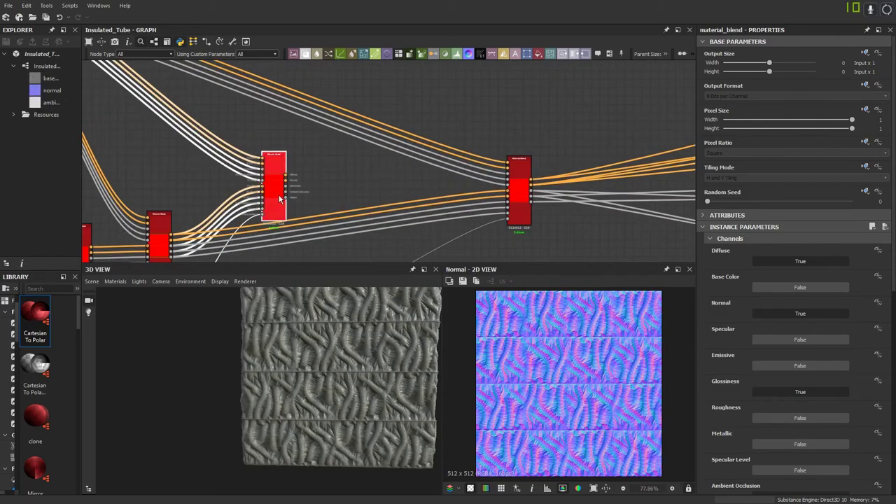
scroll(331, 184, "down", 3)
scroll(332, 185, "up", 2)
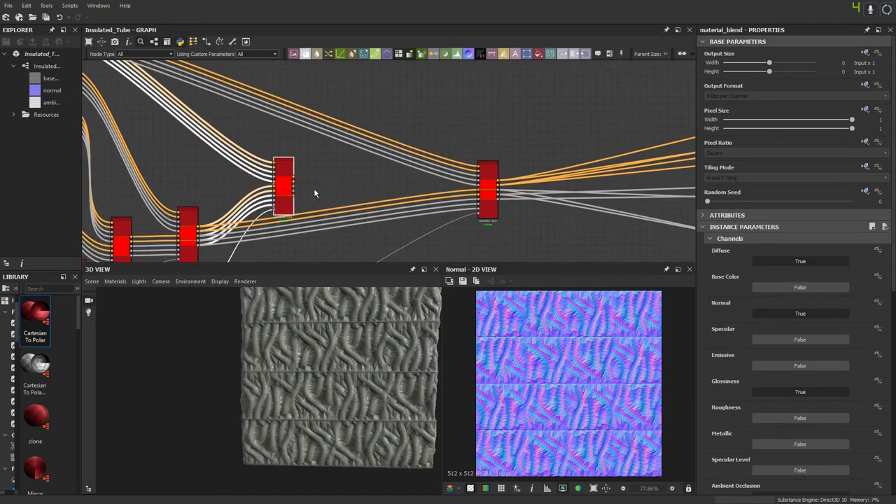
key("Delete")
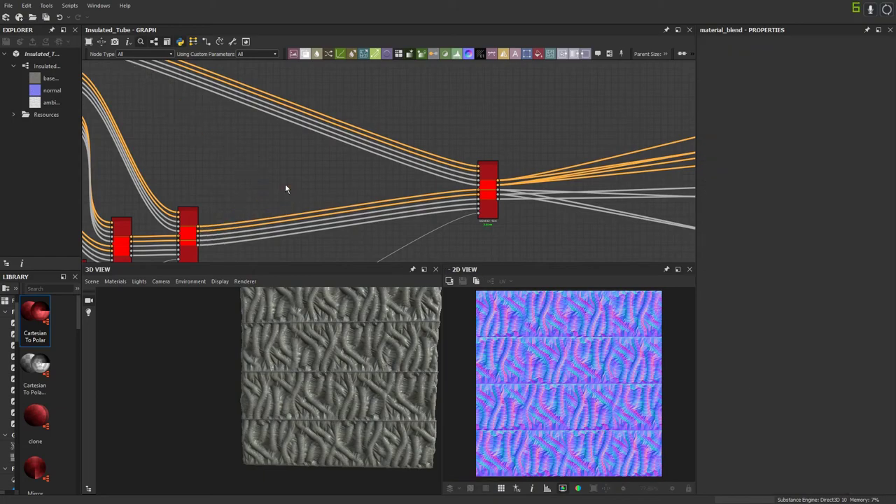
Step: Inspect the blended tube pattern on the 3D model from several angles and distances
left_click_drag(283, 296, 235, 423)
middle_click_drag(236, 422, 234, 406)
scroll(235, 407, "up", 2)
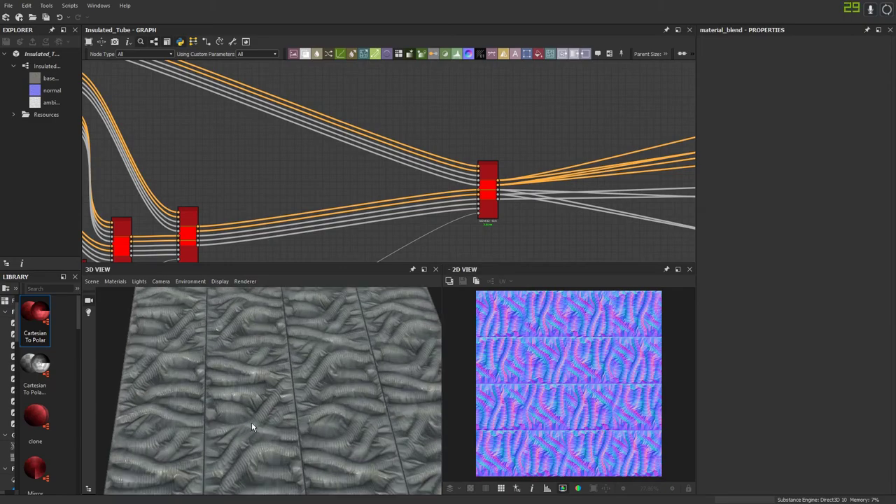
middle_click_drag(255, 173, 431, 187)
scroll(299, 144, "down", 3)
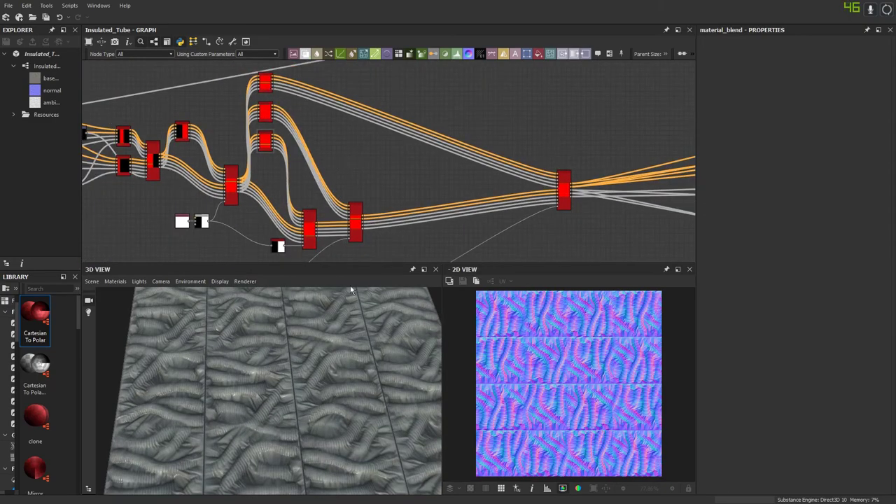
left_click_drag(289, 344, 266, 350)
middle_click_drag(364, 191, 353, 120)
scroll(313, 237, "down", 1)
left_click_drag(310, 365, 287, 370)
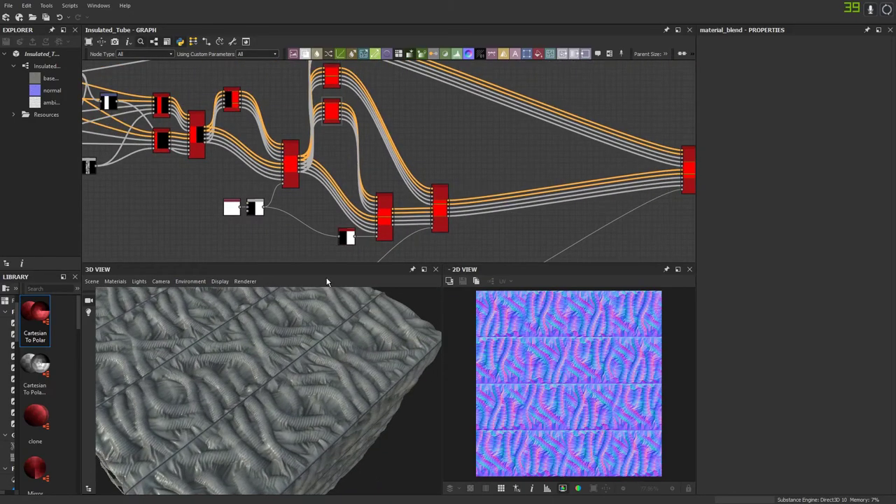
Step: Set the Offset Y of the lowest stacked Material Transform to 0.5
middle_click_drag(361, 182, 375, 208)
left_click(345, 135)
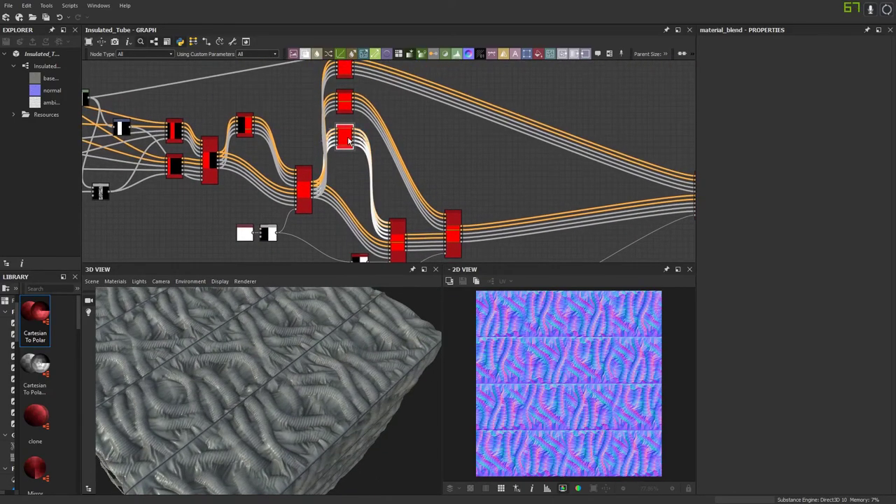
left_click_drag(301, 302, 304, 352)
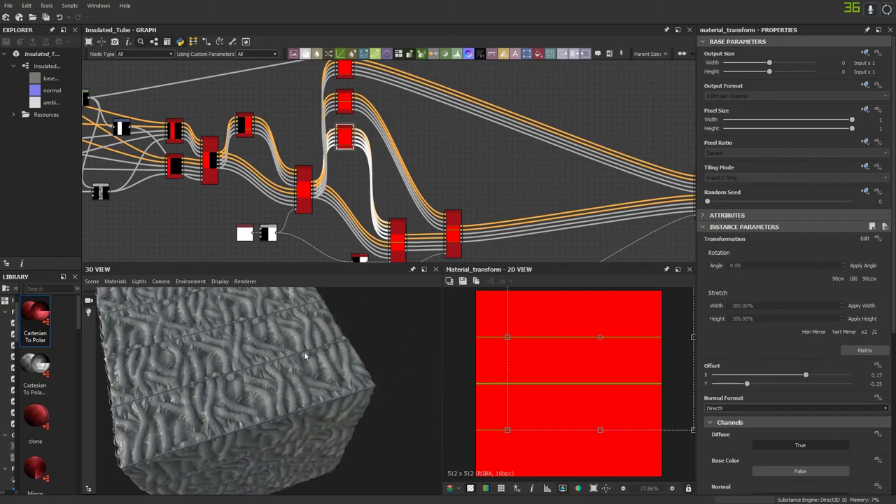
left_click(750, 384)
type(".5")
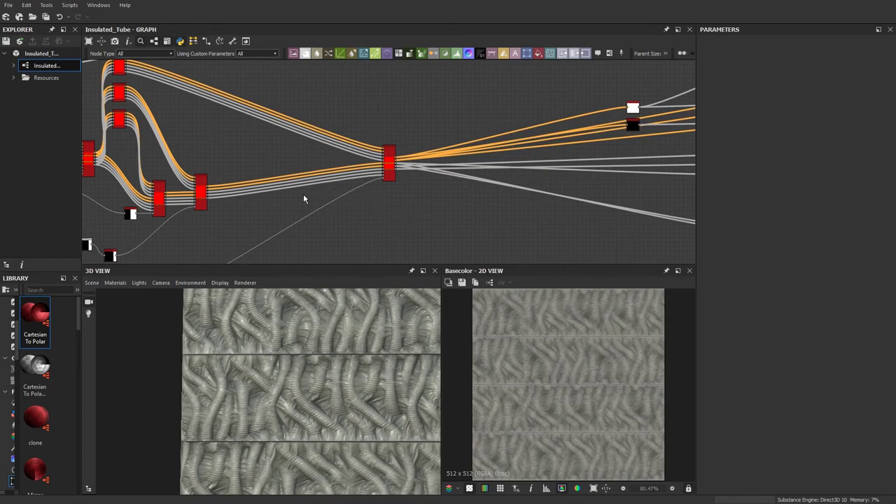
Step: Examine the Material Blend chain and its connections to the downstream nodes
middle_click_drag(303, 194, 504, 198)
scroll(406, 175, "up", 2)
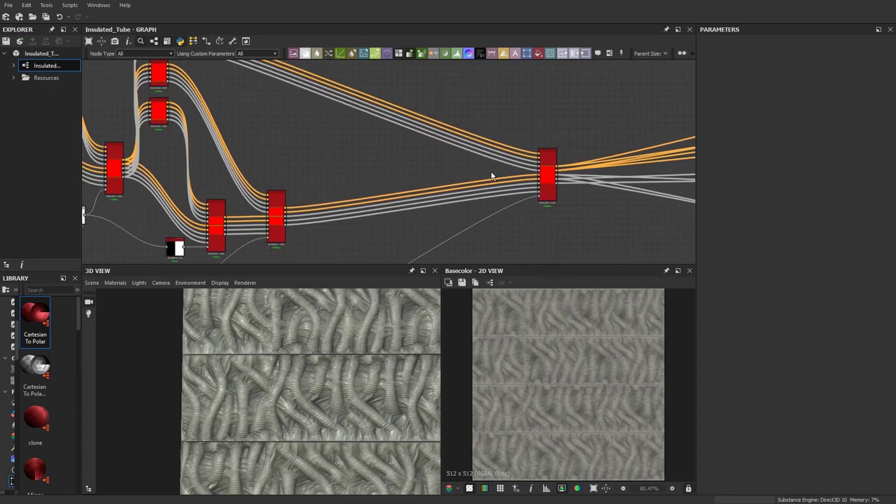
scroll(491, 177, "down", 3)
middle_click_drag(385, 204, 284, 210)
scroll(497, 165, "up", 1)
middle_click_drag(463, 173, 668, 170)
scroll(460, 193, "up", 4)
scroll(544, 190, "down", 5)
middle_click_drag(544, 190, 364, 182)
scroll(527, 182, "down", 2)
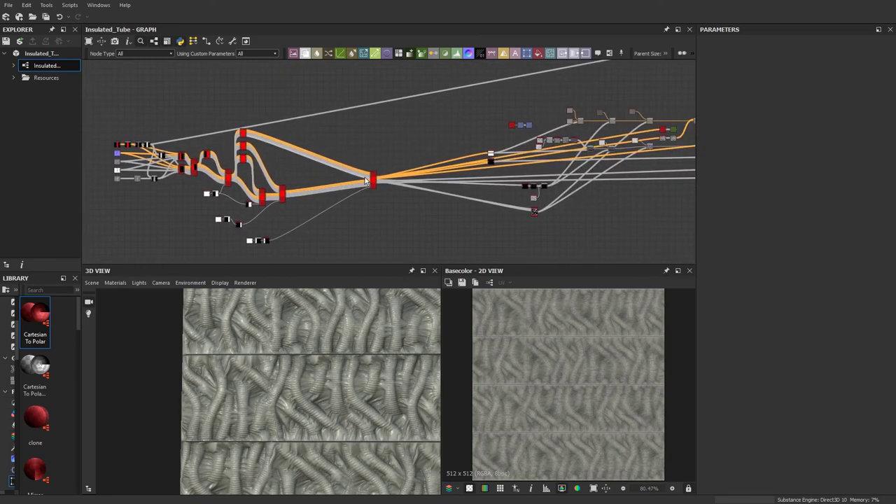
scroll(370, 184, "up", 2)
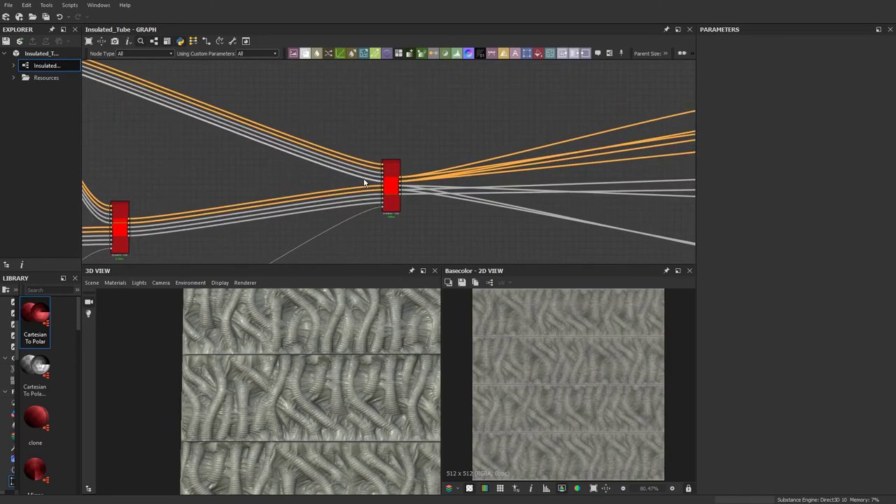
Step: Duplicate the final Material Blend with its input connections and place the copy above the original
left_click(397, 204)
scroll(397, 204, "down", 3)
middle_click_drag(317, 199, 250, 223)
middle_click_drag(476, 164, 450, 151)
scroll(292, 210, "down", 4)
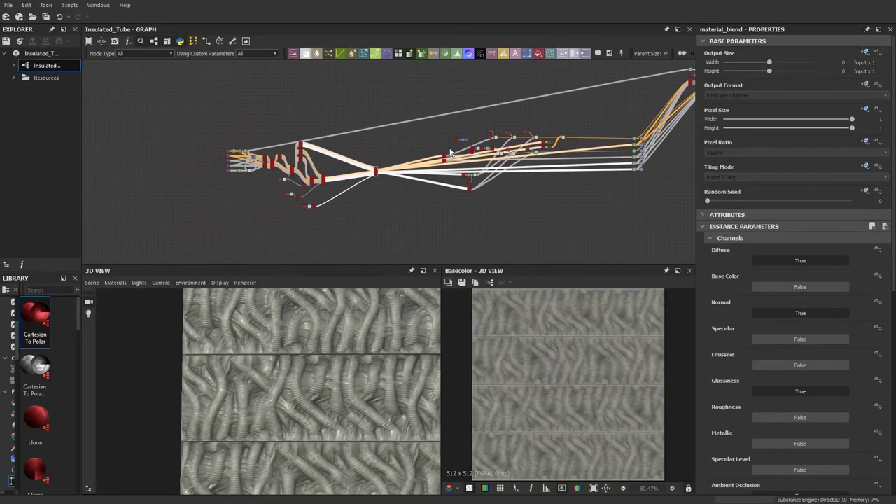
scroll(389, 175, "up", 6)
middle_click_drag(373, 175, 385, 201)
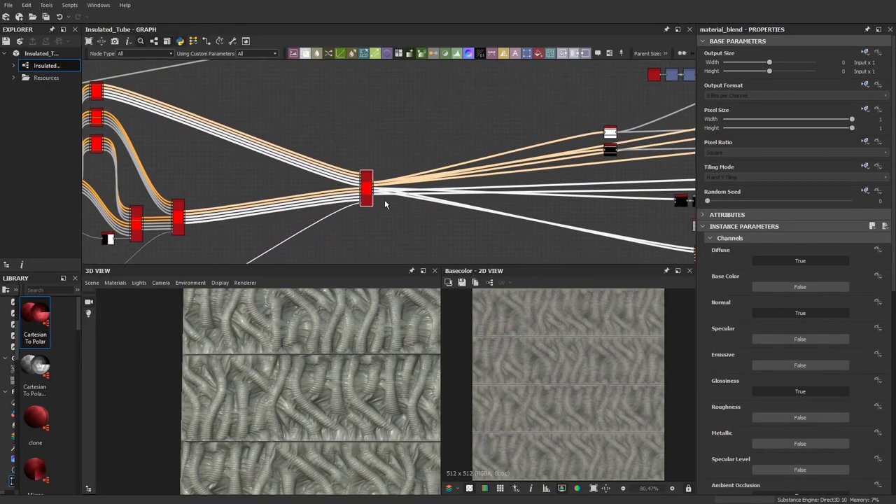
scroll(345, 208, "up", 1)
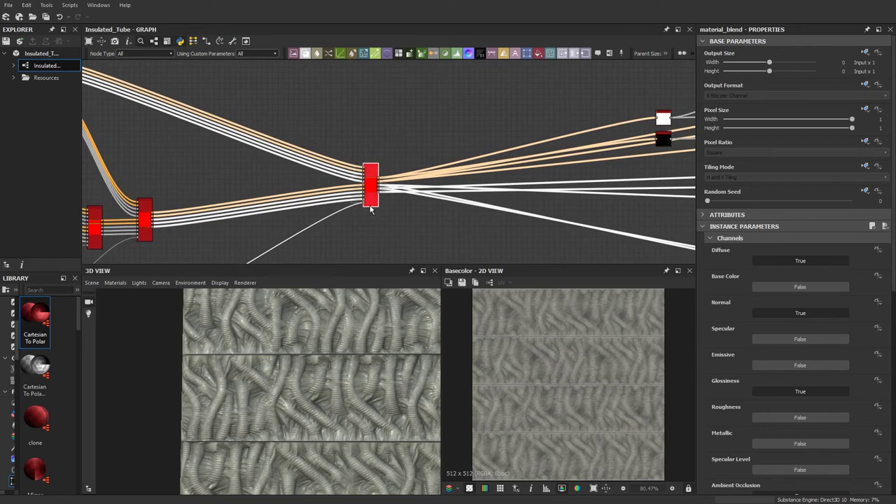
scroll(380, 172, "up", 2)
key("ctrl+d")
left_click_drag(395, 160, 370, 103)
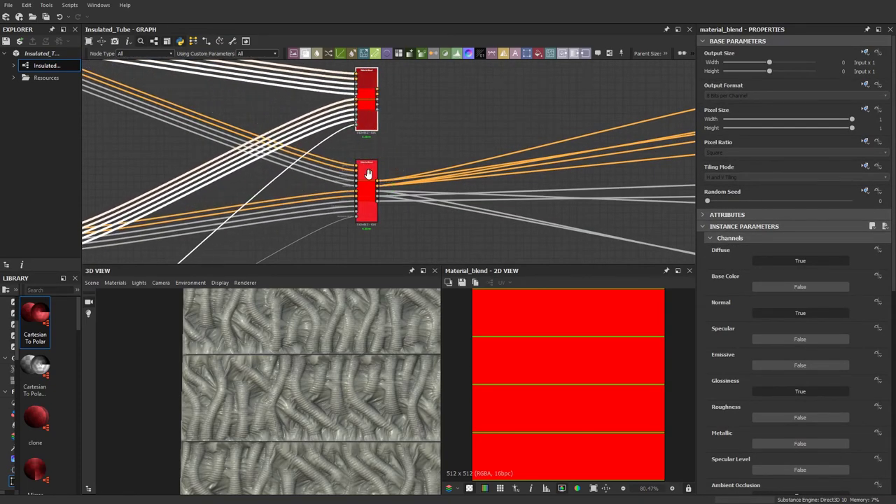
Step: Move the original Material Blend farther along the graph and remove all of its input connections, keeping the copy wired
scroll(368, 175, "down", 2)
middle_click_drag(368, 175, 401, 151)
left_click_drag(402, 156, 482, 156)
left_click_drag(428, 224, 450, 128)
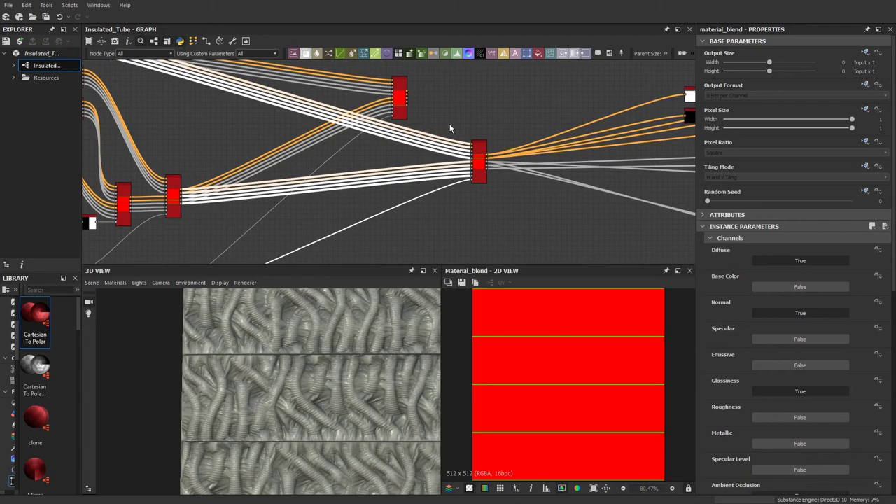
key("Delete")
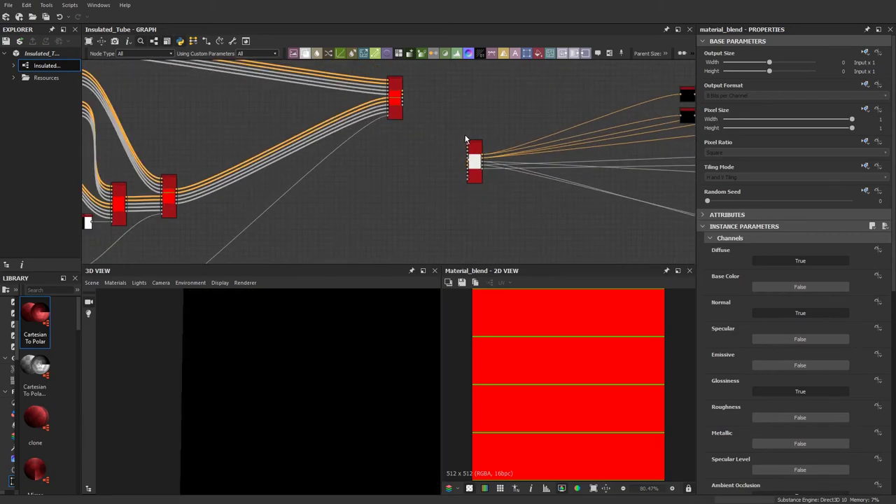
scroll(465, 139, "down", 2)
middle_click_drag(481, 121, 476, 150)
scroll(560, 154, "down", 1)
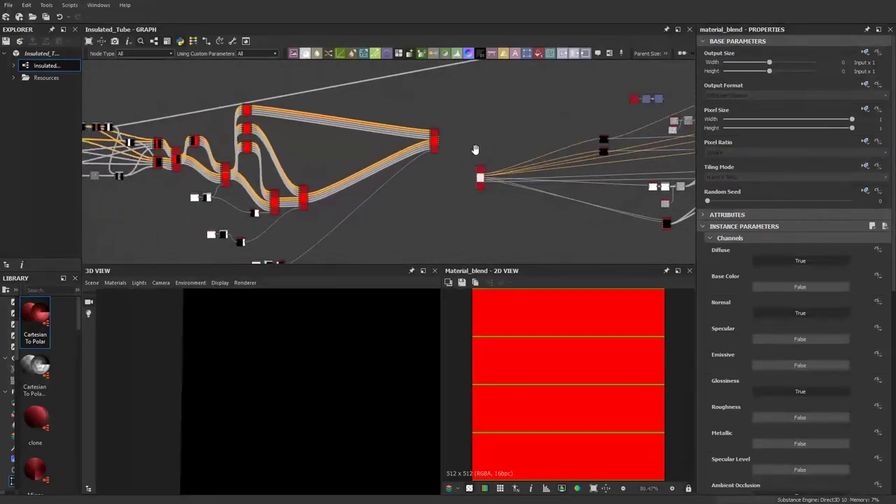
Step: Examine the rewired Material Blend, the disconnected blend after it, and the downstream channel nodes and material group
scroll(442, 149, "up", 2)
scroll(443, 149, "down", 2)
left_click_drag(511, 175, 485, 215)
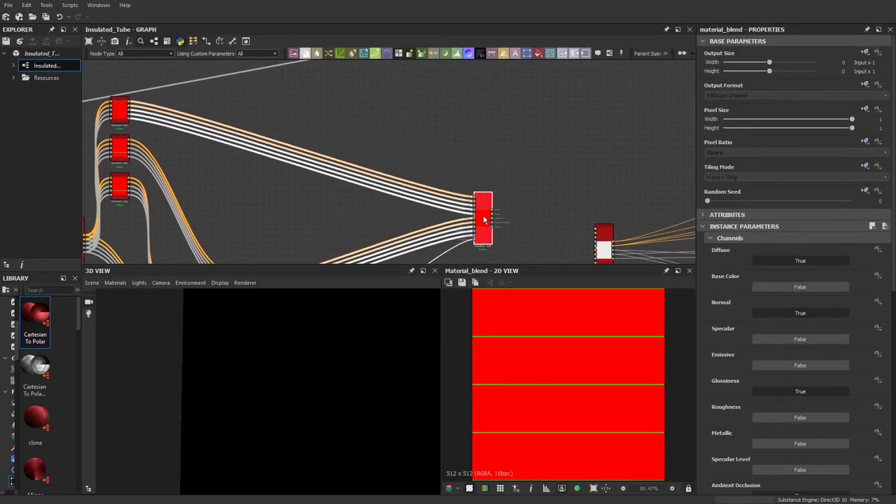
middle_click_drag(485, 216, 356, 163)
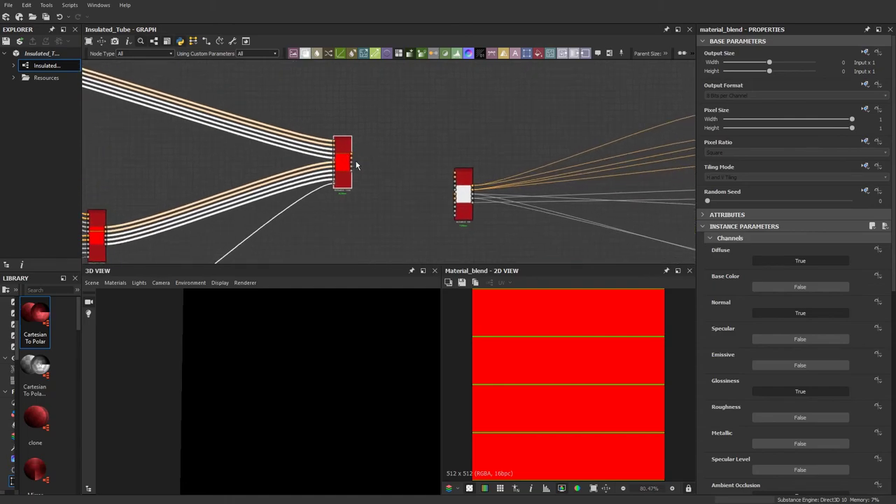
scroll(371, 167, "down", 3)
middle_click_drag(594, 146, 419, 162)
mouse_move(541, 124)
middle_mouse_down()
mouse_move(318, 161)
mouse_move(262, 238)
mouse_move(539, 101)
middle_mouse_up()
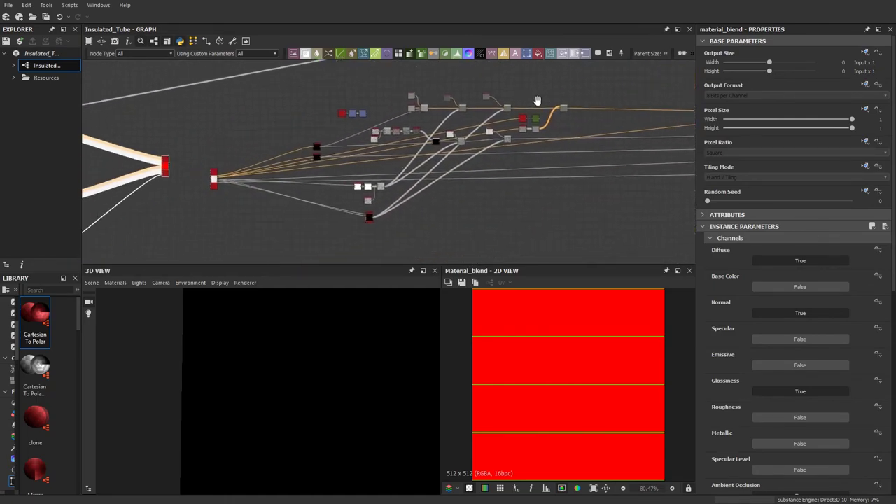
middle_click_drag(327, 191, 544, 189)
scroll(451, 168, "up", 8)
middle_click_drag(454, 187, 424, 150)
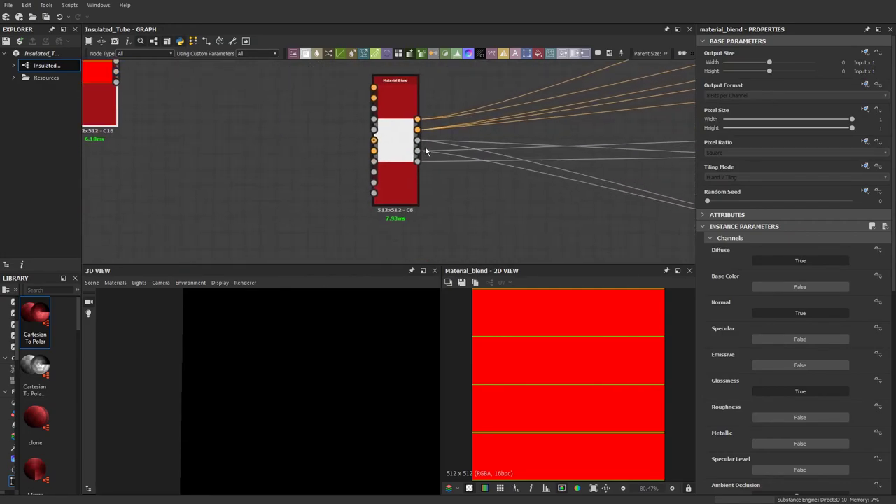
scroll(434, 150, "down", 3)
mouse_move(591, 165)
middle_mouse_down()
mouse_move(424, 171)
mouse_move(301, 203)
middle_mouse_up()
middle_click_drag(508, 185, 304, 222)
scroll(322, 225, "down", 2)
middle_click_drag(587, 152, 291, 240)
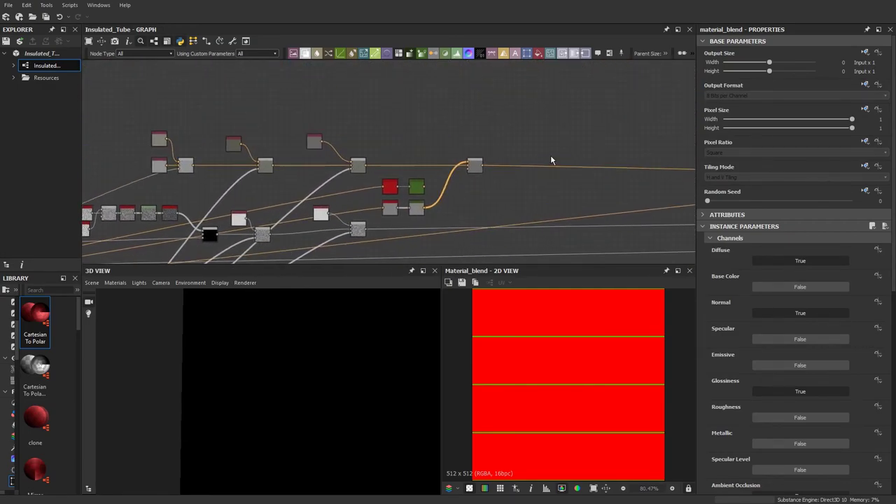
middle_click_drag(552, 160, 280, 203)
middle_click_drag(533, 149, 460, 156)
scroll(460, 156, "down", 3)
scroll(360, 179, "up", 5)
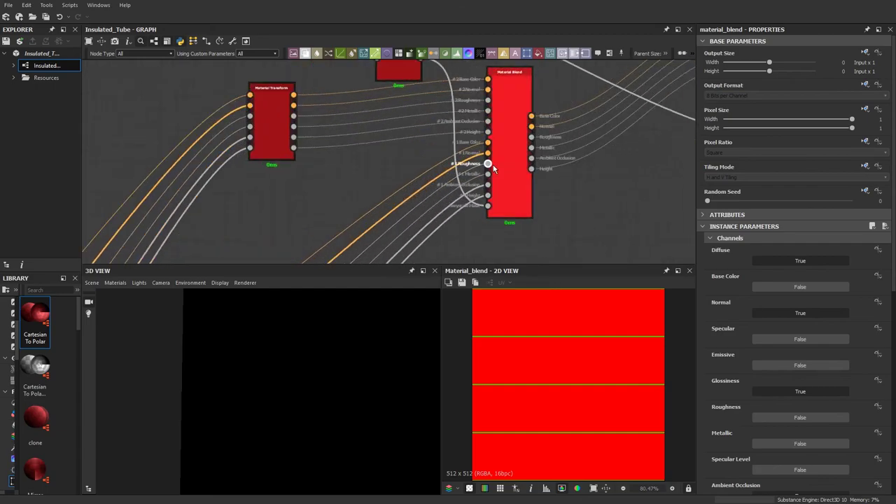
Step: Remove the connections from the column of channel nodes to the downstream material group, along with the long link feeding that group
scroll(470, 191, "down", 8)
middle_click_drag(350, 232, 424, 147)
mouse_move(391, 197)
middle_mouse_down()
mouse_move(437, 148)
mouse_move(400, 209)
middle_mouse_up()
left_click_drag(413, 205, 402, 165)
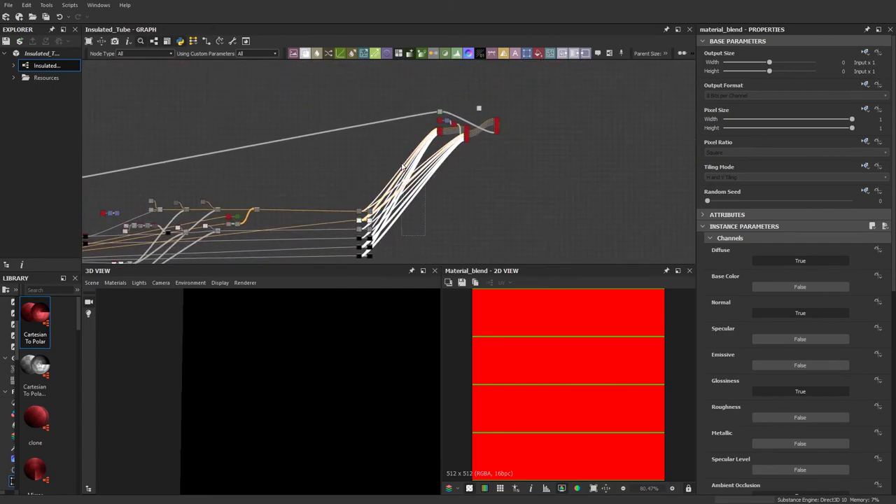
key("Delete")
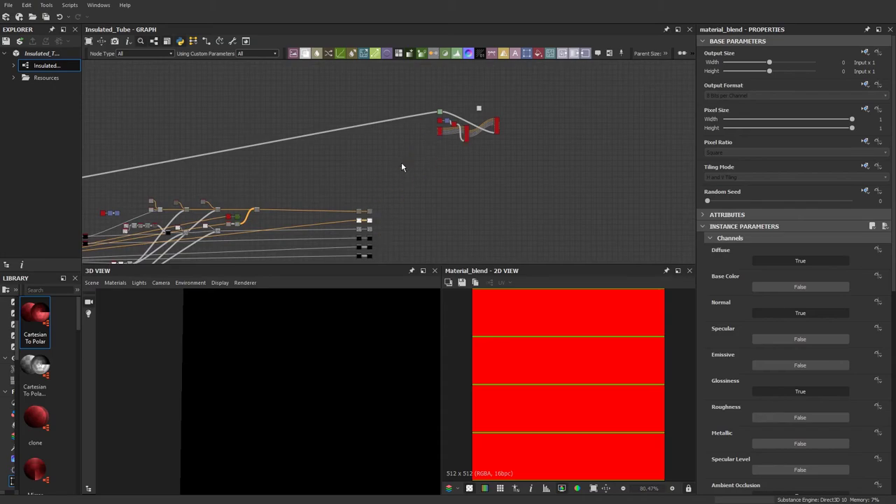
key("Delete")
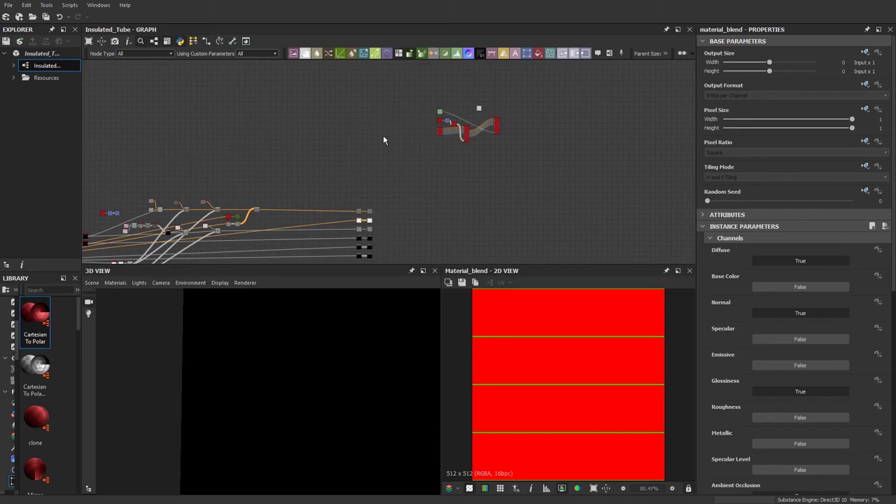
Step: Show the Normal output of the last wired Material Blend in the 2D view and inspect its pattern for repetition
middle_click_drag(312, 173, 470, 134)
middle_click_drag(283, 201, 472, 135)
scroll(420, 151, "up", 4)
middle_click_drag(348, 167, 551, 202)
scroll(456, 183, "up", 4)
scroll(434, 191, "up", 6)
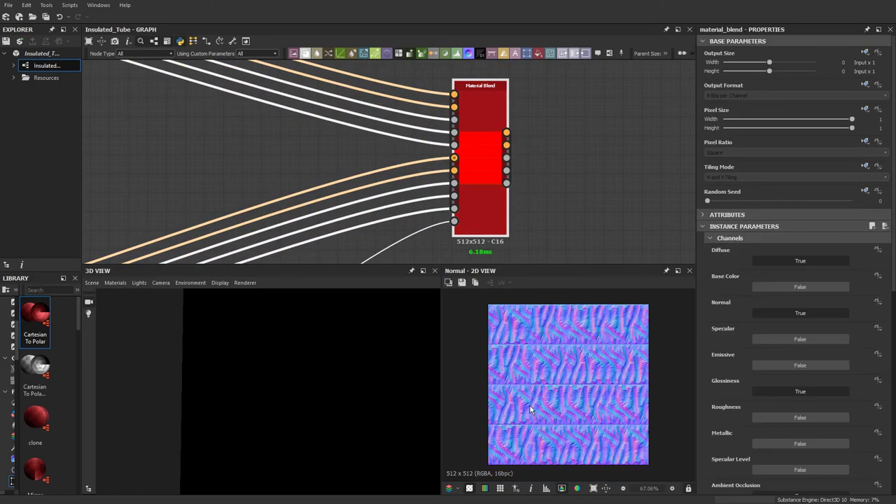
scroll(532, 404, "up", 4)
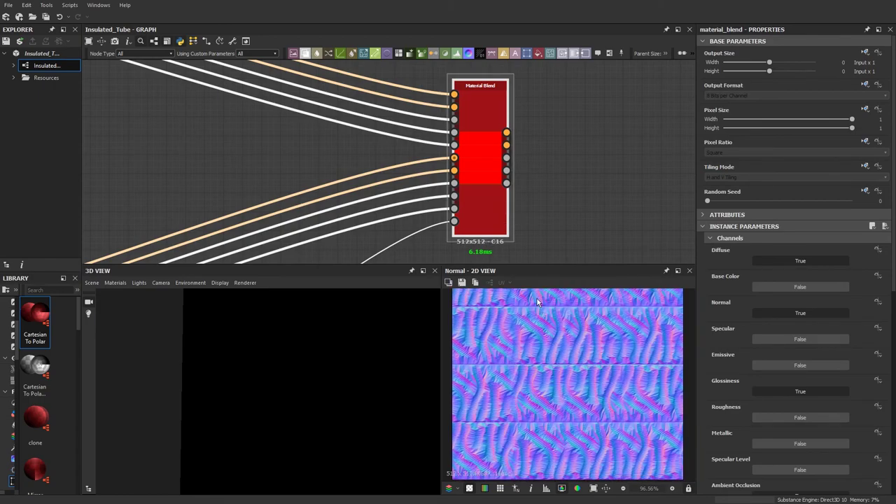
Step: Duplicate the topmost Material Transform with its input connections and stack the copy above it
middle_click_drag(469, 206, 568, 140)
scroll(568, 140, "down", 5)
scroll(299, 189, "down", 2)
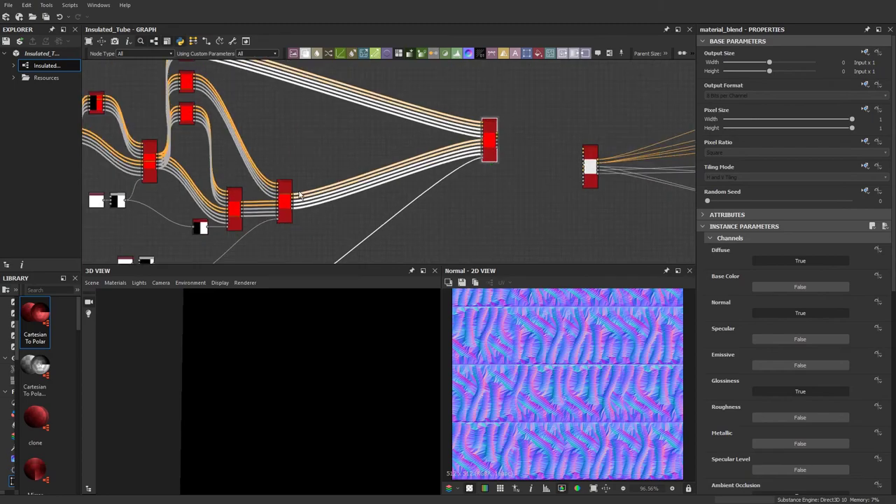
middle_click_drag(298, 195, 408, 273)
middle_click_drag(354, 177, 399, 197)
scroll(346, 154, "up", 4)
left_click(347, 149)
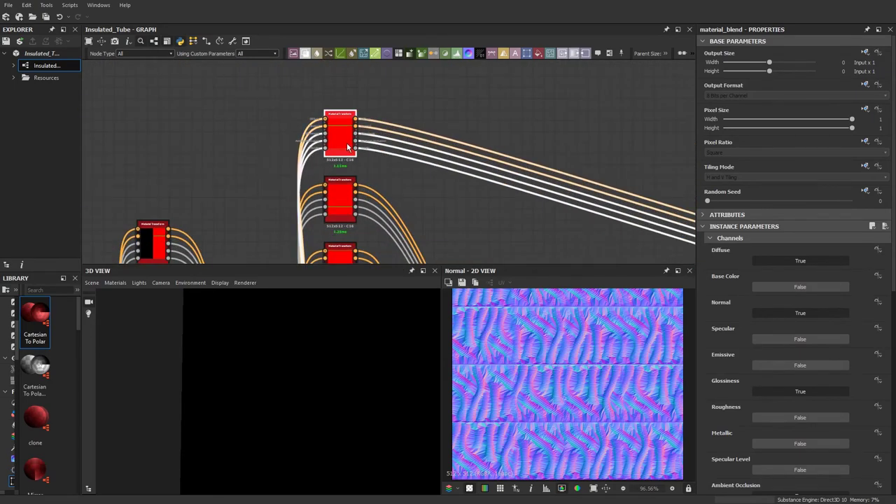
scroll(348, 147, "down", 2)
scroll(359, 163, "down", 2)
key("ctrl+d")
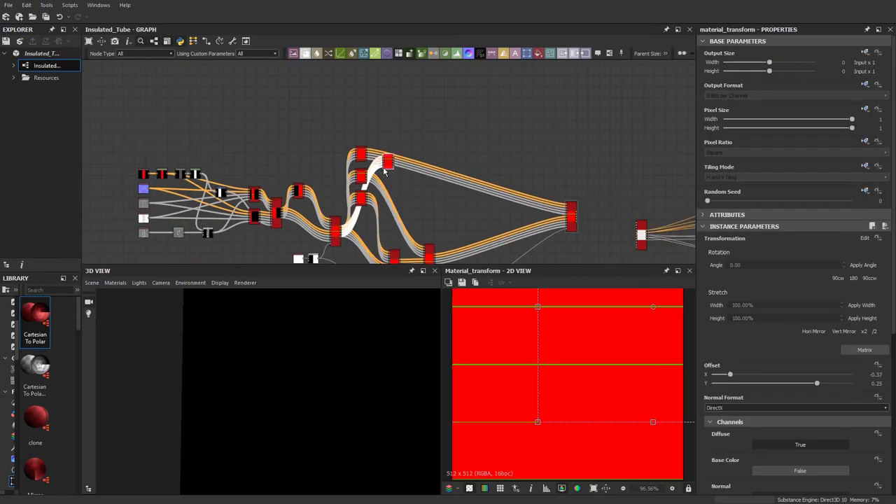
scroll(385, 166, "up", 3)
left_click_drag(394, 166, 348, 118)
scroll(348, 118, "up", 4)
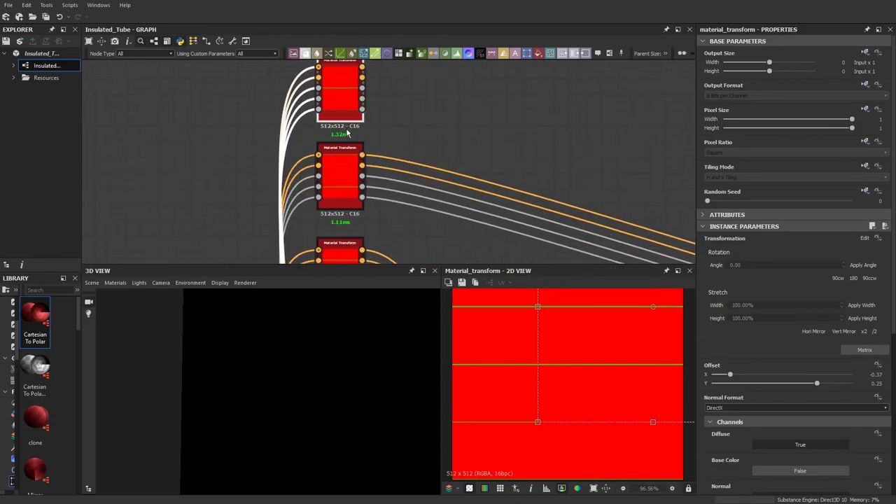
scroll(353, 147, "down", 3)
left_click_drag(353, 151, 353, 147)
scroll(357, 151, "down", 4)
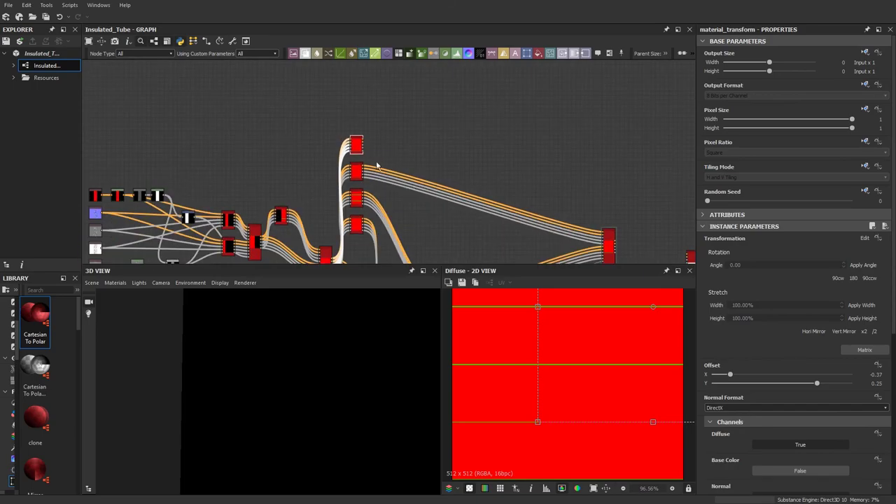
Step: Copy the mask chain of Uniform Color, Blend and Blur HQ Grayscale and place the copy below the Material Blend chain
scroll(424, 196, "up", 1)
middle_click_drag(424, 196, 373, 113)
middle_click_drag(340, 196, 366, 108)
scroll(260, 172, "up", 2)
middle_click_drag(260, 173, 284, 139)
scroll(281, 224, "up", 2)
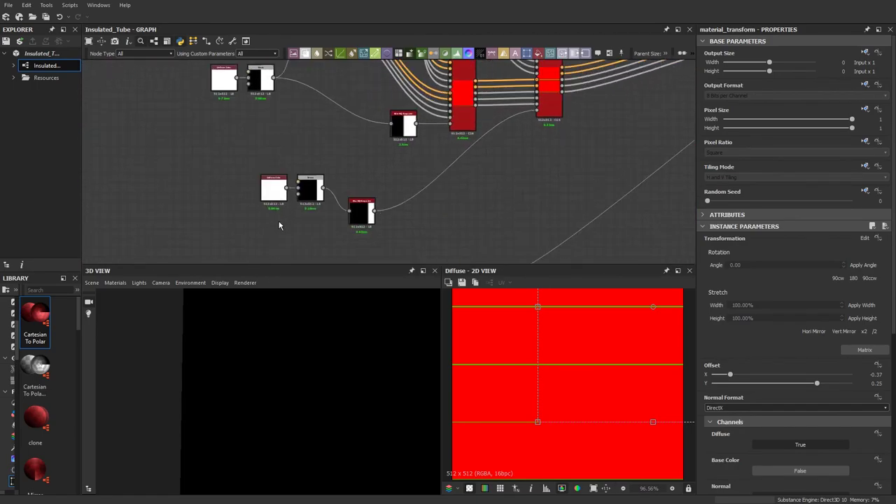
left_click(288, 225)
middle_click_drag(288, 225, 278, 202)
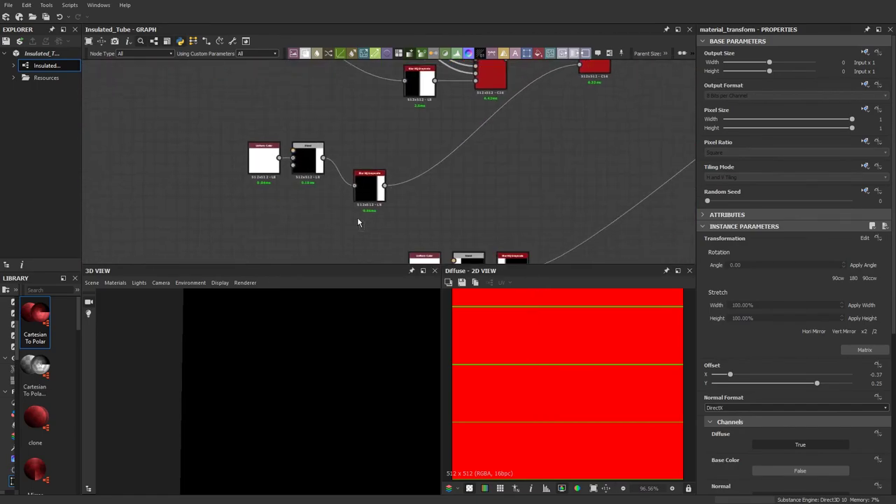
left_click_drag(365, 232, 271, 150)
scroll(276, 170, "down", 4)
key("ctrl+c")
key("ctrl+v")
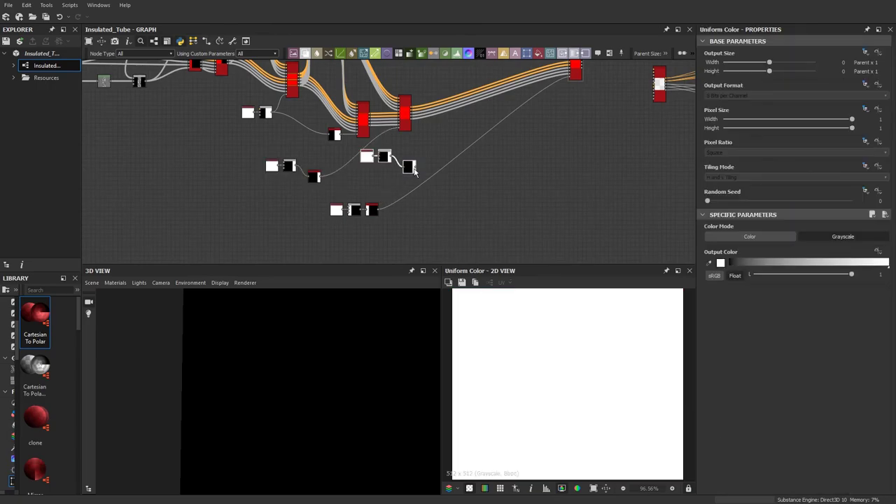
left_click(414, 184)
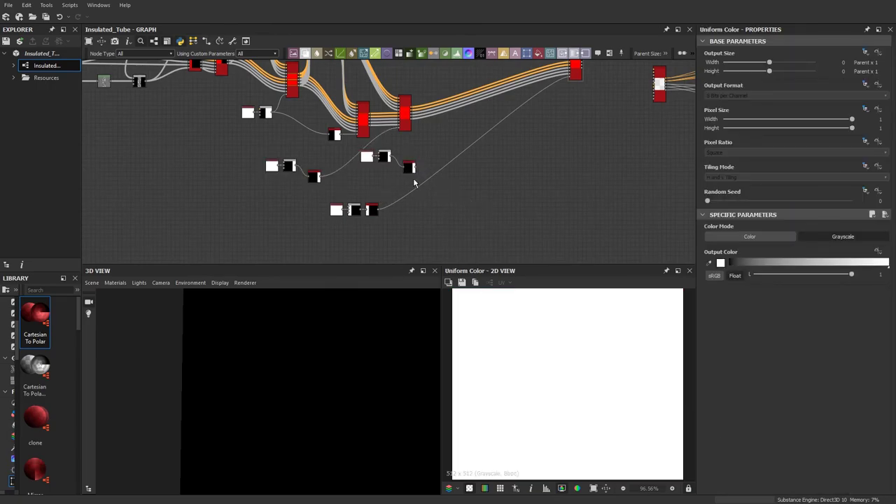
left_click(380, 160)
left_click_drag(391, 162, 488, 228)
Step: Move the last wired Material Blend closer to the chain and place a duplicate after it with all input connections removed
middle_click_drag(582, 87, 478, 142)
left_click_drag(473, 130, 371, 146)
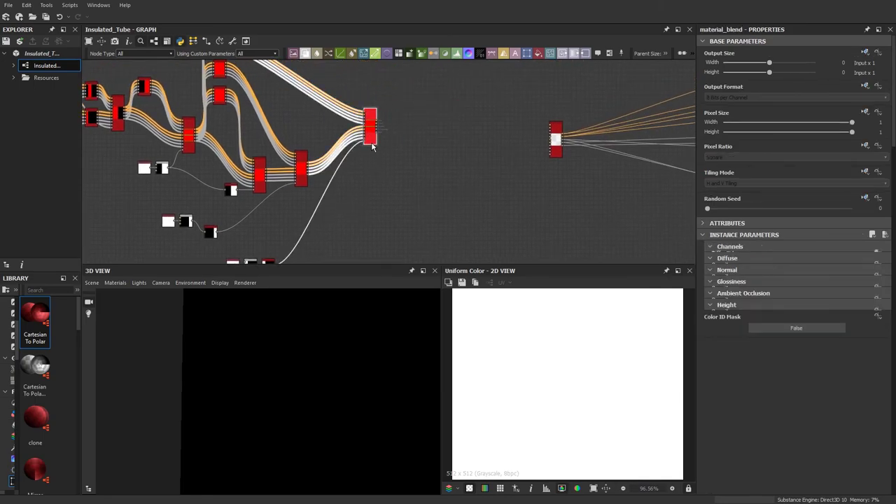
scroll(371, 144, "up", 1)
key("ctrl+d")
left_click_drag(397, 172, 494, 158)
left_click_drag(453, 97, 438, 214)
key("Delete")
scroll(391, 142, "up", 3)
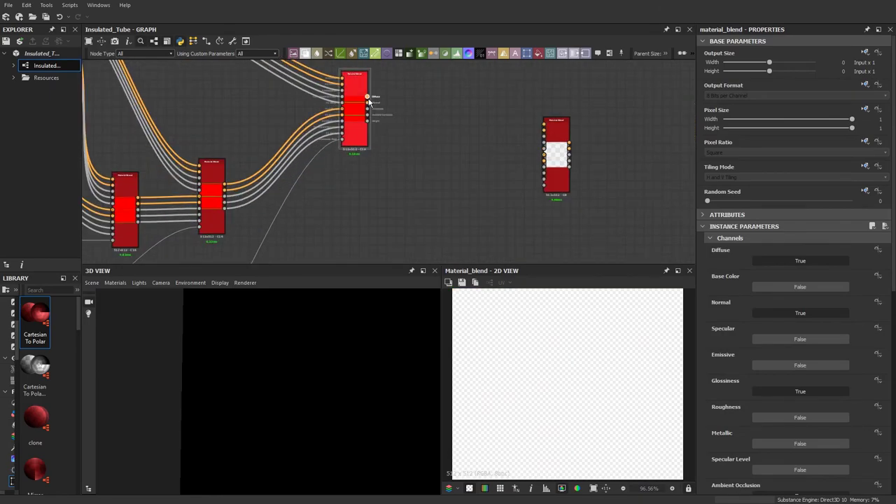
Step: Connect the previous Material Blend to the new blend's lower material inputs and the topmost Material Transform to its upper material inputs
left_click_drag(369, 102, 543, 149)
middle_click_drag(456, 176, 453, 225)
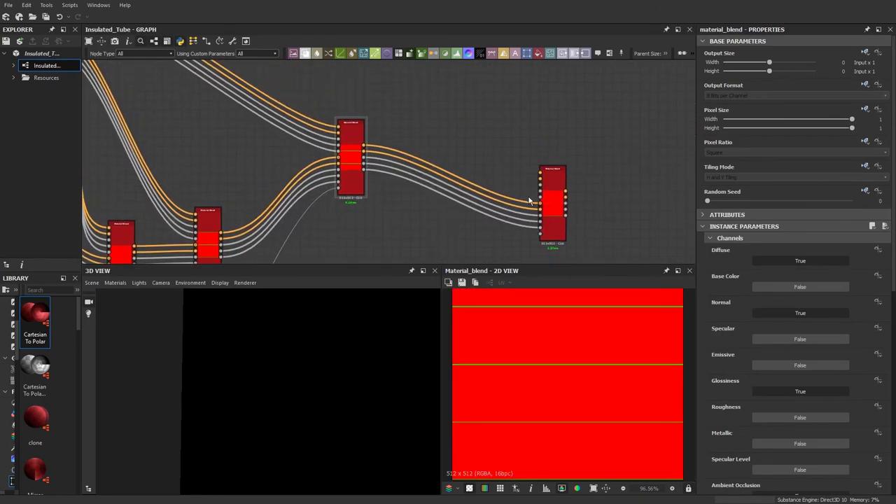
left_click_drag(552, 203, 518, 184)
middle_click_drag(146, 257, 295, 194)
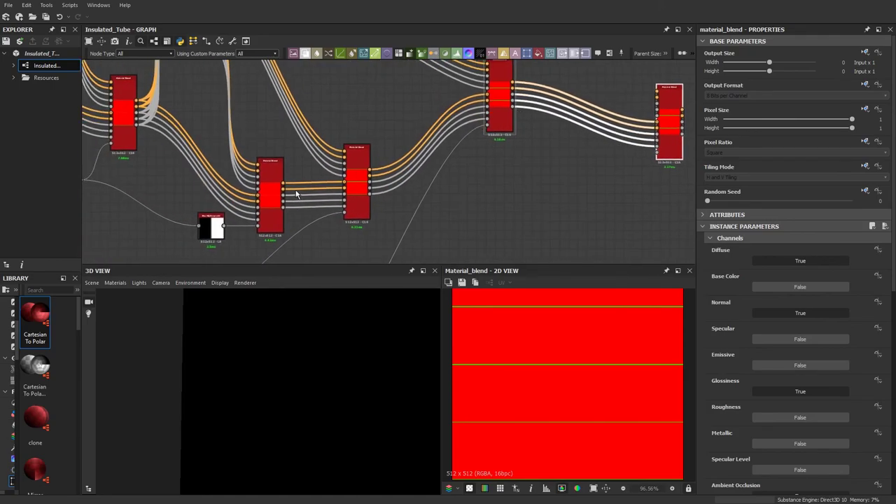
scroll(270, 126, "down", 3)
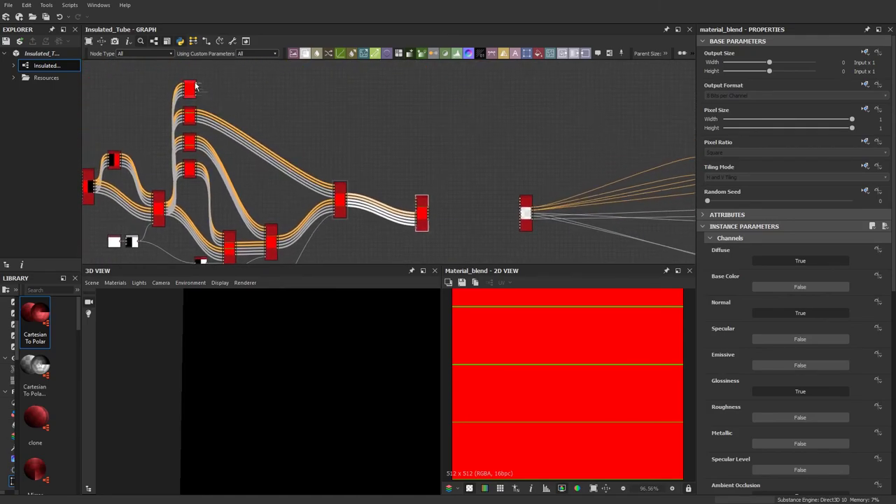
left_click_drag(195, 87, 419, 211)
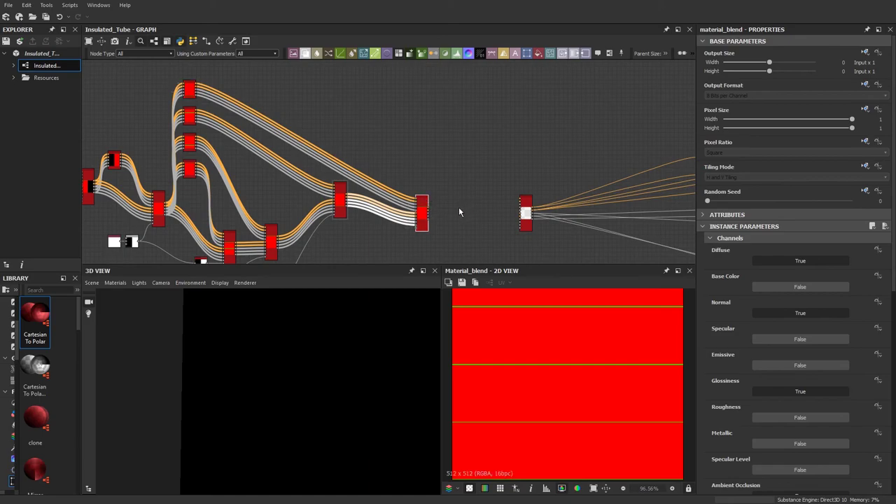
Step: Set the copied mask Blend's right crop to 1 and reconnect its Uniform Color from the Background to the Foreground input
scroll(459, 209, "up", 2)
middle_click_drag(459, 182, 474, 103)
middle_click_drag(381, 199, 440, 86)
middle_click_drag(370, 203, 387, 132)
scroll(385, 142, "up", 4)
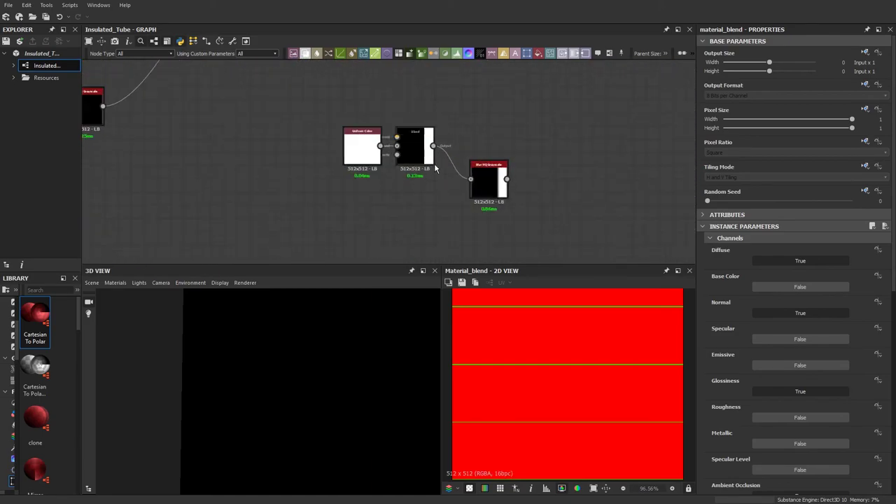
middle_click_drag(452, 140, 419, 200)
scroll(525, 367, "down", 3)
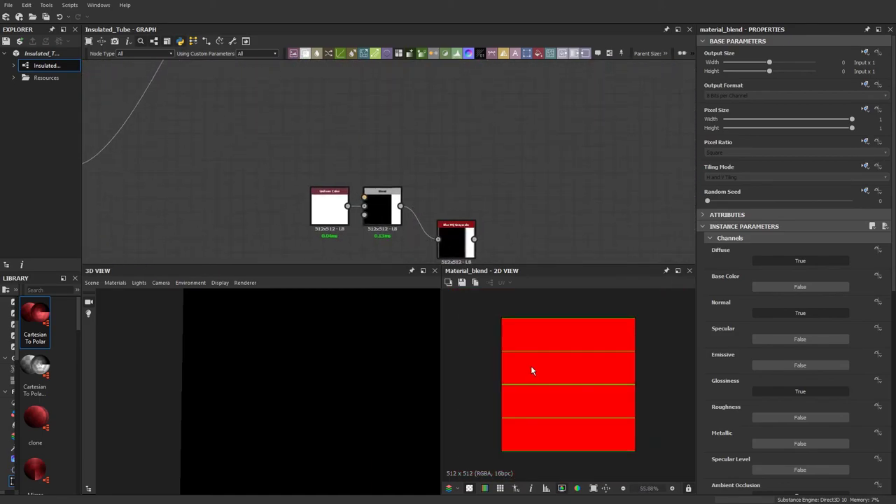
scroll(343, 221, "up", 2)
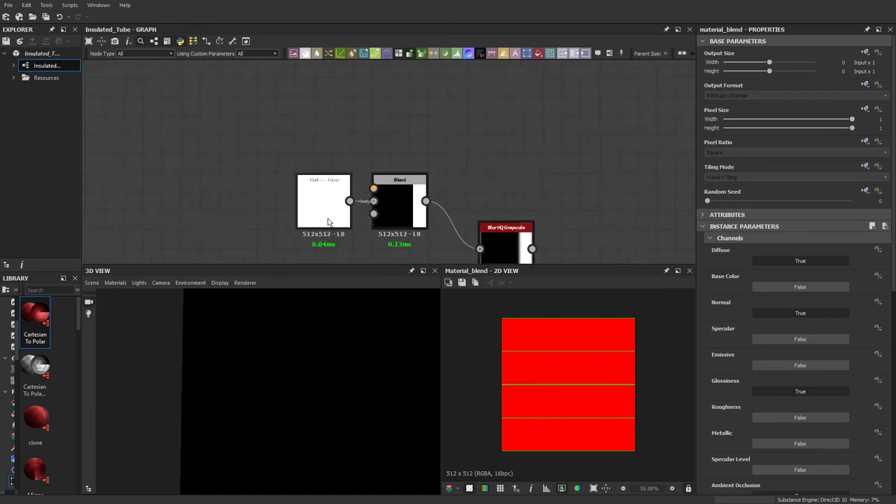
left_click(327, 221)
left_click(397, 210)
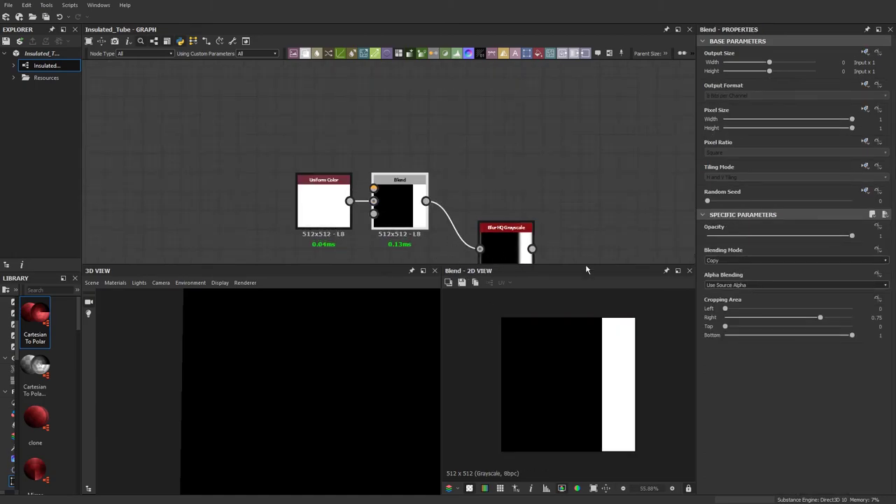
left_click_drag(812, 321, 890, 329)
left_click_drag(732, 309, 707, 314)
left_click(324, 212)
left_click_drag(325, 213, 306, 213)
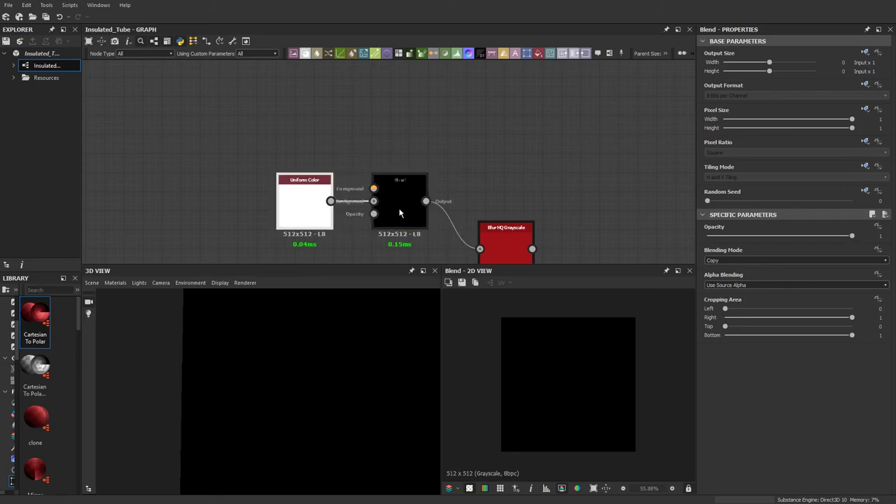
left_click_drag(372, 203, 373, 189)
Step: Set the copied mask Blend's cropping area to Left 0.25 and Right 0.5
left_click(390, 204)
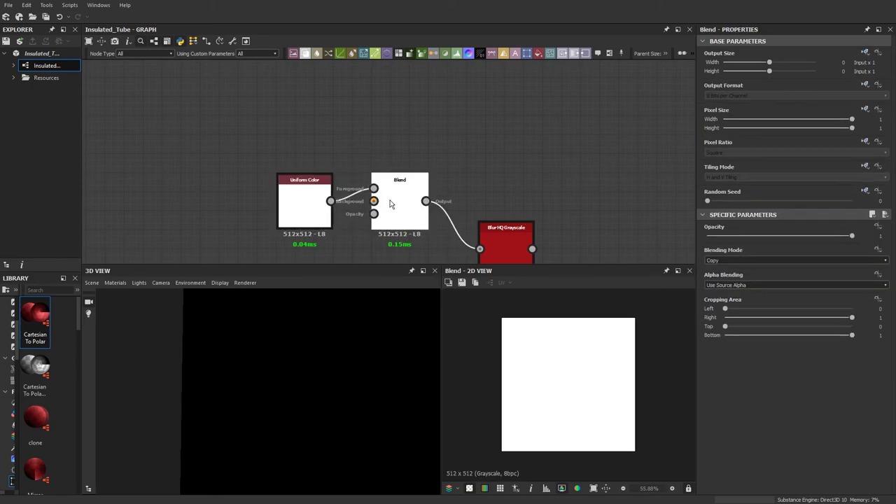
left_click_drag(728, 311, 742, 308)
left_click_drag(852, 317, 802, 322)
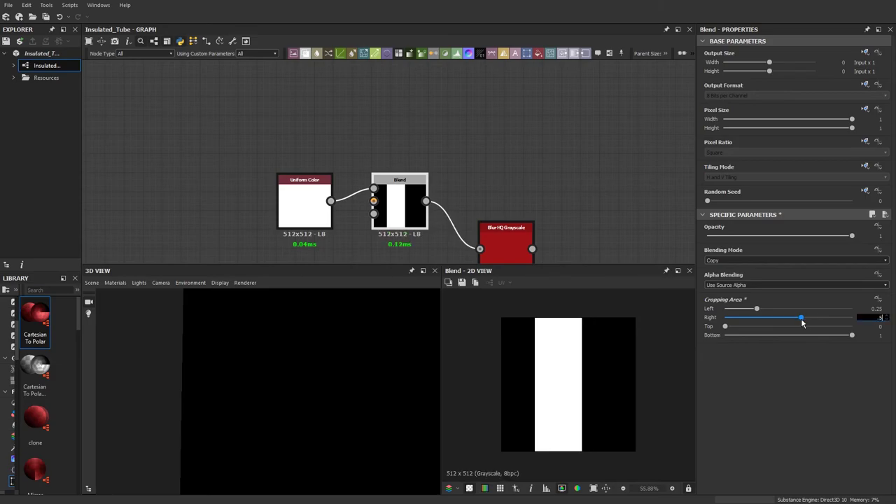
key("Return")
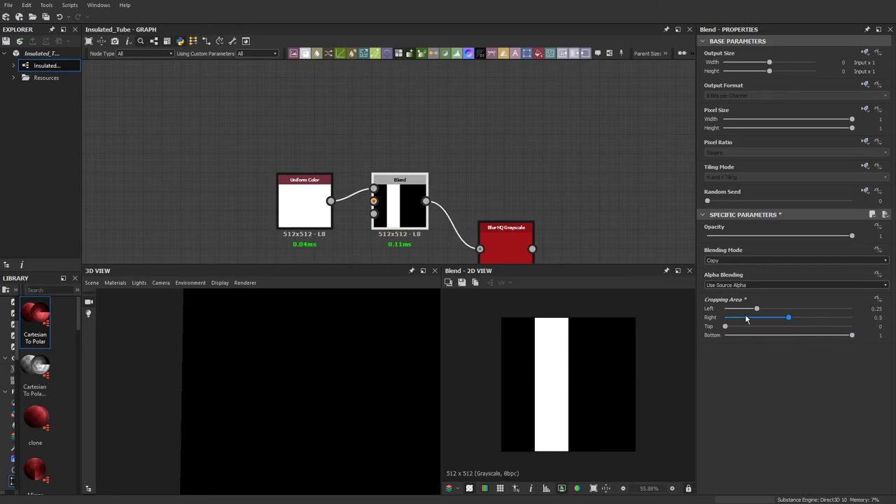
Step: Place the copied Blur HQ Grayscale beside its Blend and show its output in the 2D view
left_click_drag(500, 238, 470, 191)
double_click(490, 223)
scroll(492, 217, "down", 5)
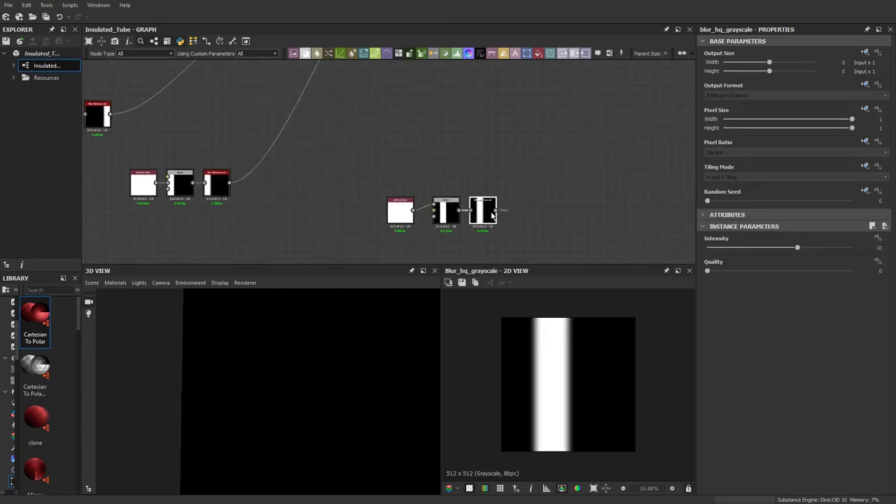
Step: Connect the copied Blur HQ Grayscale output to the mask input of the newest Material Blend
scroll(495, 213, "down", 5)
mouse_move(495, 212)
left_mouse_down()
mouse_move(512, 161)
mouse_move(492, 198)
left_mouse_up()
scroll(514, 155, "up", 4)
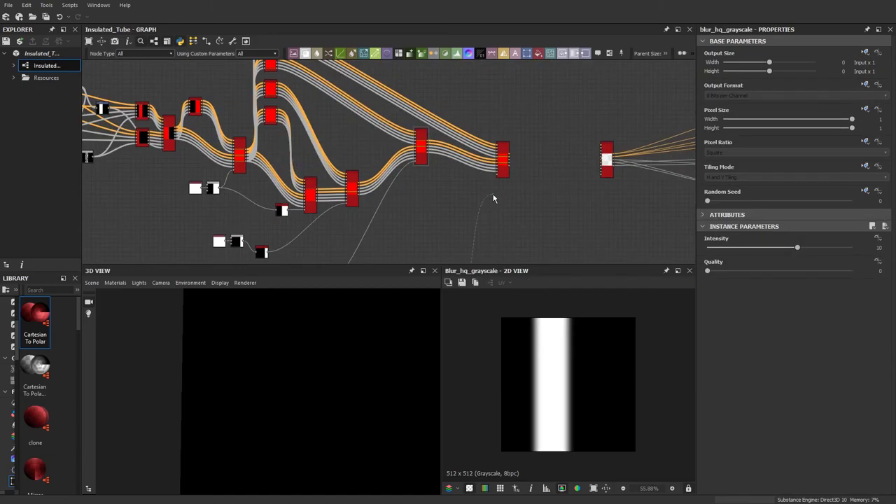
scroll(462, 185, "up", 3)
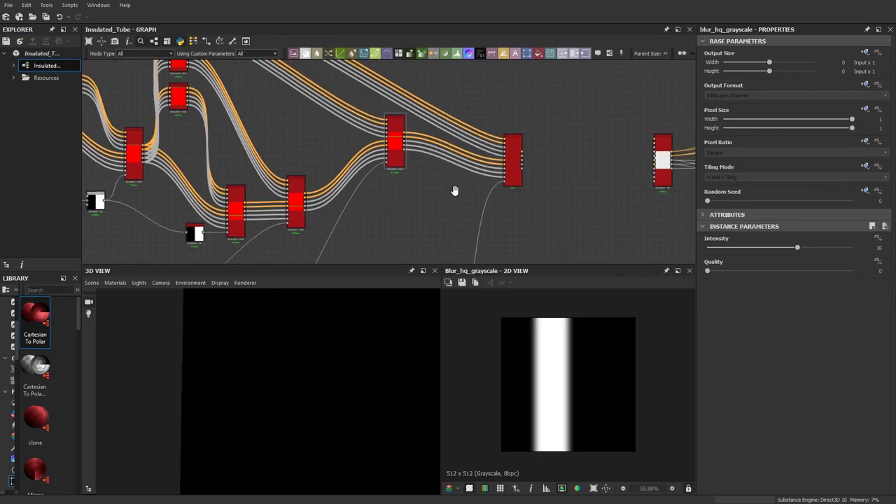
Step: Set the topmost Material Transform's Y offset to 0.5
middle_click_drag(228, 84, 226, 126)
left_click(196, 106)
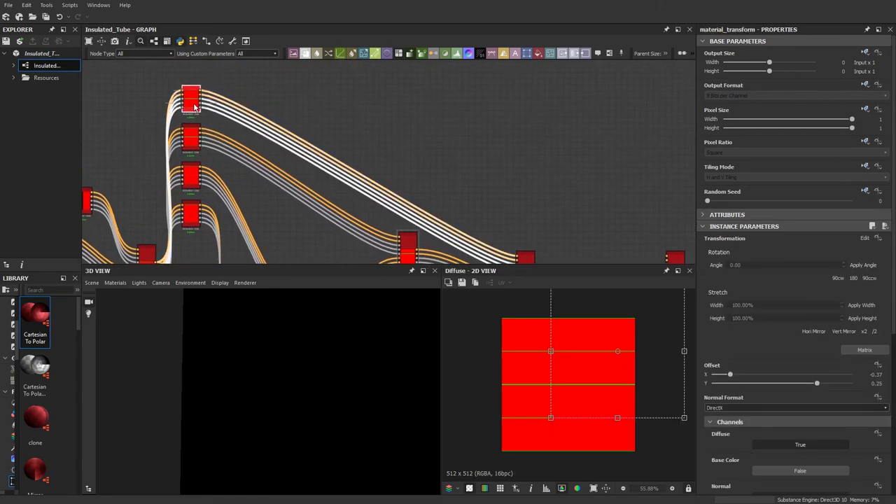
double_click(820, 383)
type(".5")
key("Return")
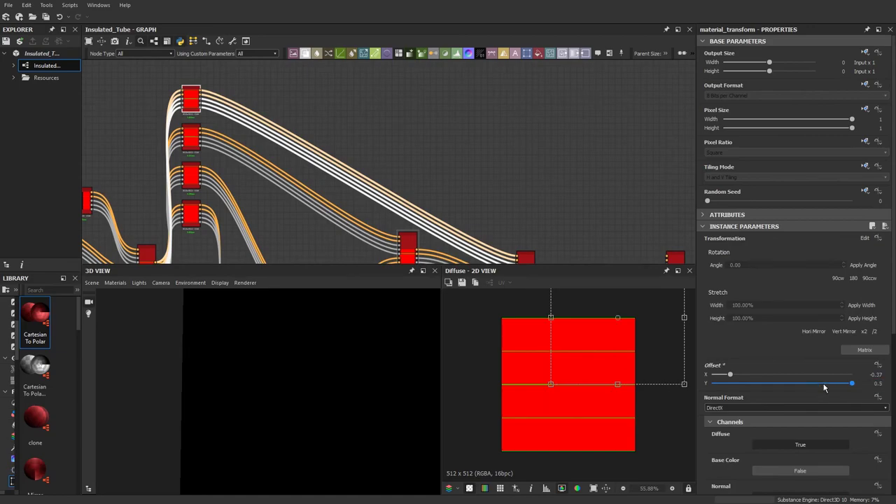
Step: Set the topmost Material Transform's X offset to about -0.14
middle_click_drag(469, 140, 368, 123)
scroll(367, 129, "up", 3)
scroll(397, 186, "up", 3)
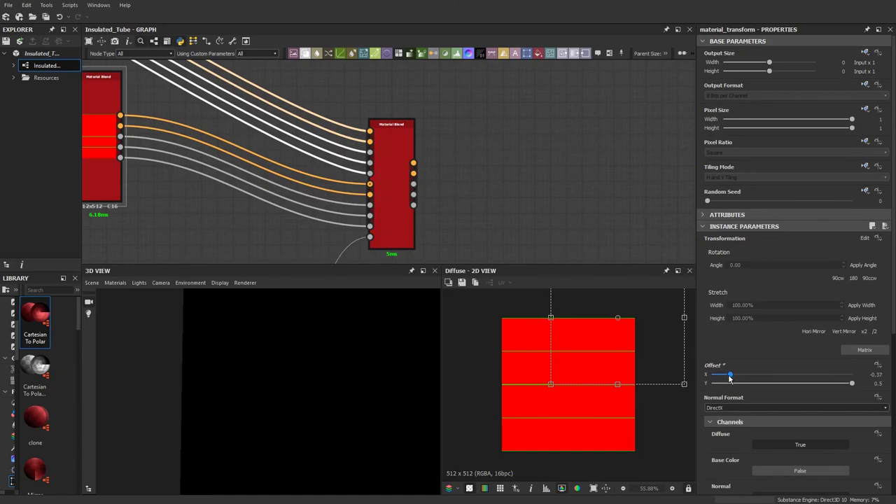
middle_click_drag(483, 258, 513, 238)
left_click_drag(729, 376, 765, 380)
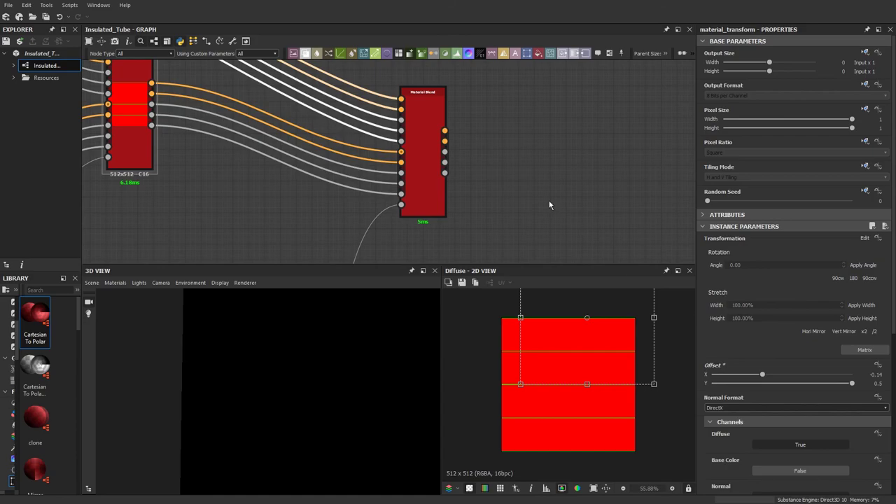
Step: Show the newest Material Blend's Normal output in the 2D view and examine the pattern for repetition
double_click(444, 141)
scroll(572, 394, "up", 3)
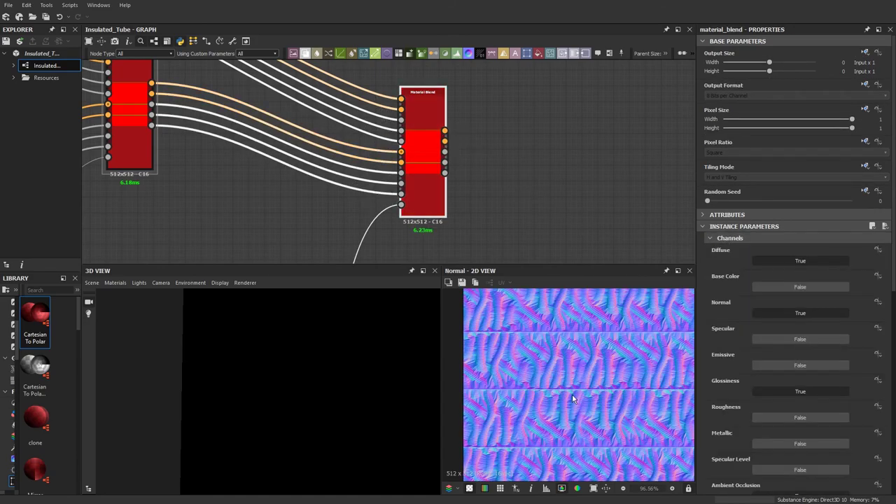
scroll(566, 394, "down", 1)
middle_click_drag(499, 188, 497, 169)
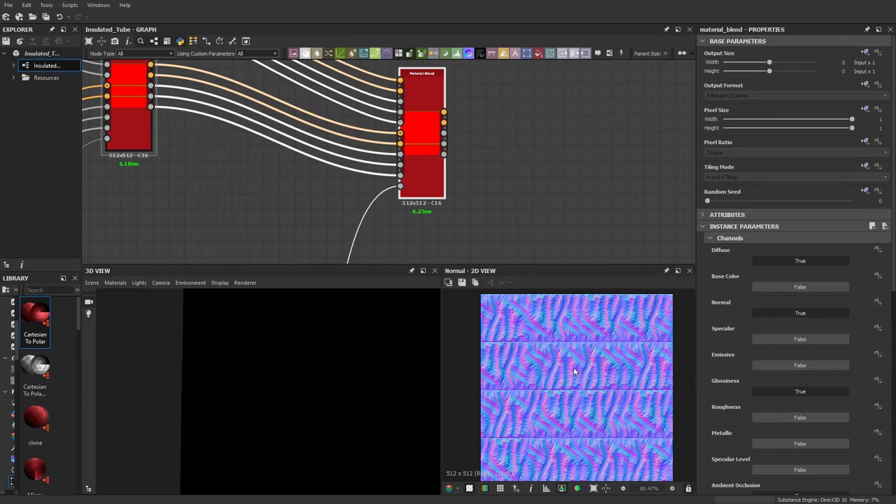
scroll(574, 371, "up", 3)
scroll(448, 189, "down", 4)
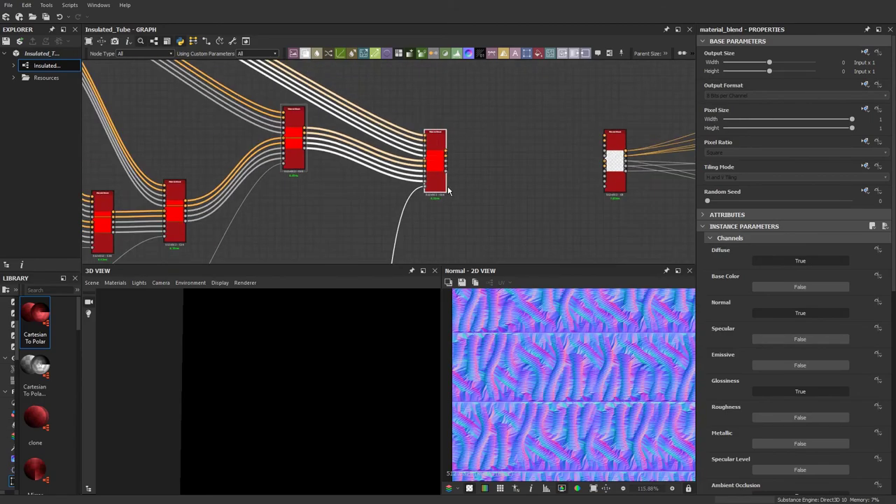
Step: Try a Y offset of 0.25 on the topmost Material Transform and compare the normal map in the 2D view
middle_click_drag(413, 201, 481, 237)
scroll(462, 229, "down", 3)
middle_click_drag(293, 121, 287, 129)
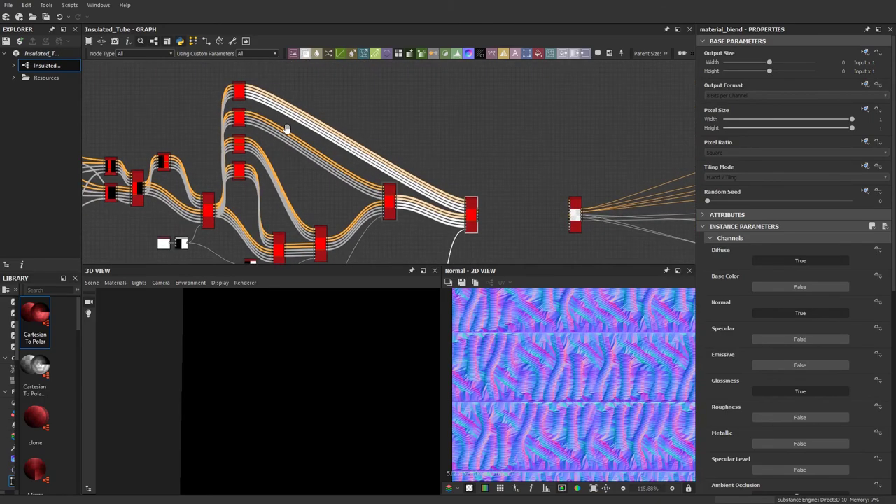
left_click(238, 95)
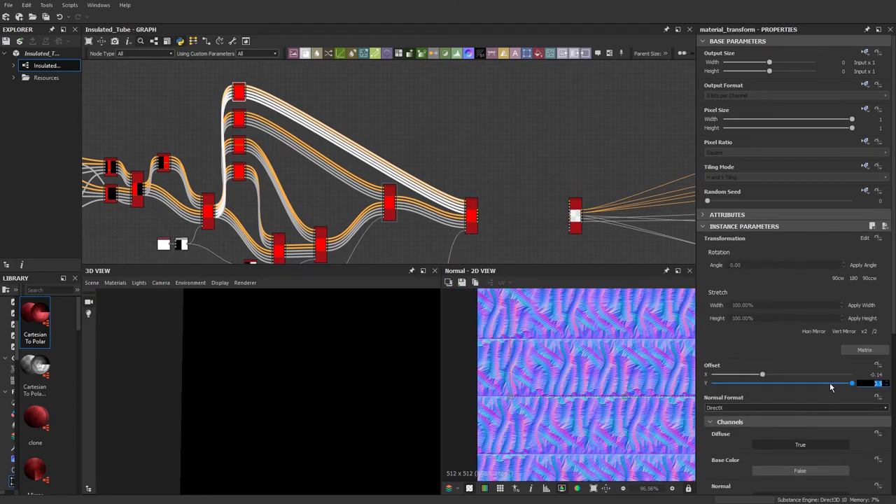
type(".25")
key("Return")
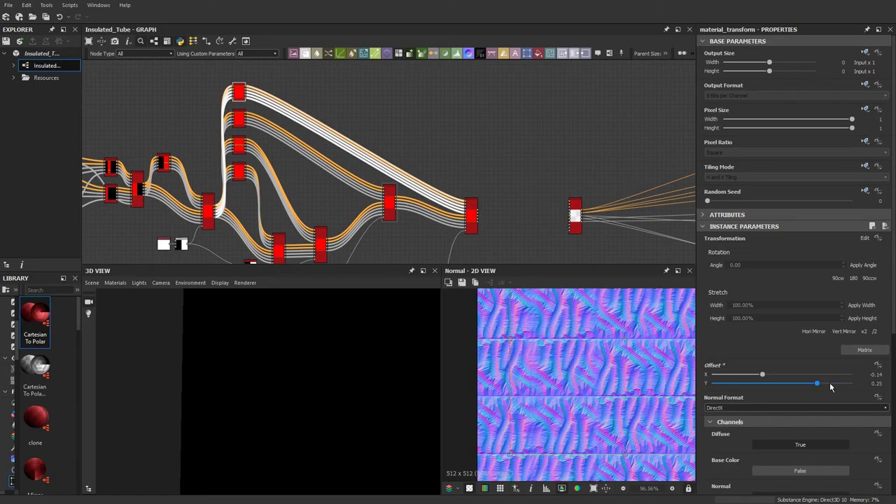
scroll(831, 387, "down", 1)
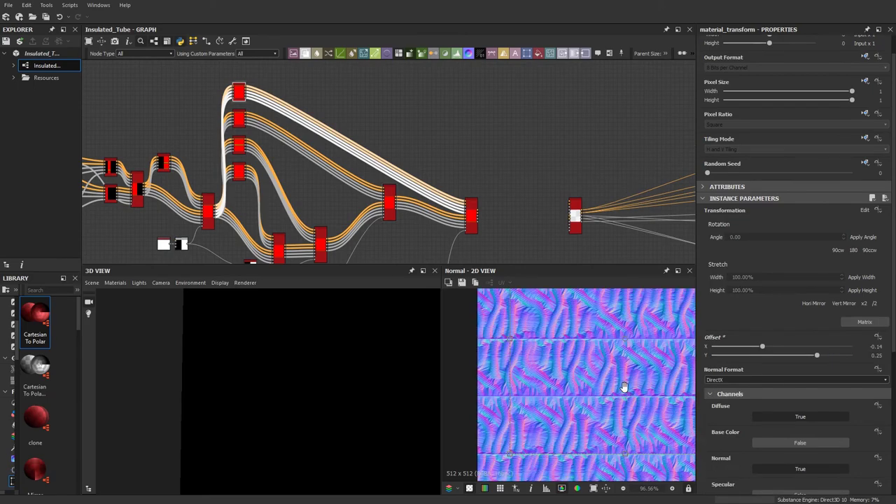
scroll(600, 339, "down", 1)
middle_click_drag(596, 344, 611, 390)
scroll(536, 382, "up", 3)
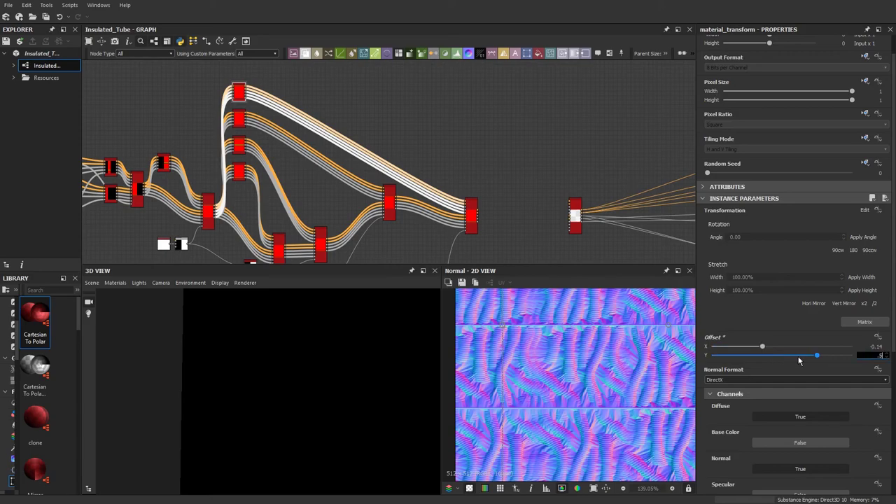
Step: Set the topmost Material Transform's Y offset to 0.5 and check the rows of the normal map in the 2D view
key("Return")
scroll(592, 385, "down", 3)
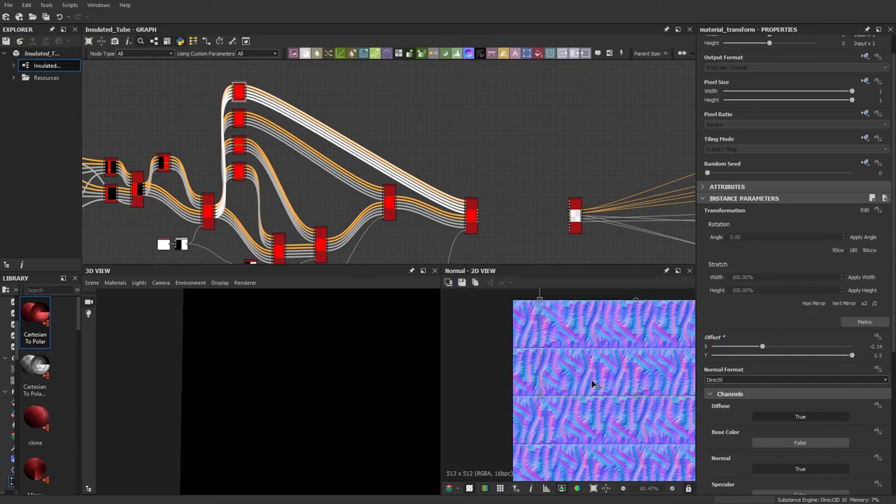
scroll(592, 384, "up", 3)
middle_click_drag(592, 384, 562, 336)
scroll(566, 338, "down", 2)
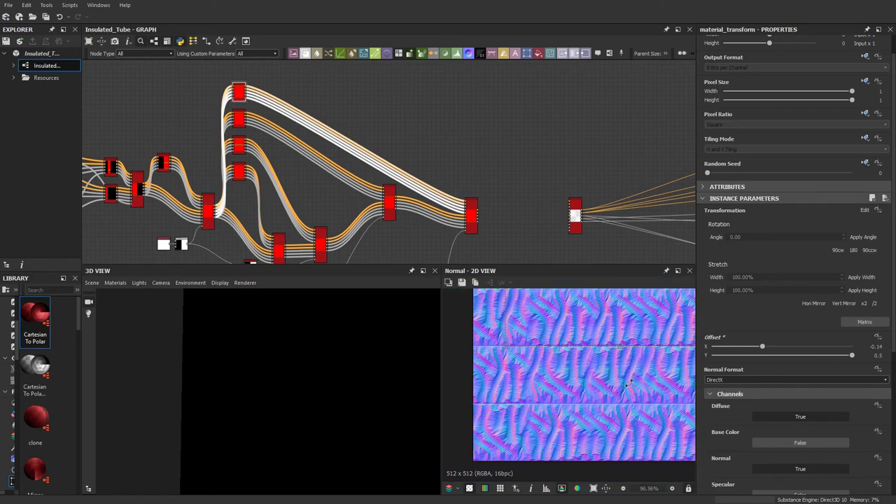
middle_click_drag(630, 383, 597, 456)
scroll(578, 390, "up", 3)
scroll(616, 363, "down", 3)
scroll(544, 426, "down", 1)
scroll(503, 145, "down", 3)
Step: Move the old downstream Material Blend directly above the newest Material Blend
middle_click_drag(477, 162, 371, 167)
scroll(388, 178, "up", 5)
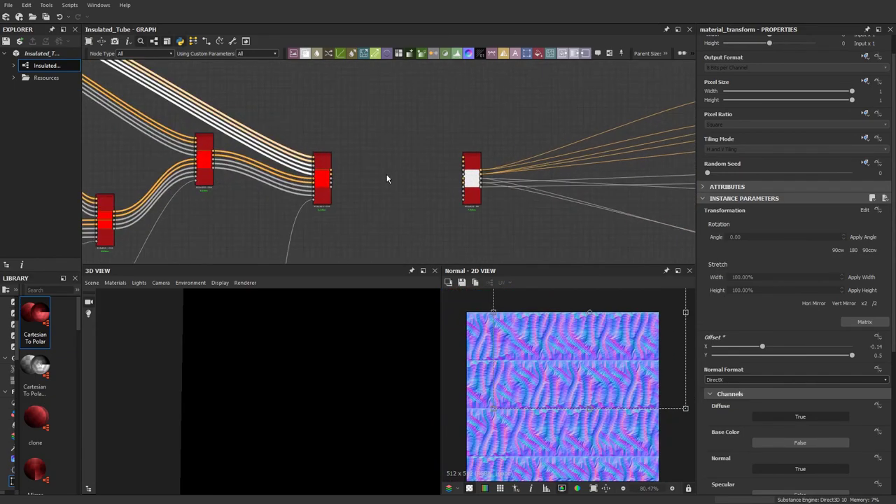
left_click(382, 180)
scroll(368, 185, "up", 2)
scroll(482, 195, "down", 2)
left_click_drag(506, 193, 354, 128)
scroll(350, 128, "up", 3)
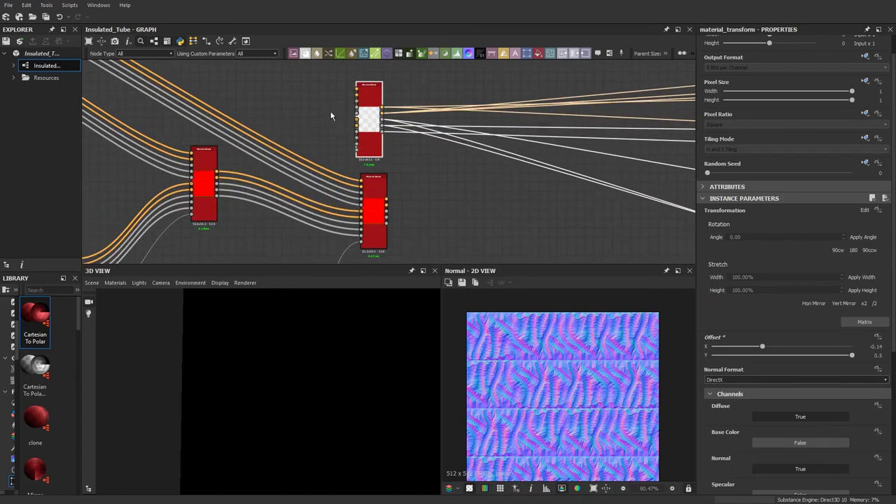
Step: Try to transfer the old Material Blend's output links to the newest blend in Material link mode
left_click_drag(393, 110, 422, 218, "shift")
scroll(429, 179, "down", 2)
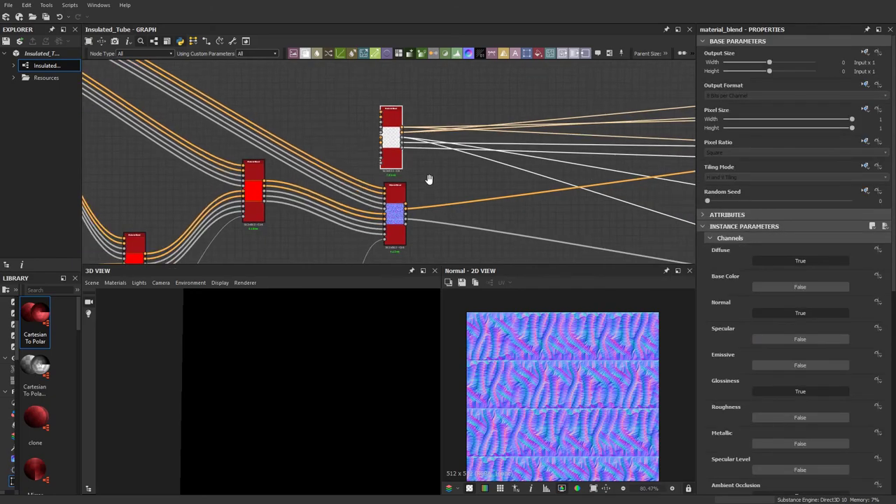
middle_click_drag(429, 179, 358, 140)
scroll(220, 94, "up", 2)
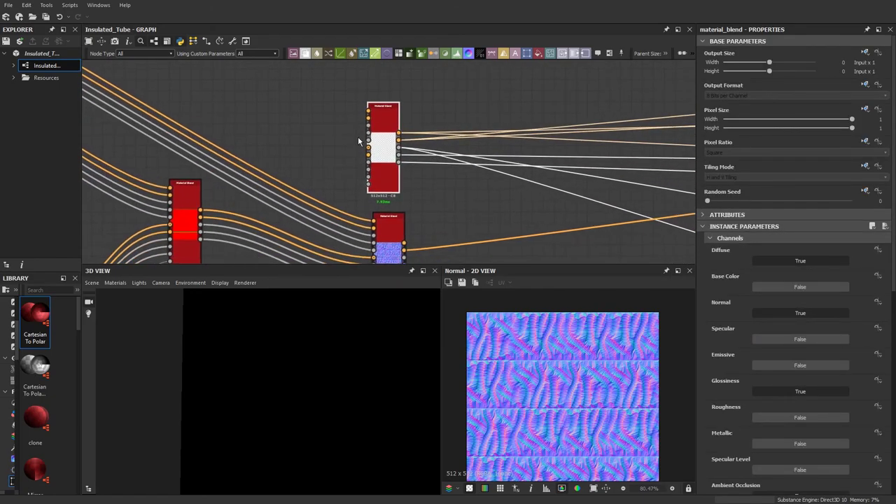
scroll(350, 151, "down", 1)
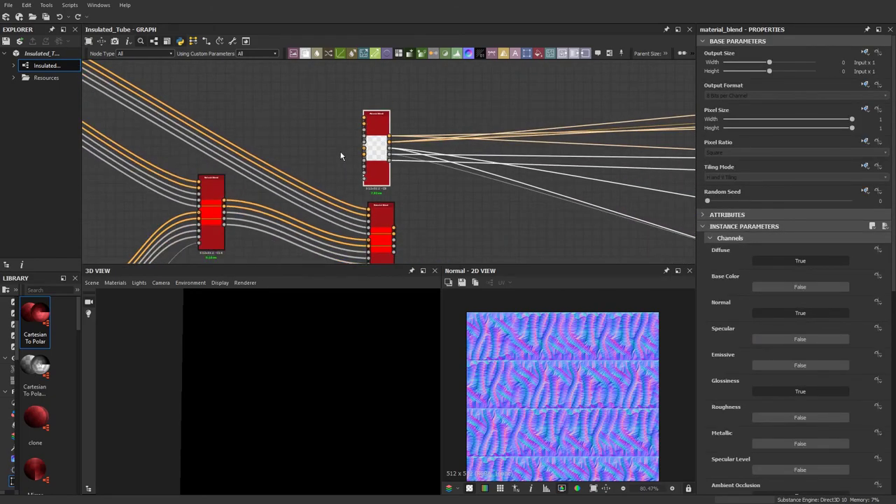
Step: Switch link creation to Standard mode and move the old blend's Height output links to the newest Material Blend's Height output
left_click(193, 41)
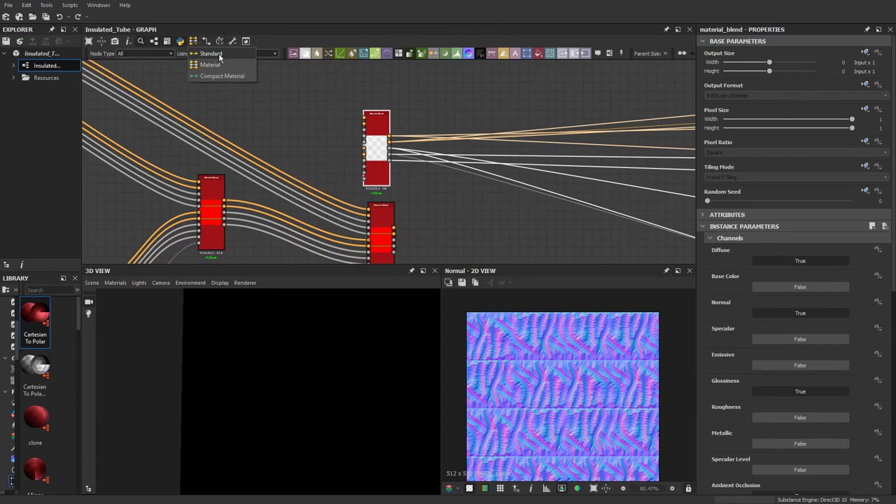
left_click(219, 54)
scroll(379, 124, "up", 2)
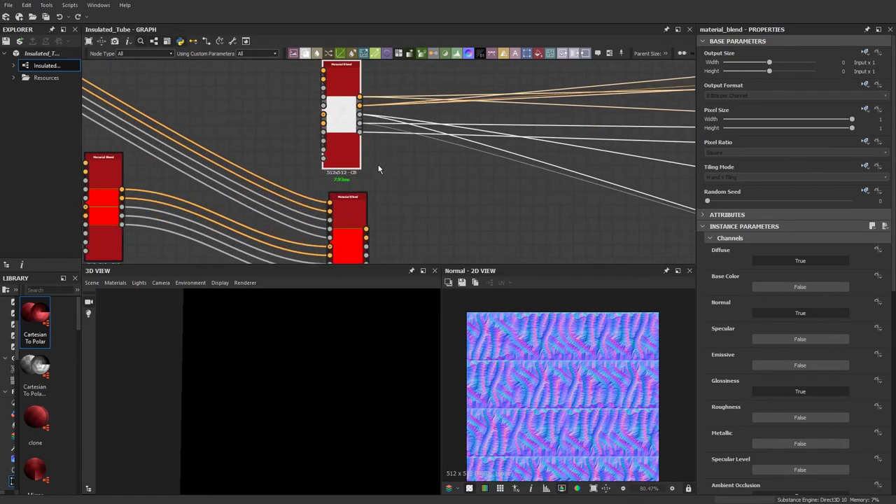
left_click_drag(351, 220, 347, 210)
middle_click_drag(375, 170, 378, 130)
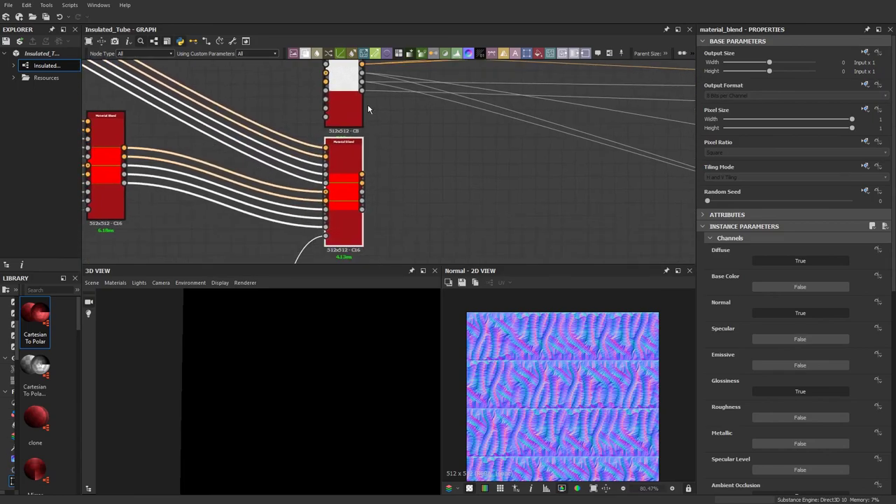
left_click_drag(392, 202, 363, 209)
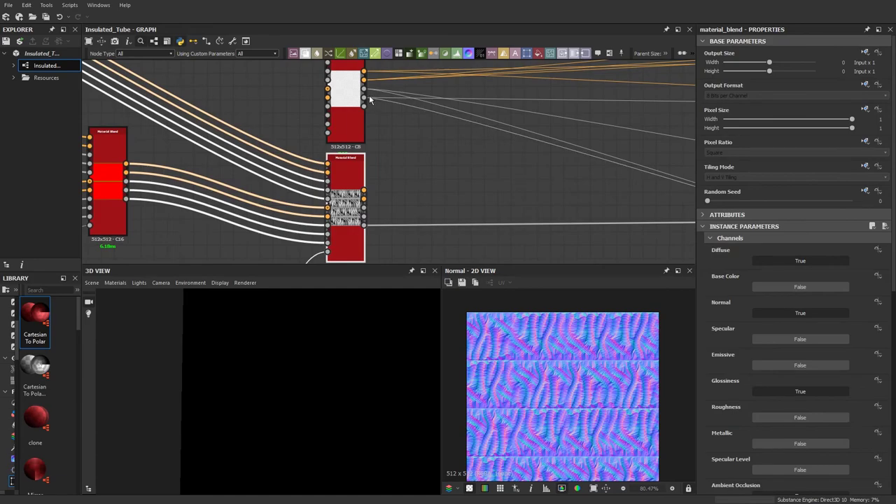
Step: Move the old blend's Ambient Occlusion, Glossiness, Normal and Diffuse output links to the matching outputs of the newest Material Blend
left_click_drag(364, 98, 363, 215)
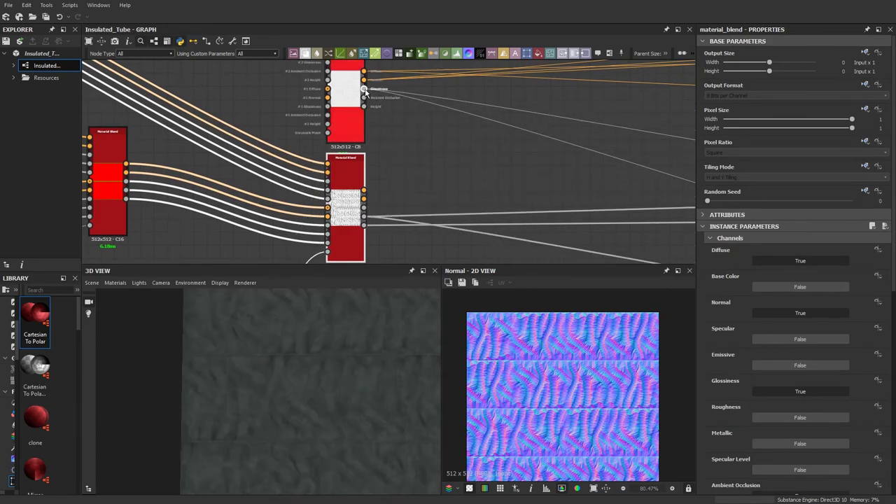
left_click_drag(366, 91, 366, 212)
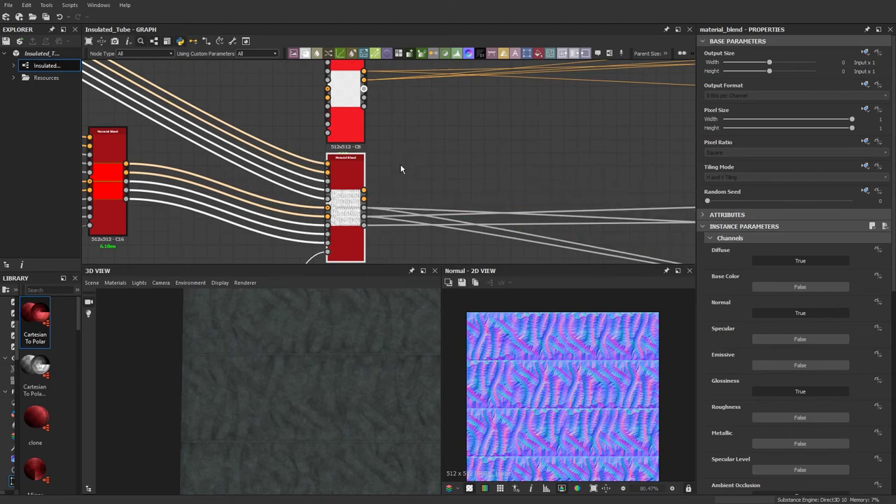
middle_click_drag(393, 143, 387, 172)
left_click_drag(359, 110, 362, 222)
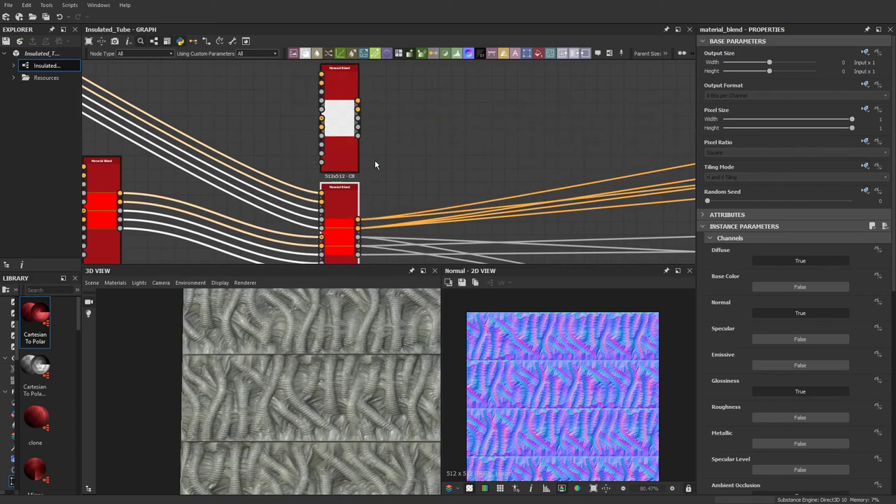
Step: Delete the disconnected old Material Blend above the newest one
scroll(376, 152, "down", 2)
left_click(345, 128)
key("Delete")
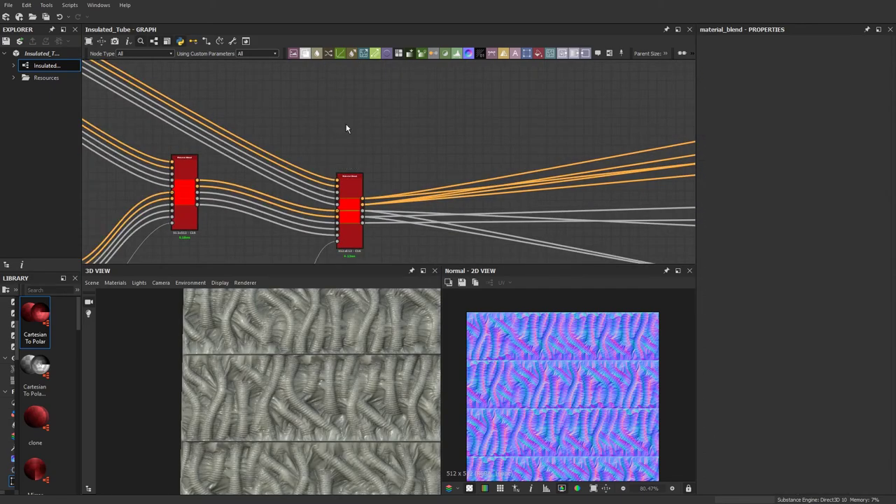
Step: Examine the updated tube material in the 3D view and the source bitmaps at the start of the graph
mouse_move(289, 376)
left_mouse_down()
mouse_move(336, 414)
mouse_move(186, 418)
mouse_move(269, 363)
mouse_move(357, 358)
mouse_move(295, 355)
mouse_move(266, 370)
mouse_move(289, 371)
mouse_move(279, 381)
left_mouse_up()
scroll(295, 355, "up", 2)
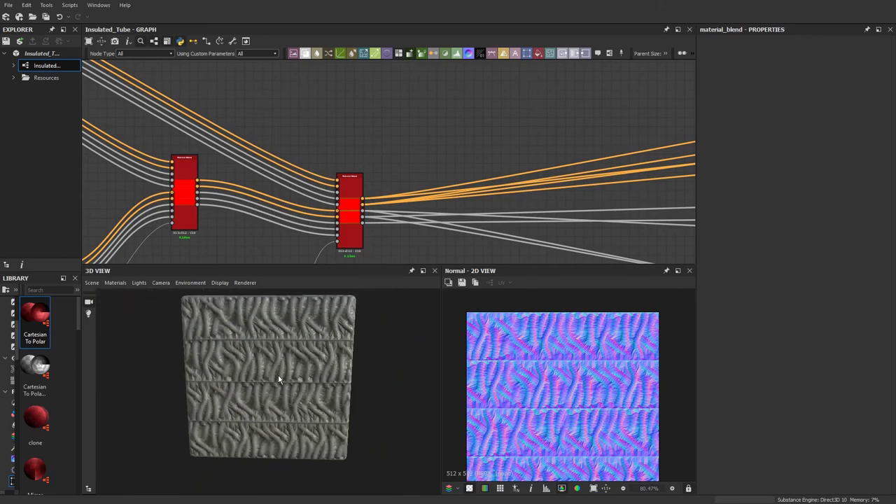
scroll(273, 191, "down", 5)
middle_click_drag(237, 212, 476, 196)
middle_click_drag(312, 201, 511, 214)
scroll(327, 168, "up", 7)
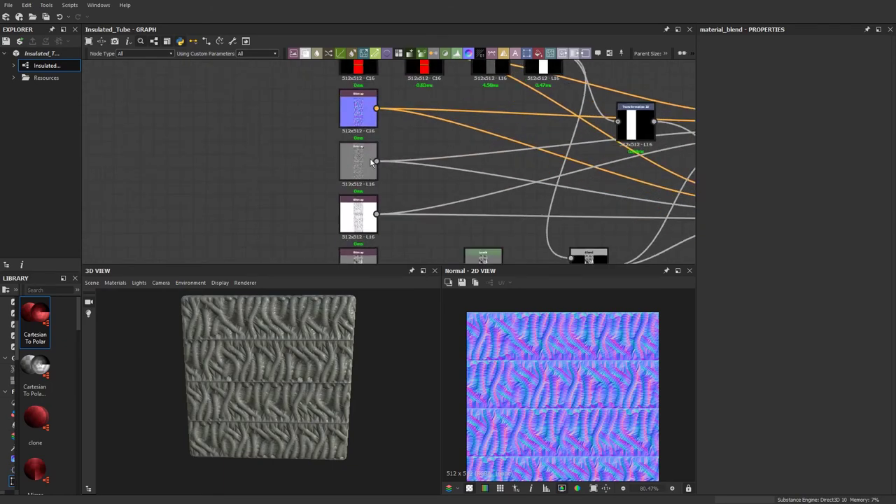
middle_click_drag(310, 218, 303, 129)
scroll(338, 189, "up", 6)
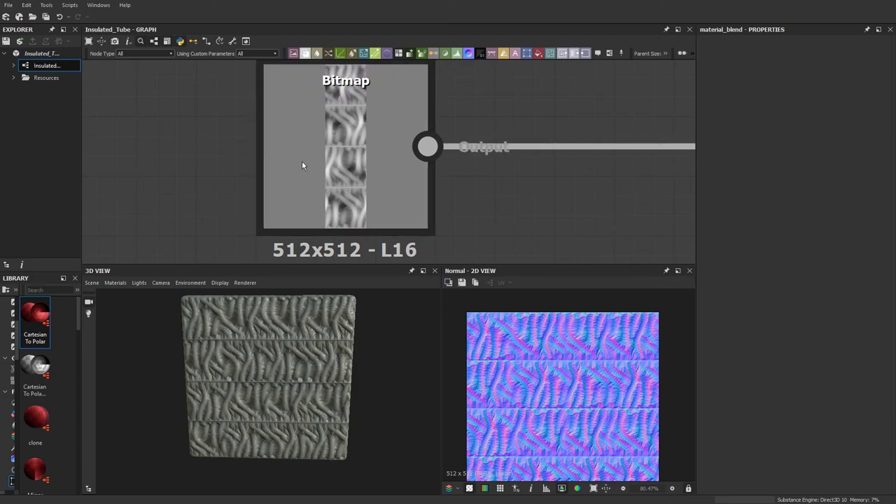
scroll(409, 164, "down", 5)
scroll(378, 183, "down", 5)
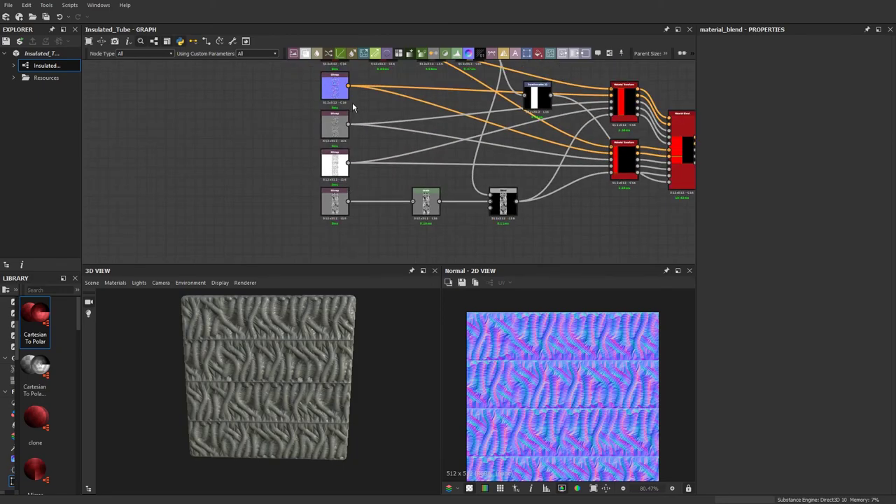
scroll(275, 343, "up", 8)
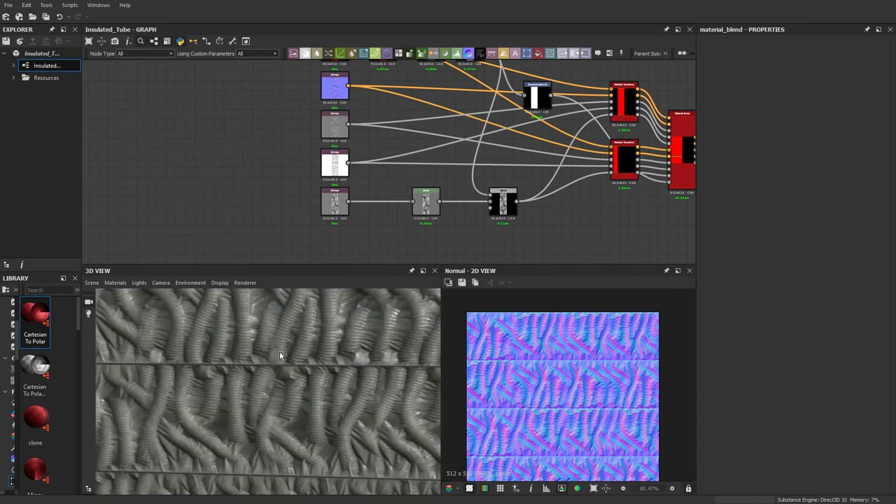
scroll(317, 350, "down", 6)
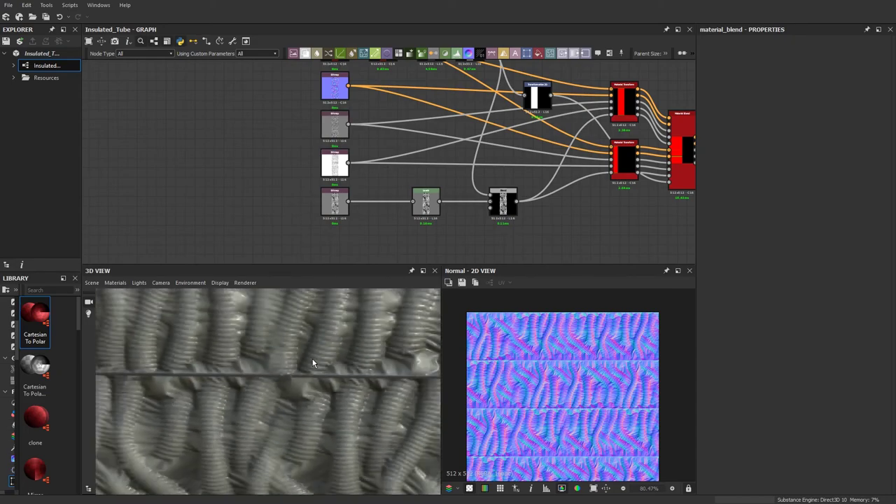
Step: Open the settings of the 3D view's default physically_metallic_roughness material and raise the height Scale to 5.5
left_click_drag(288, 369, 179, 452)
scroll(245, 406, "down", 4)
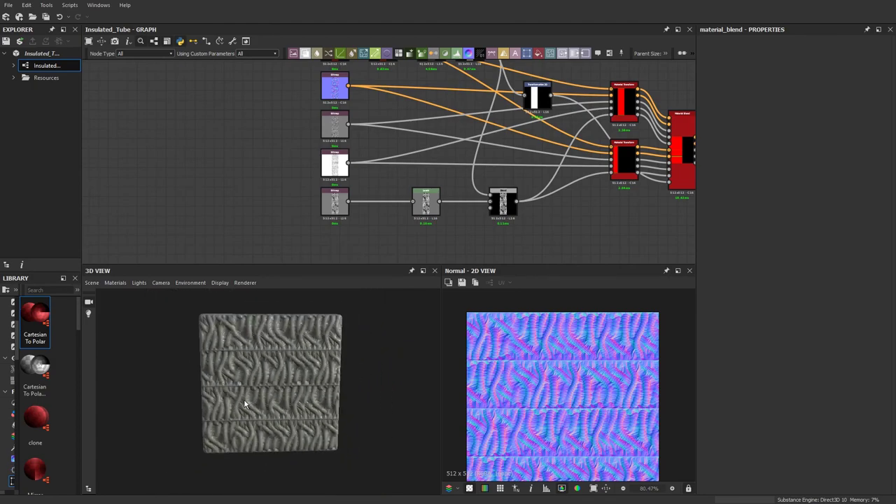
left_click_drag(214, 410, 247, 416)
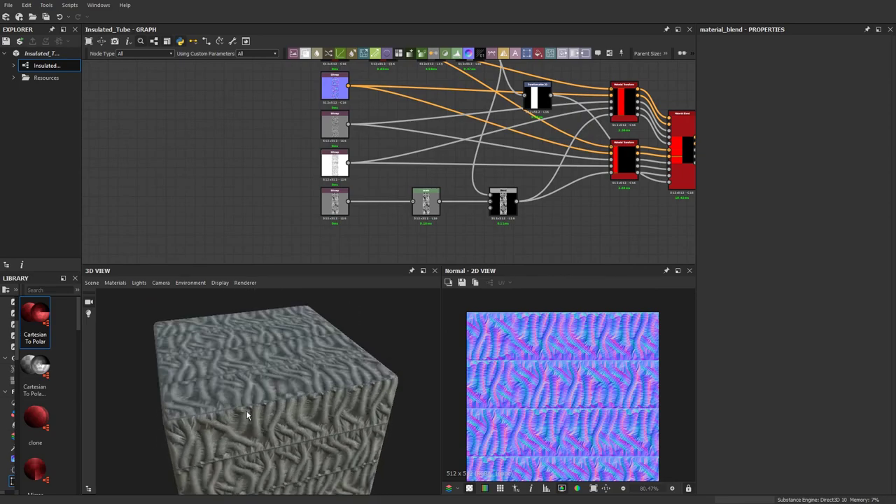
left_click(115, 282)
mouse_move(125, 294)
mouse_move(187, 310)
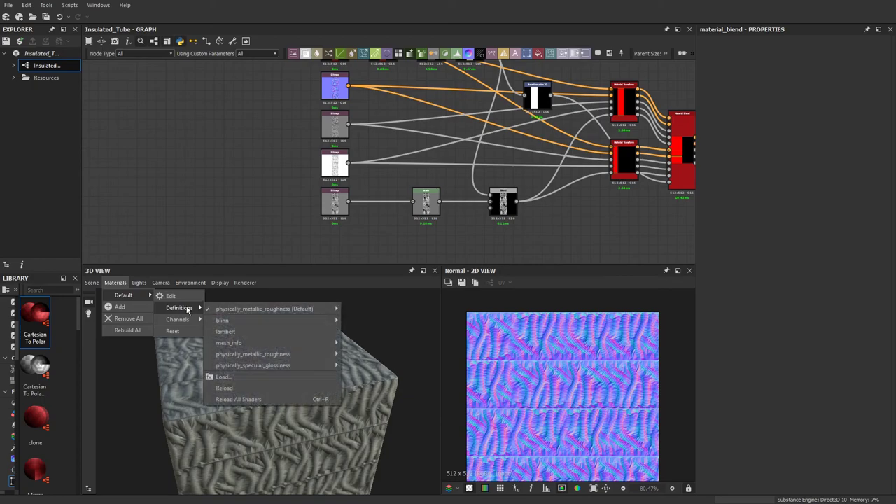
mouse_move(284, 308)
left_click(375, 323)
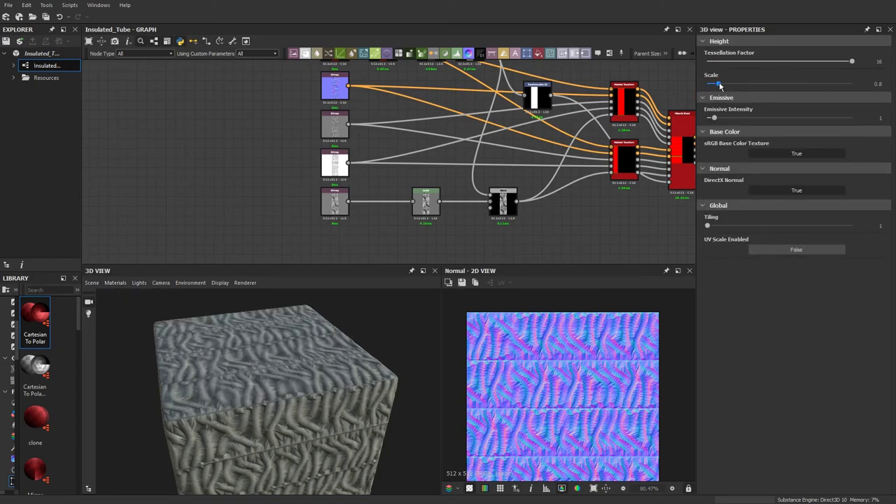
left_click_drag(720, 85, 777, 91)
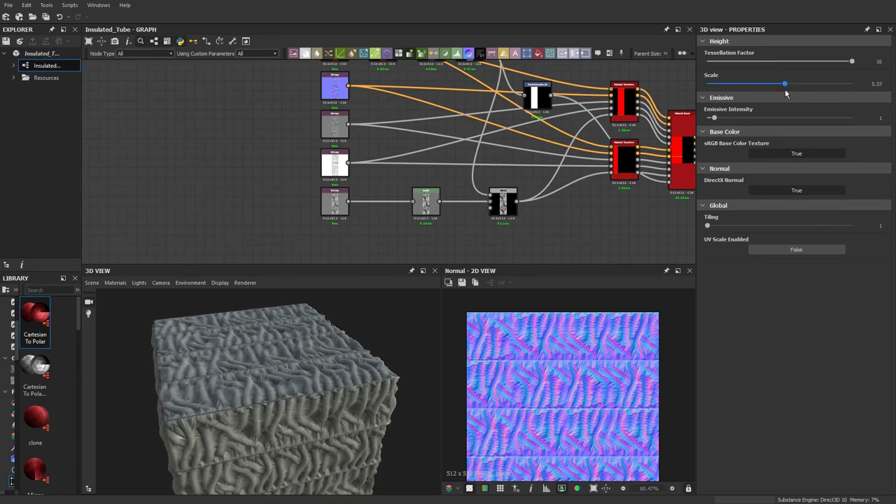
Step: Lower the height Scale to 3.67 and check the tube relief from several angles in the 3D view
scroll(325, 322, "up", 3)
left_click_drag(325, 322, 144, 346)
scroll(312, 370, "up", 3)
scroll(430, 187, "down", 4)
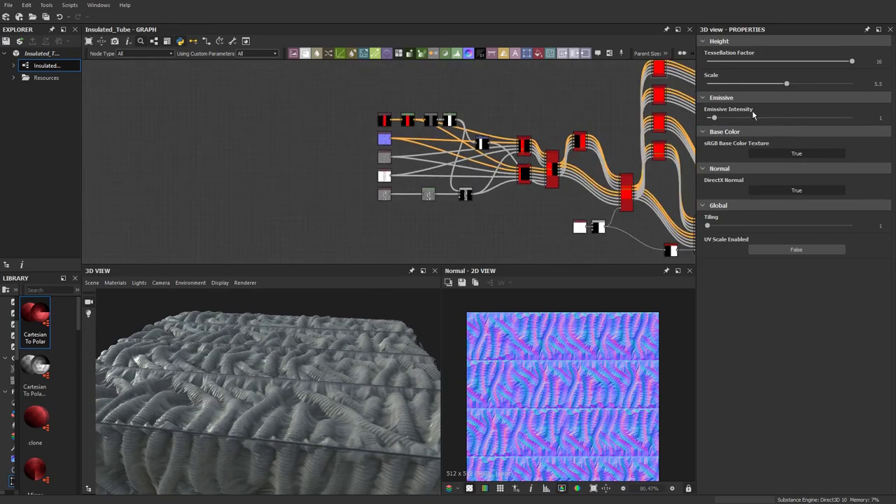
left_click_drag(782, 85, 768, 85)
left_click_drag(225, 361, 133, 367)
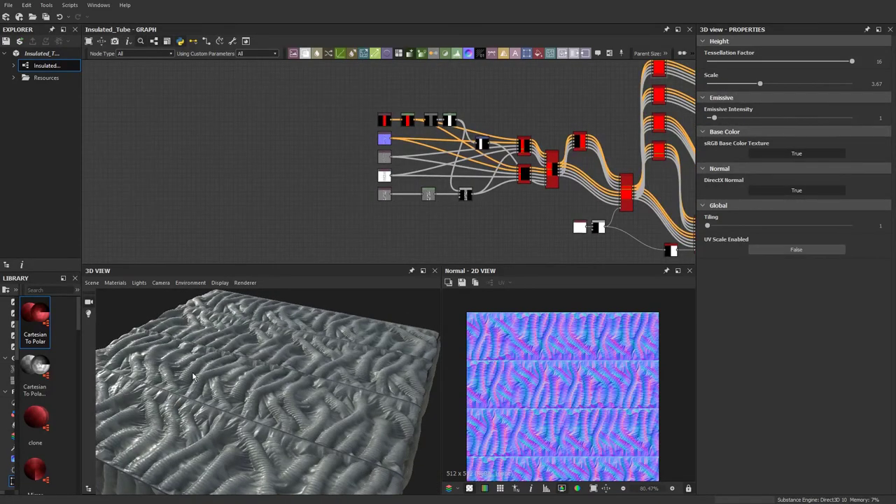
left_click_drag(194, 377, 144, 378)
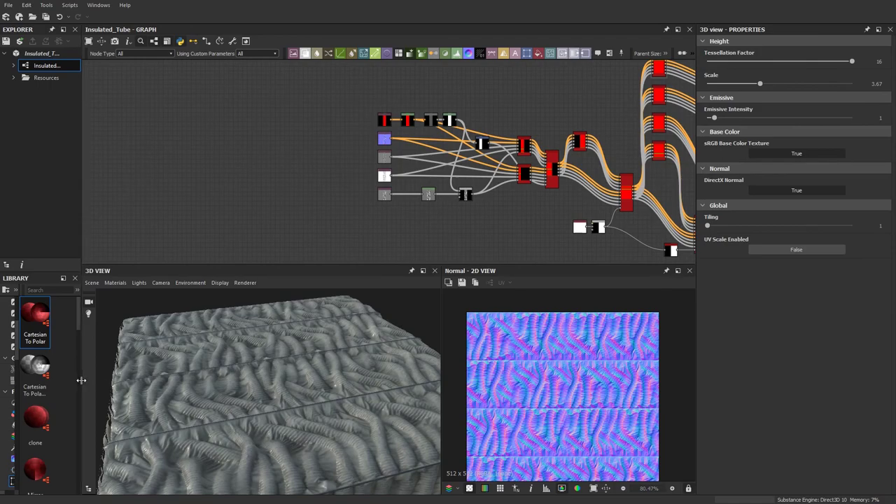
Step: Widen the library and show its 3D View environment maps
left_click_drag(83, 381, 172, 383)
scroll(60, 392, "down", 1)
scroll(61, 391, "down", 10)
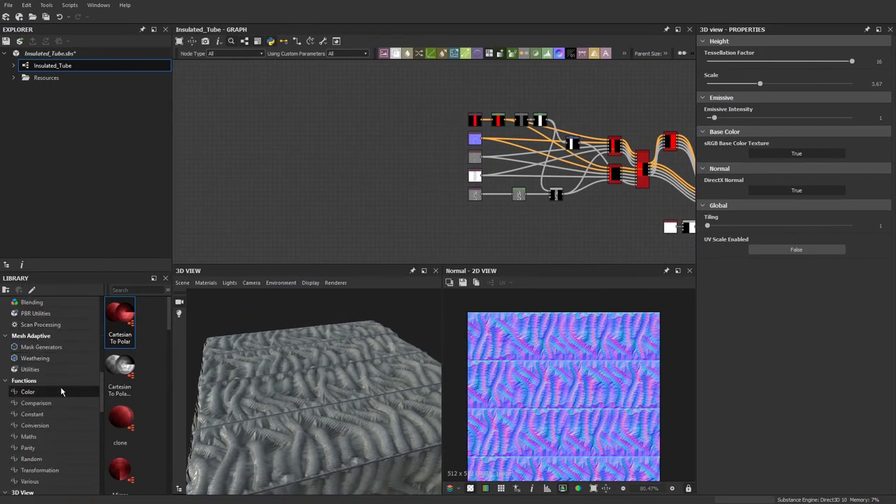
left_click(47, 369)
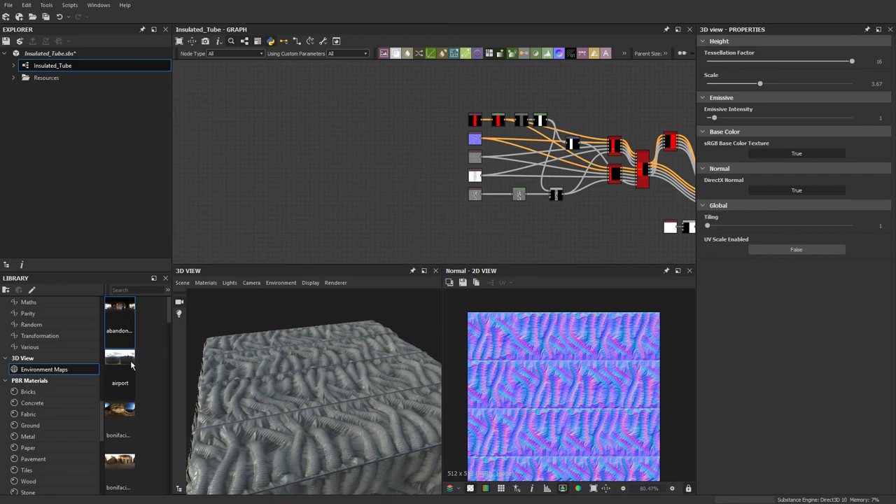
left_click_drag(171, 359, 212, 360)
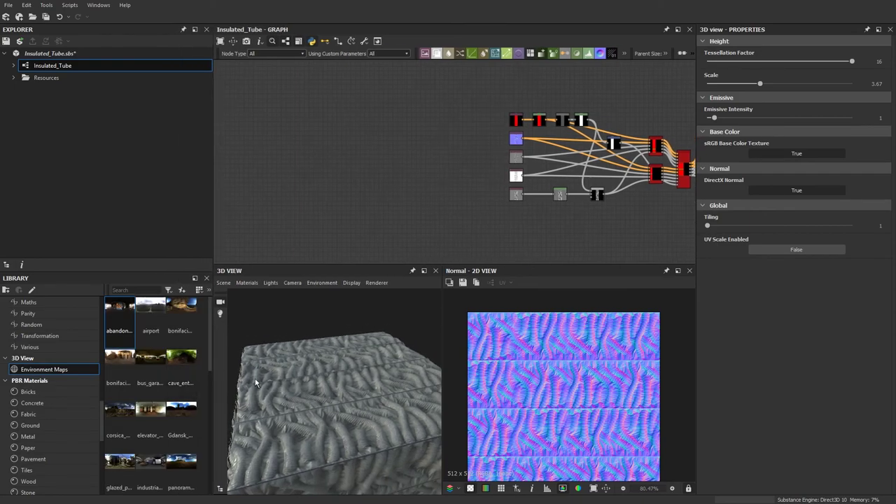
Step: Try the bus garage and small apartment environment maps on the 3D view
left_click_drag(150, 358, 308, 381)
scroll(151, 392, "down", 3)
left_click_drag(150, 358, 283, 371)
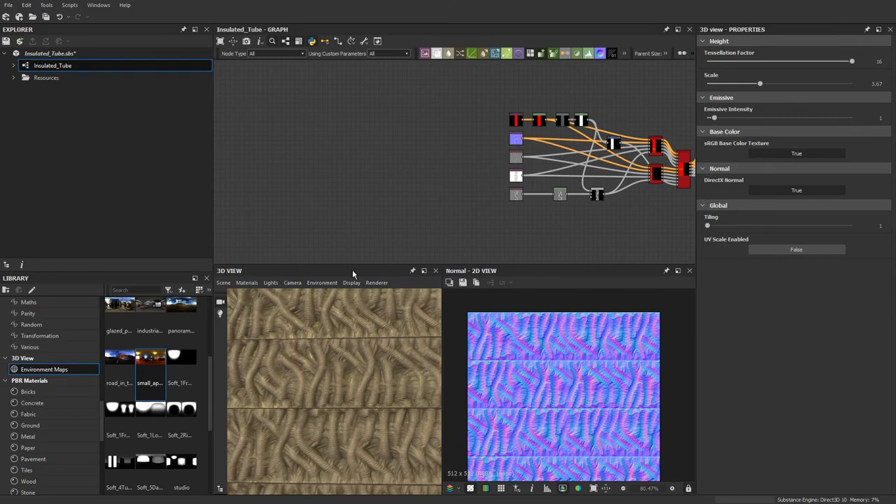
Step: Light the 3D view with the studio_03 environment map
middle_click_drag(541, 153, 409, 160)
scroll(193, 326, "down", 3)
scroll(588, 142, "down", 3)
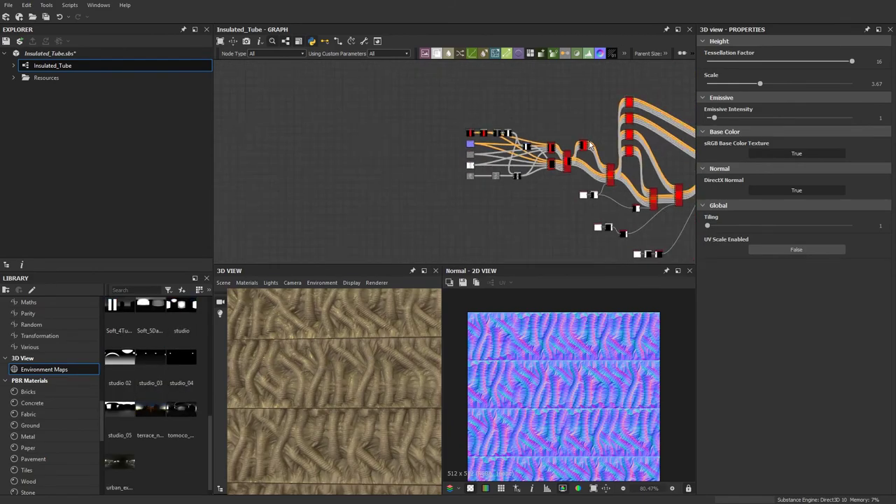
middle_click_drag(613, 136, 407, 168)
scroll(408, 168, "down", 1)
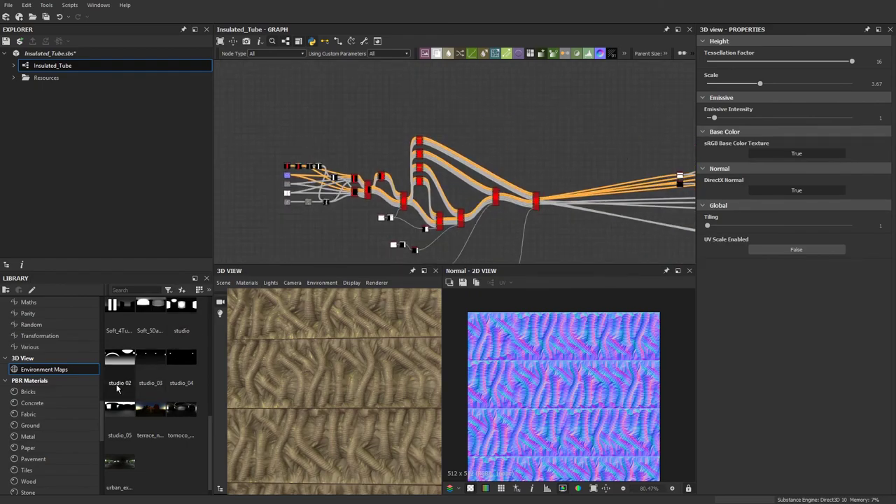
left_click_drag(147, 364, 408, 383)
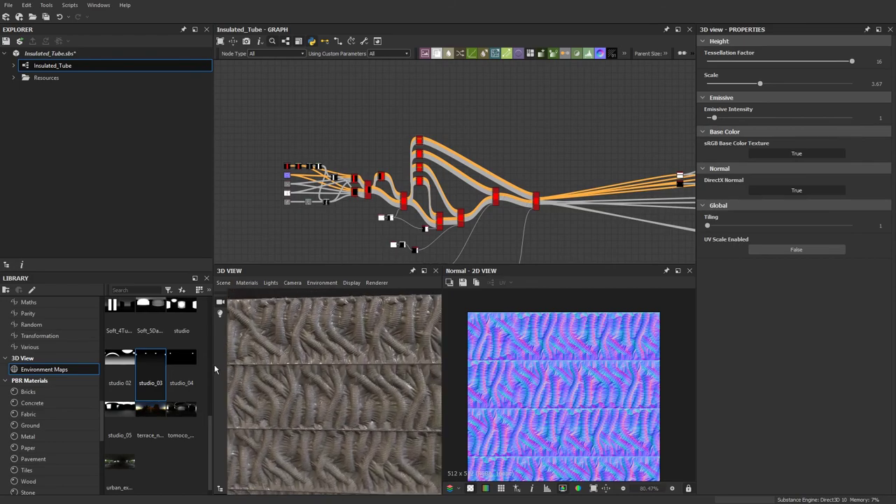
Step: Narrow the library again and enlarge the 3D and 2D views
left_click_drag(211, 366, 81, 363)
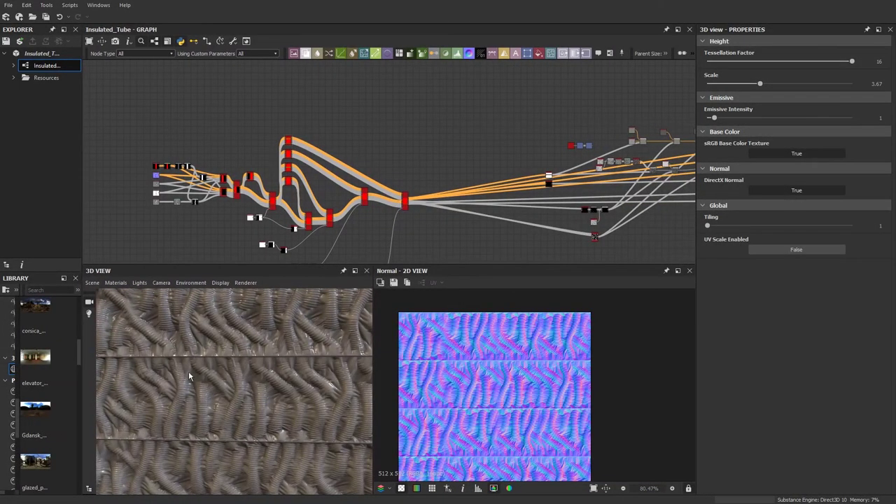
left_click_drag(374, 356, 393, 359)
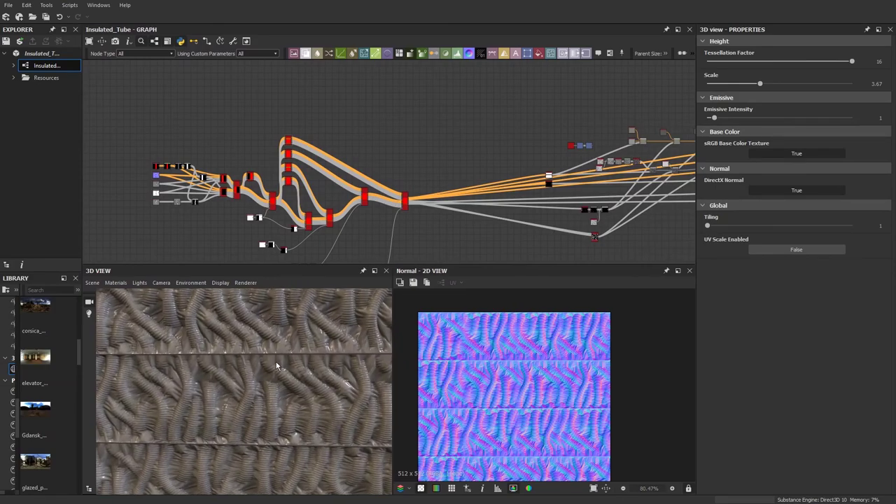
left_click_drag(289, 262, 290, 246)
Step: Move the upper blend chain away from the lower grayscale chain, keeping the last lower Blend's Uniform Color beside it
scroll(327, 177, "up", 5)
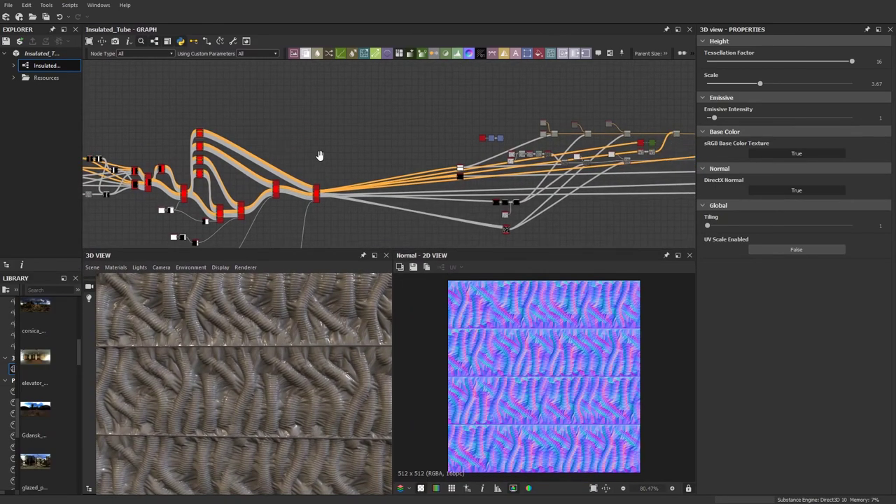
middle_click_drag(327, 178, 322, 160)
scroll(322, 160, "down", 3)
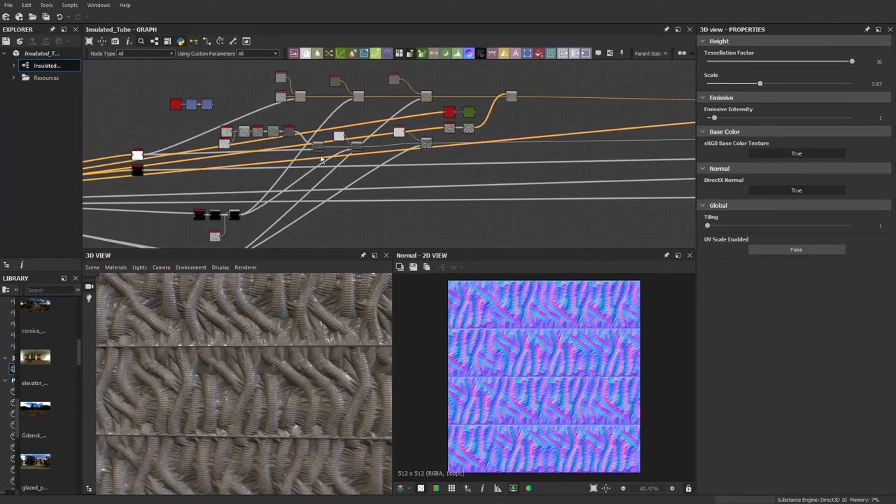
middle_click_drag(458, 158, 458, 201)
left_click_drag(524, 177, 270, 68)
left_click_drag(353, 143, 384, 97)
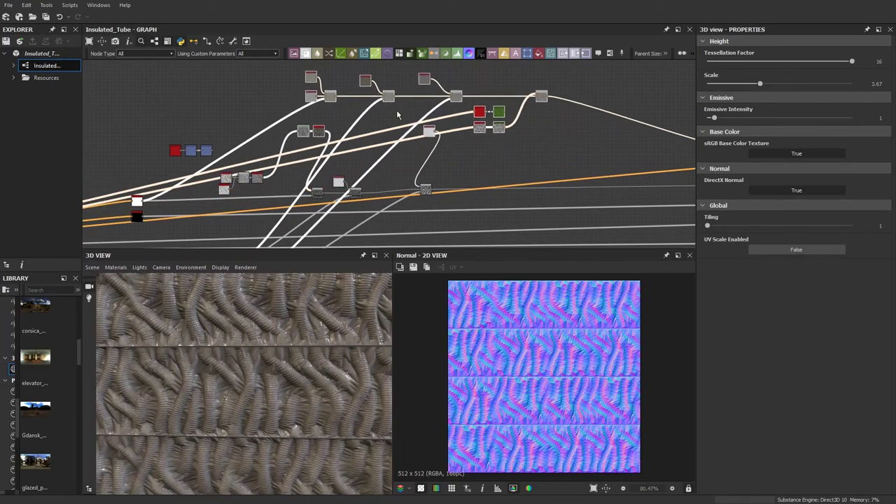
left_click(452, 154)
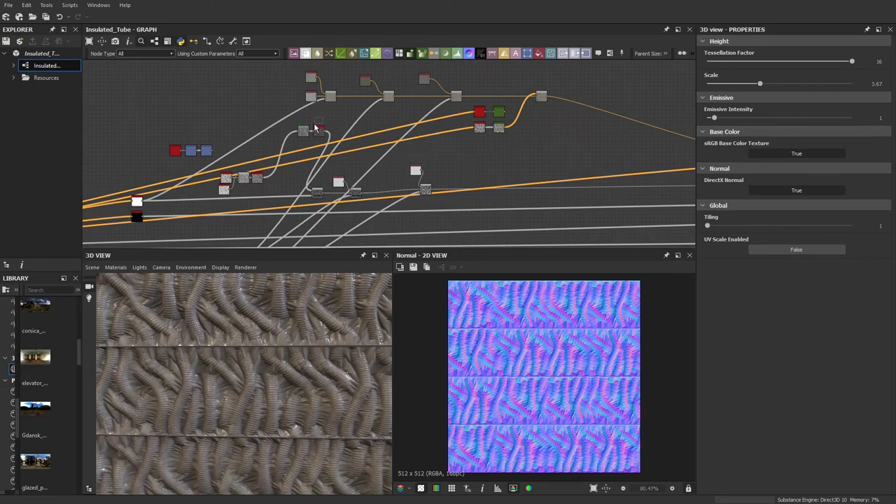
Step: Bring the Levels and Histogram Range nodes down beside the noise nodes and close the gaps in that row
left_click_drag(296, 138, 288, 185)
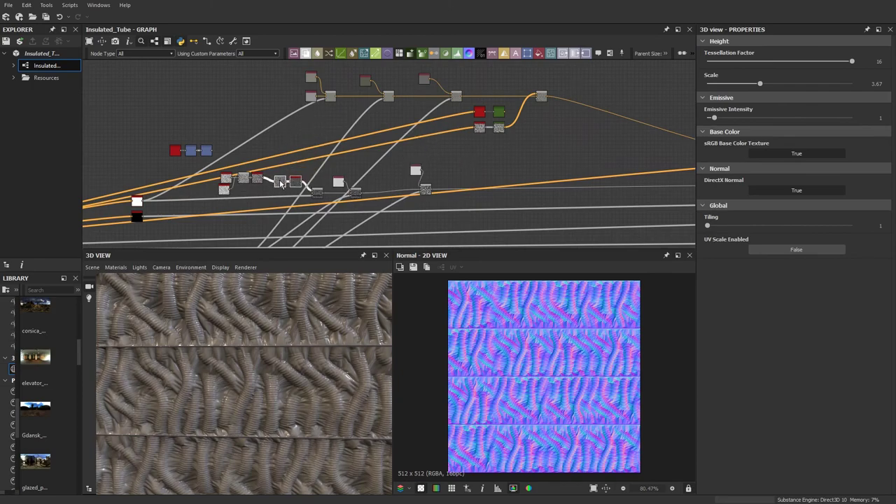
scroll(244, 201, "up", 5)
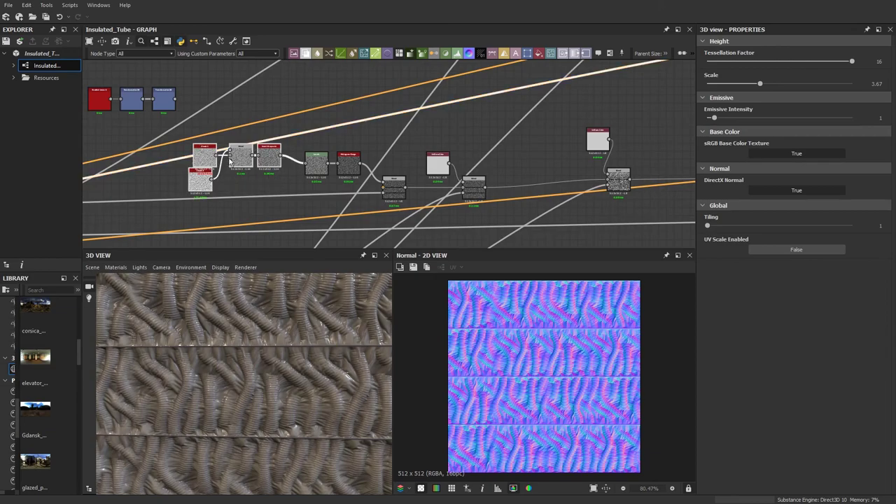
left_click_drag(277, 172, 286, 175)
left_click(292, 201)
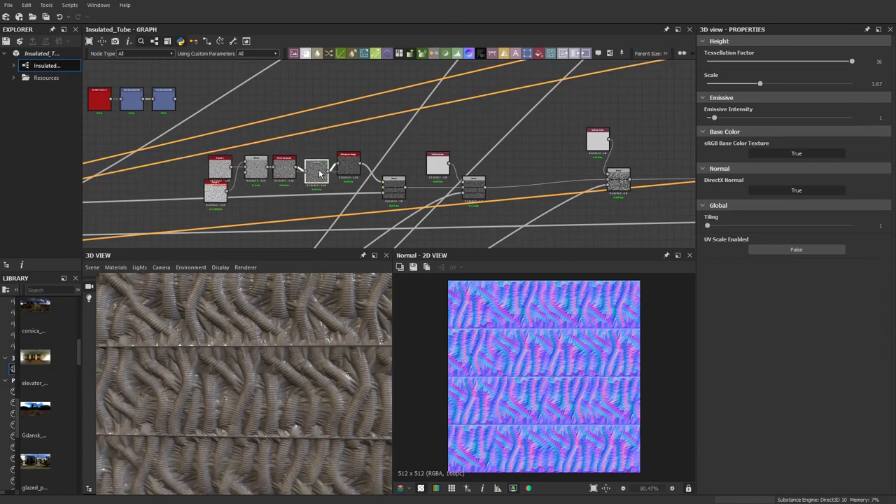
Step: Preview the unconnected stripe Transformation 2D and move its gradient chain next to the last lower Blend
middle_click_drag(108, 120, 238, 146)
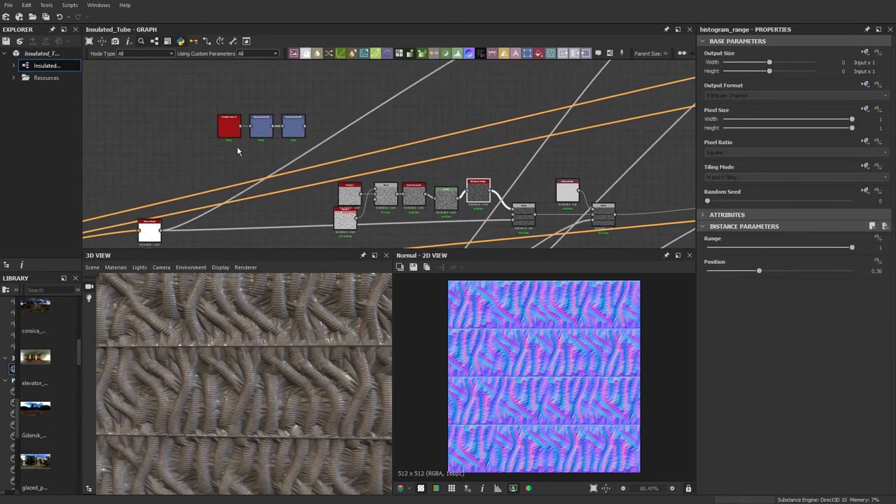
double_click(294, 128)
scroll(133, 114, "down", 3)
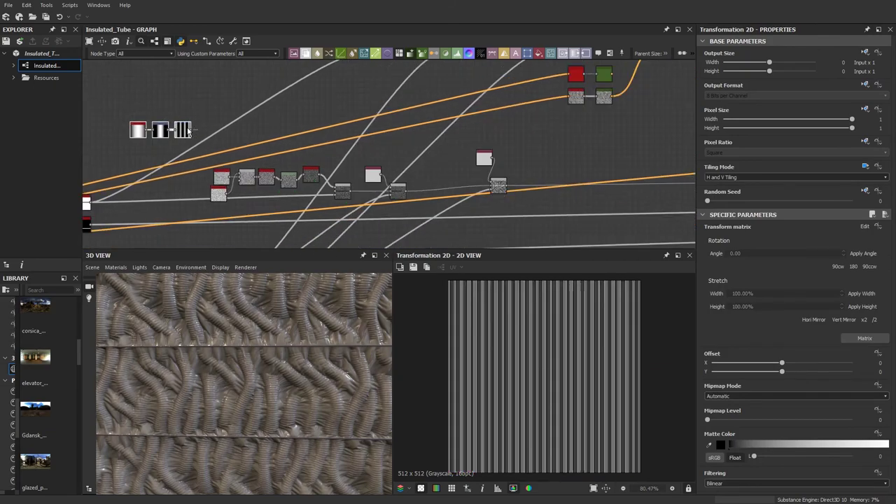
left_click_drag(188, 132, 455, 166)
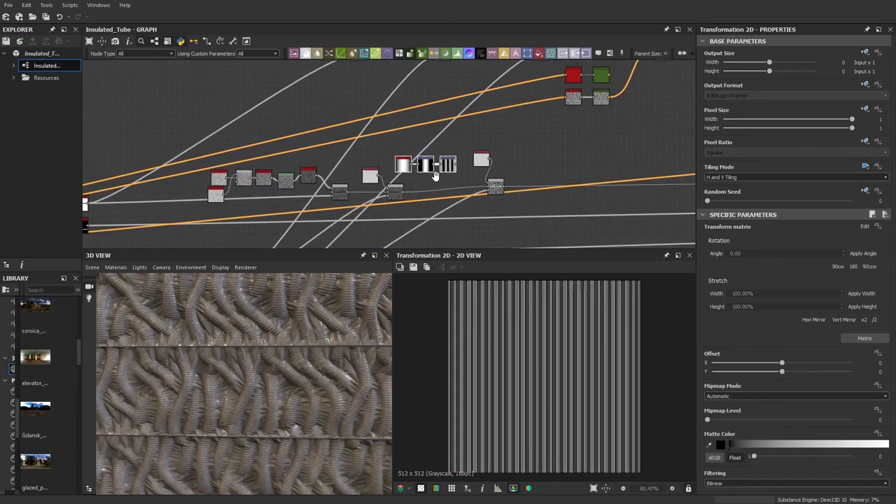
Step: Preview the last lower grayscale Blend and examine the tube surface's shine up close in the 3D view
middle_click_drag(436, 176, 334, 164)
scroll(317, 168, "up", 3)
left_click(406, 178)
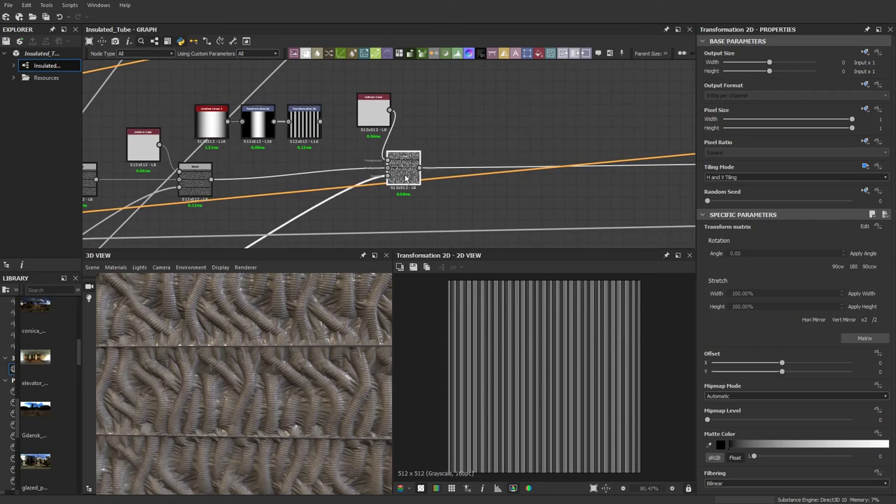
double_click(404, 178)
middle_click_drag(405, 178, 371, 175)
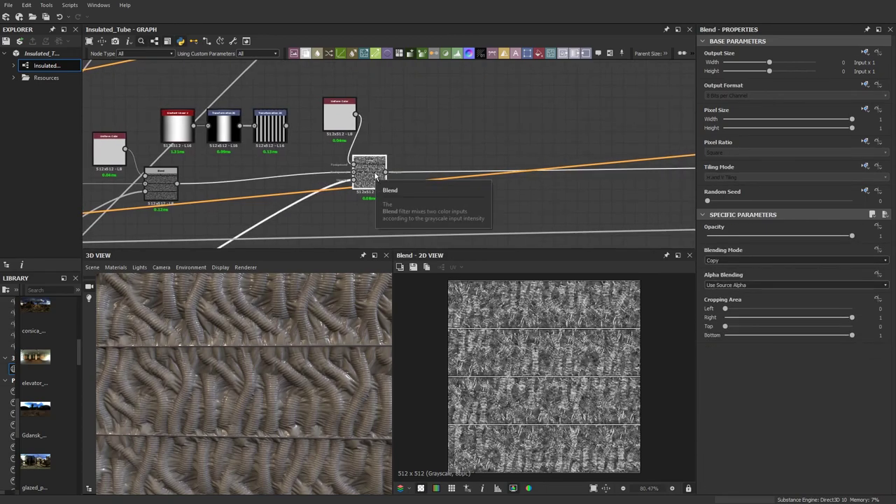
scroll(228, 371, "down", 4)
left_click_drag(228, 370, 224, 388)
scroll(224, 389, "up", 5)
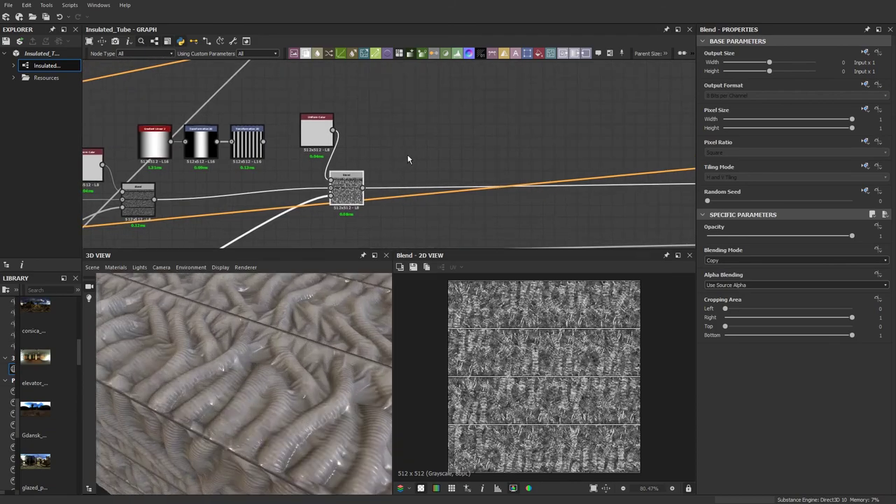
Step: Insert a new Blend node into the last grayscale Blend's output link and place it directly beside that Blend
left_click_drag(407, 159, 391, 186)
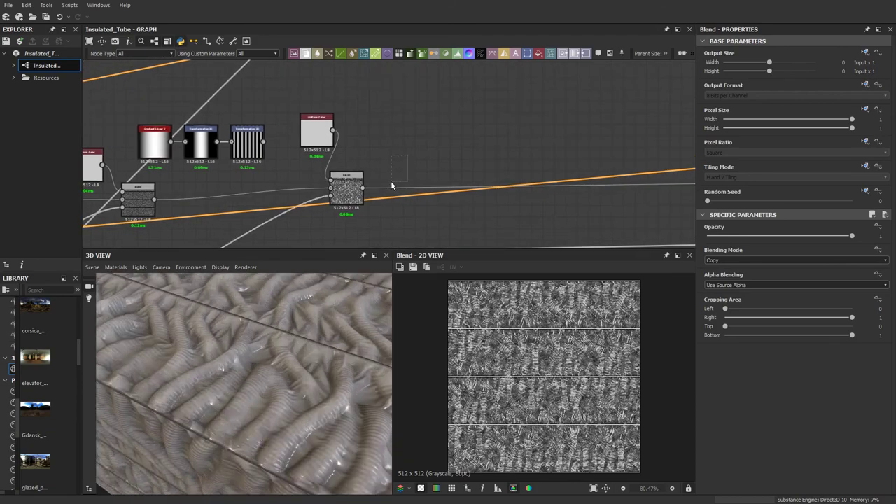
left_click(305, 54)
scroll(602, 209, "down", 2)
middle_click_drag(607, 210, 408, 192)
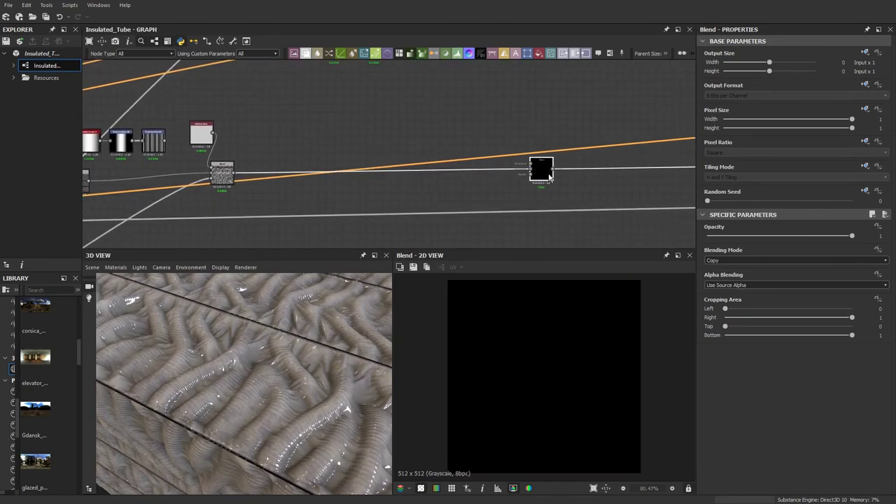
left_click_drag(543, 176, 276, 181)
scroll(271, 179, "up", 2)
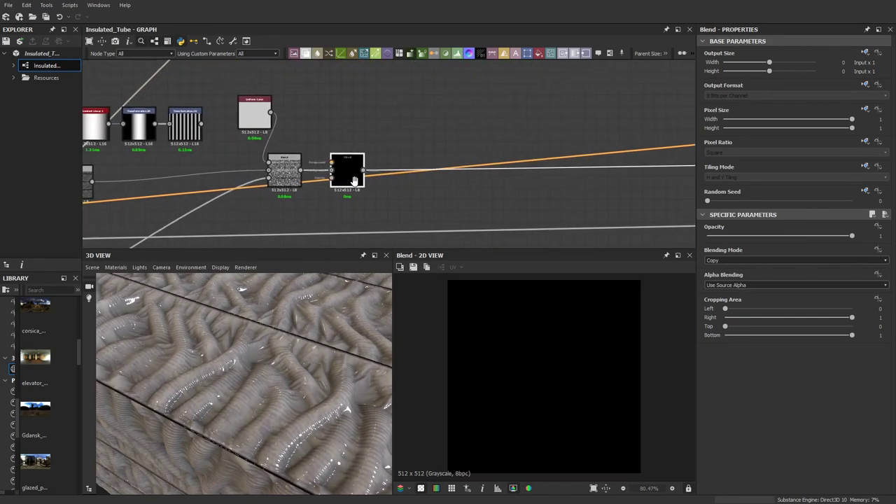
Step: Move the stripe gradient chain above the Blend pair, reposition the Uniform Color below it, and preview the stripe Transformation 2D
middle_click_drag(252, 176, 297, 170)
left_click_drag(342, 161, 389, 116)
left_click_drag(414, 148, 357, 181)
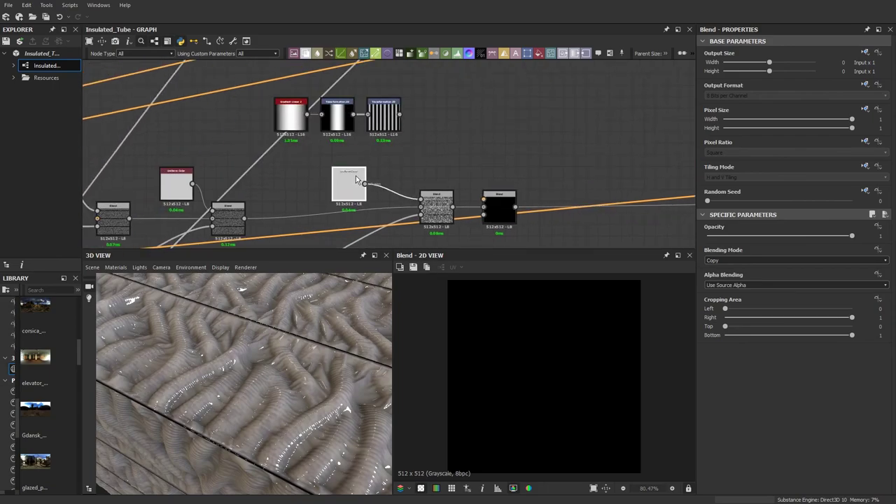
middle_click_drag(380, 144, 363, 151)
double_click(372, 131)
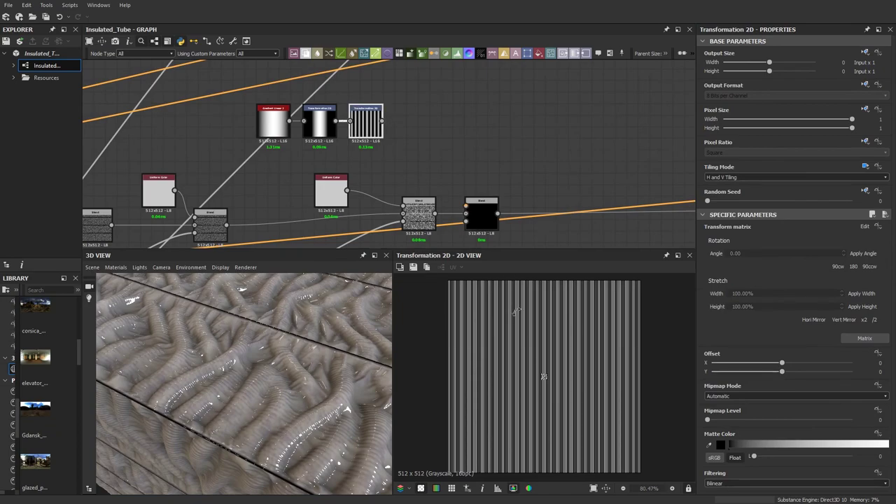
Step: Raise the graph's parent size to 1024
scroll(576, 389, "up", 3)
scroll(533, 70, "down", 4)
left_click(665, 54)
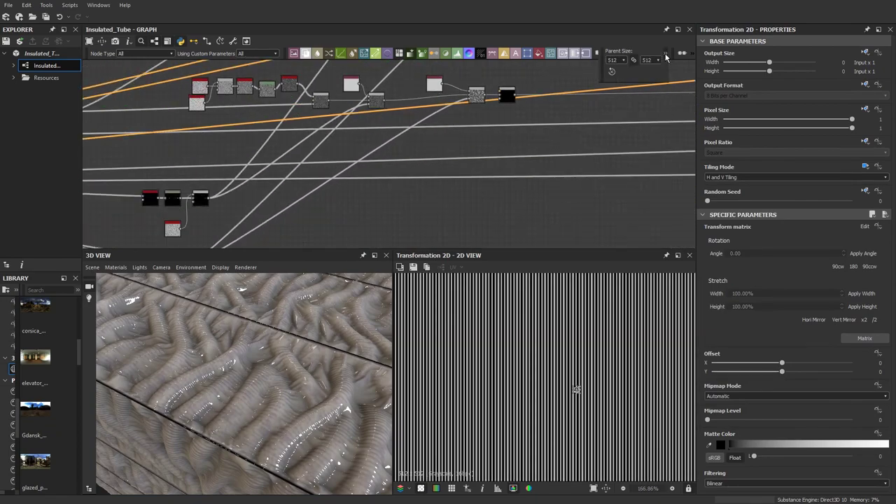
left_click(625, 60)
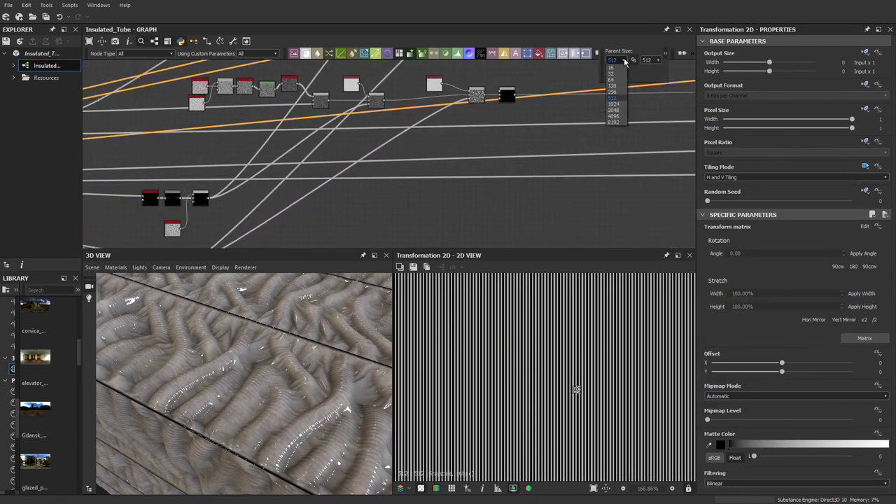
left_click(614, 106)
scroll(490, 119, "up", 5)
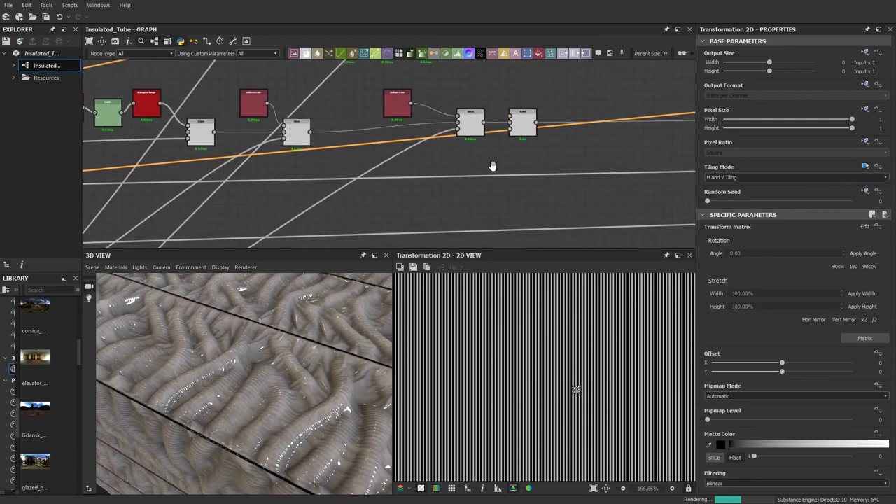
scroll(492, 166, "down", 4)
scroll(429, 150, "up", 4)
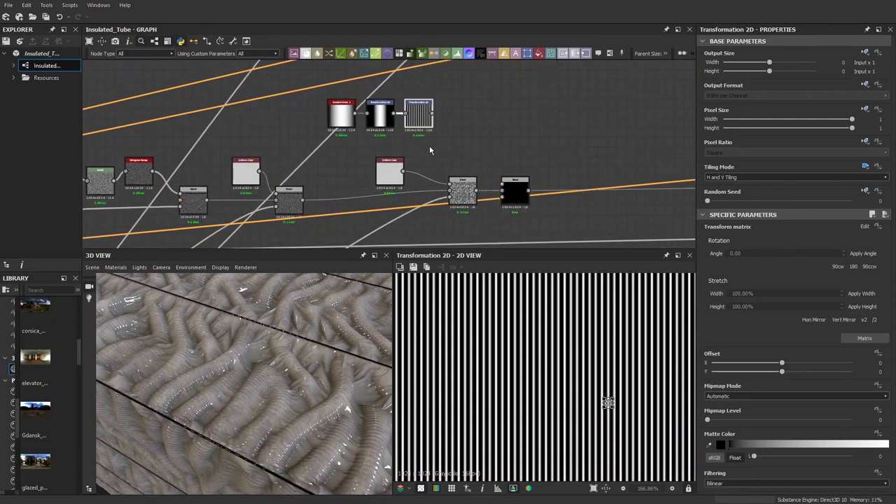
Step: Connect the stripe Transformation 2D to the opacity input of the newly inserted last Blend
scroll(429, 147, "up", 1)
left_click_drag(462, 134, 314, 84)
left_click_drag(421, 111, 456, 108)
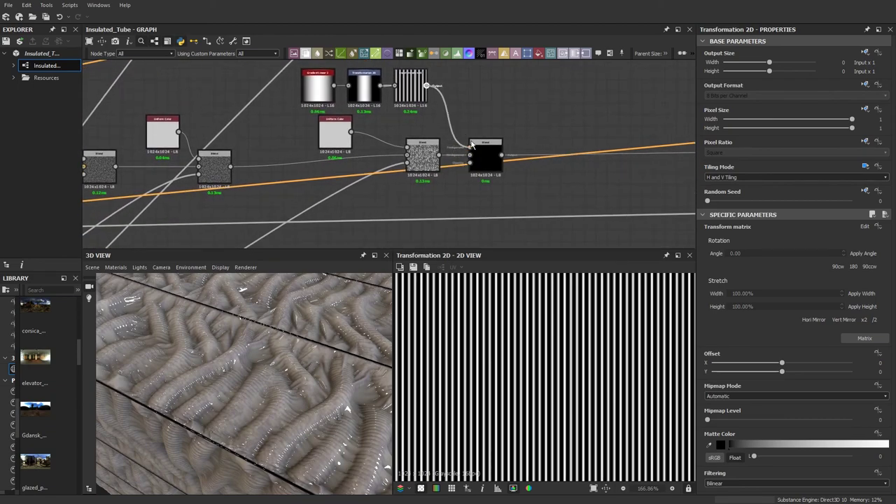
Step: Duplicate the Histogram Range of the grayscale chain and place the copy above the stripe gradient chain
middle_click_drag(314, 126, 530, 136)
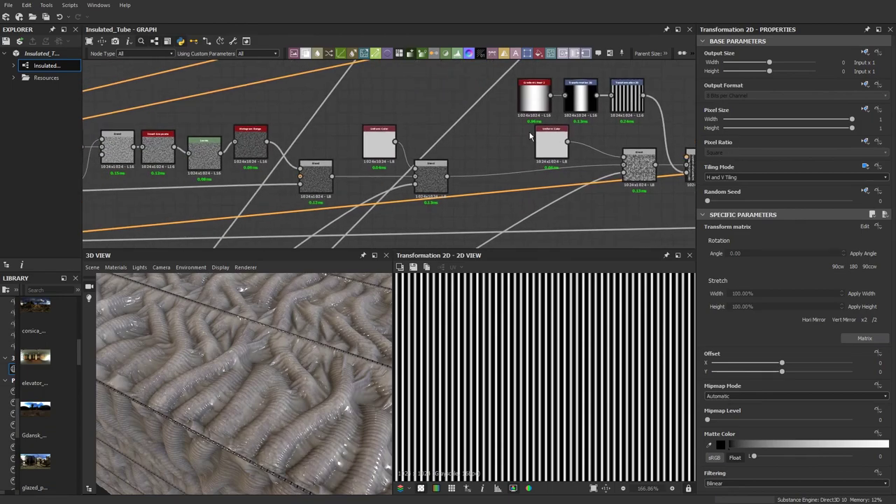
left_click(264, 156)
key("ctrl+c")
middle_click_drag(410, 163, 296, 180)
key("ctrl+v")
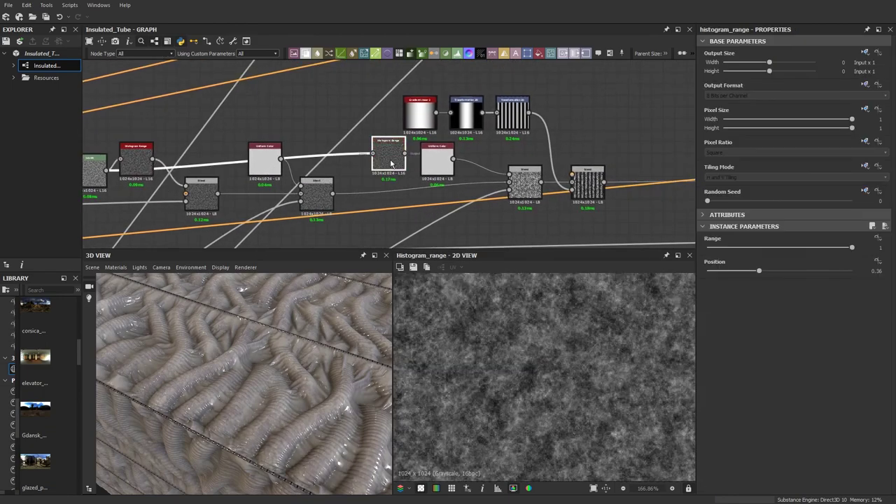
left_click_drag(391, 163, 545, 94)
middle_click_drag(544, 94, 517, 119)
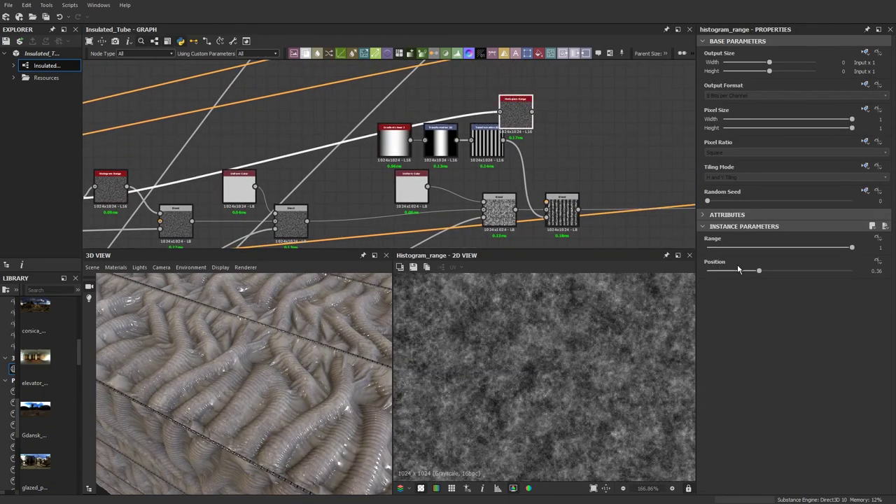
Step: Set the duplicated Histogram Range's Position to 0.75, feed it into the striped Blend's foreground, and preview that Blend
left_click_drag(762, 272, 818, 277)
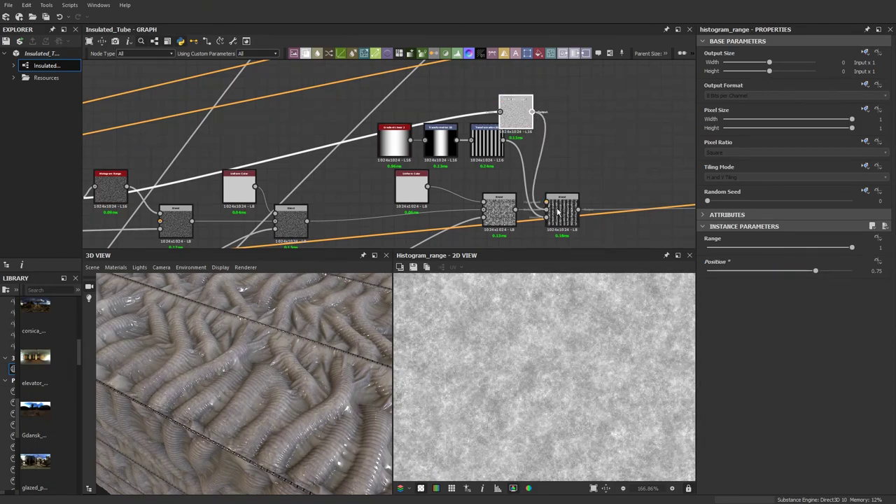
key("ctrl+z")
left_click_drag(561, 196, 561, 191)
double_click(560, 191)
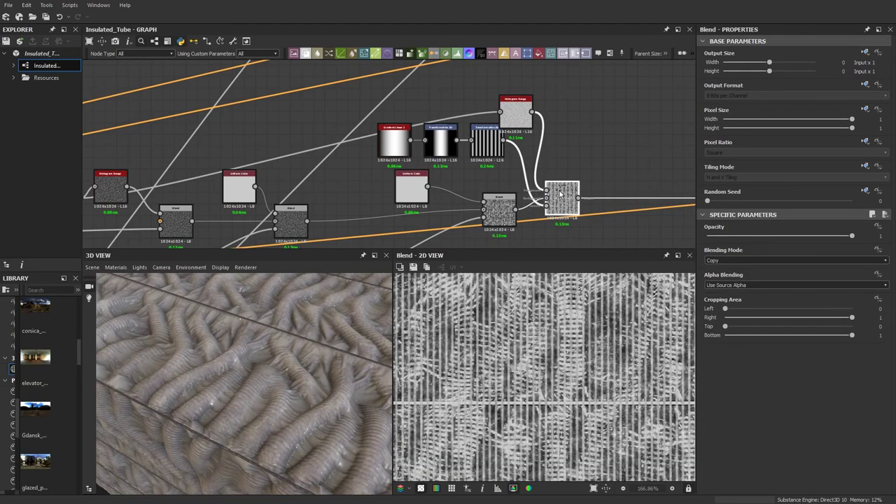
scroll(533, 347, "up", 5)
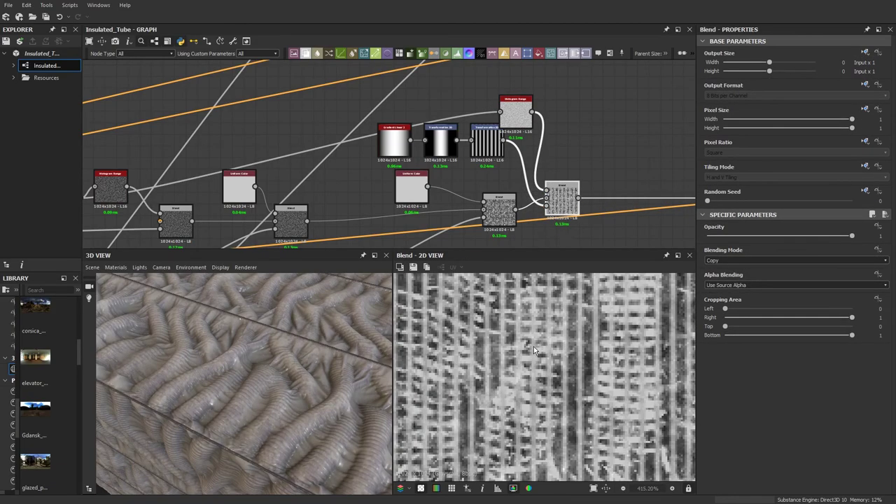
Step: Try the Overlay blending mode on the striped Blend and switch it to Max (Lighten)
left_click(744, 260)
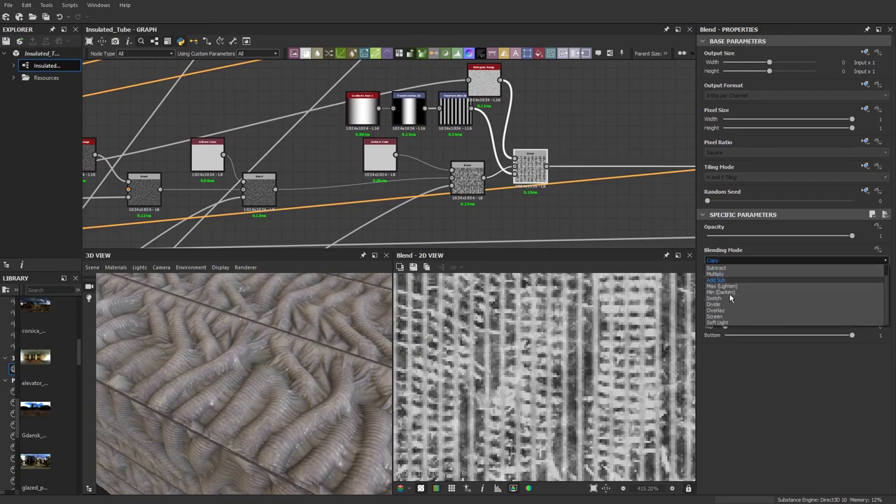
left_click(727, 315)
scroll(688, 323, "down", 5)
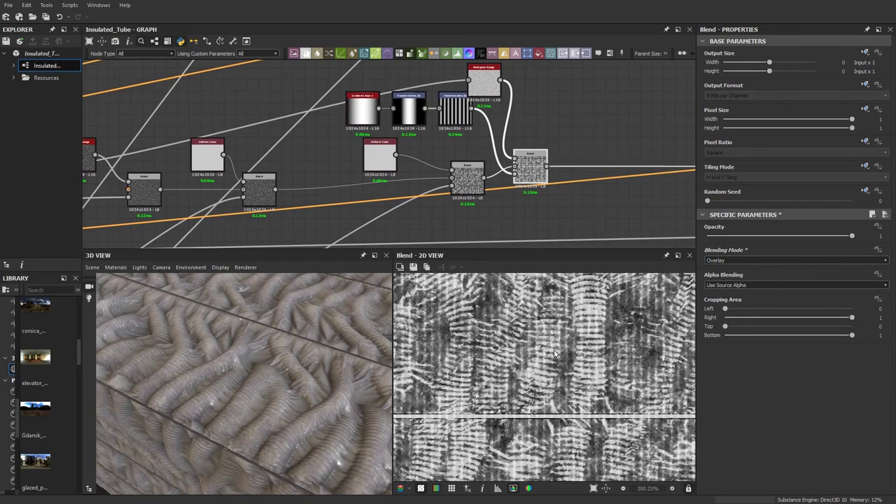
left_click(732, 261)
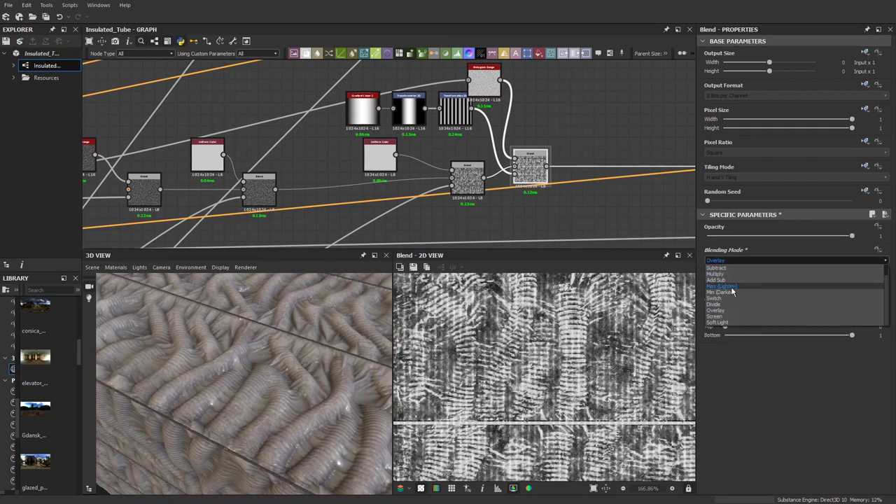
left_click(733, 291)
scroll(463, 170, "up", 3)
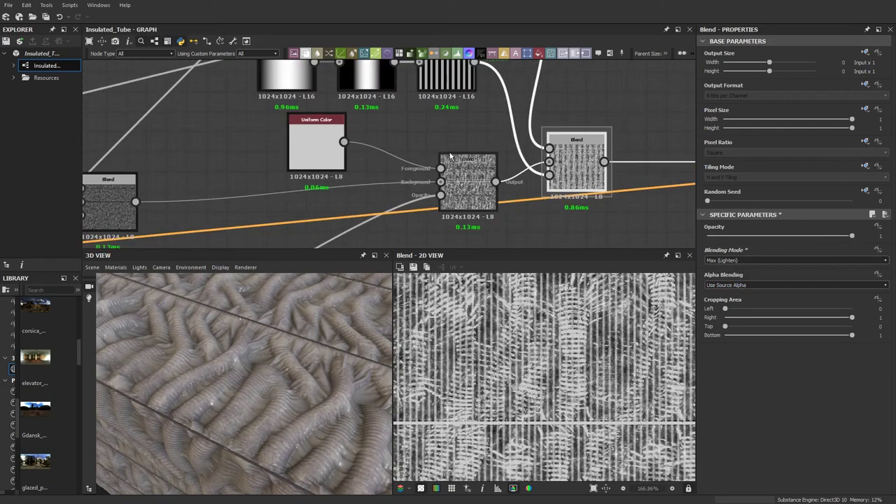
Step: Widen the 3D view and examine the tube surface's reflections from a low angle
middle_click_drag(420, 120, 425, 154)
left_click_drag(205, 363, 338, 355)
left_click_drag(392, 357, 442, 357)
mouse_move(285, 371)
left_mouse_down()
mouse_move(247, 360)
mouse_move(320, 383)
mouse_move(354, 374)
mouse_move(320, 388)
mouse_move(313, 356)
mouse_move(290, 379)
mouse_move(301, 363)
left_mouse_up()
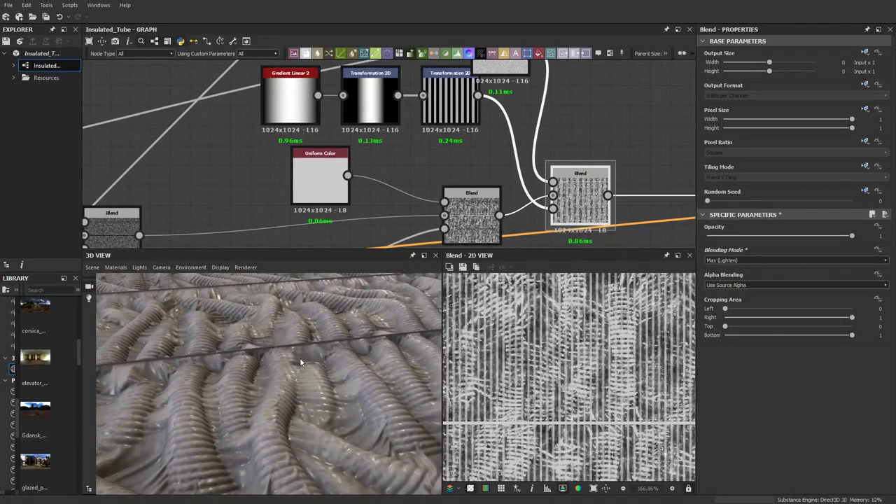
Step: Set the duplicated Histogram Range's Position to 0.83 and check the tubes' shine up close in the 3D view
middle_click_drag(385, 156, 352, 207)
left_click(470, 107)
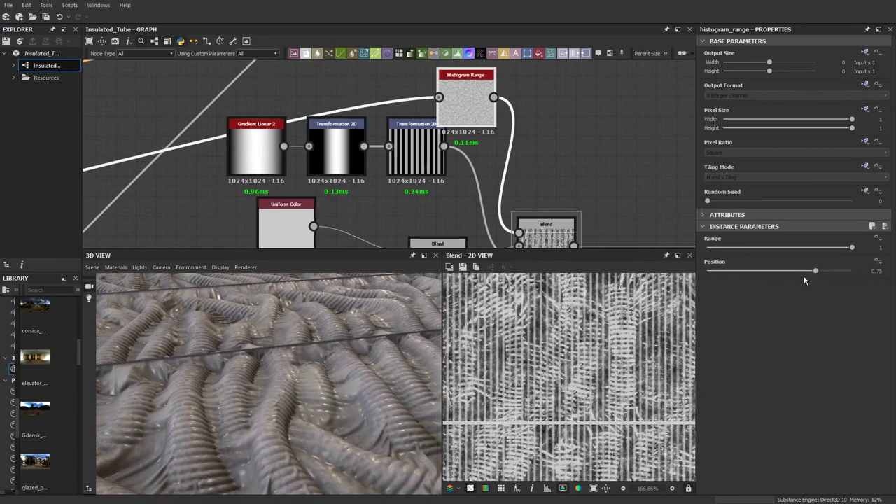
mouse_move(815, 271)
left_mouse_down()
mouse_move(853, 275)
mouse_move(827, 278)
left_mouse_up()
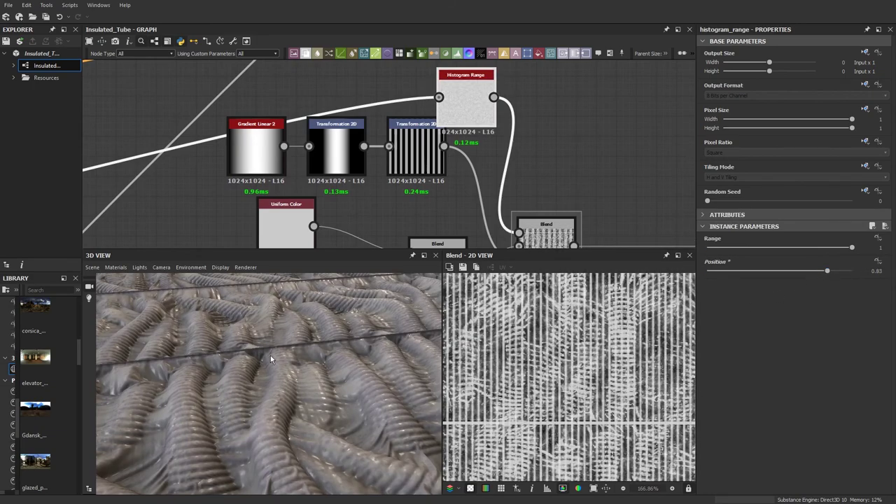
left_click_drag(270, 355, 299, 324)
Step: Raise the graph's parent size to 2048 and view the tube surface from another angle
middle_click_drag(387, 143, 306, 215)
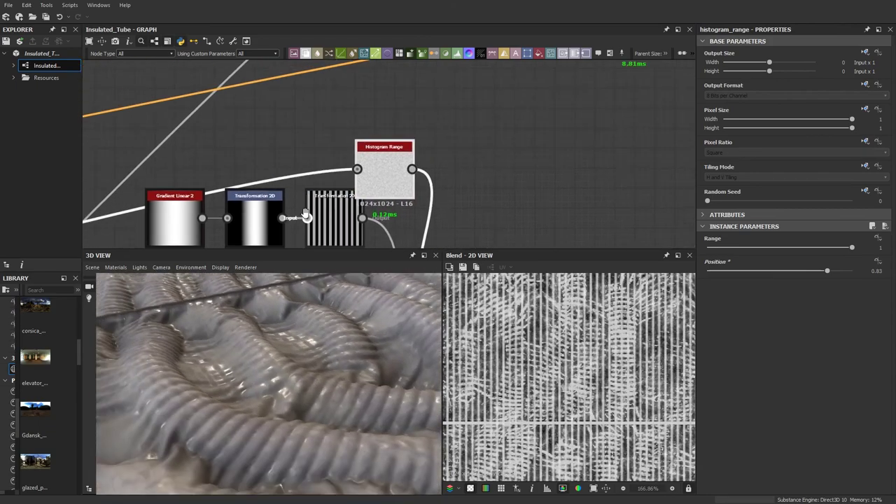
left_click(667, 54)
left_click(616, 60)
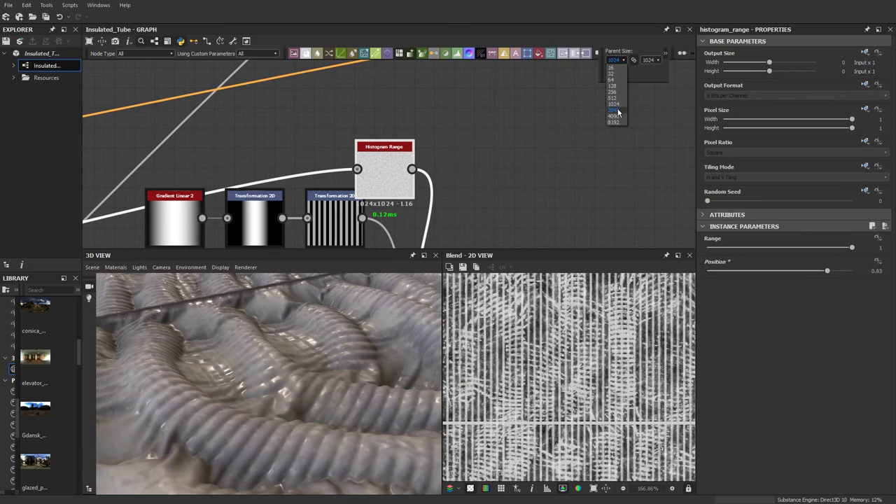
left_click(616, 111)
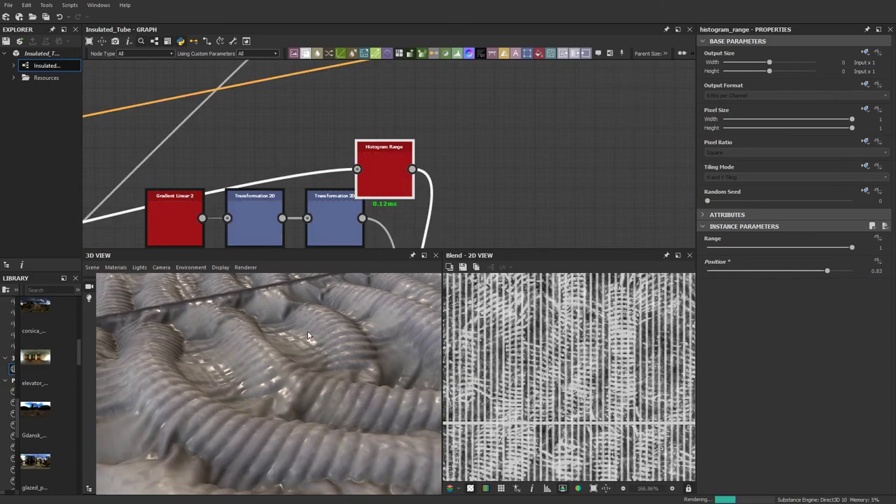
left_click_drag(319, 317, 290, 340)
Step: Halve the scale of the stripe Transformation 2D for finer stripes and inspect the surface in the 3D view
middle_click_drag(292, 233, 347, 164)
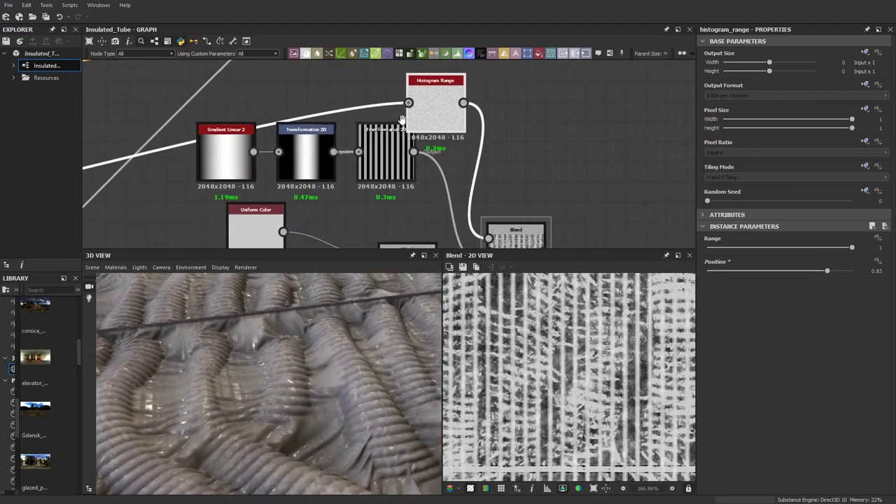
left_click(392, 171)
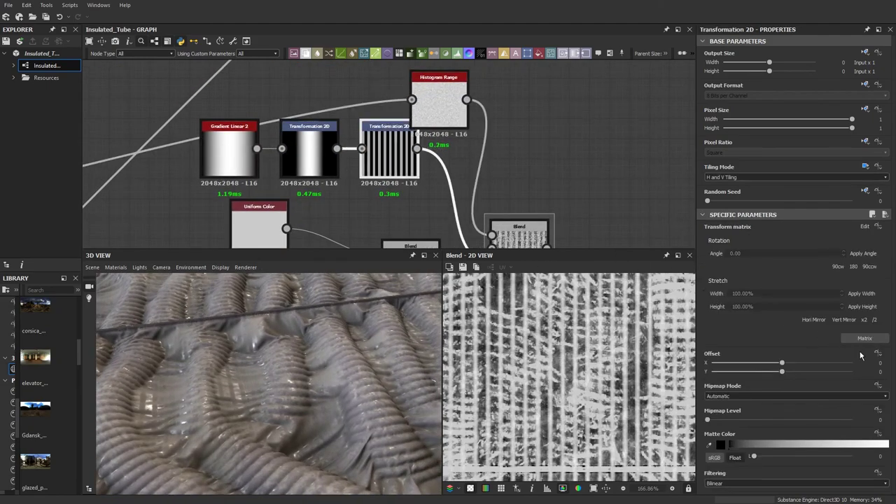
left_click(874, 320)
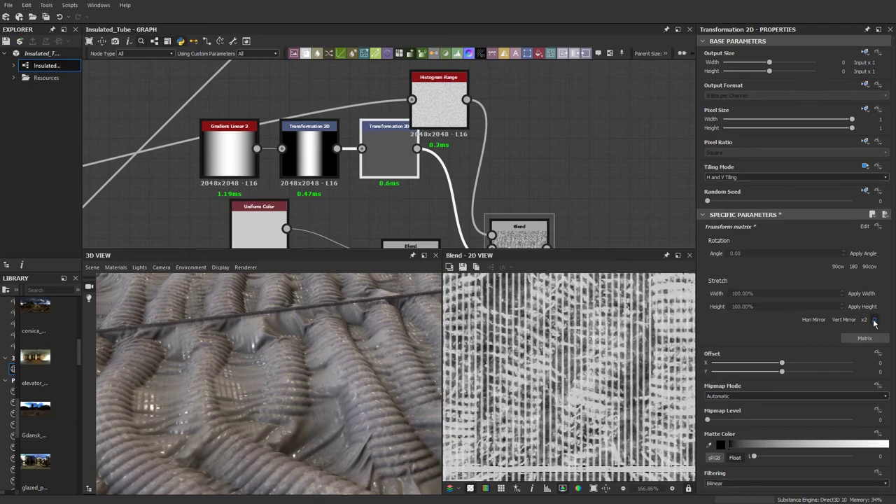
left_click_drag(331, 355, 250, 359)
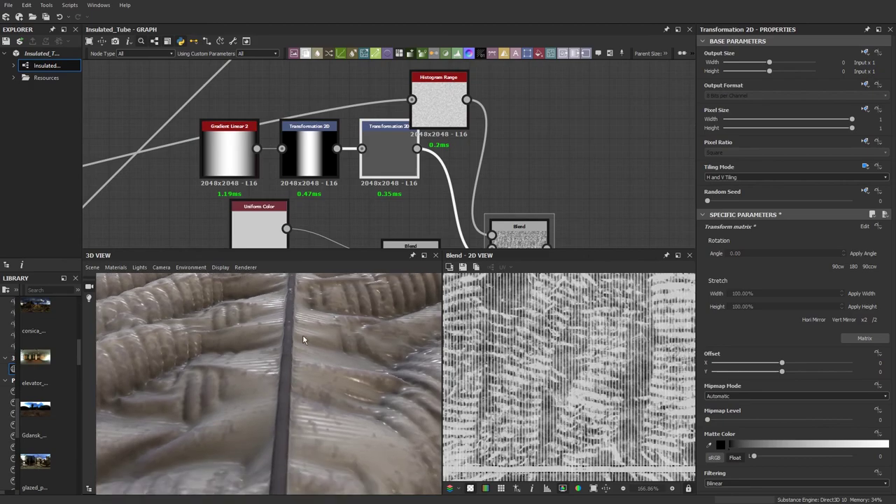
scroll(279, 330, "down", 5)
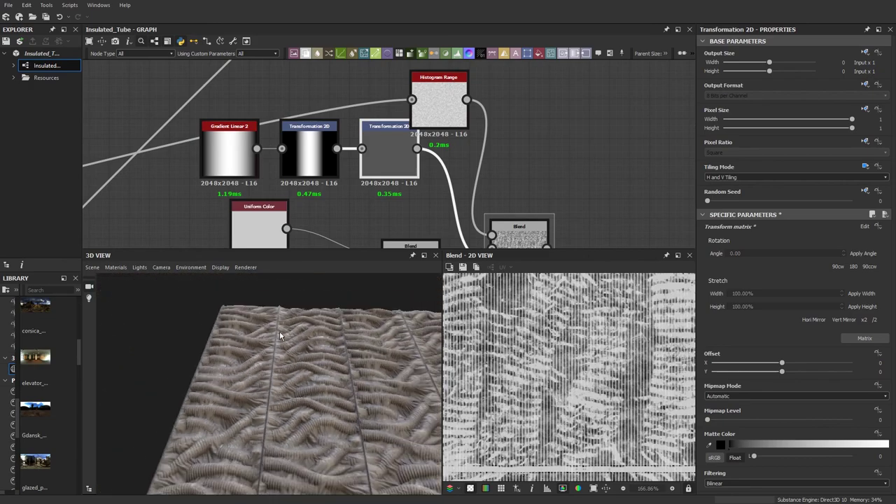
Step: Move the group of dark mask nodes and the nearby noise node farther below the grayscale chain
scroll(380, 175, "down", 6)
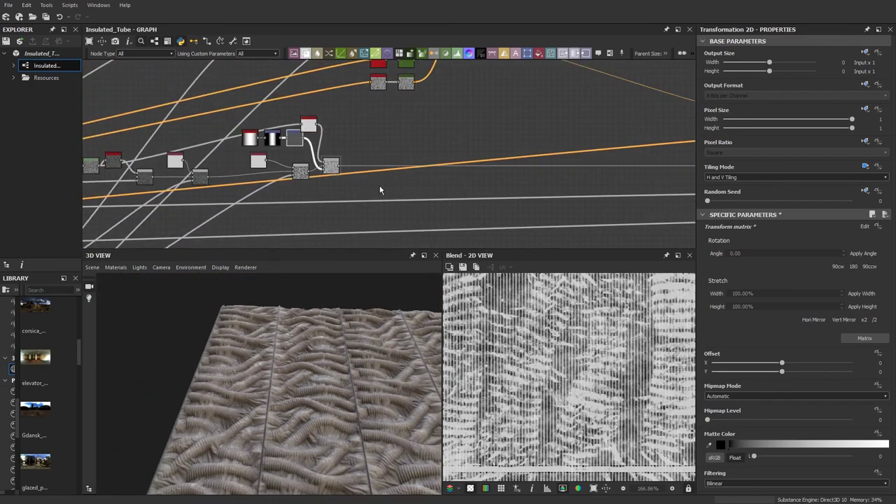
middle_click_drag(532, 183, 417, 189)
middle_click_drag(298, 167, 526, 151)
scroll(490, 178, "down", 2)
middle_click_drag(457, 192, 548, 150)
left_click(298, 197)
left_click_drag(328, 199, 294, 219)
middle_click_drag(295, 219, 306, 156)
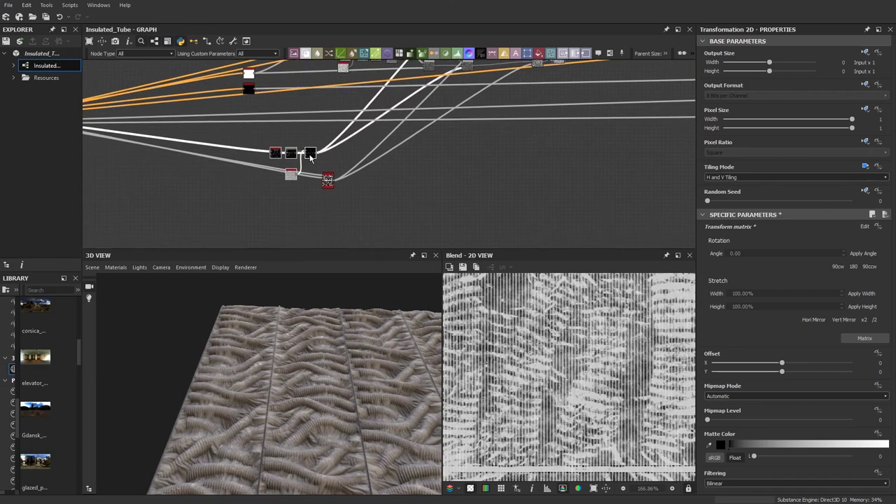
left_click_drag(355, 237, 265, 212)
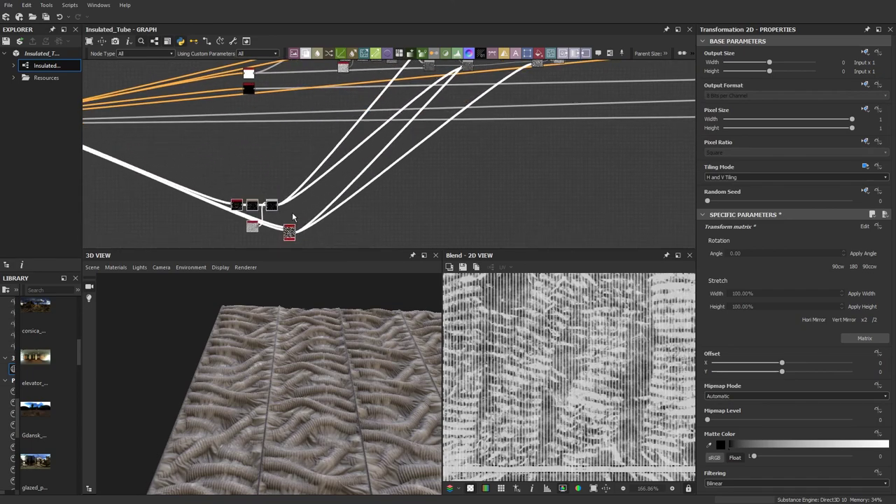
left_click(294, 217)
Step: Shift the whole grayscale chain down slightly and enclose it in a frame titled Plastic_Roughness
middle_click_drag(504, 158, 457, 238)
left_click_drag(531, 152, 286, 113)
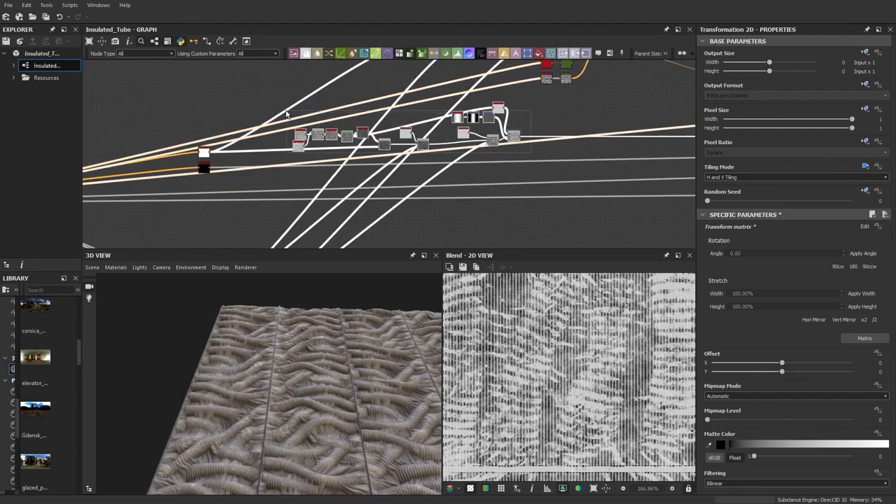
left_click_drag(499, 113, 494, 122)
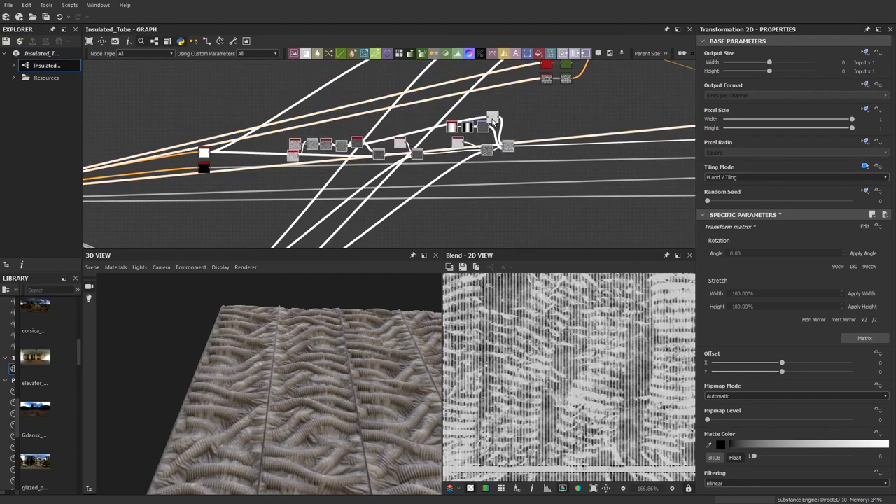
left_click(611, 54)
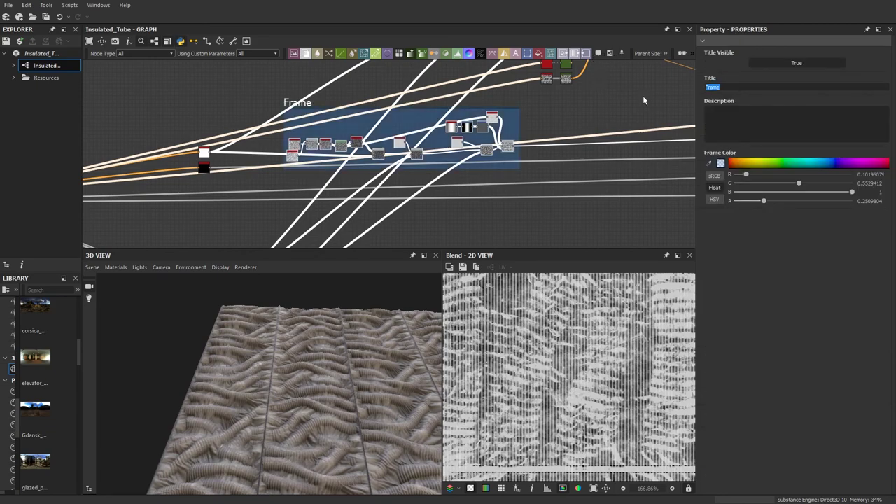
type("Plastic_Roughness")
key("Return")
Step: Insert a new Blend node into the link between the Plastic_Roughness frame and the material's output nodes
middle_click_drag(548, 134, 527, 151)
scroll(460, 161, "up", 3)
middle_click_drag(460, 161, 557, 74)
scroll(492, 122, "up", 2)
middle_click_drag(496, 140, 348, 173)
scroll(353, 173, "down", 3)
middle_click_drag(509, 164, 308, 181)
scroll(373, 183, "up", 3)
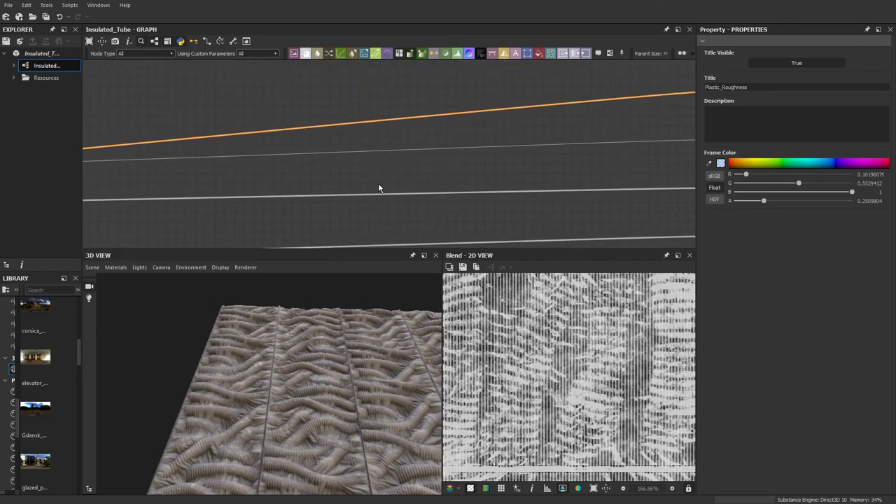
scroll(378, 187, "down", 3)
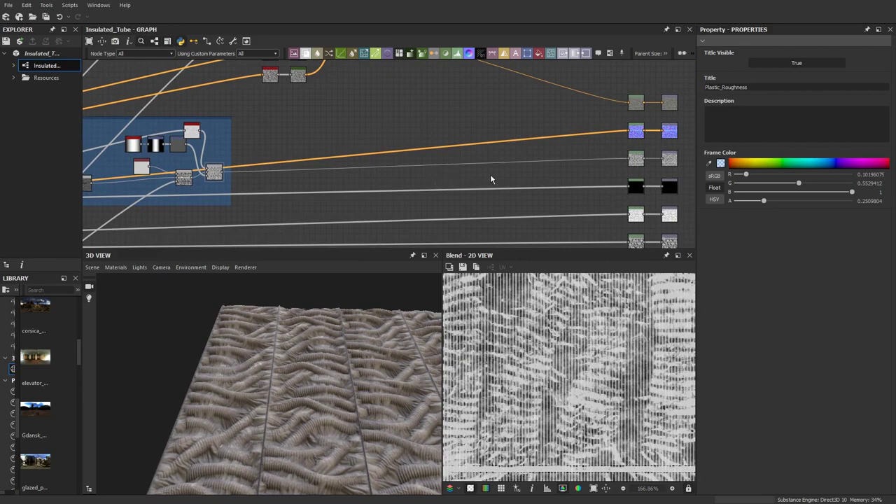
left_click(306, 54)
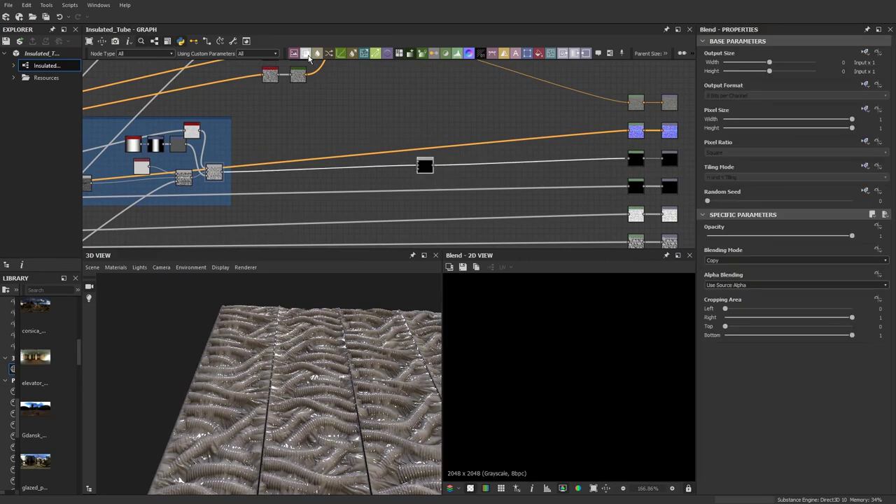
Step: Trace the links around the Plastic_Roughness frame and its mask nodes back to the Material Blend node
scroll(410, 133, "down", 3)
scroll(439, 186, "up", 2)
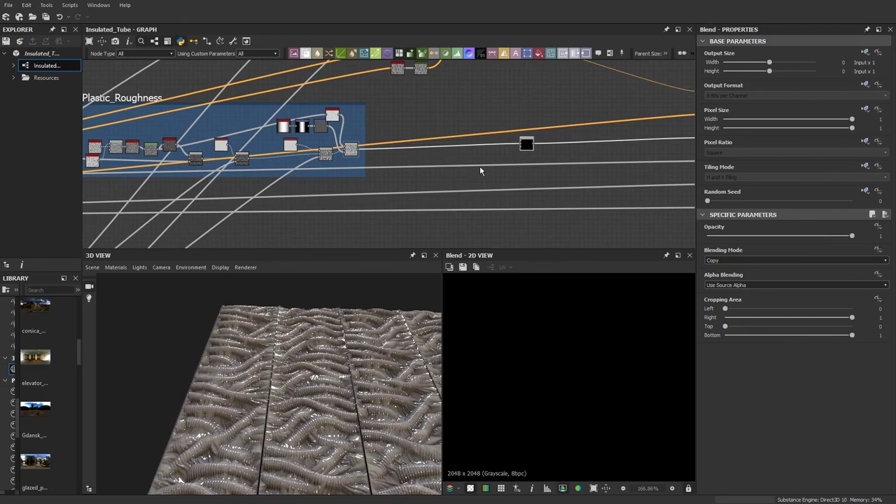
middle_click_drag(481, 159, 459, 147)
scroll(243, 160, "down", 3)
middle_click_drag(244, 161, 452, 138)
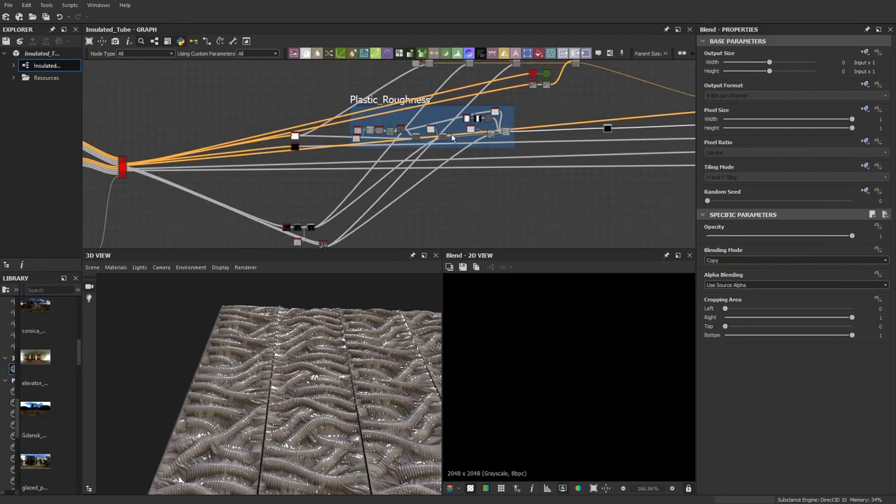
middle_click_drag(340, 190, 444, 136)
scroll(419, 176, "up", 8)
middle_click_drag(407, 189, 433, 148)
scroll(421, 148, "down", 8)
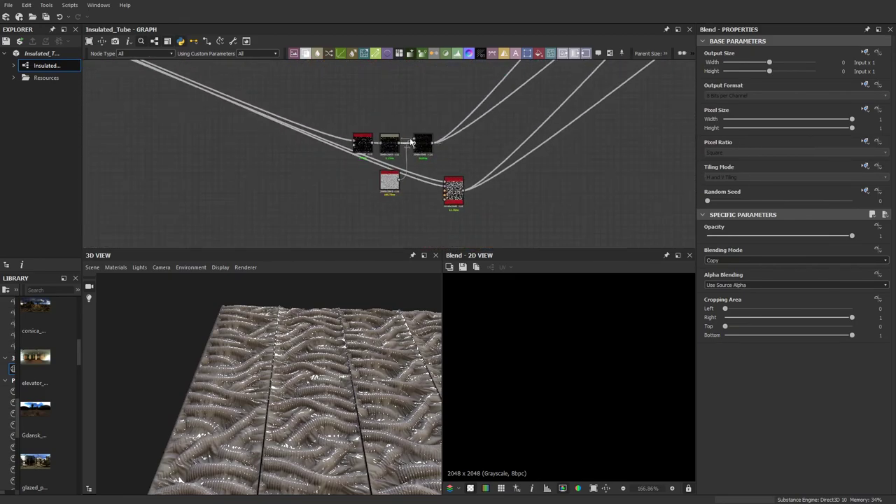
middle_click_drag(239, 103, 337, 176)
scroll(355, 142, "up", 5)
scroll(336, 176, "up", 4)
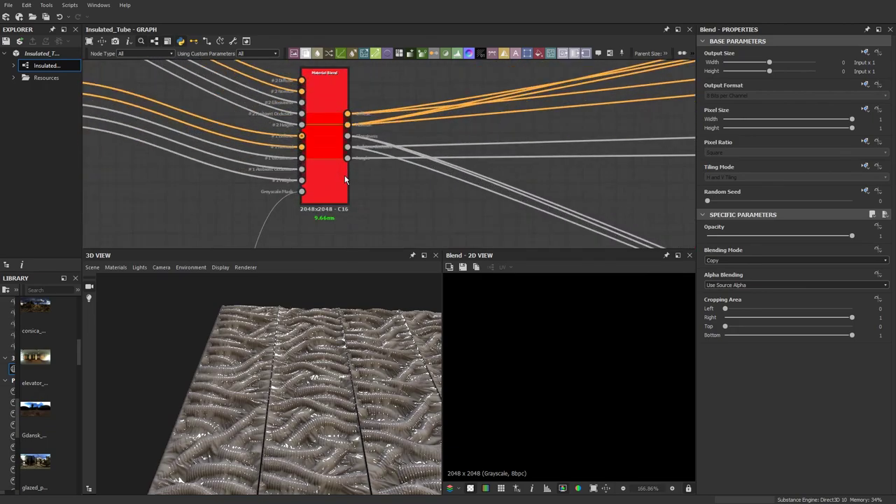
Step: Enclose the two Color to Mask nodes in a frame titled Masks
scroll(322, 189, "down", 6)
scroll(310, 208, "up", 3)
scroll(429, 164, "down", 4)
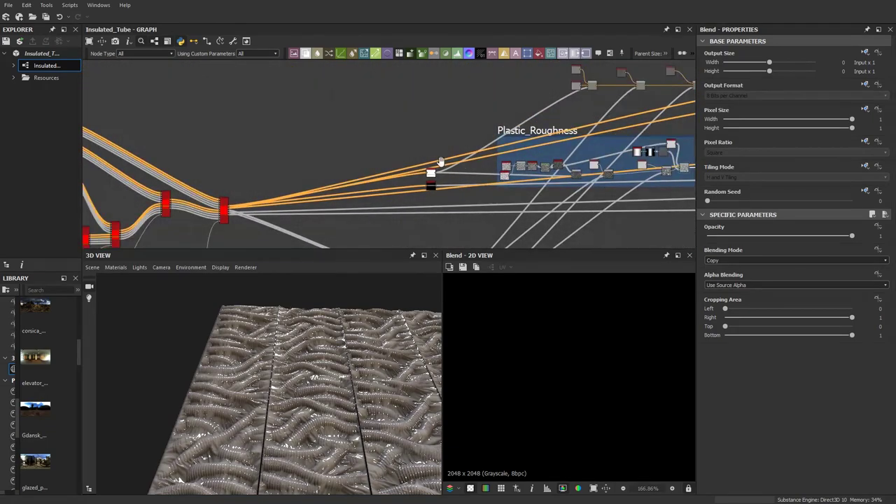
scroll(341, 100, "up", 4)
left_click_drag(359, 191, 301, 85)
left_click(608, 54)
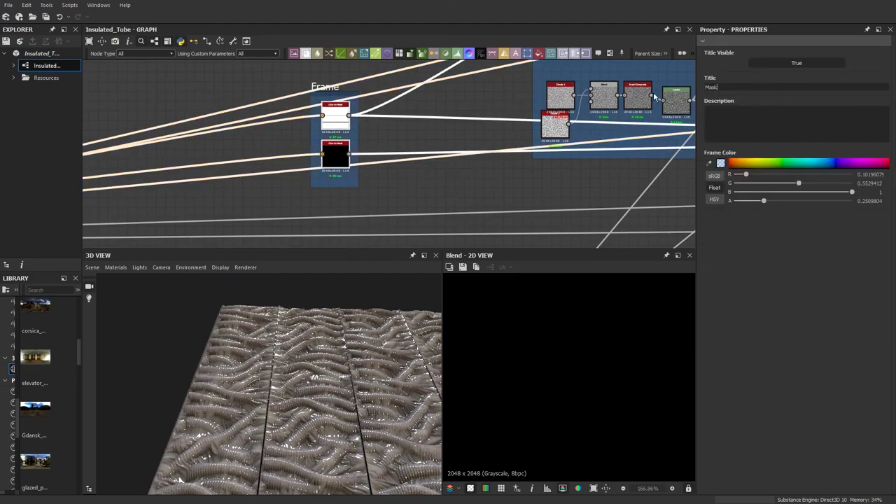
Step: Preview the lower Color to Mask node's output and examine the thin stripes it isolates
scroll(490, 140, "down", 5)
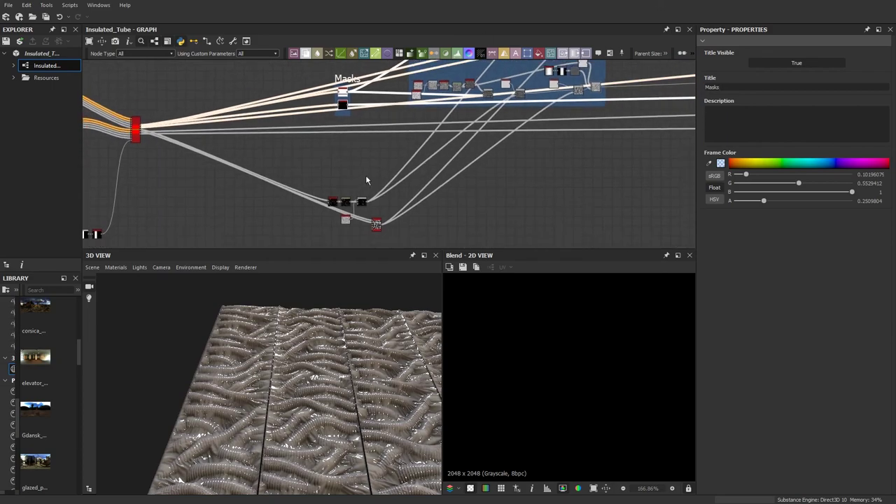
scroll(334, 160, "up", 6)
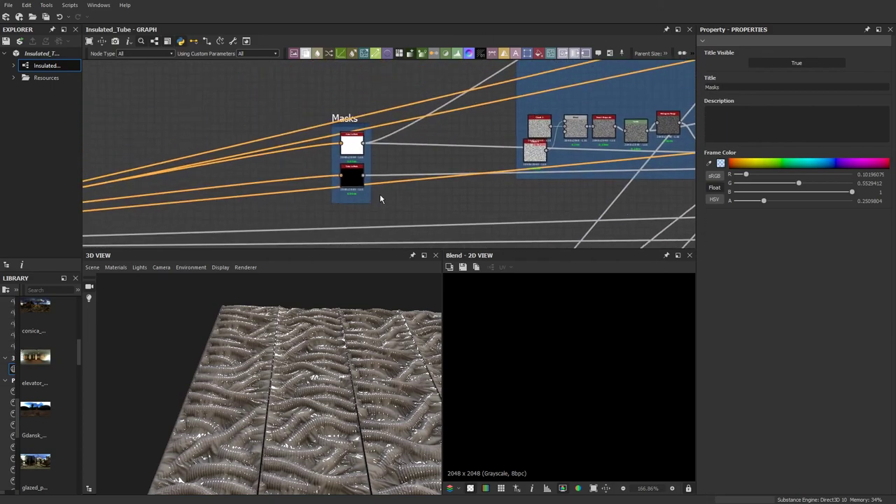
double_click(339, 182)
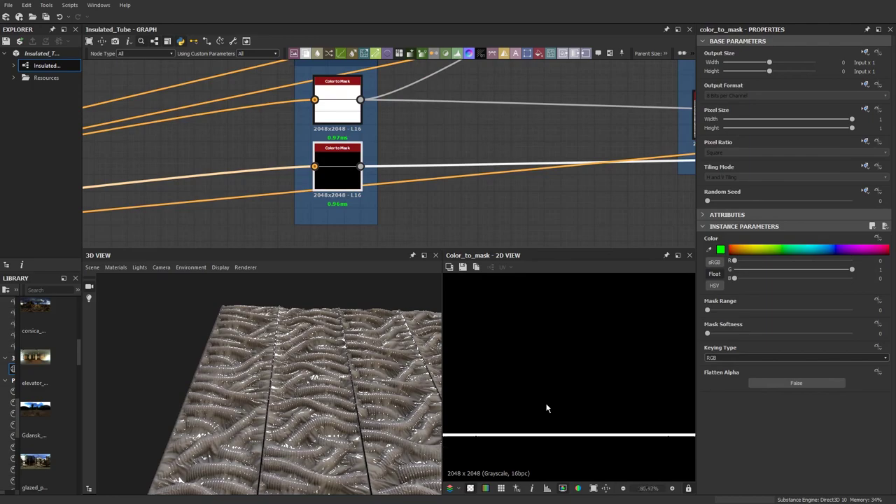
middle_click_drag(335, 131, 321, 132)
scroll(322, 131, "down", 5)
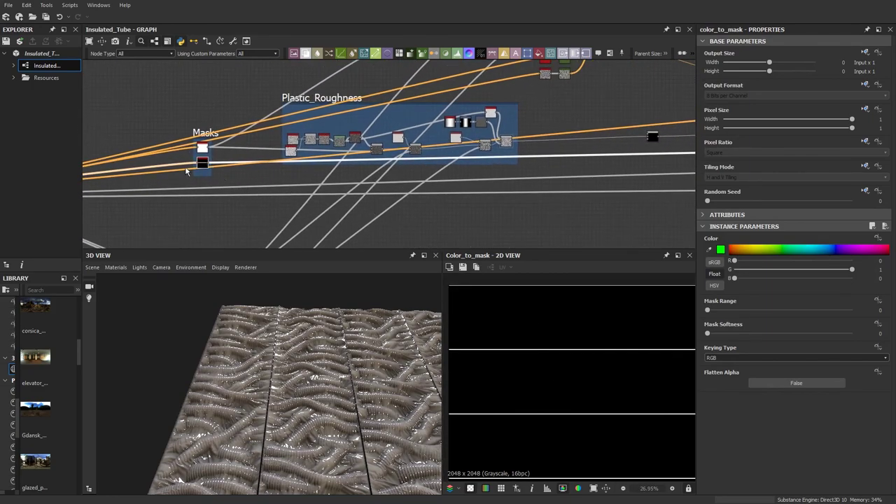
Step: Connect the lower Color to Mask node's output to the opacity input of the new Blend after Plastic_Roughness
scroll(186, 171, "up", 3)
left_click(254, 154)
scroll(388, 176, "down", 3)
middle_click_drag(657, 176, 392, 151)
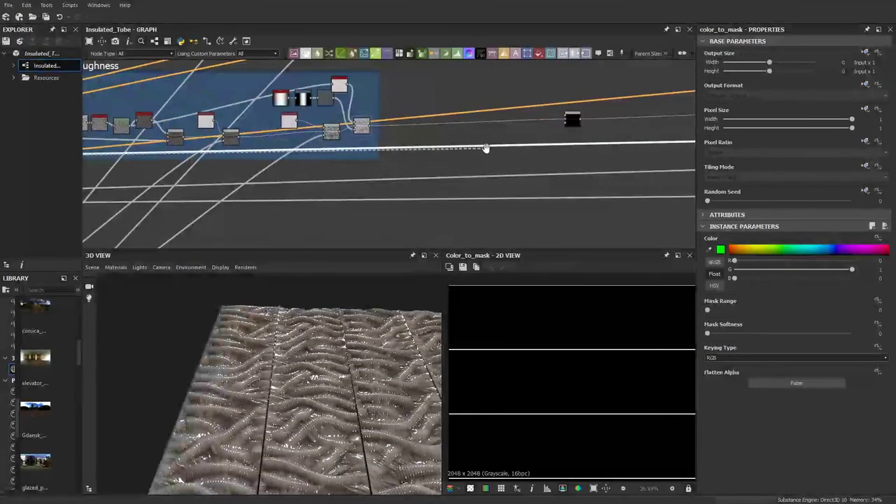
middle_click_drag(546, 151, 372, 189)
scroll(372, 190, "up", 4)
left_click(395, 120)
middle_click_drag(360, 145, 440, 192)
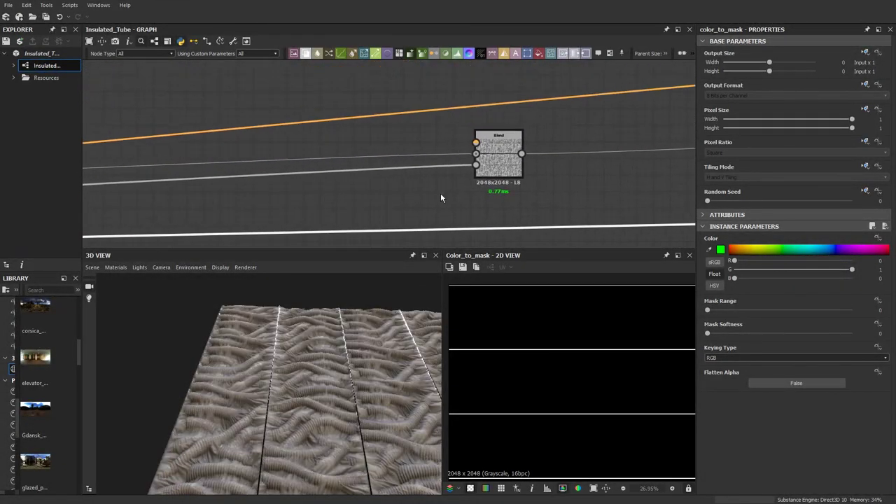
Step: Add an Anisotropic Noise node and place it above the links leading into the new Blend
scroll(440, 193, "down", 3)
key("space")
type("noise")
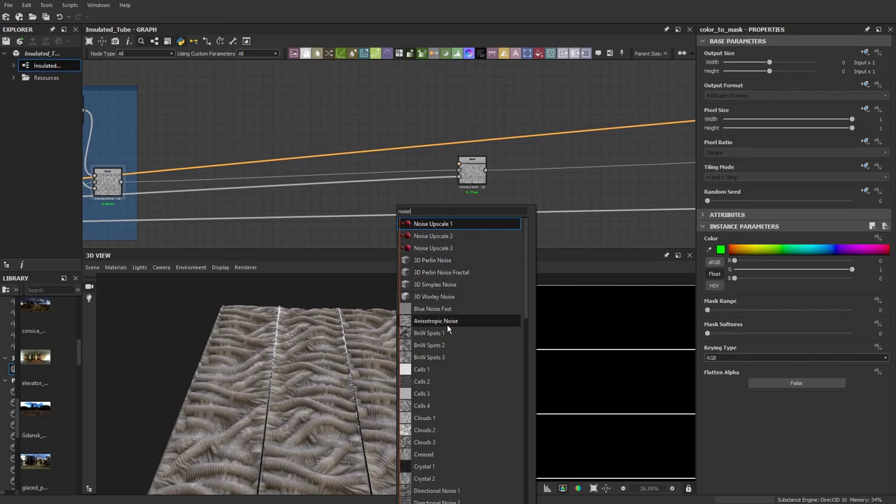
left_click(447, 321)
left_click_drag(401, 214, 304, 99)
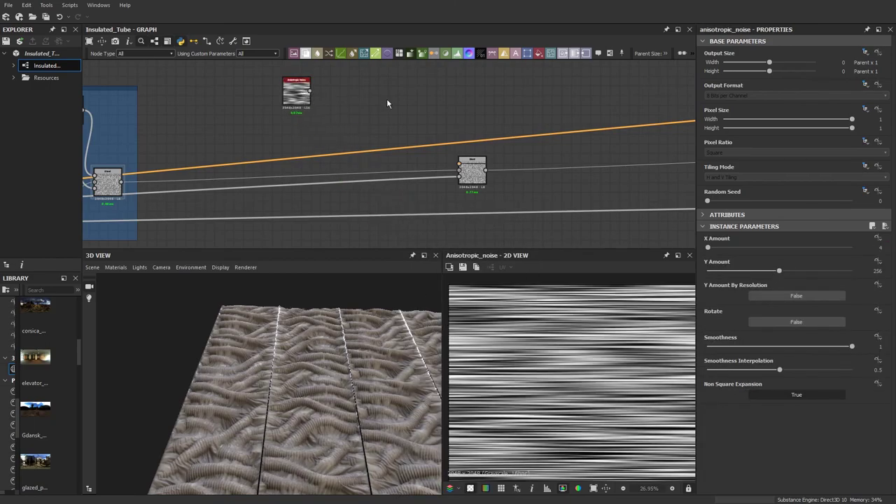
Step: Add a Directional Noise 2 node and line it up directly below the Anisotropic Noise node
key("space")
type("noise")
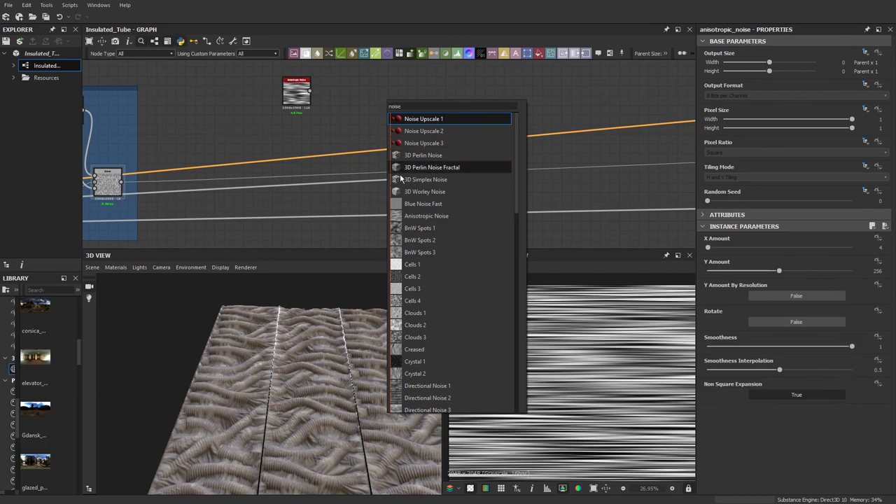
scroll(427, 252, "down", 1)
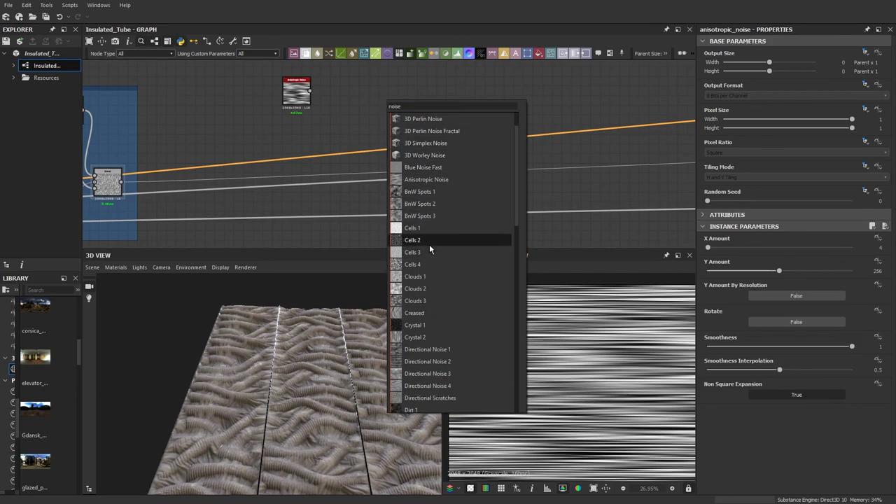
left_click(425, 361)
scroll(370, 146, "up", 3)
left_click_drag(395, 71, 277, 112)
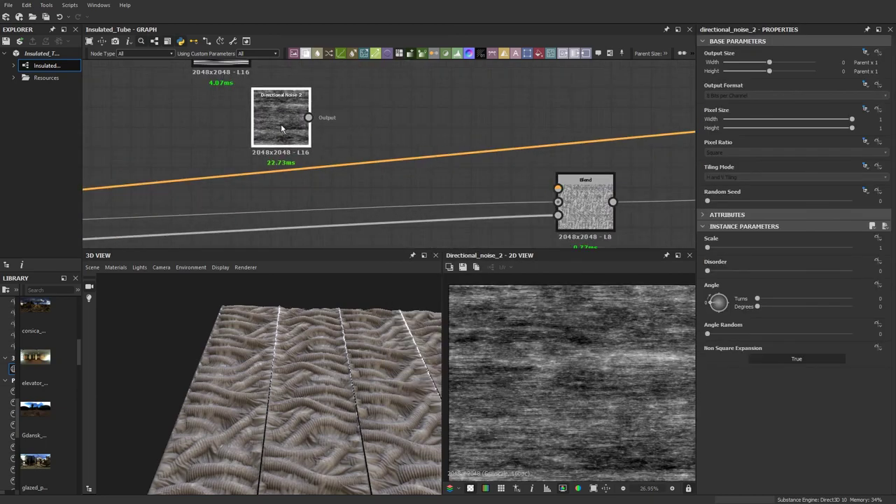
middle_click_drag(273, 104, 407, 156)
left_click_drag(406, 160, 362, 173)
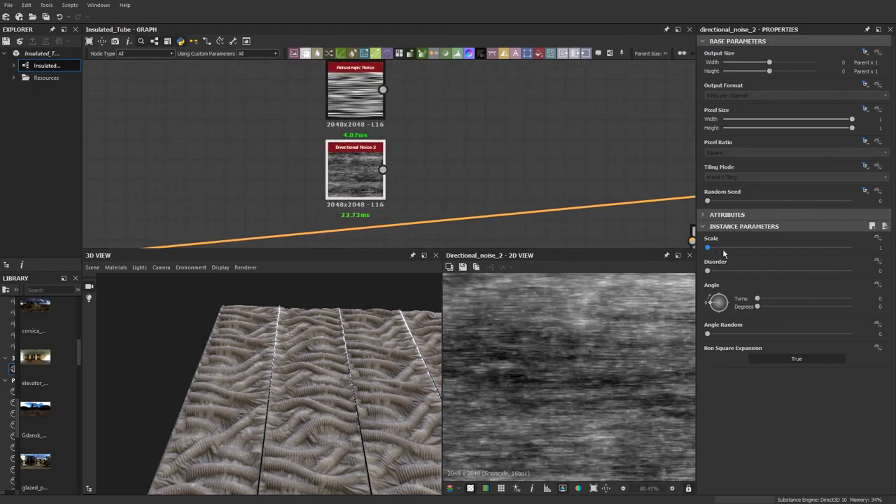
Step: Set the scale of the Directional Noise 2 node to 4
left_click_drag(709, 247, 852, 247)
scroll(578, 369, "down", 5)
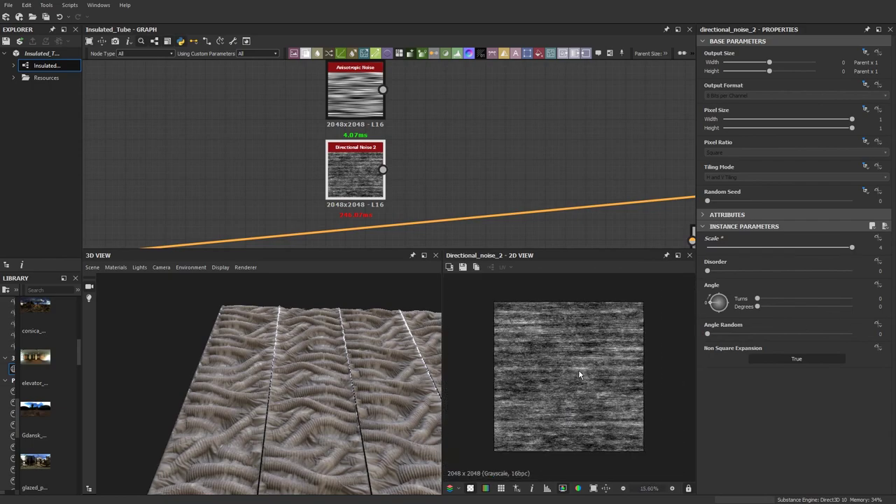
scroll(578, 370, "up", 2)
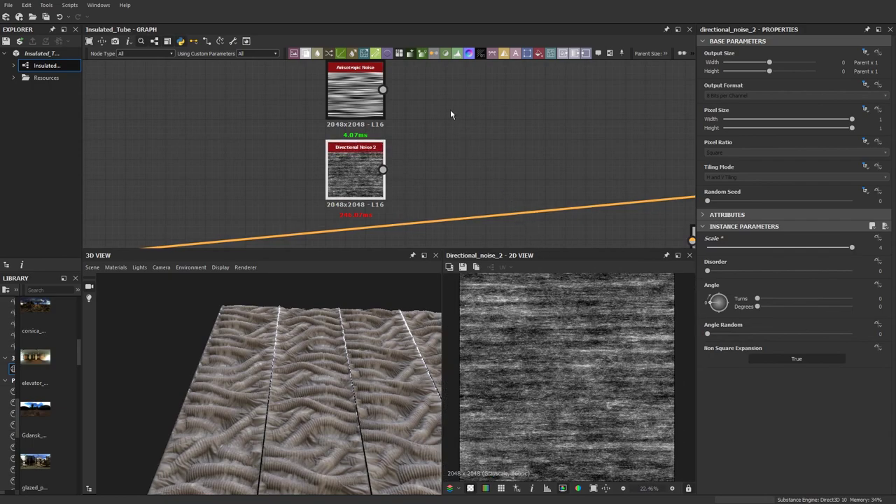
Step: Append a Transformation 2D after Directional Noise 2 and halve its scale for a finer grain
left_click(529, 55)
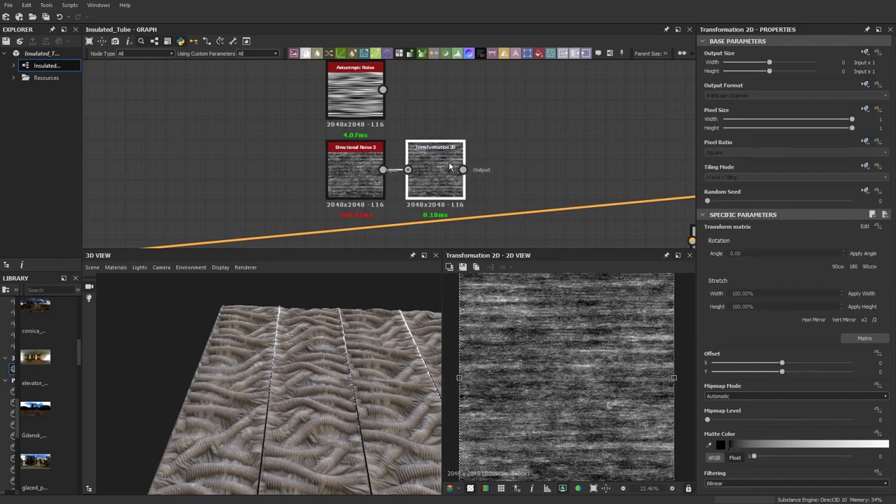
left_click(873, 320)
middle_click_drag(529, 150, 481, 114)
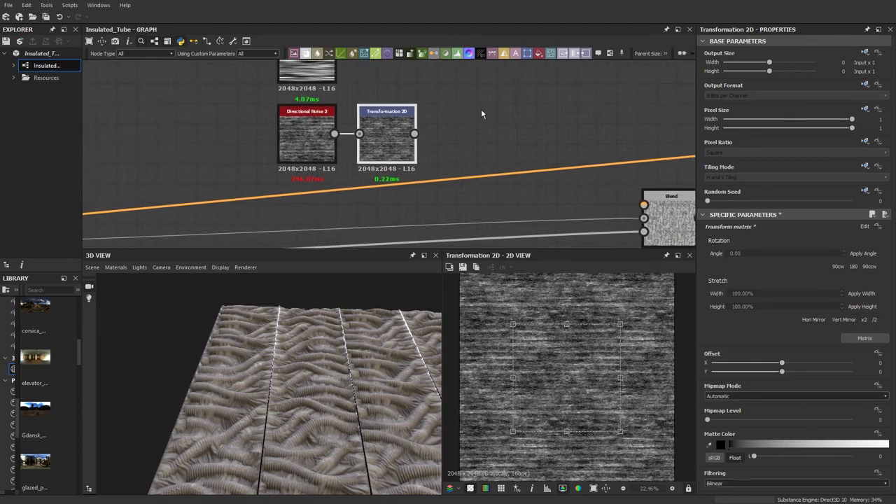
Step: Append a Histogram Range after the Transformation 2D and connect it to the Blend's foreground input
key("space")
type("hist")
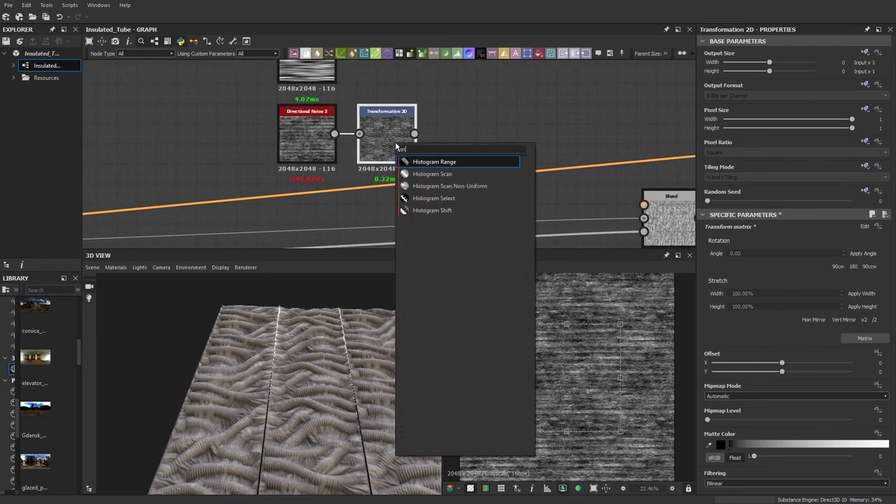
left_click(450, 162)
middle_click_drag(483, 141, 439, 132)
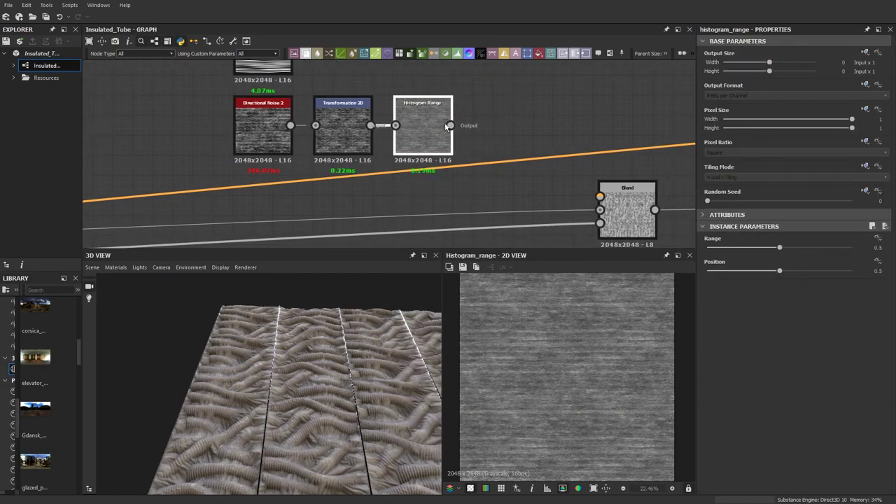
left_click_drag(571, 181, 600, 196)
middle_click_drag(579, 191, 447, 166)
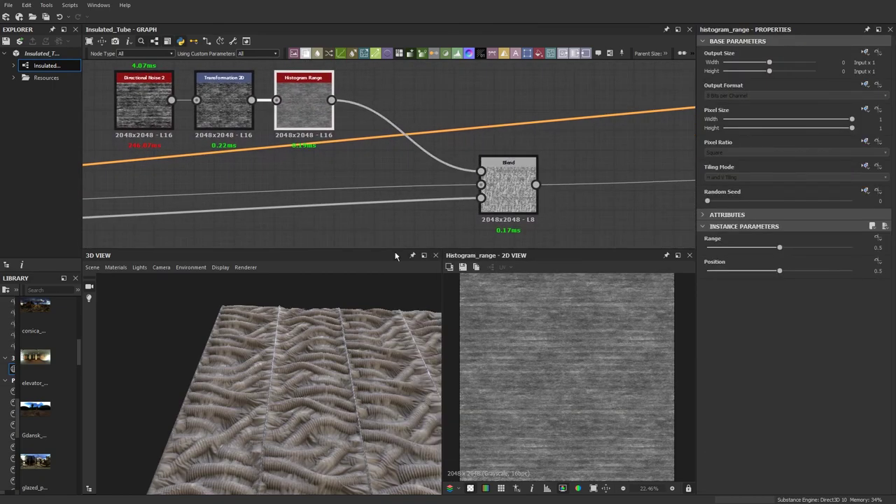
Step: Inspect the metal strip up close in the 3D view and set the Histogram Range's Range to 1
scroll(282, 325, "up", 10)
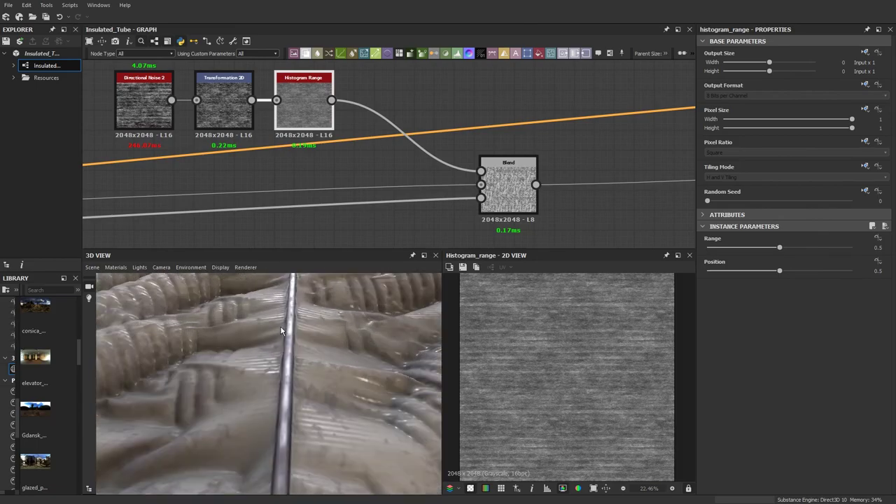
left_click_drag(280, 325, 269, 340)
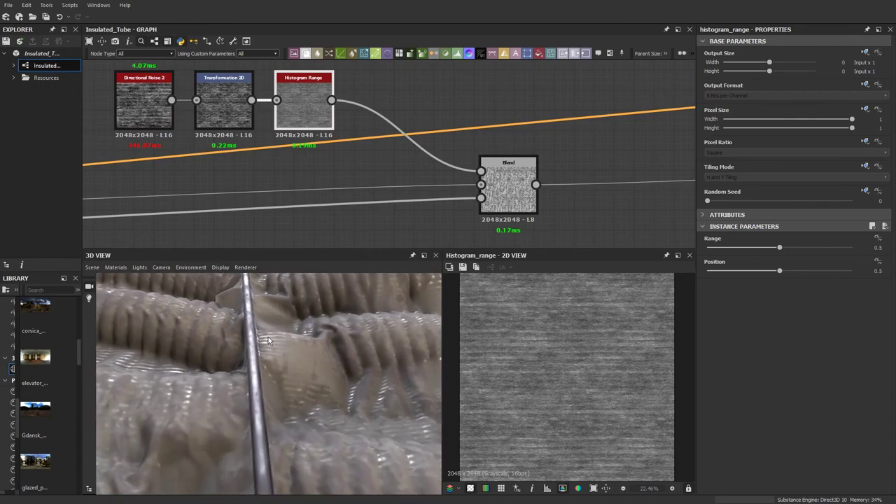
middle_click_drag(307, 107, 309, 133)
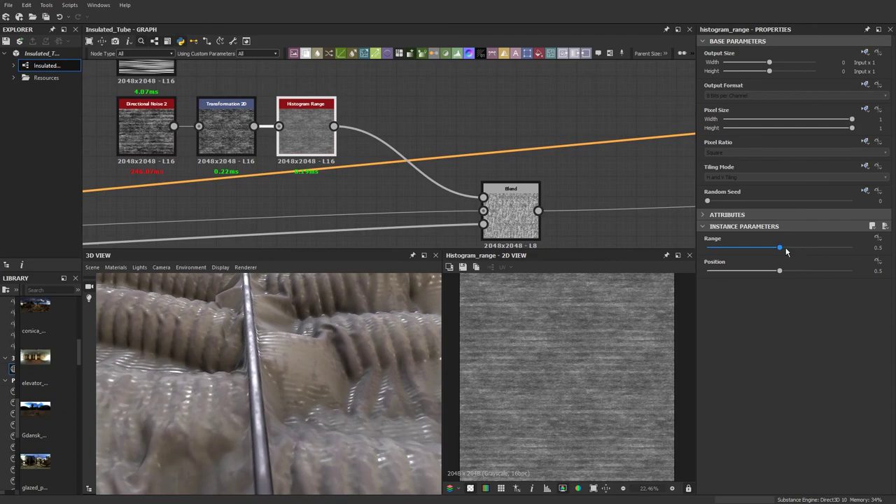
left_click(830, 249)
left_click_drag(831, 249, 855, 249)
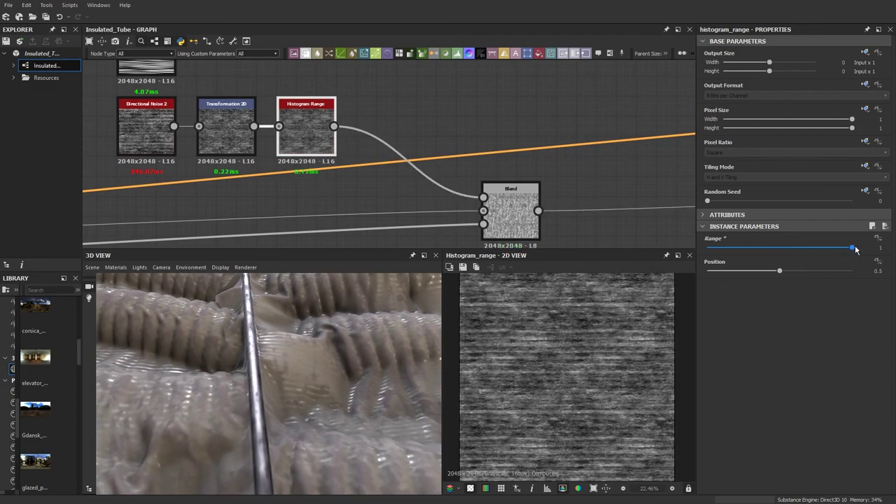
Step: Examine the surface in the 3D view and the roughness output's Levels map around the strip in the 2D view
scroll(298, 347, "down", 3)
left_click_drag(298, 347, 322, 343)
scroll(483, 182, "down", 5)
middle_click_drag(602, 196, 364, 168)
middle_click_drag(490, 168, 322, 192)
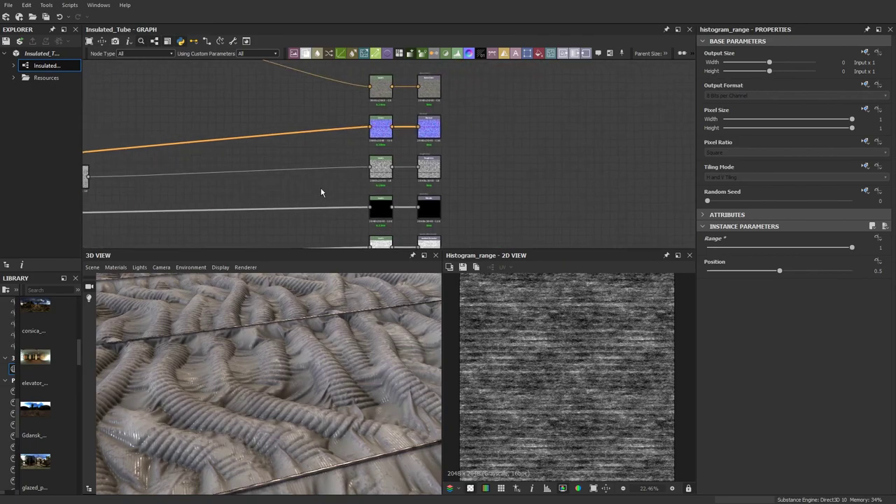
scroll(347, 178, "up", 4)
double_click(429, 166)
scroll(613, 371, "up", 5)
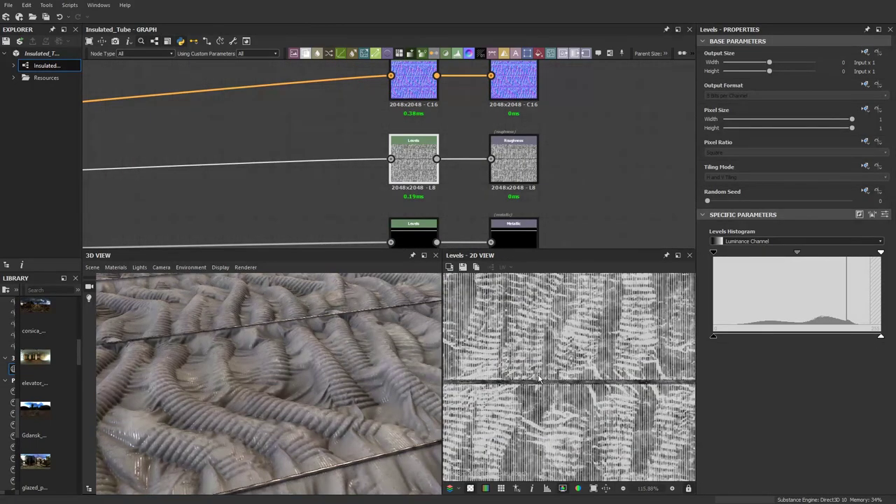
scroll(611, 370, "up", 3)
middle_click_drag(550, 380, 602, 375)
Step: Add a Grunge Map 013 node and place it above the Histogram Range node
scroll(389, 224, "down", 5)
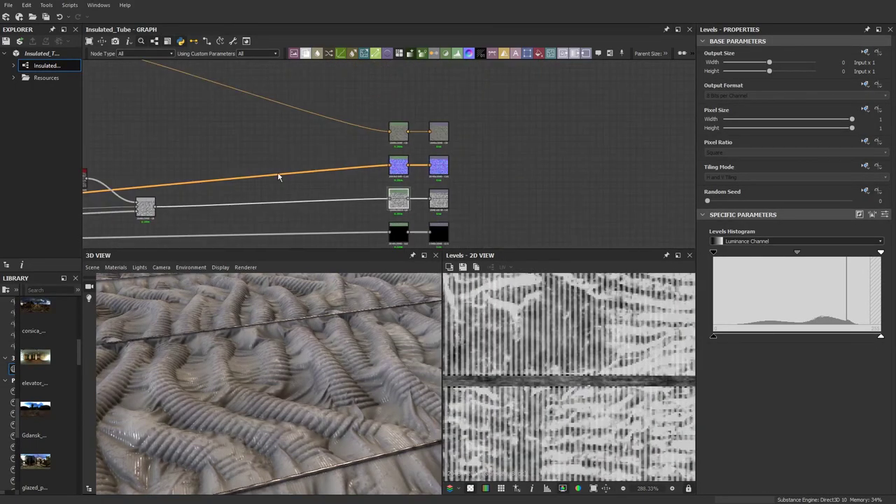
scroll(565, 336, "down", 2)
middle_click_drag(340, 162, 608, 155)
scroll(450, 164, "up", 3)
middle_click_drag(449, 164, 452, 136)
key("space")
type("grung")
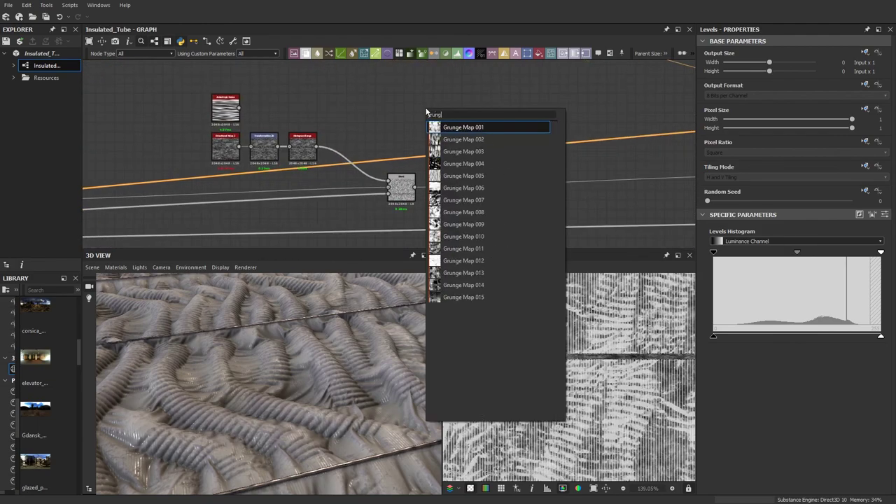
left_click(462, 272)
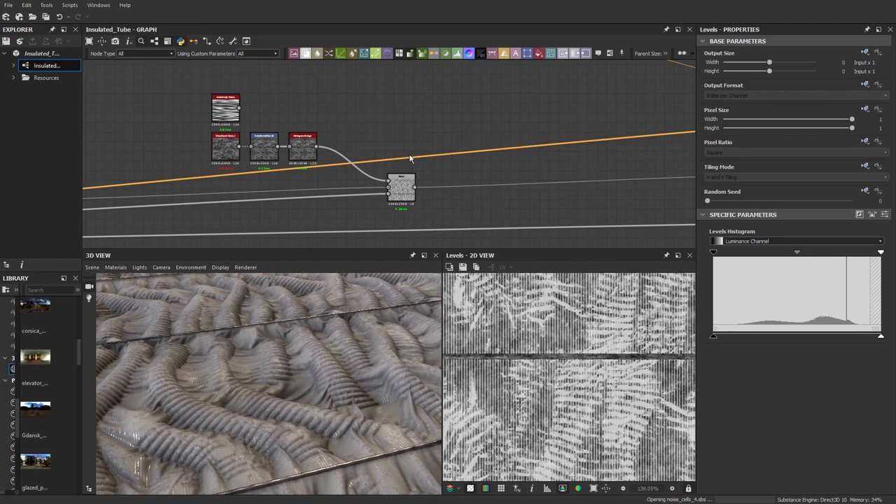
scroll(410, 153, "up", 3)
middle_click_drag(417, 140, 504, 182)
left_click_drag(522, 103, 321, 85)
Step: Insert a Blend node after the Histogram Range and connect the Grunge Map 013 output to its foreground input
key("space")
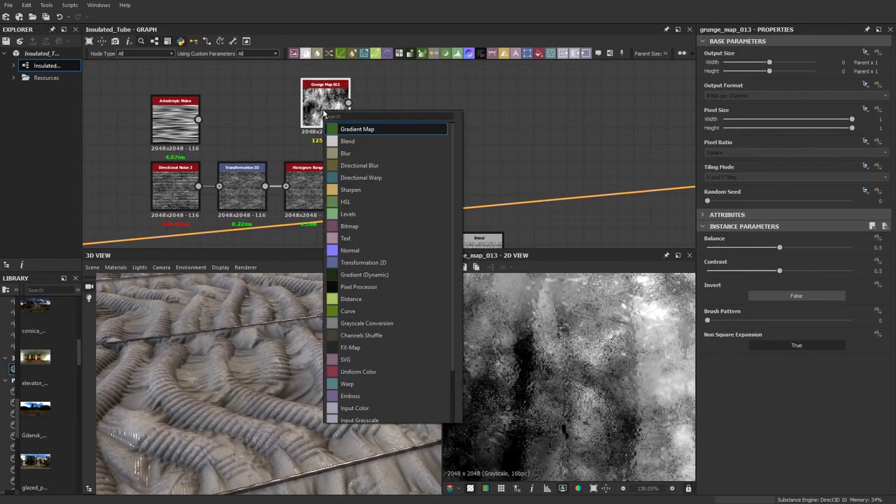
left_click(463, 107)
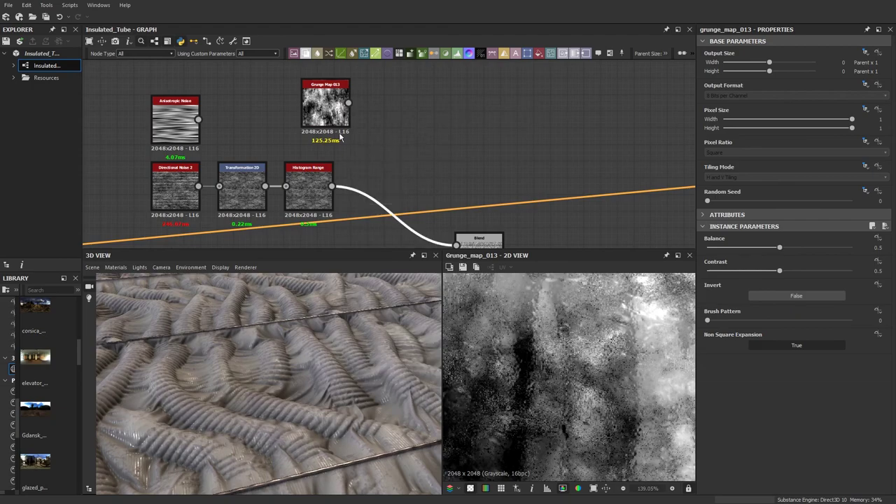
left_click(305, 54)
left_click_drag(395, 220, 395, 184)
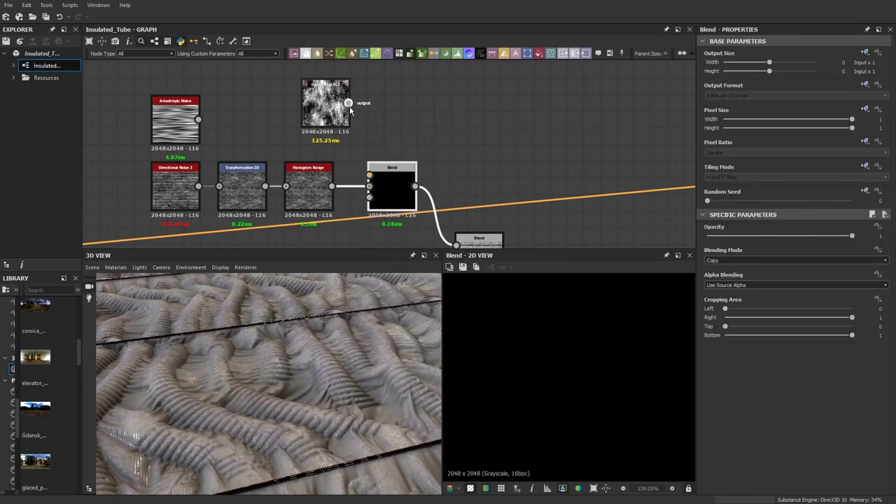
left_click_drag(347, 103, 383, 179)
Step: Set the new Blend's blending mode to Overlay with an opacity of about 0.58
left_click(712, 261)
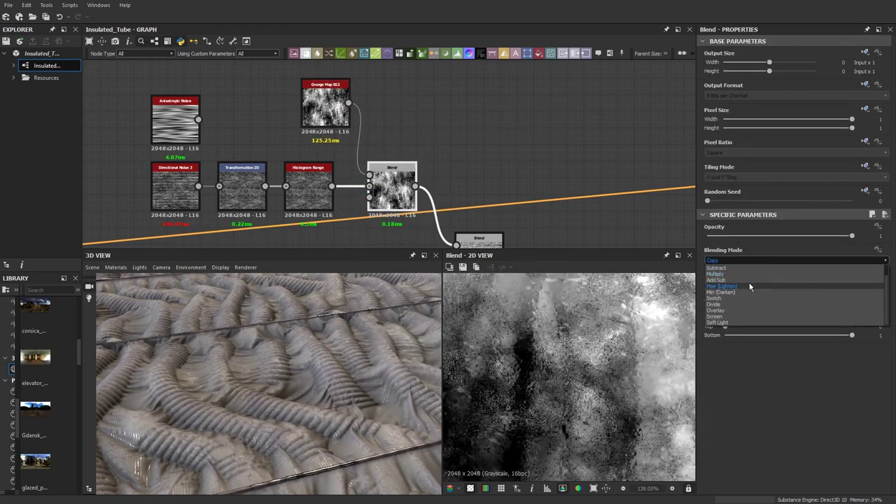
left_click(734, 317)
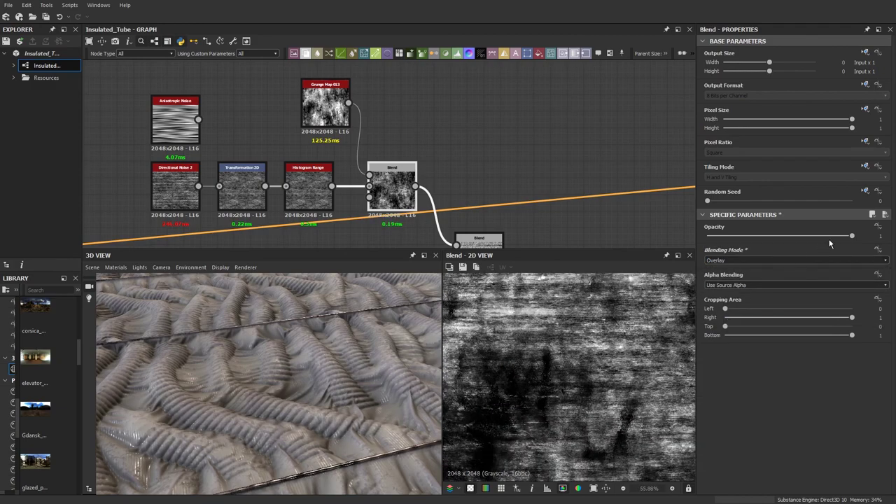
mouse_move(804, 238)
left_mouse_down()
mouse_move(767, 240)
mouse_move(792, 237)
left_mouse_up()
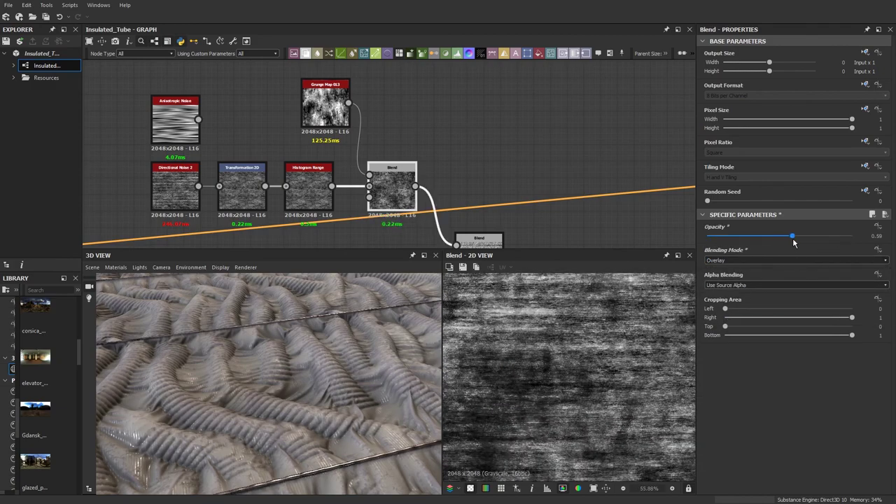
left_click_drag(336, 313, 231, 348)
mouse_move(394, 190)
middle_mouse_down()
mouse_move(391, 175)
mouse_move(401, 179)
middle_mouse_up()
Step: Try the Multiply blending mode on the grunge Blend, and return it to Overlay with an opacity of 0.56
left_click(717, 260)
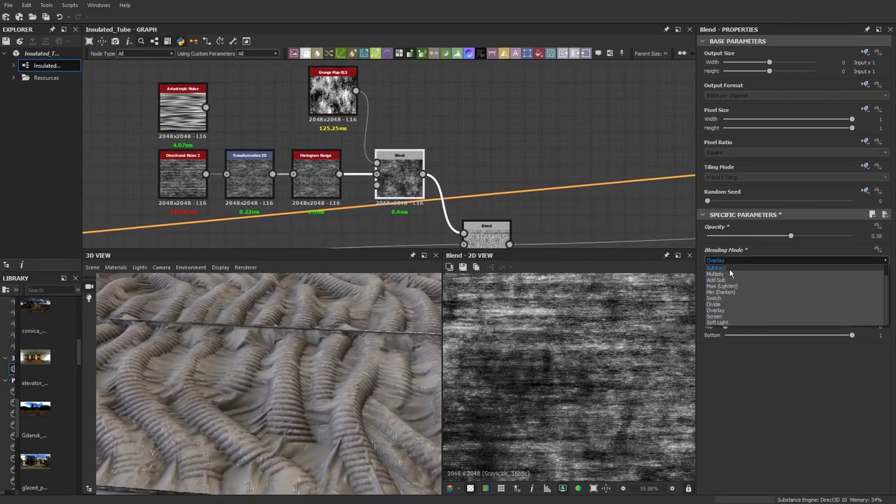
left_click(733, 275)
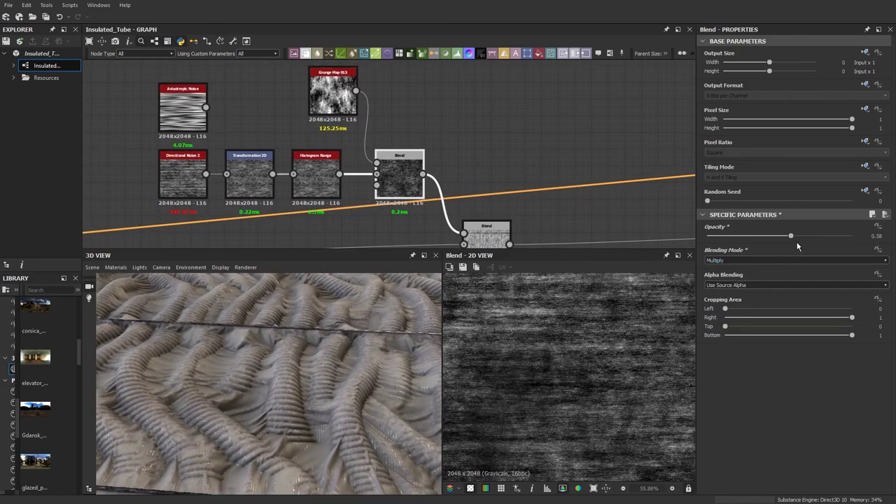
left_click_drag(791, 236, 821, 238)
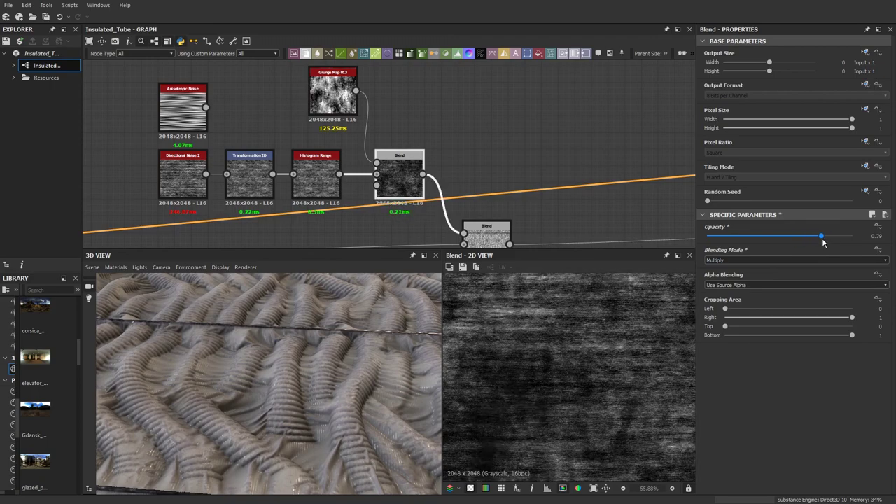
left_click(750, 260)
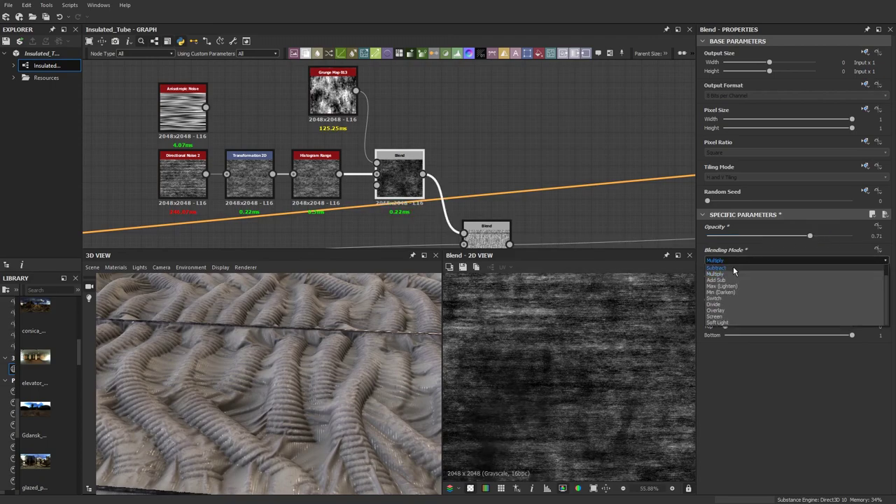
left_click(733, 308)
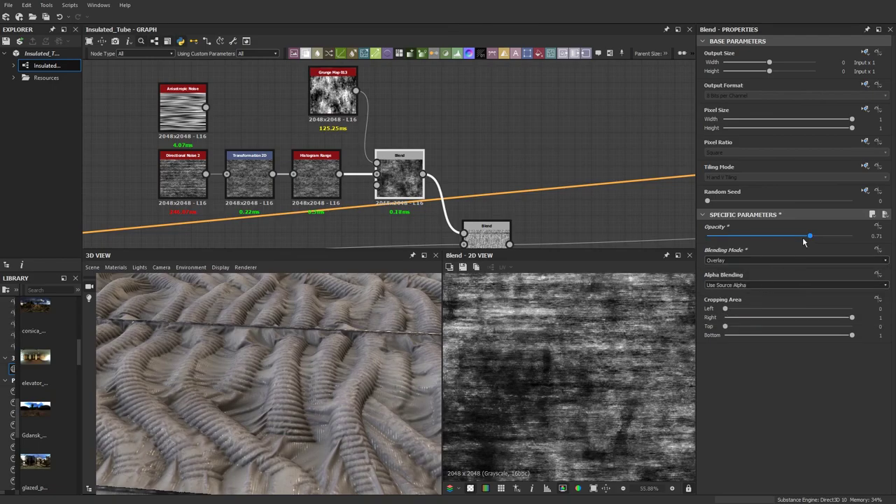
left_click_drag(796, 237, 790, 239)
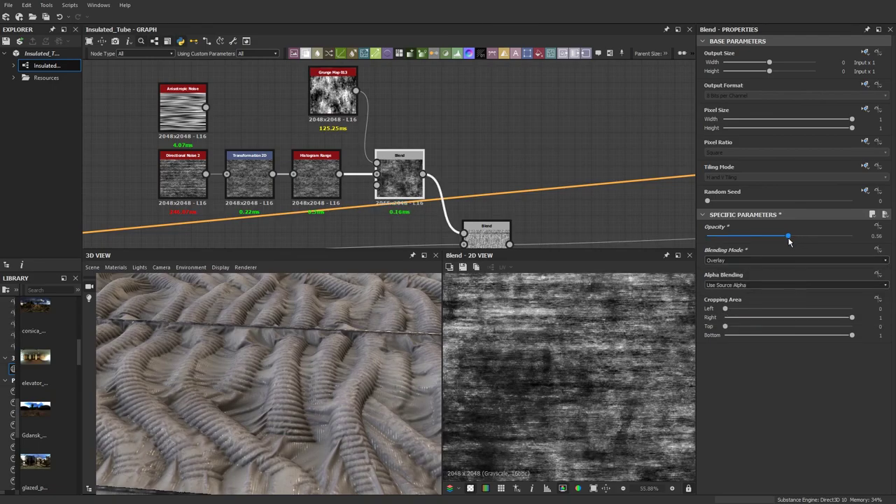
Step: Switch the 3D preview mesh to Sphere and examine the metal strips and tubes on it
left_click_drag(210, 308, 265, 364)
scroll(243, 368, "up", 6)
scroll(266, 363, "down", 4)
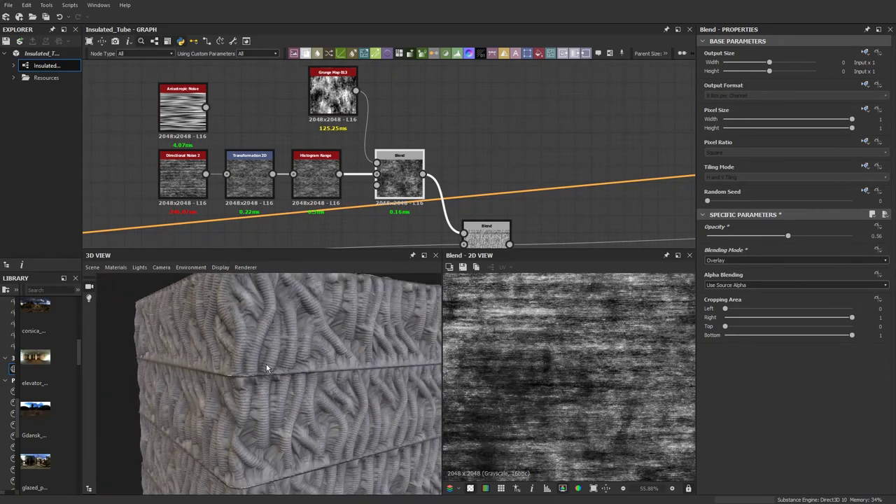
scroll(266, 364, "down", 3)
left_click(117, 268)
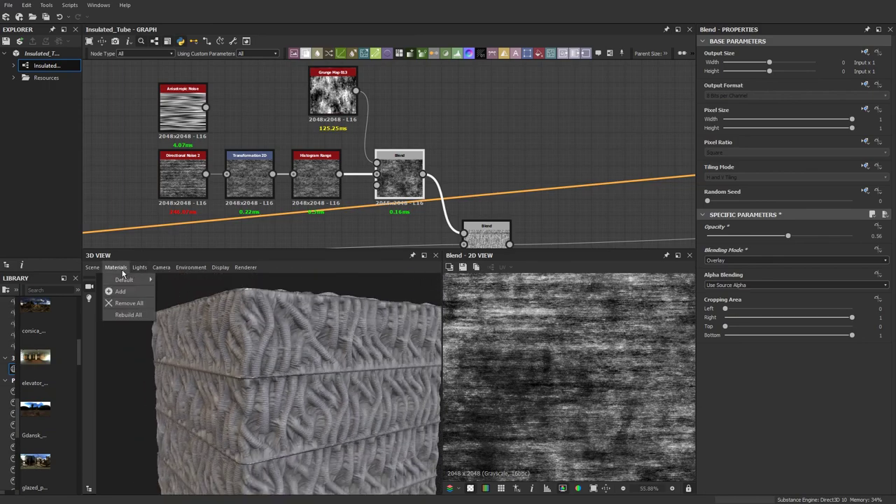
mouse_move(150, 281)
mouse_move(186, 294)
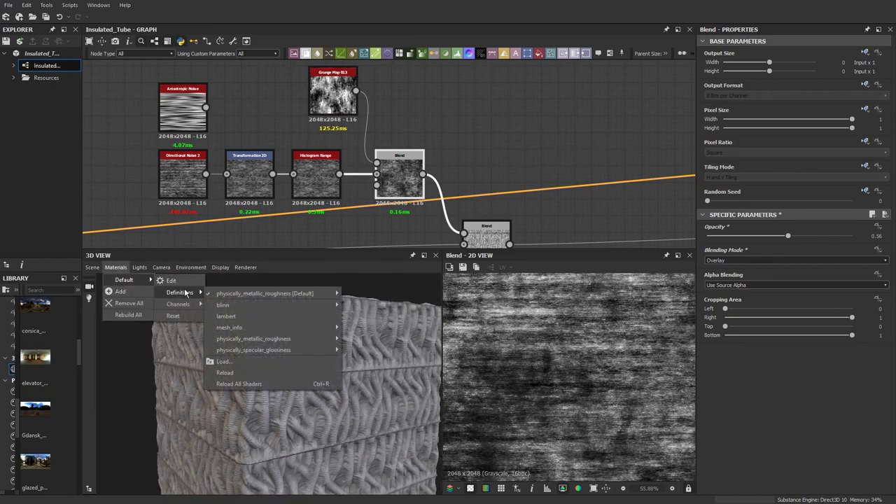
mouse_move(93, 268)
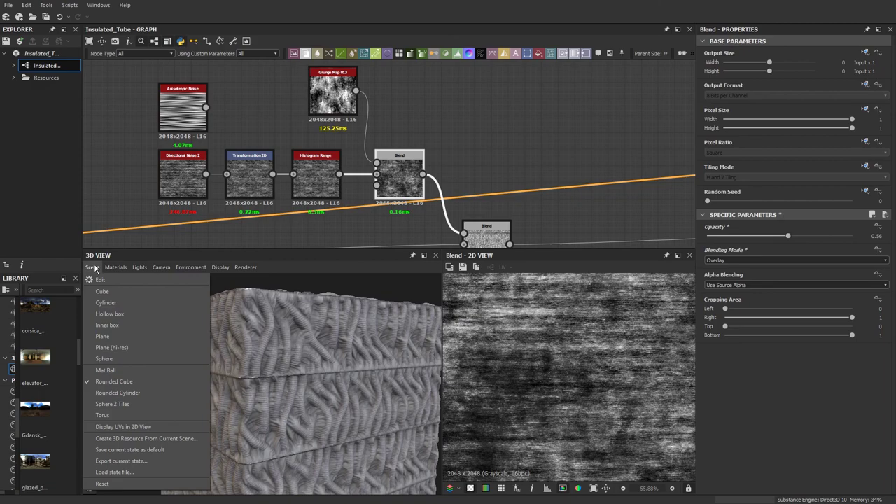
left_click(128, 358)
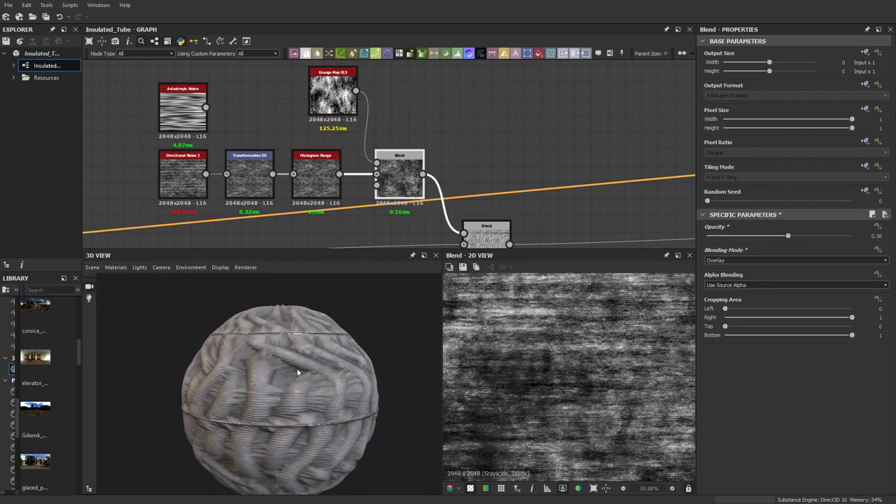
scroll(299, 396, "up", 6)
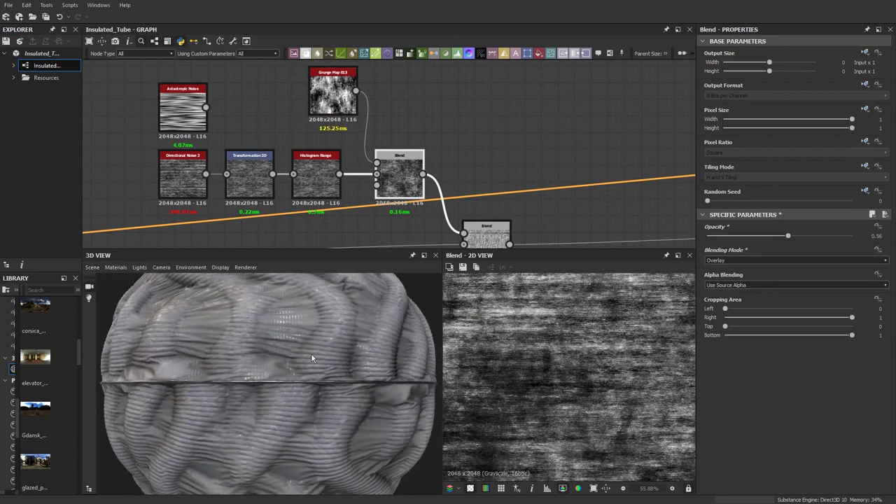
left_click_drag(329, 353, 355, 412)
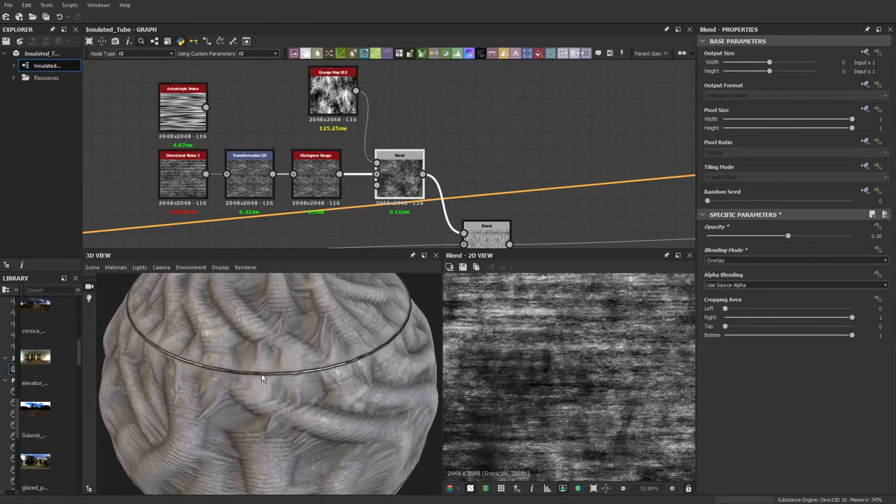
scroll(355, 412, "down", 3)
Step: Look over the complete node graph, from the starting nodes to the Plastic_Roughness frame and the outputs
scroll(188, 166, "down", 5)
middle_click_drag(188, 160, 395, 164)
scroll(396, 164, "down", 4)
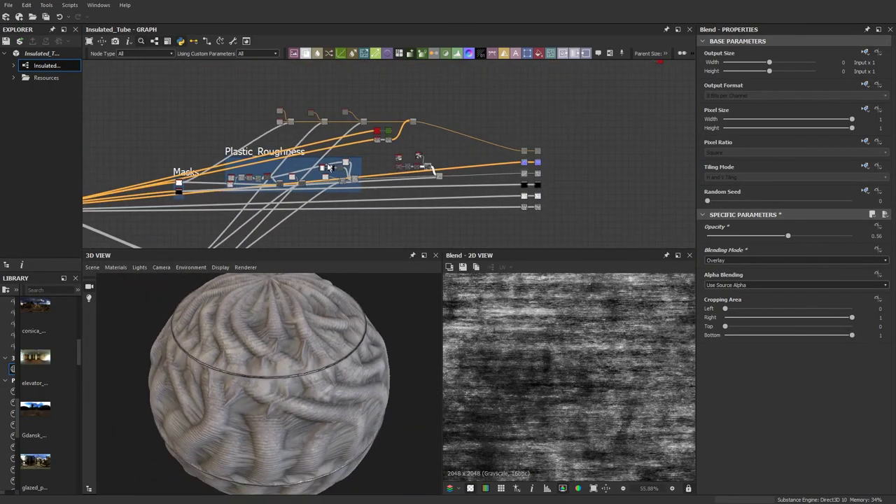
middle_click_drag(238, 172, 480, 132)
scroll(480, 132, "down", 2)
scroll(353, 161, "up", 5)
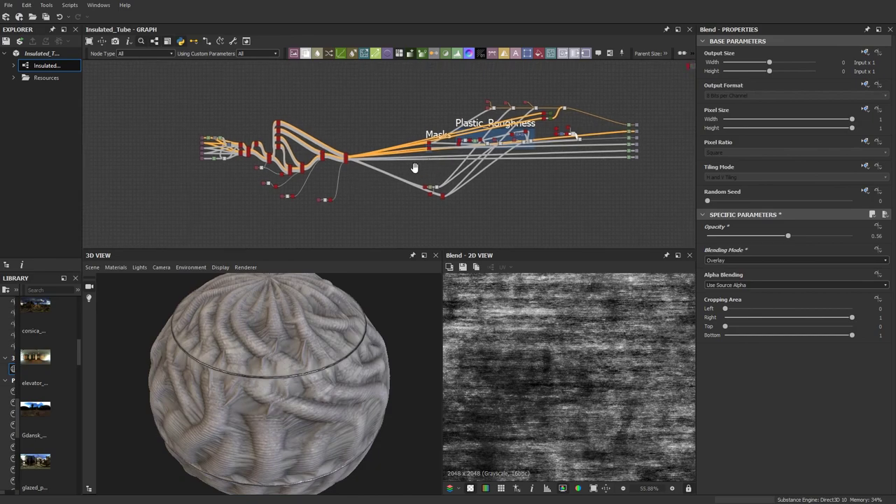
Step: Set the 3D preview mesh back to Rounded Cube
left_click_drag(288, 355, 241, 290)
left_click(93, 267)
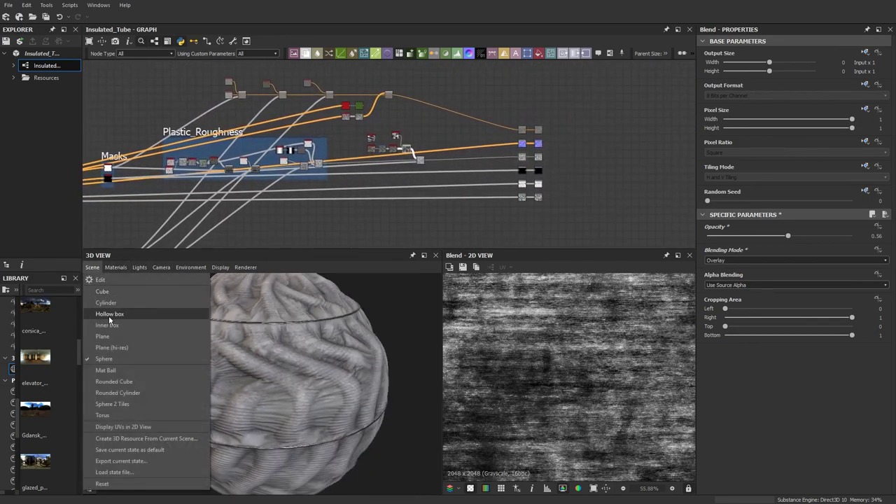
left_click(131, 382)
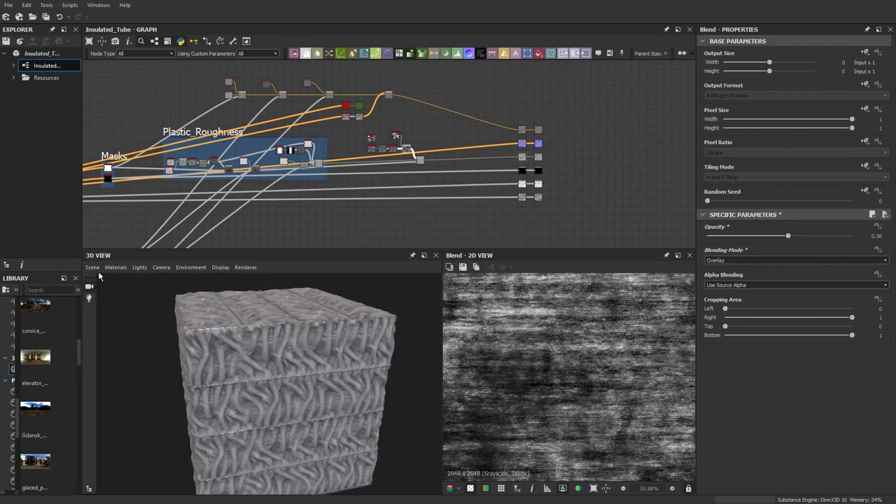
Step: Make the 3D and 2D views taller and inspect the tubes and metal strips on the cube's faces
mouse_move(281, 344)
left_mouse_down()
mouse_move(256, 350)
mouse_move(274, 339)
left_mouse_up()
scroll(234, 347, "up", 5)
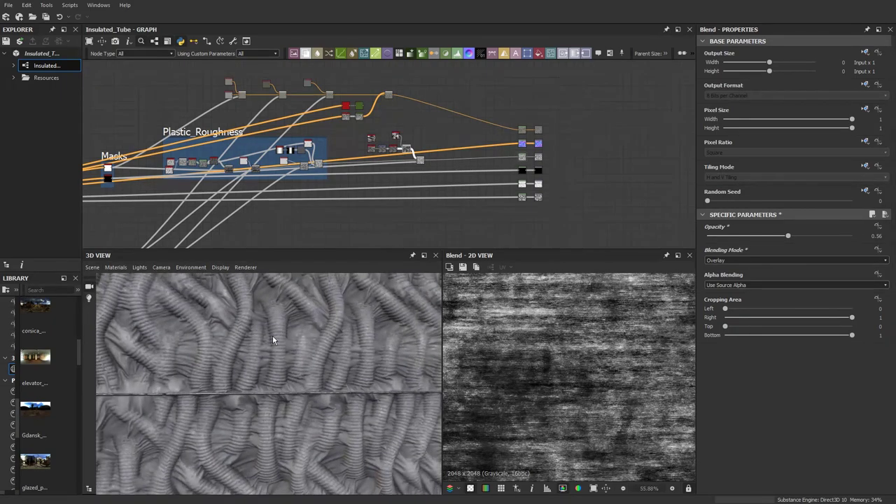
scroll(295, 327, "down", 5)
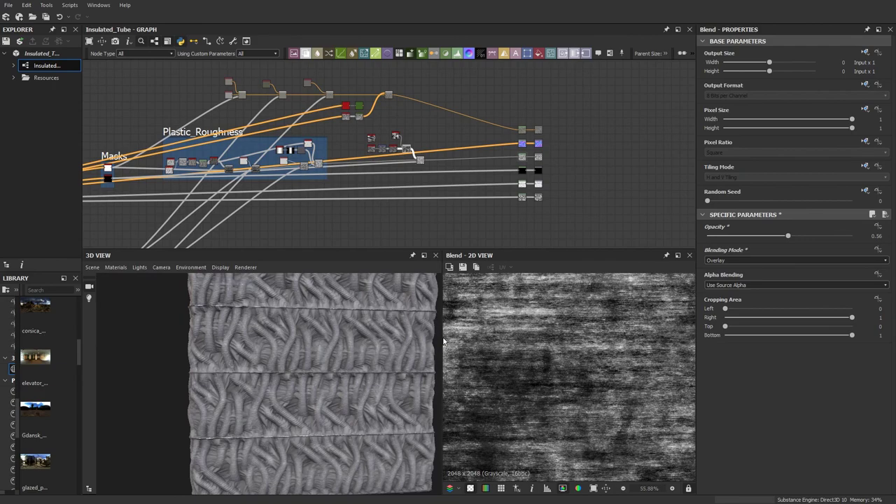
left_click_drag(303, 365, 265, 196)
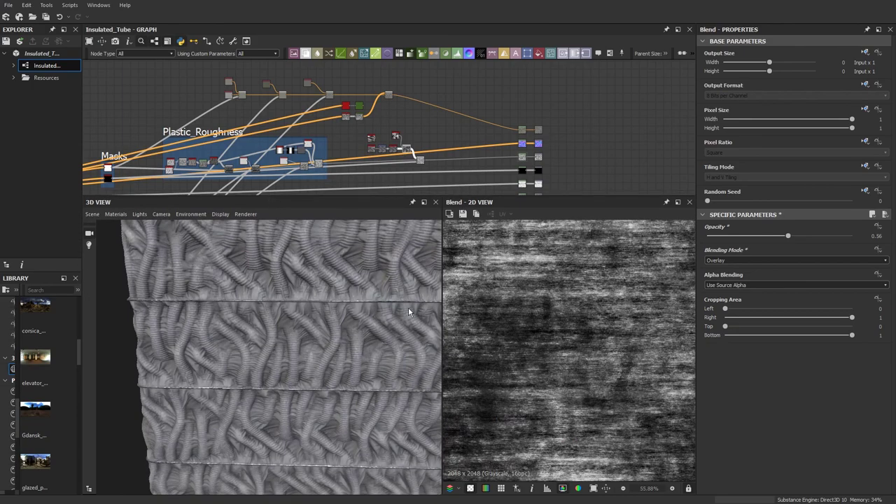
scroll(279, 338, "down", 3)
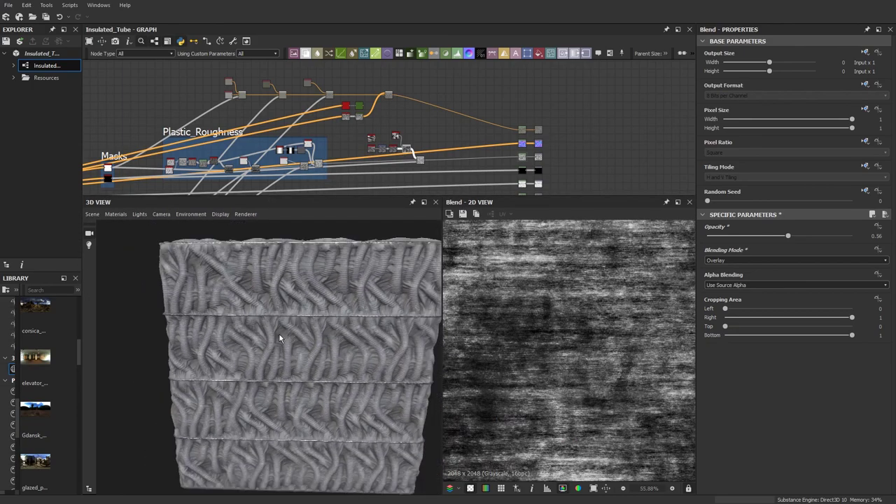